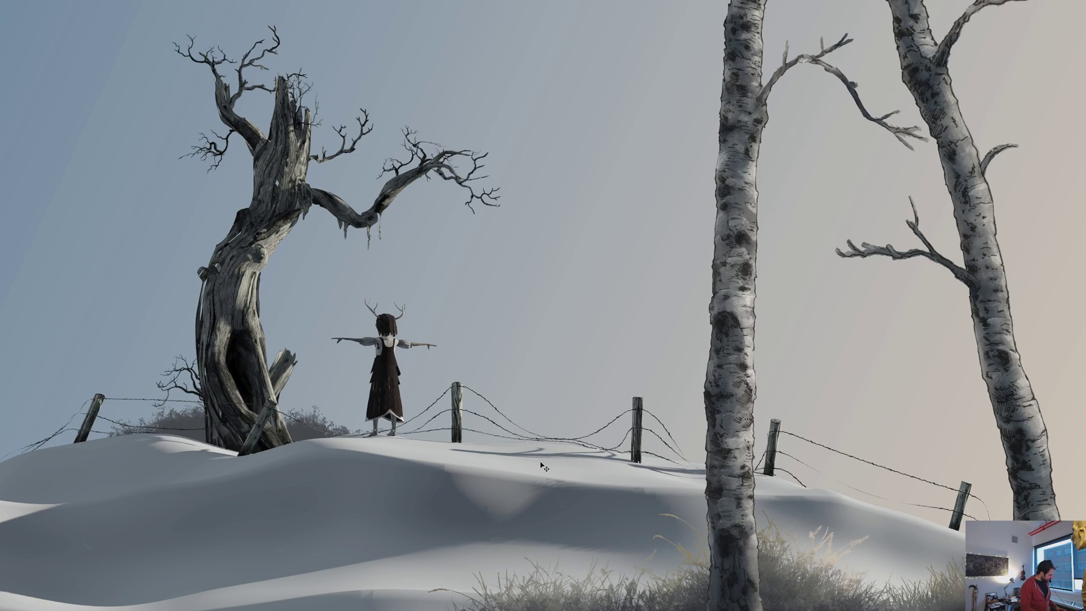
# Step: Leave the full-screen canvas view and switch to the File Explorer window showing the Paper_Type_Bump_Map_PAtterns folder
pyautogui.press('f')
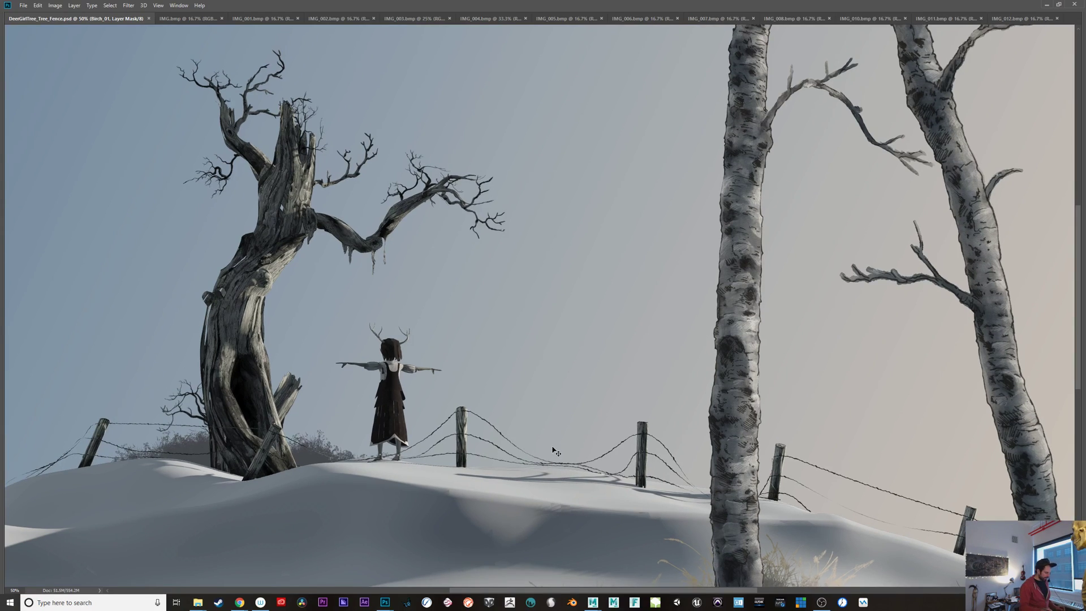
pyautogui.moveTo(198, 602)
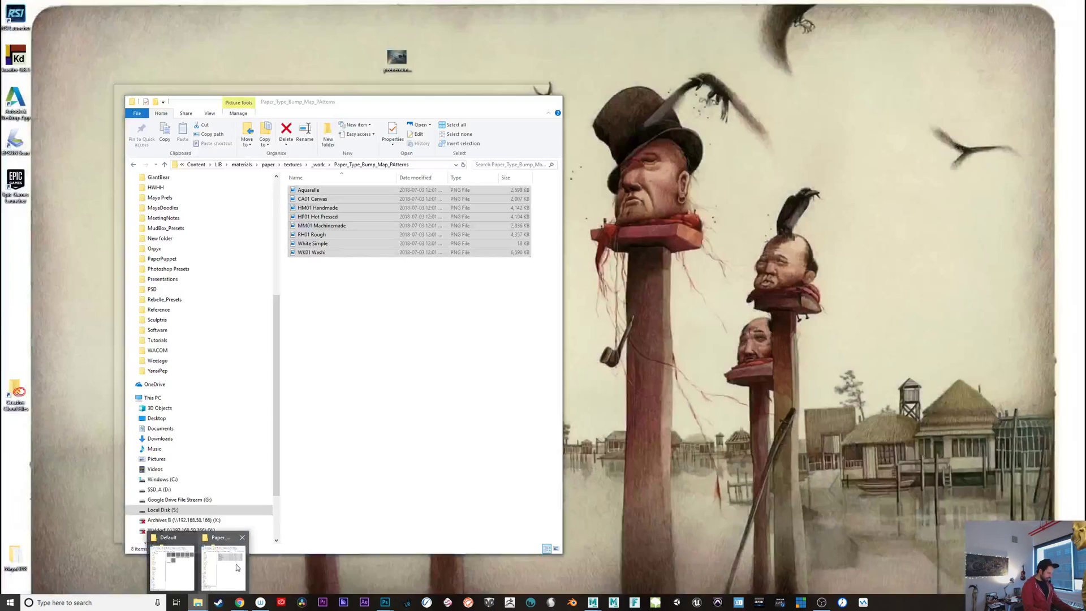
pyautogui.click(237, 561)
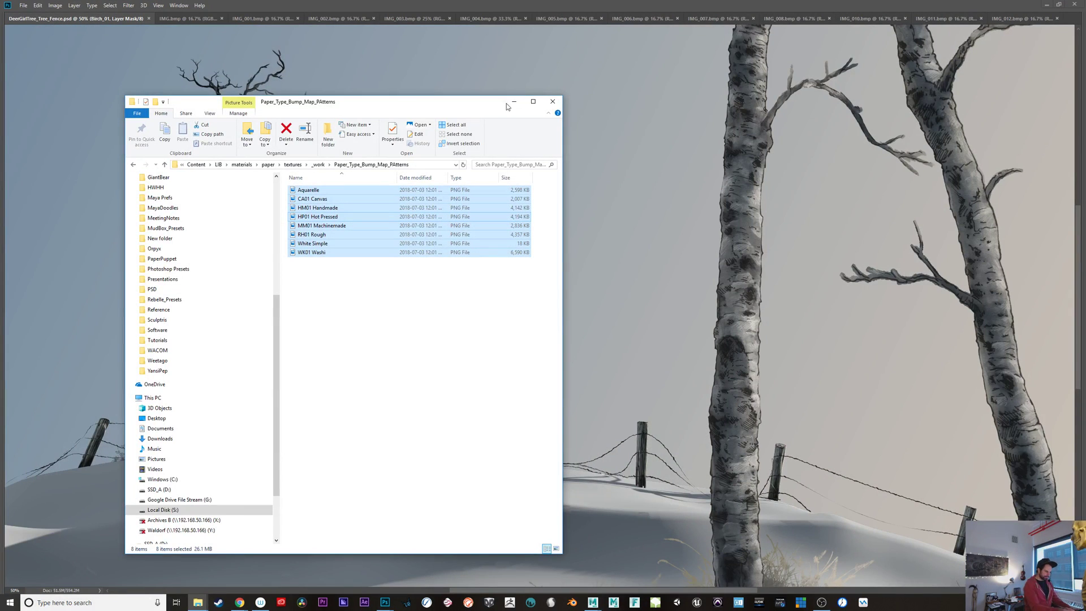
pyautogui.click(197, 602)
pyautogui.moveTo(198, 604)
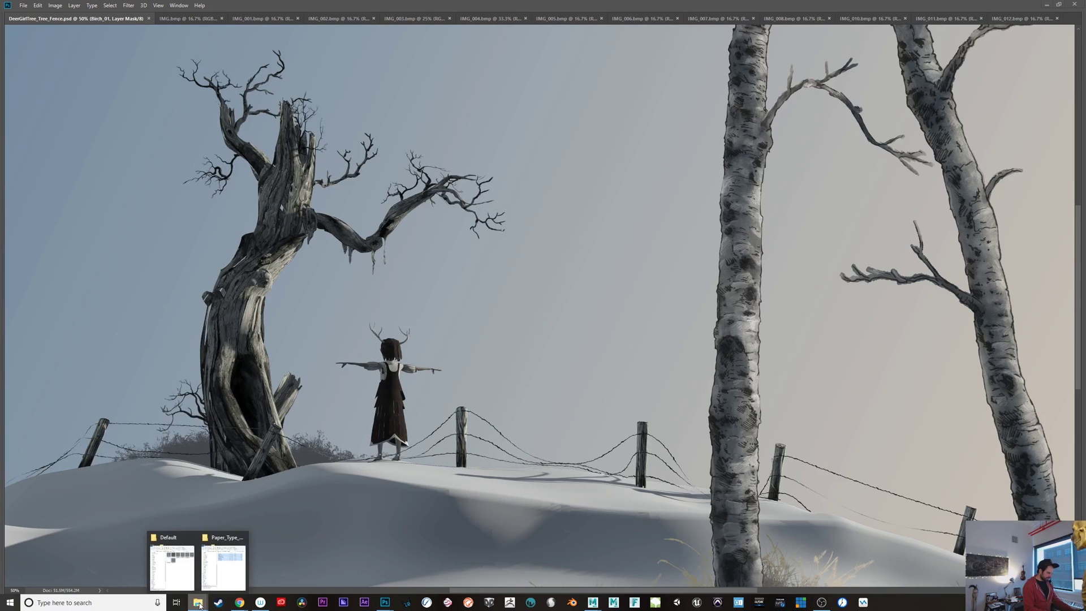
pyautogui.click(226, 560)
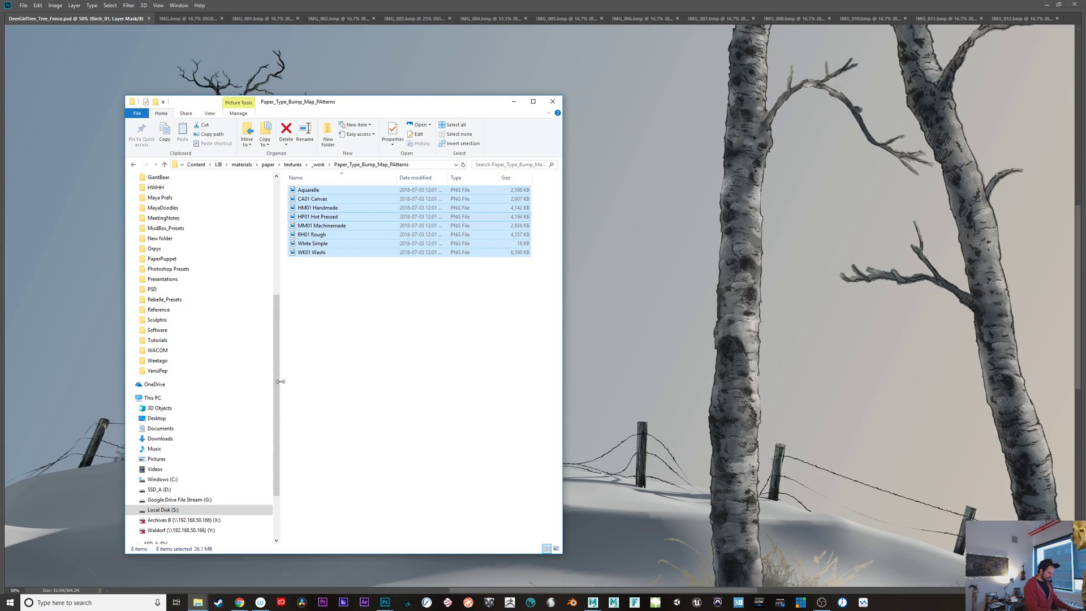
# Step: Open the Art folder on drive S under Projects, 2018_RAHH, 00_RAHH_Reference
pyautogui.moveTo(282, 376); pyautogui.dragTo(279, 290)
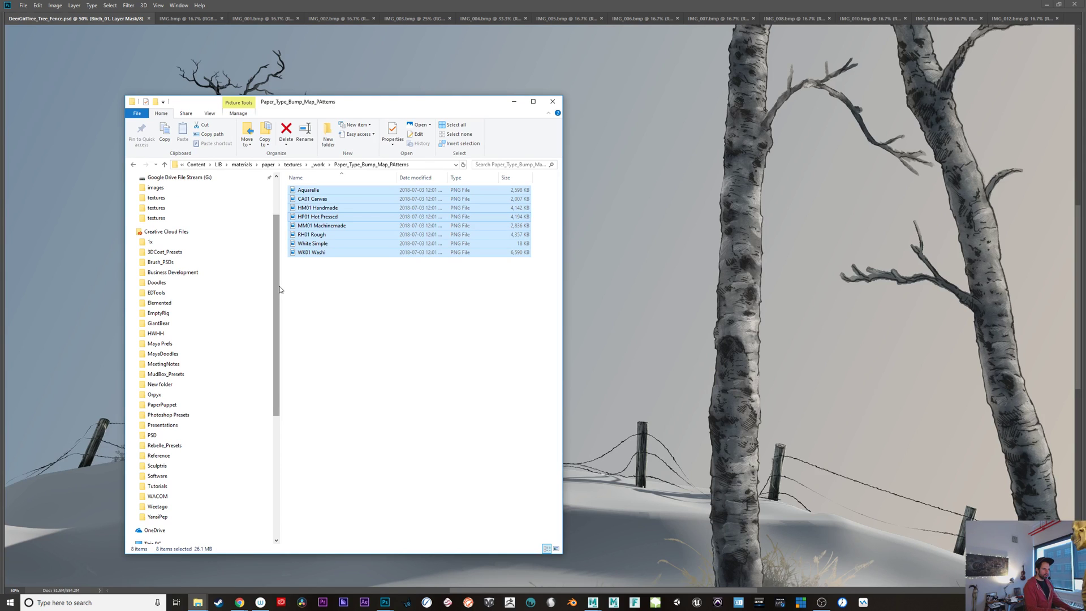
pyautogui.scroll(-1, 273, 396)
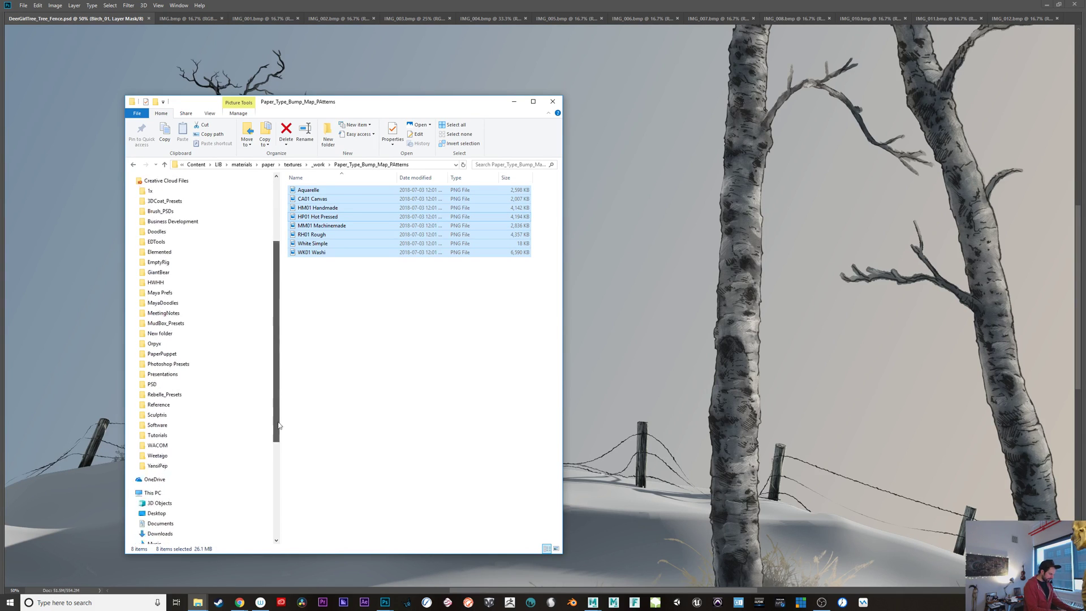
pyautogui.scroll(4, 272, 405)
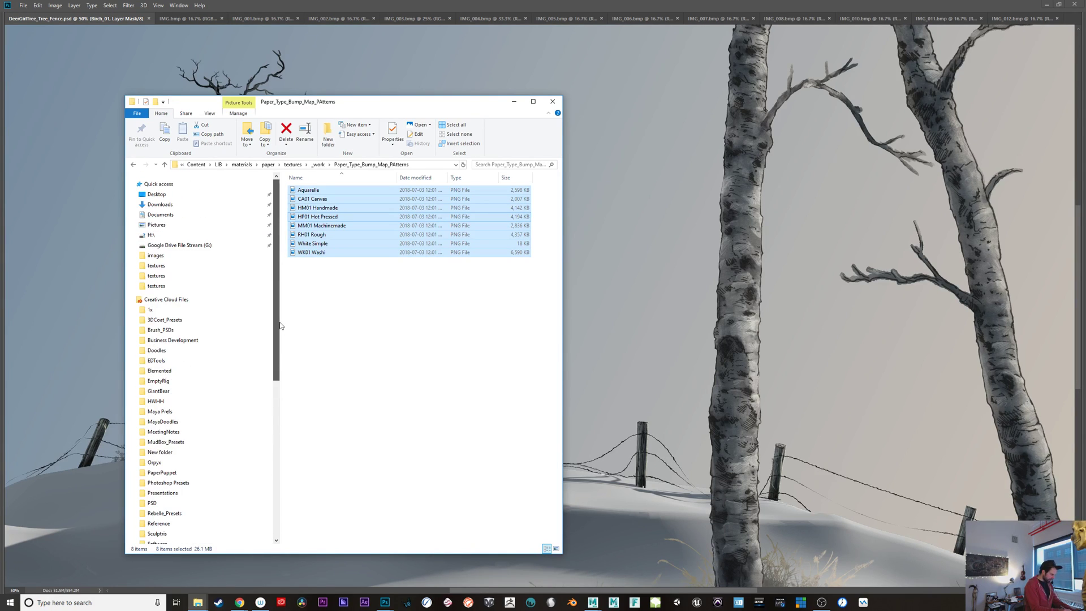
pyautogui.moveTo(280, 326); pyautogui.dragTo(275, 497)
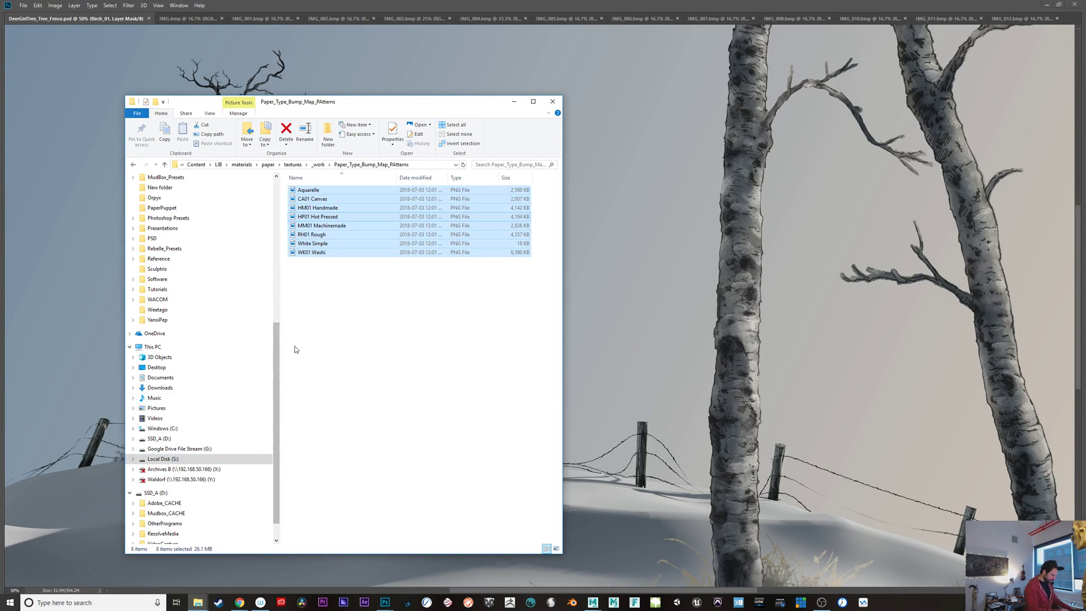
pyautogui.click(218, 165)
pyautogui.click(262, 165)
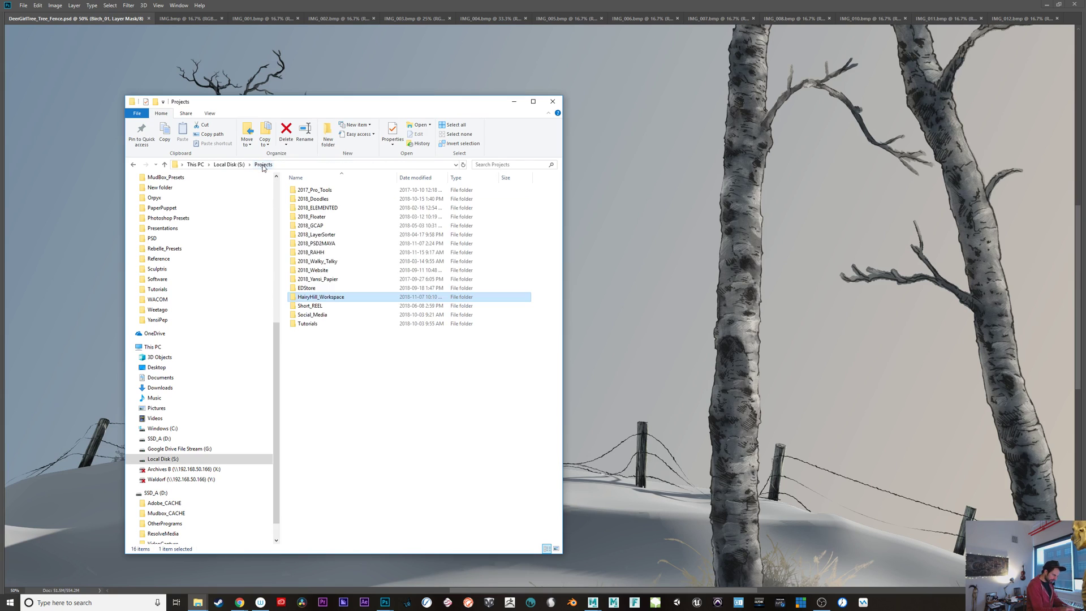
pyautogui.doubleClick(344, 252)
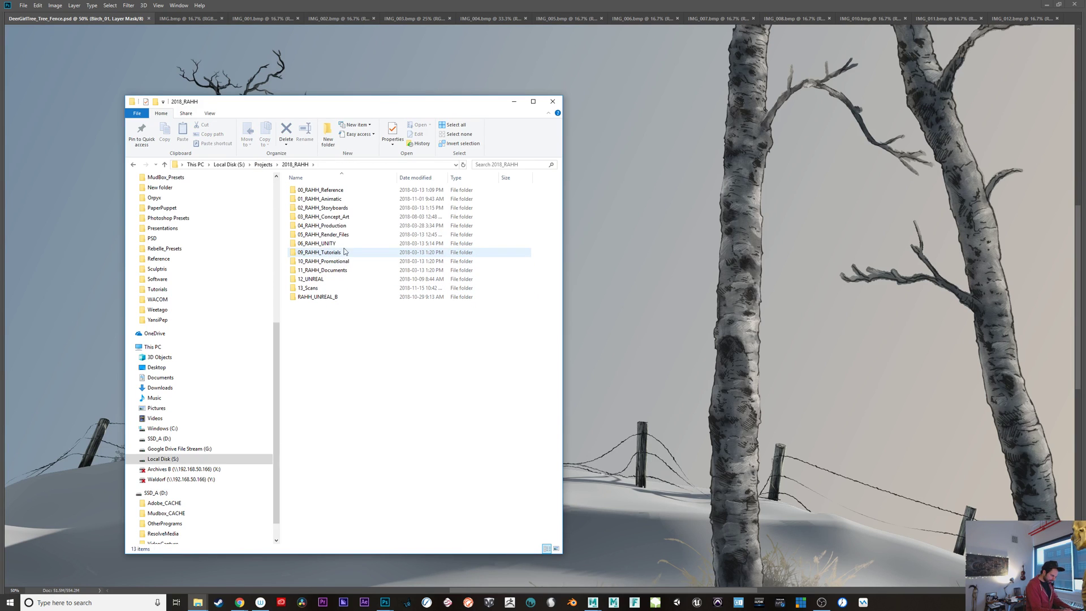
pyautogui.click(350, 192)
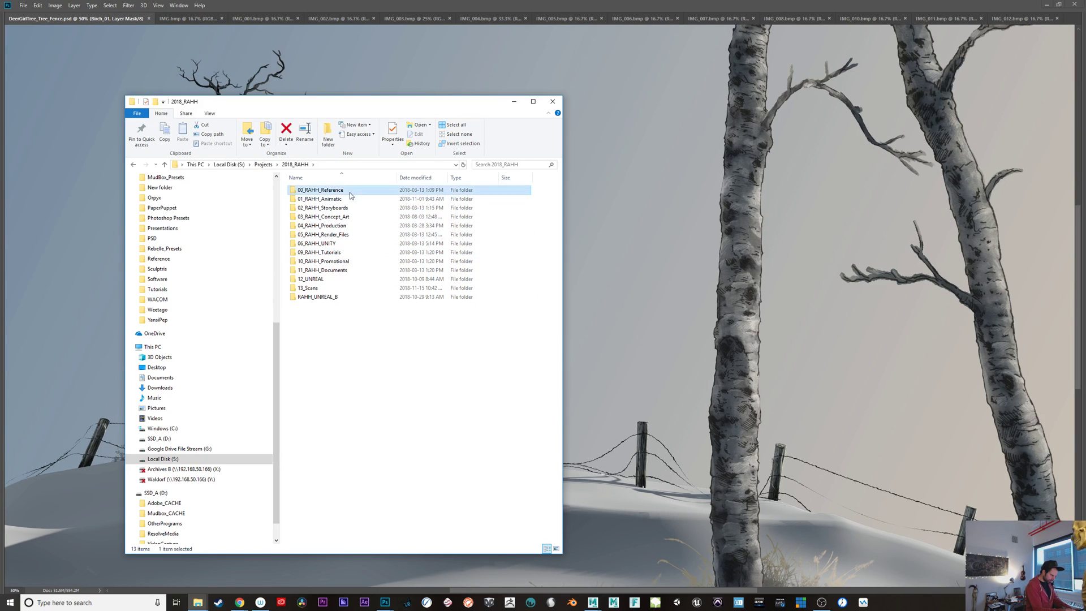
pyautogui.doubleClick(349, 192)
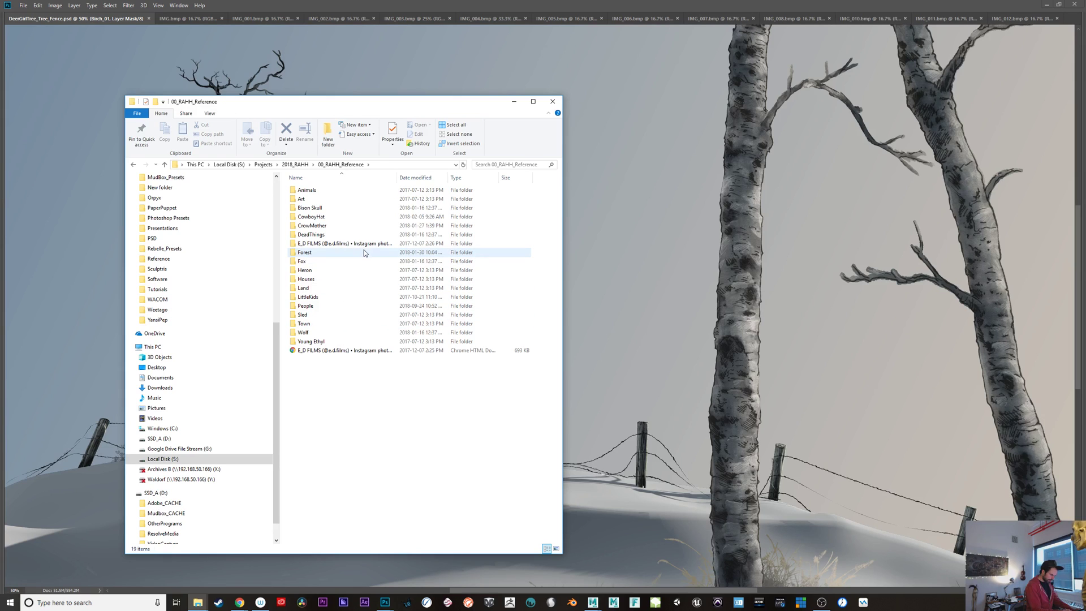
pyautogui.doubleClick(331, 198)
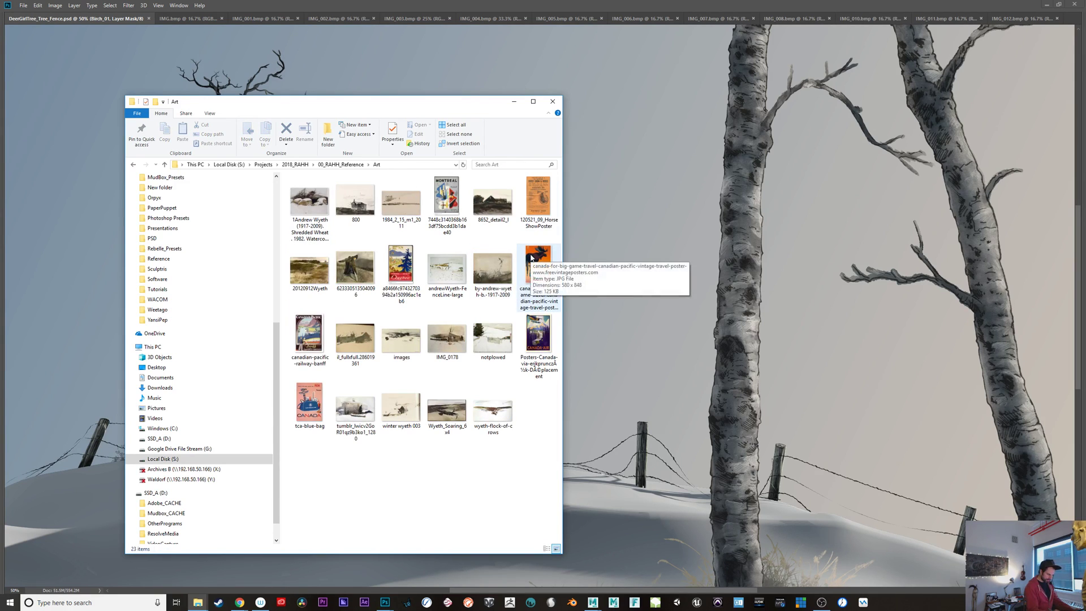
# Step: Open Andrew Wyeth's Shredded Wheat watercolor from the Art folder in a maximized window and examine its snow and brush details
pyautogui.doubleClick(305, 200)
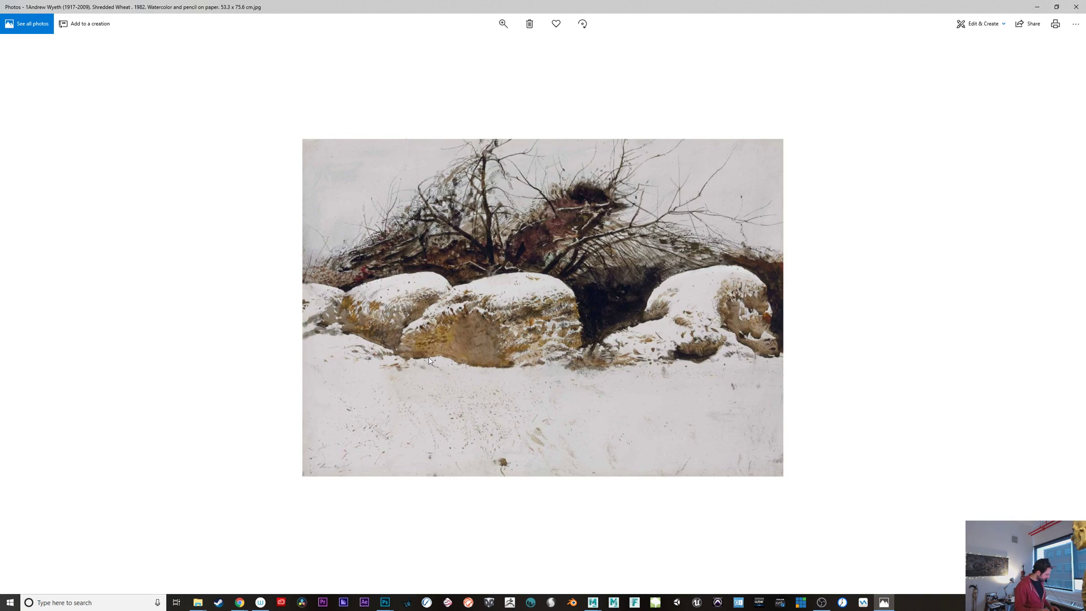
pyautogui.scroll(5, 429, 361)
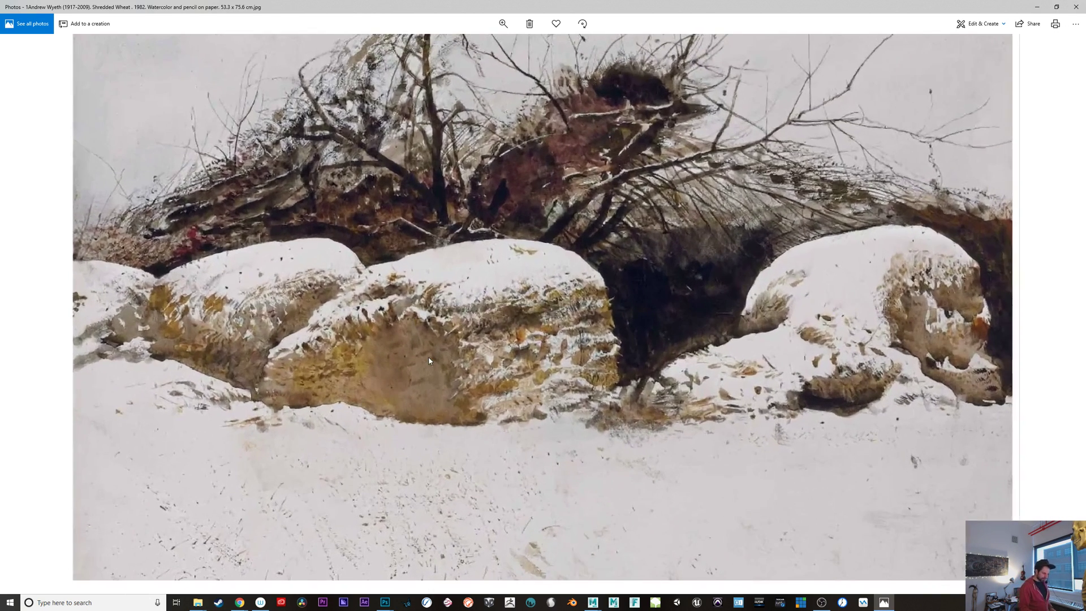
pyautogui.scroll(-5, 429, 361)
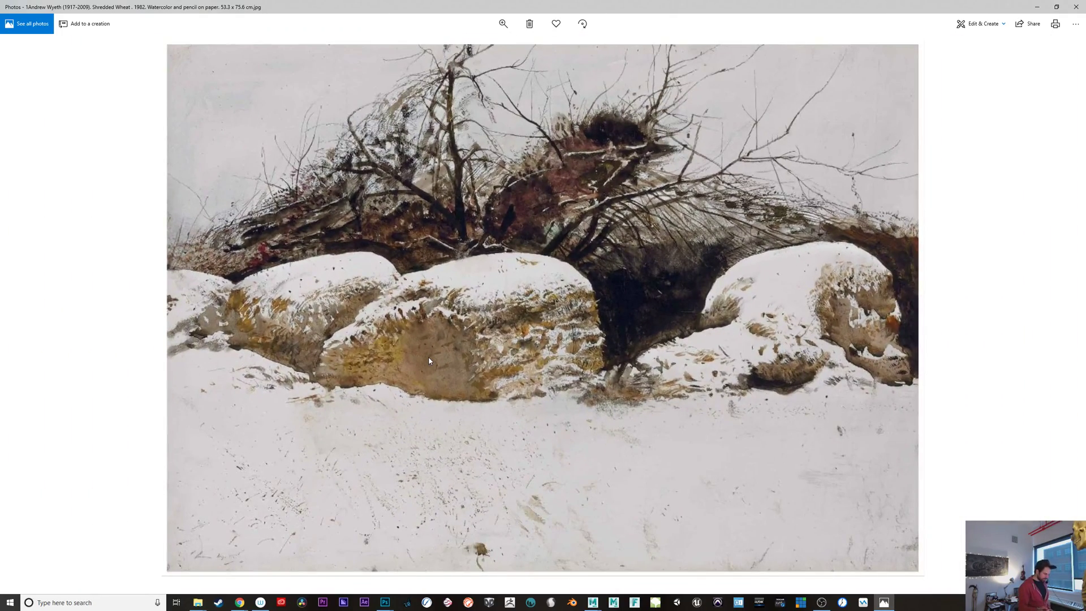
pyautogui.click(1056, 7)
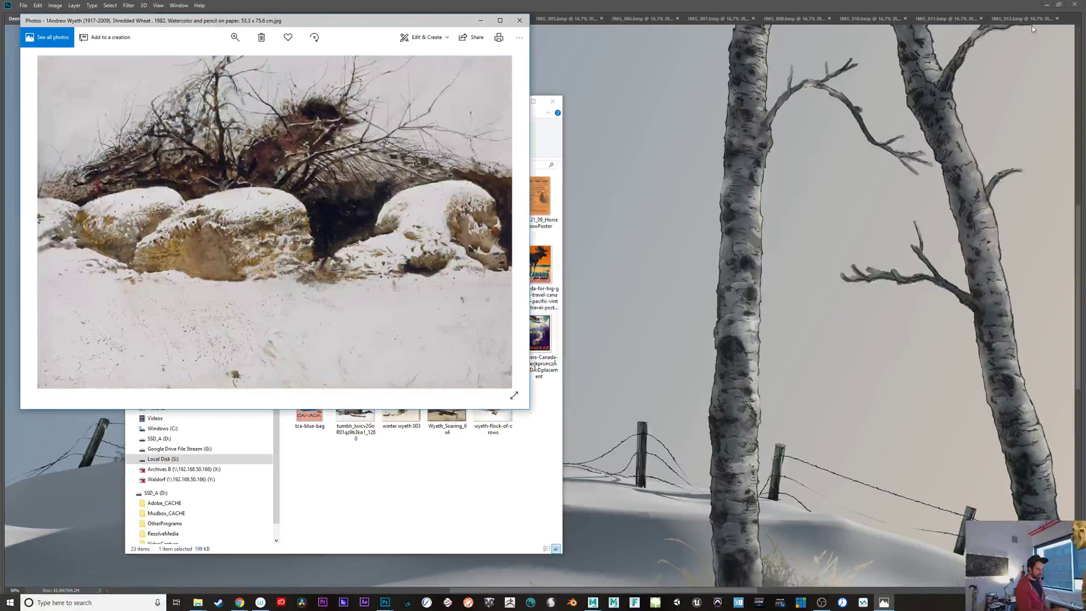
pyautogui.click(502, 22)
pyautogui.press('Right')
pyautogui.press('Left')
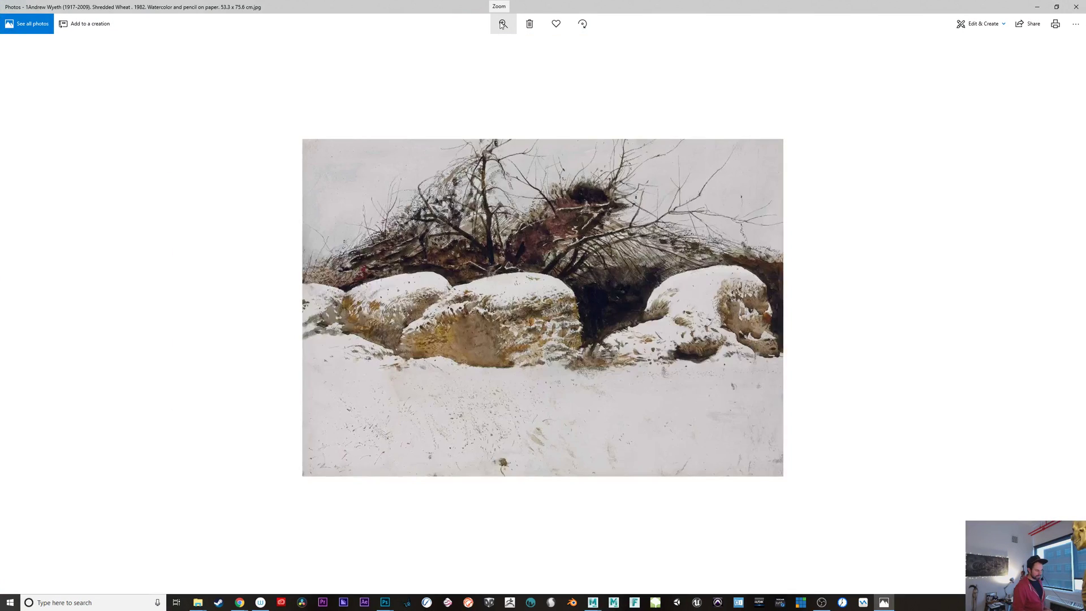
# Step: Examine the following house, fence and barn watercolors, from 800.jpg through 8652_detail2_l.jpeg
pyautogui.press('Right')
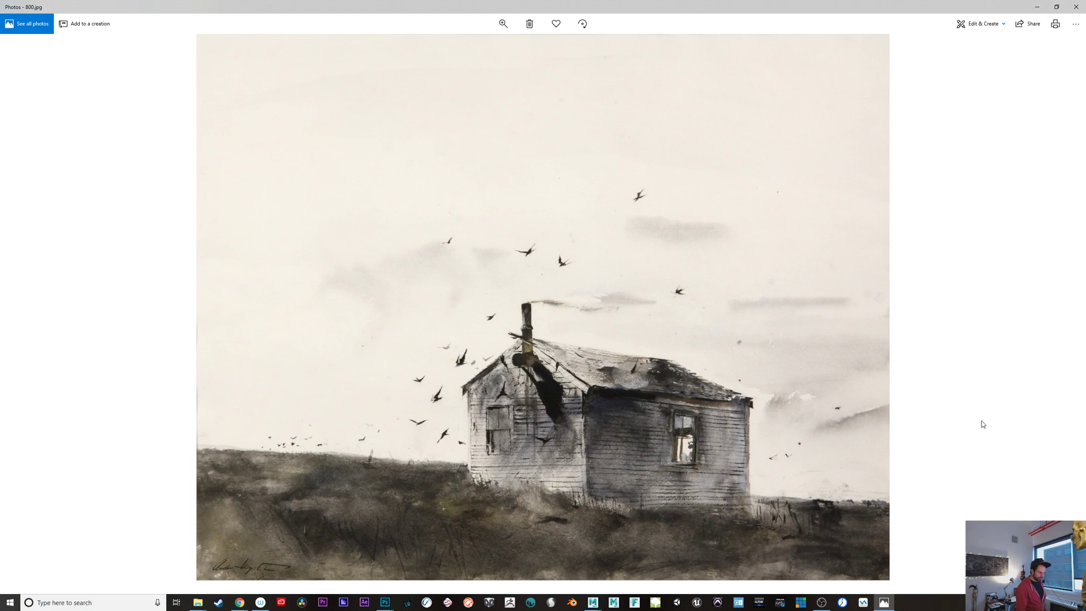
pyautogui.press('Right')
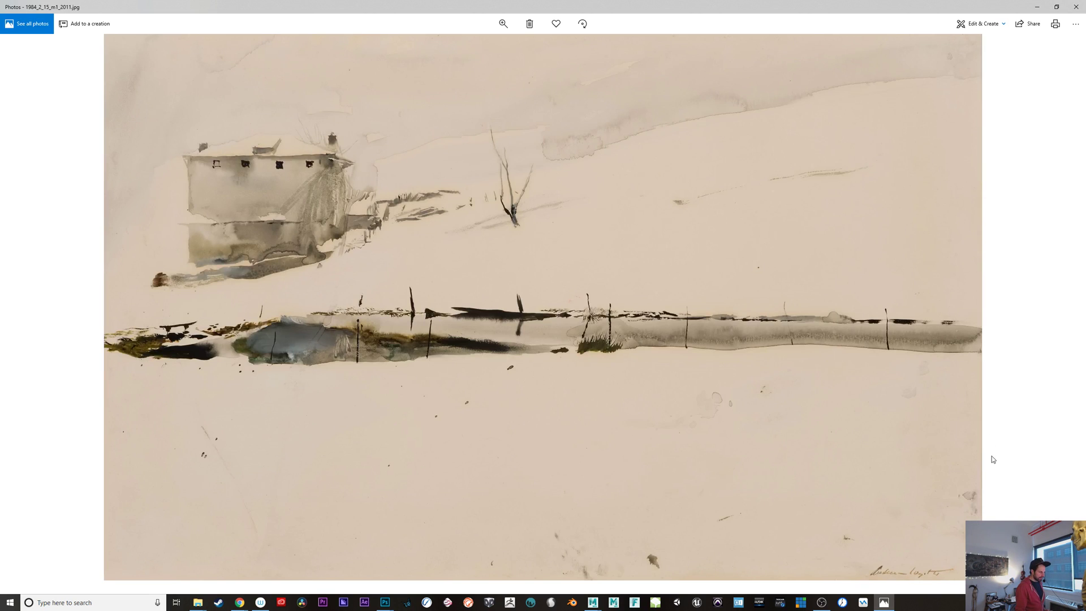
pyautogui.press('Right')
pyautogui.press('Left')
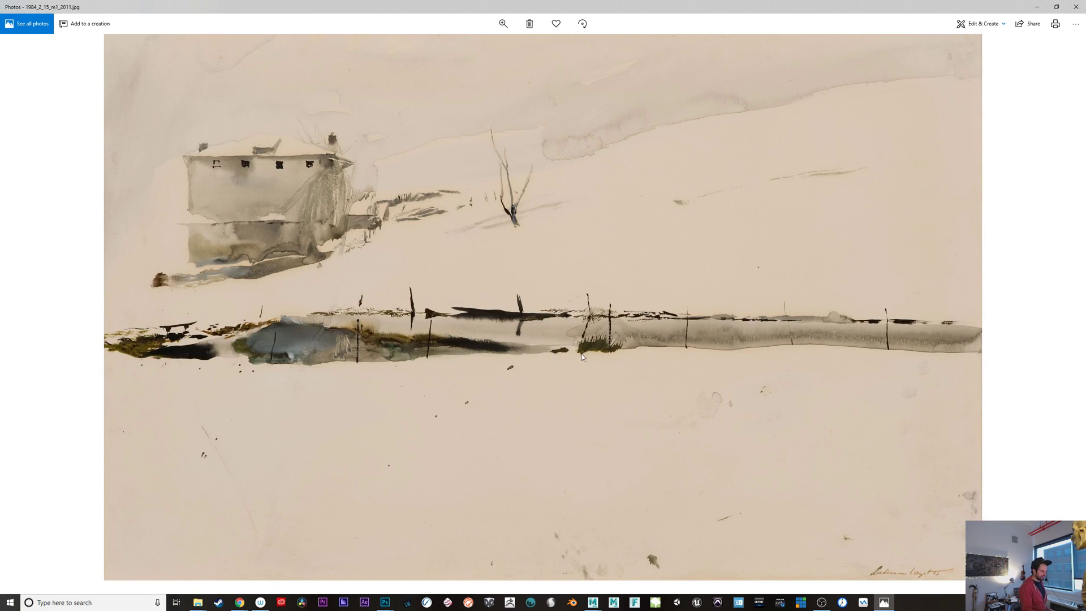
pyautogui.press('Right')
pyautogui.press('Right')
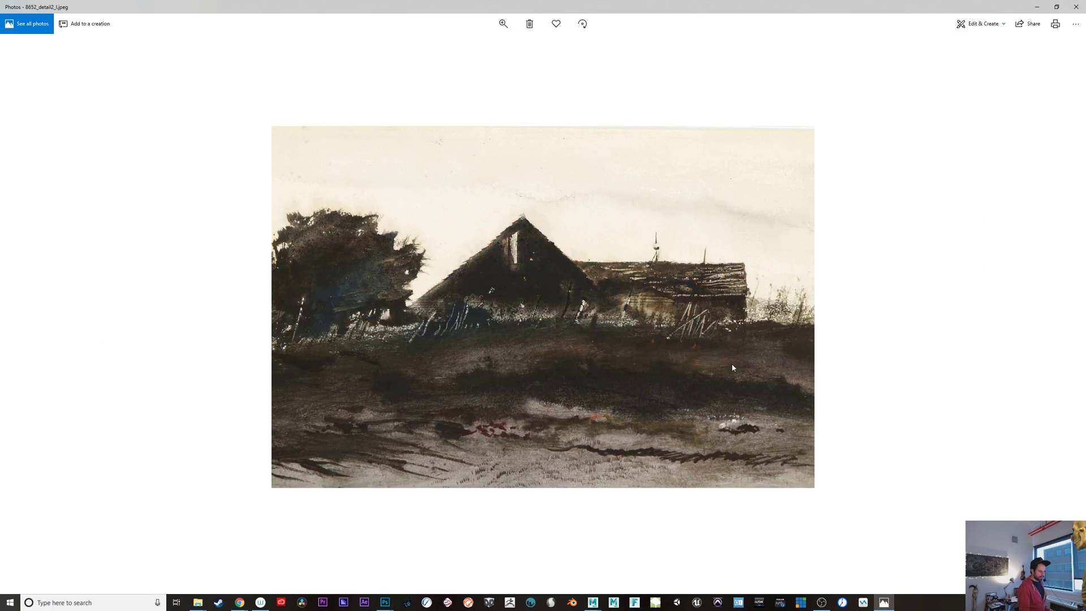
# Step: Browse on through the field landscape and hanging coat paintings to andrewWyeth-FenceLine-large.jpg, studying their grass and snow treatment
pyautogui.press('Right')
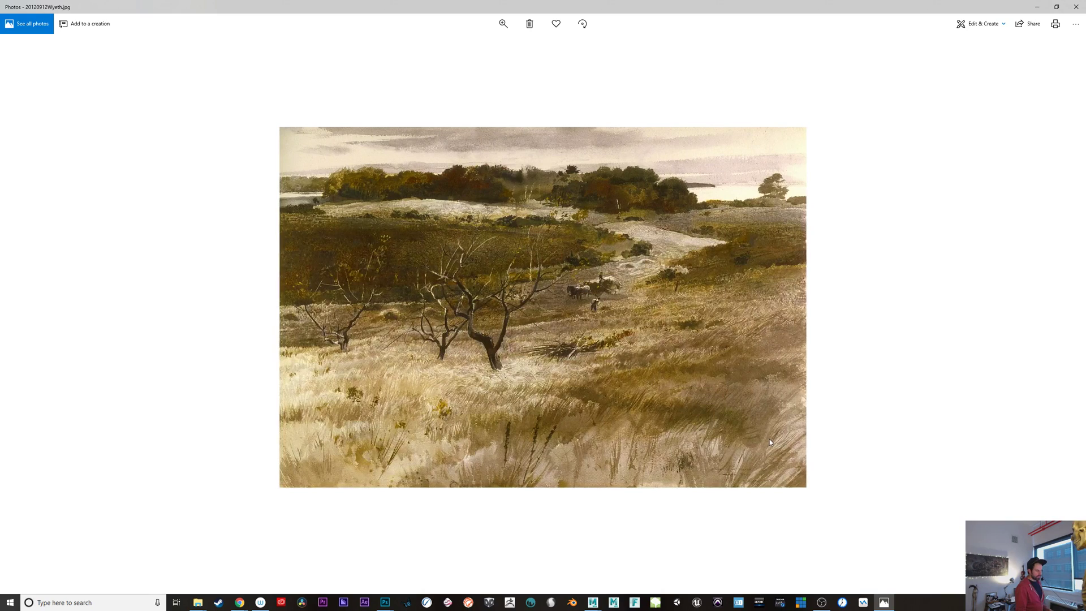
pyautogui.press('Right')
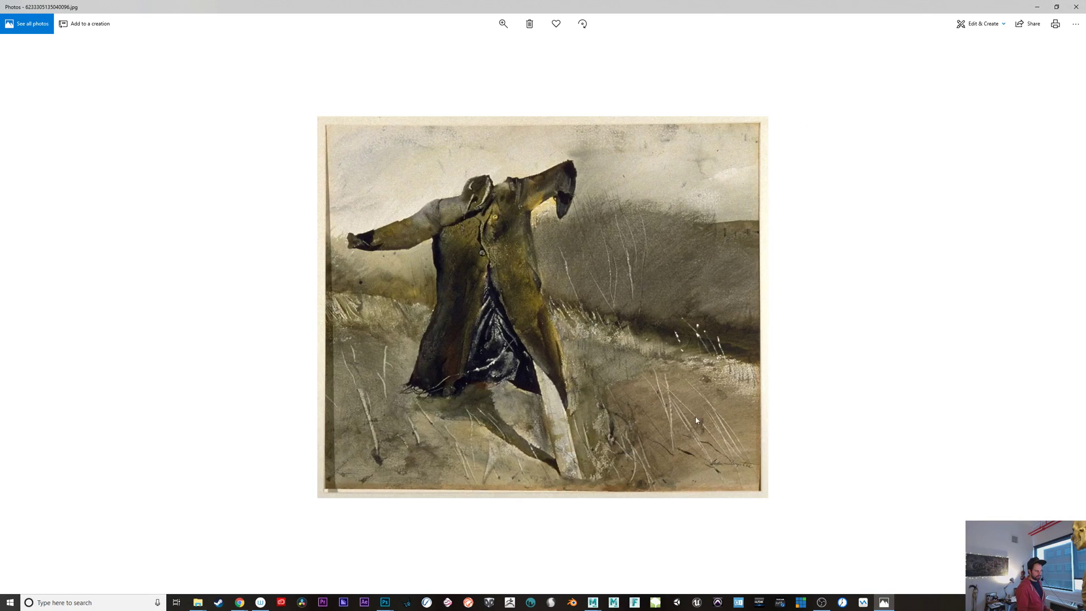
pyautogui.press('Right')
pyautogui.press('Left')
pyautogui.press('Left')
pyautogui.press('Right')
pyautogui.press('Right')
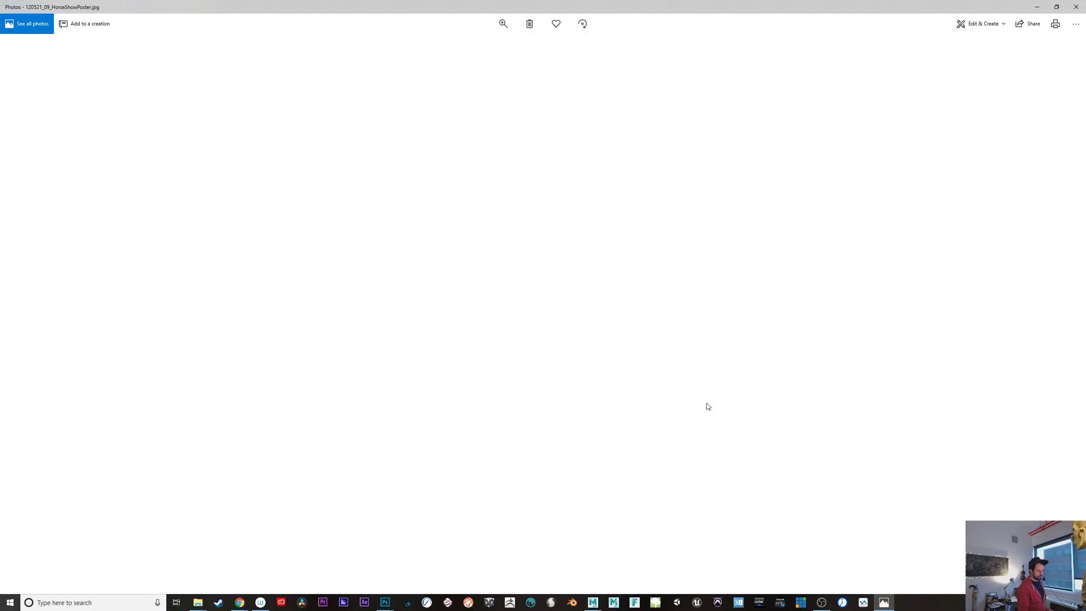
pyautogui.press('Right')
pyautogui.press('Right')
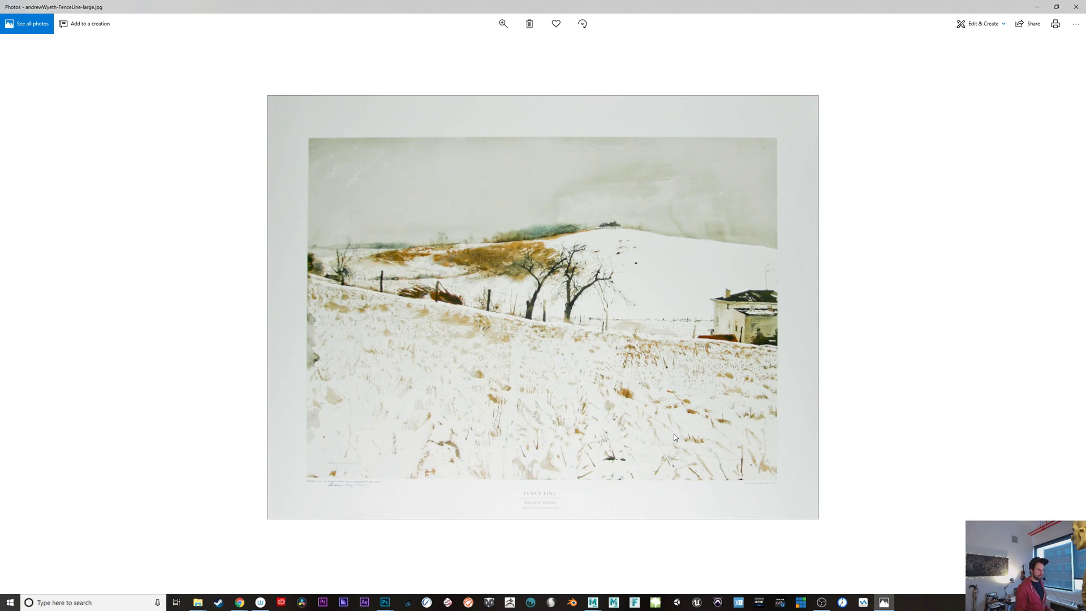
# Step: Continue through the reference images, studying the wild grass painting and the snowy shed in IMG_0178.jpg, up to the Canada by Air poster
pyautogui.press('Right')
pyautogui.press('Right')
pyautogui.press('Right')
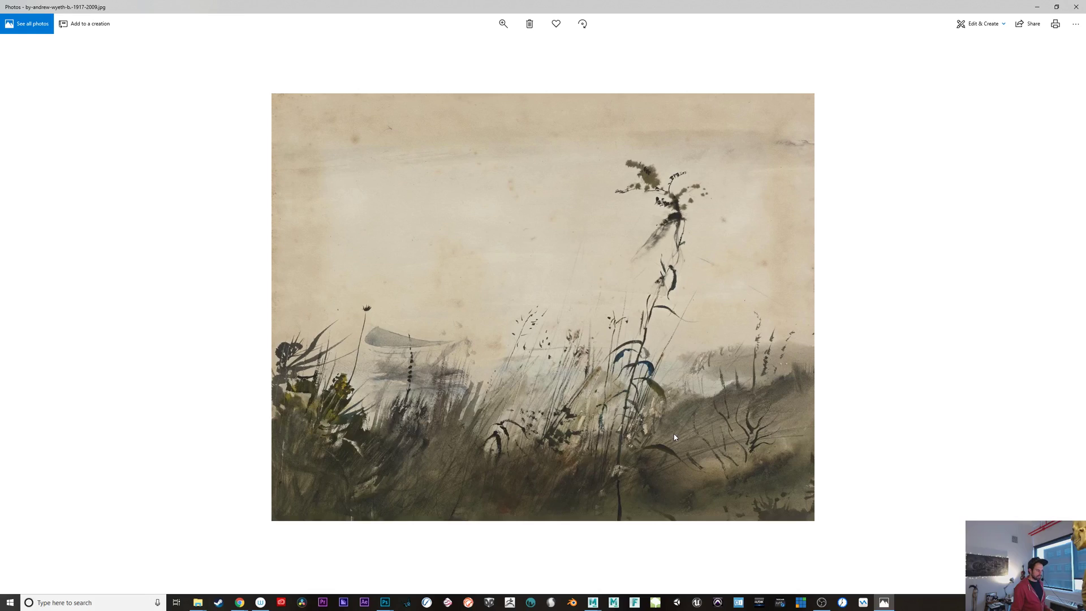
pyautogui.press('Right')
pyautogui.press('Right')
pyautogui.press('Right')
pyautogui.press('Right')
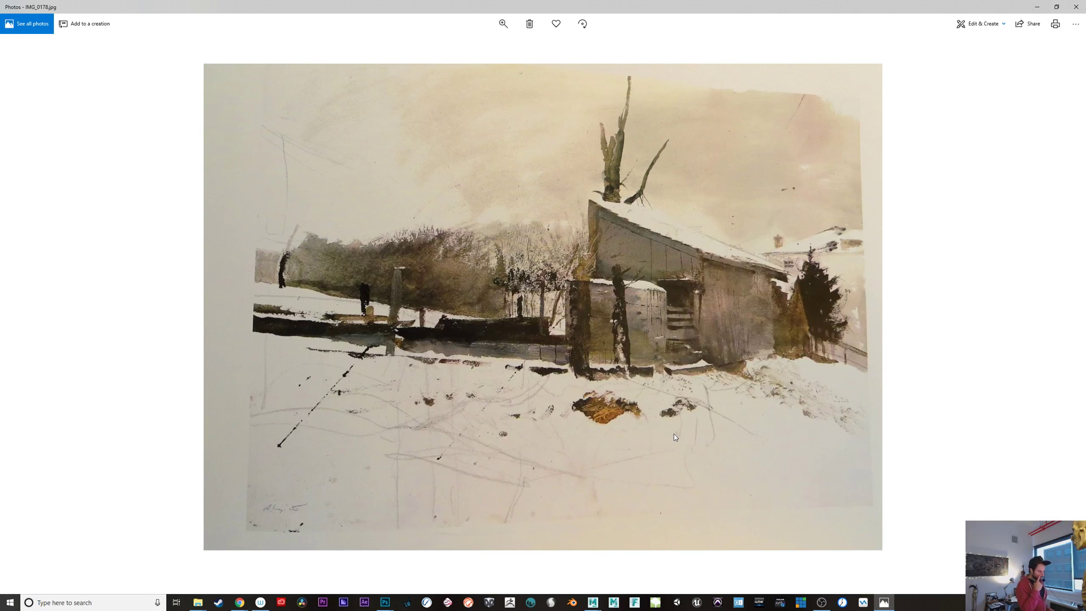
pyautogui.press('Right')
pyautogui.press('Right')
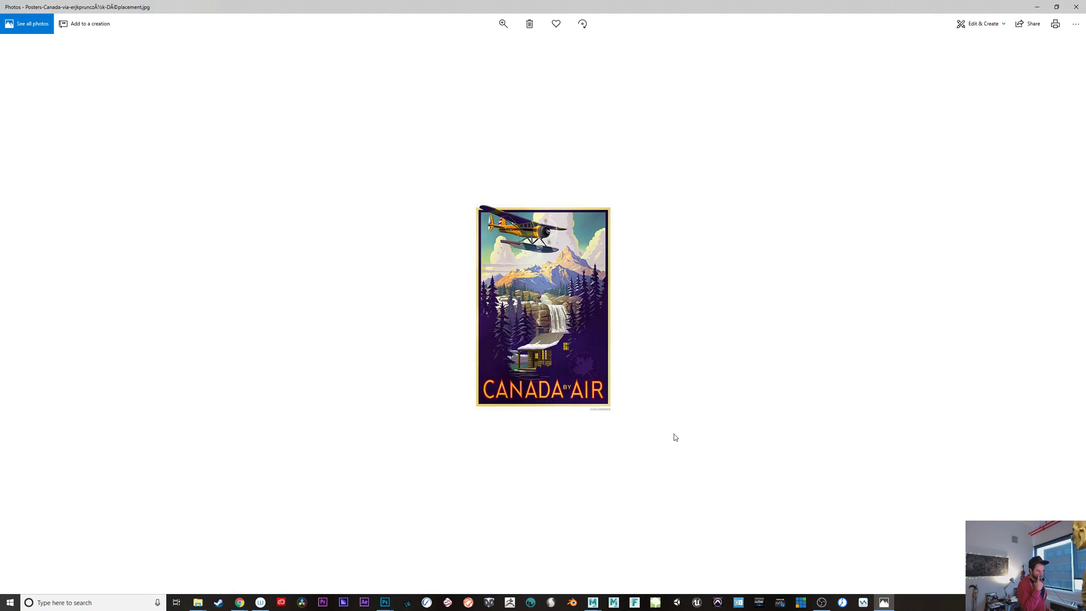
# Step: Inspect the snowy house painting with the fallen log and the farm scene in winter wyeth 003.jpg up close
pyautogui.press('Right')
pyautogui.press('Right')
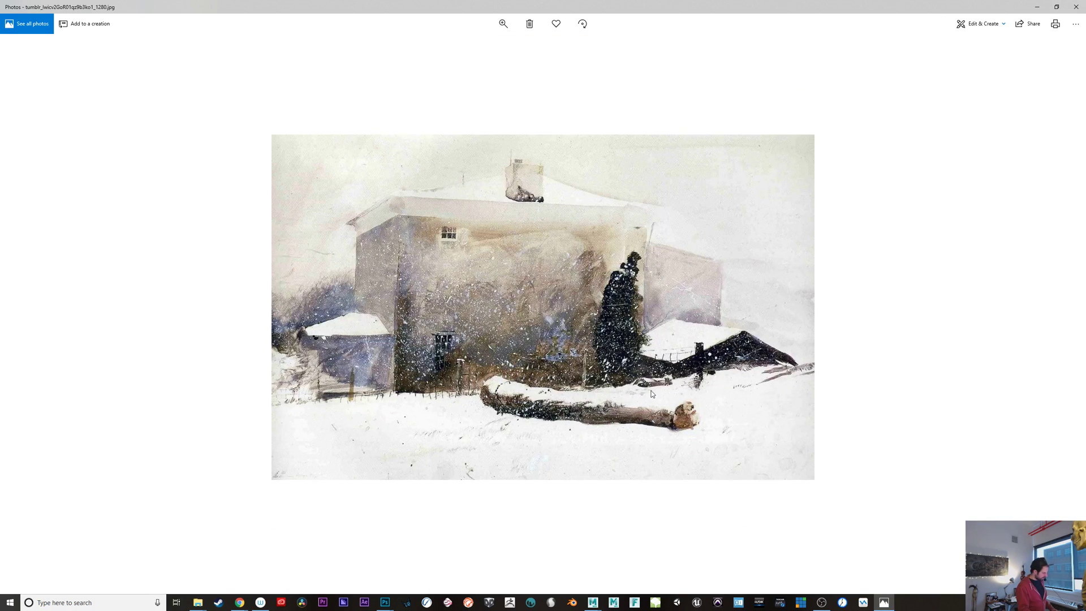
pyautogui.scroll(4, 650, 394)
pyautogui.scroll(-3, 650, 395)
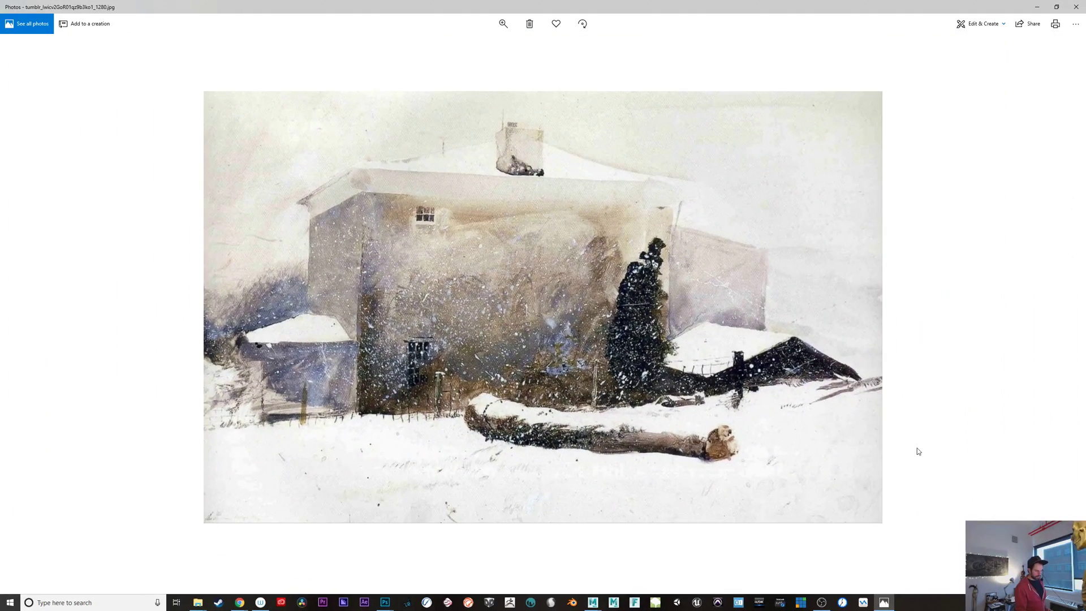
pyautogui.press('Right')
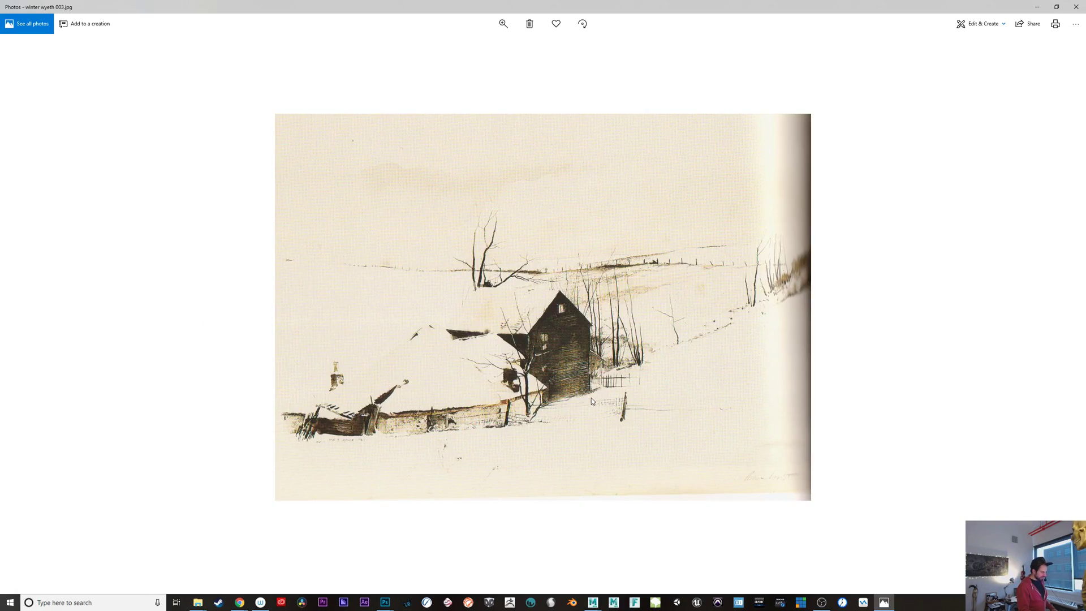
pyautogui.scroll(5, 591, 398)
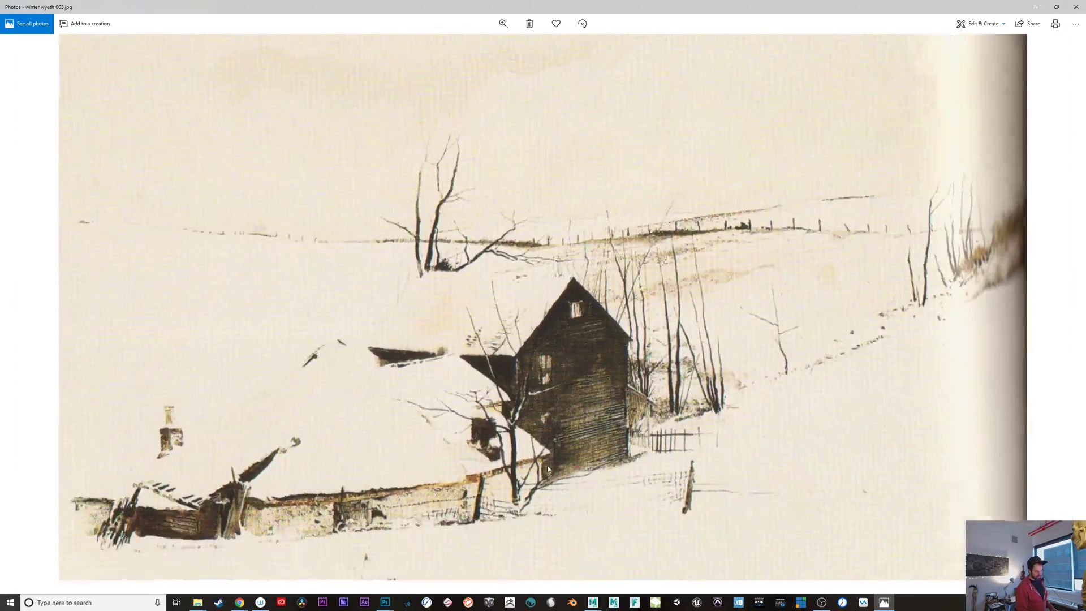
pyautogui.scroll(-5, 548, 470)
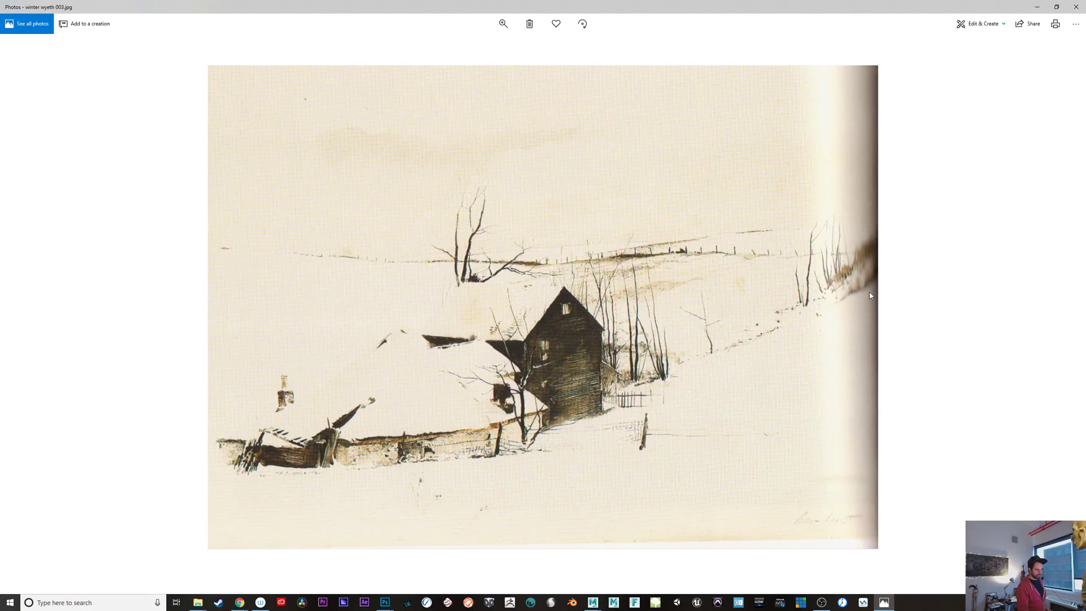
# Step: Study the soaring vultures in Wyeth_Soaring_6x4.jpg and go on to wyeth-flock-of-crows.jpg
pyautogui.press('Right')
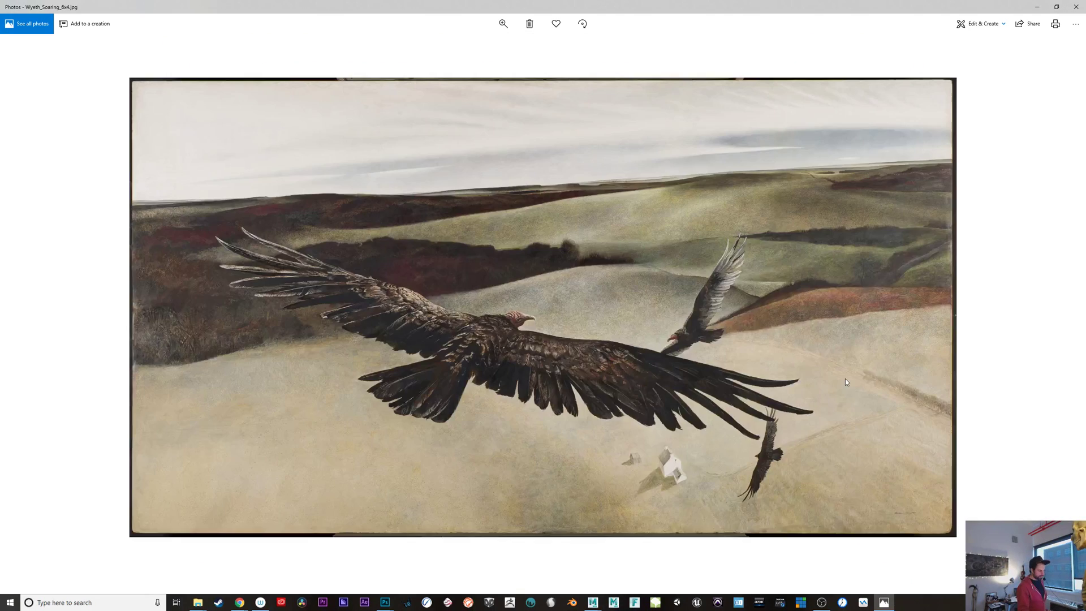
pyautogui.press('Right')
pyautogui.press('Left')
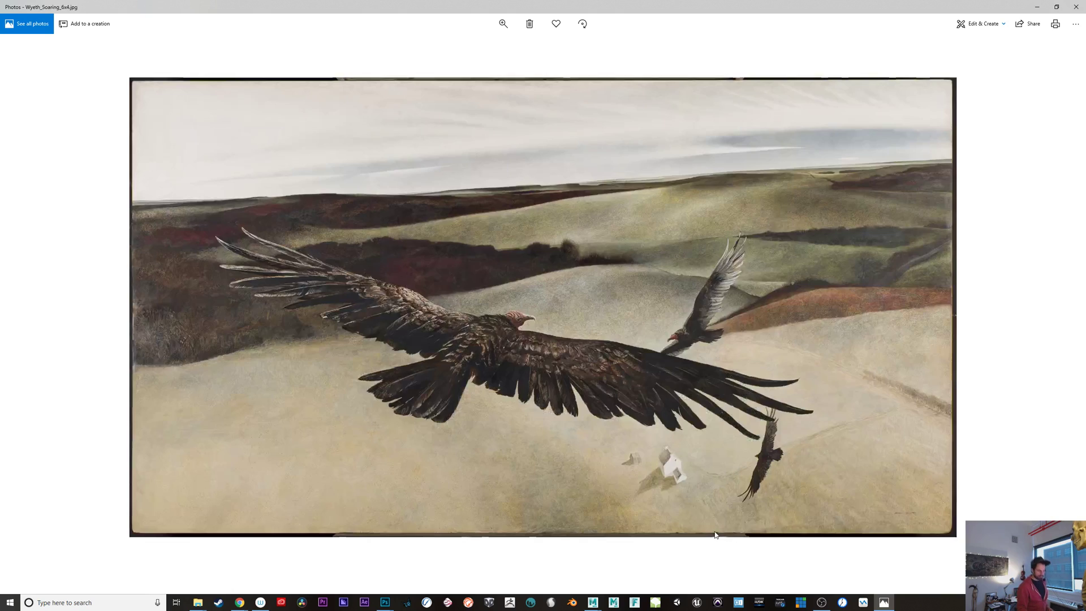
pyautogui.press('Right')
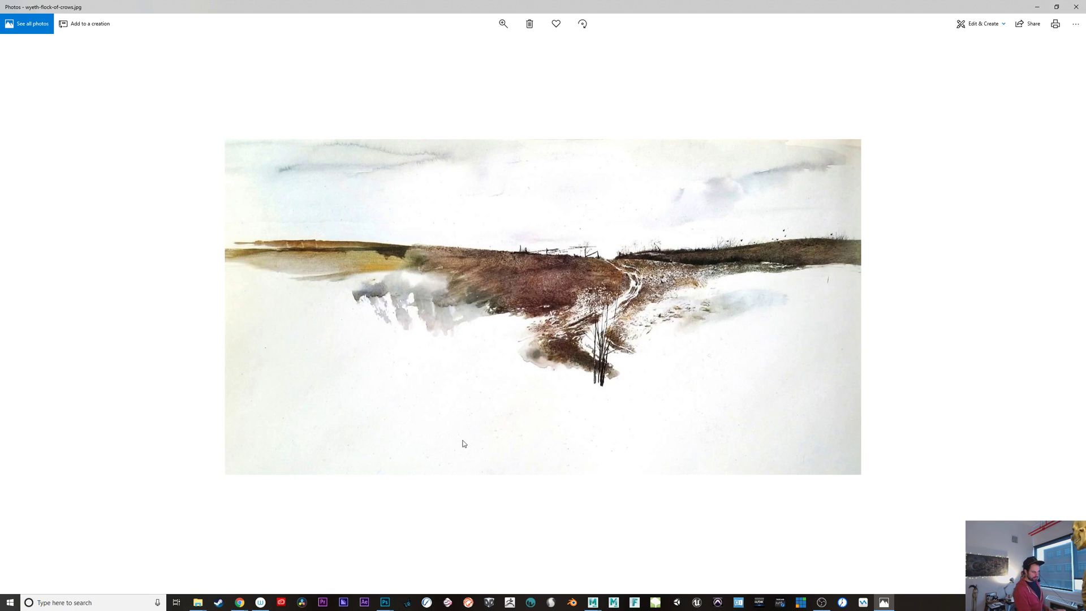
# Step: Browse the references again, revisiting the snowy house with the log, the shed in IMG_0178.jpg and the wild grass painting
pyautogui.press('Right')
pyautogui.press('Right')
pyautogui.press('Right')
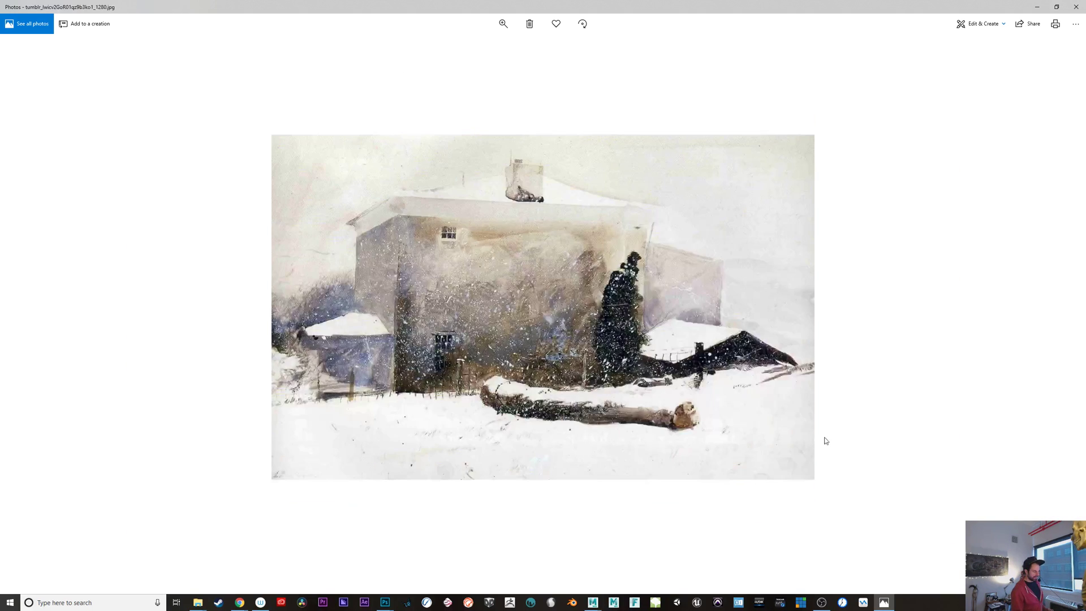
pyautogui.press('Right')
pyautogui.press('Right')
pyautogui.press('Right')
pyautogui.press('Right')
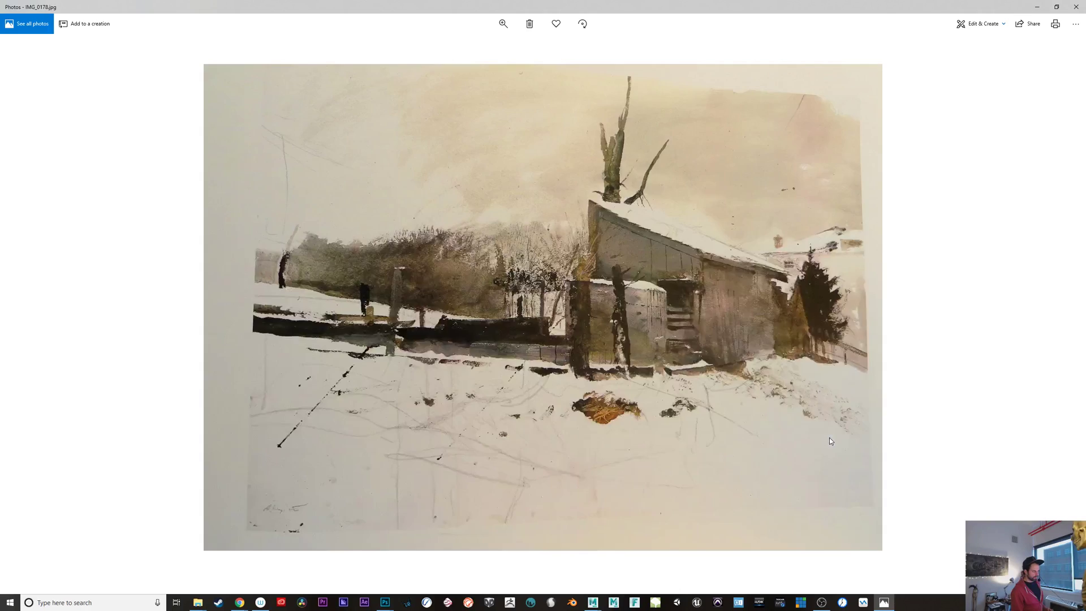
pyautogui.press('Right')
pyautogui.press('Right')
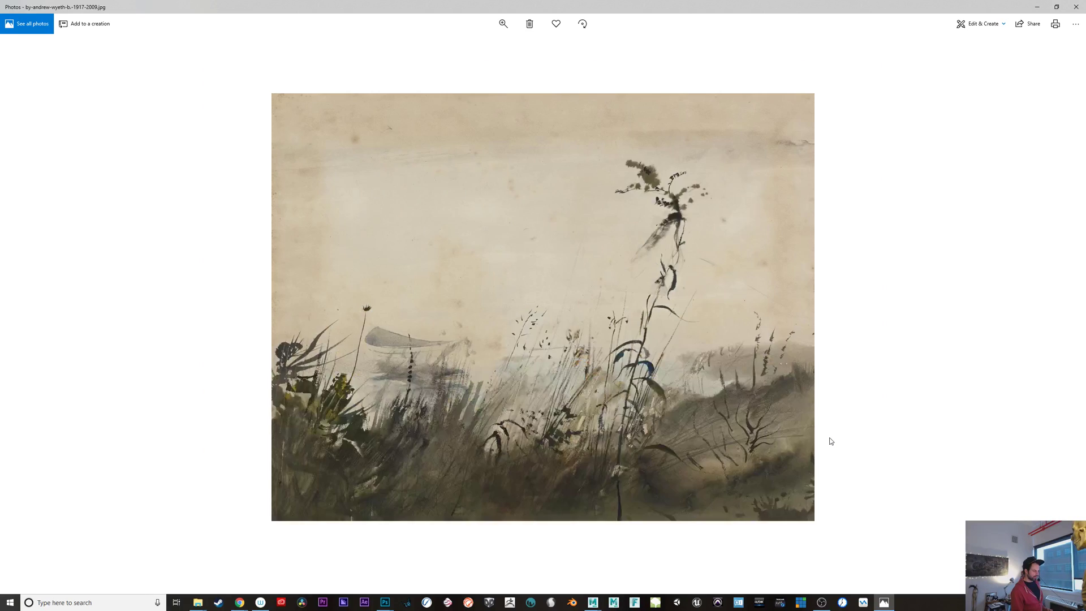
pyautogui.press('Left')
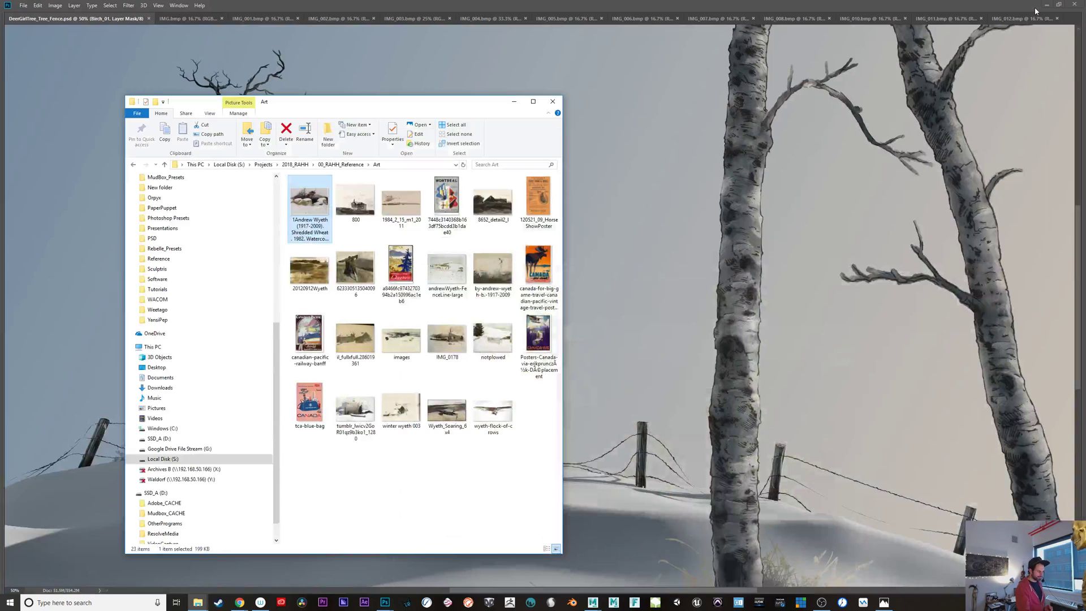
# Step: Minimize the reference windows to return to the Photoshop scene, restore its panels and check the scene using the Black & White 1 layer
pyautogui.click(1038, 8)
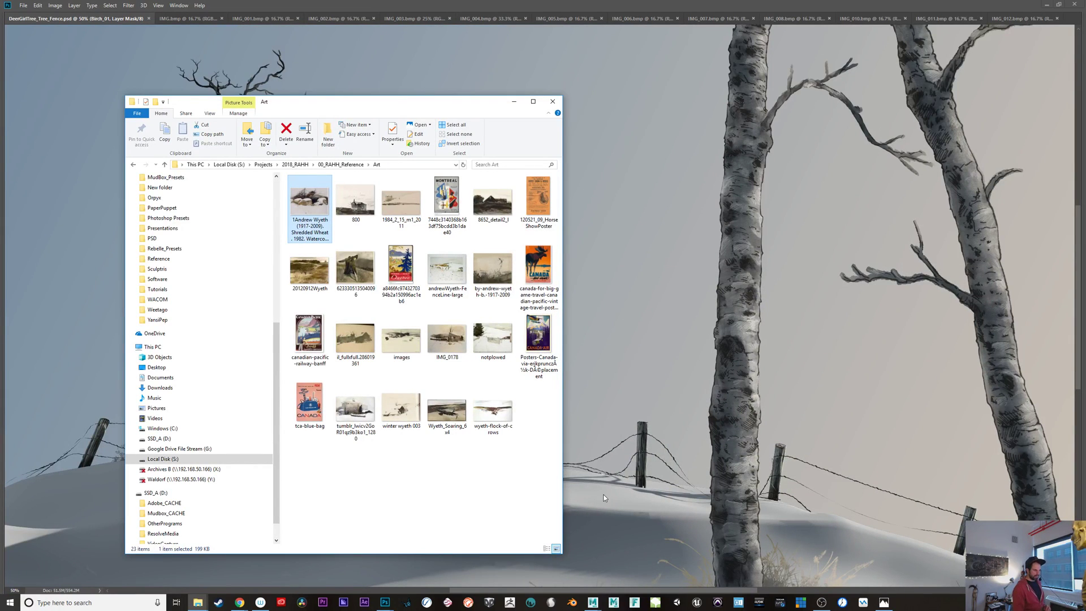
pyautogui.click(514, 101)
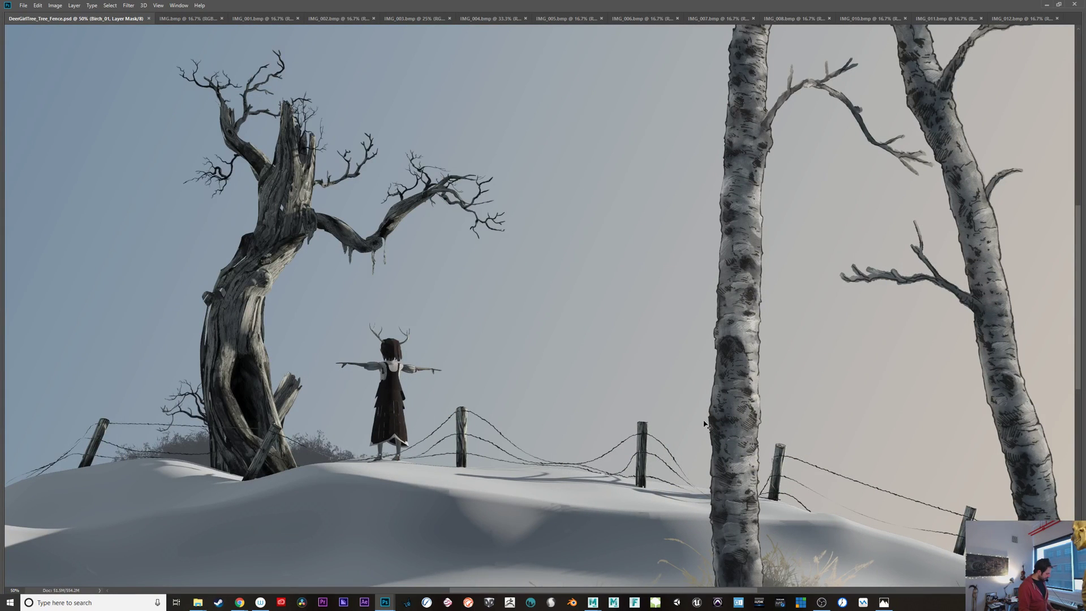
pyautogui.hotkey('ctrl', '-')
pyautogui.press('Tab')
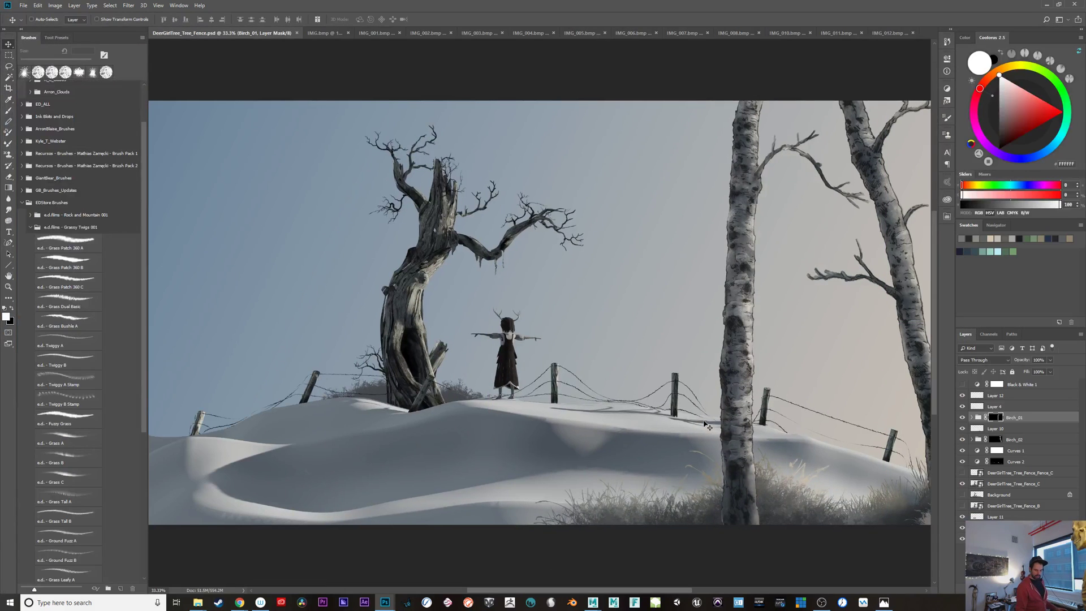
pyautogui.click(962, 384)
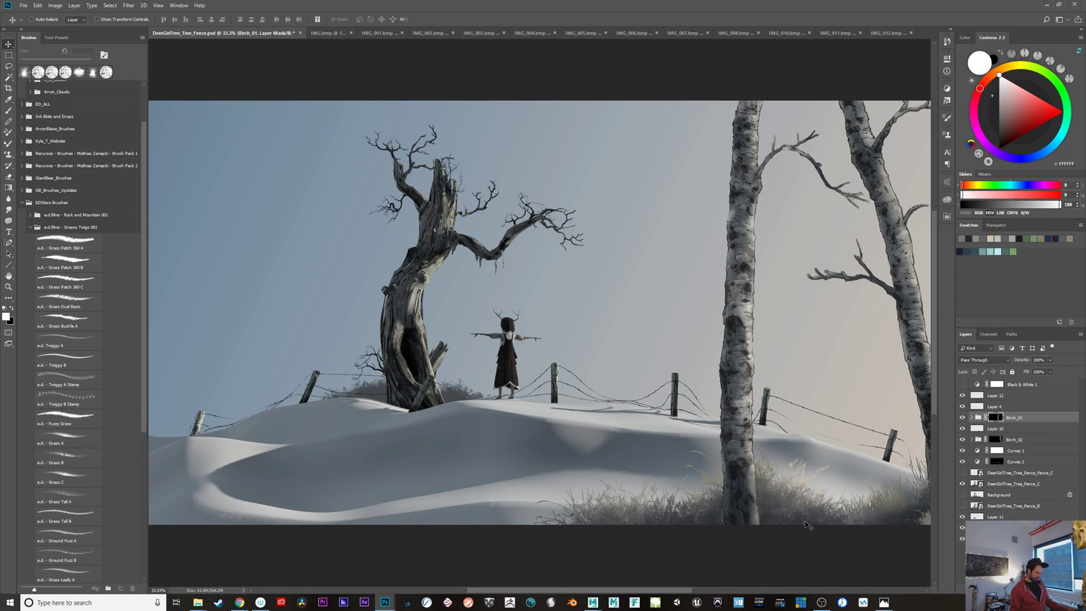
# Step: Open 20120912Wyeth.jpg from the Art folder and restore the viewer to a smaller window over the Photoshop scene
pyautogui.moveTo(197, 602)
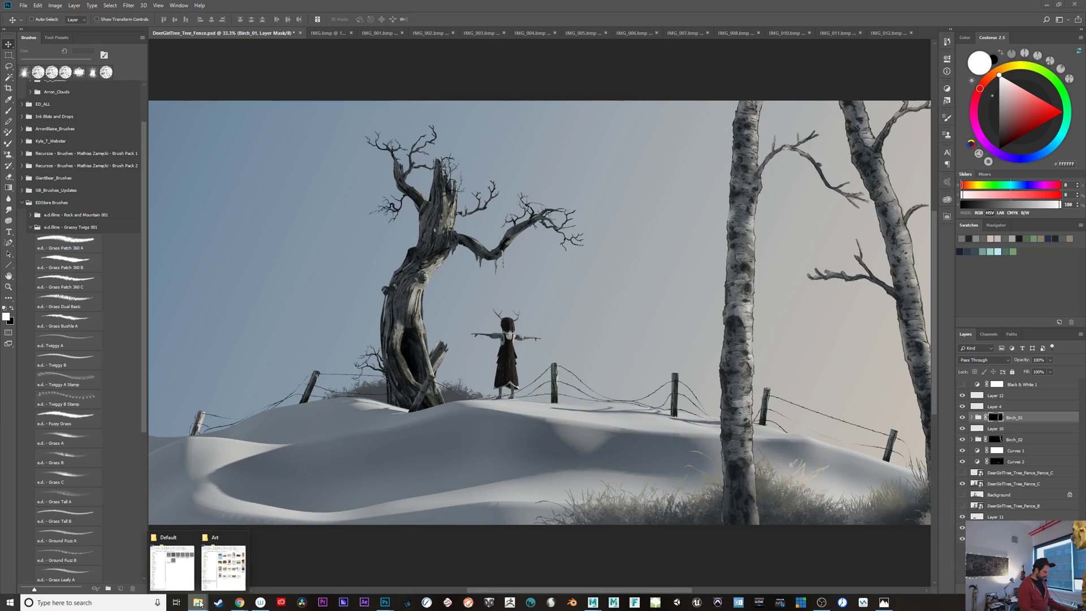
pyautogui.click(232, 569)
pyautogui.click(363, 208)
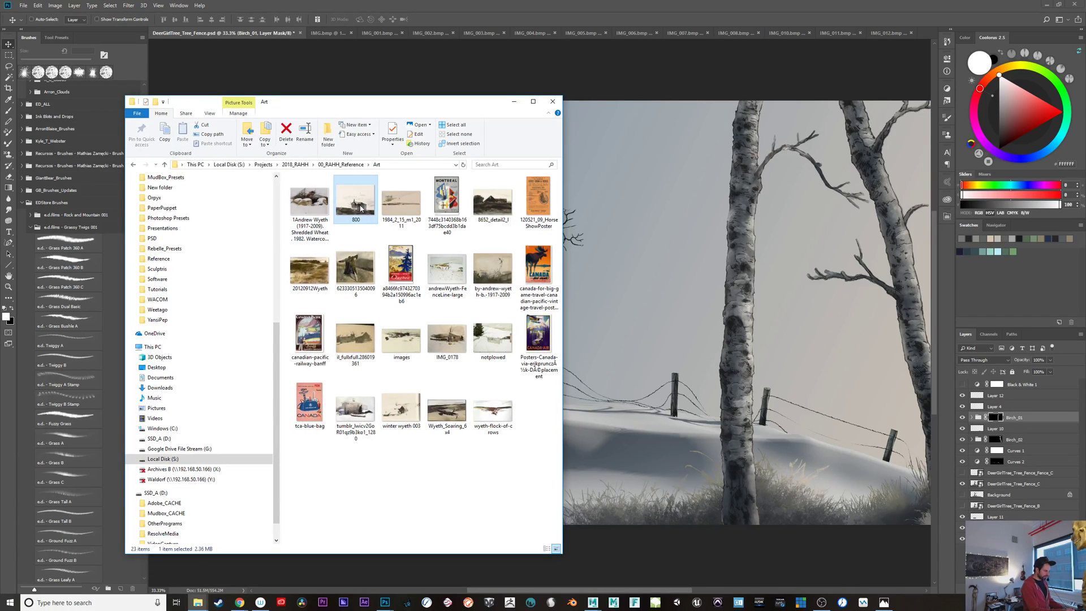
pyautogui.doubleClick(316, 270)
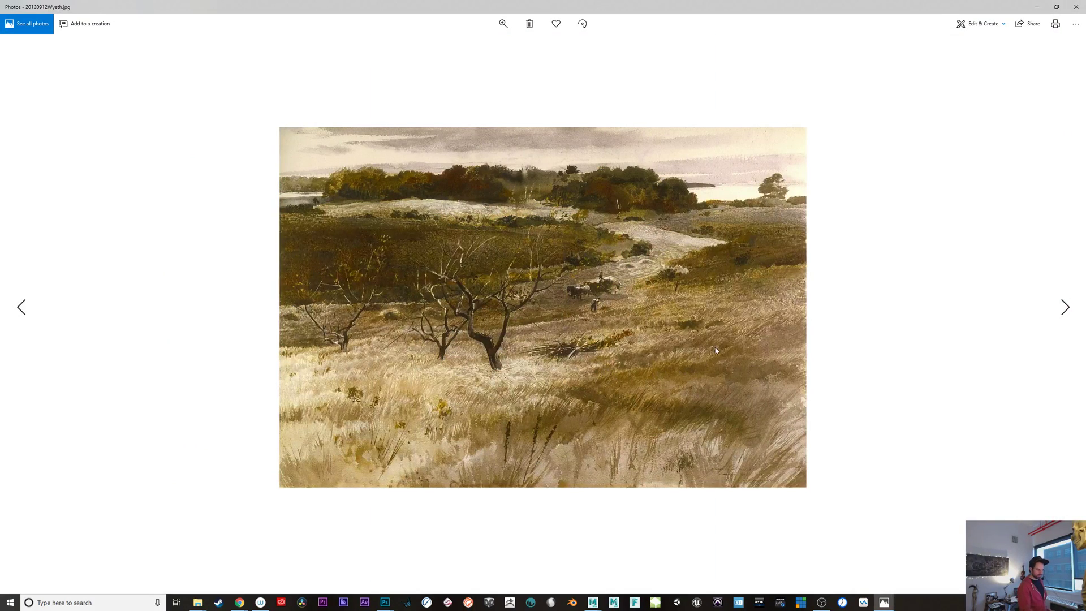
pyautogui.click(1055, 8)
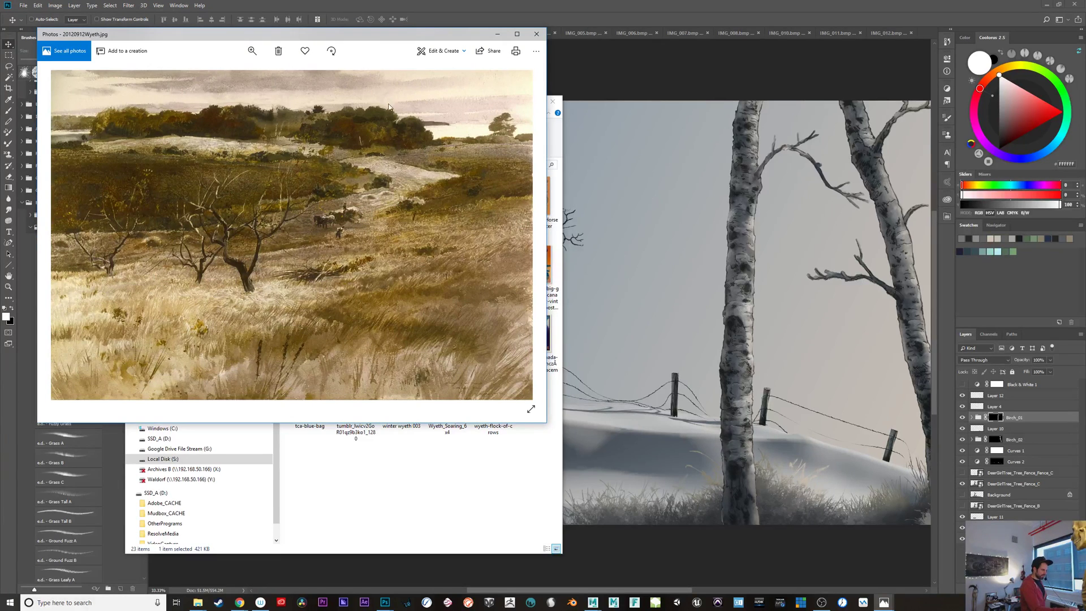
# Step: Copy the golden field painting into the Photoshop scene and place it in the sky at the upper left of the dead tree
pyautogui.rightClick(402, 184)
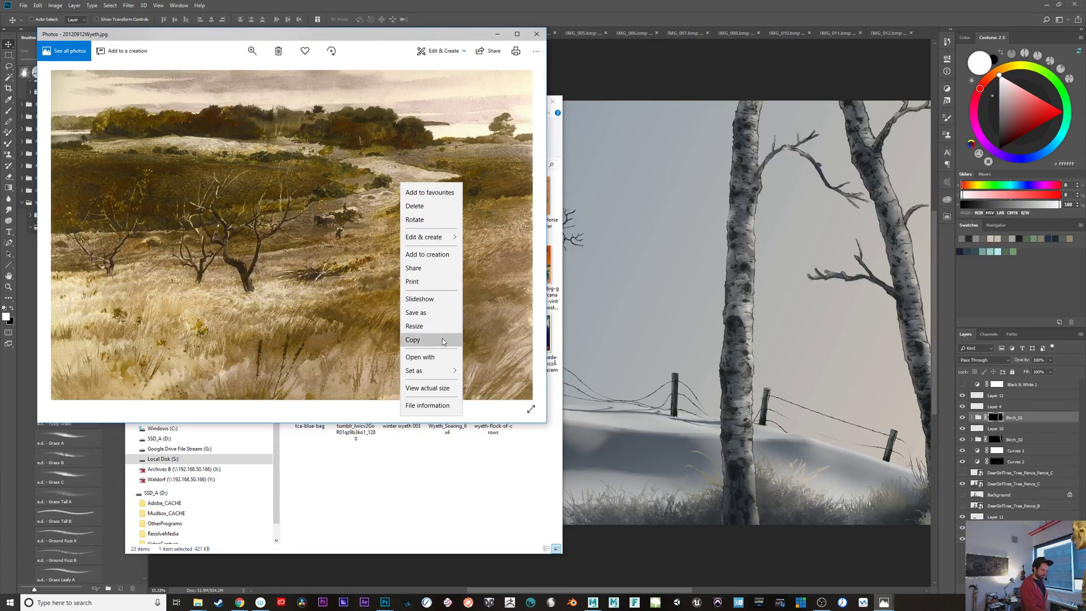
pyautogui.click(413, 337)
pyautogui.click(639, 162)
pyautogui.hotkey('ctrl', 'v')
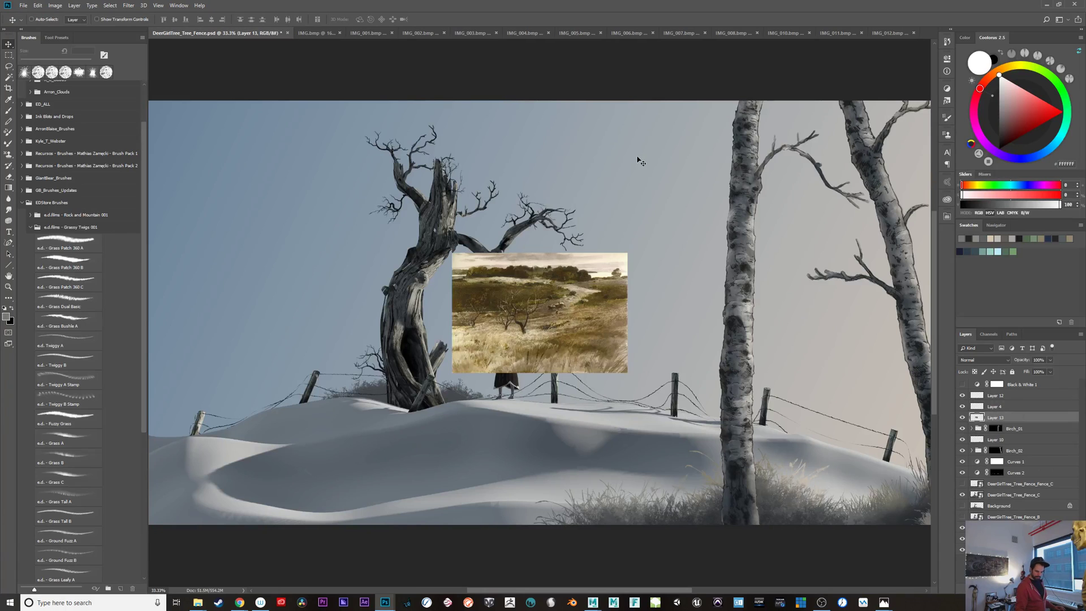
pyautogui.moveTo(574, 352); pyautogui.dragTo(293, 218)
# Step: Adjust the pasted field painting with Hue/Saturation, setting Hue to -2 and Saturation to -22
pyautogui.hotkey('ctrl', 'u')
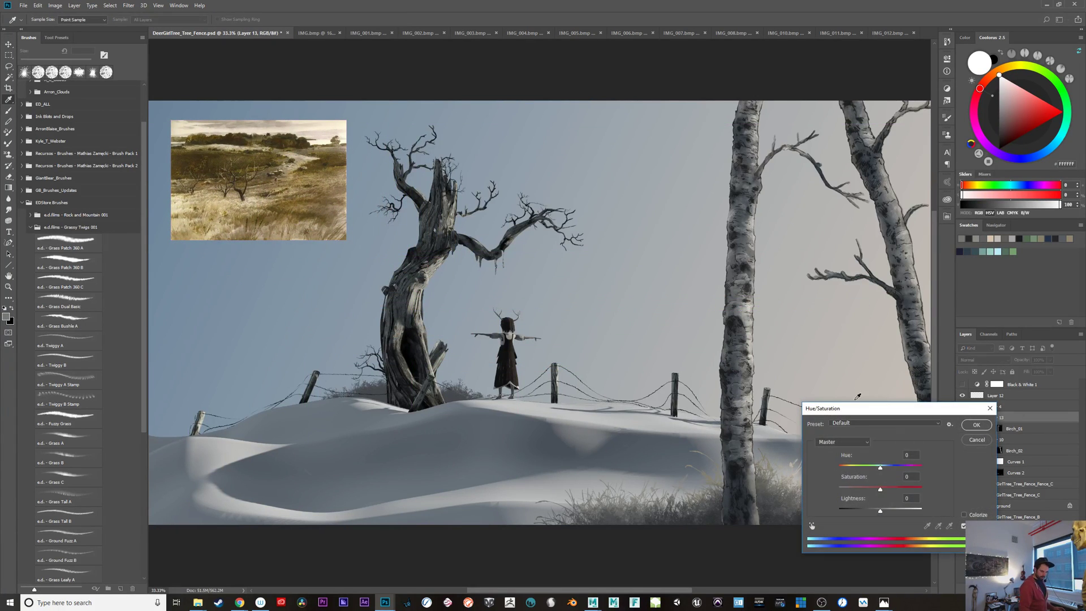
pyautogui.moveTo(879, 471); pyautogui.dragTo(869, 492)
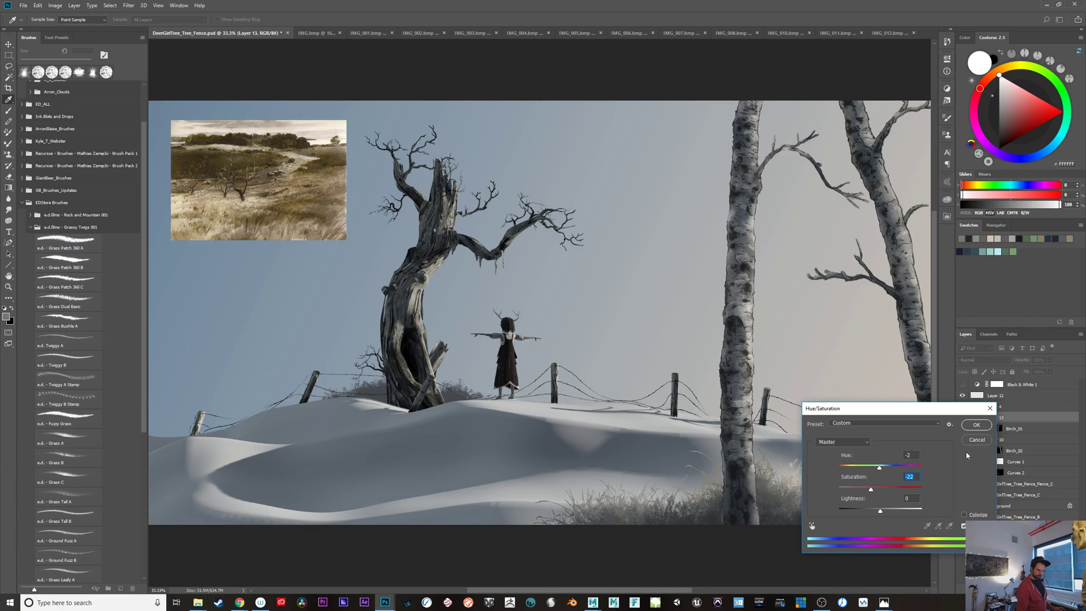
pyautogui.click(977, 426)
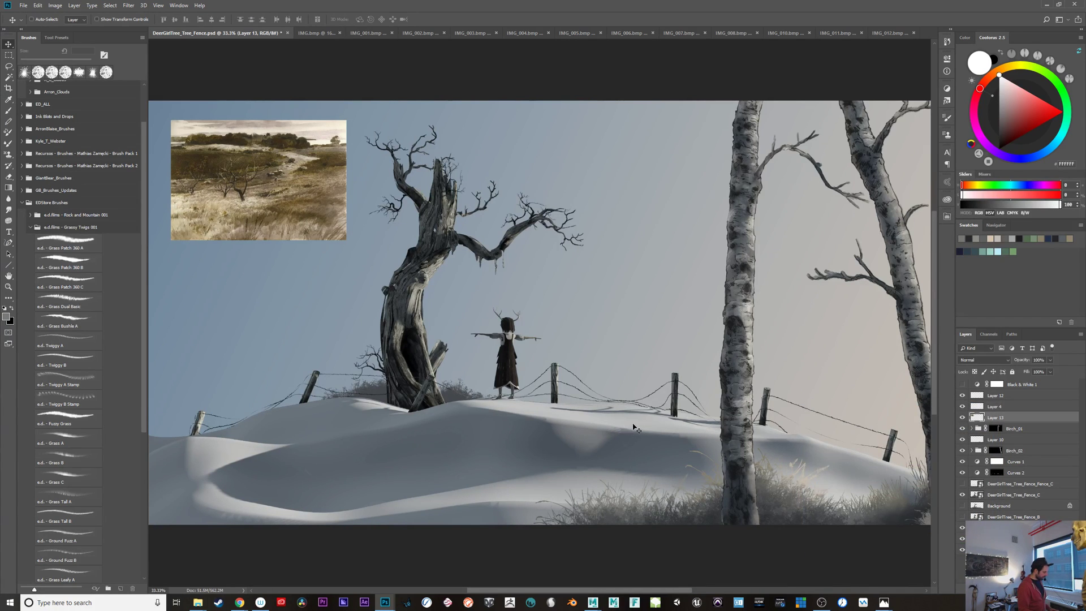
# Step: Compare the pasted field painting with the dead tree up close, trying 90% layer opacity and restoring it to 100%
pyautogui.hotkey('ctrl', '+')
pyautogui.hotkey('ctrl', '+')
pyautogui.moveTo(461, 374); pyautogui.dragTo(744, 505)
pyautogui.press('9')
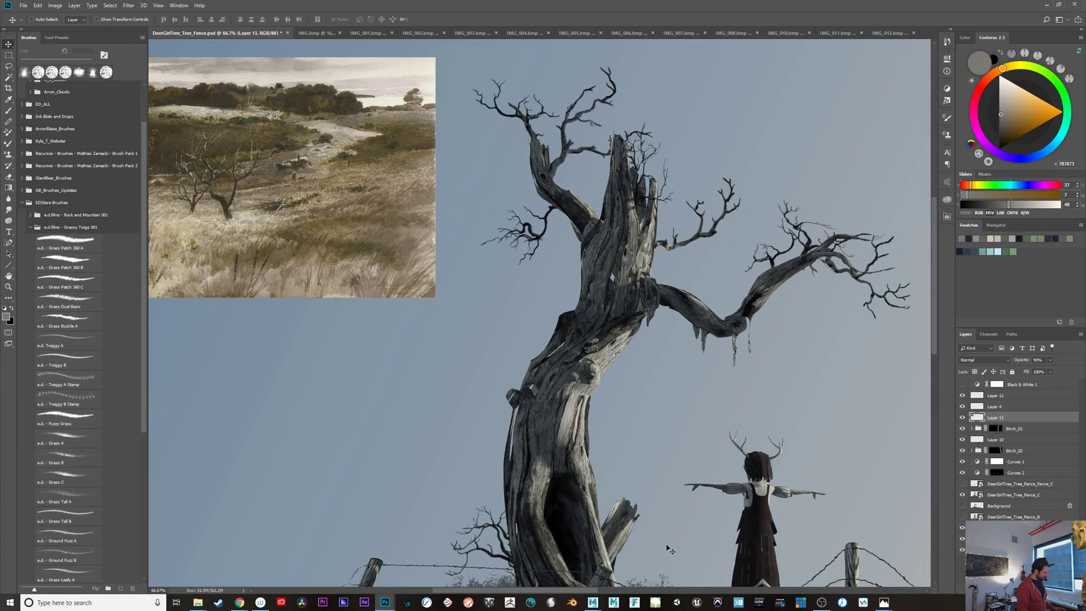
pyautogui.press('0')
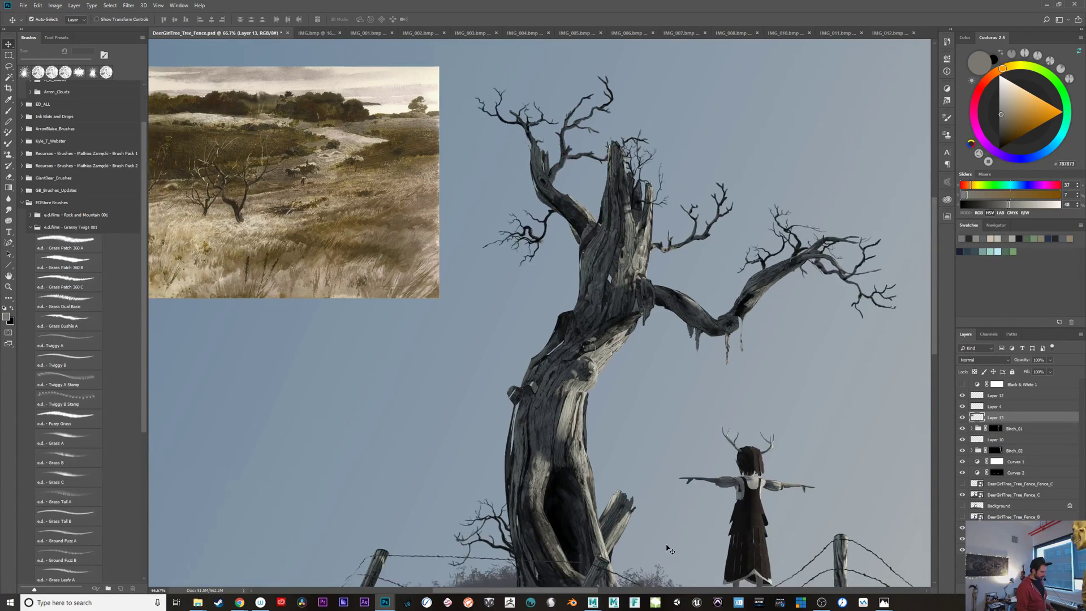
pyautogui.hotkey('ctrl', '-')
pyautogui.moveTo(702, 516); pyautogui.dragTo(678, 519)
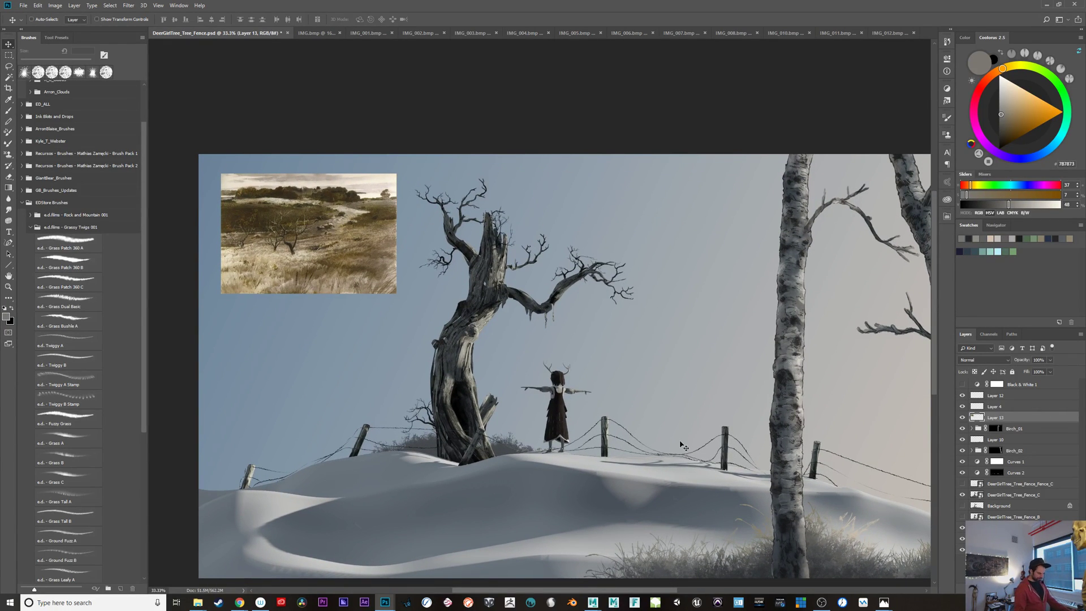
# Step: Reopen the Photos viewer and browse past the travel posters and the snowy house to Wyeth_Soaring_6x4.jpg
pyautogui.moveTo(884, 603)
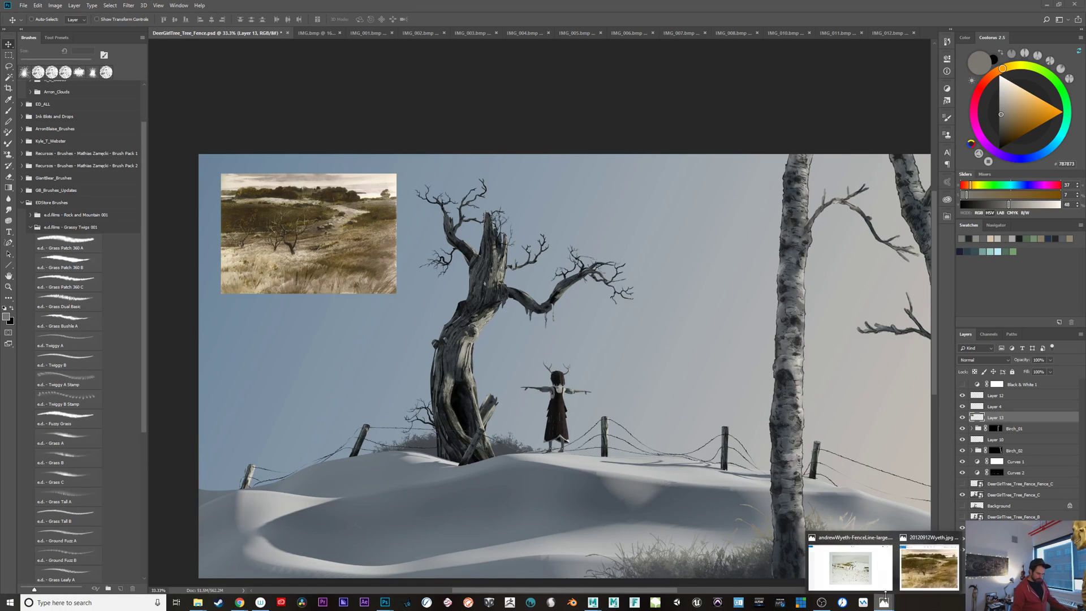
pyautogui.click(908, 569)
pyautogui.press('Right')
pyautogui.press('Right')
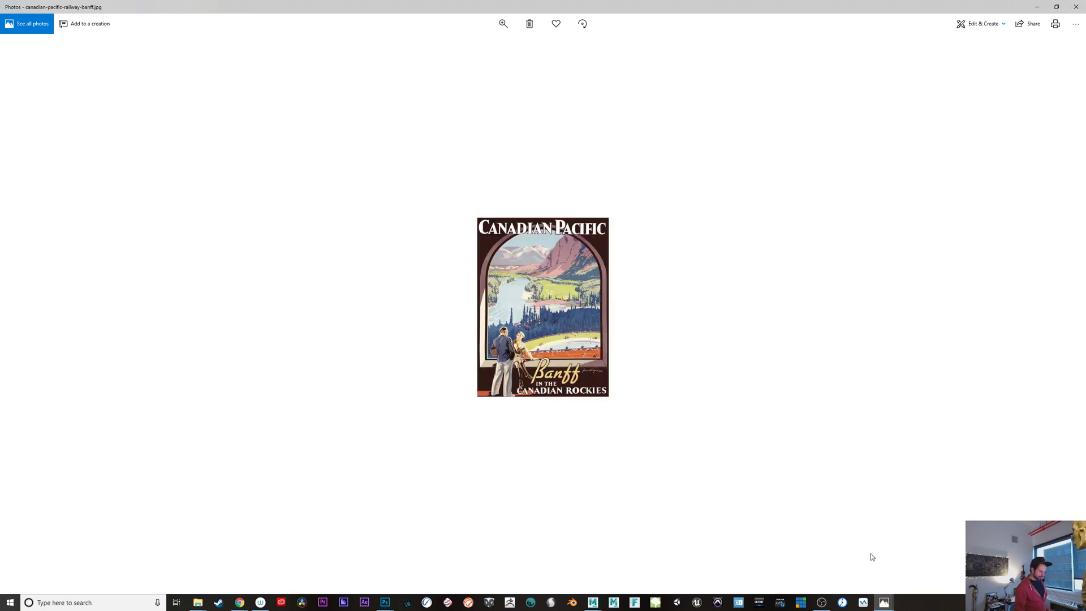
pyautogui.press('Right')
pyautogui.press('Right')
pyautogui.press('Right')
pyautogui.press('Right')
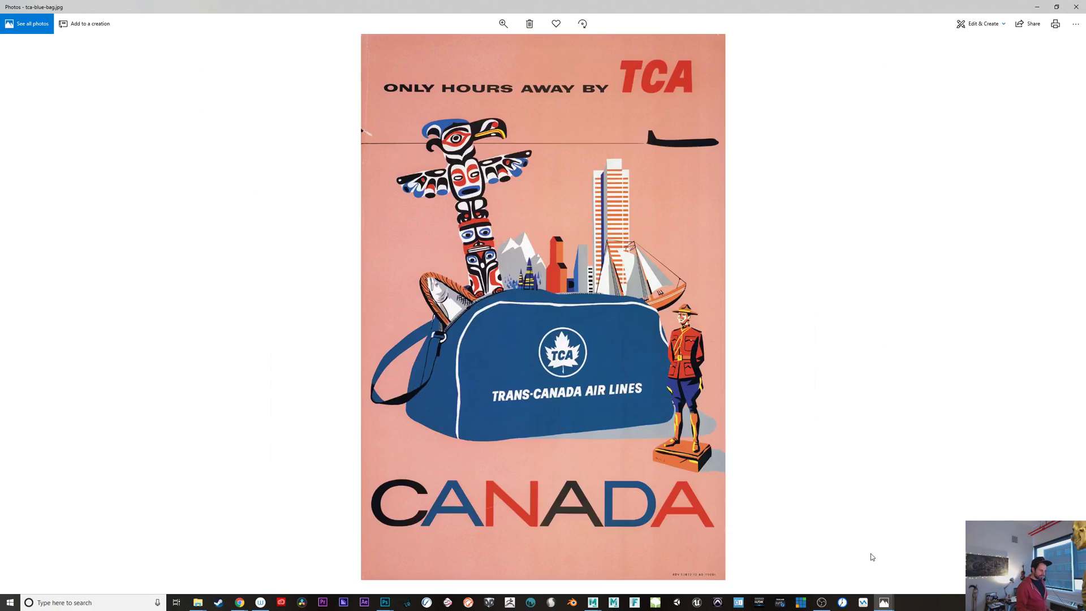
pyautogui.press('Right')
pyautogui.press('Right')
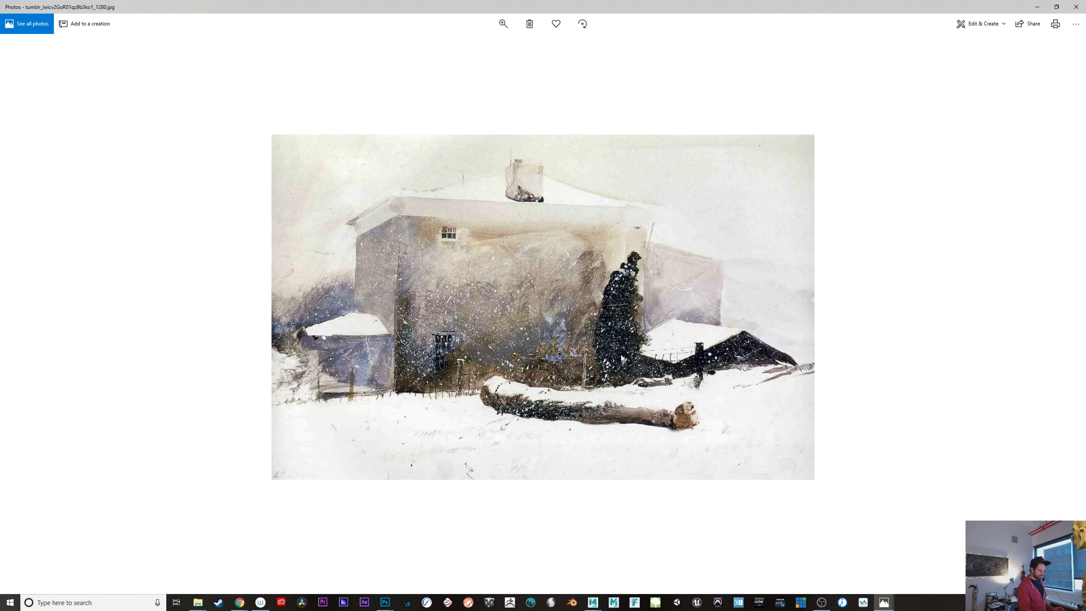
pyautogui.press('Right')
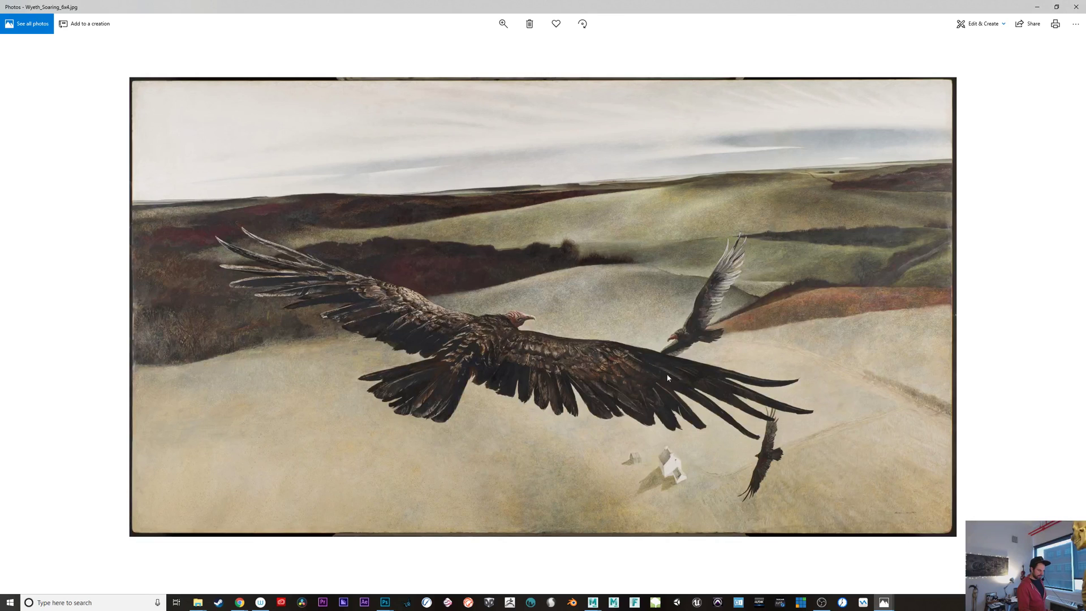
# Step: Copy the soaring vultures painting into the Photoshop scene and position it below the field painting
pyautogui.rightClick(739, 364)
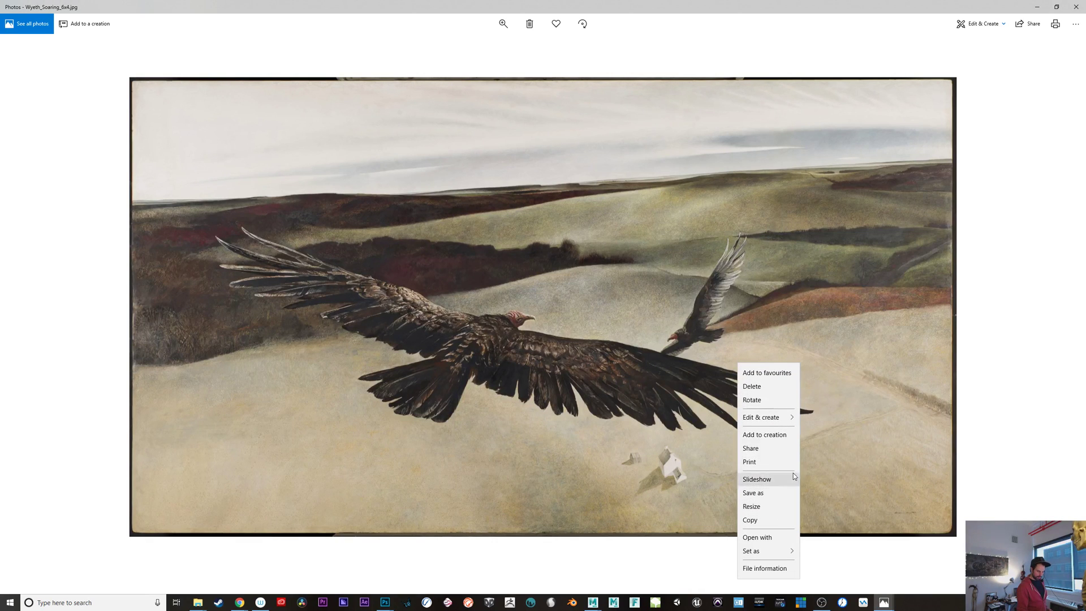
pyautogui.click(775, 520)
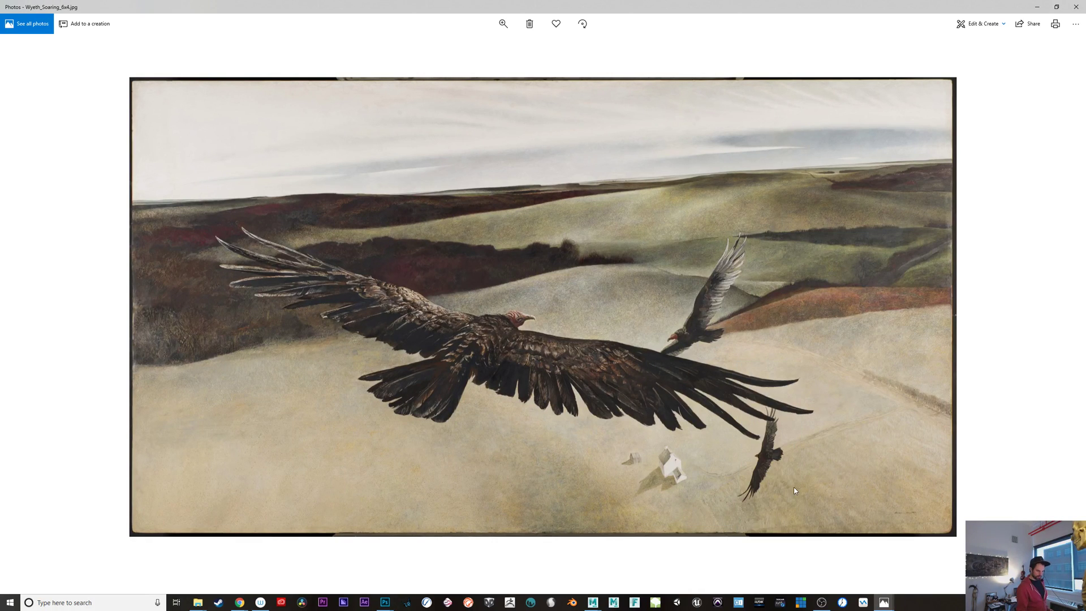
pyautogui.click(1037, 8)
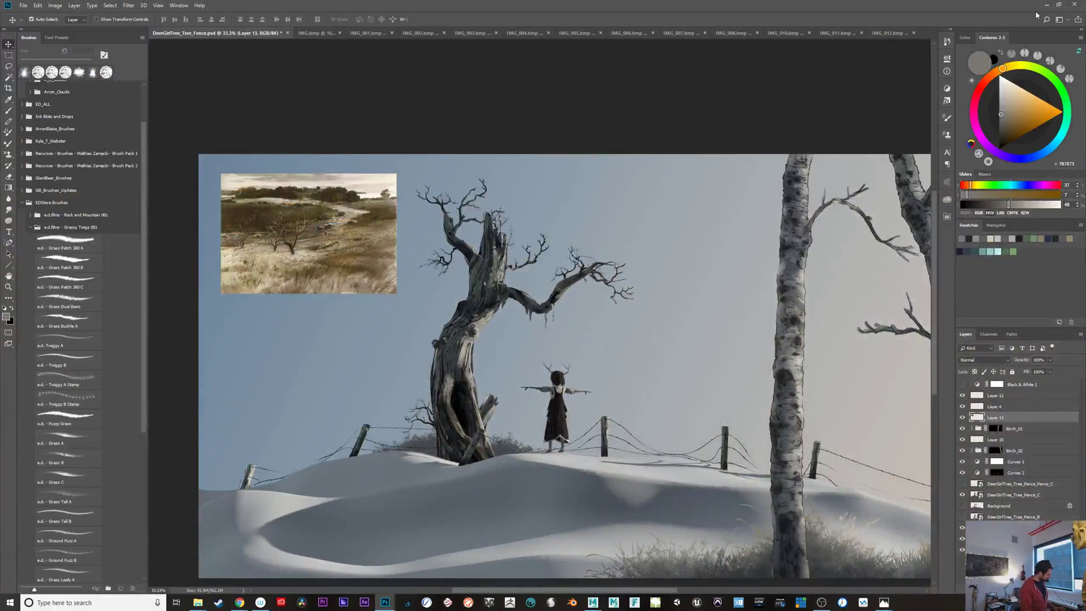
pyautogui.hotkey('ctrl', 'v')
pyautogui.moveTo(644, 429); pyautogui.dragTo(453, 446)
# Step: Move both reference layers above Layer 12 and shift the paintings up and left toward the canvas corner
pyautogui.keyDown('shift'); pyautogui.click(1006, 429); pyautogui.keyUp('shift')
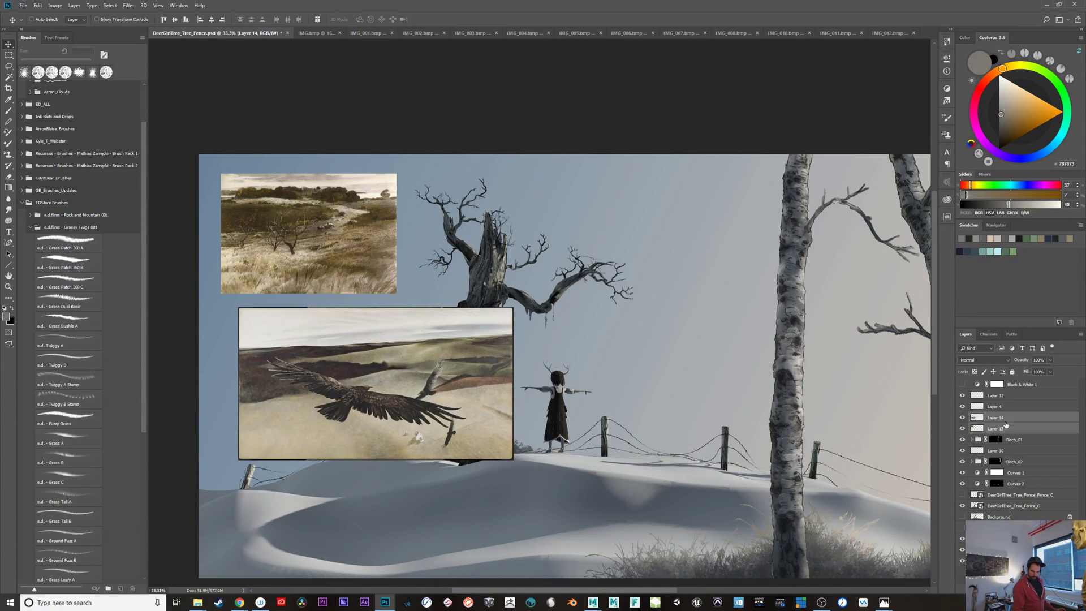
pyautogui.moveTo(1006, 425); pyautogui.dragTo(1013, 394)
pyautogui.moveTo(443, 408)
pyautogui.mouseDown()
pyautogui.moveTo(431, 389)
pyautogui.moveTo(513, 384)
pyautogui.moveTo(811, 286)
pyautogui.moveTo(751, 269)
pyautogui.moveTo(419, 396)
pyautogui.moveTo(466, 379)
pyautogui.moveTo(440, 382)
pyautogui.mouseUp()
pyautogui.click(1018, 417)
# Step: Select Layer 14 and Layer 13 together and send both reference paintings behind the dead tree in the layer stack
pyautogui.click(1006, 397)
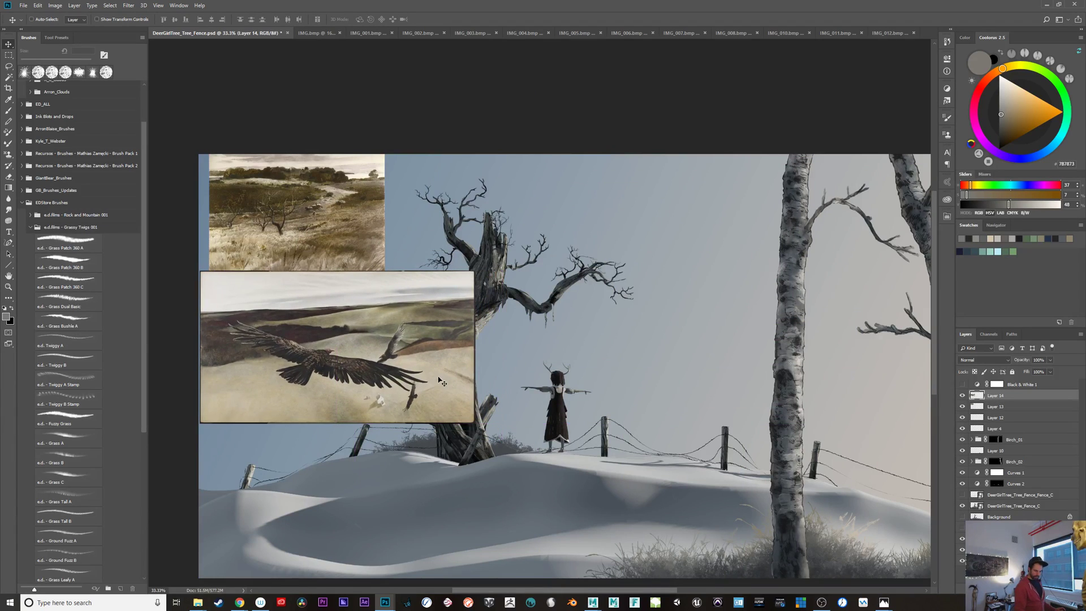
pyautogui.keyDown('shift'); pyautogui.click(1005, 406); pyautogui.keyUp('shift')
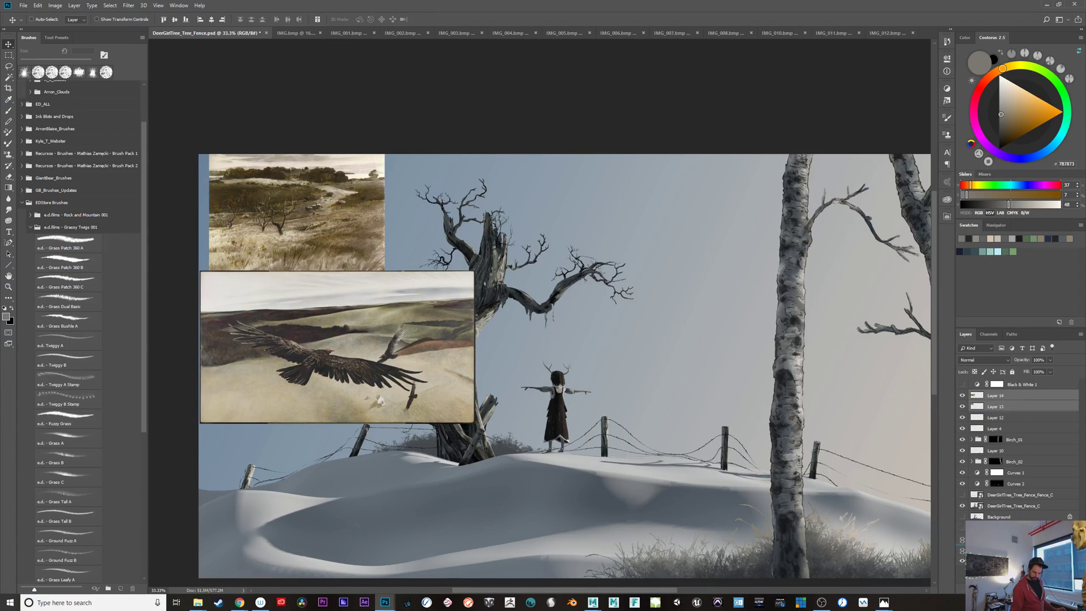
pyautogui.hotkey('ctrl', 'shift', '[')
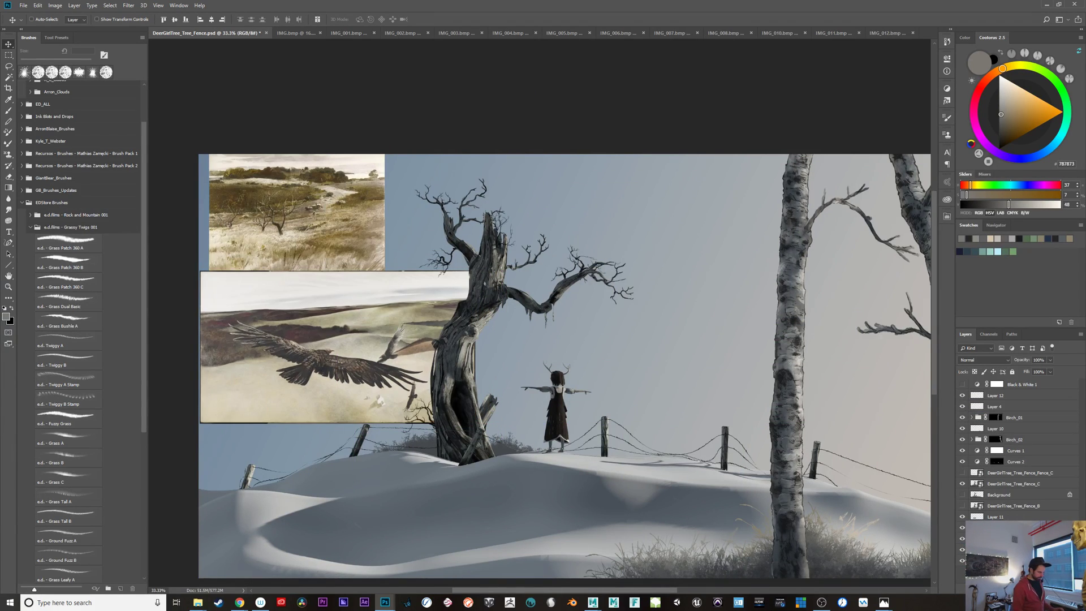
# Step: Compare the scene with the Curves 1 and Curves 2 adjustments on and off, and delete the Curves 1 layer
pyautogui.click(963, 451)
pyautogui.click(962, 450)
pyautogui.click(1027, 452)
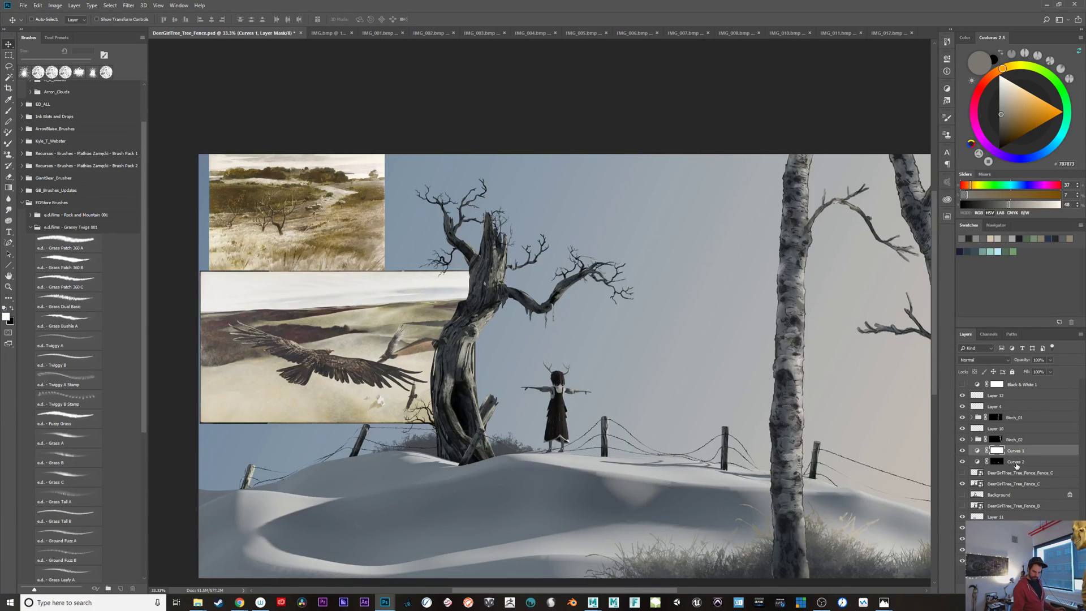
pyautogui.click(963, 451)
pyautogui.click(963, 452)
pyautogui.click(964, 452)
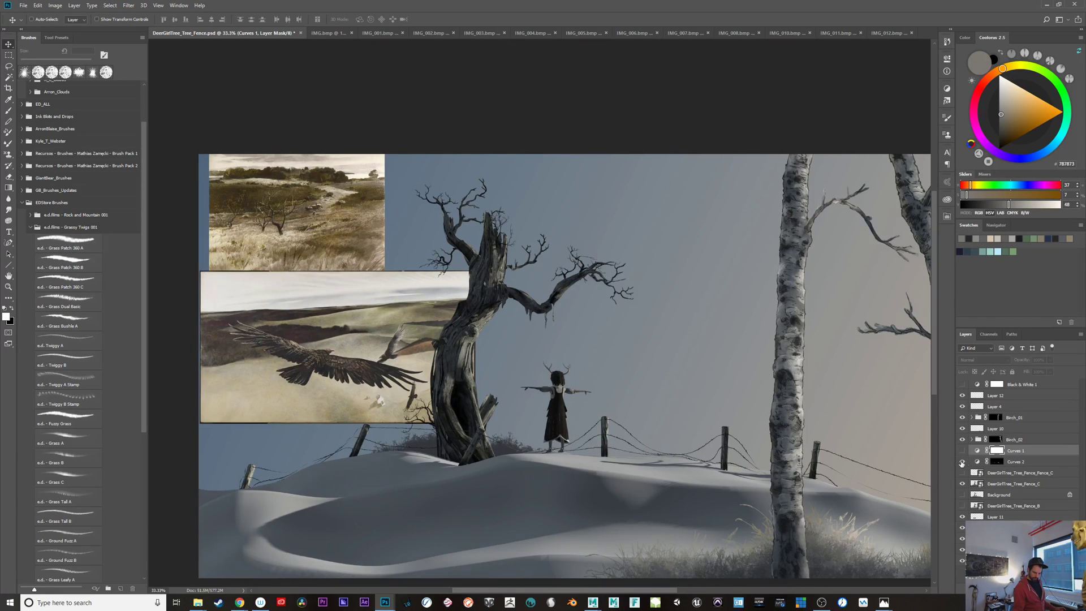
pyautogui.click(963, 463)
pyautogui.click(962, 462)
pyautogui.moveTo(1035, 473); pyautogui.dragTo(1061, 485)
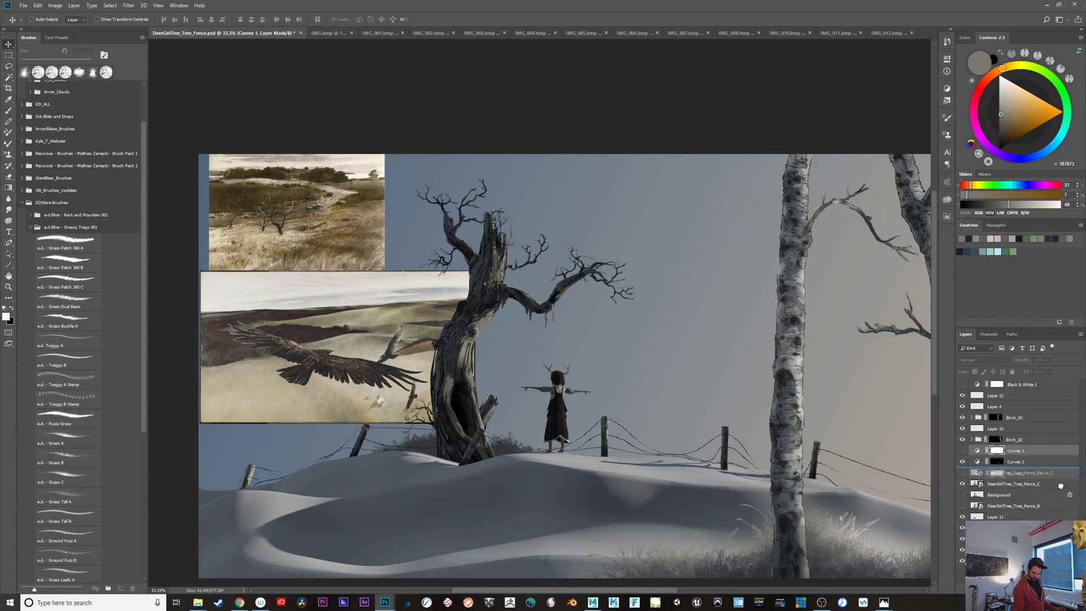
pyautogui.press('Delete')
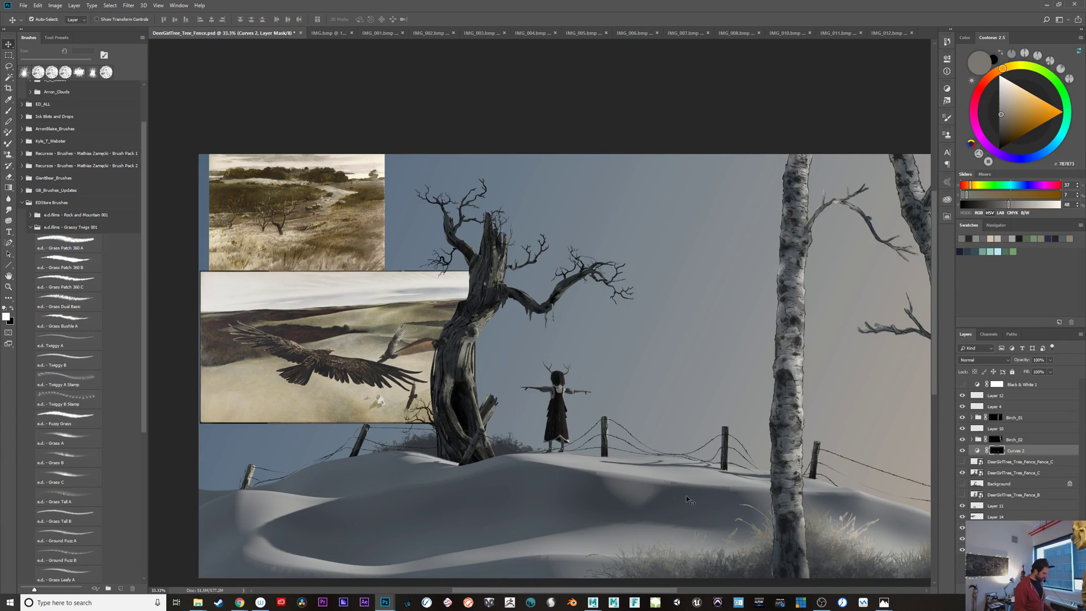
# Step: Move the vulture painting on Layer 14 up into the sky between the dead tree and the first birch
pyautogui.hotkey('ctrl', '+')
pyautogui.hotkey('ctrl', '+')
pyautogui.hotkey('ctrl', '-')
pyautogui.hotkey('ctrl', '-')
pyautogui.hotkey('ctrl', '-')
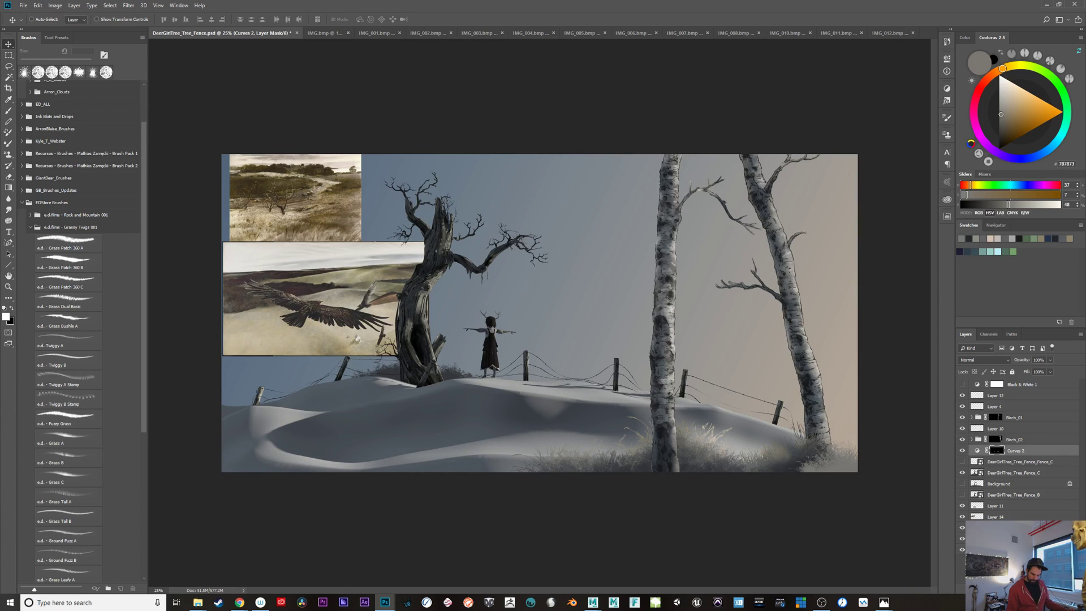
pyautogui.click(995, 516)
pyautogui.moveTo(360, 384); pyautogui.dragTo(615, 297)
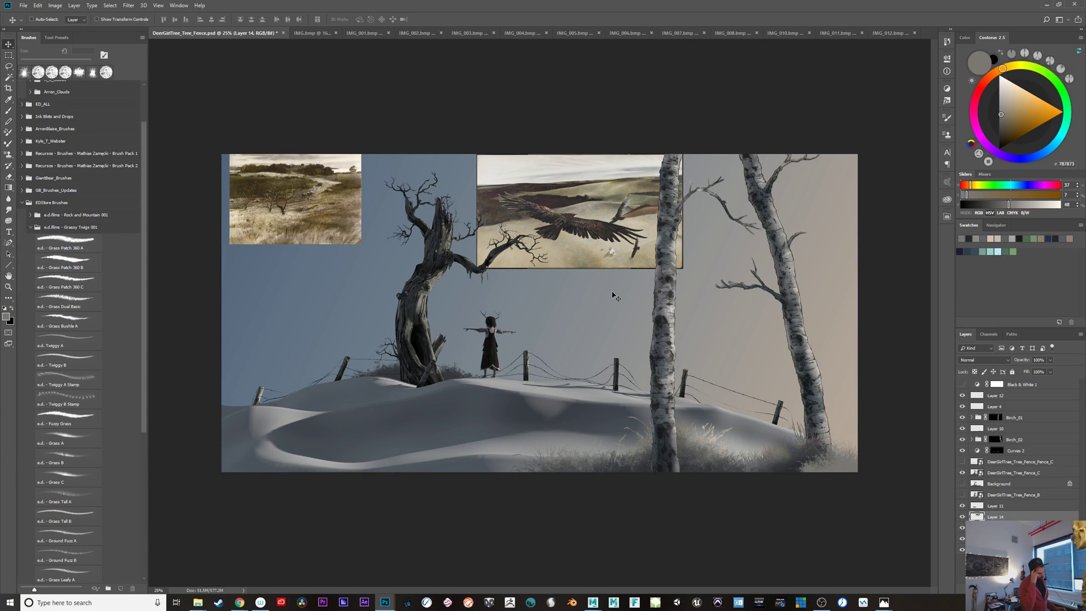
# Step: Show the Black & White 1 adjustment layer to compare the values of the scene and both reference paintings in grayscale
pyautogui.hotkey('ctrl', '+')
pyautogui.hotkey('ctrl', '+')
pyautogui.hotkey('ctrl', '-')
pyautogui.hotkey('ctrl', '-')
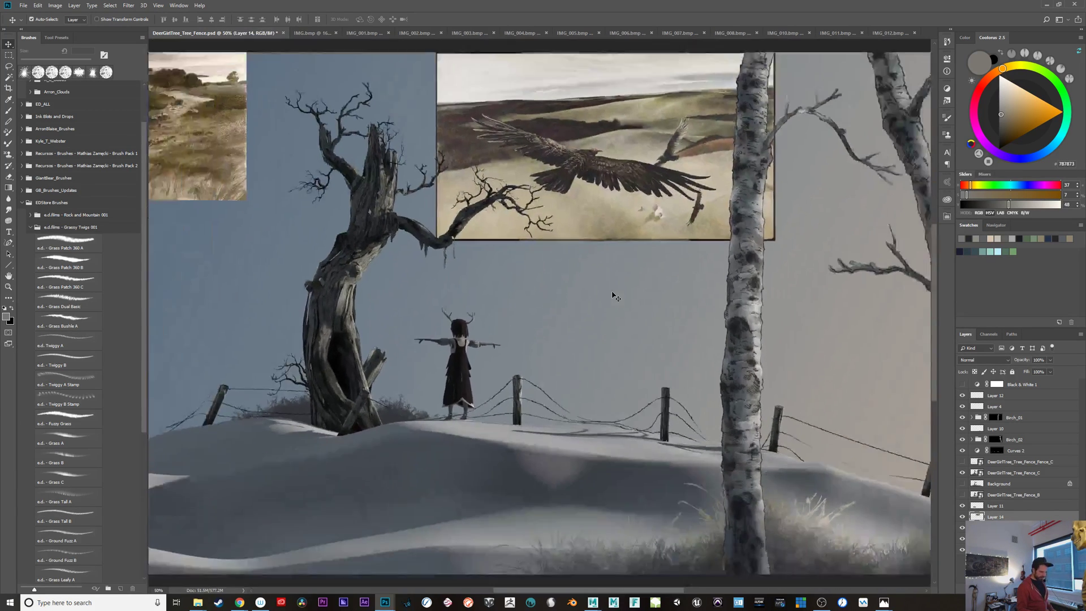
pyautogui.hotkey('ctrl', '+')
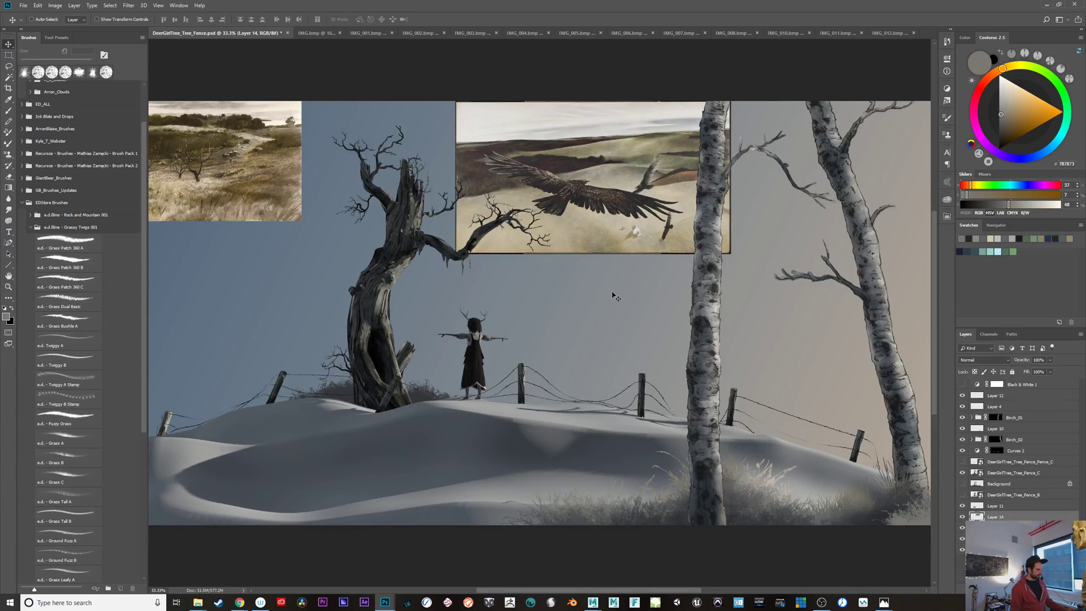
pyautogui.moveTo(702, 482); pyautogui.dragTo(751, 498)
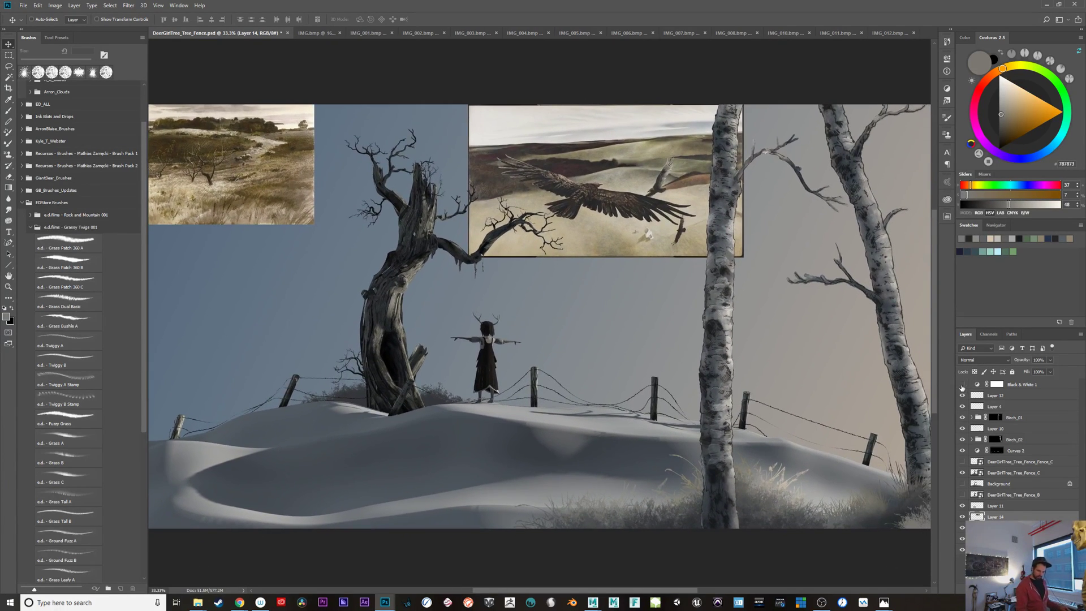
pyautogui.click(962, 384)
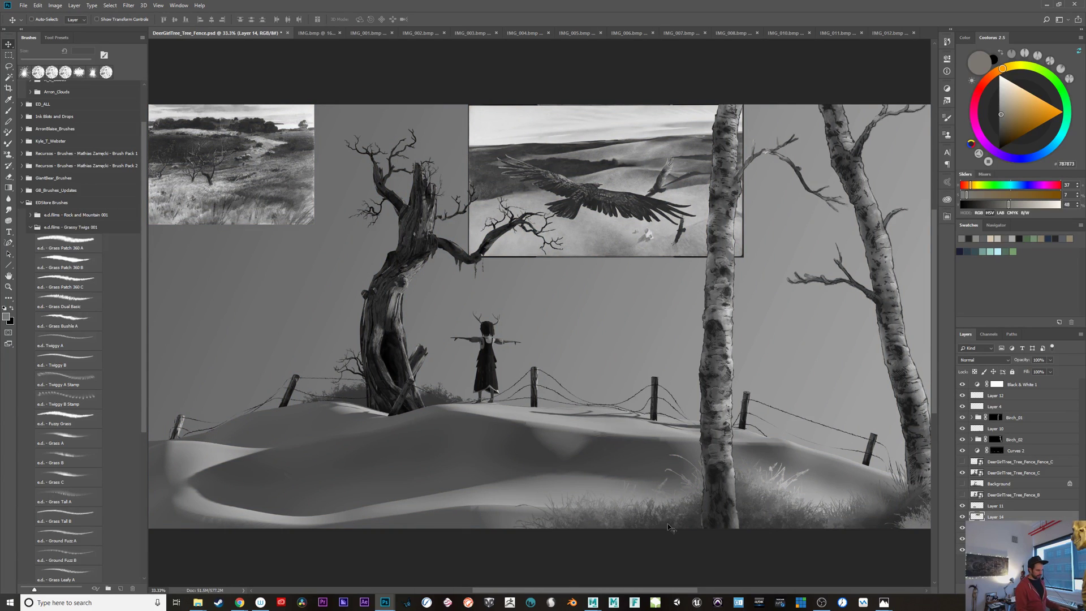
pyautogui.moveTo(681, 451); pyautogui.dragTo(747, 522)
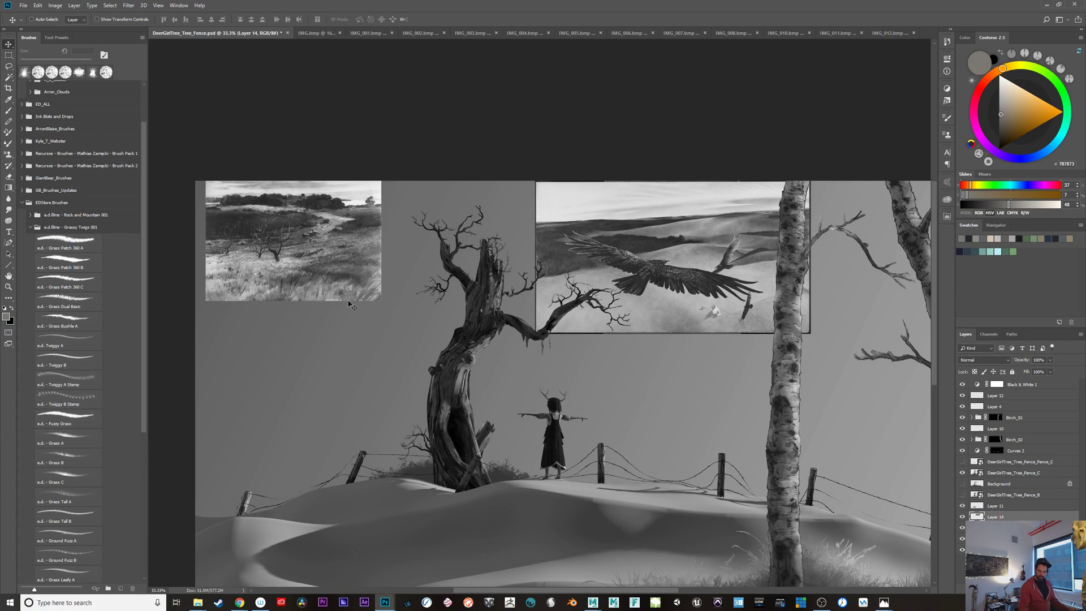
# Step: Add a new layer above Layer 11 and set up the Pencil_Paper brush at 7 px with black as the color
pyautogui.click(1001, 508)
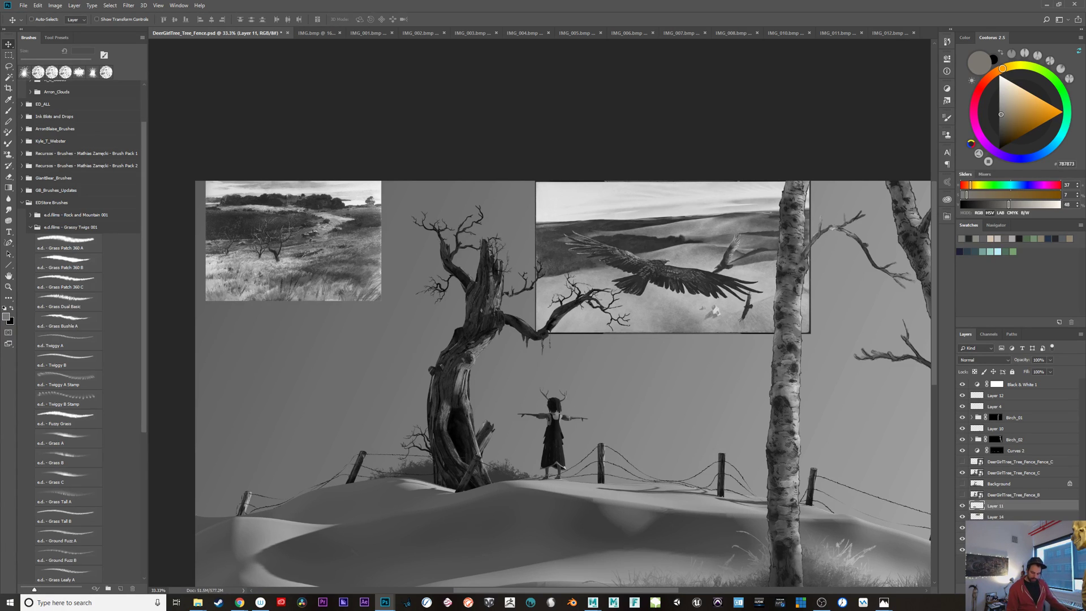
pyautogui.press('b')
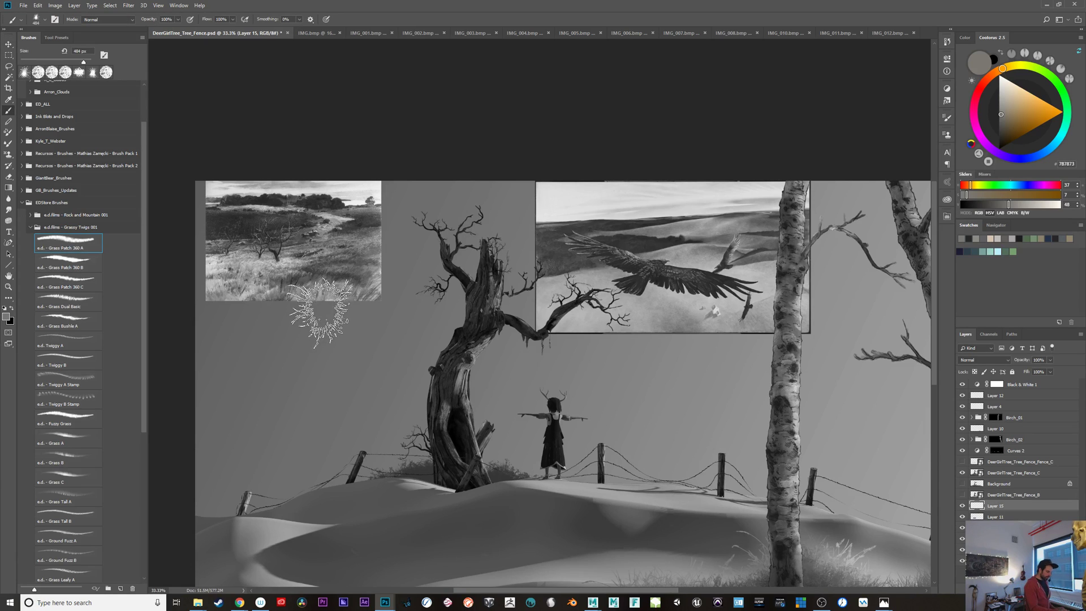
pyautogui.moveTo(143, 242); pyautogui.dragTo(146, 488)
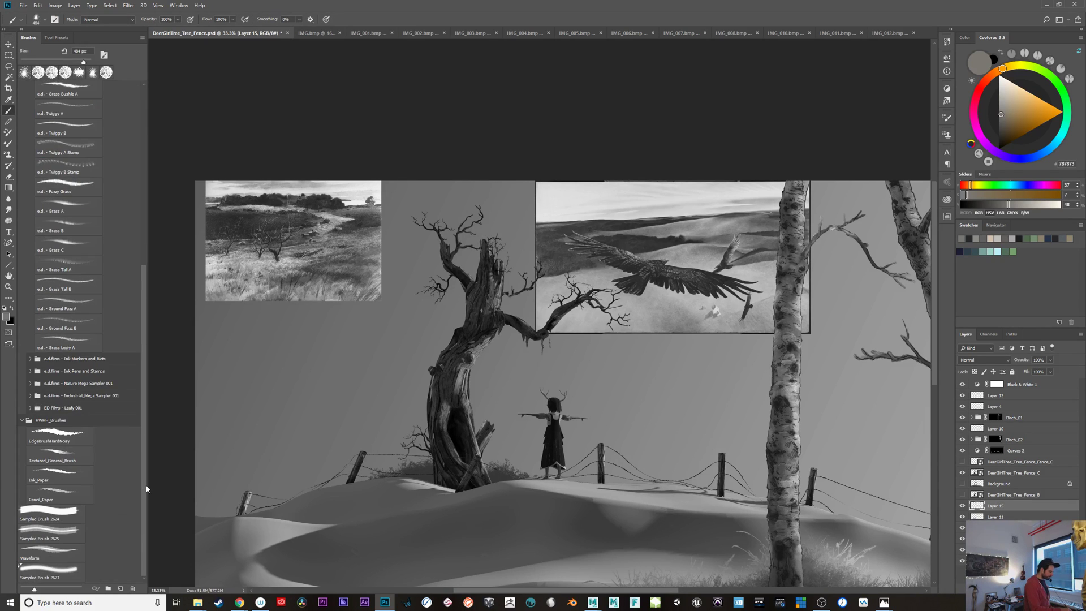
pyautogui.click(79, 489)
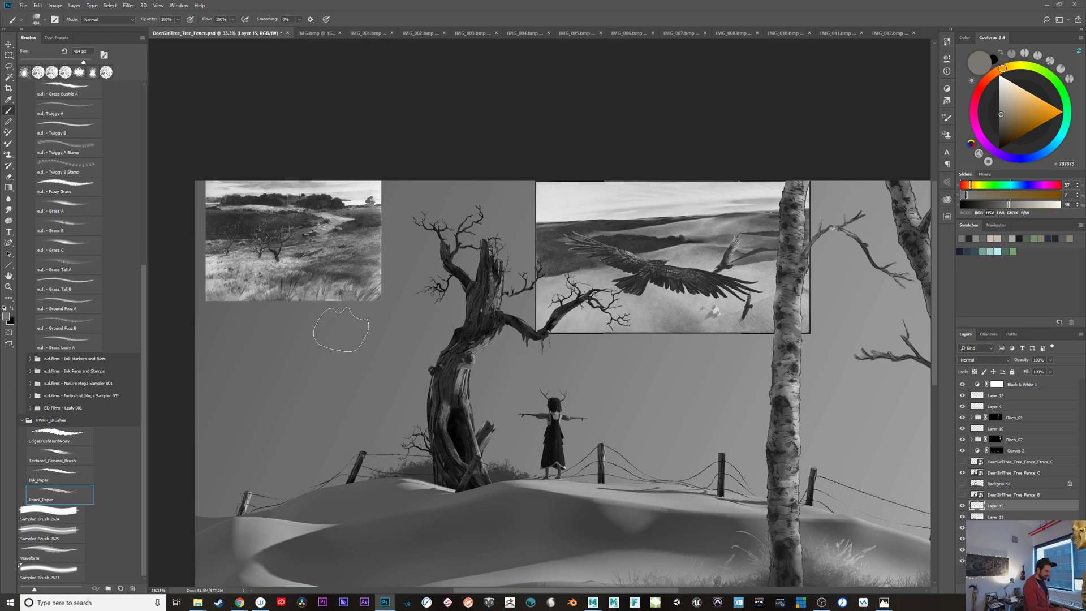
pyautogui.moveTo(364, 274)
pyautogui.mouseDown()
pyautogui.moveTo(331, 282)
pyautogui.moveTo(355, 296)
pyautogui.mouseUp()
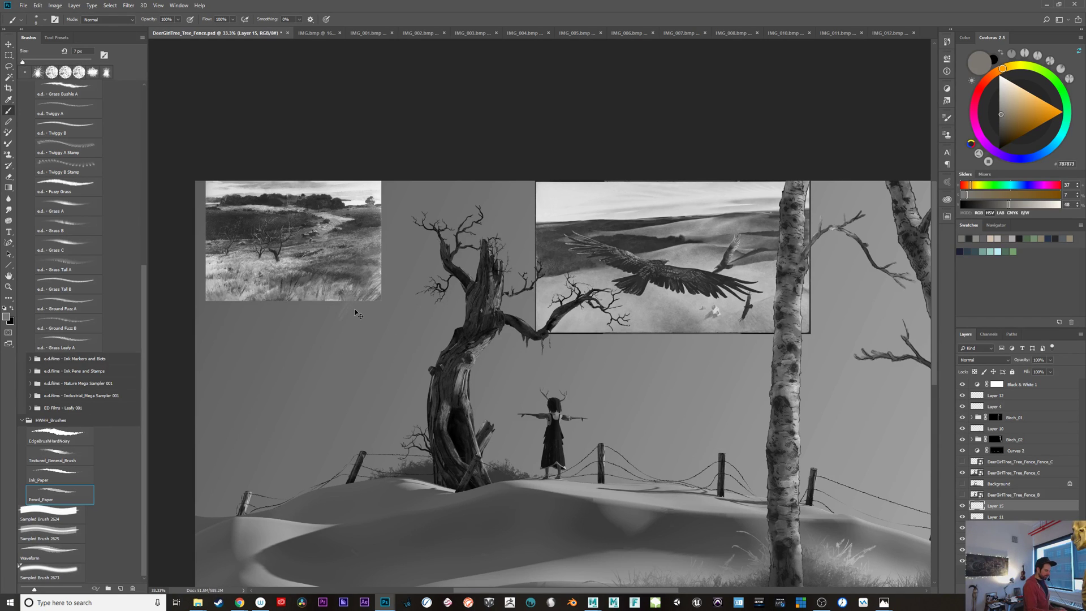
pyautogui.press('d')
pyautogui.moveTo(318, 287)
pyautogui.mouseDown()
pyautogui.moveTo(280, 300)
pyautogui.moveTo(317, 283)
pyautogui.moveTo(366, 285)
pyautogui.moveTo(302, 268)
pyautogui.moveTo(210, 307)
pyautogui.mouseUp()
pyautogui.hotkey('ctrl', 'z')
pyautogui.hotkey('ctrl', 'z')
pyautogui.moveTo(392, 283)
pyautogui.mouseDown()
pyautogui.moveTo(306, 277)
pyautogui.moveTo(239, 311)
pyautogui.mouseUp()
pyautogui.hotkey('ctrl', 'z')
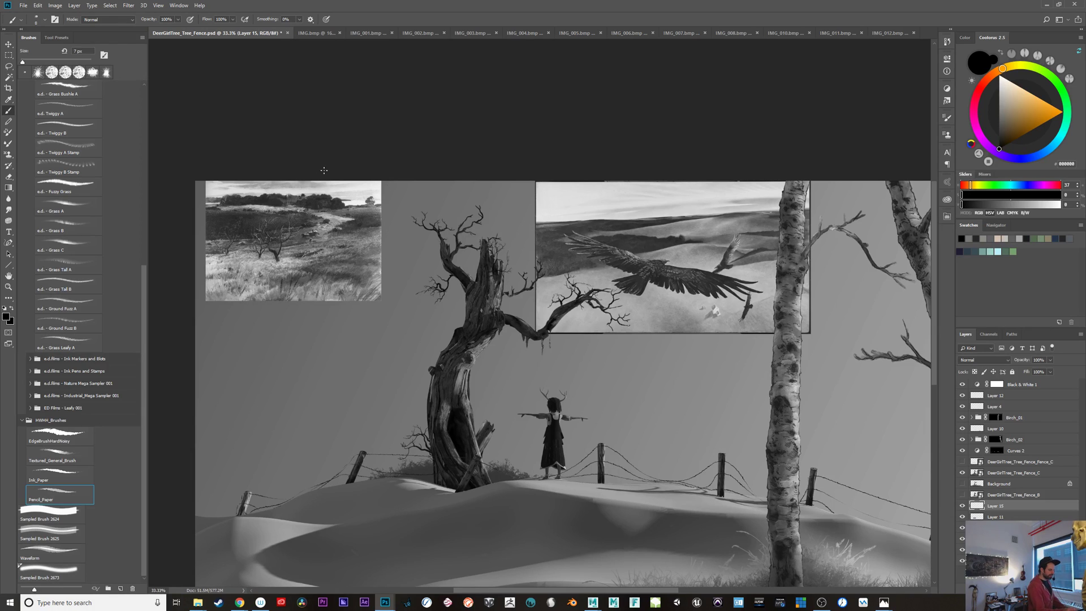
# Step: Circle the dark middle ground and the pale foreground grass on the field painting, trace its value bands, and undo the marks
pyautogui.moveTo(371, 207)
pyautogui.mouseDown()
pyautogui.moveTo(288, 194)
pyautogui.moveTo(212, 214)
pyautogui.moveTo(231, 239)
pyautogui.moveTo(340, 236)
pyautogui.moveTo(402, 213)
pyautogui.moveTo(354, 194)
pyautogui.mouseUp()
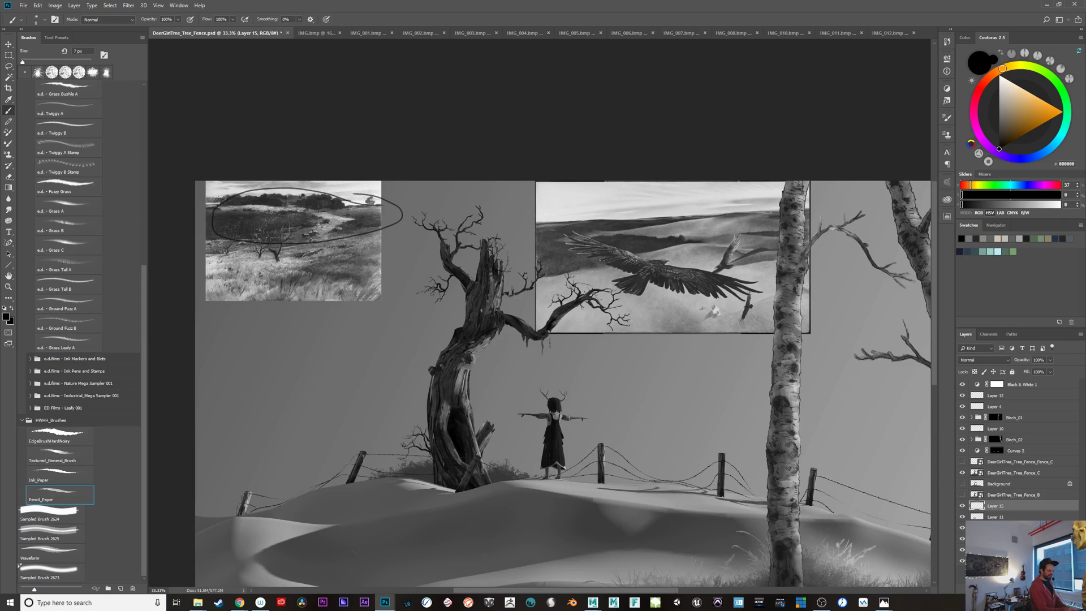
pyautogui.moveTo(204, 289)
pyautogui.mouseDown()
pyautogui.moveTo(408, 299)
pyautogui.moveTo(363, 259)
pyautogui.moveTo(291, 327)
pyautogui.mouseUp()
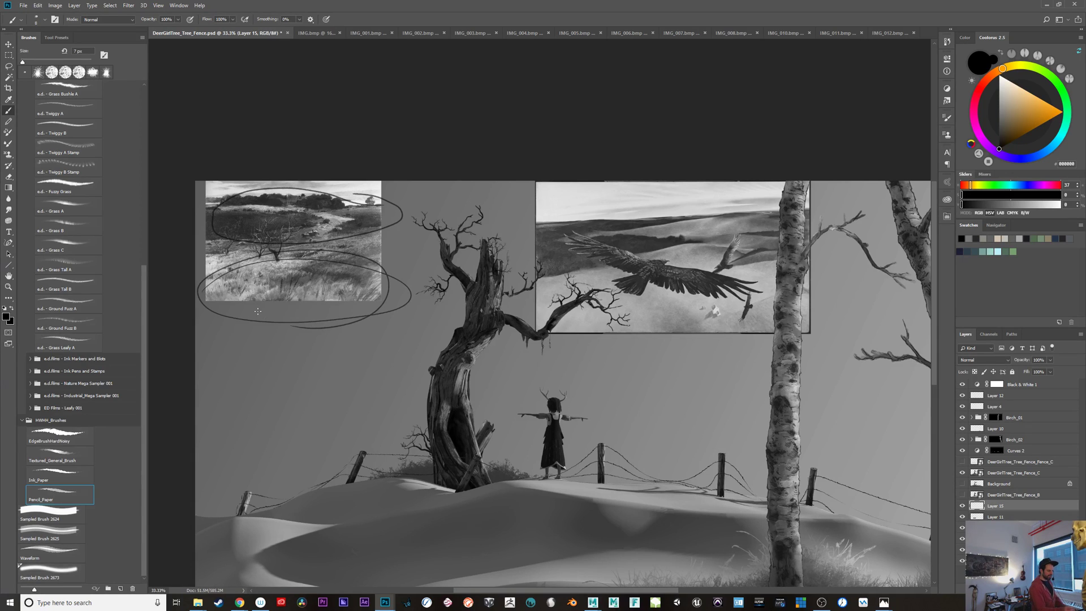
pyautogui.moveTo(217, 208)
pyautogui.mouseDown()
pyautogui.moveTo(365, 210)
pyautogui.moveTo(196, 208)
pyautogui.mouseUp()
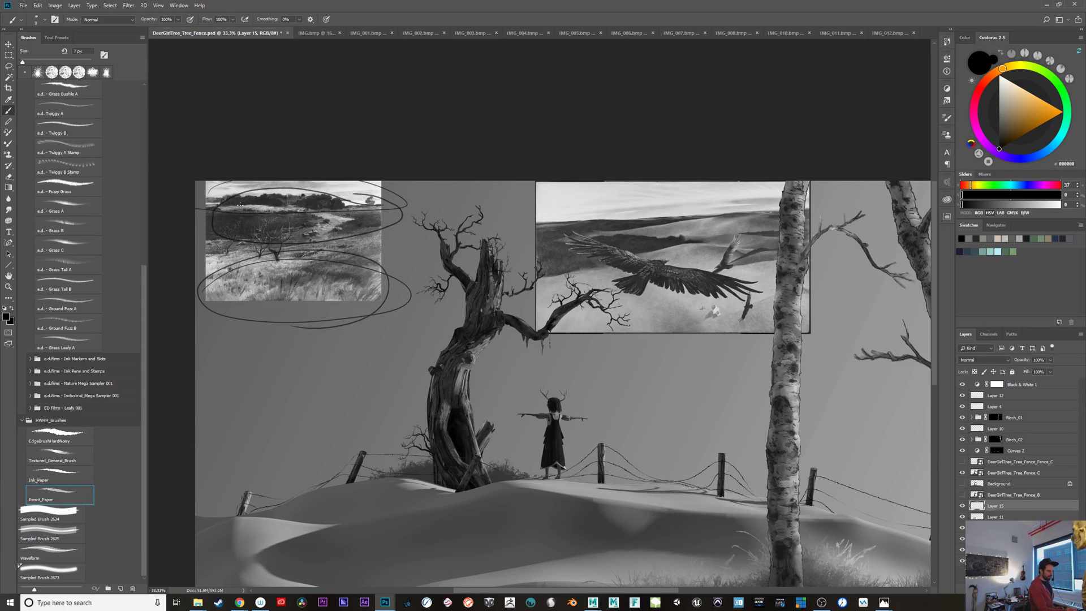
pyautogui.moveTo(303, 211); pyautogui.dragTo(292, 207)
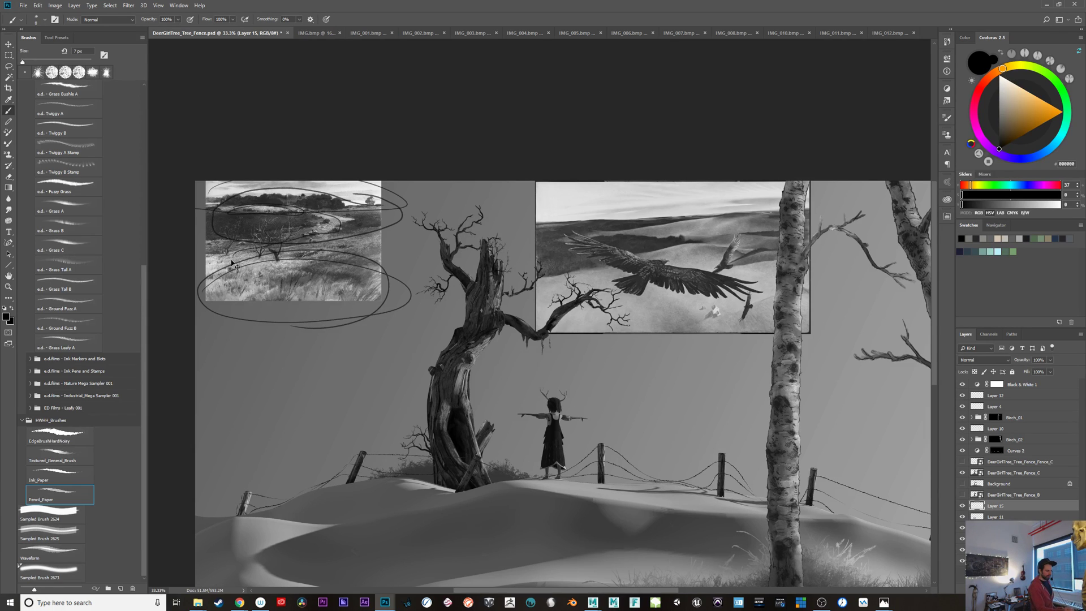
pyautogui.hotkey('ctrl', 'z')
pyautogui.hotkey('ctrl', 'z')
pyautogui.hotkey('ctrl', 'z')
pyautogui.hotkey('ctrl', 'z')
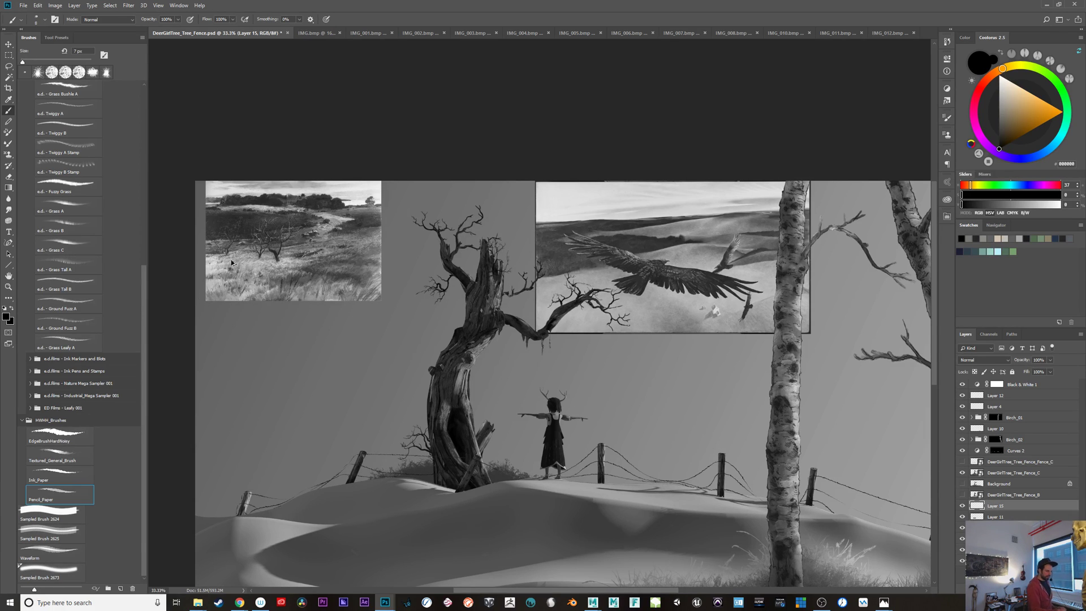
# Step: Outline the dark distant hills and the light foreground areas on the vulture painting, and undo the marks
pyautogui.hotkey('ctrl', '+')
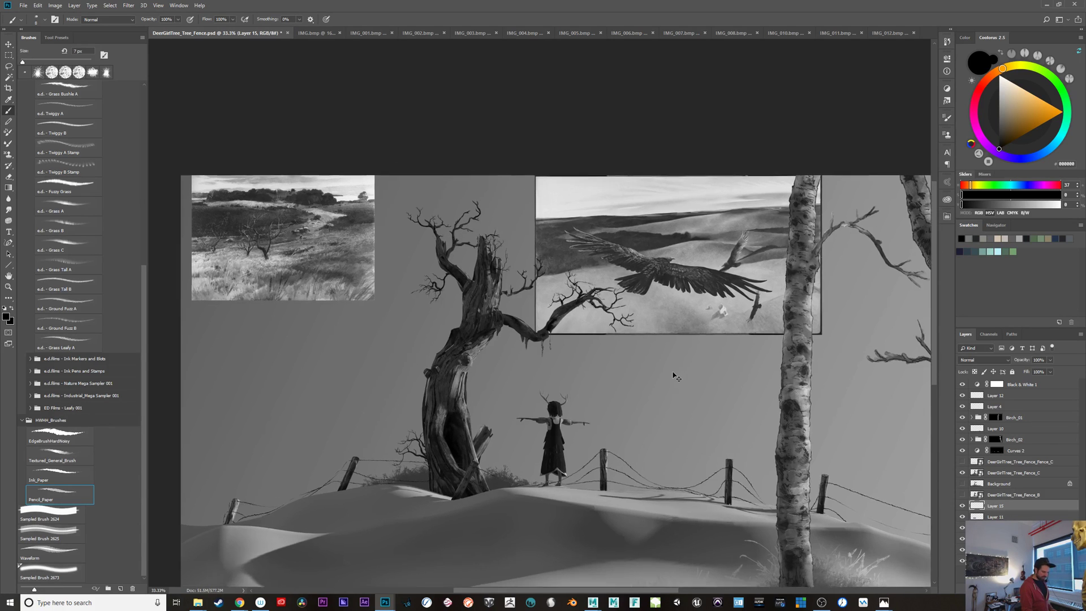
pyautogui.hotkey('ctrl', '-')
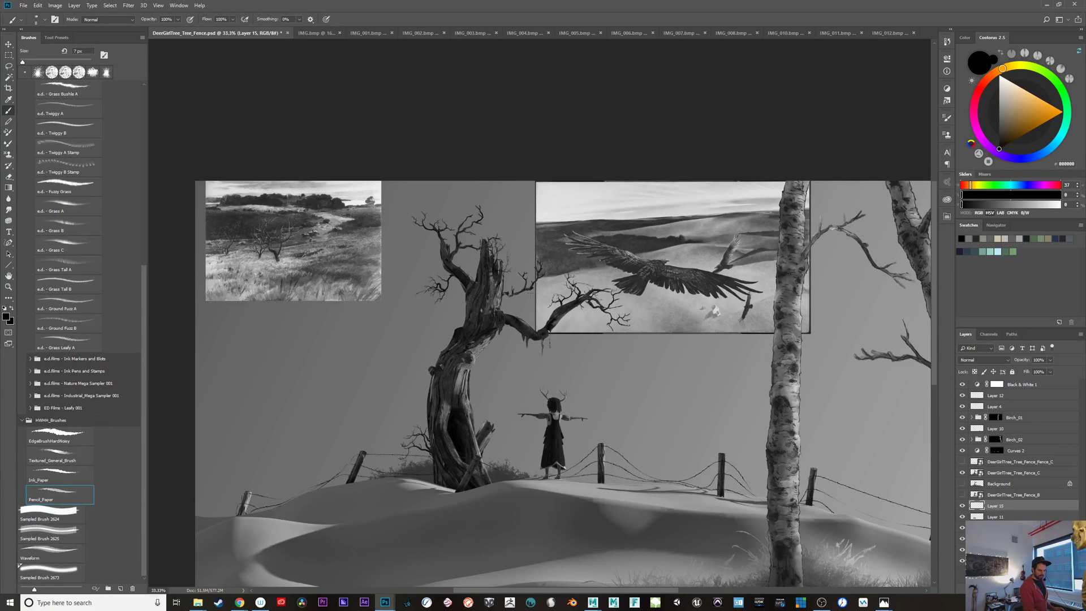
pyautogui.moveTo(571, 266)
pyautogui.mouseDown()
pyautogui.moveTo(794, 259)
pyautogui.moveTo(747, 331)
pyautogui.moveTo(565, 337)
pyautogui.moveTo(600, 283)
pyautogui.moveTo(699, 245)
pyautogui.moveTo(561, 278)
pyautogui.moveTo(536, 259)
pyautogui.moveTo(573, 215)
pyautogui.moveTo(815, 221)
pyautogui.moveTo(575, 281)
pyautogui.mouseUp()
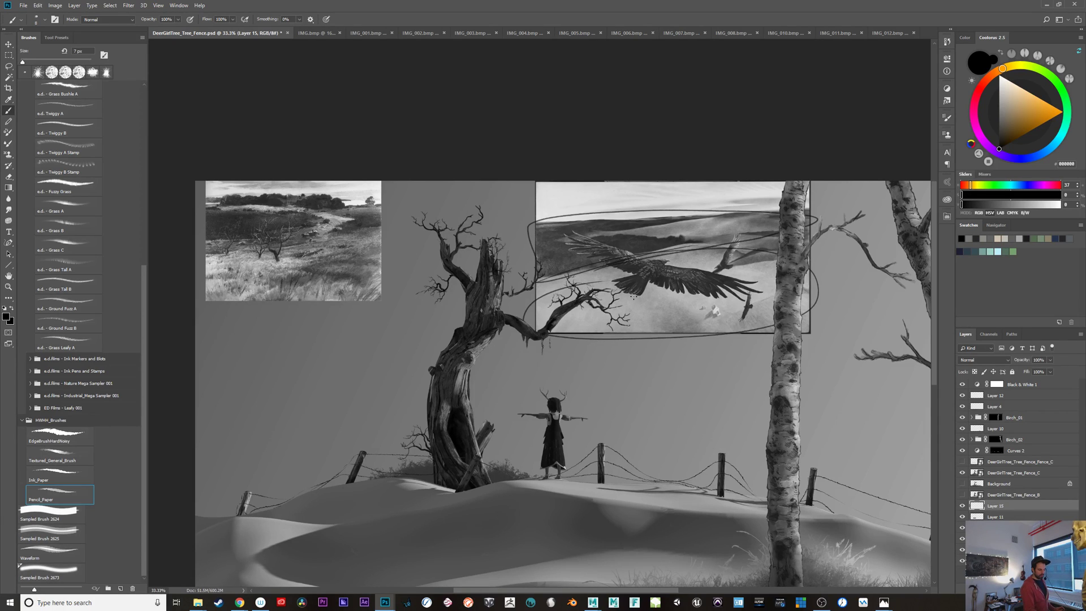
pyautogui.moveTo(611, 290)
pyautogui.mouseDown()
pyautogui.moveTo(635, 275)
pyautogui.moveTo(592, 262)
pyautogui.moveTo(574, 234)
pyautogui.moveTo(758, 290)
pyautogui.moveTo(610, 279)
pyautogui.mouseUp()
pyautogui.hotkey('ctrl', 'z')
pyautogui.hotkey('ctrl', 'z')
pyautogui.hotkey('ctrl', 'z')
pyautogui.hotkey('ctrl', 'z')
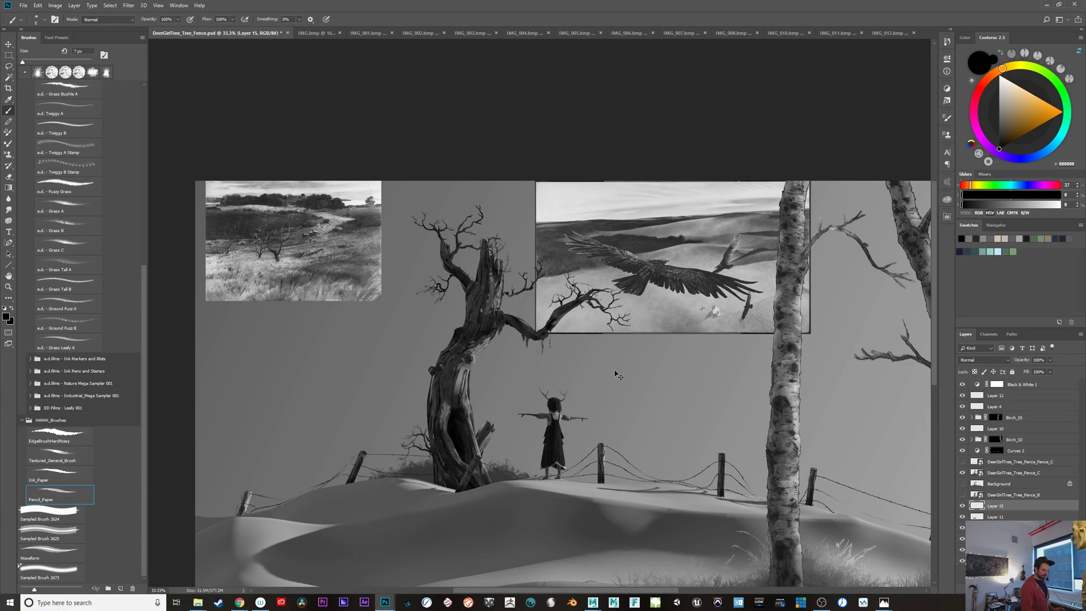
# Step: Scribble framing strokes along the lower edge and sides of the field painting on Layer 12, and clear them
pyautogui.hotkey('ctrl', '-')
pyautogui.hotkey('ctrl', '+')
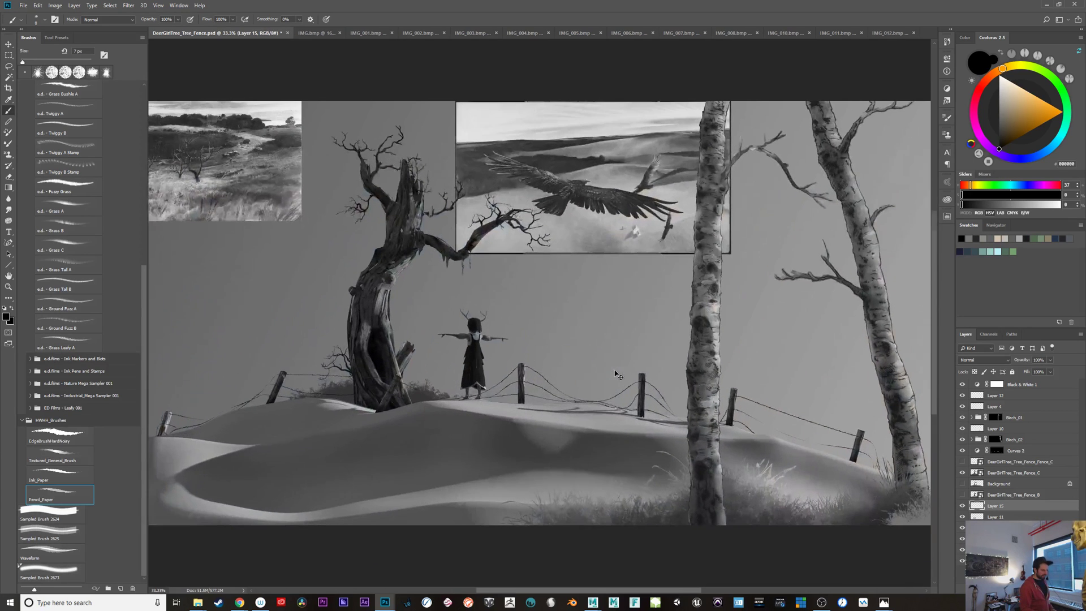
pyautogui.moveTo(496, 402); pyautogui.dragTo(662, 502)
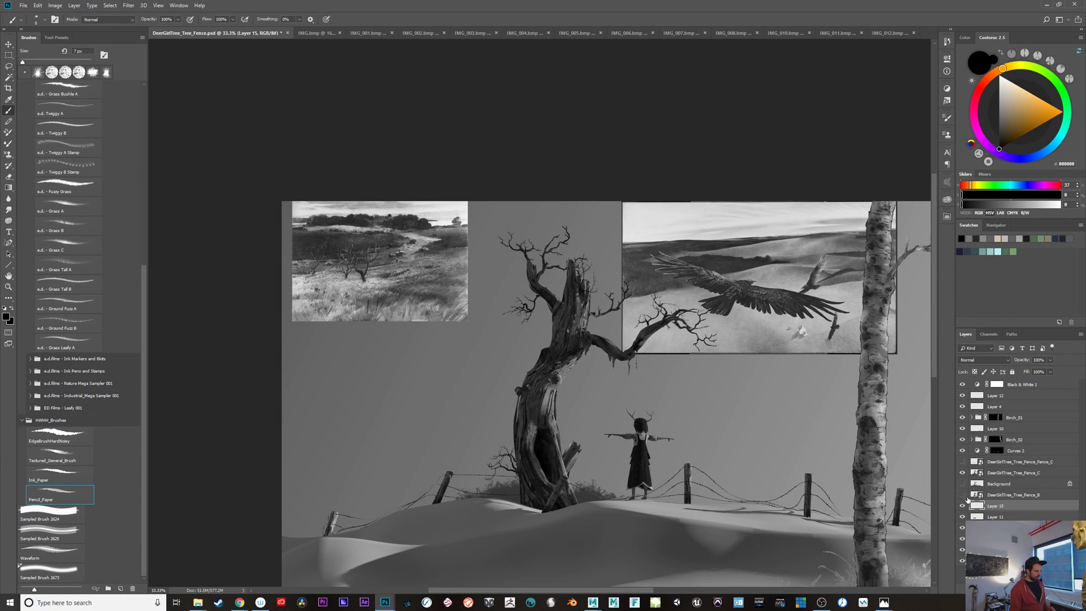
pyautogui.moveTo(694, 436)
pyautogui.mouseDown()
pyautogui.moveTo(669, 341)
pyautogui.moveTo(597, 460)
pyautogui.moveTo(601, 471)
pyautogui.mouseUp()
pyautogui.click(1003, 396)
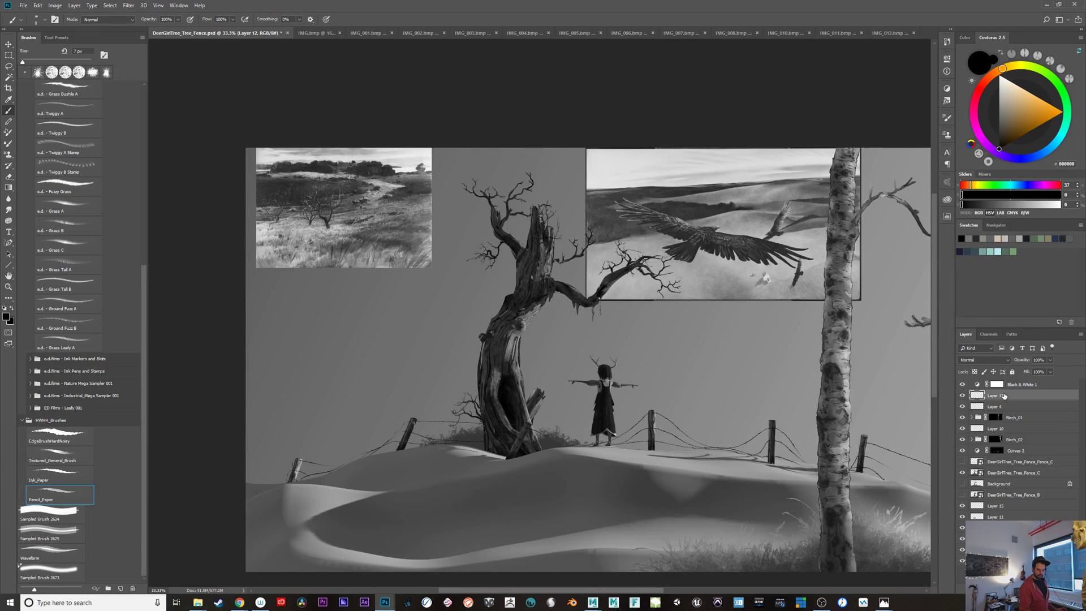
pyautogui.moveTo(257, 252)
pyautogui.mouseDown()
pyautogui.moveTo(421, 241)
pyautogui.moveTo(442, 265)
pyautogui.mouseUp()
pyautogui.hotkey('ctrl', 'z')
pyautogui.moveTo(384, 244)
pyautogui.mouseDown()
pyautogui.moveTo(395, 273)
pyautogui.moveTo(404, 240)
pyautogui.moveTo(437, 261)
pyautogui.moveTo(249, 240)
pyautogui.moveTo(277, 263)
pyautogui.moveTo(444, 249)
pyautogui.moveTo(390, 264)
pyautogui.moveTo(416, 151)
pyautogui.moveTo(429, 188)
pyautogui.mouseUp()
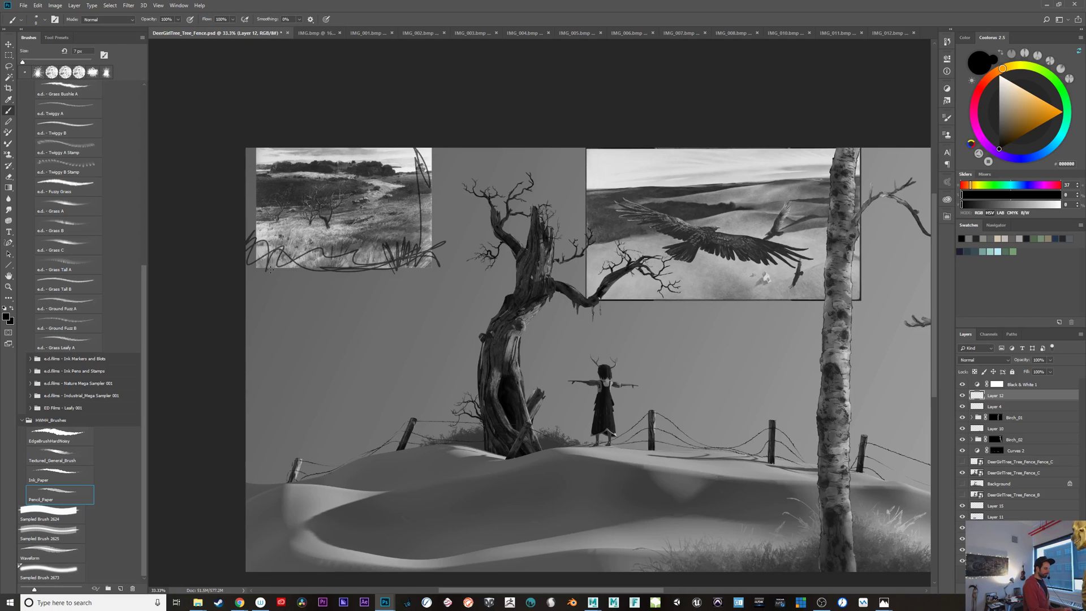
pyautogui.moveTo(258, 168)
pyautogui.mouseDown()
pyautogui.moveTo(339, 268)
pyautogui.moveTo(403, 270)
pyautogui.mouseUp()
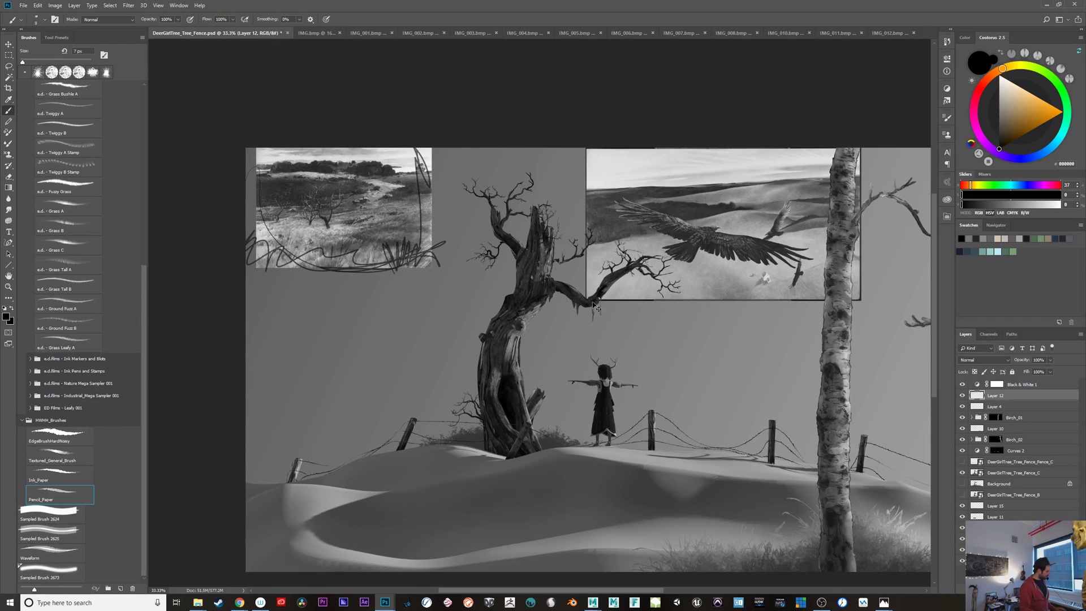
pyautogui.press('Delete')
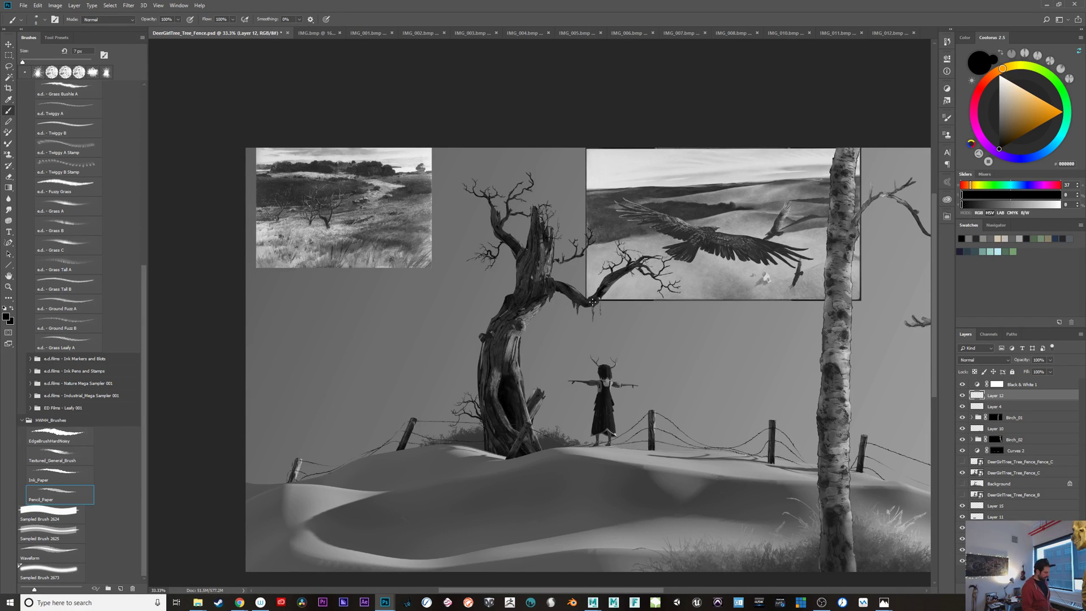
# Step: Hide the Black & White 1 adjustment layer to return the whole scene to color
pyautogui.hotkey('ctrl', '-')
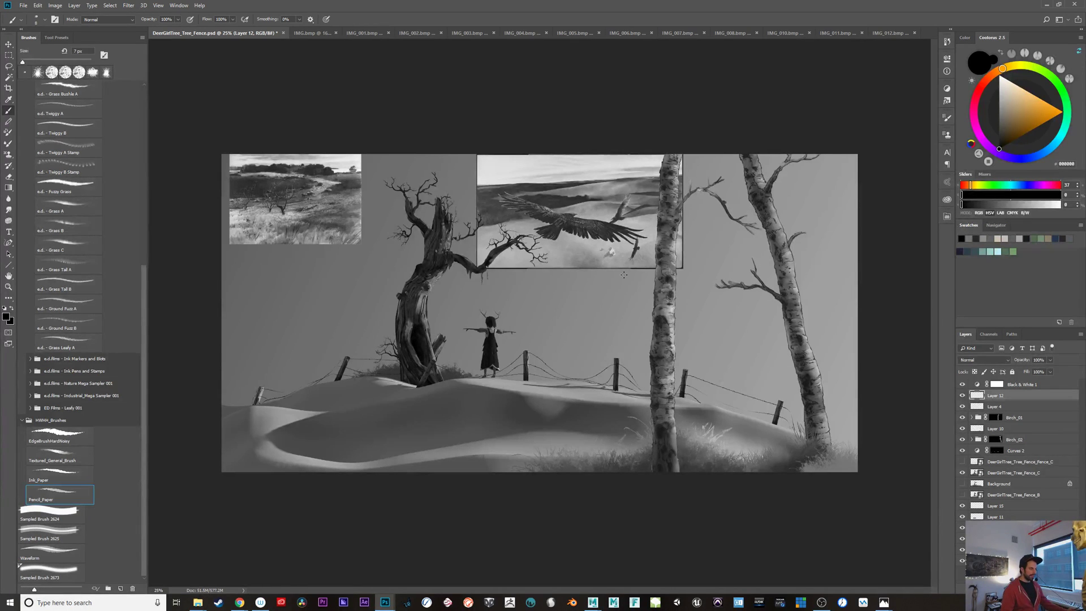
pyautogui.hotkey('alt', 'Tab')
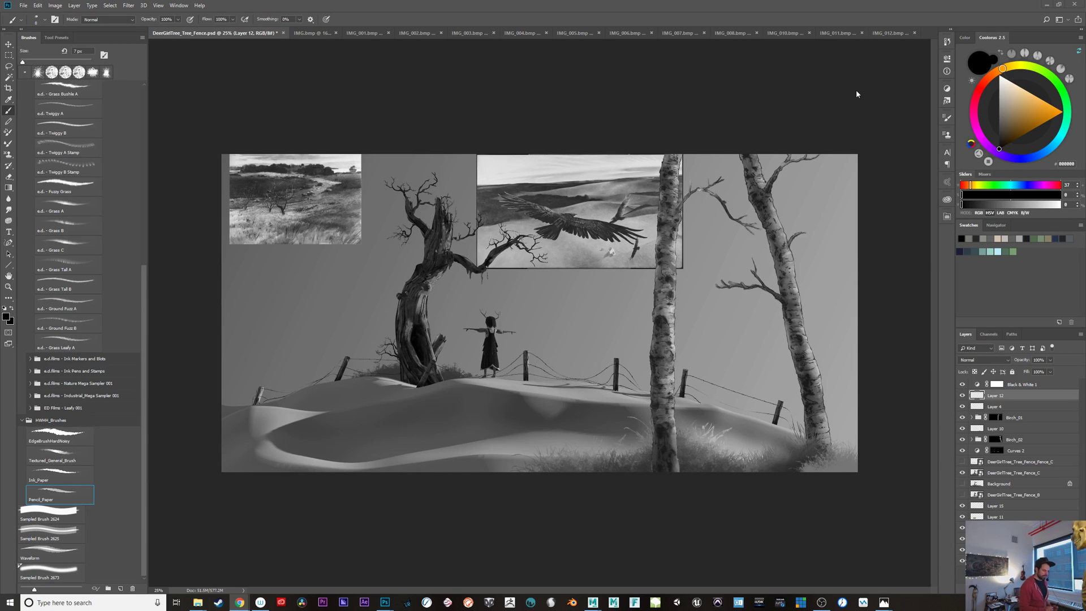
pyautogui.click(962, 386)
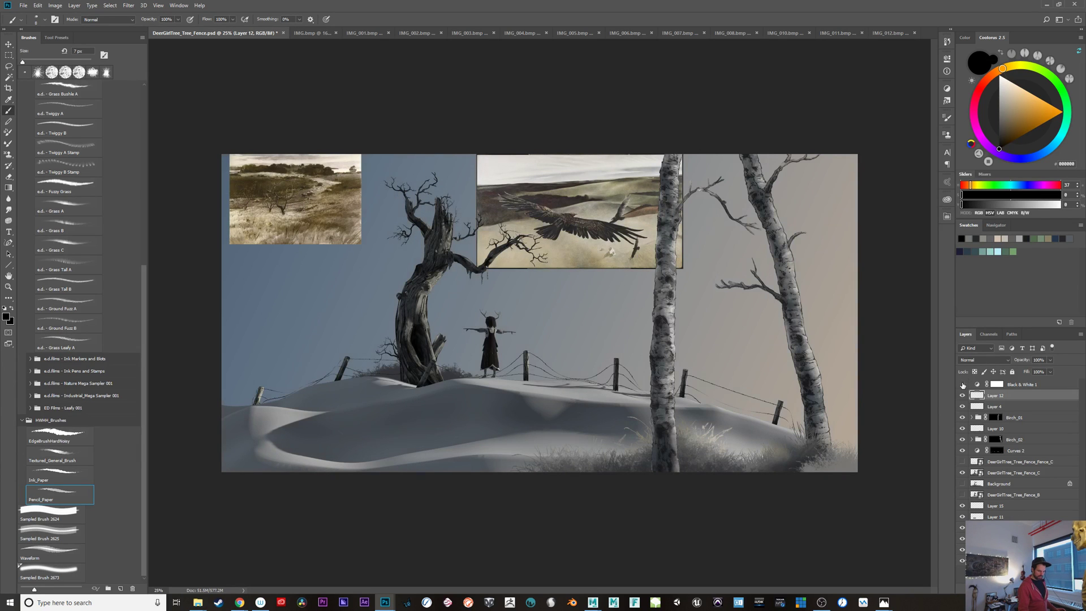
# Step: Delete the empty Layer 12 and Layer 4 above the Birch_01 group
pyautogui.hotkey('ctrl', '+')
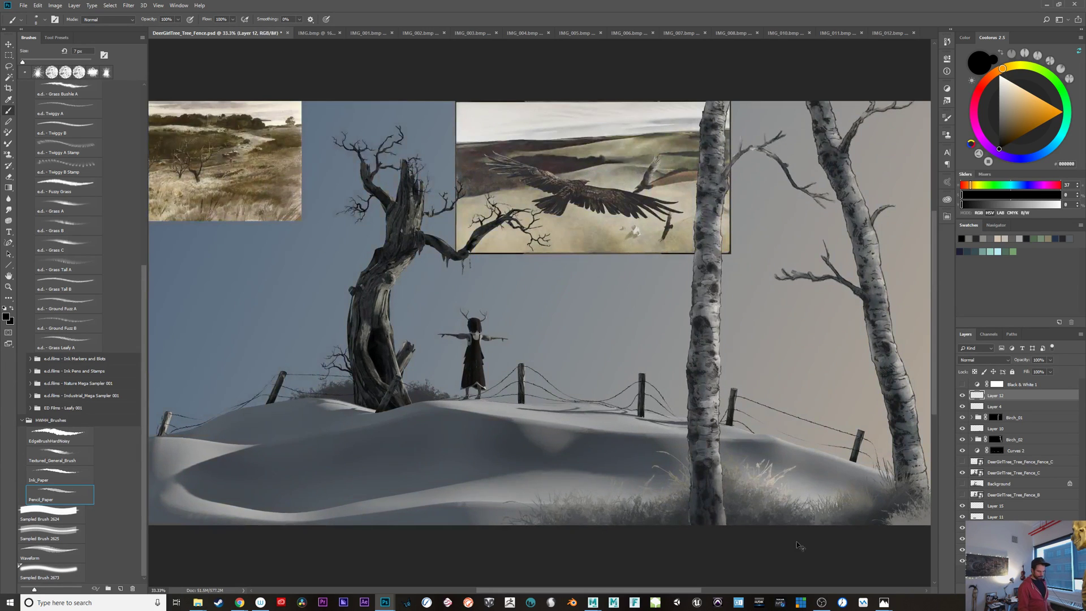
pyautogui.hotkey('ctrl', '-')
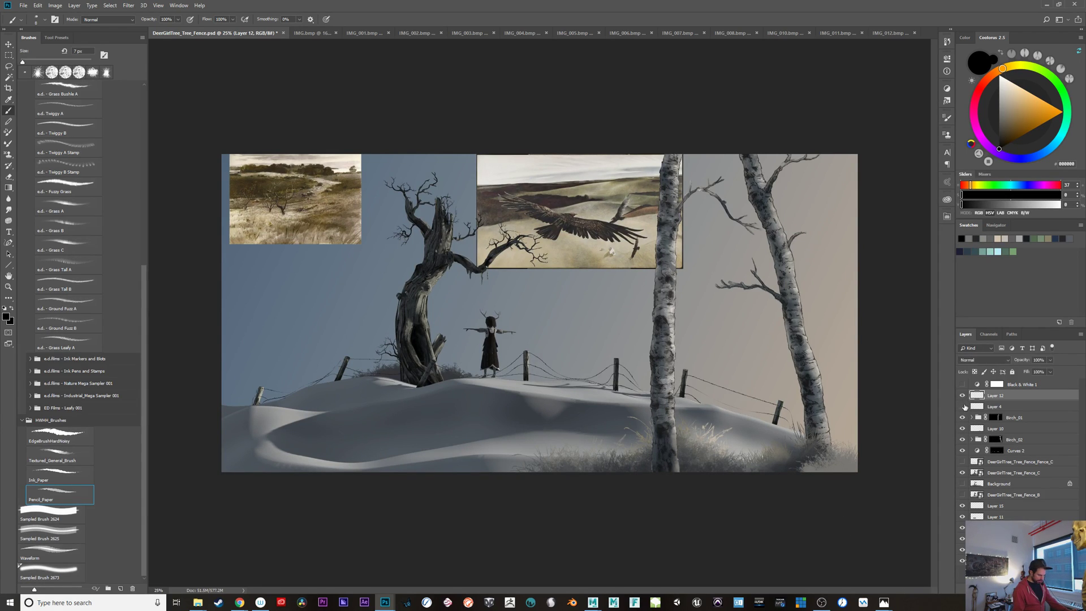
pyautogui.click(1001, 406)
pyautogui.keyDown('ctrl'); pyautogui.click(974, 408); pyautogui.keyUp('ctrl')
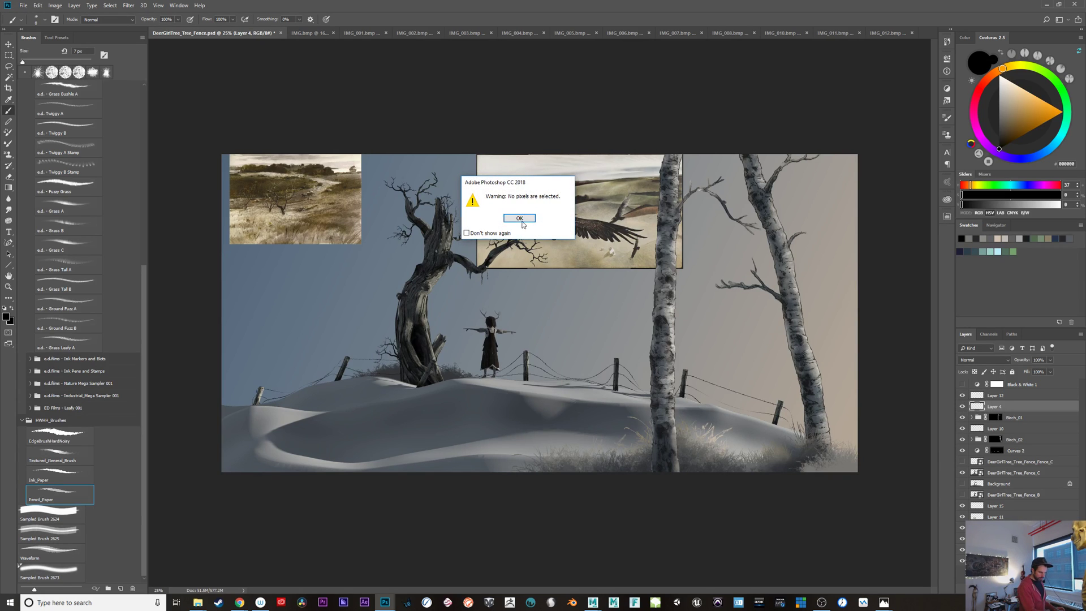
pyautogui.click(520, 220)
pyautogui.keyDown('ctrl'); pyautogui.click(983, 407); pyautogui.keyUp('ctrl')
pyautogui.press('Return')
pyautogui.keyDown('shift'); pyautogui.click(1022, 399); pyautogui.keyUp('shift')
pyautogui.moveTo(1023, 403); pyautogui.dragTo(1070, 589)
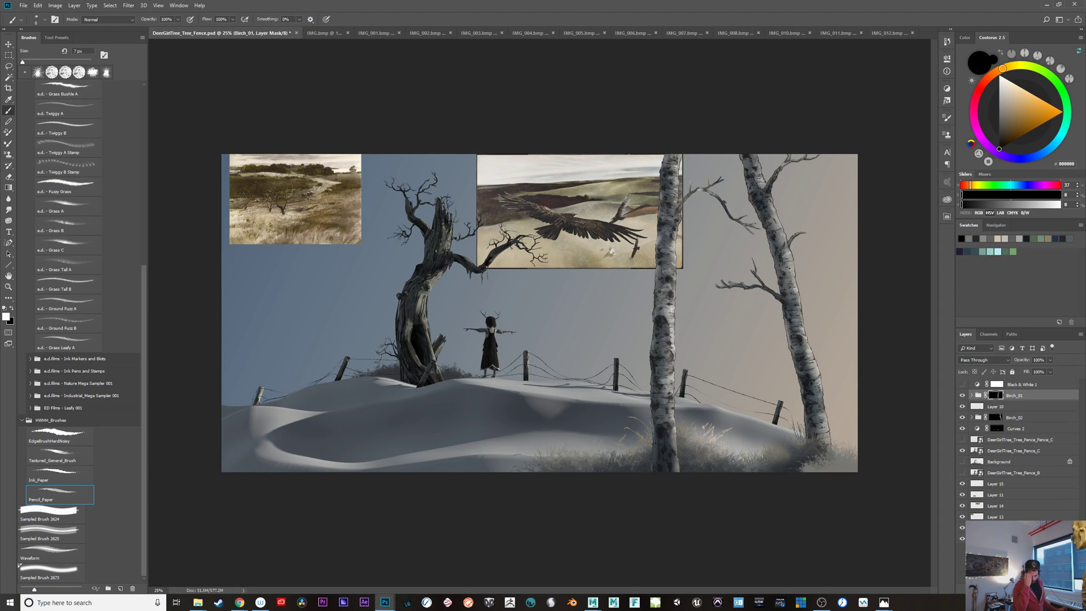
# Step: Toggle Layer 10 to check its content, make it the active layer, and choose the Textured_General_Brush
pyautogui.click(963, 406)
pyautogui.click(963, 407)
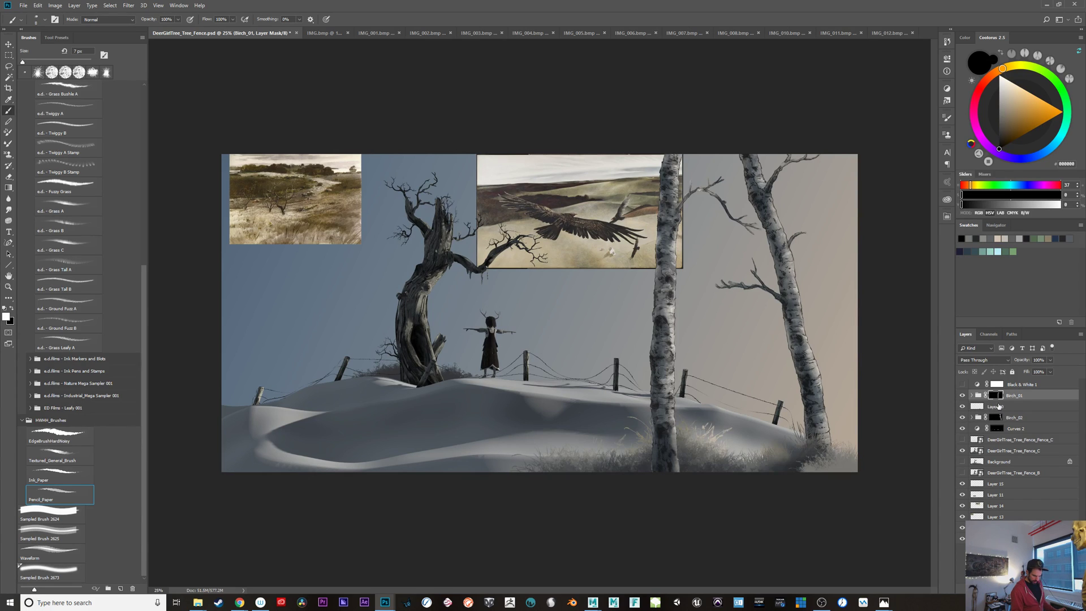
pyautogui.click(1003, 407)
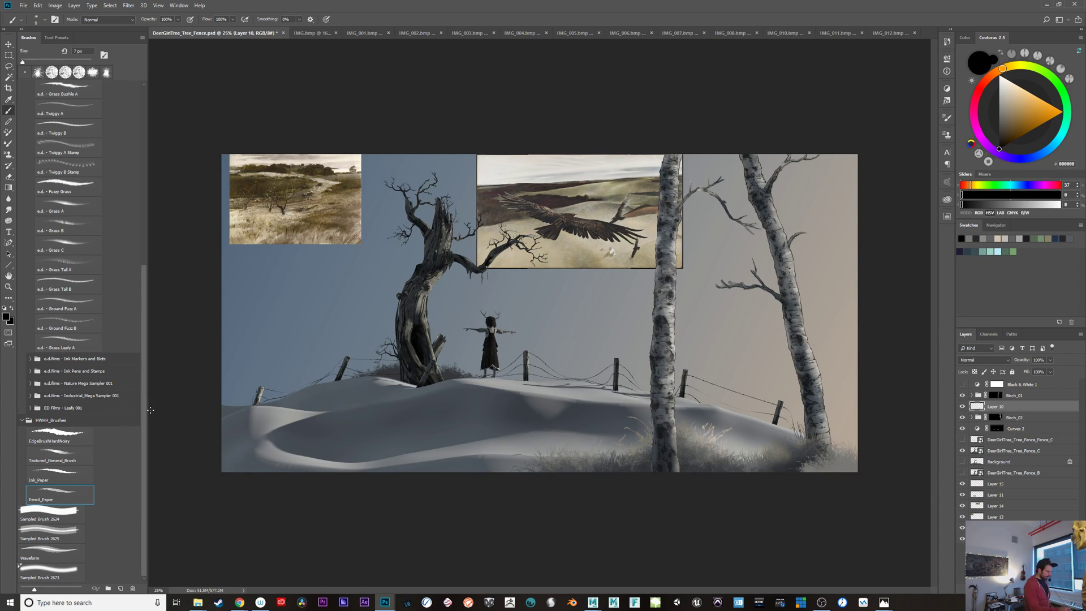
pyautogui.click(64, 456)
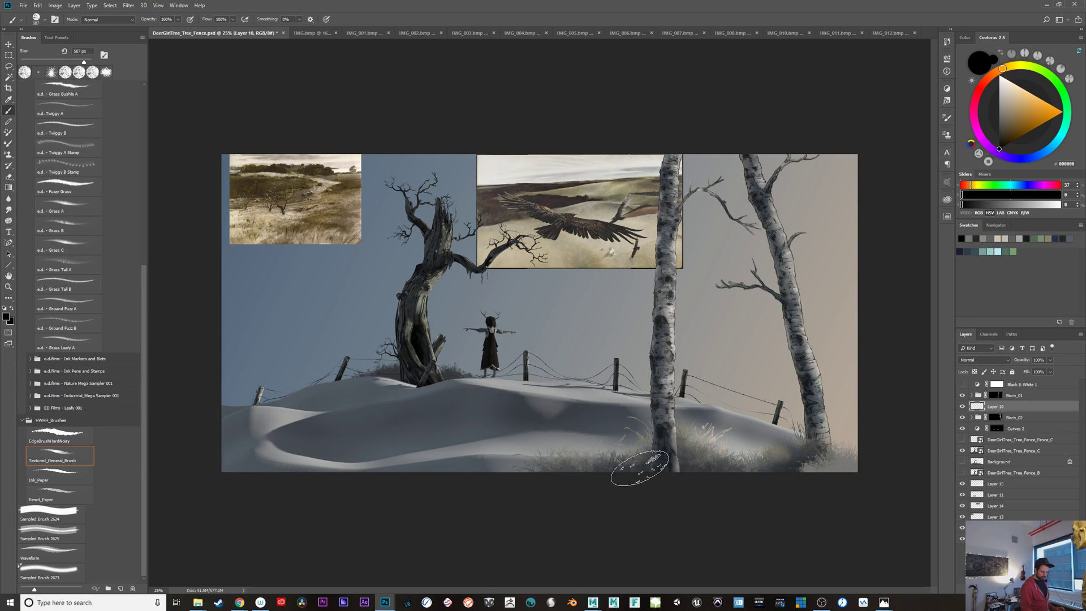
# Step: Try painting dark blue-gray strokes over the foreground grass along the lower edge of the scene
pyautogui.keyDown('alt'); pyautogui.click(624, 467); pyautogui.keyUp('alt')
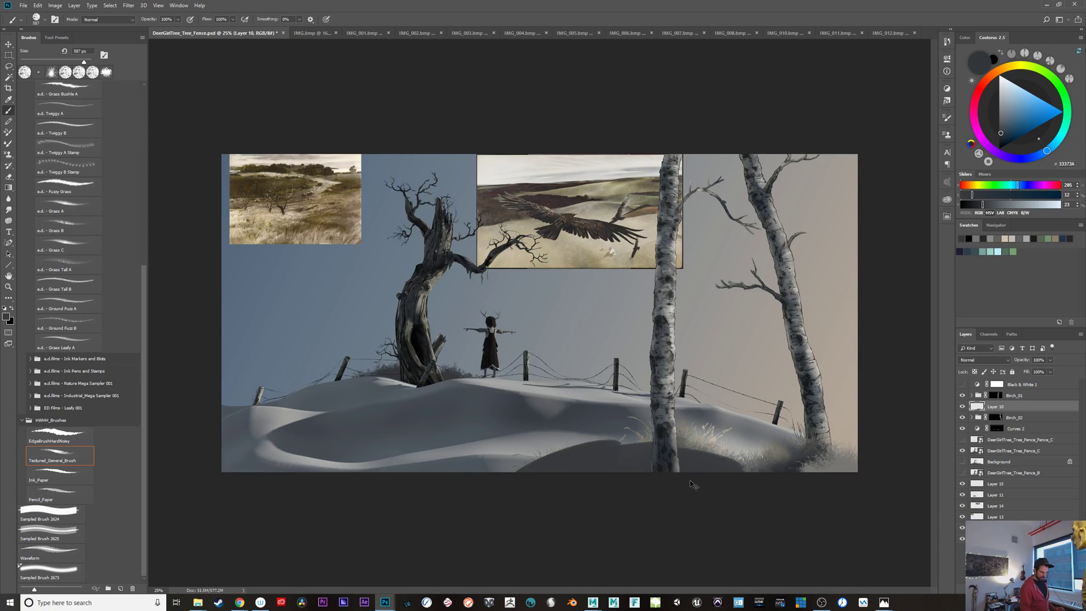
pyautogui.hotkey('ctrl', 'z')
pyautogui.moveTo(565, 464)
pyautogui.mouseDown()
pyautogui.moveTo(491, 460)
pyautogui.moveTo(489, 471)
pyautogui.moveTo(638, 469)
pyautogui.moveTo(583, 472)
pyautogui.moveTo(676, 455)
pyautogui.moveTo(656, 460)
pyautogui.moveTo(731, 471)
pyautogui.moveTo(809, 465)
pyautogui.moveTo(867, 485)
pyautogui.moveTo(824, 457)
pyautogui.moveTo(534, 483)
pyautogui.moveTo(475, 464)
pyautogui.moveTo(372, 483)
pyautogui.moveTo(490, 469)
pyautogui.moveTo(434, 481)
pyautogui.mouseUp()
pyautogui.hotkey('ctrl', 'z')
pyautogui.keyDown('alt'); pyautogui.click(536, 467); pyautogui.keyUp('alt')
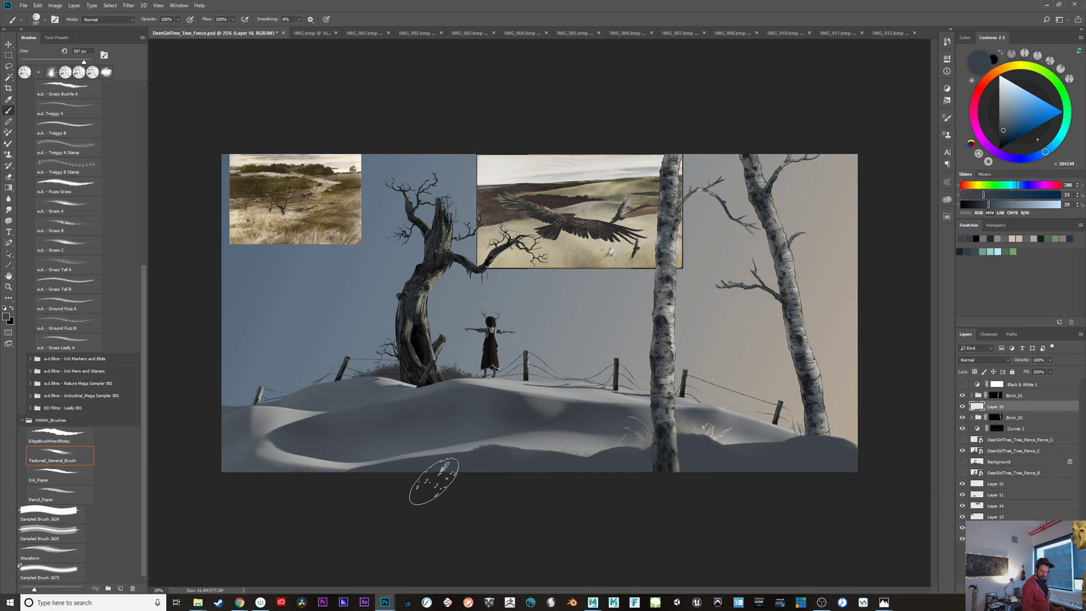
# Step: Undo the dark foreground strokes and clear the grass around the birch bases
pyautogui.hotkey('ctrl', 'z')
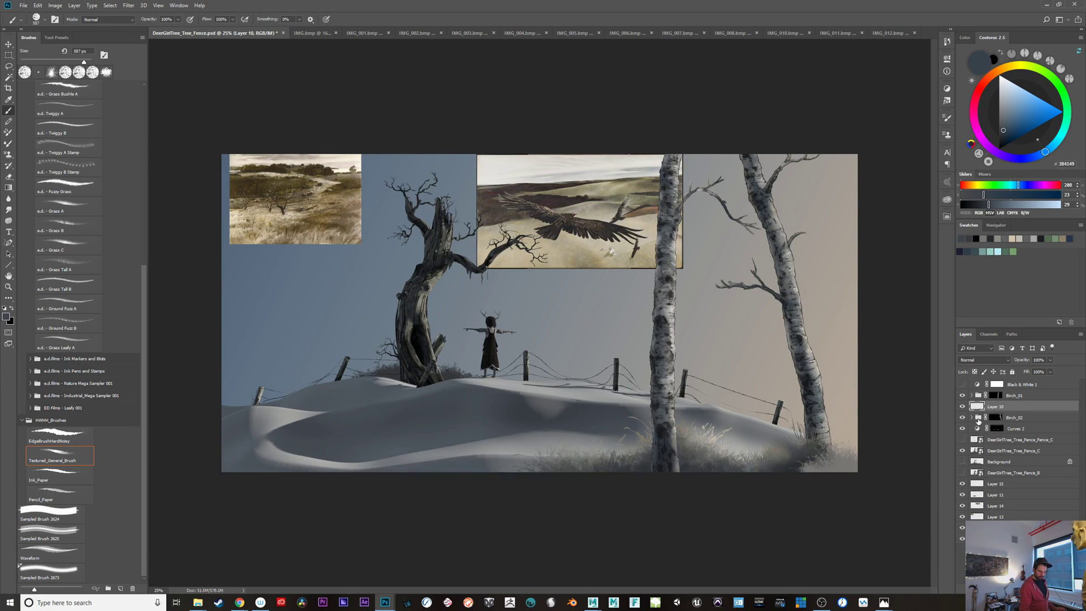
pyautogui.hotkey('ctrl', 'alt', 'z')
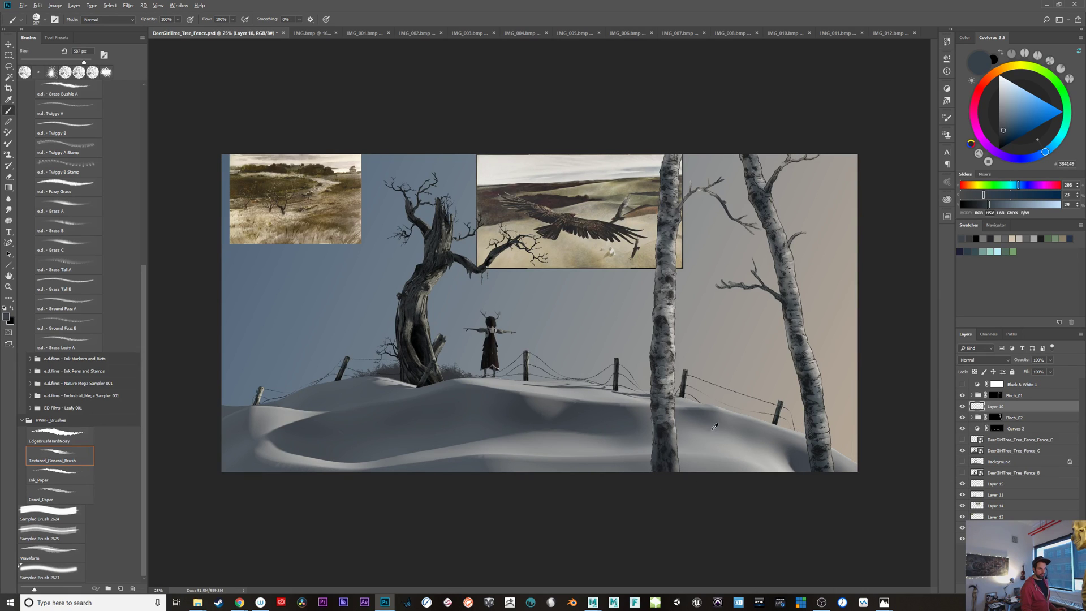
# Step: Reduce the brush size and try dark blue-gray and tan strokes along the lower foreground, undoing them
pyautogui.moveTo(712, 429); pyautogui.dragTo(700, 429)
pyautogui.moveTo(635, 470)
pyautogui.mouseDown()
pyautogui.moveTo(762, 483)
pyautogui.moveTo(792, 455)
pyautogui.moveTo(849, 477)
pyautogui.moveTo(704, 456)
pyautogui.moveTo(563, 461)
pyautogui.moveTo(515, 480)
pyautogui.mouseUp()
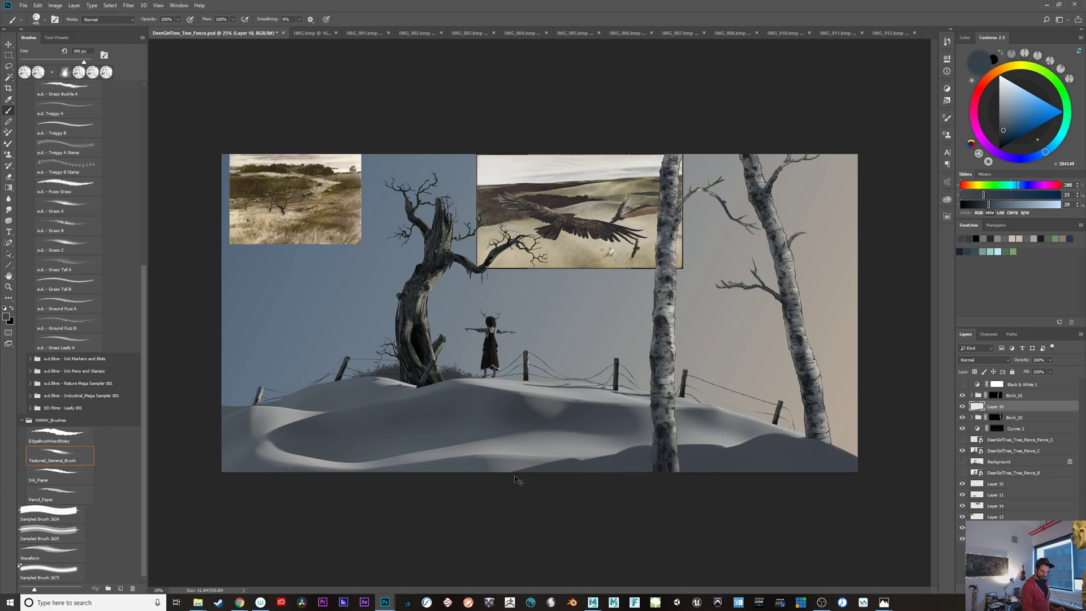
pyautogui.hotkey('ctrl', 'alt', 'z')
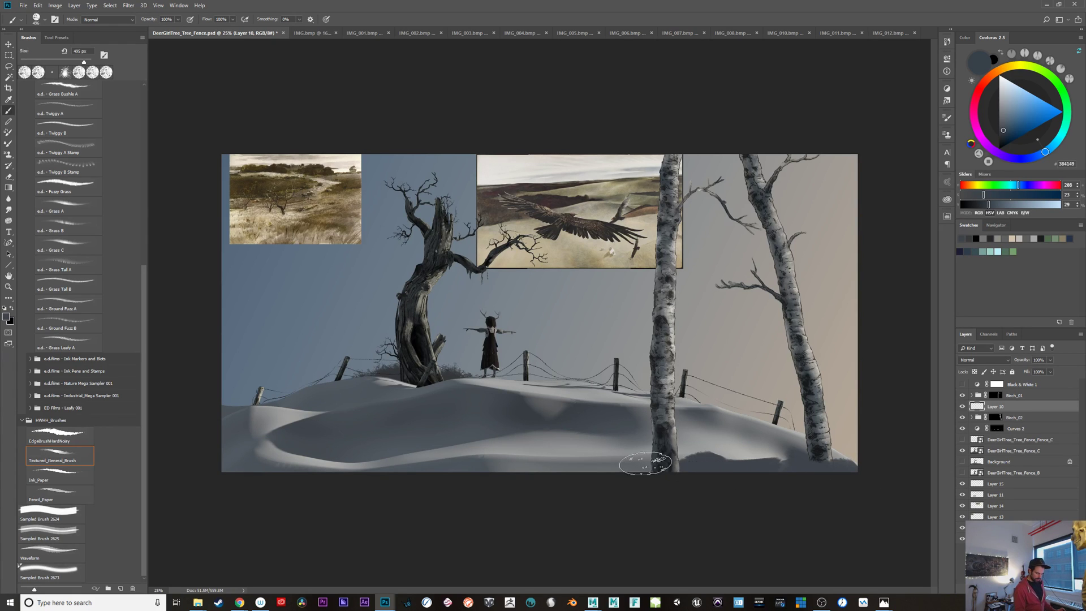
pyautogui.moveTo(645, 463); pyautogui.dragTo(376, 490)
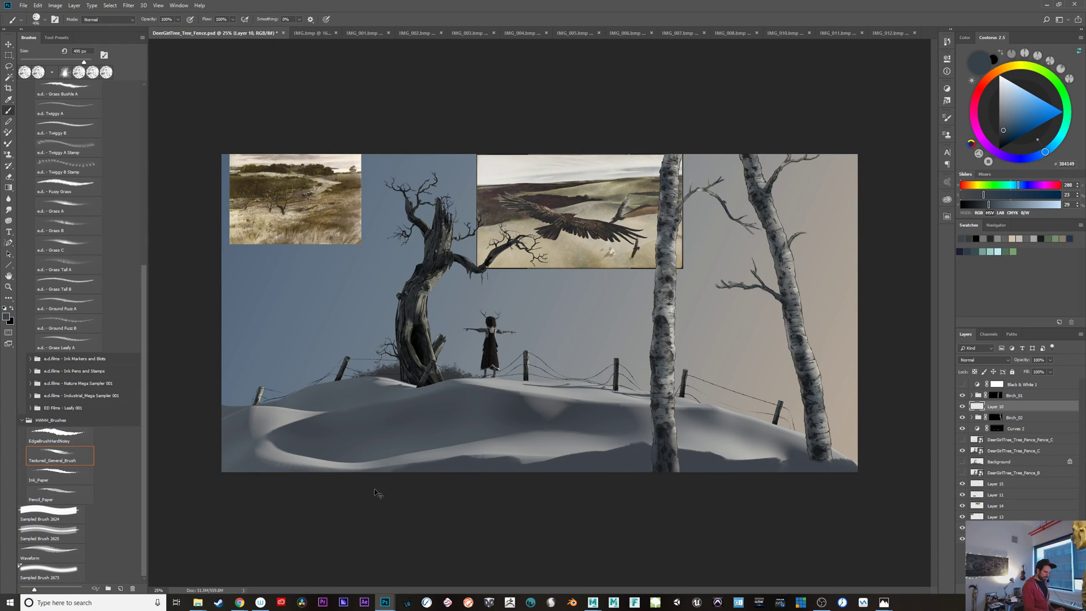
pyautogui.hotkey('ctrl', 'z')
pyautogui.keyDown('alt'); pyautogui.click(312, 238); pyautogui.keyUp('alt')
pyautogui.moveTo(578, 485); pyautogui.dragTo(655, 477)
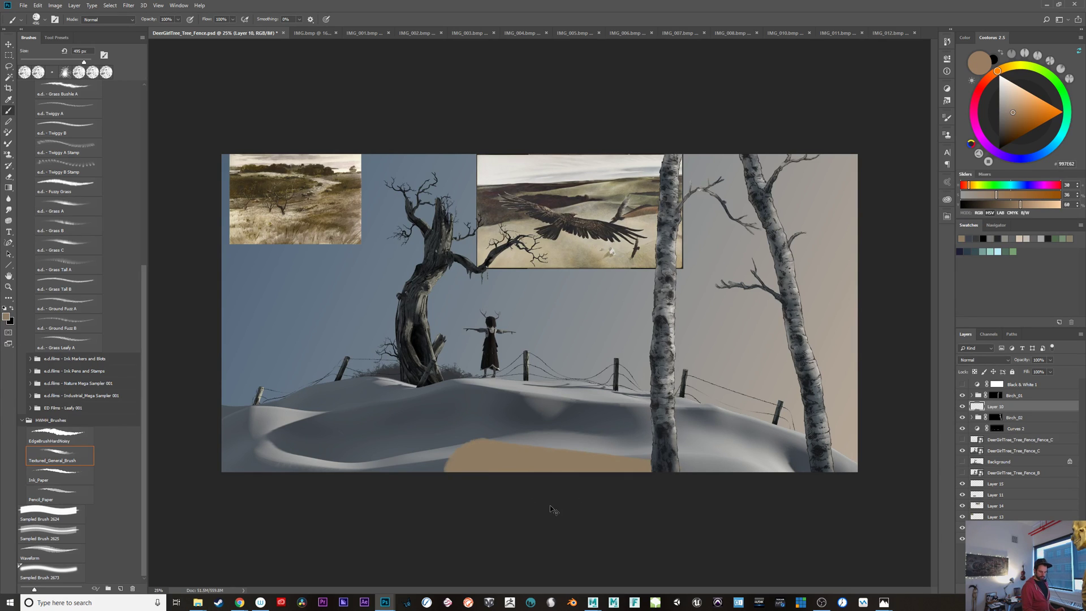
pyautogui.hotkey('ctrl', 'alt', 'z')
# Step: Sample the warm gray-beige of the sky and paint a low foreground band along the lower edge of the scene
pyautogui.keyDown('alt'); pyautogui.click(756, 341); pyautogui.keyUp('alt')
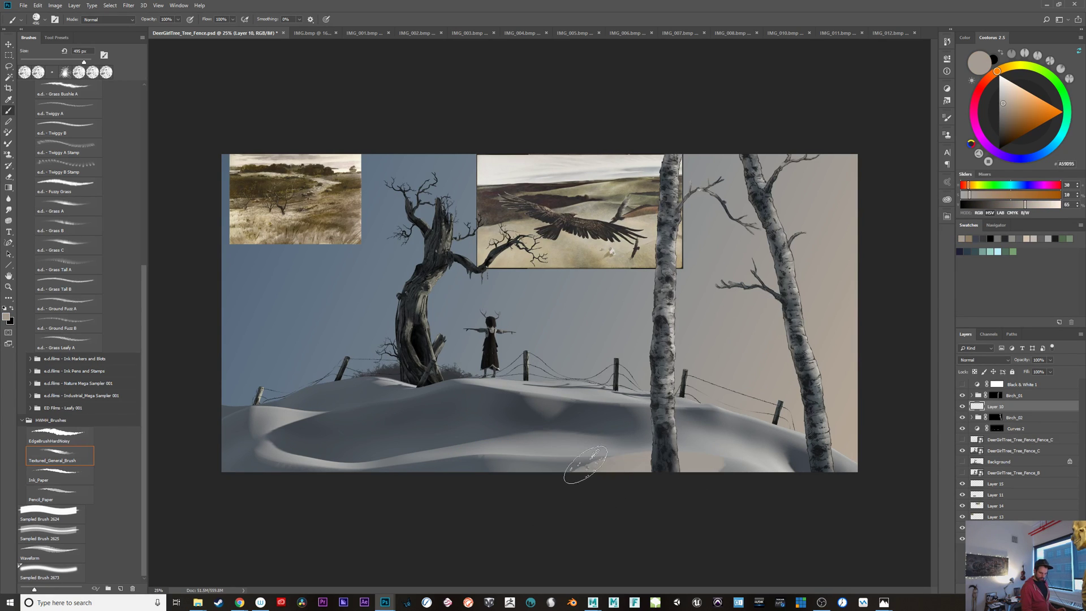
pyautogui.moveTo(651, 464)
pyautogui.mouseDown()
pyautogui.moveTo(482, 479)
pyautogui.moveTo(855, 481)
pyautogui.mouseUp()
# Step: Switch to Photos and browse the Wyeth paintings, studying the grass and winter snow scenes
pyautogui.moveTo(881, 604)
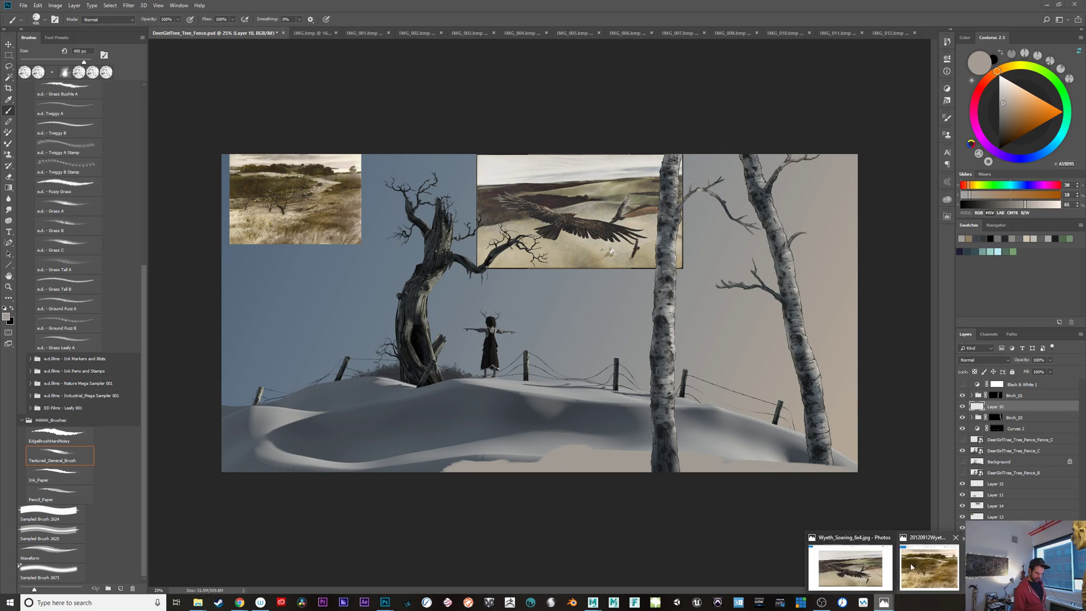
pyautogui.click(923, 564)
pyautogui.press('Right')
pyautogui.press('Right')
pyautogui.press('Right')
pyautogui.press('Right')
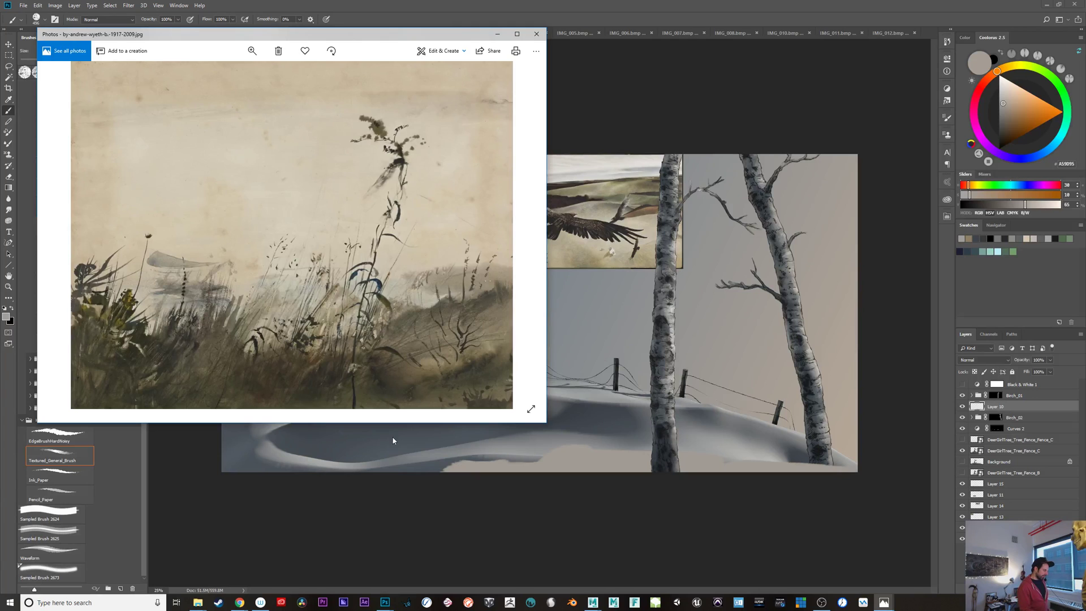
pyautogui.press('Right')
pyautogui.press('Right')
pyautogui.press('Right')
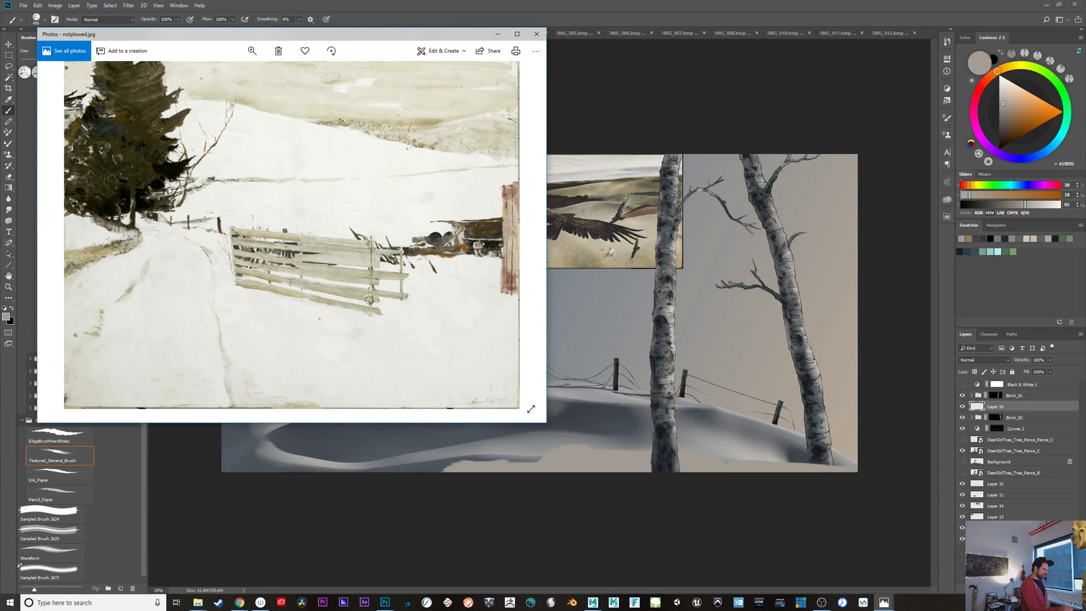
pyautogui.press('Right')
pyautogui.press('Right')
pyautogui.press('Left')
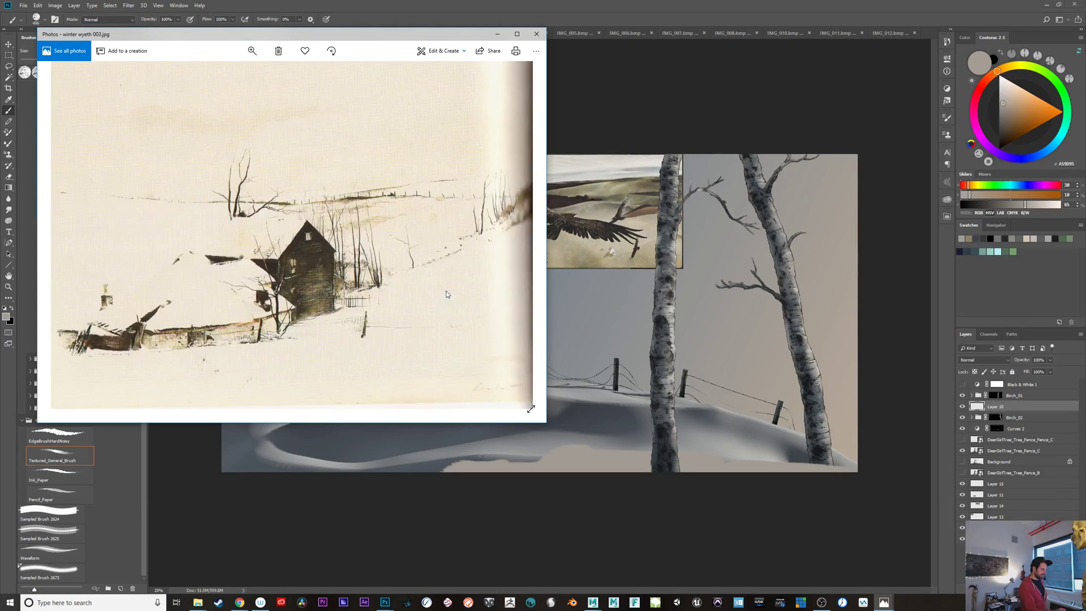
# Step: Examine the wyeth-flock-of-crows painting up close and minimize the photo viewer
pyautogui.press('Right')
pyautogui.press('Right')
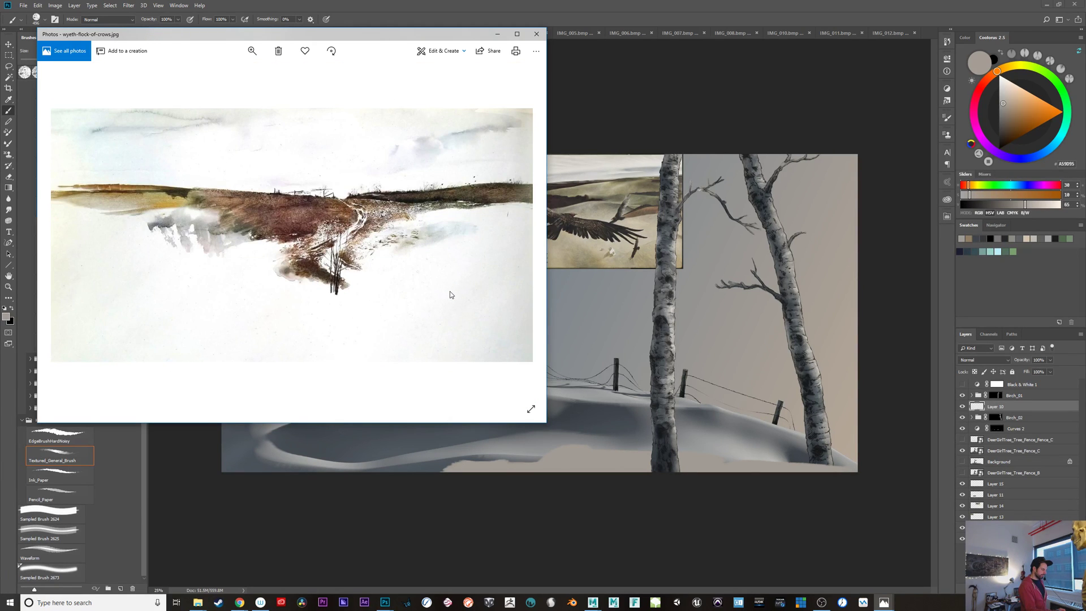
pyautogui.scroll(3, 349, 277)
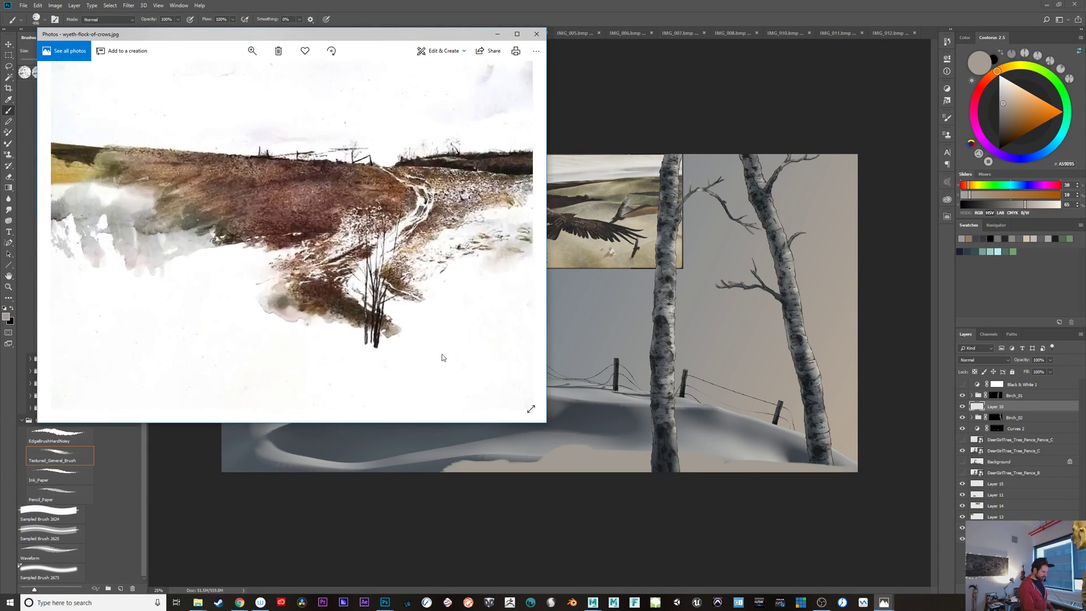
pyautogui.scroll(-3, 349, 386)
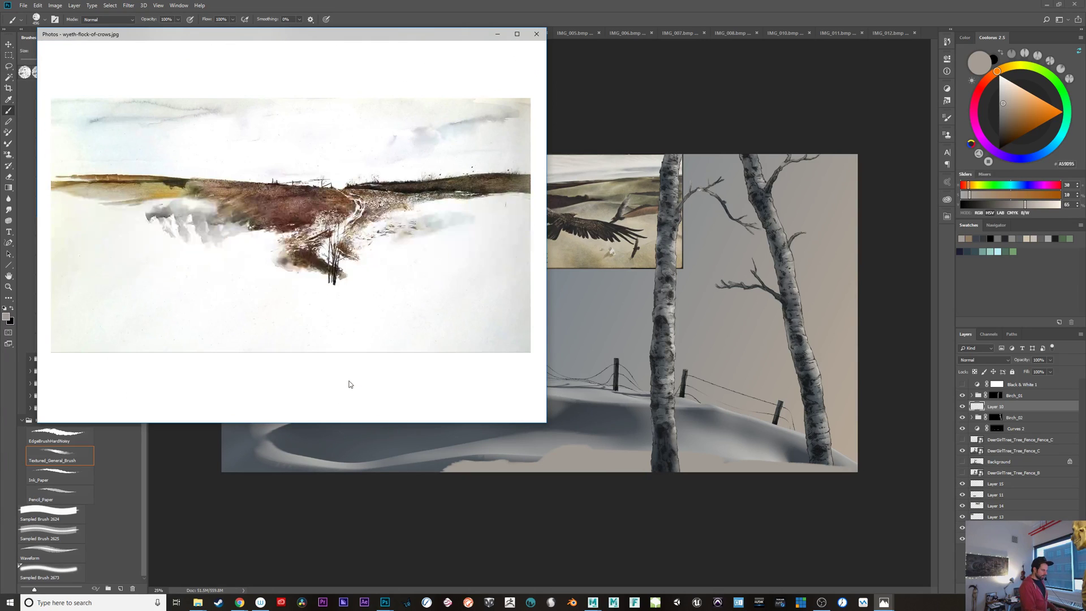
pyautogui.click(497, 37)
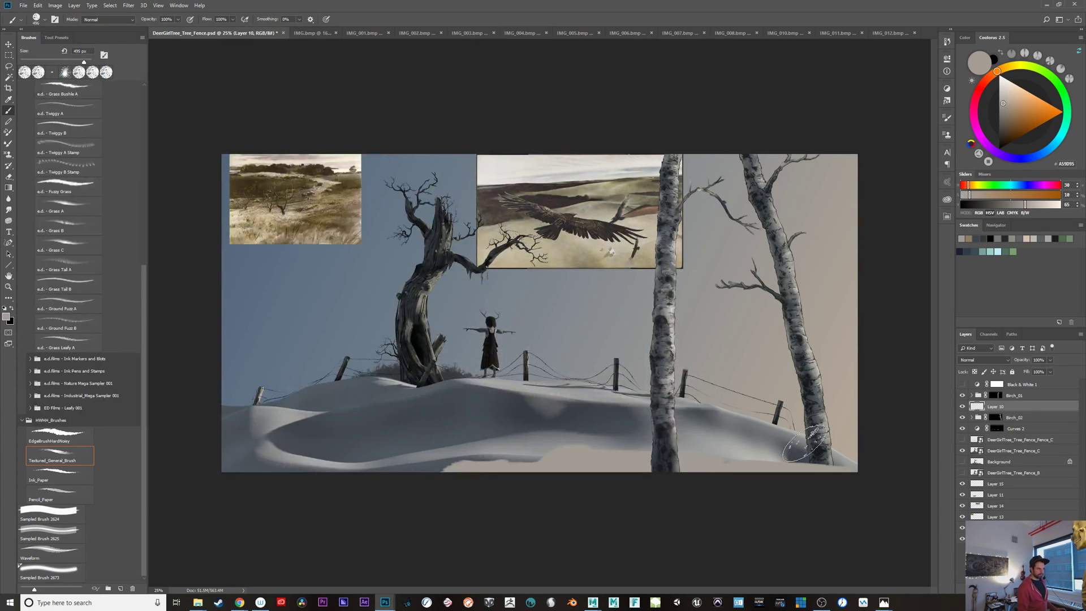
# Step: Extend the beige foreground band around the base of the outer birch and build up its mound left of the front birch
pyautogui.moveTo(791, 469)
pyautogui.mouseDown()
pyautogui.moveTo(752, 481)
pyautogui.moveTo(831, 476)
pyautogui.mouseUp()
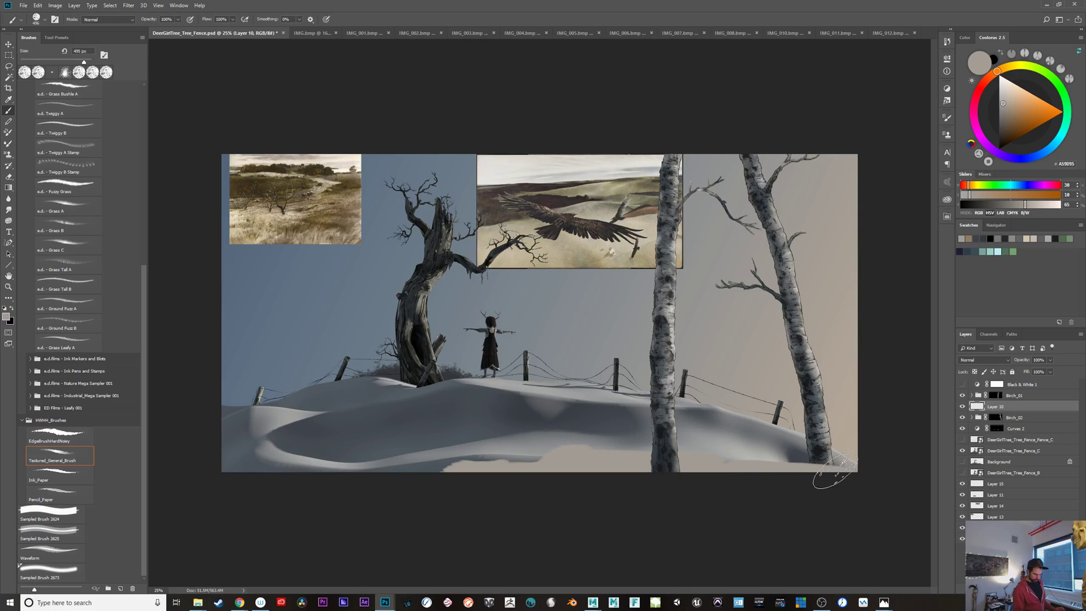
pyautogui.moveTo(543, 474)
pyautogui.mouseDown()
pyautogui.moveTo(499, 459)
pyautogui.moveTo(421, 491)
pyautogui.moveTo(424, 480)
pyautogui.moveTo(491, 470)
pyautogui.moveTo(320, 490)
pyautogui.moveTo(516, 456)
pyautogui.moveTo(505, 457)
pyautogui.moveTo(563, 493)
pyautogui.moveTo(526, 468)
pyautogui.mouseUp()
# Step: Try dark blue-gray and dark brown strokes over the beige foreground, and undo them
pyautogui.keyDown('alt'); pyautogui.click(433, 464); pyautogui.keyUp('alt')
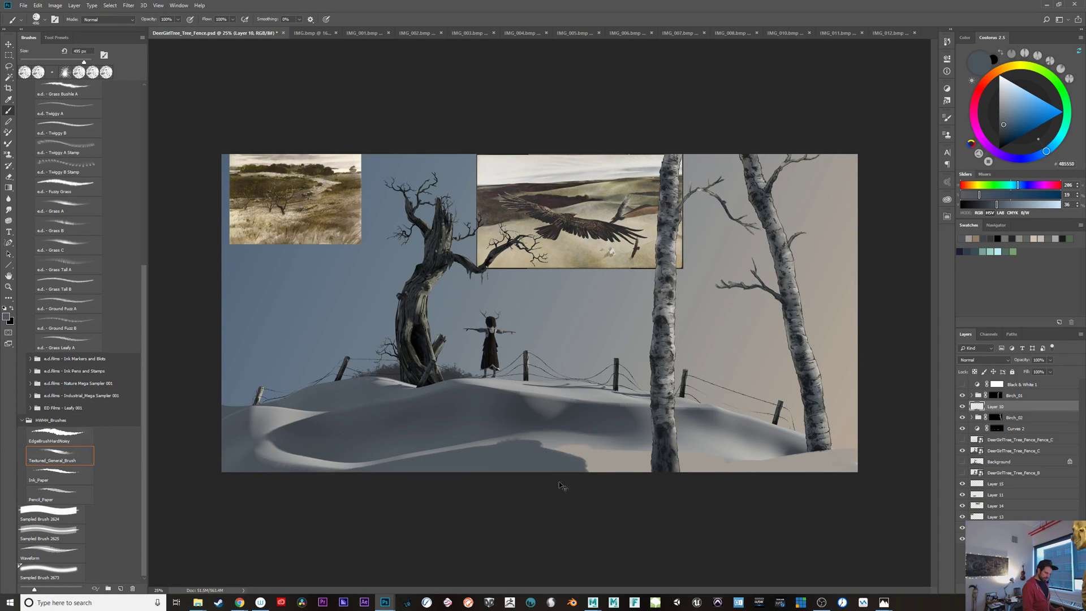
pyautogui.hotkey('ctrl', 'z')
pyautogui.keyDown('alt'); pyautogui.click(540, 460); pyautogui.keyUp('alt')
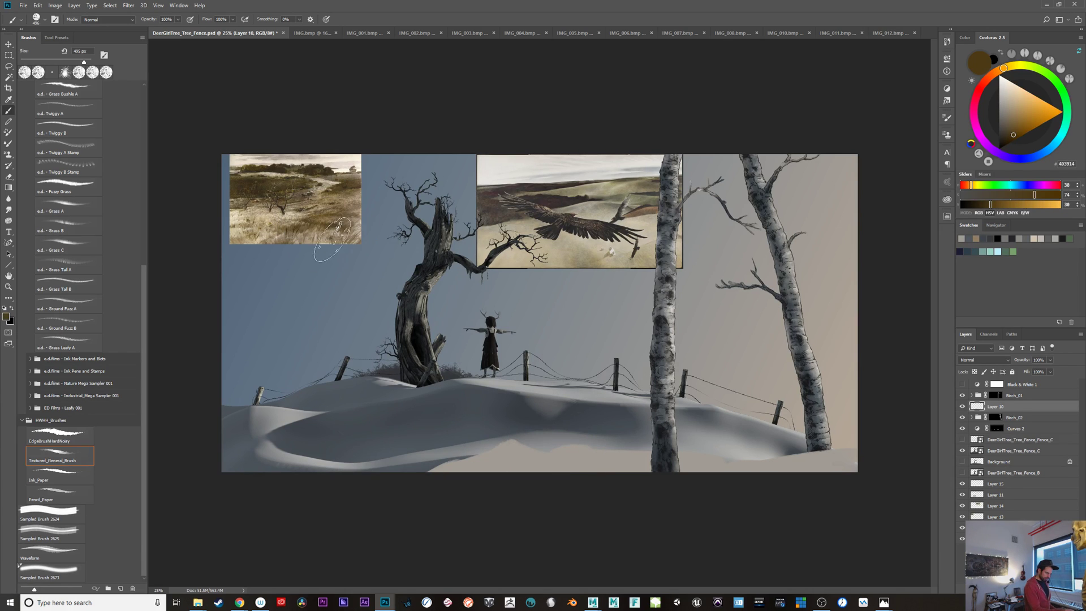
pyautogui.moveTo(382, 467)
pyautogui.mouseDown()
pyautogui.moveTo(450, 431)
pyautogui.moveTo(594, 458)
pyautogui.moveTo(826, 464)
pyautogui.moveTo(678, 455)
pyautogui.mouseUp()
pyautogui.hotkey('ctrl', 'z')
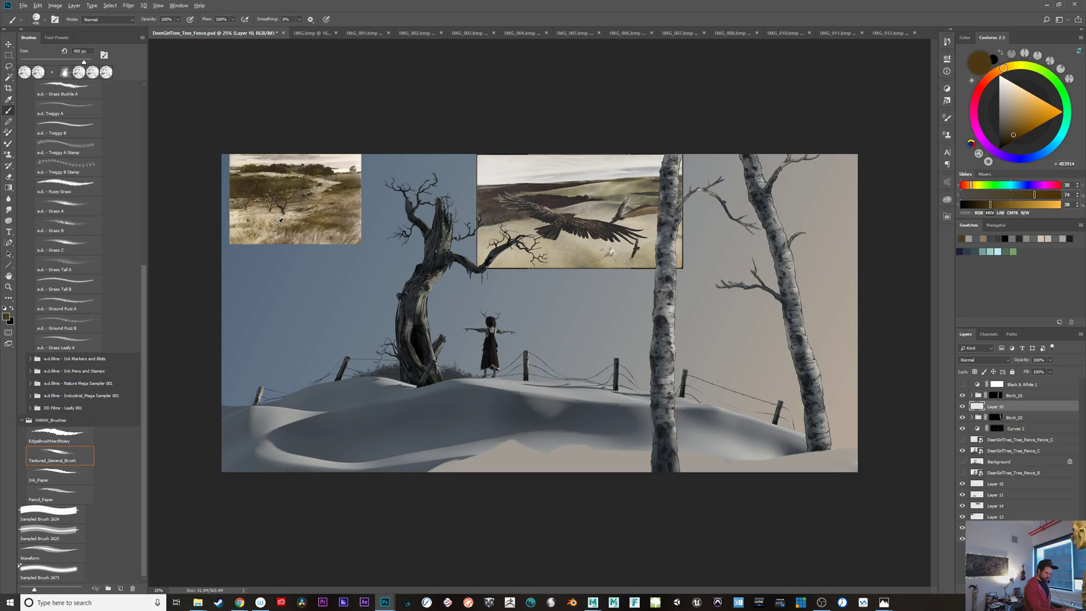
# Step: Cover the foreground band with ochre sampled from the field painting, raise its mound, and add dark brown patches along the lower edge
pyautogui.keyDown('alt'); pyautogui.click(279, 220); pyautogui.keyUp('alt')
pyautogui.moveTo(368, 472)
pyautogui.mouseDown()
pyautogui.moveTo(475, 437)
pyautogui.moveTo(583, 459)
pyautogui.mouseUp()
pyautogui.hotkey('ctrl', 'z')
pyautogui.moveTo(446, 466)
pyautogui.mouseDown()
pyautogui.moveTo(517, 451)
pyautogui.moveTo(712, 461)
pyautogui.moveTo(849, 452)
pyautogui.mouseUp()
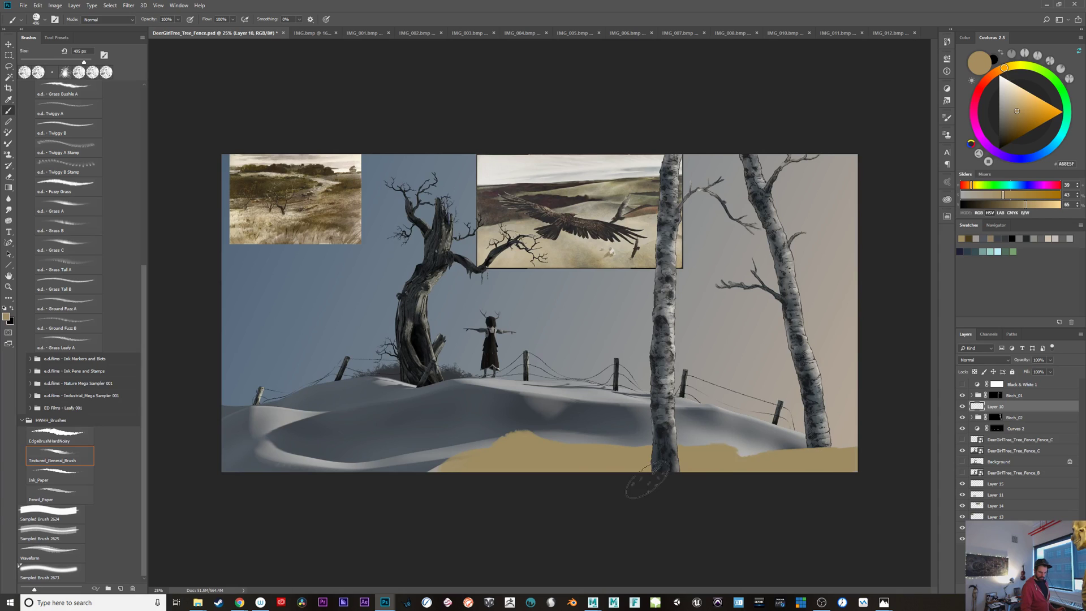
pyautogui.moveTo(509, 444)
pyautogui.mouseDown()
pyautogui.moveTo(435, 466)
pyautogui.moveTo(563, 468)
pyautogui.moveTo(444, 445)
pyautogui.moveTo(407, 464)
pyautogui.moveTo(467, 481)
pyautogui.moveTo(447, 464)
pyautogui.moveTo(384, 472)
pyautogui.moveTo(443, 460)
pyautogui.moveTo(469, 477)
pyautogui.moveTo(468, 468)
pyautogui.moveTo(581, 480)
pyautogui.mouseUp()
pyautogui.keyDown('alt'); pyautogui.click(296, 235); pyautogui.keyUp('alt')
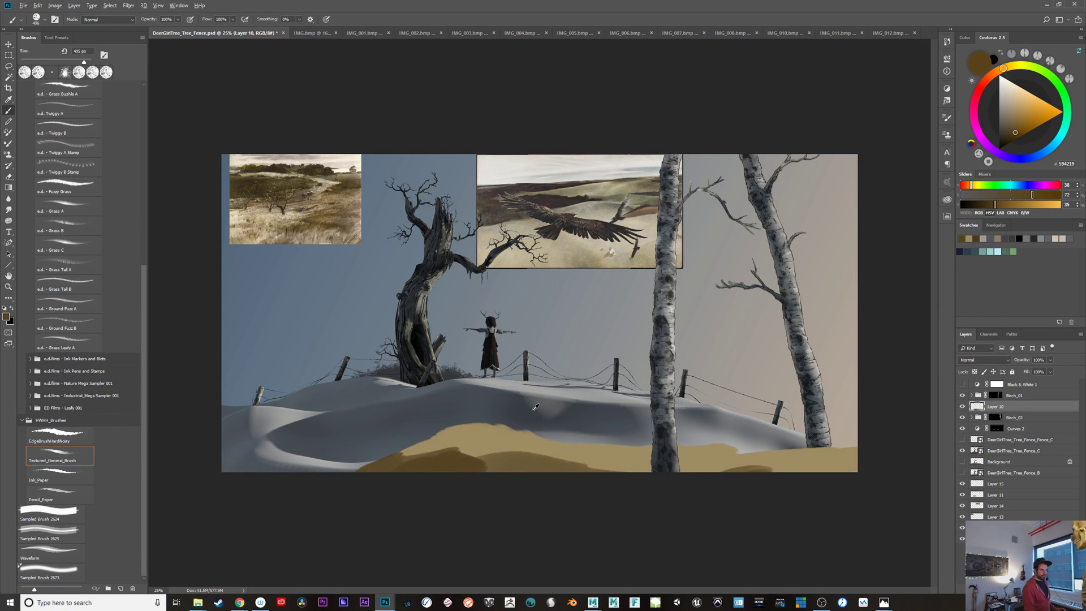
# Step: Reduce the brush to 357 px and block in the middle snow slope with brown sampled from the field painting
pyautogui.moveTo(545, 408); pyautogui.dragTo(526, 408)
pyautogui.keyDown('alt'); pyautogui.click(311, 220); pyautogui.keyUp('alt')
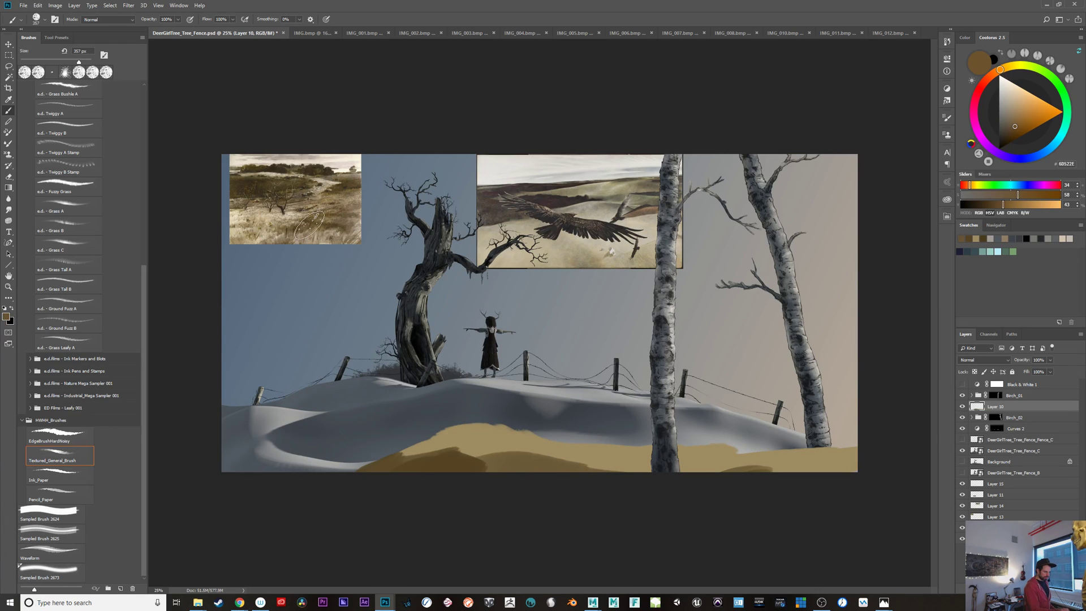
pyautogui.keyDown('alt'); pyautogui.click(261, 184); pyautogui.keyUp('alt')
pyautogui.moveTo(422, 406)
pyautogui.mouseDown()
pyautogui.moveTo(481, 397)
pyautogui.moveTo(726, 432)
pyautogui.moveTo(558, 426)
pyautogui.moveTo(483, 408)
pyautogui.moveTo(321, 434)
pyautogui.moveTo(486, 403)
pyautogui.moveTo(423, 418)
pyautogui.moveTo(497, 411)
pyautogui.moveTo(522, 429)
pyautogui.moveTo(439, 415)
pyautogui.moveTo(372, 451)
pyautogui.moveTo(289, 438)
pyautogui.moveTo(325, 446)
pyautogui.moveTo(323, 428)
pyautogui.moveTo(480, 395)
pyautogui.moveTo(551, 414)
pyautogui.moveTo(732, 430)
pyautogui.mouseUp()
# Step: Blend the boundary between the brown slope and the ochre foreground with tones sampled from both, undoing the last stroke
pyautogui.keyDown('alt'); pyautogui.click(545, 440); pyautogui.keyUp('alt')
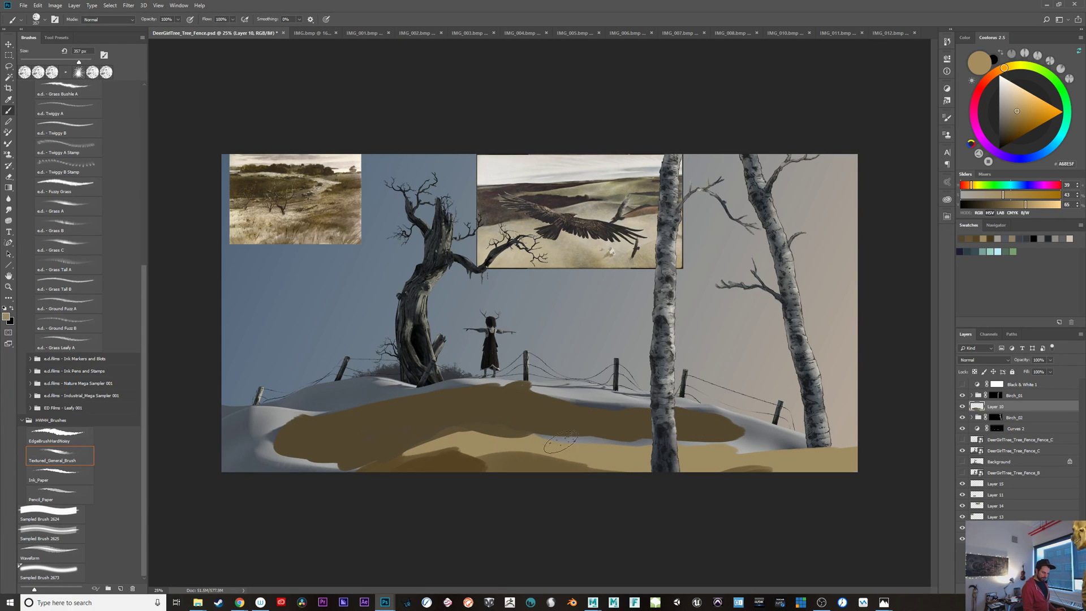
pyautogui.moveTo(545, 440); pyautogui.dragTo(628, 444)
pyautogui.keyDown('alt'); pyautogui.click(581, 430); pyautogui.keyUp('alt')
pyautogui.moveTo(537, 439)
pyautogui.mouseDown()
pyautogui.moveTo(660, 448)
pyautogui.moveTo(550, 440)
pyautogui.moveTo(734, 442)
pyautogui.mouseUp()
pyautogui.hotkey('ctrl', 'z')
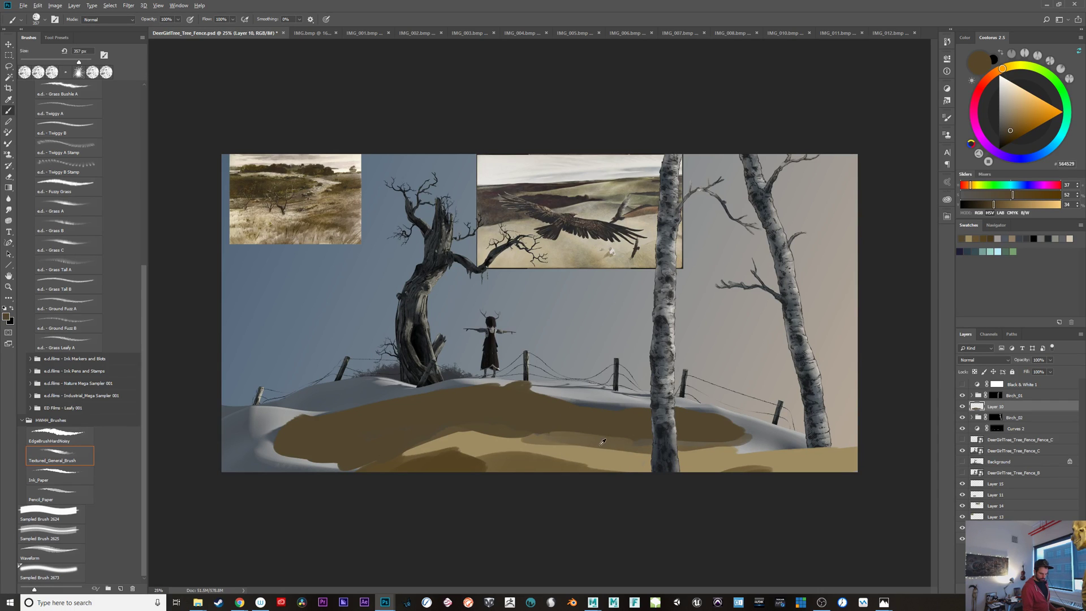
# Step: Extend the brown slope toward the outer birch with a sampled transition tone, and pick an olive-brown from the field painting
pyautogui.keyDown('alt'); pyautogui.click(604, 441); pyautogui.keyUp('alt')
pyautogui.moveTo(571, 439)
pyautogui.mouseDown()
pyautogui.moveTo(662, 452)
pyautogui.moveTo(538, 438)
pyautogui.moveTo(773, 442)
pyautogui.moveTo(683, 424)
pyautogui.moveTo(752, 435)
pyautogui.mouseUp()
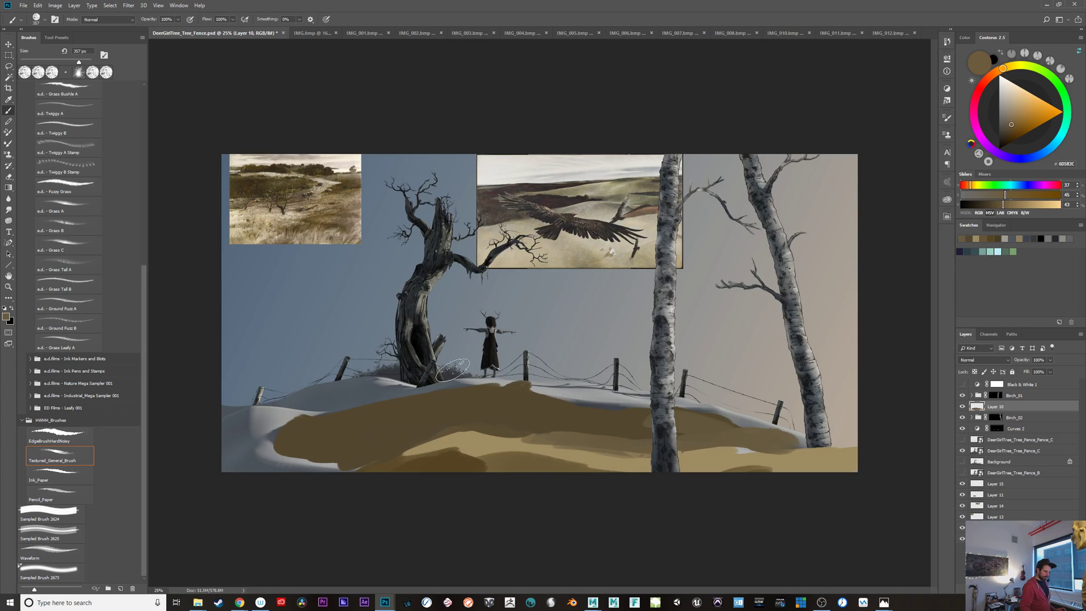
pyautogui.keyDown('alt'); pyautogui.click(302, 183); pyautogui.keyUp('alt')
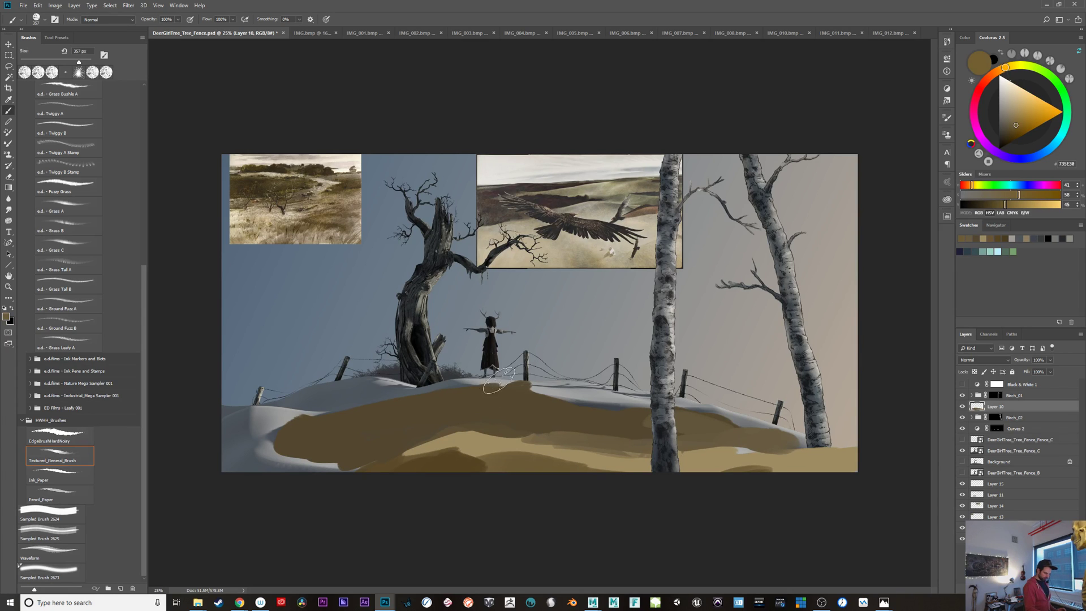
# Step: Cover the snowy ridge beyond the girl and beneath the fence with ochre sampled from the foreground, discarding the first stroke below her feet
pyautogui.moveTo(502, 381)
pyautogui.mouseDown()
pyautogui.moveTo(442, 387)
pyautogui.moveTo(469, 380)
pyautogui.mouseUp()
pyautogui.hotkey('ctrl', 'z')
pyautogui.keyDown('alt'); pyautogui.click(566, 413); pyautogui.keyUp('alt')
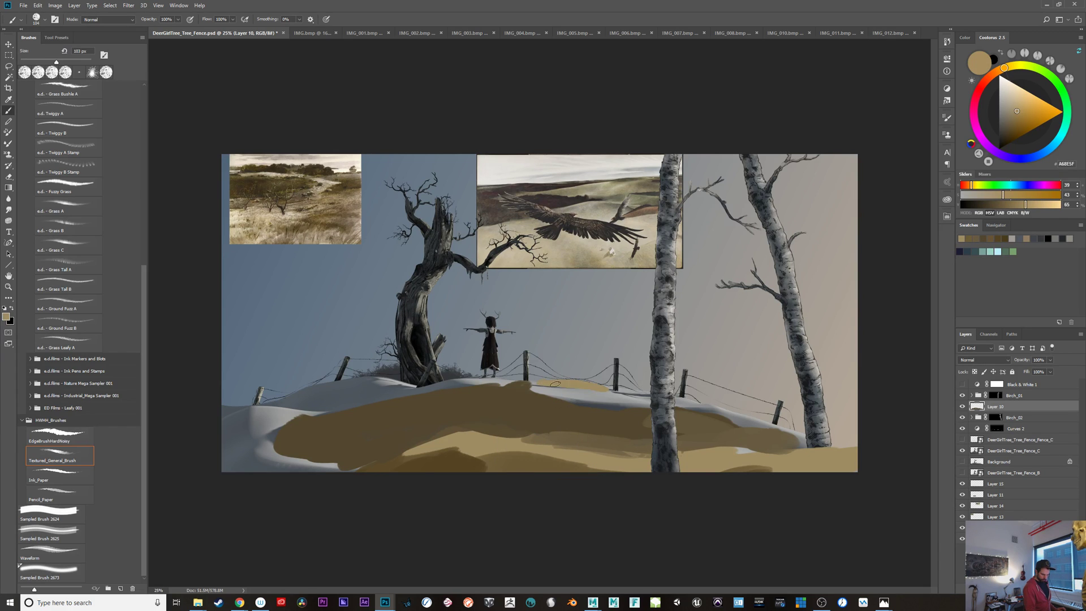
pyautogui.moveTo(556, 384)
pyautogui.mouseDown()
pyautogui.moveTo(645, 404)
pyautogui.moveTo(538, 387)
pyautogui.moveTo(646, 406)
pyautogui.mouseUp()
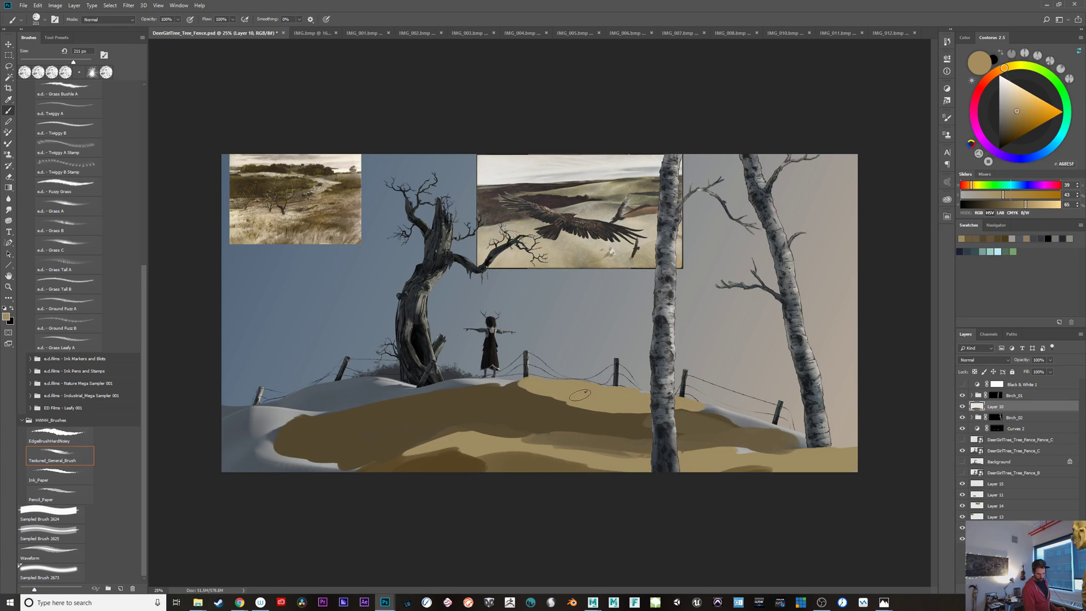
pyautogui.moveTo(704, 408)
pyautogui.mouseDown()
pyautogui.moveTo(795, 436)
pyautogui.moveTo(730, 420)
pyautogui.moveTo(748, 430)
pyautogui.moveTo(834, 447)
pyautogui.mouseUp()
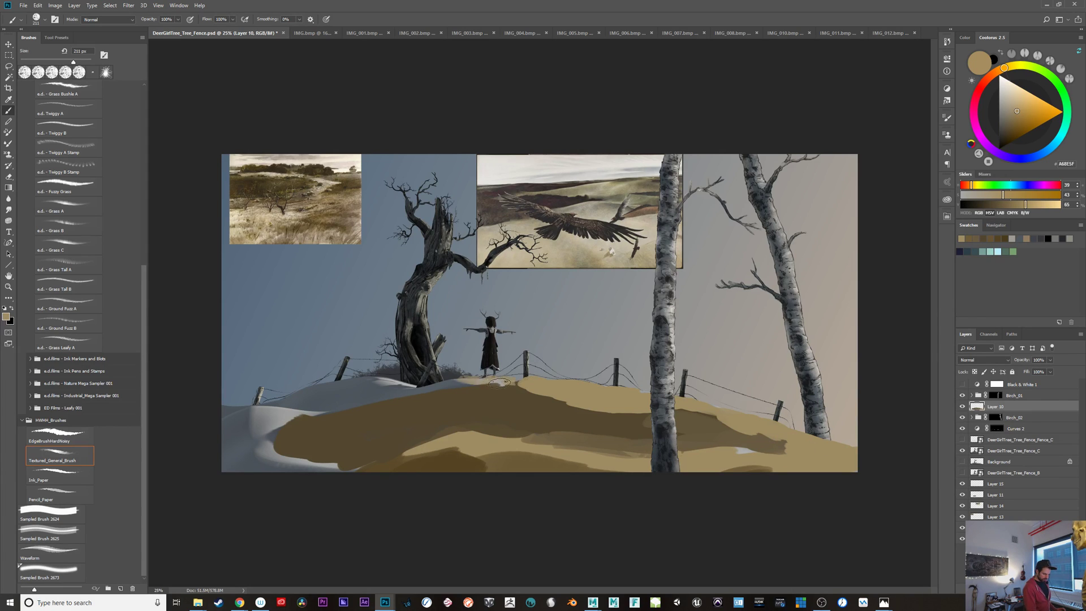
# Step: Sample browns from the slope and paint the ridge around the old tree and down toward the near fence post in ochre-brown tones
pyautogui.keyDown('alt'); pyautogui.click(497, 407); pyautogui.keyUp('alt')
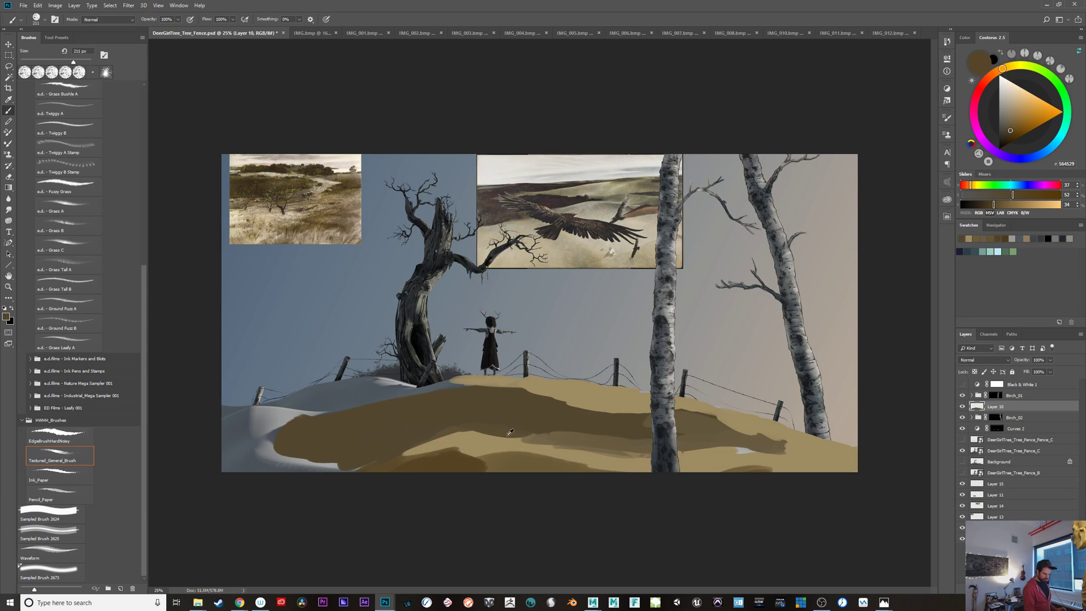
pyautogui.keyDown('alt'); pyautogui.click(557, 437); pyautogui.keyUp('alt')
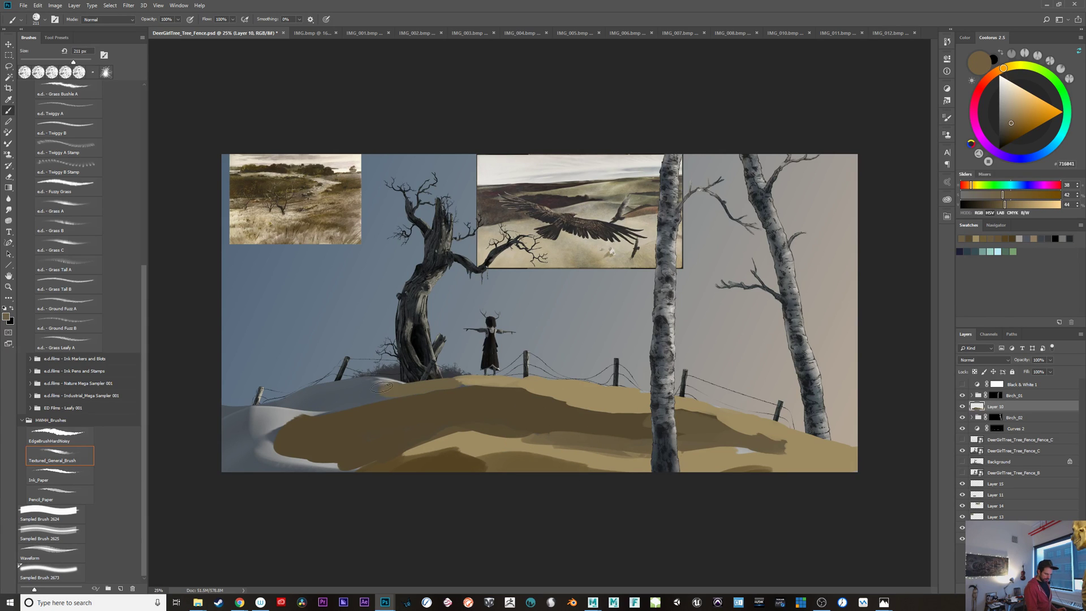
pyautogui.moveTo(366, 379)
pyautogui.mouseDown()
pyautogui.moveTo(335, 387)
pyautogui.moveTo(386, 393)
pyautogui.mouseUp()
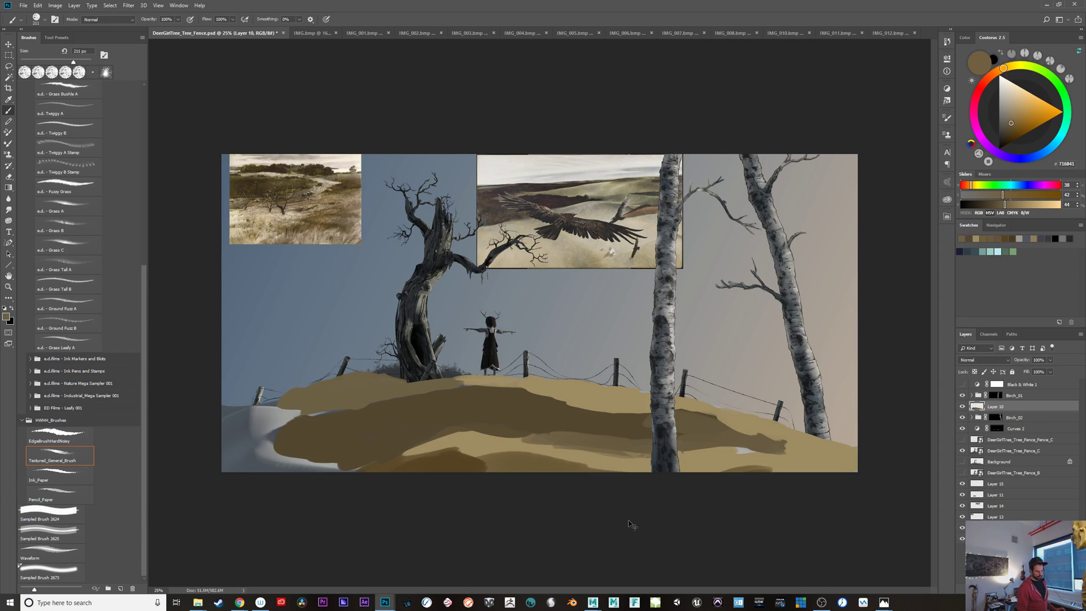
pyautogui.hotkey('ctrl', 'shift', 'u')
pyautogui.hotkey('ctrl', 'z')
pyautogui.moveTo(373, 411); pyautogui.dragTo(292, 408)
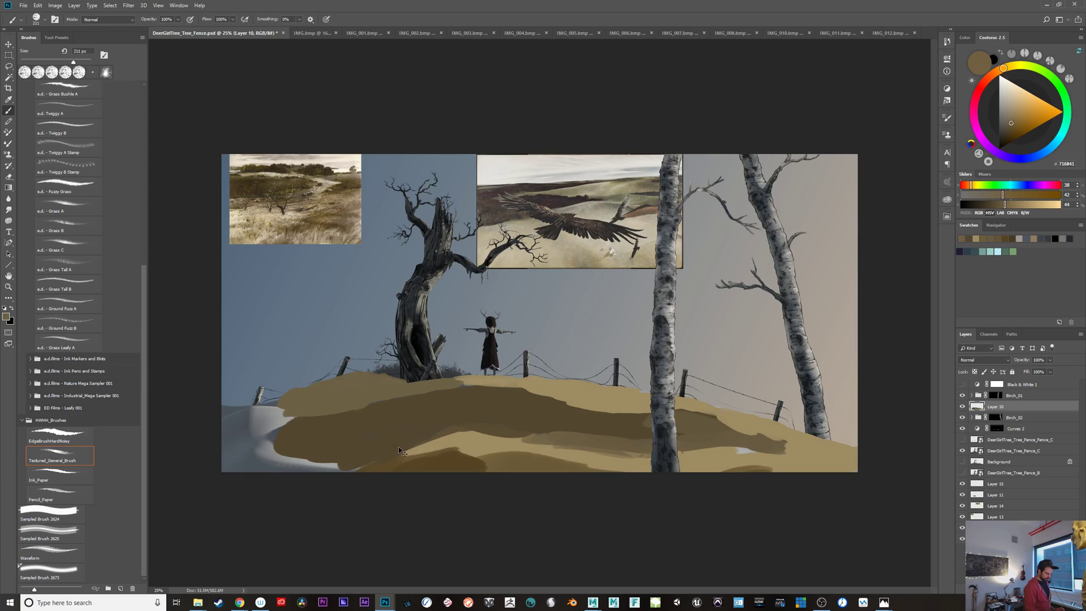
# Step: Paint over the snow at the canvas's outer edge beside the brown slope, blending sampled ochre and brown tones down to the lower corner
pyautogui.keyDown('alt'); pyautogui.click(436, 444); pyautogui.keyUp('alt')
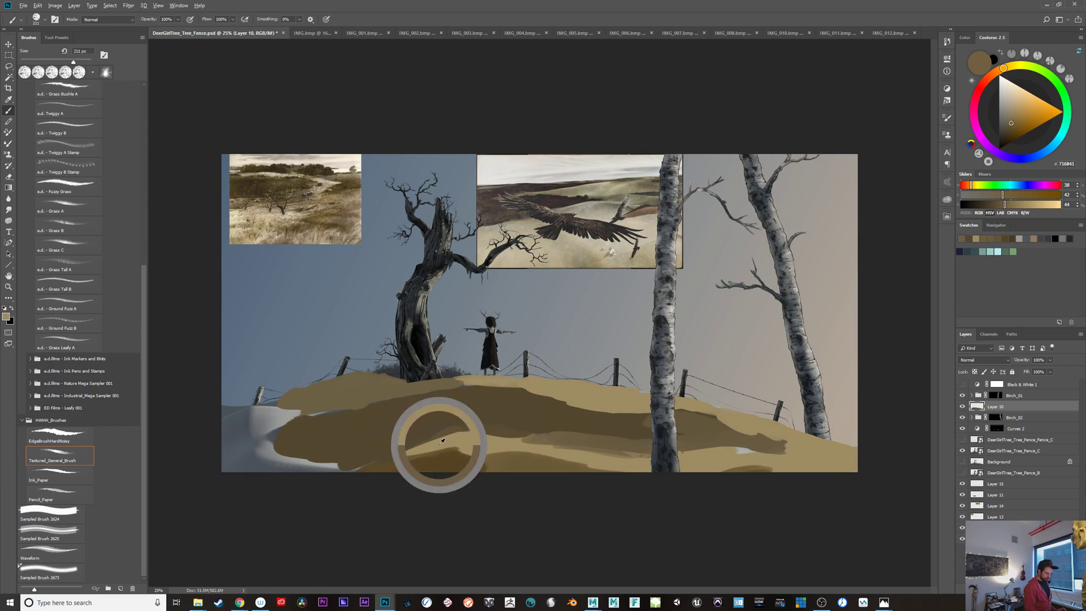
pyautogui.moveTo(325, 413); pyautogui.dragTo(258, 409)
pyautogui.hotkey('ctrl', 'z')
pyautogui.moveTo(333, 411)
pyautogui.mouseDown()
pyautogui.moveTo(268, 412)
pyautogui.moveTo(286, 416)
pyautogui.moveTo(270, 434)
pyautogui.moveTo(259, 423)
pyautogui.moveTo(253, 435)
pyautogui.moveTo(229, 434)
pyautogui.moveTo(264, 411)
pyautogui.moveTo(240, 437)
pyautogui.mouseUp()
pyautogui.keyDown('alt'); pyautogui.click(338, 424); pyautogui.keyUp('alt')
pyautogui.keyDown('alt'); pyautogui.click(259, 415); pyautogui.keyUp('alt')
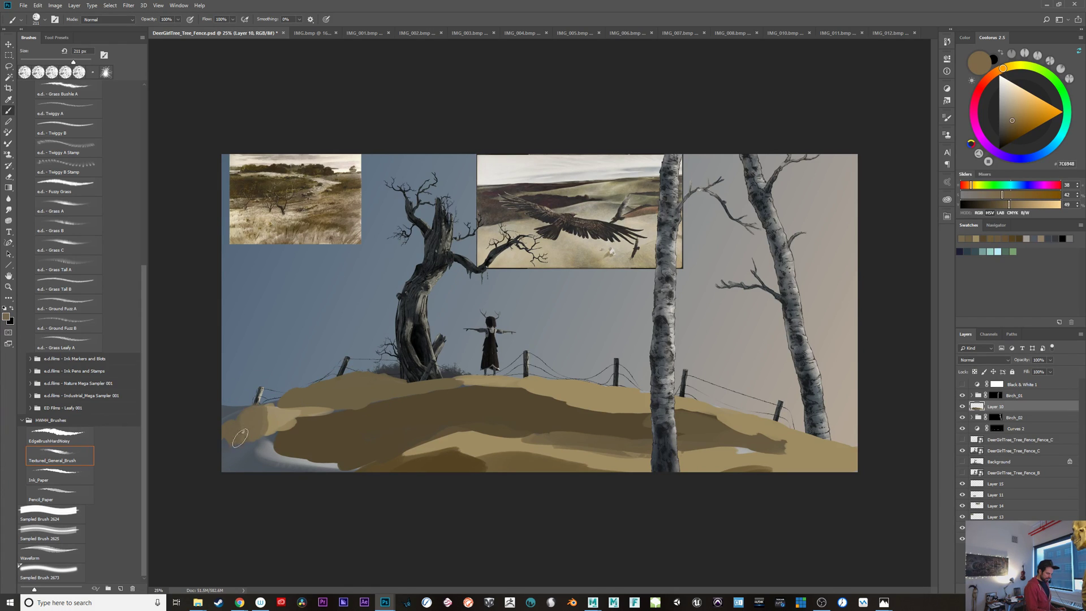
pyautogui.keyDown('alt'); pyautogui.click(269, 418); pyautogui.keyUp('alt')
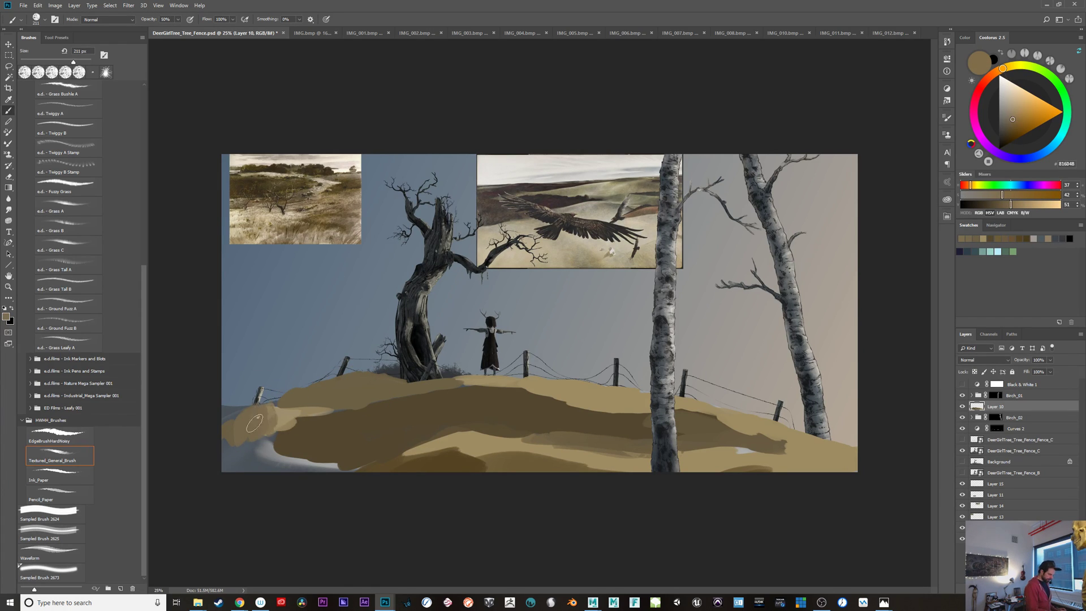
pyautogui.moveTo(254, 431)
pyautogui.mouseDown()
pyautogui.moveTo(249, 472)
pyautogui.moveTo(298, 451)
pyautogui.moveTo(339, 467)
pyautogui.moveTo(255, 444)
pyautogui.moveTo(309, 469)
pyautogui.mouseUp()
# Step: Sample the foreground ochre and brush it onto the old tree's trunk on the side facing the girl, undoing the trial strokes
pyautogui.keyDown('alt'); pyautogui.click(477, 440); pyautogui.keyUp('alt')
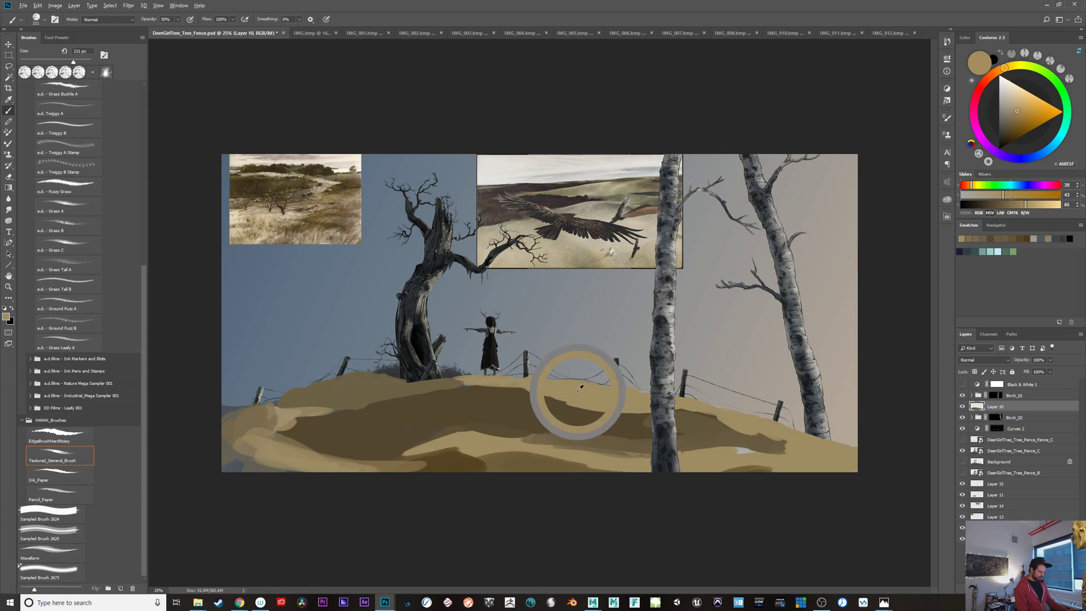
pyautogui.moveTo(509, 385)
pyautogui.mouseDown()
pyautogui.moveTo(524, 413)
pyautogui.moveTo(486, 381)
pyautogui.moveTo(583, 414)
pyautogui.mouseUp()
pyautogui.hotkey('ctrl', 'z')
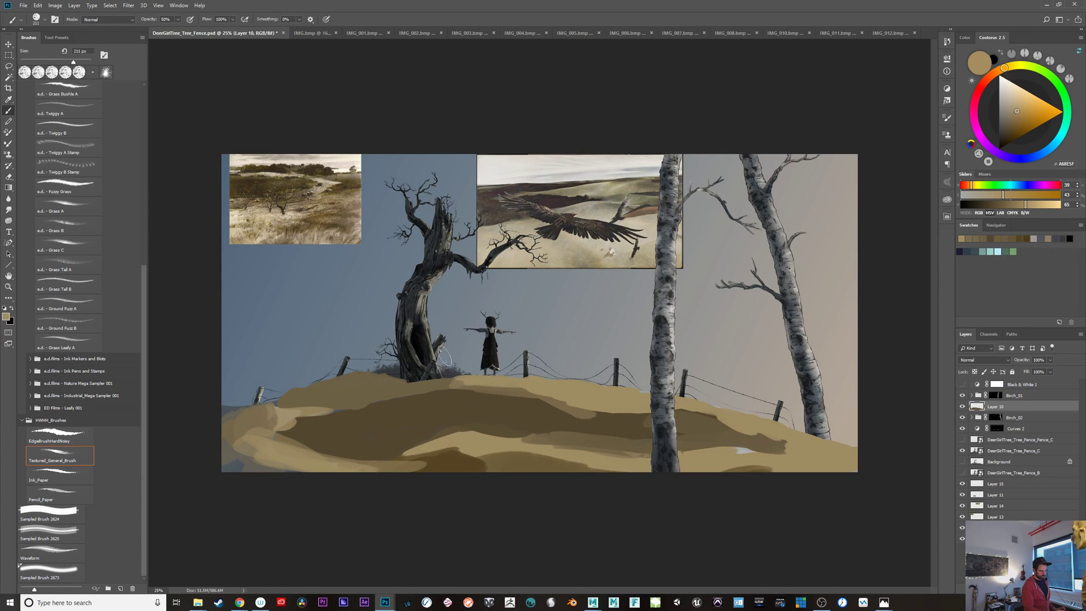
pyautogui.moveTo(446, 374); pyautogui.dragTo(434, 288)
pyautogui.hotkey('ctrl', 'z')
pyautogui.moveTo(445, 377)
pyautogui.mouseDown()
pyautogui.moveTo(425, 350)
pyautogui.moveTo(434, 372)
pyautogui.moveTo(415, 324)
pyautogui.moveTo(488, 371)
pyautogui.moveTo(437, 366)
pyautogui.moveTo(558, 385)
pyautogui.moveTo(523, 374)
pyautogui.mouseUp()
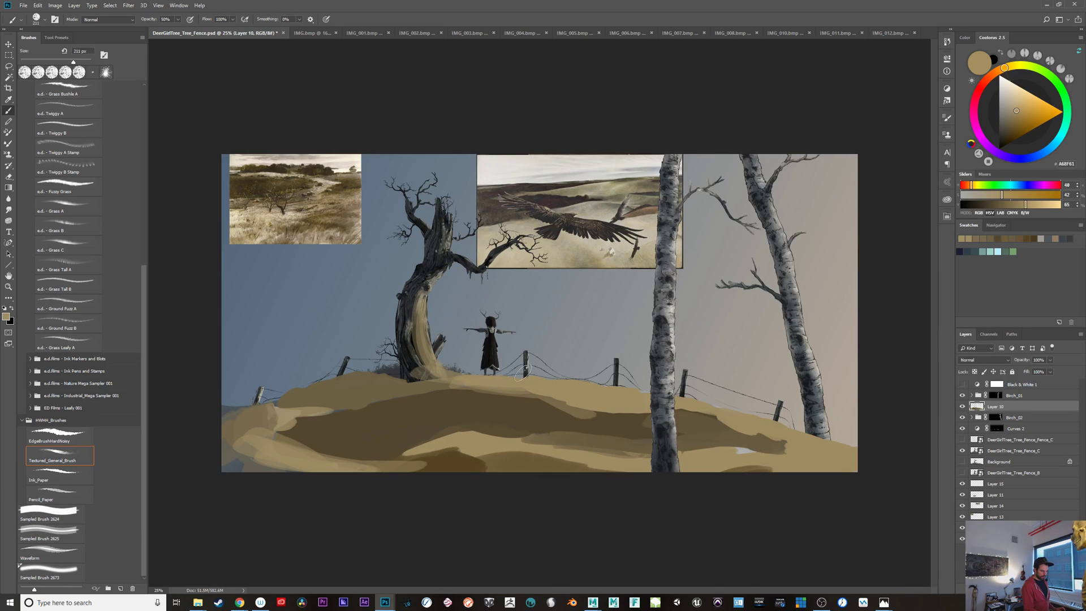
# Step: Pick a lighter cream and paint highlights along the trunk, the ridge crest and the curved branch, reducing the brush to 40 px
pyautogui.moveTo(1021, 99); pyautogui.dragTo(1023, 94)
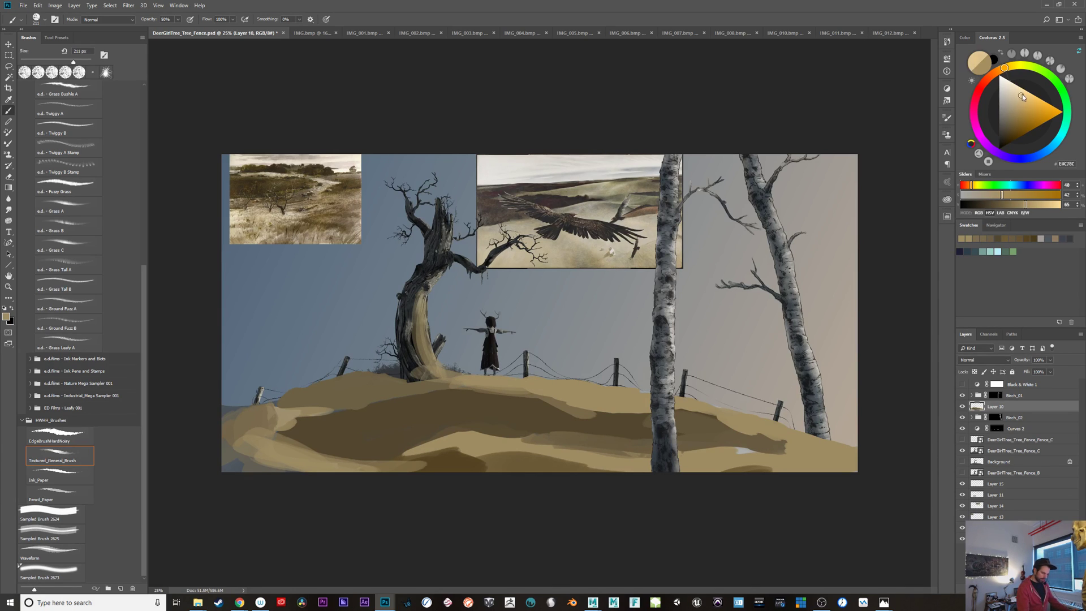
pyautogui.moveTo(446, 348)
pyautogui.mouseDown()
pyautogui.moveTo(445, 371)
pyautogui.moveTo(423, 313)
pyautogui.moveTo(477, 381)
pyautogui.moveTo(503, 380)
pyautogui.mouseUp()
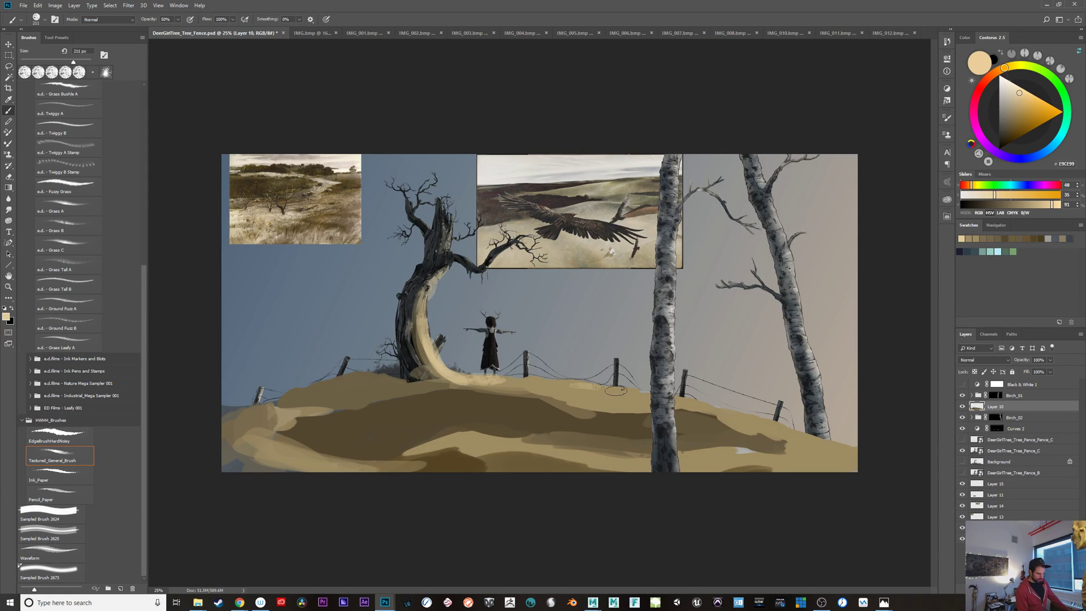
pyautogui.moveTo(527, 374)
pyautogui.mouseDown()
pyautogui.moveTo(515, 374)
pyautogui.moveTo(546, 379)
pyautogui.mouseUp()
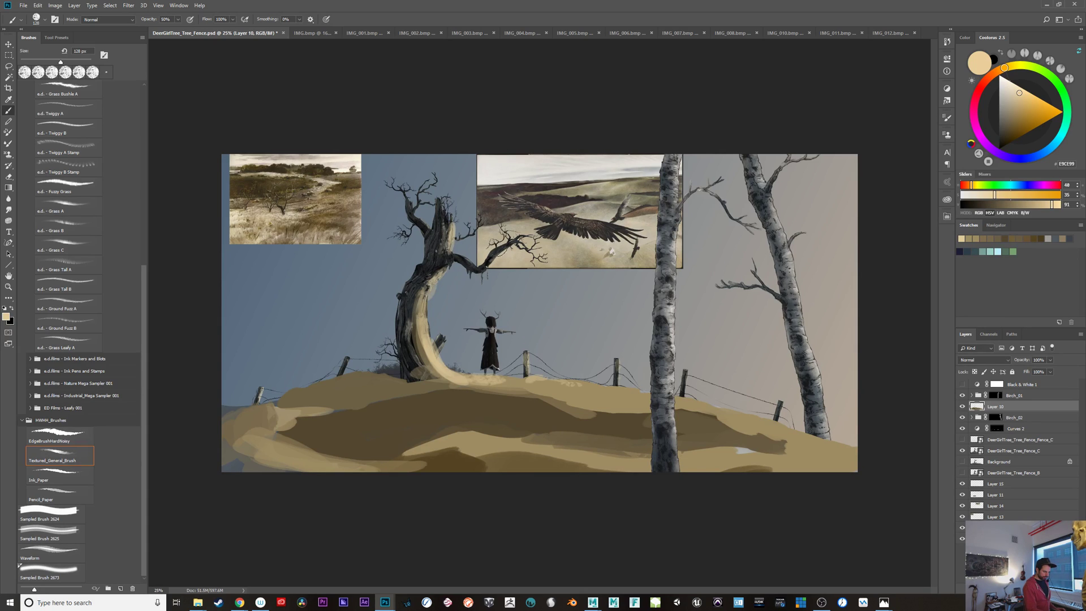
pyautogui.moveTo(502, 243); pyautogui.dragTo(492, 244)
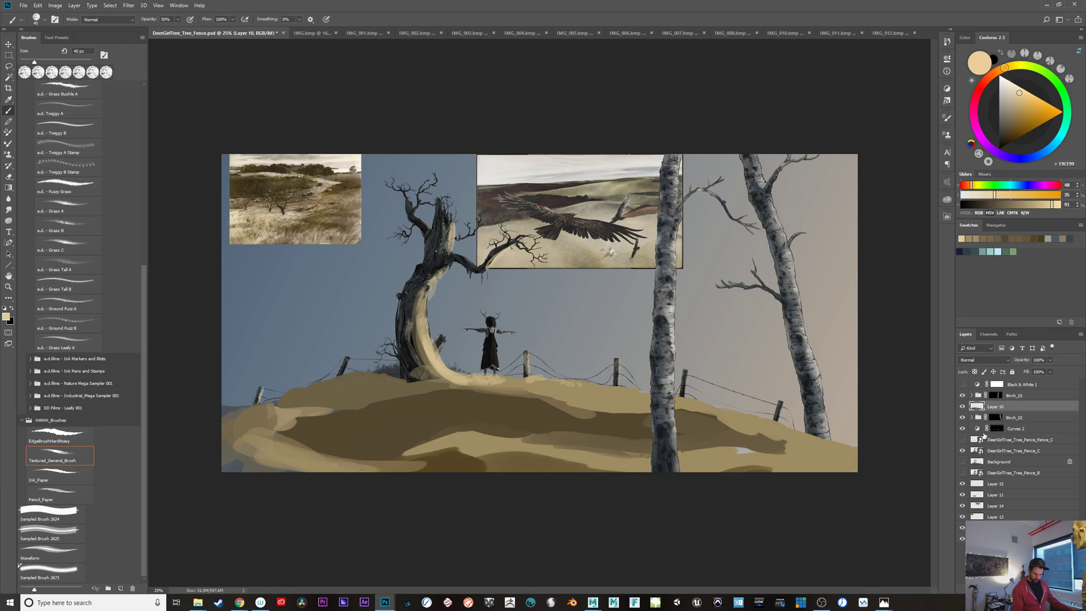
# Step: Hide Layer 14 with the bird painting and keep Layer 13 with the field painting visible
pyautogui.click(963, 516)
pyautogui.click(964, 507)
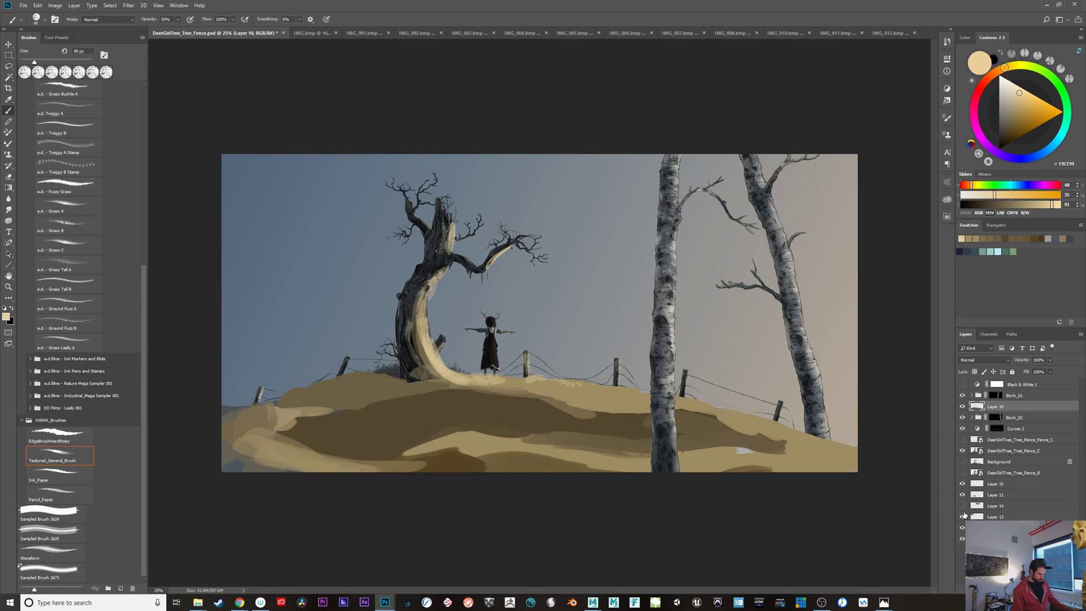
pyautogui.click(963, 516)
# Step: Paint low brush around the old tree's base with dark browns sampled from the field painting, shifting the hue to olive green
pyautogui.keyDown('alt'); pyautogui.click(353, 181); pyautogui.keyUp('alt')
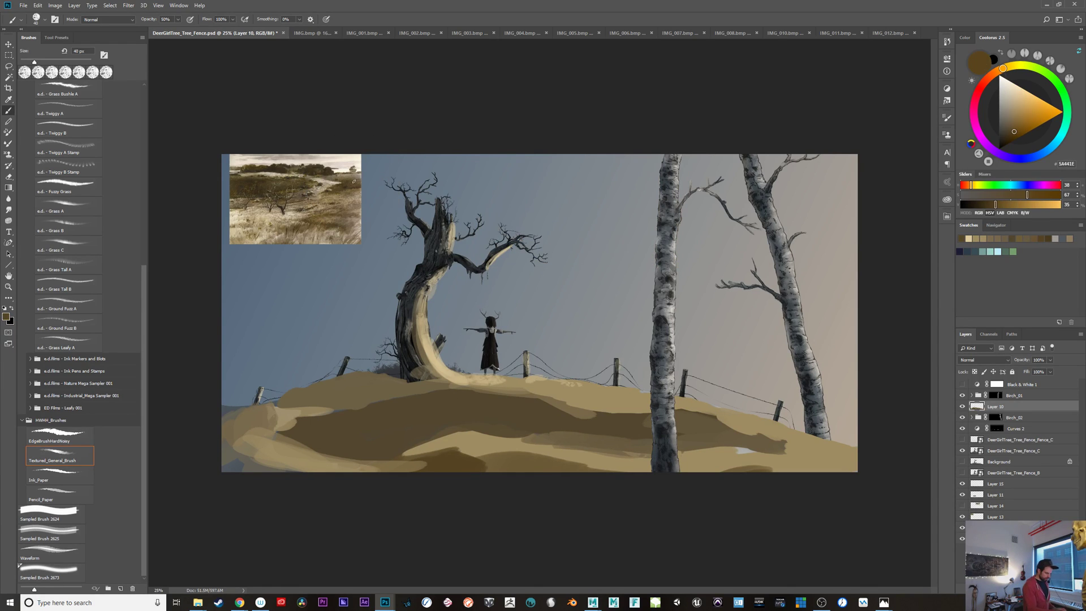
pyautogui.moveTo(404, 371); pyautogui.dragTo(388, 367)
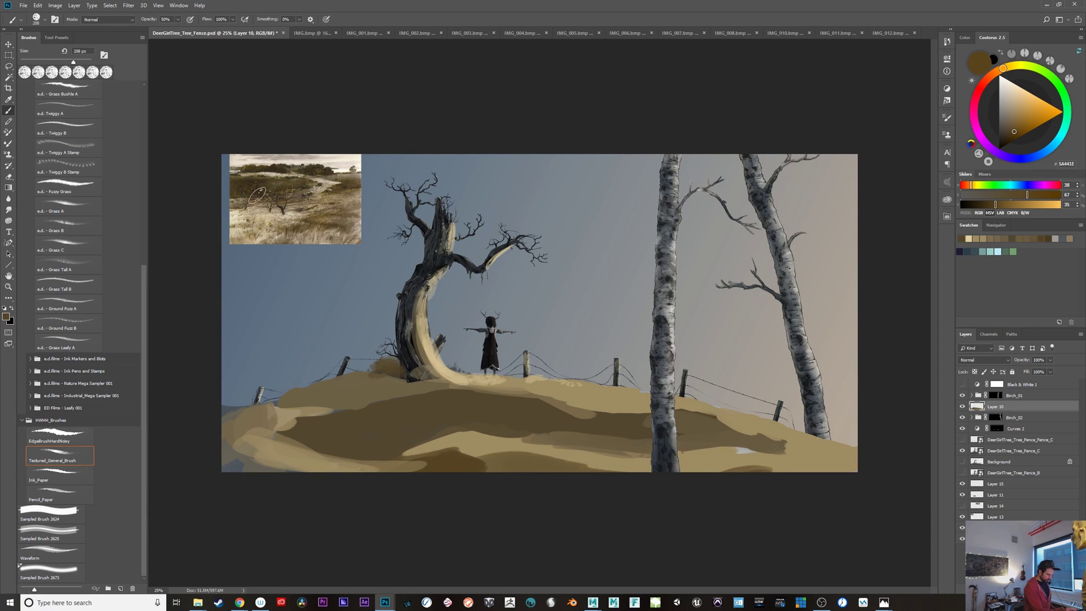
pyautogui.keyDown('alt'); pyautogui.click(272, 189); pyautogui.keyUp('alt')
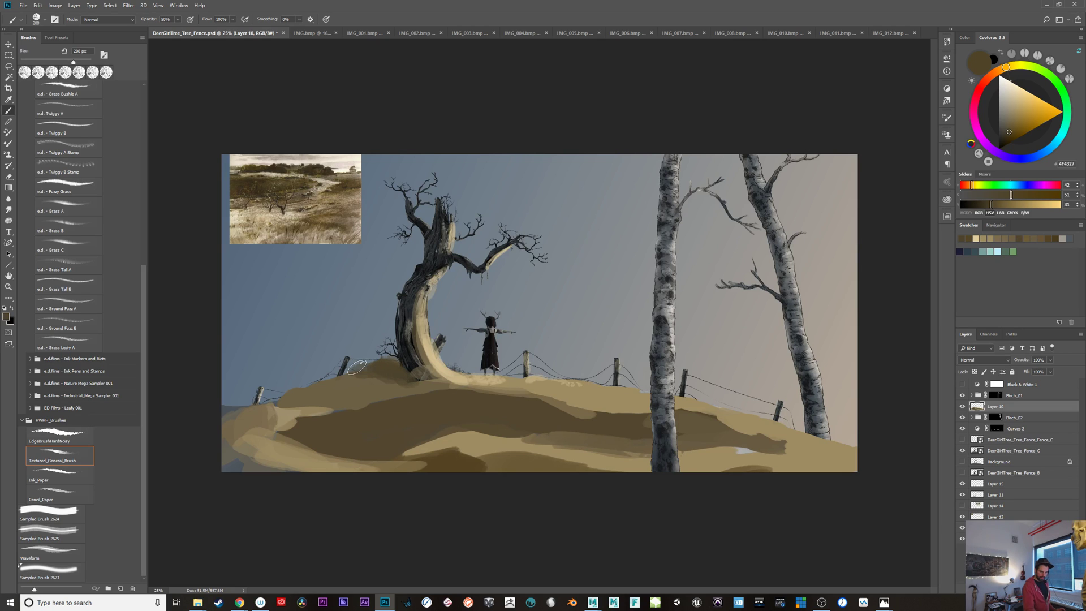
pyautogui.moveTo(1011, 66); pyautogui.dragTo(1016, 67)
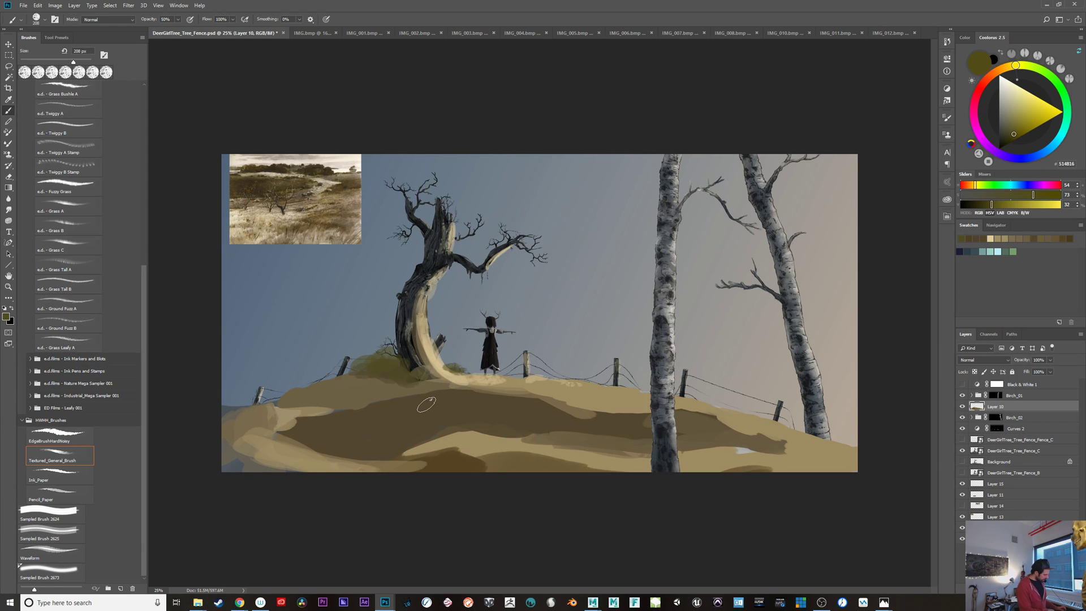
# Step: Examine the painted tree trunk, the girl and the fence up close, and compare them with the whole scene
pyautogui.hotkey('ctrl', '+')
pyautogui.hotkey('ctrl', '+')
pyautogui.hotkey('ctrl', '+')
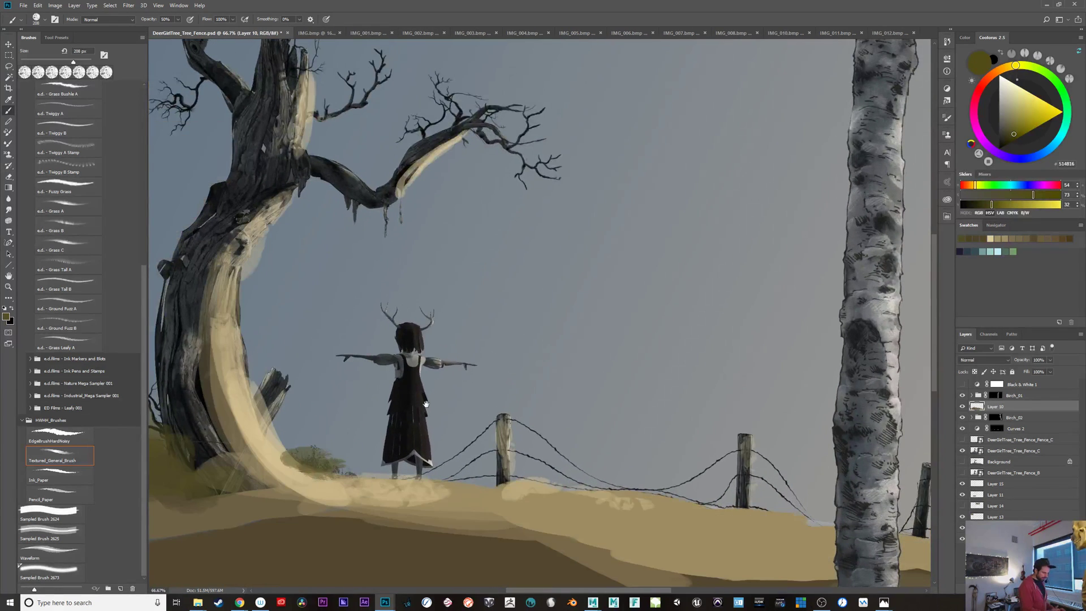
pyautogui.moveTo(426, 404); pyautogui.dragTo(792, 422)
pyautogui.hotkey('ctrl', '+')
pyautogui.hotkey('ctrl', '+')
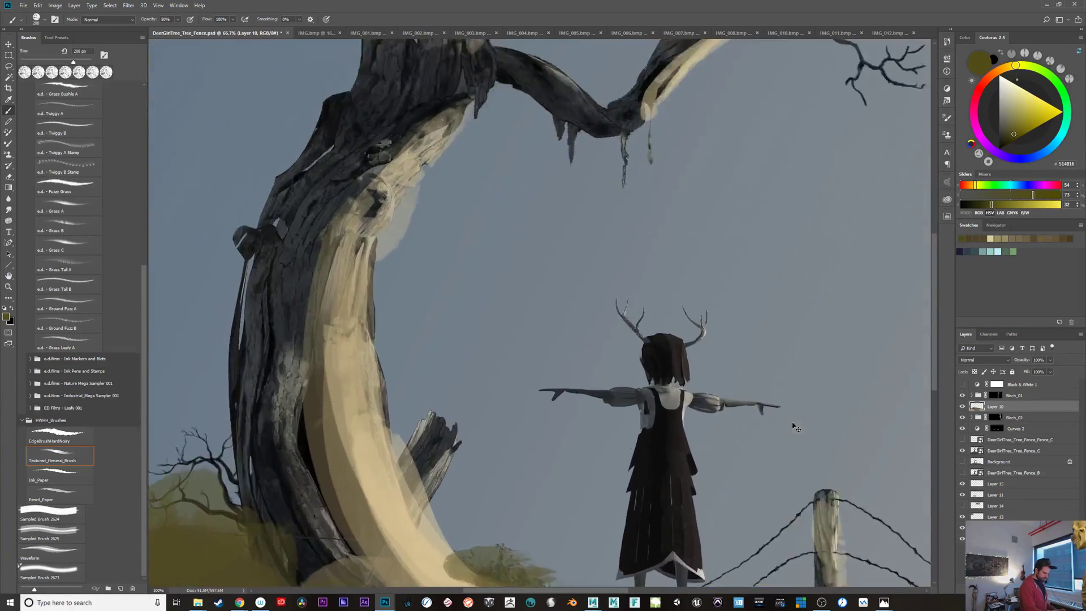
pyautogui.hotkey('ctrl', '-')
pyautogui.hotkey('ctrl', '-')
pyautogui.hotkey('ctrl', '-')
pyautogui.hotkey('ctrl', '-')
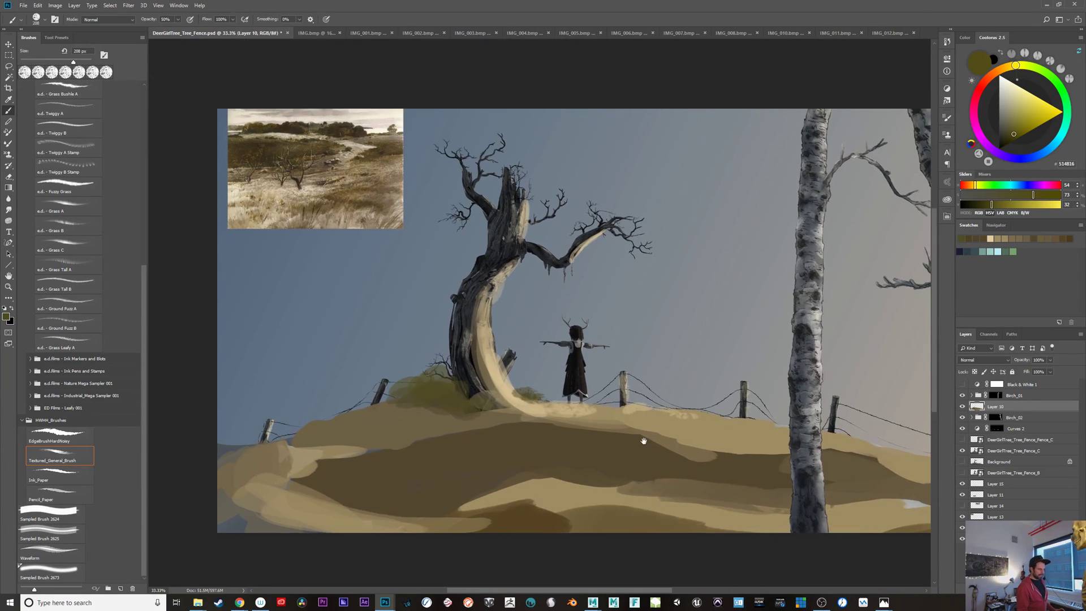
pyautogui.moveTo(643, 439); pyautogui.dragTo(625, 432)
# Step: Sample in-between browns around the old tree's foot and the slope to soften the edge between the ochre ridge and the brown slope
pyautogui.keyDown('alt'); pyautogui.click(463, 404); pyautogui.keyUp('alt')
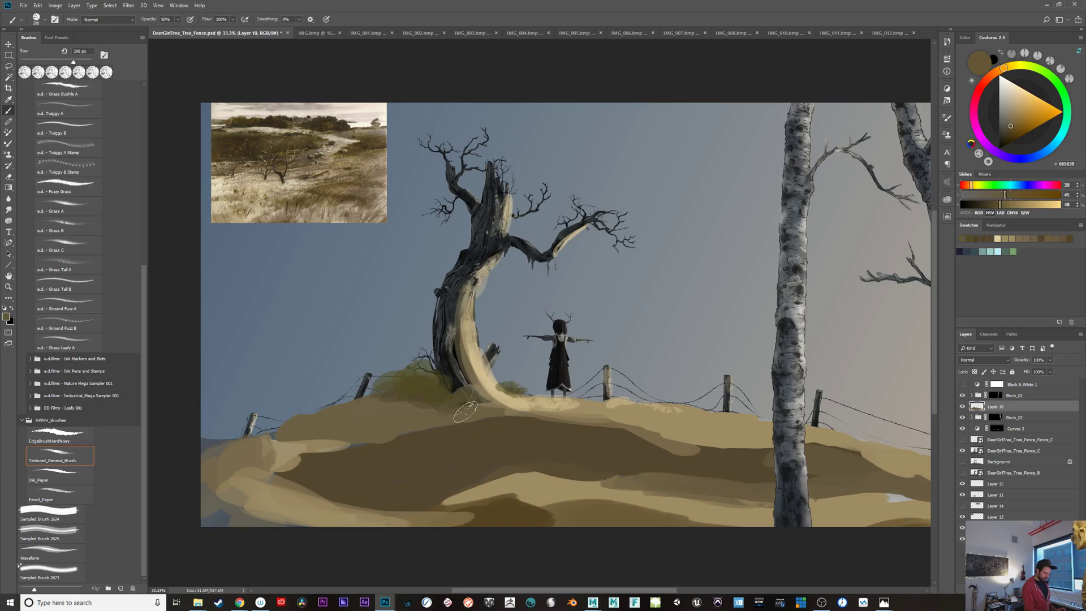
pyautogui.keyDown('alt'); pyautogui.click(459, 413); pyautogui.keyUp('alt')
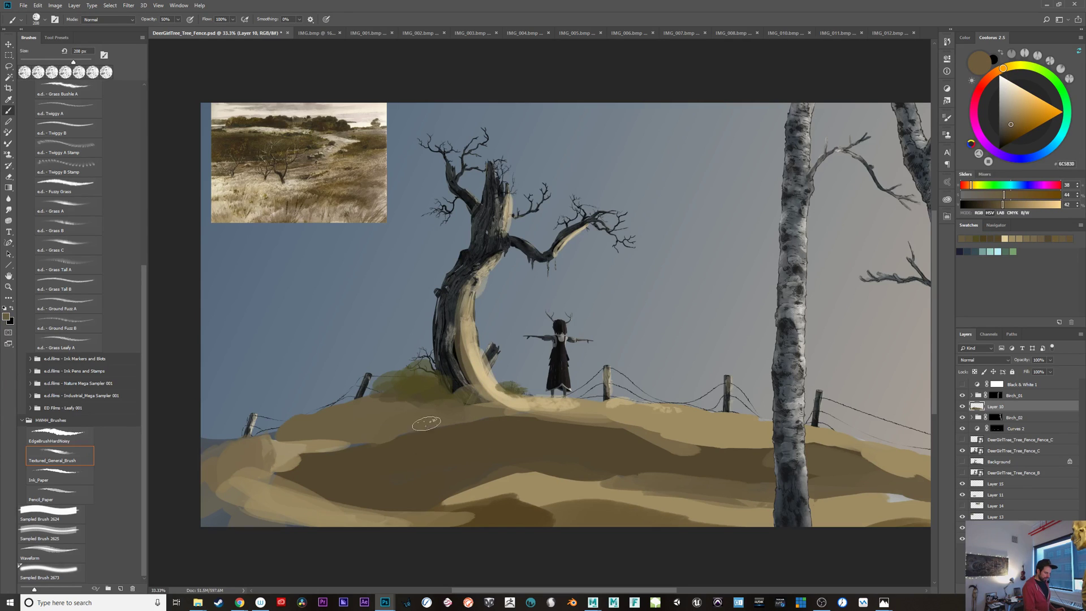
pyautogui.keyDown('alt'); pyautogui.click(424, 443); pyautogui.keyUp('alt')
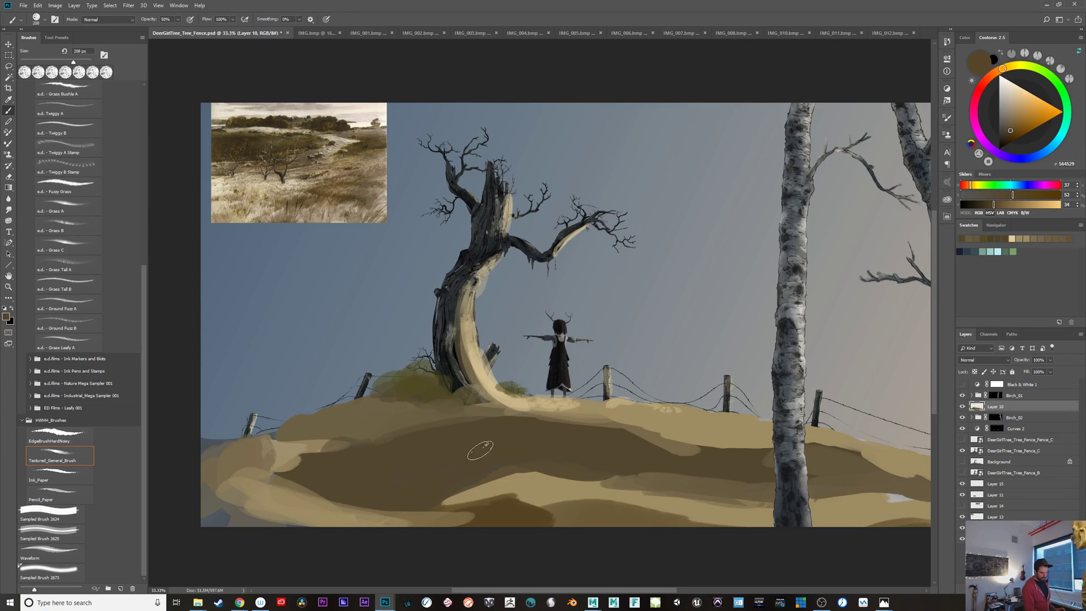
# Step: Cover the leftover snow patch between the birches with sampled ground tones and blend the end of the brown slope there
pyautogui.moveTo(682, 481); pyautogui.dragTo(639, 429)
pyautogui.moveTo(736, 462); pyautogui.dragTo(661, 470)
pyautogui.keyDown('alt'); pyautogui.click(798, 476); pyautogui.keyUp('alt')
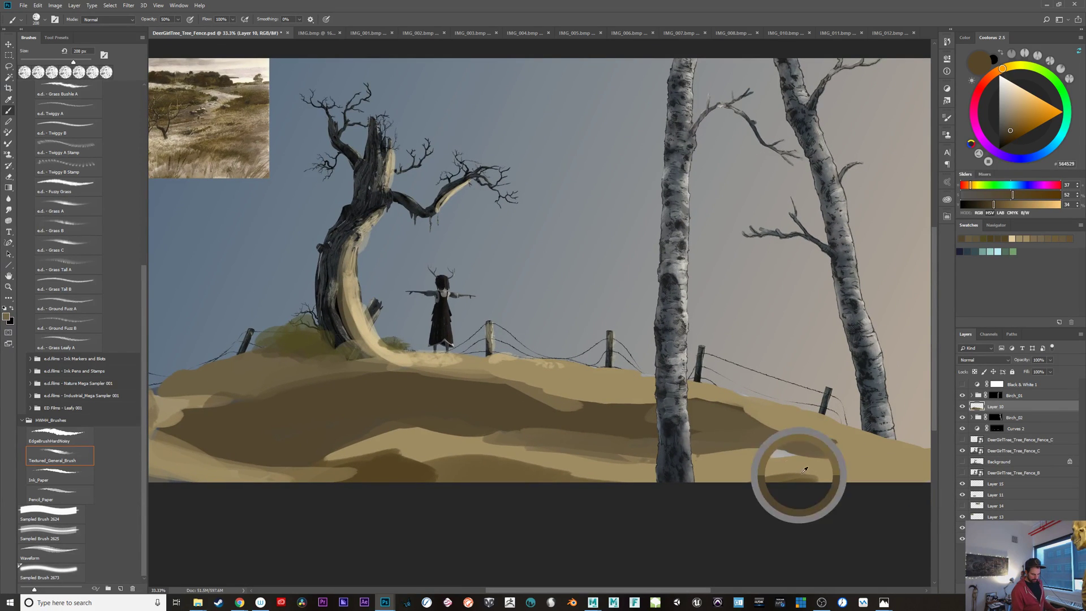
pyautogui.moveTo(801, 463)
pyautogui.mouseDown()
pyautogui.moveTo(761, 449)
pyautogui.moveTo(747, 415)
pyautogui.moveTo(665, 438)
pyautogui.moveTo(526, 445)
pyautogui.mouseUp()
pyautogui.keyDown('alt'); pyautogui.click(732, 416); pyautogui.keyUp('alt')
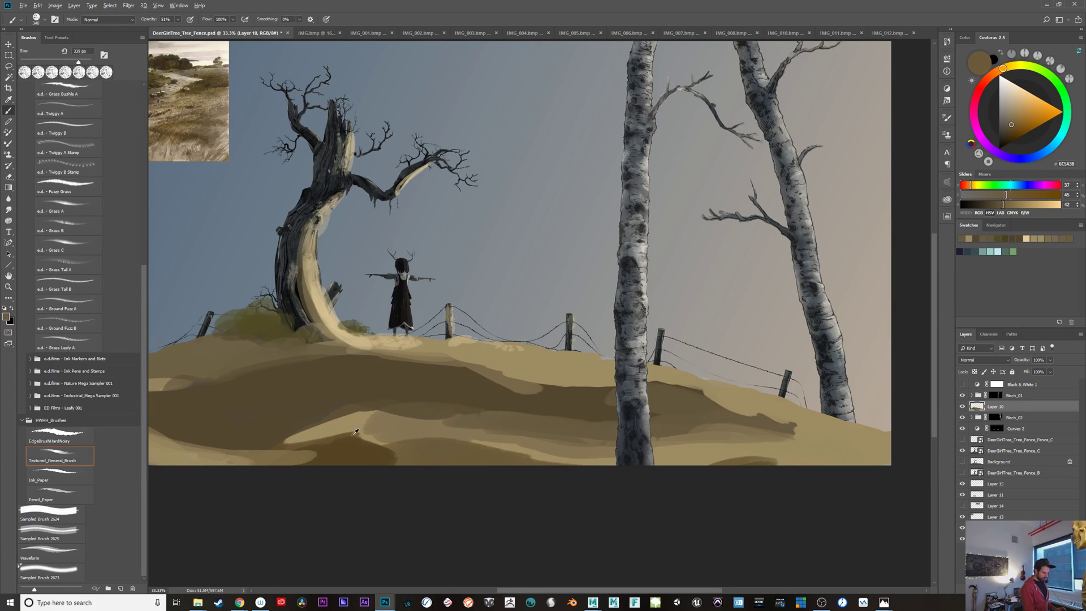
# Step: Sample ochre from the foreground mound and switch to the Grass Patch 360 A brush
pyautogui.keyDown('alt'); pyautogui.click(383, 425); pyautogui.keyUp('alt')
pyautogui.click(383, 424)
pyautogui.keyDown('alt'); pyautogui.rightClick(383, 425); pyautogui.keyUp('alt')
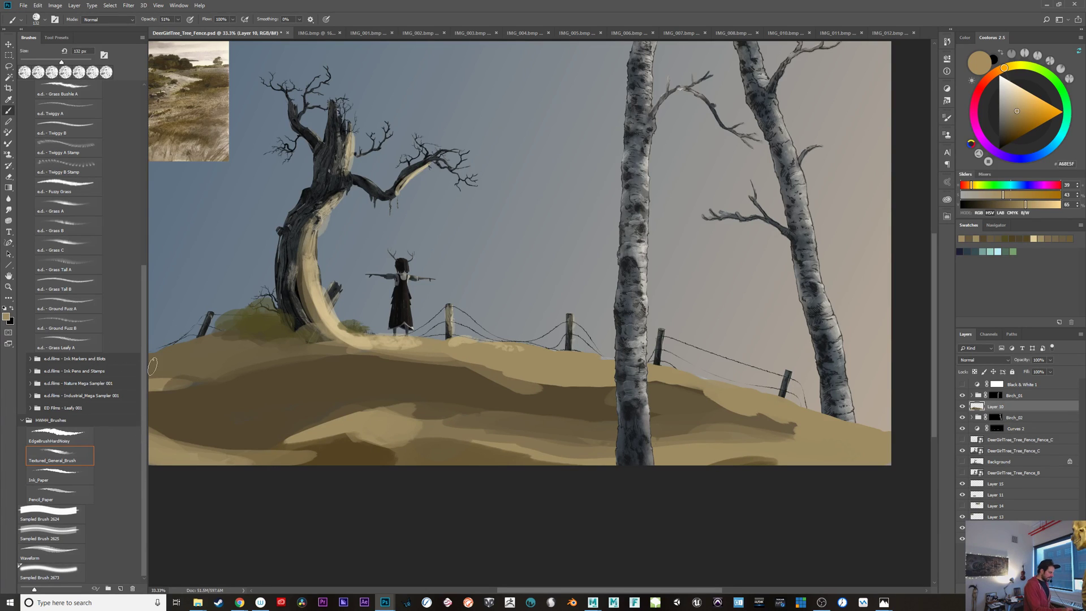
pyautogui.scroll(5, 144, 361)
pyautogui.click(80, 194)
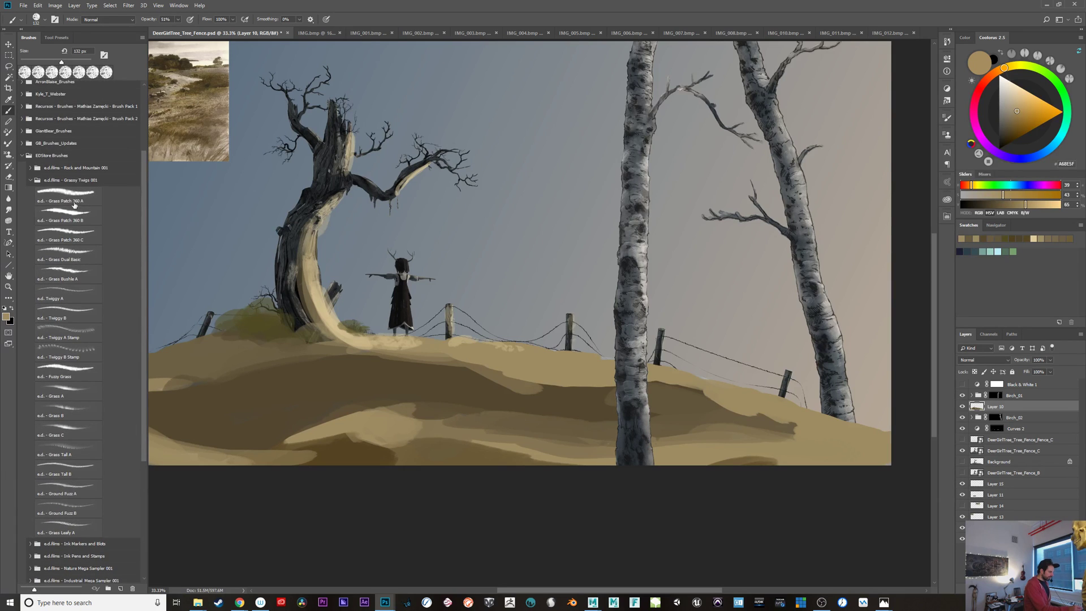
pyautogui.keyDown('alt'); pyautogui.rightClick(380, 419); pyautogui.keyUp('alt')
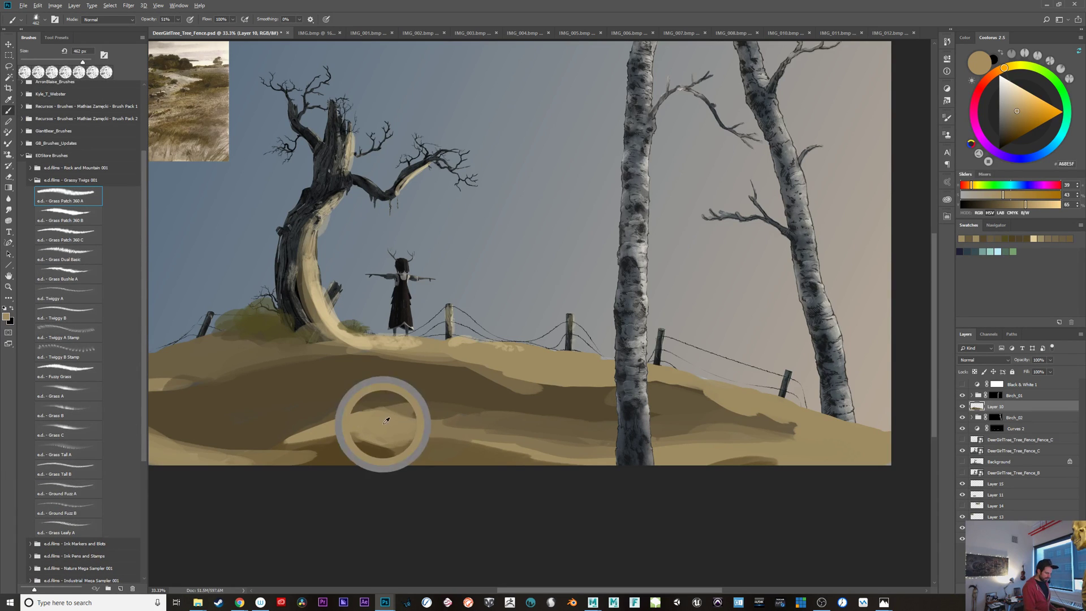
# Step: Try stamping ochre grass tufts on the crest of the foreground mound, resizing the brush to 390 px, and undo them
pyautogui.moveTo(373, 418)
pyautogui.mouseDown()
pyautogui.moveTo(388, 417)
pyautogui.moveTo(387, 404)
pyautogui.mouseUp()
pyautogui.hotkey('ctrl', 'z')
pyautogui.keyDown('alt'); pyautogui.rightClick(376, 407); pyautogui.keyUp('alt')
pyautogui.click(381, 403)
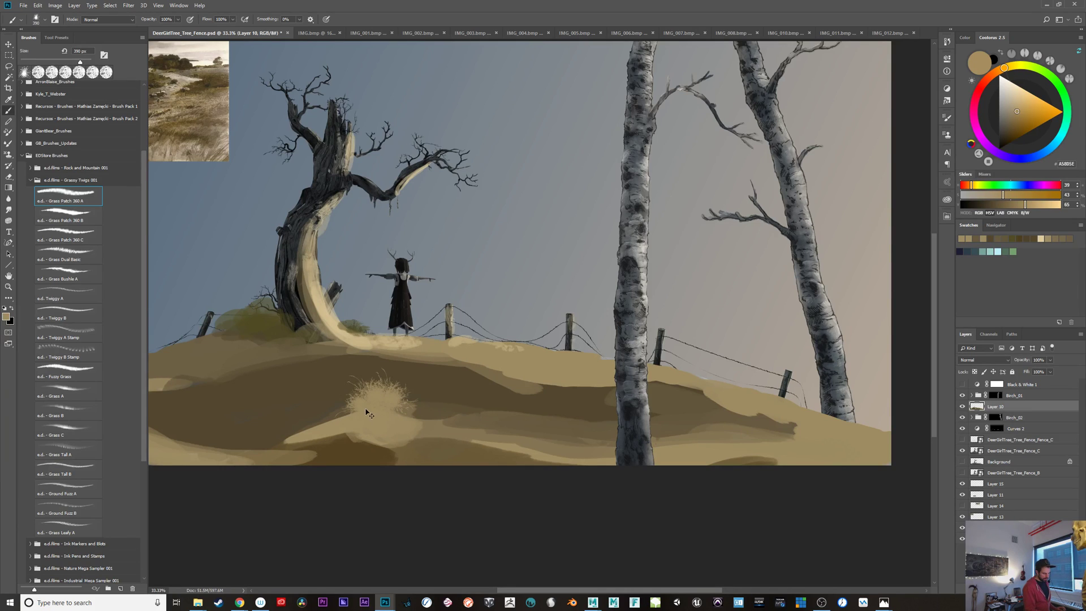
pyautogui.hotkey('ctrl', 'z')
pyautogui.hotkey('ctrl', 'z')
# Step: Lasso the foreground mound and paint ochre Grass Patch 360 A tufts along its crest inside the selection, then deselect
pyautogui.press('l')
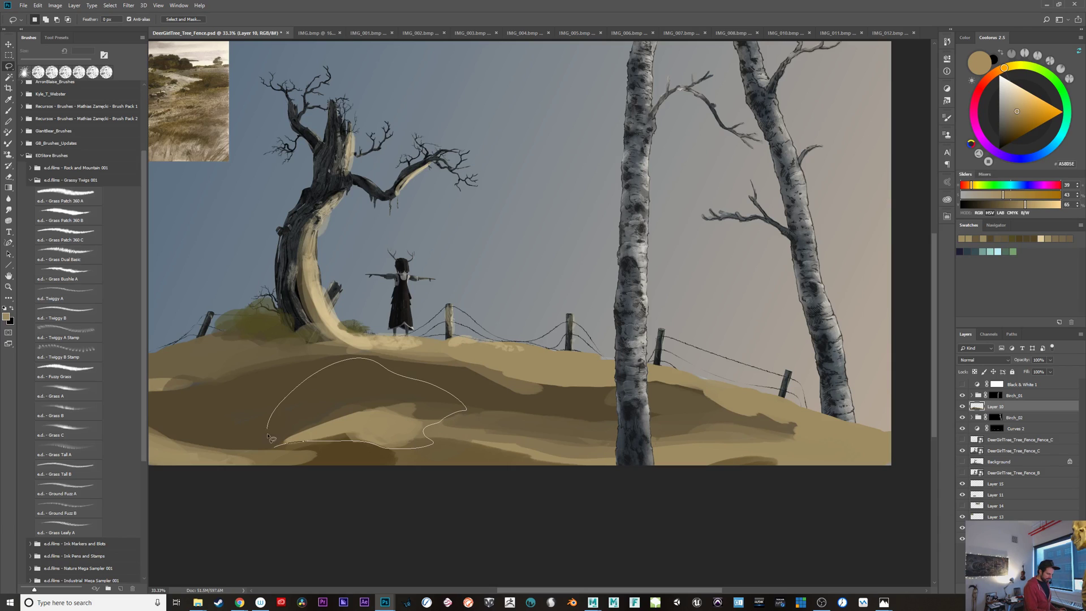
pyautogui.moveTo(270, 438); pyautogui.dragTo(287, 458)
pyautogui.press('b')
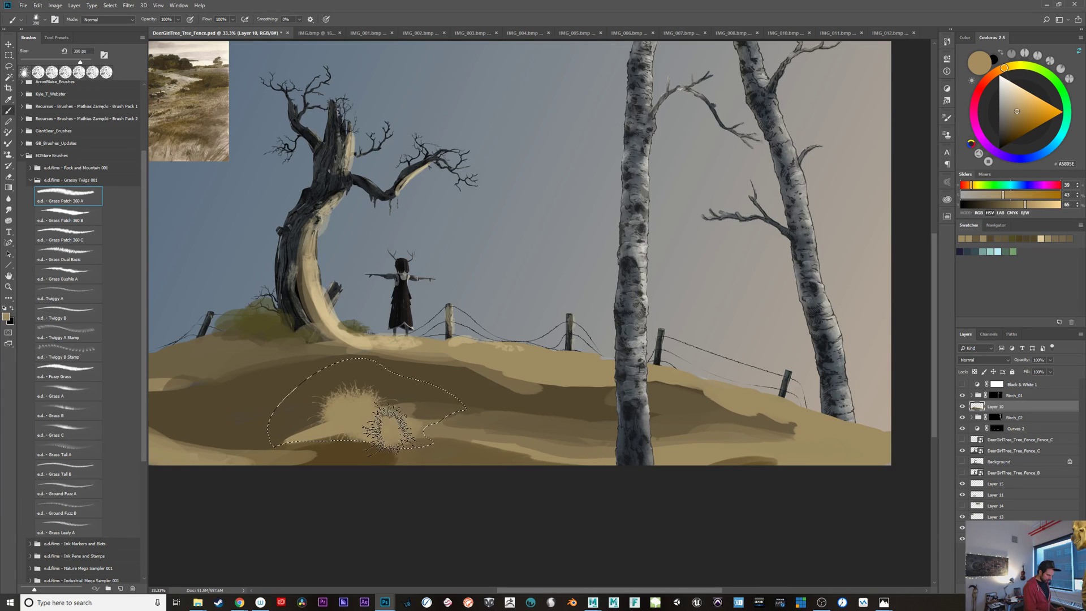
pyautogui.click(393, 407)
pyautogui.moveTo(393, 408)
pyautogui.mouseDown()
pyautogui.moveTo(308, 427)
pyautogui.moveTo(388, 448)
pyautogui.moveTo(424, 436)
pyautogui.moveTo(351, 430)
pyautogui.mouseUp()
pyautogui.hotkey('ctrl', 'alt', 'z')
pyautogui.hotkey('ctrl', 'alt', 'z')
pyautogui.hotkey('ctrl', 'alt', 'z')
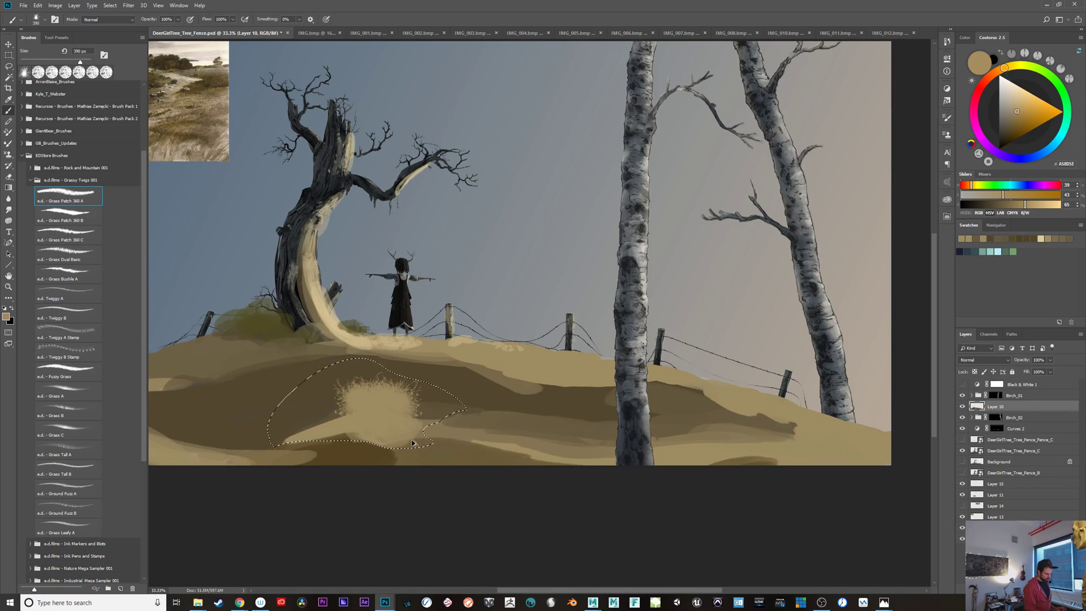
pyautogui.moveTo(360, 403)
pyautogui.mouseDown()
pyautogui.moveTo(405, 492)
pyautogui.moveTo(385, 433)
pyautogui.moveTo(279, 468)
pyautogui.mouseUp()
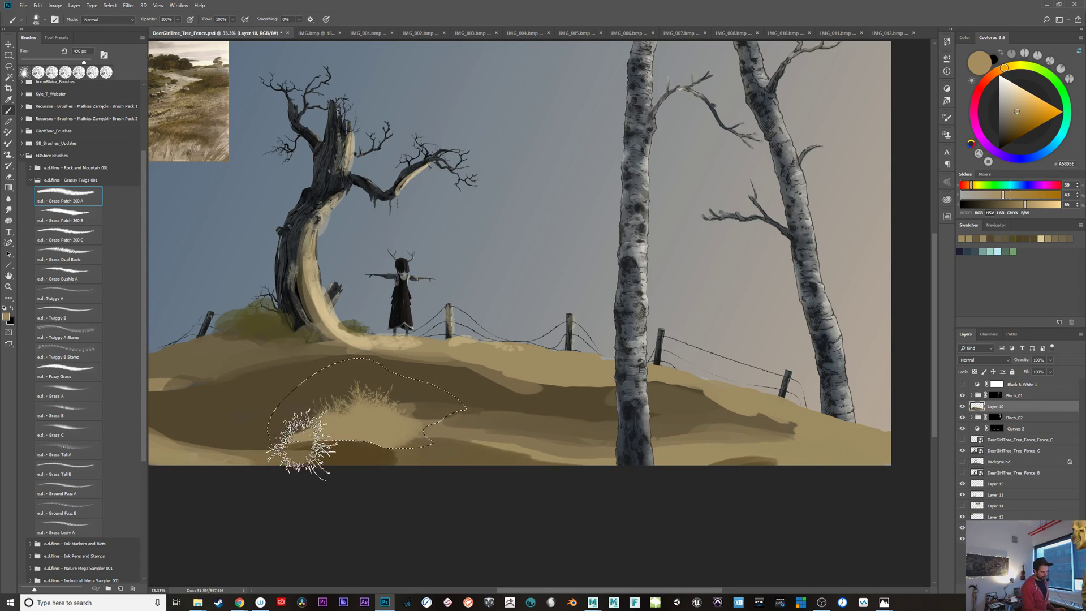
pyautogui.hotkey('ctrl', 'd')
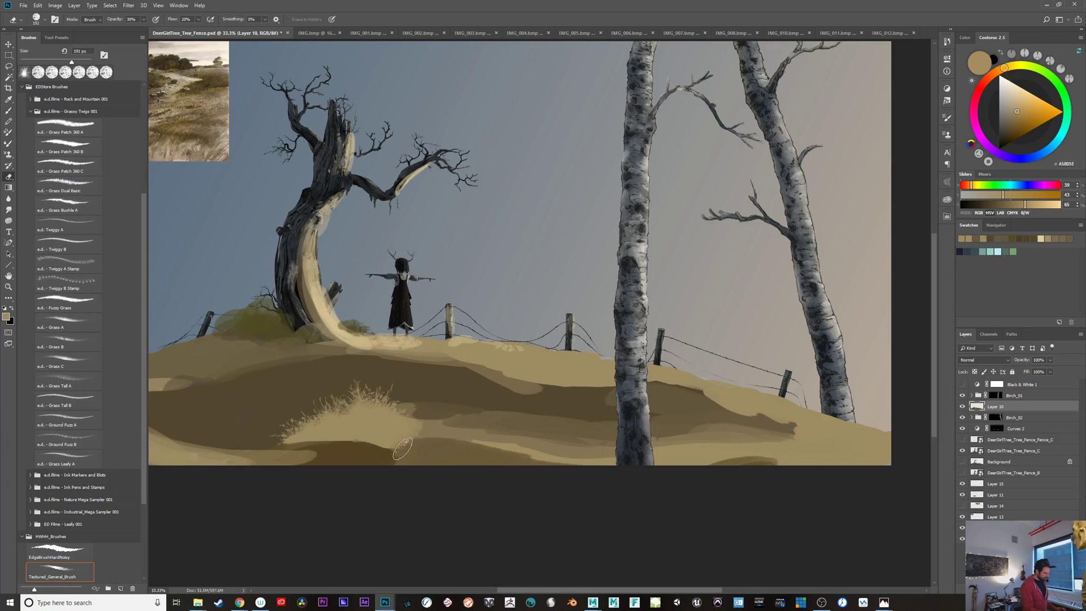
# Step: Sample dark brown from below the foreground mound and try painting dark grass across its foot with the grass brush
pyautogui.keyDown('alt'); pyautogui.click(379, 450); pyautogui.keyUp('alt')
pyautogui.moveTo(346, 446); pyautogui.dragTo(444, 474)
pyautogui.hotkey('ctrl', 'z')
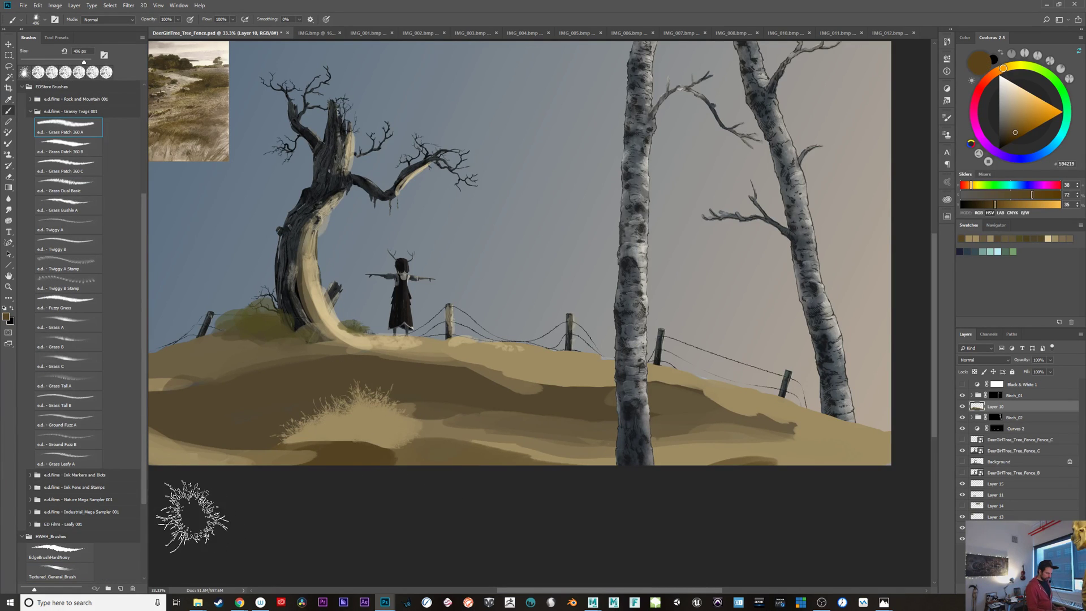
pyautogui.moveTo(344, 450)
pyautogui.mouseDown()
pyautogui.moveTo(435, 487)
pyautogui.moveTo(450, 461)
pyautogui.mouseUp()
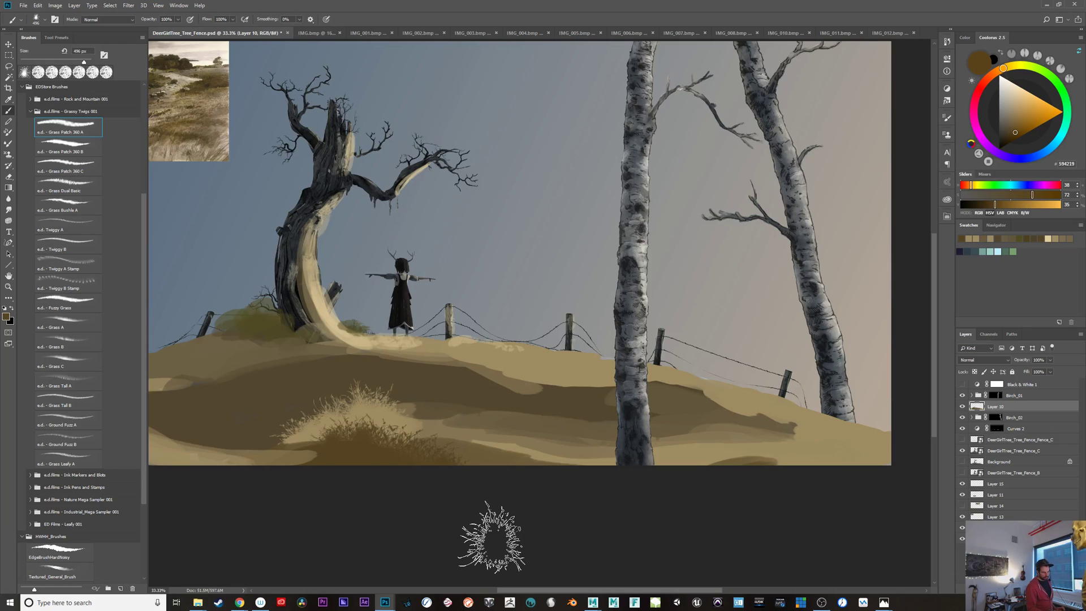
pyautogui.hotkey('ctrl', 'z')
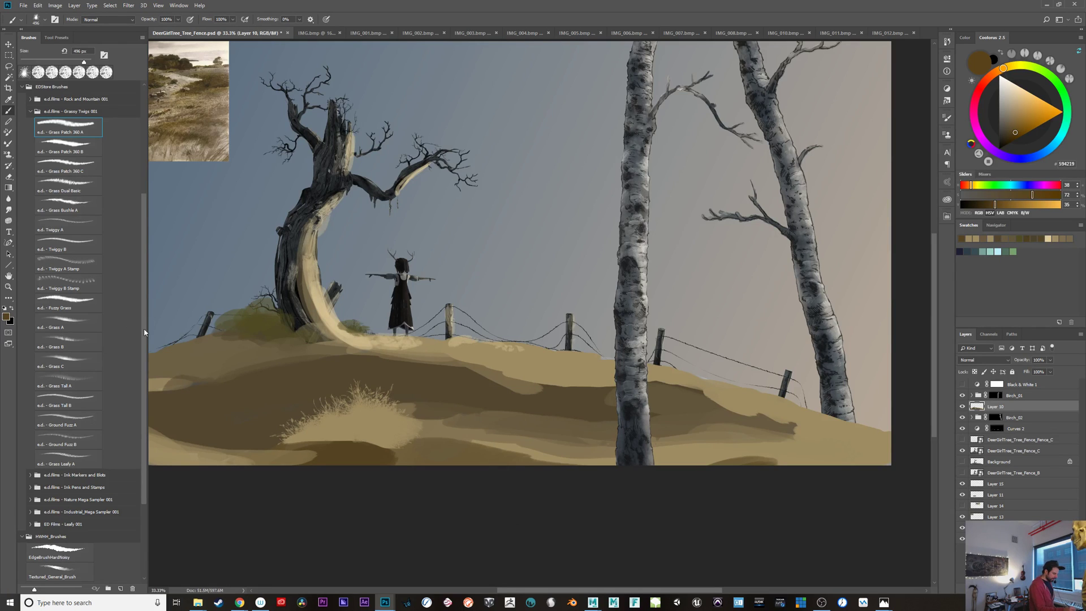
# Step: Switch to the Textured_General_Brush and set it to 100% opacity and 20% flow
pyautogui.scroll(-1, 143, 482)
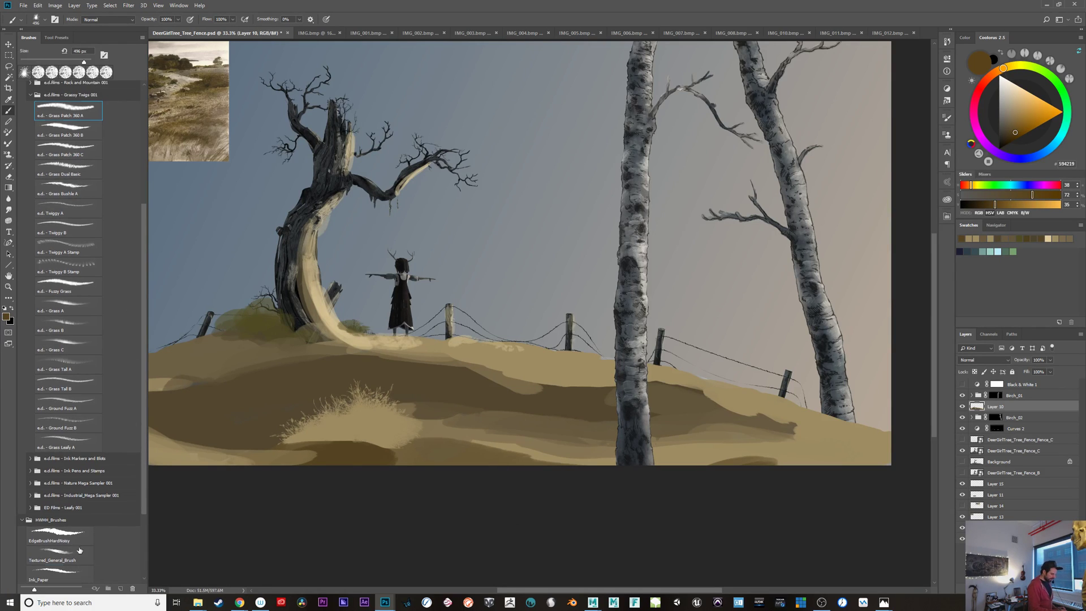
pyautogui.click(59, 554)
pyautogui.moveTo(340, 443)
pyautogui.mouseDown()
pyautogui.moveTo(385, 447)
pyautogui.moveTo(337, 444)
pyautogui.moveTo(464, 484)
pyautogui.moveTo(461, 475)
pyautogui.mouseUp()
pyautogui.hotkey('ctrl', 'z')
pyautogui.press('5')
pyautogui.hotkey('shift', '2')
pyautogui.press('0')
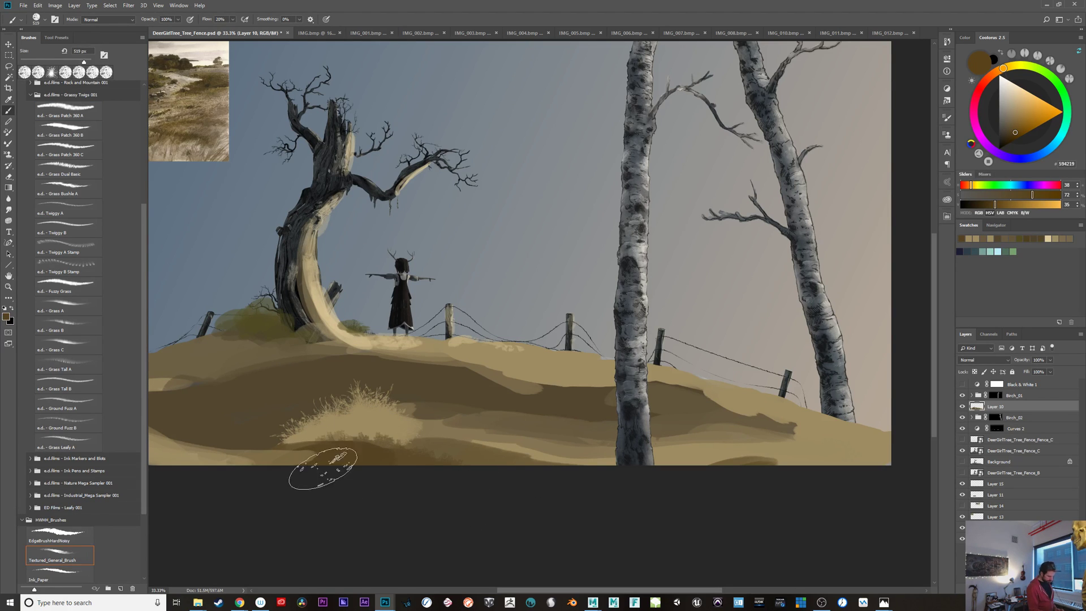
# Step: Try dark brown strokes along the foot of the foreground mound at several brush sizes, undoing them
pyautogui.moveTo(323, 469)
pyautogui.mouseDown()
pyautogui.moveTo(462, 492)
pyautogui.moveTo(312, 447)
pyautogui.moveTo(478, 485)
pyautogui.moveTo(328, 444)
pyautogui.moveTo(509, 467)
pyautogui.mouseUp()
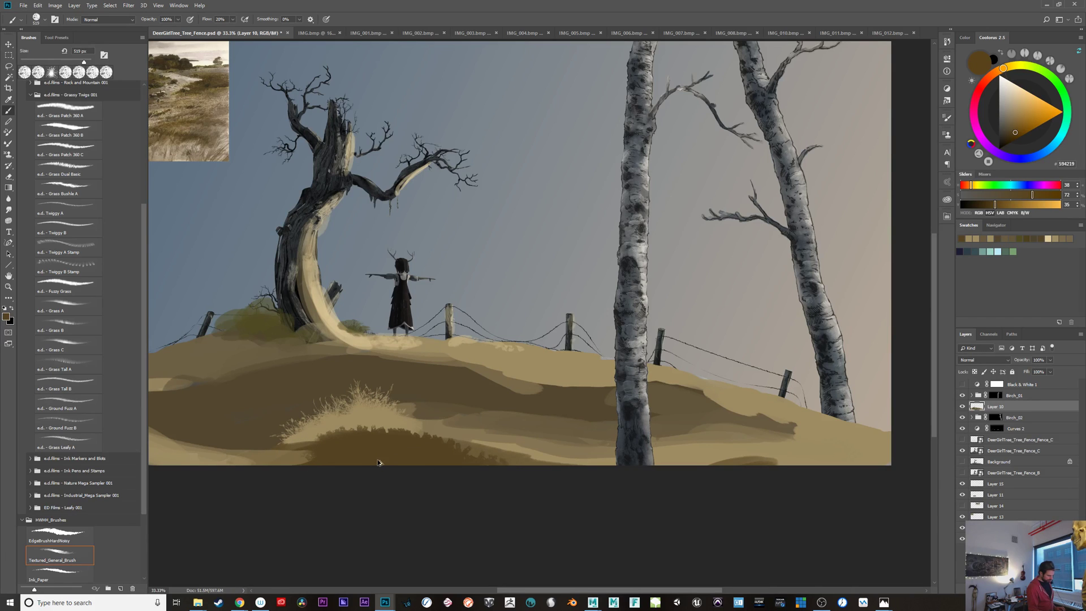
pyautogui.hotkey('ctrl', 'z')
pyautogui.moveTo(394, 430)
pyautogui.mouseDown()
pyautogui.moveTo(363, 423)
pyautogui.moveTo(462, 426)
pyautogui.mouseUp()
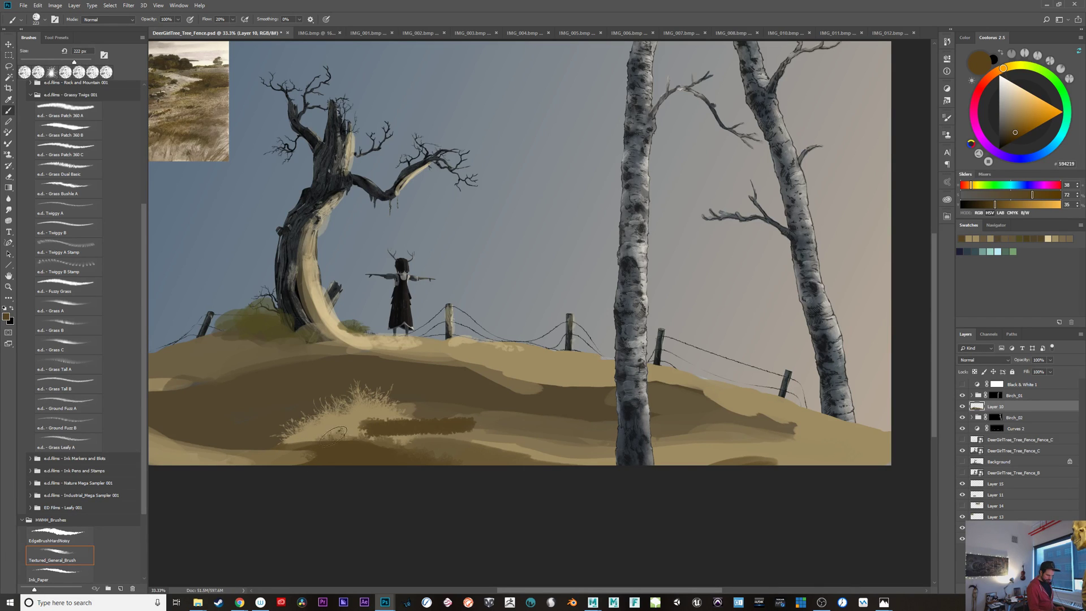
pyautogui.moveTo(333, 436); pyautogui.dragTo(469, 440)
pyautogui.hotkey('ctrl', 'z')
pyautogui.moveTo(354, 429); pyautogui.dragTo(504, 437)
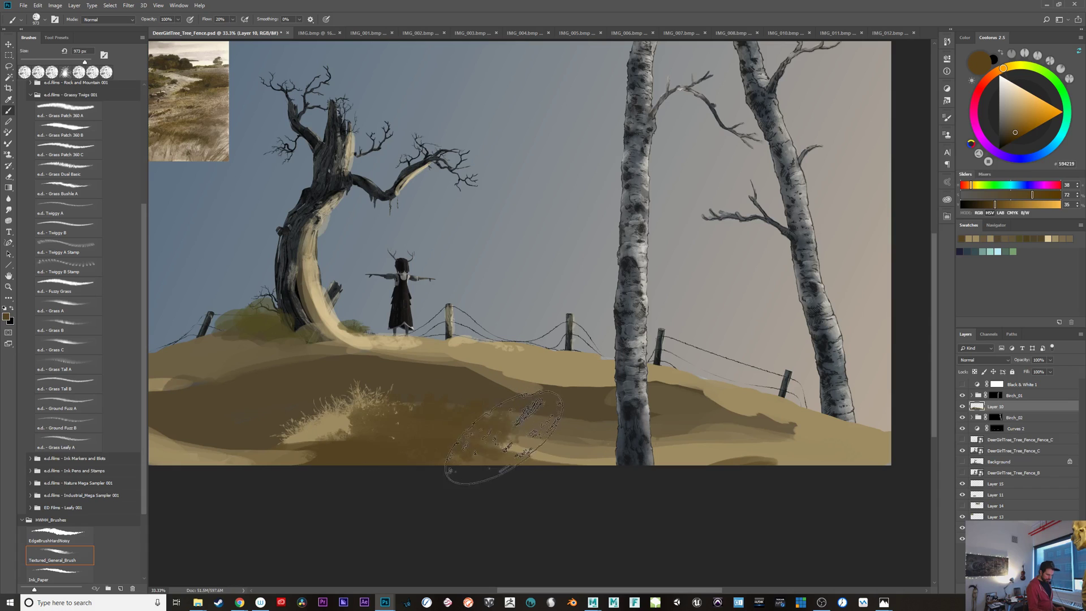
pyautogui.hotkey('ctrl', 'z')
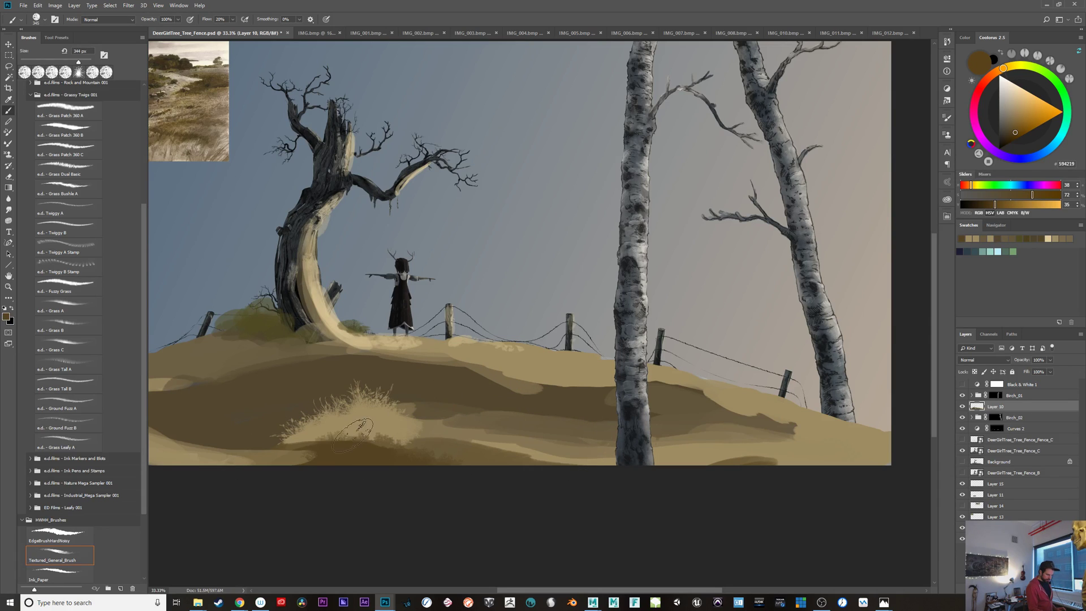
# Step: Lower the brush flow to 10%, reload the Textured_General_Brush and test dark brown shading on the mound's foot
pyautogui.hotkey('shift', '1')
pyautogui.moveTo(308, 436); pyautogui.dragTo(465, 450)
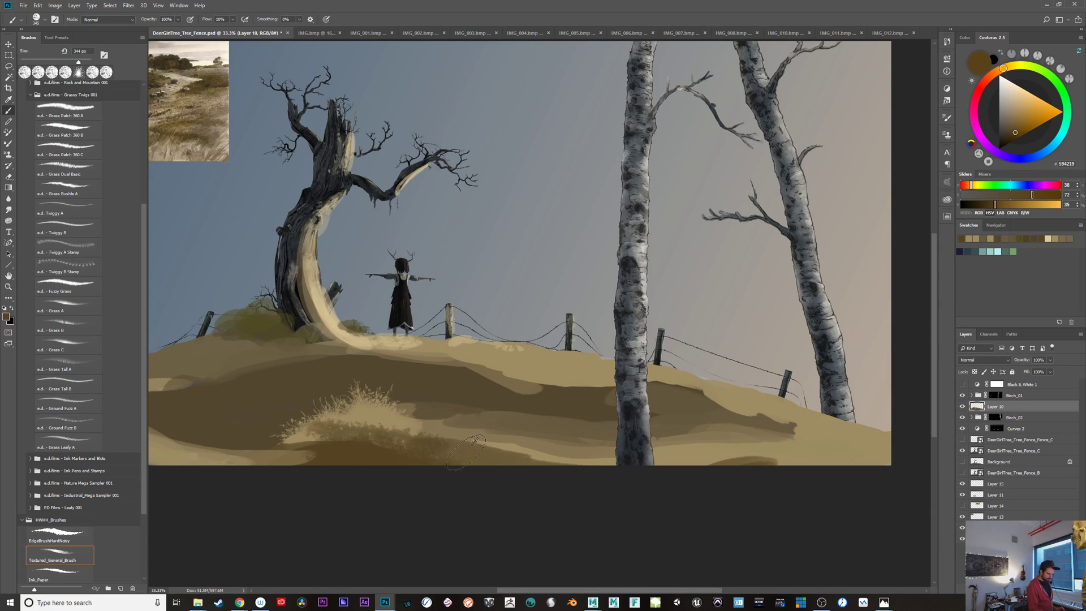
pyautogui.hotkey('ctrl', 'z')
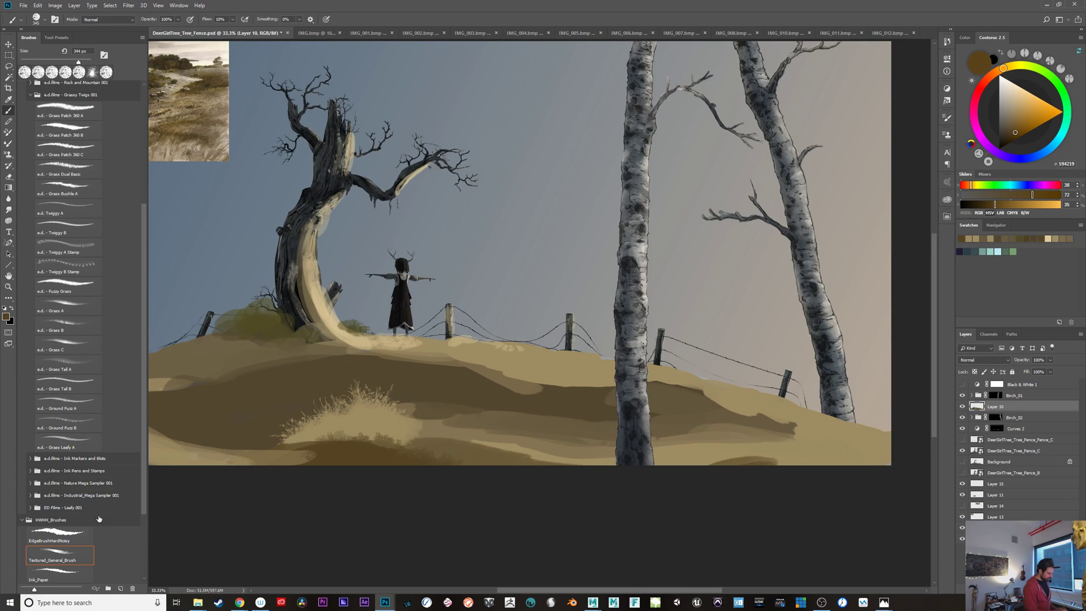
pyautogui.click(78, 534)
pyautogui.click(77, 550)
pyautogui.moveTo(360, 435); pyautogui.dragTo(529, 471)
pyautogui.hotkey('ctrl', 'z')
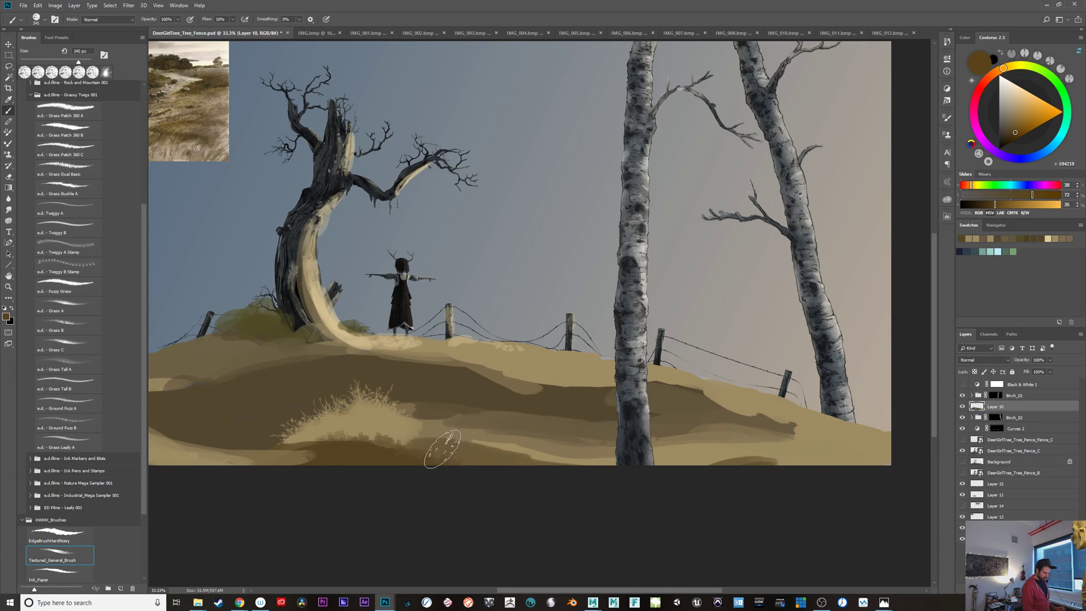
# Step: Shade the foot of the foreground mound in dark brown and blend sampled ochre along its slope toward the birch
pyautogui.moveTo(459, 441); pyautogui.dragTo(484, 440)
pyautogui.moveTo(349, 449)
pyautogui.mouseDown()
pyautogui.moveTo(499, 468)
pyautogui.moveTo(370, 456)
pyautogui.moveTo(356, 438)
pyautogui.moveTo(475, 469)
pyautogui.moveTo(439, 445)
pyautogui.moveTo(455, 452)
pyautogui.moveTo(304, 456)
pyautogui.moveTo(493, 463)
pyautogui.moveTo(375, 423)
pyautogui.moveTo(481, 432)
pyautogui.moveTo(408, 430)
pyautogui.moveTo(532, 459)
pyautogui.moveTo(486, 434)
pyautogui.moveTo(535, 447)
pyautogui.moveTo(486, 428)
pyautogui.moveTo(298, 433)
pyautogui.moveTo(547, 462)
pyautogui.mouseUp()
pyautogui.hotkey('ctrl', 'z')
pyautogui.keyDown('alt'); pyautogui.click(384, 417); pyautogui.keyUp('alt')
pyautogui.keyDown('alt'); pyautogui.rightClick(446, 434); pyautogui.keyUp('alt')
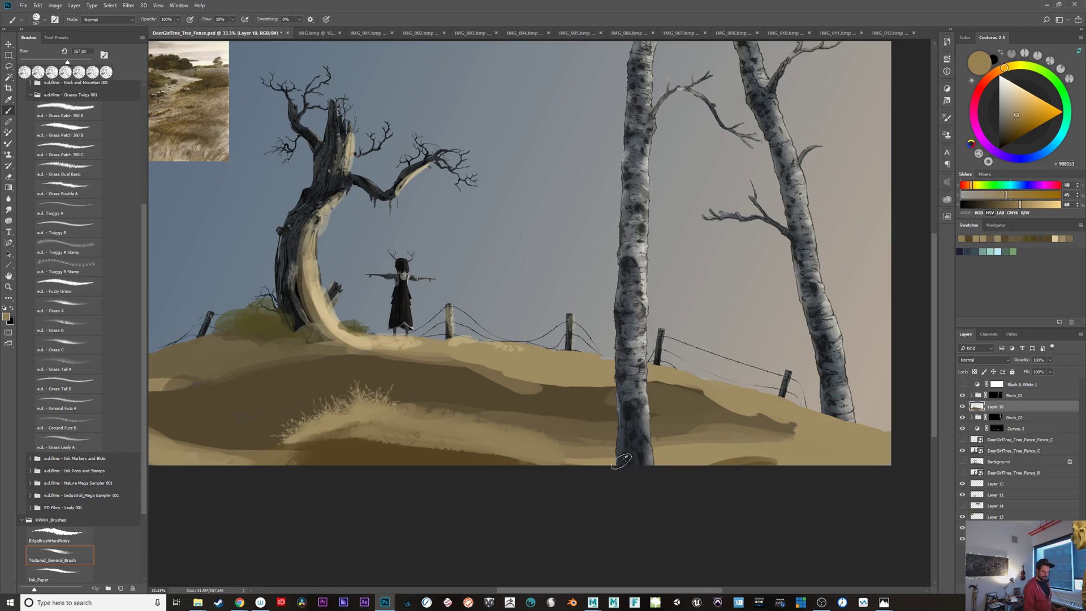
pyautogui.moveTo(686, 417); pyautogui.dragTo(831, 418)
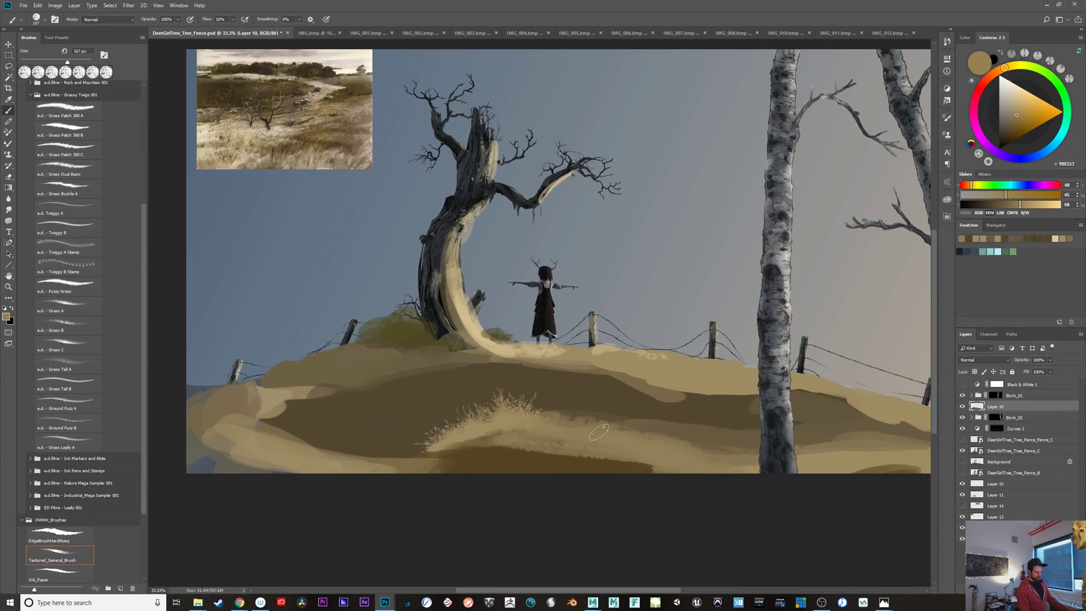
pyautogui.moveTo(603, 431); pyautogui.dragTo(681, 437)
# Step: Extend sampled dark brown up to the ridge between tree and figure, and compare the painting with Layer 10 hidden and shown
pyautogui.keyDown('alt'); pyautogui.click(512, 380); pyautogui.keyUp('alt')
pyautogui.moveTo(487, 364); pyautogui.dragTo(536, 362)
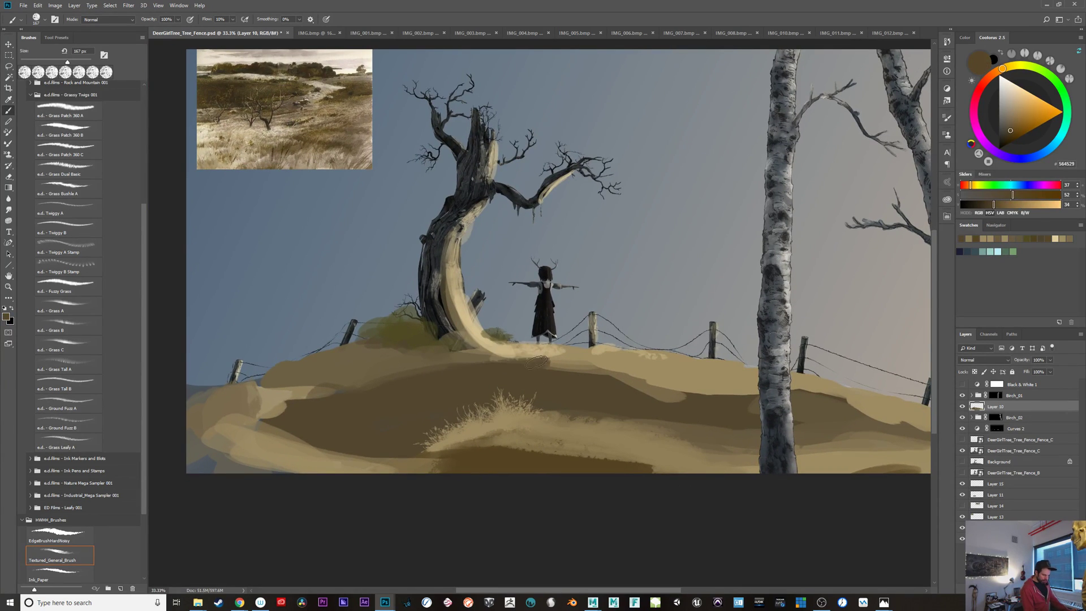
pyautogui.click(963, 407)
pyautogui.click(964, 407)
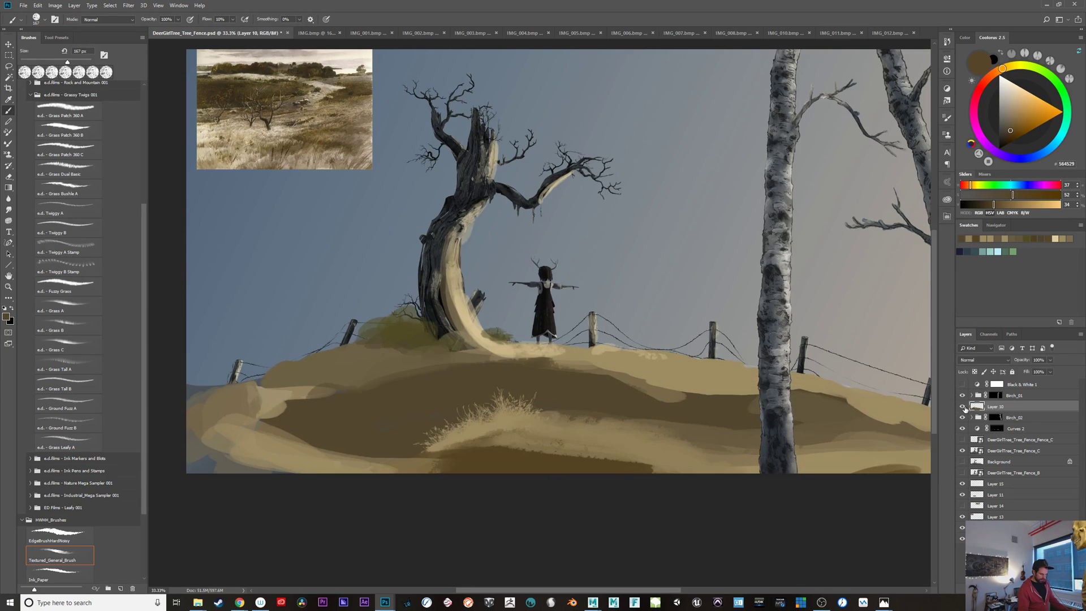
pyautogui.click(966, 407)
pyautogui.click(968, 407)
# Step: Sample neighbouring browns and ochres to roughen the edge between the ochre ridge and the brown slope below the fence
pyautogui.keyDown('alt'); pyautogui.click(633, 368); pyautogui.keyUp('alt')
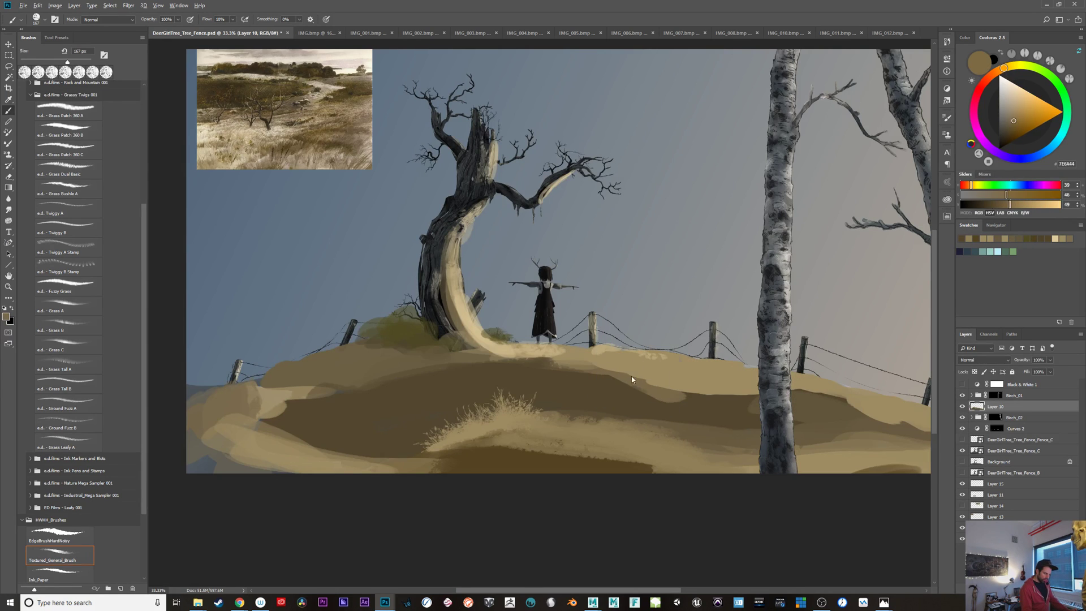
pyautogui.keyDown('alt'); pyautogui.click(626, 388); pyautogui.keyUp('alt')
pyautogui.moveTo(622, 387)
pyautogui.mouseDown()
pyautogui.moveTo(662, 385)
pyautogui.moveTo(580, 362)
pyautogui.moveTo(637, 387)
pyautogui.mouseUp()
pyautogui.keyDown('alt'); pyautogui.click(632, 376); pyautogui.keyUp('alt')
pyautogui.keyDown('alt'); pyautogui.click(648, 386); pyautogui.keyUp('alt')
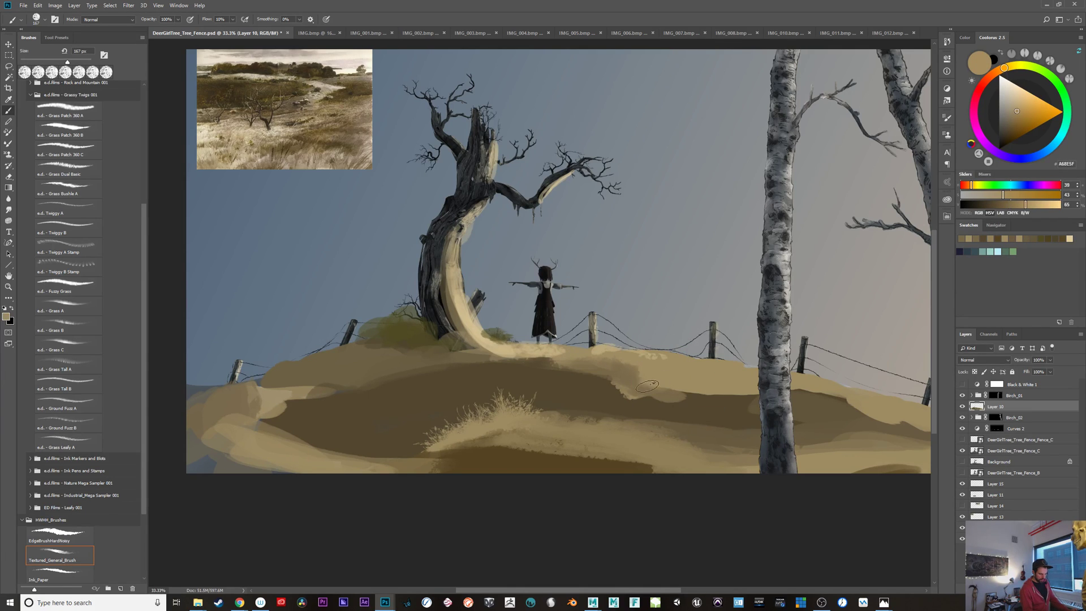
pyautogui.moveTo(645, 380)
pyautogui.mouseDown()
pyautogui.moveTo(599, 357)
pyautogui.moveTo(563, 356)
pyautogui.mouseUp()
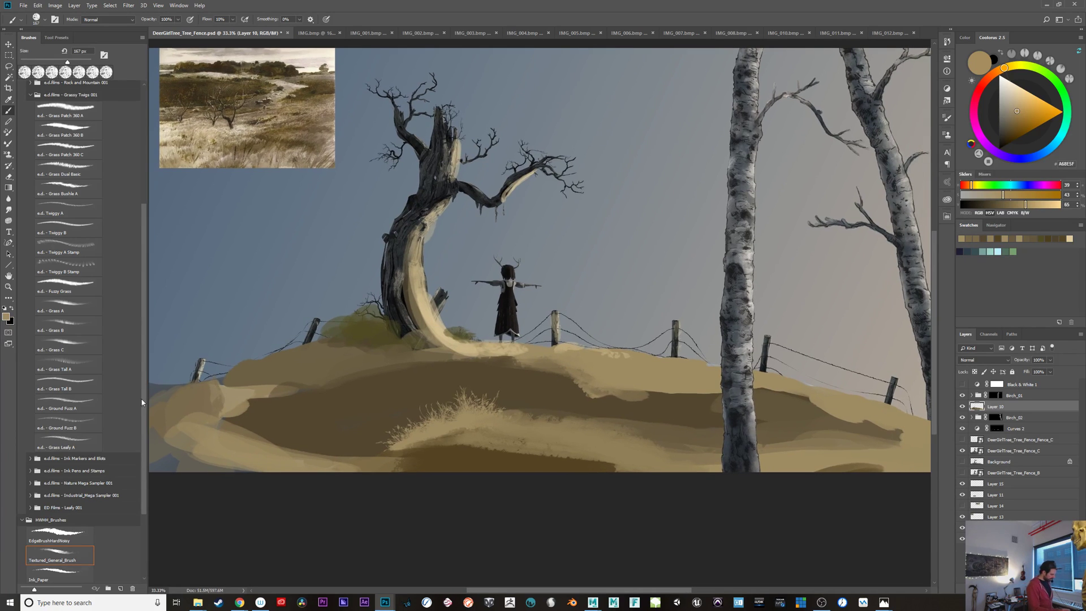
# Step: Switch to the Grass Patch 360 B brush and try stamping sampled ochre grass on the ridge near the fence, undoing it
pyautogui.click(77, 133)
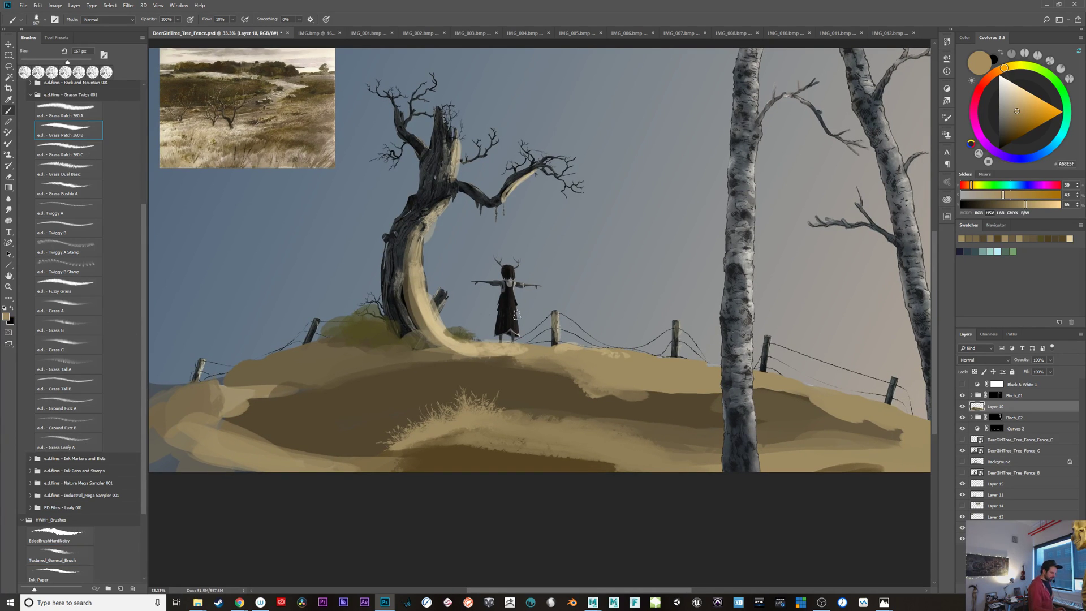
pyautogui.moveTo(590, 348); pyautogui.dragTo(606, 349)
pyautogui.keyDown('alt'); pyautogui.click(639, 364); pyautogui.keyUp('alt')
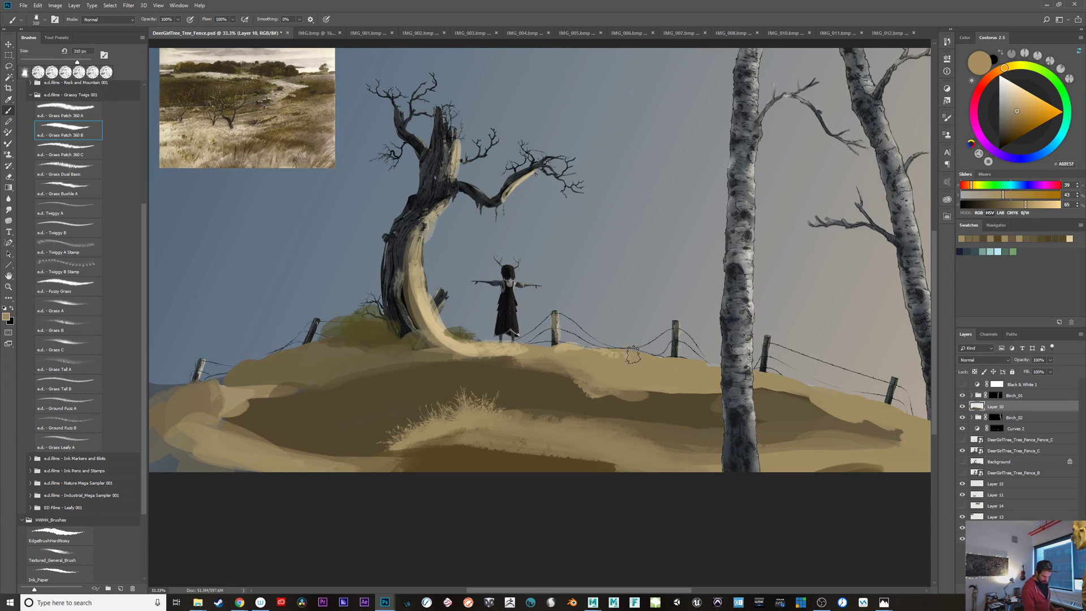
pyautogui.moveTo(661, 368)
pyautogui.mouseDown()
pyautogui.moveTo(596, 356)
pyautogui.moveTo(652, 362)
pyautogui.mouseUp()
pyautogui.keyDown('alt'); pyautogui.click(572, 347); pyautogui.keyUp('alt')
pyautogui.hotkey('ctrl', 'z')
pyautogui.keyDown('alt'); pyautogui.click(639, 362); pyautogui.keyUp('alt')
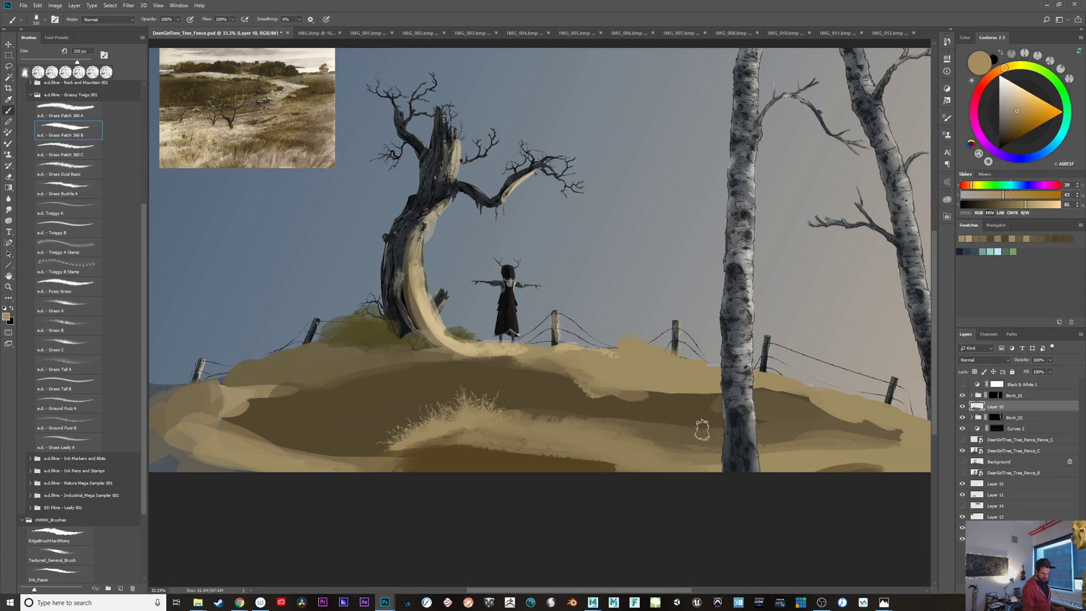
pyautogui.click(672, 401)
pyautogui.hotkey('ctrl', 'z')
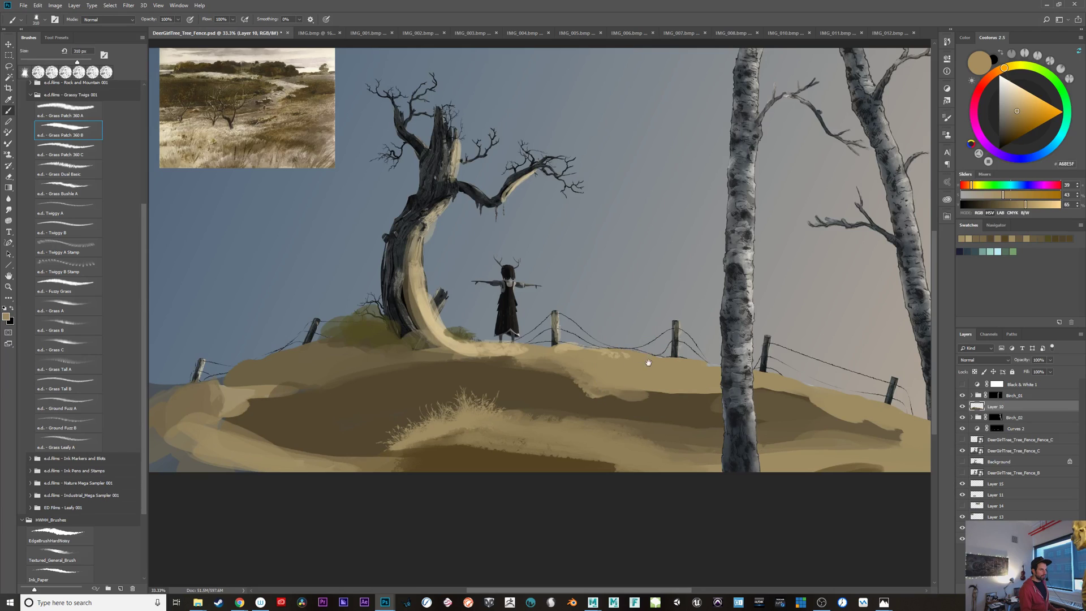
# Step: Lasso a narrow strip along the ridge line, from the figure's feet past both birches to the canvas edge
pyautogui.moveTo(649, 362); pyautogui.dragTo(488, 349)
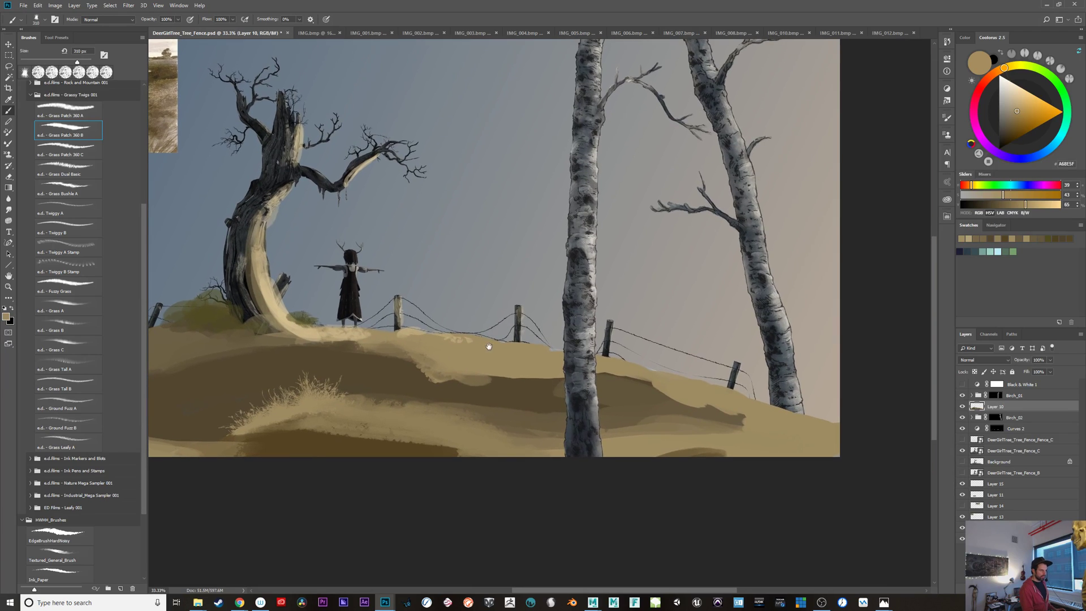
pyautogui.click(1014, 117)
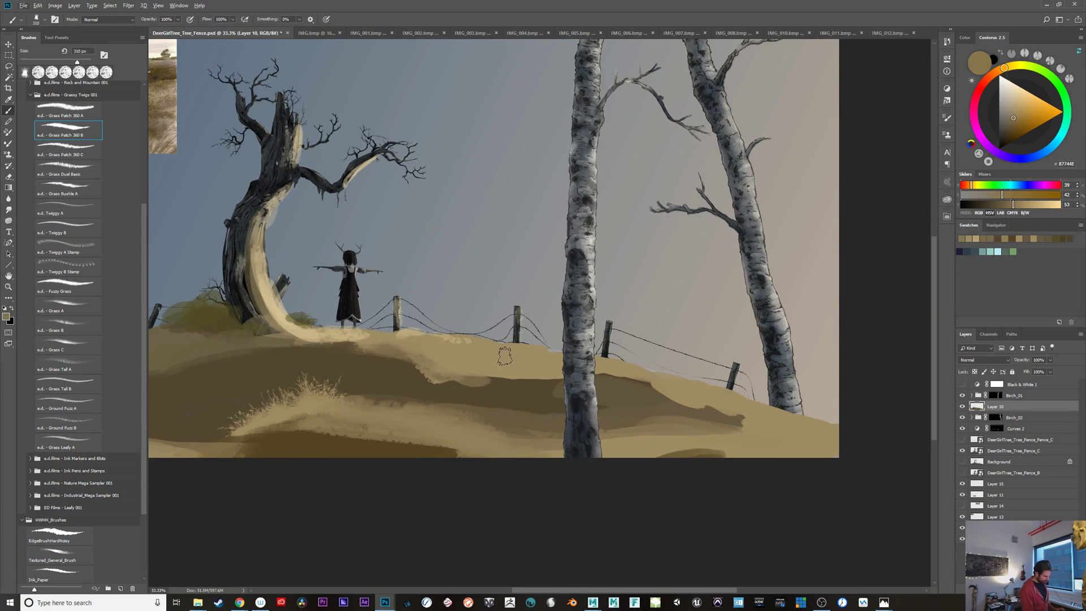
pyautogui.press('l')
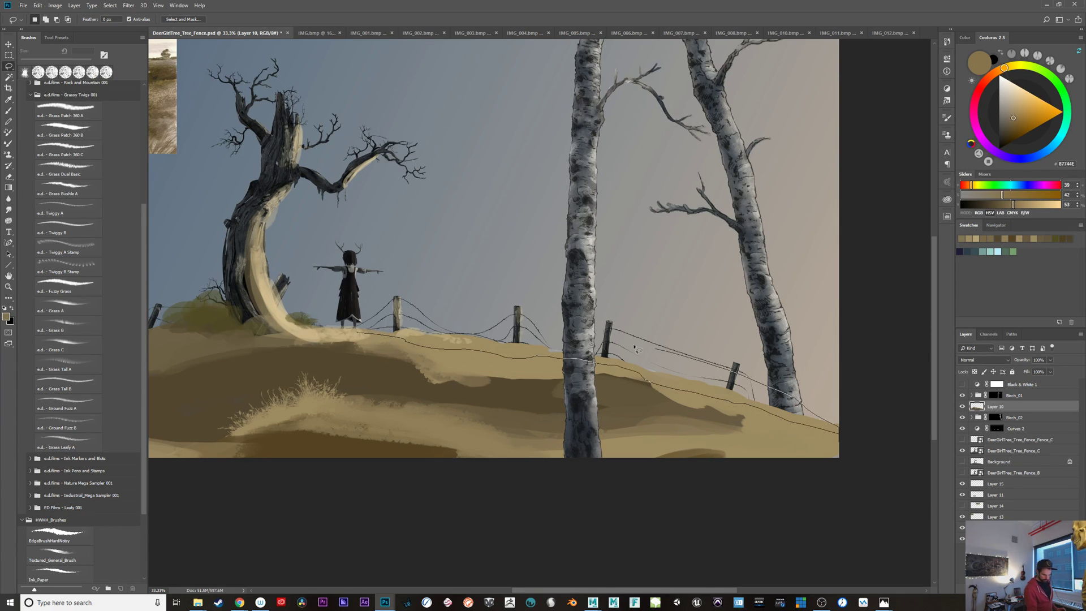
pyautogui.moveTo(359, 323); pyautogui.dragTo(359, 325)
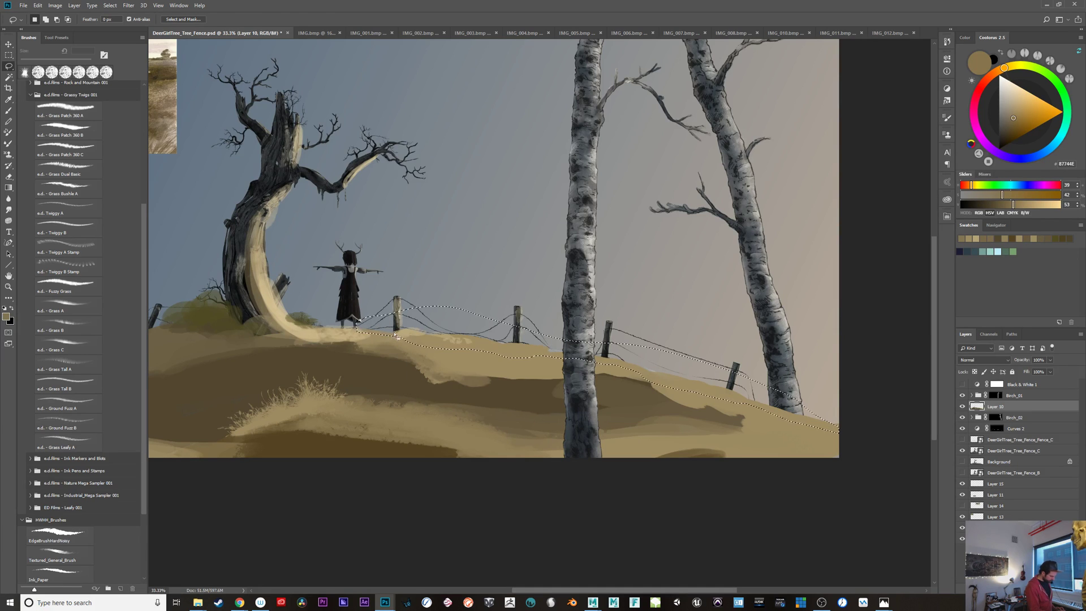
# Step: Sample ochre from the ridge and brush grassy texture along the fence line inside the selected strip
pyautogui.press('b')
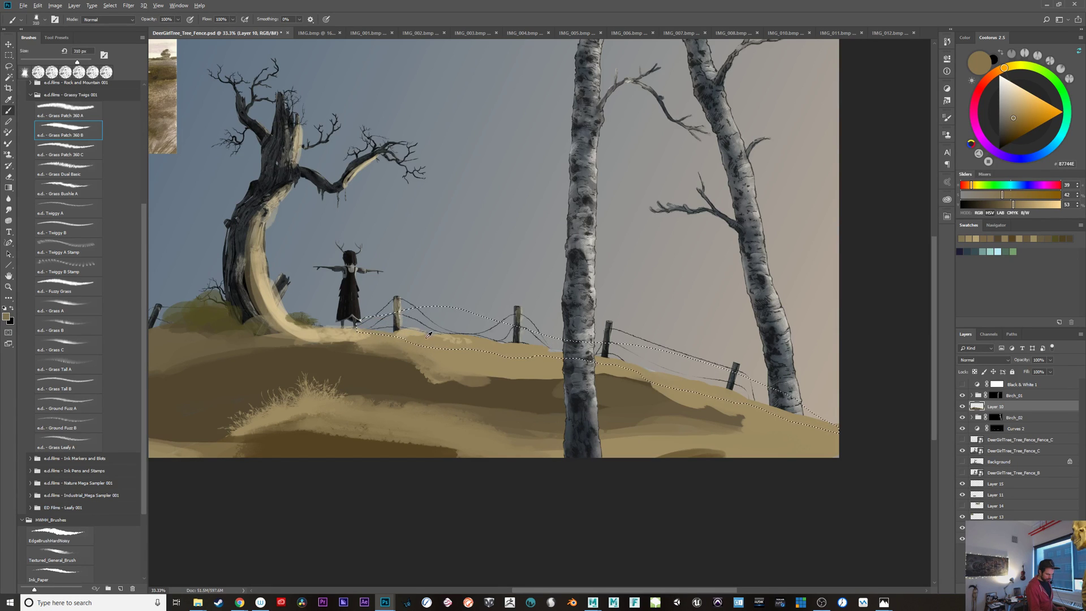
pyautogui.keyDown('alt'); pyautogui.click(376, 338); pyautogui.keyUp('alt')
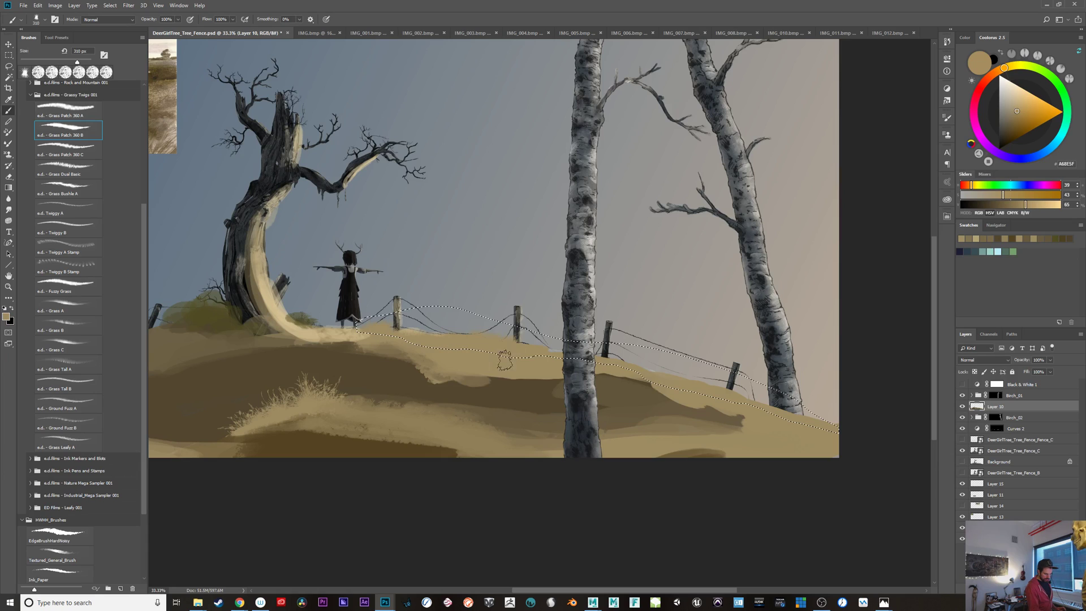
pyautogui.moveTo(557, 369)
pyautogui.mouseDown()
pyautogui.moveTo(652, 373)
pyautogui.moveTo(676, 397)
pyautogui.moveTo(713, 393)
pyautogui.moveTo(786, 419)
pyautogui.mouseUp()
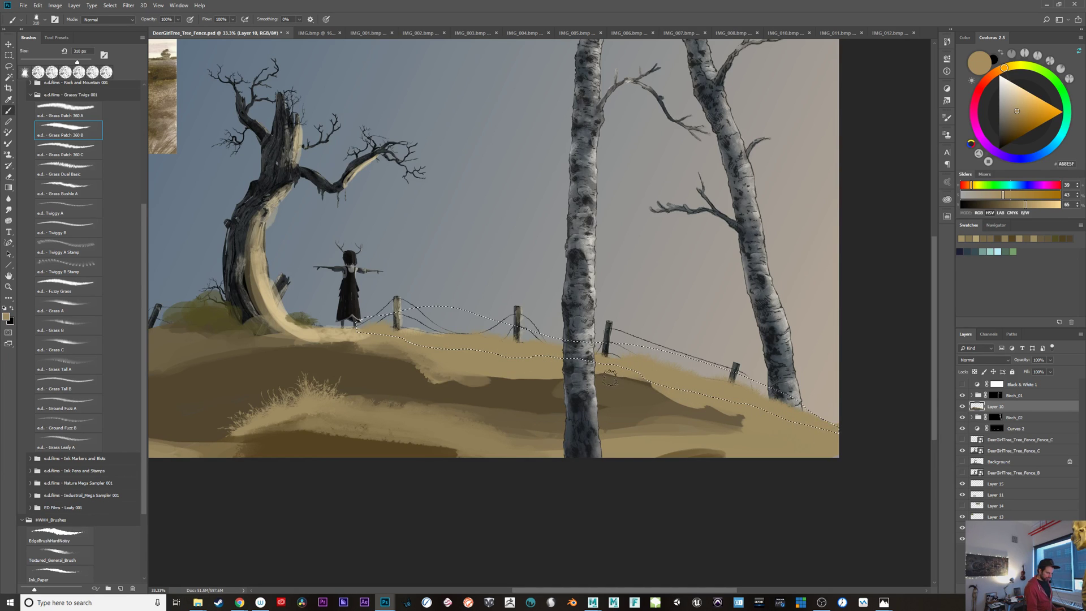
# Step: Sample a lighter sand color and brush it at 50% opacity onto the ridge beside the fence post nearest the figure
pyautogui.keyDown('alt'); pyautogui.click(419, 332); pyautogui.keyUp('alt')
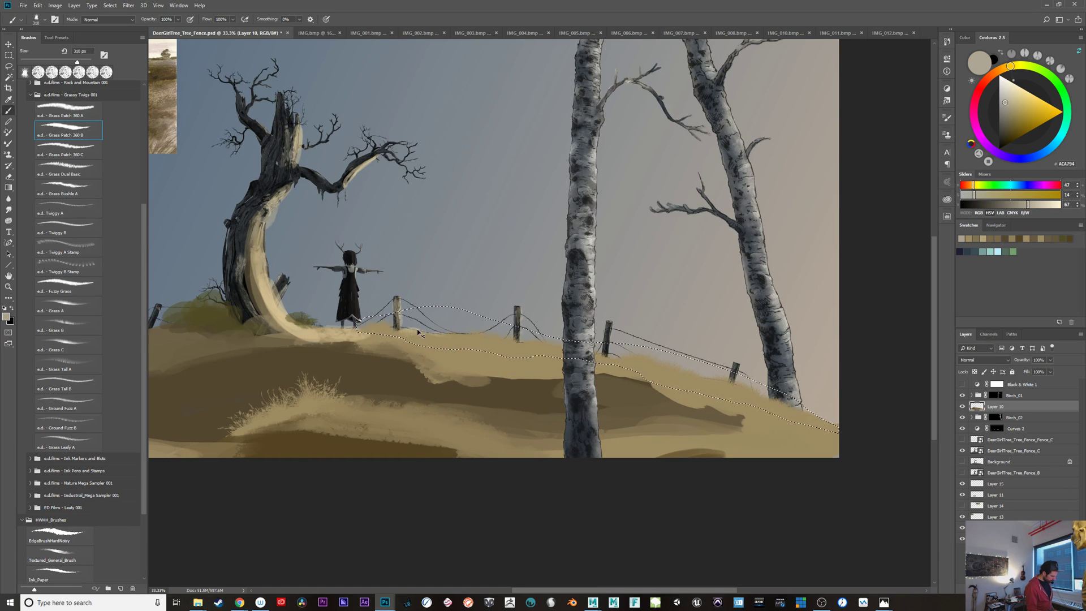
pyautogui.hotkey('ctrl', '+')
pyautogui.keyDown('alt'); pyautogui.click(343, 342); pyautogui.keyUp('alt')
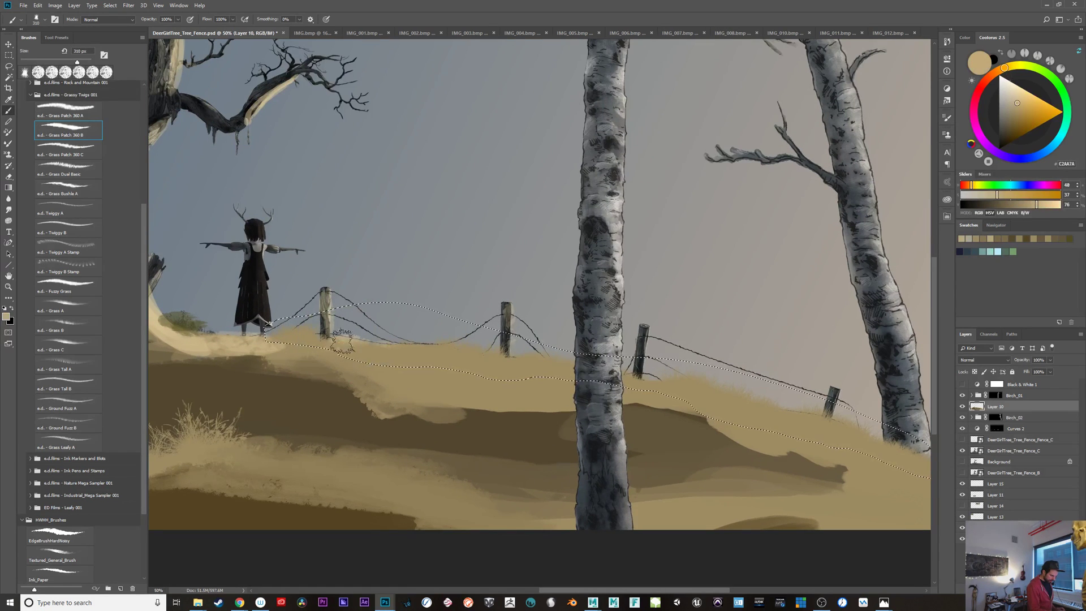
pyautogui.press('5')
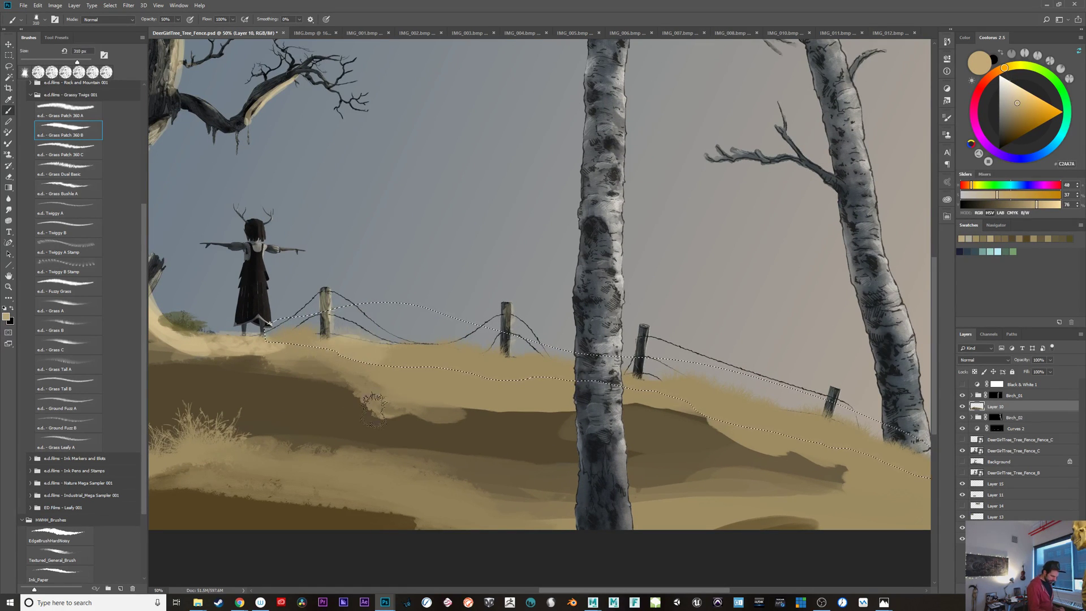
pyautogui.moveTo(334, 340)
pyautogui.mouseDown()
pyautogui.moveTo(367, 354)
pyautogui.moveTo(341, 363)
pyautogui.moveTo(436, 385)
pyautogui.mouseUp()
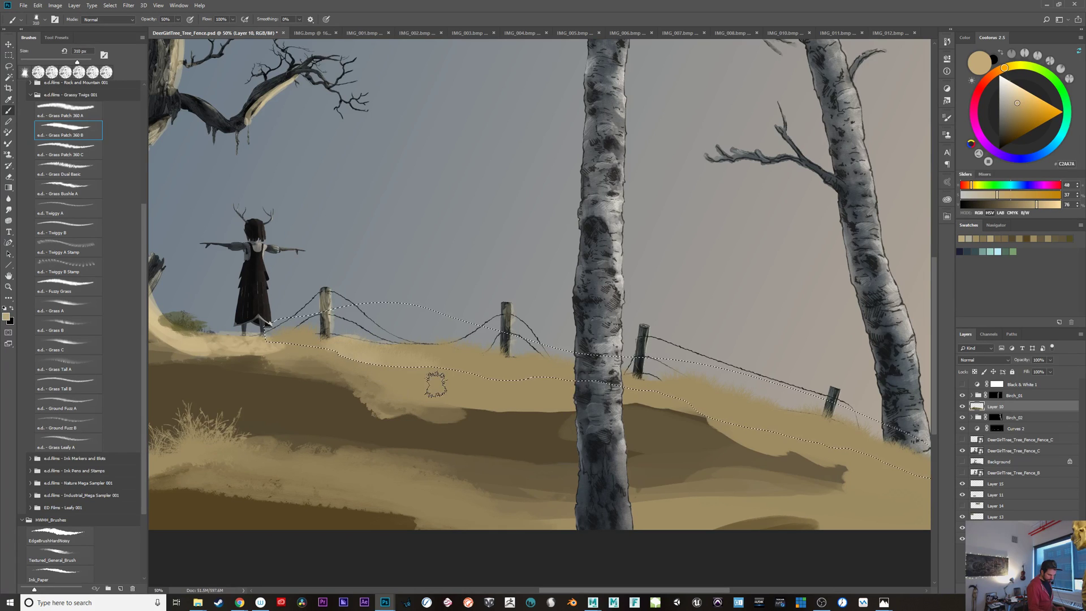
# Step: Deselect the ridge strip, sample dark brown, and try brushing larger grass over the slope edge below the nearest fence post, undoing it
pyautogui.keyDown('alt'); pyautogui.click(443, 371); pyautogui.keyUp('alt')
pyautogui.keyDown('alt'); pyautogui.click(358, 394); pyautogui.keyUp('alt')
pyautogui.moveTo(342, 346)
pyautogui.mouseDown()
pyautogui.moveTo(384, 358)
pyautogui.moveTo(384, 383)
pyautogui.mouseUp()
pyautogui.hotkey('ctrl', 'z')
pyautogui.hotkey('ctrl', 'z')
pyautogui.hotkey('ctrl', 'd')
pyautogui.hotkey('ctrl', 'z')
pyautogui.moveTo(306, 377); pyautogui.dragTo(386, 395)
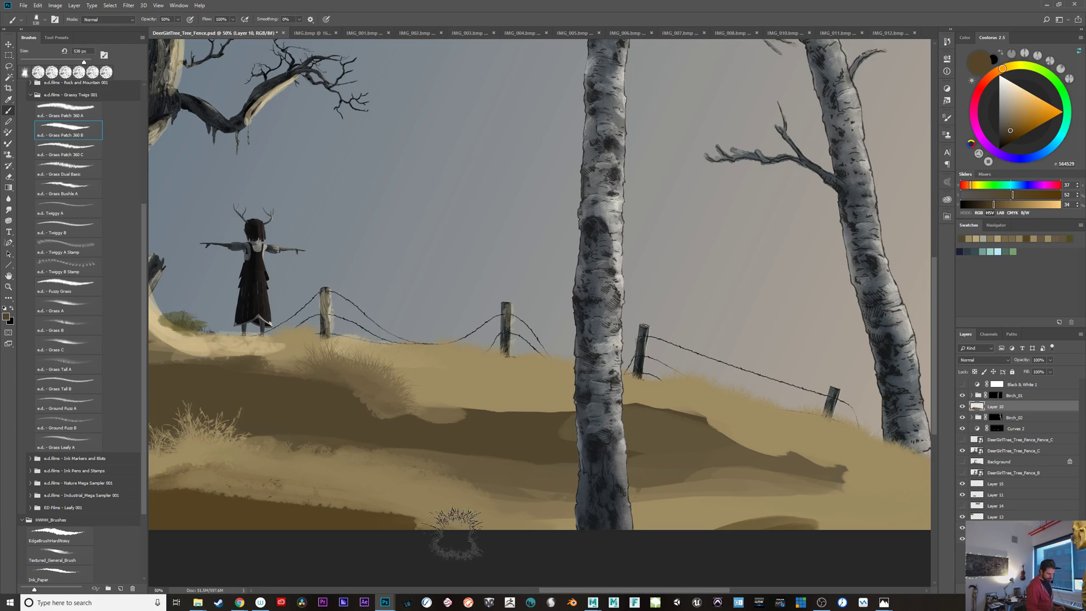
pyautogui.hotkey('ctrl', 'z')
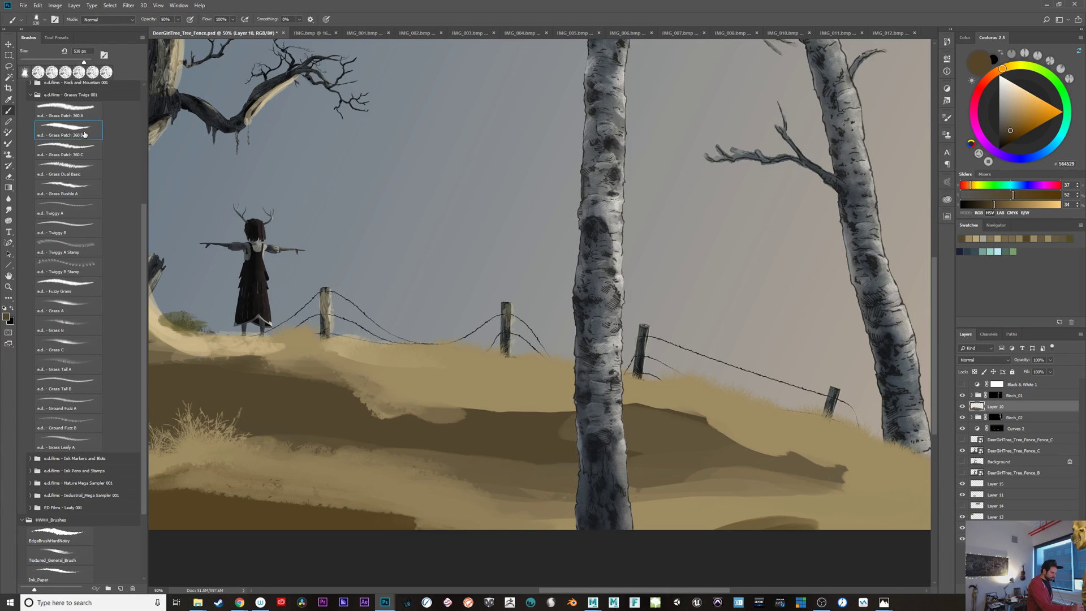
# Step: Try stamping dark brown grass below the nearest fence post with the Grass Patch 360 C brush
pyautogui.click(85, 150)
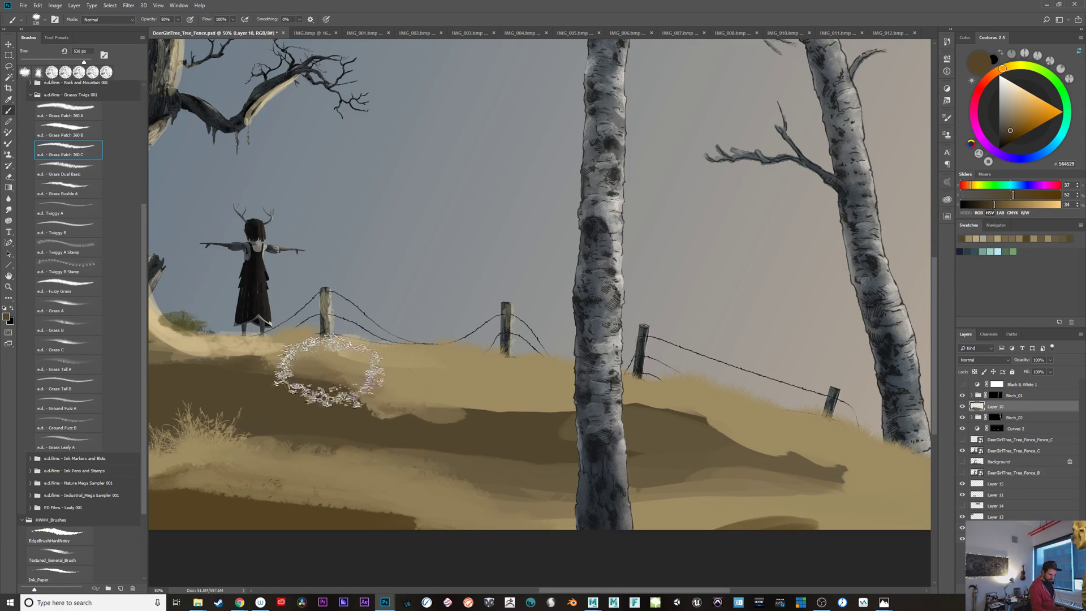
pyautogui.moveTo(329, 370)
pyautogui.mouseDown()
pyautogui.moveTo(348, 371)
pyautogui.moveTo(331, 375)
pyautogui.mouseUp()
pyautogui.moveTo(381, 446)
pyautogui.mouseDown()
pyautogui.moveTo(417, 460)
pyautogui.moveTo(464, 515)
pyautogui.mouseUp()
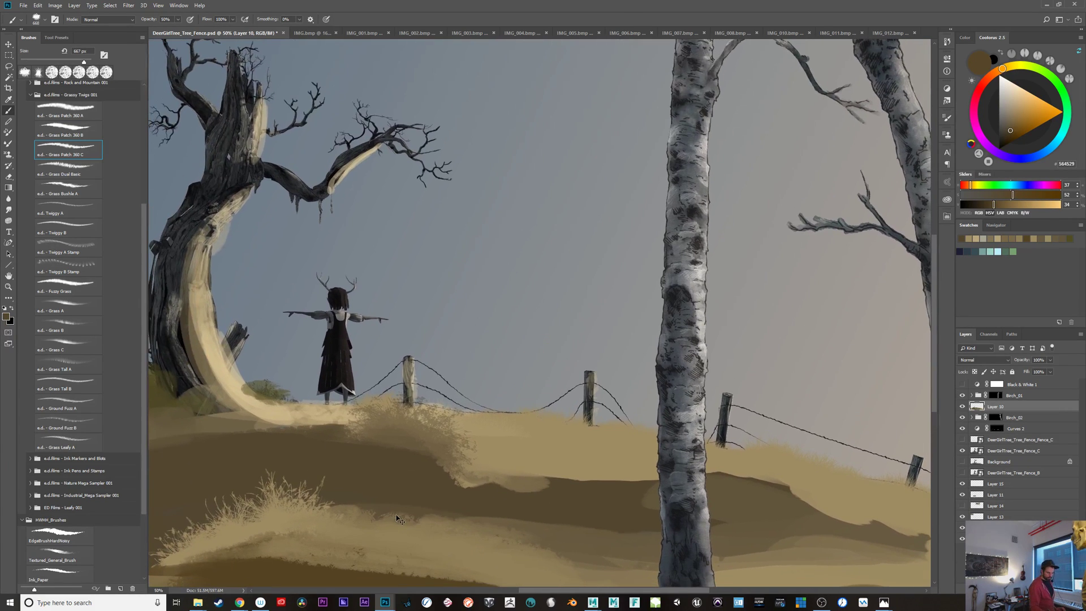
# Step: Switch to the Grass Patch 360 A brush at 100% opacity and stamp dark brown grass on the slope edge below the post
pyautogui.scroll(2, 79, 148)
pyautogui.click(81, 138)
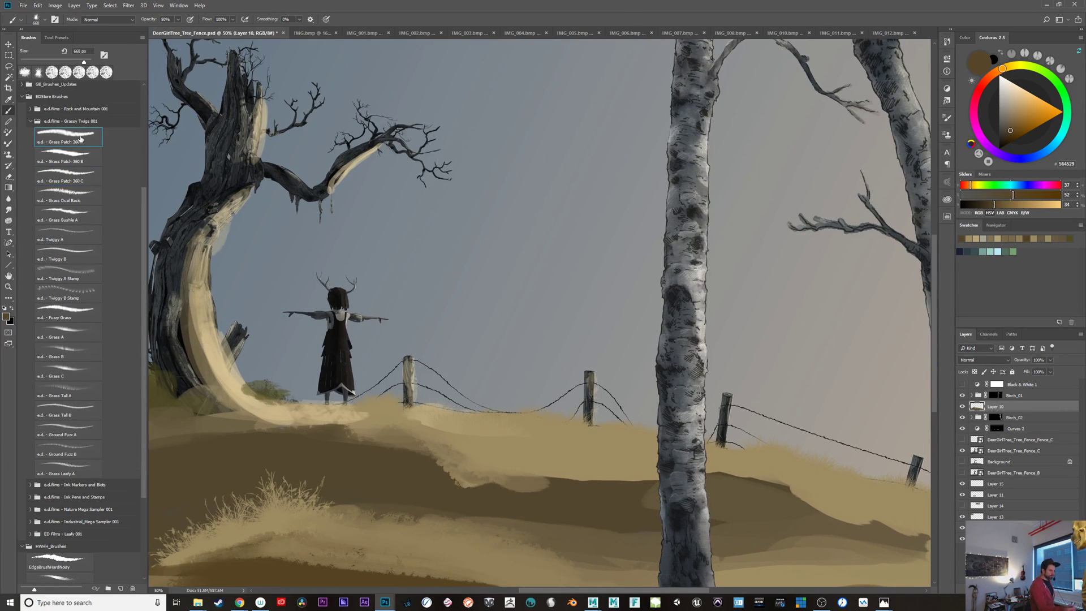
pyautogui.moveTo(447, 462)
pyautogui.mouseDown()
pyautogui.moveTo(405, 448)
pyautogui.moveTo(435, 452)
pyautogui.mouseUp()
pyautogui.press('0')
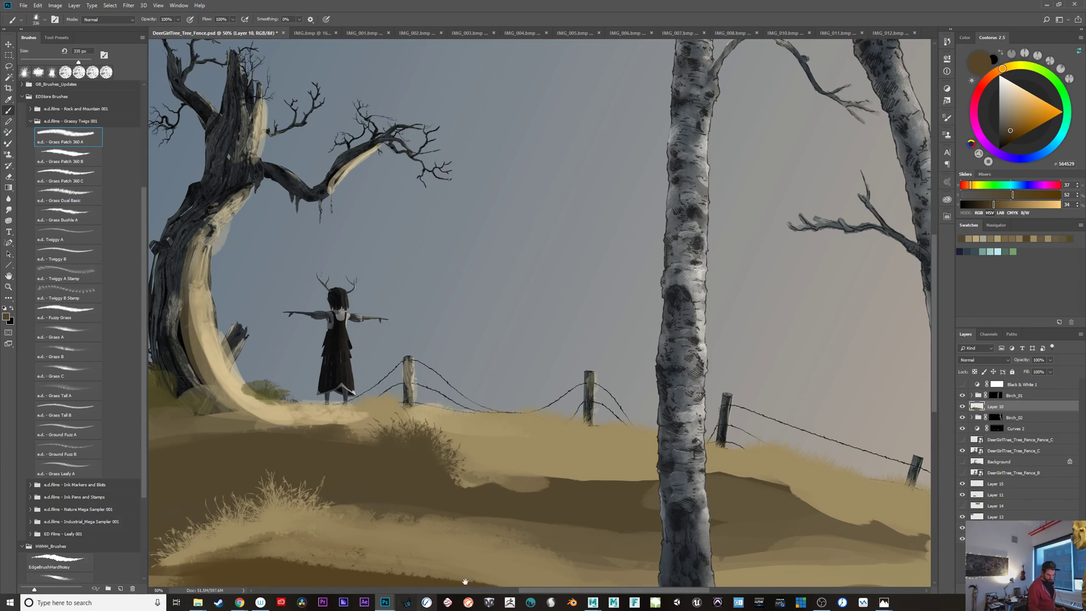
# Step: Undo the last grass stamp and brush dark brown grass at 279 px along the slope edge toward the tree's foot
pyautogui.moveTo(465, 582); pyautogui.dragTo(543, 492)
pyautogui.moveTo(655, 481); pyautogui.dragTo(672, 478)
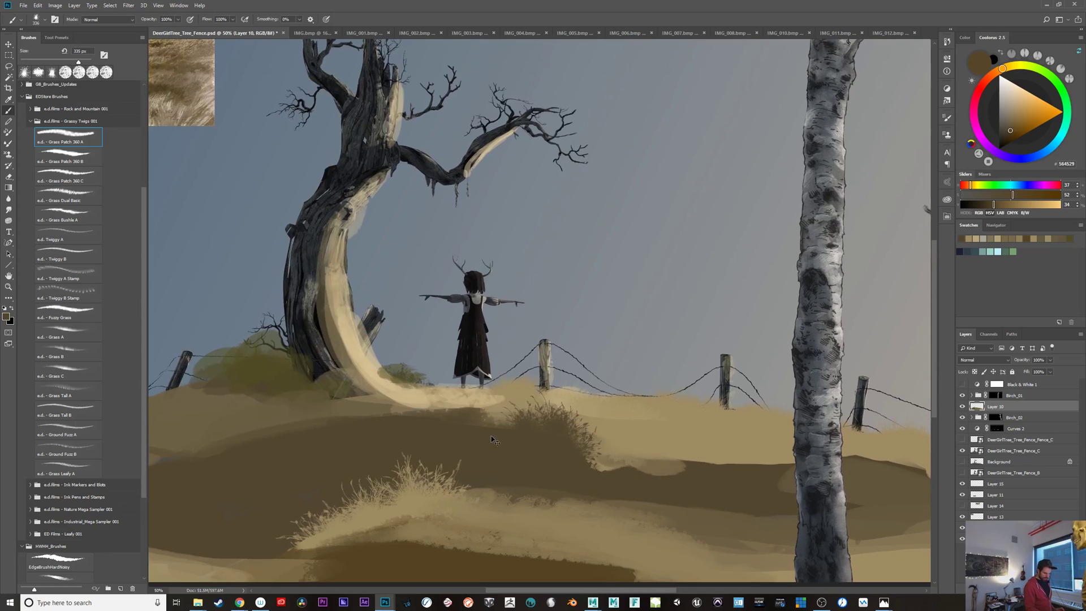
pyautogui.hotkey('ctrl', 'z')
pyautogui.moveTo(518, 440); pyautogui.dragTo(396, 436)
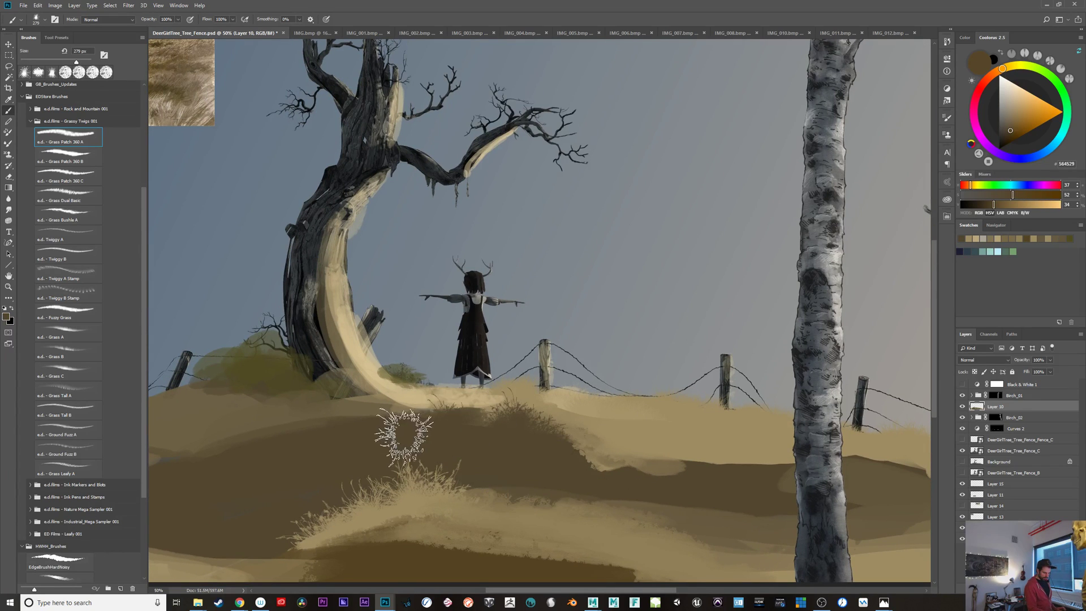
pyautogui.moveTo(577, 511); pyautogui.dragTo(587, 511)
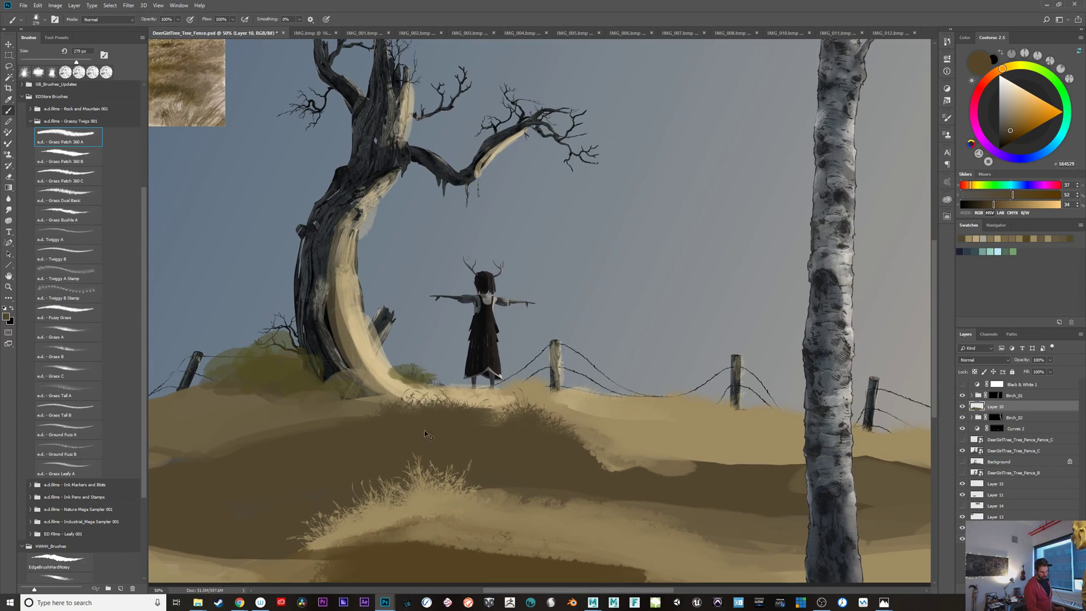
# Step: Undo unwanted grass strokes and stamp dark brown grass along the slope's upper edge beside the front birch
pyautogui.moveTo(673, 469); pyautogui.dragTo(261, 431)
pyautogui.moveTo(470, 425); pyautogui.dragTo(499, 433)
pyautogui.hotkey('ctrl', 'z')
pyautogui.hotkey('ctrl', 'z')
pyautogui.moveTo(344, 427); pyautogui.dragTo(322, 443)
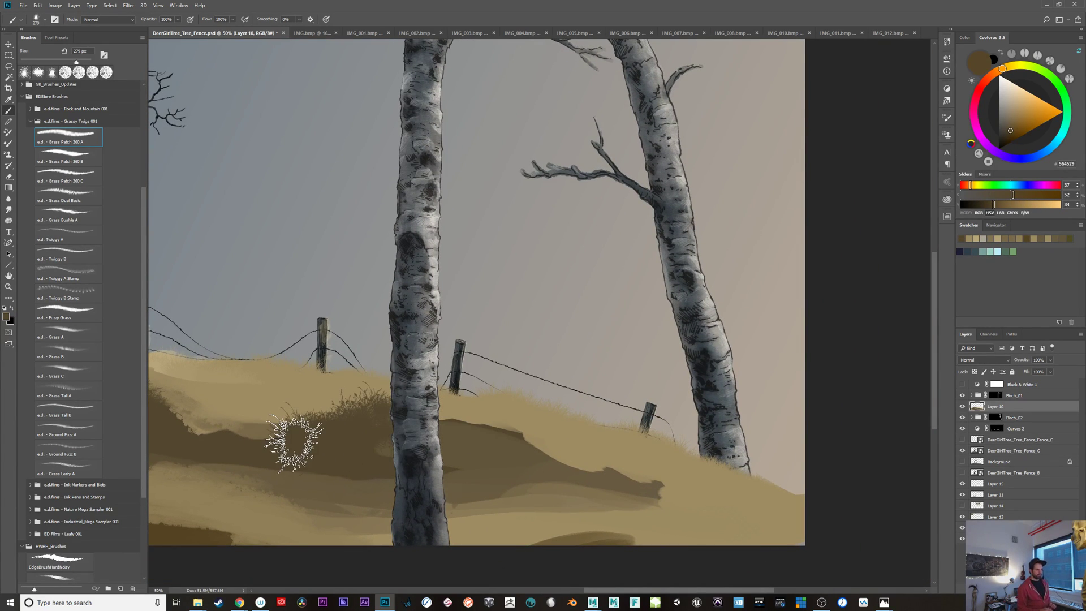
pyautogui.moveTo(291, 444); pyautogui.dragTo(854, 453)
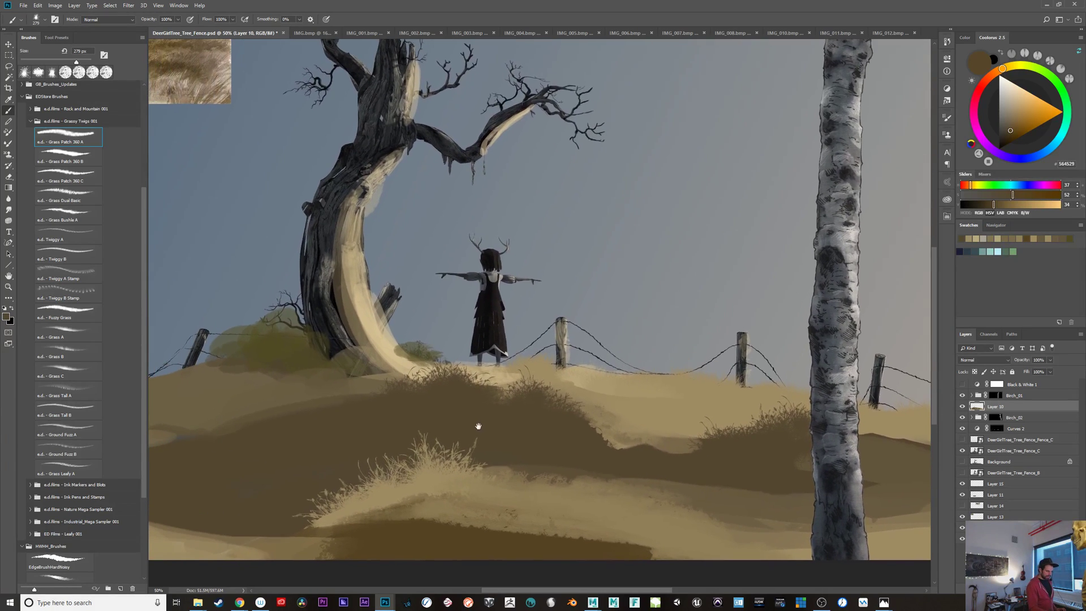
pyautogui.moveTo(478, 426); pyautogui.dragTo(483, 423)
# Step: Switch to File Explorer and open photo 5628519 from the Town folder in 00_RAHH_Reference
pyautogui.moveTo(884, 602)
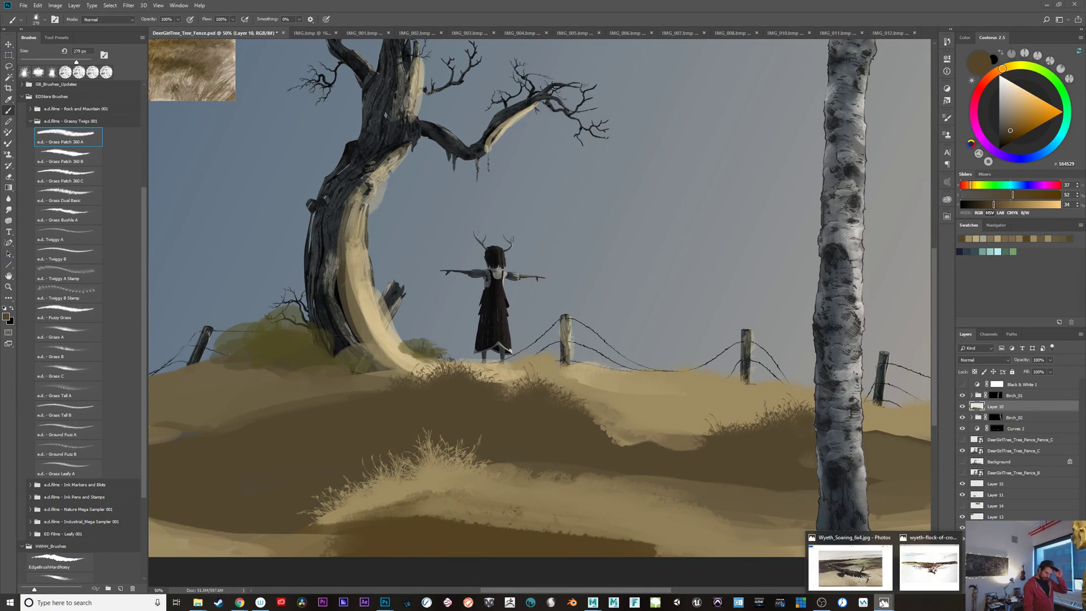
pyautogui.moveTo(198, 607)
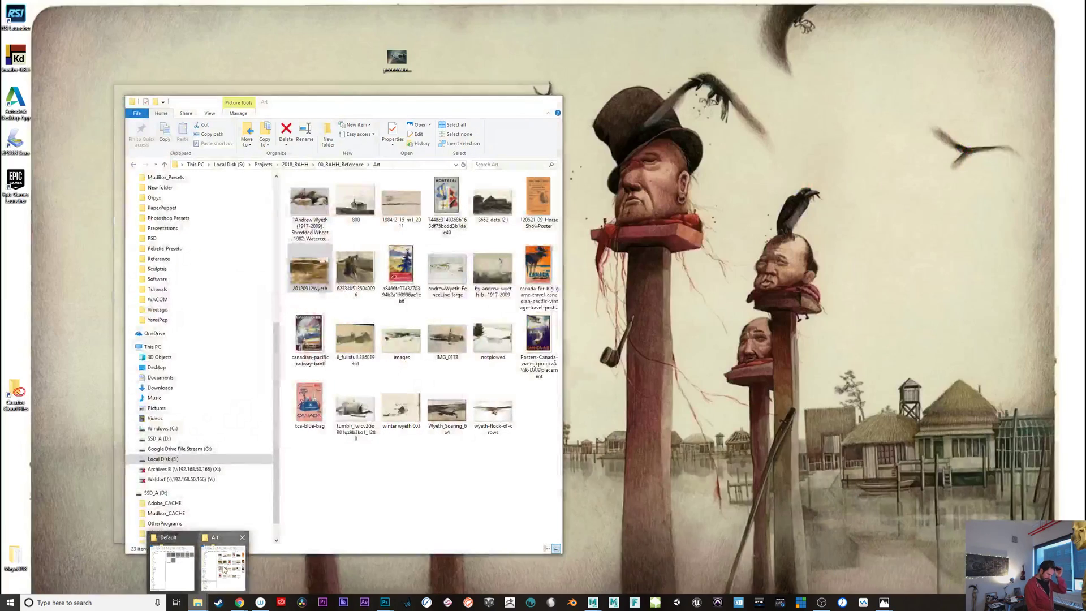
pyautogui.click(222, 560)
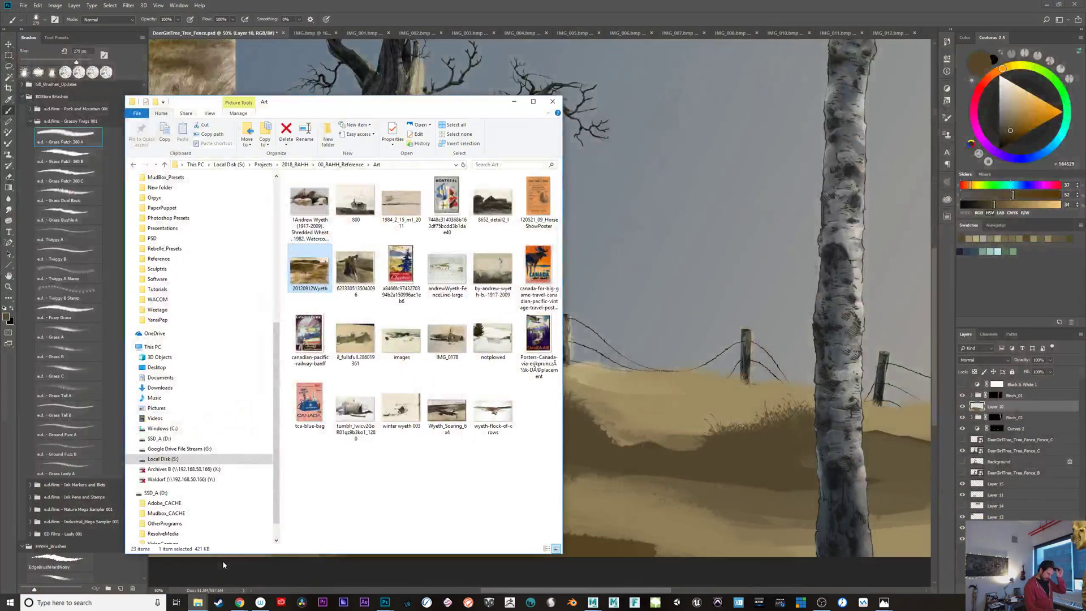
pyautogui.click(340, 165)
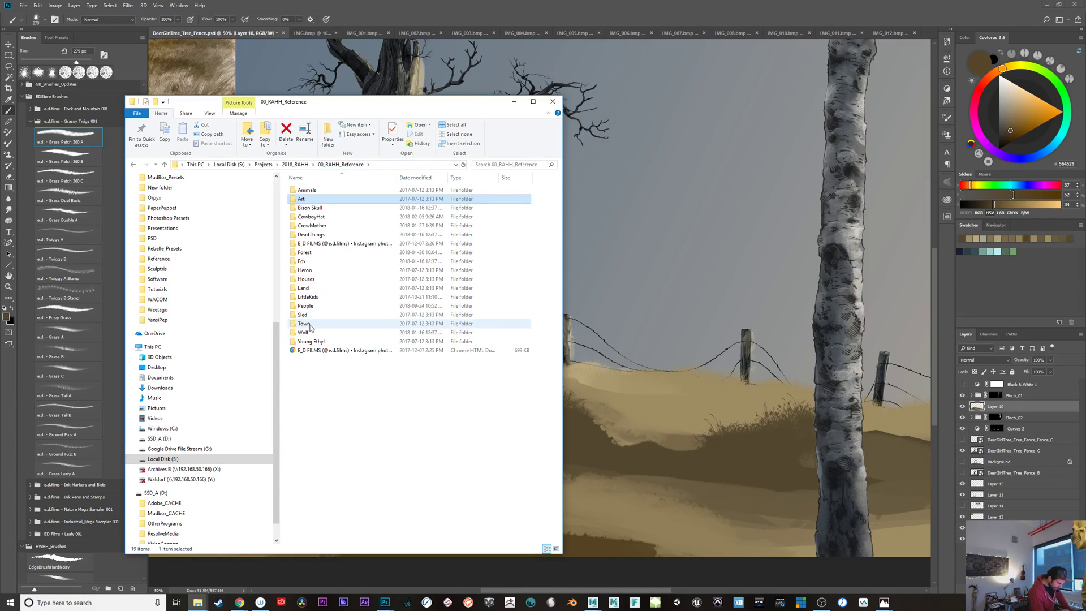
pyautogui.doubleClick(304, 324)
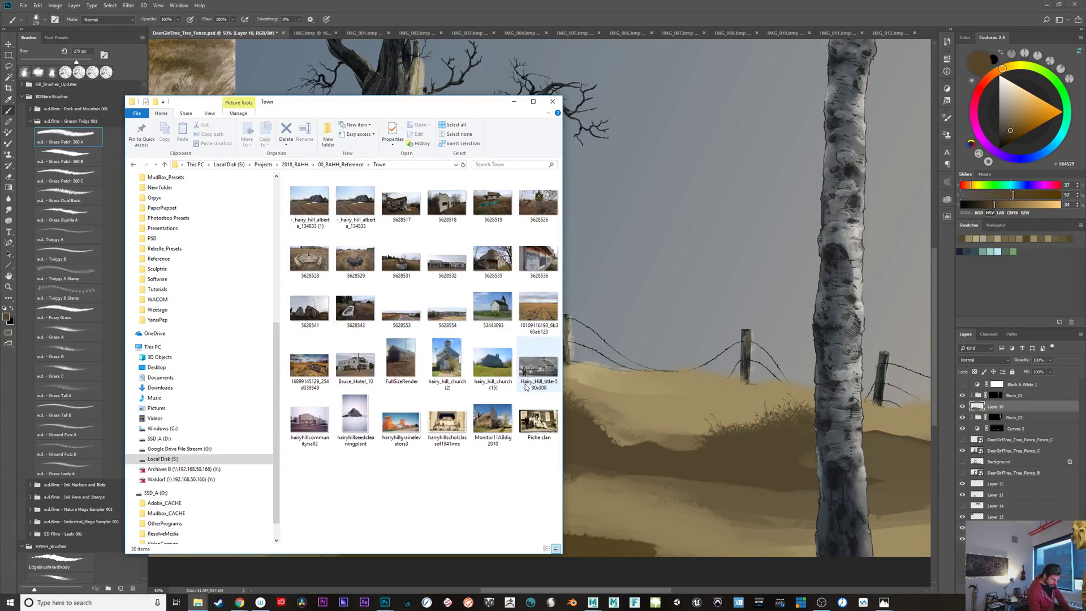
pyautogui.click(498, 207)
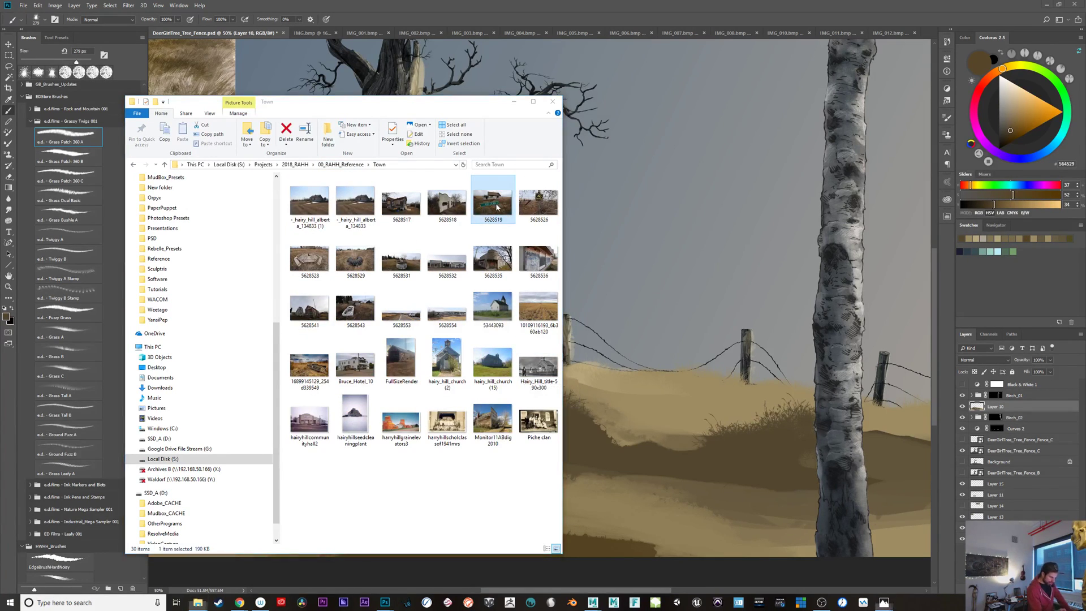
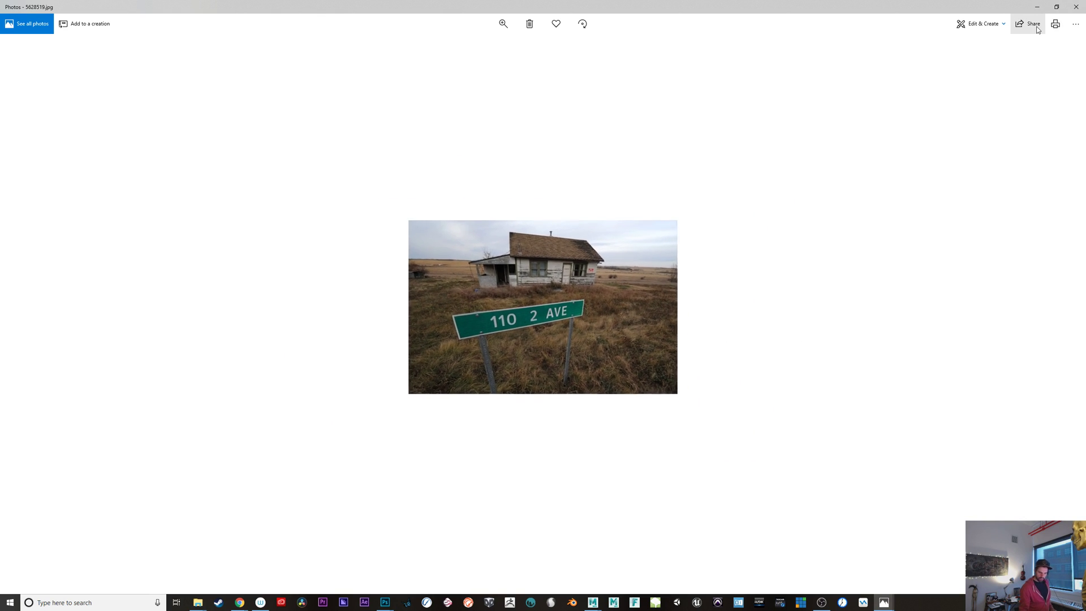
# Step: Browse the town reference photos through to 5628554.jpg and enlarge it to examine the field and dry grass
pyautogui.press('Right')
pyautogui.press('Right')
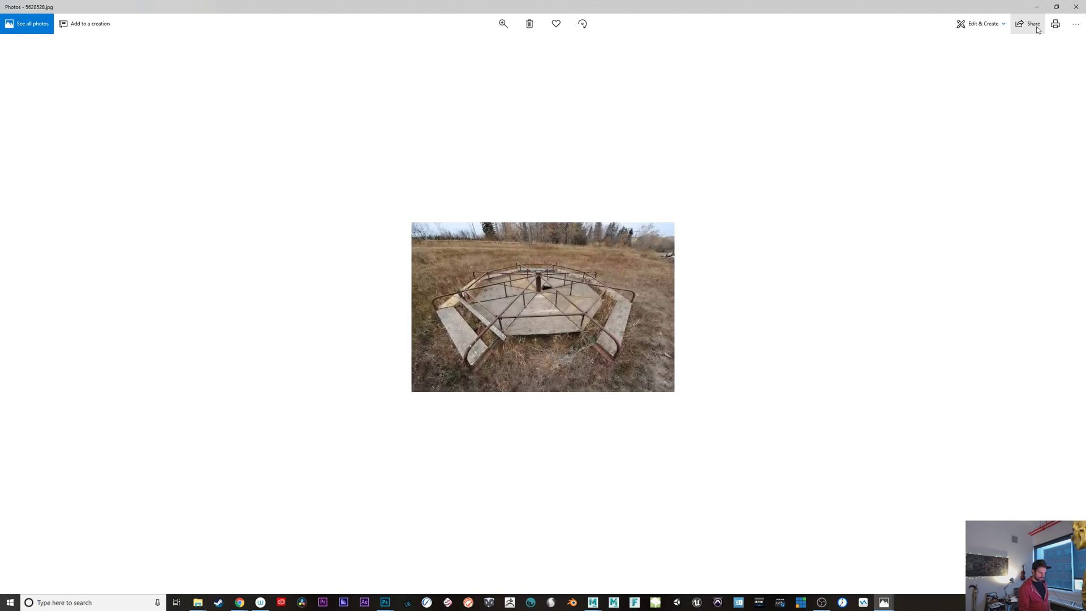
pyautogui.press('Right')
pyautogui.press('Right')
pyautogui.press('Right')
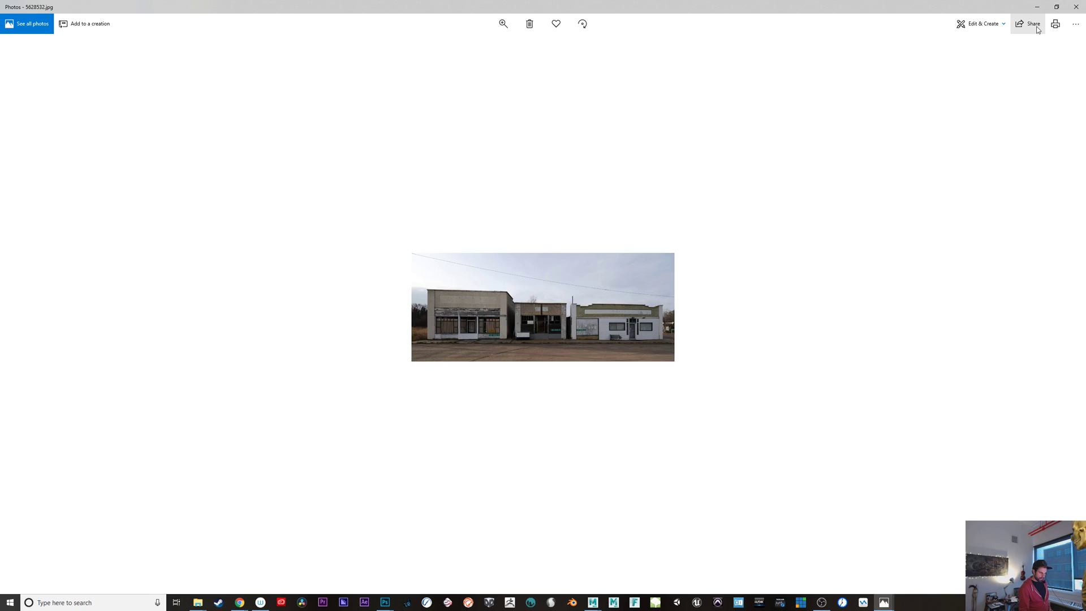
pyautogui.press('Right')
pyautogui.press('Right')
pyautogui.press('Right')
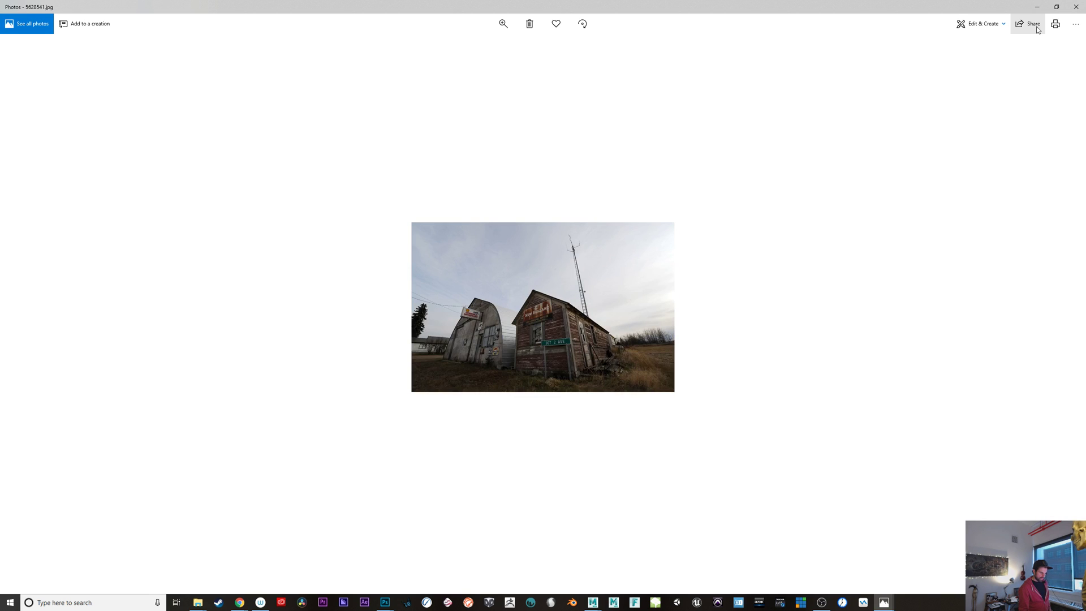
pyautogui.press('Right')
pyautogui.press('Right')
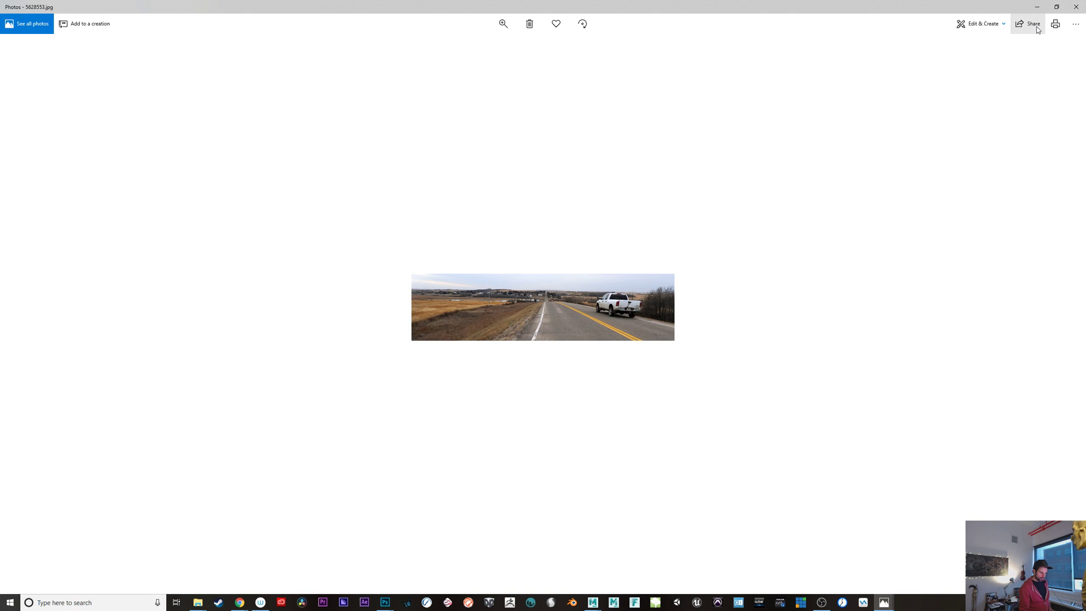
pyautogui.press('Right')
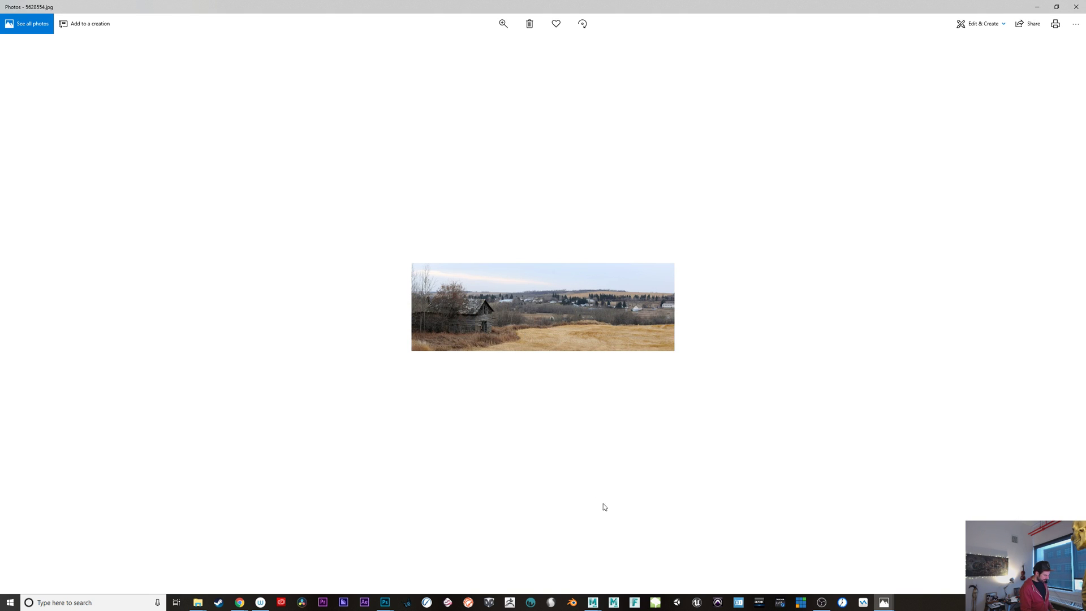
pyautogui.scroll(6, 632, 510)
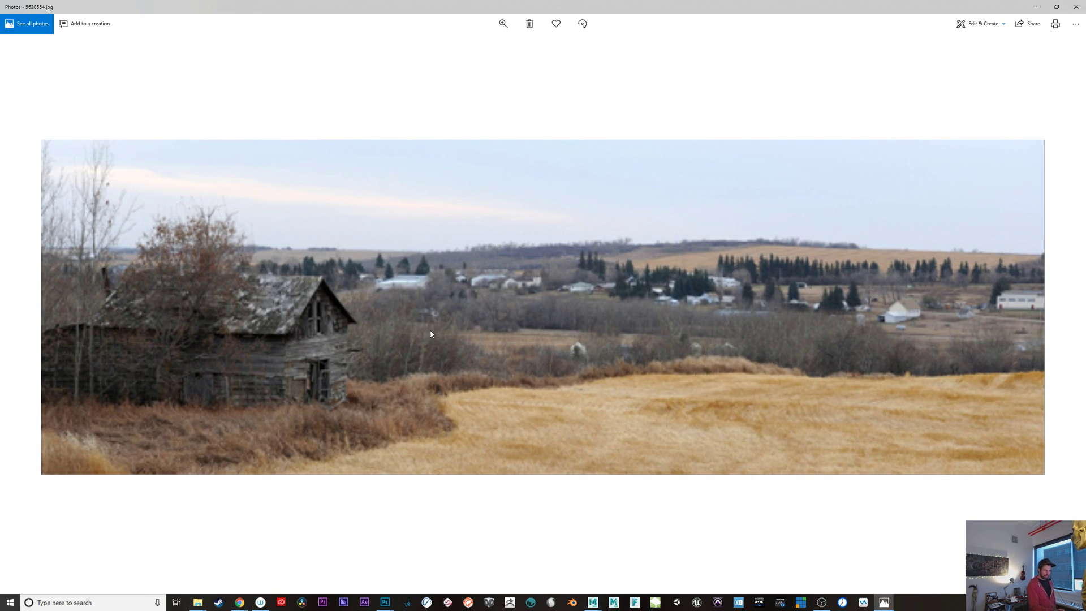
# Step: Copy photo 5628554.jpg and paste it into DeerGirlTree_Tree_Fence.psd as a new layer above Layer 13
pyautogui.rightClick(602, 334)
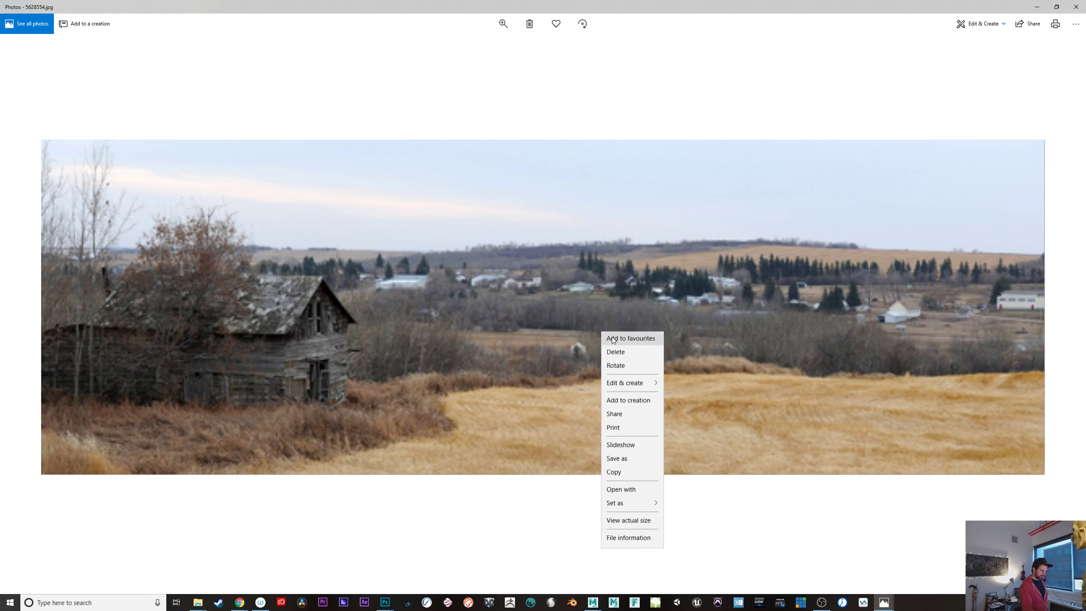
pyautogui.click(647, 478)
pyautogui.click(1039, 8)
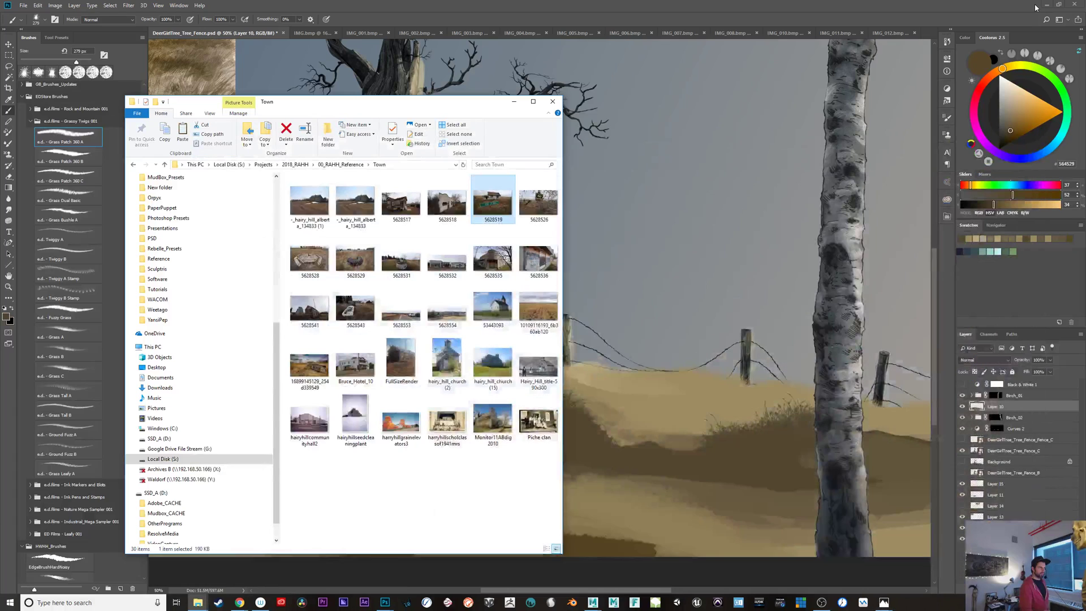
pyautogui.click(660, 62)
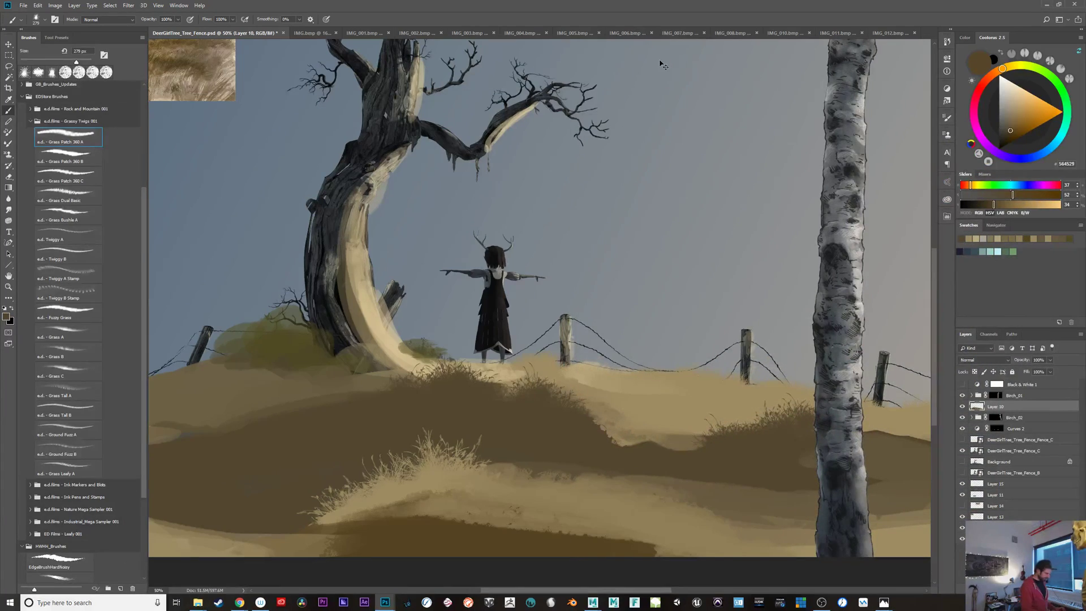
pyautogui.click(989, 517)
pyautogui.hotkey('ctrl', 'v')
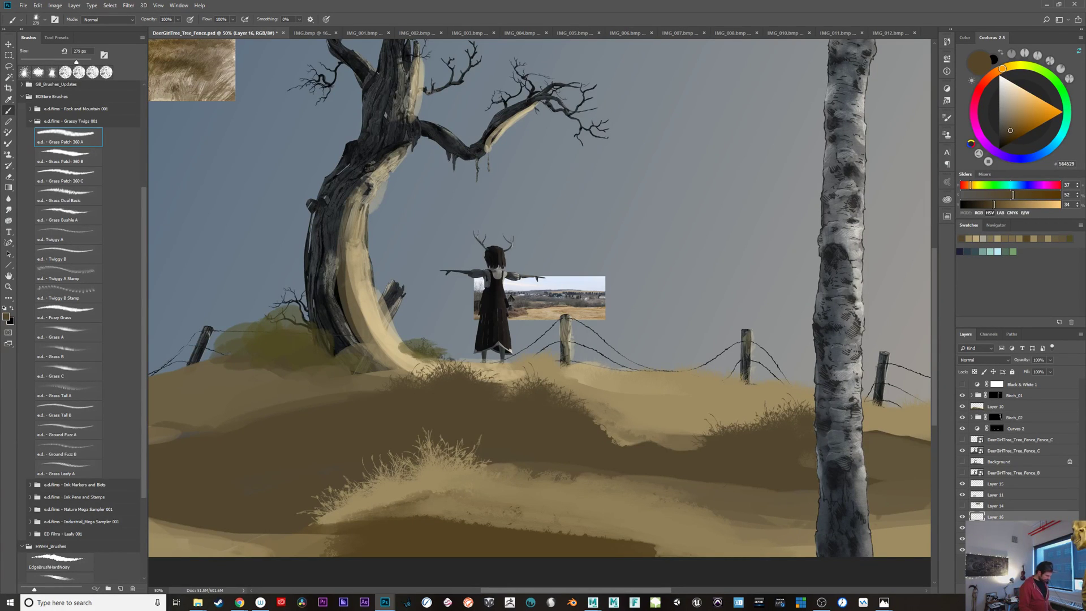
# Step: Scale the pasted farm photo to about 364% and place it in the sky between the twisted tree and the birch
pyautogui.hotkey('ctrl', 't')
pyautogui.moveTo(605, 318); pyautogui.dragTo(755, 444)
pyautogui.moveTo(693, 294); pyautogui.dragTo(762, 247)
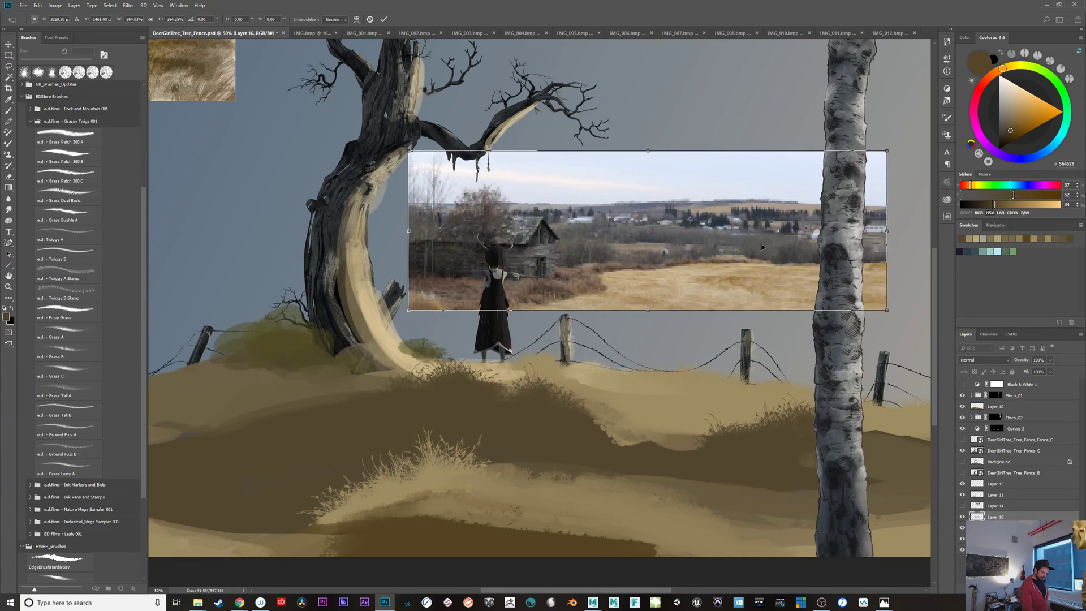
pyautogui.press('Return')
pyautogui.press('b')
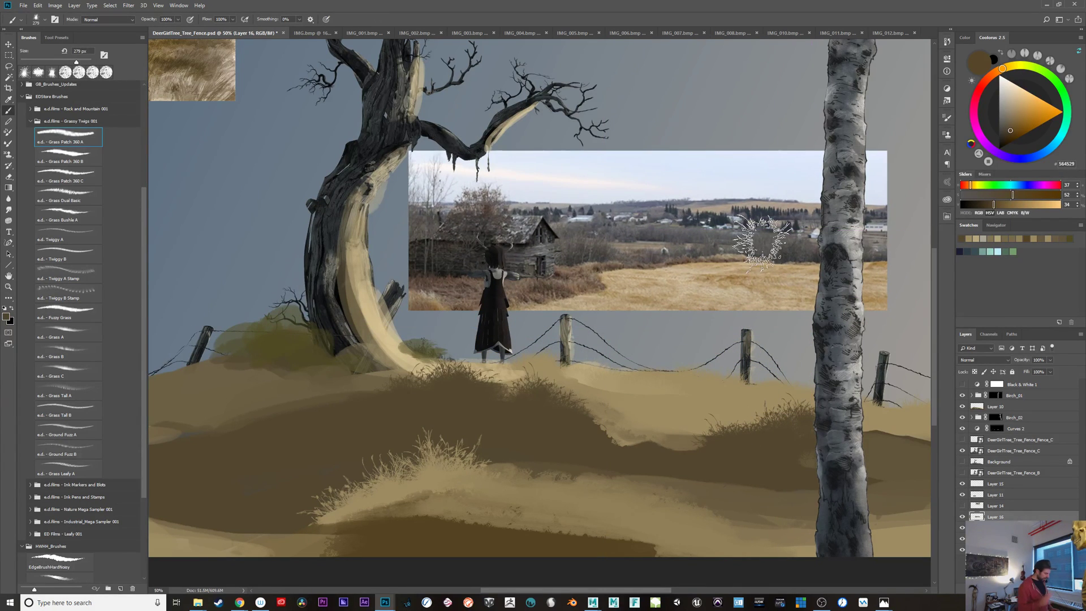
pyautogui.press('v')
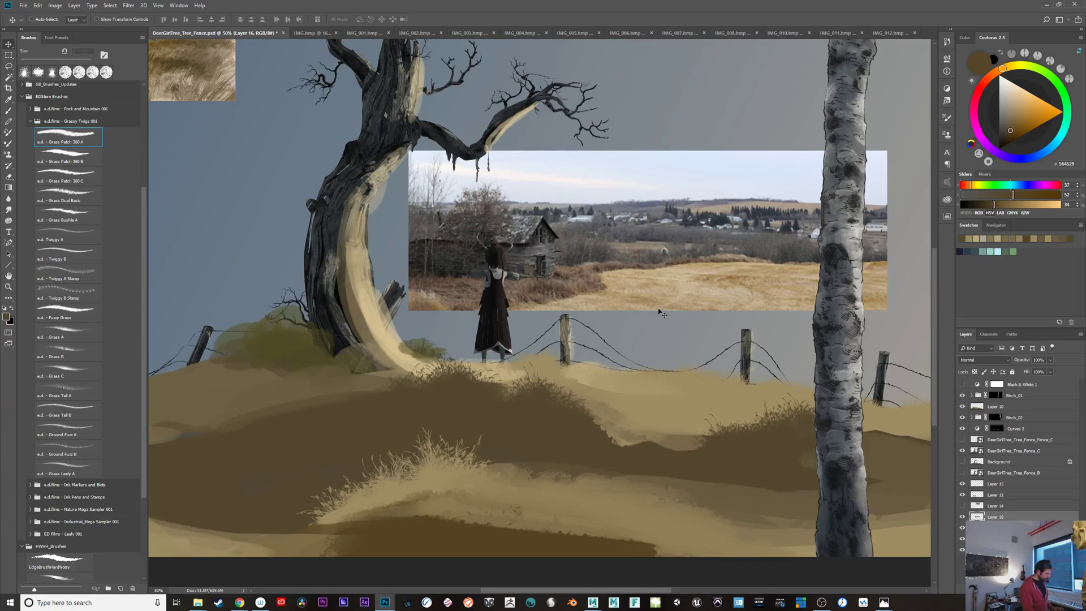
pyautogui.moveTo(659, 310); pyautogui.dragTo(682, 230)
pyautogui.moveTo(676, 283); pyautogui.dragTo(551, 450)
pyautogui.moveTo(557, 356); pyautogui.dragTo(609, 338)
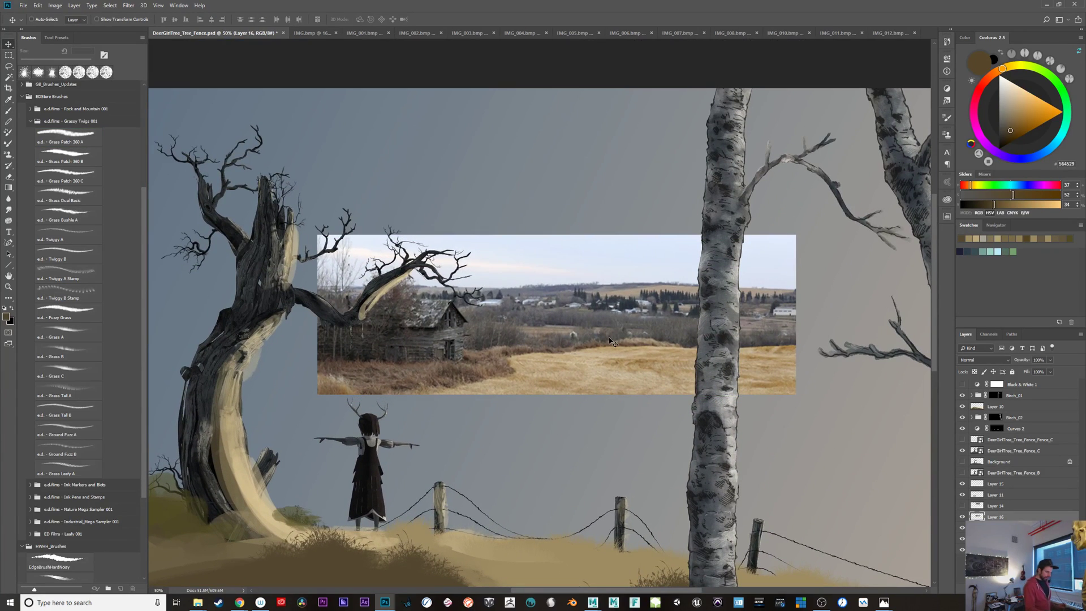
# Step: Apply Smart Blur to the pasted farm photo, adjusting the filter's threshold and quality
pyautogui.click(136, 7)
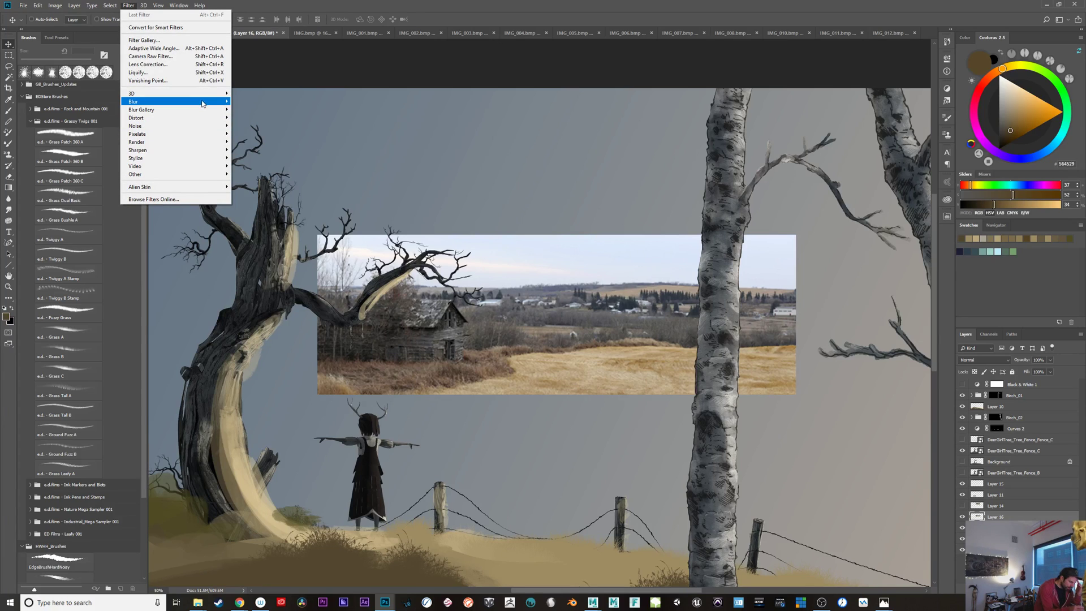
pyautogui.moveTo(202, 103)
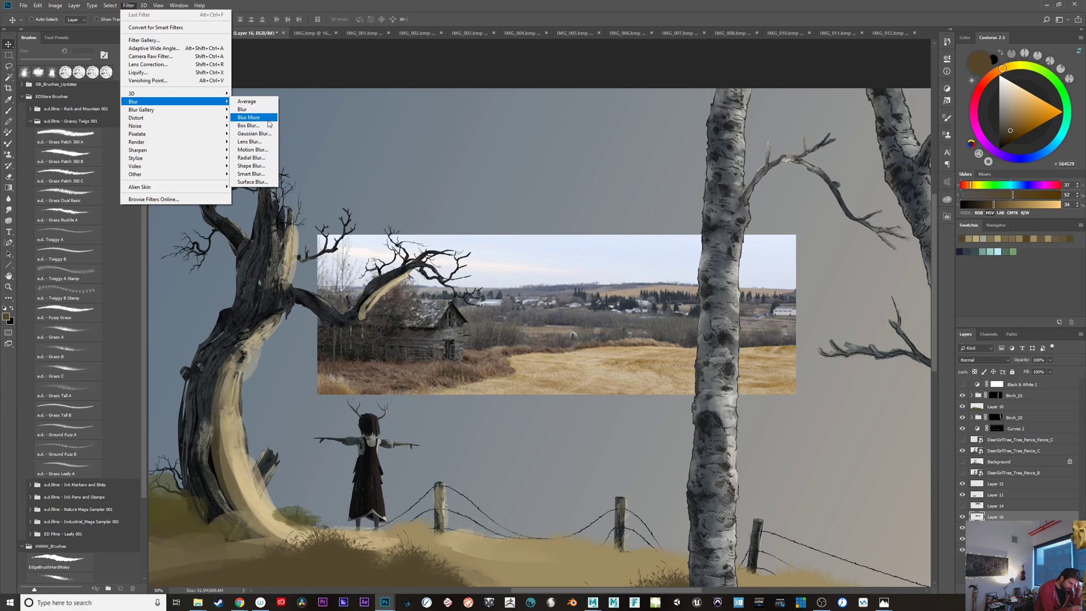
pyautogui.click(263, 175)
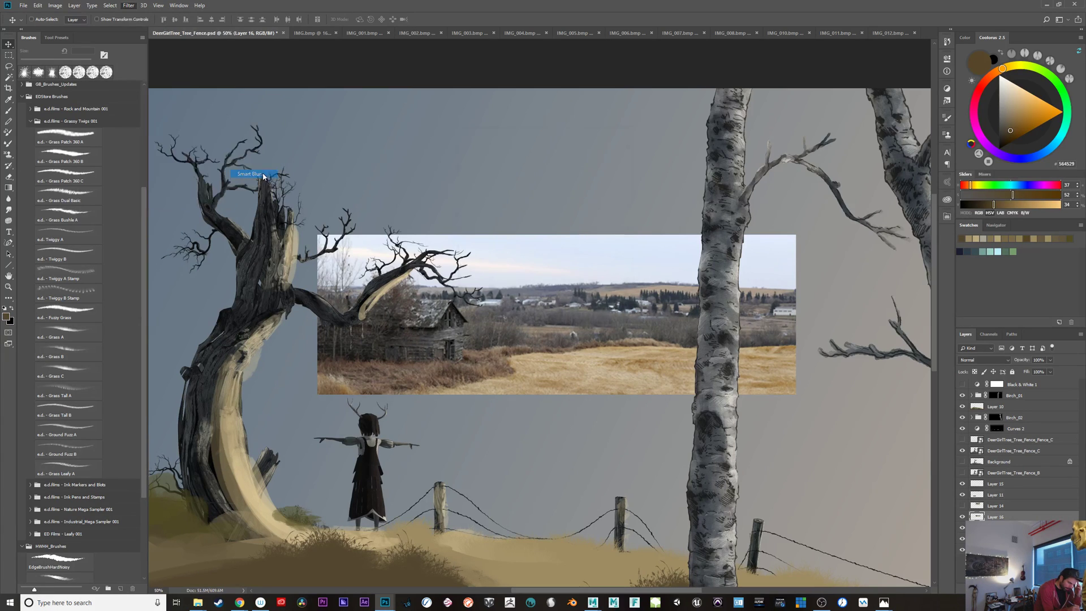
pyautogui.moveTo(529, 134); pyautogui.dragTo(281, 150)
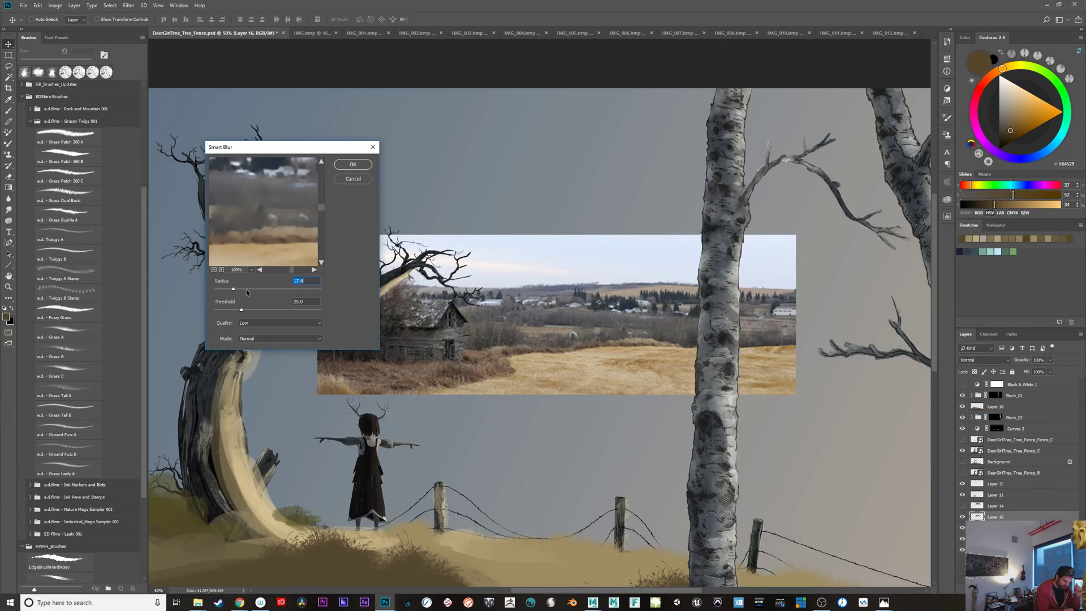
pyautogui.moveTo(227, 311); pyautogui.dragTo(247, 309)
pyautogui.click(260, 323)
pyautogui.click(258, 336)
pyautogui.click(356, 164)
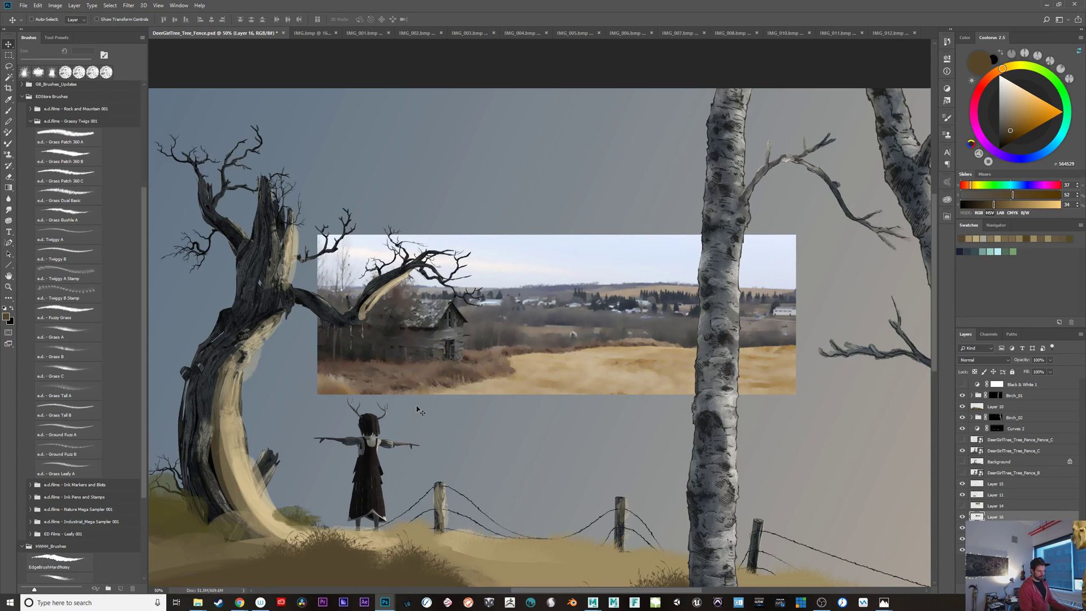
# Step: Compare the farm photo with and without Smart Blur, examining the barn, bushes and field up close
pyautogui.hotkey('ctrl', '+')
pyautogui.hotkey('ctrl', '+')
pyautogui.hotkey('ctrl', '+')
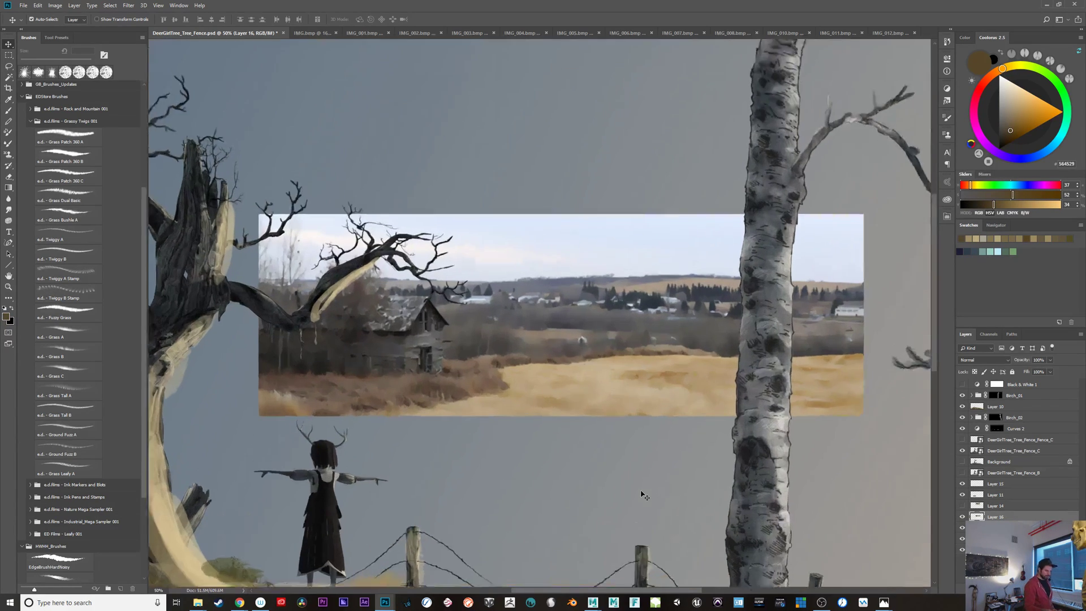
pyautogui.hotkey('ctrl', '-')
pyautogui.hotkey('ctrl', '+')
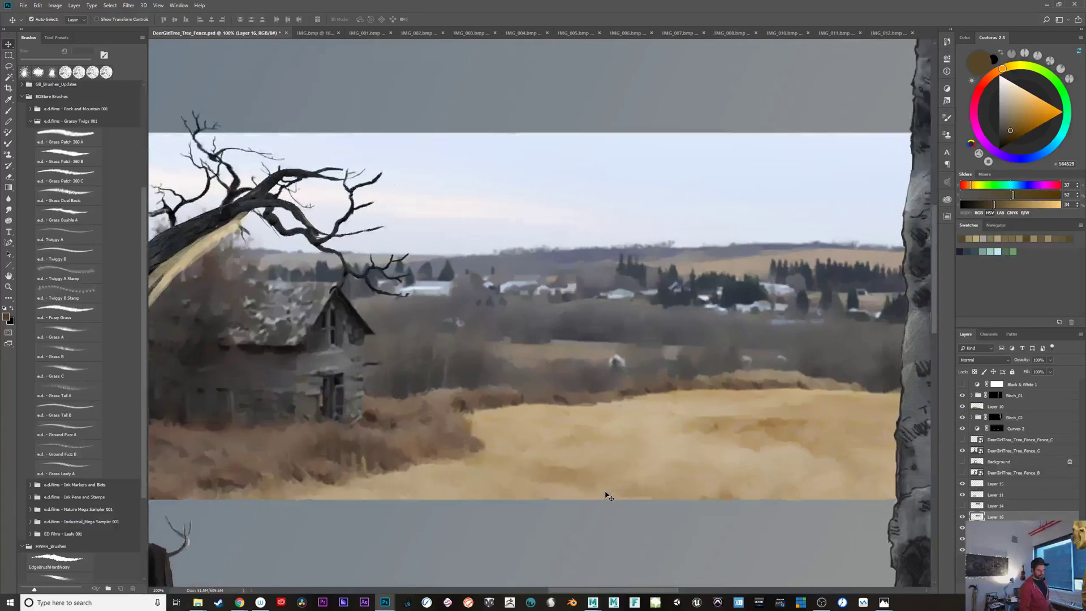
pyautogui.hotkey('ctrl', 'z')
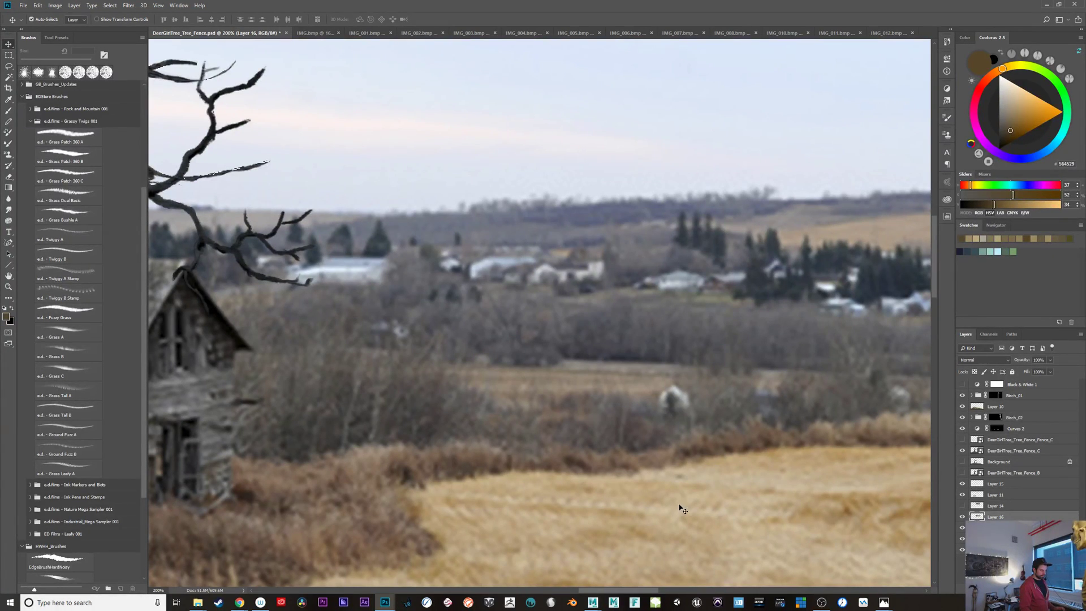
pyautogui.hotkey('ctrl', 'z')
pyautogui.moveTo(627, 515); pyautogui.dragTo(834, 479)
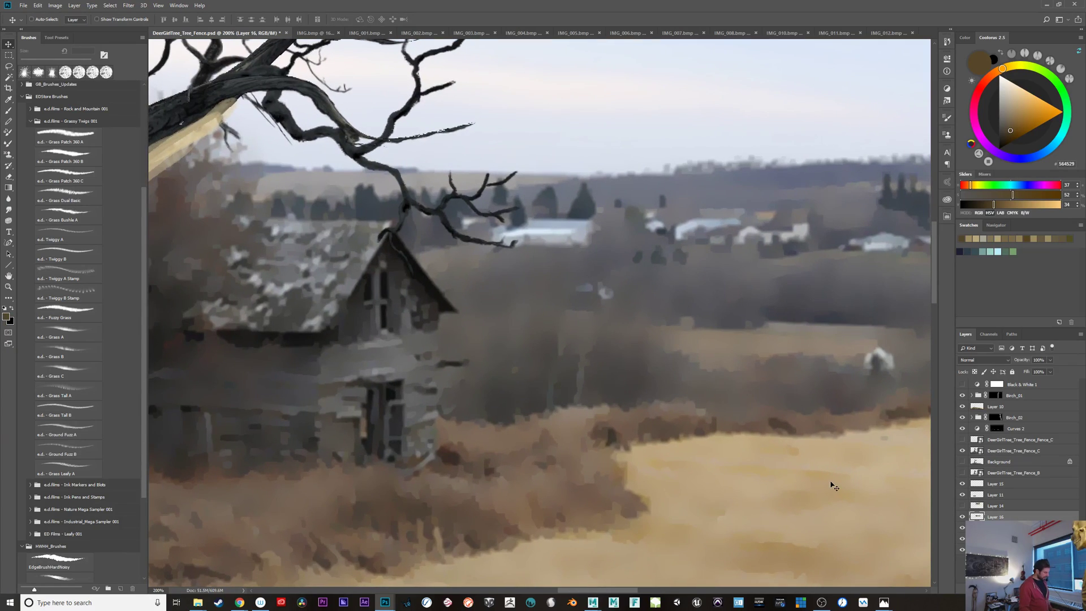
# Step: Move the blurred farm photo directly beneath the landscape painting reference, behind the twisted tree
pyautogui.hotkey('ctrl', '-')
pyautogui.hotkey('ctrl', '-')
pyautogui.hotkey('ctrl', '-')
pyautogui.hotkey('ctrl', '-')
pyautogui.hotkey('ctrl', '-')
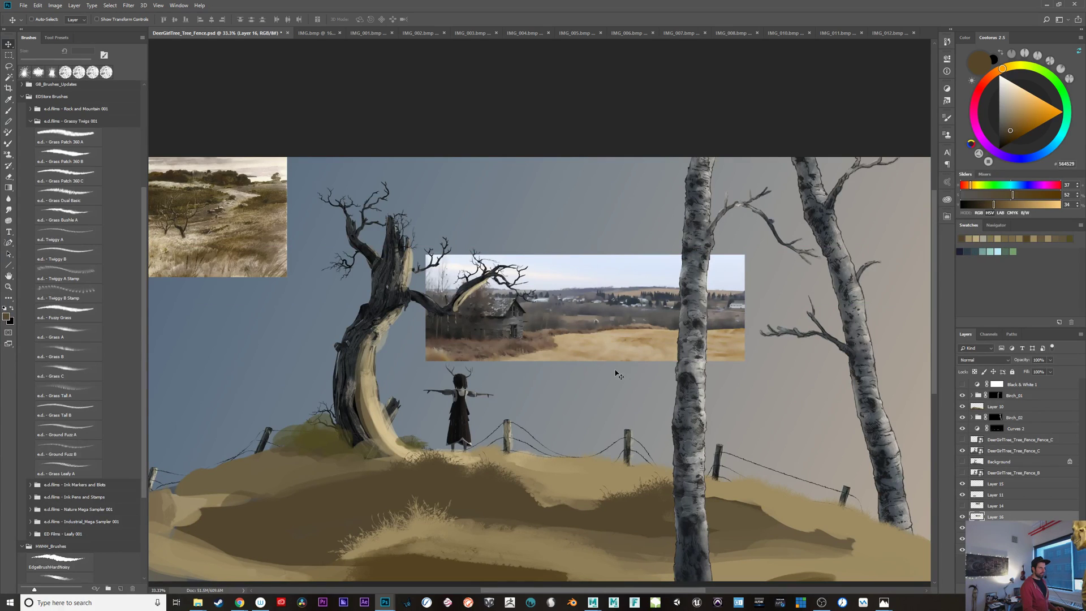
pyautogui.moveTo(590, 356); pyautogui.dragTo(526, 366)
# Step: Sample brown tones with the brush from the dry bushes beside the barn in the blurred photo
pyautogui.hotkey('ctrl', '+')
pyautogui.hotkey('ctrl', '+')
pyautogui.hotkey('ctrl', '+')
pyautogui.hotkey('ctrl', '+')
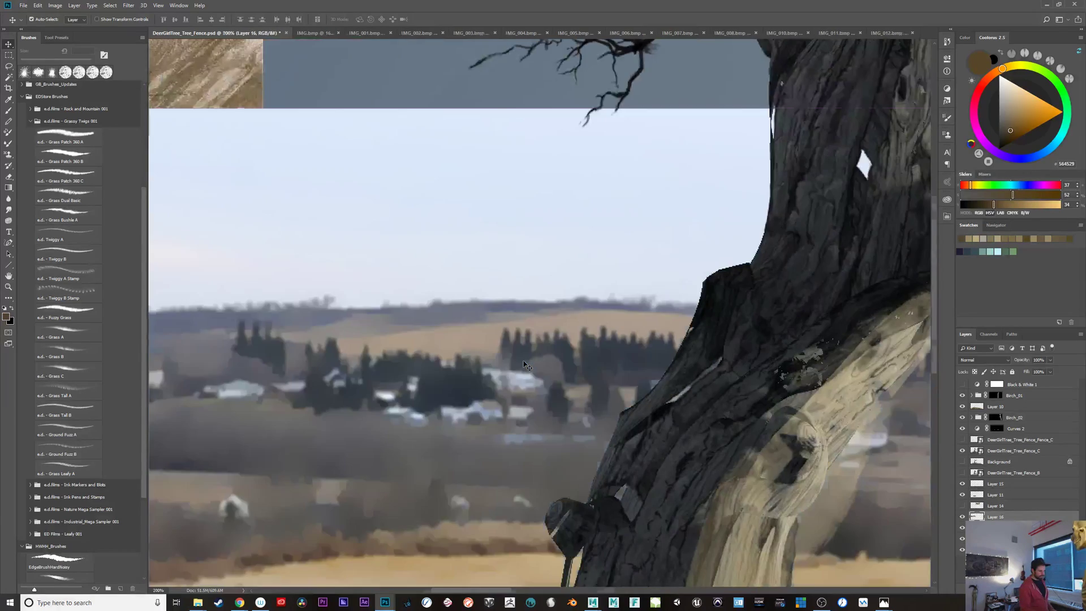
pyautogui.moveTo(477, 507); pyautogui.dragTo(772, 518)
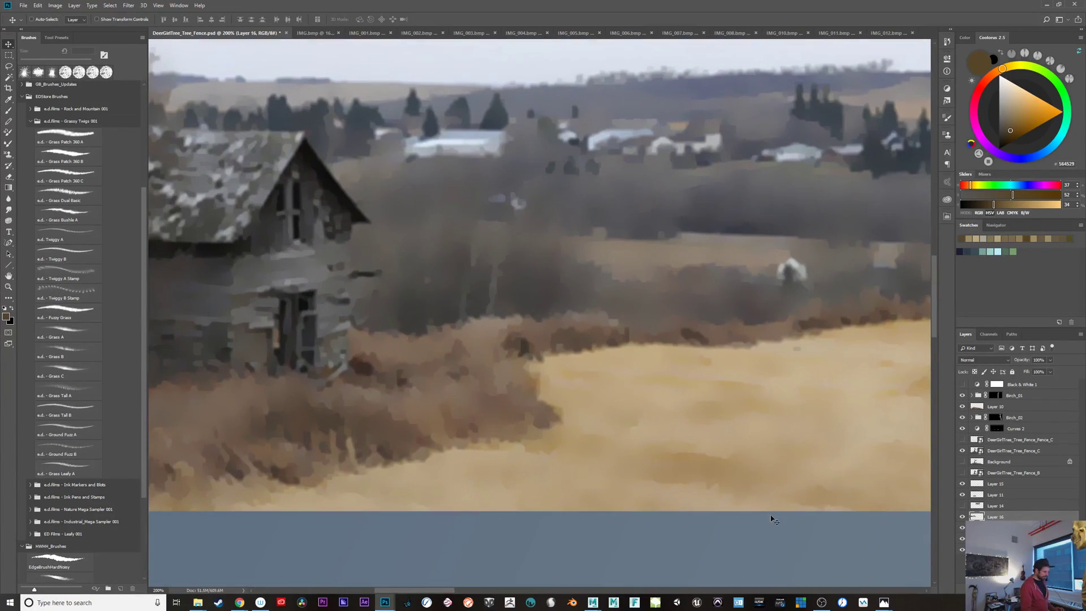
pyautogui.press('b')
pyautogui.keyDown('alt'); pyautogui.click(456, 395); pyautogui.keyUp('alt')
pyautogui.keyDown('alt'); pyautogui.click(473, 405); pyautogui.keyUp('alt')
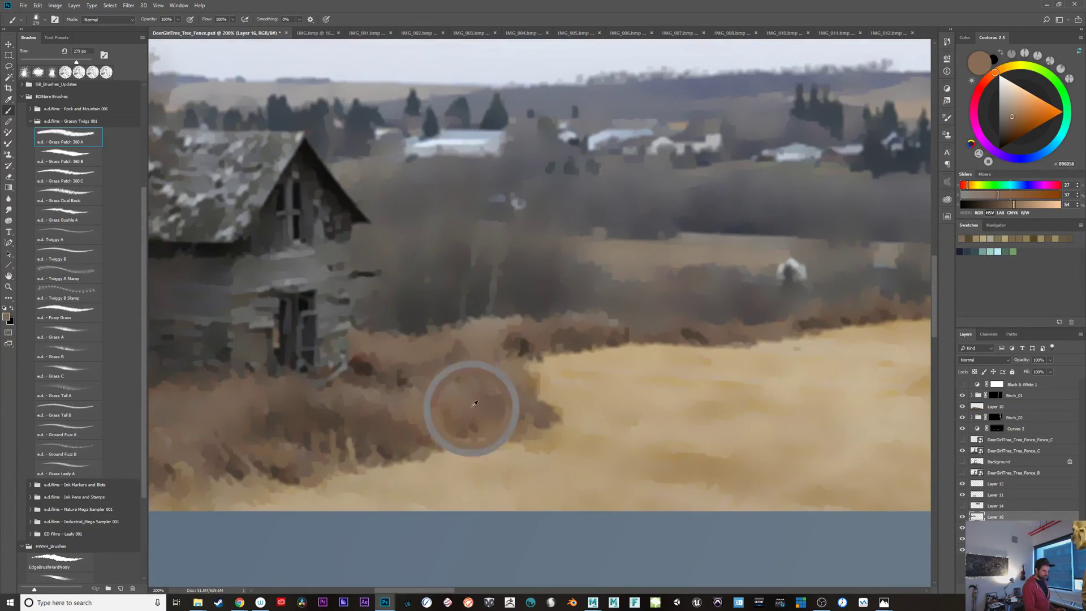
pyautogui.keyDown('alt'); pyautogui.click(486, 380); pyautogui.keyUp('alt')
pyautogui.keyDown('alt'); pyautogui.click(484, 334); pyautogui.keyUp('alt')
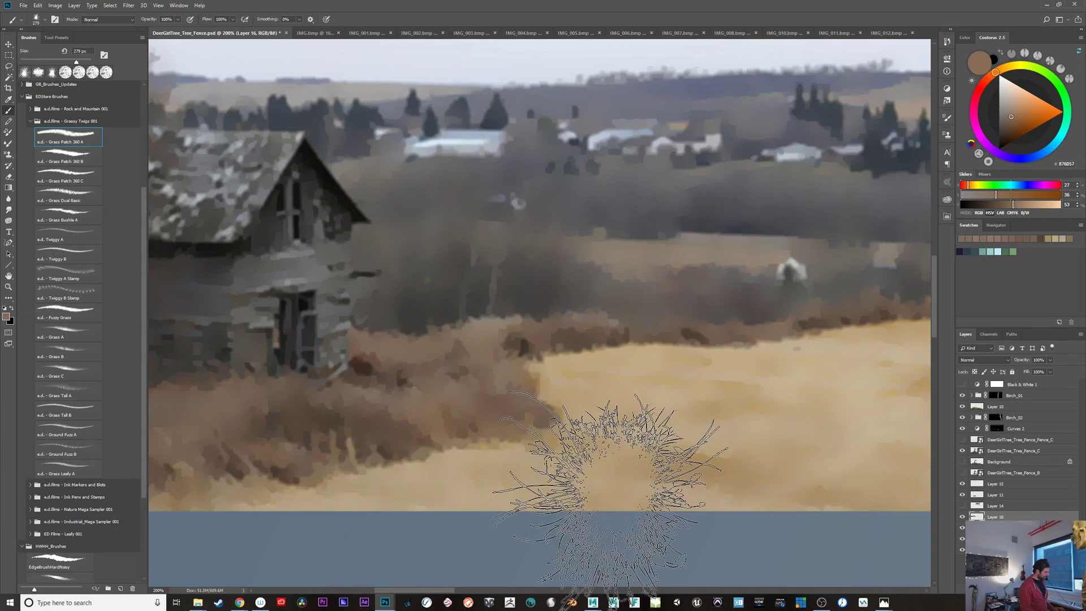
# Step: Paste the unblurred farm photo over the blurred one and sample a dark reddish brown from the bushes below the barn
pyautogui.hotkey('ctrl', 'v')
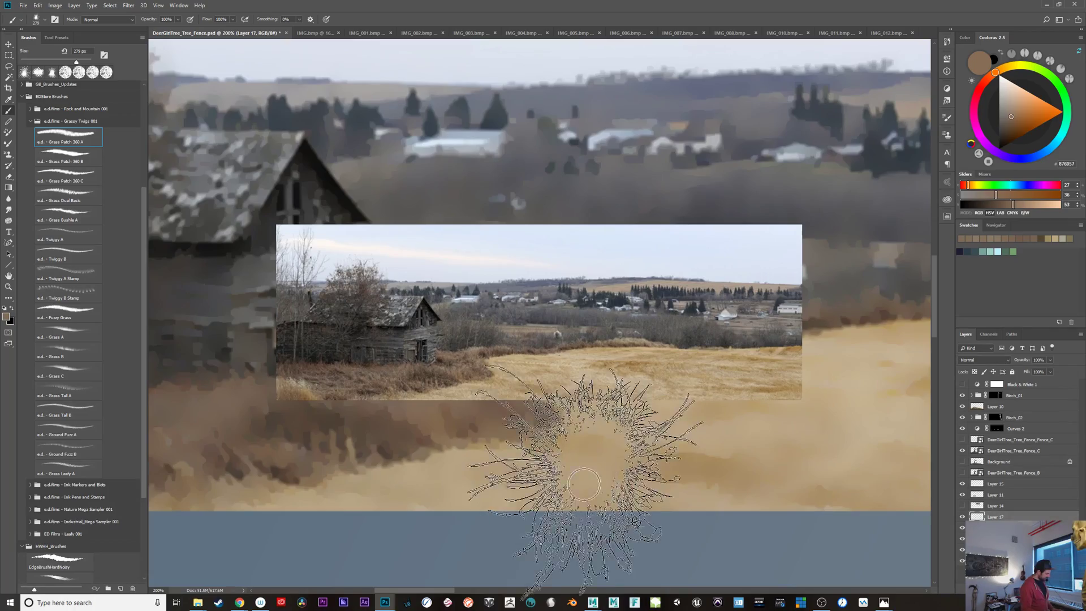
pyautogui.hotkey('ctrl', '+')
pyautogui.hotkey('ctrl', '+')
pyautogui.hotkey('ctrl', '+')
pyautogui.hotkey('ctrl', '+')
pyautogui.hotkey('ctrl', '+')
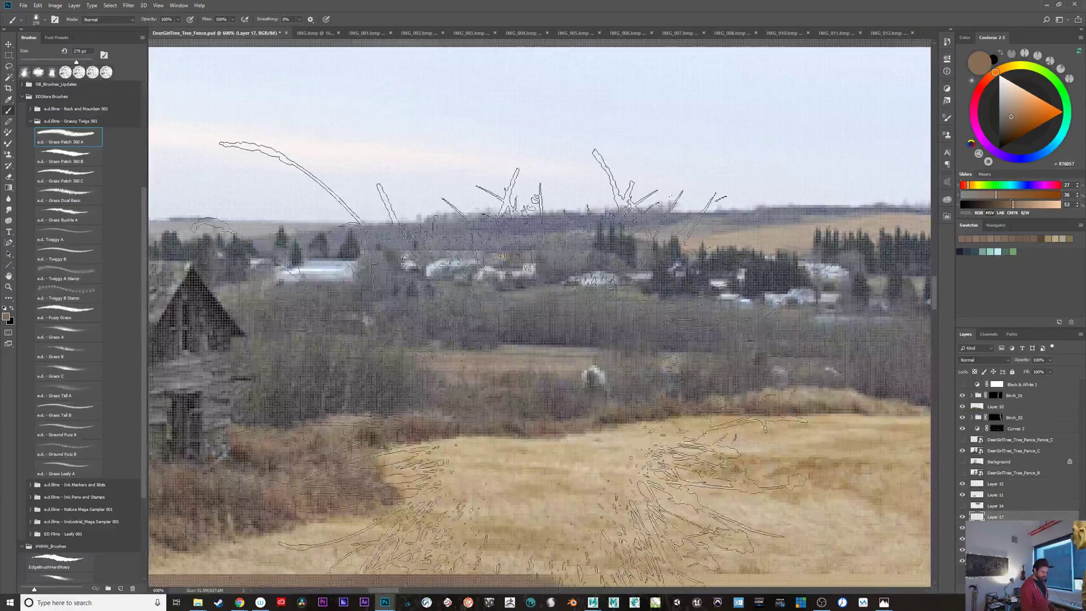
pyautogui.hotkey('ctrl', '0')
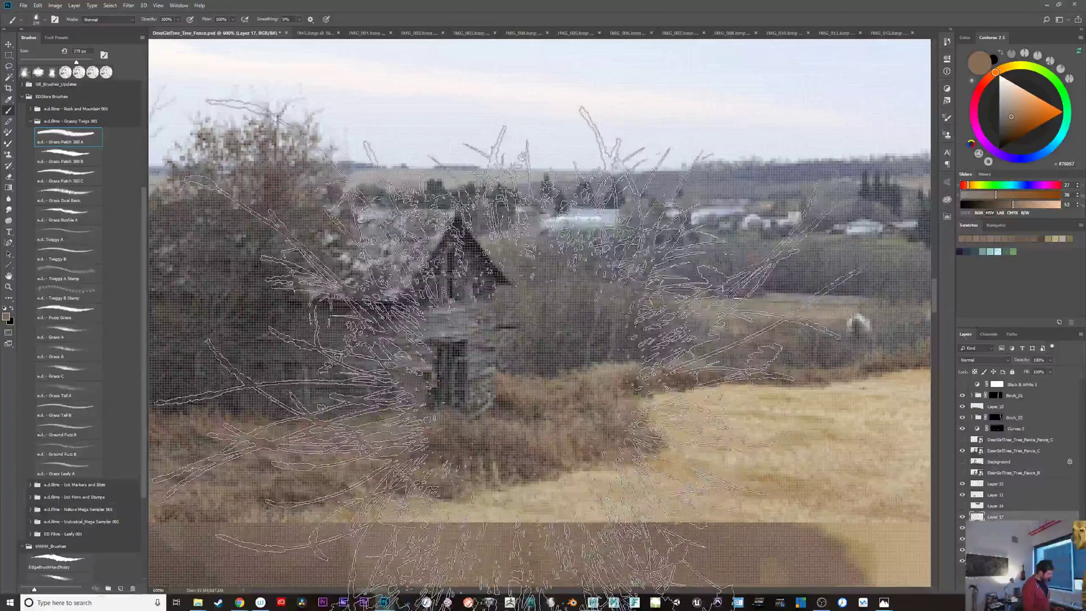
pyautogui.press('i')
pyautogui.click(469, 429)
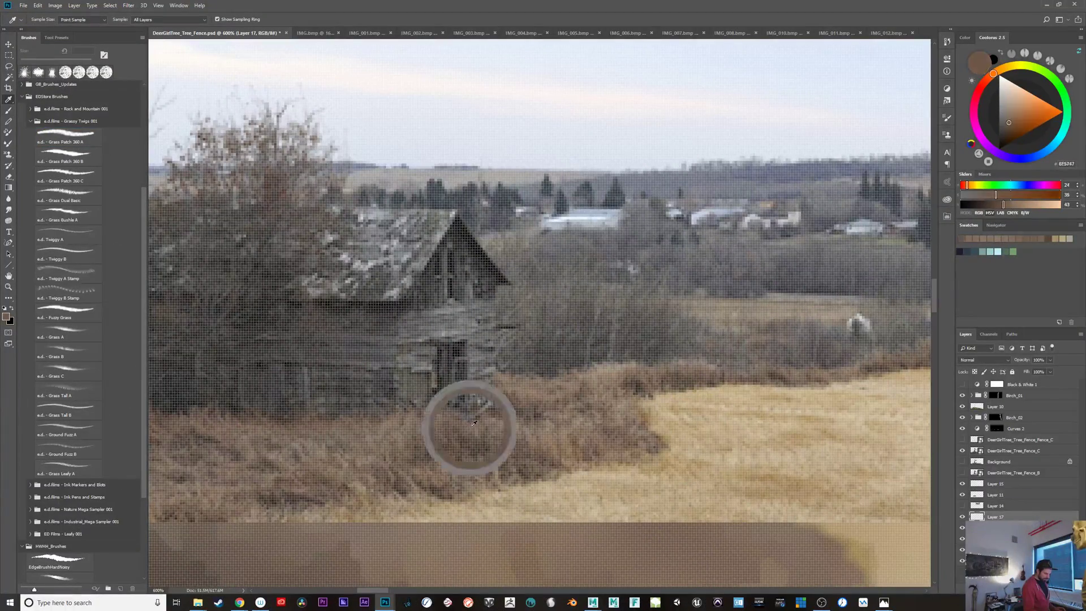
pyautogui.click(481, 431)
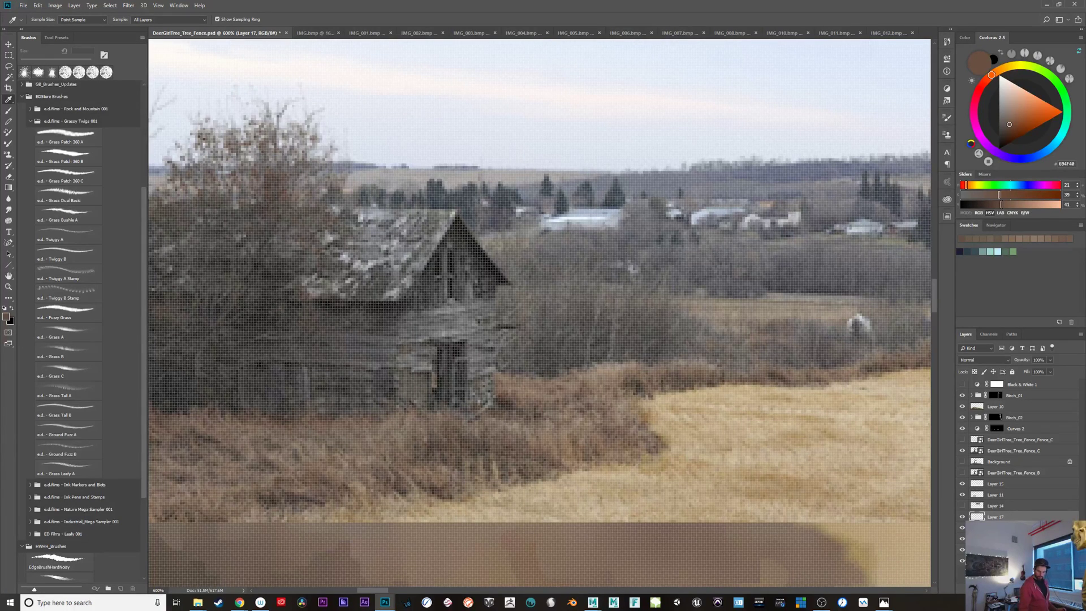
# Step: Delete the pasted unblurred photo copy and return to an overview of the whole scene
pyautogui.press('Delete')
pyautogui.click(504, 219)
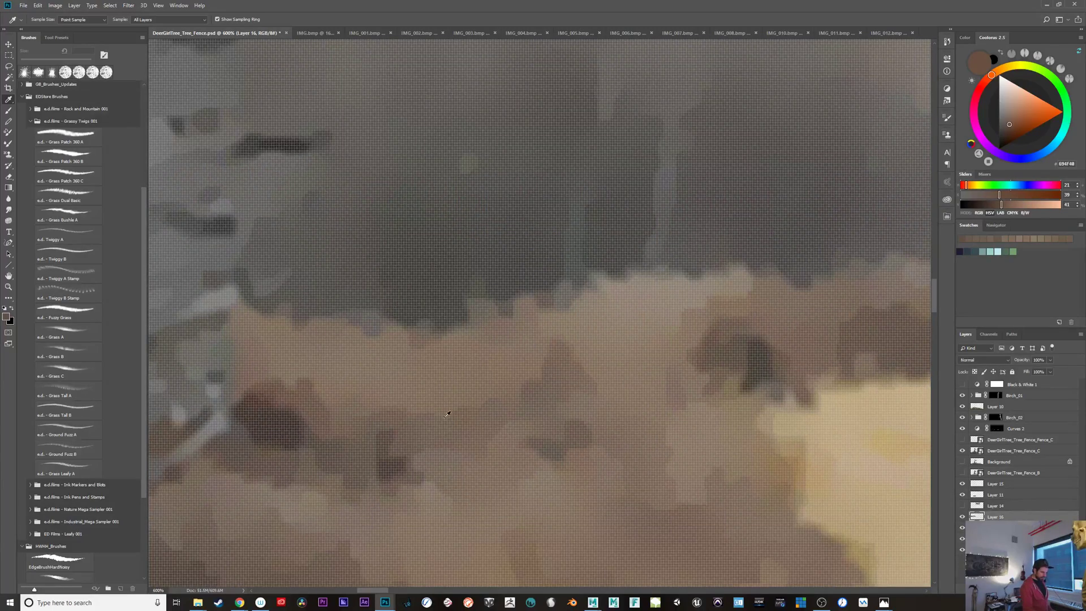
pyautogui.scroll(-4, 523, 522)
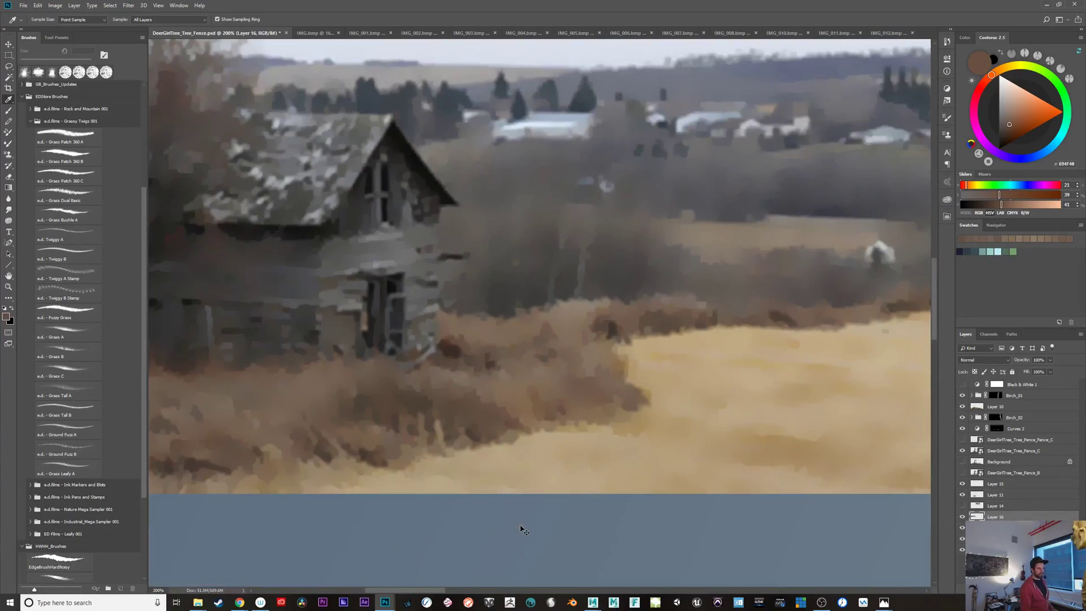
pyautogui.scroll(-5, 512, 425)
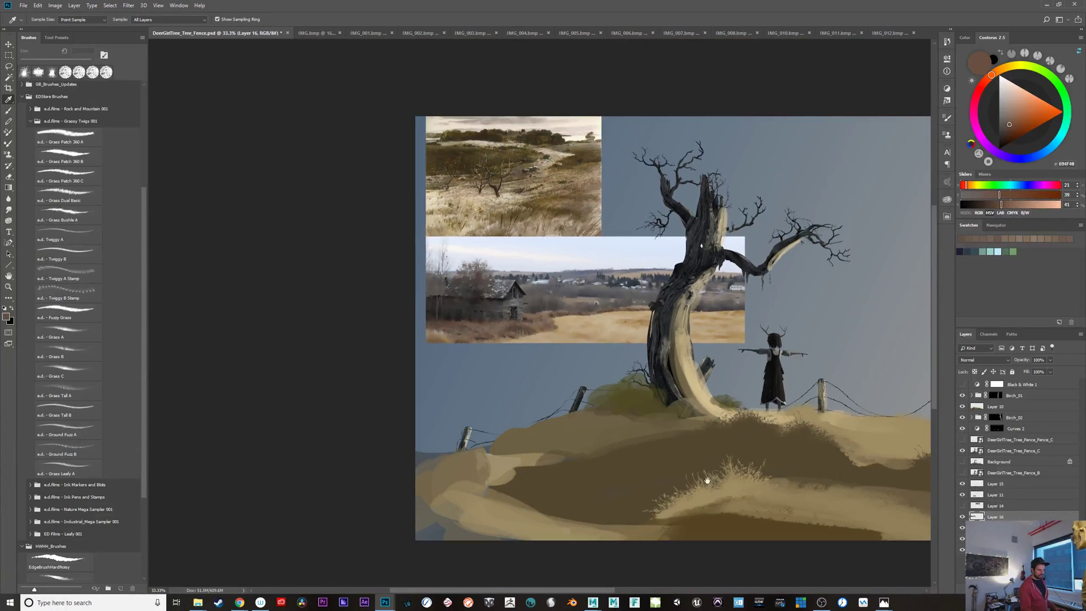
pyautogui.moveTo(707, 480); pyautogui.dragTo(402, 511)
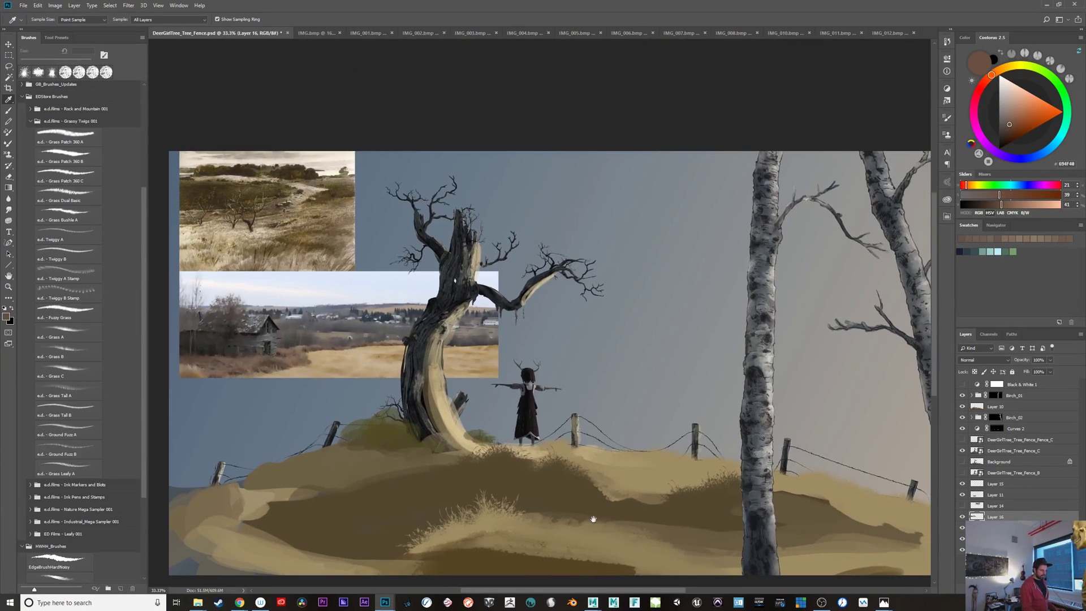
pyautogui.moveTo(592, 517); pyautogui.dragTo(680, 526)
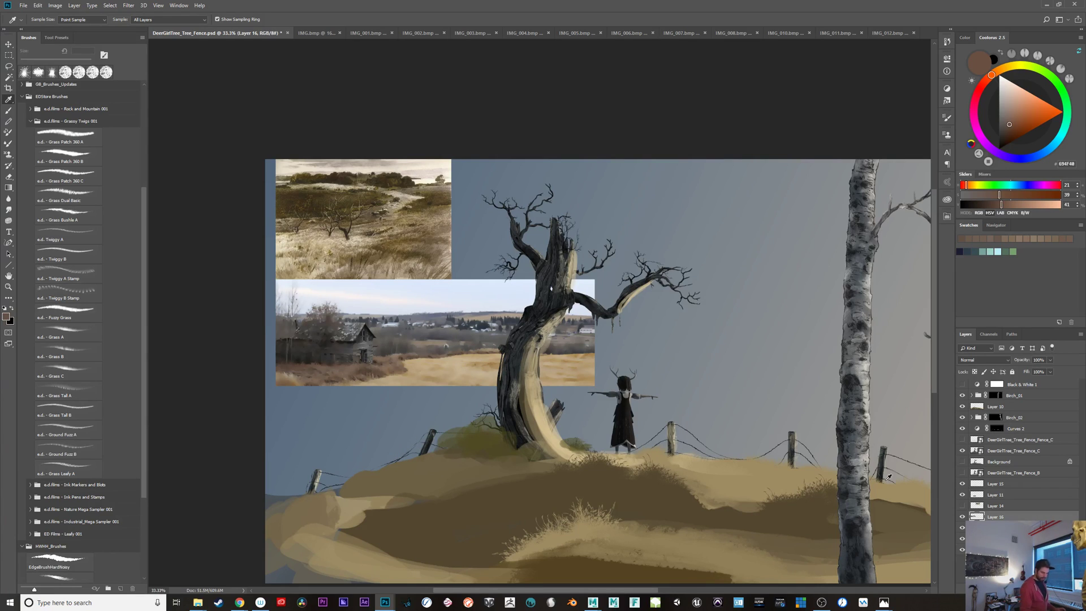
# Step: Identify the landscape painting reference by toggling its visibility, select its Layer 13, and examine its dry grass up close
pyautogui.click(964, 531)
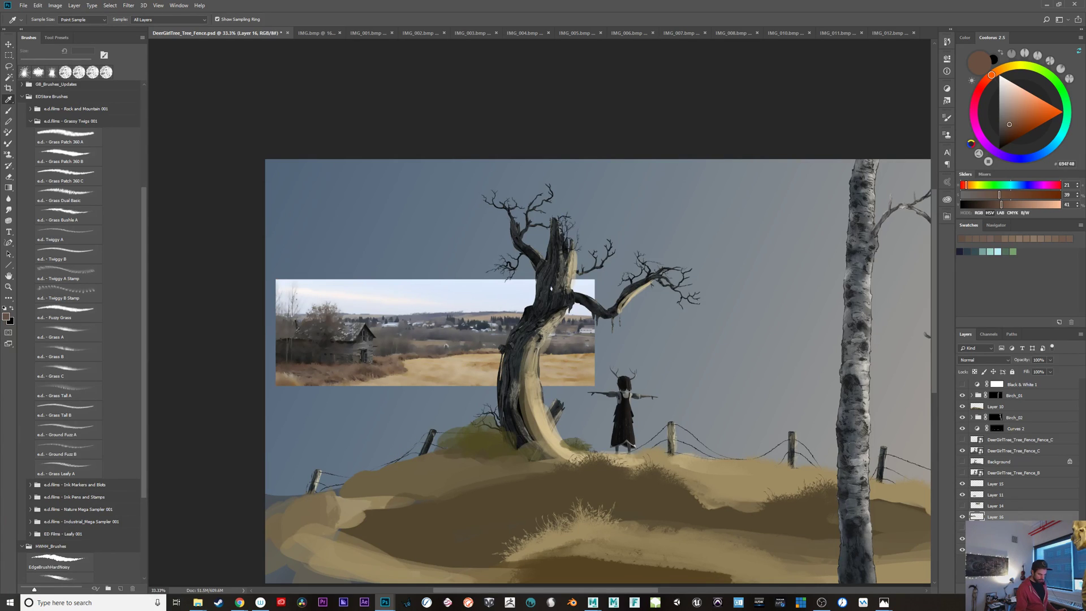
pyautogui.click(970, 527)
pyautogui.click(964, 528)
pyautogui.hotkey('ctrl', '+')
pyautogui.hotkey('ctrl', '+')
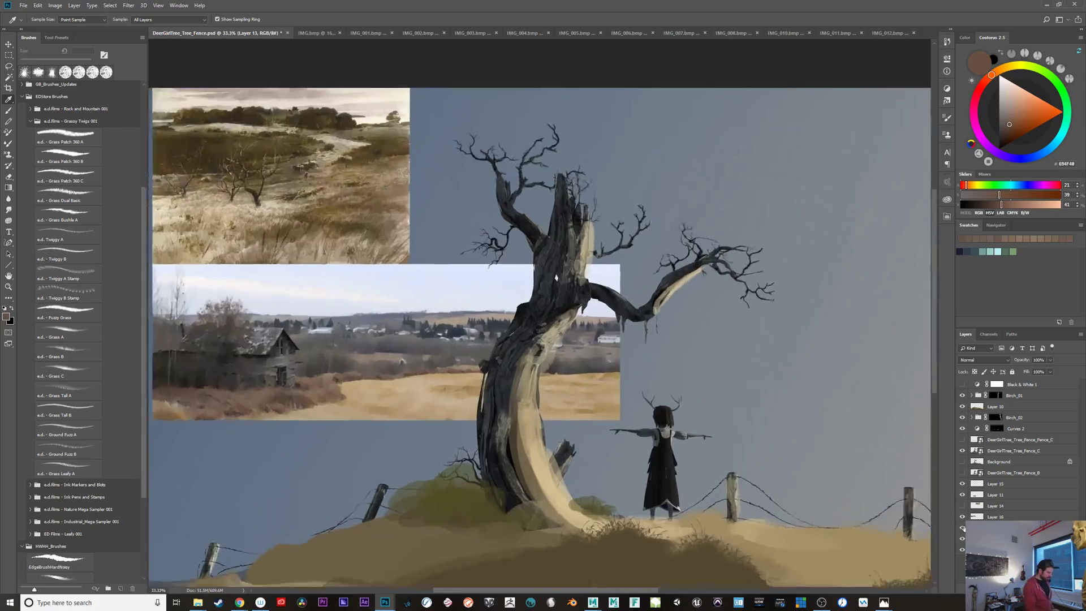
pyautogui.moveTo(327, 232); pyautogui.dragTo(567, 431)
pyautogui.scroll(2, 583, 437)
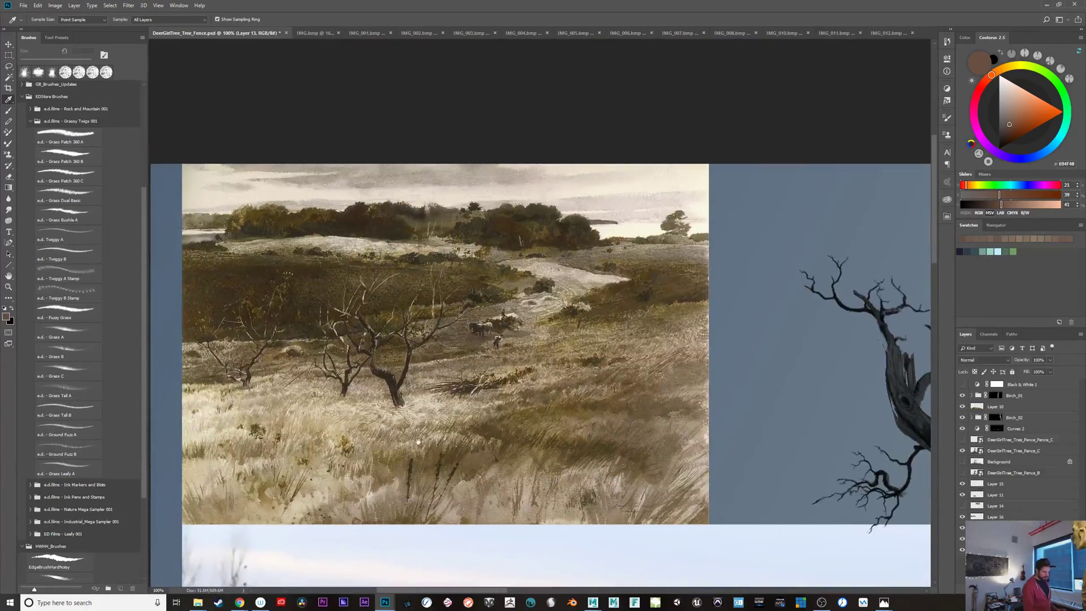
# Step: Return from the reference image to the full scene and sample a tan color from the foreground grass highlight with the grass brush
pyautogui.moveTo(738, 518); pyautogui.dragTo(371, 380)
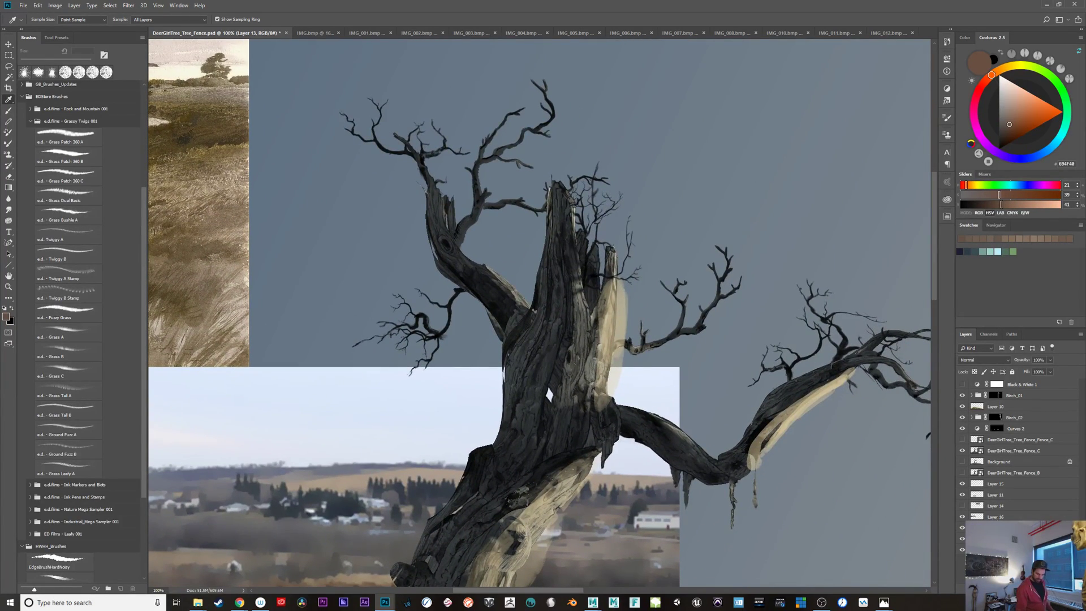
pyautogui.hotkey('ctrl', '-')
pyautogui.hotkey('ctrl', '-')
pyautogui.hotkey('ctrl', '-')
pyautogui.hotkey('ctrl', '-')
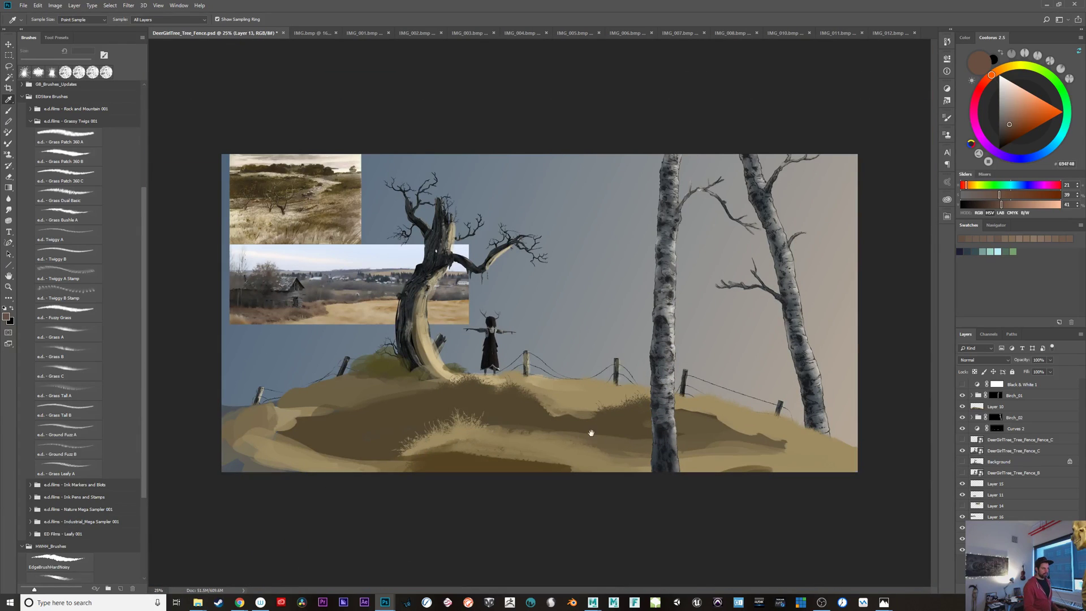
pyautogui.hotkey('ctrl', '+')
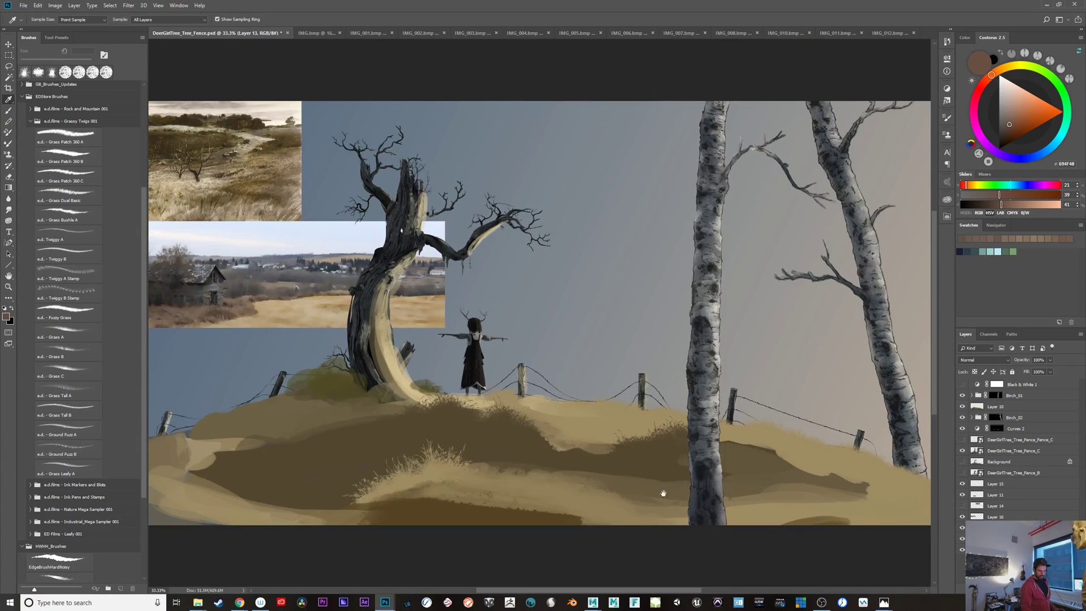
pyautogui.moveTo(664, 493); pyautogui.dragTo(662, 524)
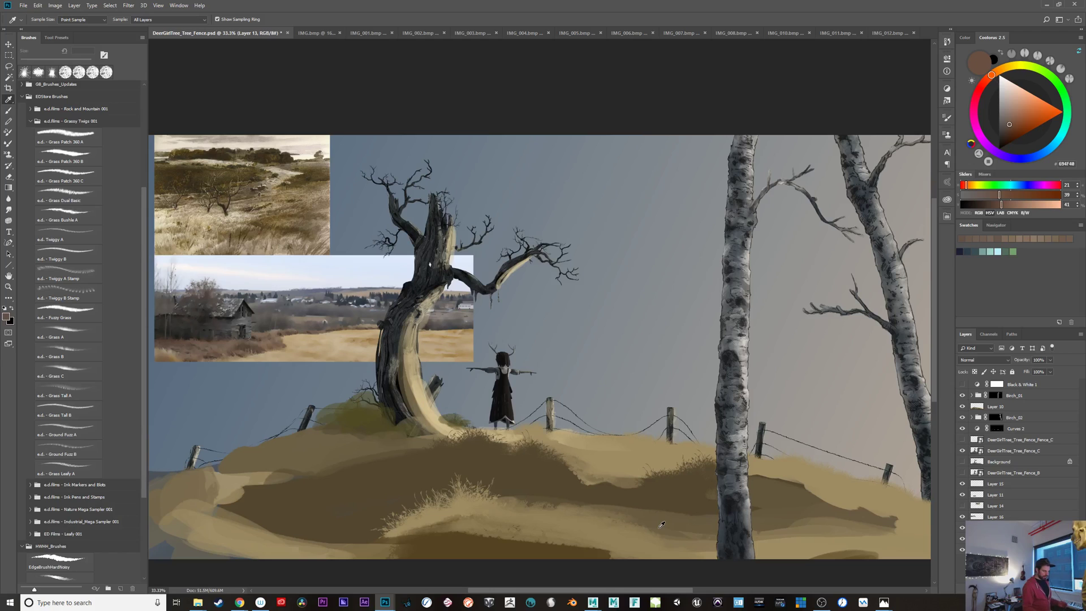
pyautogui.press('b')
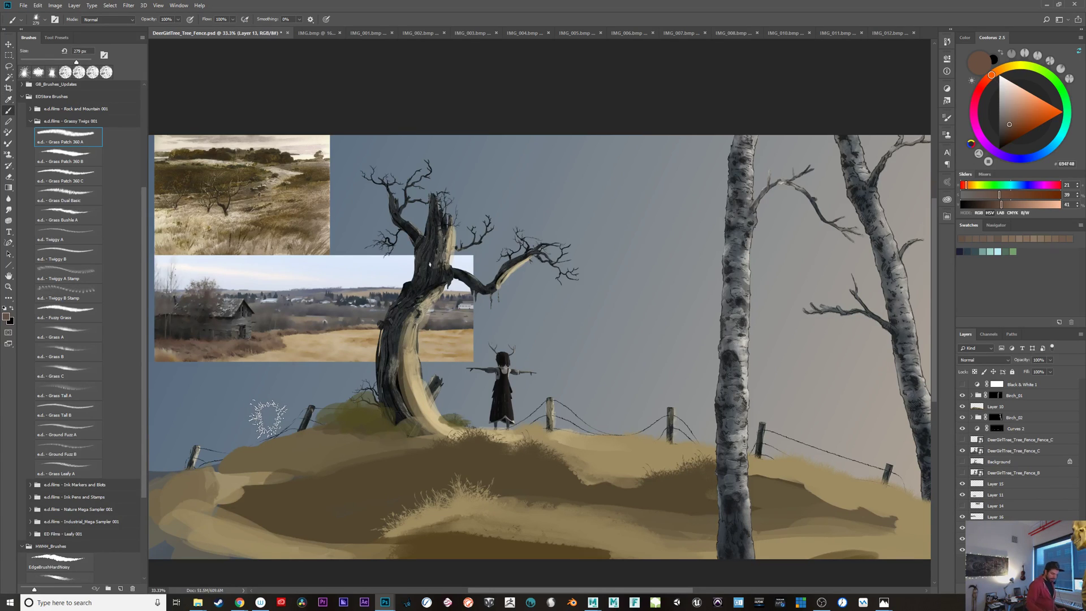
pyautogui.keyDown('alt'); pyautogui.click(425, 511); pyautogui.keyUp('alt')
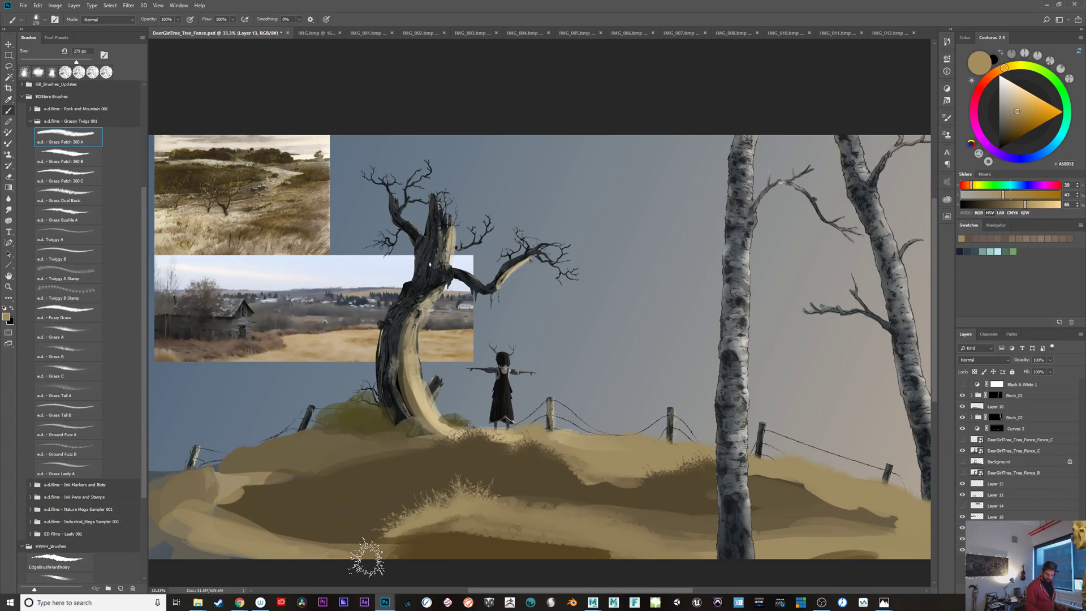
# Step: Check what Layer 16 holds by toggling its visibility, and make Layer 10 the active layer
pyautogui.click(995, 516)
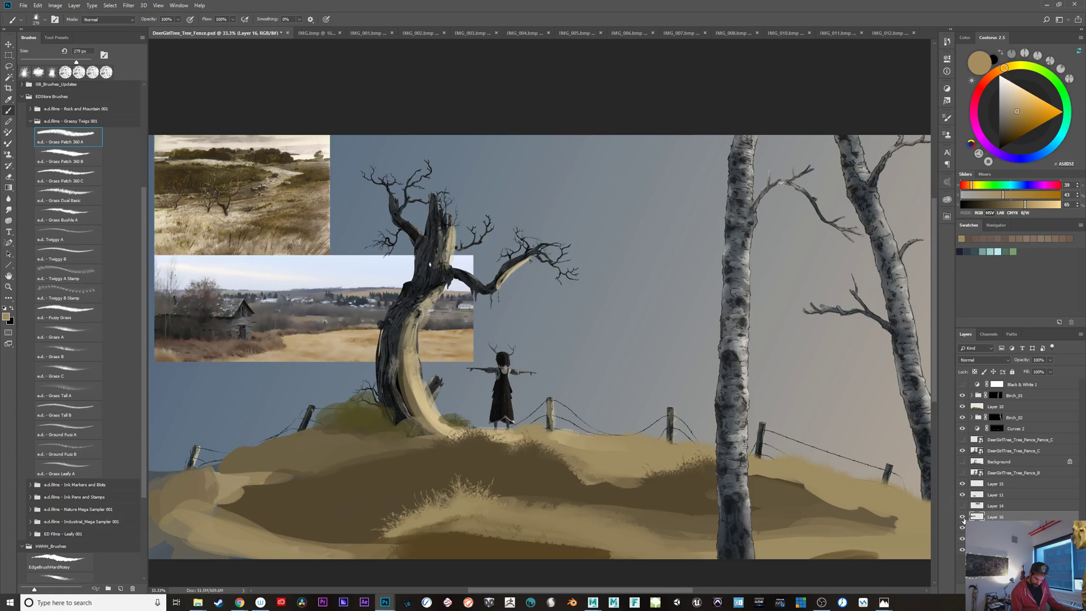
pyautogui.click(962, 517)
pyautogui.click(962, 516)
pyautogui.click(996, 406)
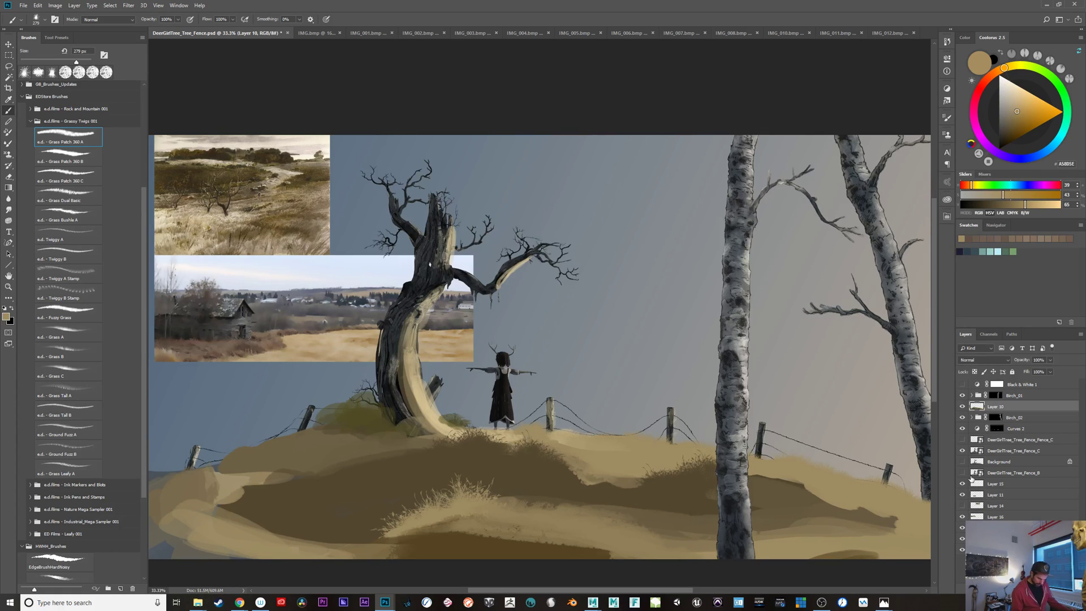
# Step: Enlarge the Grass Patch 360 A brush to 365 px after a test stroke and add a new layer above Layer 10
pyautogui.moveTo(401, 523)
pyautogui.mouseDown()
pyautogui.moveTo(365, 548)
pyautogui.moveTo(350, 540)
pyautogui.moveTo(354, 574)
pyautogui.moveTo(381, 541)
pyautogui.mouseUp()
pyautogui.hotkey('ctrl', 'z')
pyautogui.keyDown('alt'); pyautogui.rightClick(370, 531); pyautogui.keyUp('alt')
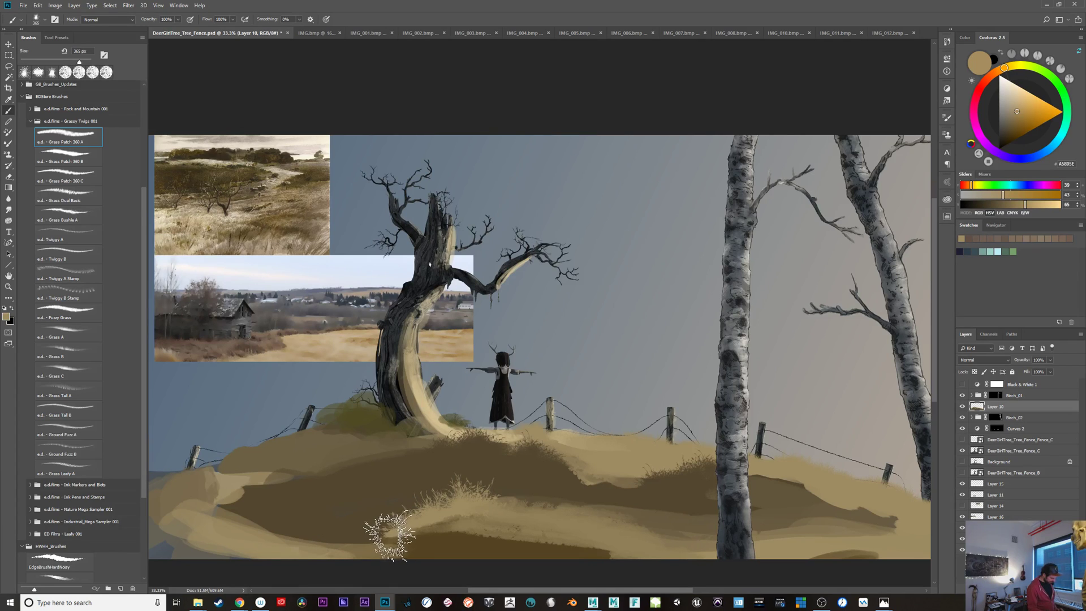
pyautogui.press('l')
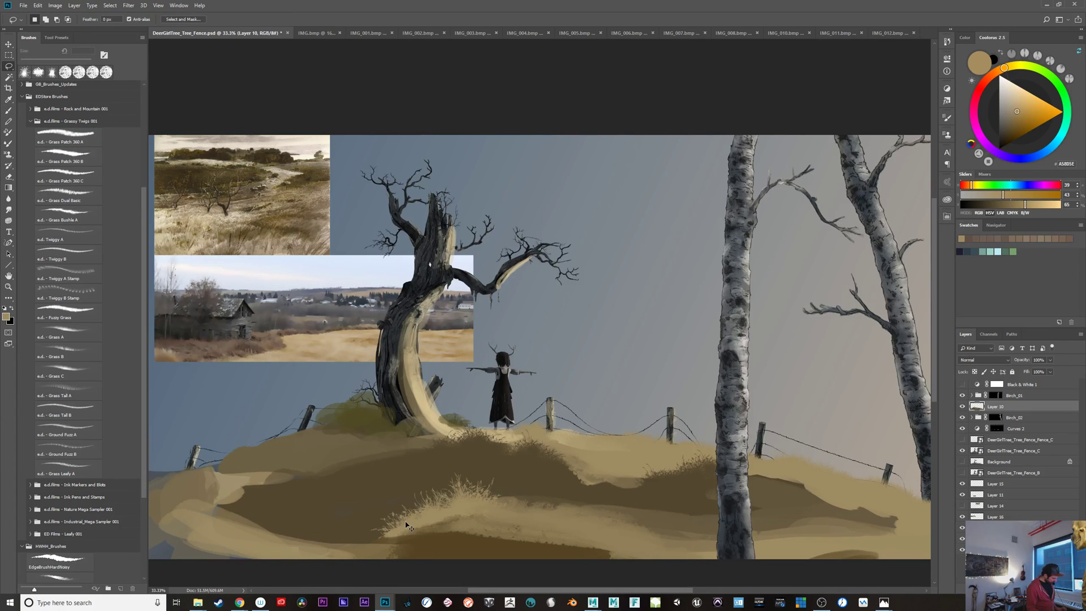
pyautogui.hotkey('ctrl', 'shift', 'n')
pyautogui.press('Return')
pyautogui.press('b')
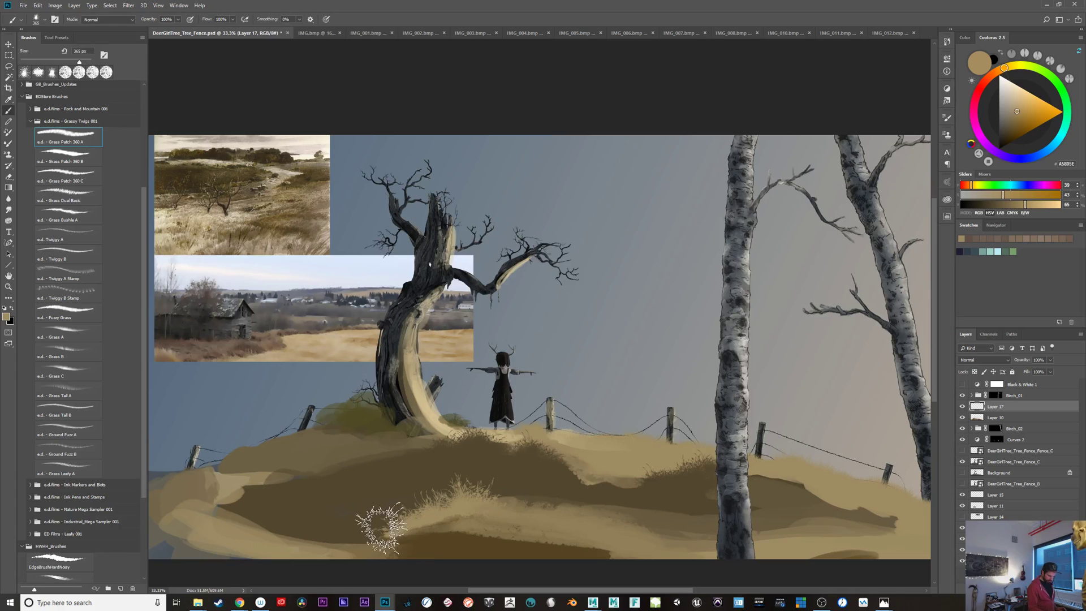
# Step: Sample a mid brown from the foreground and paint a grass tuft beside the bright grass at the hill's lower left
pyautogui.keyDown('alt'); pyautogui.click(368, 547); pyautogui.keyUp('alt')
pyautogui.moveTo(365, 549)
pyautogui.mouseDown()
pyautogui.moveTo(337, 558)
pyautogui.moveTo(344, 551)
pyautogui.moveTo(302, 538)
pyautogui.moveTo(368, 554)
pyautogui.moveTo(334, 581)
pyautogui.mouseUp()
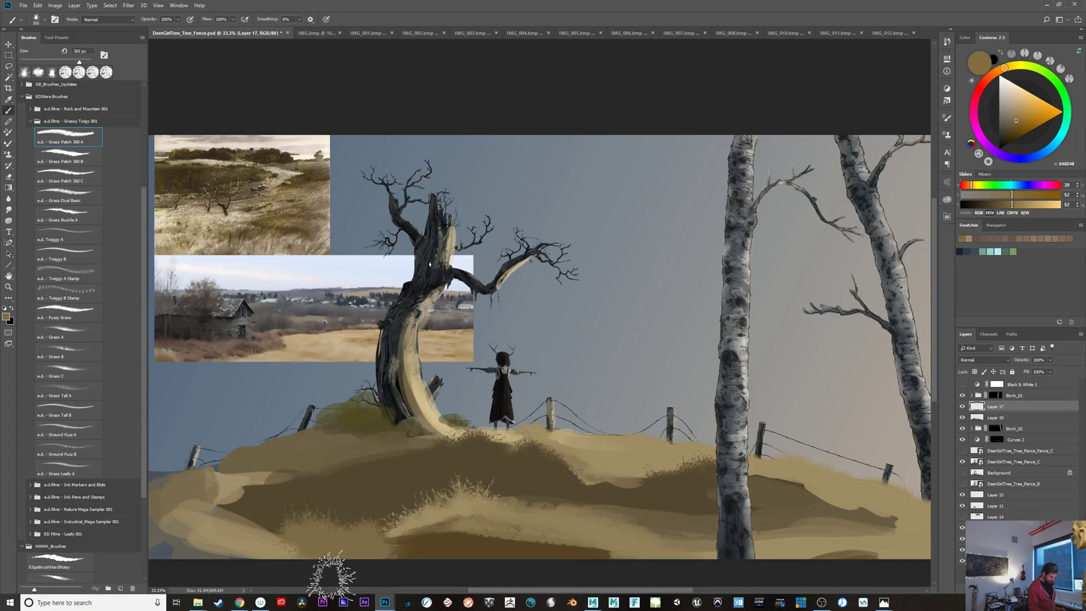
pyautogui.press('e')
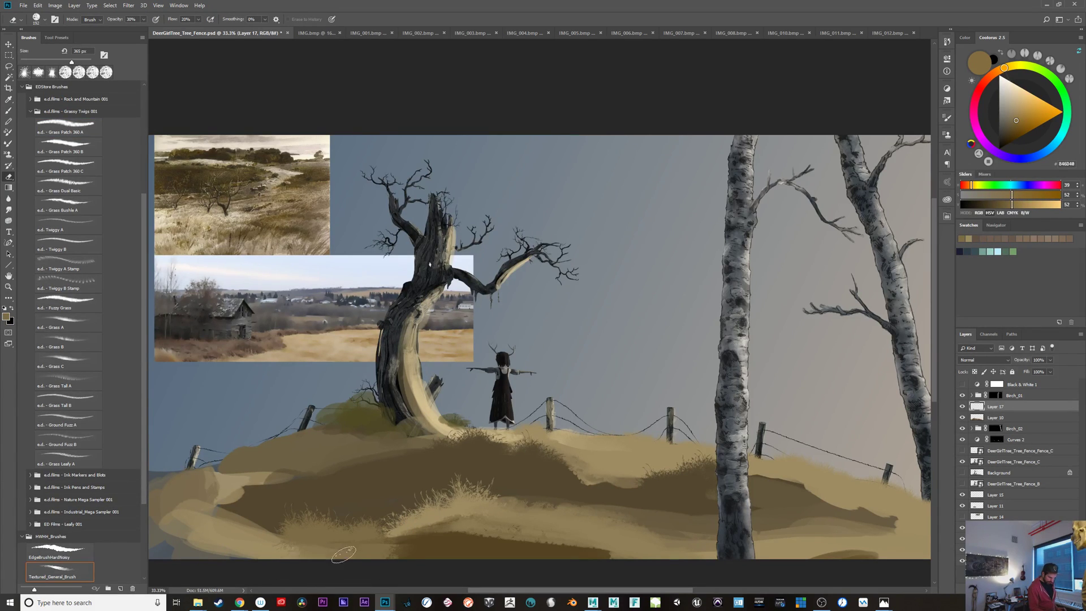
pyautogui.press('b')
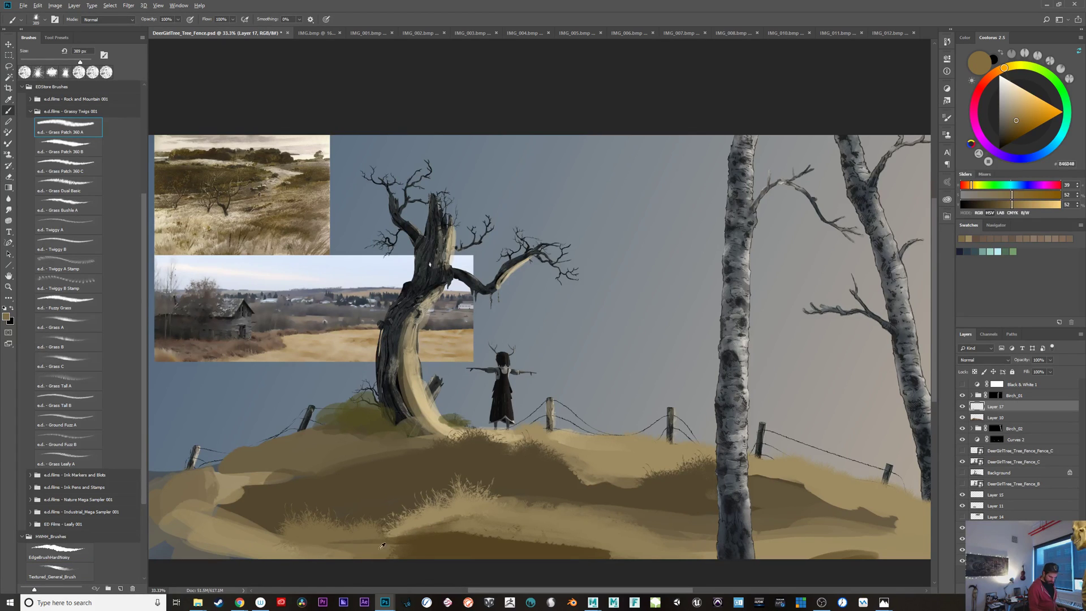
# Step: Sample the dark brown of the foreground patch and extend its edge with dark grass using Grass Patch 360 B
pyautogui.keyDown('alt'); pyautogui.click(382, 546); pyautogui.keyUp('alt')
pyautogui.hotkey('ctrl', 'z')
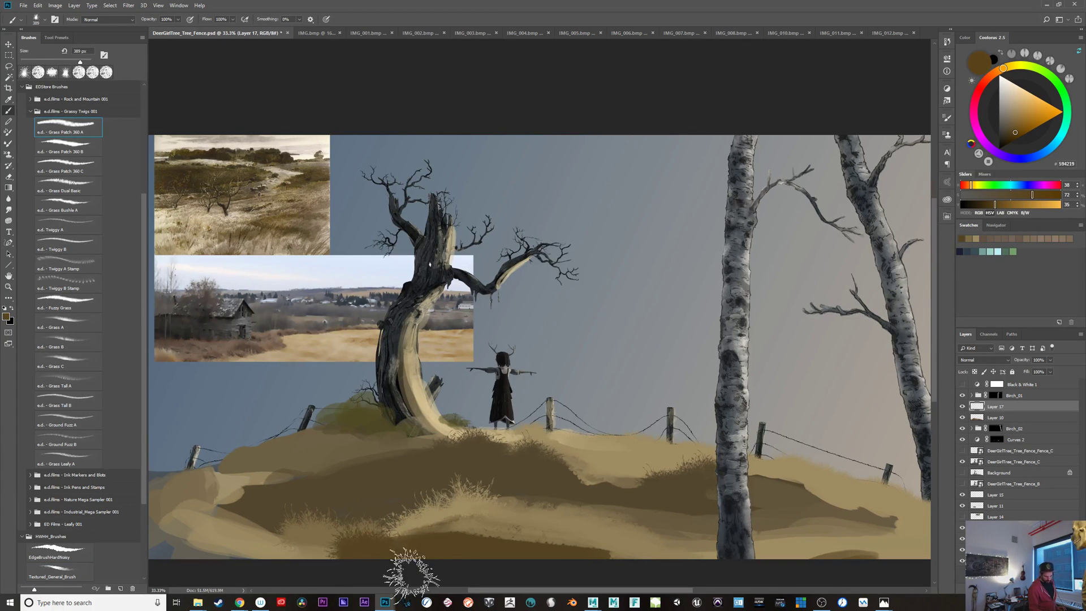
pyautogui.click(76, 151)
pyautogui.moveTo(375, 543)
pyautogui.mouseDown()
pyautogui.moveTo(392, 553)
pyautogui.moveTo(369, 548)
pyautogui.mouseUp()
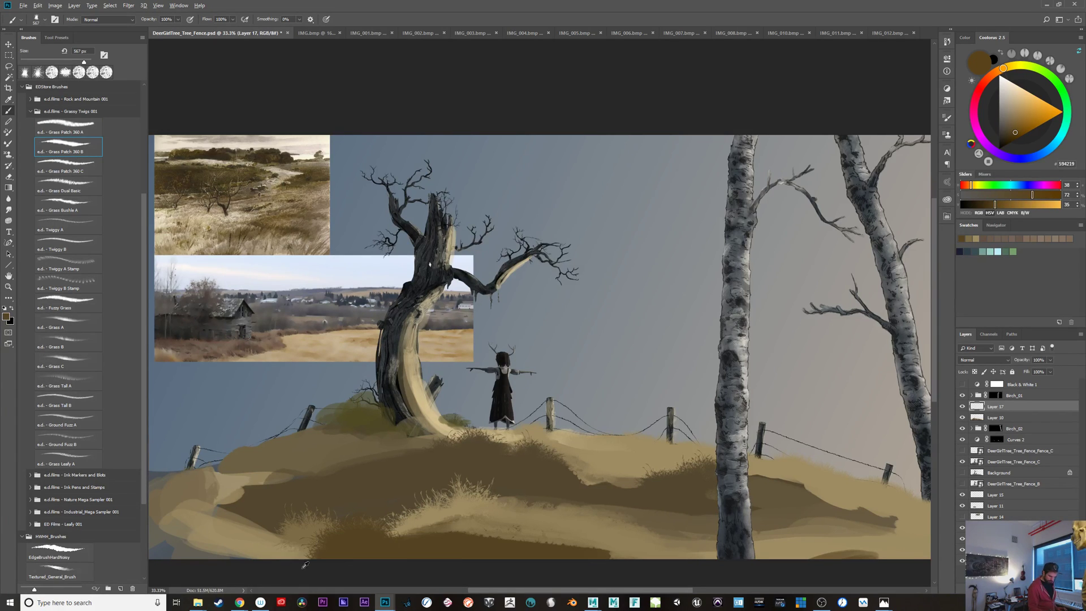
# Step: Sample a pale beige from the landscape painting's dry grass and paint a light grass clump in the scene's lower-left corner
pyautogui.keyDown('alt'); pyautogui.click(509, 529); pyautogui.keyUp('alt')
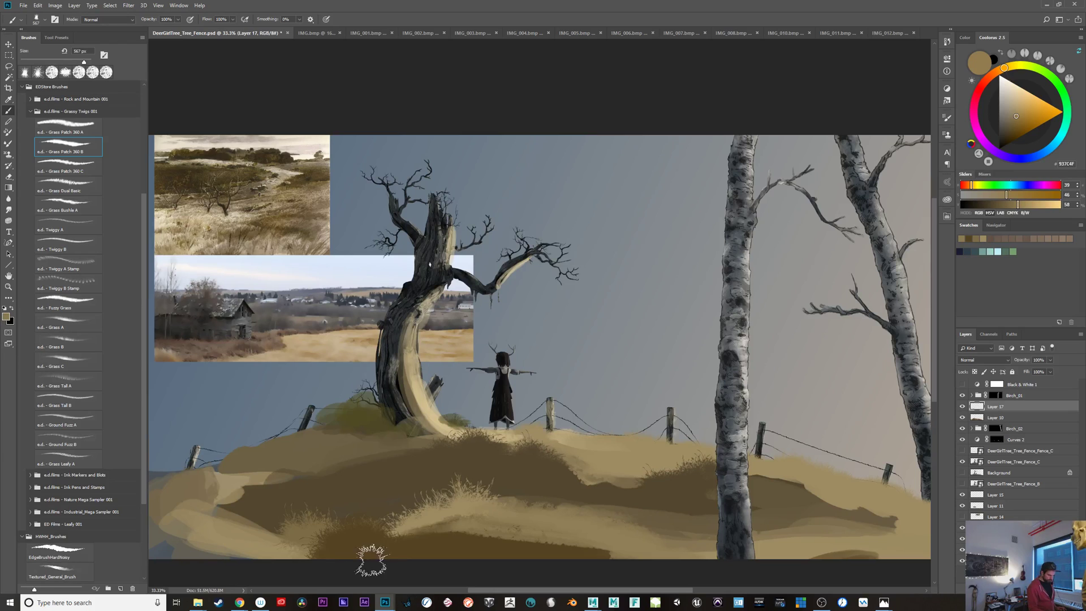
pyautogui.keyDown('alt'); pyautogui.click(209, 241); pyautogui.keyUp('alt')
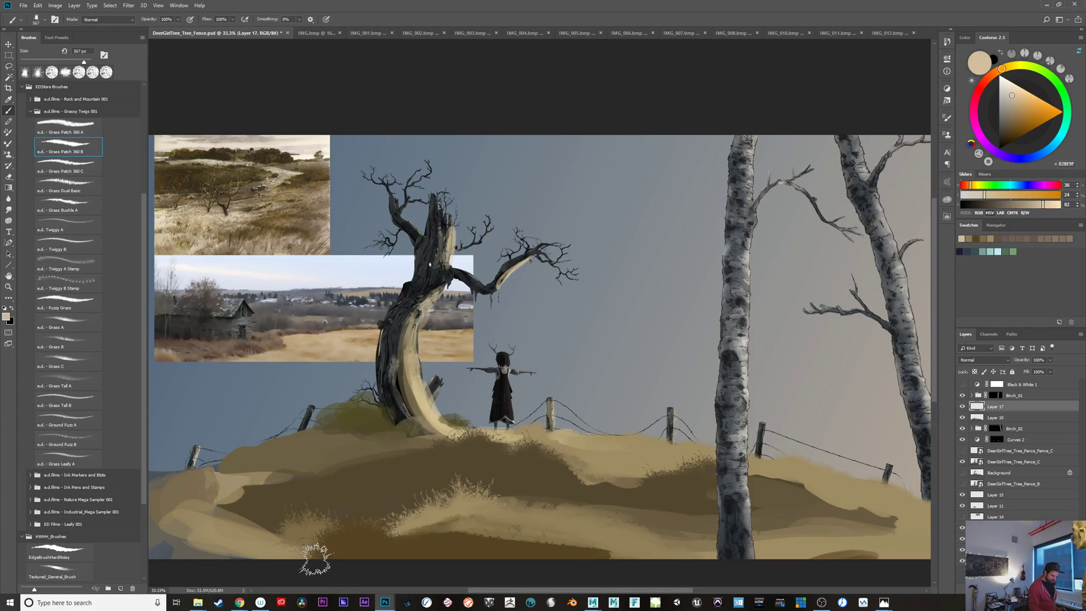
pyautogui.moveTo(242, 562)
pyautogui.mouseDown()
pyautogui.moveTo(283, 575)
pyautogui.moveTo(223, 557)
pyautogui.moveTo(256, 571)
pyautogui.moveTo(282, 561)
pyautogui.moveTo(210, 547)
pyautogui.moveTo(184, 552)
pyautogui.mouseUp()
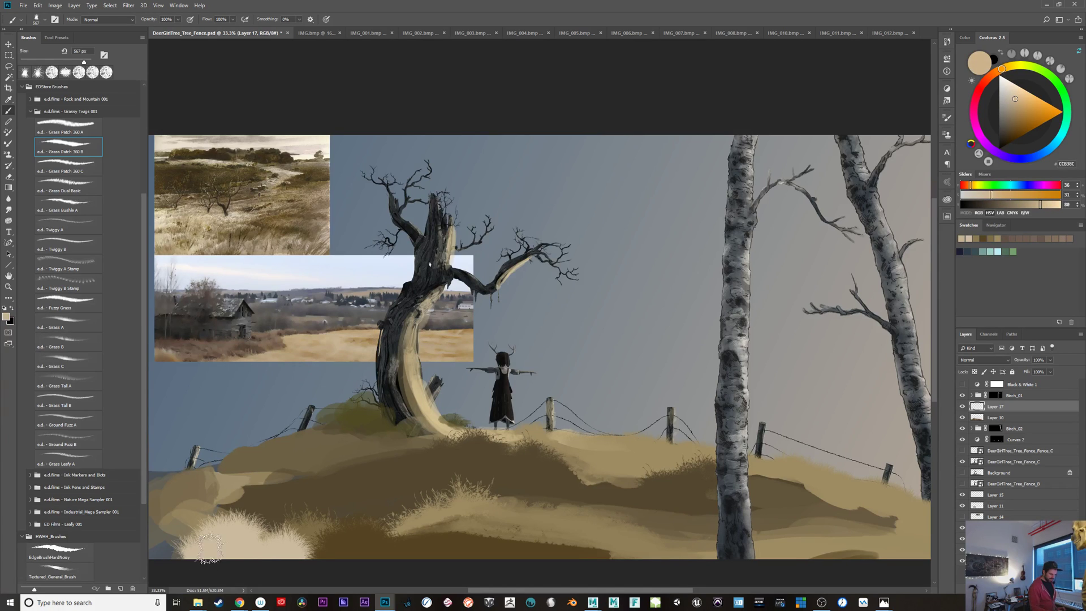
# Step: Try covering the pale grass clump with brown sampled from the bushes in the farm photo, and undo it
pyautogui.keyDown('alt'); pyautogui.click(204, 344); pyautogui.keyUp('alt')
pyautogui.click(202, 531)
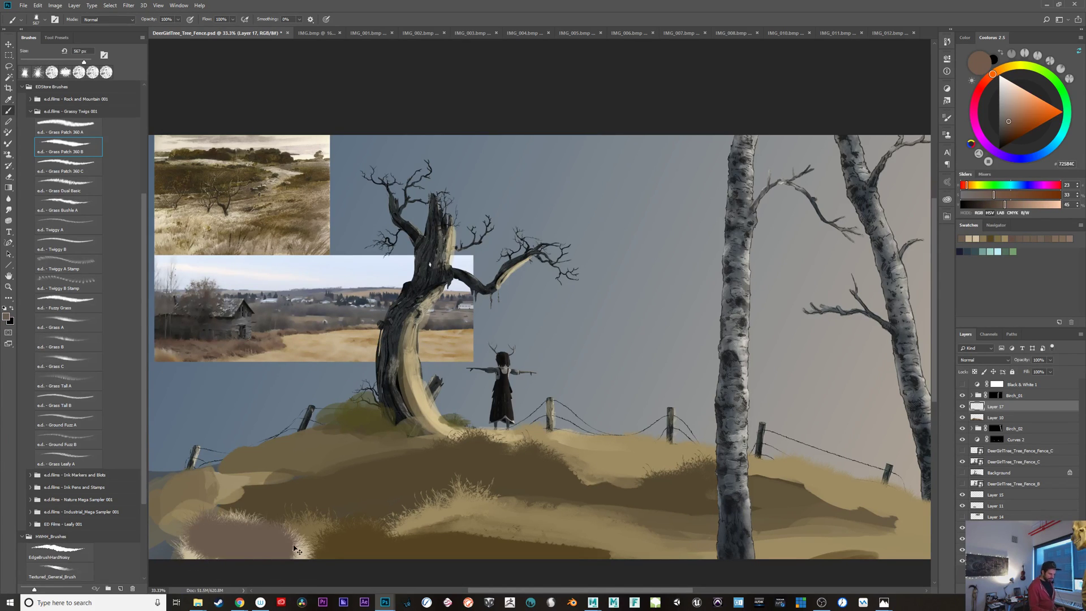
pyautogui.hotkey('ctrl', 'z')
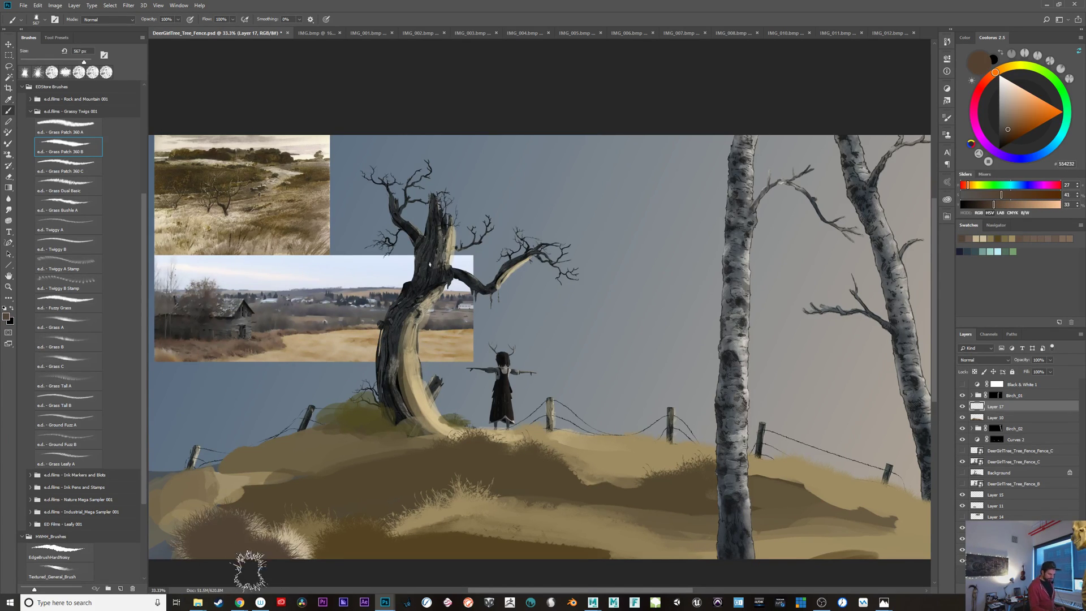
# Step: Sample several sandy yellow-brown tones from the bushes' edge and the open field in the farm photo
pyautogui.keyDown('alt'); pyautogui.click(245, 353); pyautogui.keyUp('alt')
pyautogui.keyDown('alt'); pyautogui.click(366, 338); pyautogui.keyUp('alt')
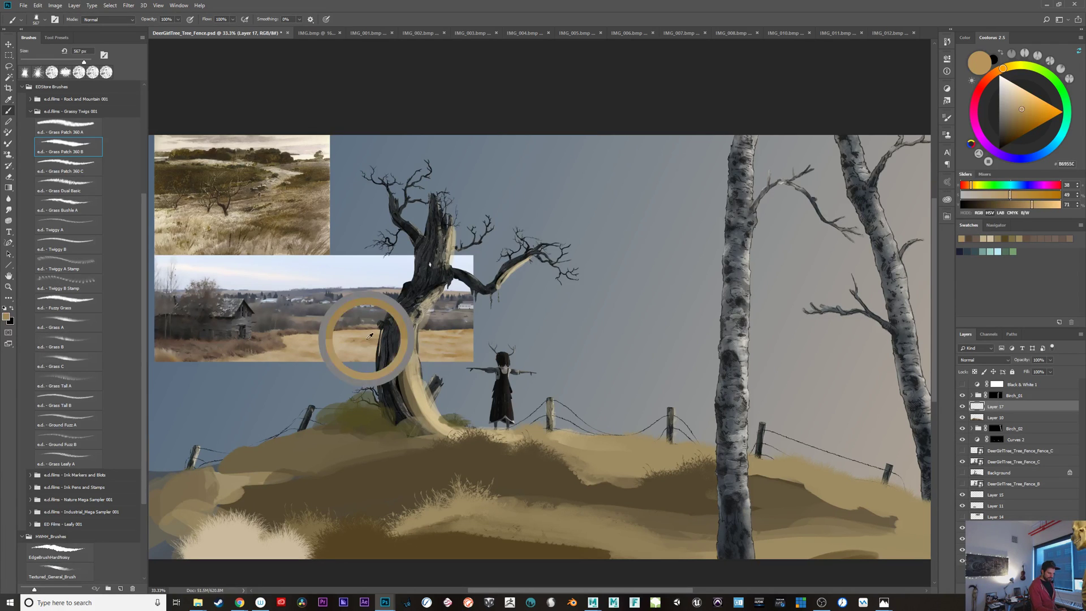
pyautogui.keyDown('alt'); pyautogui.click(330, 340); pyautogui.keyUp('alt')
pyautogui.keyDown('alt'); pyautogui.click(346, 342); pyautogui.keyUp('alt')
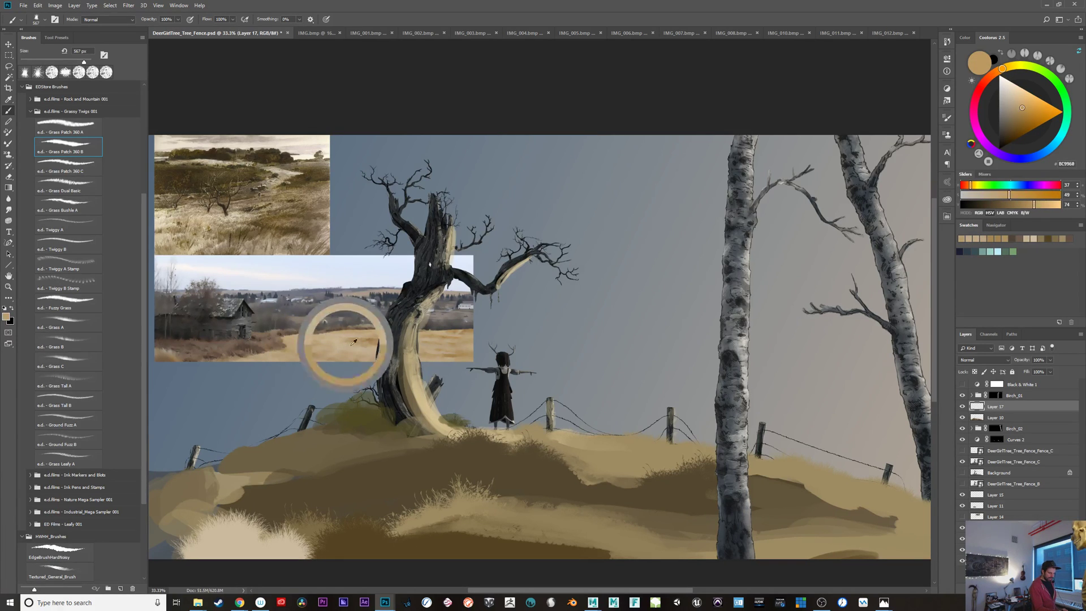
pyautogui.keyDown('alt'); pyautogui.click(447, 336); pyautogui.keyUp('alt')
pyautogui.keyDown('alt'); pyautogui.click(444, 335); pyautogui.keyUp('alt')
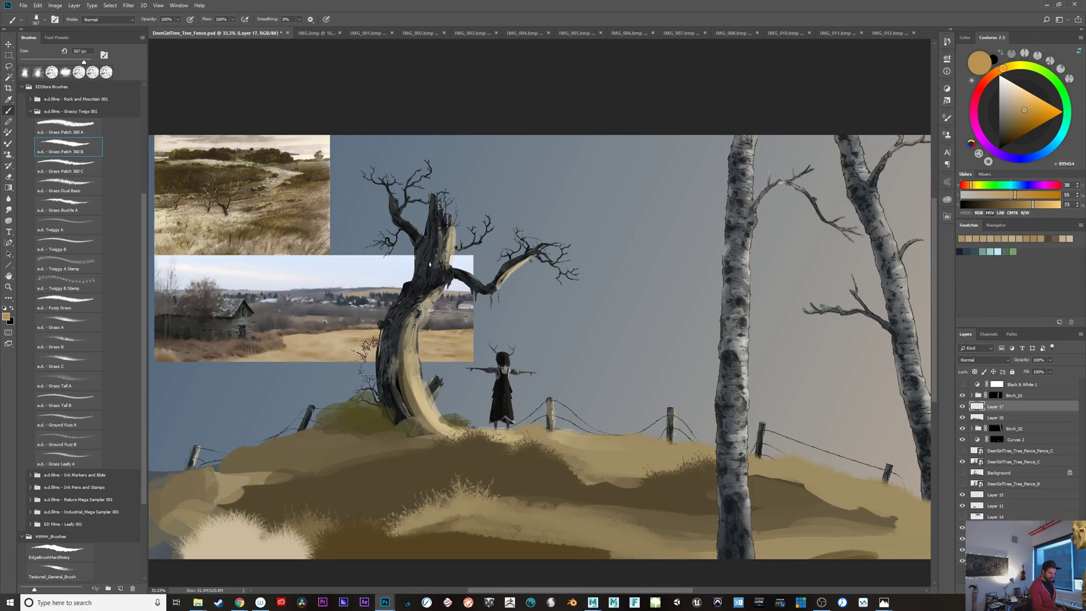
# Step: Try a grass stroke on the ground in reddish brown sampled below the barn, undo it, and sample a lighter brown nearby
pyautogui.keyDown('alt'); pyautogui.click(196, 336); pyautogui.keyUp('alt')
pyautogui.moveTo(241, 474)
pyautogui.mouseDown()
pyautogui.moveTo(241, 487)
pyautogui.moveTo(290, 530)
pyautogui.mouseUp()
pyautogui.hotkey('ctrl', 'z')
pyautogui.moveTo(564, 513); pyautogui.dragTo(322, 507)
pyautogui.moveTo(594, 509); pyautogui.dragTo(791, 536)
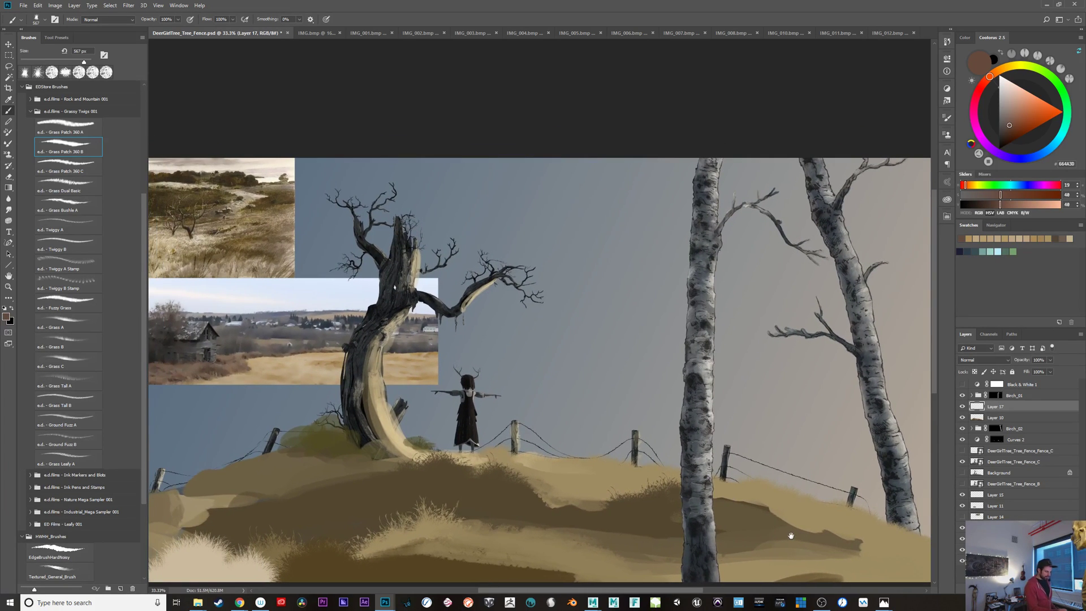
pyautogui.keyDown('alt'); pyautogui.click(231, 363); pyautogui.keyUp('alt')
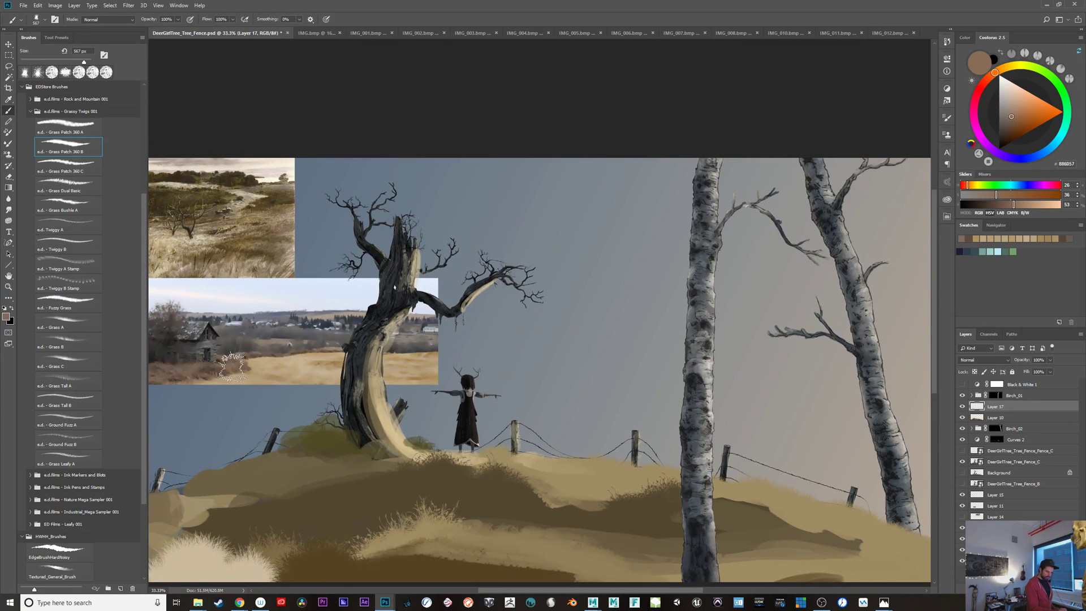
# Step: Identify the painted ground layer by toggling Layer 10's visibility, and select Layer 10
pyautogui.click(963, 417)
pyautogui.click(962, 418)
pyautogui.moveTo(500, 504); pyautogui.dragTo(601, 490)
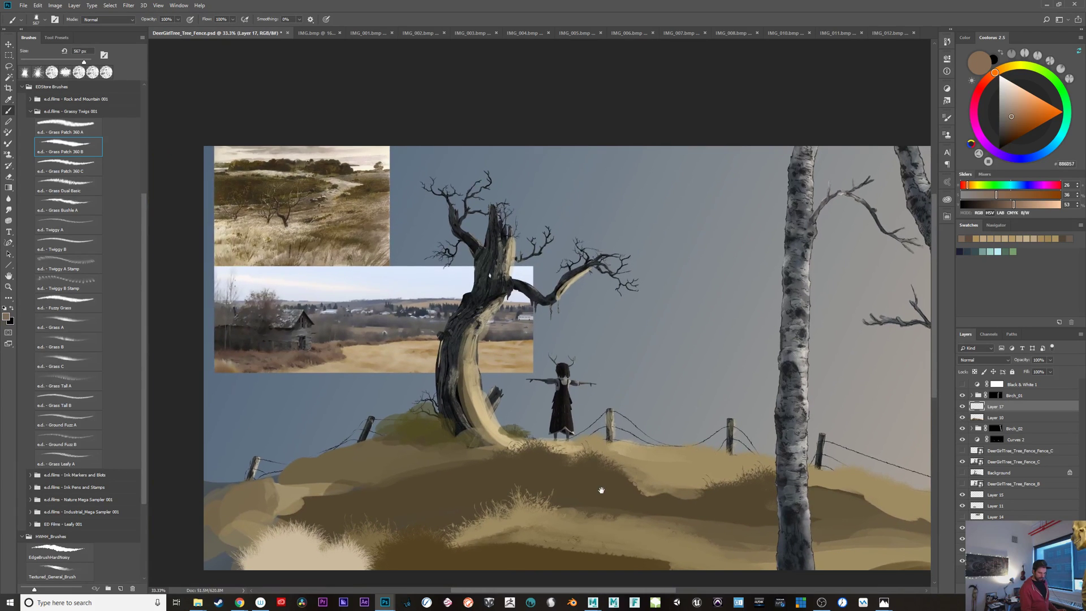
pyautogui.click(964, 417)
pyautogui.click(963, 418)
pyautogui.click(1001, 418)
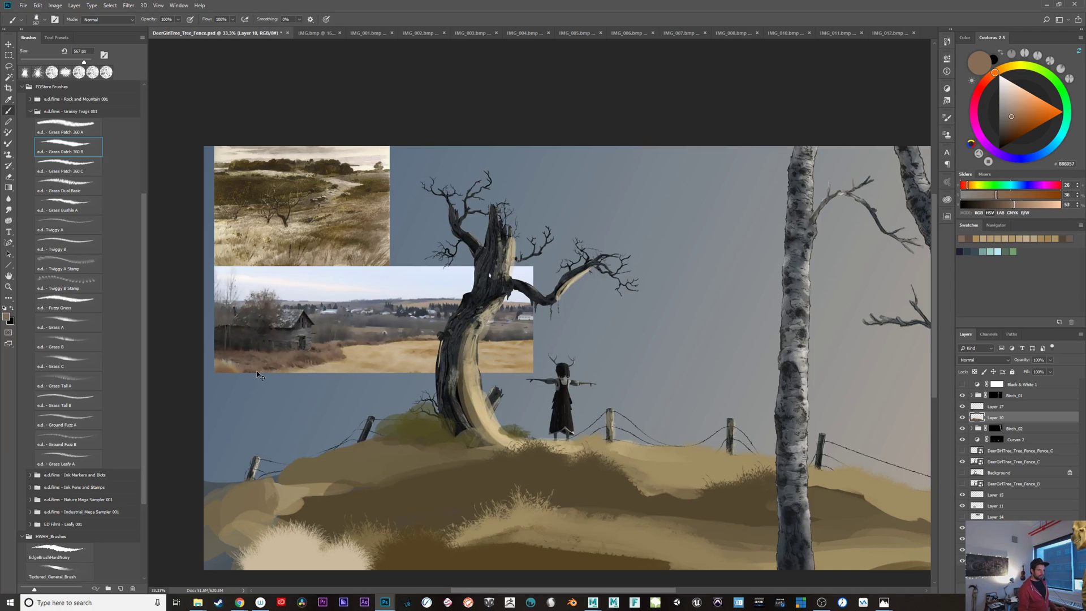
# Step: Try a Hue/Saturation adjustment on Layer 10 with hue -10 and saturation +11, and discard it
pyautogui.hotkey('ctrl', 'u')
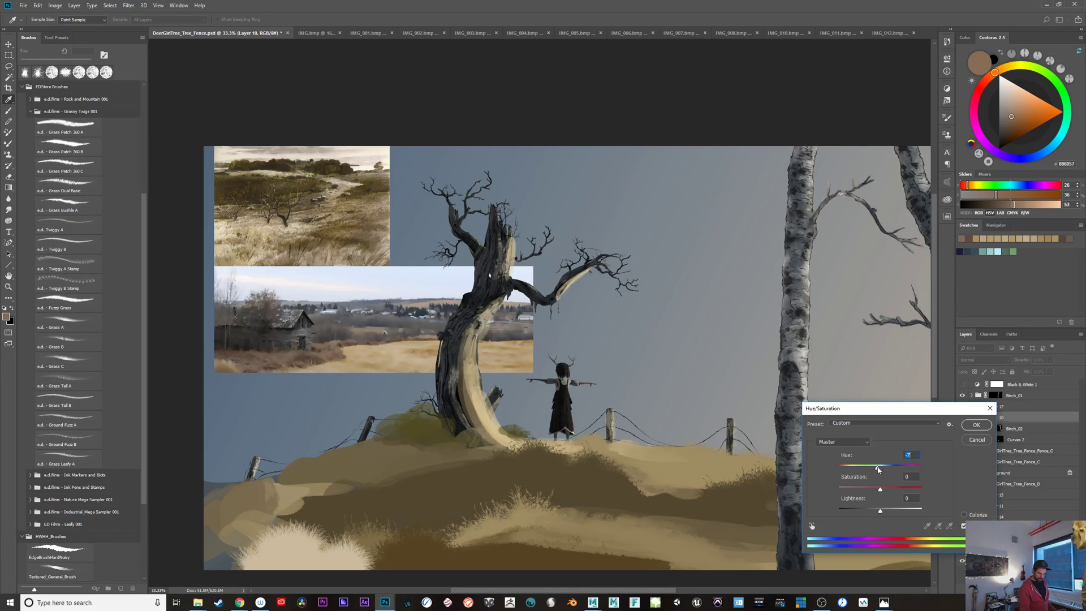
pyautogui.moveTo(878, 469); pyautogui.dragTo(876, 469)
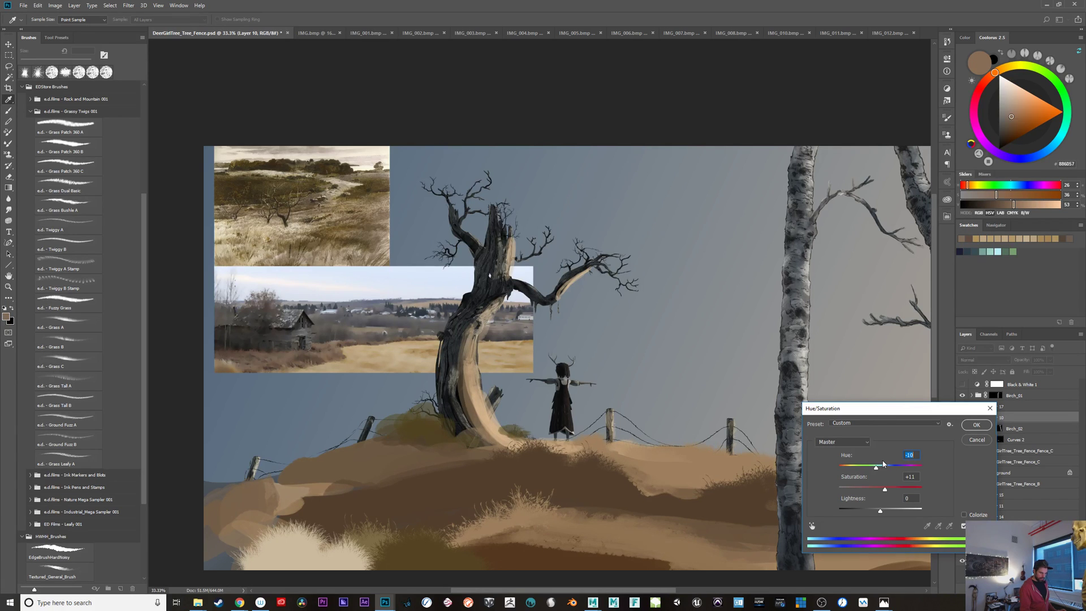
pyautogui.click(983, 442)
# Step: Undo the strokes that made the pale beige grass clump in the lower-left foreground
pyautogui.moveTo(567, 536); pyautogui.dragTo(628, 526)
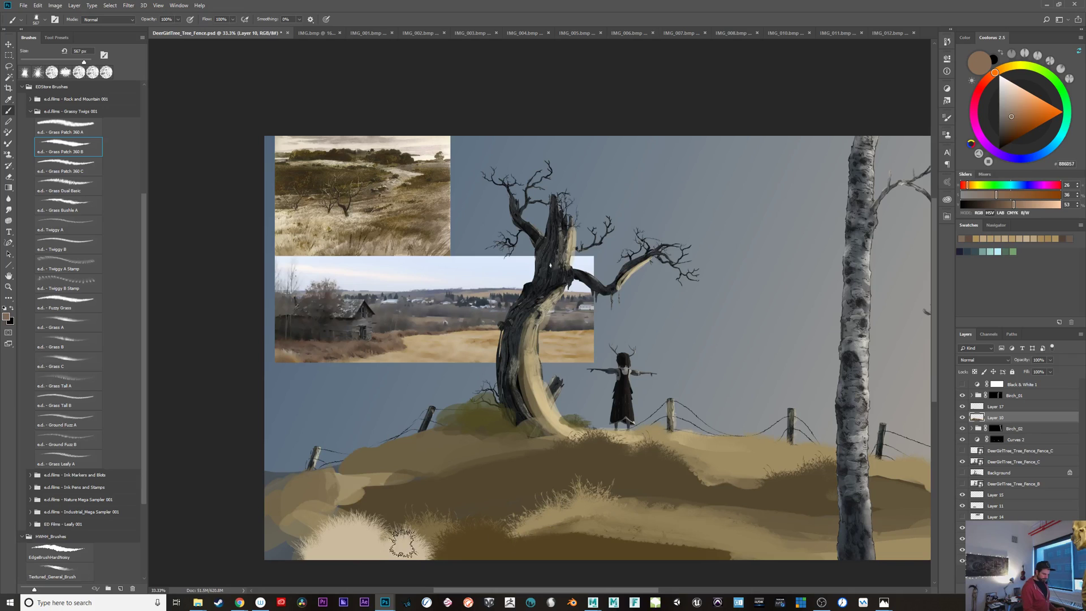
pyautogui.hotkey('ctrl', 'z')
pyautogui.hotkey('ctrl', 'alt', 'z')
pyautogui.hotkey('ctrl', 'alt', 'z')
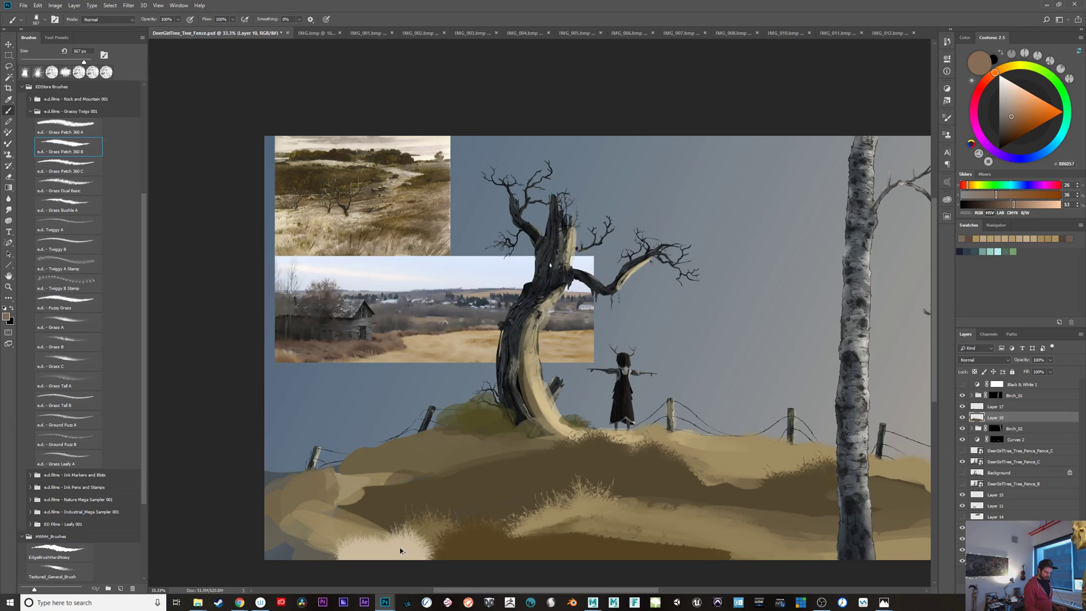
pyautogui.hotkey('ctrl', 'alt', 'z')
# Step: Paint the lower-left foreground sandy brown with Textured_General_Brush, sampling colors from the ground and the farm photo
pyautogui.moveTo(399, 549)
pyautogui.mouseDown()
pyautogui.moveTo(357, 557)
pyautogui.moveTo(294, 538)
pyautogui.moveTo(386, 557)
pyautogui.moveTo(282, 534)
pyautogui.moveTo(352, 556)
pyautogui.mouseUp()
pyautogui.click(70, 572)
pyautogui.keyDown('alt'); pyautogui.click(413, 549); pyautogui.keyUp('alt')
pyautogui.keyDown('alt'); pyautogui.click(290, 359); pyautogui.keyUp('alt')
pyautogui.keyDown('alt'); pyautogui.click(292, 357); pyautogui.keyUp('alt')
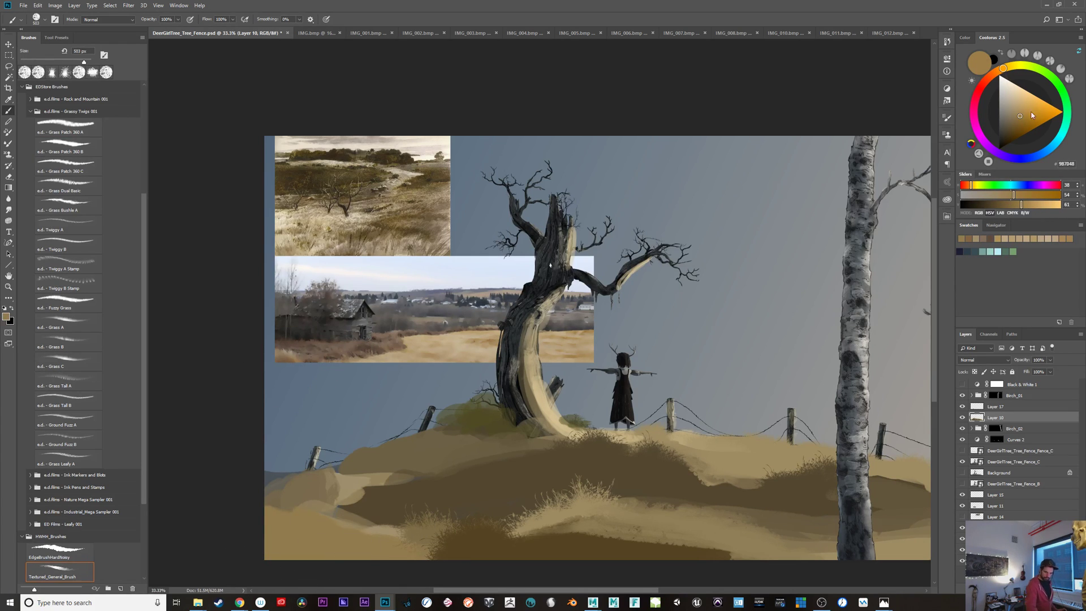
# Step: Set the color to a darker golden brown (#916F33) and brush it across the lower-left foreground
pyautogui.moveTo(1024, 109); pyautogui.dragTo(1022, 123)
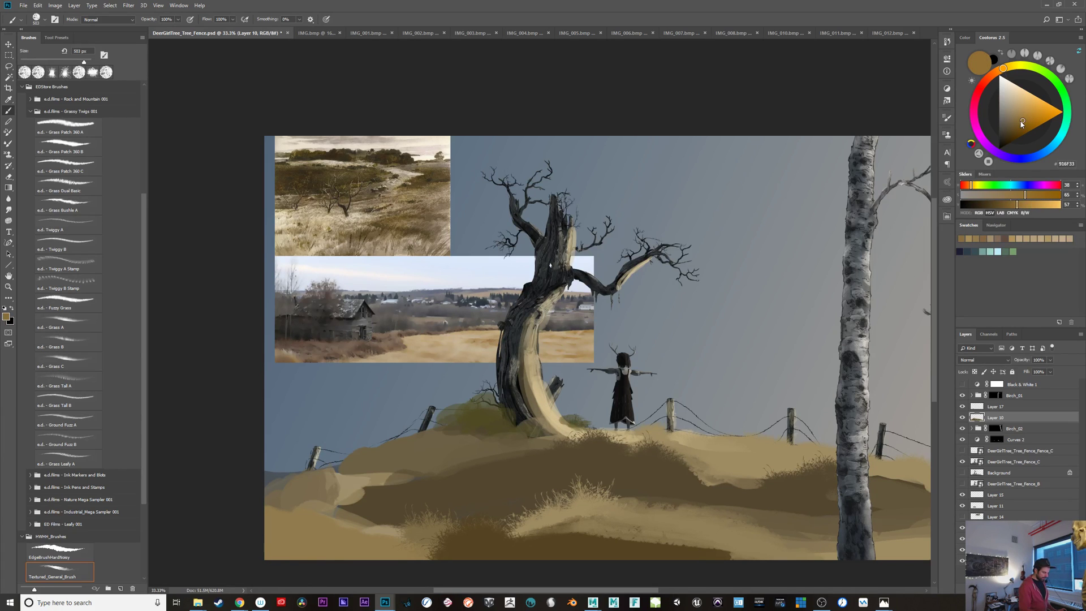
pyautogui.moveTo(284, 537)
pyautogui.mouseDown()
pyautogui.moveTo(275, 546)
pyautogui.moveTo(381, 564)
pyautogui.mouseUp()
pyautogui.moveTo(728, 516)
pyautogui.mouseDown()
pyautogui.moveTo(397, 491)
pyautogui.moveTo(763, 448)
pyautogui.mouseUp()
# Step: Sample tan tones from the hill and test blending strokes over the left foreground mound, undoing the unwanted ones
pyautogui.keyDown('alt'); pyautogui.click(412, 460); pyautogui.keyUp('alt')
pyautogui.moveTo(311, 480); pyautogui.dragTo(435, 517)
pyautogui.hotkey('ctrl', 'z')
pyautogui.moveTo(316, 491)
pyautogui.mouseDown()
pyautogui.moveTo(482, 524)
pyautogui.moveTo(308, 474)
pyautogui.moveTo(431, 518)
pyautogui.moveTo(319, 463)
pyautogui.moveTo(384, 502)
pyautogui.moveTo(420, 474)
pyautogui.moveTo(399, 481)
pyautogui.moveTo(342, 449)
pyautogui.moveTo(441, 457)
pyautogui.mouseUp()
pyautogui.keyDown('alt'); pyautogui.click(362, 464); pyautogui.keyUp('alt')
pyautogui.hotkey('ctrl', 'z')
pyautogui.press('5')
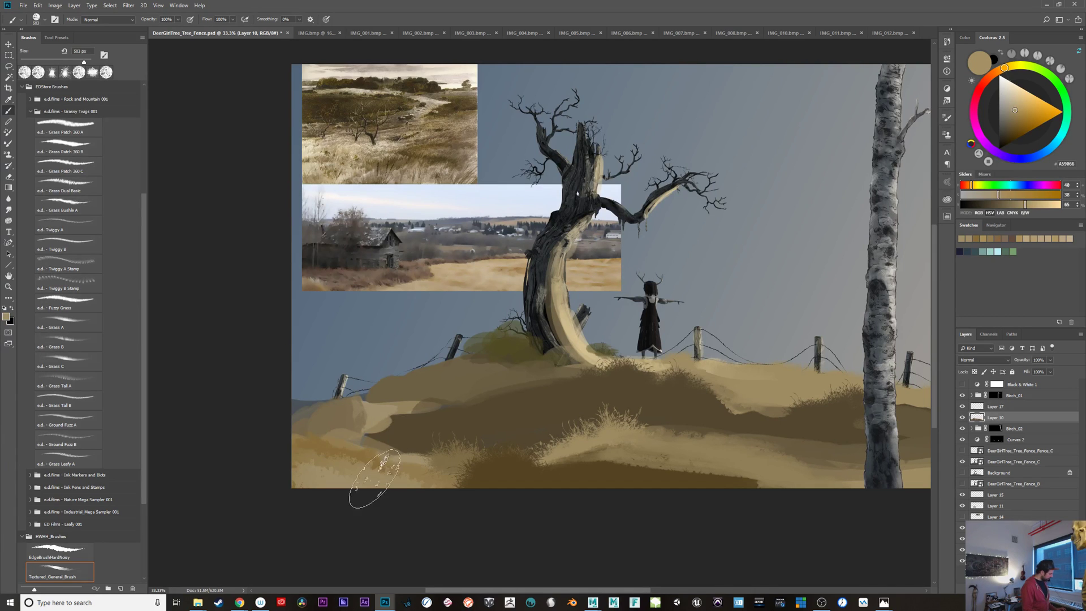
# Step: Paint a sampled ochre brown over the foreground along the bottom edge of the hill
pyautogui.keyDown('alt'); pyautogui.click(345, 470); pyautogui.keyUp('alt')
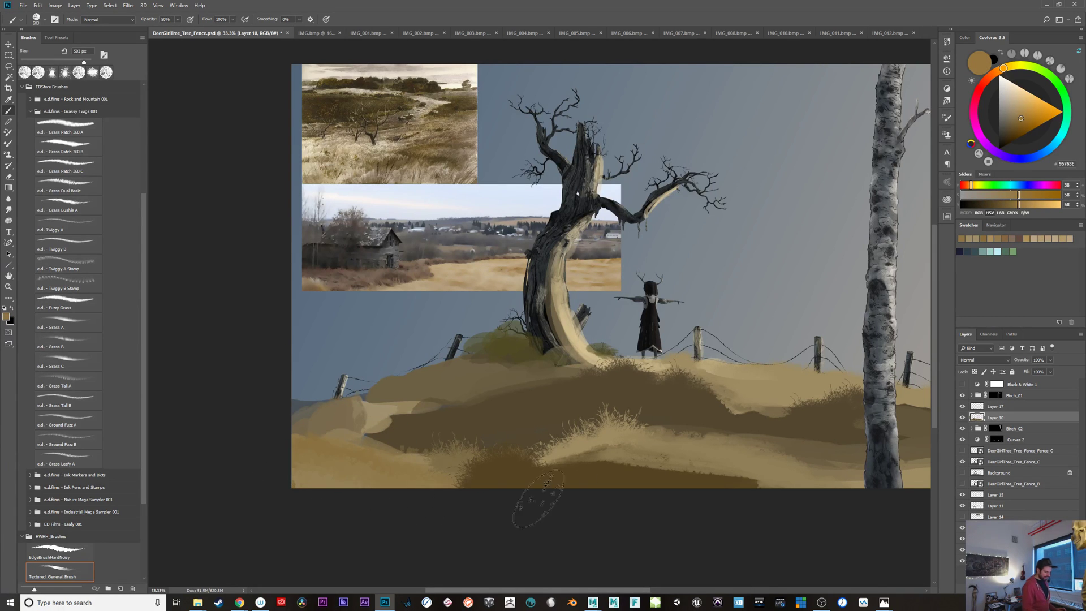
pyautogui.moveTo(715, 509); pyautogui.dragTo(431, 503)
pyautogui.moveTo(498, 510); pyautogui.dragTo(654, 487)
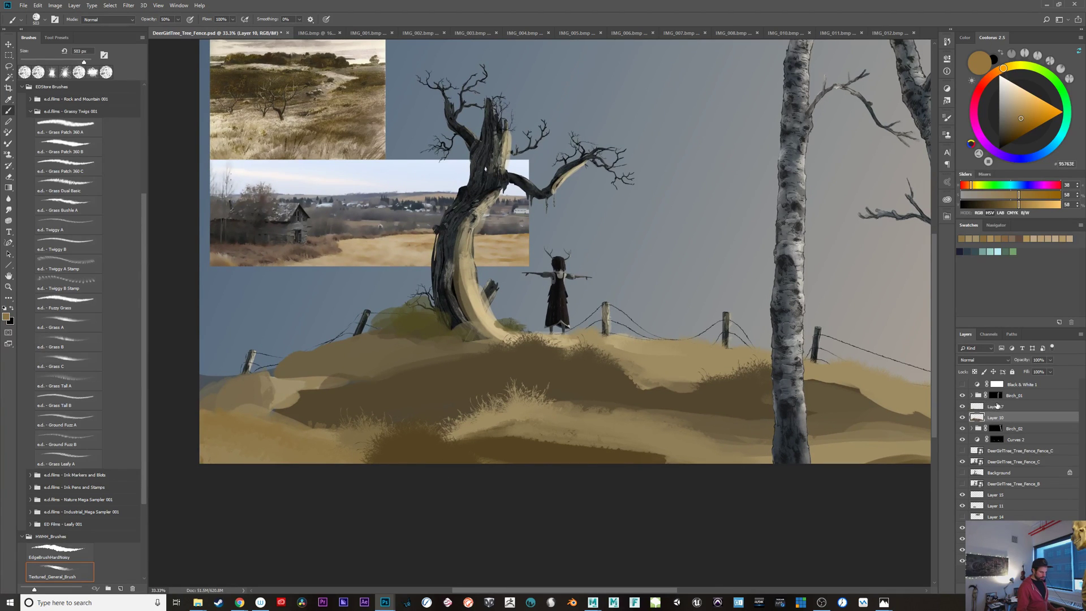
# Step: Merge Layer 17 with the painted hill layer directly beneath it
pyautogui.click(1006, 408)
pyautogui.keyDown('shift'); pyautogui.click(1003, 419); pyautogui.keyUp('shift')
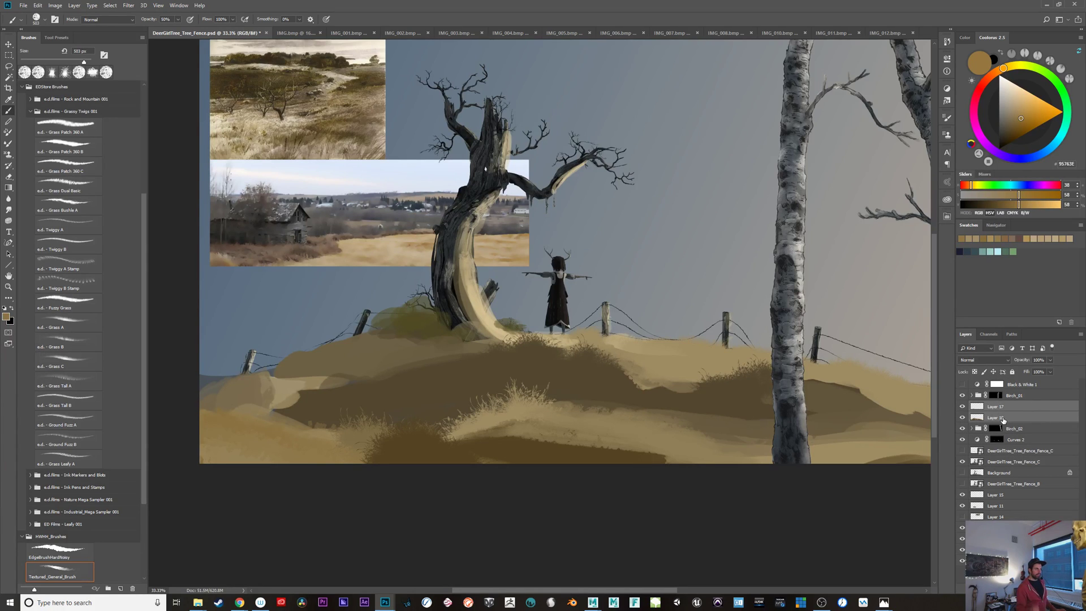
pyautogui.hotkey('ctrl', 'e')
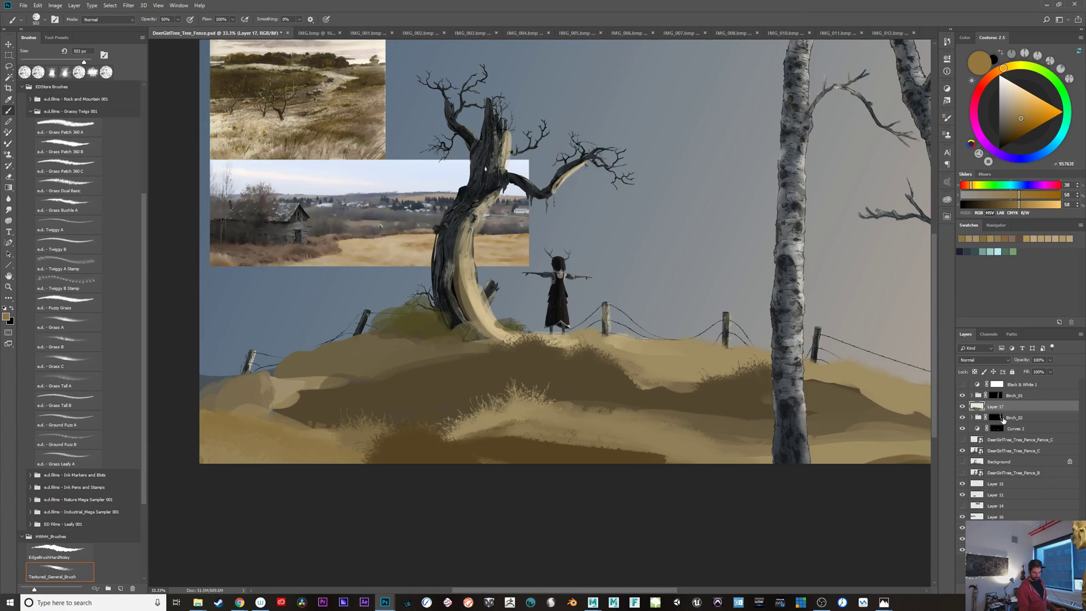
# Step: Paint sampled tan and dark browns along the hill's bottom edge around the front birch, and compare with Layer 17 hidden
pyautogui.moveTo(662, 503); pyautogui.dragTo(531, 510)
pyautogui.keyDown('alt'); pyautogui.click(494, 454); pyautogui.keyUp('alt')
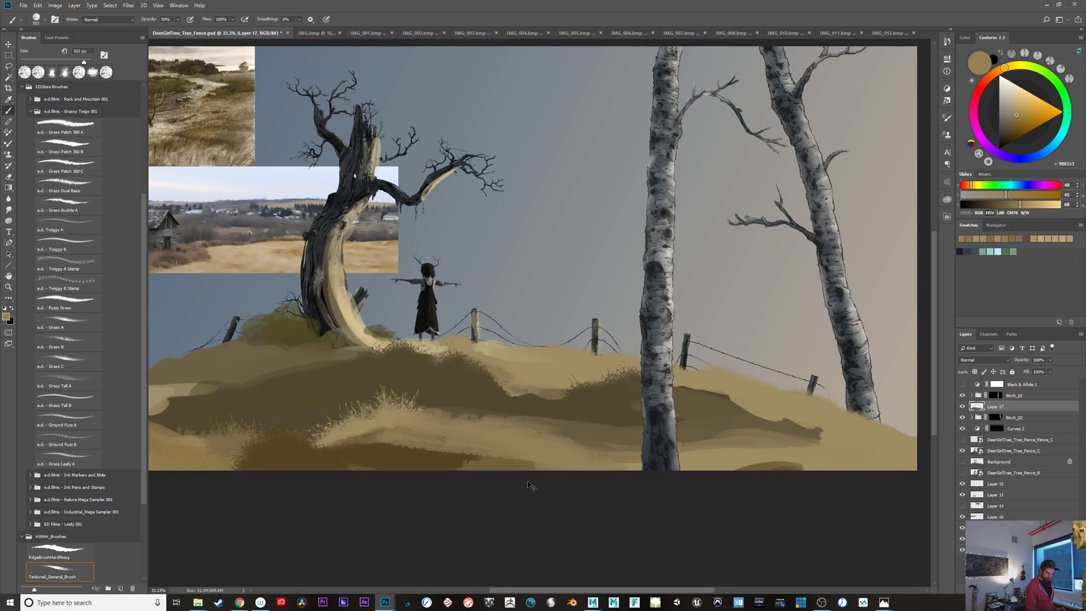
pyautogui.keyDown('alt'); pyautogui.click(506, 465); pyautogui.keyUp('alt')
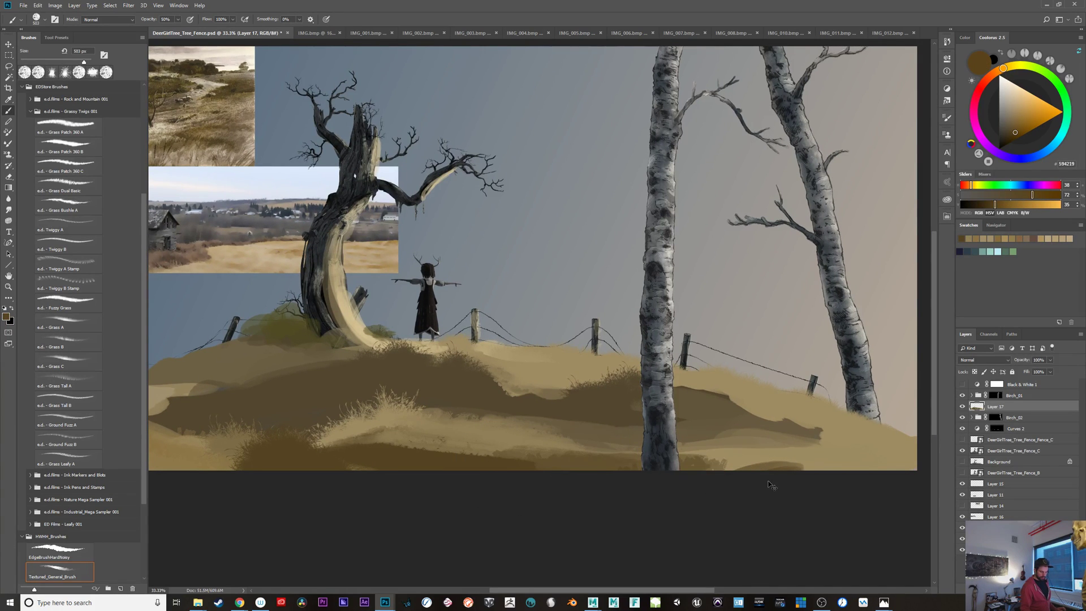
pyautogui.keyDown('alt'); pyautogui.click(602, 412); pyautogui.keyUp('alt')
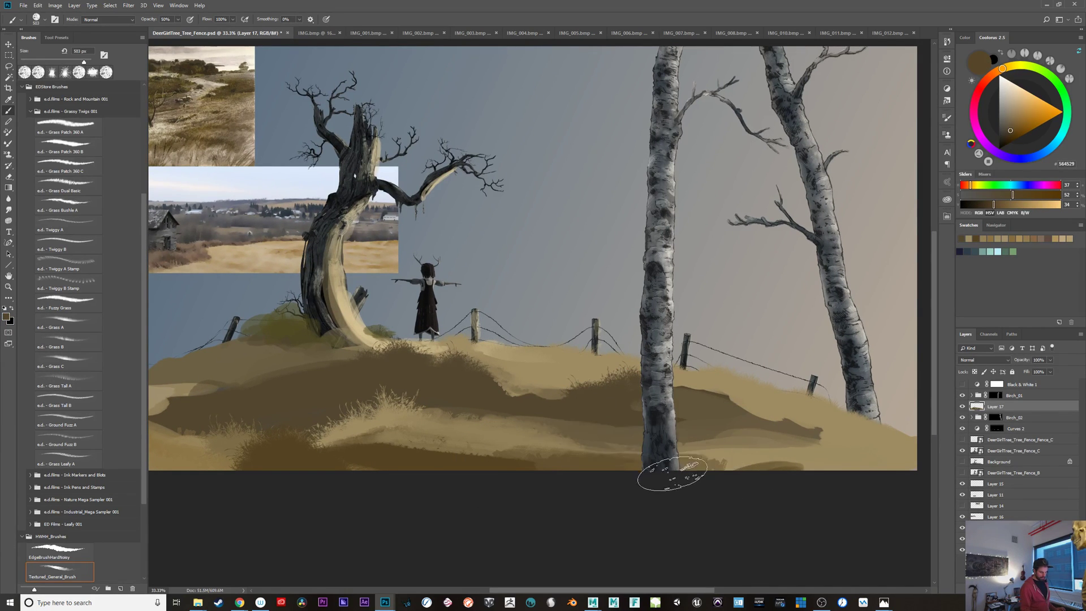
pyautogui.moveTo(671, 455); pyautogui.dragTo(566, 471)
pyautogui.click(963, 406)
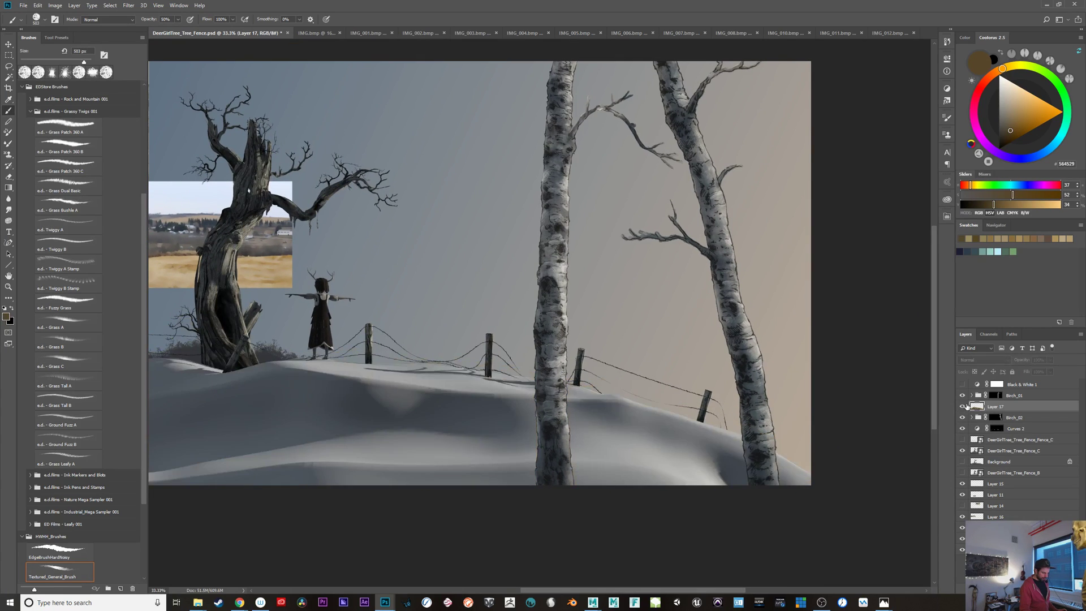
pyautogui.click(962, 406)
# Step: Reduce the brush to 317 px and paint sampled tan on the hill's lower slope between the two birches
pyautogui.keyDown('alt'); pyautogui.click(430, 447); pyautogui.keyUp('alt')
pyautogui.moveTo(420, 454)
pyautogui.mouseDown()
pyautogui.moveTo(572, 469)
pyautogui.moveTo(440, 455)
pyautogui.moveTo(555, 459)
pyautogui.mouseUp()
pyautogui.hotkey('ctrl', 'z')
pyautogui.press('[')
pyautogui.hotkey('ctrl', 'z')
pyautogui.moveTo(672, 467)
pyautogui.mouseDown()
pyautogui.moveTo(702, 441)
pyautogui.moveTo(716, 452)
pyautogui.mouseUp()
# Step: Compare the hill with Layer 17 hidden, and paint a sampled brown shadow patch in the hill's lower-right corner
pyautogui.click(962, 406)
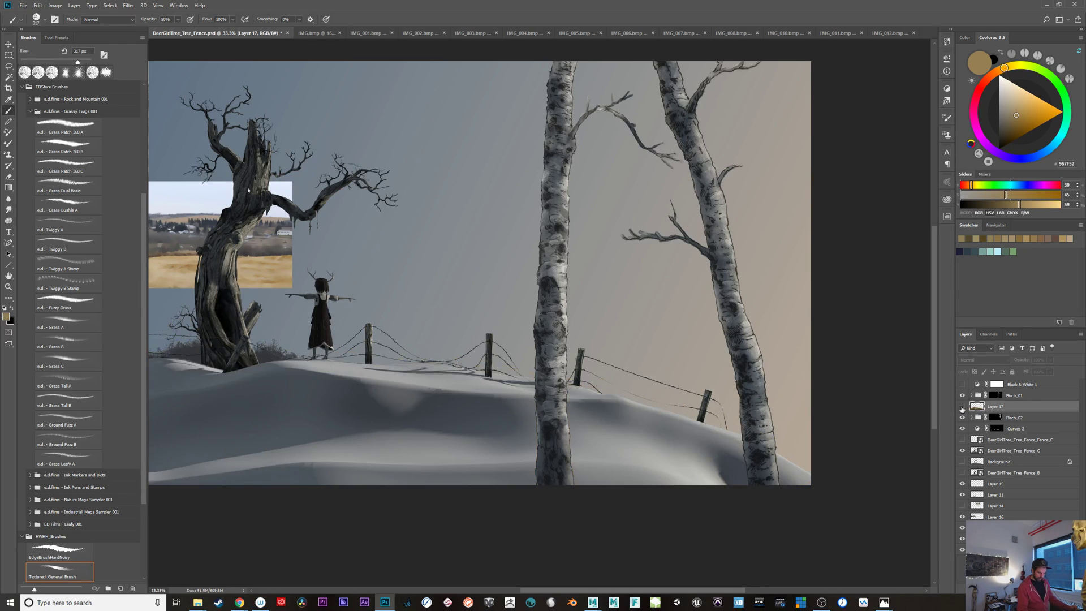
pyautogui.click(961, 406)
pyautogui.keyDown('alt'); pyautogui.click(634, 444); pyautogui.keyUp('alt')
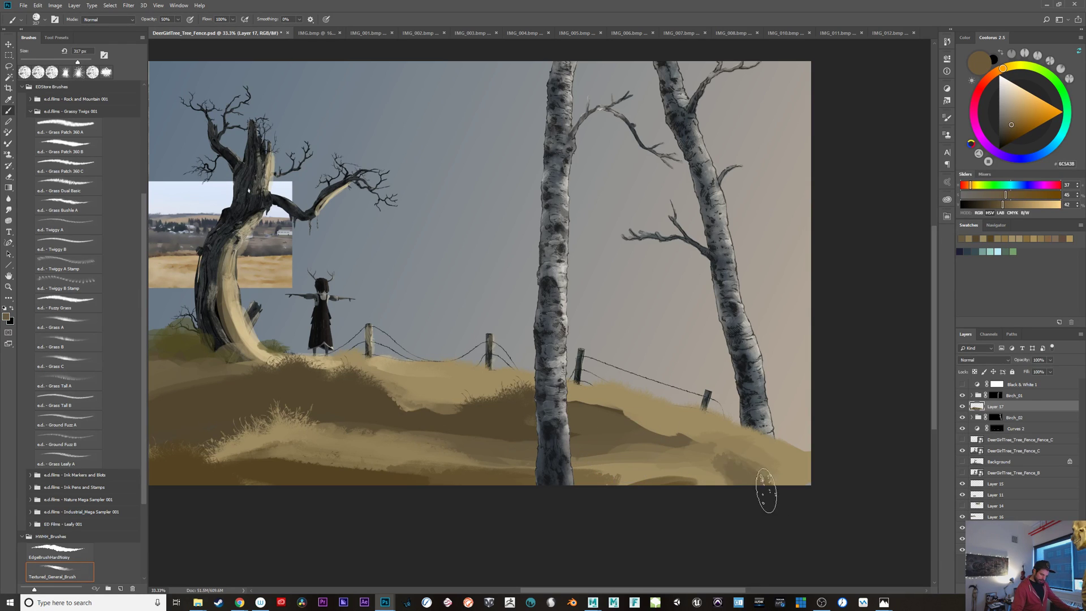
pyautogui.moveTo(764, 498); pyautogui.dragTo(775, 482)
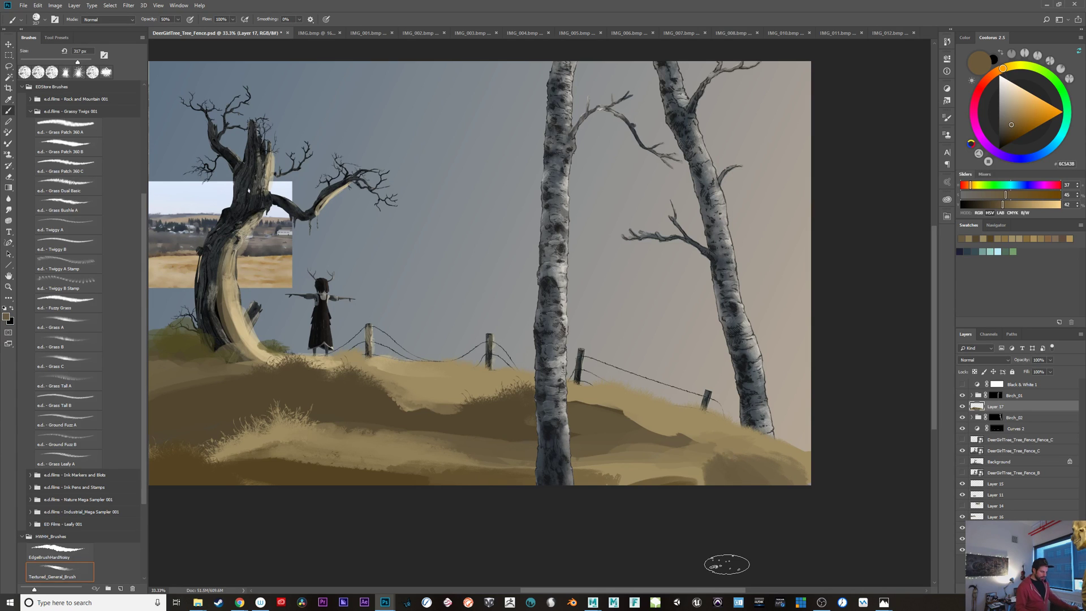
# Step: Try broad strokes of sampled hill colours across the middle of the slope below the girl, and undo them
pyautogui.hscroll(-2, 587, 490)
pyautogui.scroll(-2, 589, 493)
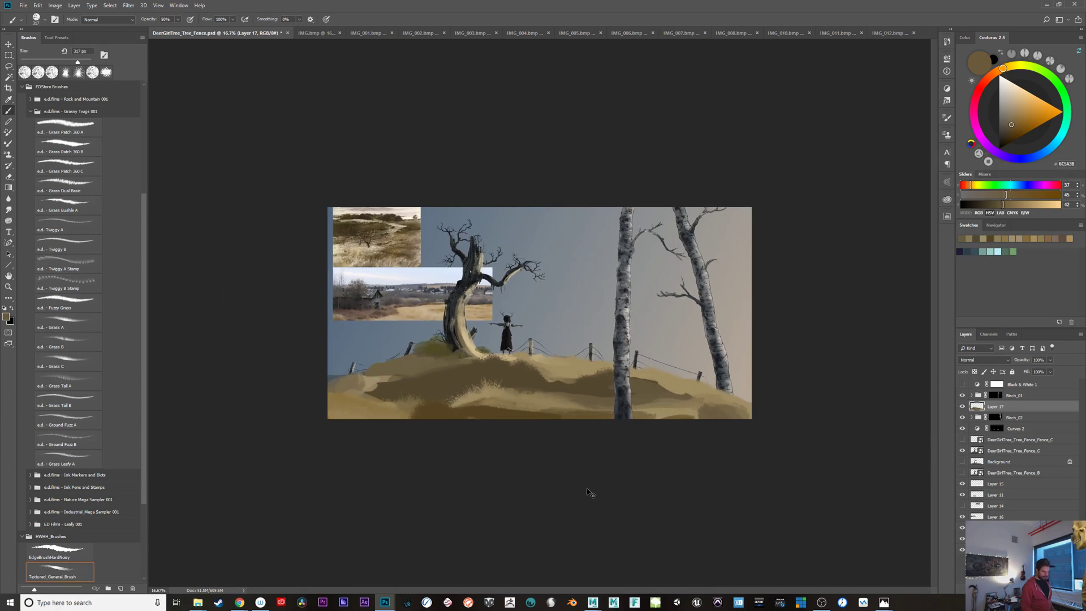
pyautogui.keyDown('alt'); pyautogui.click(490, 378); pyautogui.keyUp('alt')
pyautogui.moveTo(475, 385); pyautogui.dragTo(586, 407)
pyautogui.hotkey('ctrl', 'z')
pyautogui.keyDown('alt'); pyautogui.click(554, 399); pyautogui.keyUp('alt')
pyautogui.hotkey('ctrl', 'z')
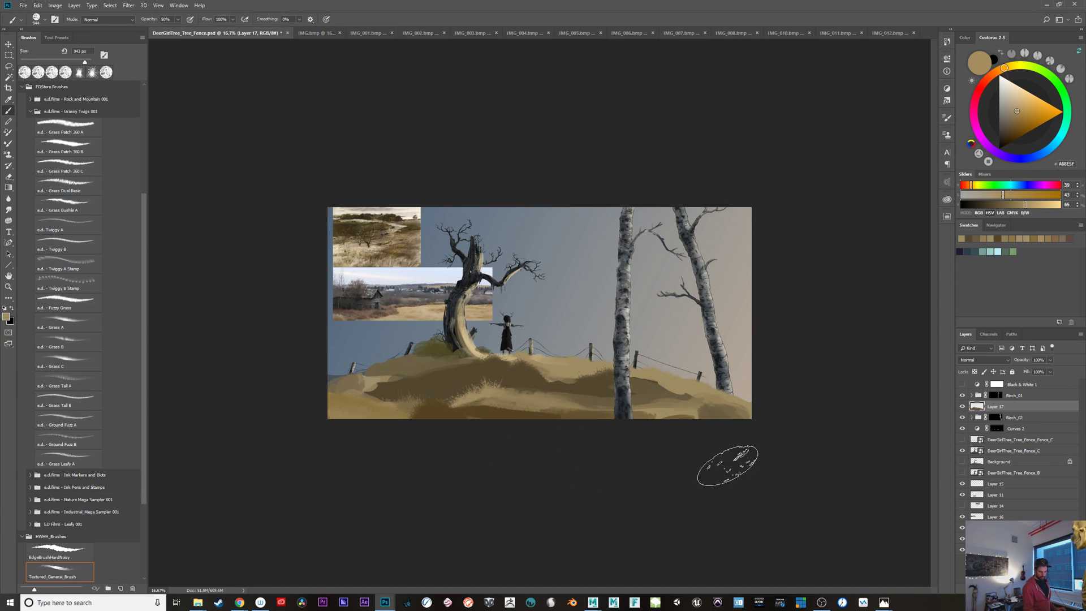
# Step: Create a new layer above Layer 17 and try a sampled light tan stroke between the tree base and the girl
pyautogui.hotkey('ctrl', 'shift', 'alt', 'n')
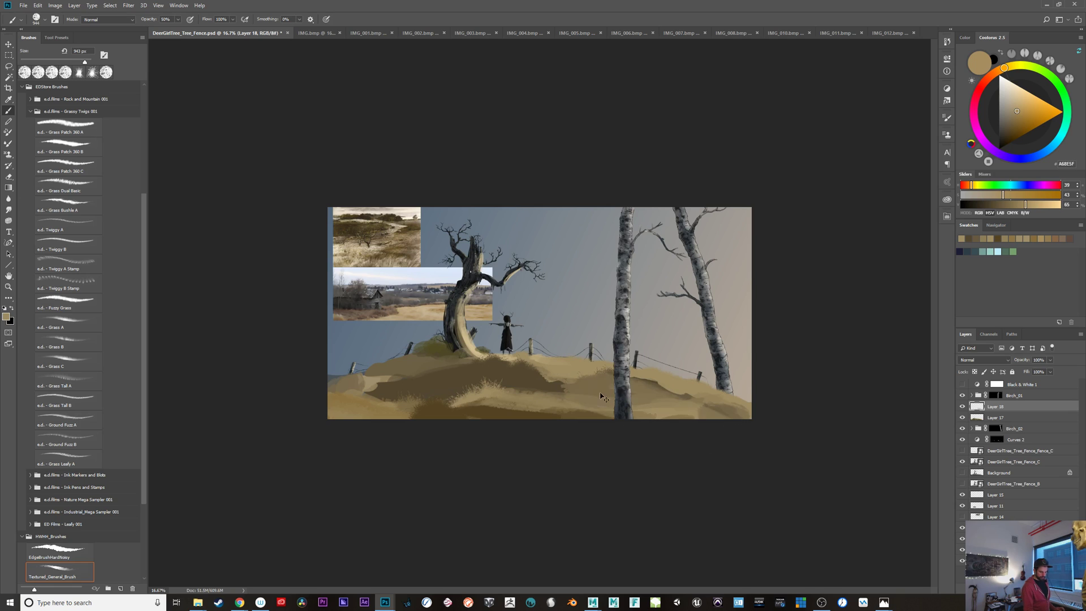
pyautogui.keyDown('alt'); pyautogui.click(543, 361); pyautogui.keyUp('alt')
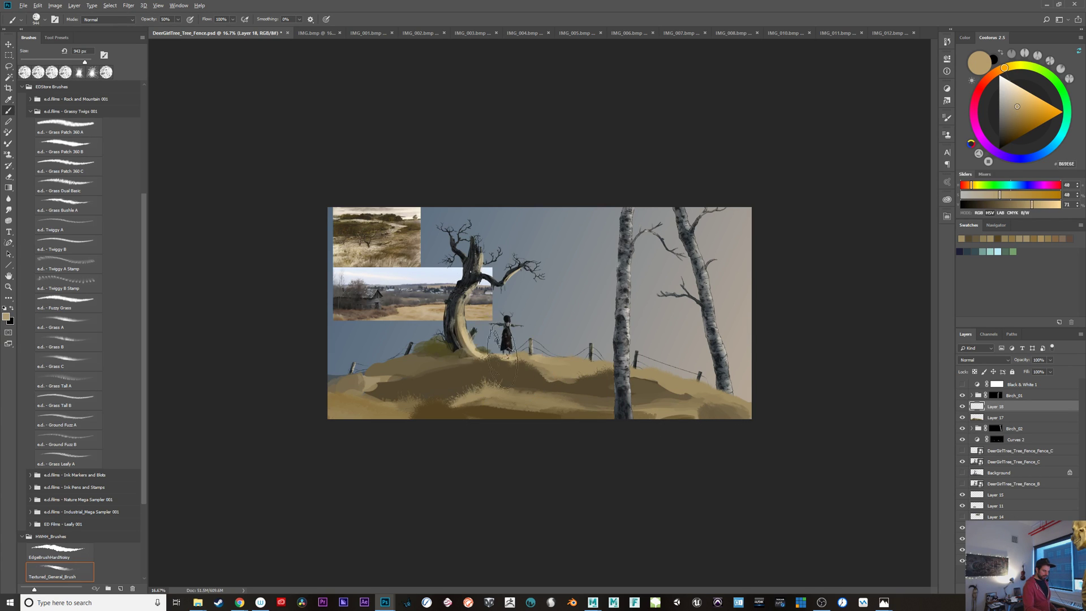
pyautogui.moveTo(479, 349)
pyautogui.mouseDown()
pyautogui.moveTo(544, 358)
pyautogui.moveTo(516, 357)
pyautogui.mouseUp()
pyautogui.hotkey('ctrl', 'z')
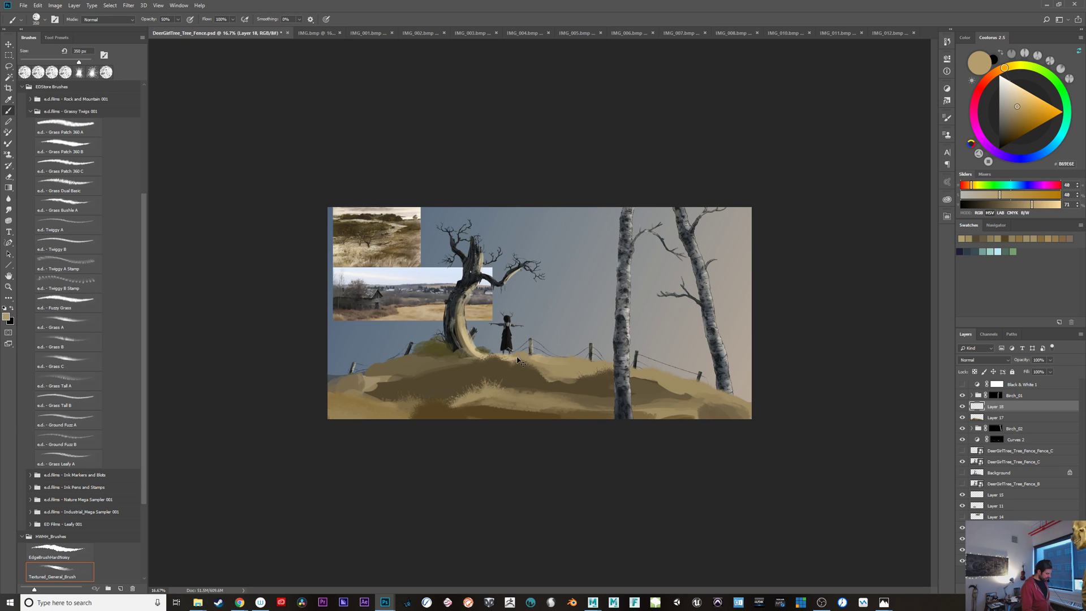
pyautogui.scroll(1, 516, 358)
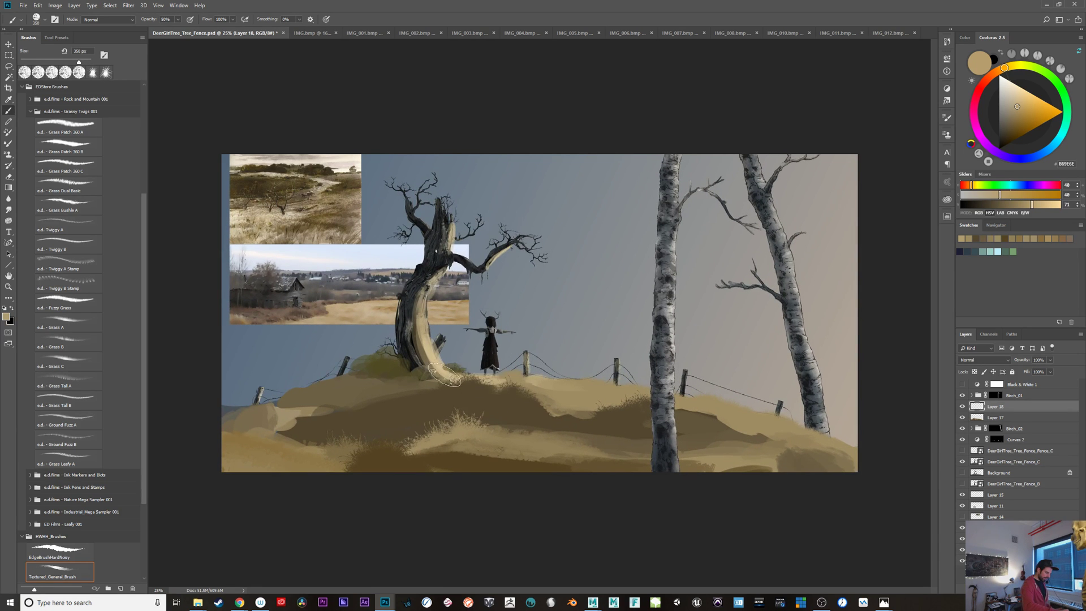
# Step: Try sweeping sampled tan strokes from the tree roots across the dark hill band on the new layer, and undo them
pyautogui.moveTo(432, 357); pyautogui.dragTo(514, 387)
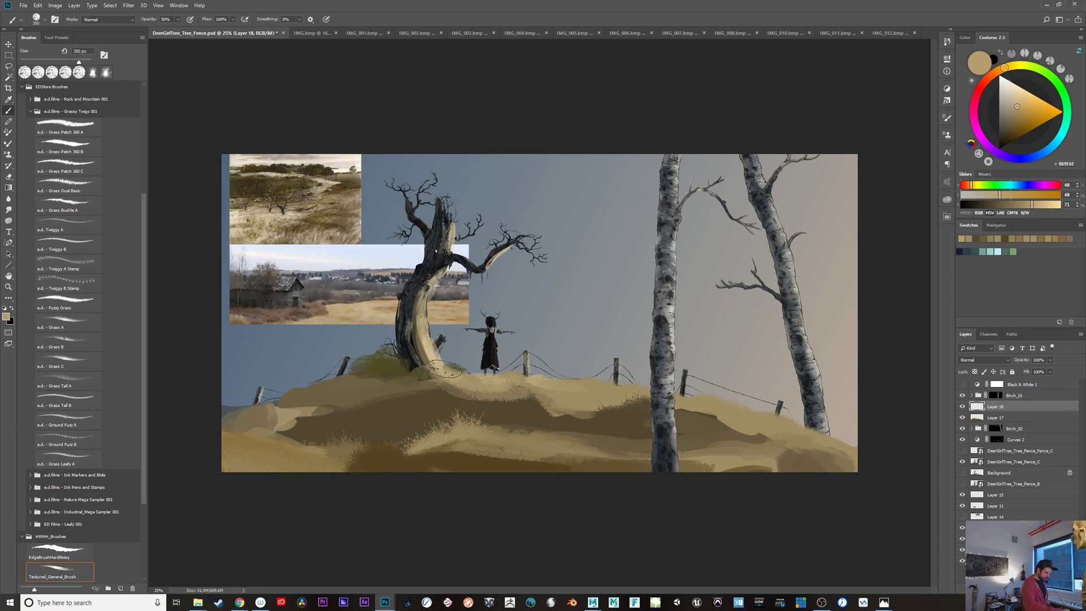
pyautogui.keyDown('alt'); pyautogui.click(486, 400); pyautogui.keyUp('alt')
pyautogui.moveTo(438, 382); pyautogui.dragTo(520, 409)
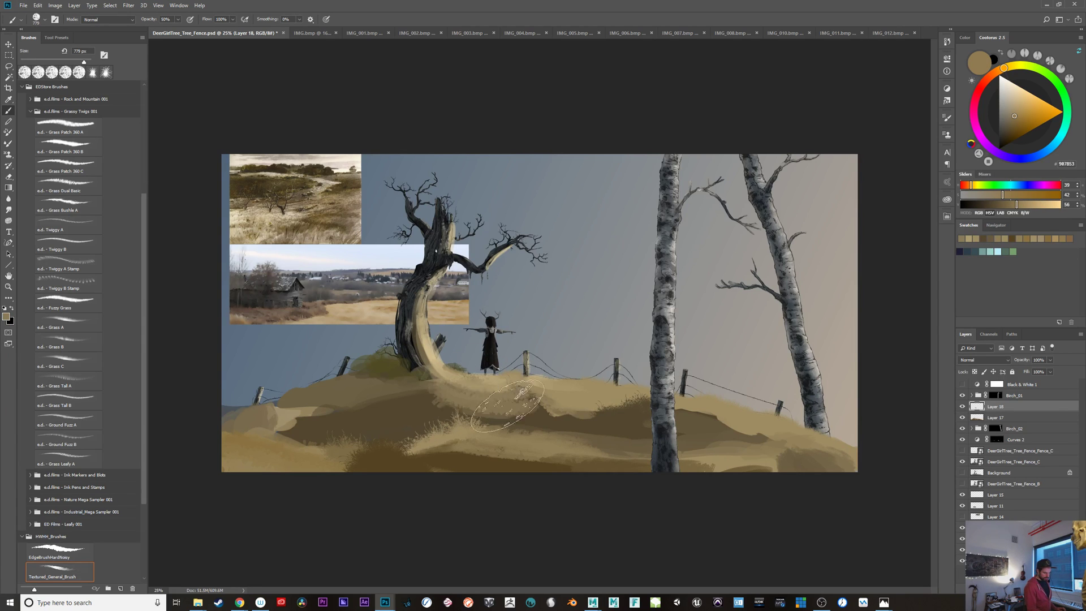
pyautogui.moveTo(413, 403); pyautogui.dragTo(518, 409)
pyautogui.hotkey('ctrl', 'alt', 'z')
pyautogui.hotkey('ctrl', 'alt', 'z')
pyautogui.hotkey('ctrl', 'alt', 'z')
pyautogui.hotkey('ctrl', 'alt', 'z')
pyautogui.hotkey('ctrl', 'alt', 'z')
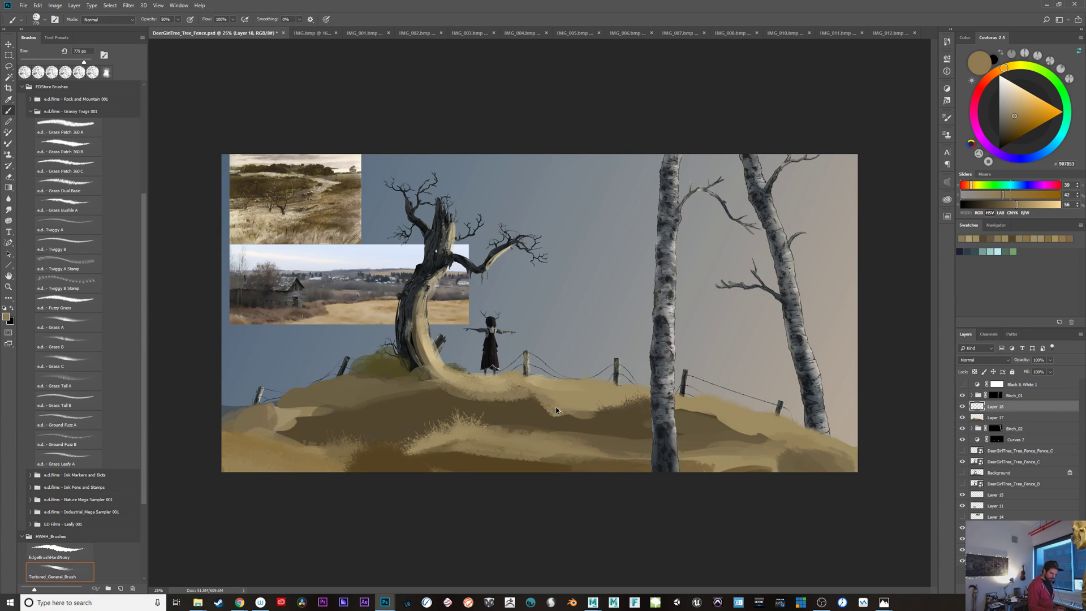
pyautogui.moveTo(557, 410); pyautogui.dragTo(452, 407)
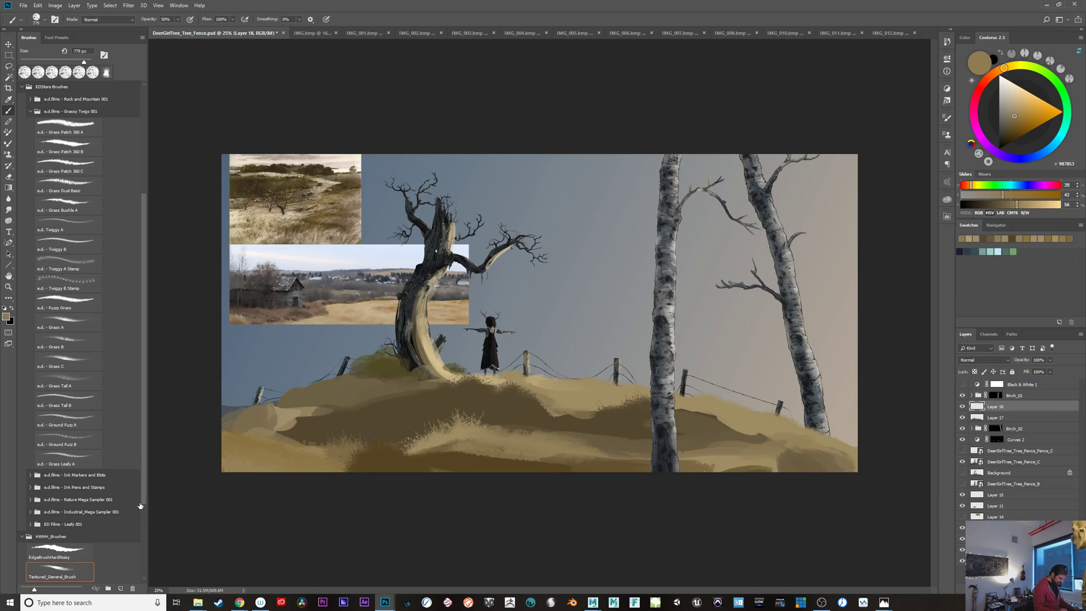
# Step: Move Sampled Brush 1 2665 from the GB_Brushes_Updates group into the group containing EdgeBrushHardNoisy, placing it first
pyautogui.moveTo(143, 491); pyautogui.dragTo(146, 592)
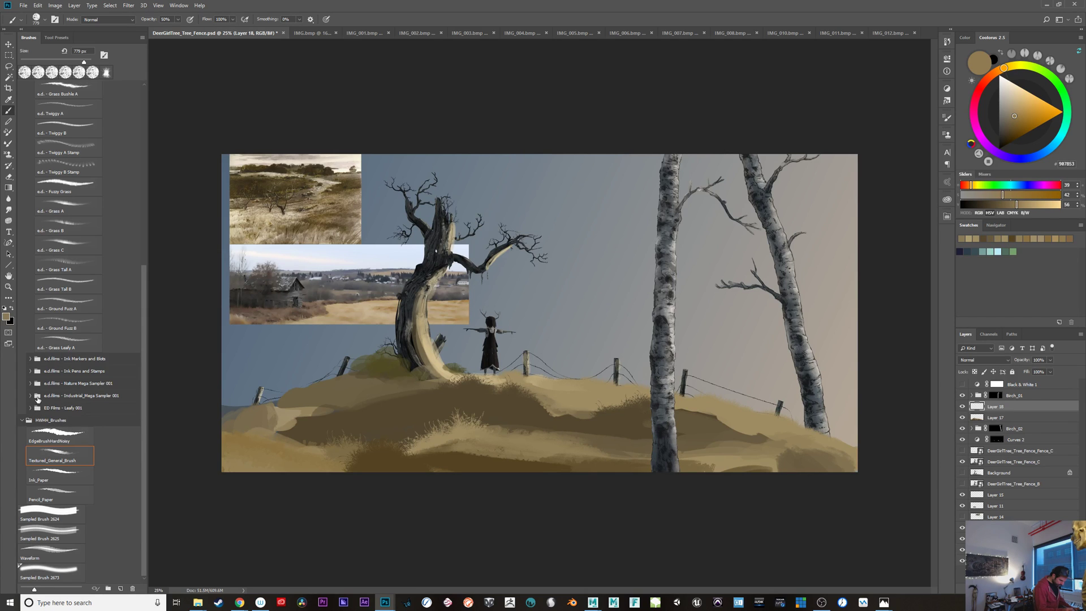
pyautogui.moveTo(144, 423)
pyautogui.mouseDown()
pyautogui.moveTo(144, 406)
pyautogui.moveTo(144, 436)
pyautogui.moveTo(145, 227)
pyautogui.mouseUp()
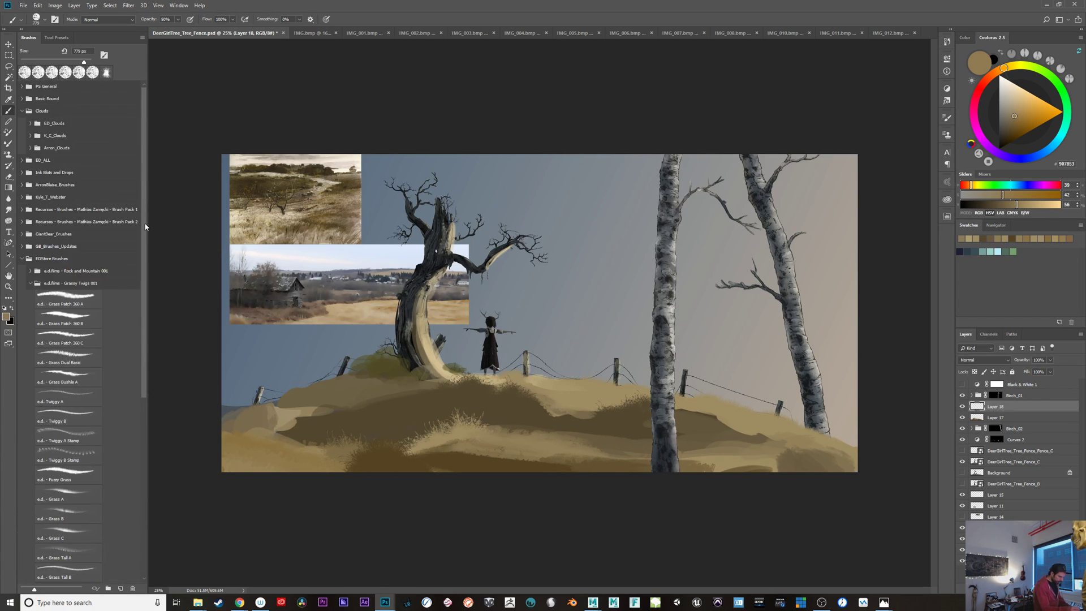
pyautogui.click(22, 246)
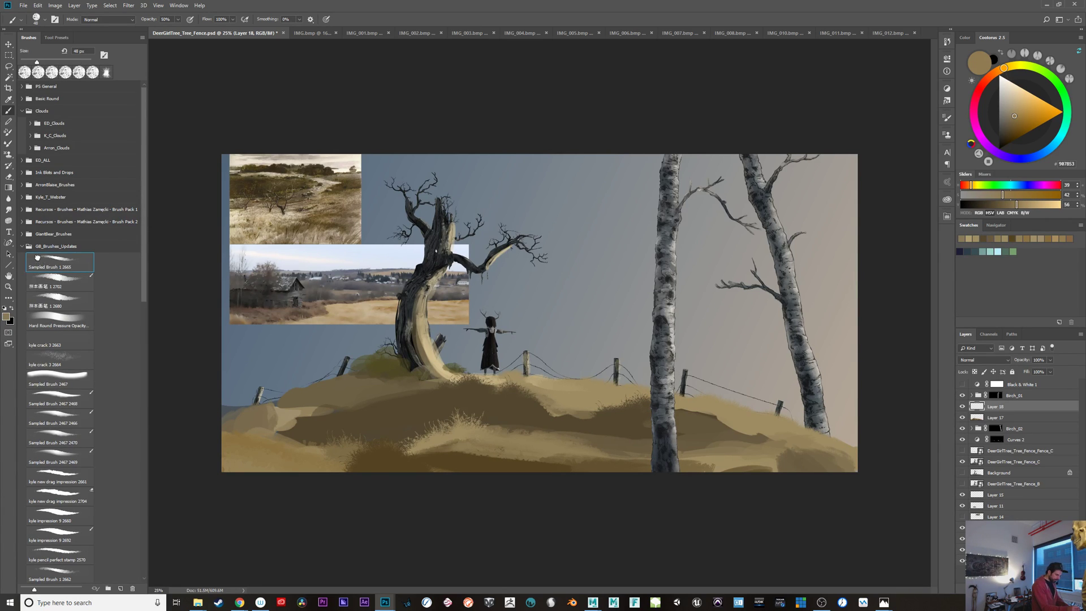
pyautogui.moveTo(37, 257); pyautogui.dragTo(19, 261)
pyautogui.scroll(-10, 134, 443)
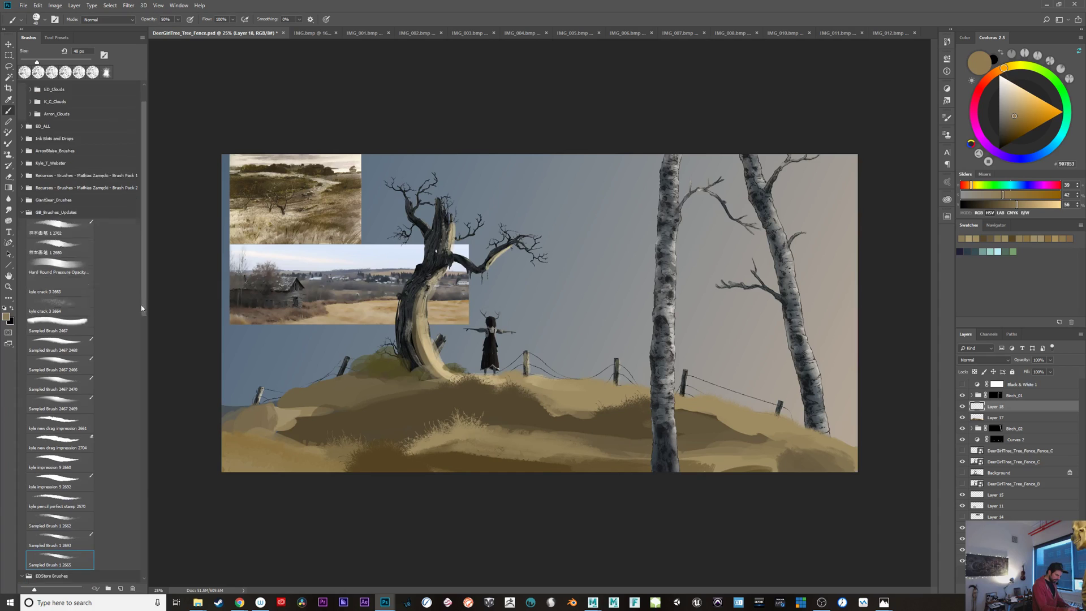
pyautogui.moveTo(55, 189)
pyautogui.mouseDown()
pyautogui.moveTo(59, 266)
pyautogui.moveTo(57, 224)
pyautogui.moveTo(18, 227)
pyautogui.mouseUp()
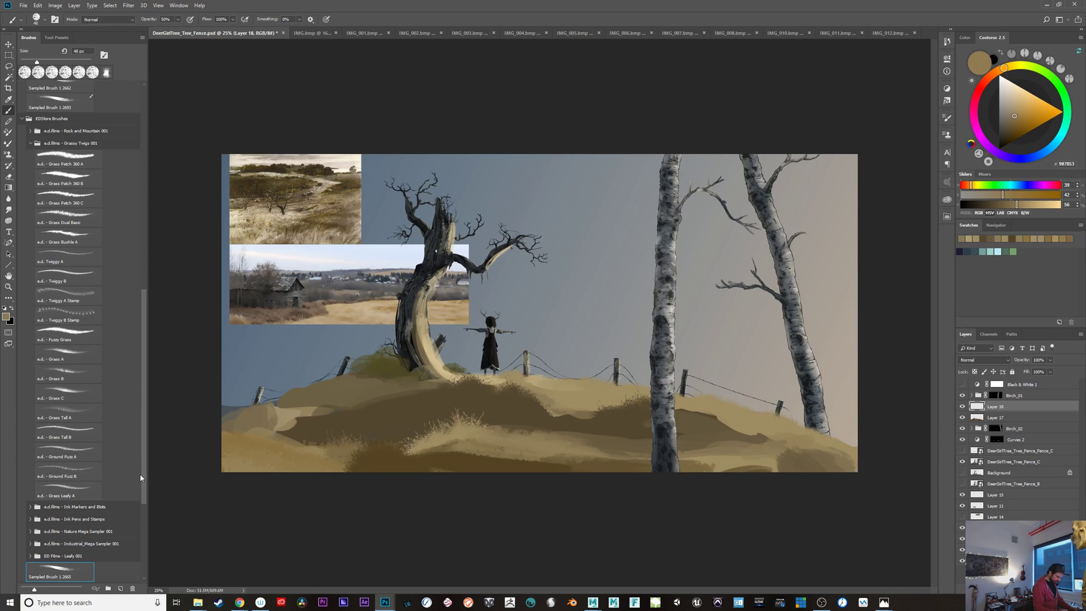
pyautogui.moveTo(140, 474); pyautogui.dragTo(142, 568)
pyautogui.moveTo(61, 406); pyautogui.dragTo(60, 421)
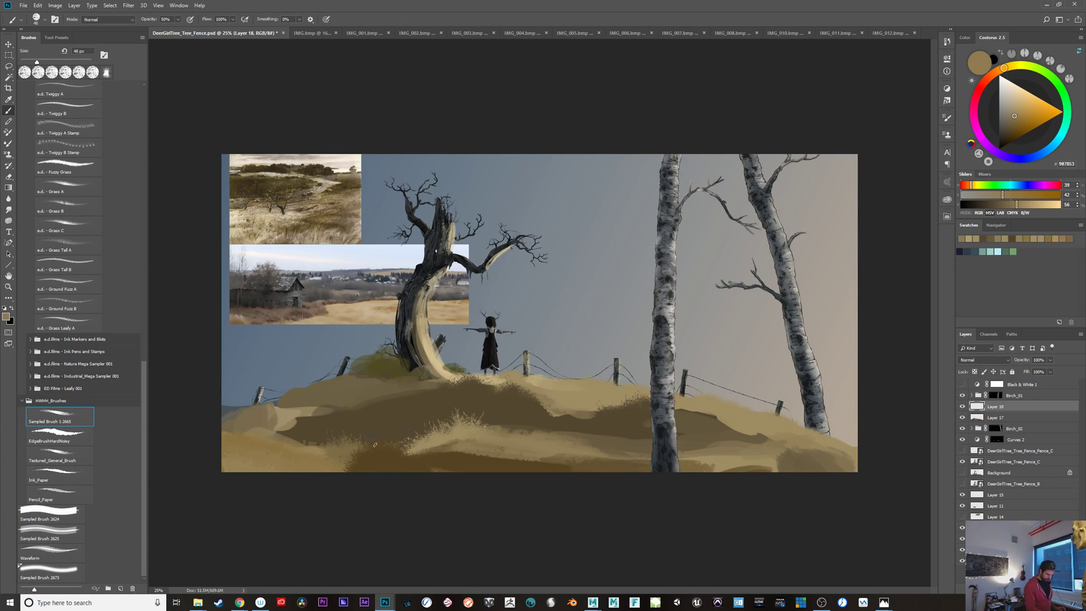
# Step: Try foreground strokes with the moved brush, including a sampled dark brown at 10% flow, and undo them
pyautogui.moveTo(388, 442); pyautogui.dragTo(565, 497)
pyautogui.hotkey('ctrl', 'z')
pyautogui.hotkey('shift', '1')
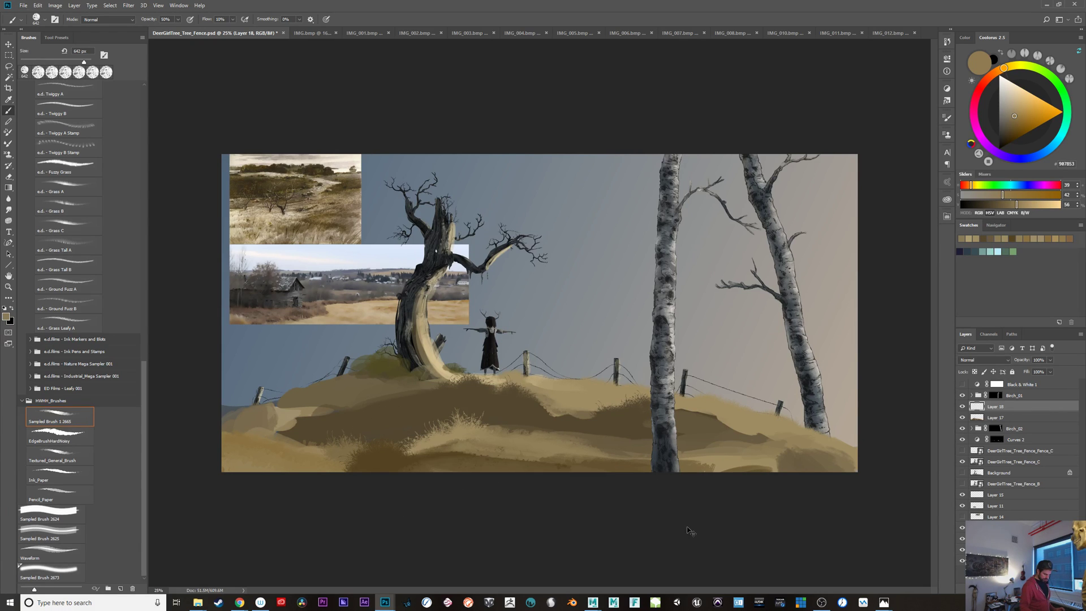
pyautogui.keyDown('alt'); pyautogui.click(463, 459); pyautogui.keyUp('alt')
pyautogui.moveTo(461, 457); pyautogui.dragTo(571, 490)
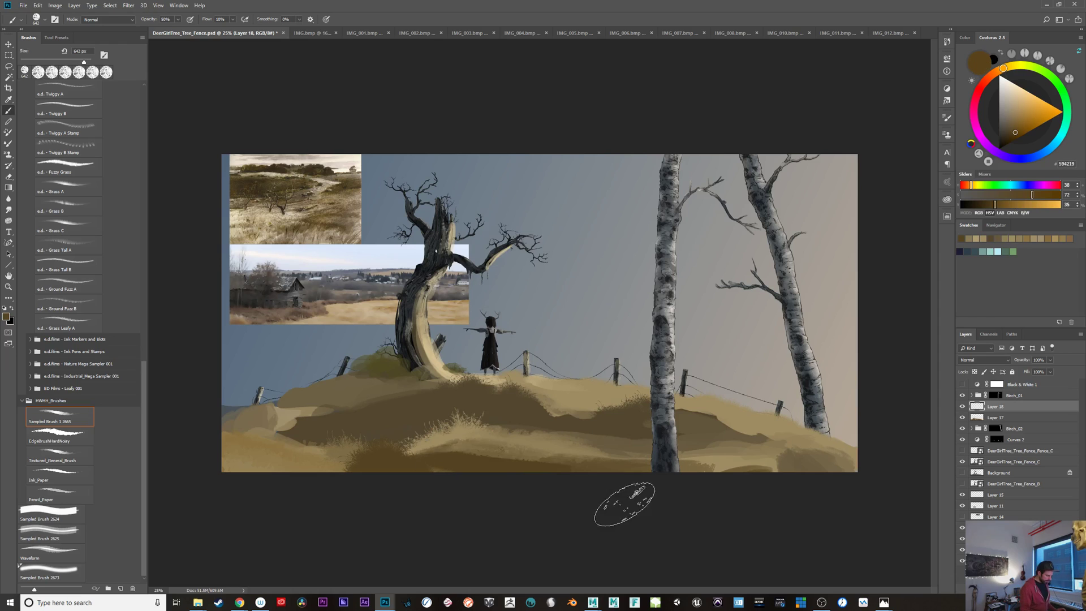
pyautogui.hotkey('ctrl', 'z')
# Step: Try strokes of sampled shadow brown over the dark hill band left of the grass tuft, and undo them
pyautogui.keyDown('alt'); pyautogui.click(408, 416); pyautogui.keyUp('alt')
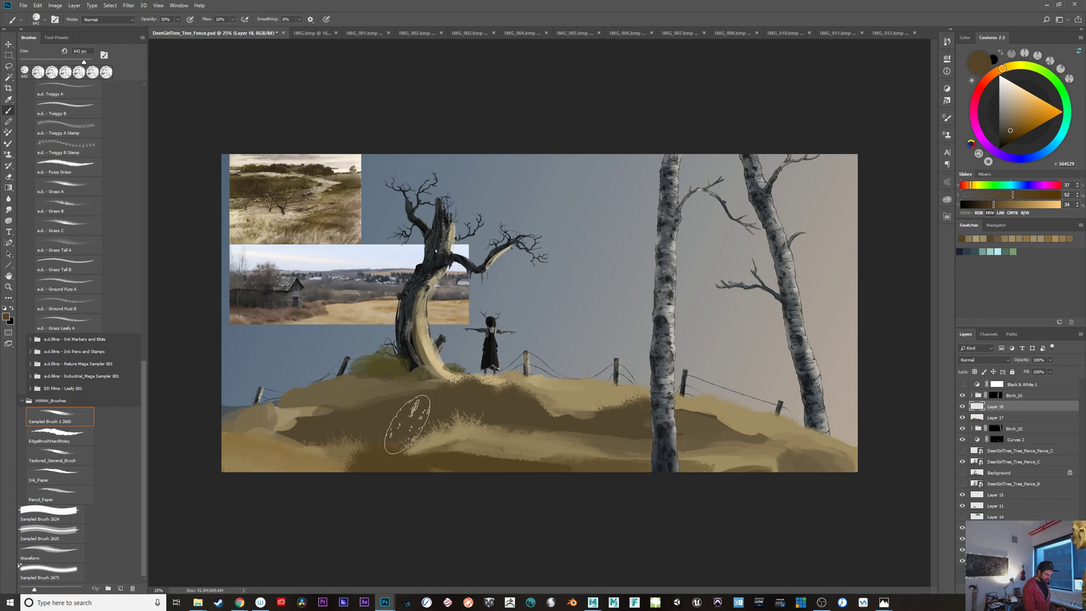
pyautogui.moveTo(347, 404); pyautogui.dragTo(449, 423)
pyautogui.hotkey('ctrl', 'z')
pyautogui.moveTo(383, 410); pyautogui.dragTo(349, 398)
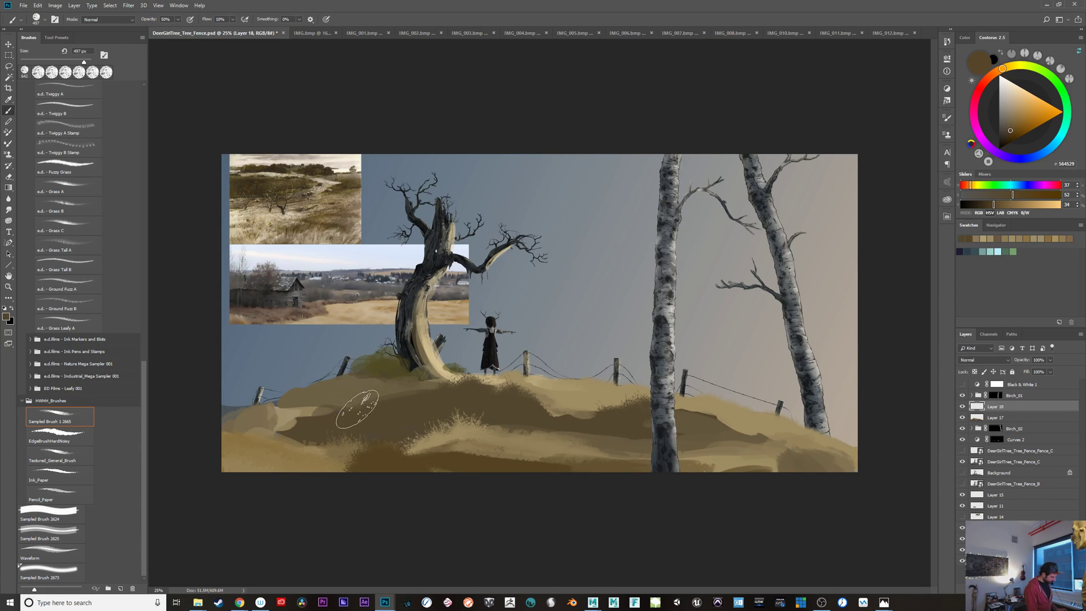
pyautogui.hotkey('ctrl', 'z')
# Step: Set the brush flow to 30%, test it with a dark brown stroke across the shadow band, and undo the stroke
pyautogui.hotkey('shift', '3')
pyautogui.moveTo(356, 409); pyautogui.dragTo(454, 434)
pyautogui.hotkey('ctrl', 'z')
pyautogui.hotkey('ctrl', 'z')
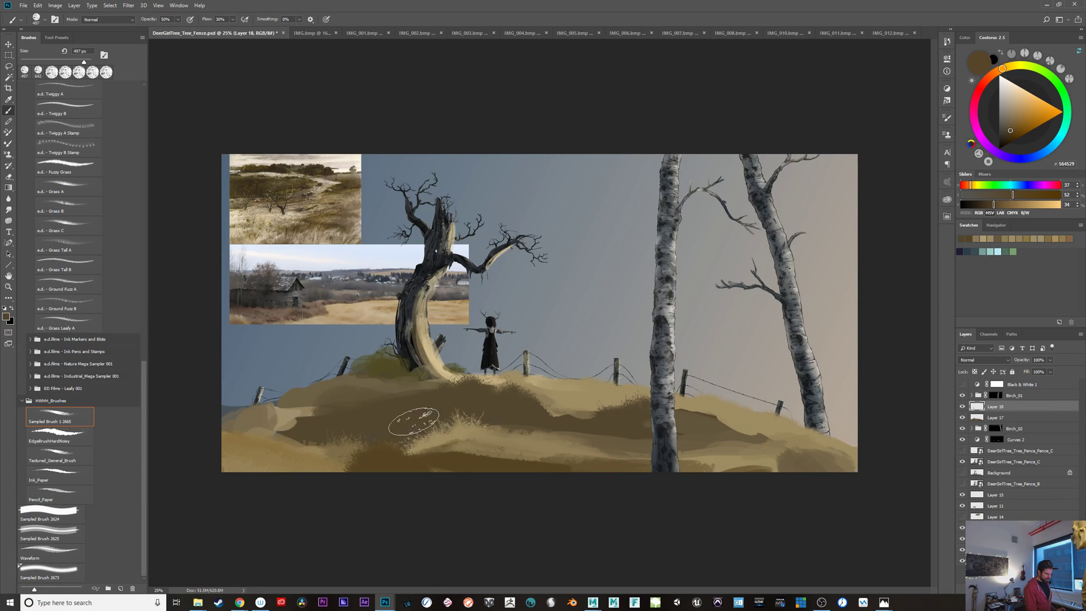
# Step: Blend the dark shadow band below the dead tree with browns sampled from the surrounding hill
pyautogui.keyDown('alt'); pyautogui.click(370, 376); pyautogui.keyUp('alt')
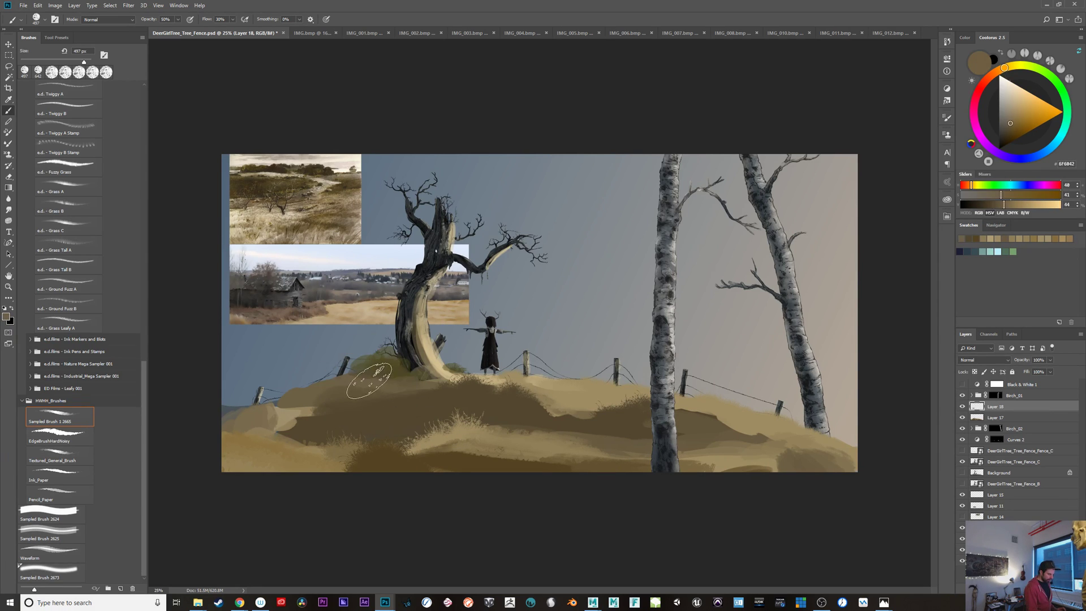
pyautogui.moveTo(370, 376)
pyautogui.mouseDown()
pyautogui.moveTo(317, 405)
pyautogui.moveTo(362, 396)
pyautogui.moveTo(390, 406)
pyautogui.mouseUp()
pyautogui.keyDown('alt'); pyautogui.click(390, 406); pyautogui.keyUp('alt')
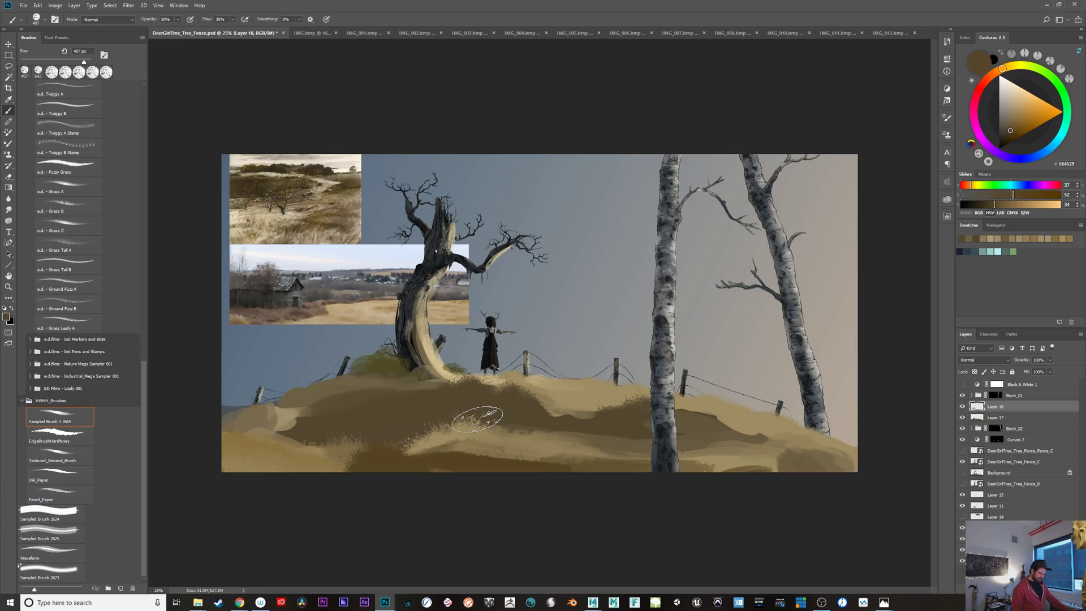
pyautogui.keyDown('alt'); pyautogui.click(407, 377); pyautogui.keyUp('alt')
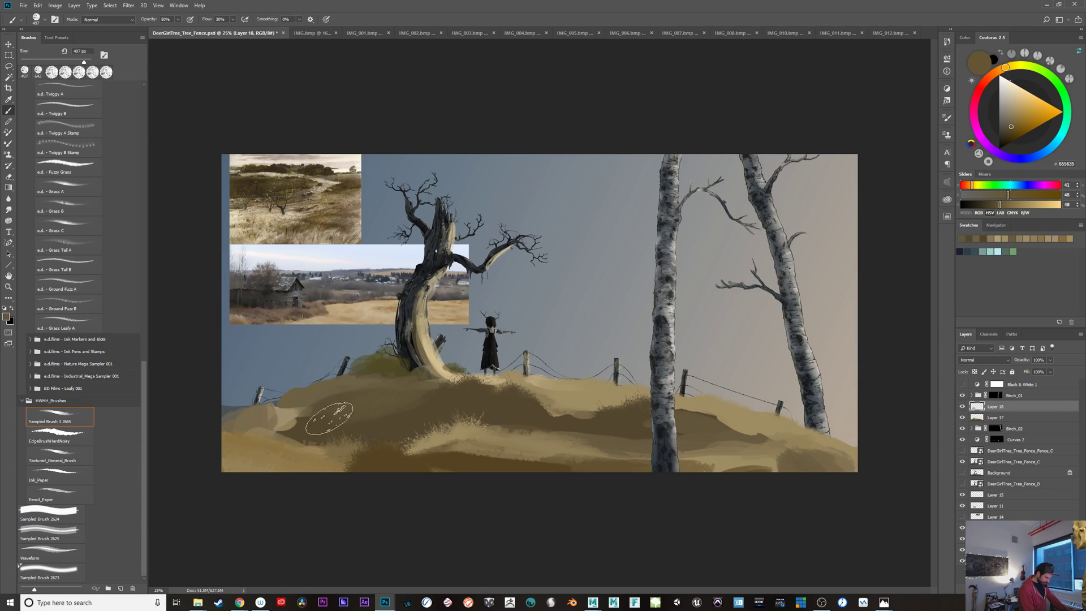
# Step: Cover the left foreground mound with sampled tan and reinforce the dark brown ground along its lower edge
pyautogui.keyDown('alt'); pyautogui.click(283, 420); pyautogui.keyUp('alt')
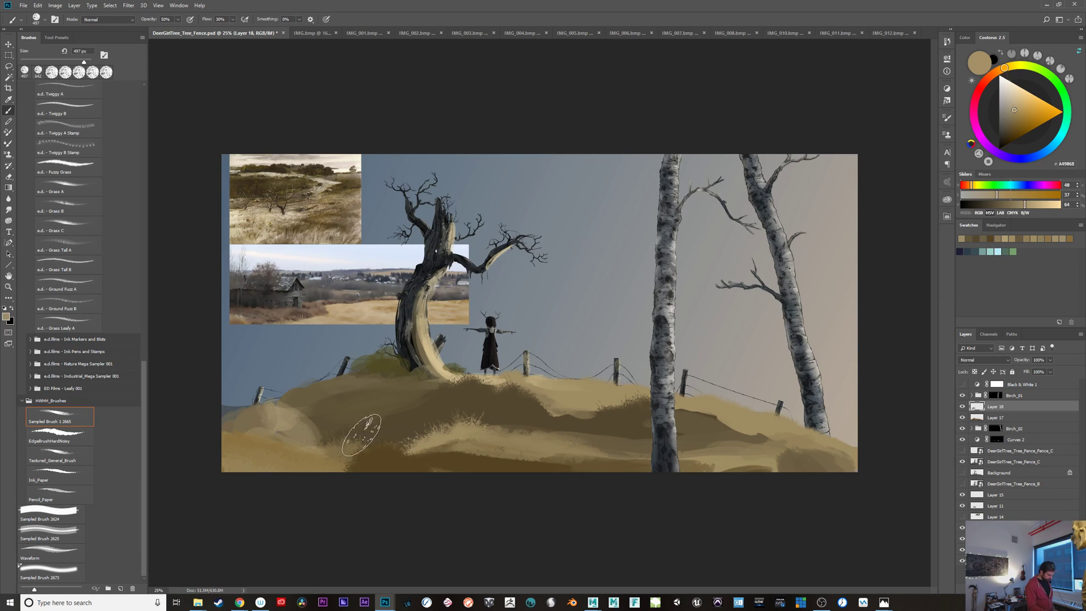
pyautogui.moveTo(325, 444)
pyautogui.mouseDown()
pyautogui.moveTo(215, 399)
pyautogui.moveTo(309, 444)
pyautogui.moveTo(212, 421)
pyautogui.moveTo(423, 494)
pyautogui.moveTo(261, 449)
pyautogui.mouseUp()
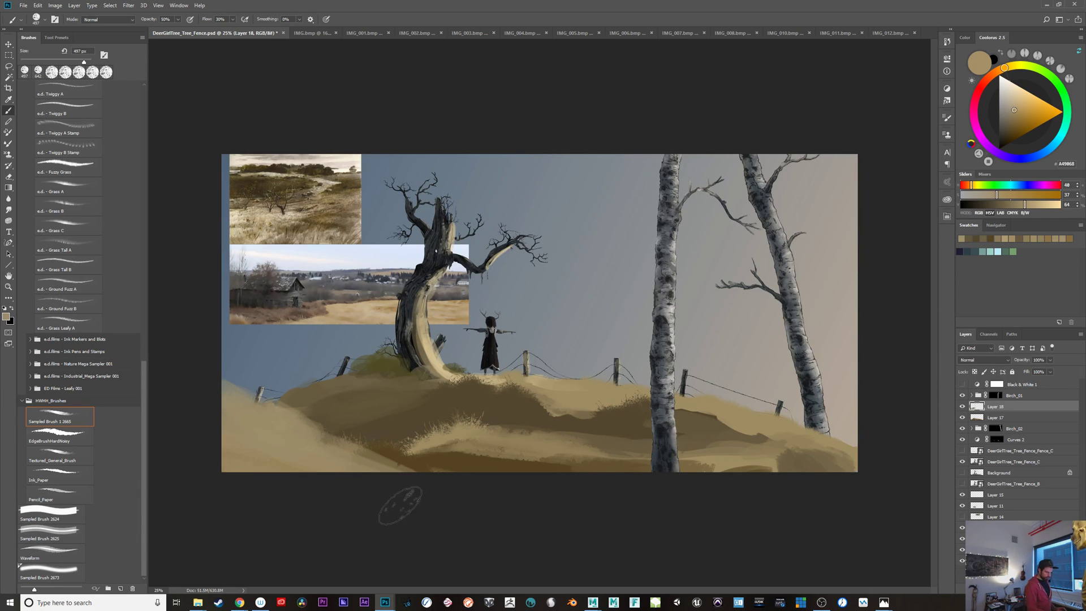
pyautogui.keyDown('alt'); pyautogui.click(454, 459); pyautogui.keyUp('alt')
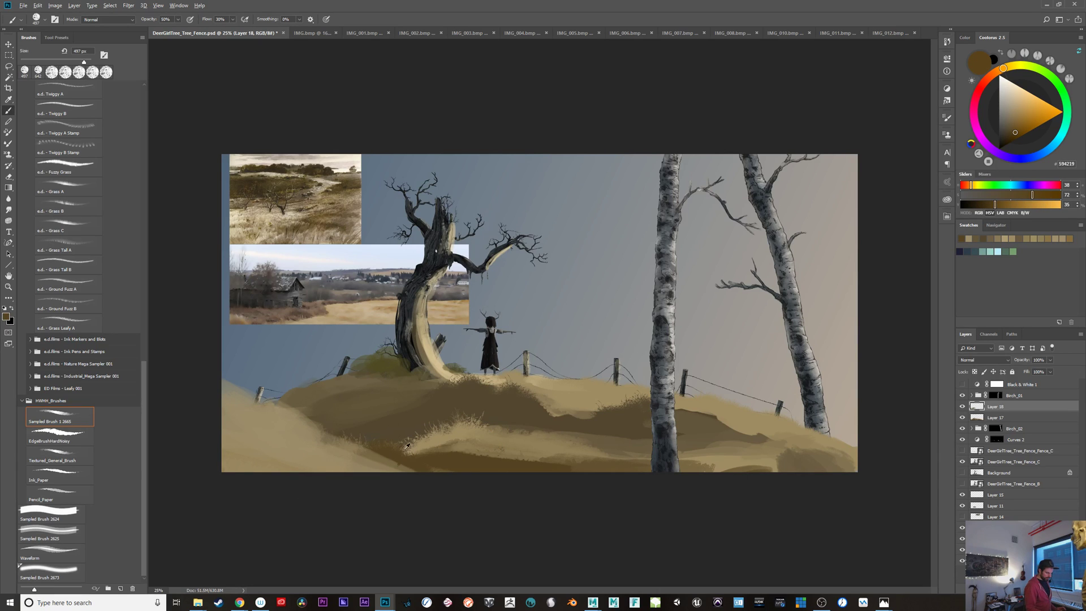
# Step: Sample reddish brown from the field photo, lighten it to an ochre tan and brush it onto the left foreground mound
pyautogui.keyDown('alt'); pyautogui.click(237, 317); pyautogui.keyUp('alt')
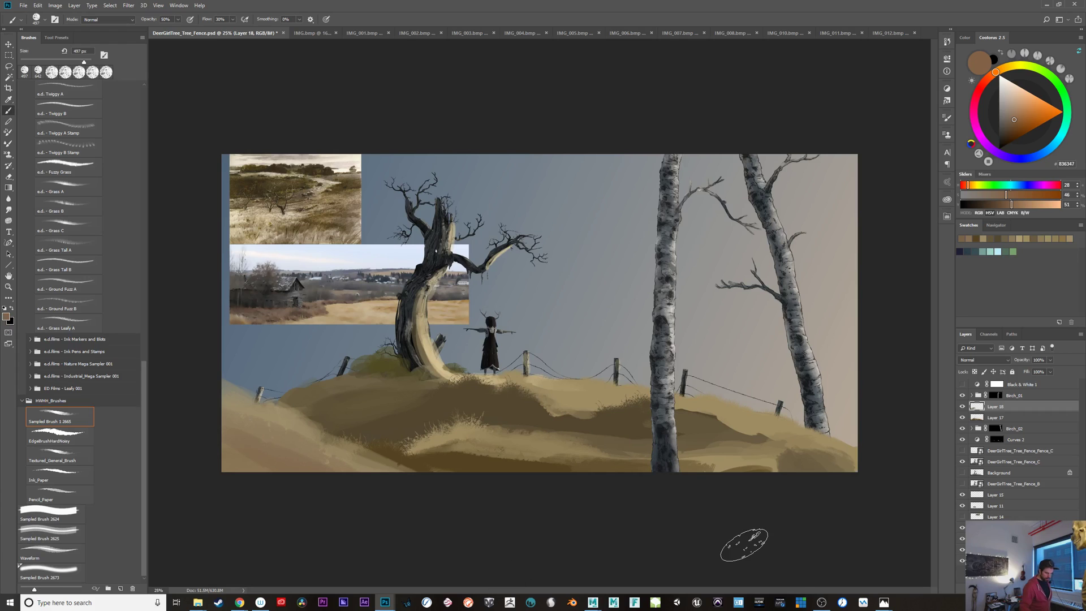
pyautogui.click(1021, 112)
pyautogui.click(1001, 71)
pyautogui.moveTo(232, 466); pyautogui.dragTo(299, 427)
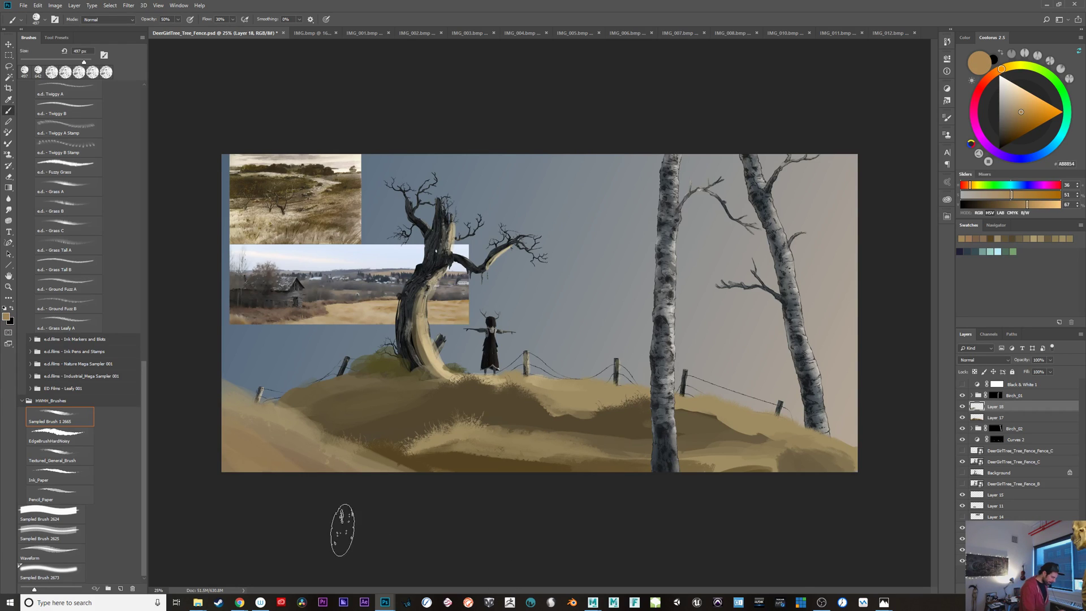
# Step: Shift the paint colour to a more saturated orange-brown and stroke it over the left foreground mound
pyautogui.click(1024, 113)
pyautogui.click(995, 72)
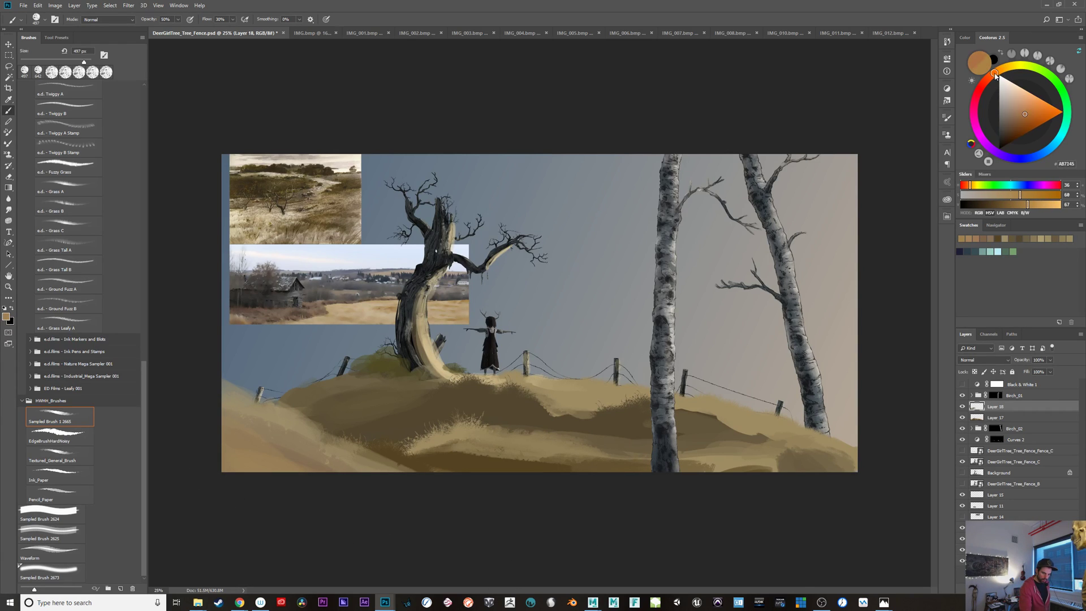
pyautogui.moveTo(214, 439); pyautogui.dragTo(278, 474)
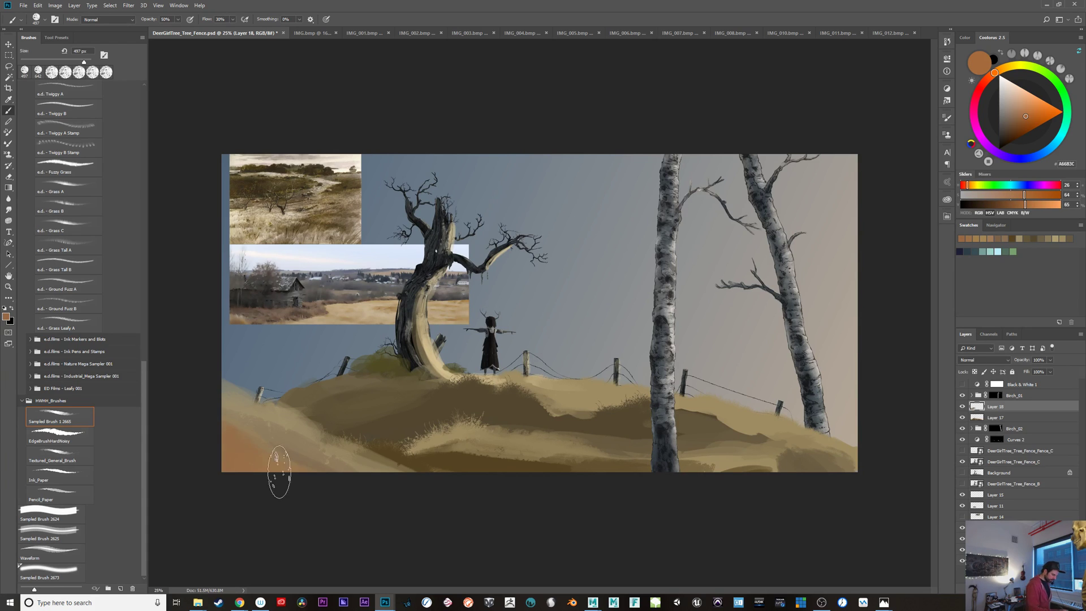
pyautogui.moveTo(208, 419); pyautogui.dragTo(435, 526)
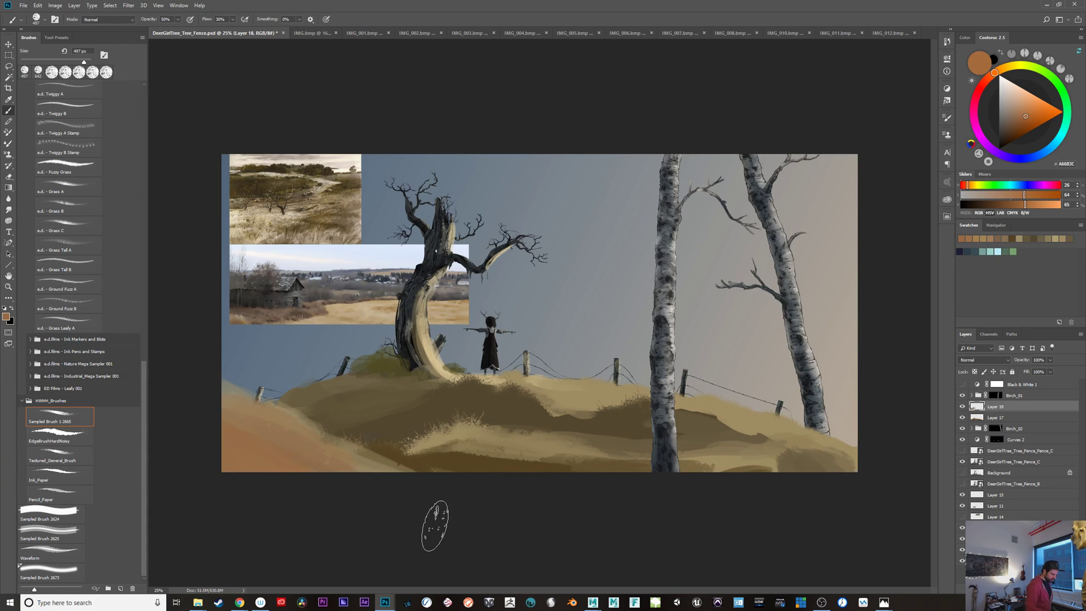
# Step: Tone down the left foreground mound with muted brown sampled from the field photo, darker variations and browns resampled from the mound
pyautogui.keyDown('alt'); pyautogui.click(266, 318); pyautogui.keyUp('alt')
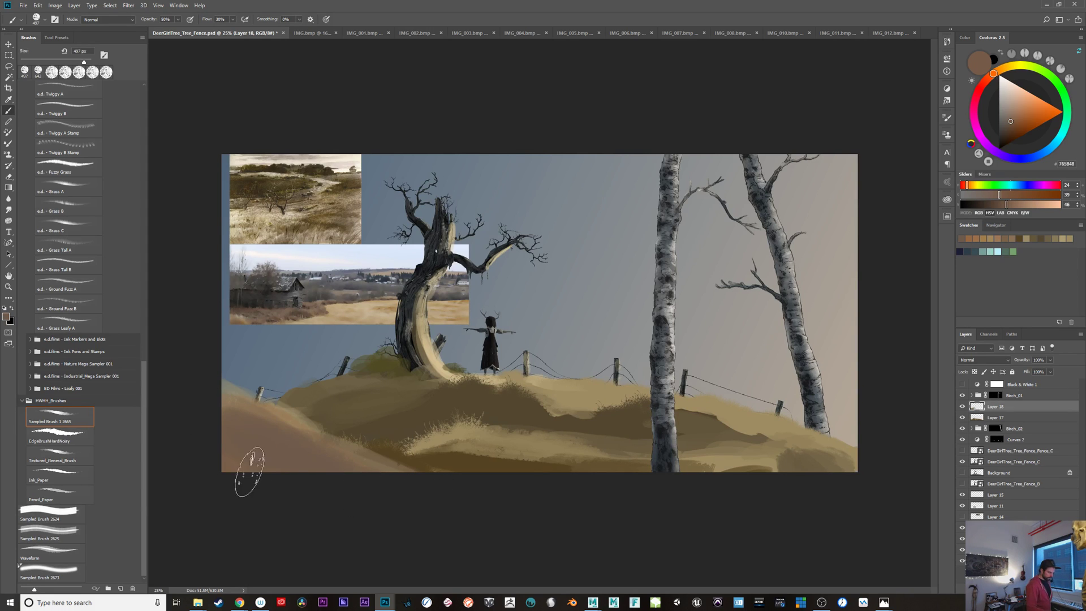
pyautogui.click(1010, 129)
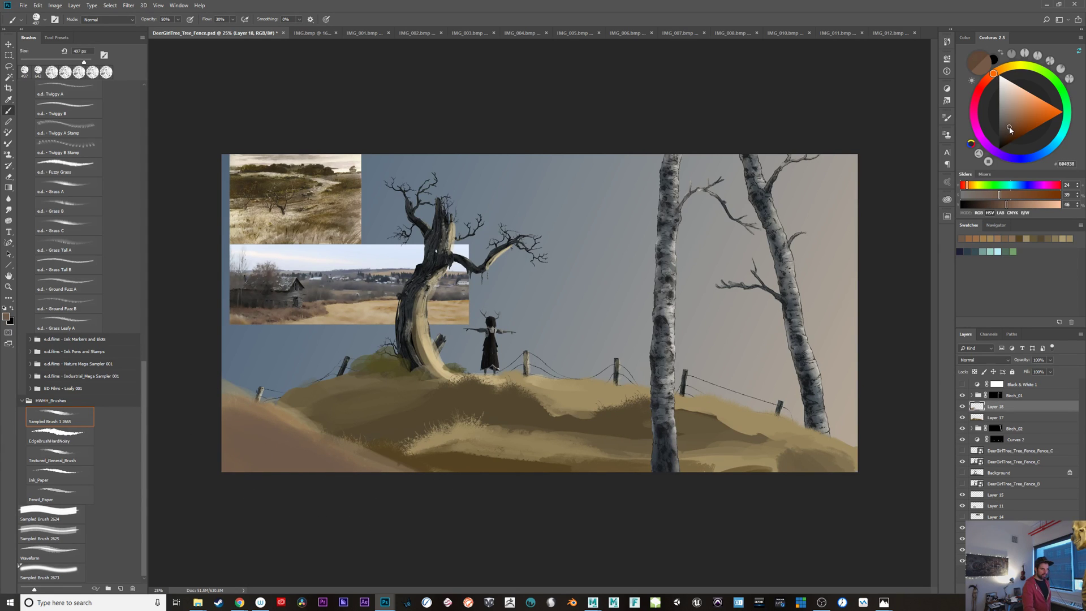
pyautogui.moveTo(1010, 130); pyautogui.dragTo(1010, 125)
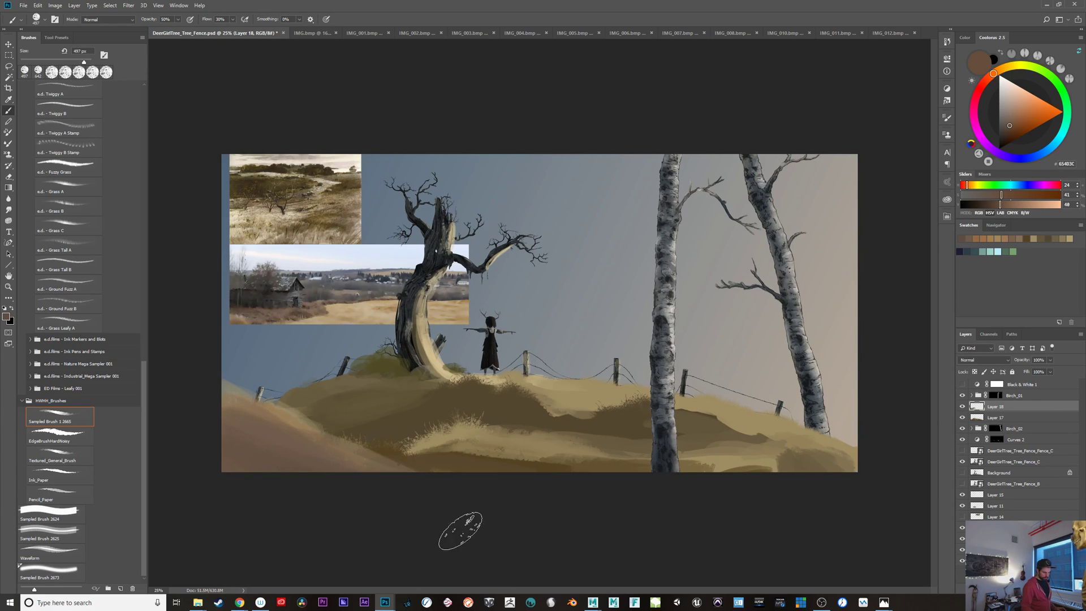
pyautogui.keyDown('alt'); pyautogui.click(317, 449); pyautogui.keyUp('alt')
pyautogui.keyDown('alt'); pyautogui.click(277, 458); pyautogui.keyUp('alt')
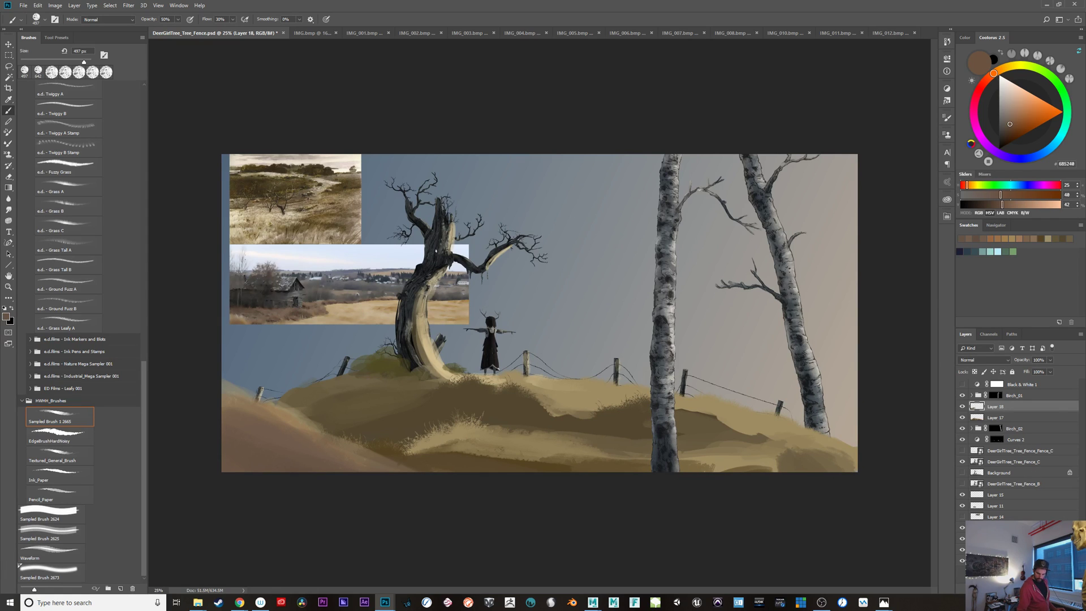
pyautogui.keyDown('alt'); pyautogui.click(263, 440); pyautogui.keyUp('alt')
# Step: Try muted brown strokes forming a mound in the lower-right foreground of the painting, and undo them
pyautogui.moveTo(728, 479); pyautogui.dragTo(860, 441)
pyautogui.moveTo(782, 482); pyautogui.dragTo(860, 452)
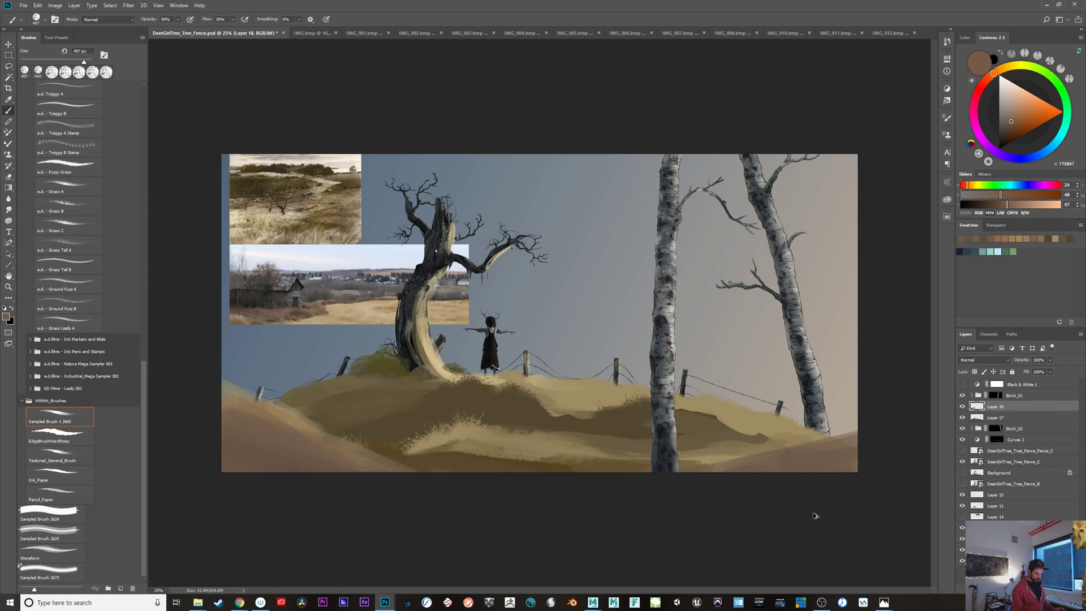
pyautogui.hotkey('ctrl', 'alt', 'z')
pyautogui.hotkey('ctrl', 'alt', 'z')
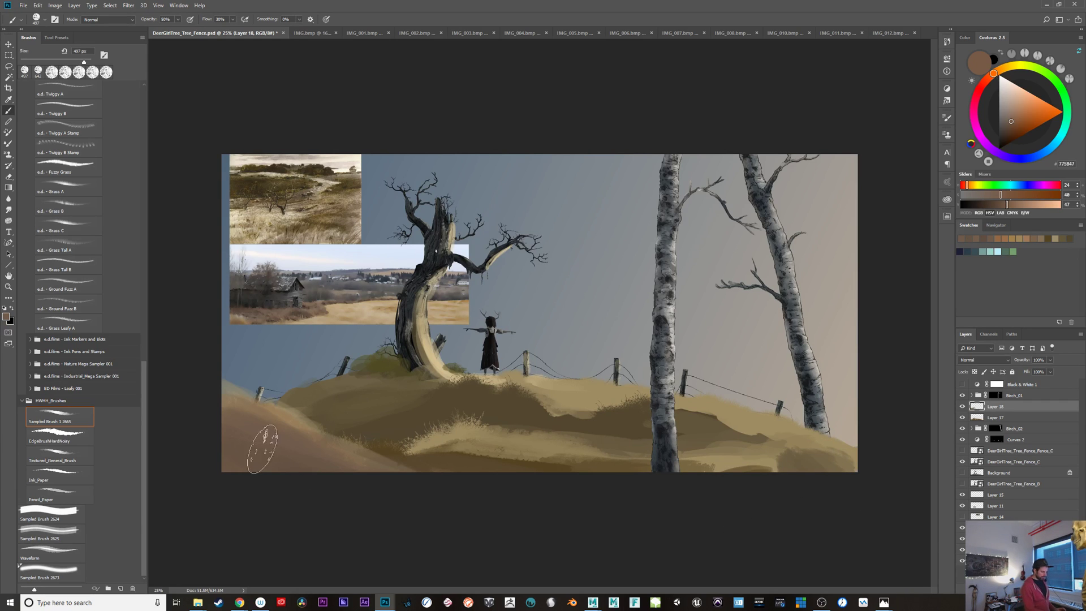
# Step: Reduce the brush to about 240 px and rework the left foreground mound's upper edge with colour sampled there
pyautogui.keyDown('alt'); pyautogui.click(258, 407); pyautogui.keyUp('alt')
pyautogui.moveTo(257, 407); pyautogui.dragTo(286, 406)
pyautogui.moveTo(250, 396); pyautogui.dragTo(220, 392)
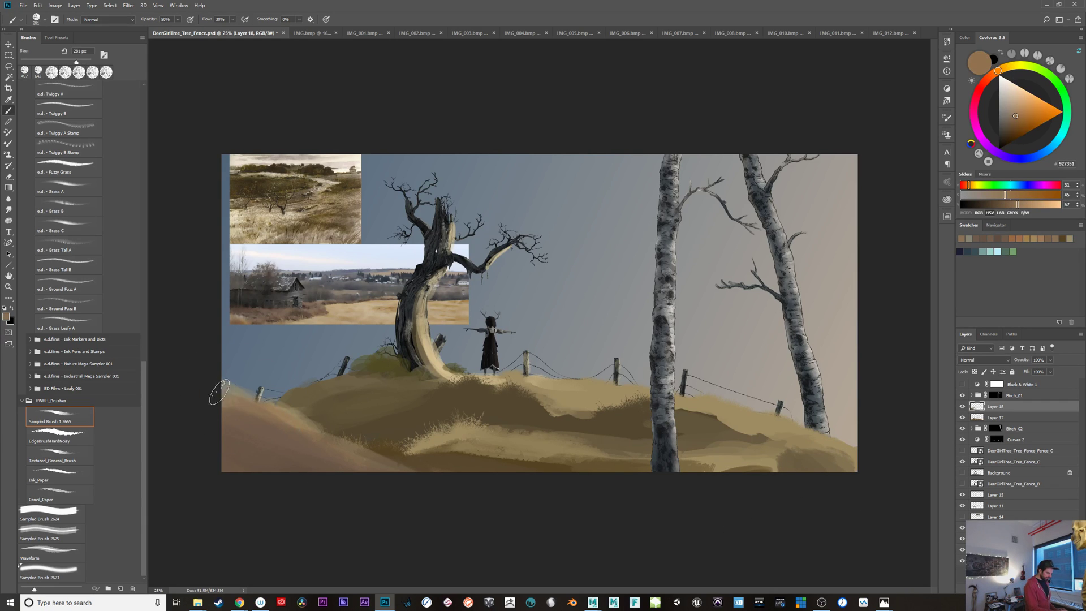
pyautogui.hotkey('ctrl', 'z')
pyautogui.moveTo(292, 418); pyautogui.dragTo(286, 419)
pyautogui.moveTo(226, 391)
pyautogui.mouseDown()
pyautogui.moveTo(299, 439)
pyautogui.moveTo(272, 428)
pyautogui.mouseUp()
# Step: Try a light peach highlight stroke along the left foreground mound's upper edge, and undo it
pyautogui.keyDown('alt'); pyautogui.click(267, 396); pyautogui.keyUp('alt')
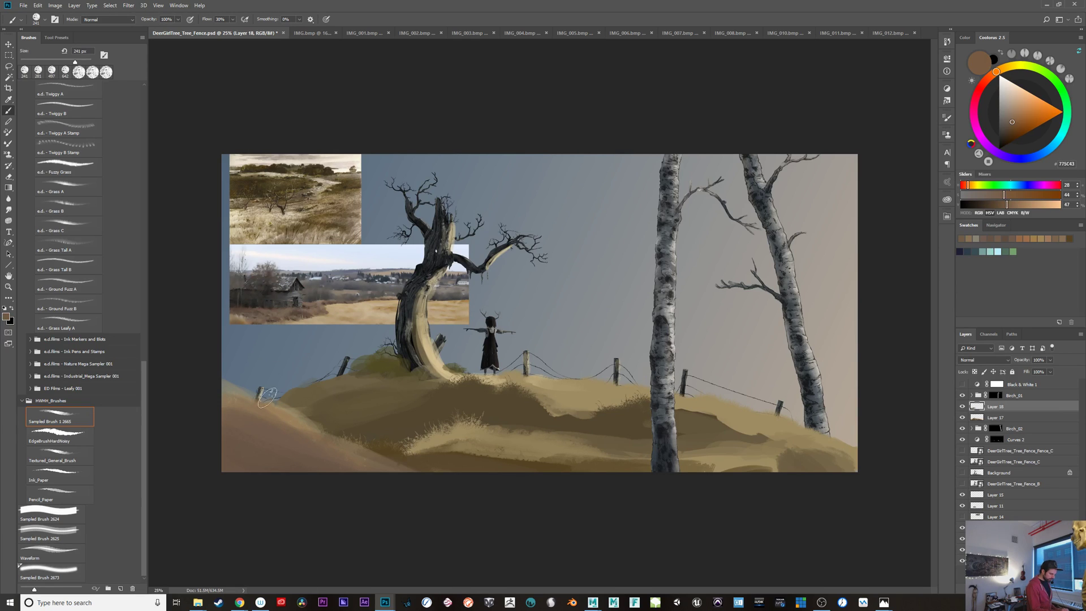
pyautogui.click(1012, 107)
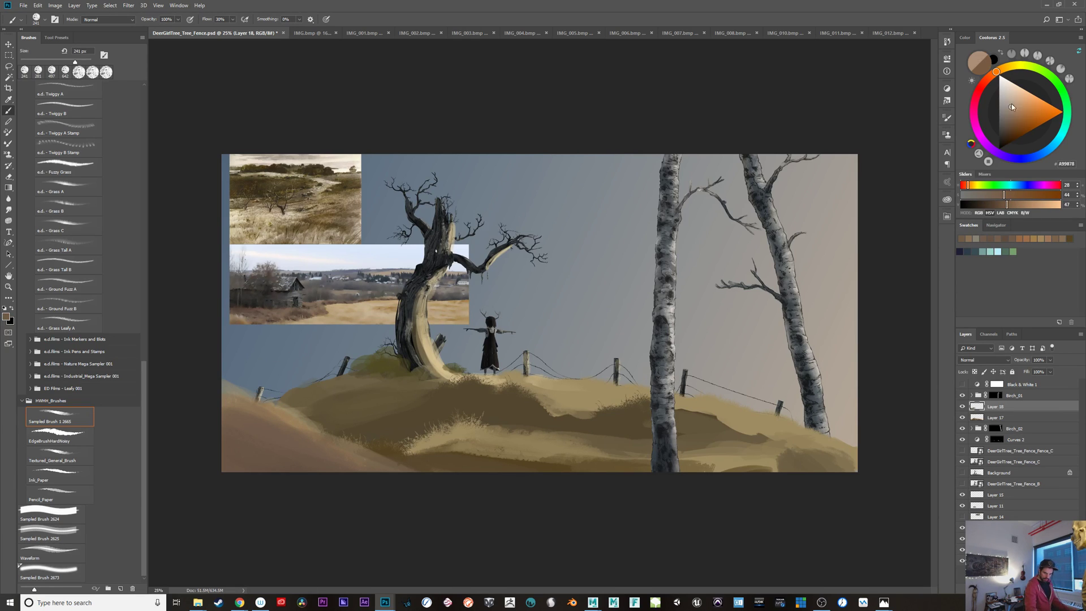
pyautogui.moveTo(1020, 101); pyautogui.dragTo(1023, 103)
pyautogui.moveTo(226, 399); pyautogui.dragTo(306, 439)
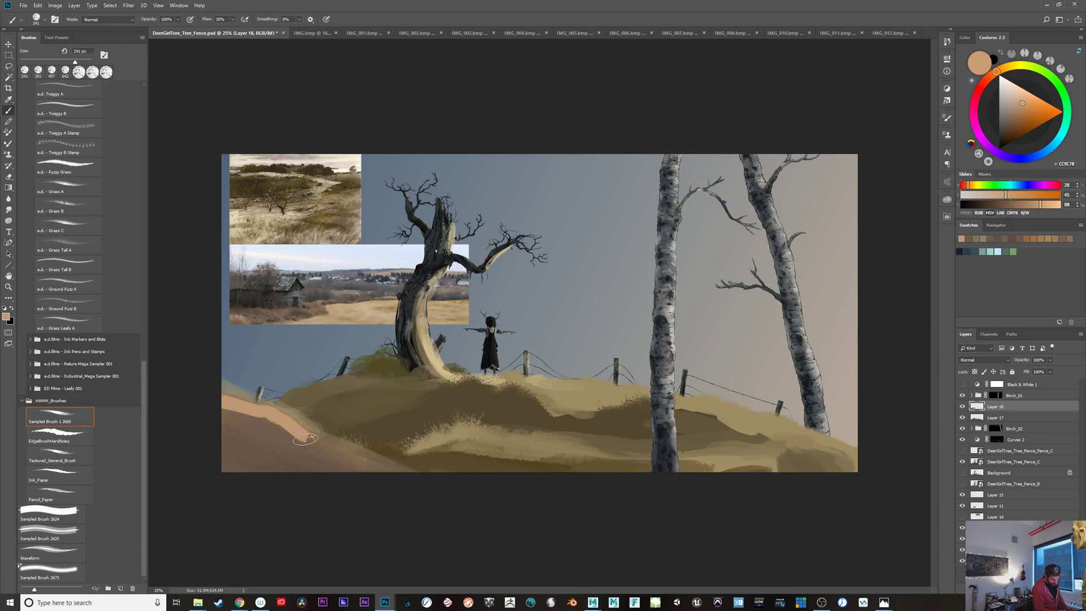
pyautogui.hotkey('ctrl', 'z')
# Step: Choose a mid orange-tan and paint a sunlit rim down the left foreground mound's sloping edge
pyautogui.click(1021, 110)
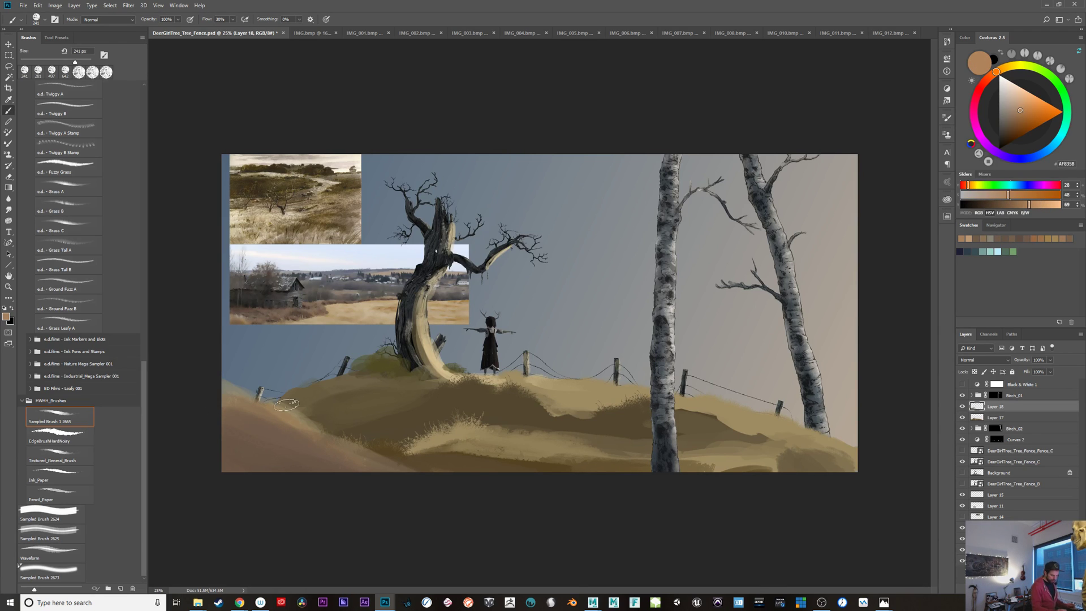
pyautogui.moveTo(359, 455); pyautogui.dragTo(410, 477)
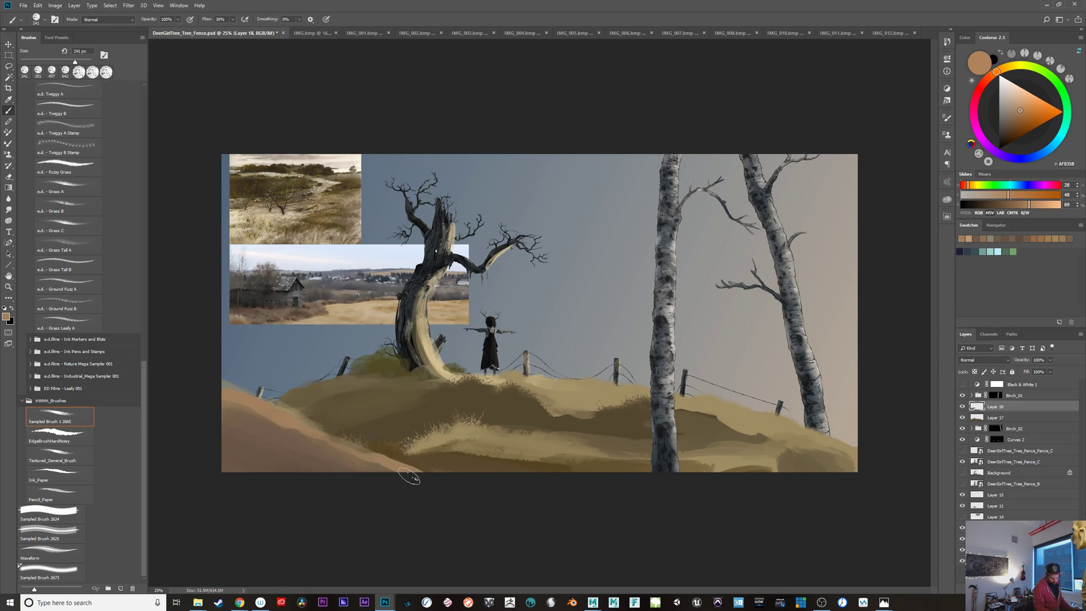
pyautogui.moveTo(264, 418); pyautogui.dragTo(368, 474)
# Step: Blend diagonal strokes of sampled brown down the left foreground mound's slope with a 360 px brush
pyautogui.keyDown('alt'); pyautogui.click(254, 419); pyautogui.keyUp('alt')
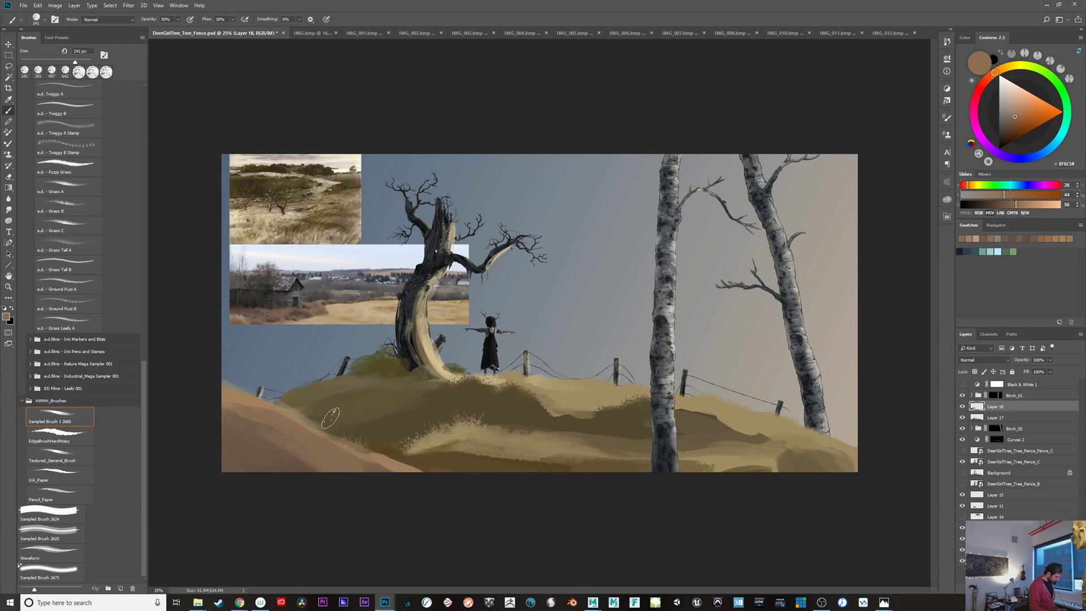
pyautogui.keyDown('alt'); pyautogui.click(263, 434); pyautogui.keyUp('alt')
pyautogui.moveTo(263, 433); pyautogui.dragTo(360, 498)
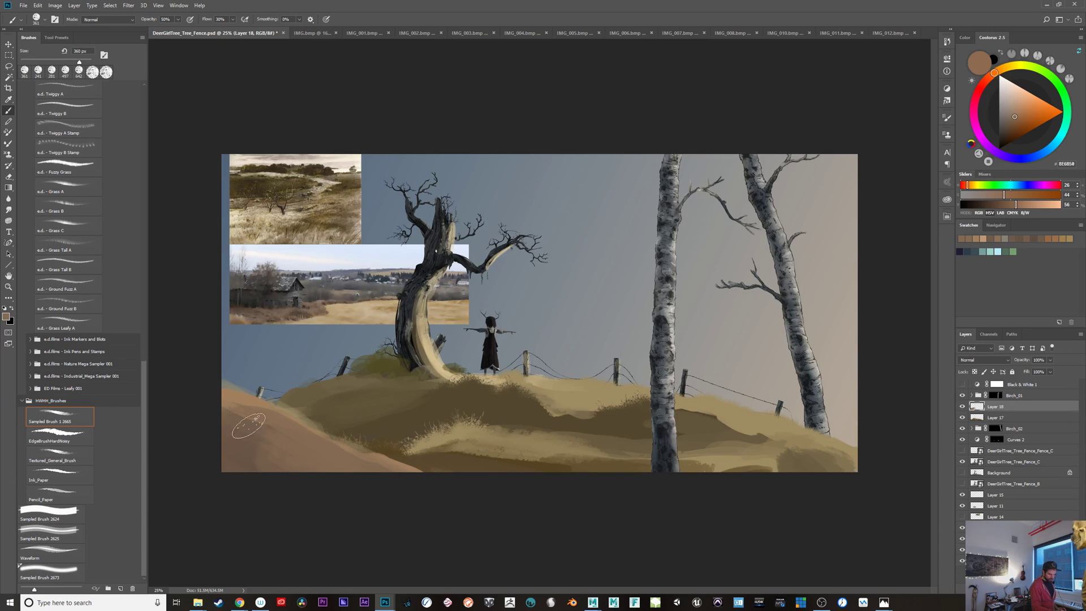
pyautogui.moveTo(248, 426); pyautogui.dragTo(300, 503)
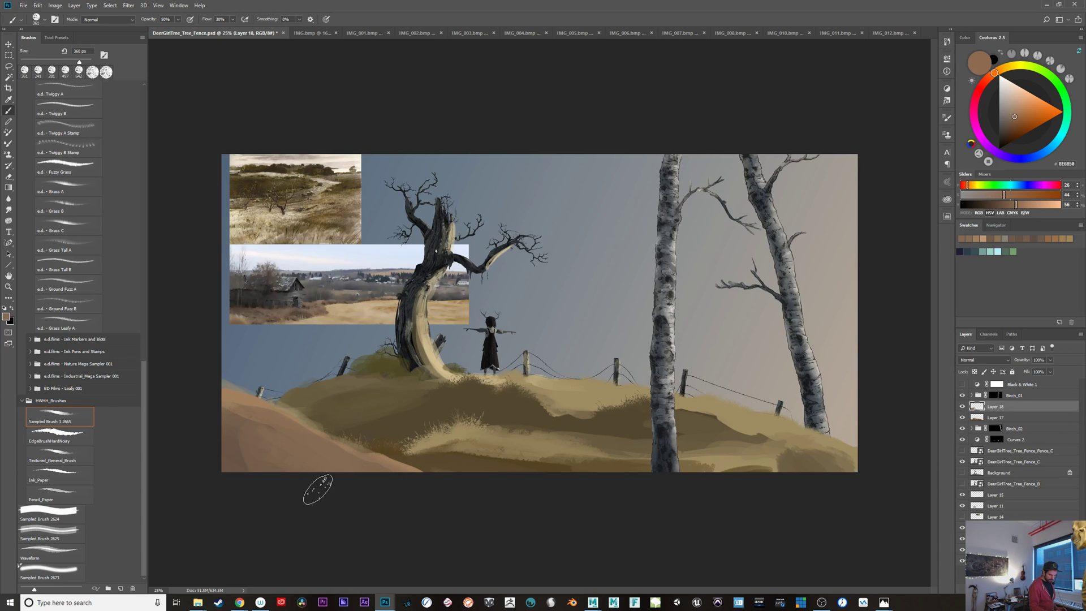
# Step: Lighten the mound's rim with a paler, greyer beige based on its sampled tan, using a 150 px brush
pyautogui.keyDown('alt'); pyautogui.click(247, 395); pyautogui.keyUp('alt')
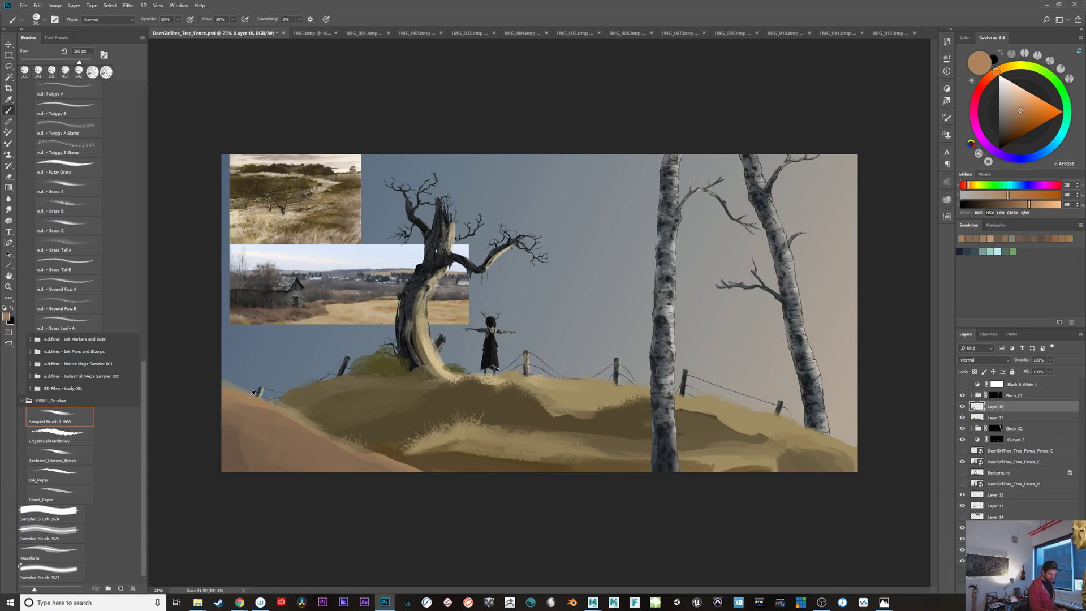
pyautogui.click(1012, 107)
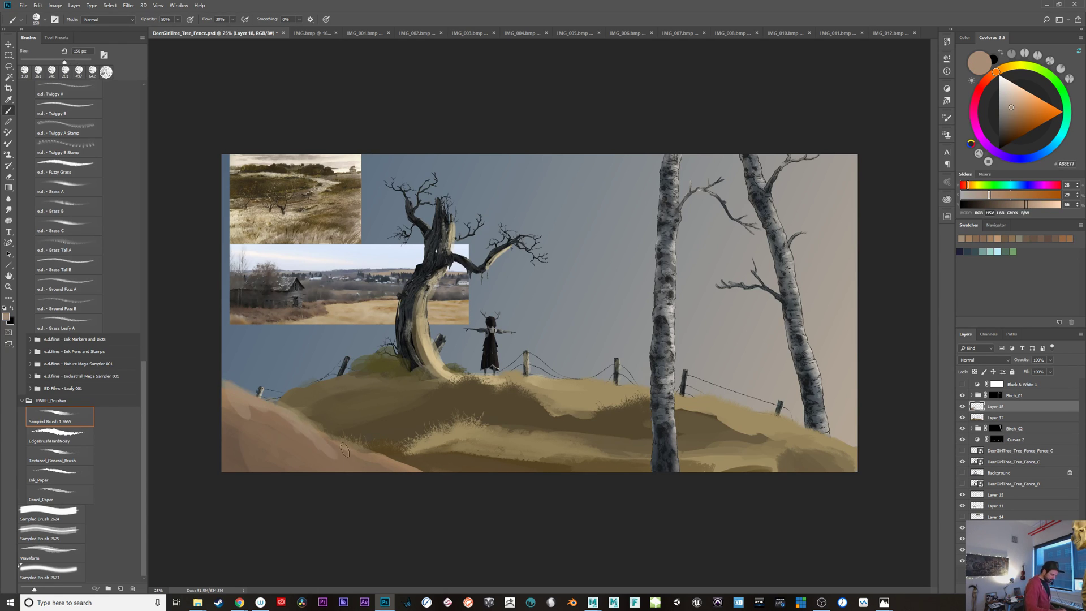
pyautogui.moveTo(344, 450); pyautogui.dragTo(352, 458)
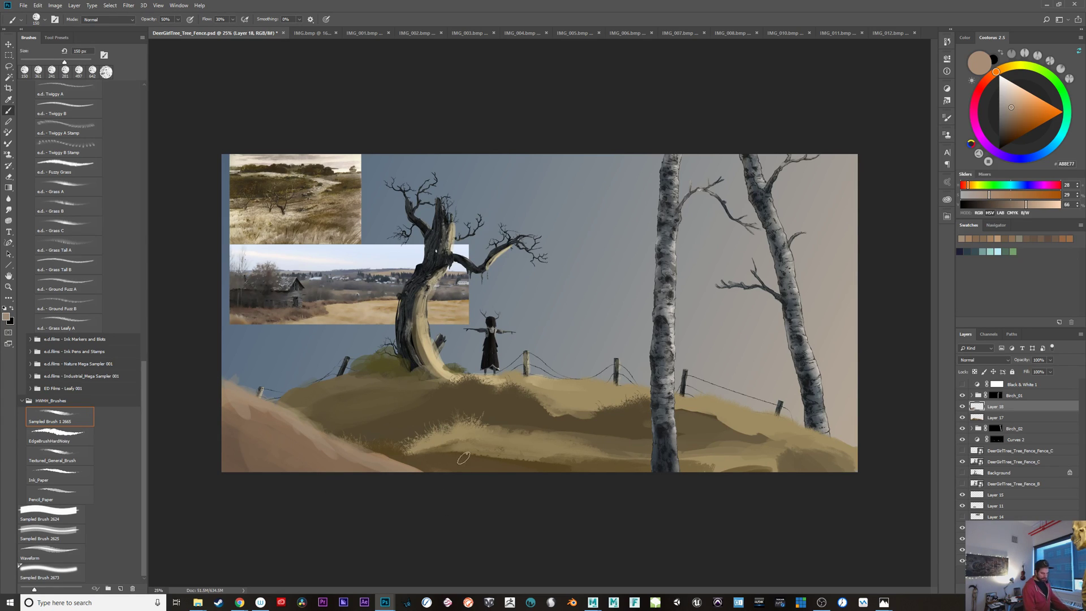
# Step: Apply Hue/Saturation to Layer 17 with saturation +26 and the hue shifted toward orange
pyautogui.click(997, 418)
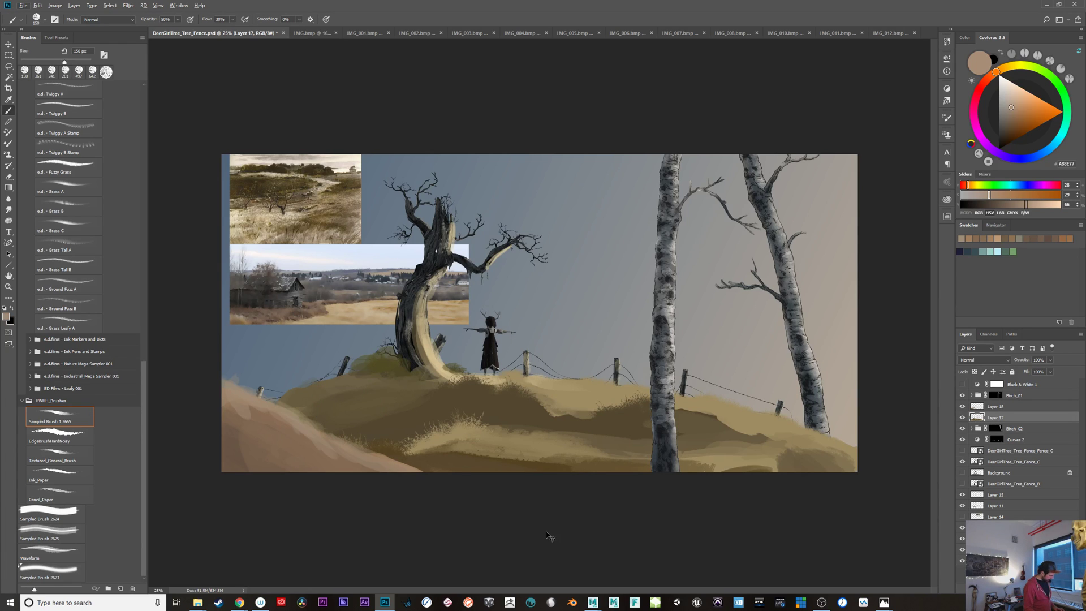
pyautogui.hotkey('ctrl', 'u')
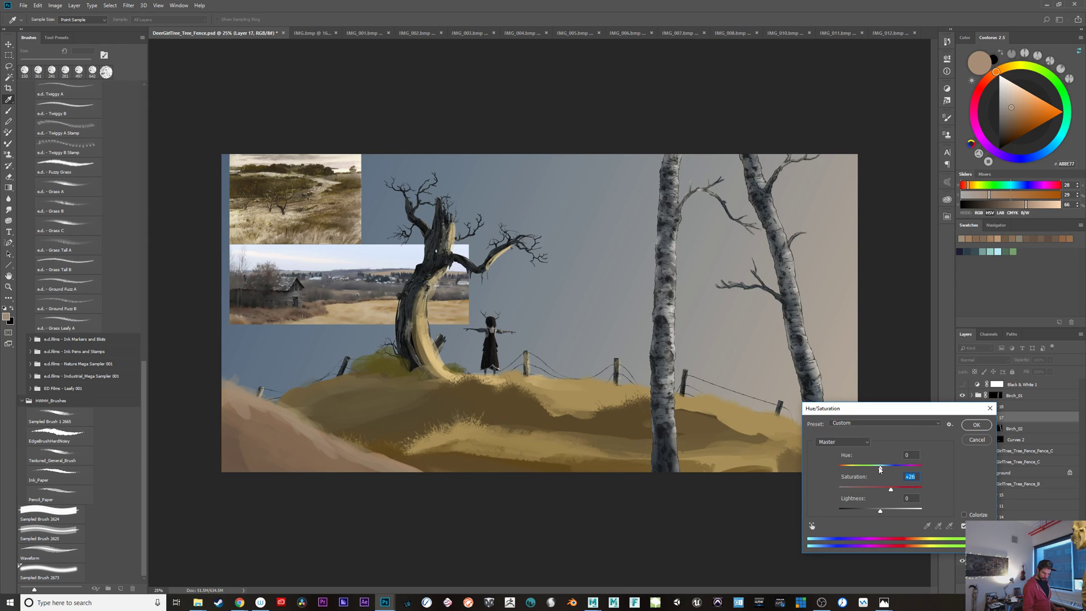
pyautogui.moveTo(880, 469); pyautogui.dragTo(879, 470)
pyautogui.click(971, 427)
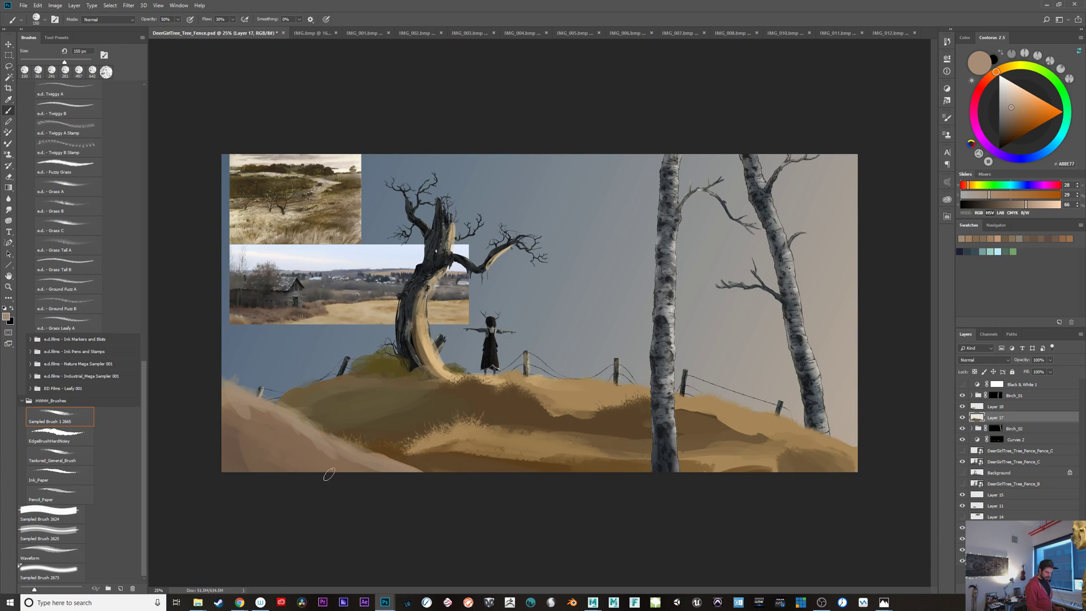
# Step: Compare the hill colours before and after the recent Layer 17 changes by undoing and redoing them
pyautogui.moveTo(329, 474); pyautogui.dragTo(342, 472)
pyautogui.hotkey('ctrl', 'z')
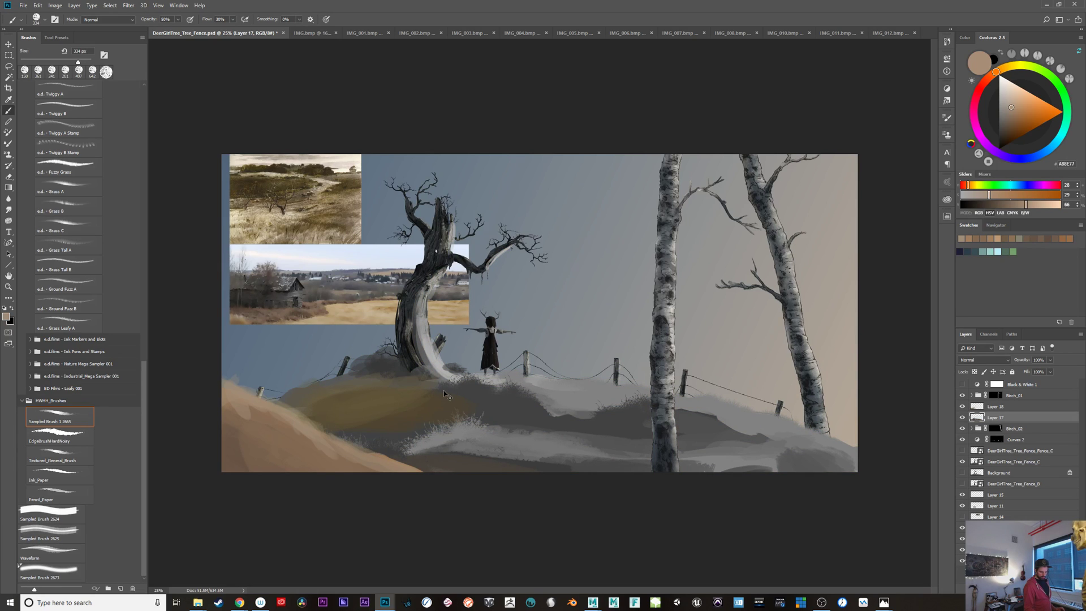
pyautogui.hotkey('ctrl', 'y')
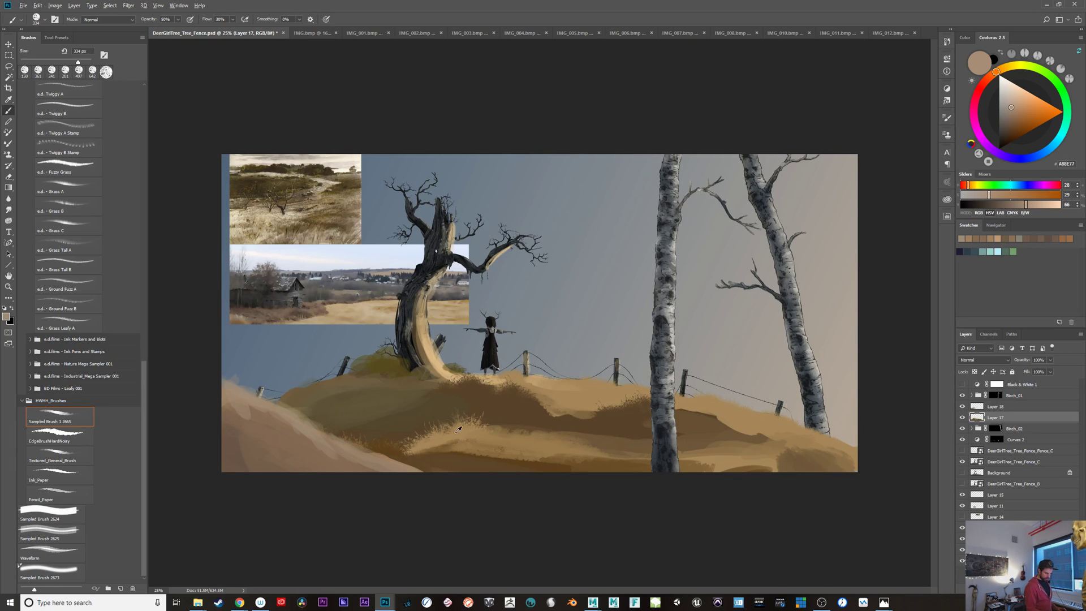
# Step: Try a stroke of sampled golden tan on the ground below the grass tuft, and undo it
pyautogui.keyDown('alt'); pyautogui.click(478, 456); pyautogui.keyUp('alt')
pyautogui.moveTo(479, 456); pyautogui.dragTo(490, 459)
pyautogui.hotkey('ctrl', 'z')
# Step: Desaturate Layer 17 with a Hue/Saturation adjustment, lowering its saturation to about -35
pyautogui.hotkey('ctrl', 'u')
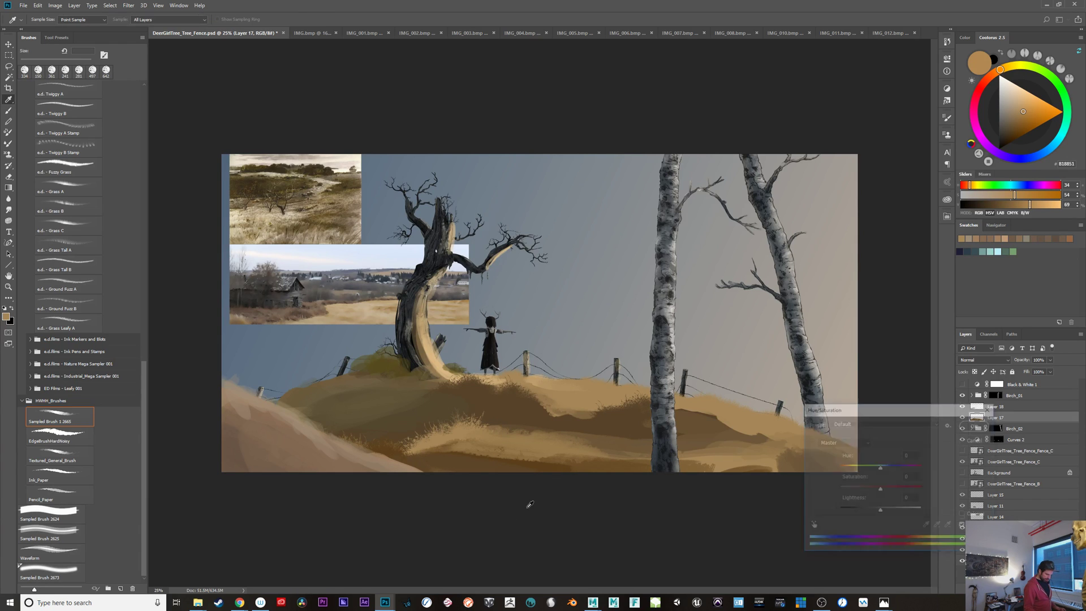
pyautogui.moveTo(880, 490); pyautogui.dragTo(865, 490)
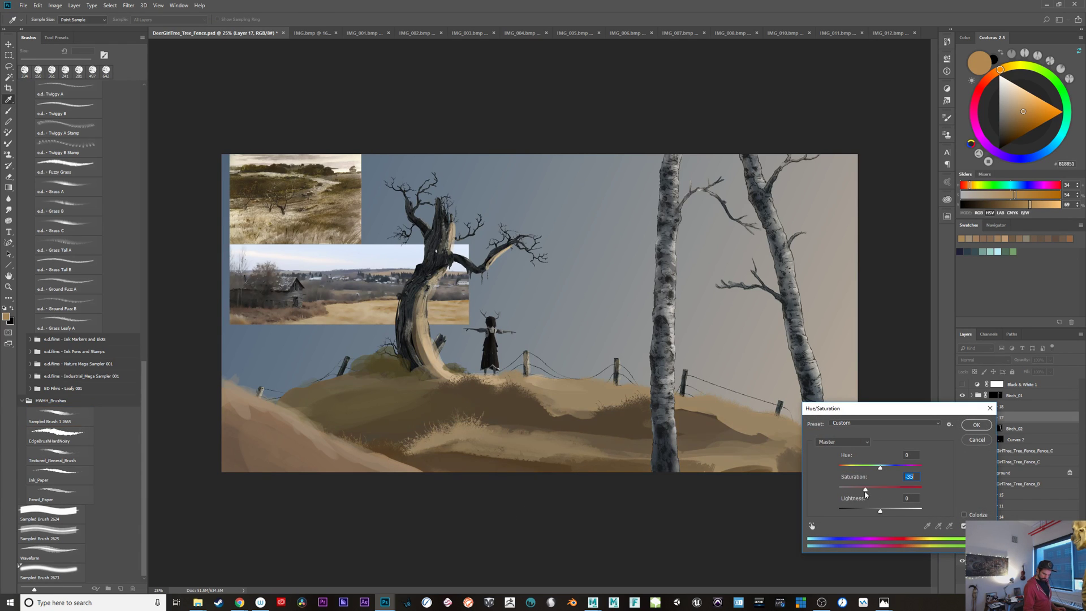
pyautogui.click(971, 423)
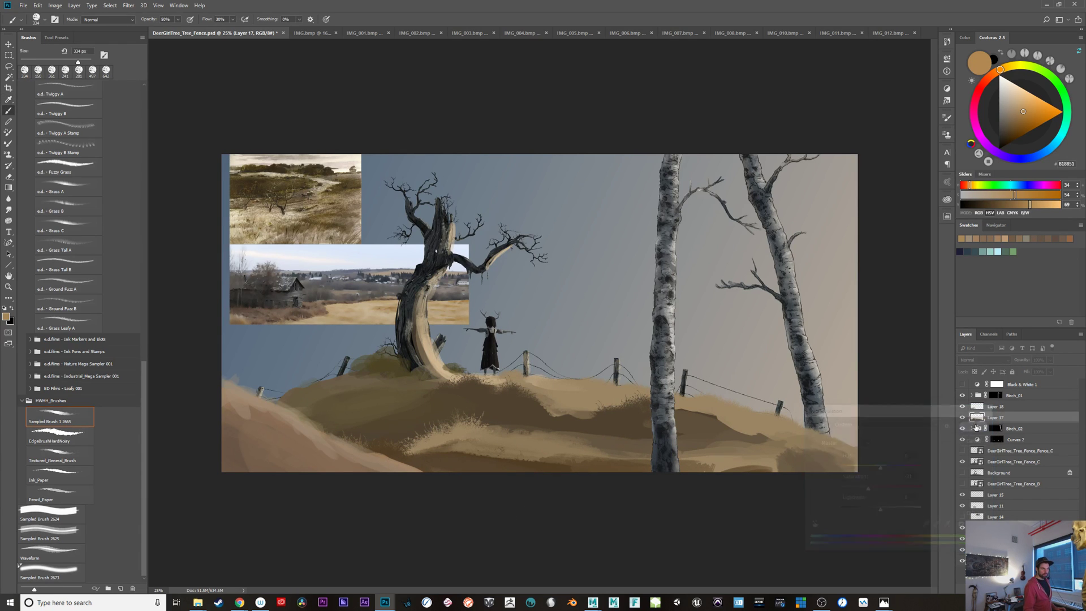
# Step: Paint over the grass tuft and the lower slope with sampled tans and dark shadow brown, enlarging the brush to 521 px
pyautogui.keyDown('alt'); pyautogui.click(471, 436); pyautogui.keyUp('alt')
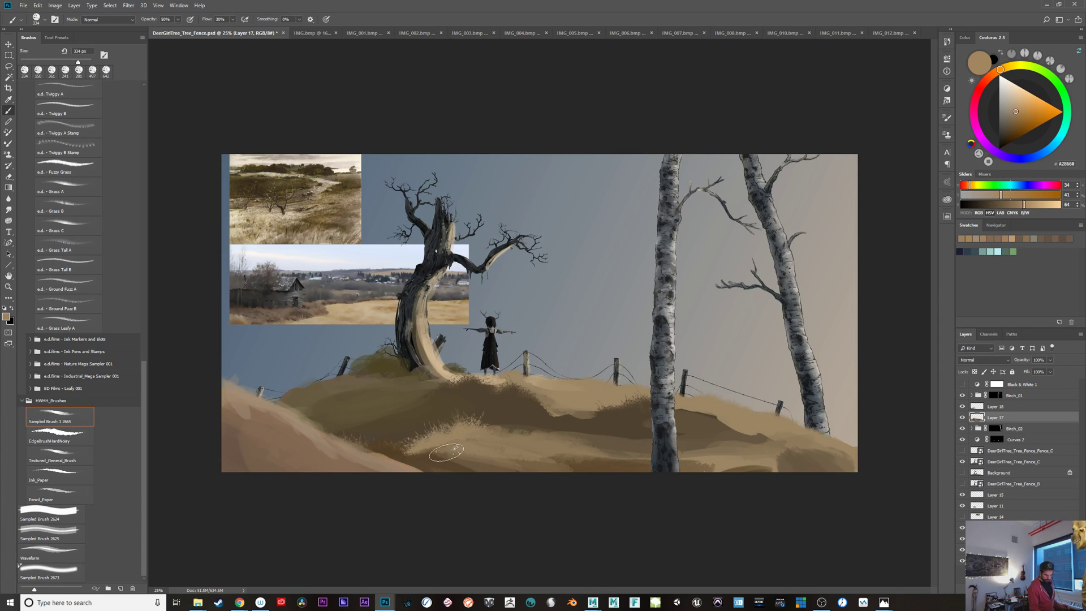
pyautogui.keyDown('alt'); pyautogui.click(569, 455); pyautogui.keyUp('alt')
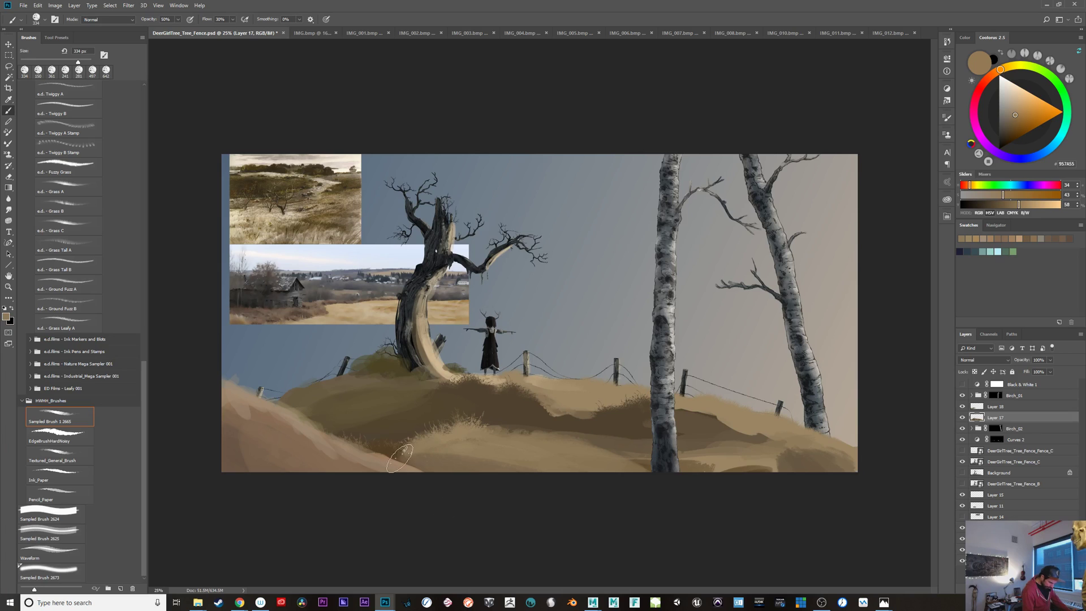
pyautogui.keyDown('alt'); pyautogui.click(493, 400); pyautogui.keyUp('alt')
pyautogui.moveTo(433, 427)
pyautogui.mouseDown()
pyautogui.moveTo(534, 480)
pyautogui.moveTo(498, 459)
pyautogui.mouseUp()
pyautogui.moveTo(397, 437)
pyautogui.mouseDown()
pyautogui.moveTo(460, 461)
pyautogui.moveTo(546, 457)
pyautogui.mouseUp()
pyautogui.keyDown('alt'); pyautogui.rightClick(461, 431); pyautogui.keyUp('alt')
pyautogui.moveTo(493, 434); pyautogui.dragTo(566, 469)
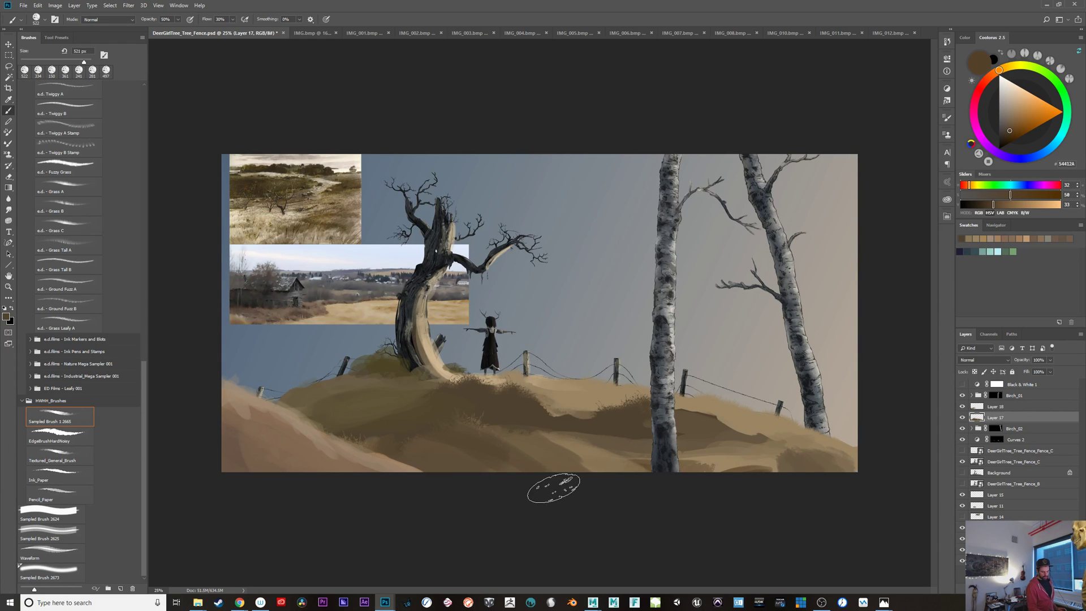
# Step: Extend the sampled shadow browns across the lower slope past the left birch, and compare the hill with Layer 17 hidden and shown
pyautogui.keyDown('alt'); pyautogui.click(537, 447); pyautogui.keyUp('alt')
pyautogui.moveTo(547, 426)
pyautogui.mouseDown()
pyautogui.moveTo(643, 463)
pyautogui.moveTo(697, 450)
pyautogui.mouseUp()
pyautogui.keyDown('alt'); pyautogui.click(637, 416); pyautogui.keyUp('alt')
pyautogui.moveTo(642, 423); pyautogui.dragTo(761, 445)
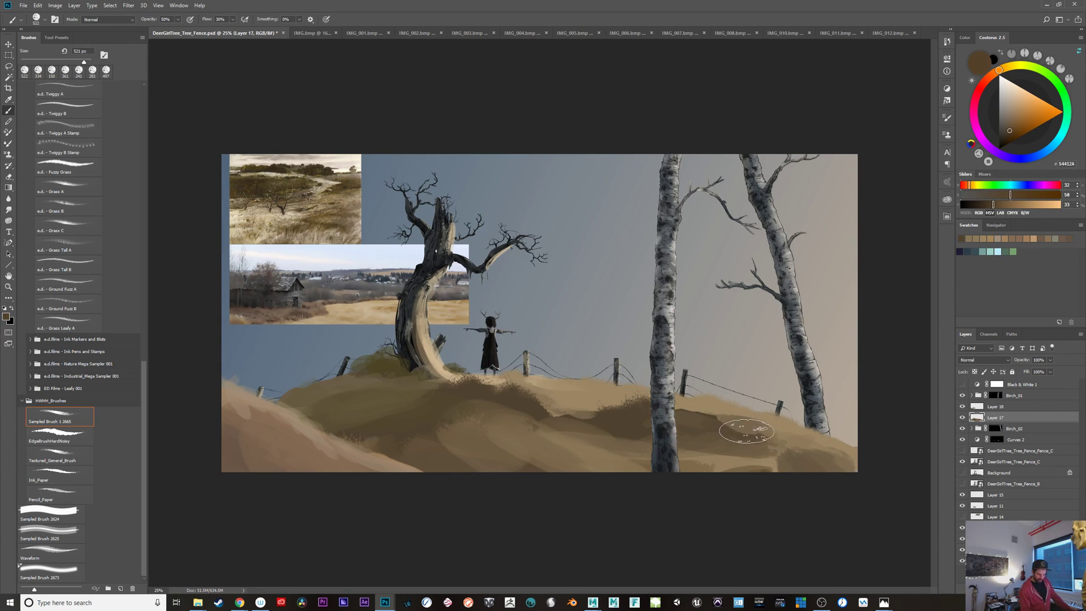
pyautogui.keyDown('alt'); pyautogui.click(684, 457); pyautogui.keyUp('alt')
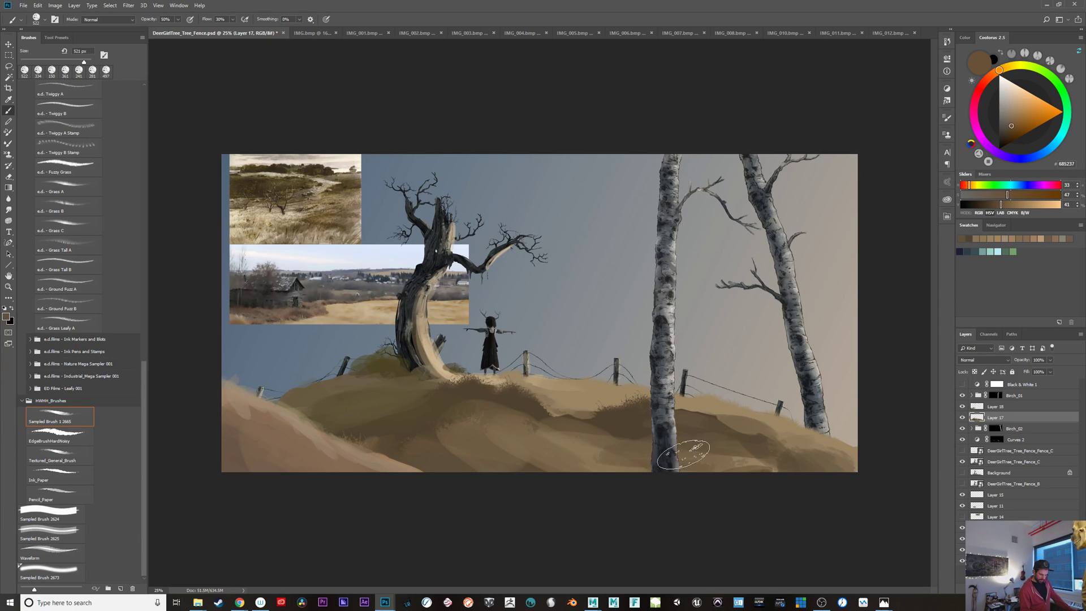
pyautogui.keyDown('alt'); pyautogui.click(673, 460); pyautogui.keyUp('alt')
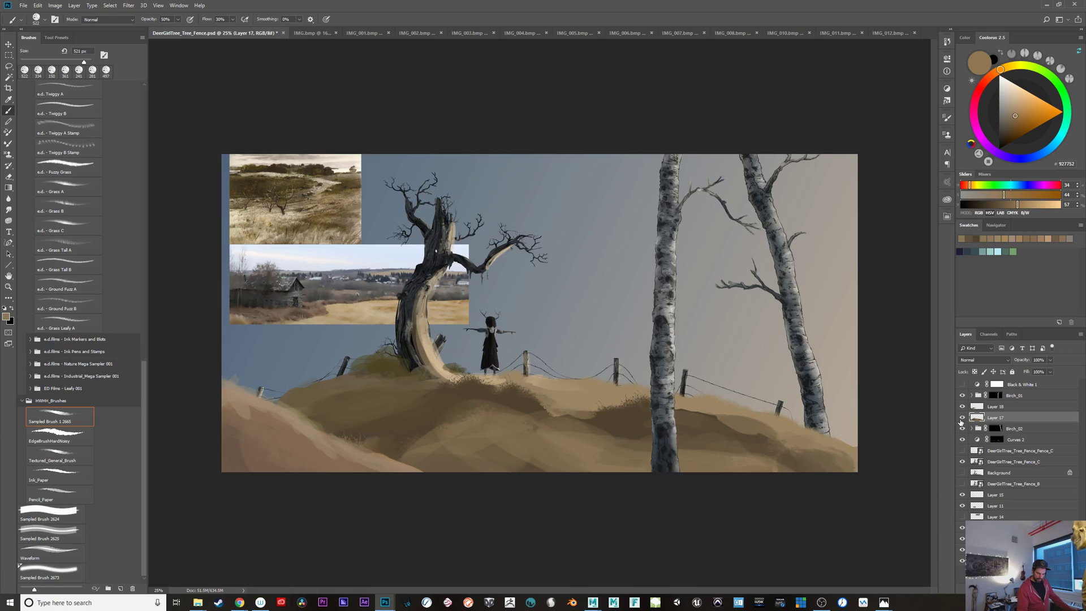
pyautogui.click(962, 417)
pyautogui.click(962, 418)
# Step: Smooth the middle of the hill into the shadow area with broad strokes of sampled brown
pyautogui.keyDown('alt'); pyautogui.click(519, 404); pyautogui.keyUp('alt')
pyautogui.moveTo(553, 421); pyautogui.dragTo(628, 425)
pyautogui.moveTo(459, 419)
pyautogui.mouseDown()
pyautogui.moveTo(488, 413)
pyautogui.moveTo(646, 435)
pyautogui.moveTo(470, 415)
pyautogui.moveTo(439, 427)
pyautogui.moveTo(496, 409)
pyautogui.moveTo(568, 442)
pyautogui.moveTo(507, 413)
pyautogui.moveTo(467, 422)
pyautogui.moveTo(425, 459)
pyautogui.moveTo(484, 439)
pyautogui.moveTo(447, 453)
pyautogui.moveTo(392, 443)
pyautogui.moveTo(435, 437)
pyautogui.moveTo(502, 458)
pyautogui.moveTo(483, 455)
pyautogui.moveTo(516, 445)
pyautogui.moveTo(587, 464)
pyautogui.mouseUp()
pyautogui.keyDown('alt'); pyautogui.click(522, 441); pyautogui.keyUp('alt')
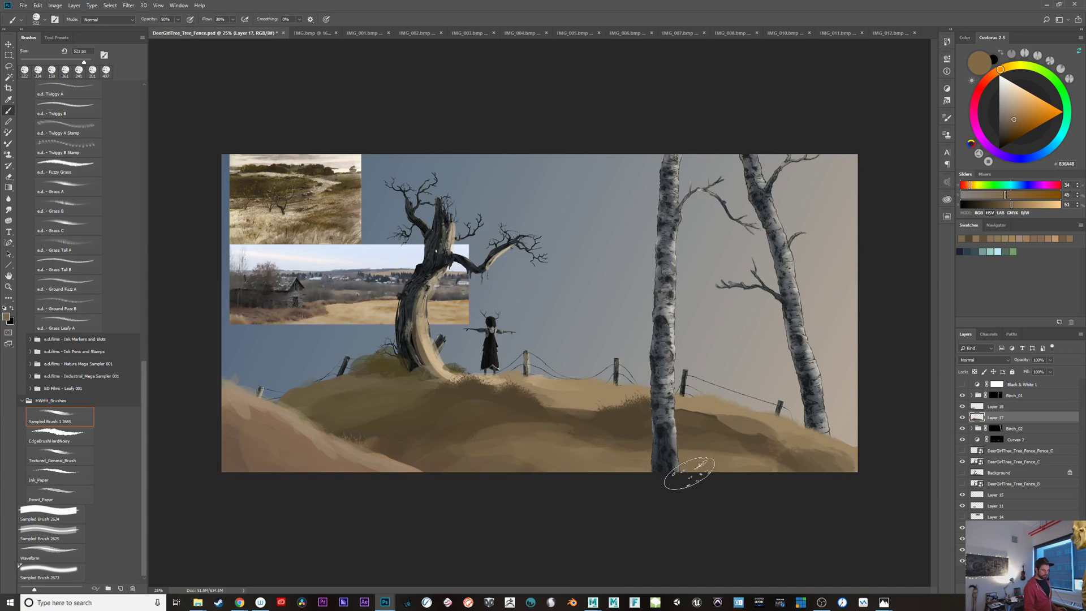
# Step: Lighten the hill crest from the figure's feet past the left birch with a sampled pale tan
pyautogui.keyDown('alt'); pyautogui.click(575, 396); pyautogui.keyUp('alt')
pyautogui.moveTo(508, 368); pyautogui.dragTo(495, 369)
pyautogui.click(962, 418)
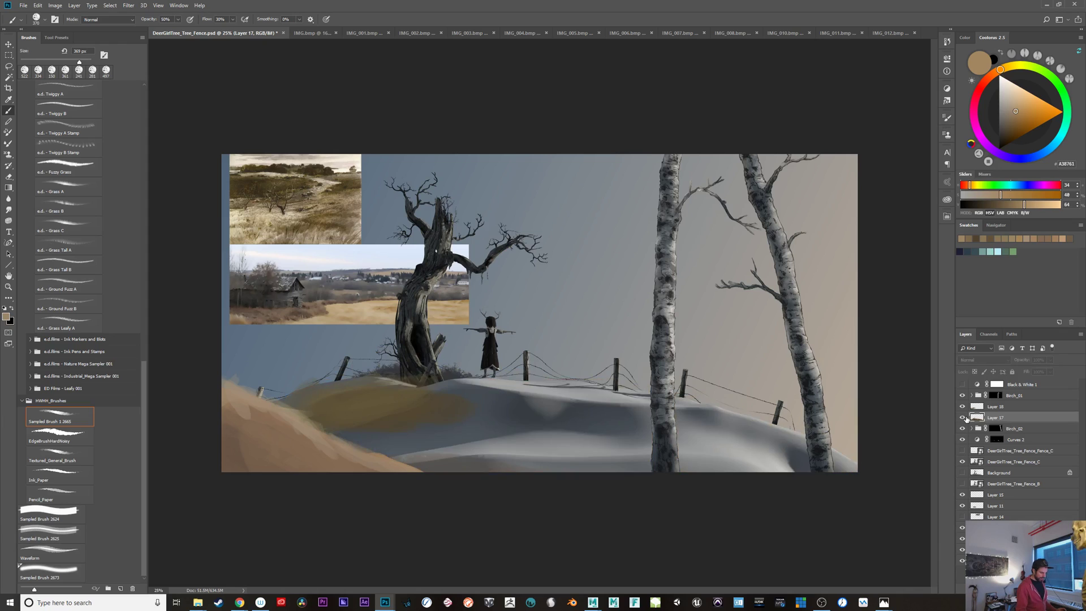
pyautogui.keyDown('alt'); pyautogui.click(447, 369); pyautogui.keyUp('alt')
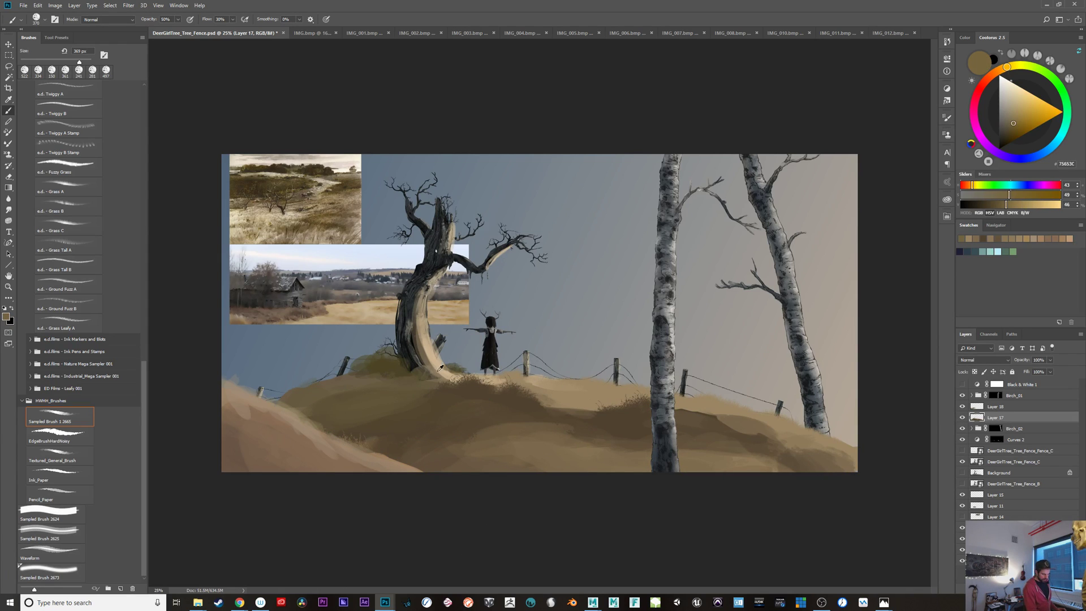
pyautogui.keyDown('alt'); pyautogui.click(440, 372); pyautogui.keyUp('alt')
pyautogui.moveTo(562, 385)
pyautogui.mouseDown()
pyautogui.moveTo(528, 387)
pyautogui.moveTo(617, 389)
pyautogui.moveTo(553, 383)
pyautogui.moveTo(611, 382)
pyautogui.moveTo(542, 380)
pyautogui.moveTo(619, 394)
pyautogui.mouseUp()
pyautogui.moveTo(515, 377); pyautogui.dragTo(486, 375)
pyautogui.moveTo(608, 386); pyautogui.dragTo(593, 385)
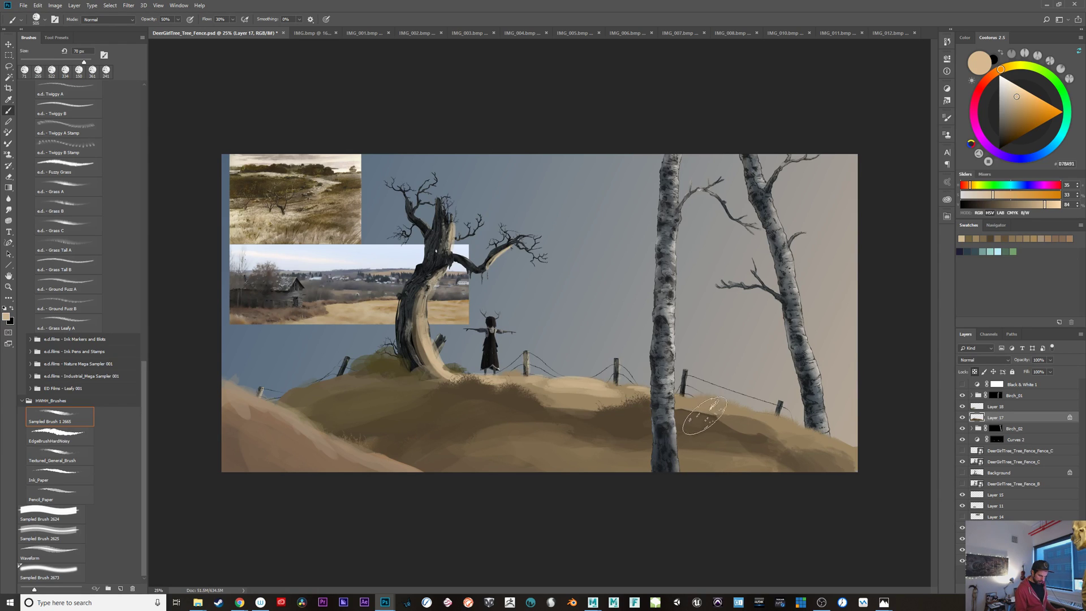
pyautogui.moveTo(708, 392); pyautogui.dragTo(734, 381)
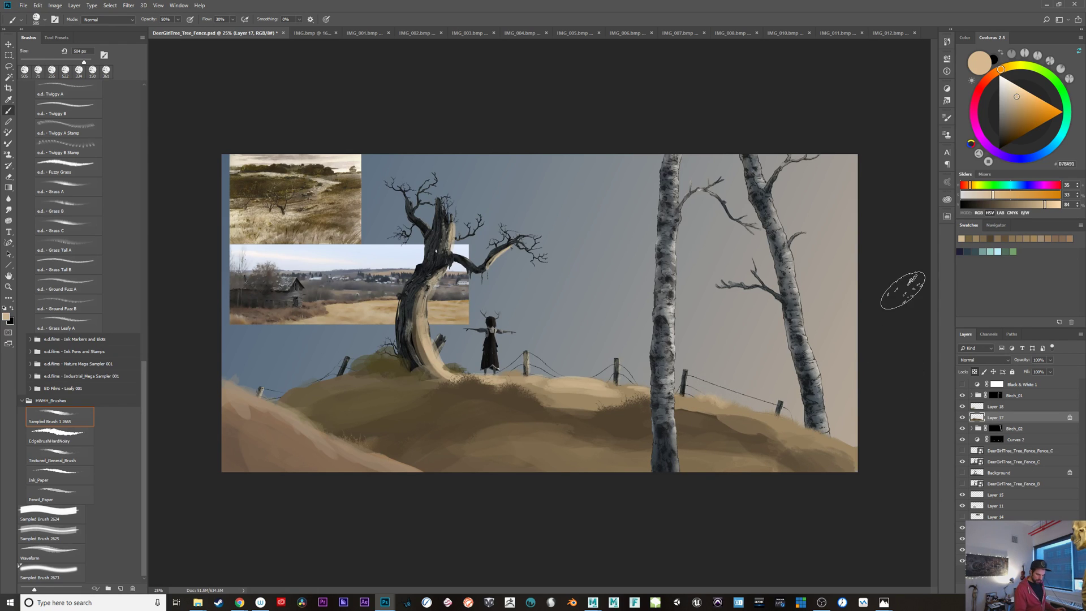
# Step: Add brighter cream highlights in FFDFB2 along the crest by the right-hand fence and around the figure's feet
pyautogui.click(1018, 86)
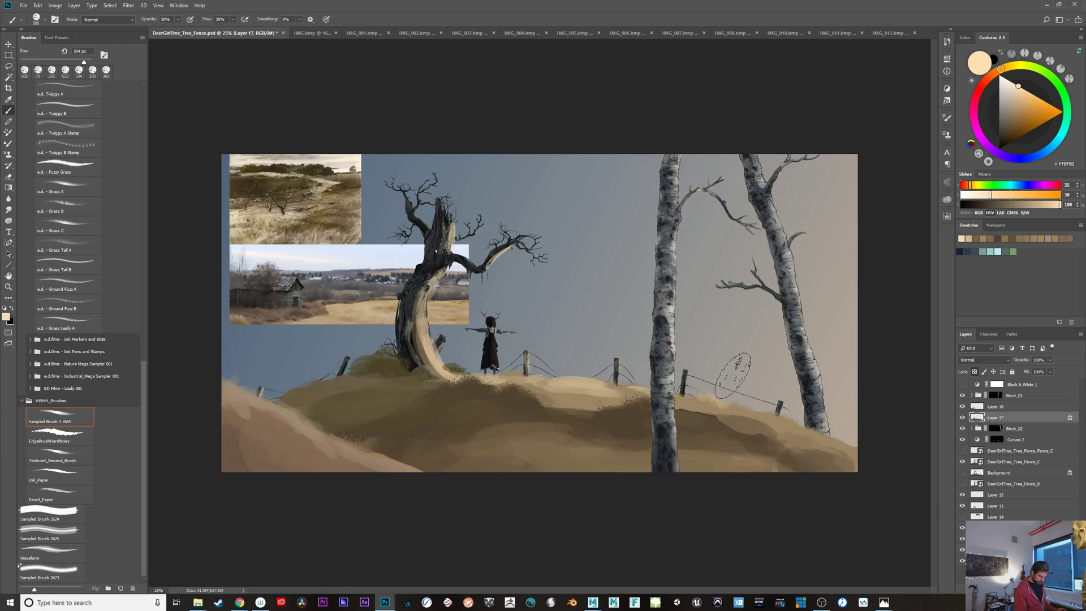
pyautogui.moveTo(735, 375)
pyautogui.mouseDown()
pyautogui.moveTo(727, 368)
pyautogui.moveTo(736, 376)
pyautogui.mouseUp()
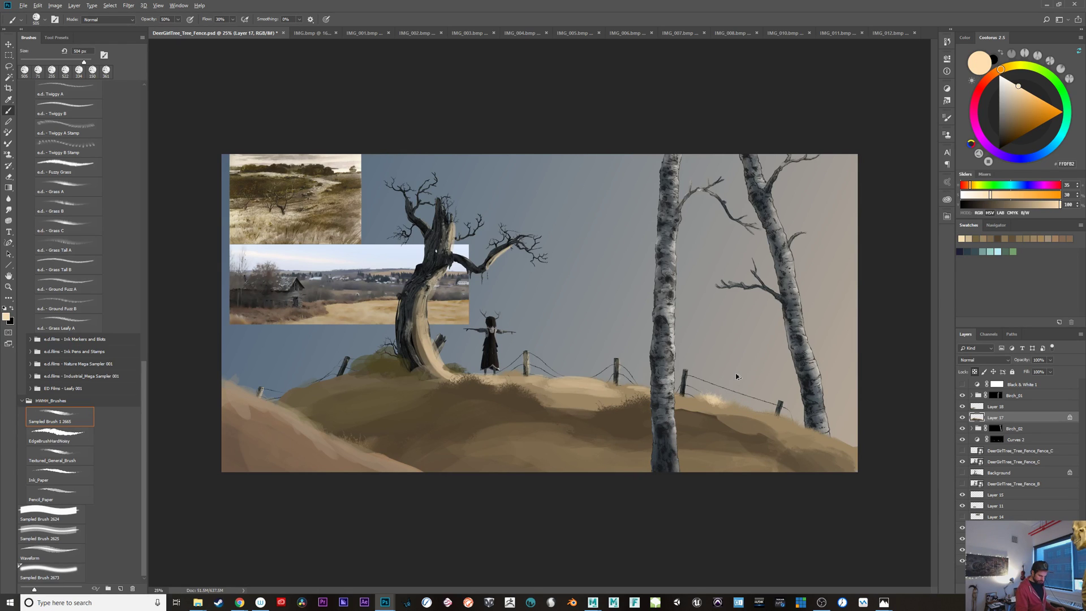
pyautogui.moveTo(513, 358)
pyautogui.mouseDown()
pyautogui.moveTo(459, 354)
pyautogui.moveTo(467, 359)
pyautogui.mouseUp()
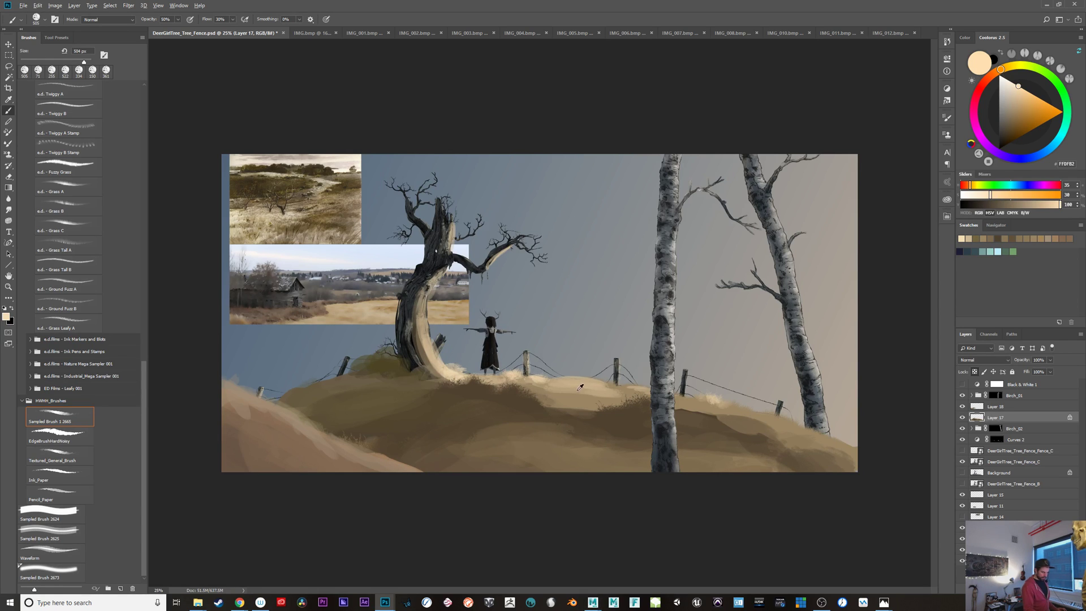
# Step: Soften the crest highlights and the ground at the old tree's base with sampled mid-tan and a smaller brush
pyautogui.keyDown('alt'); pyautogui.click(556, 406); pyautogui.keyUp('alt')
pyautogui.moveTo(566, 380); pyautogui.dragTo(572, 380)
pyautogui.keyDown('alt'); pyautogui.click(579, 399); pyautogui.keyUp('alt')
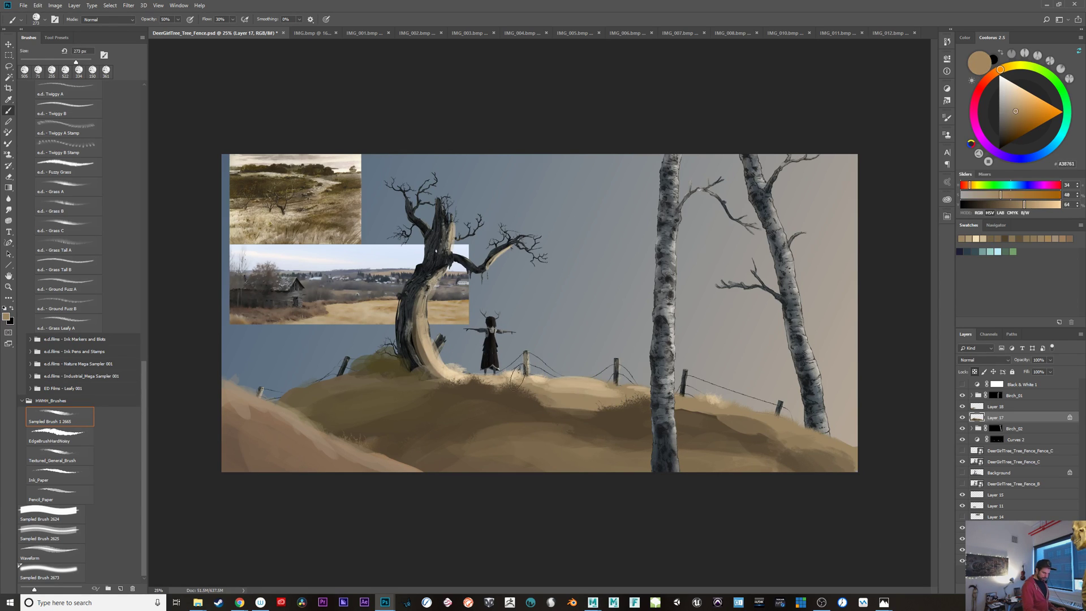
pyautogui.moveTo(455, 369); pyautogui.dragTo(470, 380)
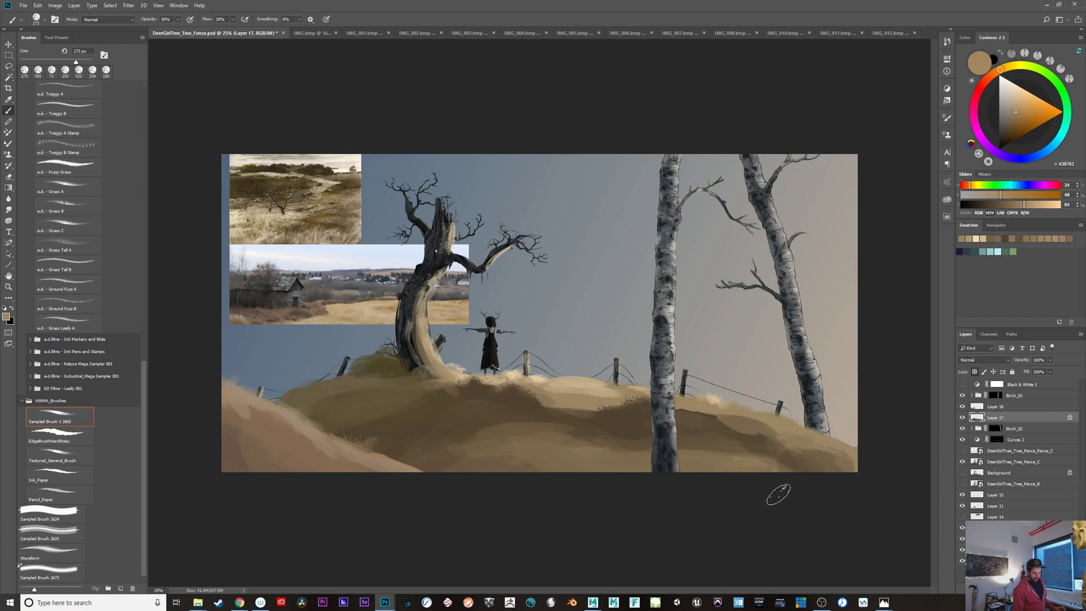
# Step: Move the Birch_02 group above Layer 18 and add a new layer directly above it
pyautogui.moveTo(1020, 430); pyautogui.dragTo(1049, 402)
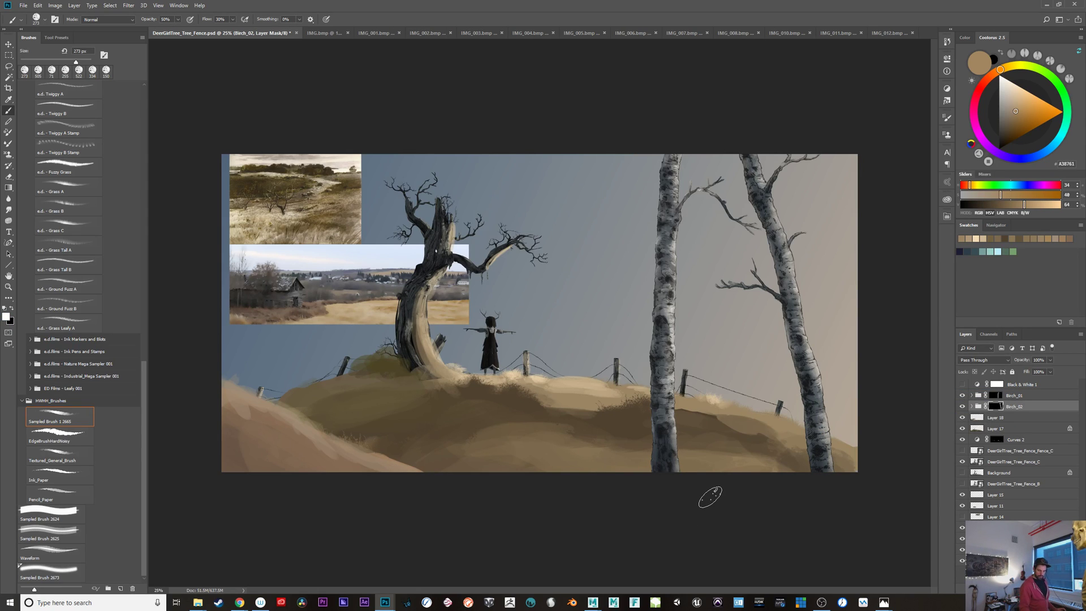
pyautogui.hotkey('ctrl', 'shift', 'alt', 'n')
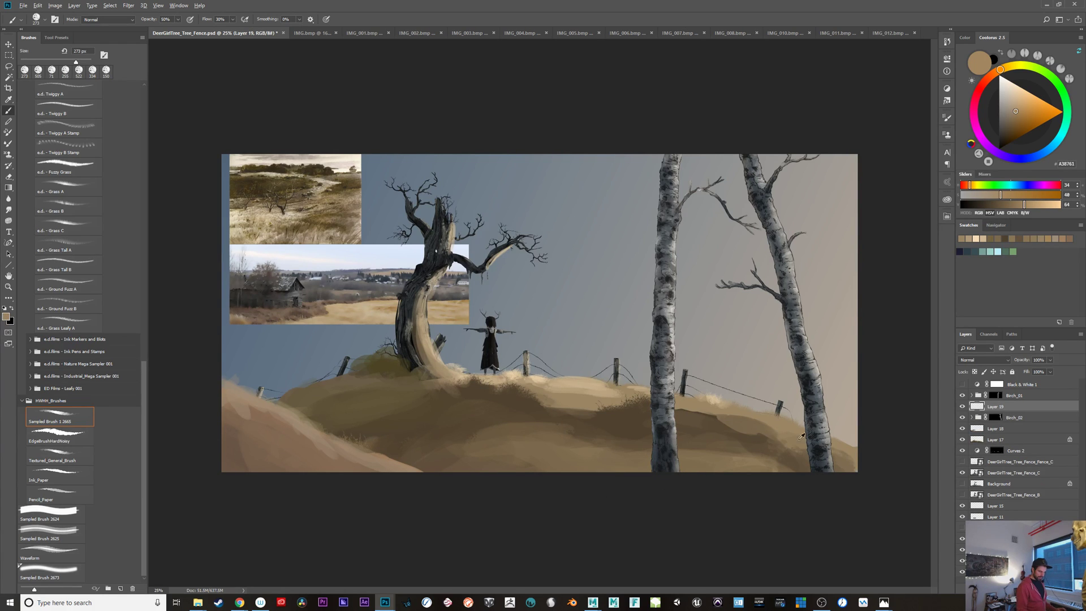
# Step: Try a dark brown foreground silhouette around the birch bases at 100% opacity, and undo it
pyautogui.keyDown('alt'); pyautogui.click(304, 309); pyautogui.keyUp('alt')
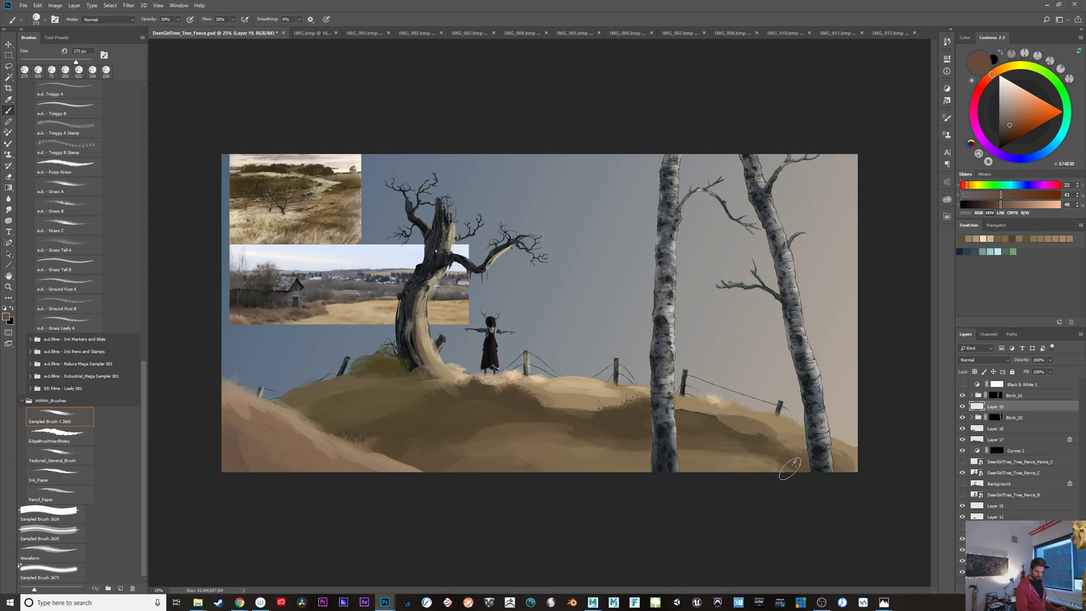
pyautogui.click(1012, 135)
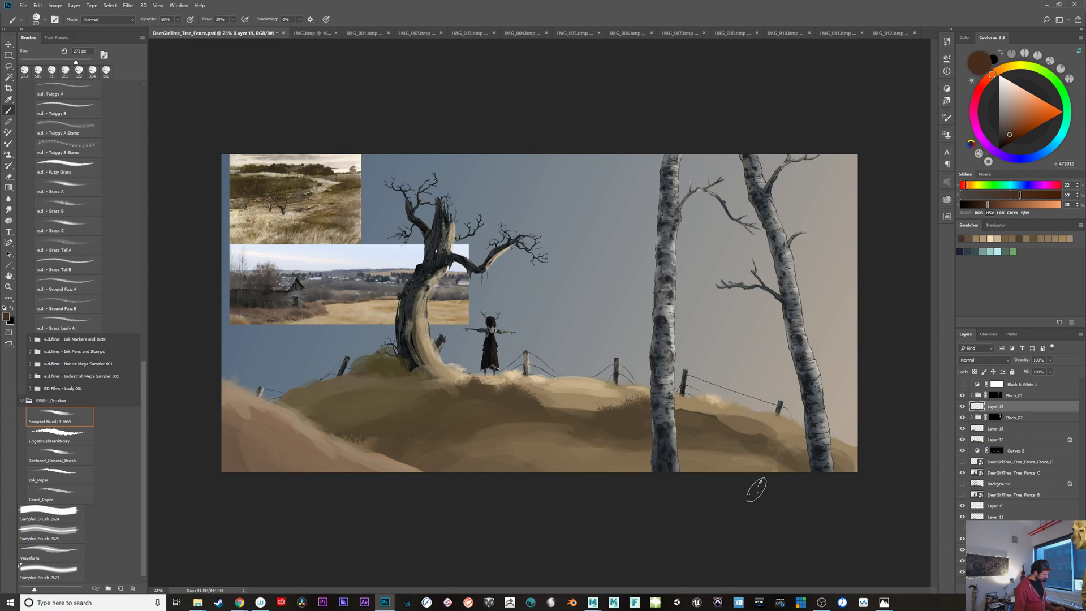
pyautogui.moveTo(738, 447)
pyautogui.mouseDown()
pyautogui.moveTo(784, 461)
pyautogui.moveTo(828, 457)
pyautogui.moveTo(818, 483)
pyautogui.moveTo(791, 490)
pyautogui.moveTo(864, 436)
pyautogui.moveTo(863, 456)
pyautogui.moveTo(866, 430)
pyautogui.moveTo(860, 447)
pyautogui.moveTo(855, 431)
pyautogui.moveTo(841, 447)
pyautogui.mouseUp()
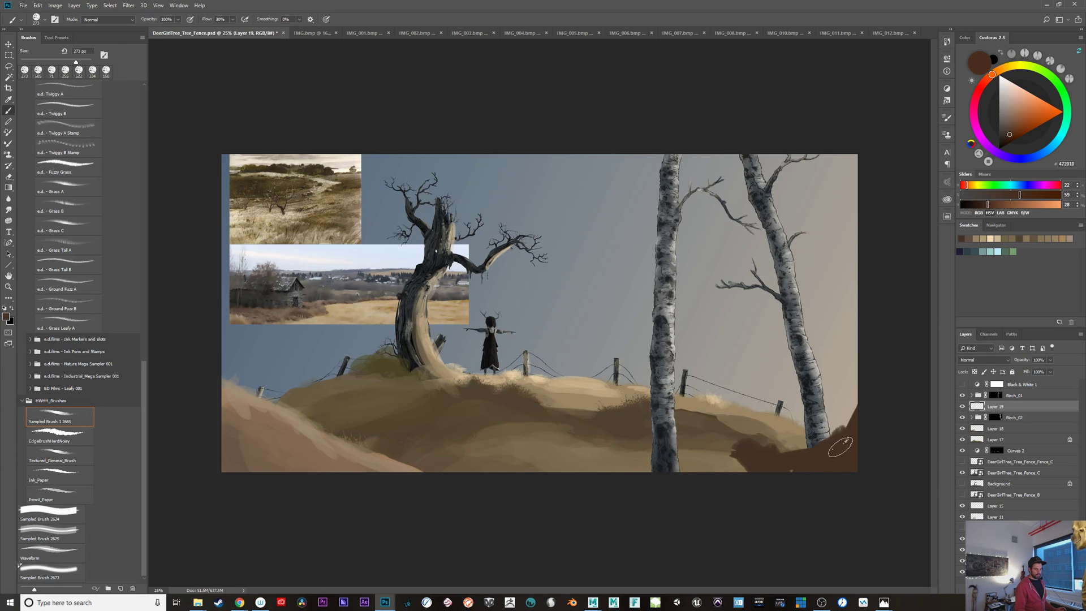
pyautogui.moveTo(787, 490)
pyautogui.mouseDown()
pyautogui.moveTo(635, 465)
pyautogui.moveTo(707, 493)
pyautogui.mouseUp()
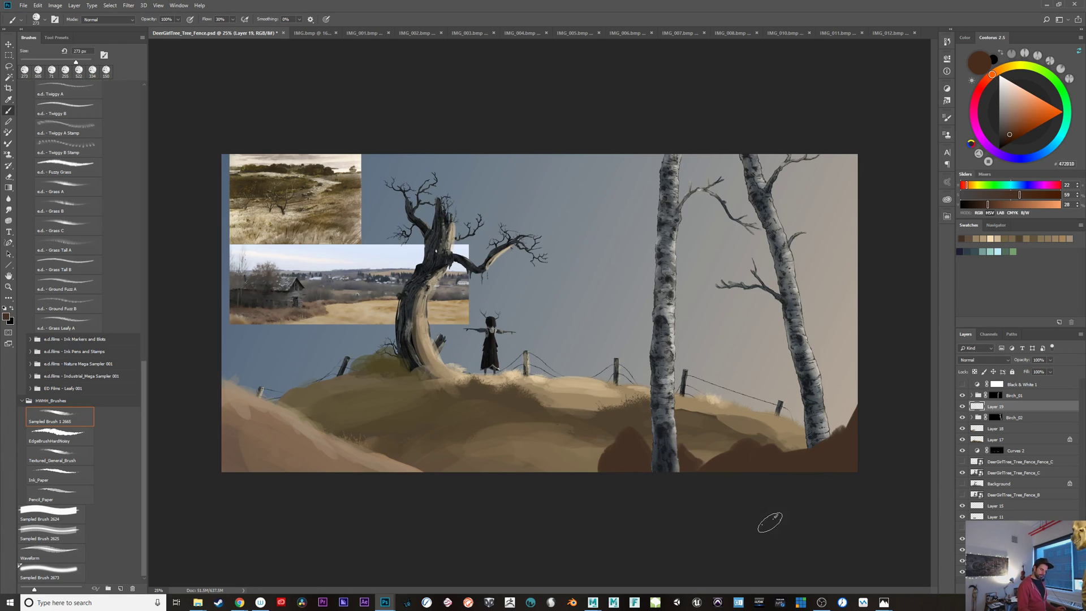
pyautogui.hotkey('ctrl', 'z')
# Step: Move Layer 19 above the Birch_01 group, and undo a test stroke of sampled ground brown over the right birch's base
pyautogui.keyDown('alt'); pyautogui.click(622, 456); pyautogui.keyUp('alt')
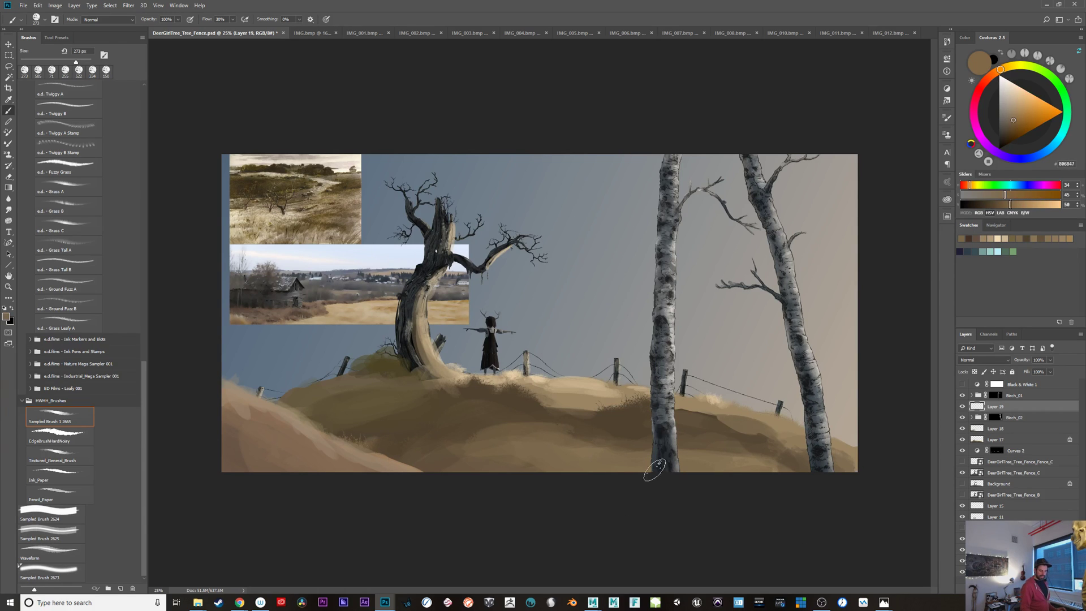
pyautogui.moveTo(675, 472); pyautogui.dragTo(806, 484)
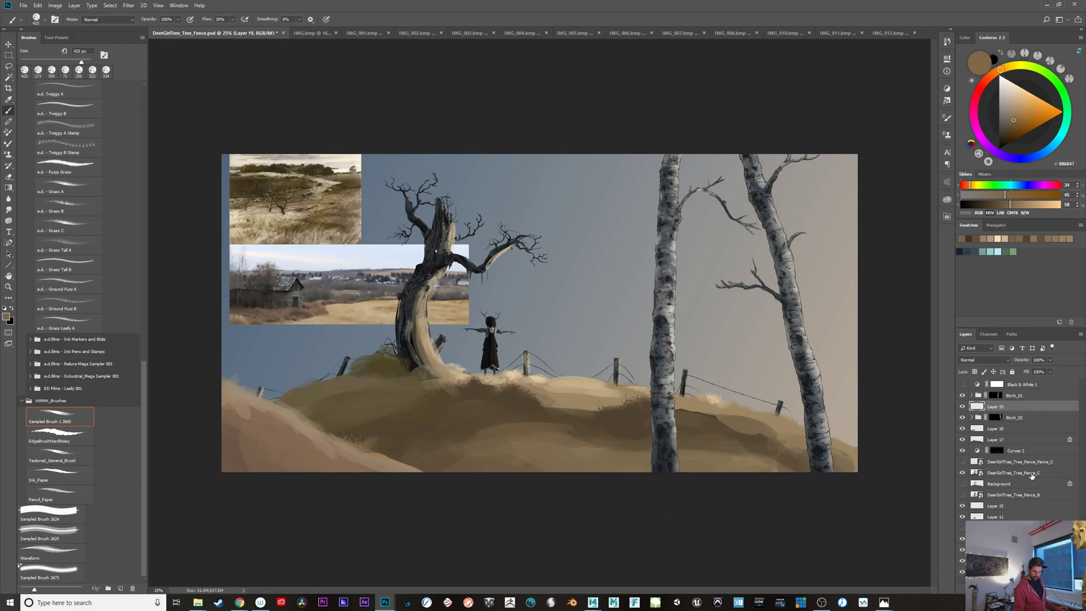
pyautogui.moveTo(1015, 407); pyautogui.dragTo(1014, 393)
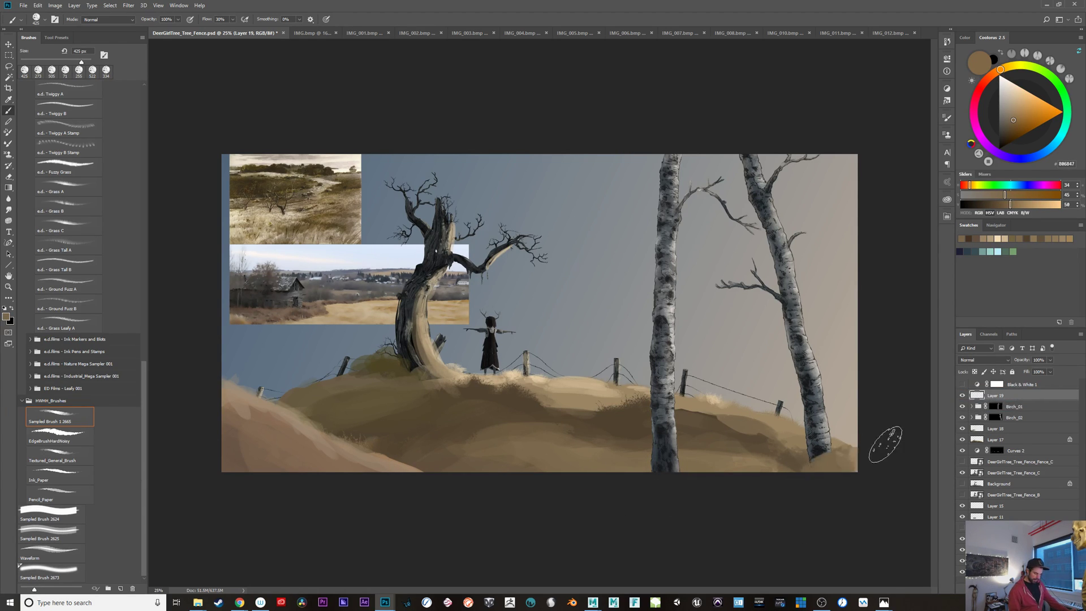
pyautogui.hotkey('ctrl', 'z')
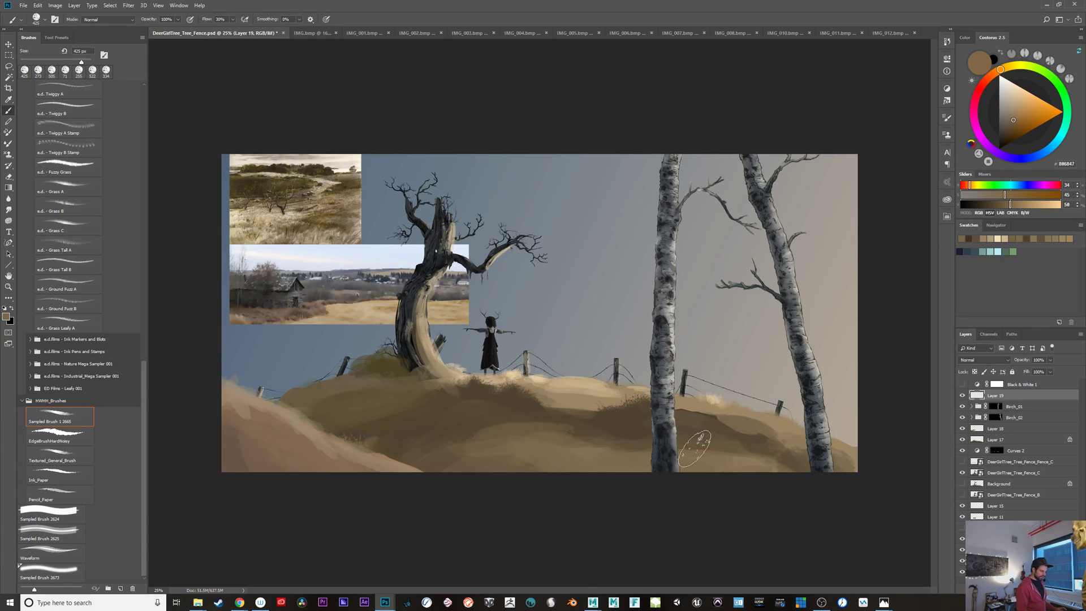
# Step: Choose the Grass Patch 360 A brush from the Grassy Twigs brush set
pyautogui.moveTo(85, 264); pyautogui.dragTo(91, 276)
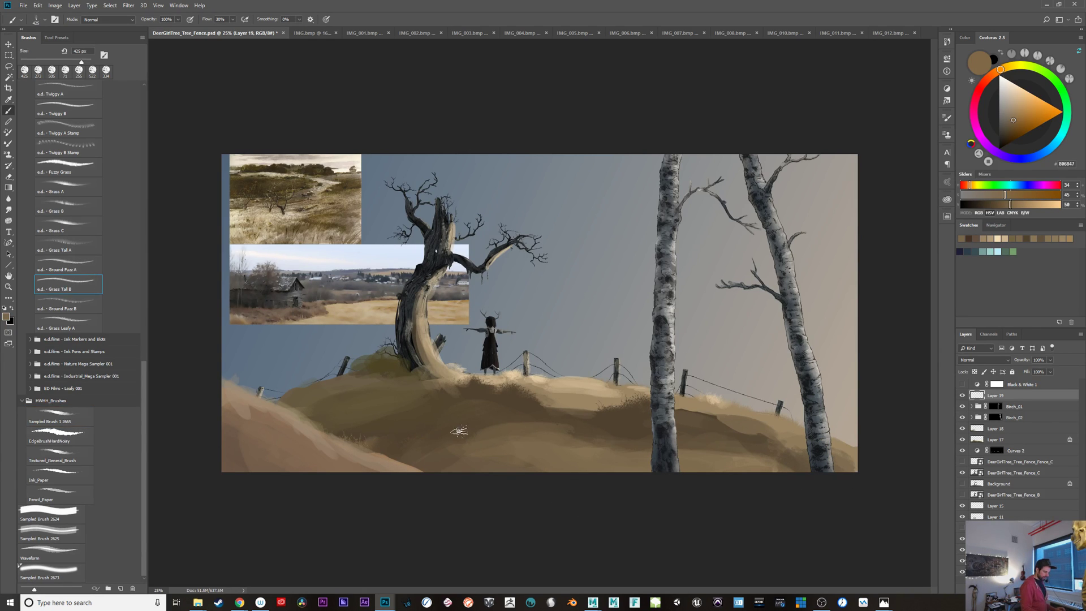
pyautogui.click(68, 156)
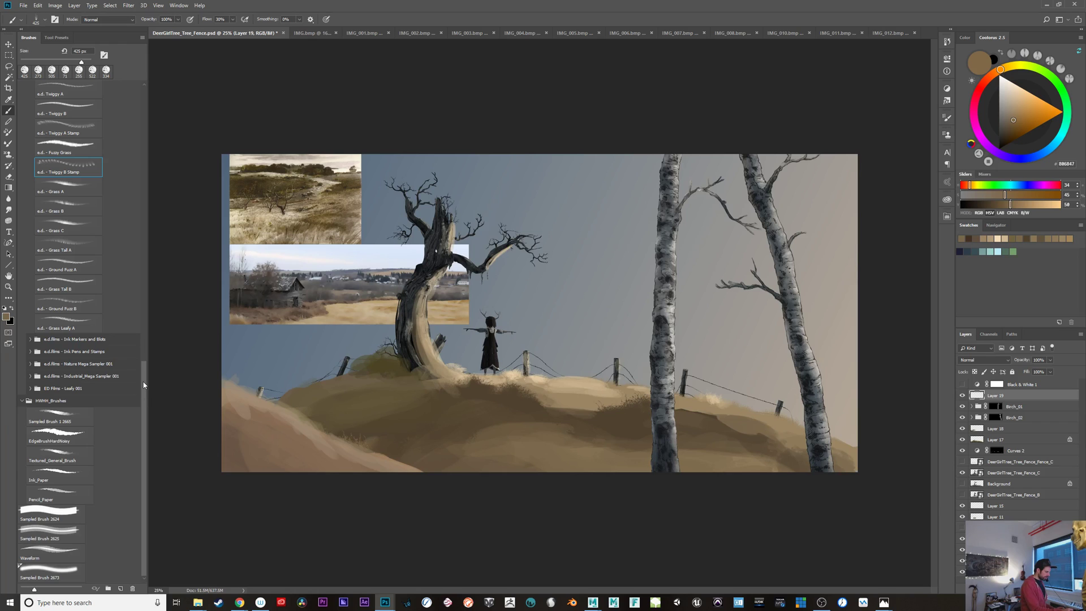
pyautogui.scroll(3, 137, 336)
pyautogui.scroll(1, 137, 336)
pyautogui.click(85, 306)
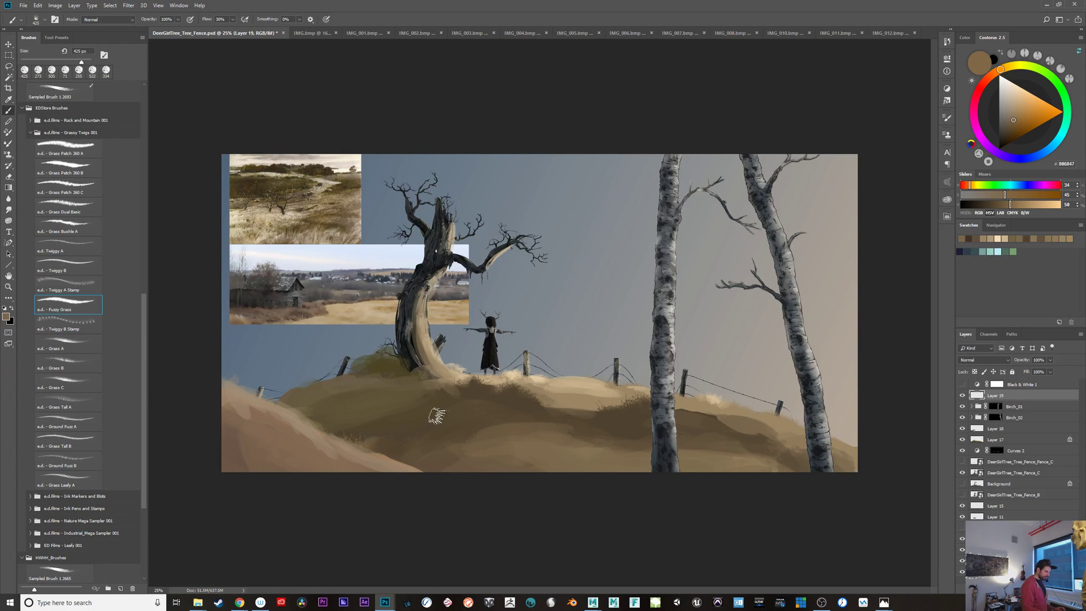
pyautogui.click(79, 146)
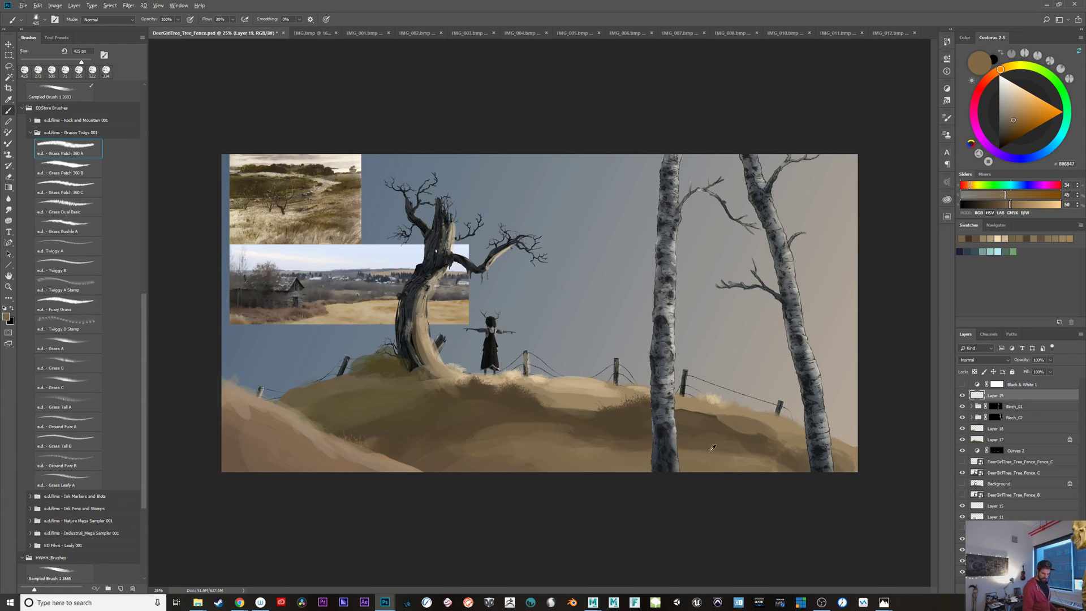
# Step: Try pale beige grass at 100% flow along the lower foreground and the left mound, and undo the mound stroke
pyautogui.moveTo(820, 449); pyautogui.dragTo(799, 449)
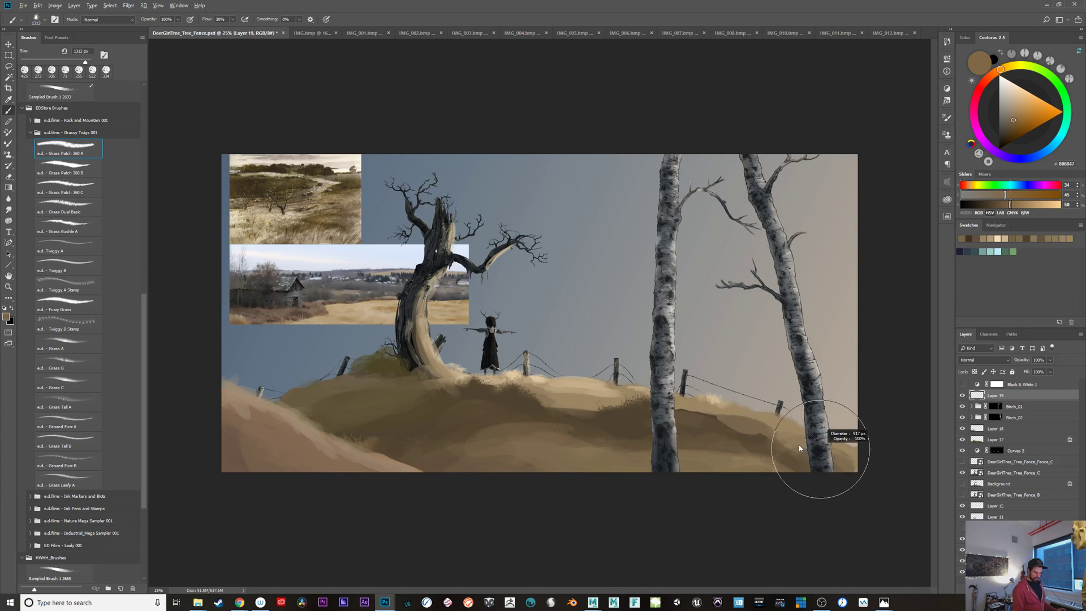
pyautogui.keyDown('alt'); pyautogui.click(849, 421); pyautogui.keyUp('alt')
pyautogui.moveTo(866, 480); pyautogui.dragTo(826, 490)
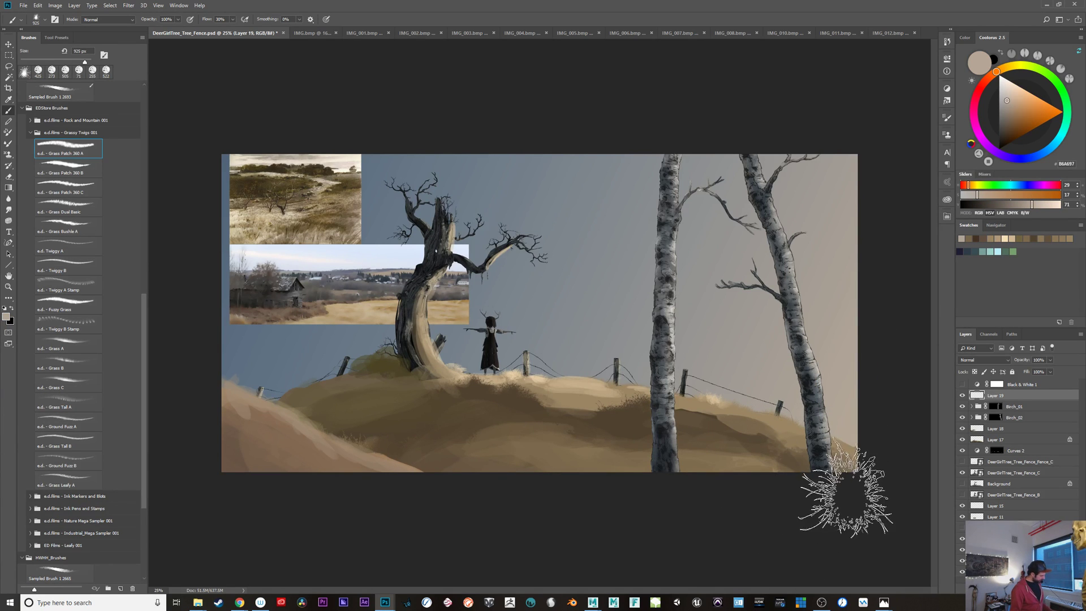
pyautogui.hotkey('shift', '0')
pyautogui.moveTo(871, 421)
pyautogui.mouseDown()
pyautogui.moveTo(744, 501)
pyautogui.moveTo(659, 468)
pyautogui.moveTo(478, 497)
pyautogui.moveTo(486, 519)
pyautogui.mouseUp()
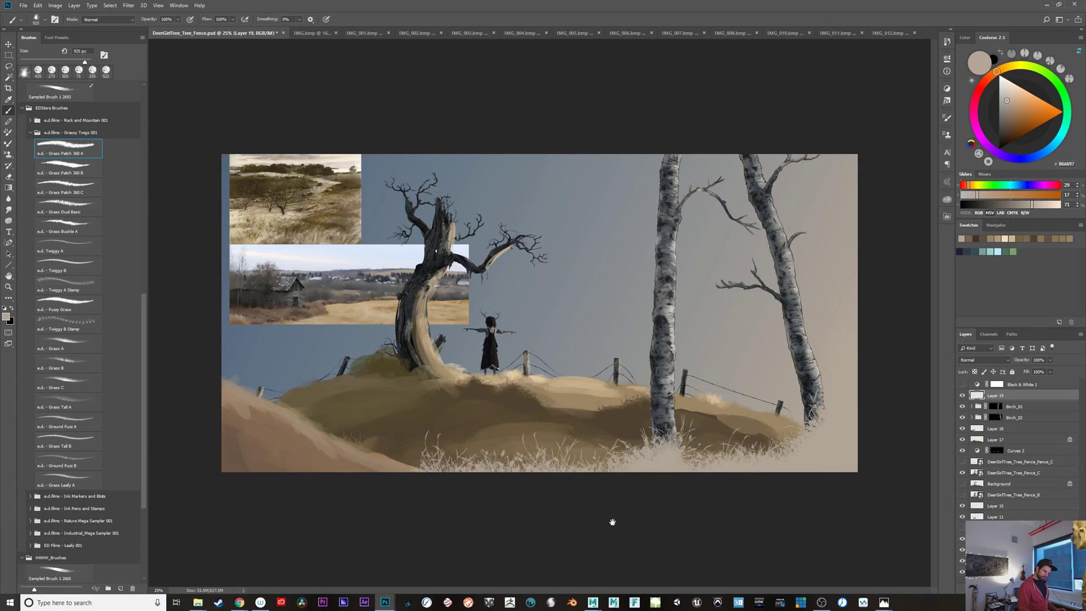
pyautogui.moveTo(375, 509)
pyautogui.mouseDown()
pyautogui.moveTo(311, 499)
pyautogui.moveTo(201, 434)
pyautogui.moveTo(303, 498)
pyautogui.mouseUp()
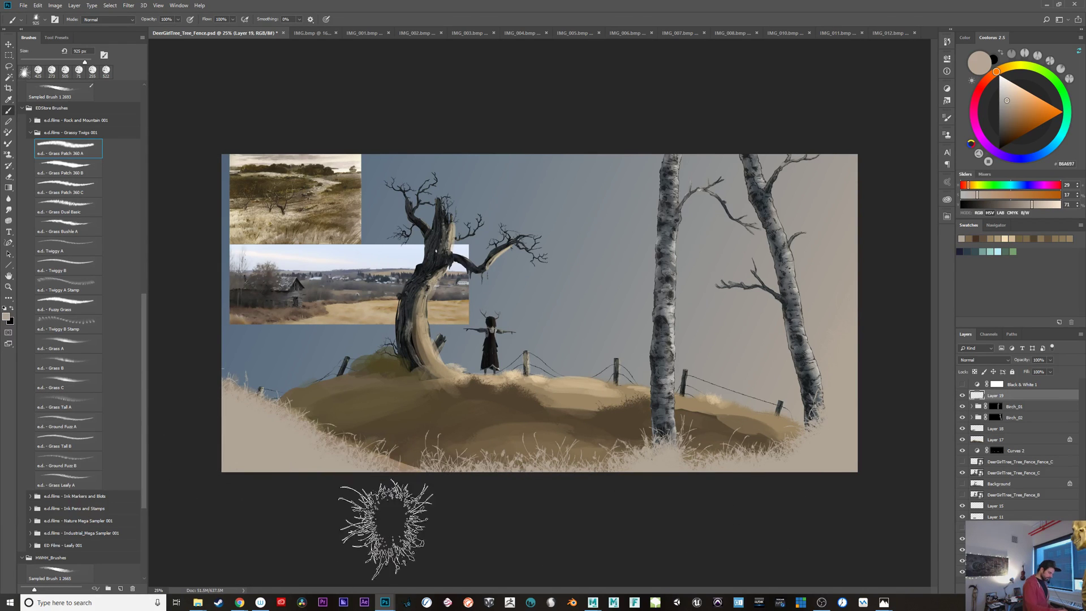
pyautogui.hotkey('ctrl', 'z')
# Step: Try sampled brown grass over the left mound and beige grass around the birch bases, and undo all the foreground grass
pyautogui.keyDown('alt'); pyautogui.click(339, 444); pyautogui.keyUp('alt')
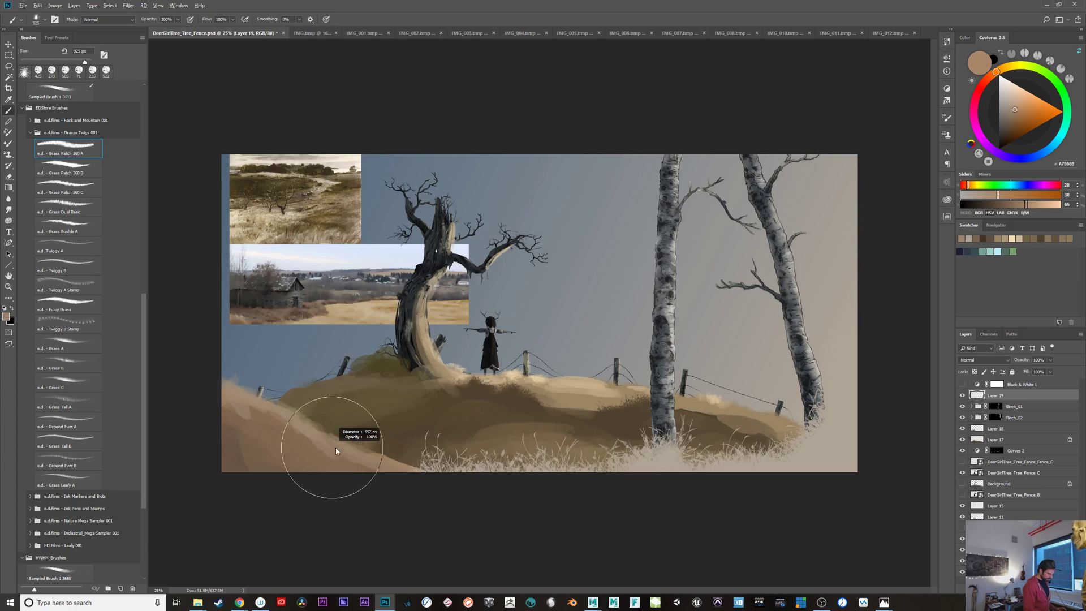
pyautogui.moveTo(336, 451)
pyautogui.mouseDown()
pyautogui.moveTo(355, 471)
pyautogui.moveTo(304, 474)
pyautogui.moveTo(332, 505)
pyautogui.moveTo(236, 398)
pyautogui.moveTo(221, 435)
pyautogui.moveTo(320, 504)
pyautogui.mouseUp()
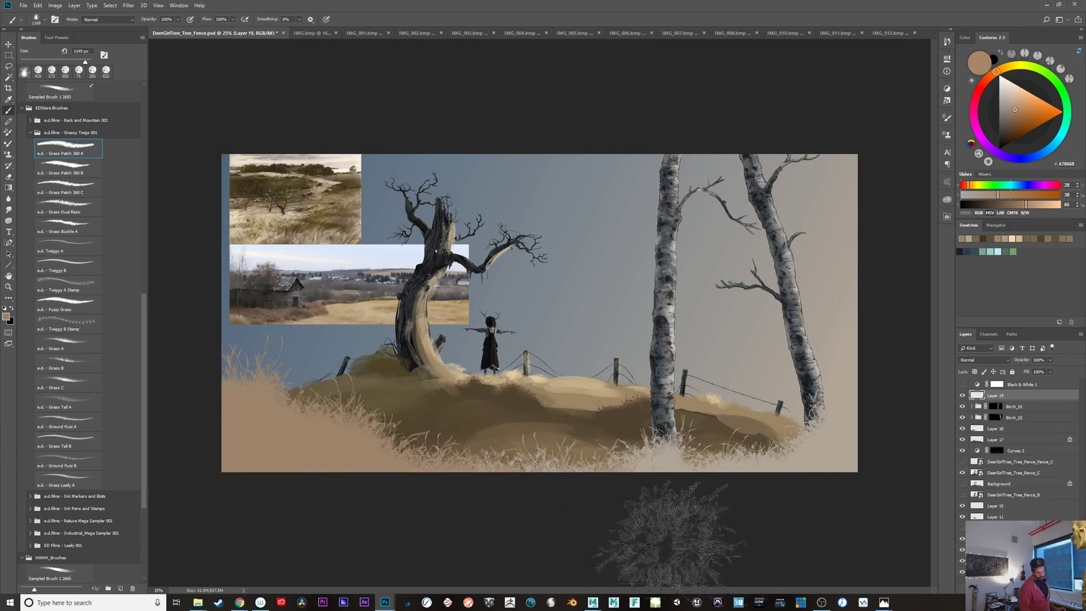
pyautogui.moveTo(836, 489); pyautogui.dragTo(892, 427)
pyautogui.keyDown('alt'); pyautogui.click(809, 454); pyautogui.keyUp('alt')
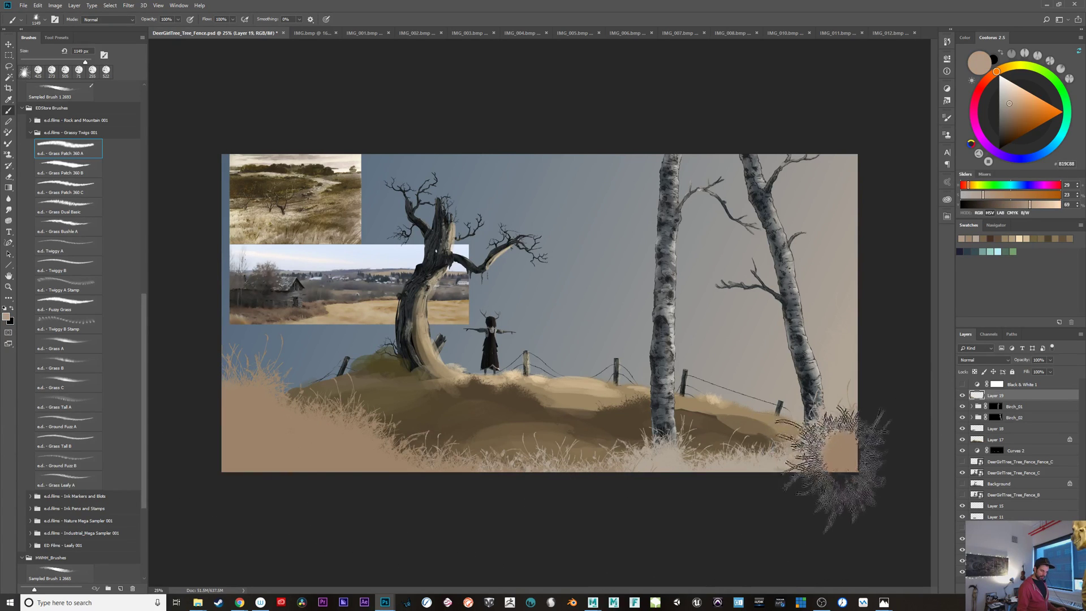
pyautogui.keyDown('alt'); pyautogui.click(829, 426); pyautogui.keyUp('alt')
pyautogui.moveTo(768, 491)
pyautogui.mouseDown()
pyautogui.moveTo(846, 434)
pyautogui.moveTo(687, 510)
pyautogui.mouseUp()
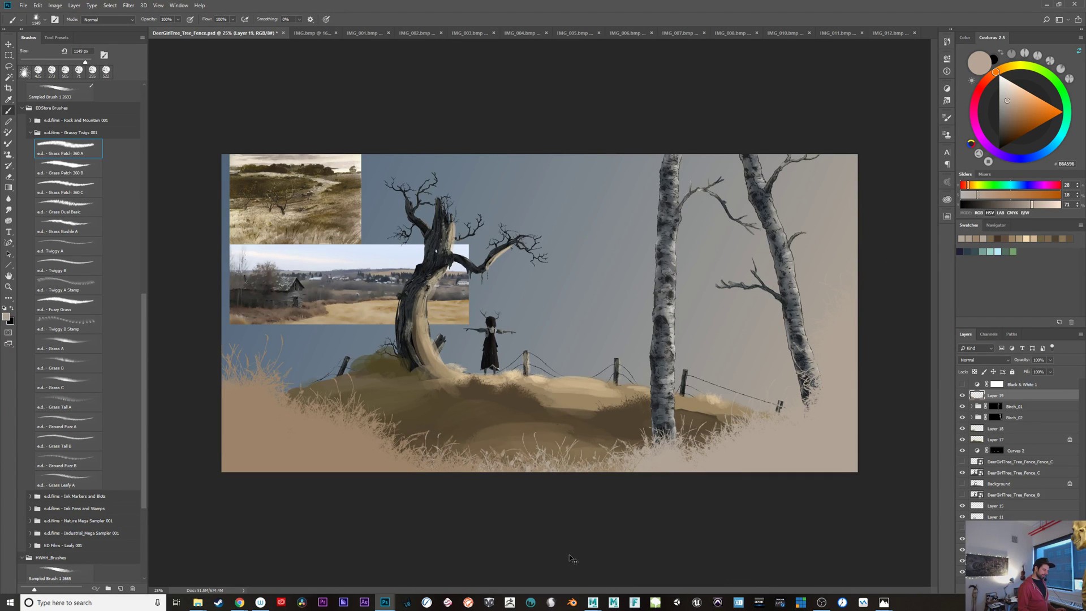
pyautogui.hotkey('ctrl', 'z')
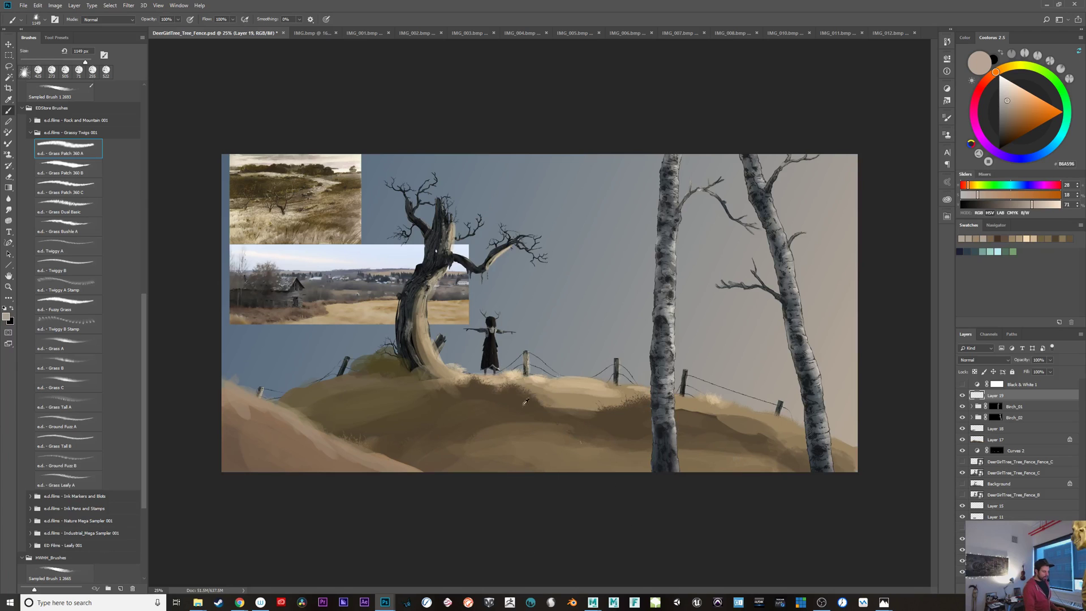
# Step: Paint darker brown grass texture over the left foreground mound on Layer 19 with a large grass brush, undoing the excess strokes
pyautogui.keyDown('alt'); pyautogui.click(324, 440); pyautogui.keyUp('alt')
pyautogui.keyDown('alt'); pyautogui.click(327, 453); pyautogui.keyUp('alt')
pyautogui.moveTo(300, 457); pyautogui.dragTo(327, 460)
pyautogui.keyDown('alt'); pyautogui.click(316, 471); pyautogui.keyUp('alt')
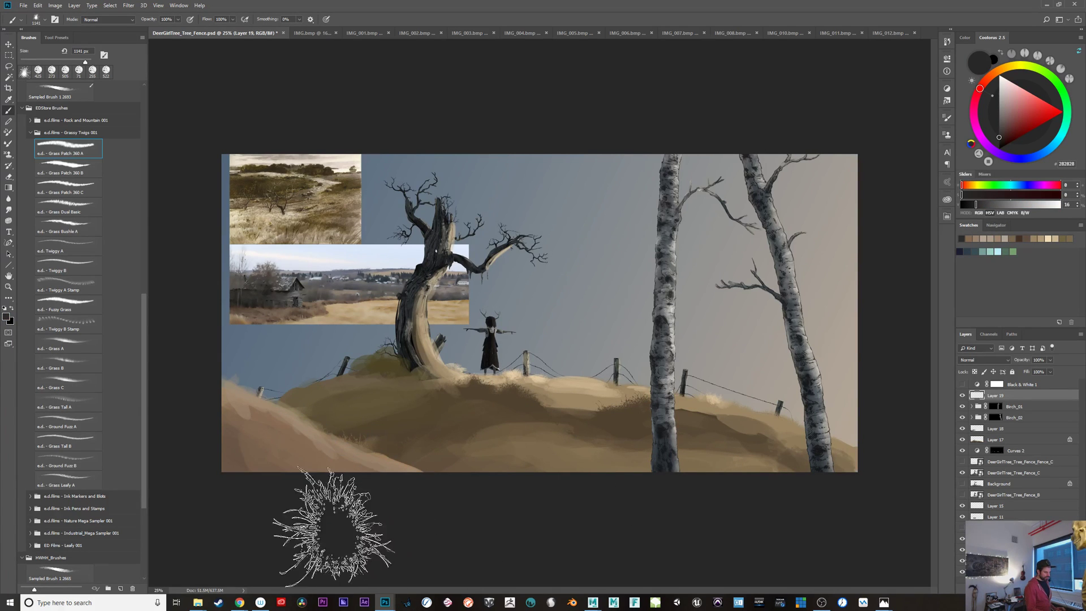
pyautogui.keyDown('alt'); pyautogui.click(235, 455); pyautogui.keyUp('alt')
pyautogui.moveTo(258, 469); pyautogui.dragTo(331, 493)
pyautogui.hotkey('ctrl', 'z')
pyautogui.hotkey('ctrl', 'z')
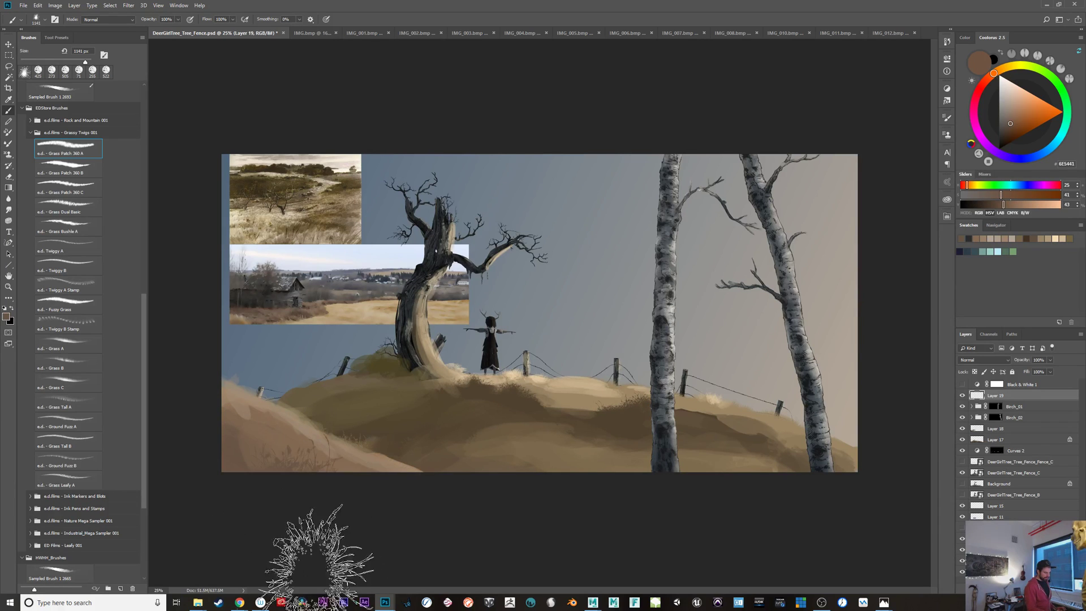
pyautogui.moveTo(256, 477); pyautogui.dragTo(315, 572)
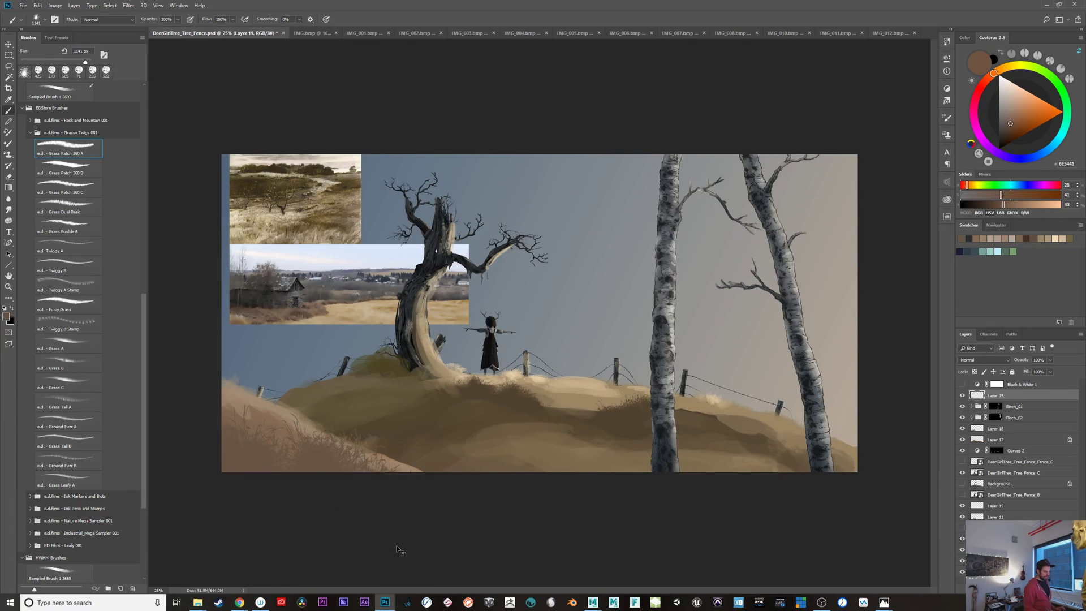
pyautogui.moveTo(319, 486); pyautogui.dragTo(374, 527)
pyautogui.hotkey('ctrl', 'z')
pyautogui.hotkey('ctrl', 'z')
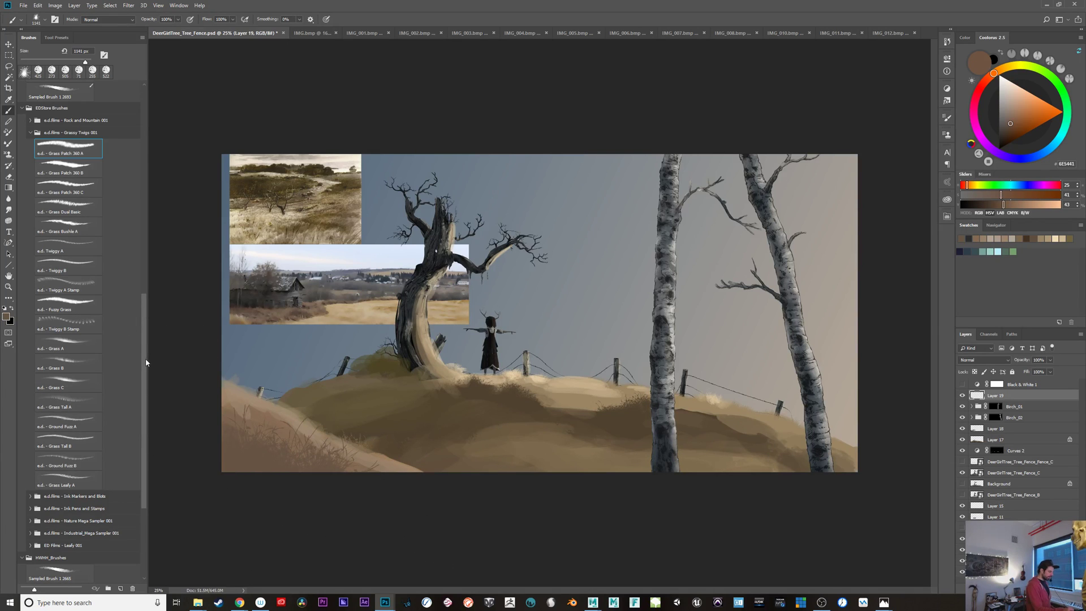
# Step: Switch to the Sampled Brush 1 painting brush, enlarge it, and select Layer 17 after comparing the image without Layers 19 and 17
pyautogui.scroll(-4, 81, 460)
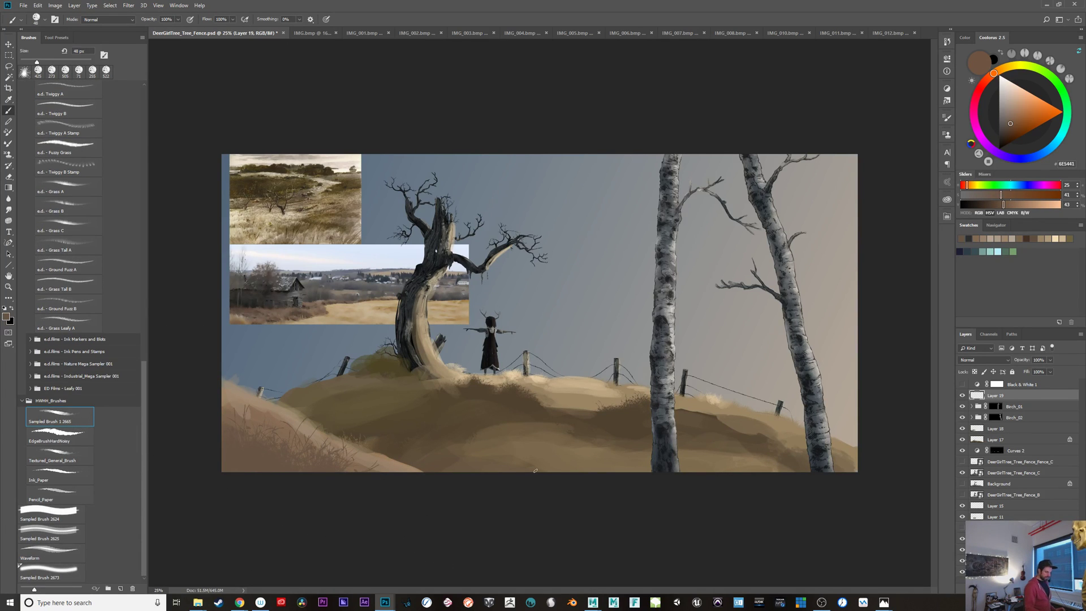
pyautogui.moveTo(686, 440); pyautogui.dragTo(725, 440)
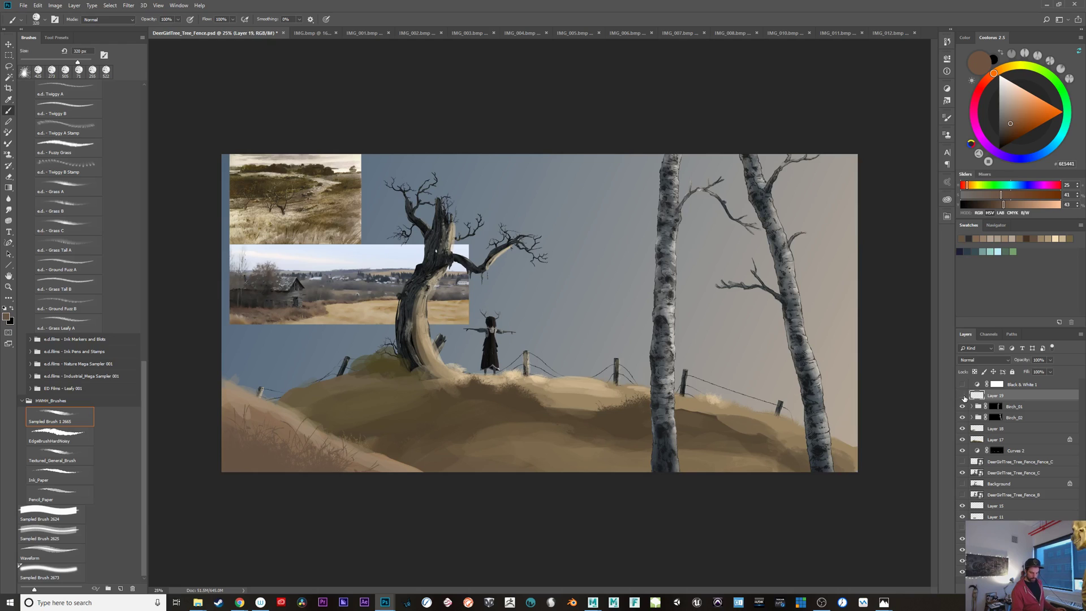
pyautogui.click(963, 396)
pyautogui.click(963, 396)
pyautogui.click(996, 440)
pyautogui.click(963, 439)
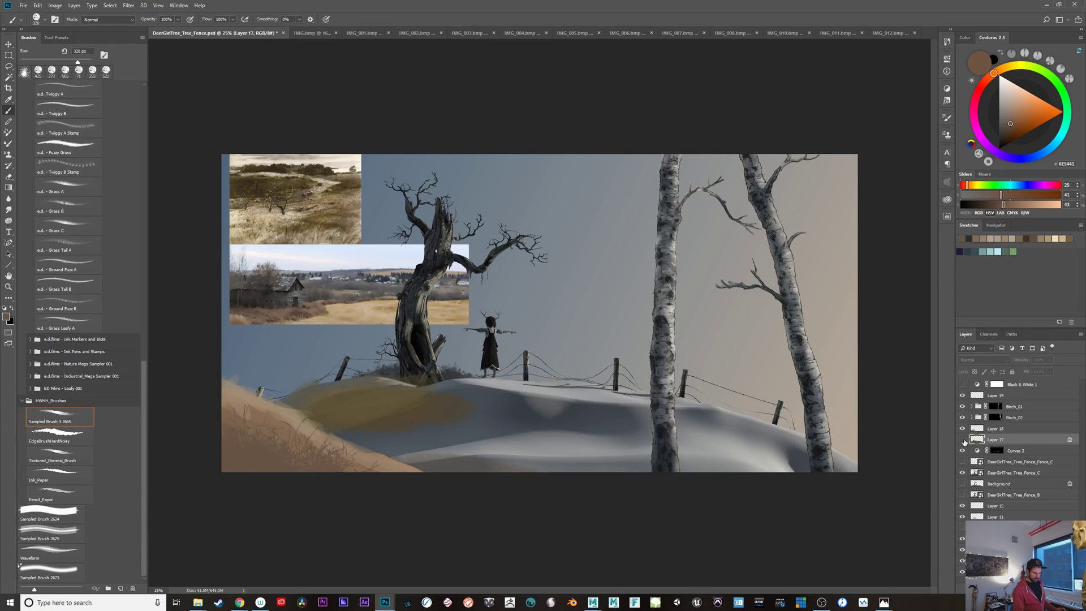
pyautogui.click(962, 440)
# Step: Try sampled light and dark brown strokes at 100% flow on the ground around the birch bases, and undo them
pyautogui.moveTo(765, 473)
pyautogui.mouseDown()
pyautogui.moveTo(815, 474)
pyautogui.moveTo(752, 476)
pyautogui.mouseUp()
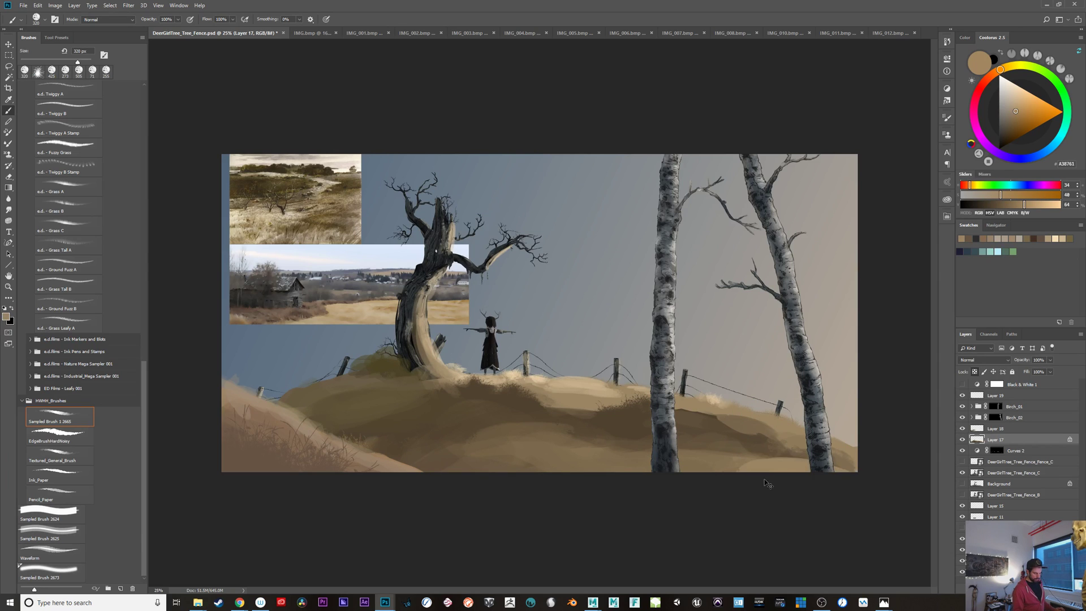
pyautogui.hotkey('ctrl', 'z')
pyautogui.keyDown('alt'); pyautogui.click(695, 427); pyautogui.keyUp('alt')
pyautogui.moveTo(655, 460); pyautogui.dragTo(687, 462)
pyautogui.moveTo(621, 461)
pyautogui.mouseDown()
pyautogui.moveTo(659, 483)
pyautogui.moveTo(693, 472)
pyautogui.mouseUp()
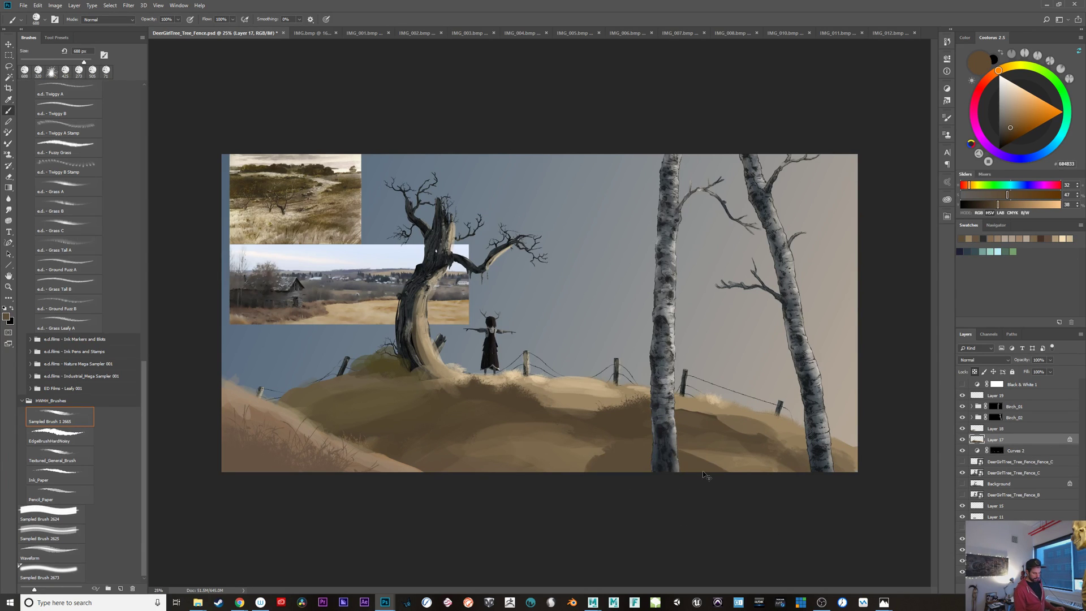
pyautogui.hotkey('ctrl', 'z')
pyautogui.hotkey('ctrl', 'z')
pyautogui.hotkey('ctrl', 'z')
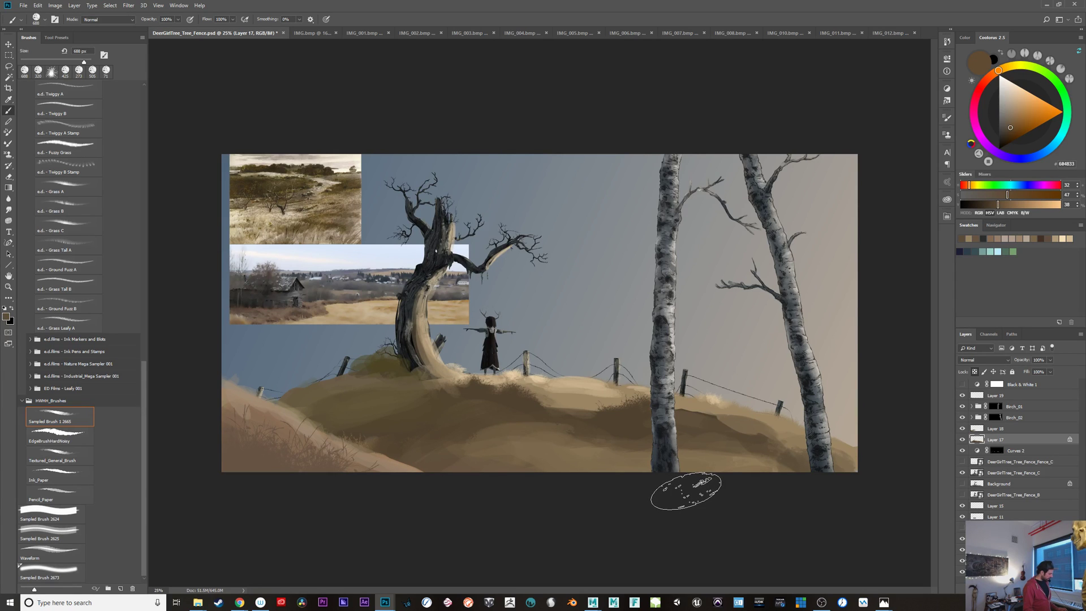
# Step: At 30% flow, blend dark brown into the ground between the birches and sampled mid-brown at 55% opacity around the right birch's base
pyautogui.hotkey('shift', '3')
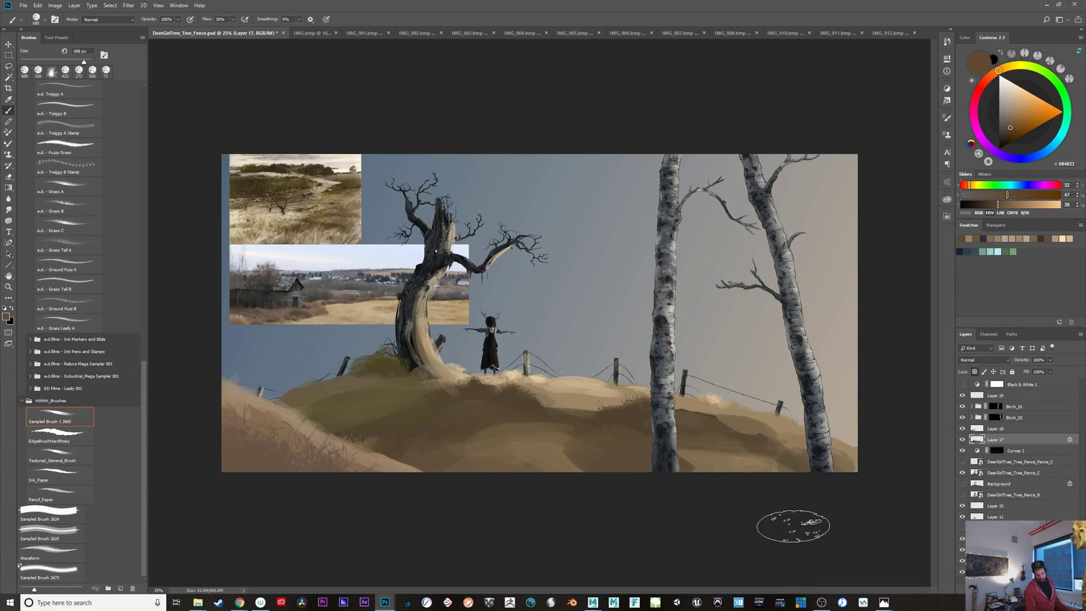
pyautogui.moveTo(634, 447)
pyautogui.mouseDown()
pyautogui.moveTo(754, 497)
pyautogui.moveTo(738, 474)
pyautogui.moveTo(866, 525)
pyautogui.mouseUp()
pyautogui.keyDown('alt'); pyautogui.click(730, 417); pyautogui.keyUp('alt')
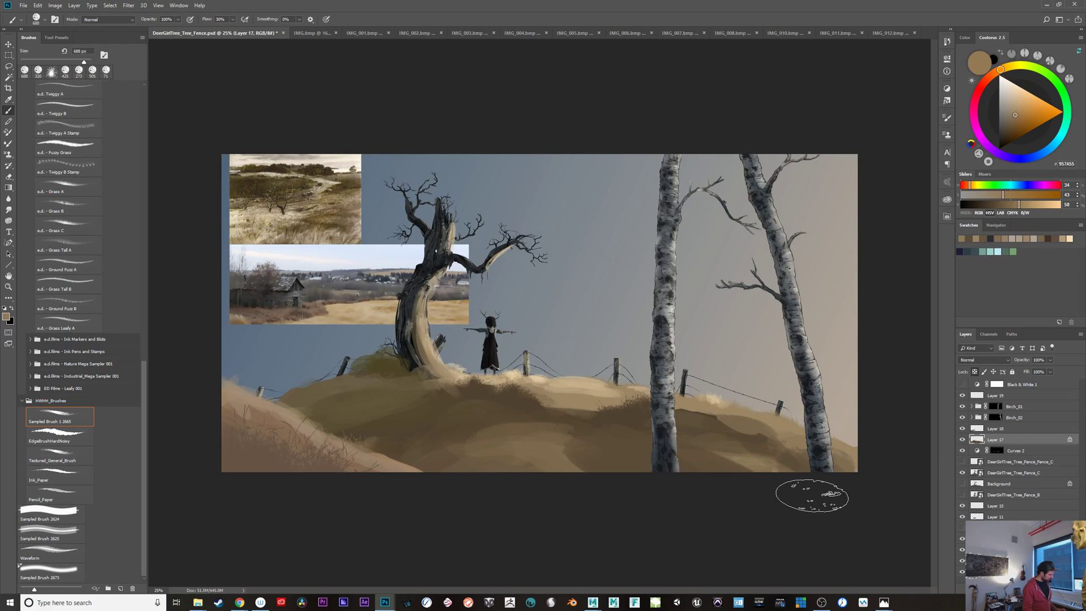
pyautogui.press('4')
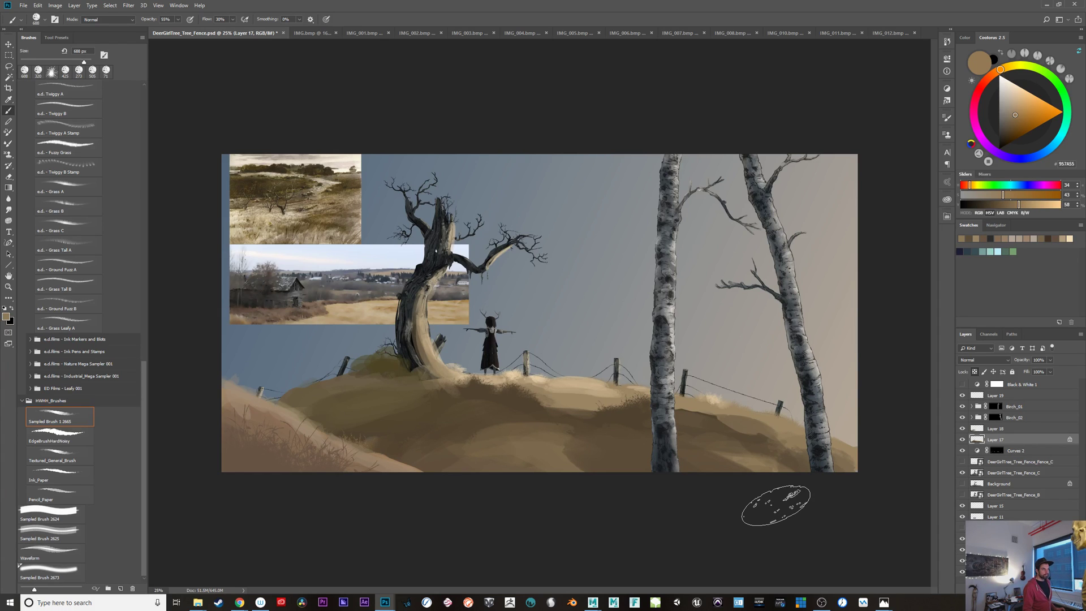
pyautogui.moveTo(735, 451)
pyautogui.mouseDown()
pyautogui.moveTo(778, 467)
pyautogui.moveTo(761, 464)
pyautogui.mouseUp()
pyautogui.hotkey('ctrl', 'z')
pyautogui.moveTo(733, 459); pyautogui.dragTo(830, 473)
pyautogui.moveTo(758, 446); pyautogui.dragTo(849, 464)
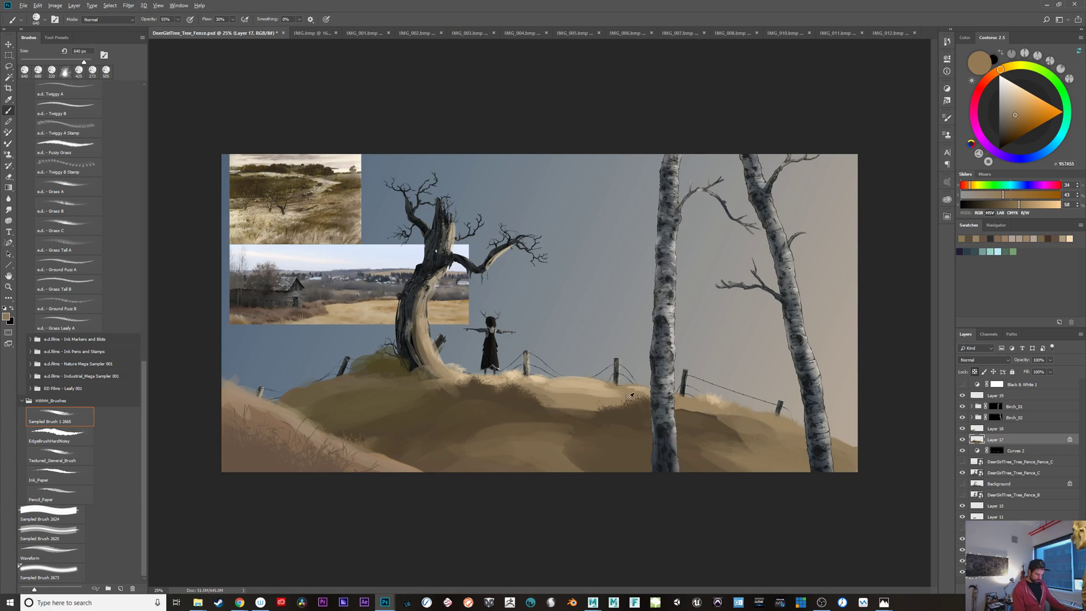
# Step: Add light tan to the slope by the right birch and blend sampled dark browns across the hill's lower shadow area
pyautogui.keyDown('alt'); pyautogui.click(602, 394); pyautogui.keyUp('alt')
pyautogui.moveTo(791, 433); pyautogui.dragTo(856, 459)
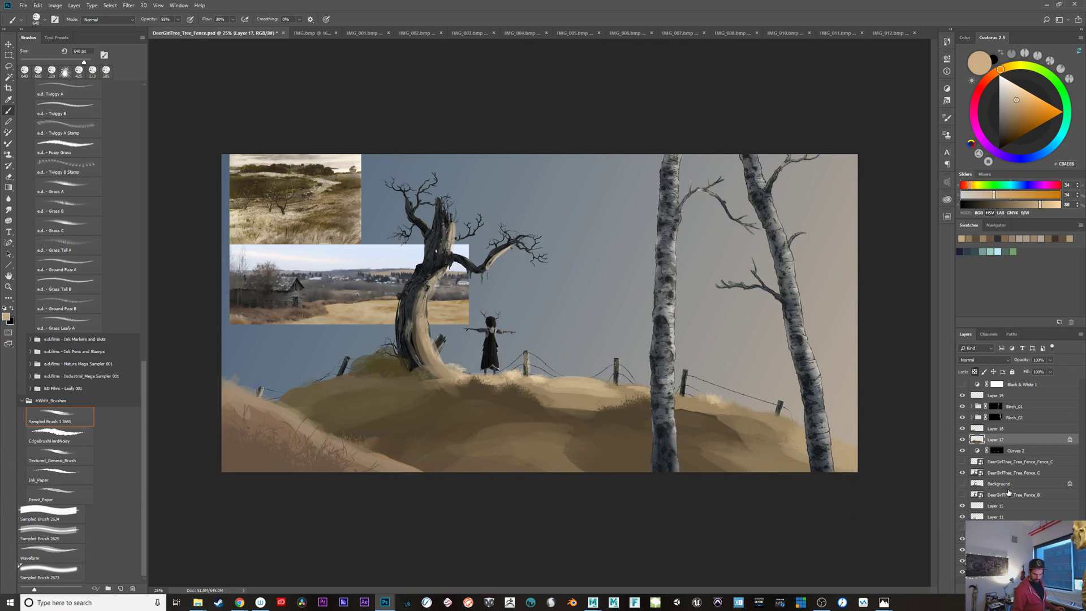
pyautogui.keyDown('alt'); pyautogui.click(703, 437); pyautogui.keyUp('alt')
pyautogui.keyDown('alt'); pyautogui.click(699, 447); pyautogui.keyUp('alt')
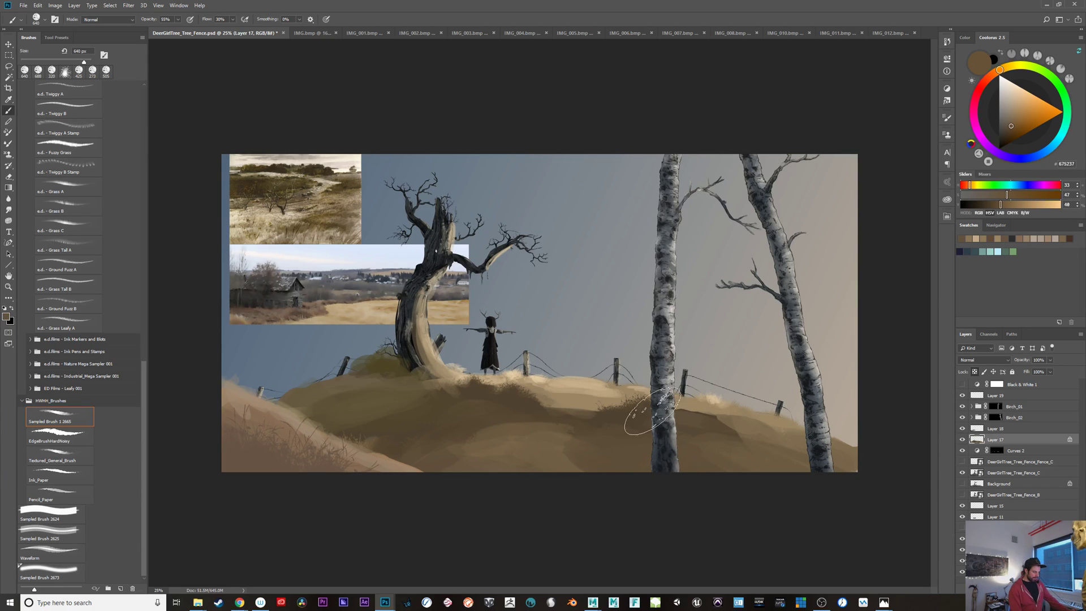
pyautogui.hotkey('ctrl', 'z')
pyautogui.keyDown('alt'); pyautogui.click(549, 457); pyautogui.keyUp('alt')
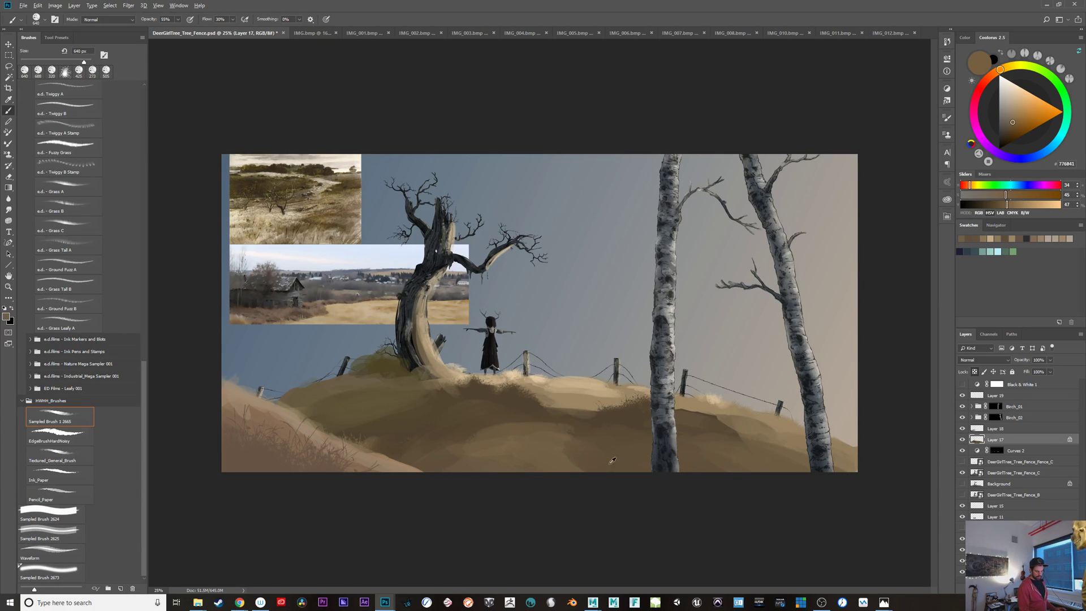
pyautogui.keyDown('alt'); pyautogui.click(608, 463); pyautogui.keyUp('alt')
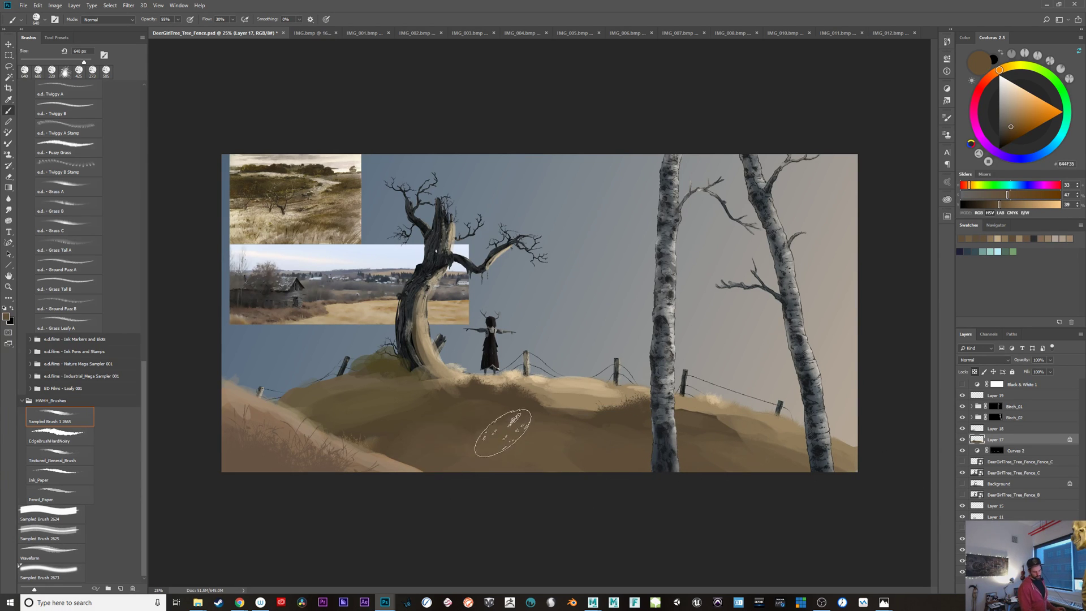
# Step: Paint a sampled light tan band at 440 px below the figure toward the old tree's base, and compare with Layer 17 hidden
pyautogui.keyDown('alt'); pyautogui.click(559, 405); pyautogui.keyUp('alt')
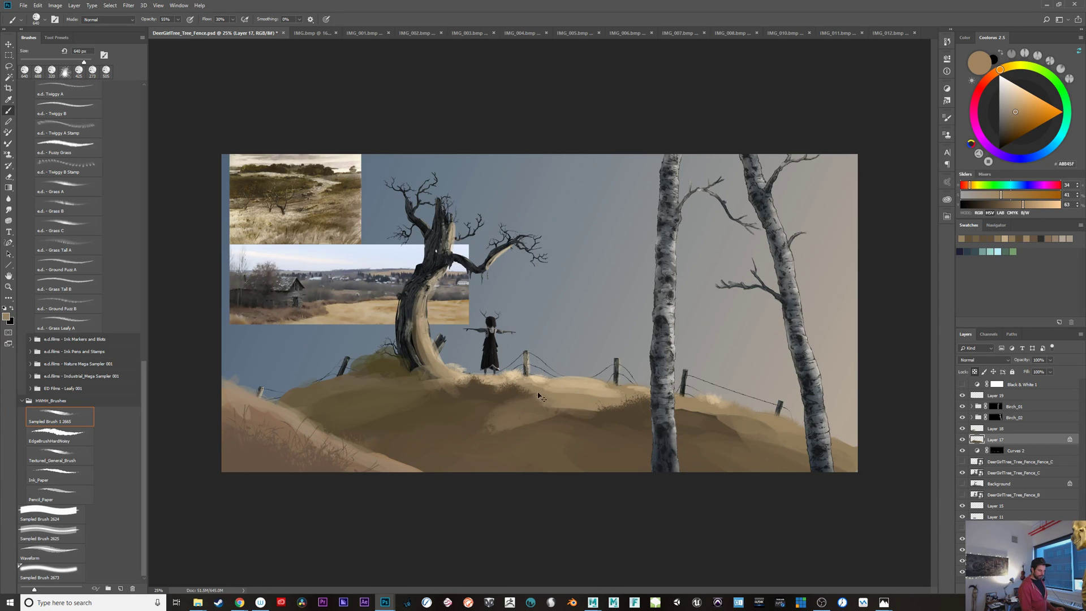
pyautogui.moveTo(541, 392); pyautogui.dragTo(518, 393)
pyautogui.keyDown('alt'); pyautogui.click(497, 388); pyautogui.keyUp('alt')
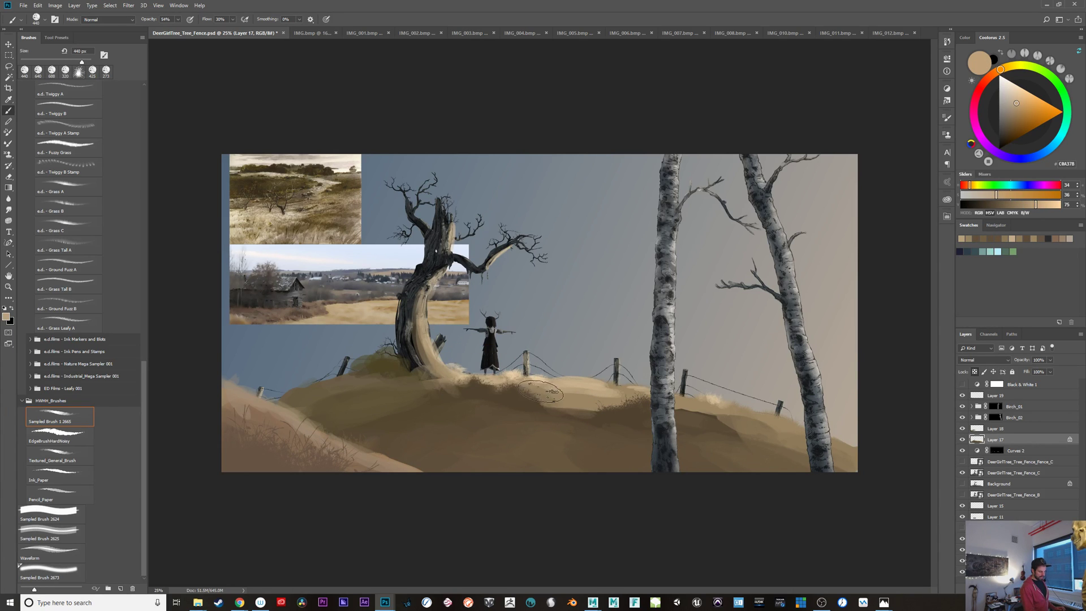
pyautogui.moveTo(496, 389)
pyautogui.mouseDown()
pyautogui.moveTo(594, 400)
pyautogui.moveTo(424, 374)
pyautogui.mouseUp()
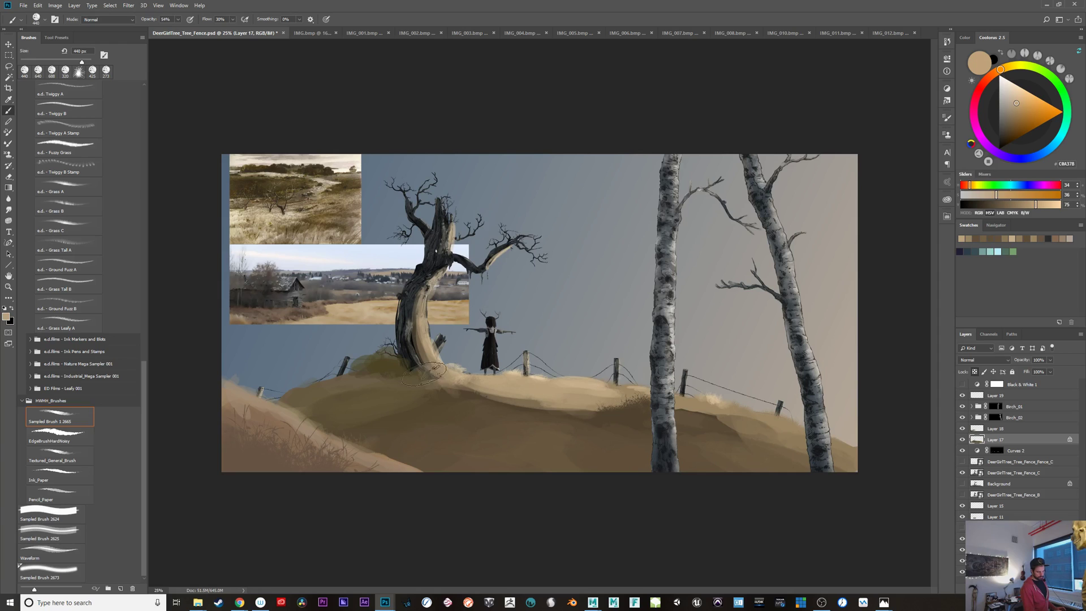
pyautogui.click(962, 440)
pyautogui.click(962, 440)
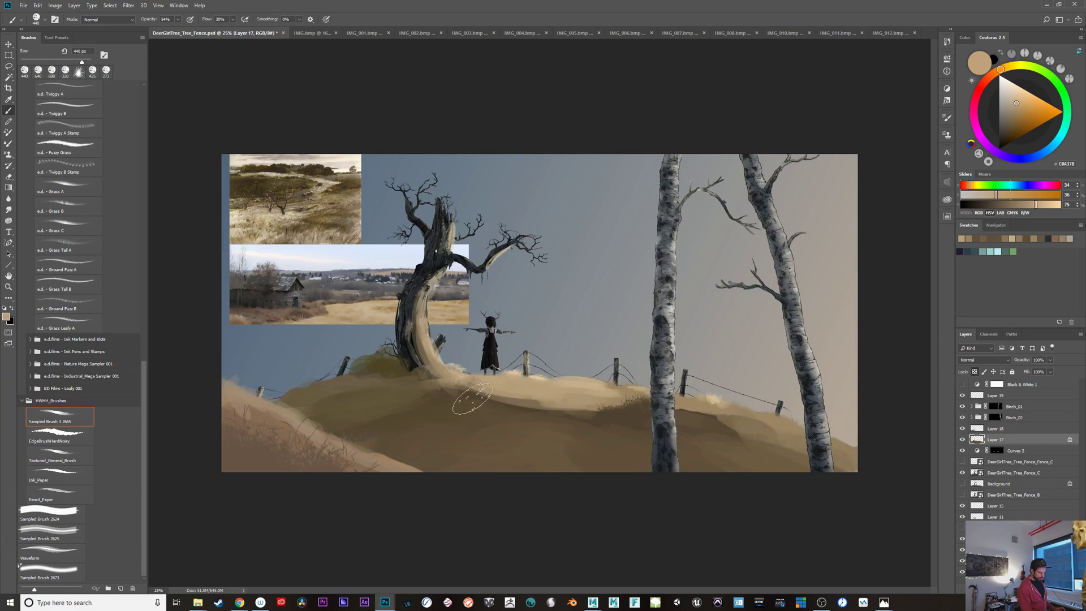
# Step: Refine the dark brown shadow edge beneath the crest highlight with a 272 px brush, and check it against the original snow
pyautogui.keyDown('alt'); pyautogui.click(507, 412); pyautogui.keyUp('alt')
pyautogui.moveTo(471, 394)
pyautogui.mouseDown()
pyautogui.moveTo(447, 396)
pyautogui.moveTo(511, 407)
pyautogui.moveTo(480, 402)
pyautogui.mouseUp()
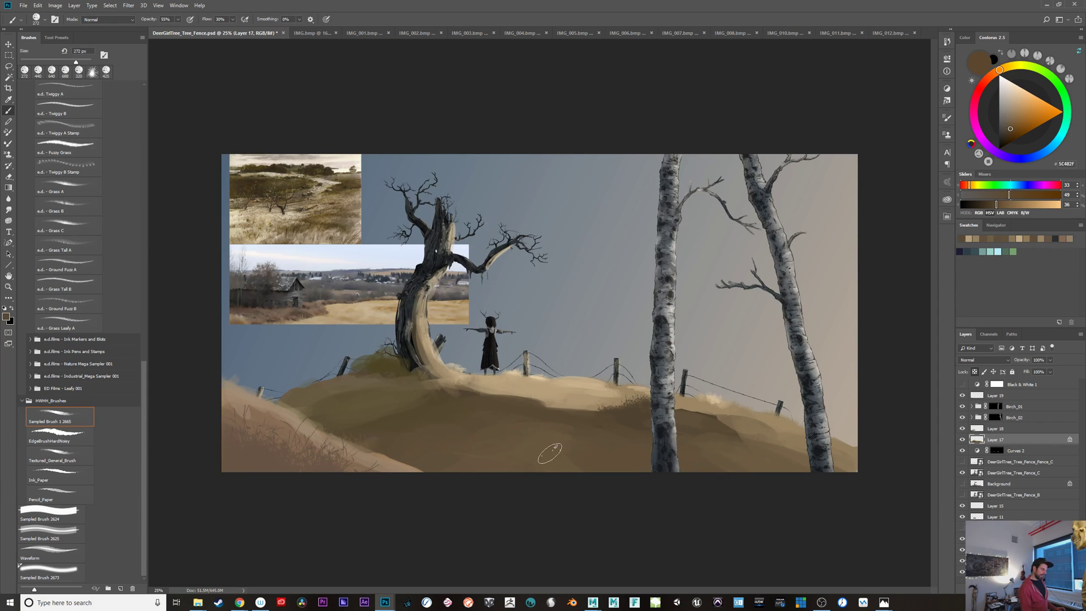
pyautogui.click(962, 440)
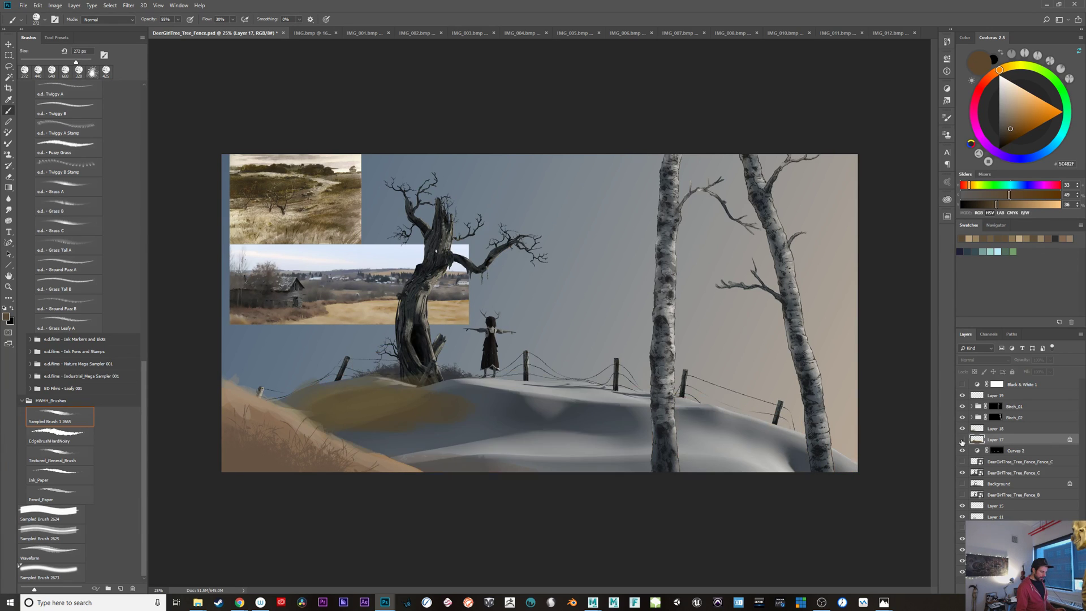
pyautogui.click(962, 440)
# Step: Darken a brown sampled from the hill, try shadow strokes beneath the crest highlight with a 233 px brush, and undo the last one
pyautogui.keyDown('alt'); pyautogui.click(447, 405); pyautogui.keyUp('alt')
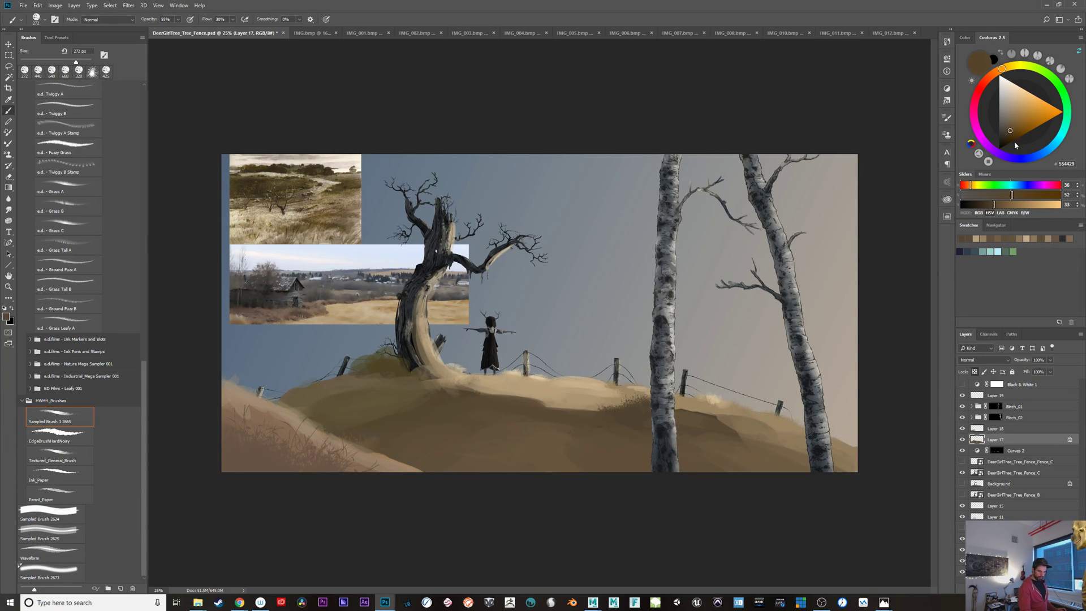
pyautogui.moveTo(1010, 139); pyautogui.dragTo(1004, 141)
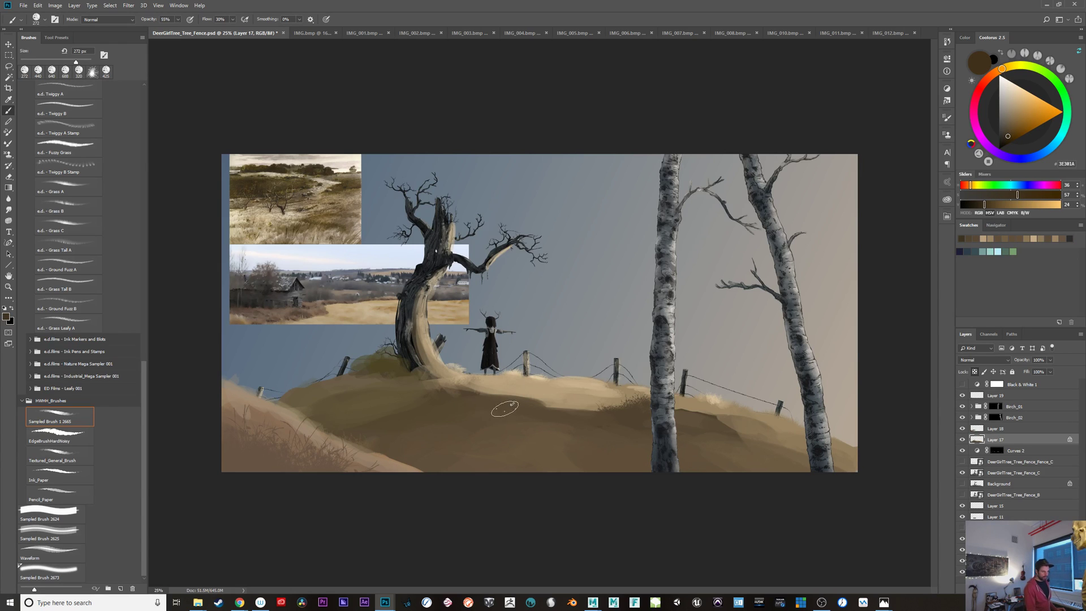
pyautogui.moveTo(445, 408); pyautogui.dragTo(511, 408)
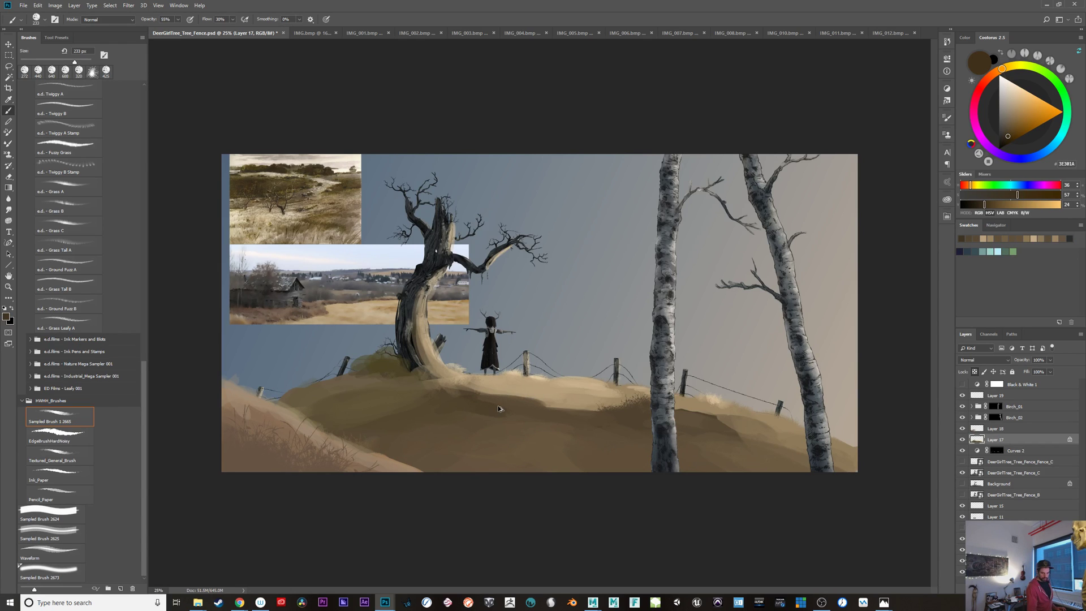
pyautogui.click(1009, 141)
pyautogui.moveTo(448, 404); pyautogui.dragTo(507, 406)
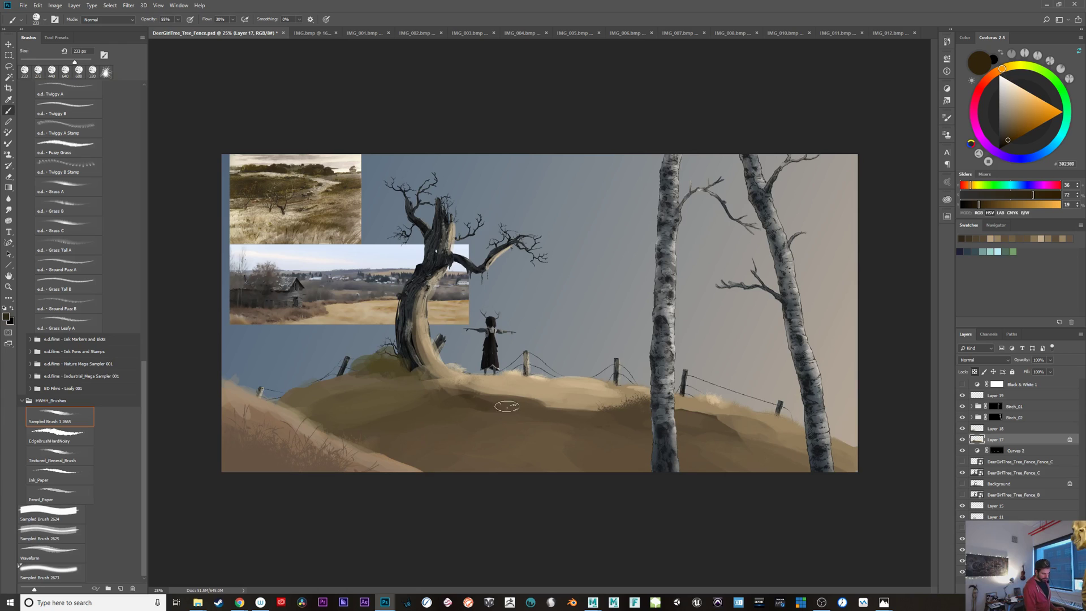
pyautogui.hotkey('ctrl', 'z')
# Step: Merge Layer 17 and Layer 18, and paint a dark brown shadow edge on the merged layer below the old tree
pyautogui.keyDown('shift'); pyautogui.click(991, 429); pyautogui.keyUp('shift')
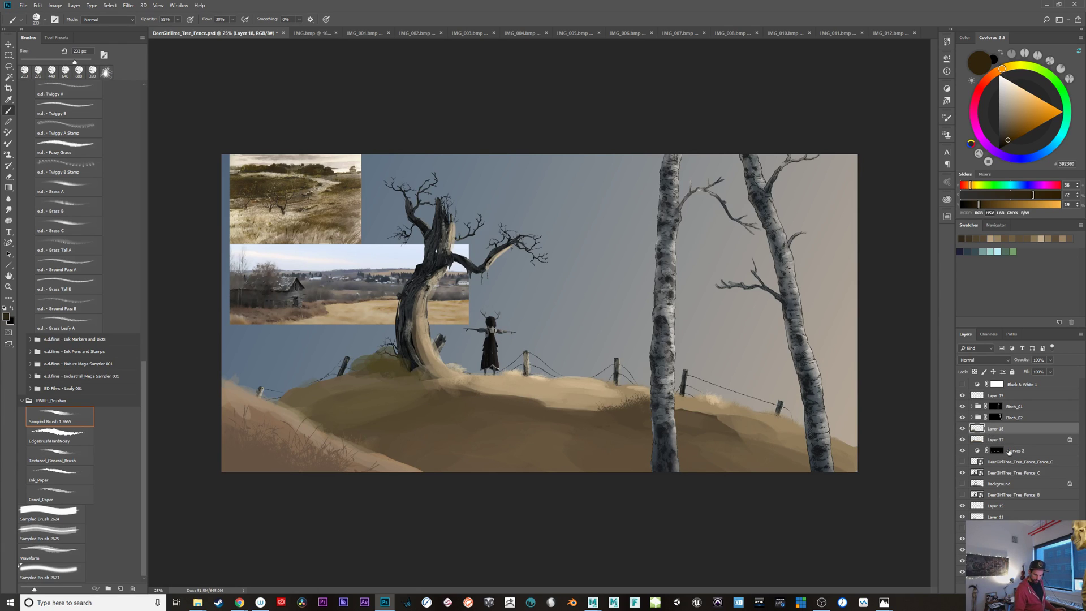
pyautogui.hotkey('ctrl', 'e')
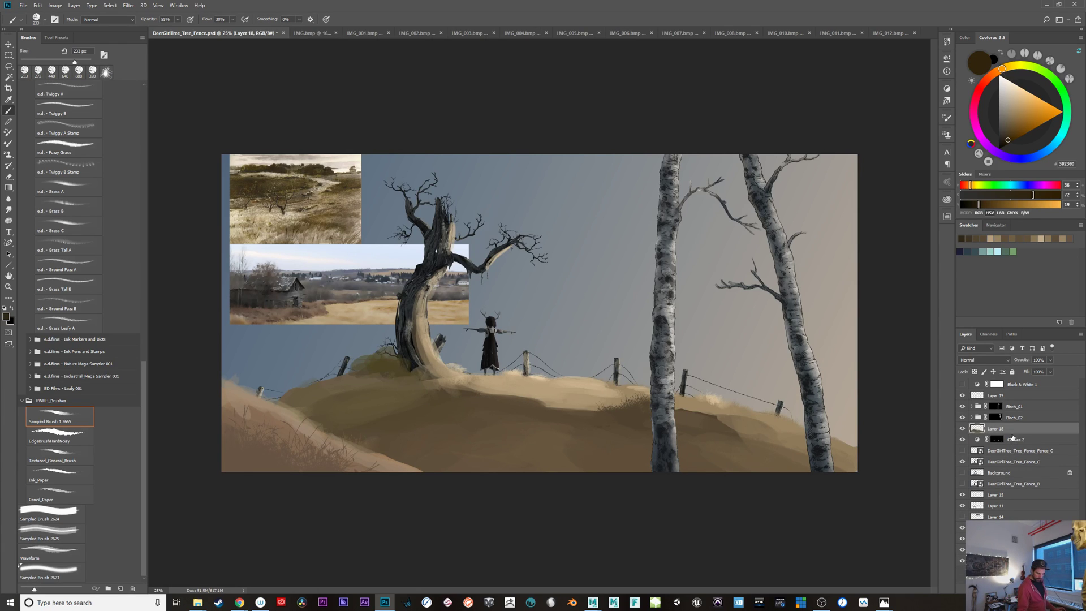
pyautogui.moveTo(445, 403)
pyautogui.mouseDown()
pyautogui.moveTo(506, 405)
pyautogui.moveTo(442, 402)
pyautogui.mouseUp()
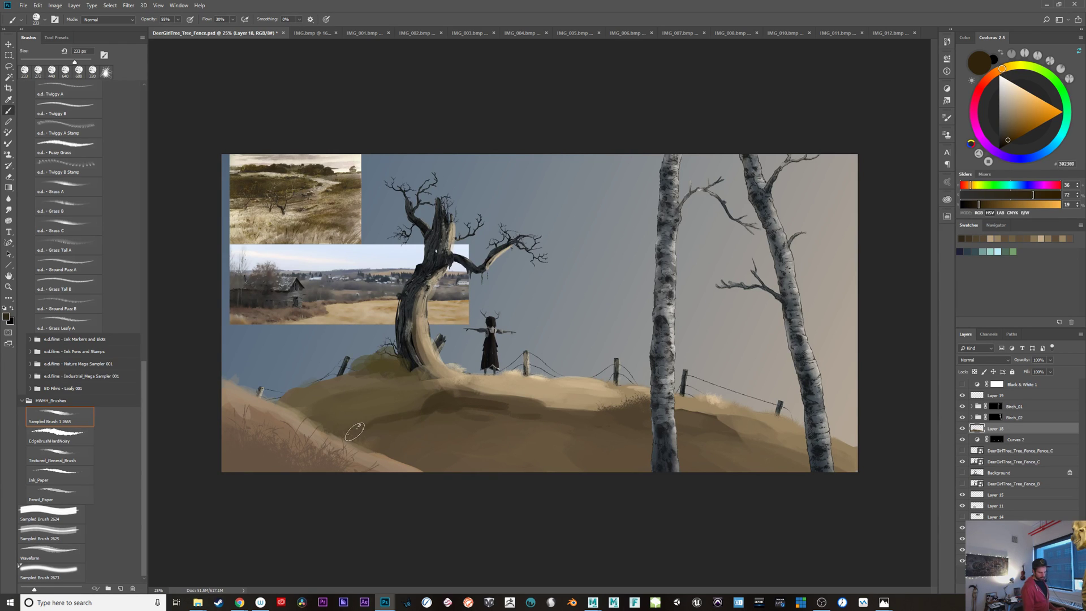
# Step: Blend sampled browns into the shadow below the old tree with a 390 px brush, comparing against the original snow
pyautogui.click(963, 429)
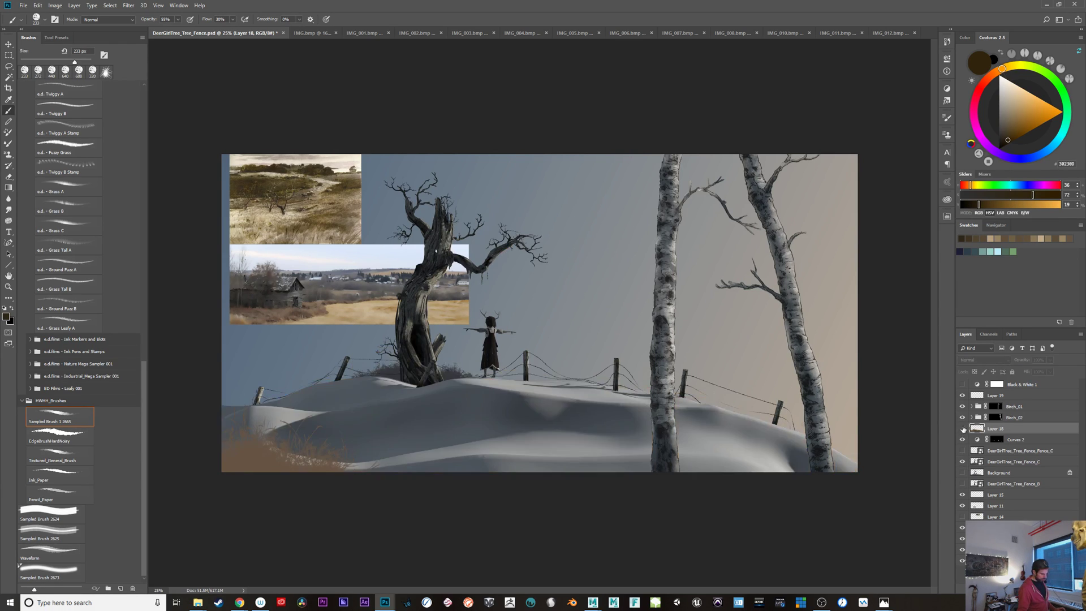
pyautogui.click(963, 429)
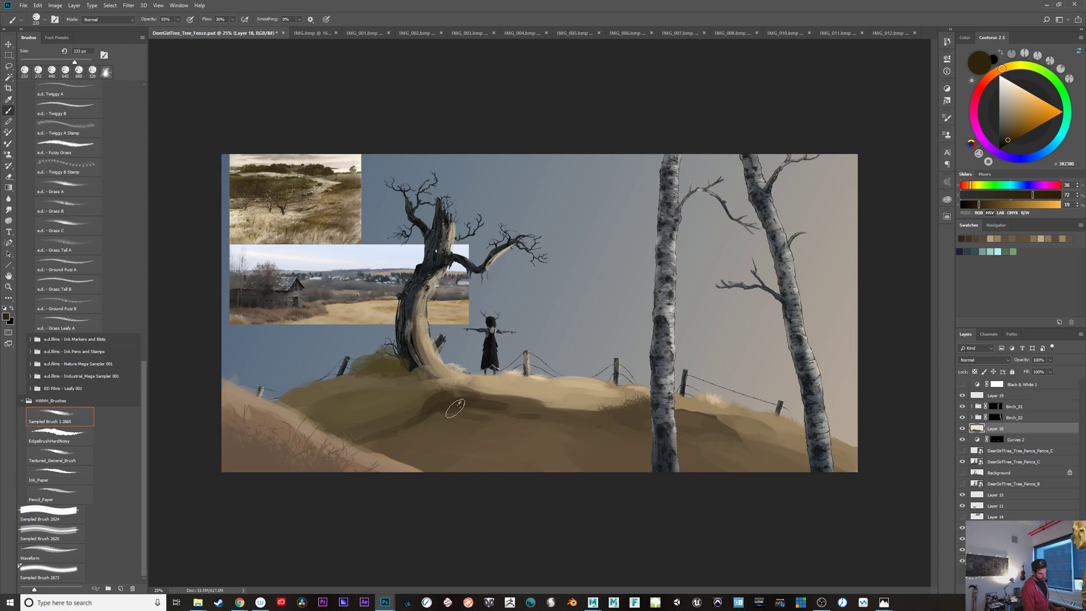
pyautogui.moveTo(430, 412)
pyautogui.mouseDown()
pyautogui.moveTo(513, 407)
pyautogui.moveTo(429, 412)
pyautogui.moveTo(509, 429)
pyautogui.mouseUp()
pyautogui.keyDown('alt'); pyautogui.click(496, 414); pyautogui.keyUp('alt')
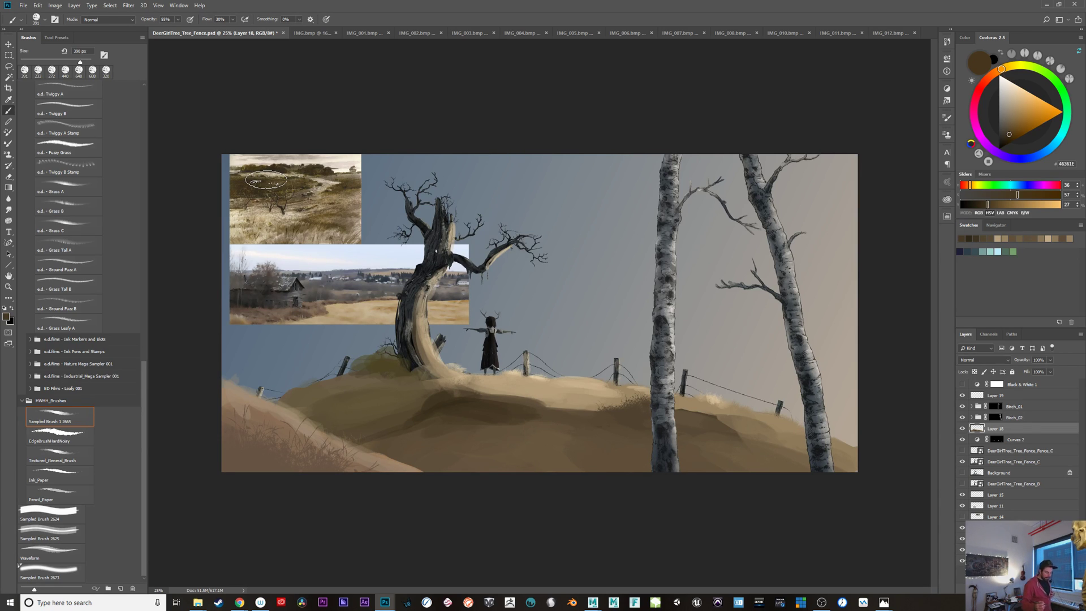
pyautogui.keyDown('alt'); pyautogui.click(398, 408); pyautogui.keyUp('alt')
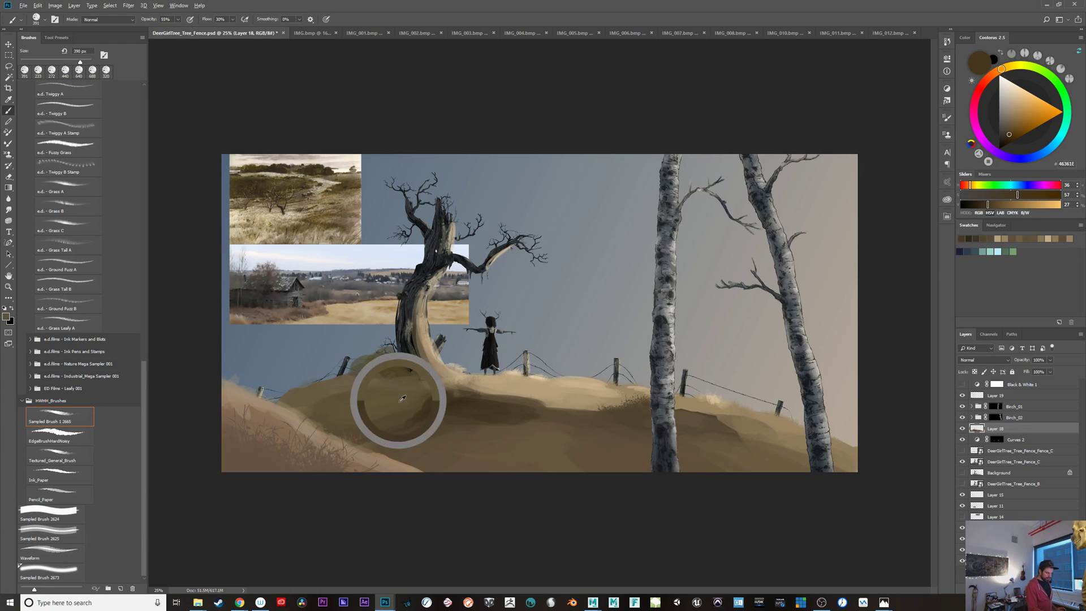
pyautogui.keyDown('alt'); pyautogui.click(496, 383); pyautogui.keyUp('alt')
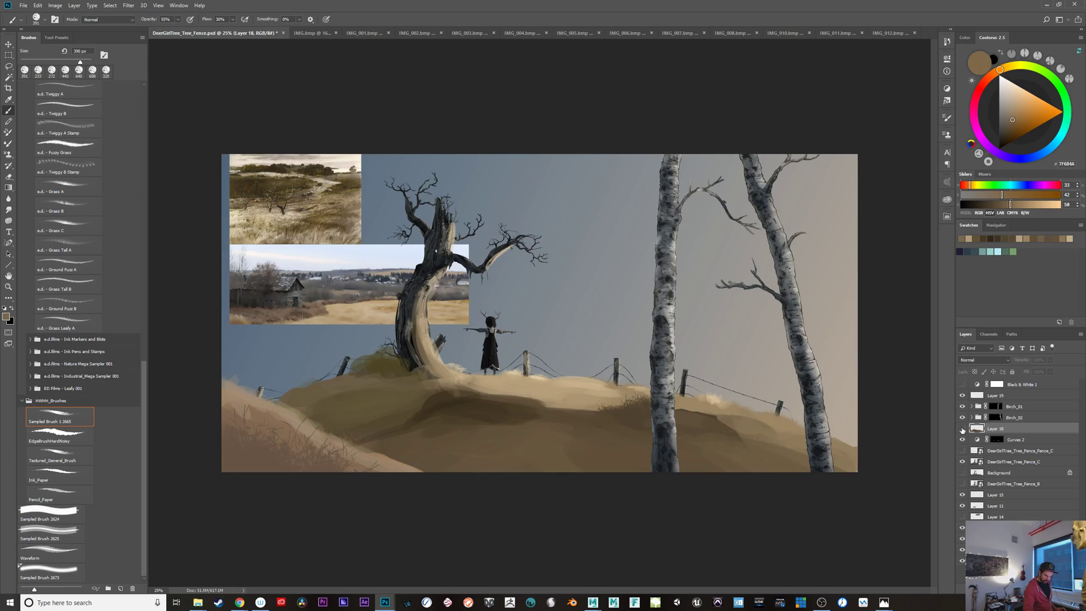
pyautogui.click(962, 429)
pyautogui.click(963, 427)
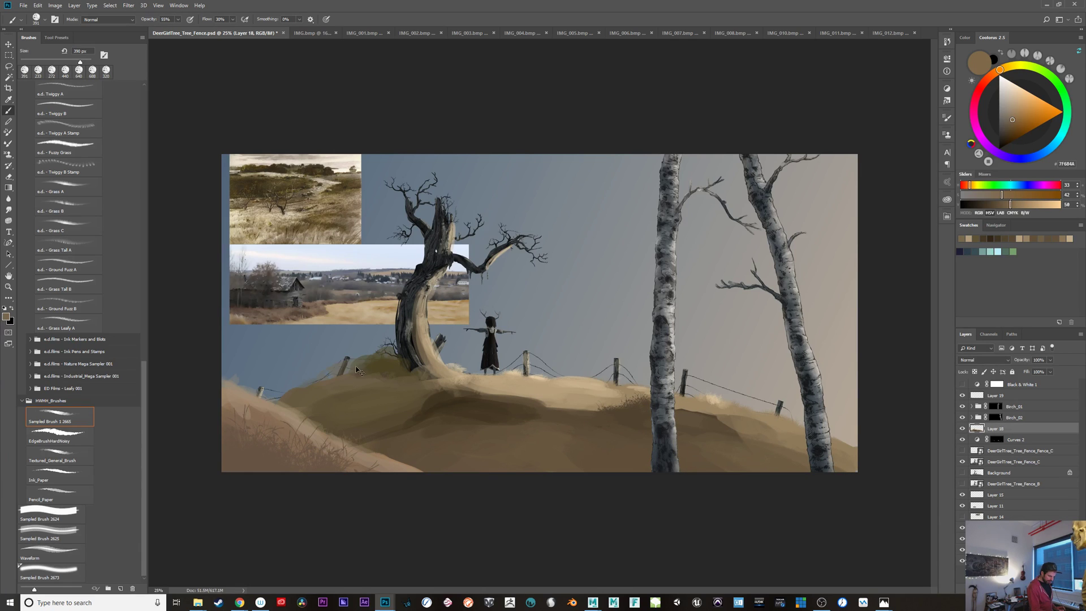
# Step: Refine the ridge beside the old tree with sampled tans and brown using a 127 px brush, and compare with Layer 18 hidden
pyautogui.keyDown('alt'); pyautogui.click(314, 387); pyautogui.keyUp('alt')
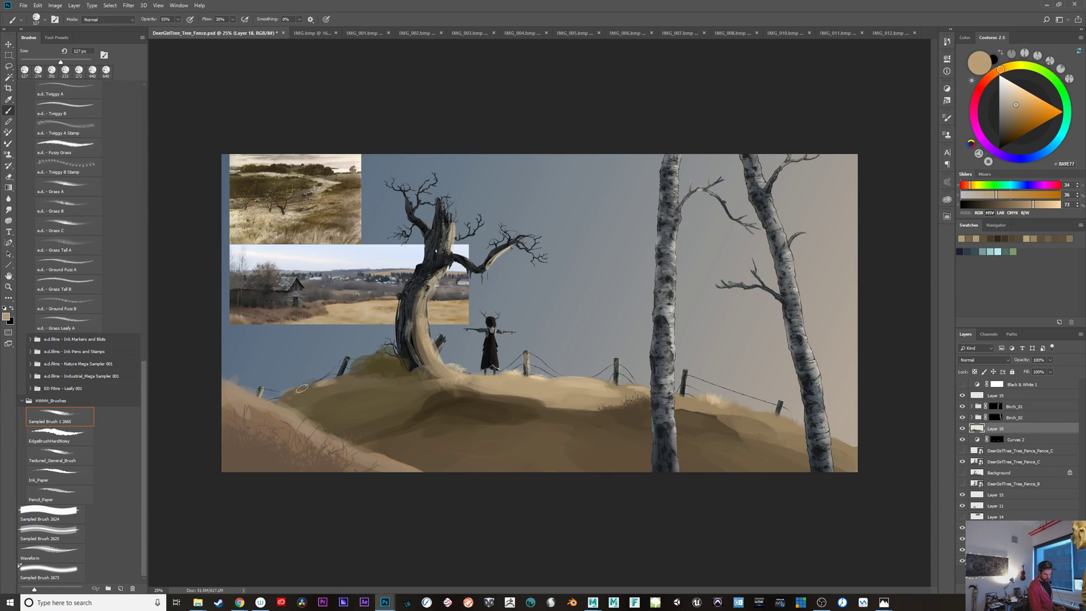
pyautogui.keyDown('alt'); pyautogui.click(348, 382); pyautogui.keyUp('alt')
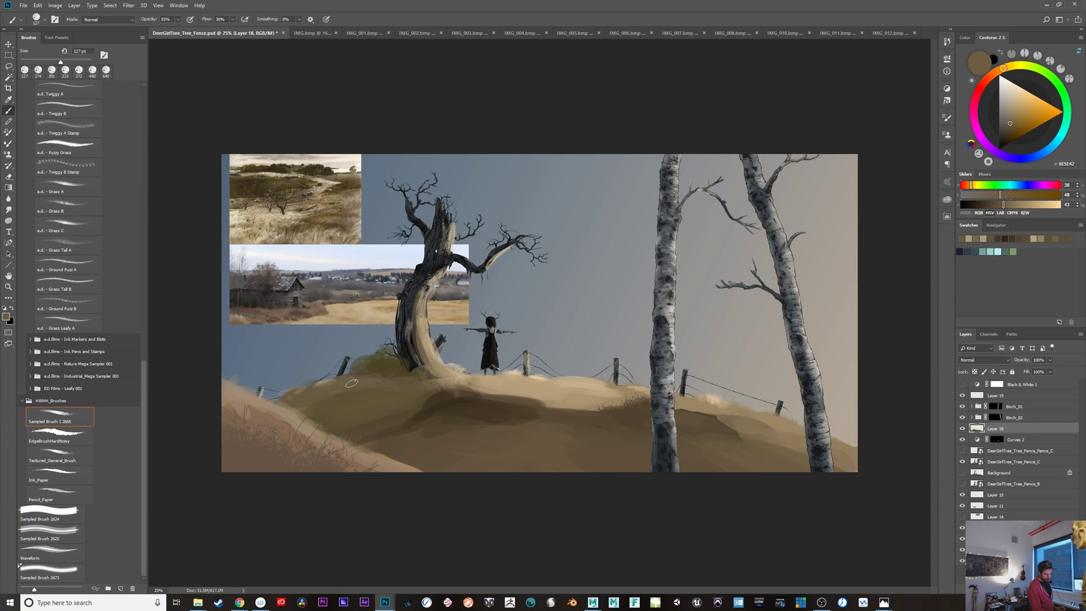
pyautogui.keyDown('alt'); pyautogui.click(448, 385); pyautogui.keyUp('alt')
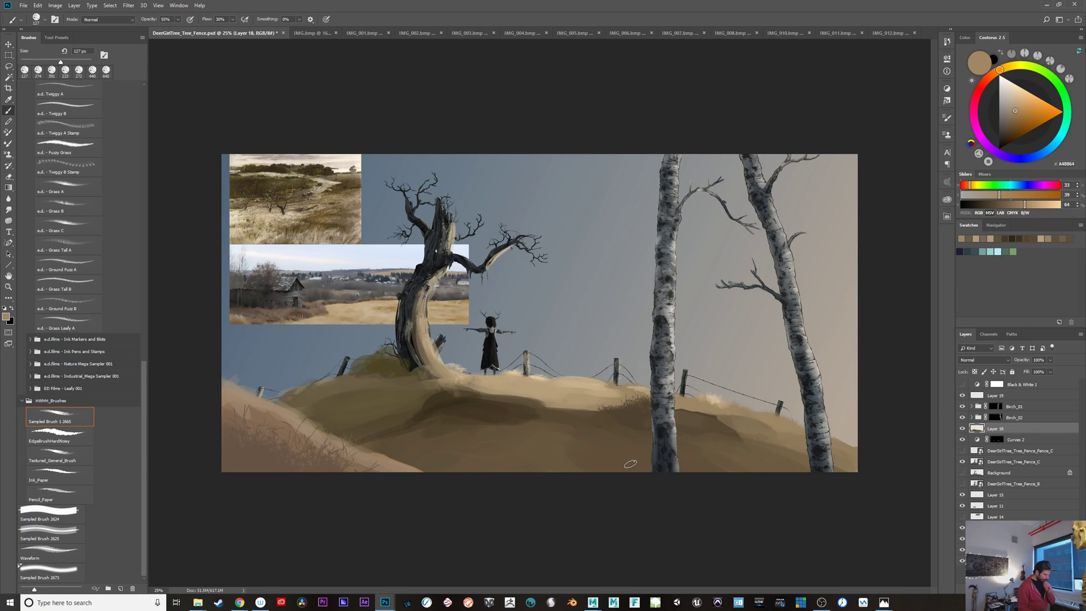
pyautogui.click(962, 429)
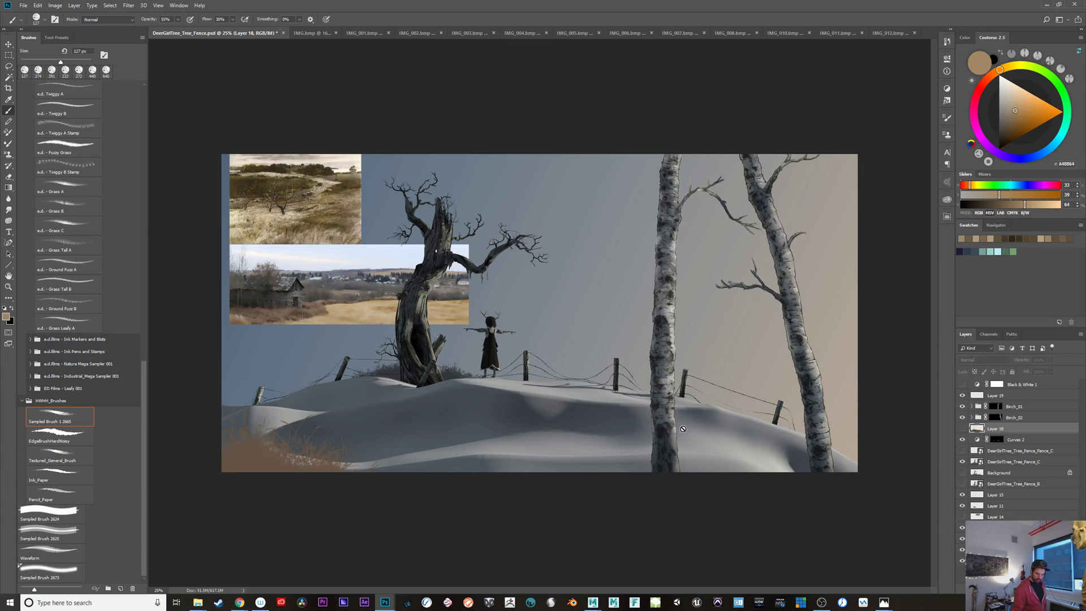
pyautogui.click(962, 429)
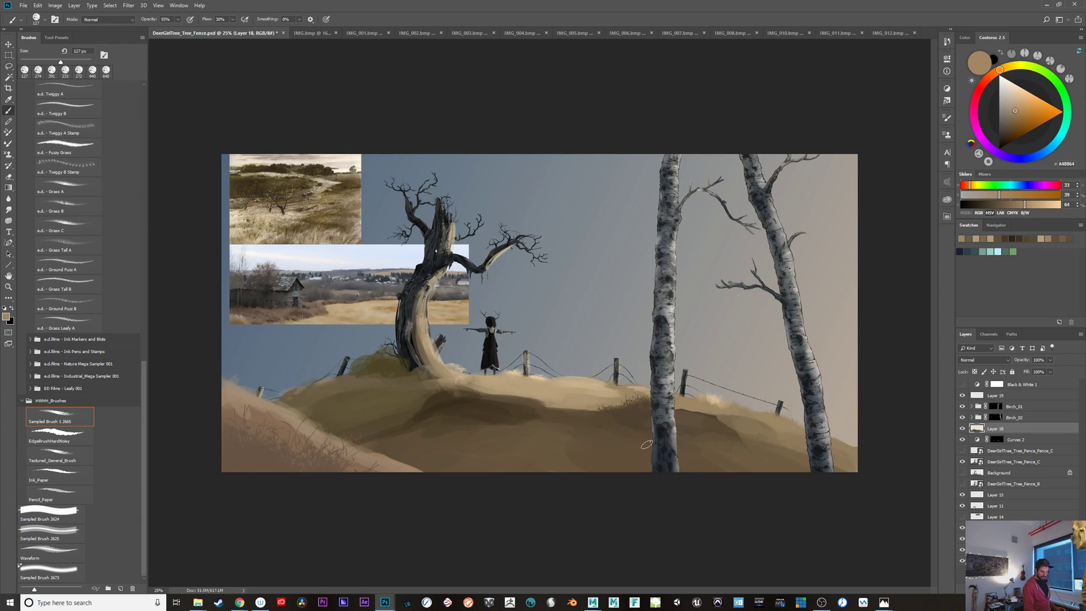
# Step: Paint a sampled tan band across the lower foreground with a 562 px brush, and check it against the original snow
pyautogui.keyDown('alt'); pyautogui.click(756, 419); pyautogui.keyUp('alt')
pyautogui.moveTo(504, 454)
pyautogui.mouseDown()
pyautogui.moveTo(610, 452)
pyautogui.moveTo(680, 468)
pyautogui.moveTo(594, 454)
pyautogui.mouseUp()
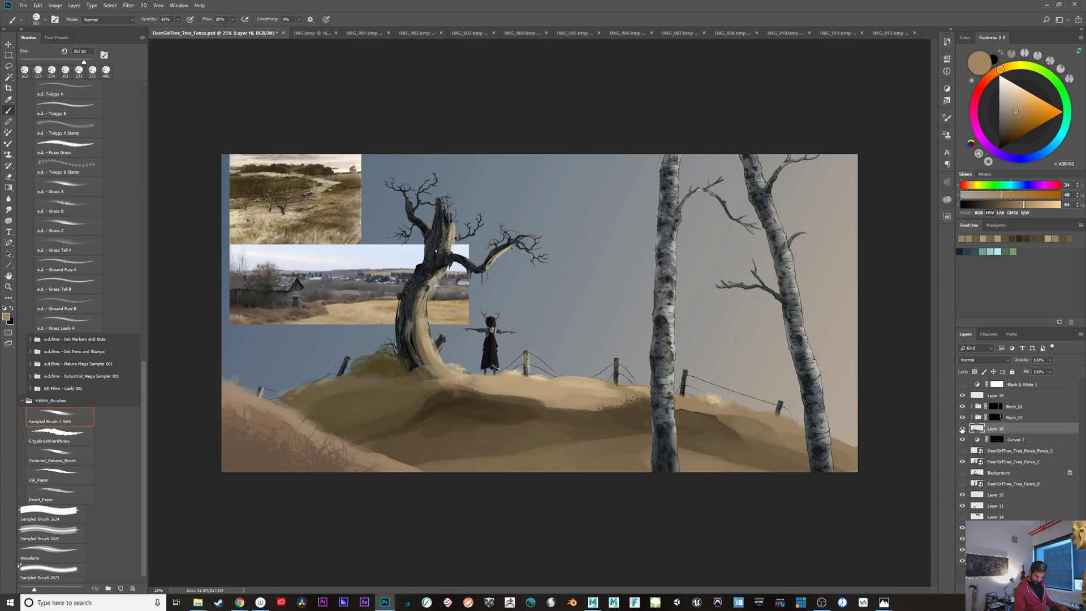
pyautogui.click(963, 428)
pyautogui.click(962, 429)
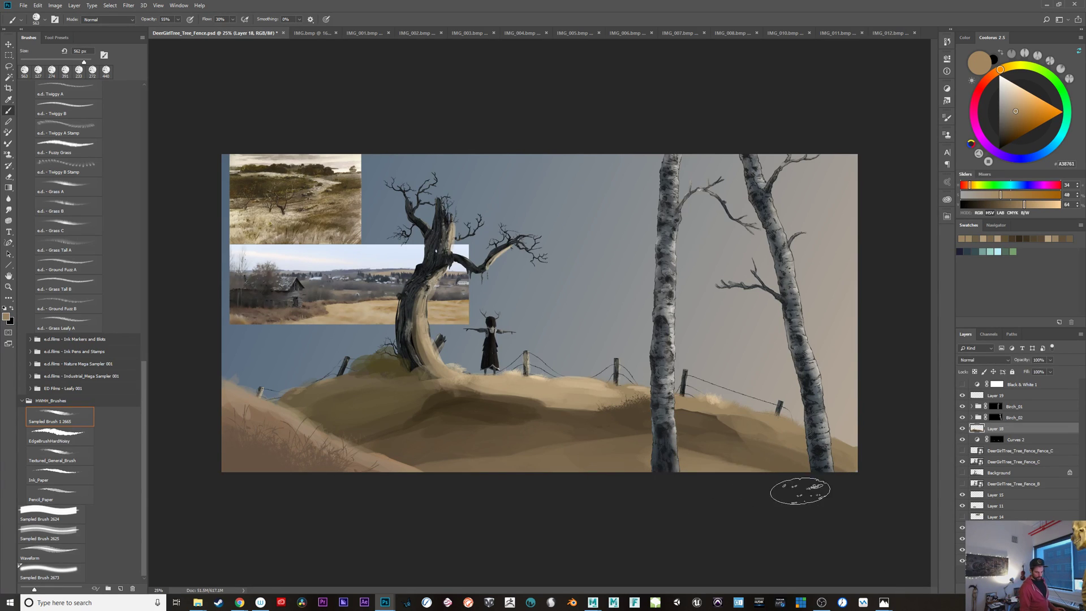
pyautogui.click(963, 430)
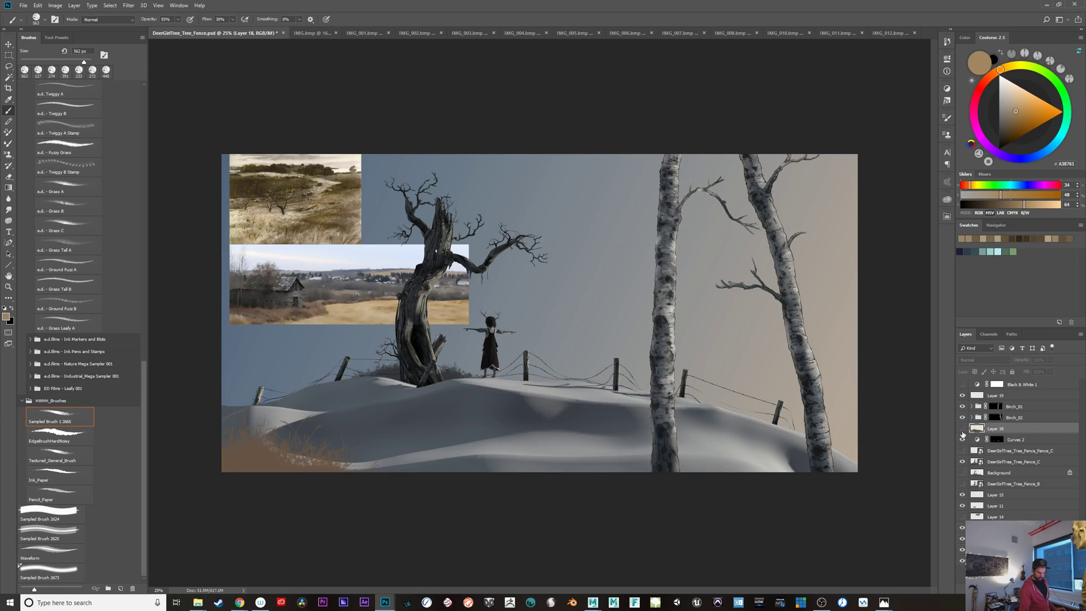
pyautogui.click(962, 429)
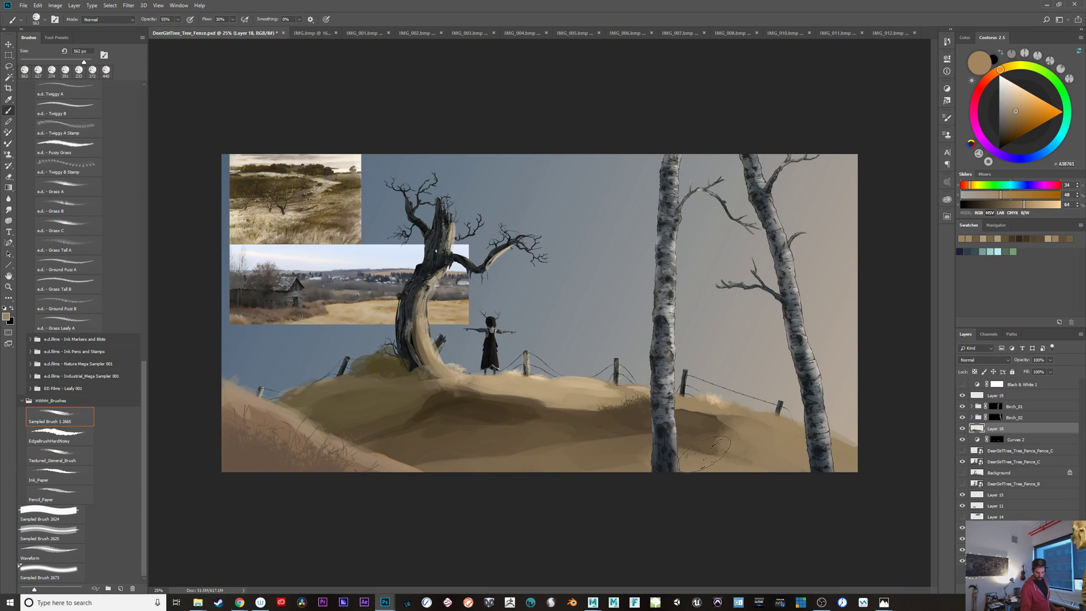
# Step: Examine the painting with Layer 19's foreground grass hidden and with Layer 18's repainted hill hidden
pyautogui.click(962, 396)
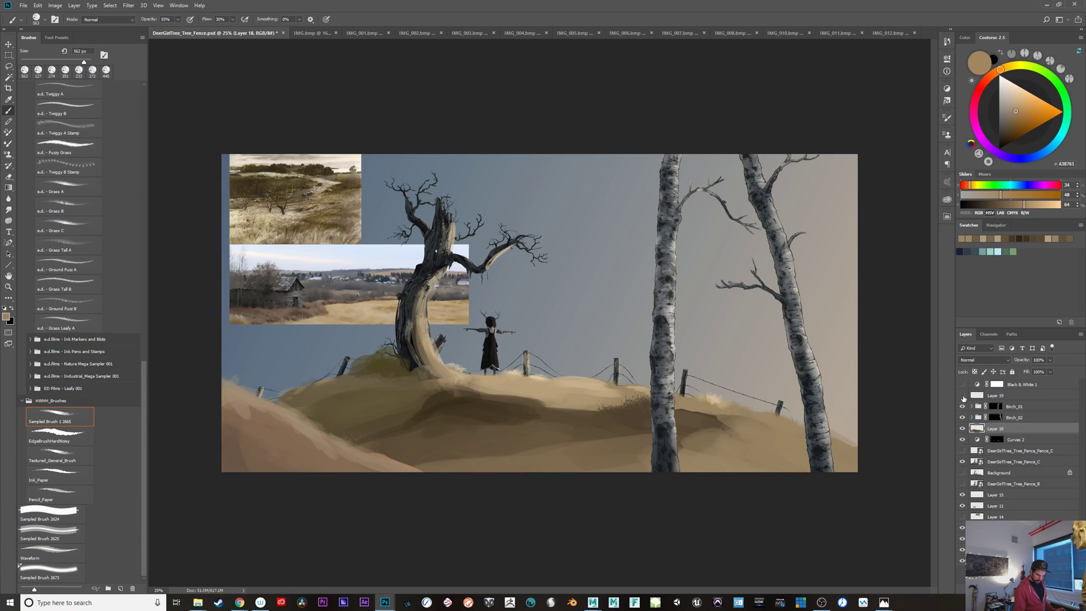
pyautogui.click(963, 396)
pyautogui.click(962, 429)
pyautogui.click(962, 428)
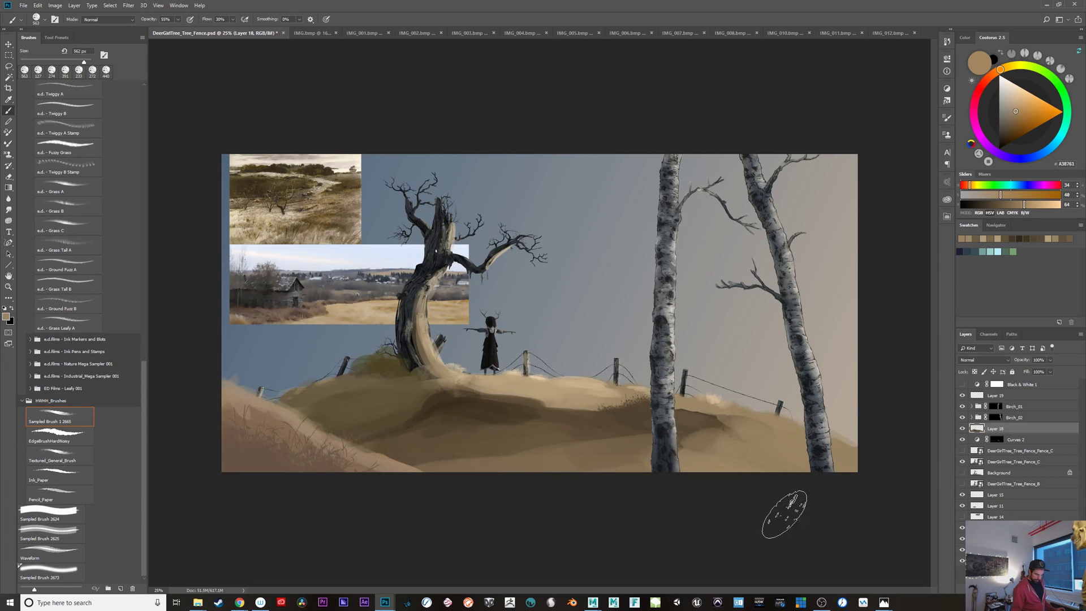
# Step: Paint sampled light tan bands down the slope between the birches at 402 px and 54% opacity, and compare with Layer 18 hidden
pyautogui.keyDown('alt'); pyautogui.click(685, 435); pyautogui.keyUp('alt')
pyautogui.keyDown('alt'); pyautogui.click(722, 400); pyautogui.keyUp('alt')
pyautogui.moveTo(735, 403)
pyautogui.mouseDown()
pyautogui.moveTo(840, 446)
pyautogui.moveTo(790, 445)
pyautogui.moveTo(825, 498)
pyautogui.mouseUp()
pyautogui.hotkey('ctrl', 'z')
pyautogui.moveTo(746, 420); pyautogui.dragTo(809, 476)
pyautogui.moveTo(751, 428)
pyautogui.mouseDown()
pyautogui.moveTo(785, 464)
pyautogui.moveTo(848, 494)
pyautogui.mouseUp()
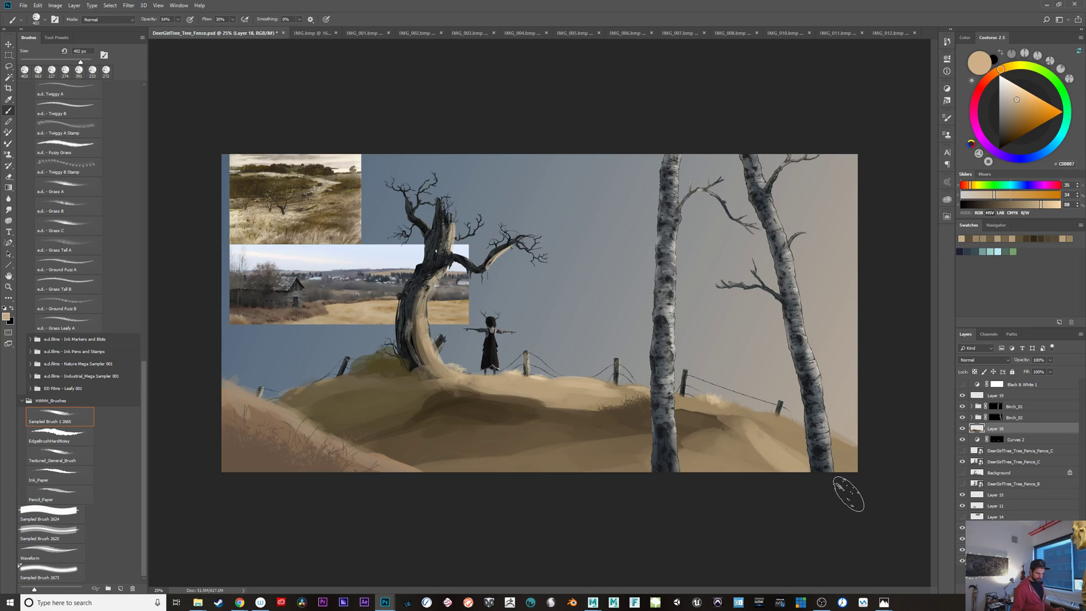
pyautogui.moveTo(756, 447)
pyautogui.mouseDown()
pyautogui.moveTo(718, 448)
pyautogui.moveTo(773, 491)
pyautogui.mouseUp()
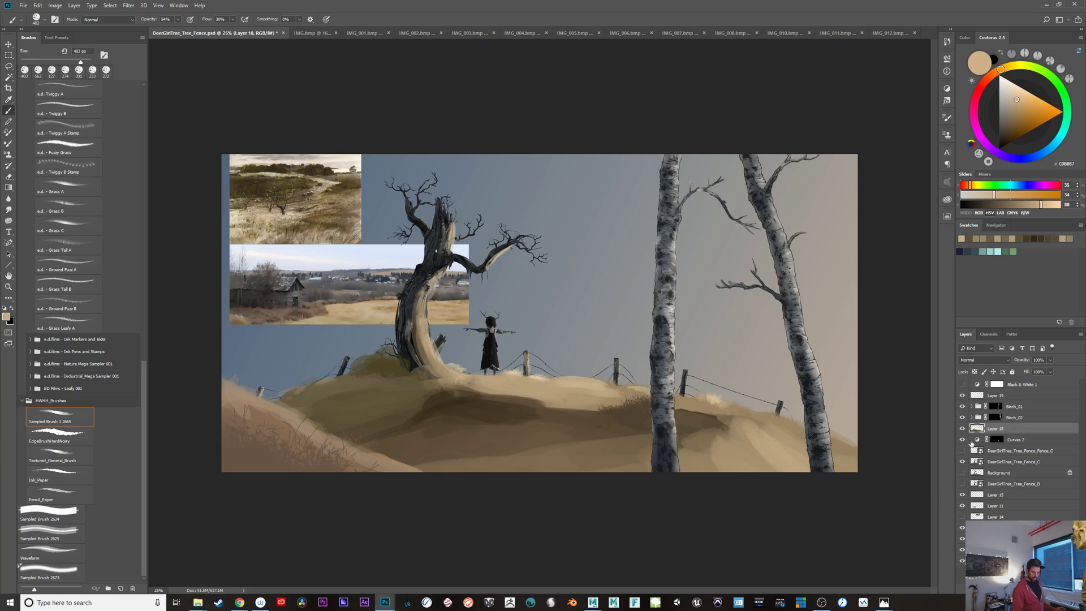
pyautogui.click(962, 429)
pyautogui.click(962, 429)
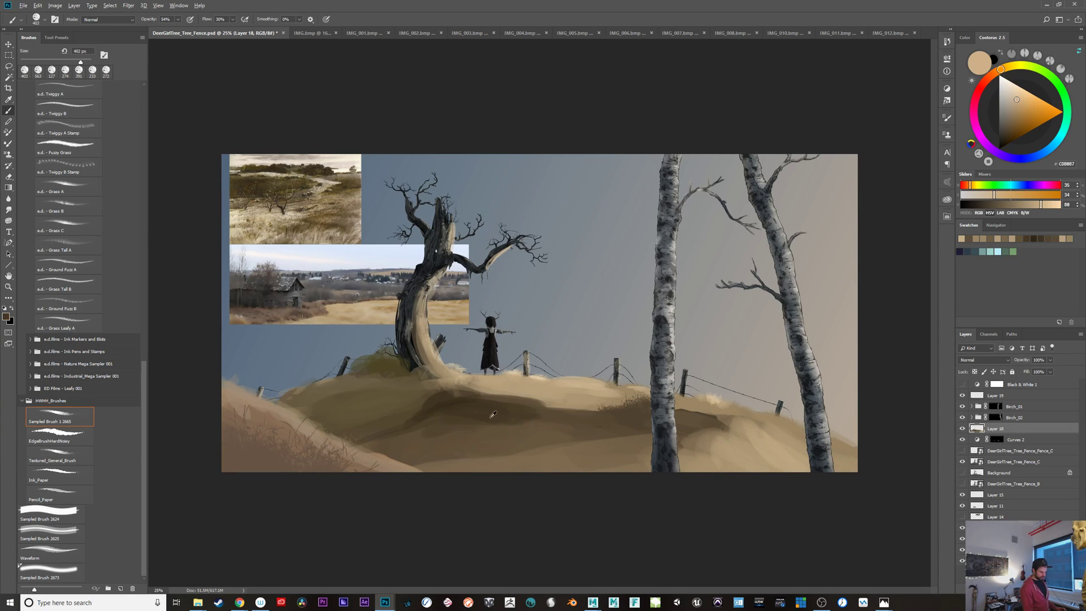
# Step: Extend the dark brown shadow across the lower hill toward the left birch with a 567 px brush, undoing the unwanted strokes
pyautogui.keyDown('alt'); pyautogui.click(568, 467); pyautogui.keyUp('alt')
pyautogui.keyDown('alt'); pyautogui.click(513, 409); pyautogui.keyUp('alt')
pyautogui.moveTo(519, 462)
pyautogui.mouseDown()
pyautogui.moveTo(638, 432)
pyautogui.moveTo(544, 462)
pyautogui.mouseUp()
pyautogui.hotkey('ctrl', 'z')
pyautogui.keyDown('alt'); pyautogui.rightClick(594, 445); pyautogui.keyUp('alt')
pyautogui.hotkey('ctrl', 'z')
pyautogui.moveTo(640, 431); pyautogui.dragTo(519, 447)
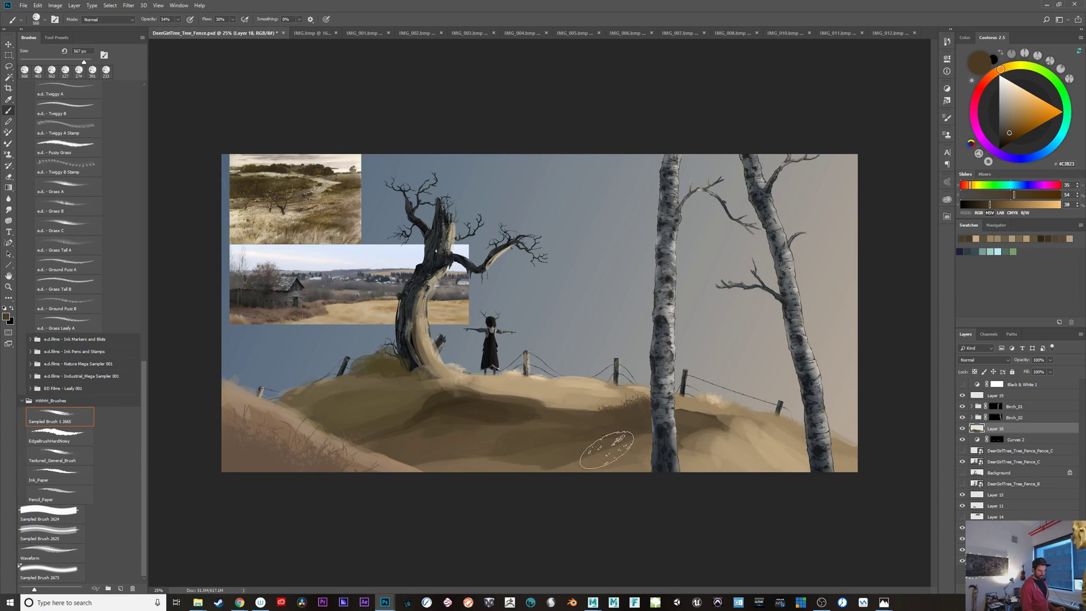
pyautogui.moveTo(623, 461)
pyautogui.mouseDown()
pyautogui.moveTo(525, 469)
pyautogui.moveTo(431, 432)
pyautogui.moveTo(621, 436)
pyautogui.moveTo(540, 422)
pyautogui.moveTo(536, 445)
pyautogui.moveTo(497, 470)
pyautogui.moveTo(408, 435)
pyautogui.moveTo(392, 431)
pyautogui.moveTo(381, 447)
pyautogui.moveTo(495, 471)
pyautogui.moveTo(649, 434)
pyautogui.mouseUp()
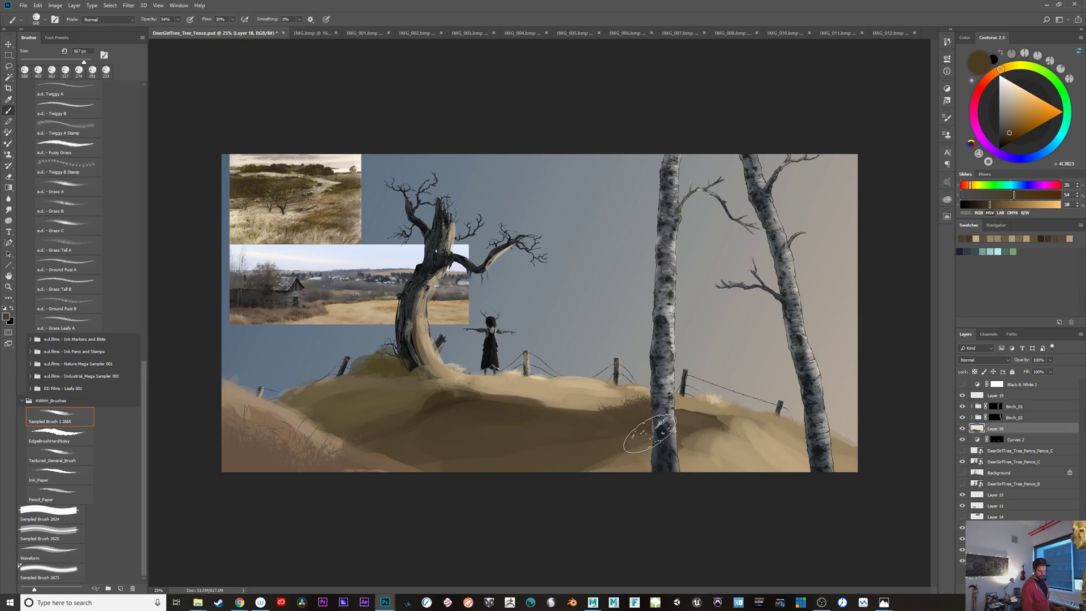
# Step: Blend sampled mid and dark browns through the lower foreground between the grassy mound and the left birch
pyautogui.keyDown('alt'); pyautogui.click(633, 444); pyautogui.keyUp('alt')
pyautogui.keyDown('alt'); pyautogui.click(641, 456); pyautogui.keyUp('alt')
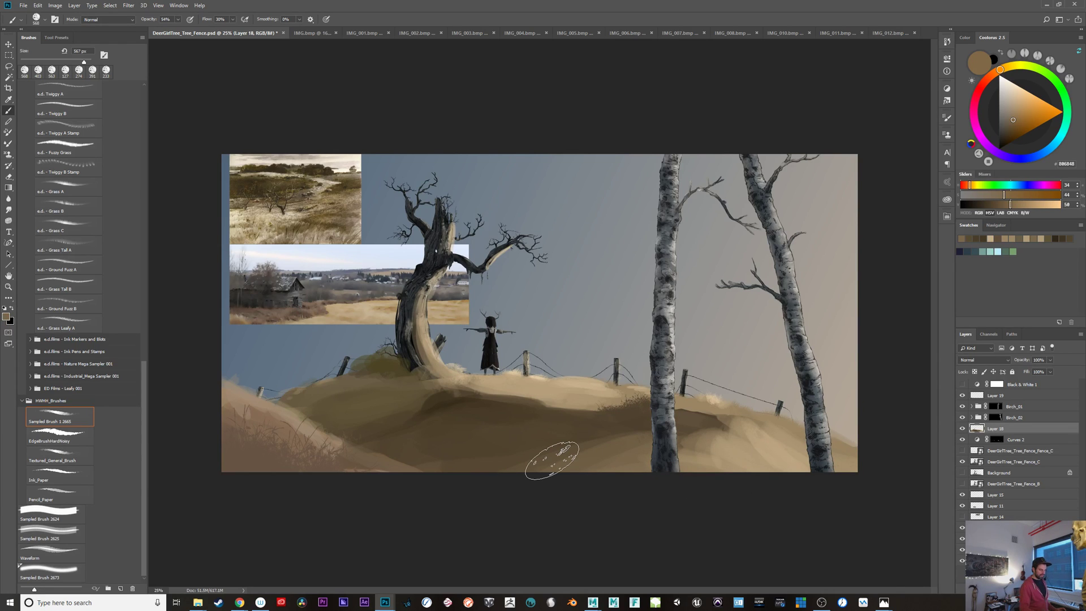
pyautogui.keyDown('alt'); pyautogui.click(610, 431); pyautogui.keyUp('alt')
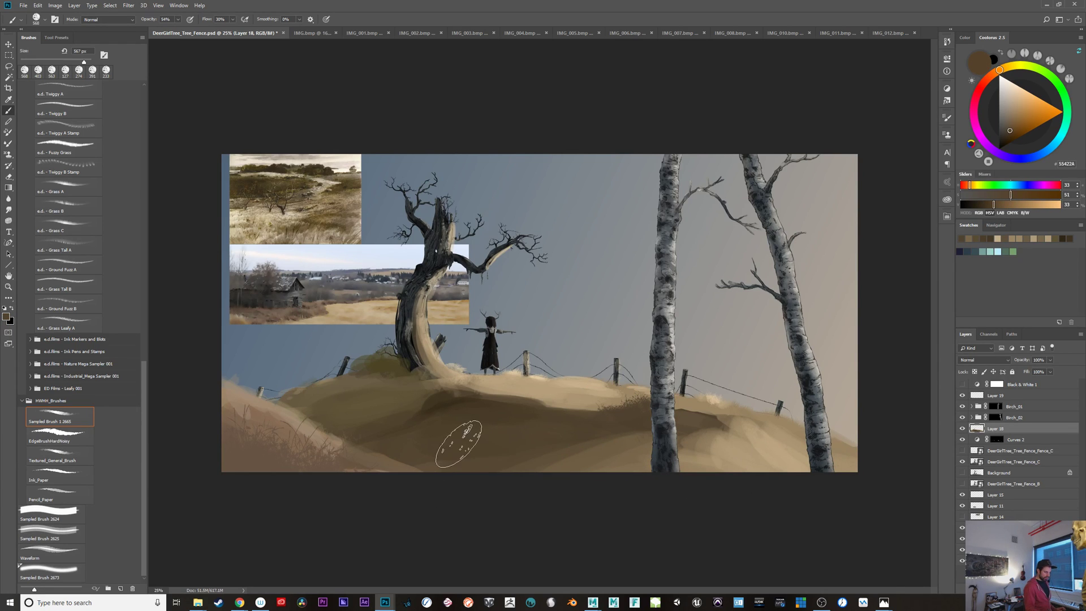
# Step: Undo the trial strokes, define the dark brown shadow edge beneath the crest highlight with a 140 px brush, and compare it with the snow
pyautogui.keyDown('alt'); pyautogui.click(445, 406); pyautogui.keyUp('alt')
pyautogui.moveTo(467, 402)
pyautogui.mouseDown()
pyautogui.moveTo(429, 406)
pyautogui.moveTo(400, 440)
pyautogui.moveTo(422, 411)
pyautogui.moveTo(402, 422)
pyautogui.moveTo(435, 406)
pyautogui.mouseUp()
pyautogui.hotkey('ctrl', 'z')
pyautogui.hotkey('ctrl', 'z')
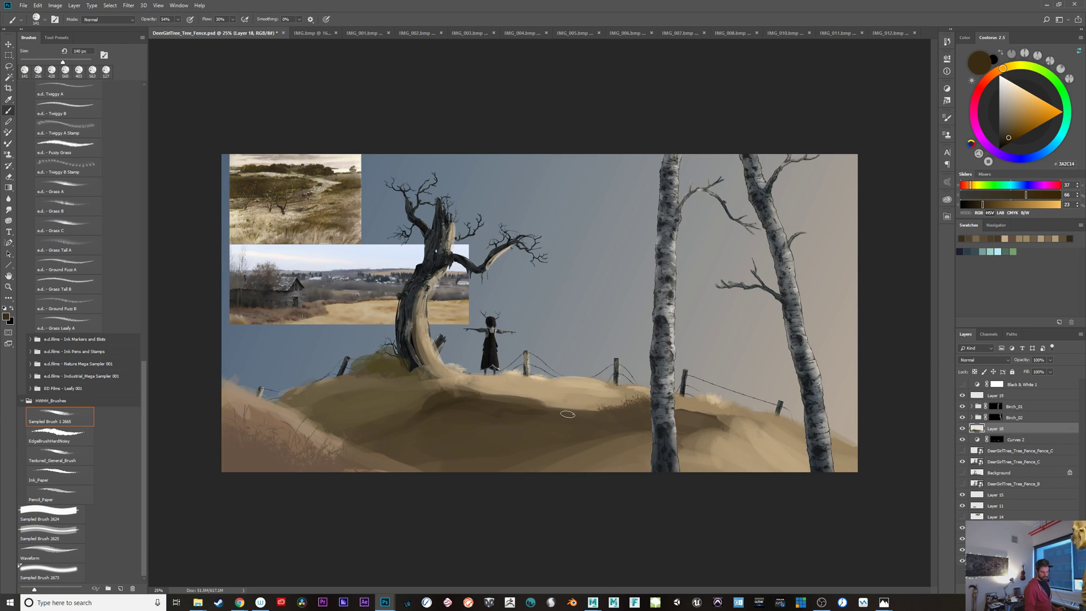
pyautogui.click(963, 428)
pyautogui.click(963, 428)
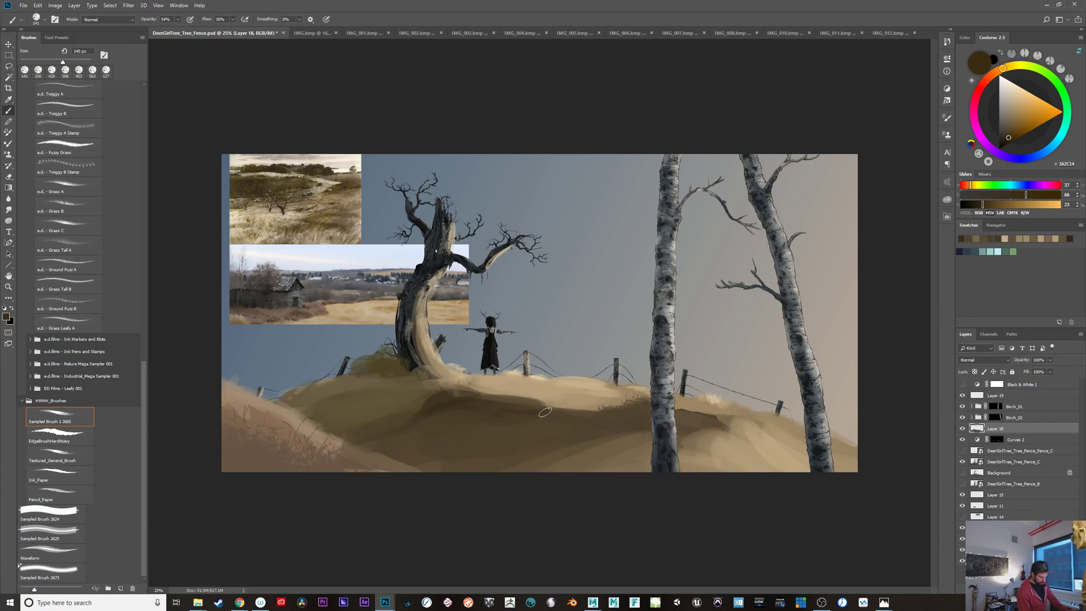
pyautogui.click(962, 429)
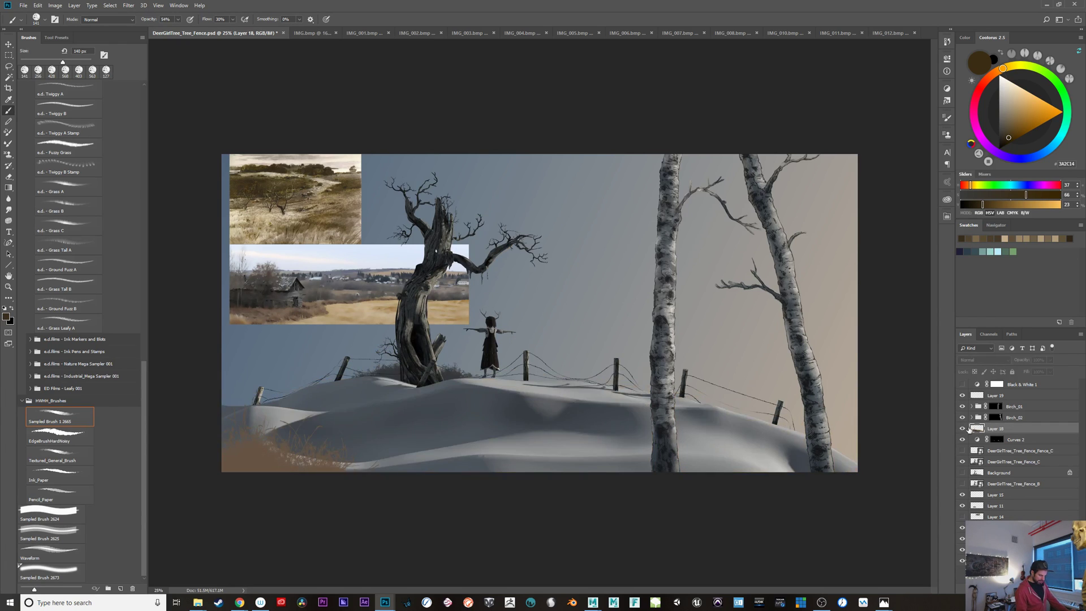
pyautogui.click(963, 429)
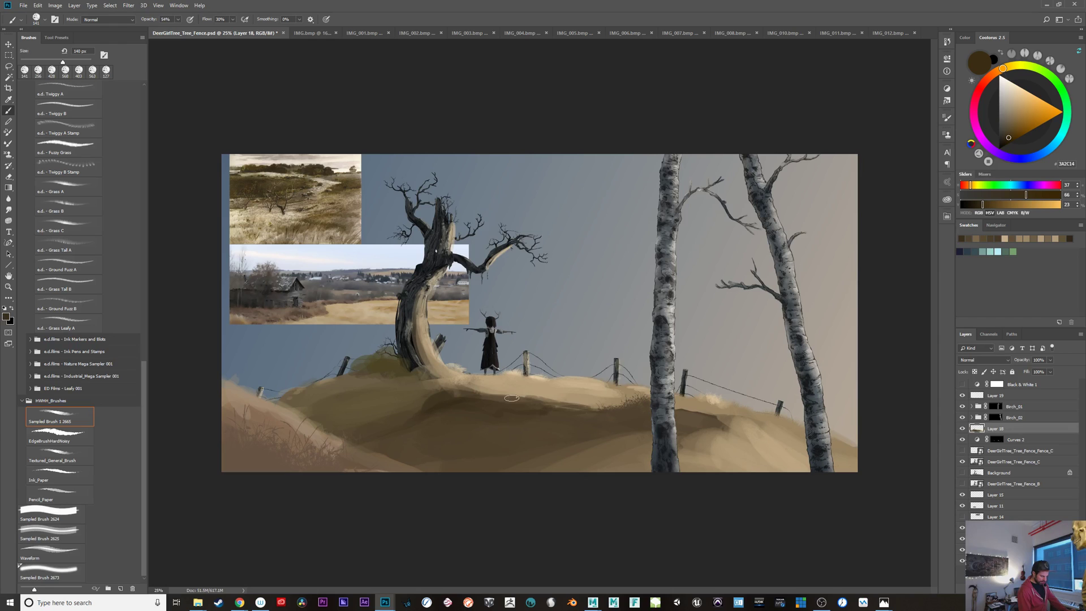
# Step: Sample the light tan beneath the crest and compare the repainted hill with the snow by toggling Layer 18's visibility
pyautogui.keyDown('alt'); pyautogui.click(541, 397); pyautogui.keyUp('alt')
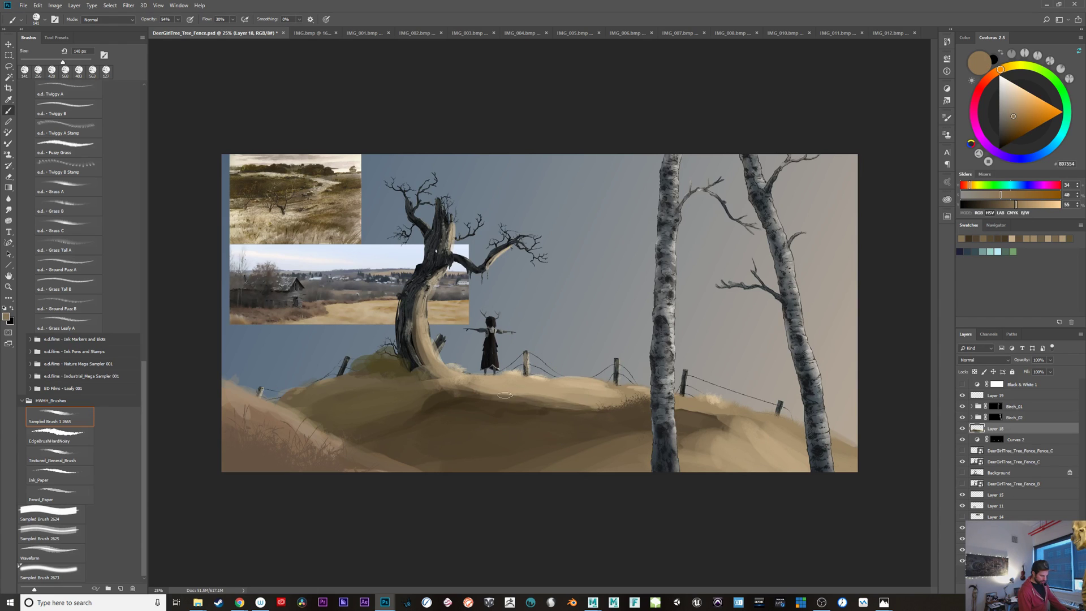
pyautogui.click(962, 429)
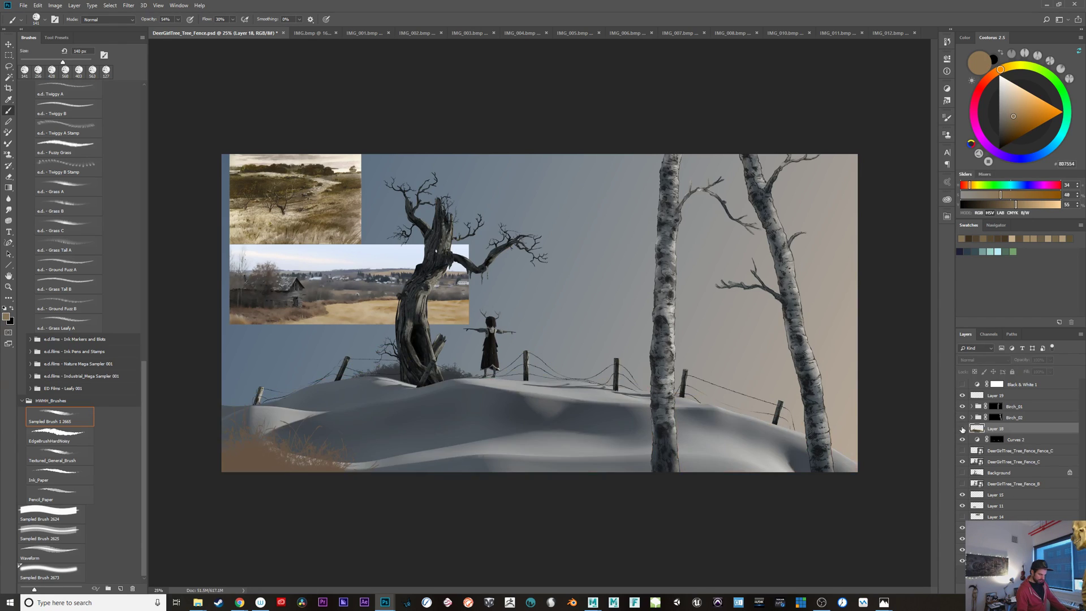
pyautogui.click(963, 429)
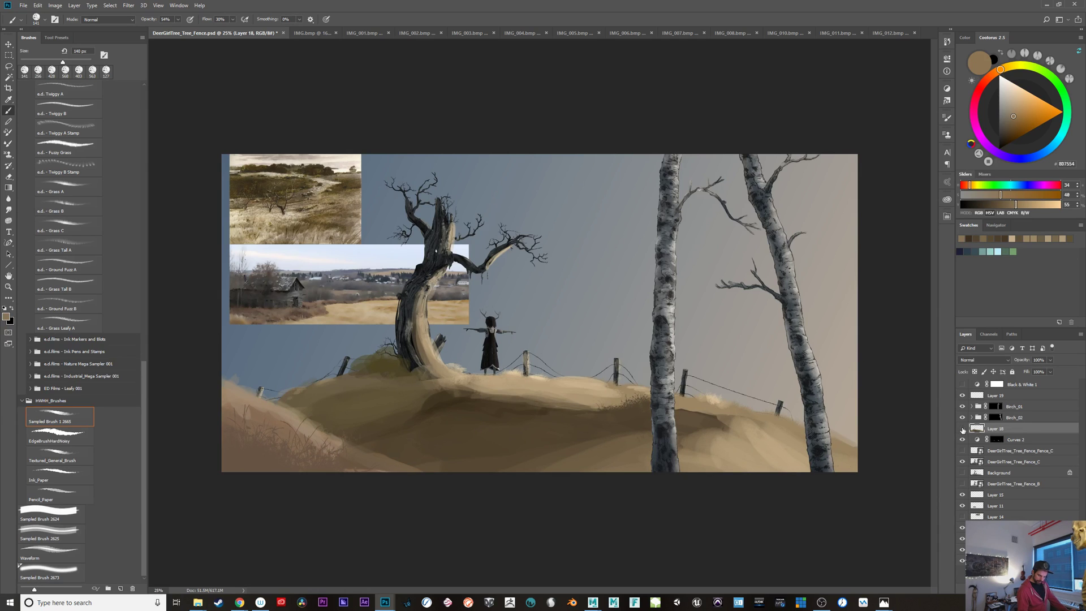
pyautogui.click(963, 428)
pyautogui.click(964, 428)
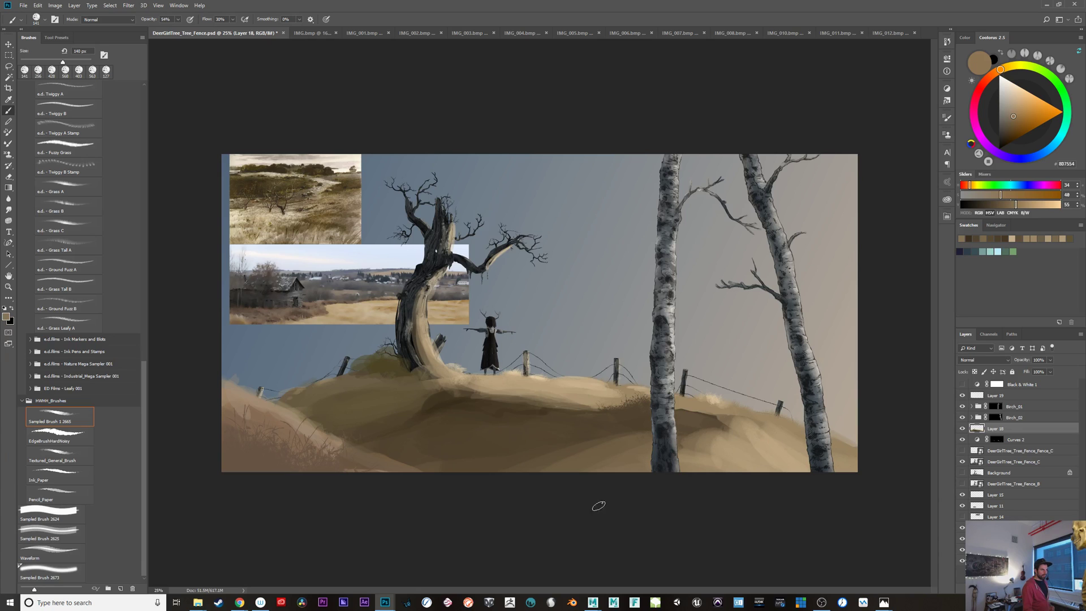
# Step: Enlarge the brush to 424 px and check the painted crest around the left birch and fence up close
pyautogui.moveTo(484, 390); pyautogui.dragTo(503, 391)
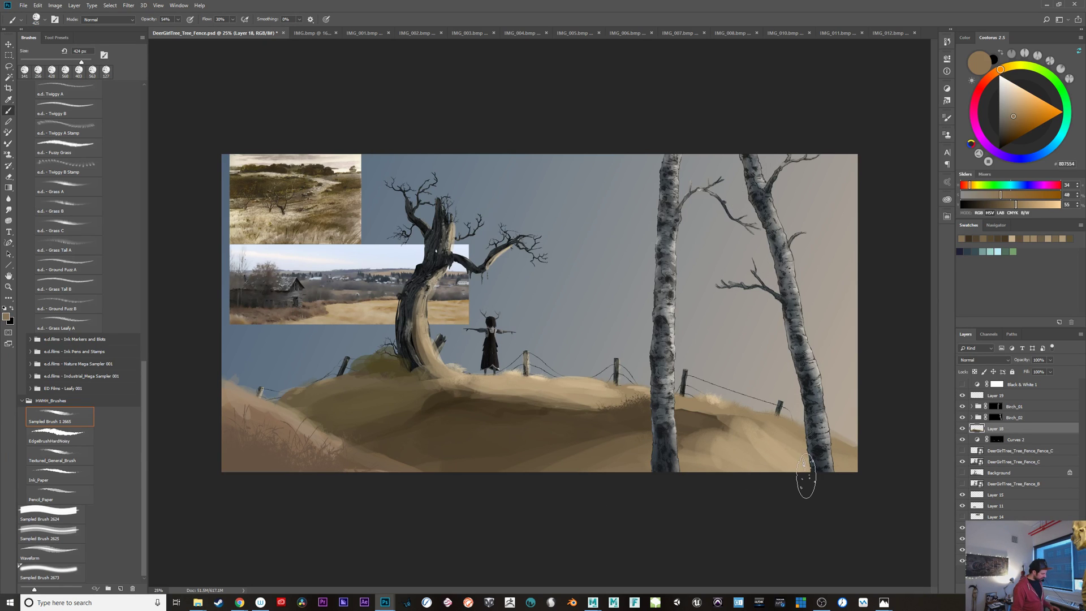
pyautogui.hotkey('ctrl', '=')
pyautogui.hotkey('ctrl', '=')
pyautogui.hotkey('ctrl', '=')
pyautogui.moveTo(827, 483); pyautogui.dragTo(611, 508)
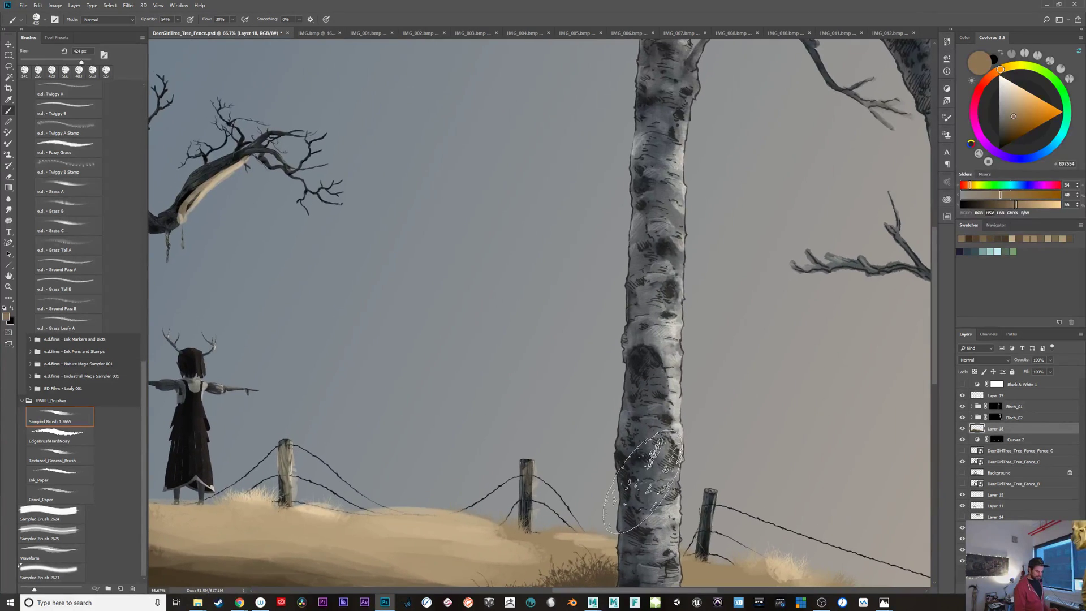
pyautogui.hotkey('ctrl', '-')
pyautogui.hotkey('ctrl', '-')
pyautogui.hotkey('ctrl', '-')
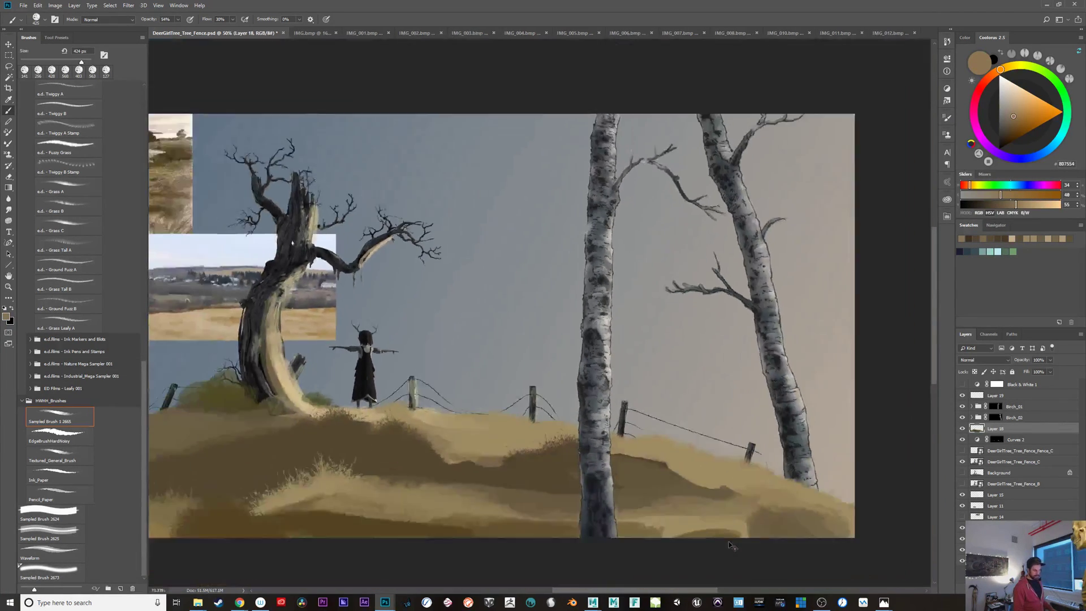
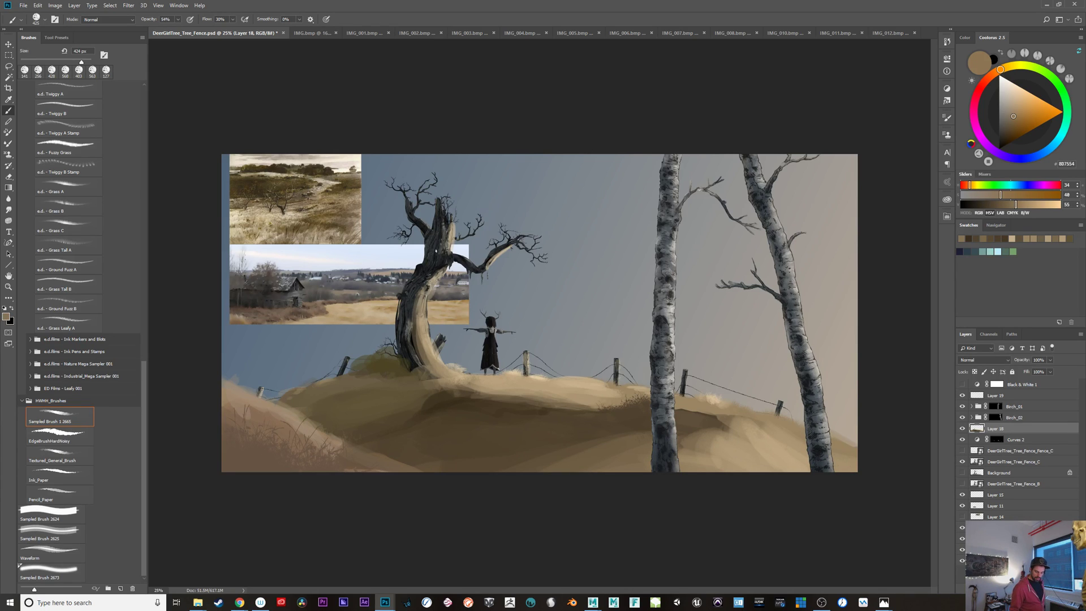
# Step: On a new layer above Layer 15, paint a distant hill behind the old tree in a sampled grey-brown, undoing the first trial stroke
pyautogui.click(1013, 561)
pyautogui.hotkey('ctrl', 'shift', 'alt', 'n')
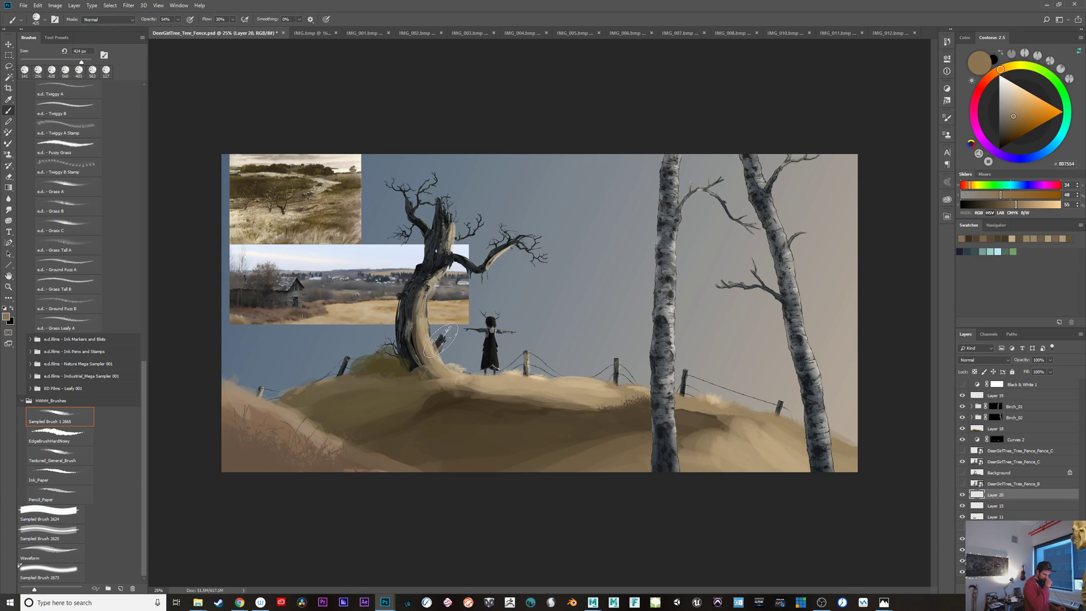
pyautogui.keyDown('alt'); pyautogui.click(326, 299); pyautogui.keyUp('alt')
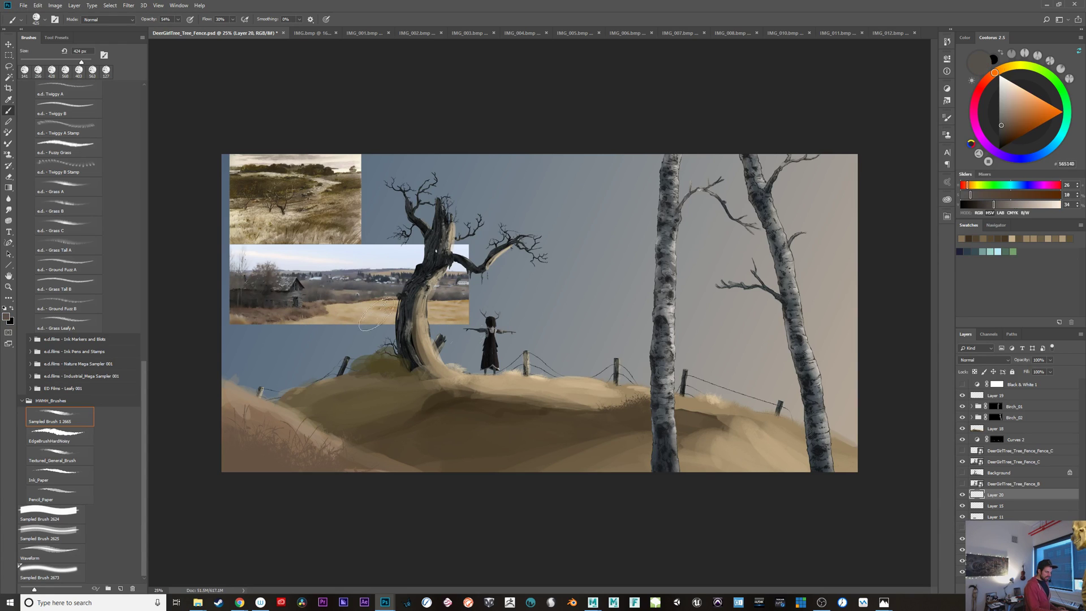
pyautogui.moveTo(574, 360); pyautogui.dragTo(458, 365)
pyautogui.hotkey('ctrl', 'z')
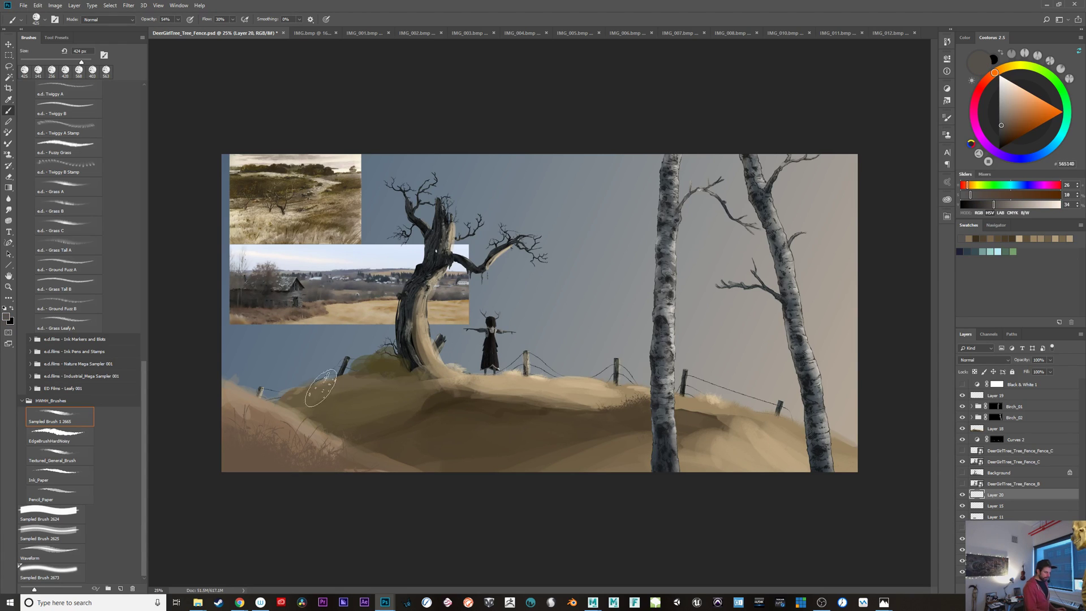
pyautogui.moveTo(321, 389)
pyautogui.mouseDown()
pyautogui.moveTo(306, 362)
pyautogui.moveTo(317, 376)
pyautogui.moveTo(240, 357)
pyautogui.moveTo(252, 341)
pyautogui.moveTo(313, 369)
pyautogui.moveTo(220, 371)
pyautogui.mouseUp()
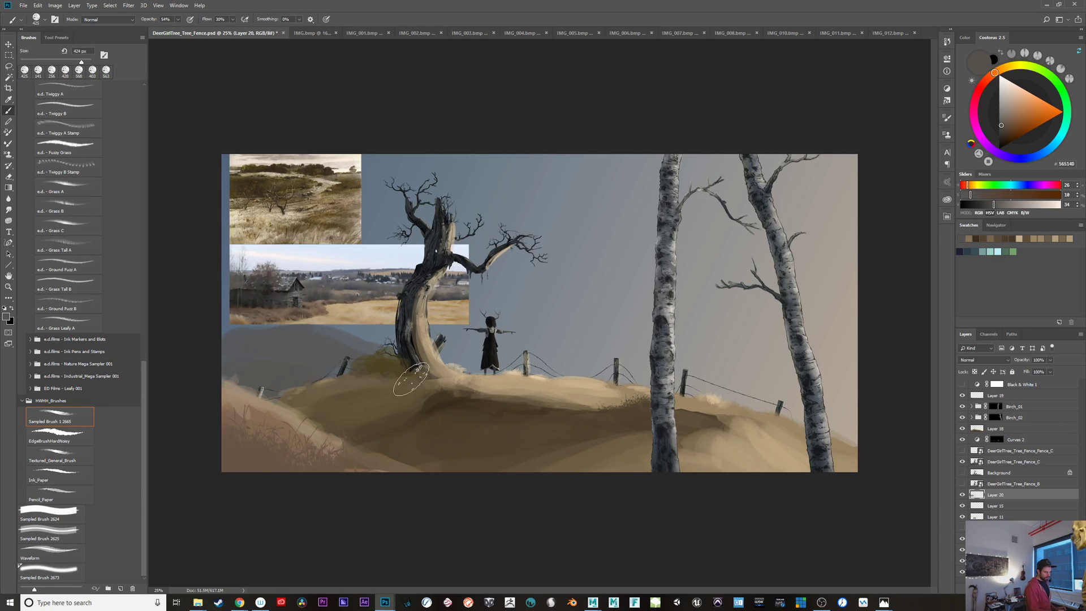
pyautogui.moveTo(412, 379)
pyautogui.mouseDown()
pyautogui.moveTo(342, 364)
pyautogui.moveTo(275, 388)
pyautogui.moveTo(351, 430)
pyautogui.moveTo(342, 378)
pyautogui.moveTo(560, 408)
pyautogui.moveTo(250, 337)
pyautogui.mouseUp()
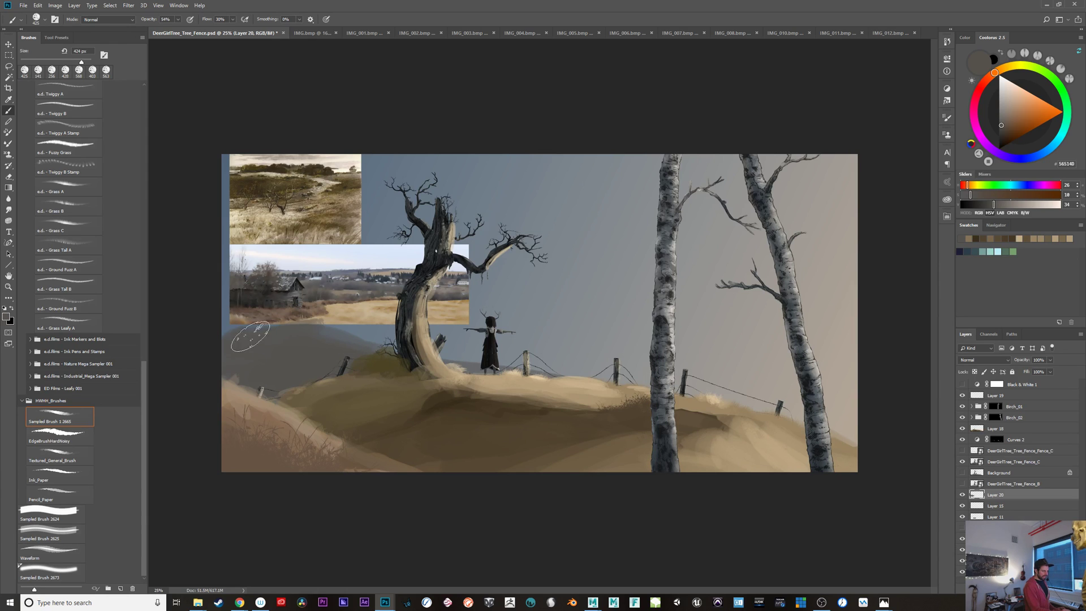
# Step: Move the barn reference photo into the sky behind the birches, clear of the distant hill
pyautogui.click(997, 528)
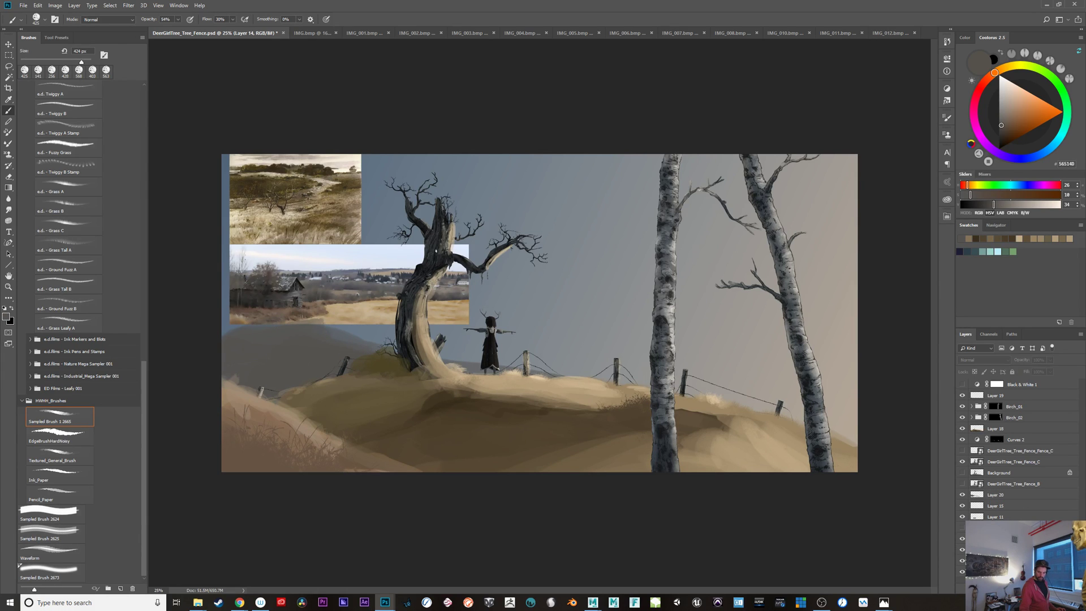
pyautogui.click(997, 539)
pyautogui.press('v')
pyautogui.moveTo(294, 364); pyautogui.dragTo(628, 279)
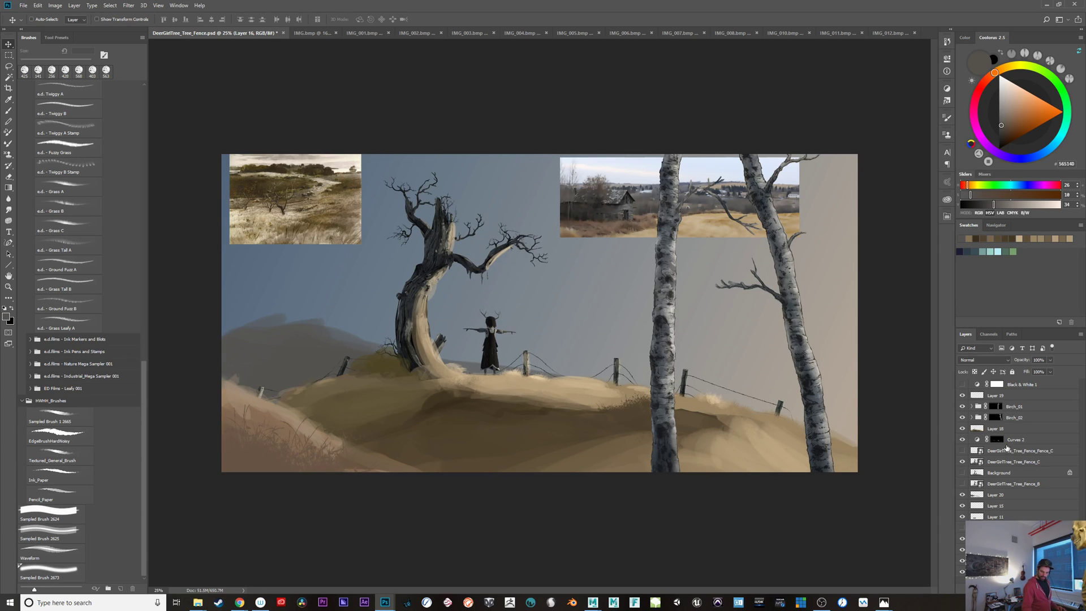
# Step: Select Layer 20 and compare the scene with the distant hill hidden and shown
pyautogui.click(991, 495)
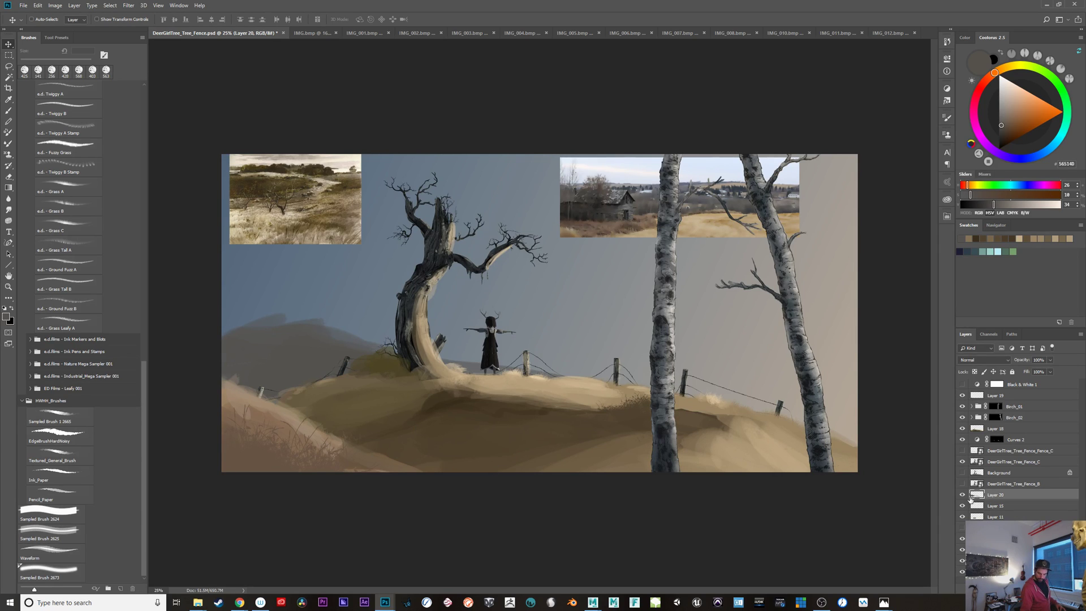
pyautogui.click(962, 495)
pyautogui.click(962, 495)
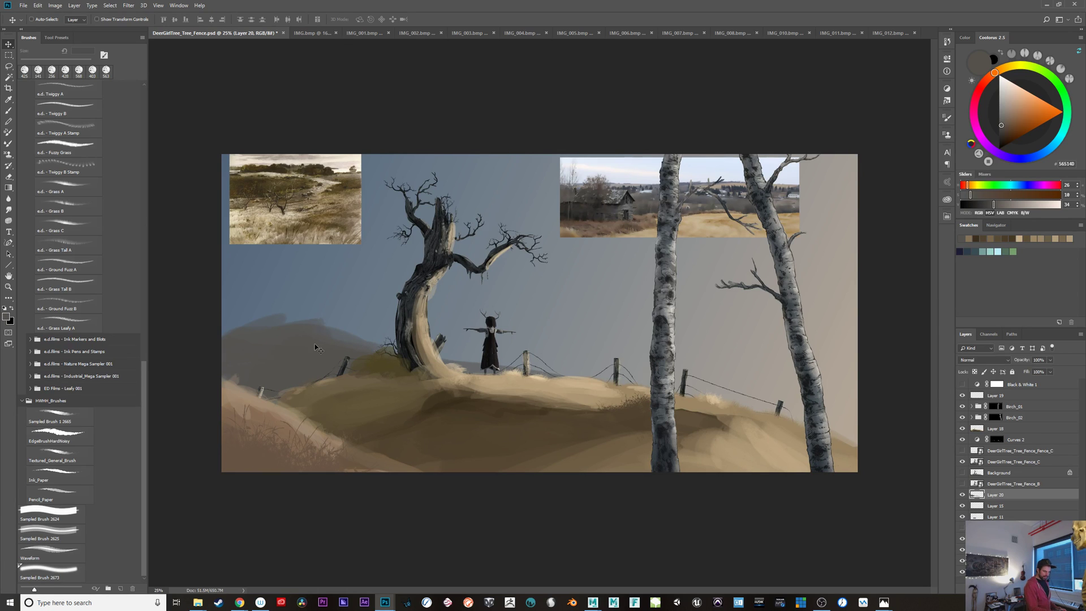
# Step: Sample a dark blue from the barn photo's treeline and paint a cluster of trees on the distant hill at 170 px and 50% flow
pyautogui.press('b')
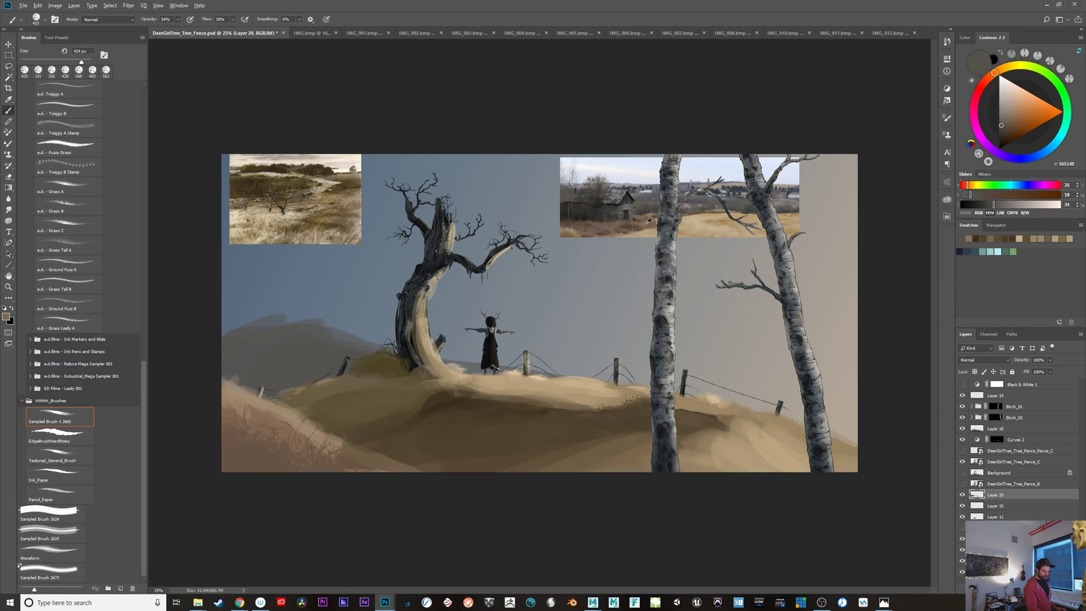
pyautogui.keyDown('alt'); pyautogui.click(649, 221); pyautogui.keyUp('alt')
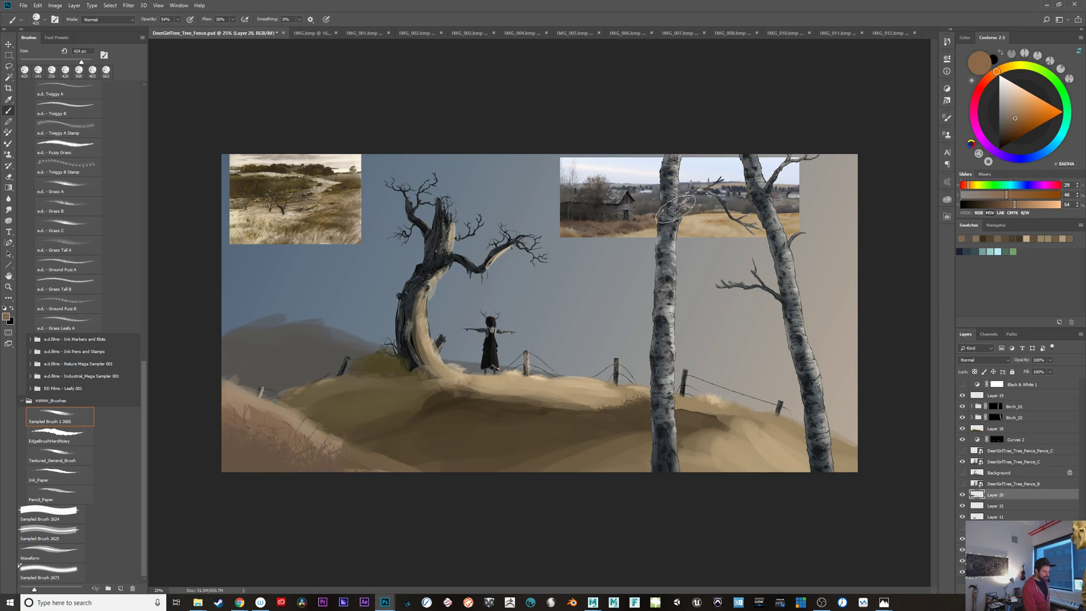
pyautogui.keyDown('alt'); pyautogui.click(736, 184); pyautogui.keyUp('alt')
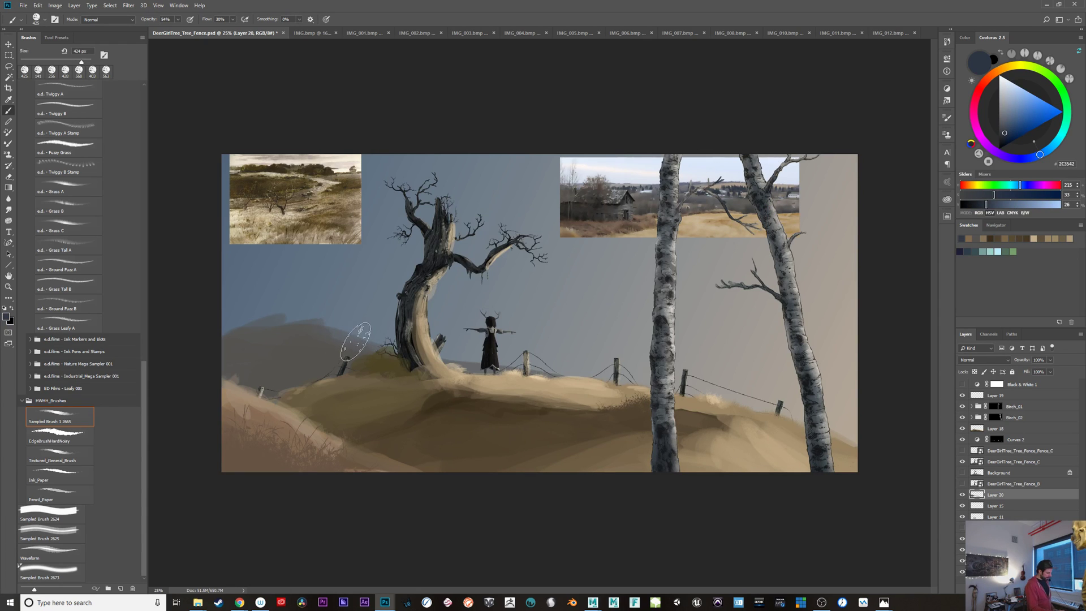
pyautogui.moveTo(362, 327); pyautogui.dragTo(340, 339)
pyautogui.hotkey('shift', '5')
pyautogui.keyDown('alt'); pyautogui.rightClick(309, 326); pyautogui.keyUp('alt')
pyautogui.moveTo(311, 324)
pyautogui.mouseDown()
pyautogui.moveTo(337, 345)
pyautogui.moveTo(300, 321)
pyautogui.moveTo(343, 325)
pyautogui.mouseUp()
pyautogui.keyDown('alt'); pyautogui.click(591, 213); pyautogui.keyUp('alt')
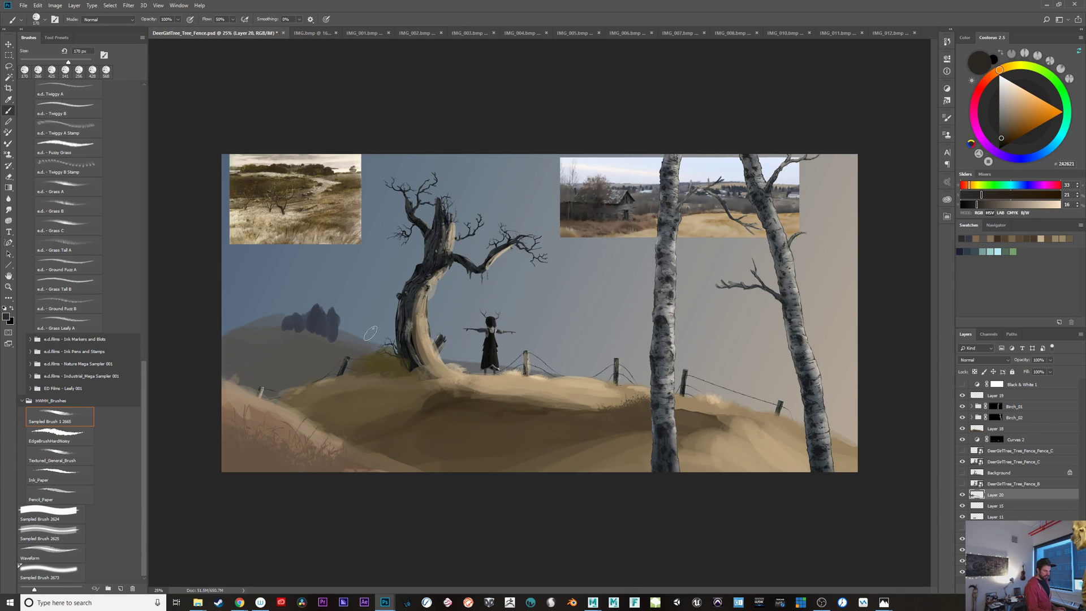
pyautogui.keyDown('alt'); pyautogui.click(594, 206); pyautogui.keyUp('alt')
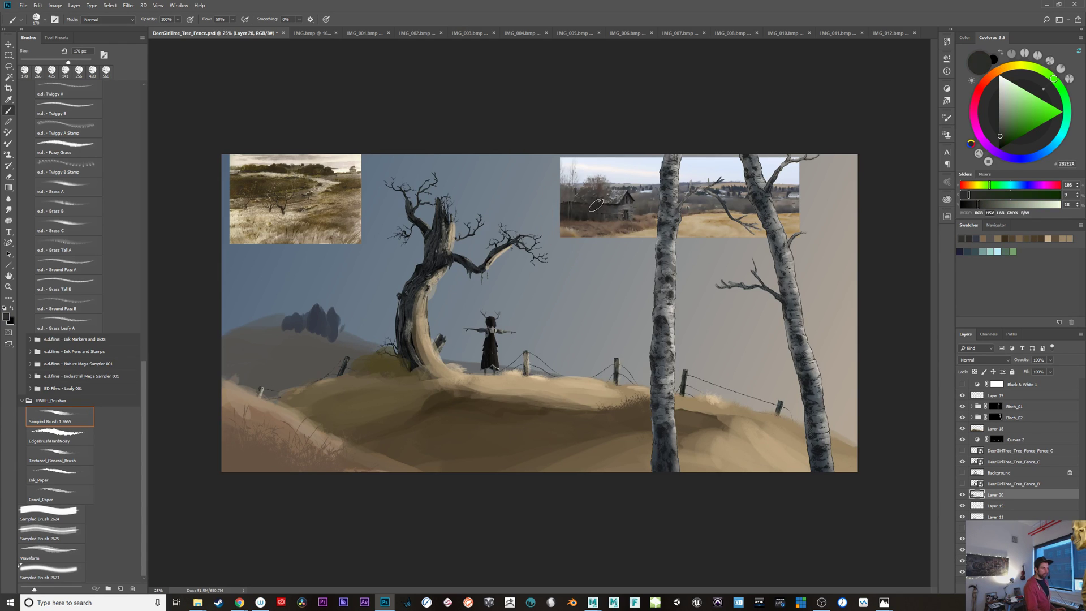
pyautogui.keyDown('alt'); pyautogui.click(591, 207); pyautogui.keyUp('alt')
pyautogui.moveTo(249, 303); pyautogui.dragTo(259, 295)
pyautogui.hotkey('ctrl', 'z')
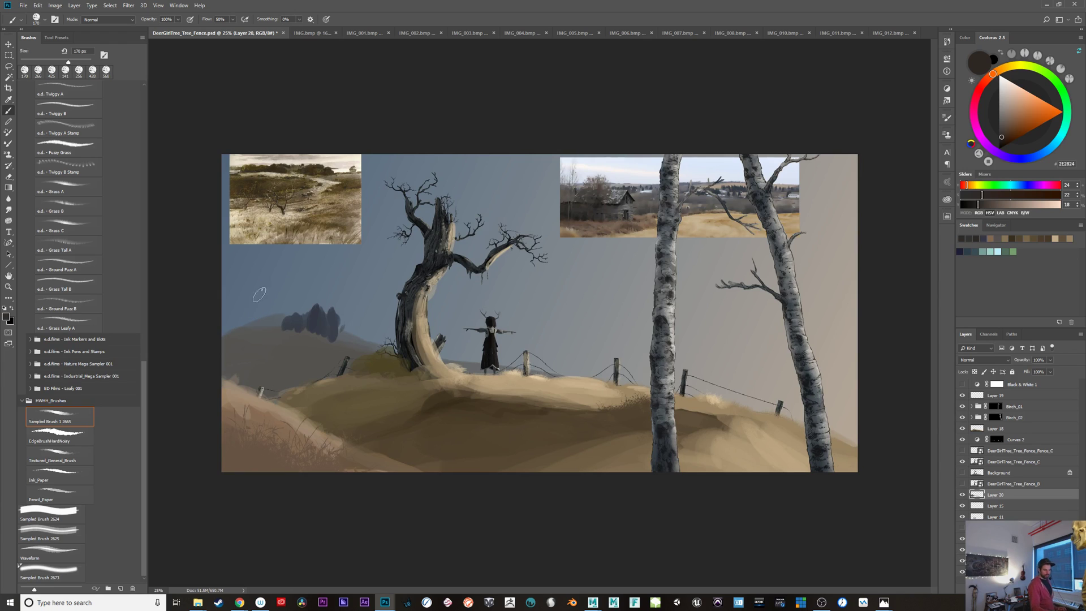
# Step: Sample the brown grass below the barn in the photo and examine more saturated, redder variations of it on the colour wheel
pyautogui.keyDown('alt'); pyautogui.click(607, 225); pyautogui.keyUp('alt')
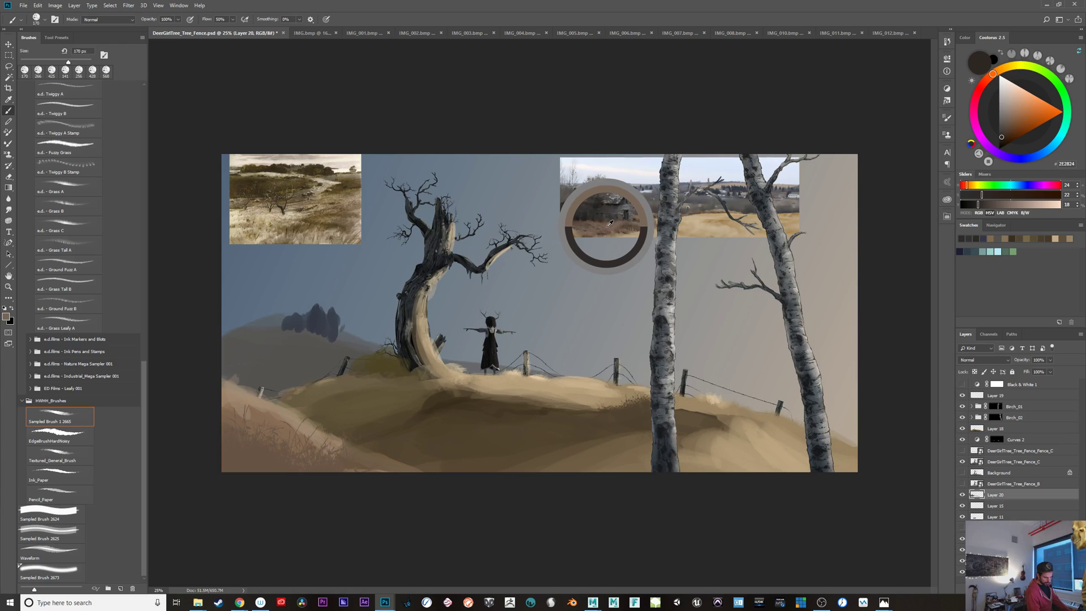
pyautogui.moveTo(609, 223); pyautogui.dragTo(606, 221)
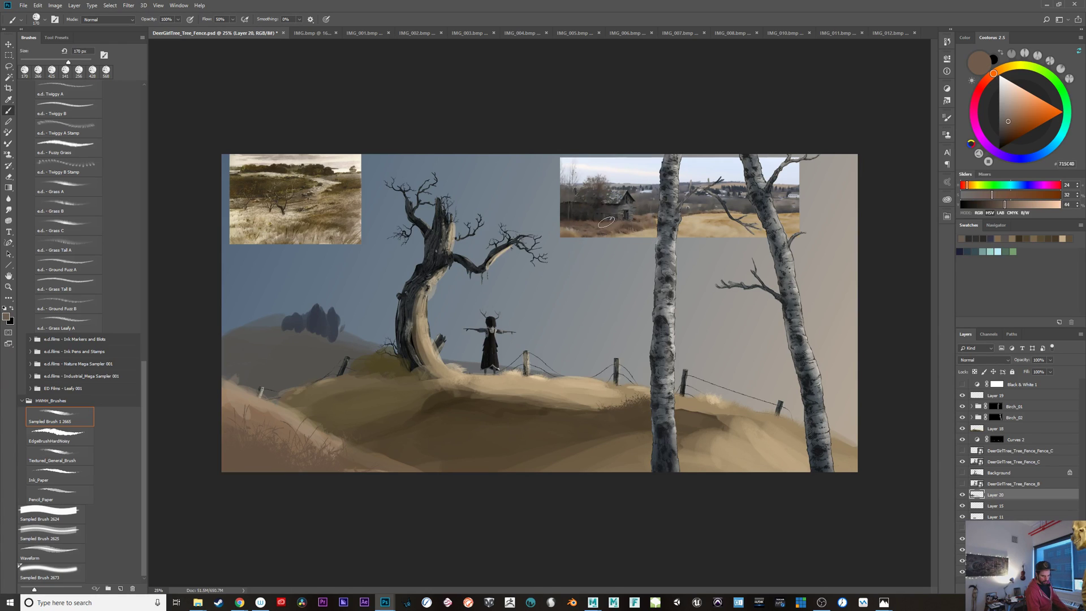
pyautogui.click(1014, 120)
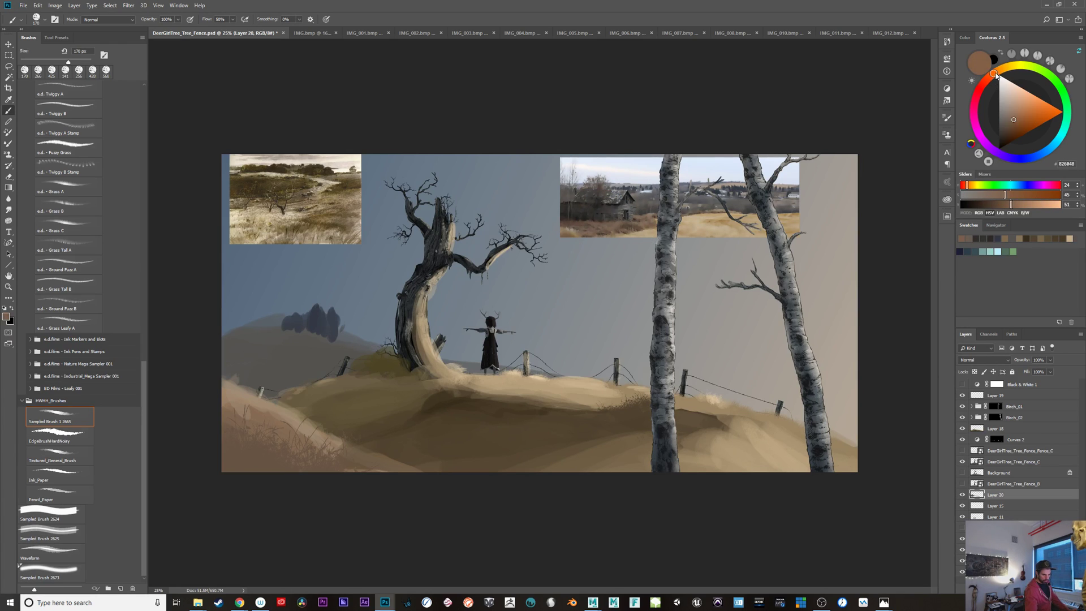
pyautogui.moveTo(994, 77); pyautogui.dragTo(995, 75)
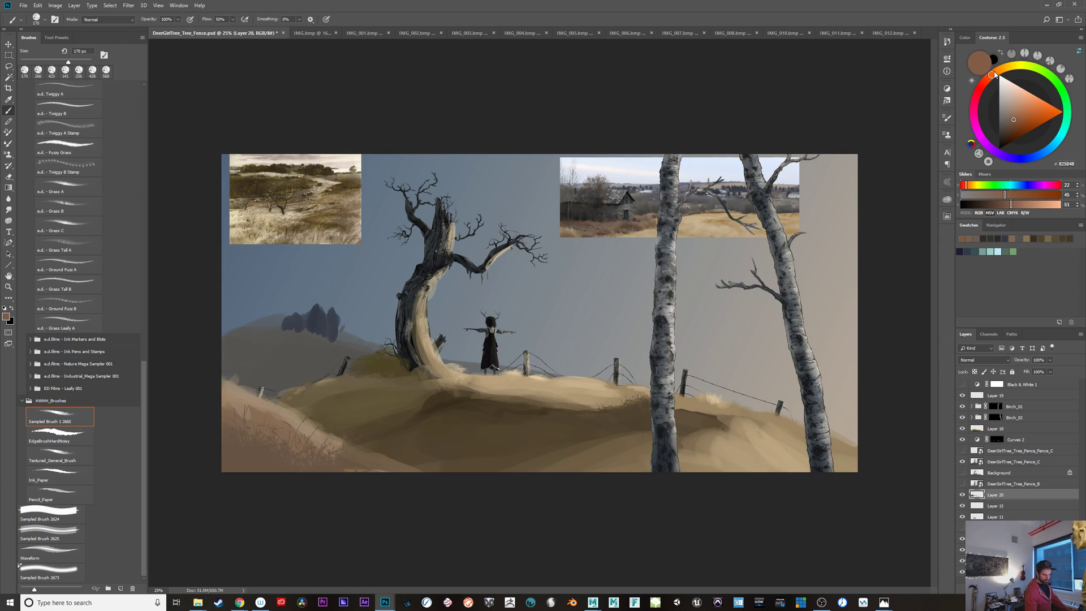
# Step: Examine the hue and saturation of the barn photo's background treeline, bare bushes and roof by sampling their colours
pyautogui.keyDown('alt'); pyautogui.click(689, 202); pyautogui.keyUp('alt')
pyautogui.keyDown('alt'); pyautogui.click(662, 205); pyautogui.keyUp('alt')
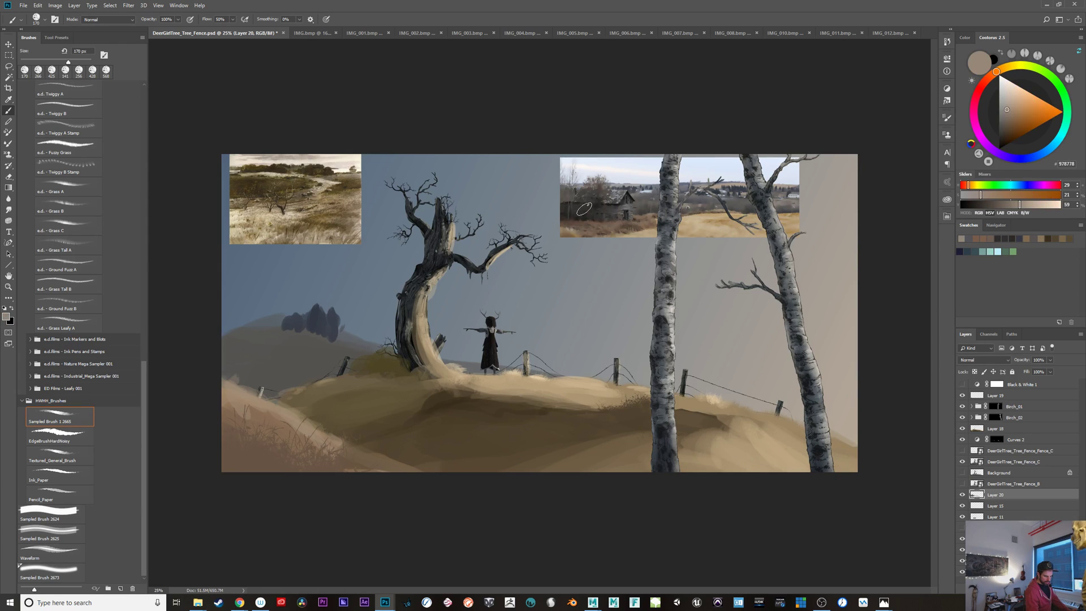
pyautogui.keyDown('alt'); pyautogui.click(572, 194); pyautogui.keyUp('alt')
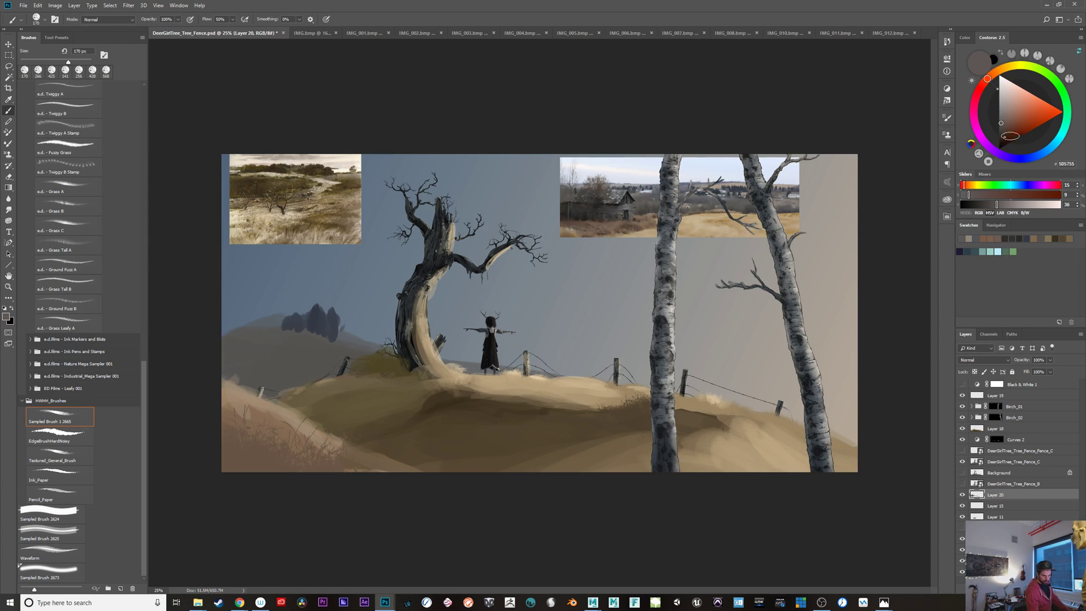
pyautogui.keyDown('alt'); pyautogui.click(703, 196); pyautogui.keyUp('alt')
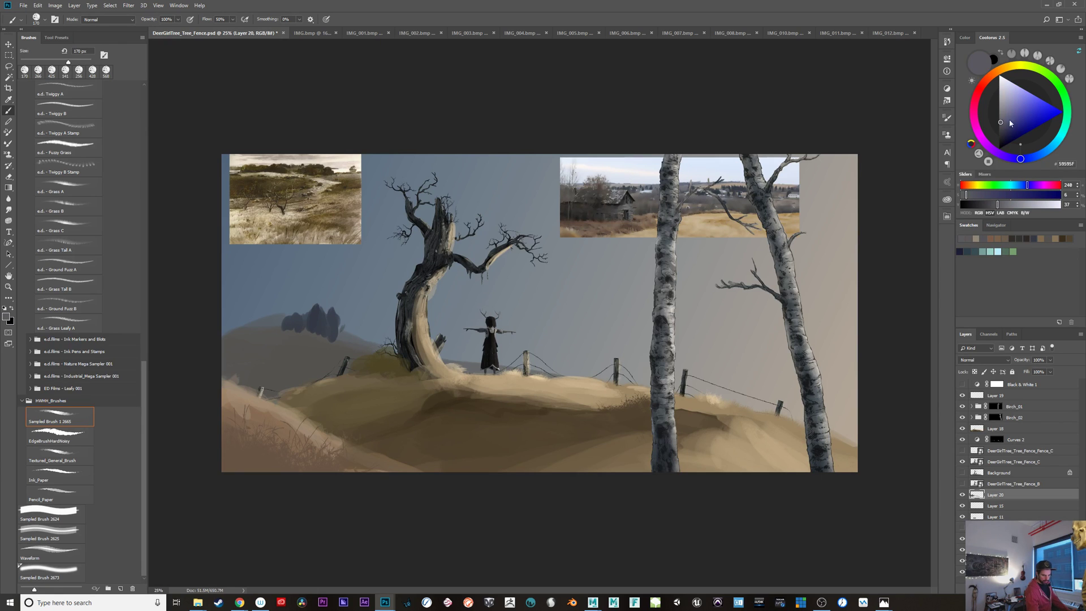
pyautogui.keyDown('alt'); pyautogui.click(698, 193); pyautogui.keyUp('alt')
pyautogui.keyDown('alt'); pyautogui.click(699, 198); pyautogui.keyUp('alt')
pyautogui.keyDown('alt'); pyautogui.click(698, 197); pyautogui.keyUp('alt')
pyautogui.keyDown('alt'); pyautogui.click(721, 204); pyautogui.keyUp('alt')
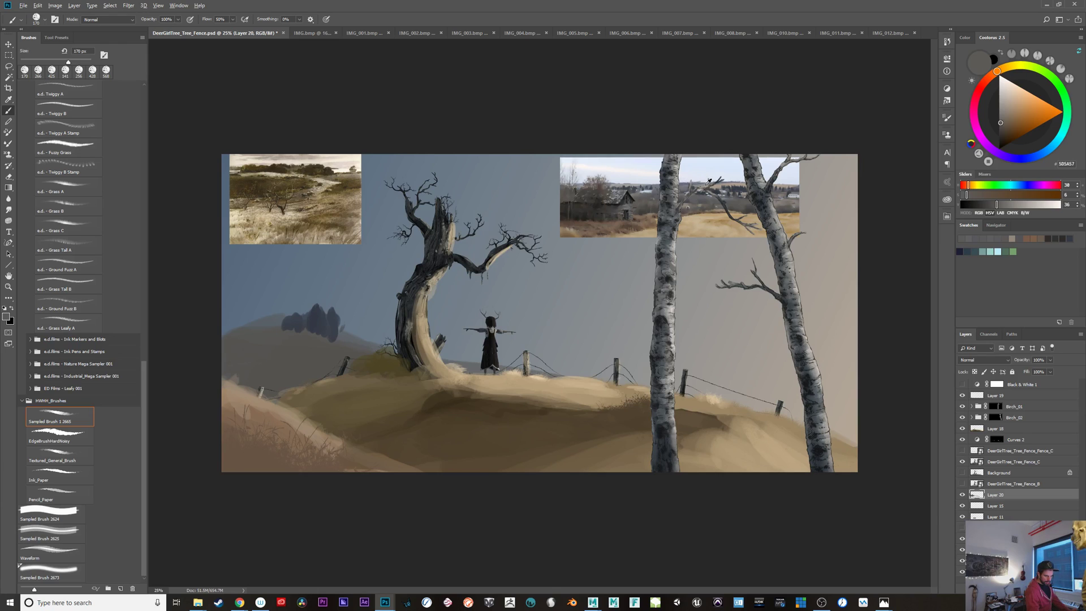
pyautogui.keyDown('alt'); pyautogui.click(707, 181); pyautogui.keyUp('alt')
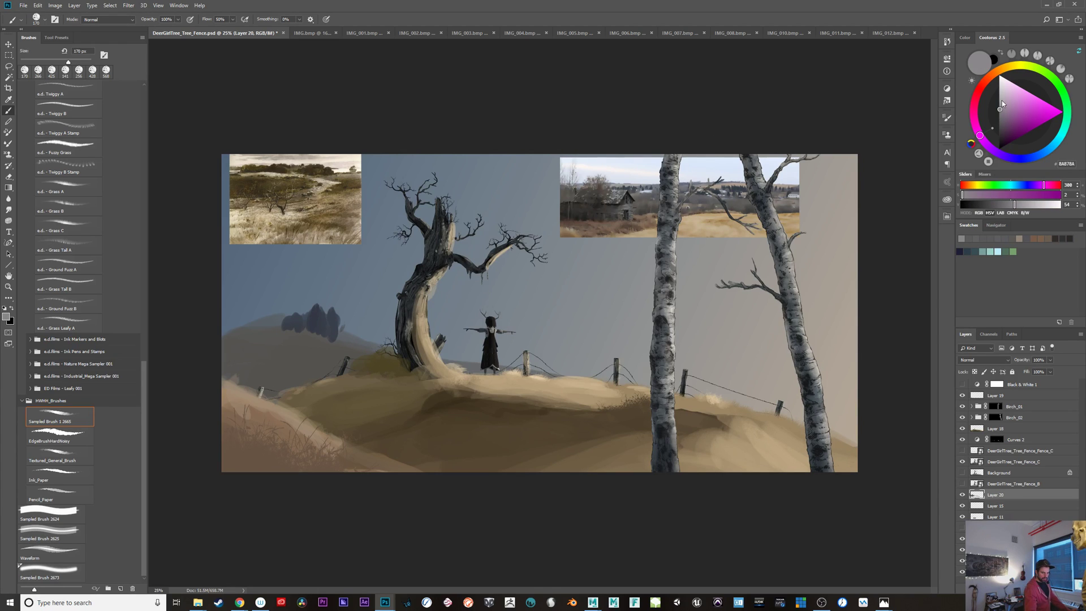
pyautogui.keyDown('alt'); pyautogui.click(635, 184); pyautogui.keyUp('alt')
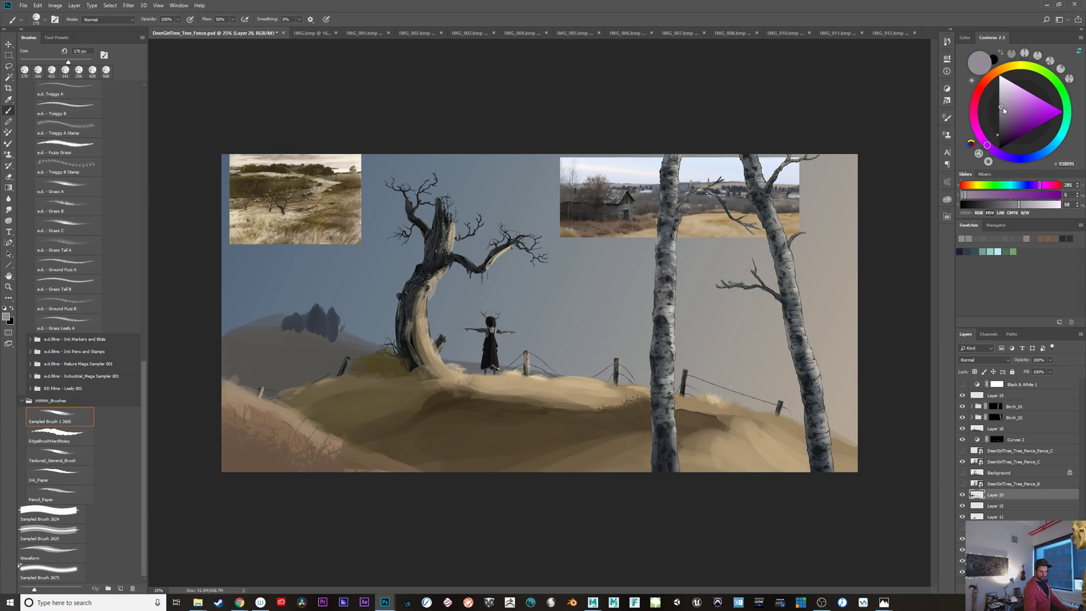
pyautogui.keyDown('alt'); pyautogui.click(595, 193); pyautogui.keyUp('alt')
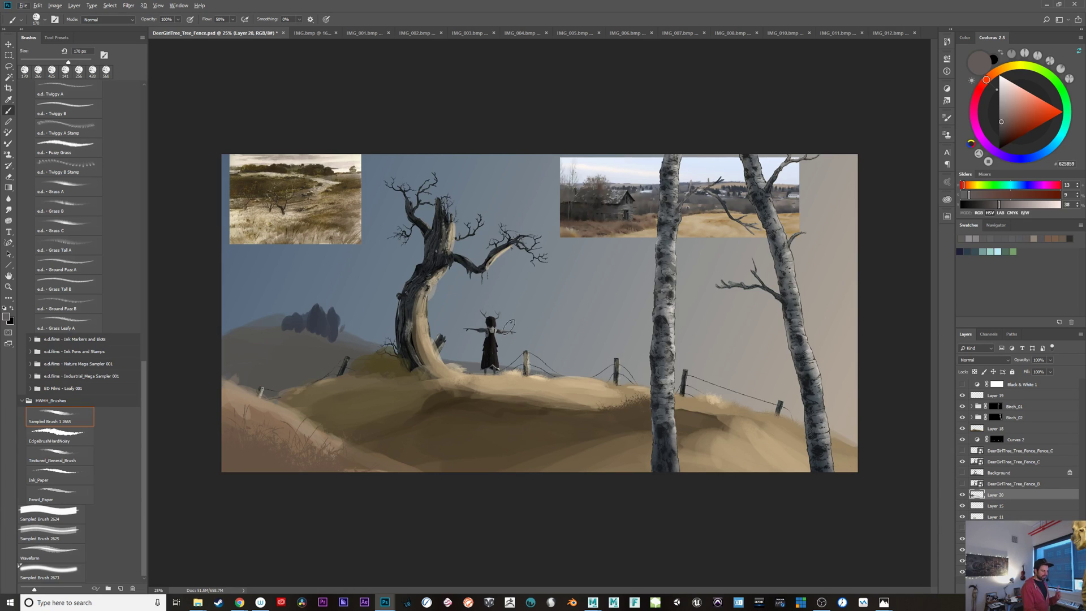
# Step: Extend the tree cluster down the distant hill's slope in its sampled dark blue, undo the unwanted stroke, and reduce the brush to 146 px
pyautogui.keyDown('alt'); pyautogui.click(326, 321); pyautogui.keyUp('alt')
pyautogui.moveTo(335, 318)
pyautogui.mouseDown()
pyautogui.moveTo(339, 342)
pyautogui.moveTo(344, 323)
pyautogui.moveTo(353, 337)
pyautogui.mouseUp()
pyautogui.hotkey('ctrl', 'z')
pyautogui.keyDown('alt'); pyautogui.rightClick(377, 326); pyautogui.keyUp('alt')
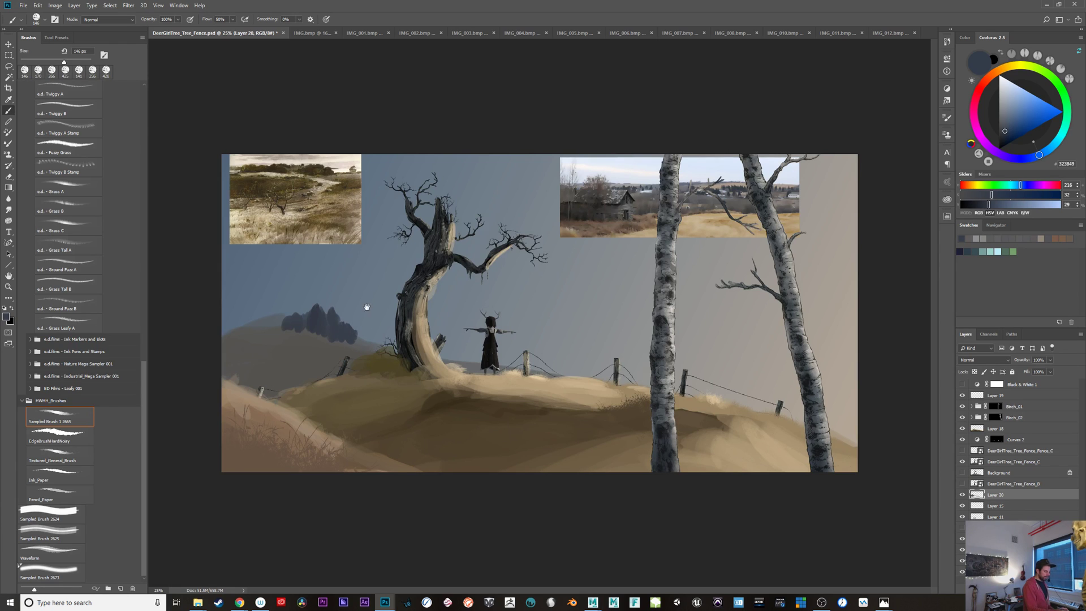
# Step: Paint a second dark blue tree cluster at the distant hill's far-left end, and enlarge the brush to 874 px
pyautogui.moveTo(273, 320)
pyautogui.mouseDown()
pyautogui.moveTo(224, 326)
pyautogui.moveTo(221, 313)
pyautogui.moveTo(229, 329)
pyautogui.moveTo(242, 324)
pyautogui.moveTo(224, 326)
pyautogui.moveTo(221, 288)
pyautogui.moveTo(264, 345)
pyautogui.moveTo(269, 318)
pyautogui.moveTo(235, 303)
pyautogui.moveTo(258, 321)
pyautogui.mouseUp()
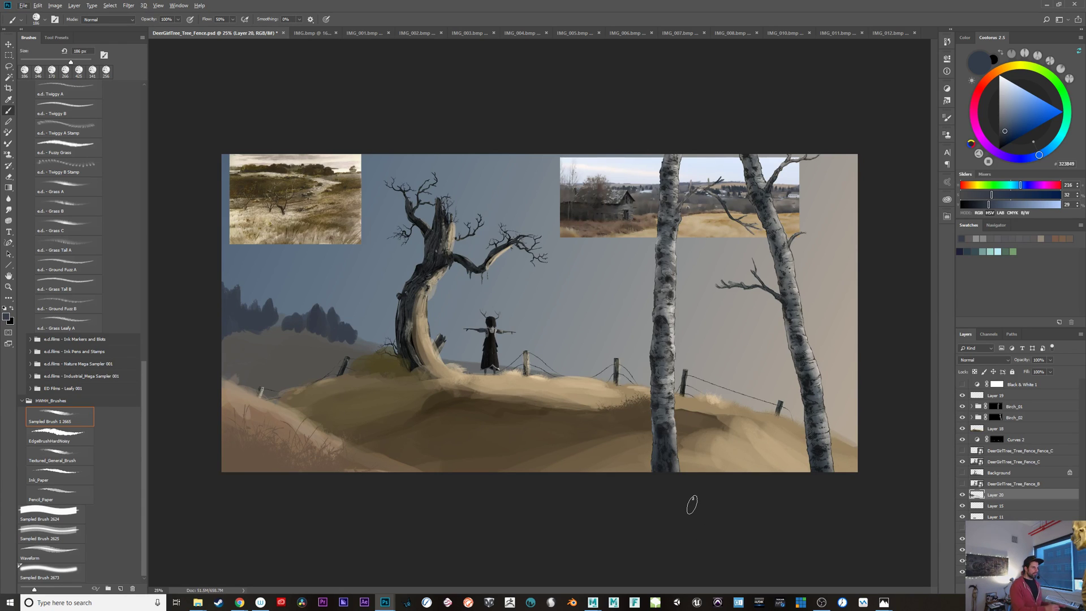
pyautogui.keyDown('alt'); pyautogui.moveTo(321, 439); pyautogui.dragTo(365, 446); pyautogui.keyUp('alt')
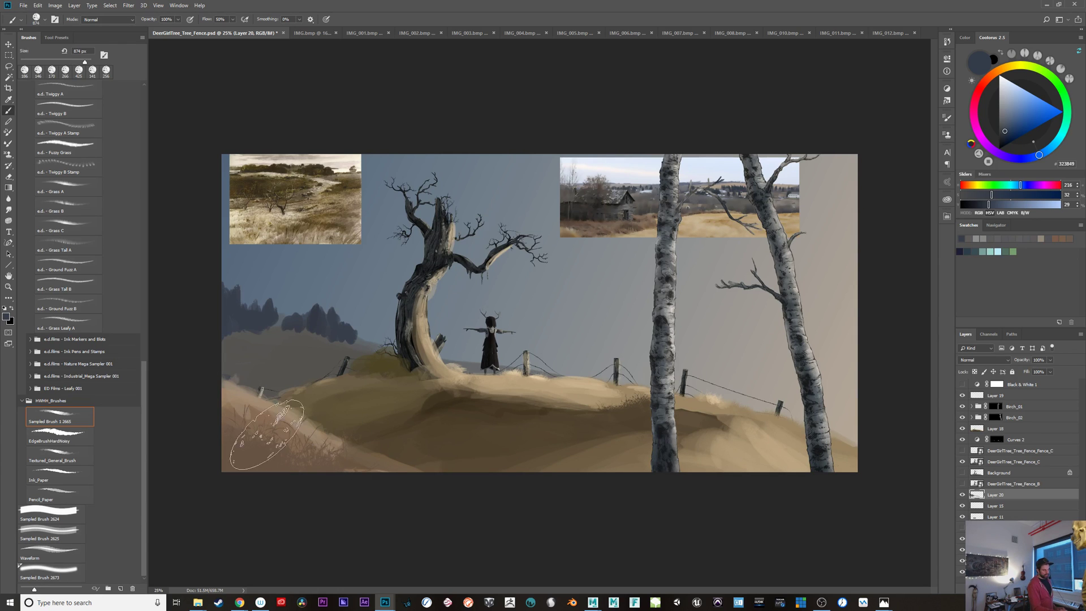
pyautogui.moveTo(254, 422); pyautogui.dragTo(306, 436)
pyautogui.hotkey('ctrl', 'z')
pyautogui.click(1004, 432)
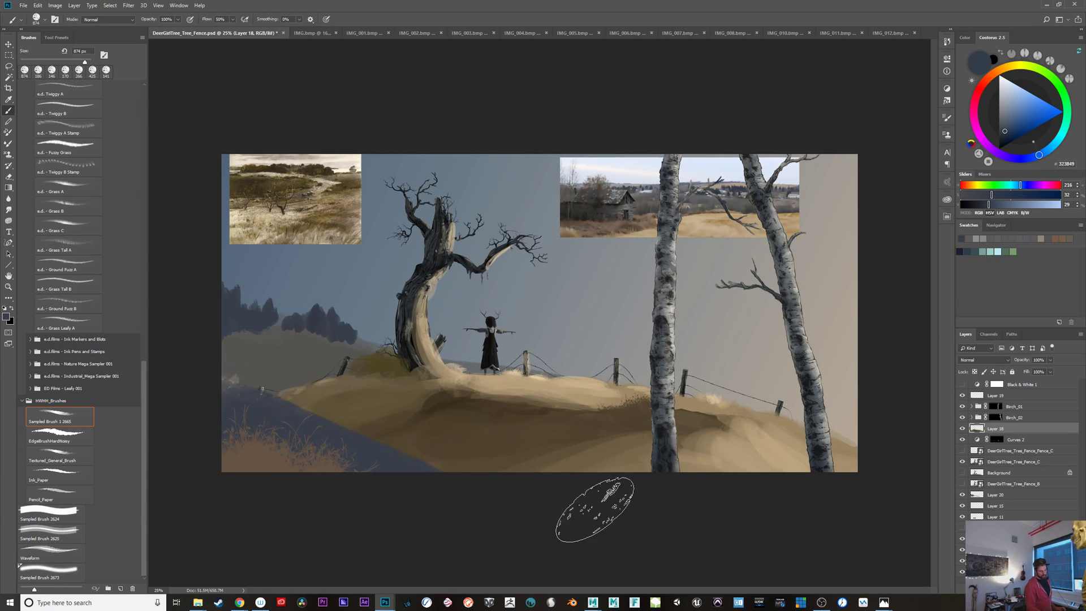
pyautogui.moveTo(594, 509)
pyautogui.mouseDown()
pyautogui.moveTo(449, 493)
pyautogui.moveTo(650, 474)
pyautogui.moveTo(327, 461)
pyautogui.mouseUp()
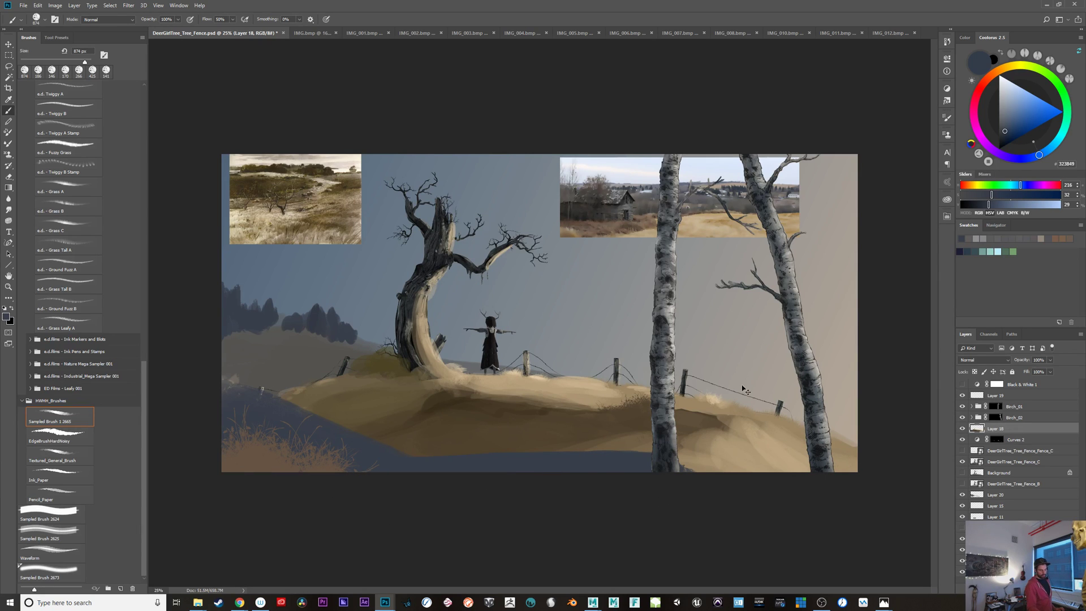
pyautogui.hotkey('ctrl', 'z')
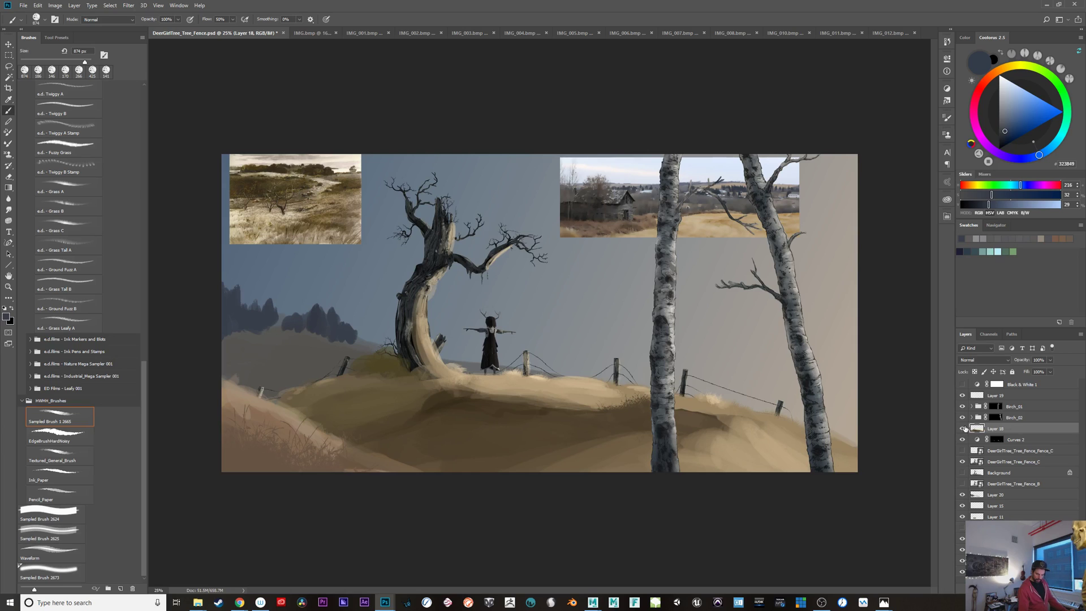
# Step: Check the contents of Layer 18 and Layer 19 by toggling their visibility, and move Layer 19 beneath the birch groups, directly above Layer 18
pyautogui.click(962, 429)
pyautogui.click(962, 428)
pyautogui.click(998, 398)
pyautogui.click(962, 396)
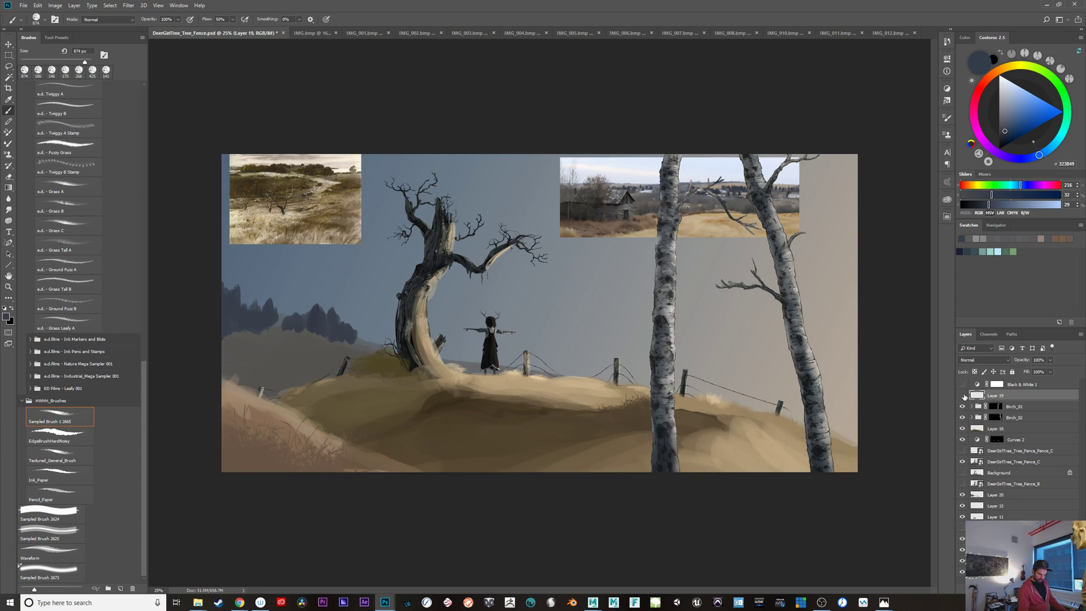
pyautogui.click(962, 396)
pyautogui.moveTo(1007, 397); pyautogui.dragTo(1007, 422)
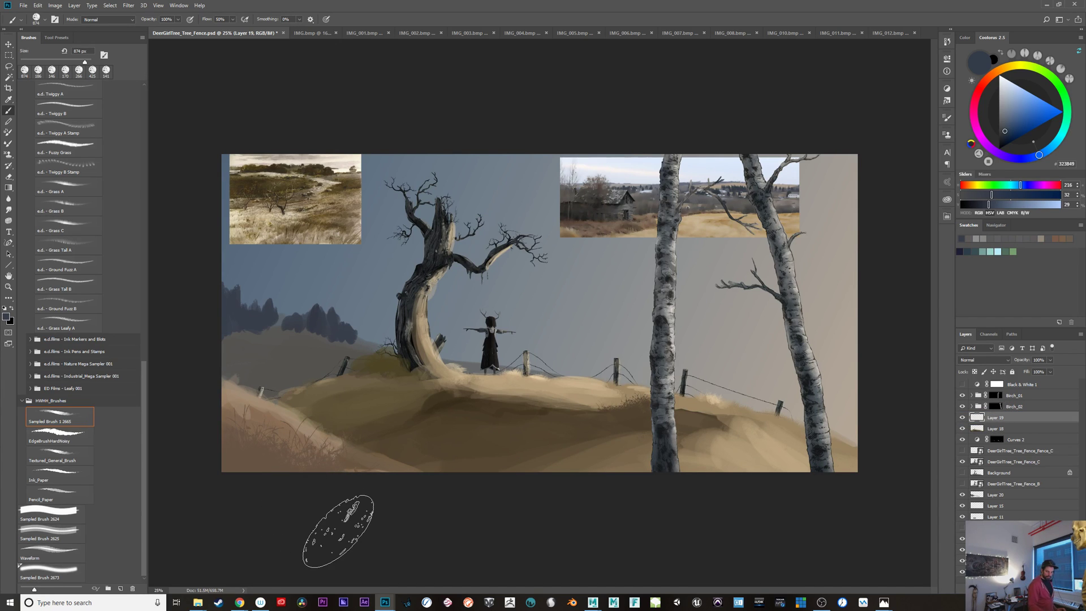
# Step: On Layer 20, sample a muted grey-brown near the old tree's base and paint rolling distant hills behind the fence to the canvas's right edge
pyautogui.keyDown('alt'); pyautogui.click(325, 324); pyautogui.keyUp('alt')
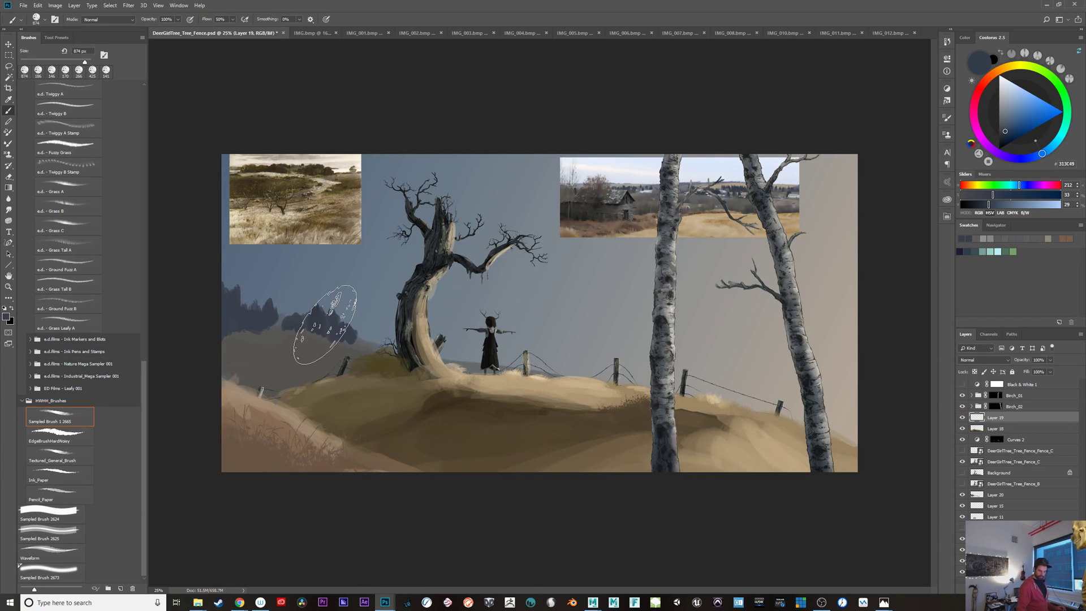
pyautogui.click(1001, 550)
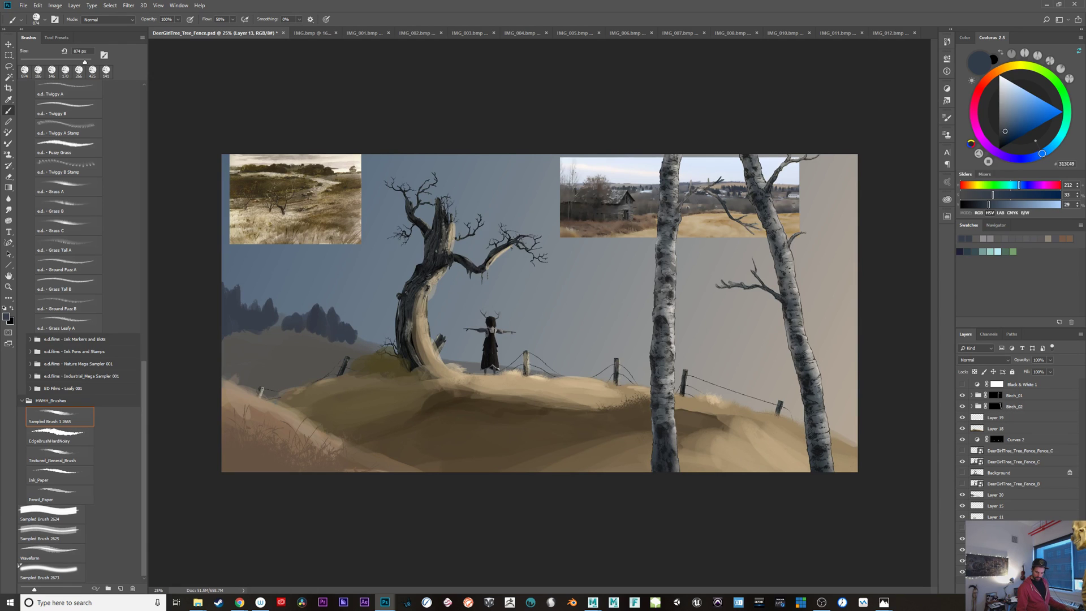
pyautogui.click(989, 498)
pyautogui.keyDown('alt'); pyautogui.click(420, 370); pyautogui.keyUp('alt')
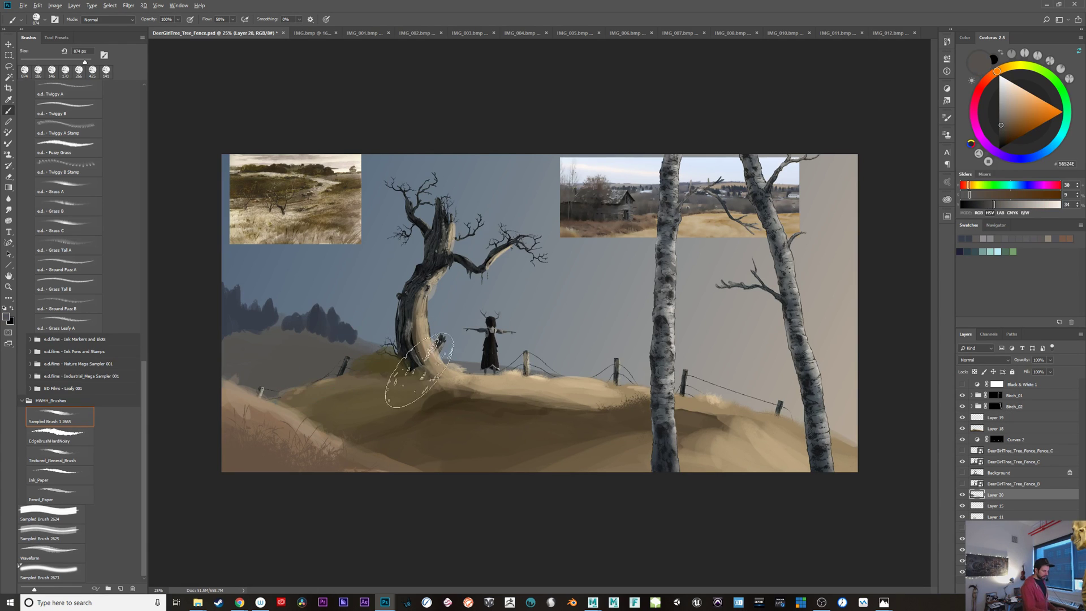
pyautogui.moveTo(560, 366)
pyautogui.mouseDown()
pyautogui.moveTo(679, 399)
pyautogui.moveTo(720, 392)
pyautogui.mouseUp()
pyautogui.hotkey('ctrl', 'z')
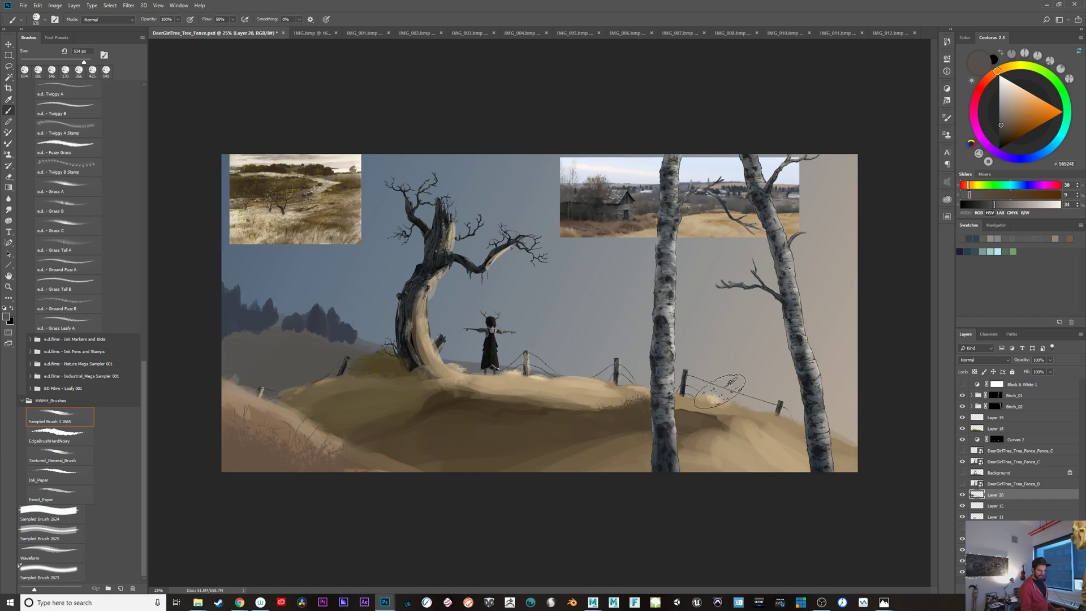
pyautogui.moveTo(568, 386); pyautogui.dragTo(823, 362)
pyautogui.hotkey('ctrl', 'z')
pyautogui.moveTo(627, 376)
pyautogui.mouseDown()
pyautogui.moveTo(517, 377)
pyautogui.moveTo(393, 358)
pyautogui.mouseUp()
pyautogui.moveTo(461, 360)
pyautogui.mouseDown()
pyautogui.moveTo(392, 347)
pyautogui.moveTo(345, 372)
pyautogui.moveTo(284, 380)
pyautogui.moveTo(459, 362)
pyautogui.moveTo(562, 383)
pyautogui.moveTo(713, 365)
pyautogui.moveTo(696, 395)
pyautogui.moveTo(705, 408)
pyautogui.moveTo(776, 418)
pyautogui.mouseUp()
pyautogui.moveTo(781, 404)
pyautogui.mouseDown()
pyautogui.moveTo(822, 398)
pyautogui.moveTo(848, 365)
pyautogui.moveTo(810, 419)
pyautogui.moveTo(844, 431)
pyautogui.moveTo(830, 408)
pyautogui.moveTo(843, 361)
pyautogui.mouseUp()
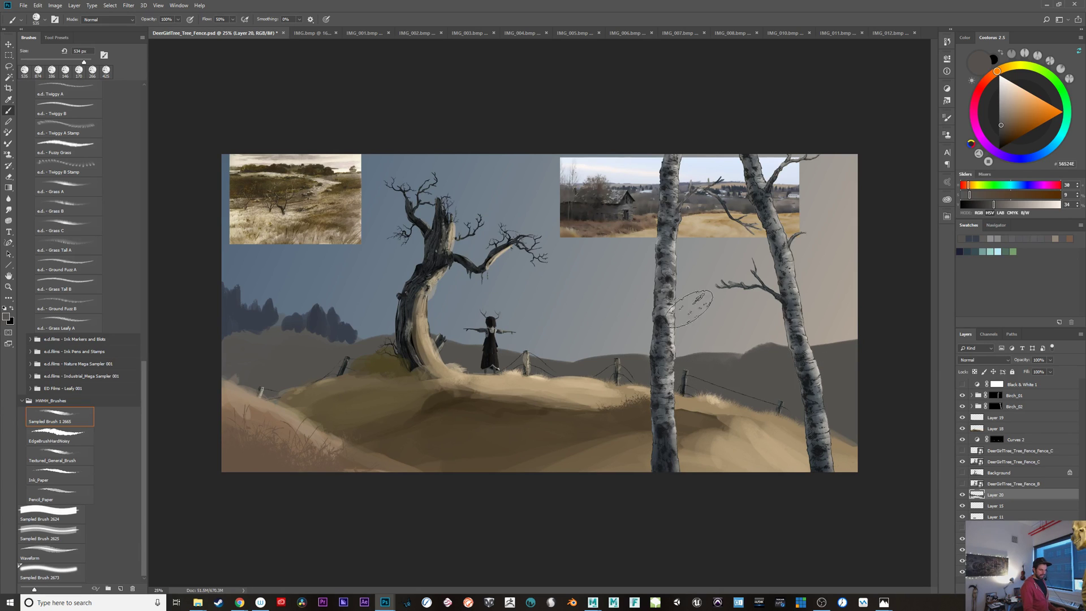
# Step: Sample a dark blue from the barn photo's treeline and paint a tree cluster on the distant hill around the right-hand birch at 116 px
pyautogui.keyDown('alt'); pyautogui.click(738, 182); pyautogui.keyUp('alt')
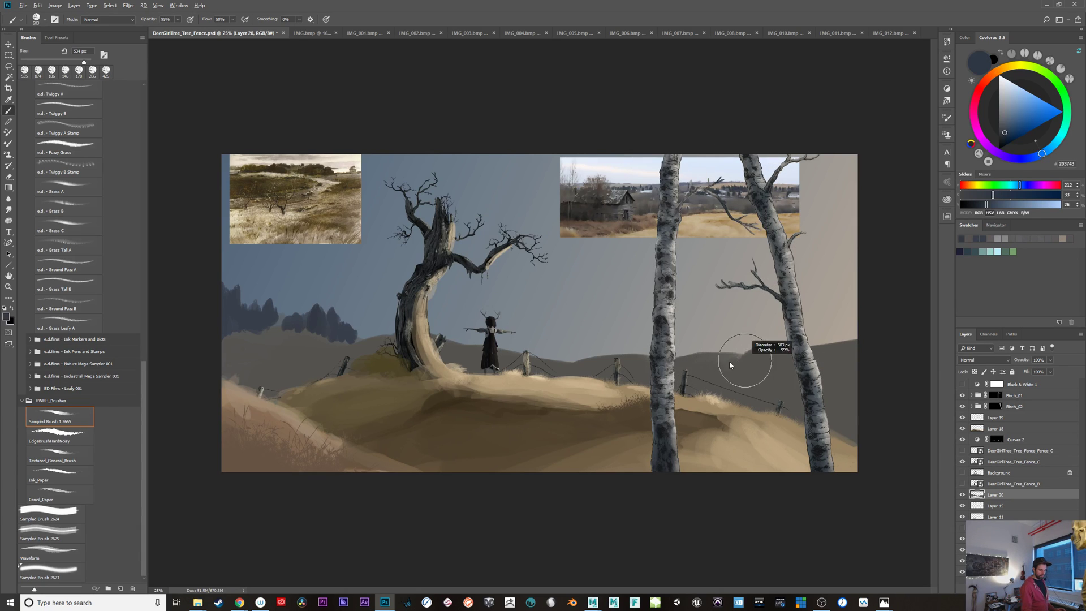
pyautogui.moveTo(752, 324)
pyautogui.mouseDown()
pyautogui.moveTo(739, 324)
pyautogui.moveTo(766, 335)
pyautogui.moveTo(758, 306)
pyautogui.moveTo(770, 339)
pyautogui.moveTo(778, 328)
pyautogui.moveTo(788, 342)
pyautogui.moveTo(853, 338)
pyautogui.mouseUp()
pyautogui.hotkey('ctrl', 'z')
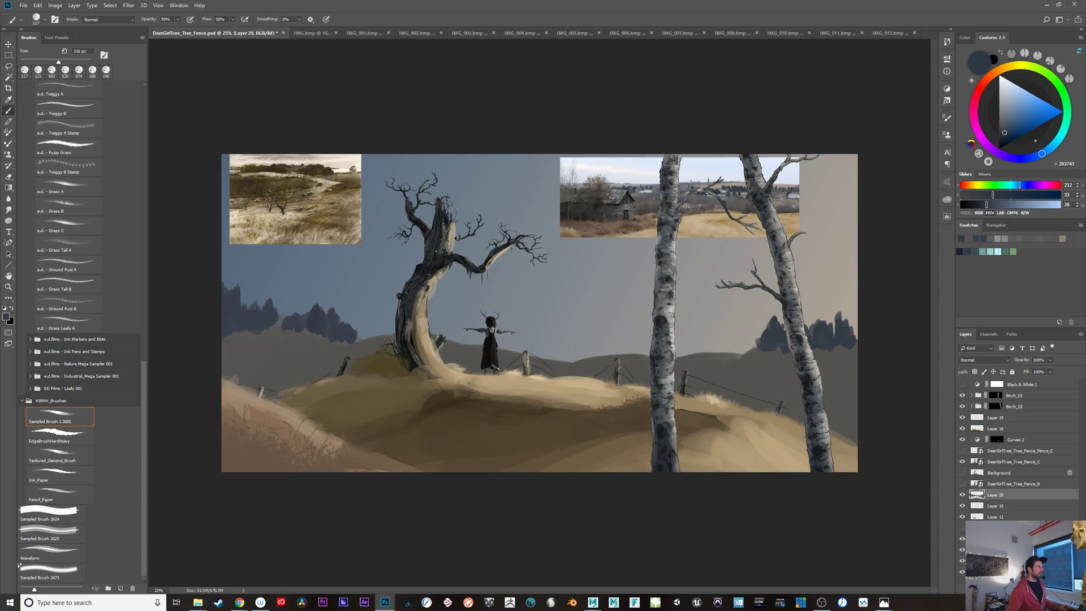
# Step: Switch to Chrome, search Google Images for "alberta kananaskis", and shrink the browser window so the painting's workspace shows behind it
pyautogui.hotkey('alt', 'Tab')
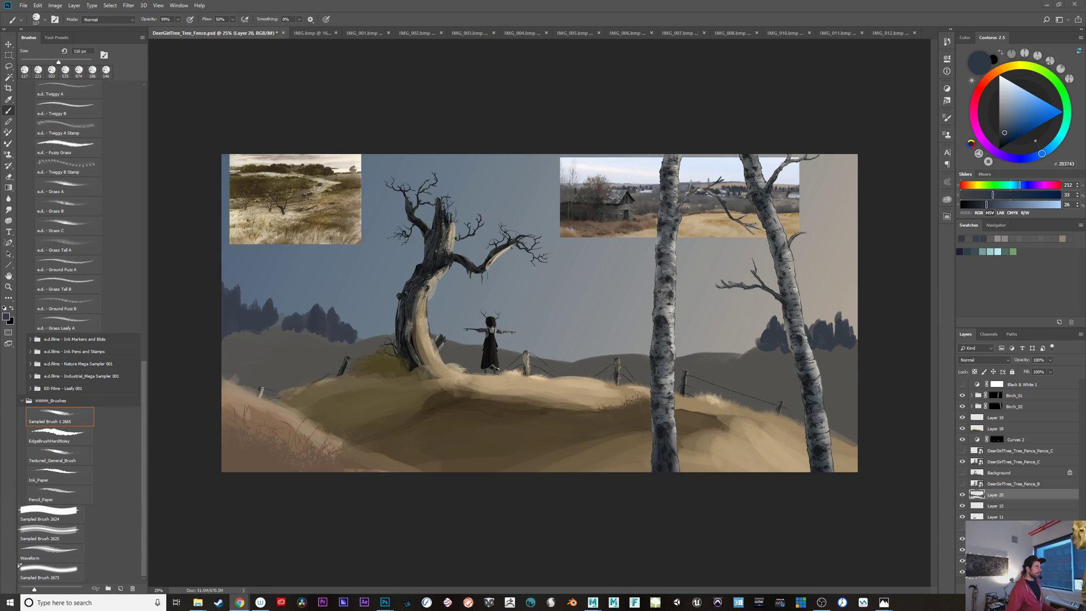
pyautogui.moveTo(389, 0); pyautogui.dragTo(389, 87)
pyautogui.doubleClick(388, 88)
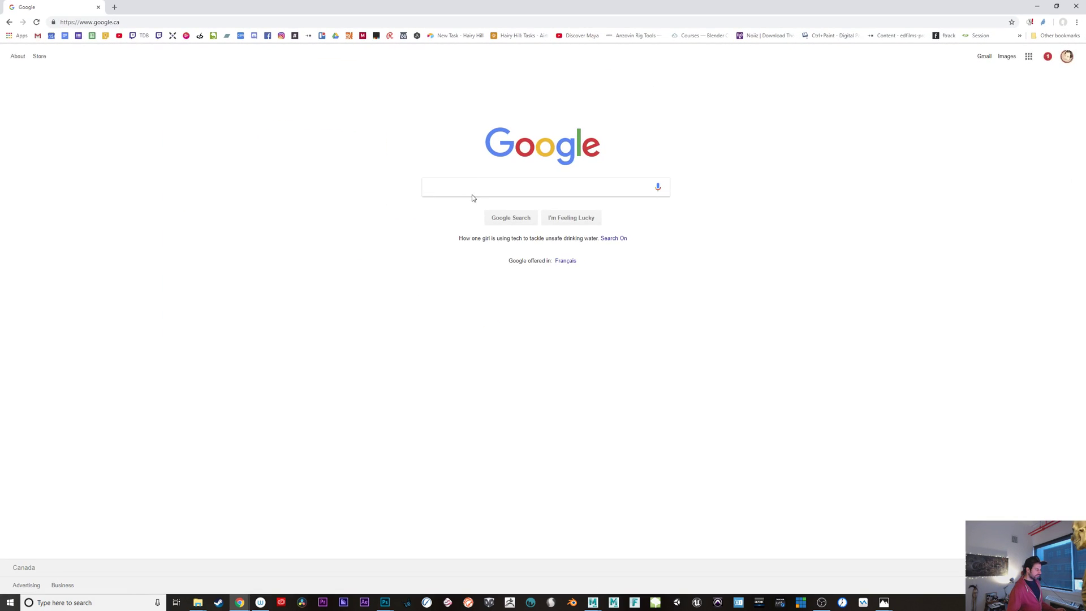
pyautogui.click(475, 190)
pyautogui.write('albert')
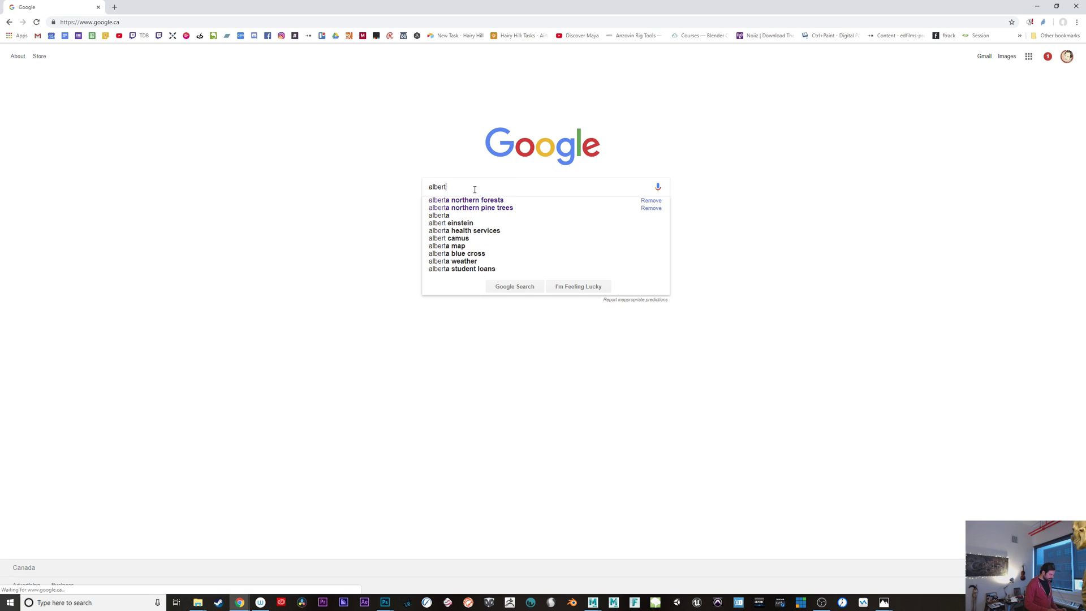
pyautogui.write('a kana')
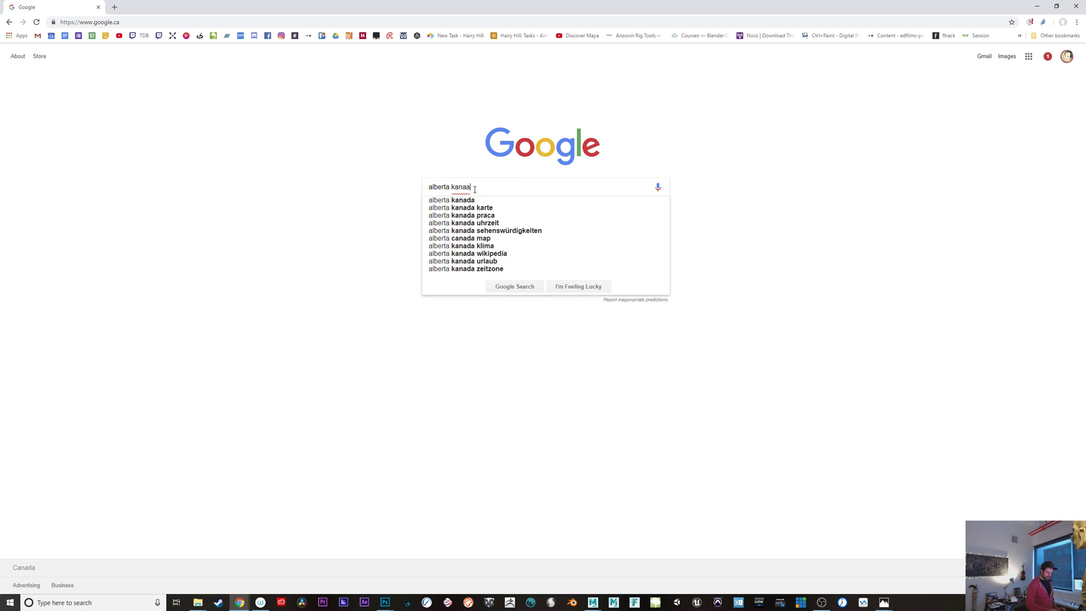
pyautogui.press('Down')
pyautogui.press('Return')
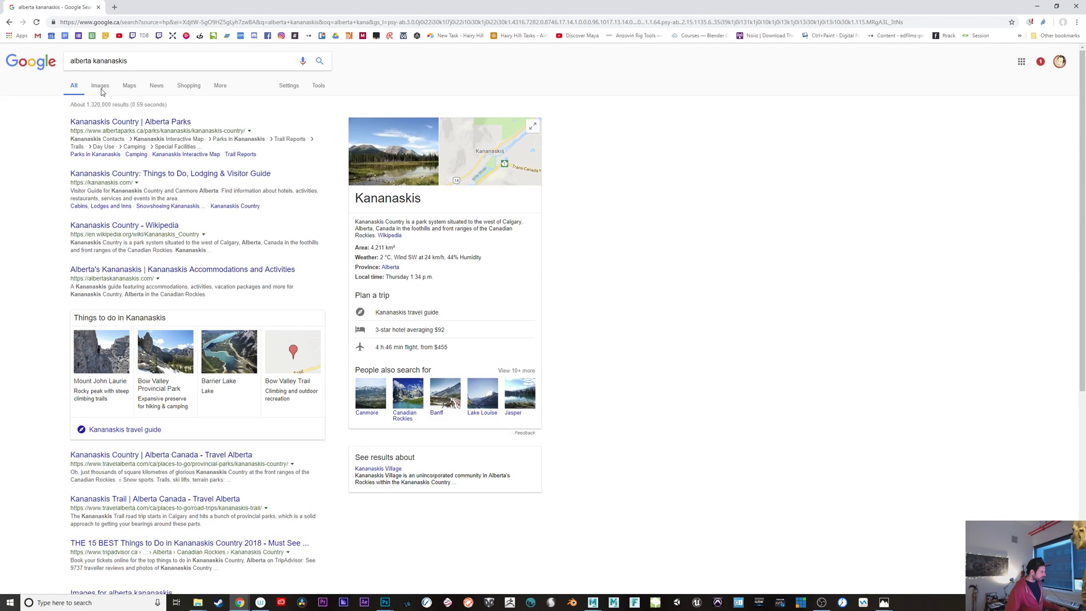
pyautogui.click(100, 88)
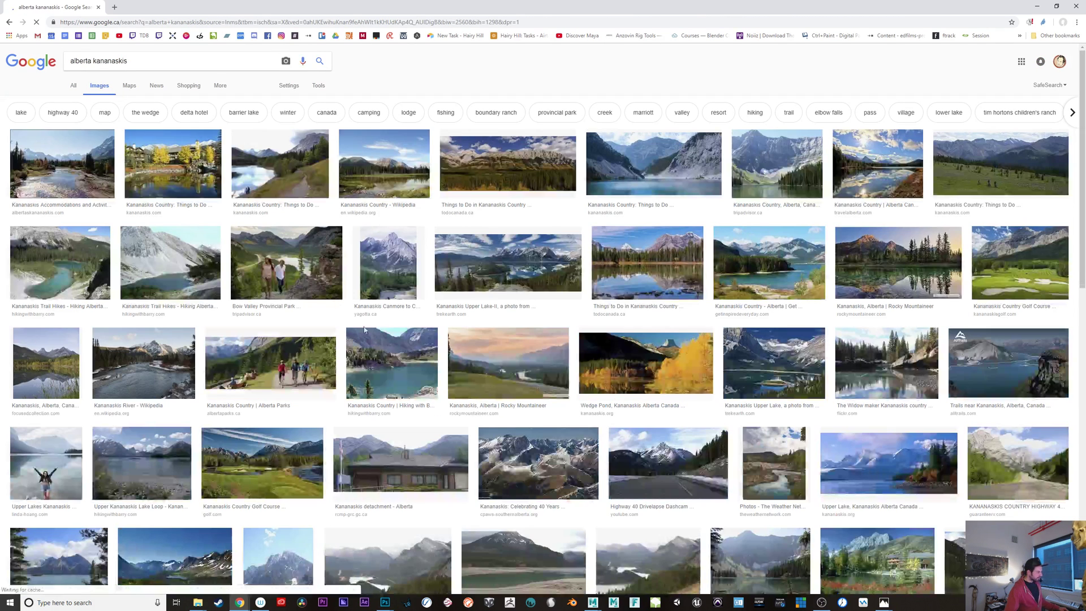
pyautogui.click(1057, 6)
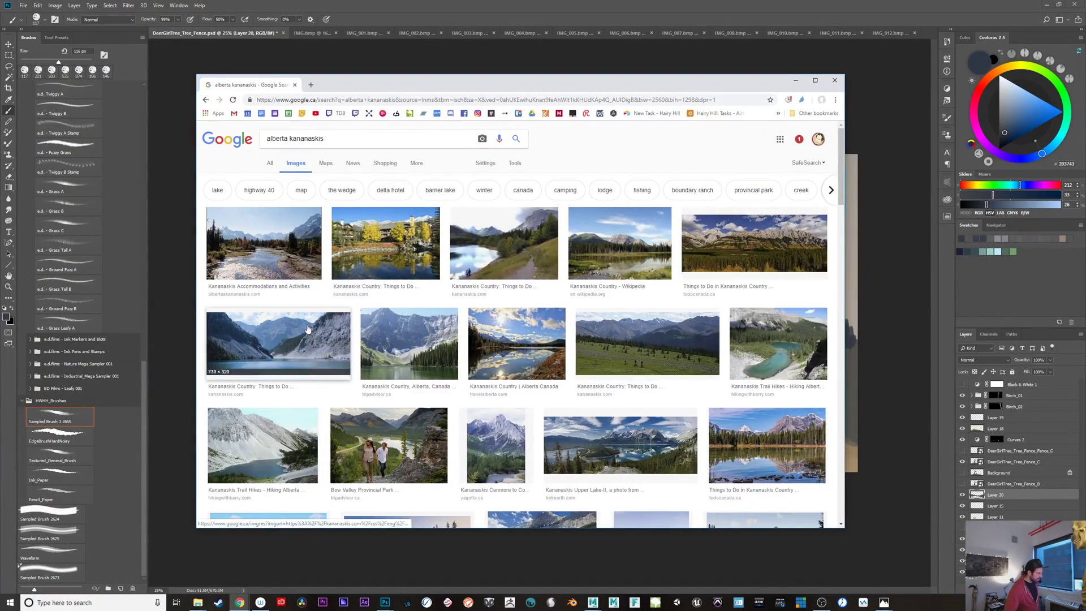
# Step: Examine the Kananaskis image results for landscape reference, previewing the river scene, William Watson Lodge and Mount Yamnuska Trail photos
pyautogui.click(293, 247)
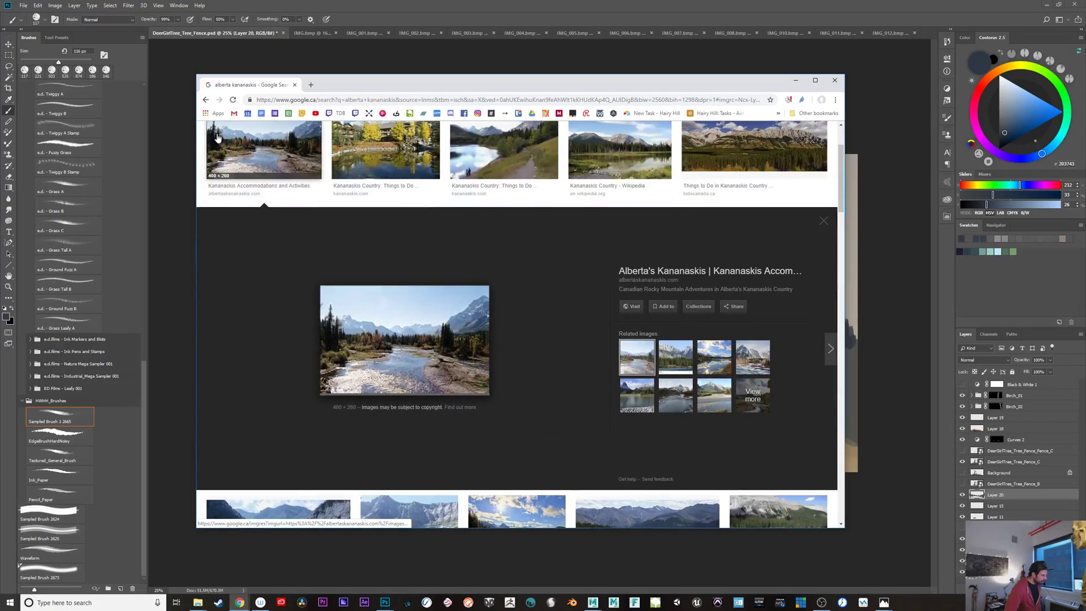
pyautogui.scroll(-10, 823, 265)
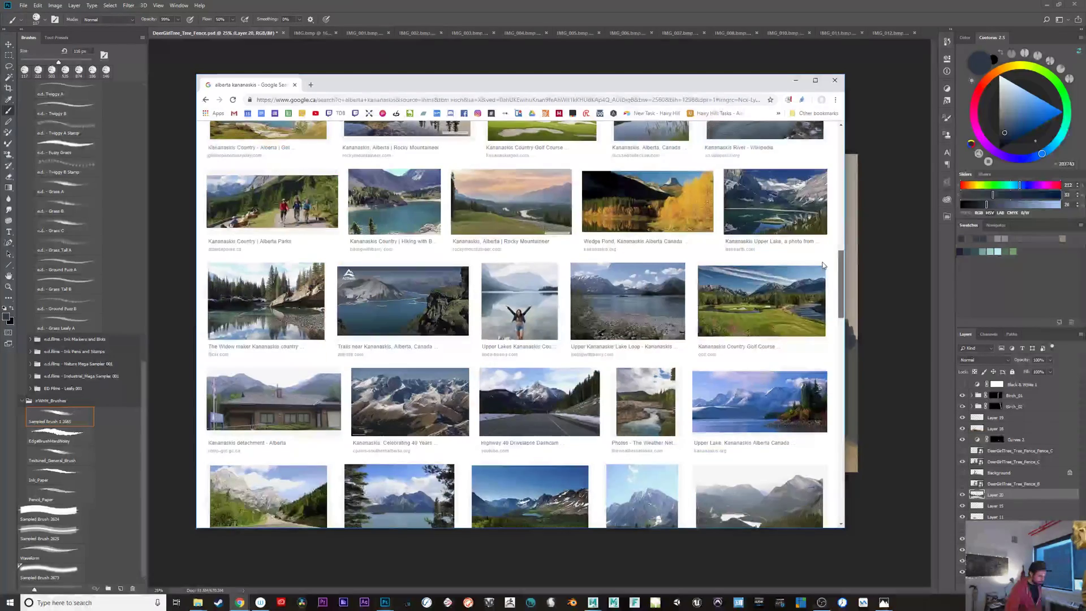
pyautogui.scroll(-2, 823, 265)
pyautogui.scroll(-6, 822, 278)
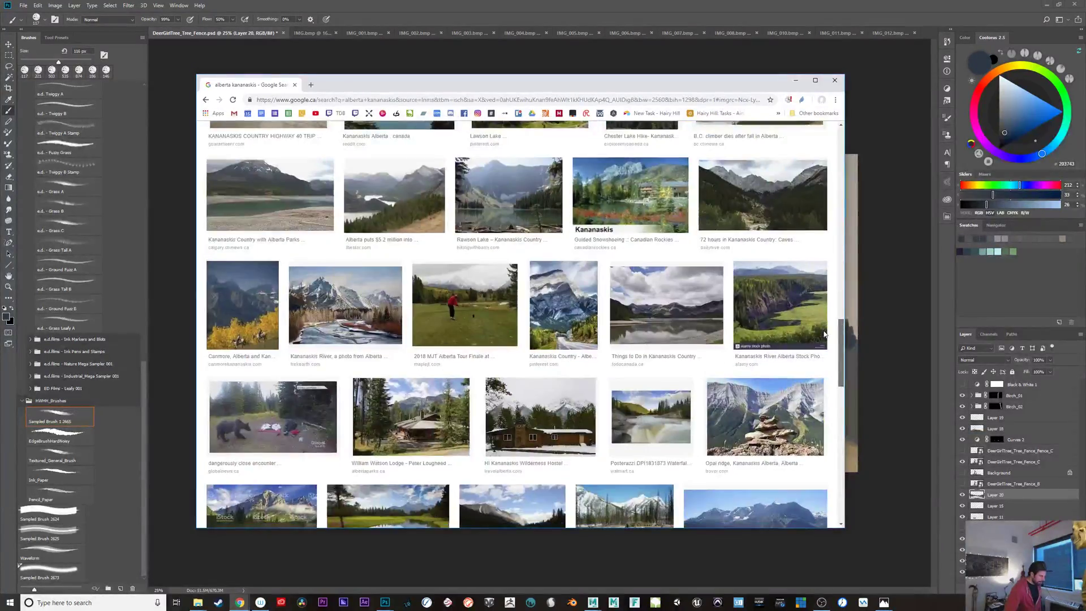
pyautogui.scroll(-3, 824, 334)
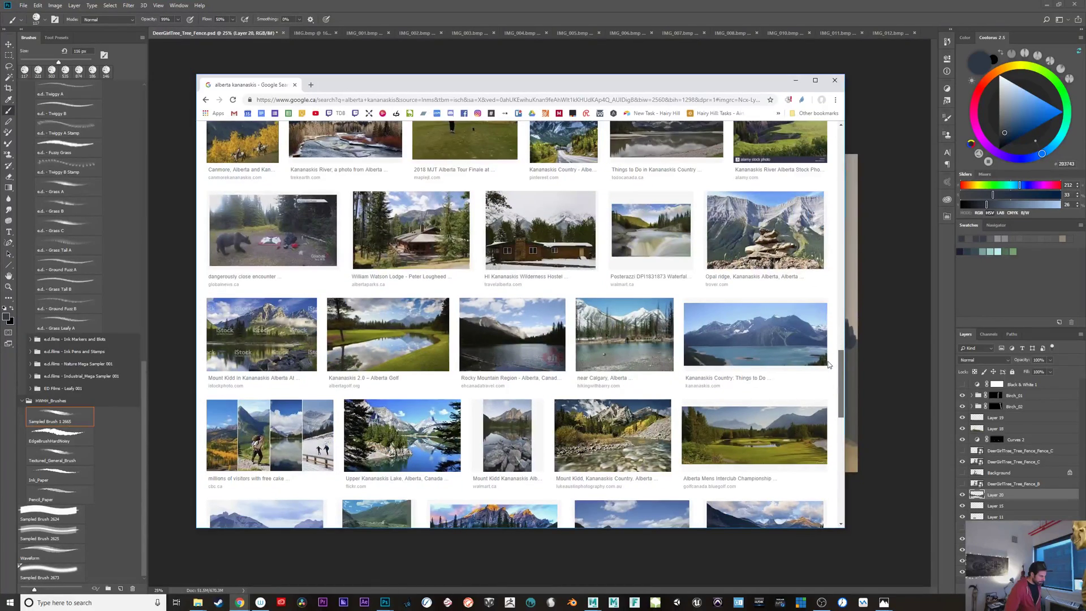
pyautogui.click(389, 230)
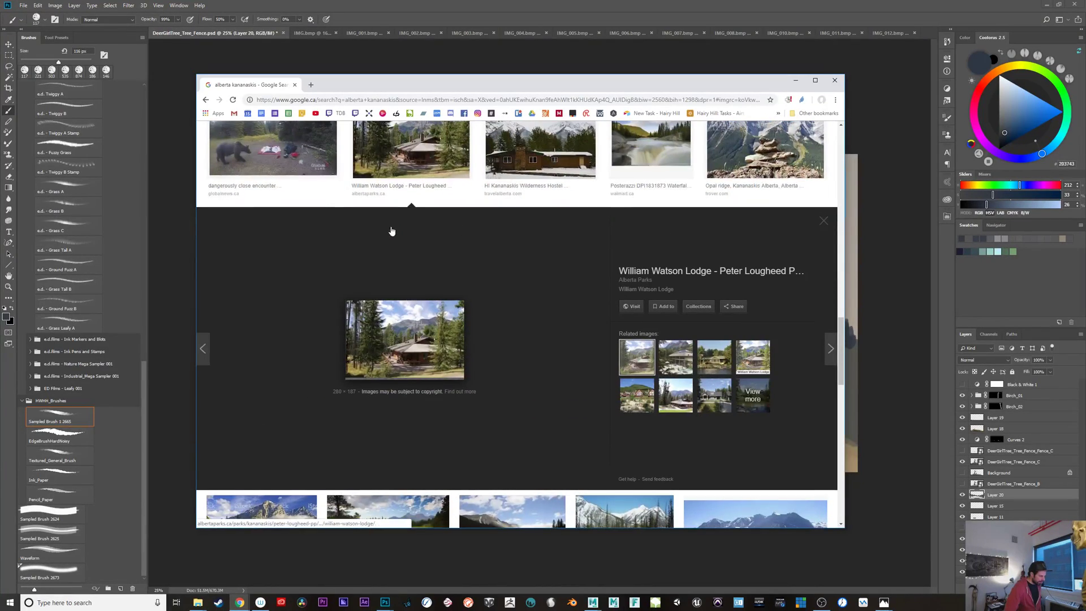
pyautogui.scroll(-5, 834, 388)
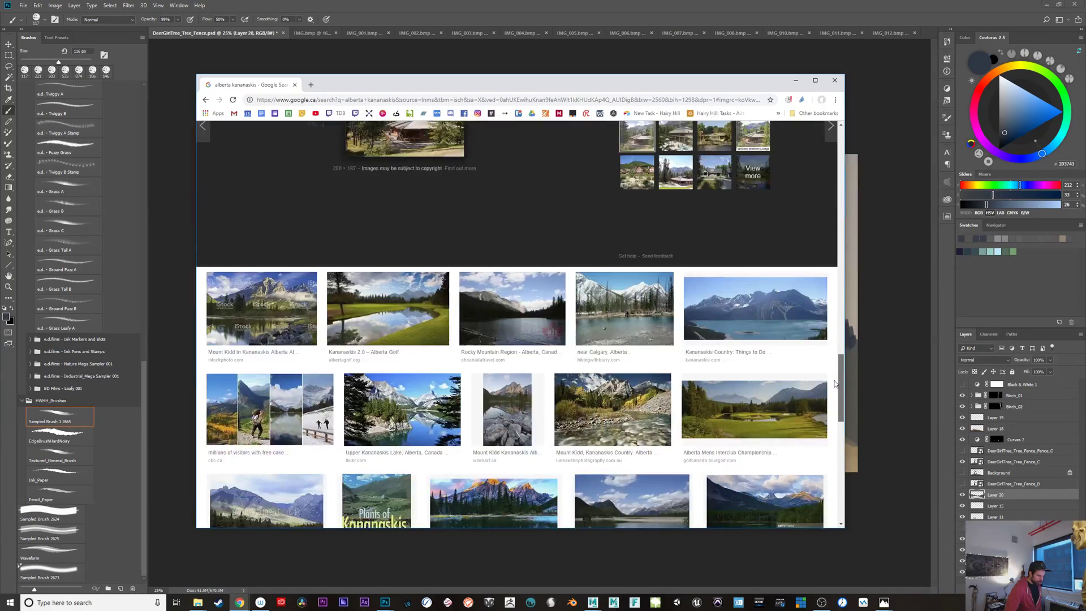
pyautogui.scroll(-2, 834, 390)
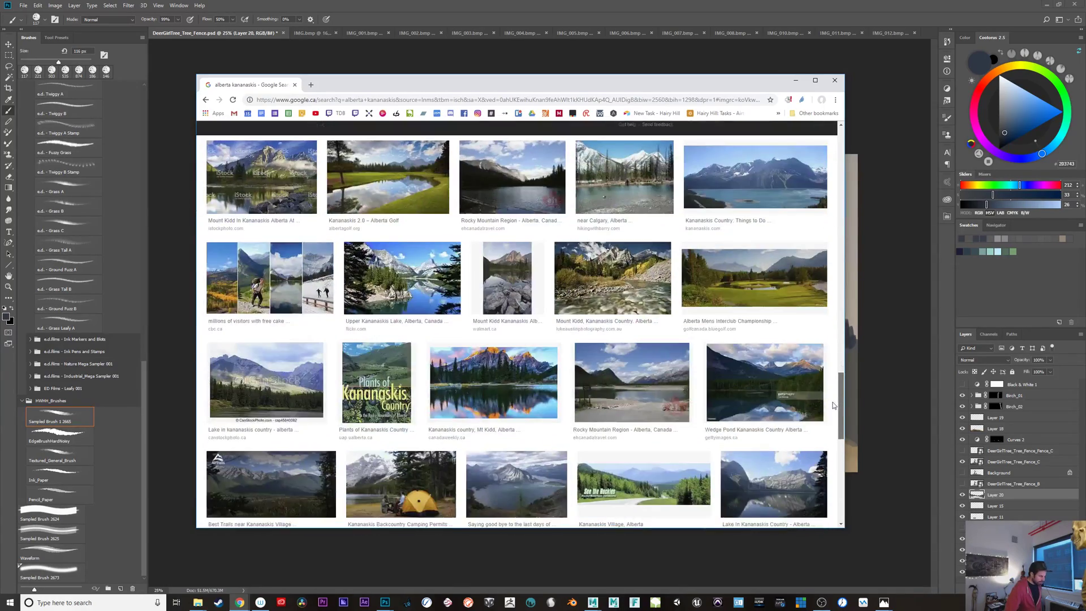
pyautogui.scroll(-6, 833, 405)
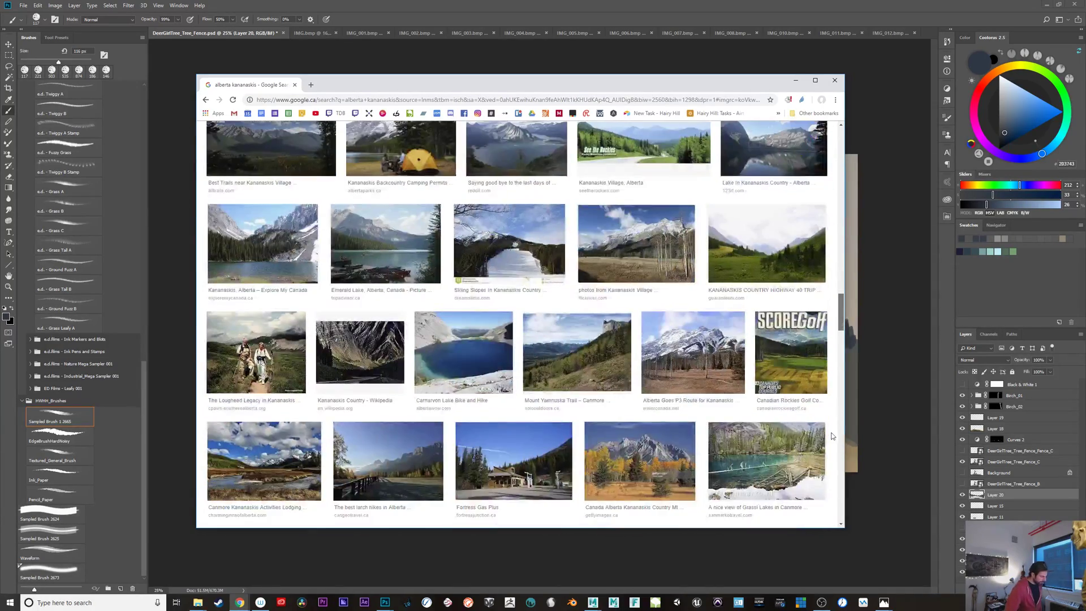
pyautogui.scroll(-2, 834, 435)
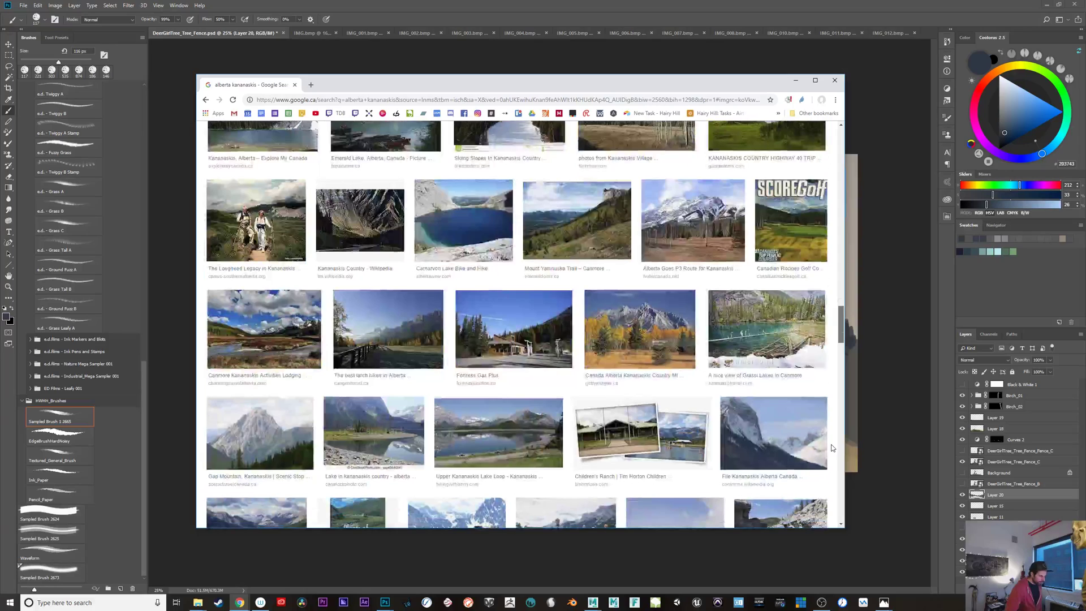
pyautogui.click(603, 228)
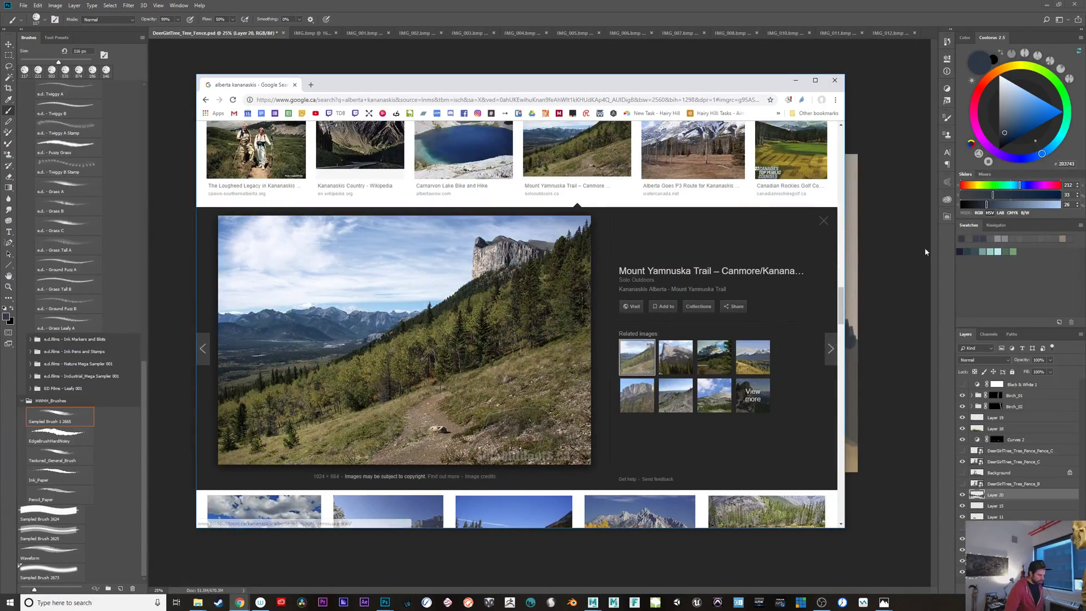
pyautogui.scroll(-5, 840, 340)
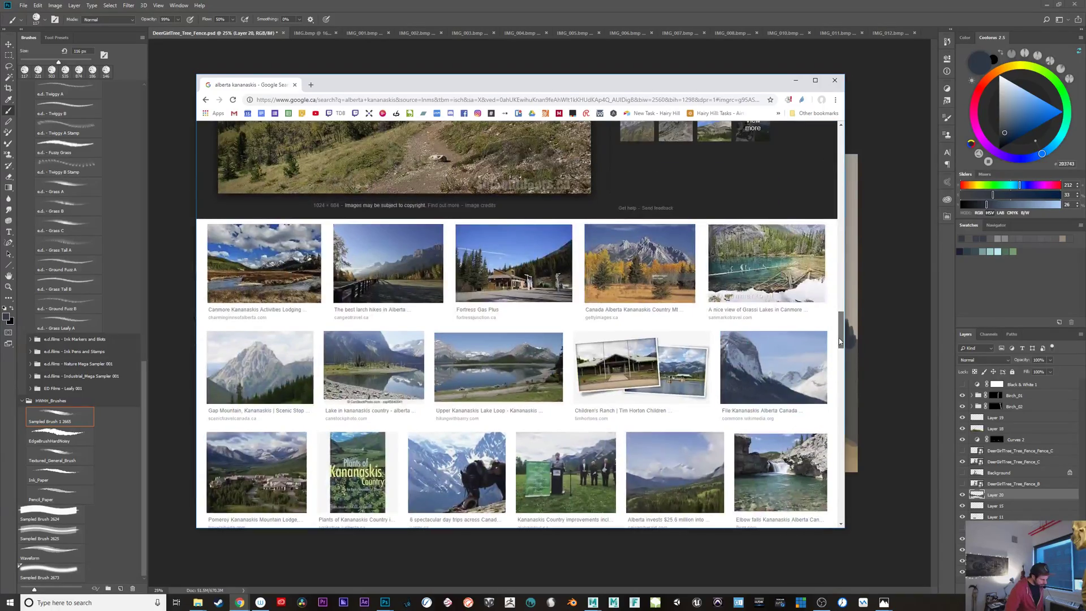
pyautogui.moveTo(840, 341); pyautogui.dragTo(828, 112)
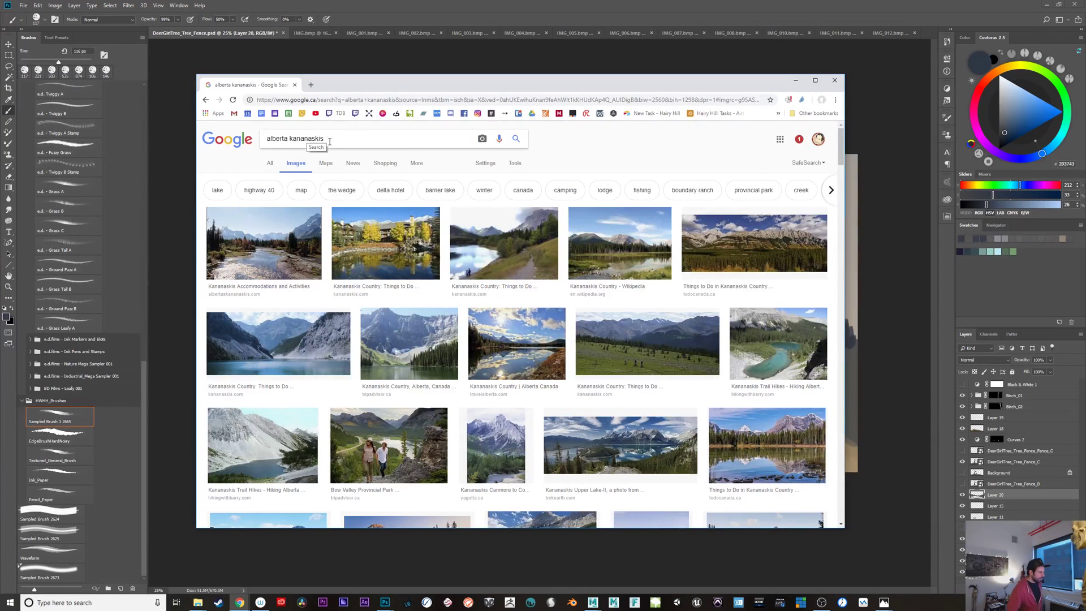
# Step: Search Google Images for "alberta bragg creek"
pyautogui.tripleClick(290, 138)
pyautogui.write('alber')
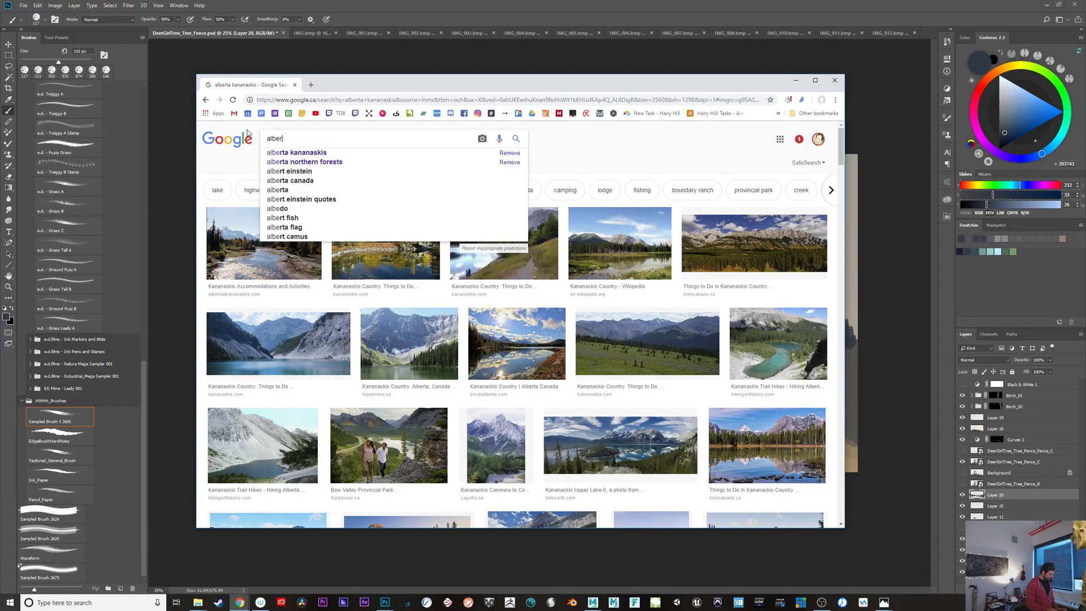
pyautogui.write('ta bragg creek')
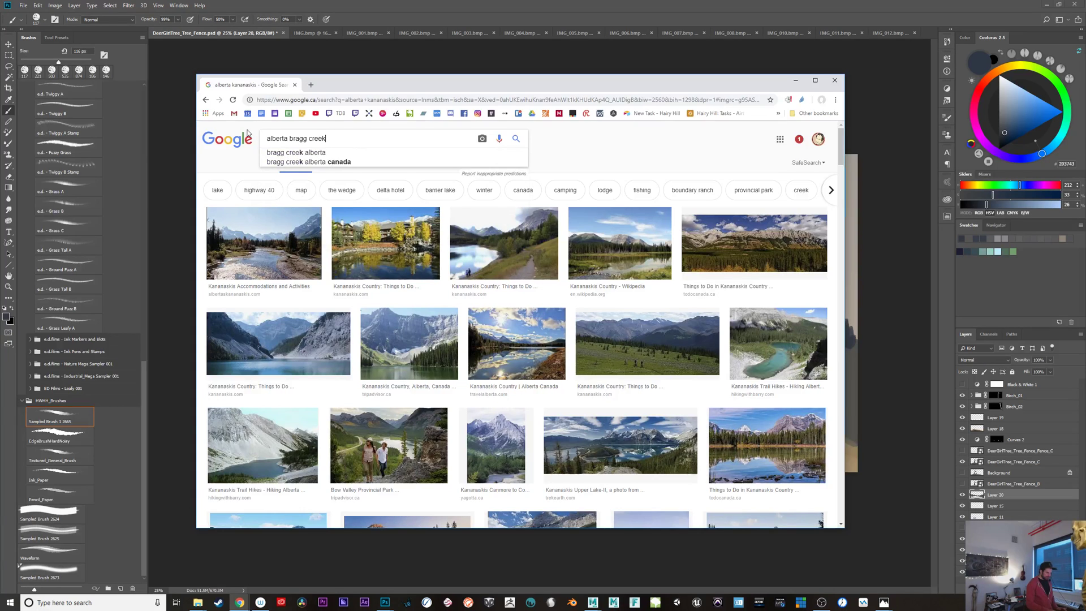
pyautogui.press('Return')
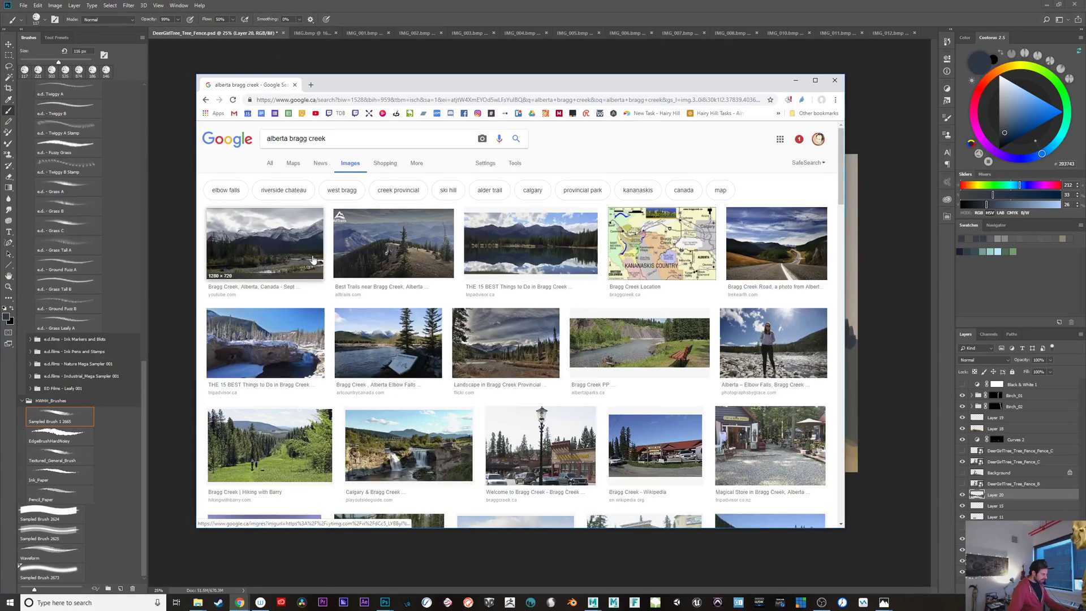
# Step: Preview the snow-capped Bragg Creek photo and the Elbow Falls valley road photo, keeping the browser window over the painting
pyautogui.click(272, 254)
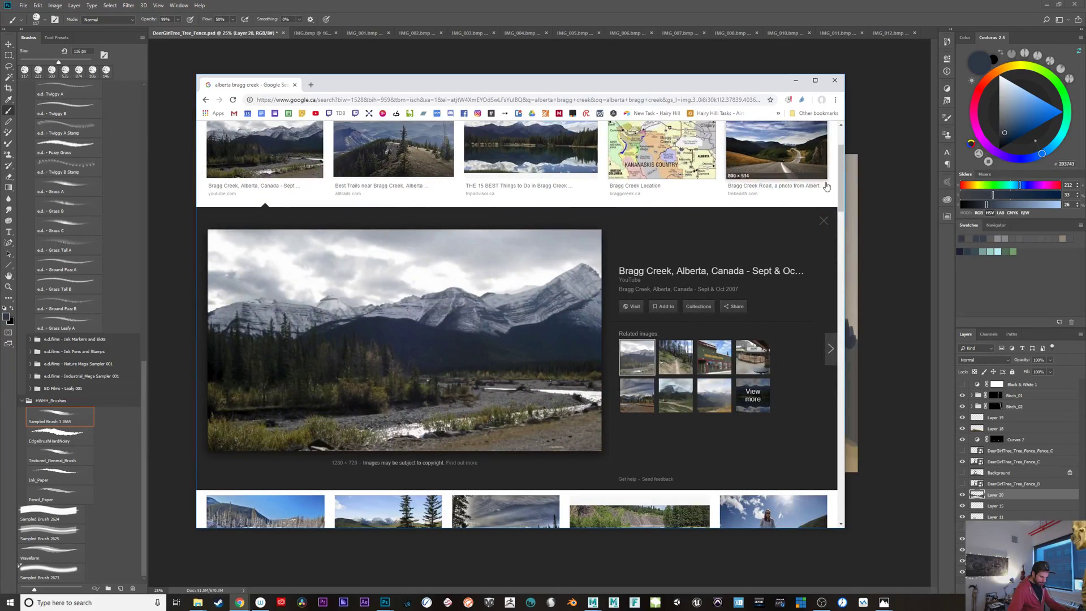
pyautogui.moveTo(841, 185); pyautogui.dragTo(847, 266)
pyautogui.click(524, 260)
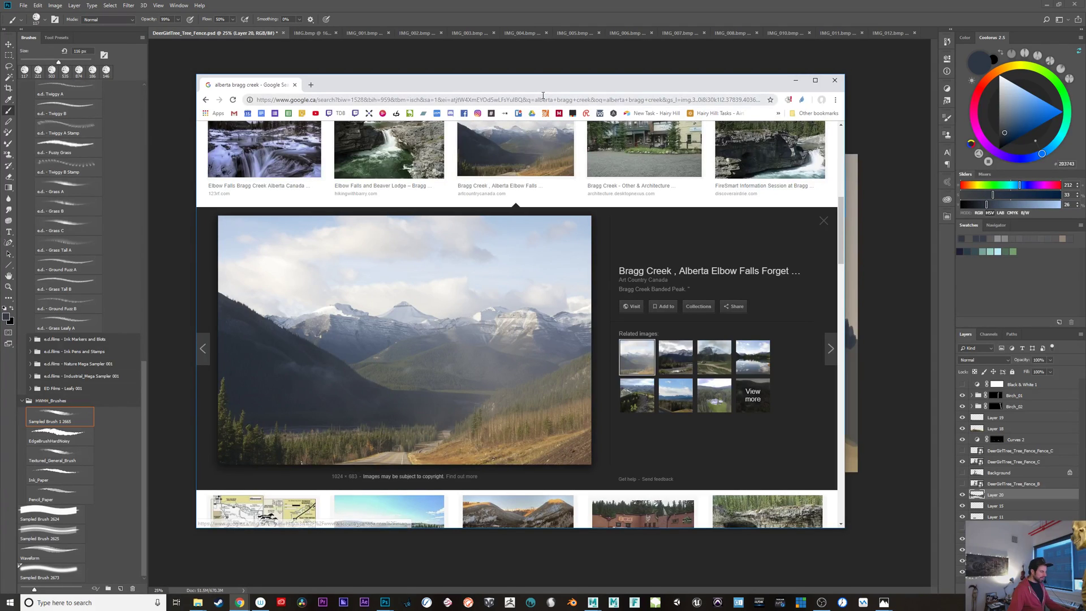
pyautogui.moveTo(542, 87); pyautogui.dragTo(706, 0)
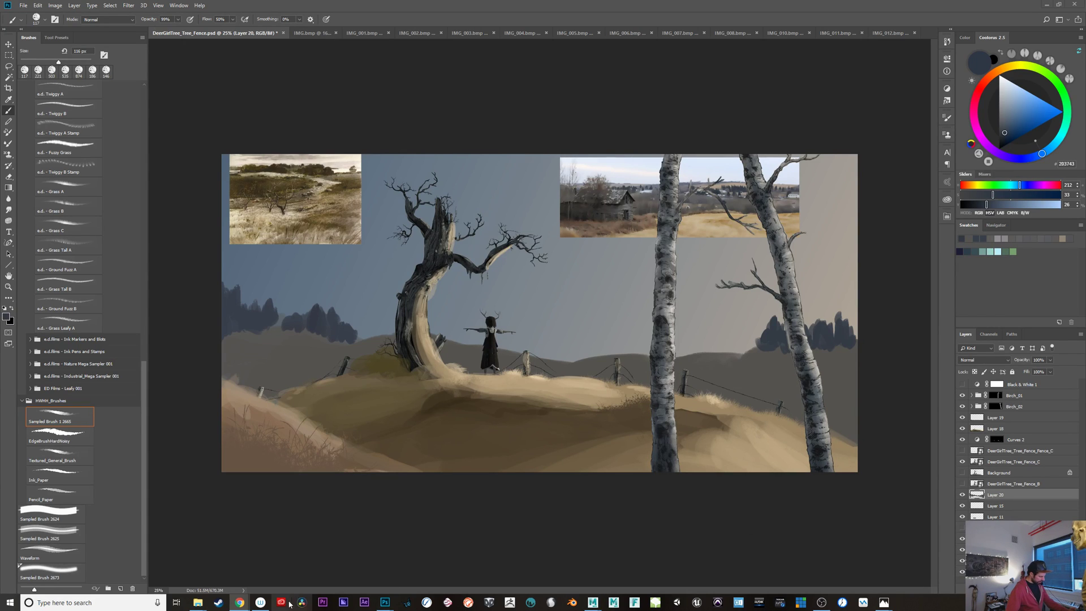
pyautogui.moveTo(245, 607)
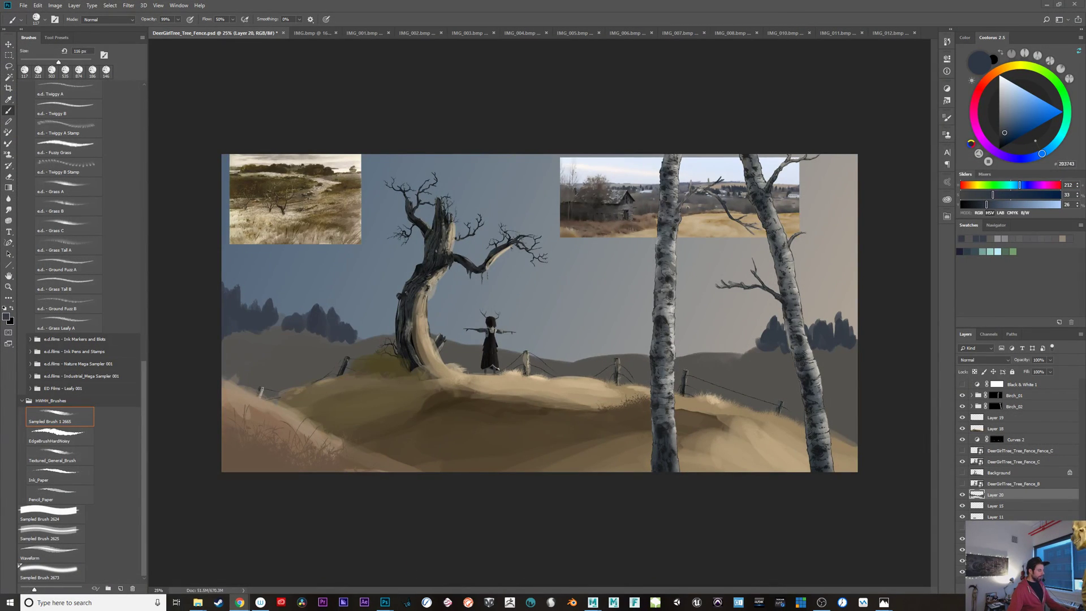
pyautogui.moveTo(519, 0); pyautogui.dragTo(481, 117)
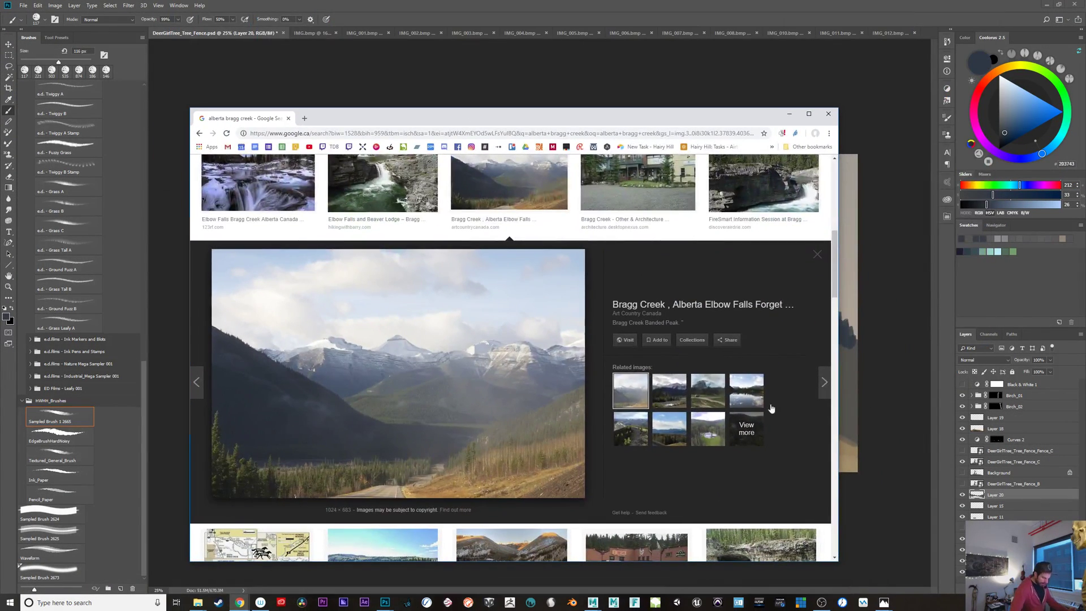
# Step: Preview the Bragg Creek Provincial Park, Nihahi Ridge and Elbow River photos further down the results, and minimise the browser to return to Photoshop
pyautogui.moveTo(831, 281); pyautogui.dragTo(842, 418)
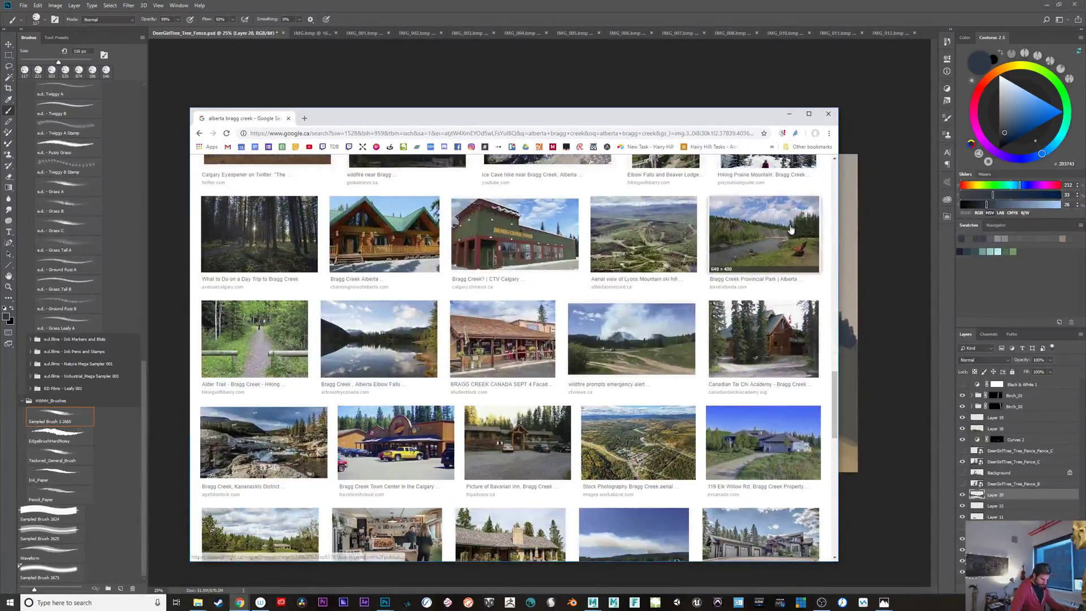
pyautogui.click(775, 232)
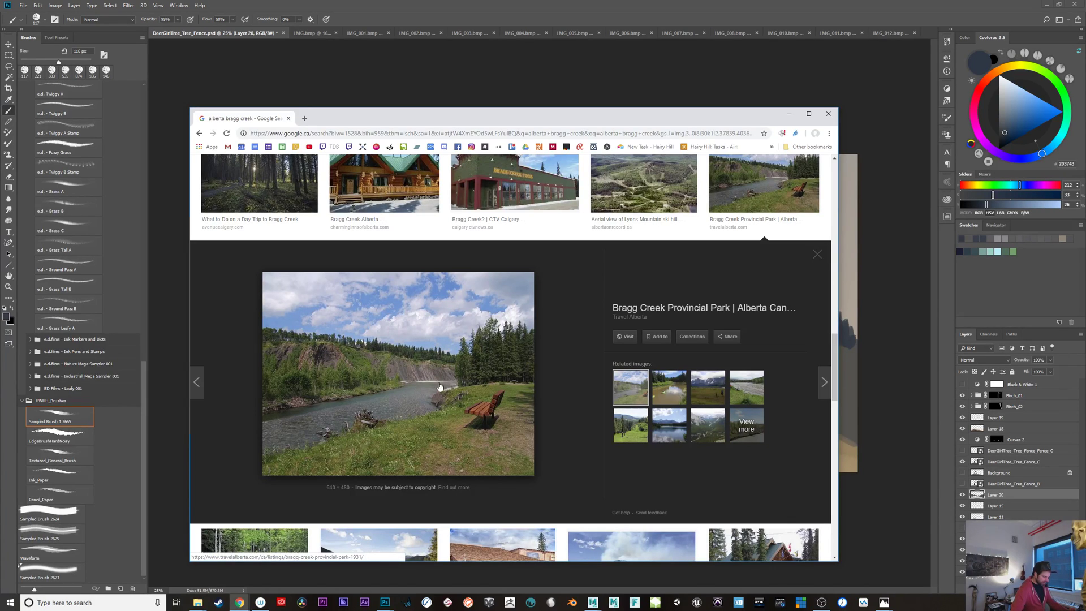
pyautogui.click(708, 425)
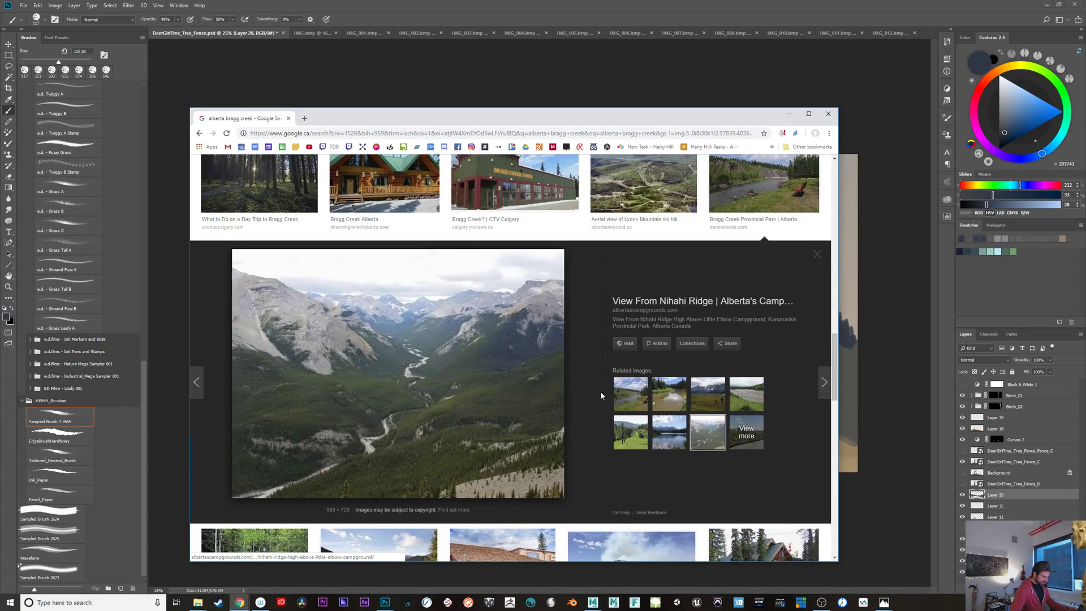
pyautogui.scroll(-5, 828, 395)
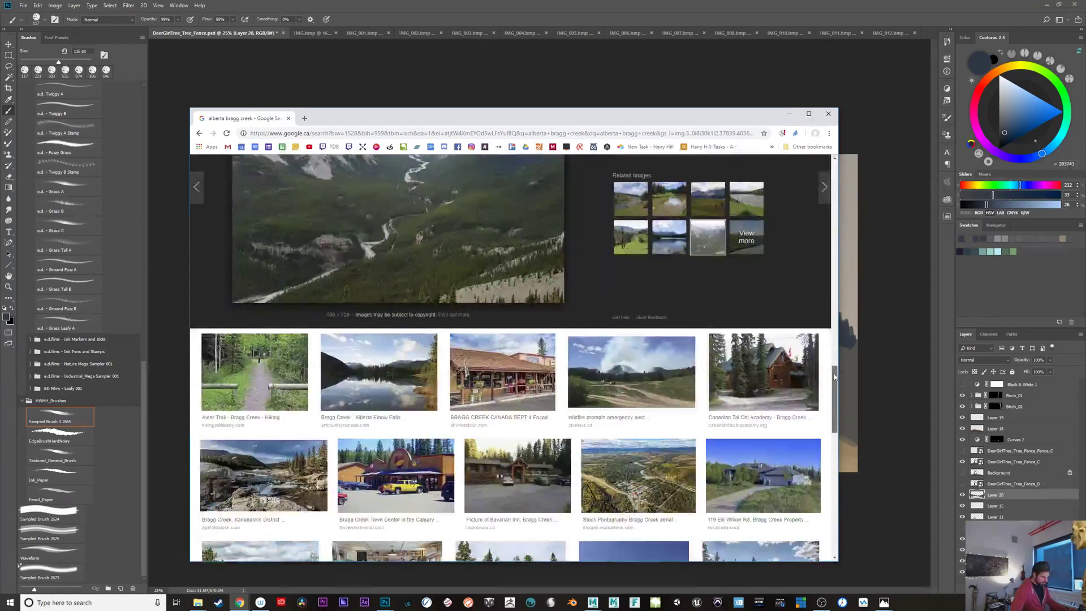
pyautogui.scroll(-1, 828, 395)
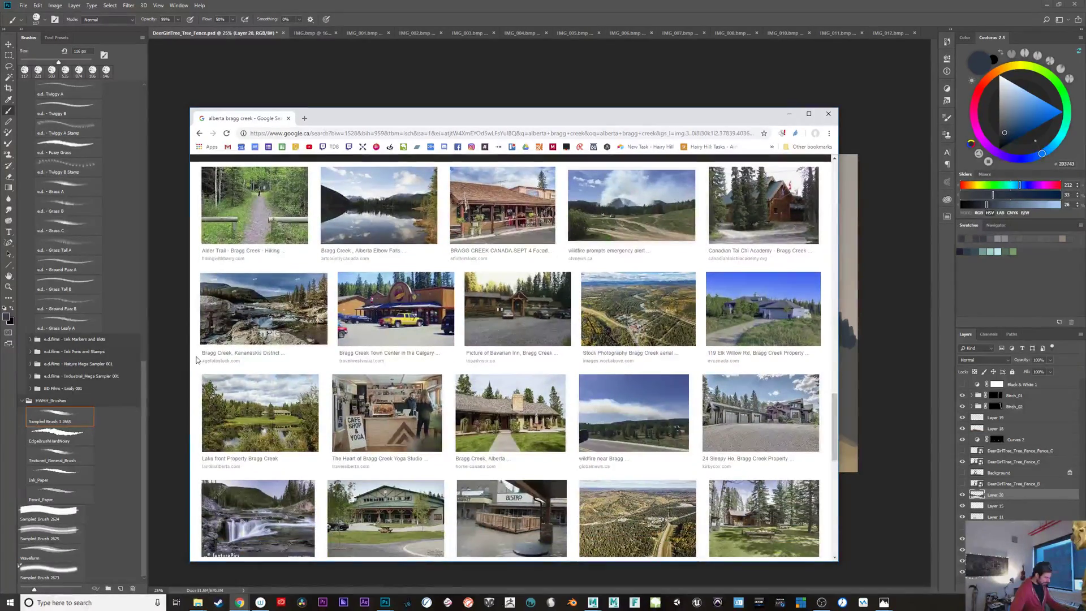
pyautogui.click(263, 317)
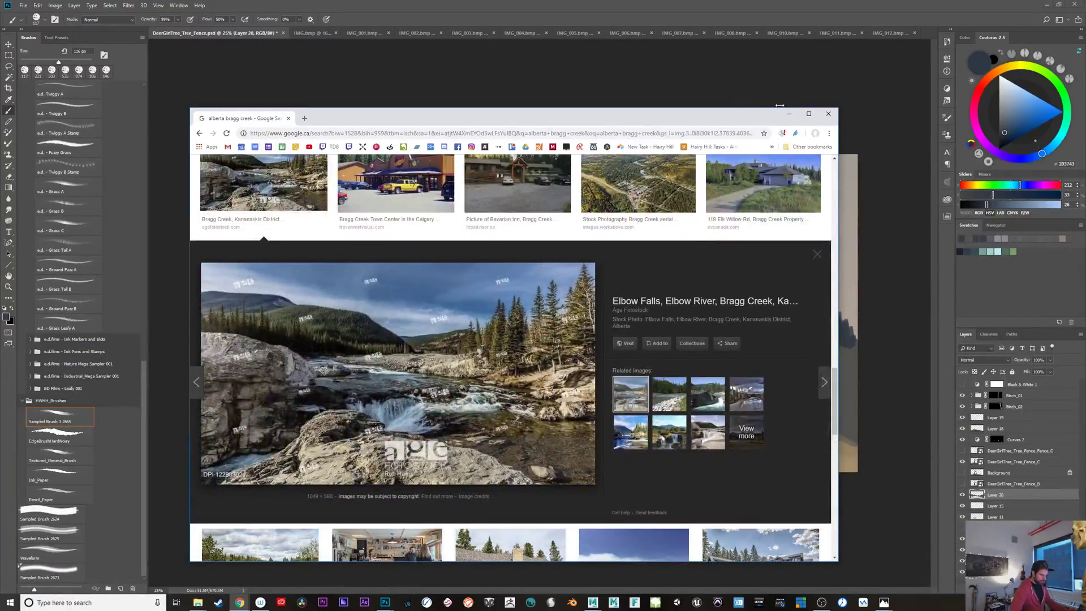
pyautogui.click(789, 114)
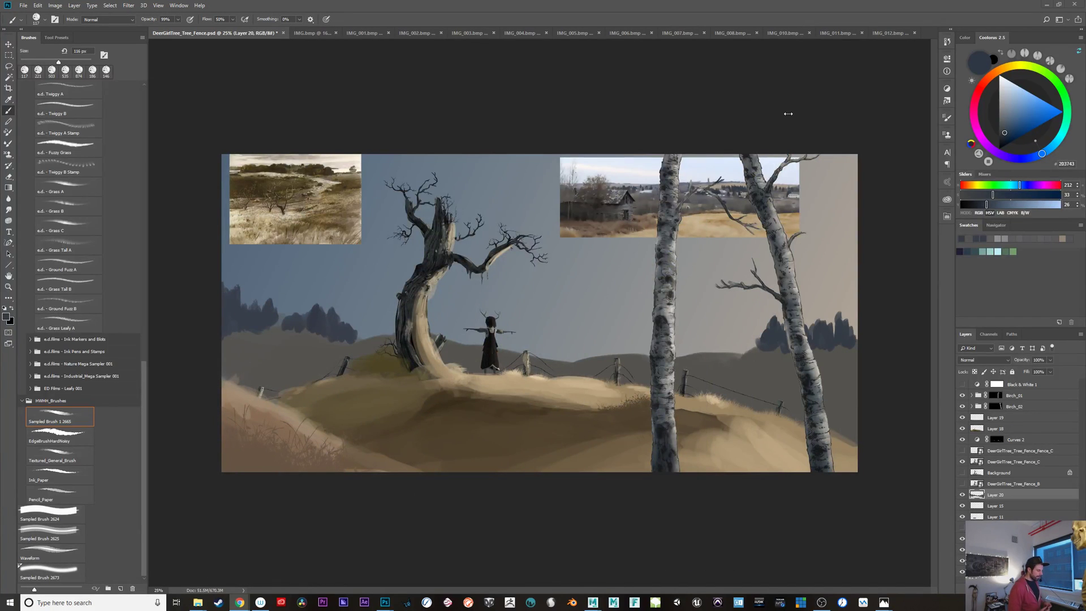
# Step: Sample the dark blue of the tree cluster behind the right-hand birch and extend the treeline down the hill towards the left-hand birch
pyautogui.keyDown('alt'); pyautogui.click(768, 363); pyautogui.keyUp('alt')
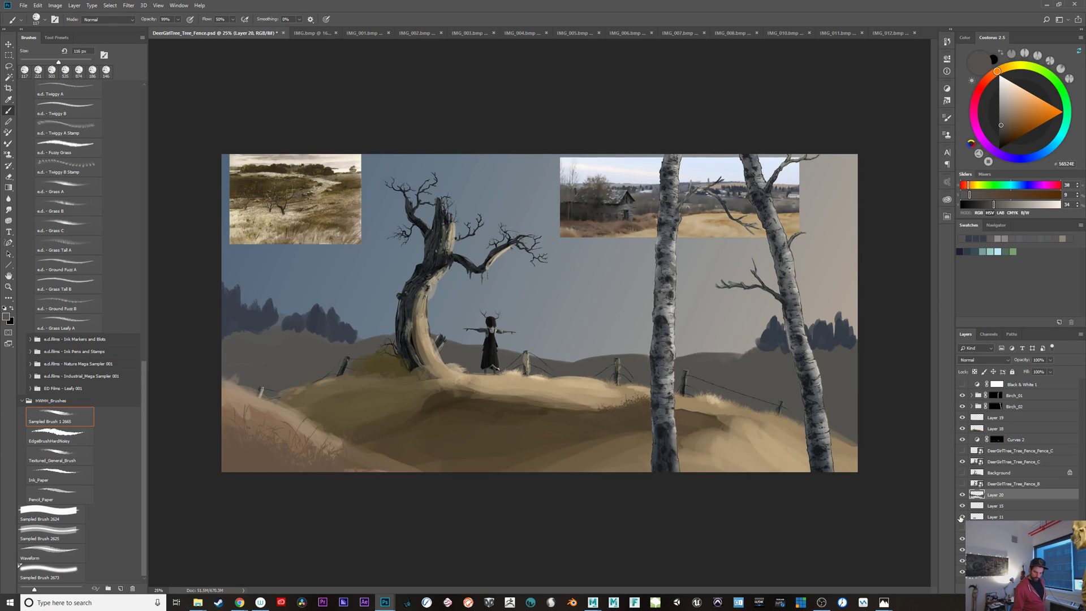
pyautogui.keyDown('alt'); pyautogui.click(765, 343); pyautogui.keyUp('alt')
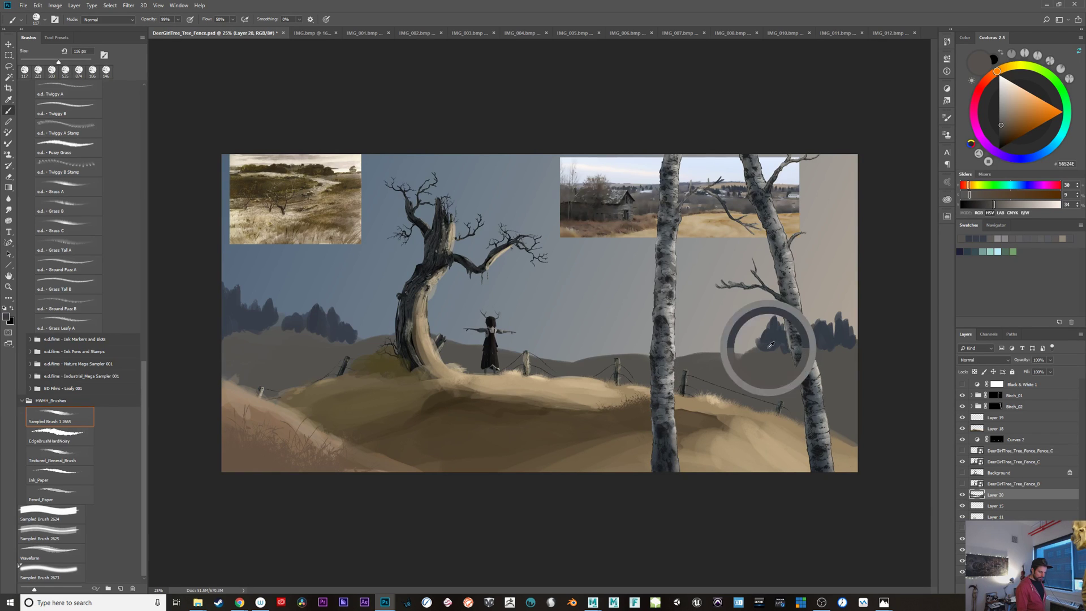
pyautogui.moveTo(755, 355); pyautogui.dragTo(722, 350)
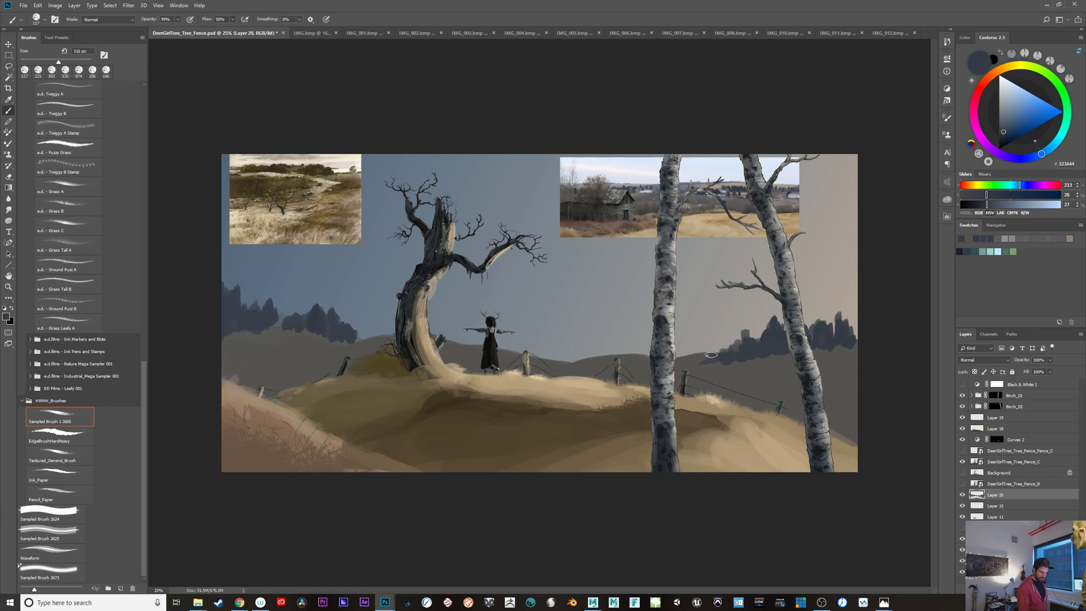
# Step: Try light beige streaks, based on a tone sampled from the barn photo, on the slope below the right-hand tree cluster
pyautogui.keyDown('alt'); pyautogui.click(695, 198); pyautogui.keyUp('alt')
pyautogui.moveTo(740, 361); pyautogui.dragTo(787, 362)
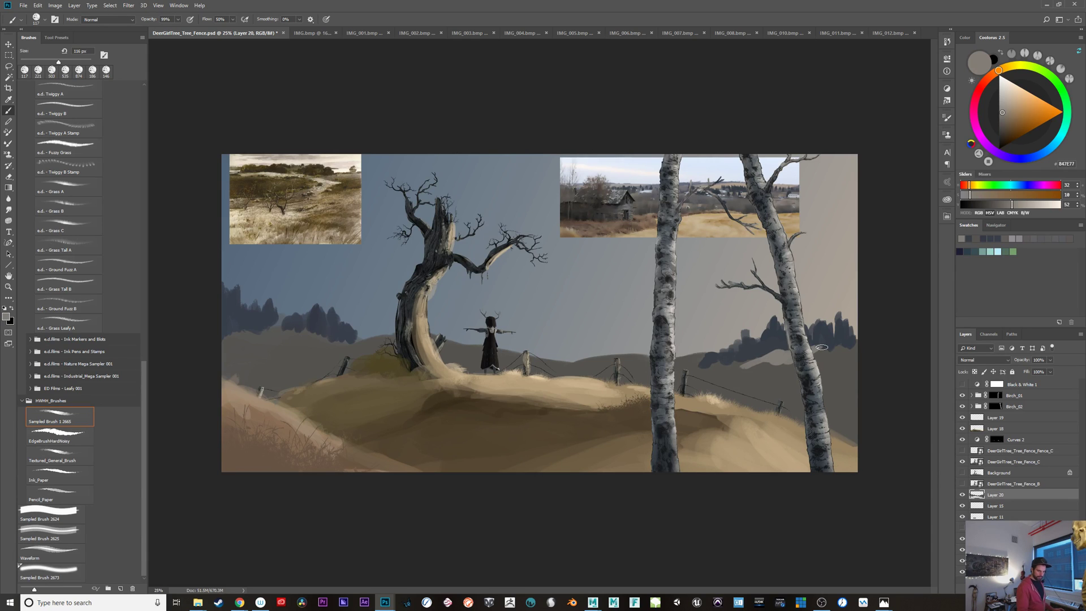
pyautogui.hotkey('ctrl', 'z')
pyautogui.click(1006, 107)
pyautogui.moveTo(713, 377); pyautogui.dragTo(777, 356)
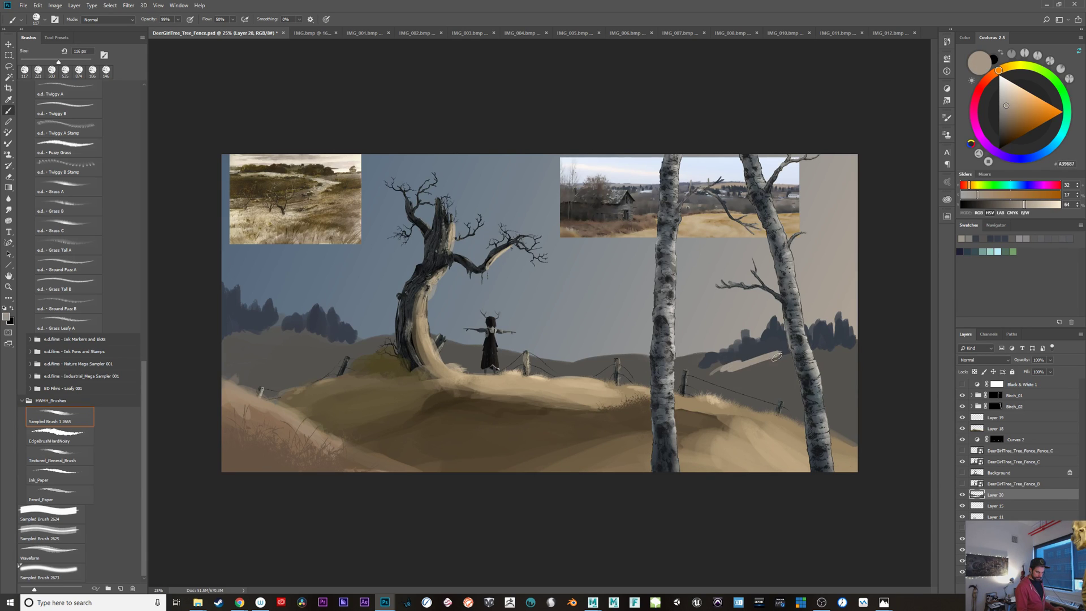
pyautogui.hotkey('ctrl', 'z')
# Step: Pick a muted brown (#817363) and paint a lit patch of field along the slope beneath the right-hand tree cluster
pyautogui.click(1007, 116)
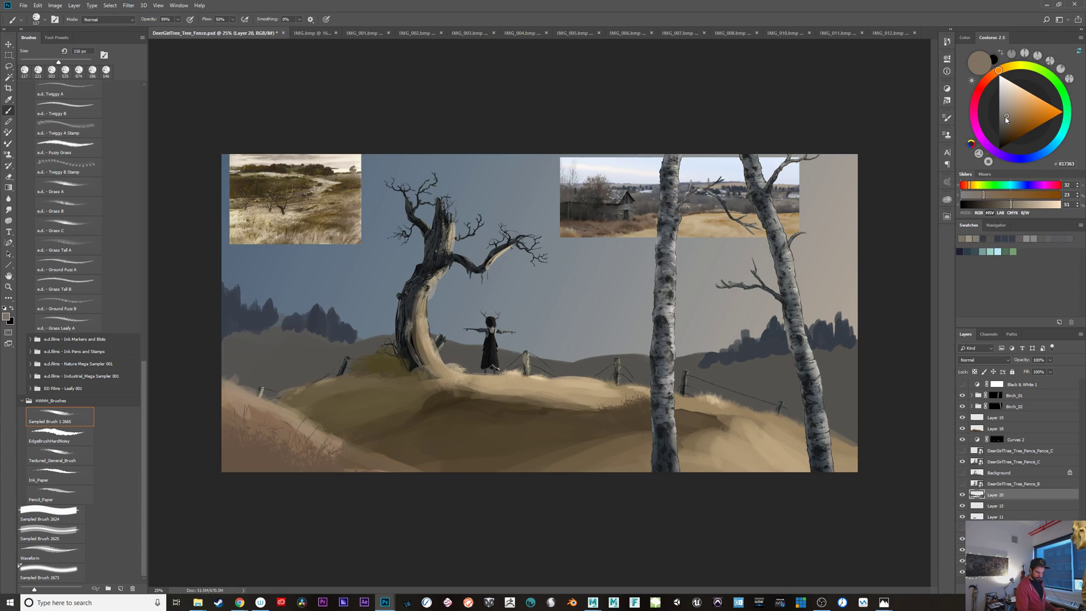
pyautogui.moveTo(771, 356); pyautogui.dragTo(853, 345)
pyautogui.hotkey('ctrl', 'z')
pyautogui.moveTo(716, 363); pyautogui.dragTo(852, 351)
pyautogui.hotkey('ctrl', 'z')
pyautogui.moveTo(756, 360)
pyautogui.mouseDown()
pyautogui.moveTo(835, 355)
pyautogui.moveTo(729, 365)
pyautogui.mouseUp()
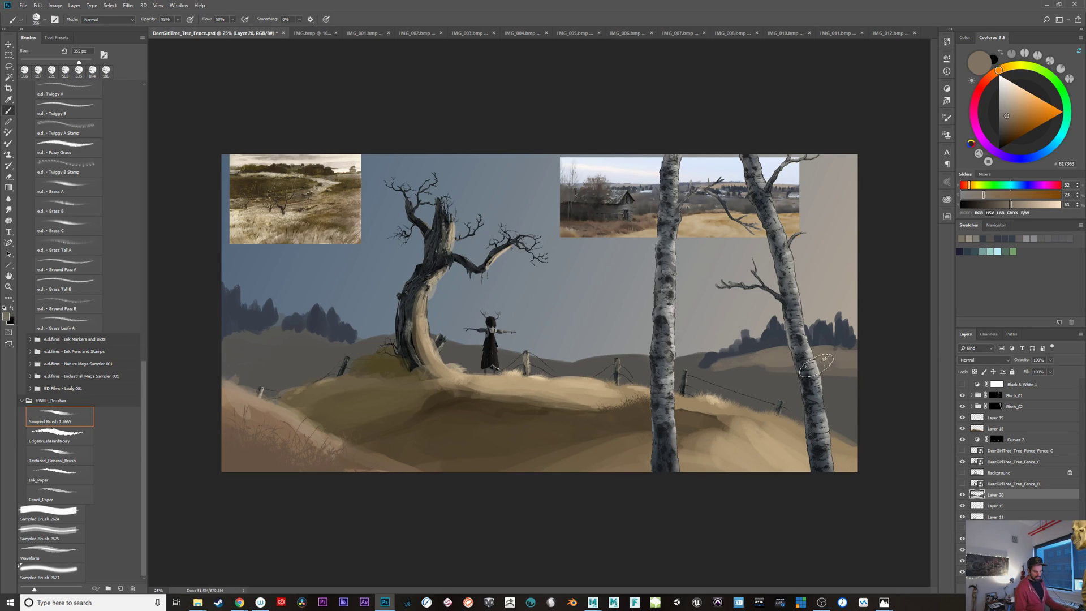
# Step: Sample the hill's dark grey-brown, reshape the lit patch and treeline's lower edge, and paint rounded bushes along the ridge behind the fence
pyautogui.keyDown('alt'); pyautogui.click(759, 389); pyautogui.keyUp('alt')
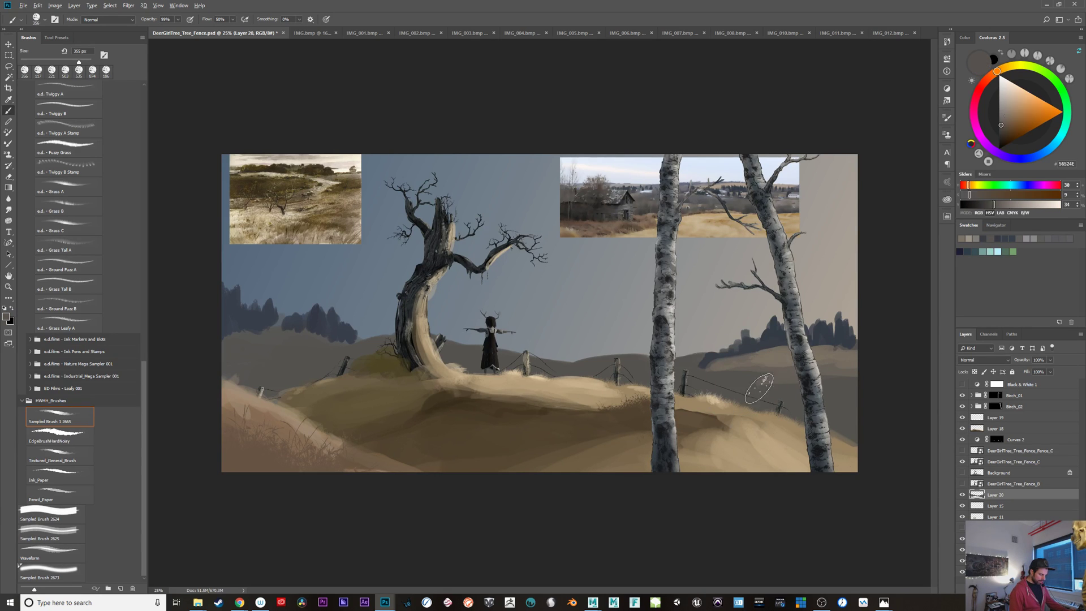
pyautogui.moveTo(766, 379); pyautogui.dragTo(814, 377)
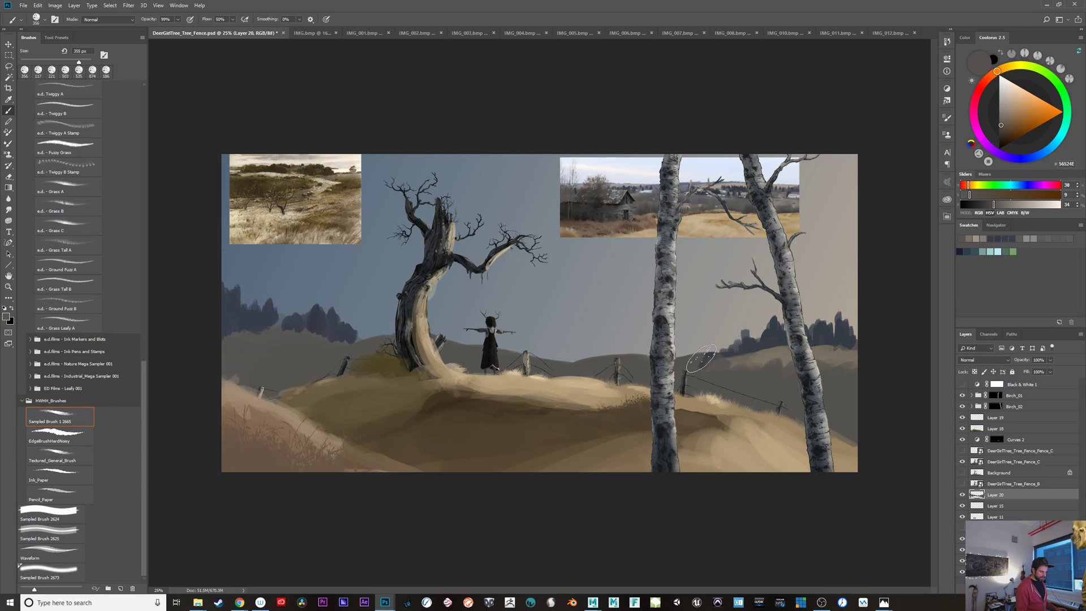
pyautogui.moveTo(705, 365)
pyautogui.mouseDown()
pyautogui.moveTo(686, 367)
pyautogui.moveTo(702, 349)
pyautogui.moveTo(607, 361)
pyautogui.mouseUp()
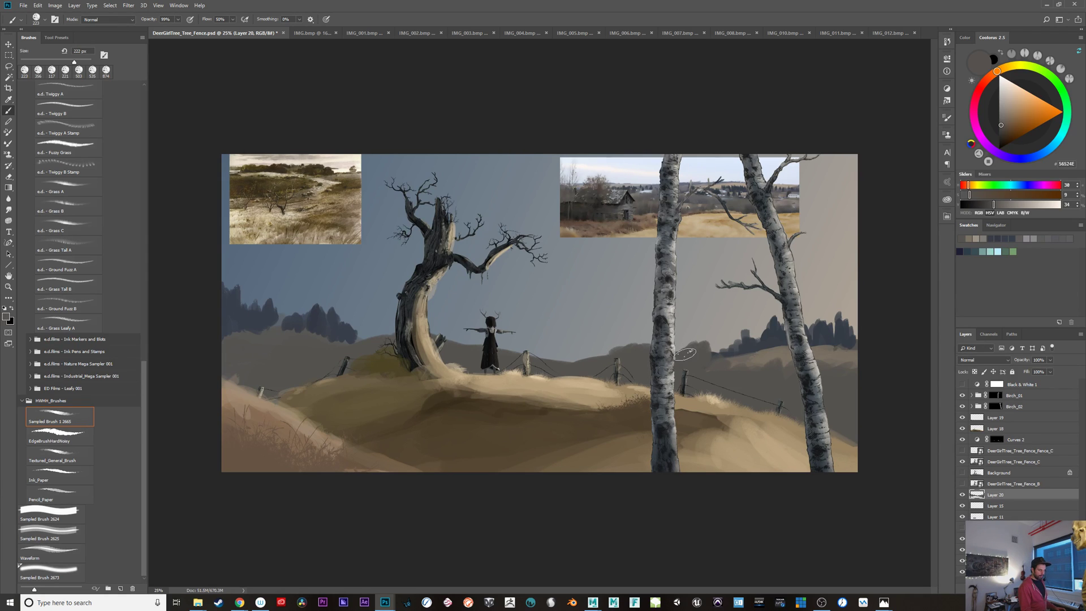
pyautogui.moveTo(685, 354)
pyautogui.mouseDown()
pyautogui.moveTo(628, 352)
pyautogui.moveTo(639, 346)
pyautogui.moveTo(552, 367)
pyautogui.mouseUp()
# Step: Try a warm tan highlight on the bushes on the ridge beside the left-hand birch
pyautogui.keyDown('alt'); pyautogui.click(599, 181); pyautogui.keyUp('alt')
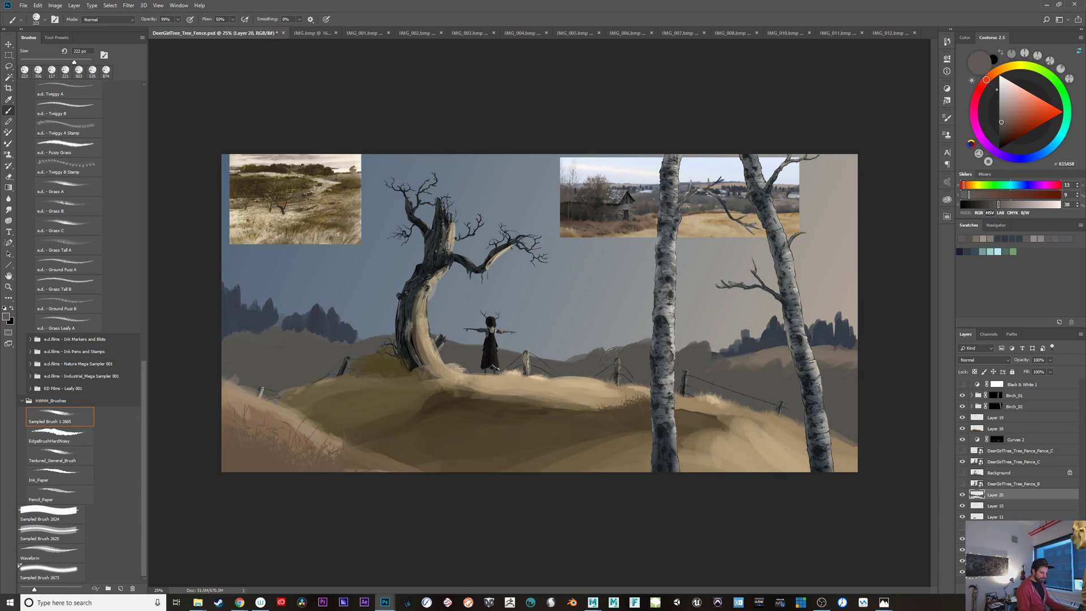
pyautogui.keyDown('alt'); pyautogui.click(633, 352); pyautogui.keyUp('alt')
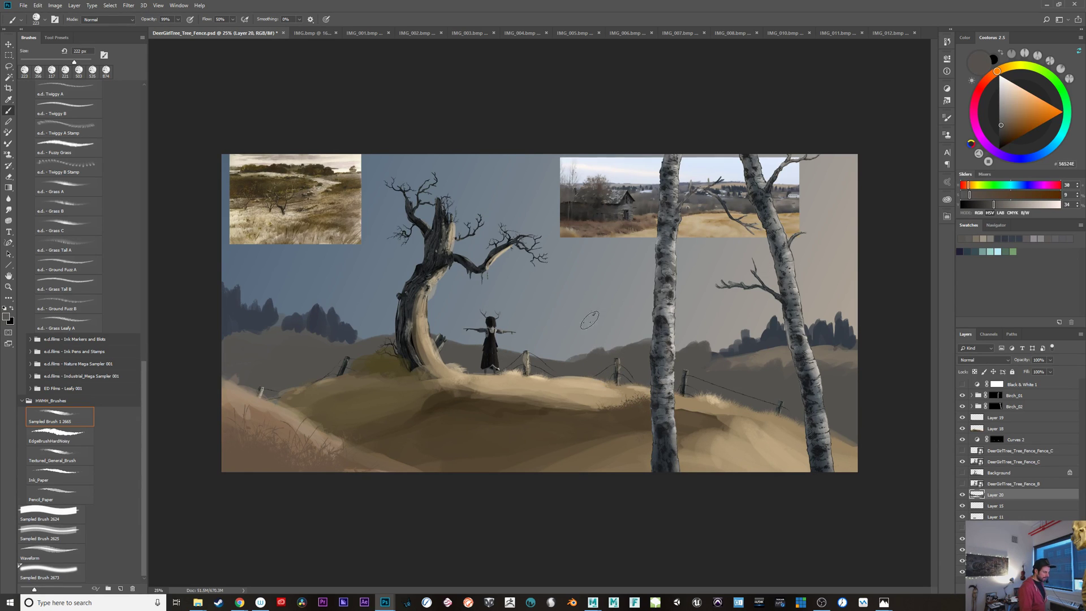
pyautogui.click(1008, 114)
pyautogui.moveTo(1012, 117); pyautogui.dragTo(1011, 116)
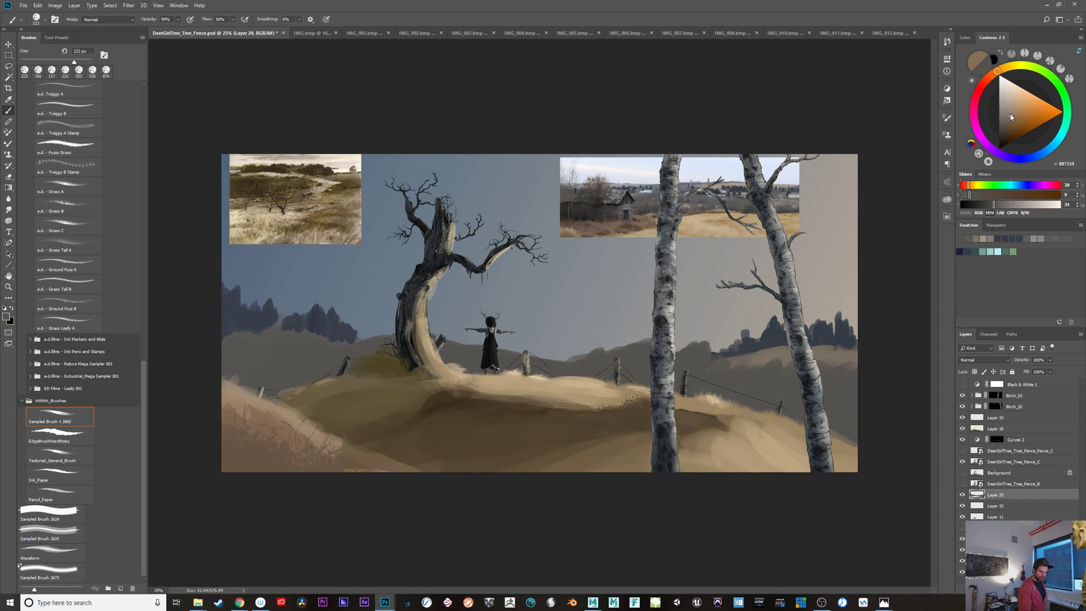
pyautogui.moveTo(625, 351); pyautogui.dragTo(652, 341)
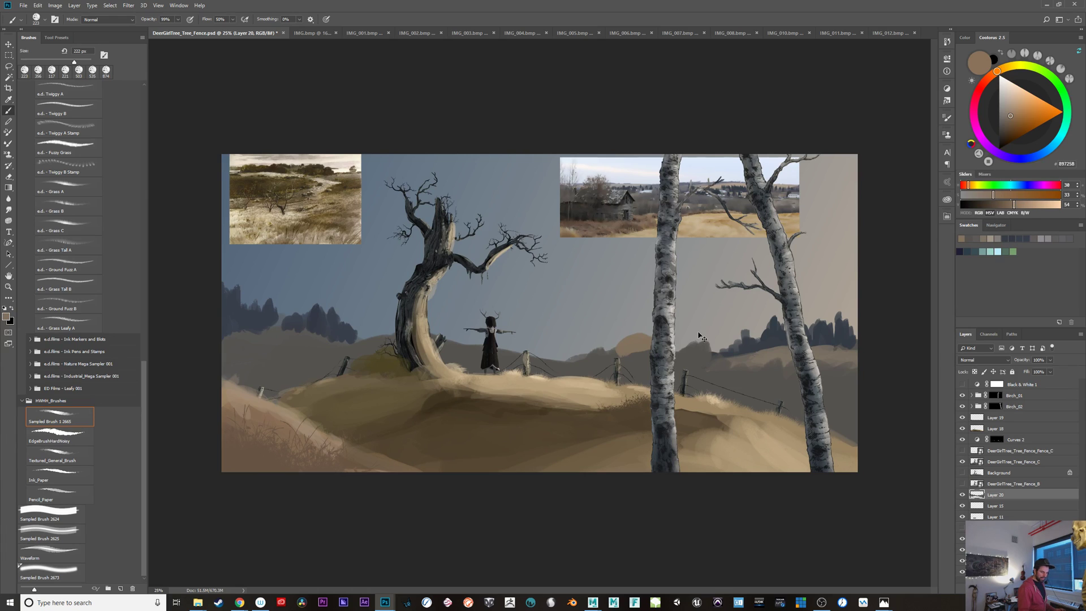
pyautogui.hotkey('ctrl', 'z')
pyautogui.click(1011, 122)
# Step: Resample the ridge colour, lighten it to a soft brown, and paint highlights on the bushes along the distant ridge, including behind the girl
pyautogui.keyDown('alt'); pyautogui.click(640, 356); pyautogui.keyUp('alt')
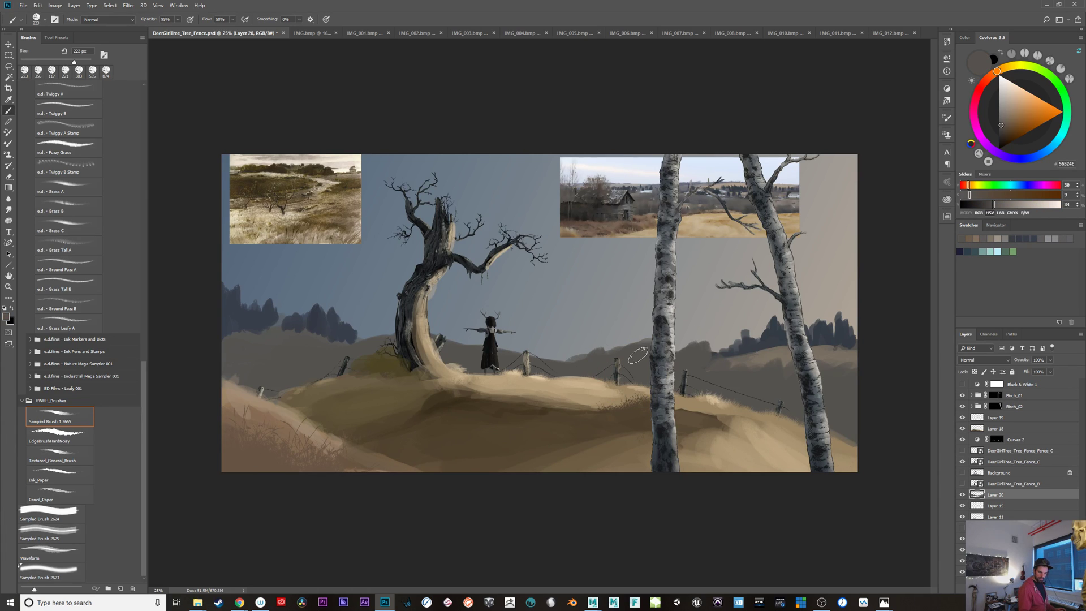
pyautogui.click(1005, 125)
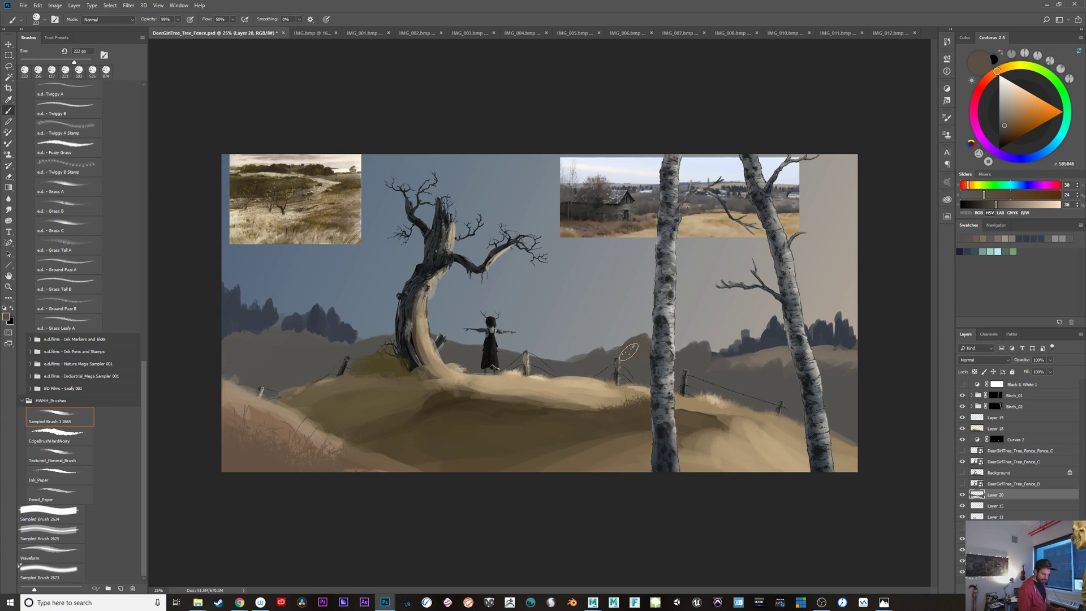
pyautogui.click(1006, 119)
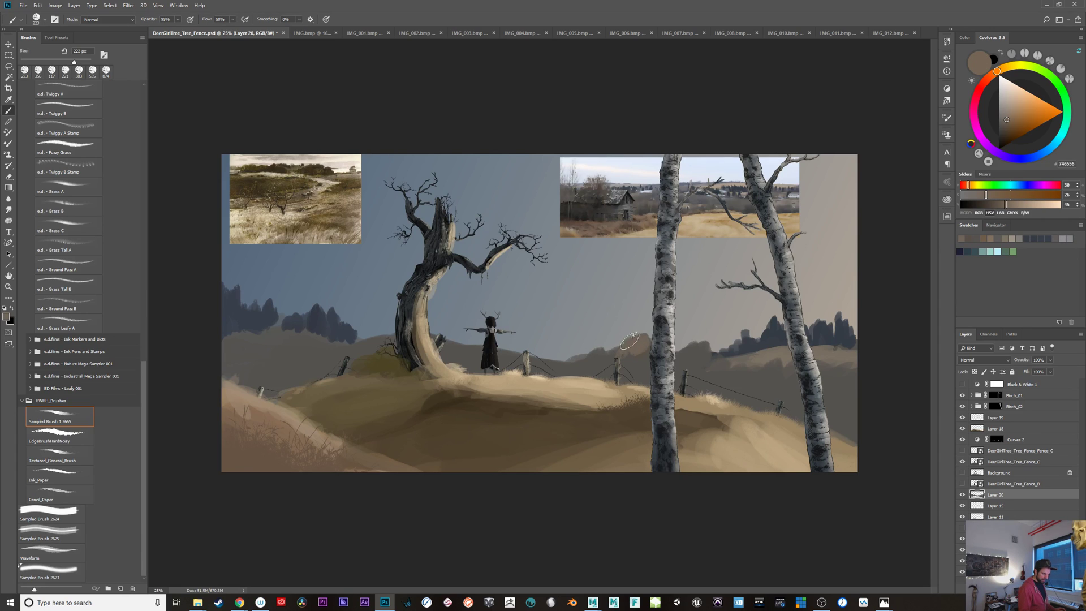
pyautogui.moveTo(605, 356)
pyautogui.mouseDown()
pyautogui.moveTo(703, 348)
pyautogui.moveTo(696, 364)
pyautogui.moveTo(662, 364)
pyautogui.mouseUp()
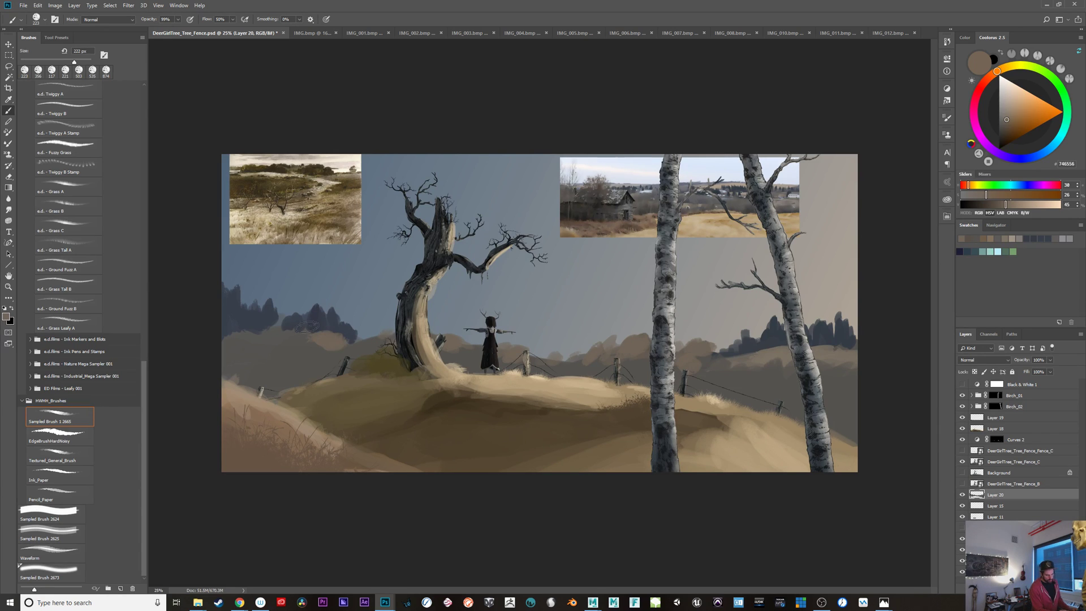
# Step: Sample a dark grey-brown for a 30% opacity brush, and erase the rounded bush tops along the distant ridge into a smoother hill line
pyautogui.keyDown('alt'); pyautogui.click(472, 355); pyautogui.keyUp('alt')
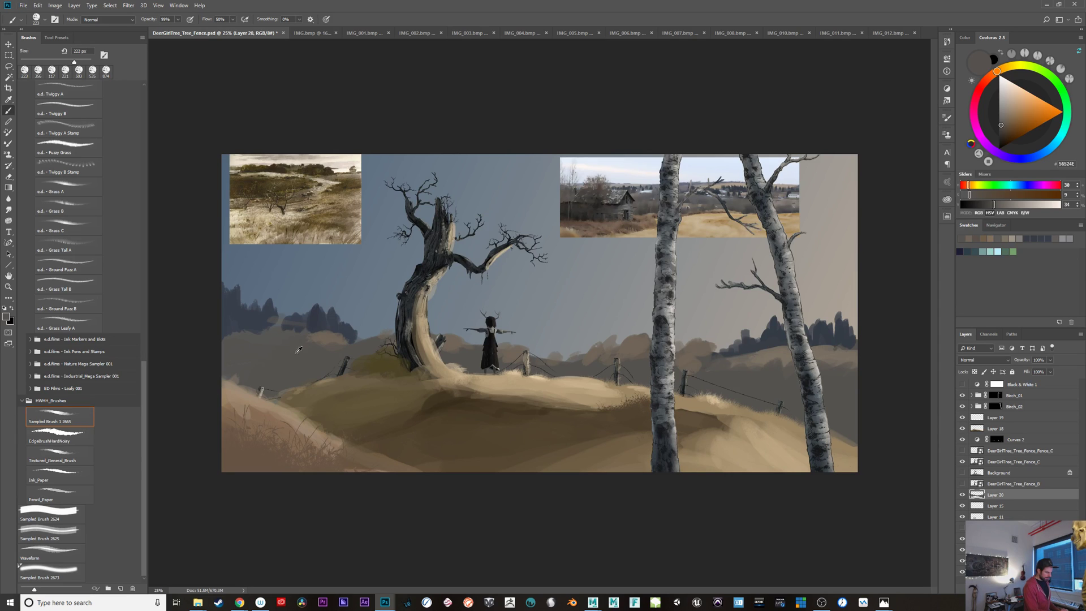
pyautogui.keyDown('alt'); pyautogui.click(645, 209); pyautogui.keyUp('alt')
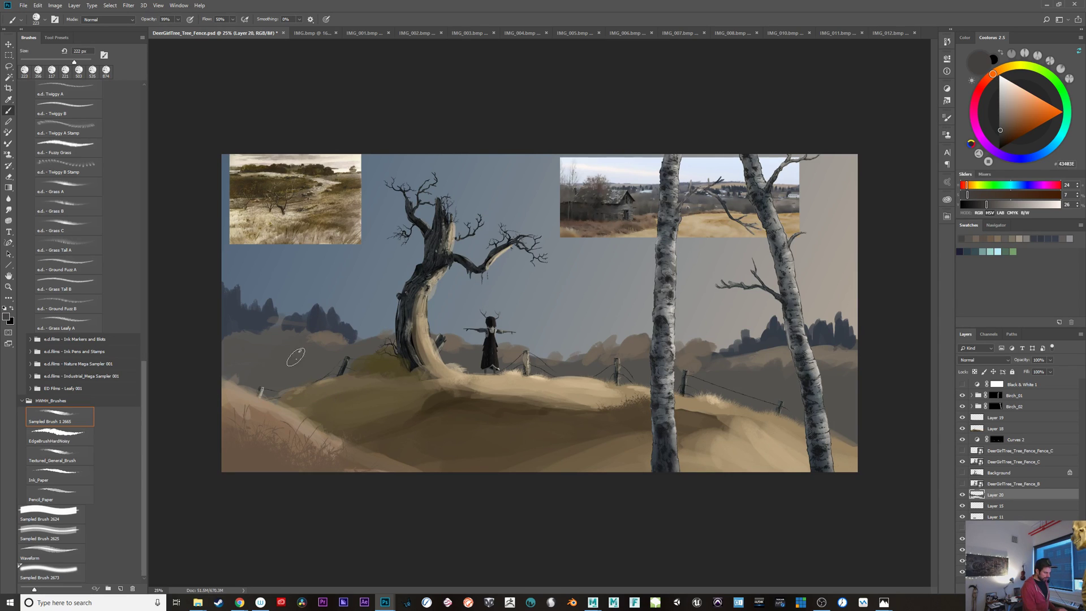
pyautogui.press('3')
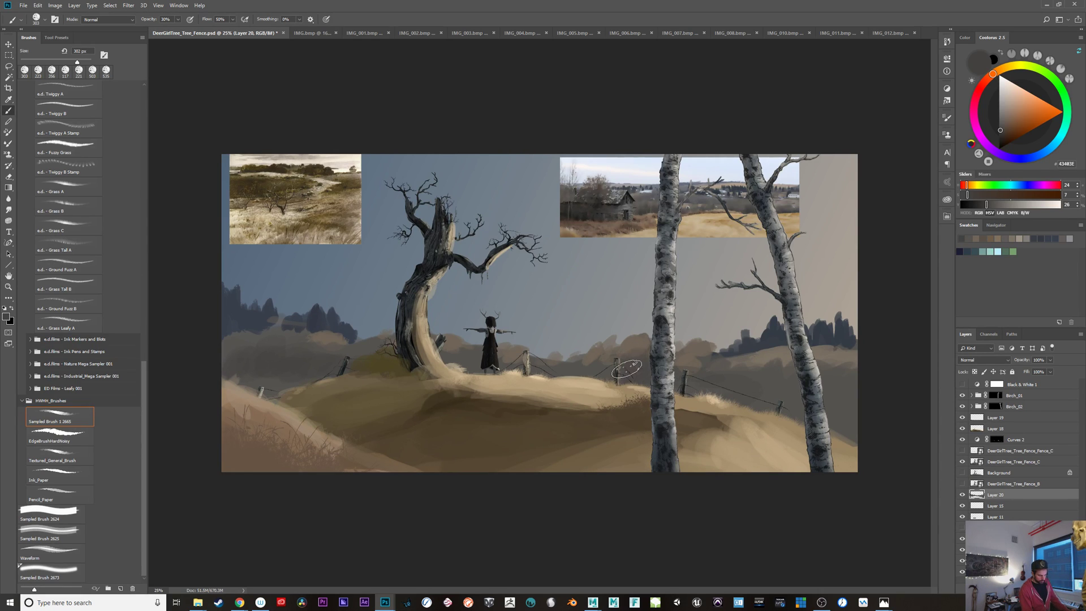
pyautogui.press('e')
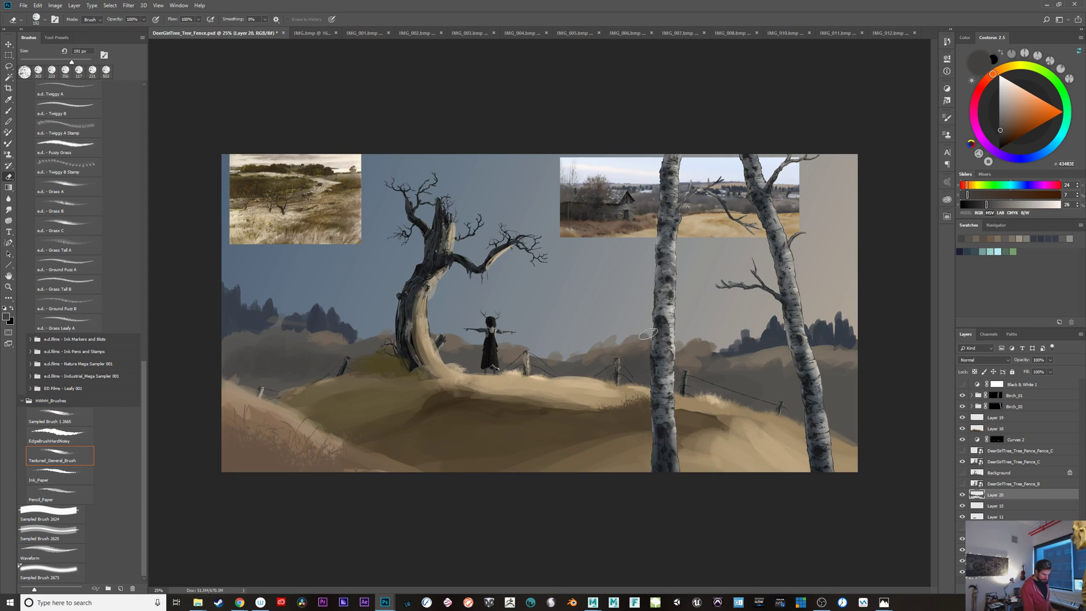
pyautogui.moveTo(648, 334)
pyautogui.mouseDown()
pyautogui.moveTo(608, 340)
pyautogui.moveTo(695, 334)
pyautogui.moveTo(549, 354)
pyautogui.moveTo(563, 357)
pyautogui.moveTo(521, 338)
pyautogui.moveTo(466, 342)
pyautogui.moveTo(444, 333)
pyautogui.mouseUp()
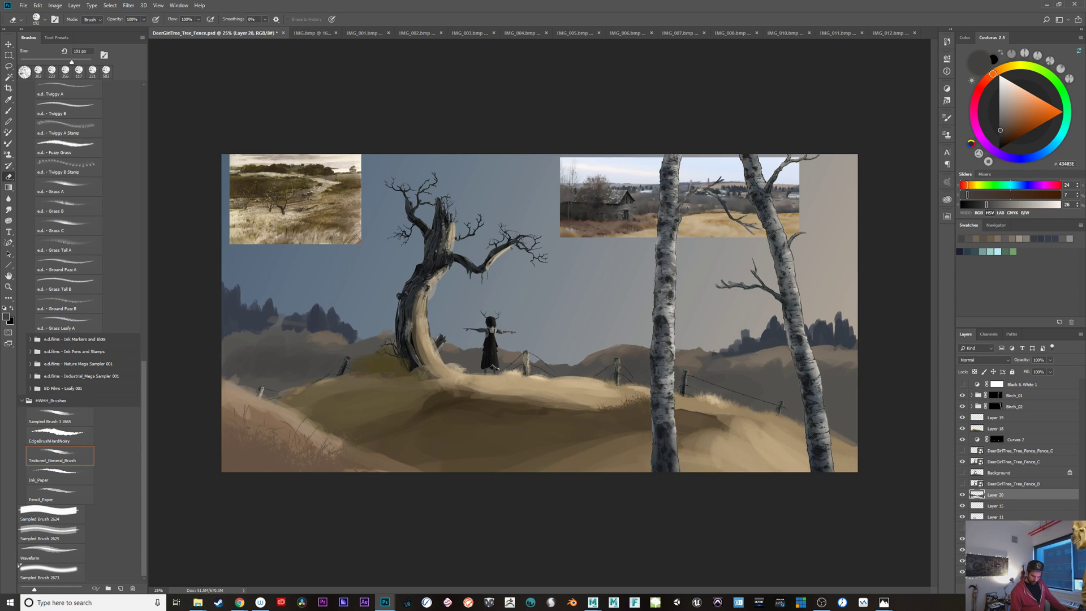
# Step: Change the middle colour stop of the sky's gradient fill to a lighter grey-blue (#78899e) and apply the gradient
pyautogui.doubleClick(977, 572)
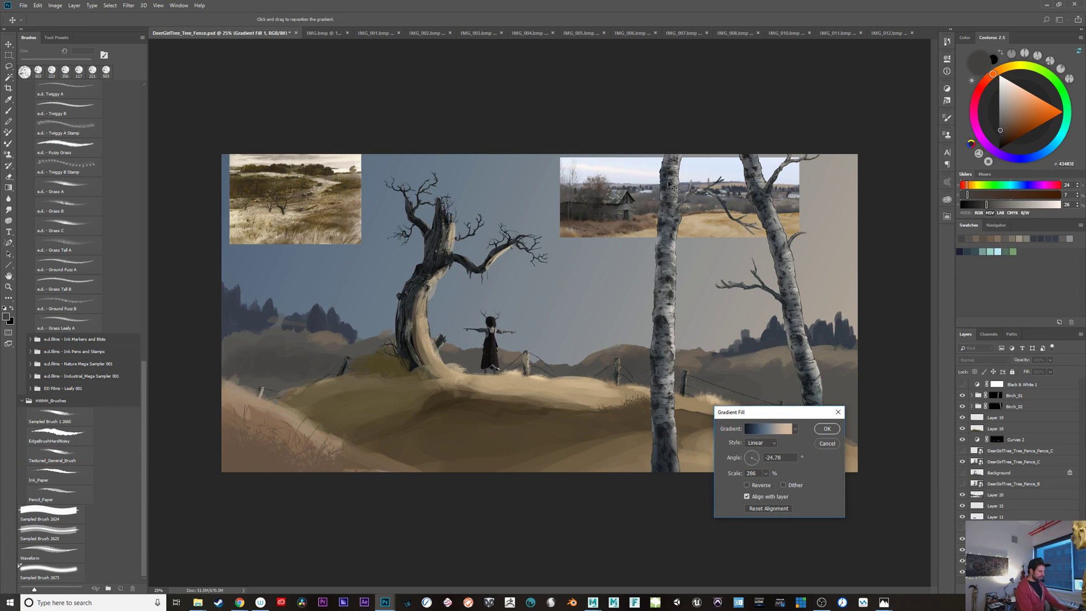
pyautogui.click(753, 428)
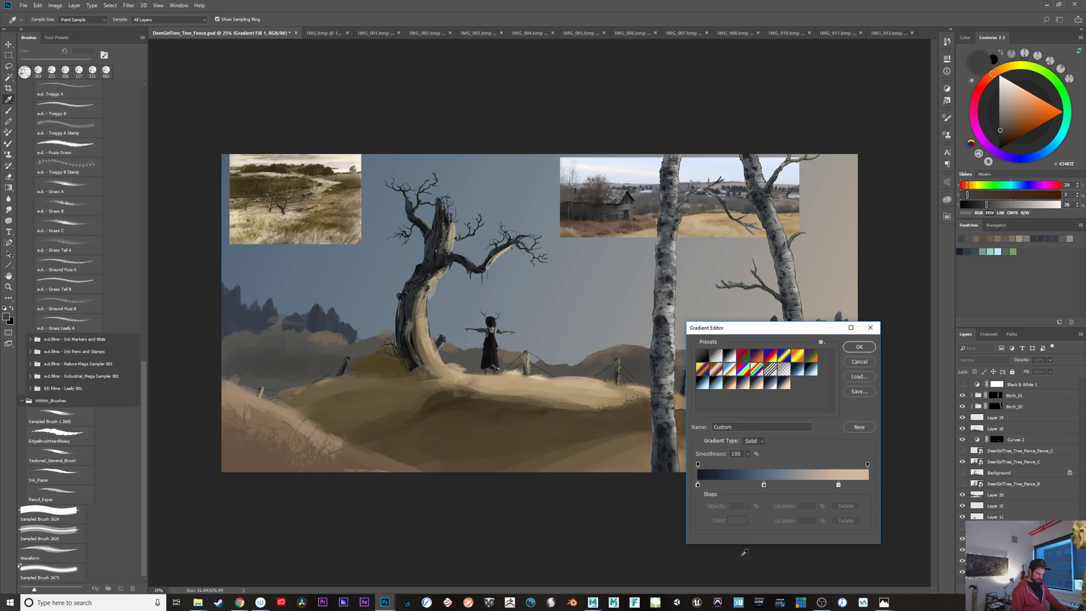
pyautogui.click(765, 485)
pyautogui.click(739, 520)
pyautogui.click(734, 164)
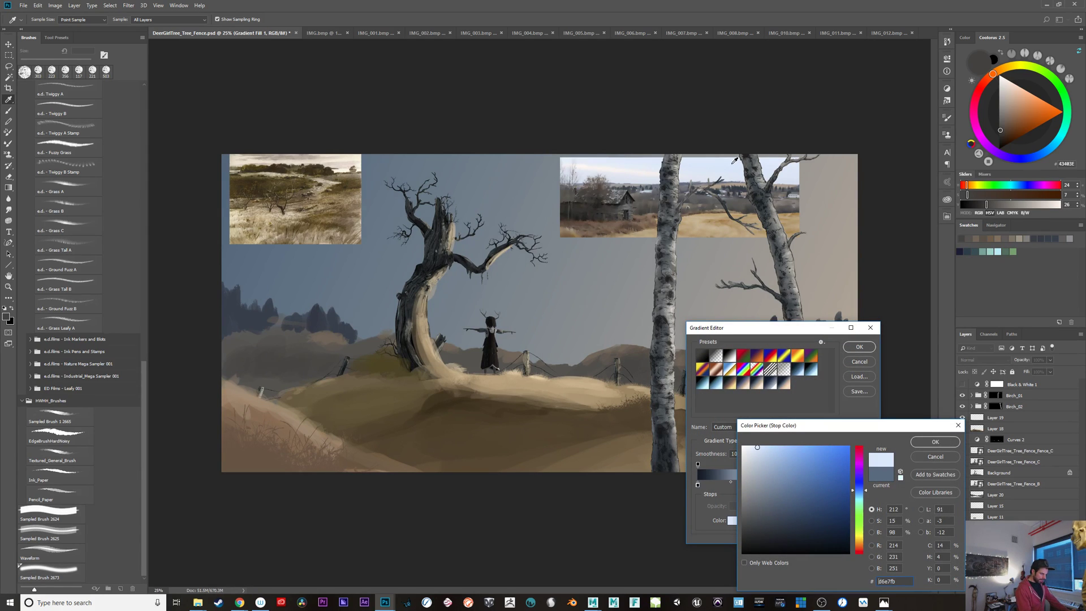
pyautogui.moveTo(777, 478); pyautogui.dragTo(769, 484)
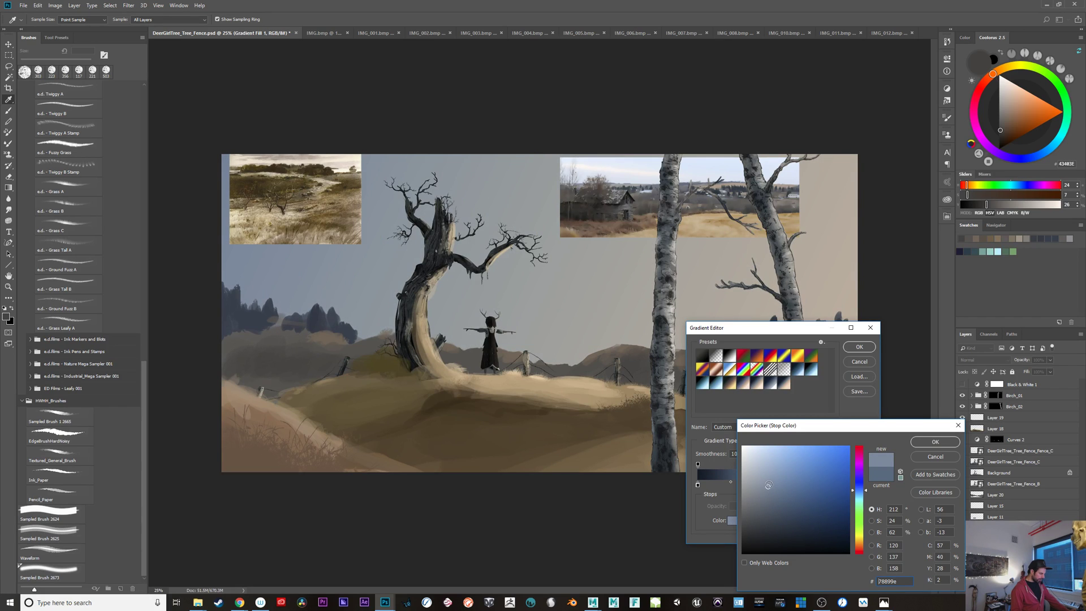
pyautogui.click(943, 443)
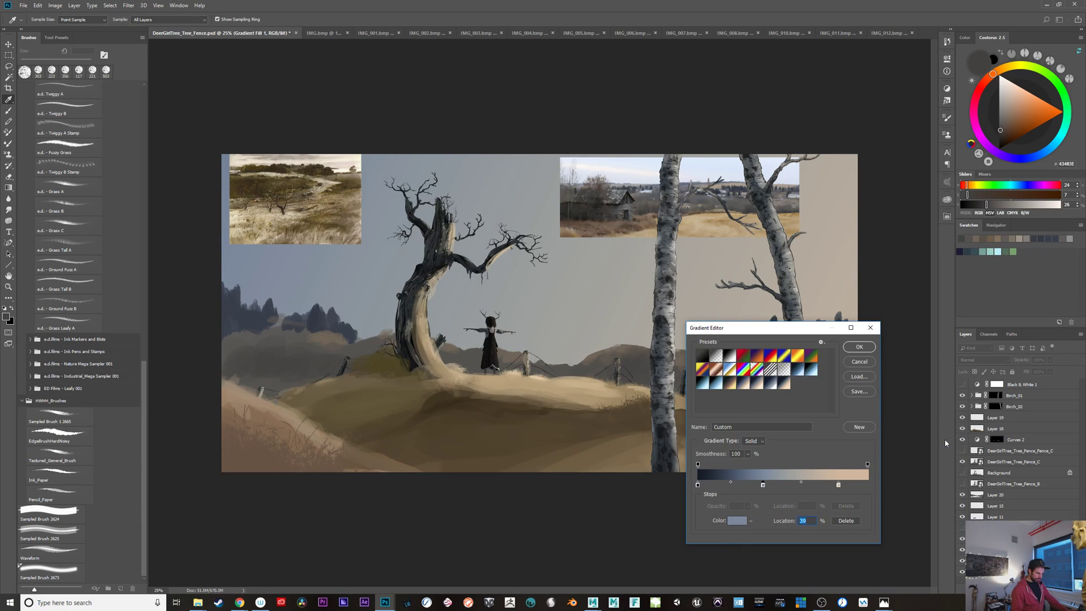
pyautogui.click(864, 348)
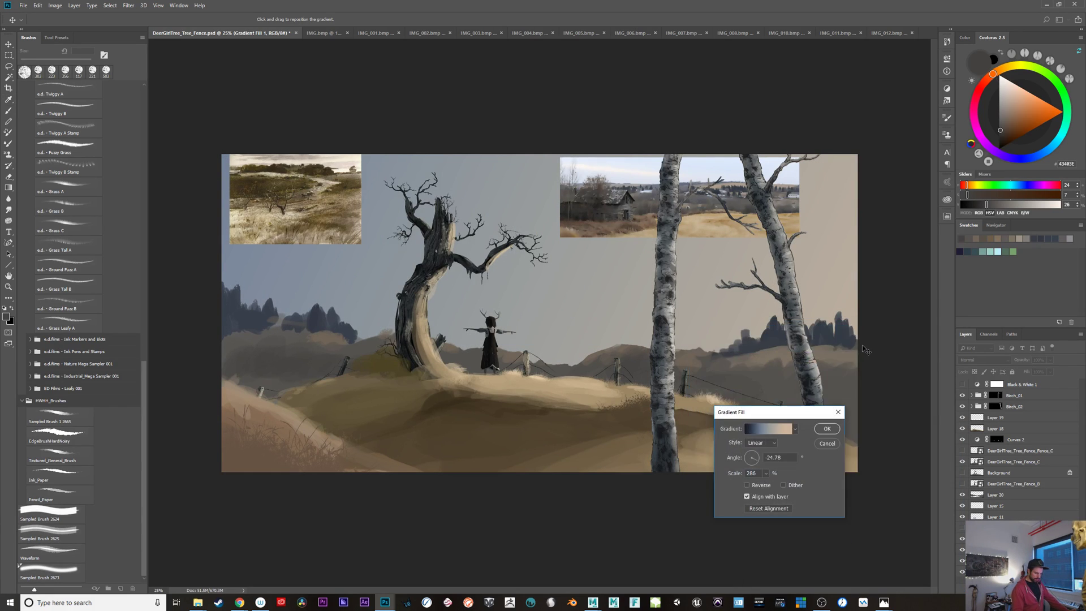
pyautogui.click(828, 430)
# Step: Check the composition at a reduced size and make Layer 20 active again for brushwork on the ridge
pyautogui.press('e')
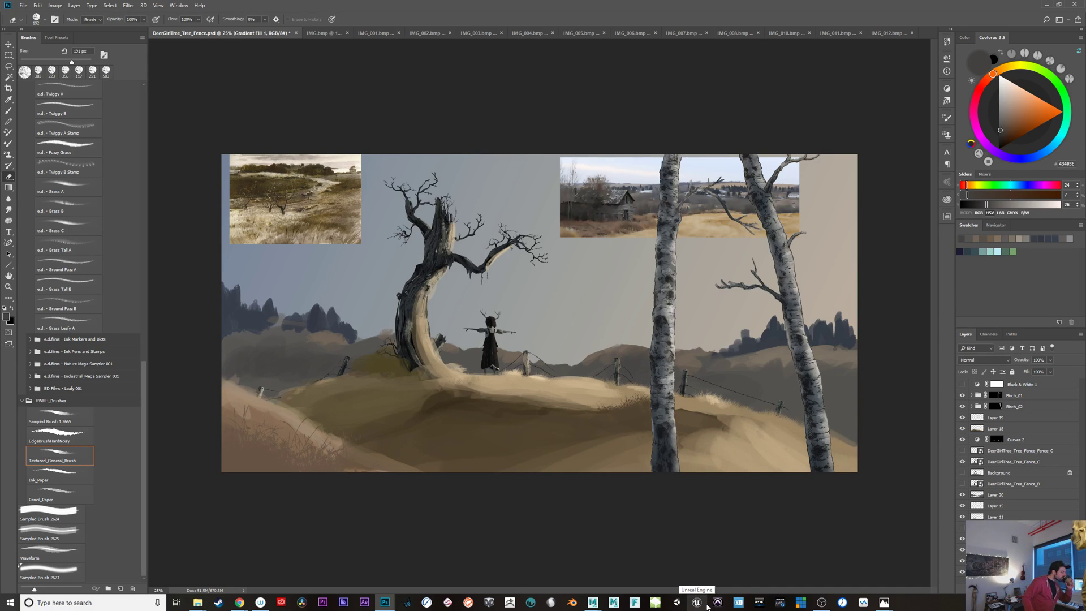
pyautogui.hotkey('ctrl', '-')
pyautogui.hotkey('ctrl', '-')
pyautogui.hotkey('ctrl', '-')
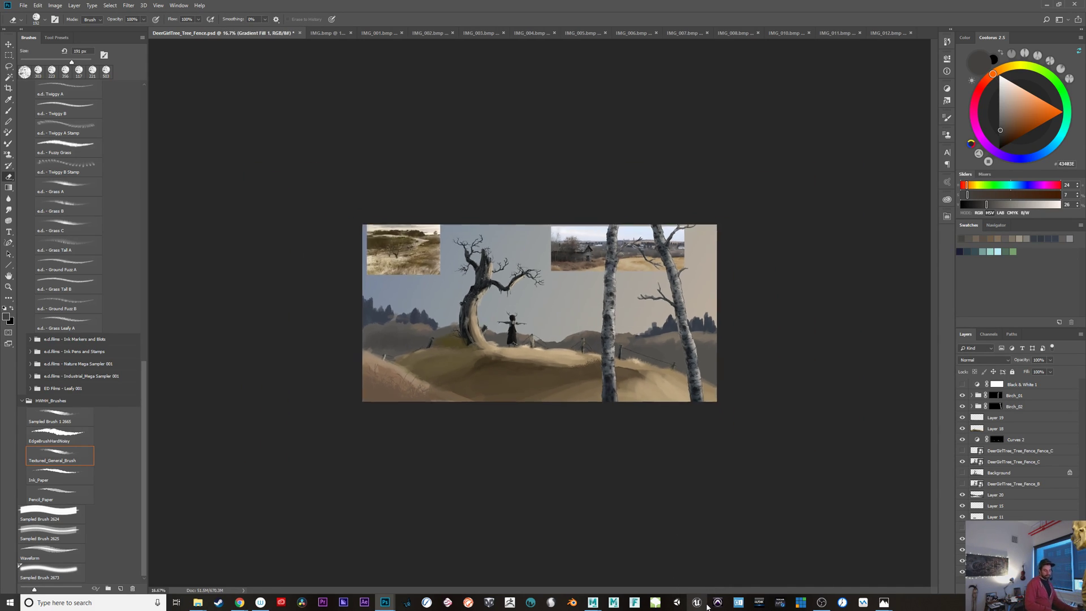
pyautogui.hotkey('ctrl', '+')
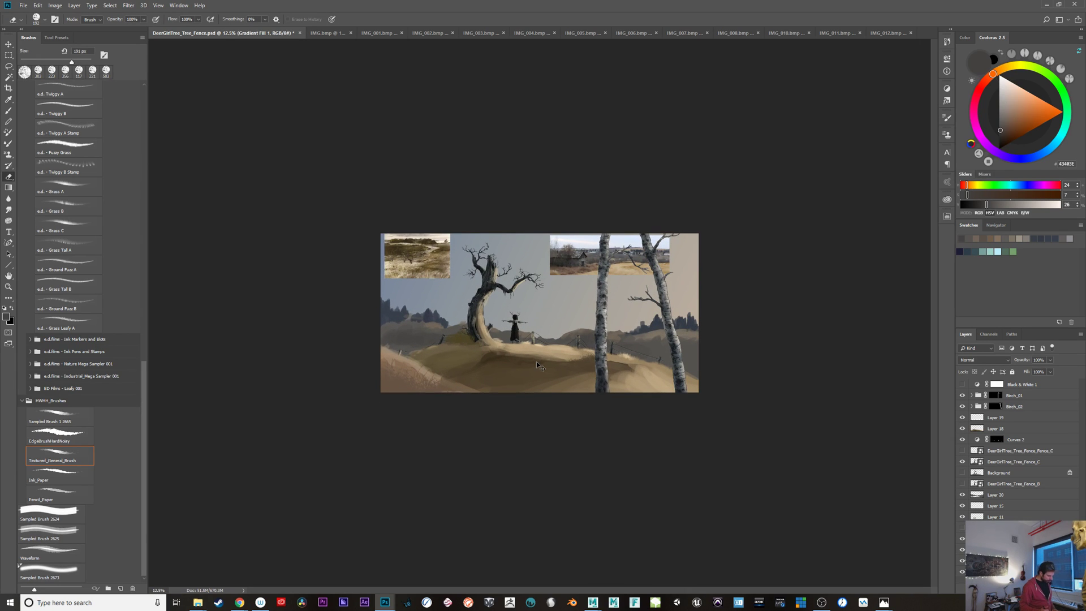
pyautogui.hotkey('ctrl', '+')
pyautogui.hotkey('ctrl', '+')
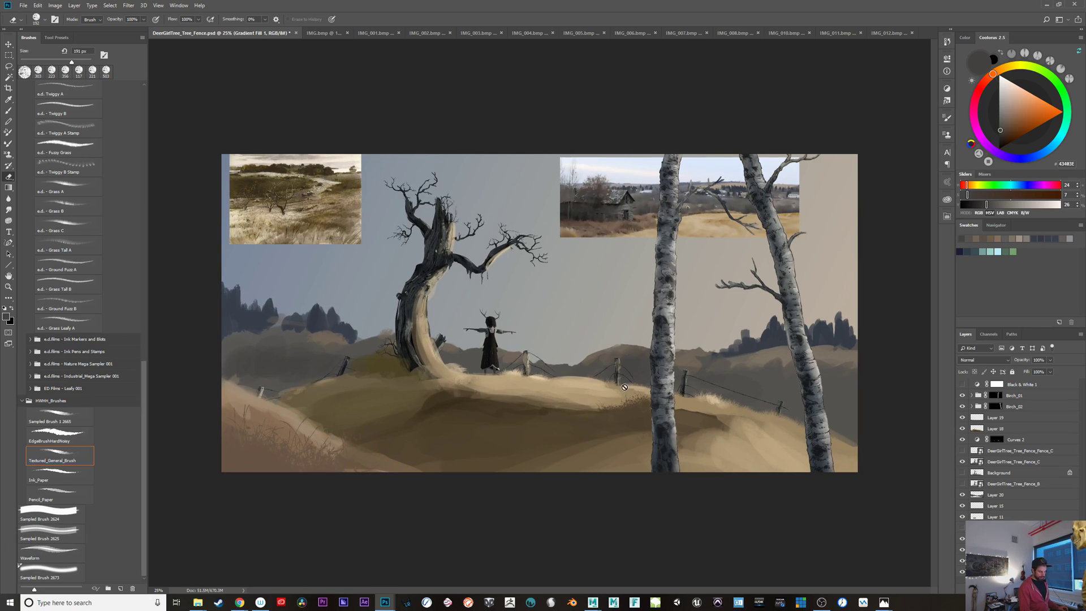
pyautogui.press('b')
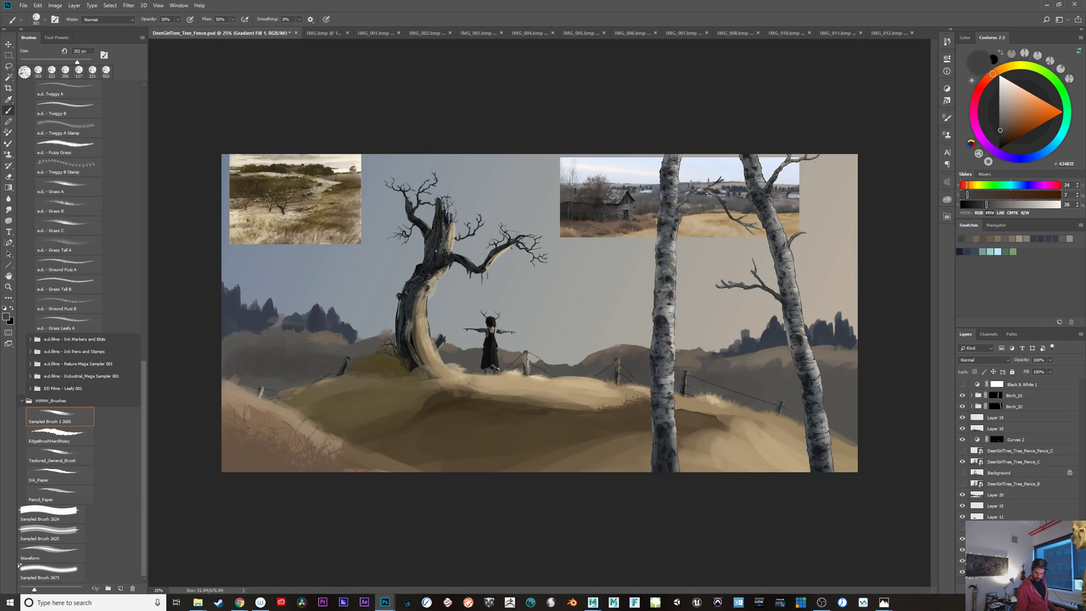
pyautogui.click(996, 550)
pyautogui.click(981, 499)
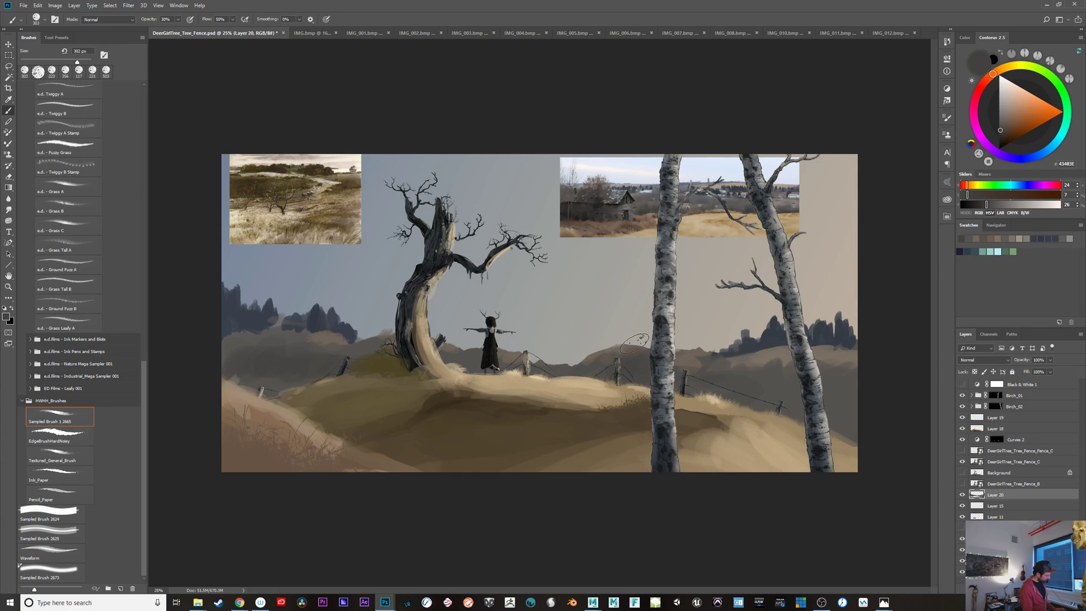
# Step: Try erasing part of the distant ridge behind the fence, between the girl and the left-hand birch
pyautogui.press('e')
pyautogui.moveTo(637, 352)
pyautogui.mouseDown()
pyautogui.moveTo(563, 366)
pyautogui.moveTo(606, 383)
pyautogui.moveTo(687, 351)
pyautogui.moveTo(599, 372)
pyautogui.moveTo(585, 350)
pyautogui.moveTo(585, 370)
pyautogui.moveTo(569, 372)
pyautogui.moveTo(577, 379)
pyautogui.moveTo(527, 350)
pyautogui.moveTo(619, 383)
pyautogui.mouseUp()
pyautogui.hotkey('ctrl', 'z')
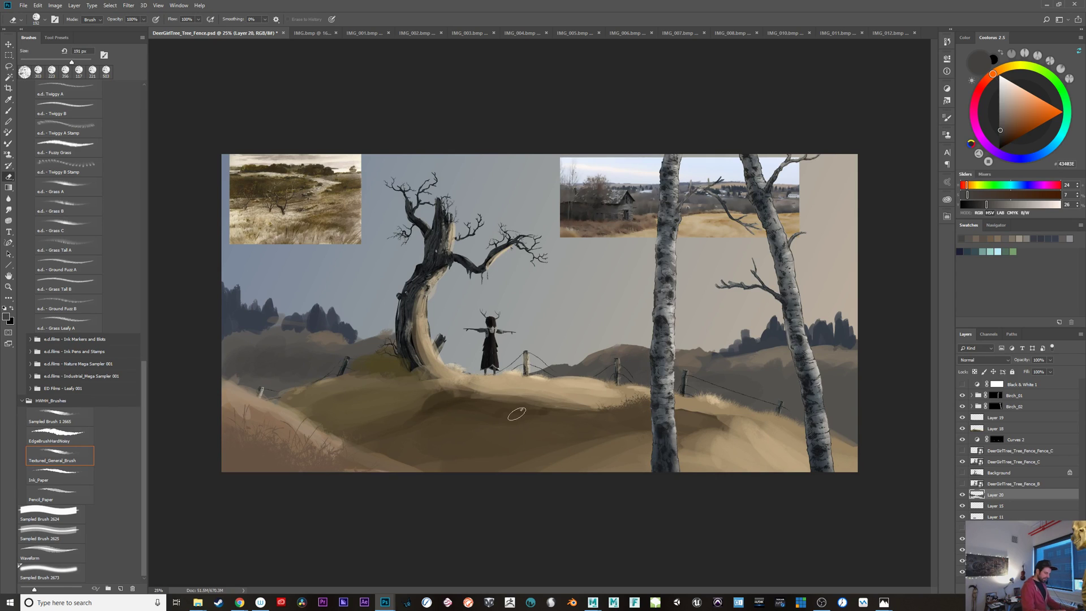
pyautogui.hotkey('ctrl', 'z')
pyautogui.hotkey('ctrl', 'z')
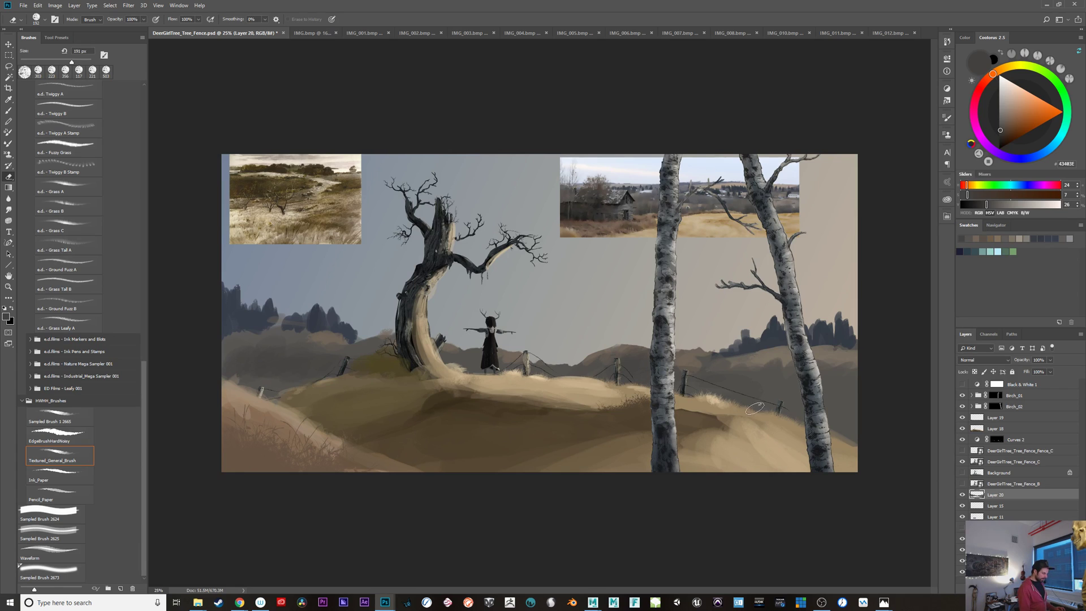
# Step: Add a new layer clipped to Layer 20 and set up a 10% opacity brush with a pale grey sampled from the sky
pyautogui.press('b')
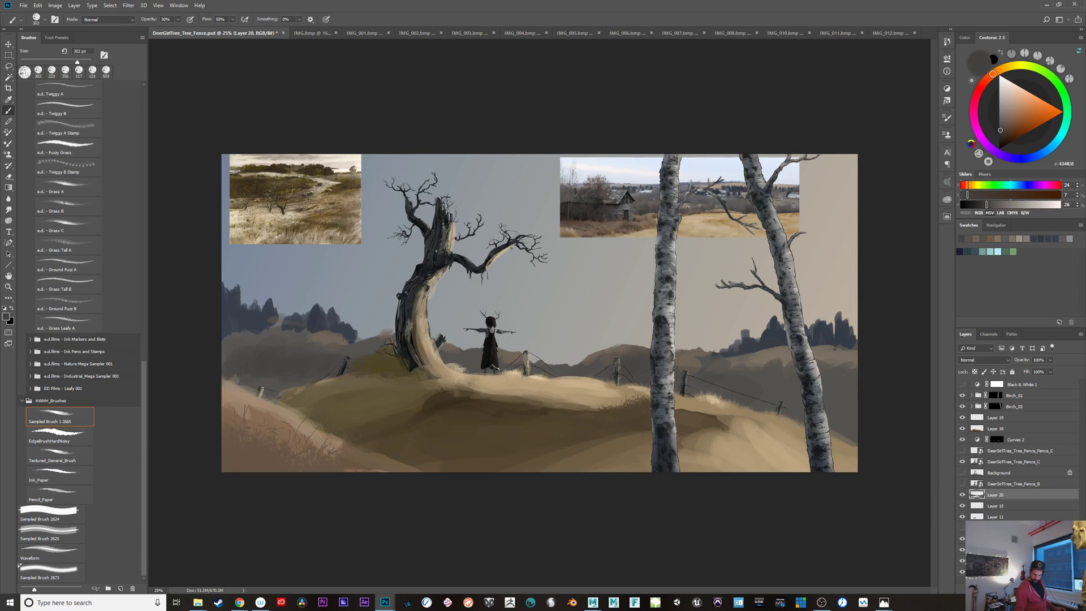
pyautogui.hotkey('ctrl', 'shift', 'alt', 'n')
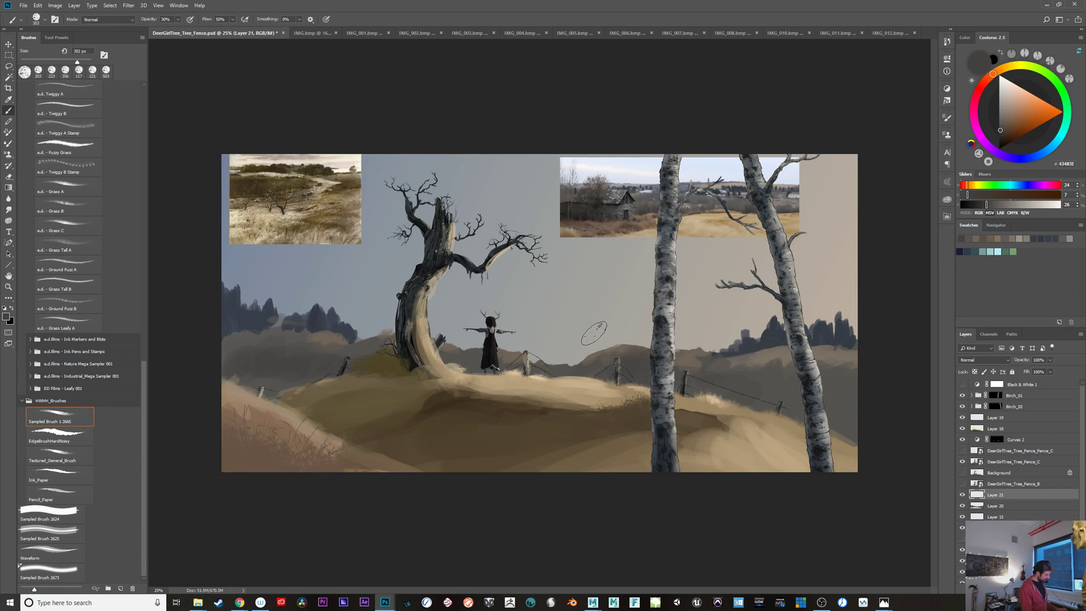
pyautogui.keyDown('alt'); pyautogui.click(579, 333); pyautogui.keyUp('alt')
pyautogui.press(']')
pyautogui.moveTo(374, 347)
pyautogui.mouseDown()
pyautogui.moveTo(308, 373)
pyautogui.moveTo(379, 335)
pyautogui.mouseUp()
pyautogui.hotkey('ctrl', 'z')
pyautogui.press('1')
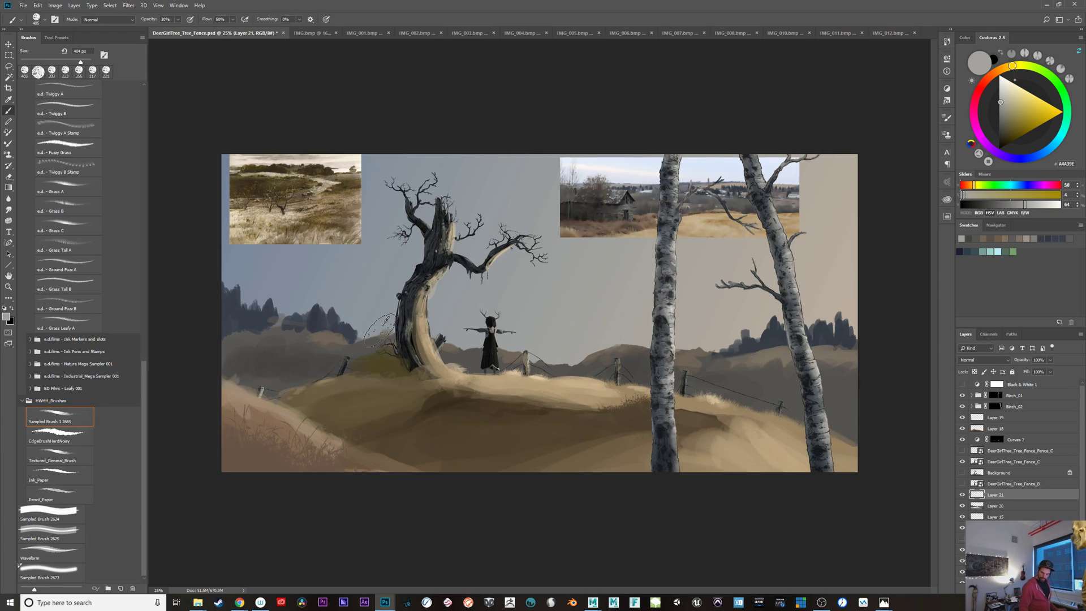
pyautogui.keyDown('alt'); pyautogui.click(980, 499); pyautogui.keyUp('alt')
# Step: Brush faint grey haze over the distant ridges using a large 740 px brush on the clipped layer
pyautogui.moveTo(290, 344)
pyautogui.mouseDown()
pyautogui.moveTo(309, 343)
pyautogui.moveTo(295, 362)
pyautogui.mouseUp()
pyautogui.moveTo(379, 374); pyautogui.dragTo(555, 341)
pyautogui.hotkey('ctrl', 'z')
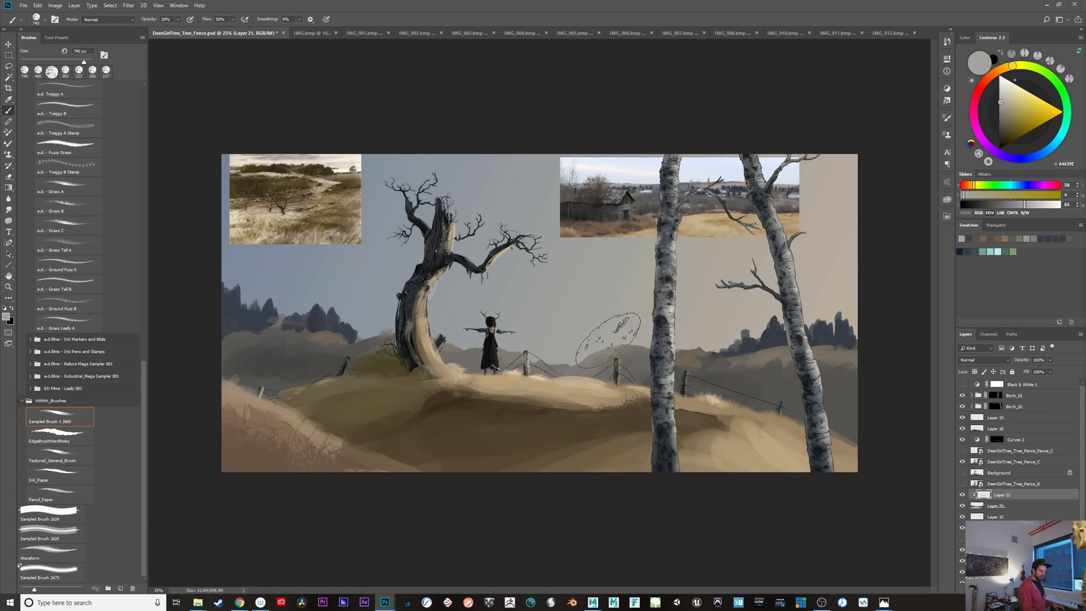
pyautogui.press('e')
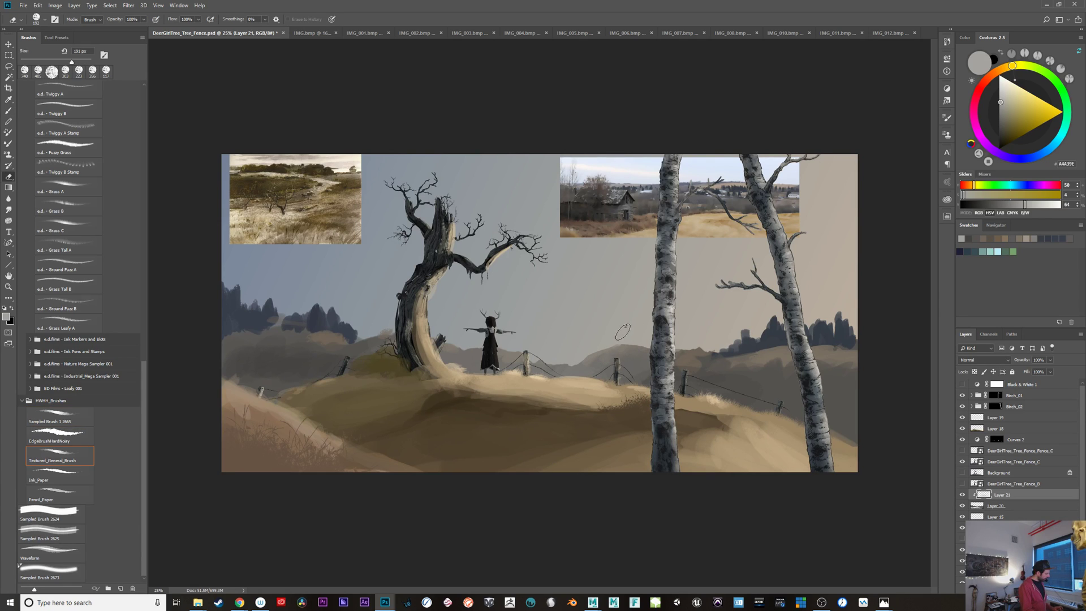
pyautogui.press('b')
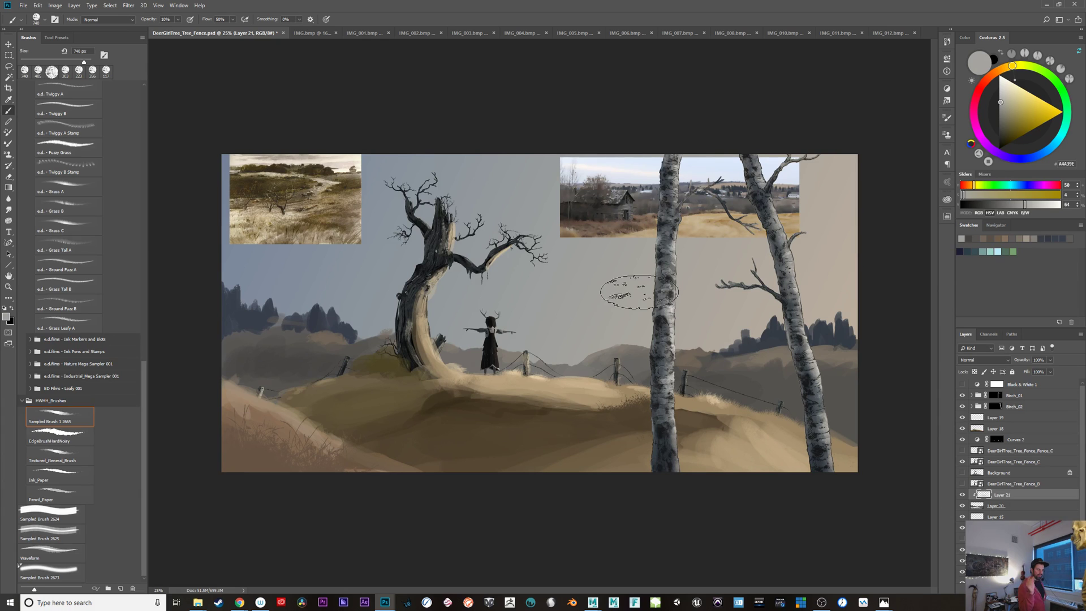
pyautogui.moveTo(570, 347)
pyautogui.mouseDown()
pyautogui.moveTo(558, 348)
pyautogui.moveTo(595, 343)
pyautogui.mouseUp()
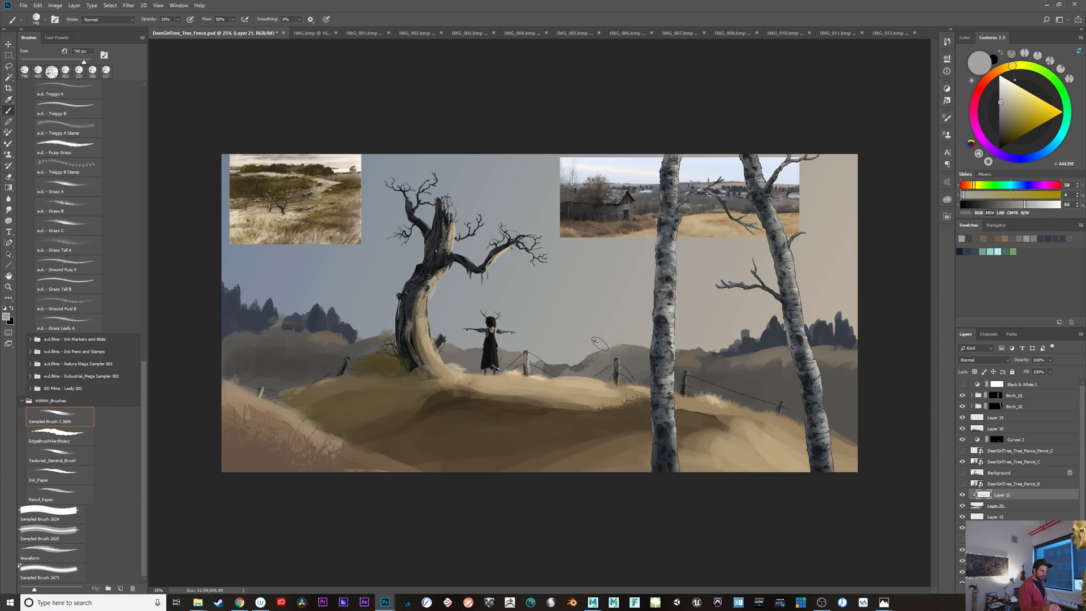
# Step: Refine the haze on the ridge between the girl and the left-hand birch, reducing the brush to 462 px
pyautogui.press('b')
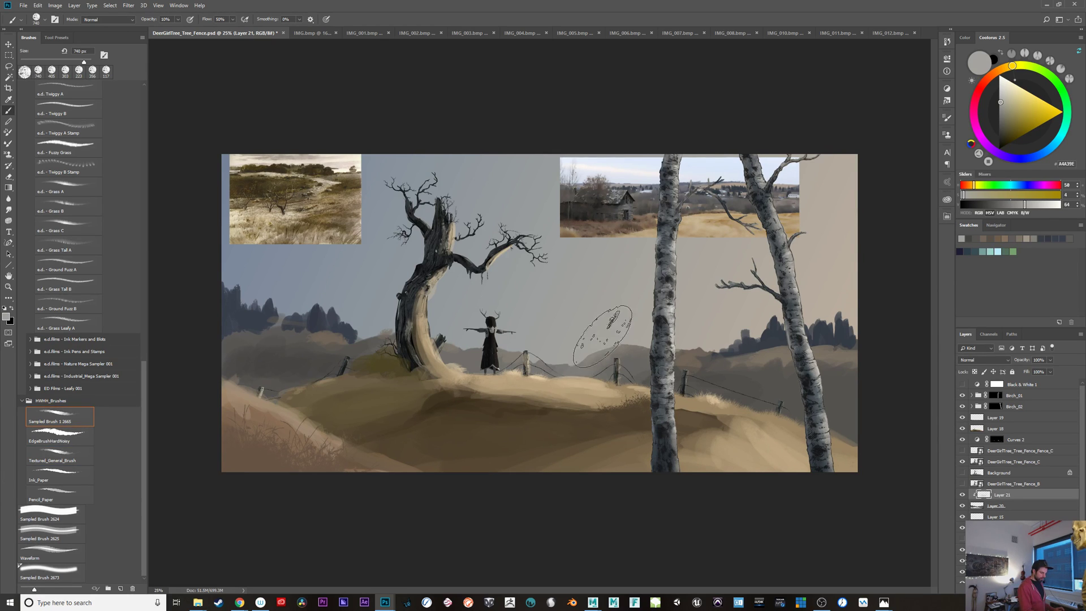
pyautogui.press('e')
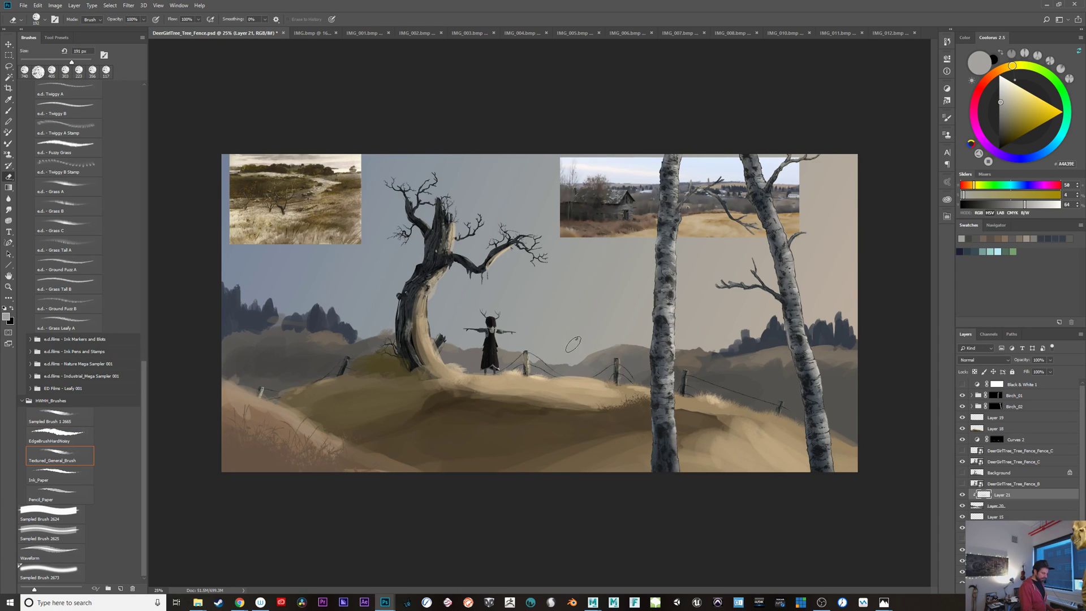
pyautogui.press('b')
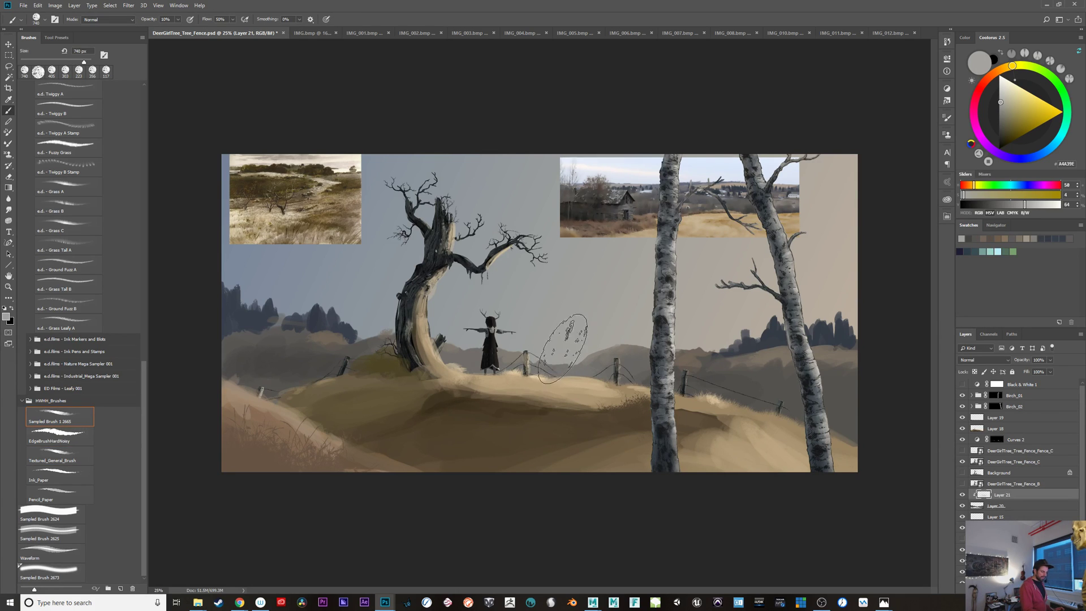
pyautogui.moveTo(570, 328); pyautogui.dragTo(551, 328)
pyautogui.click(558, 346)
pyautogui.press('space')
pyautogui.press('space')
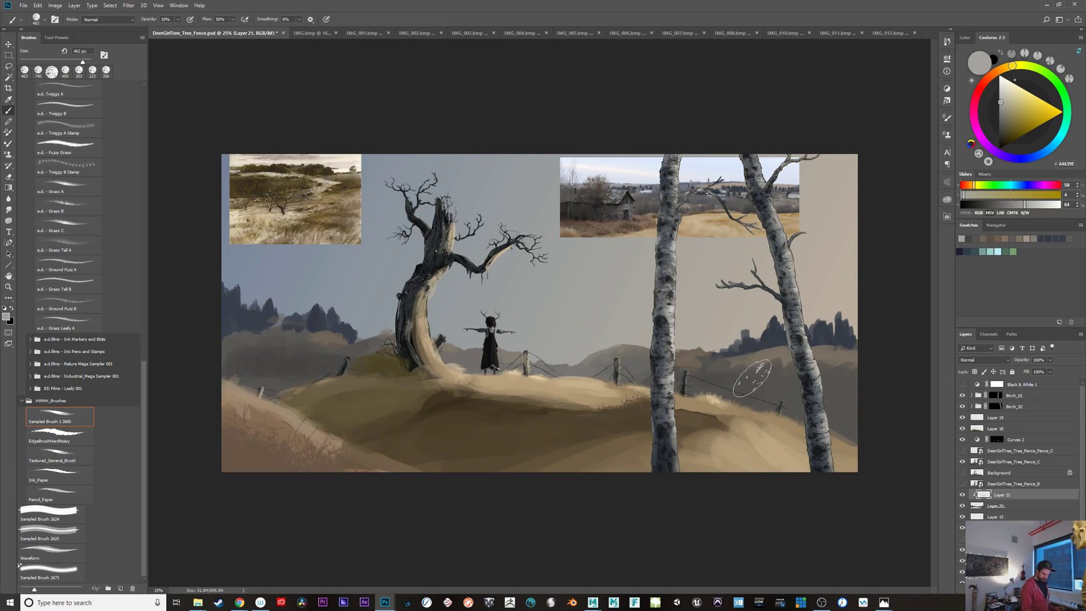
# Step: Sample the dark blue (#363e49) of the treeline beside the right-hand birch as the brush colour
pyautogui.click(982, 507)
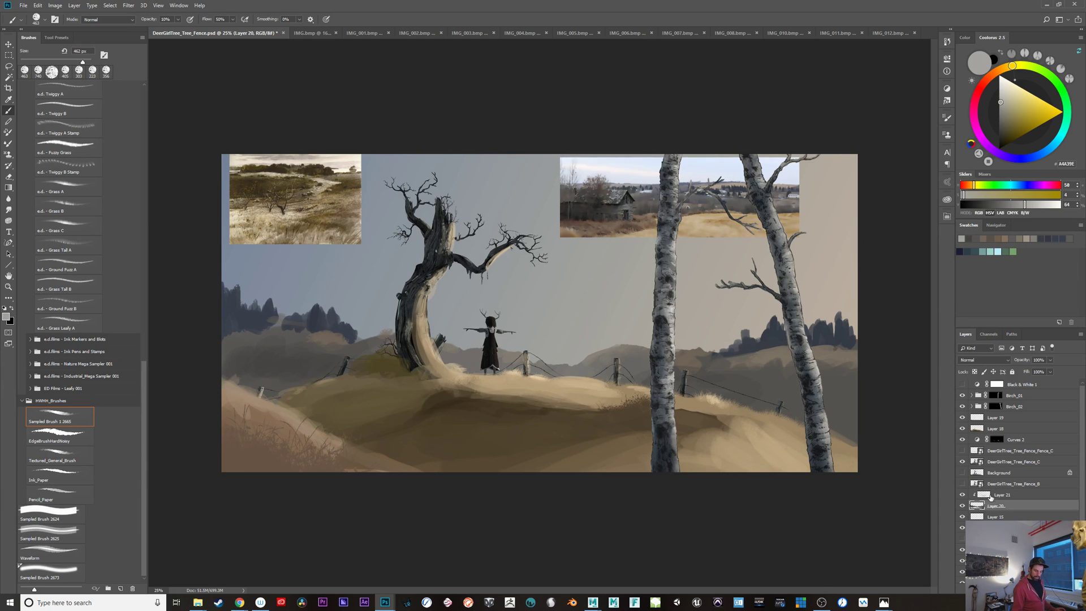
pyautogui.keyDown('alt'); pyautogui.click(821, 339); pyautogui.keyUp('alt')
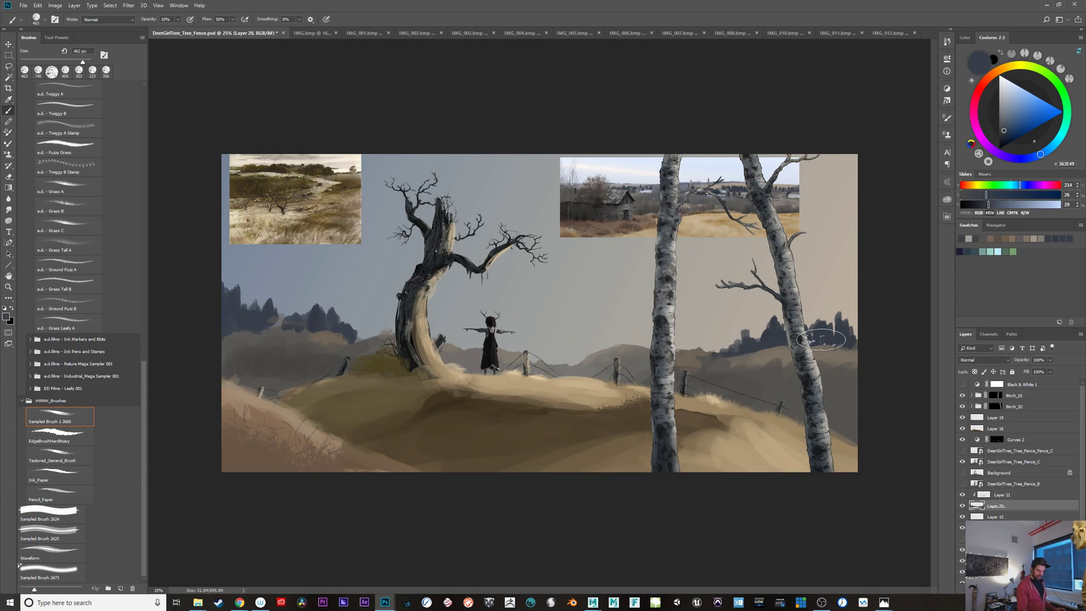
pyautogui.click(984, 496)
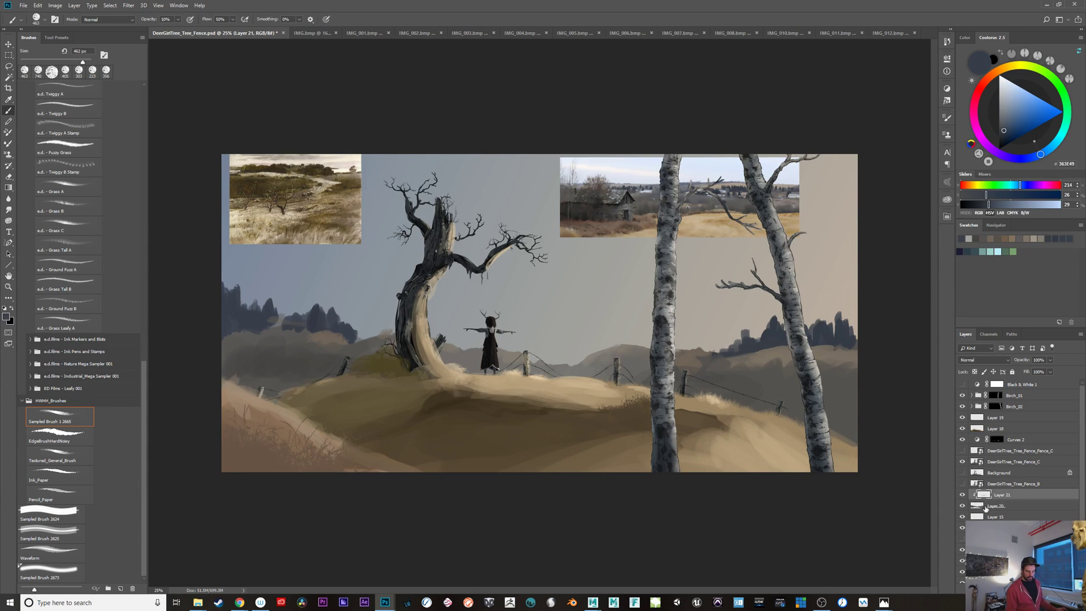
# Step: Look through the layers beneath Layer 21, checking Layer 22's content by toggling its visibility and outlining its pixels
pyautogui.click(1018, 507)
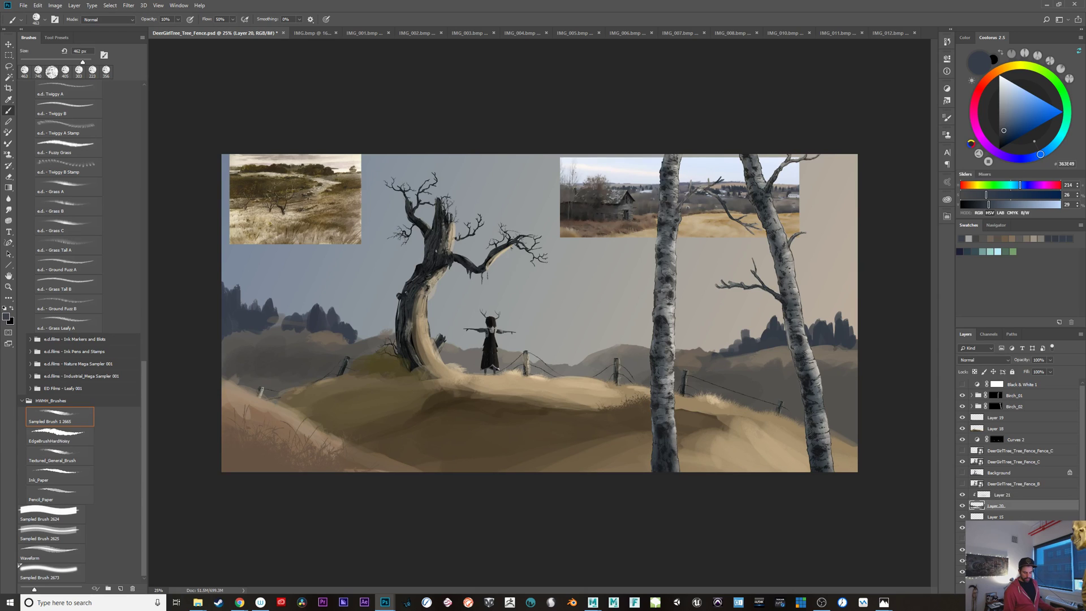
pyautogui.click(1005, 516)
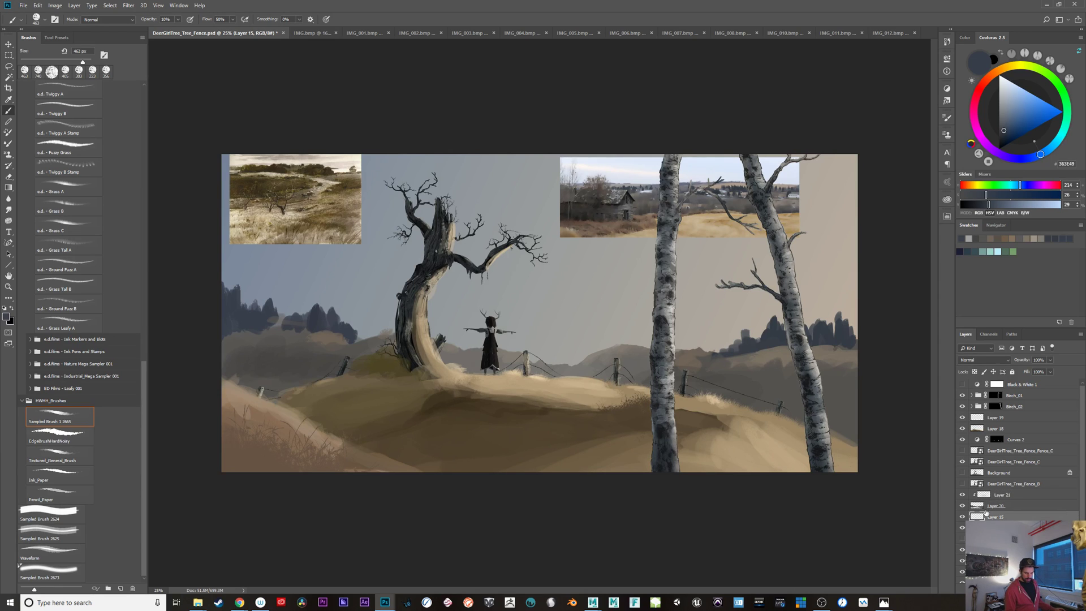
pyautogui.click(1004, 528)
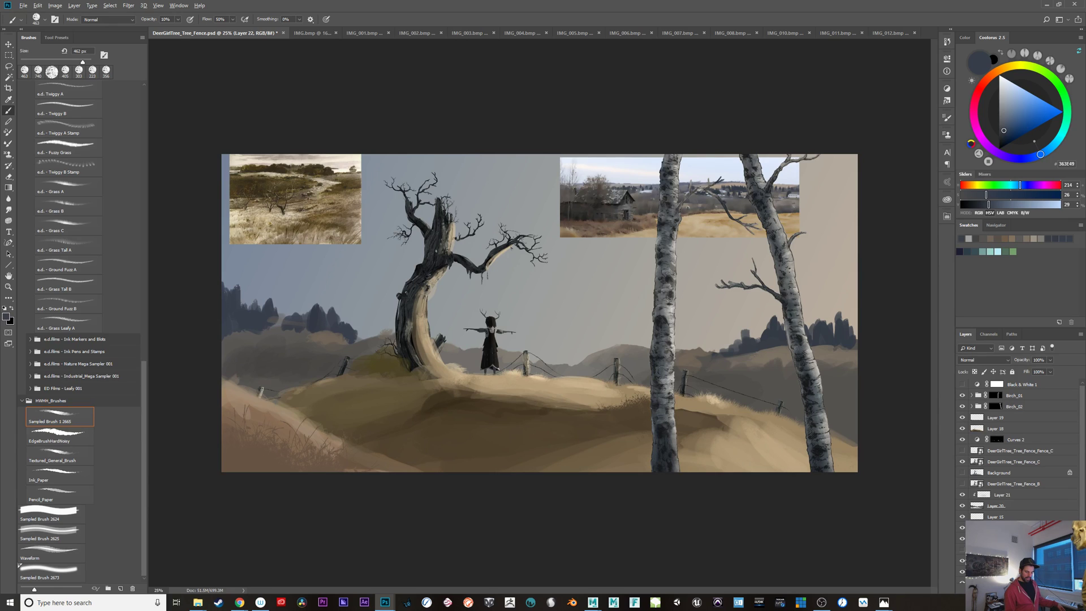
pyautogui.click(962, 528)
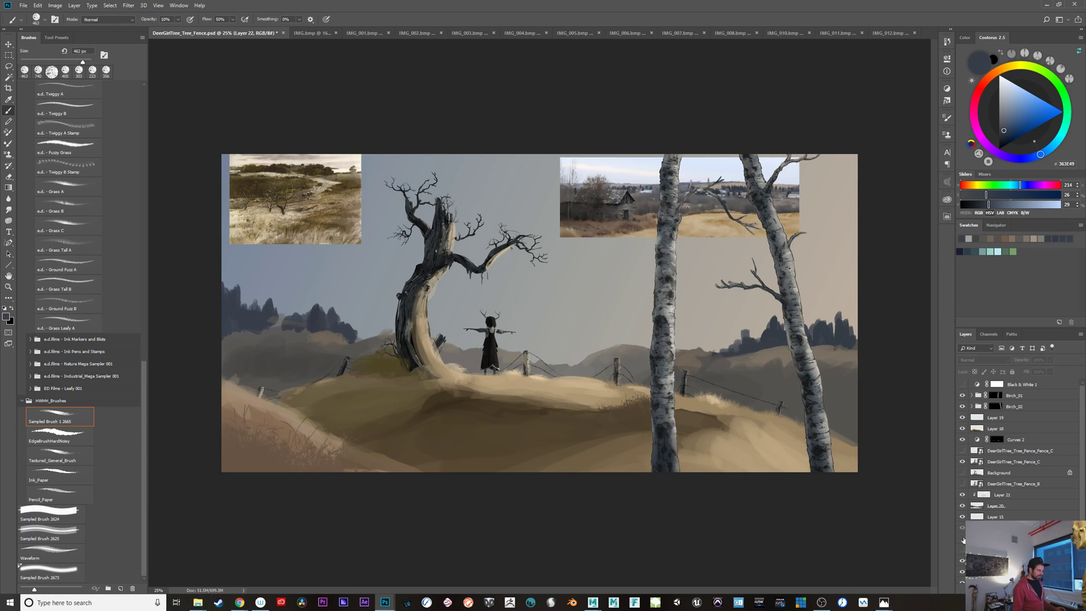
pyautogui.click(962, 528)
pyautogui.keyDown('ctrl'); pyautogui.click(977, 527); pyautogui.keyUp('ctrl')
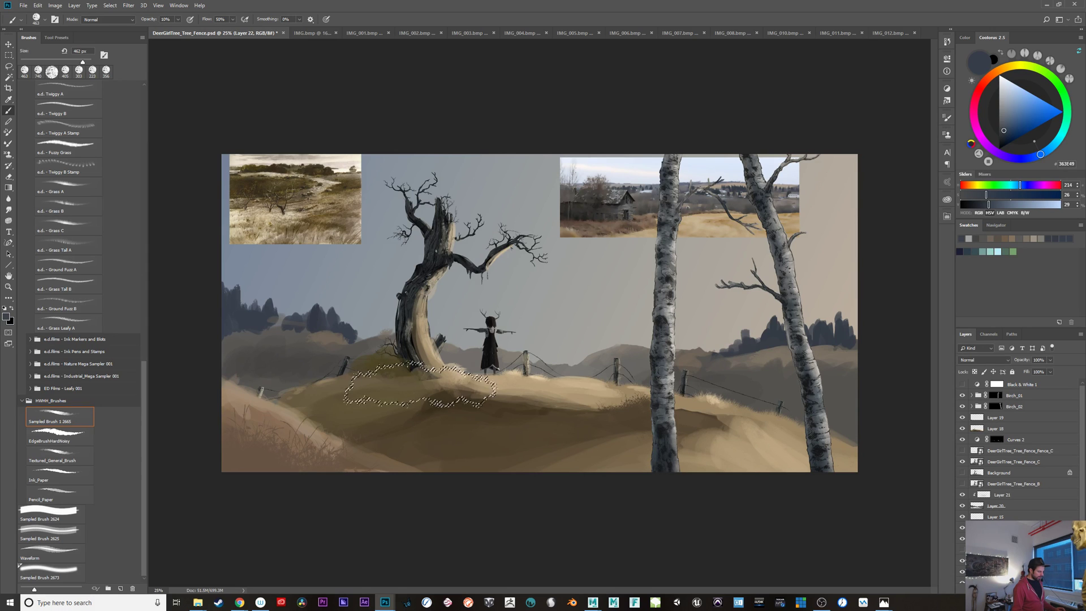
pyautogui.hotkey('ctrl', 'd')
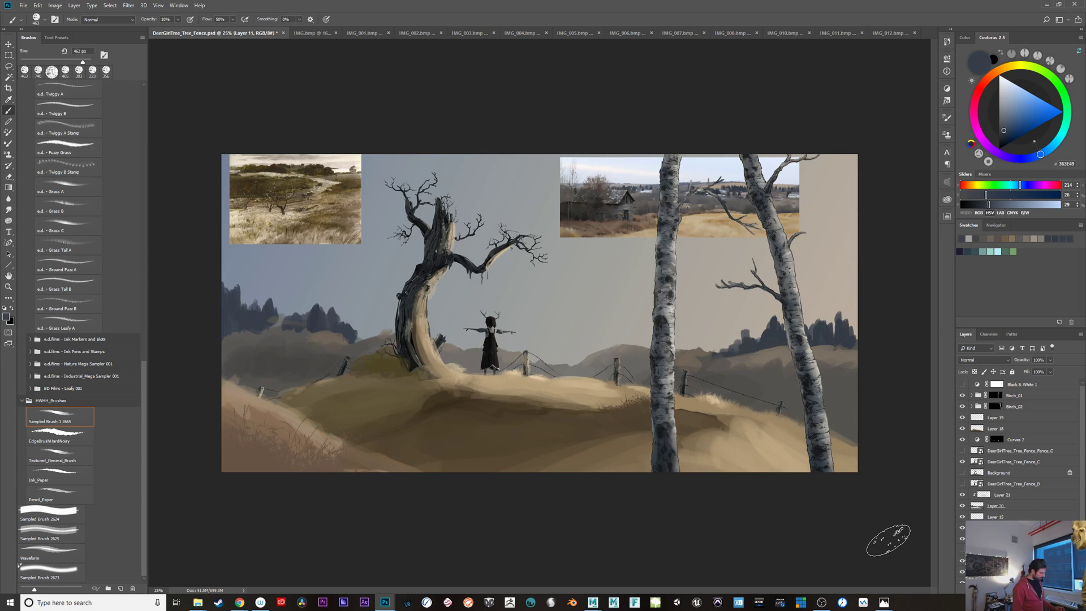
# Step: Place a dark foliage mass in the sky between the dead tree and birches, and brush light-blue highlights inside it
pyautogui.press('v')
pyautogui.moveTo(526, 430); pyautogui.dragTo(668, 336)
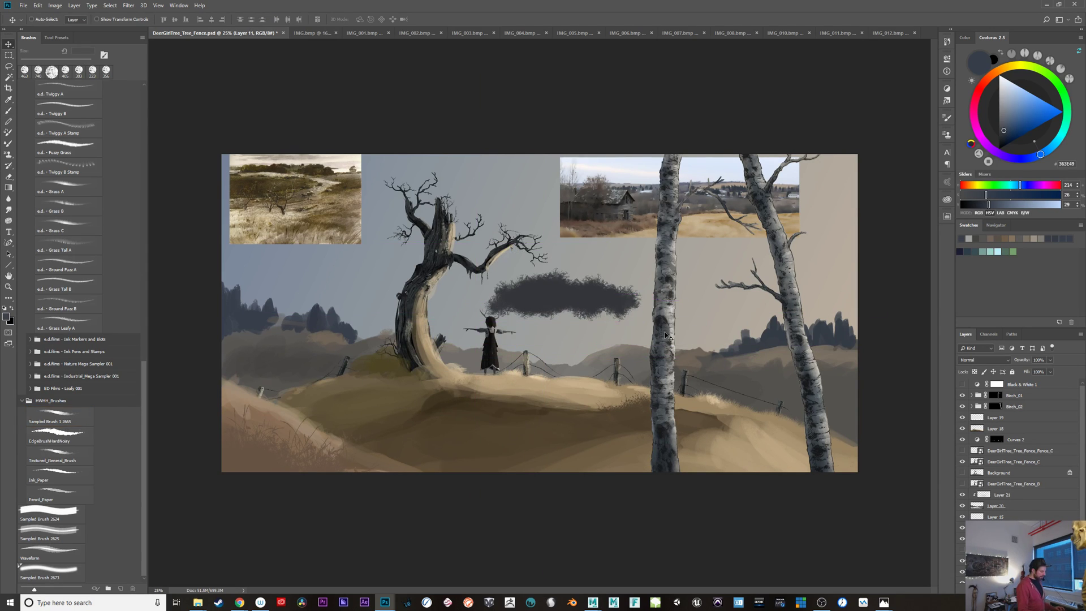
pyautogui.press('b')
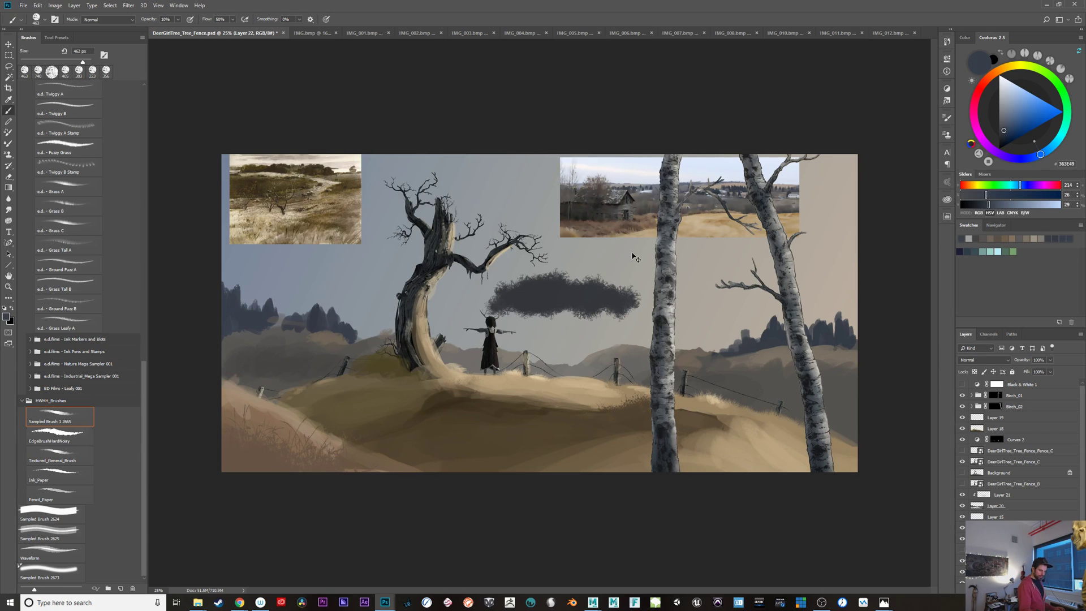
pyautogui.click(1020, 95)
pyautogui.moveTo(578, 284)
pyautogui.mouseDown()
pyautogui.moveTo(504, 302)
pyautogui.moveTo(573, 297)
pyautogui.moveTo(562, 302)
pyautogui.moveTo(599, 328)
pyautogui.mouseUp()
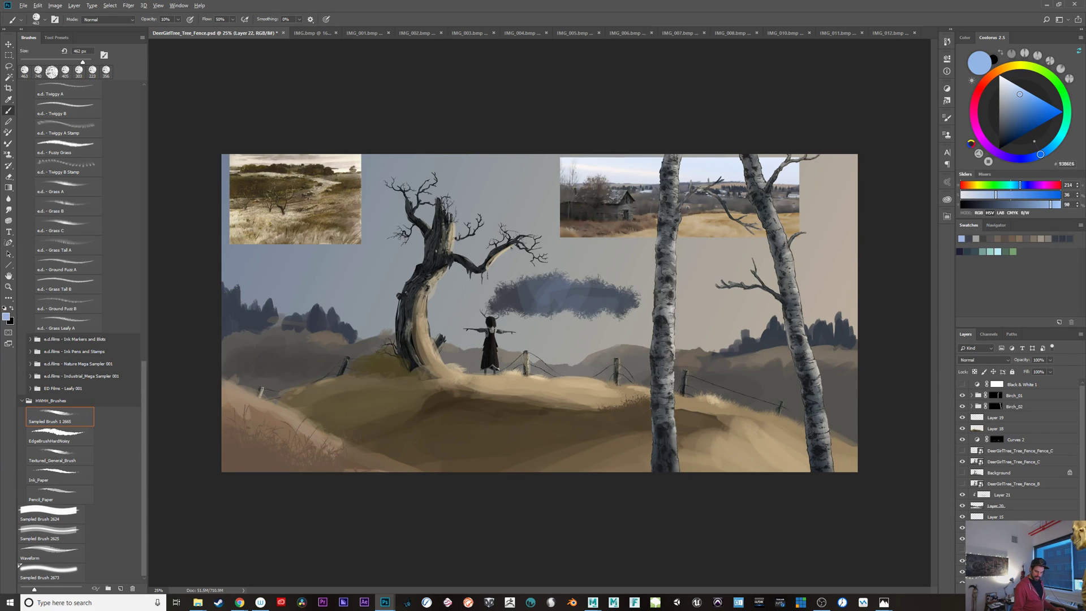
# Step: Select the demonstration foliage layers and delete them from the painting
pyautogui.hotkey('ctrl', 'alt', 'g')
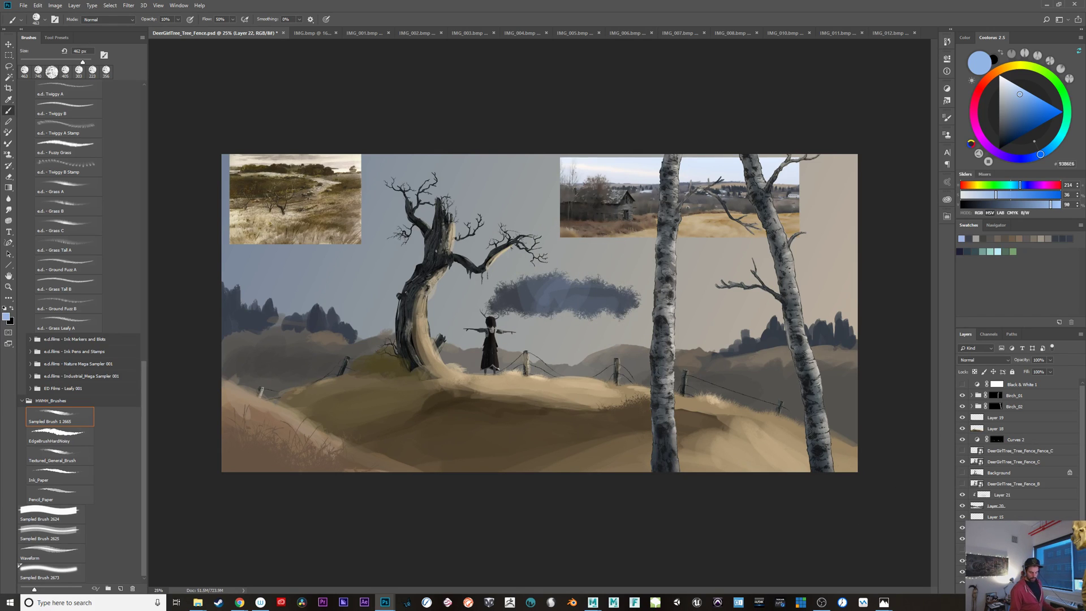
pyautogui.keyDown('shift'); pyautogui.click(998, 539); pyautogui.keyUp('shift')
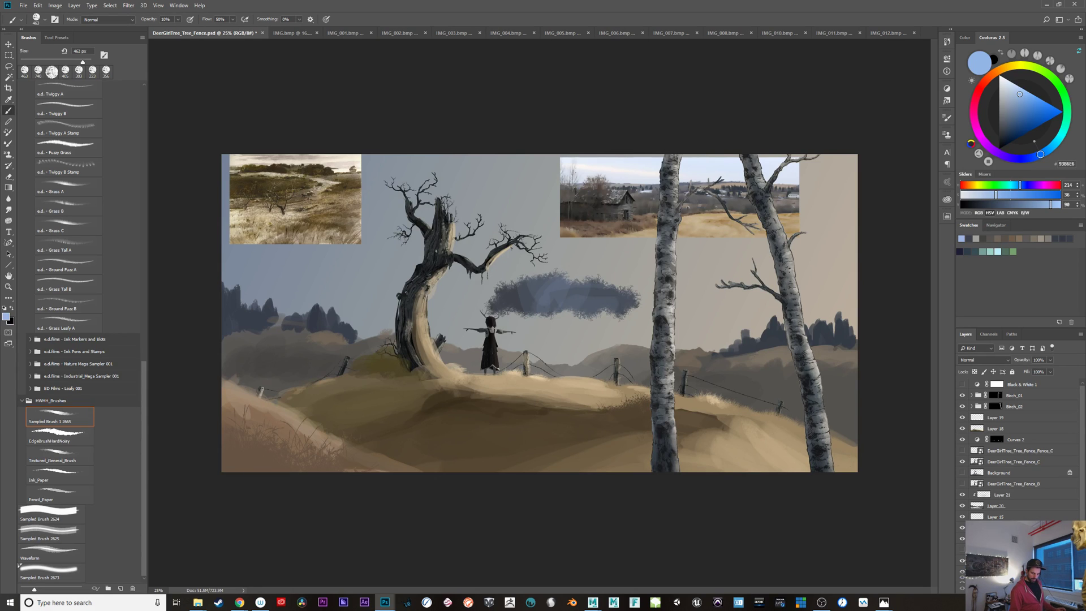
pyautogui.press('Delete')
# Step: Select Layer 21 and compare the painting with that layer hidden and shown
pyautogui.click(999, 495)
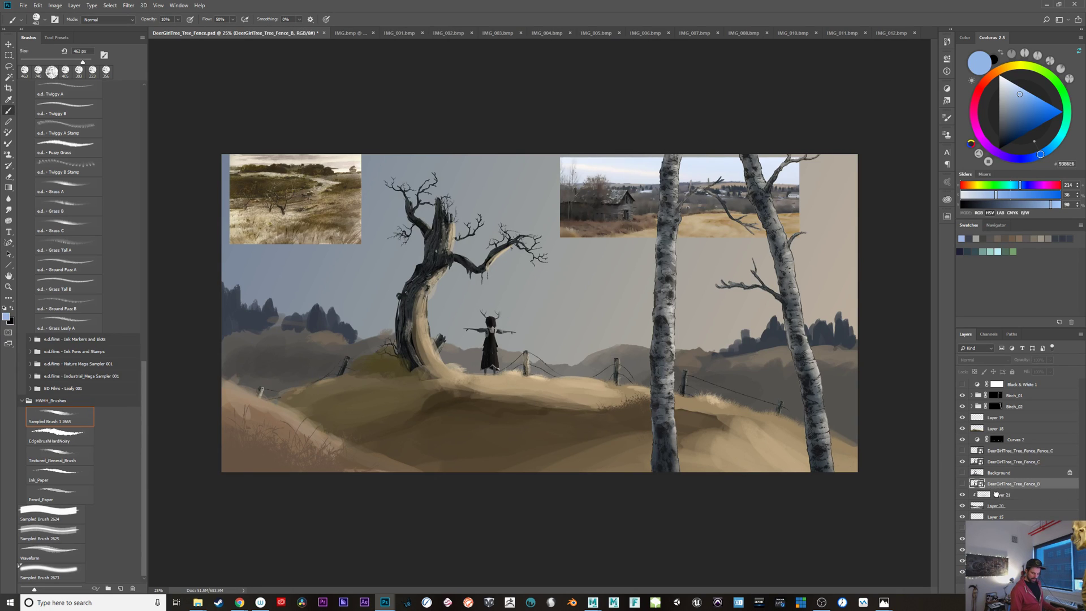
pyautogui.click(962, 495)
pyautogui.click(962, 495)
pyautogui.click(962, 495)
pyautogui.click(962, 495)
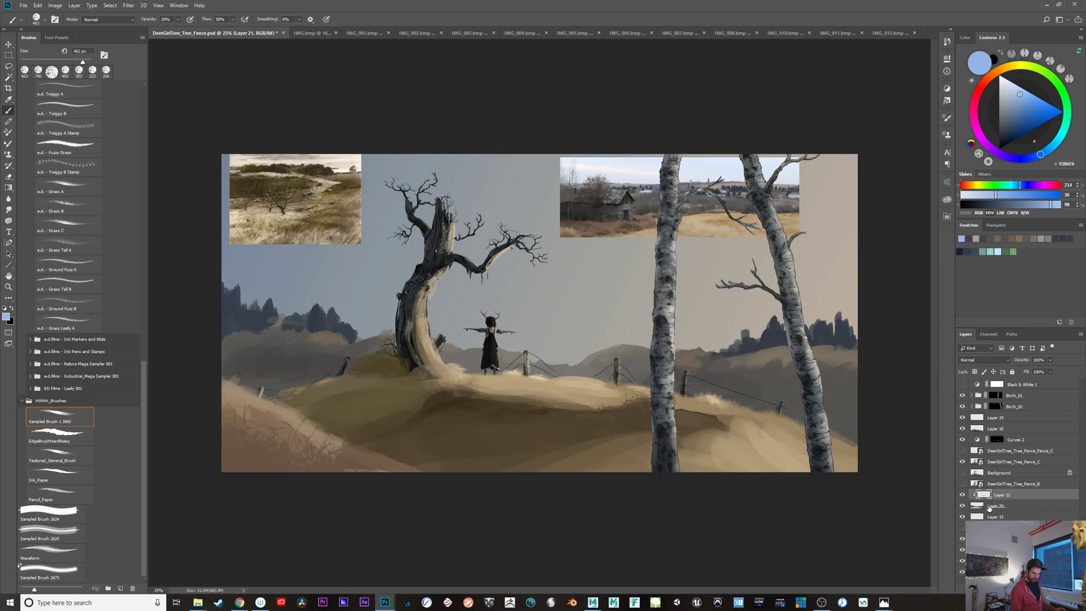
# Step: On Layer 20, paint small distant trees along the ridge before the nearer birch, using the treeline's sampled dark blue and a smaller brush
pyautogui.click(982, 508)
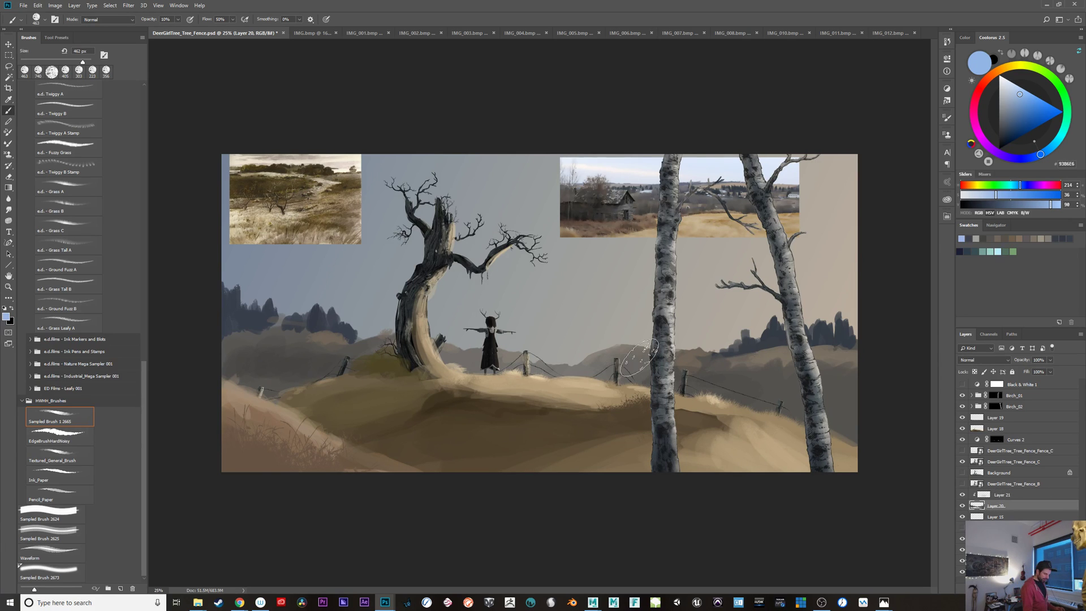
pyautogui.keyDown('alt'); pyautogui.click(781, 339); pyautogui.keyUp('alt')
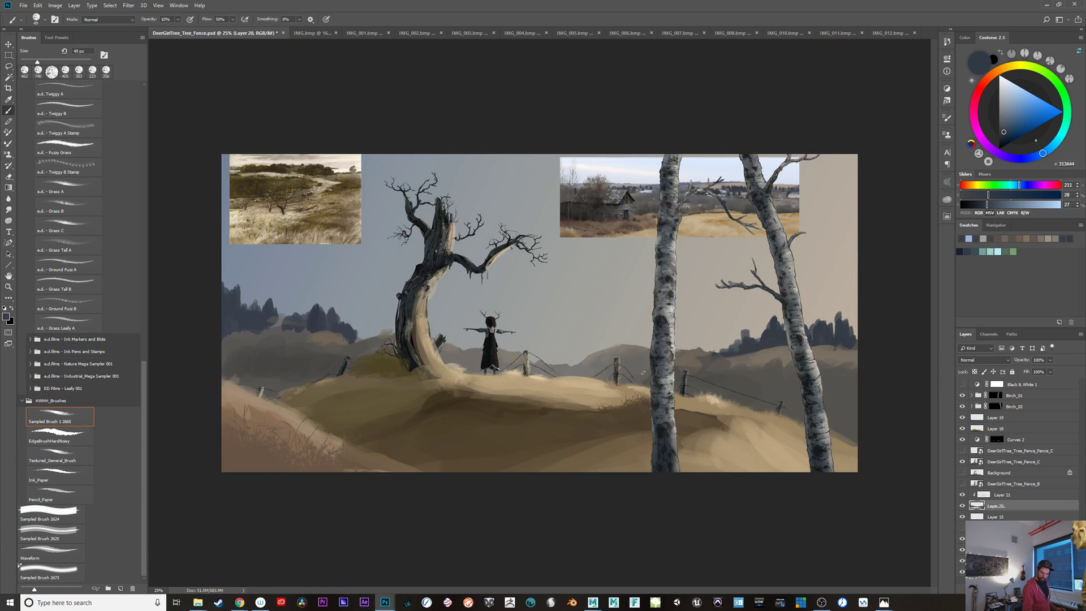
pyautogui.moveTo(583, 353); pyautogui.dragTo(603, 349)
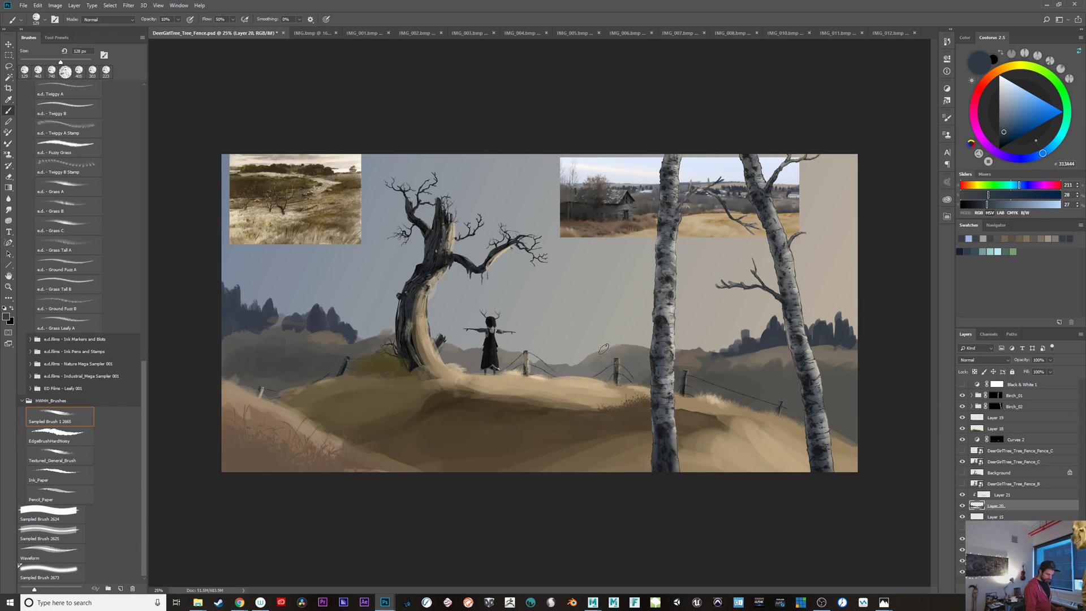
pyautogui.keyDown('alt'); pyautogui.rightClick(603, 349); pyautogui.keyUp('alt')
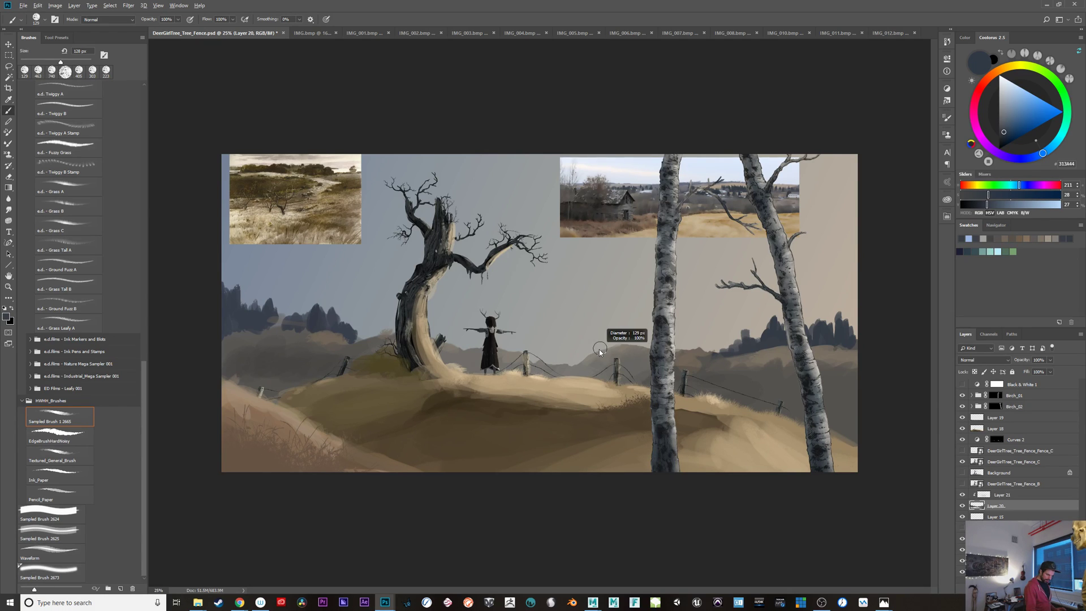
pyautogui.moveTo(592, 344)
pyautogui.mouseDown()
pyautogui.moveTo(586, 357)
pyautogui.moveTo(600, 350)
pyautogui.mouseUp()
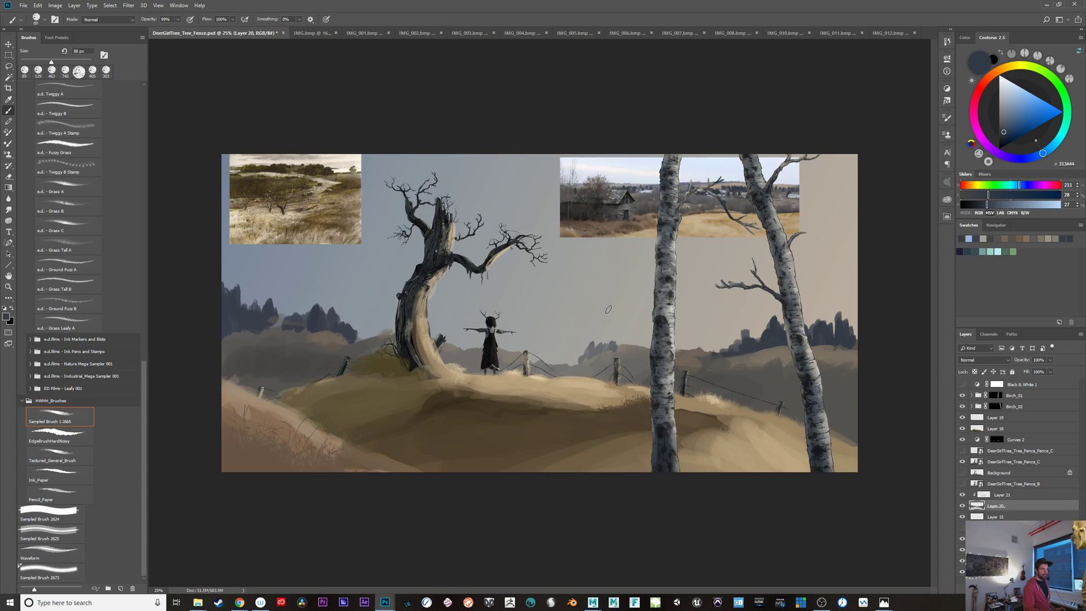
pyautogui.moveTo(620, 335); pyautogui.dragTo(633, 342)
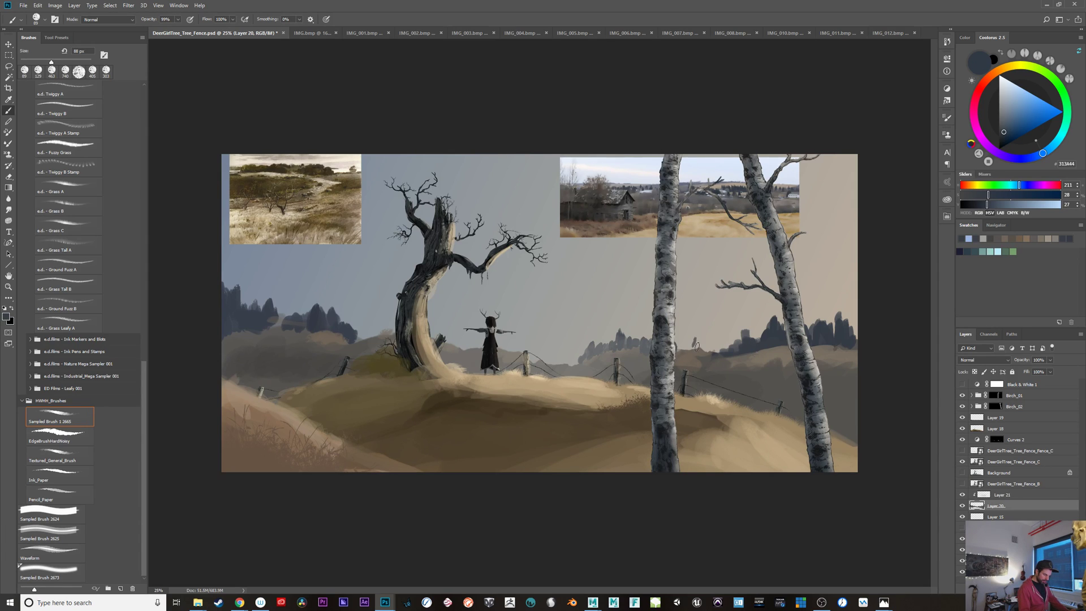
# Step: Extend the dark-blue treeline between the birches and add tall, thin conifers near the painting's far right edge
pyautogui.moveTo(696, 339)
pyautogui.mouseDown()
pyautogui.moveTo(742, 350)
pyautogui.moveTo(743, 335)
pyautogui.moveTo(752, 354)
pyautogui.moveTo(767, 336)
pyautogui.moveTo(765, 308)
pyautogui.moveTo(756, 334)
pyautogui.moveTo(768, 322)
pyautogui.moveTo(767, 340)
pyautogui.moveTo(765, 290)
pyautogui.mouseUp()
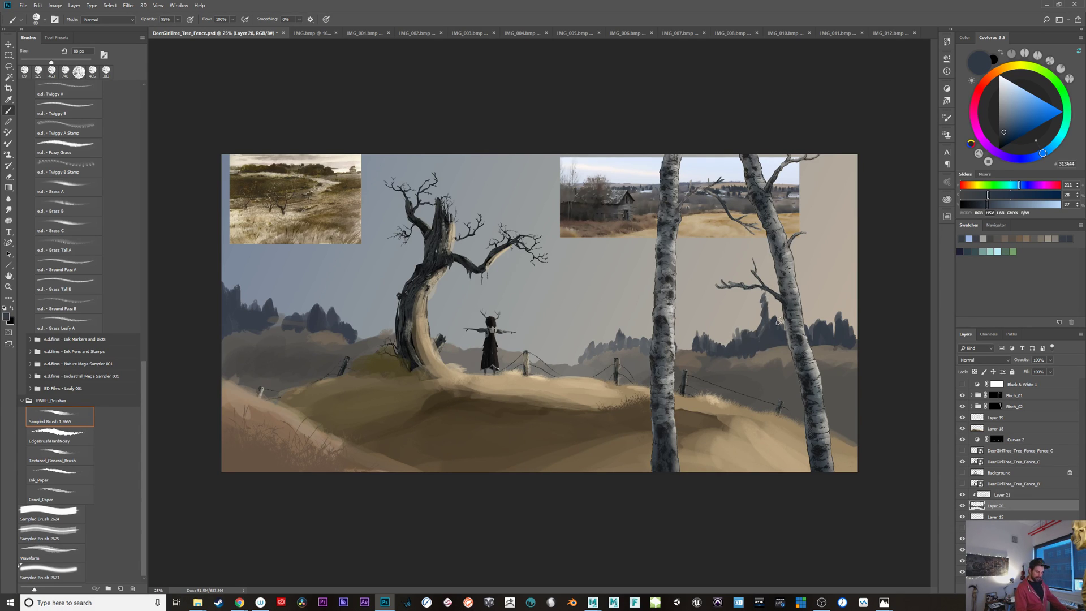
pyautogui.moveTo(825, 337)
pyautogui.mouseDown()
pyautogui.moveTo(834, 248)
pyautogui.moveTo(834, 319)
pyautogui.moveTo(839, 336)
pyautogui.moveTo(850, 284)
pyautogui.moveTo(860, 343)
pyautogui.mouseUp()
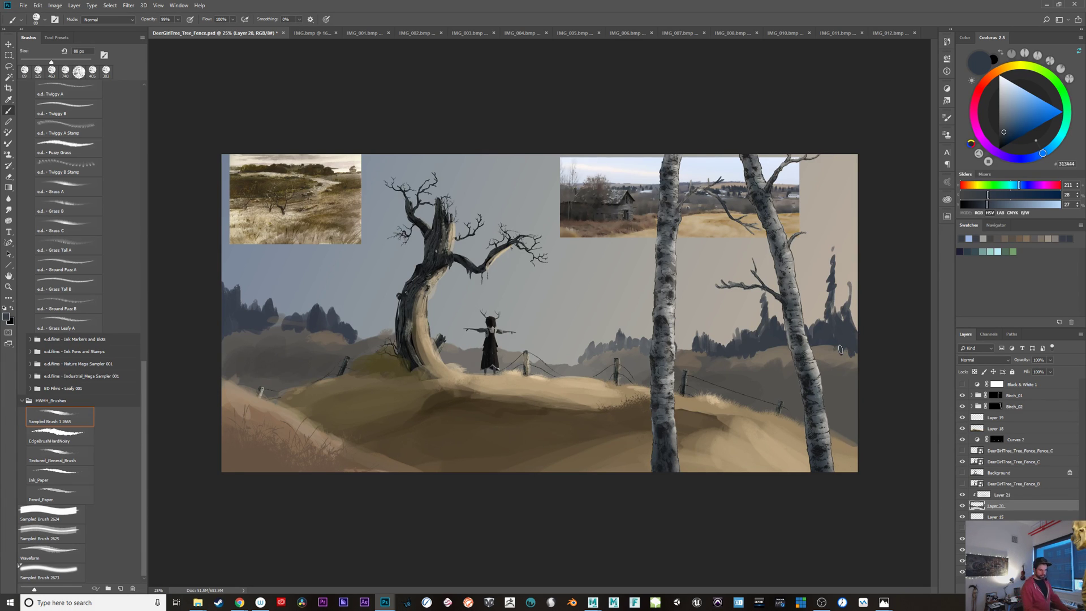
# Step: Add tall conifers above the left treeline, resampling the dark blue from the existing trees after a wrong-colour stroke
pyautogui.moveTo(271, 301); pyautogui.dragTo(267, 259)
pyautogui.keyDown('alt'); pyautogui.click(265, 241); pyautogui.keyUp('alt')
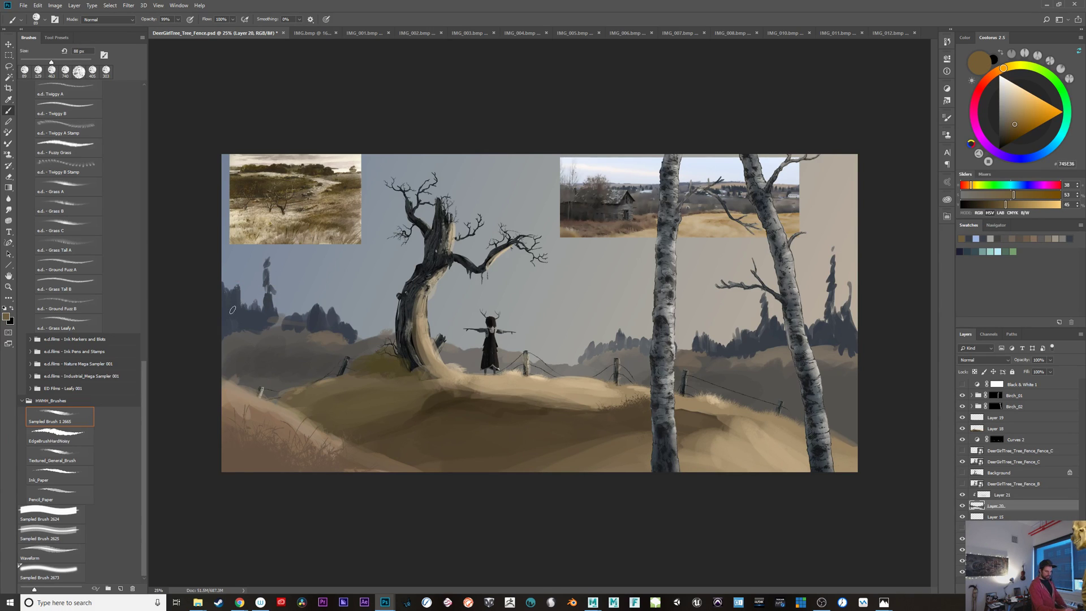
pyautogui.moveTo(232, 306)
pyautogui.mouseDown()
pyautogui.moveTo(237, 283)
pyautogui.moveTo(244, 313)
pyautogui.moveTo(229, 250)
pyautogui.mouseUp()
pyautogui.hotkey('ctrl', 'z')
pyautogui.keyDown('alt'); pyautogui.click(242, 309); pyautogui.keyUp('alt')
pyautogui.moveTo(231, 272); pyautogui.dragTo(228, 279)
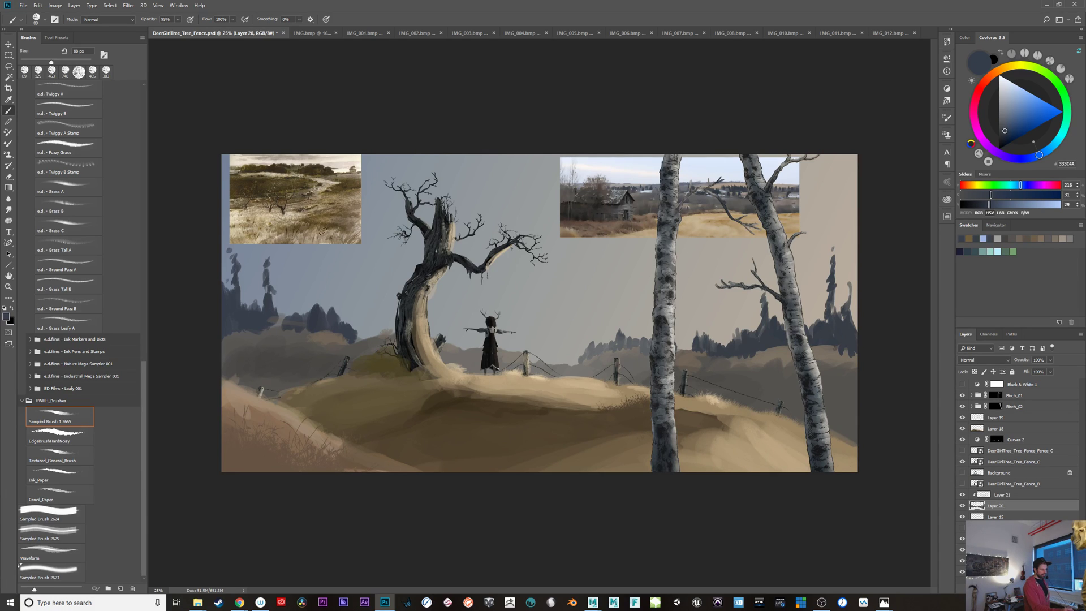
# Step: Hide the grassy dune reference photo and keep the barn reference photo shown
pyautogui.hotkey('ctrl', 'v')
pyautogui.click(963, 540)
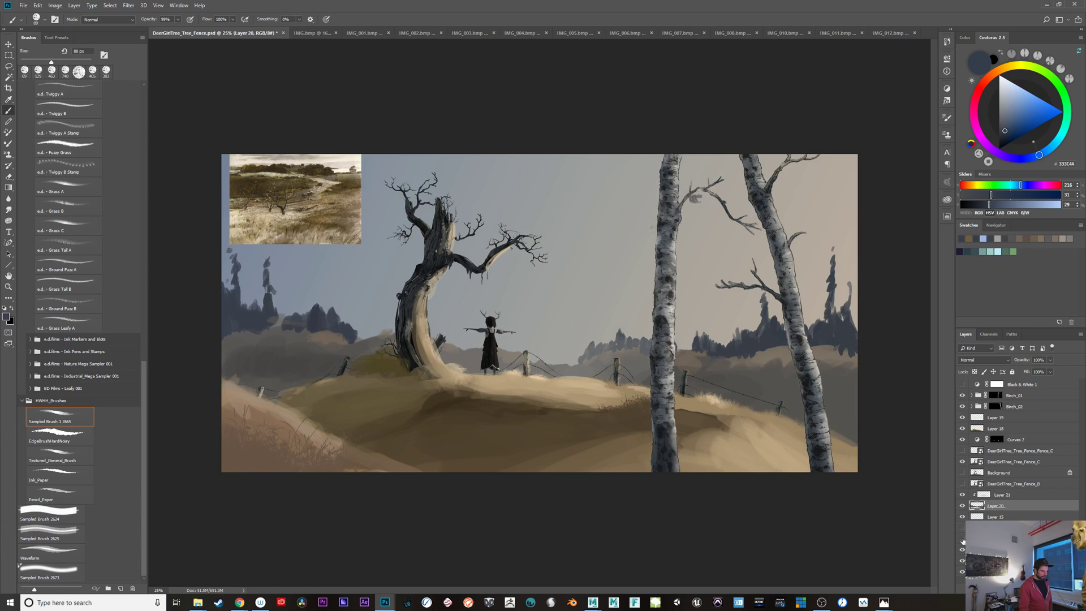
pyautogui.click(962, 539)
pyautogui.click(963, 529)
pyautogui.click(963, 529)
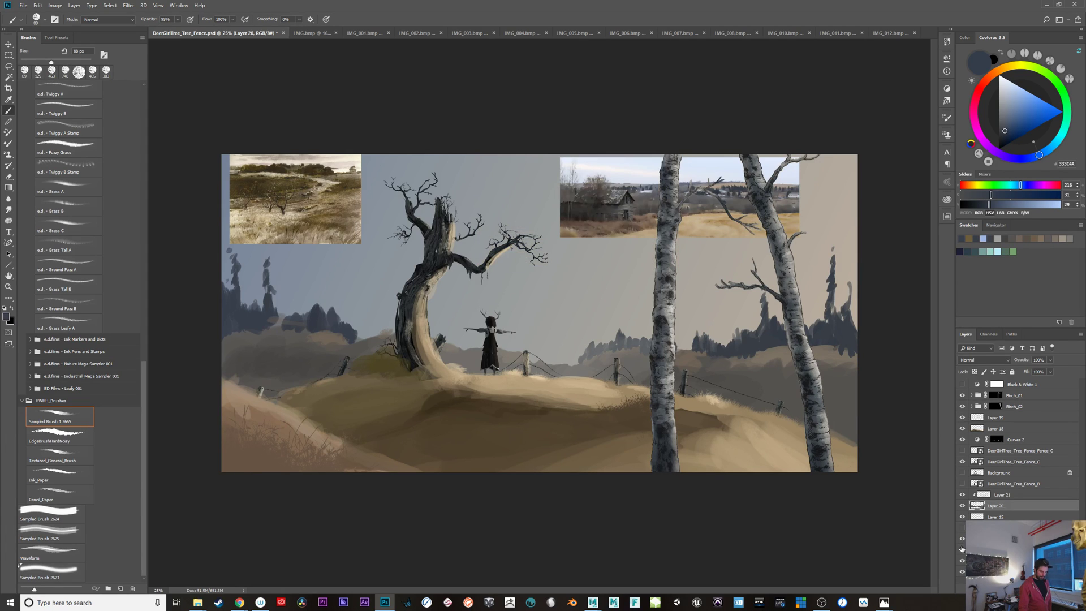
pyautogui.click(963, 551)
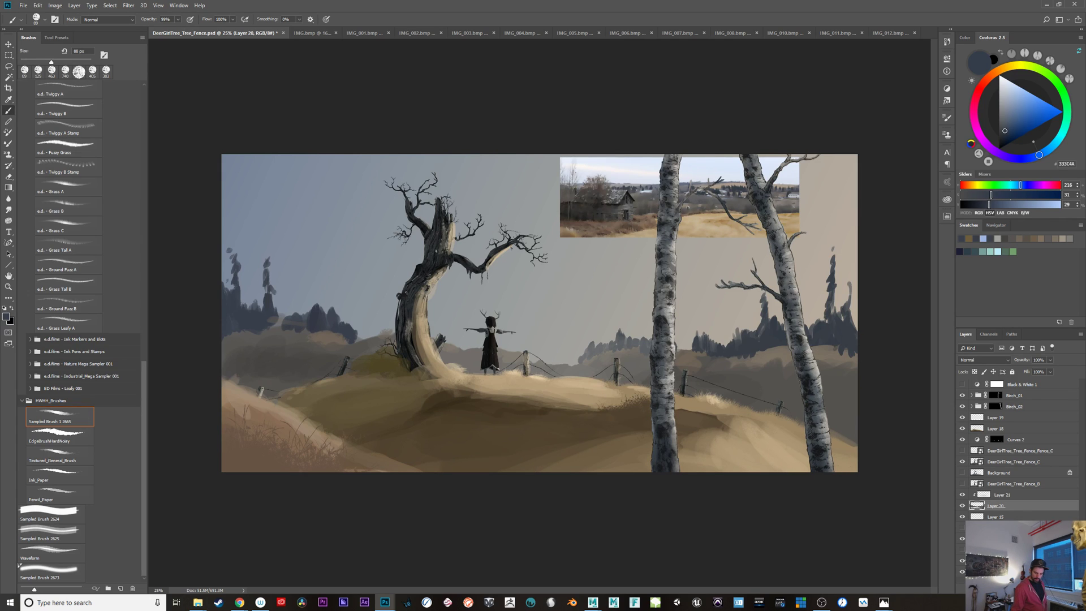
# Step: Toggle the tree-and-fence layer and Layer 18 to check their contents, and make Layer 18 active
pyautogui.click(962, 462)
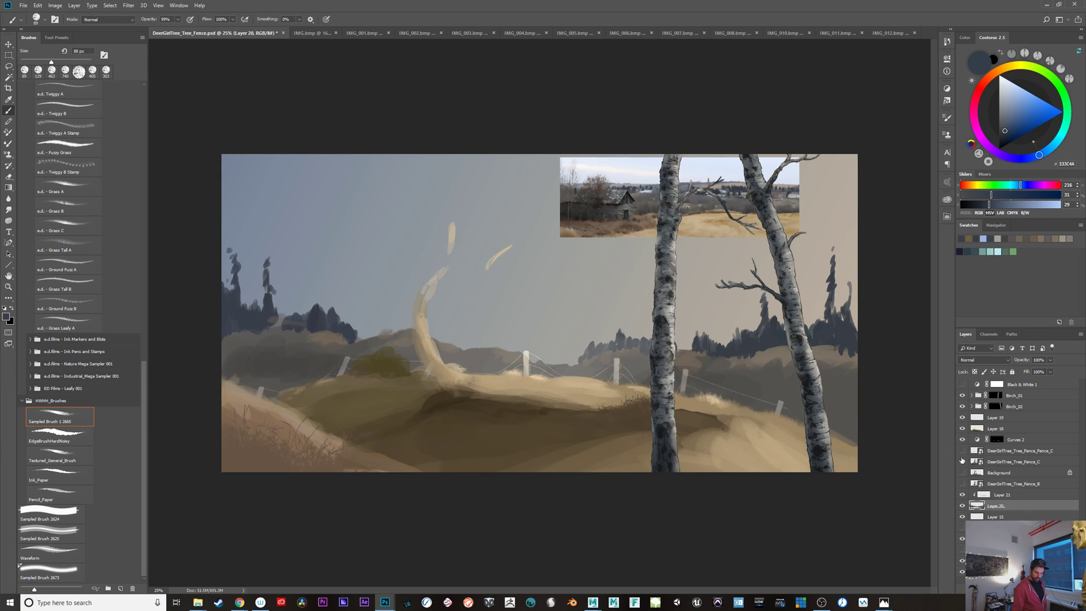
pyautogui.click(963, 461)
pyautogui.click(962, 429)
pyautogui.click(962, 428)
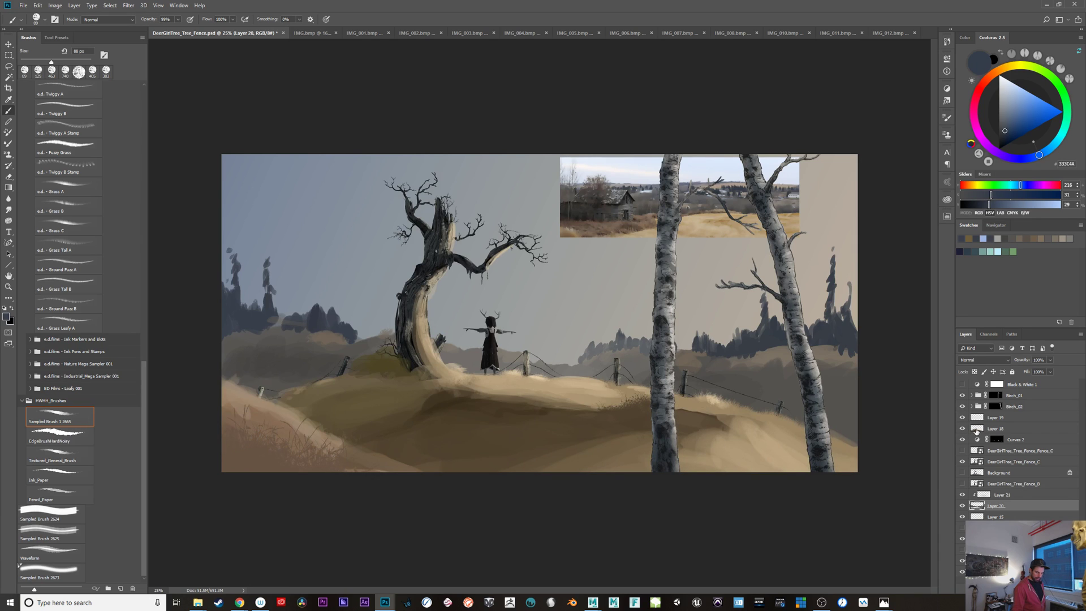
pyautogui.click(990, 429)
# Step: Try olive strokes on the hill's left slope with a colour sampled beside the tree, and undo them
pyautogui.rightClick(374, 359)
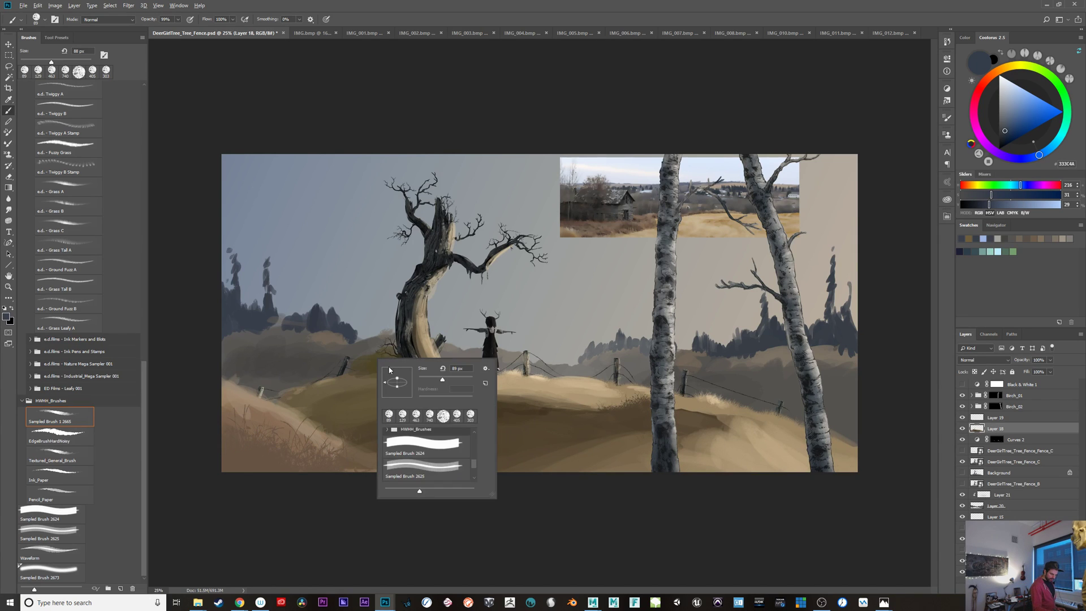
pyautogui.press('Escape')
pyautogui.moveTo(379, 366); pyautogui.dragTo(393, 366)
pyautogui.keyDown('alt'); pyautogui.click(389, 367); pyautogui.keyUp('alt')
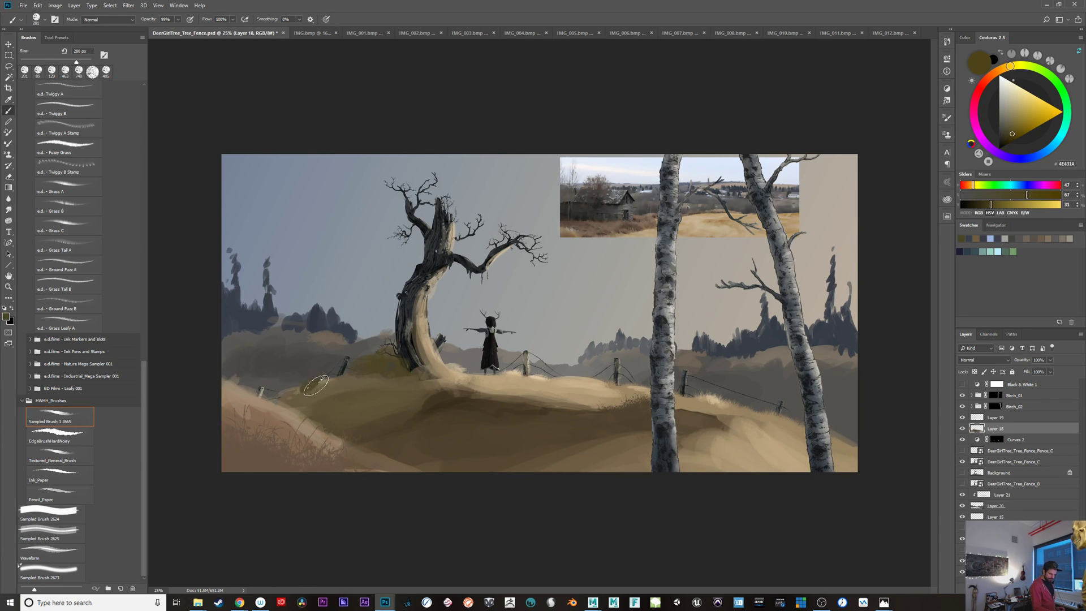
pyautogui.moveTo(313, 387)
pyautogui.mouseDown()
pyautogui.moveTo(298, 406)
pyautogui.moveTo(302, 392)
pyautogui.moveTo(309, 400)
pyautogui.mouseUp()
pyautogui.hotkey('ctrl', 'z')
pyautogui.hotkey('ctrl', 'z')
# Step: Warm the brush colour to brown #574519 and paint shading at the dead tree's base, discarding the trial strokes
pyautogui.click(1014, 136)
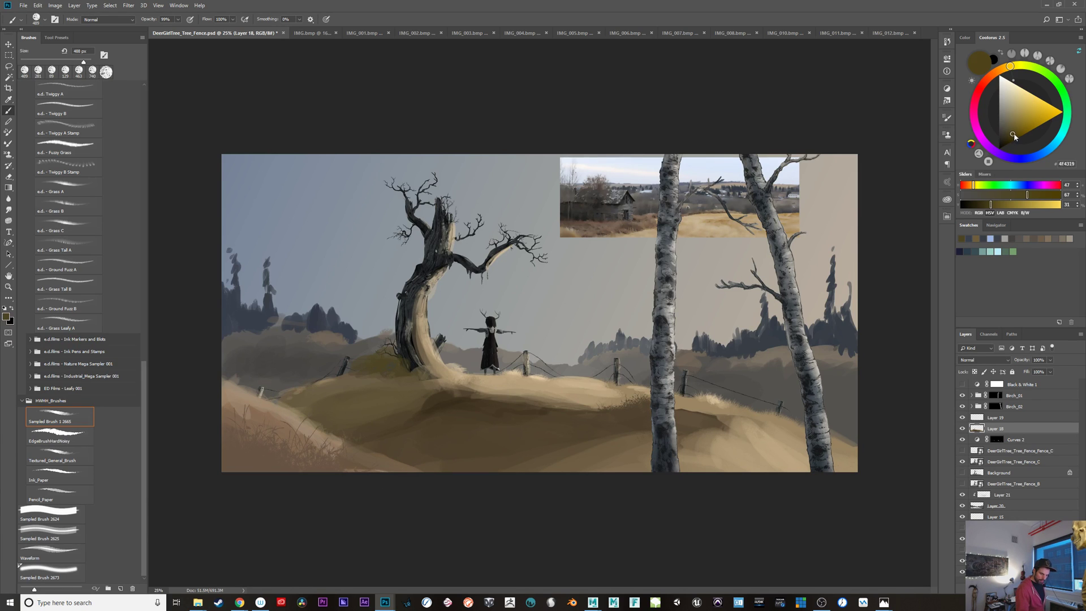
pyautogui.moveTo(1011, 67); pyautogui.dragTo(1006, 67)
pyautogui.moveTo(303, 392)
pyautogui.mouseDown()
pyautogui.moveTo(336, 394)
pyautogui.moveTo(320, 379)
pyautogui.mouseUp()
pyautogui.hotkey('ctrl', 'z')
pyautogui.moveTo(383, 371)
pyautogui.mouseDown()
pyautogui.moveTo(423, 395)
pyautogui.moveTo(398, 378)
pyautogui.mouseUp()
pyautogui.hotkey('ctrl', 'z')
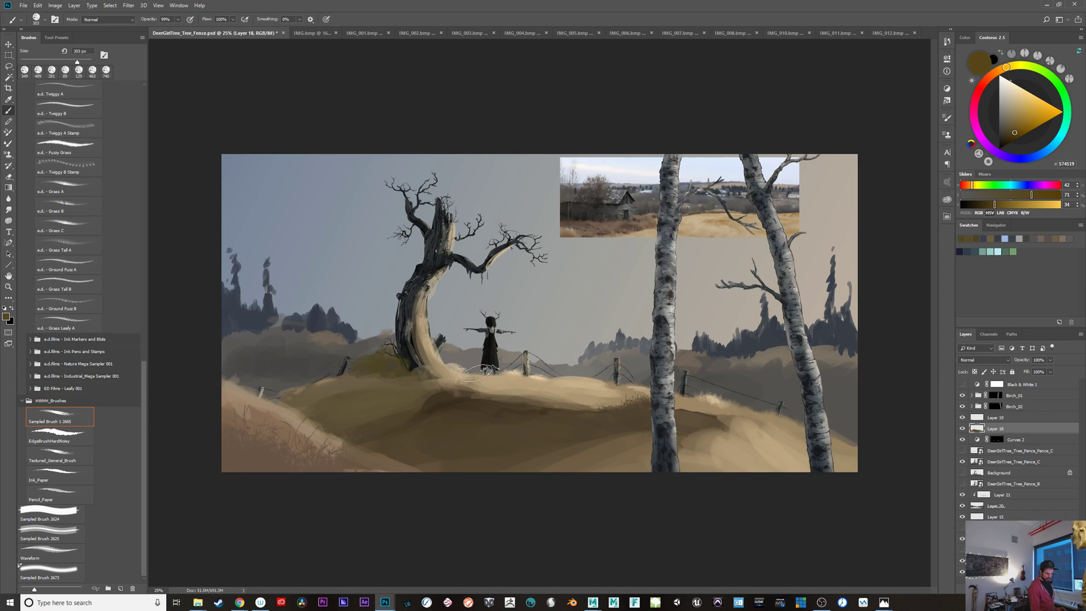
pyautogui.moveTo(480, 372); pyautogui.dragTo(494, 374)
pyautogui.hotkey('ctrl', 'z')
pyautogui.moveTo(392, 369); pyautogui.dragTo(411, 368)
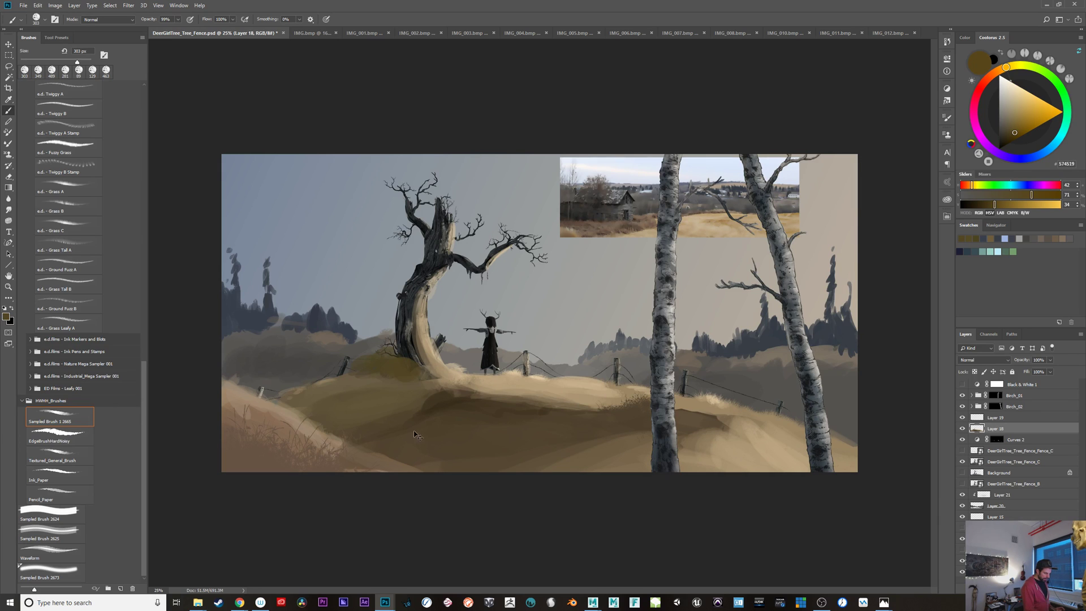
# Step: Shade leftward from the tree's base with a duller brown, and shift the brush colour to olive #554E26
pyautogui.click(1010, 133)
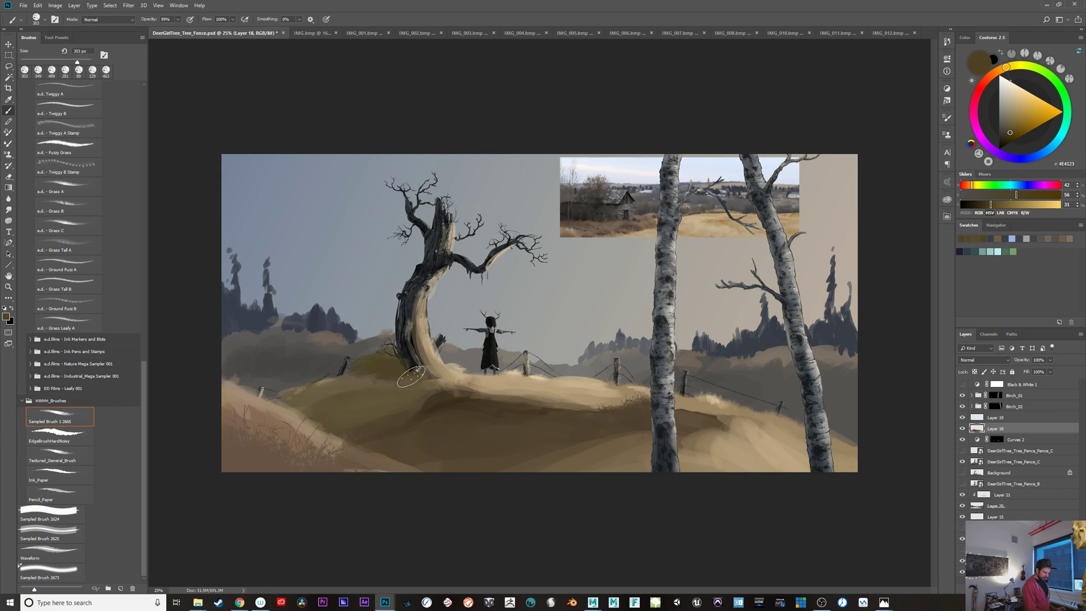
pyautogui.moveTo(411, 377); pyautogui.dragTo(362, 376)
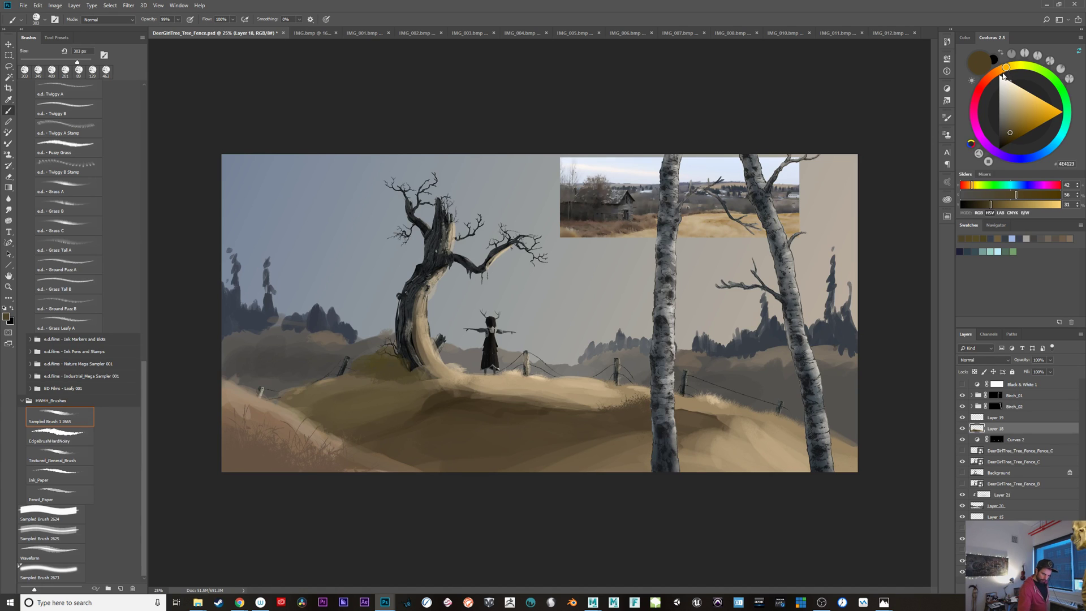
pyautogui.moveTo(1006, 68); pyautogui.dragTo(1014, 66)
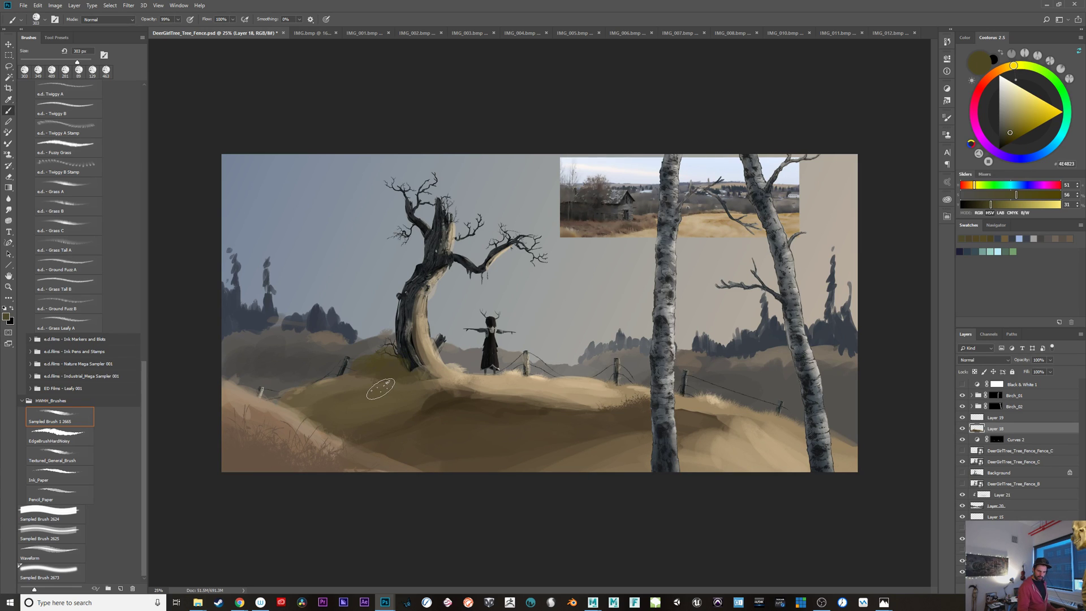
pyautogui.click(1011, 132)
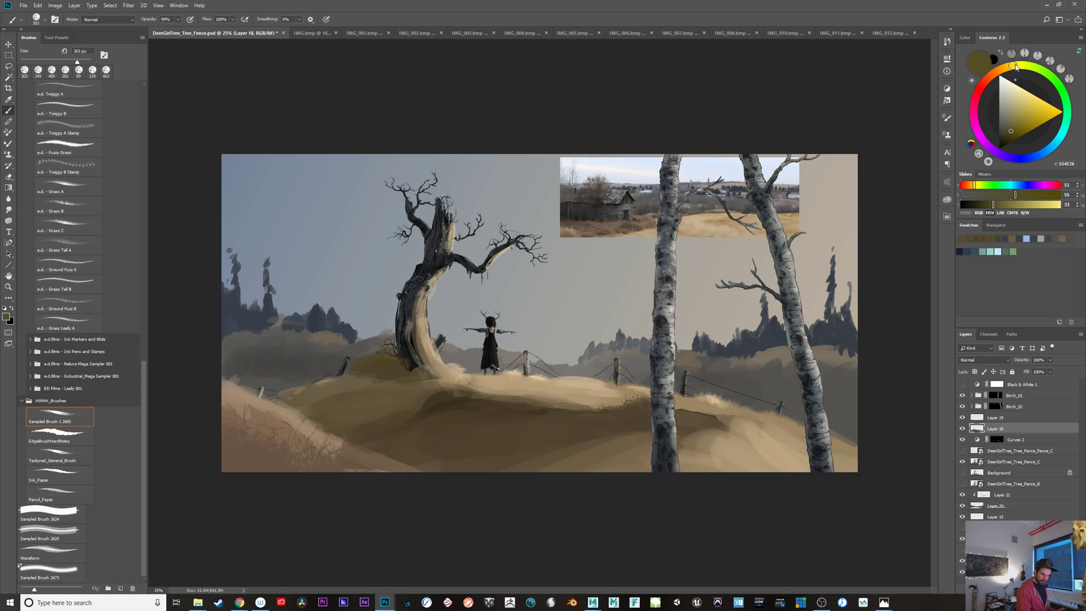
# Step: Set the brush colour to muted brown #56473A and the brush opacity to 50%
pyautogui.moveTo(1014, 65); pyautogui.dragTo(1001, 78)
pyautogui.click(1005, 131)
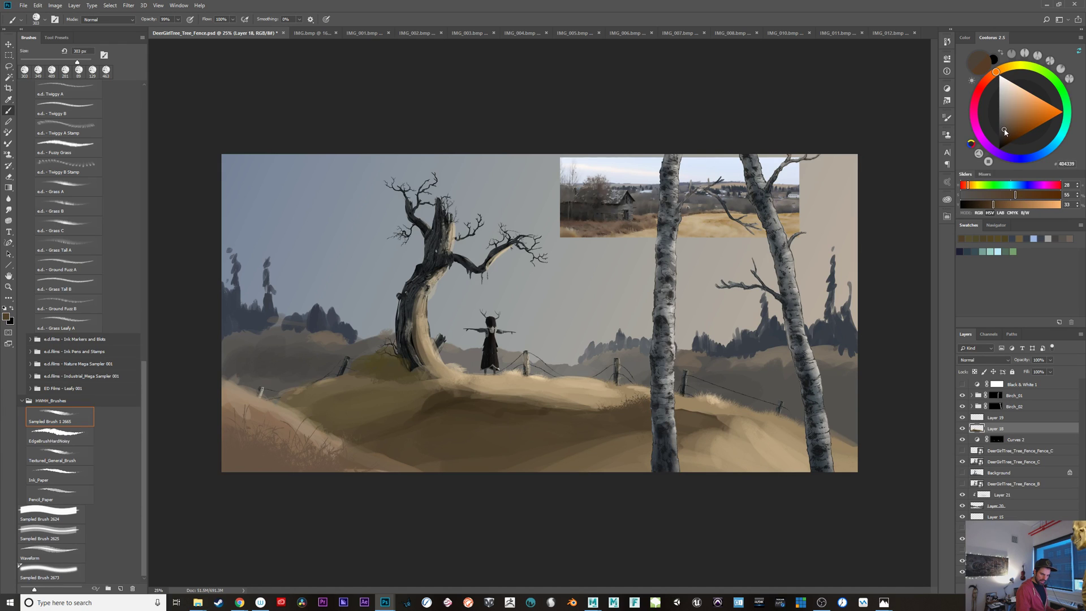
pyautogui.click(1006, 130)
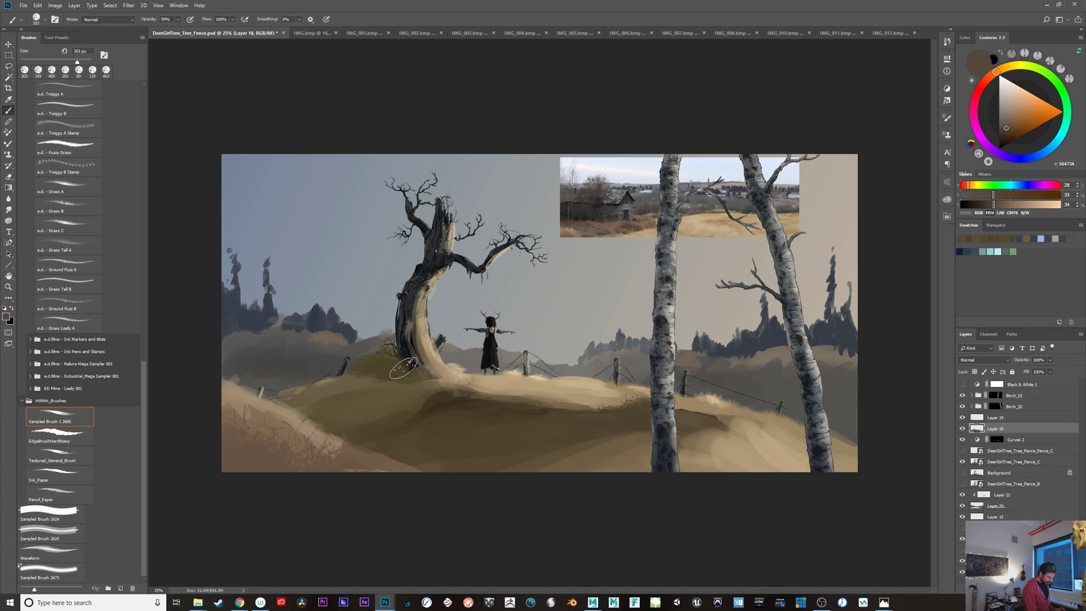
pyautogui.press('5')
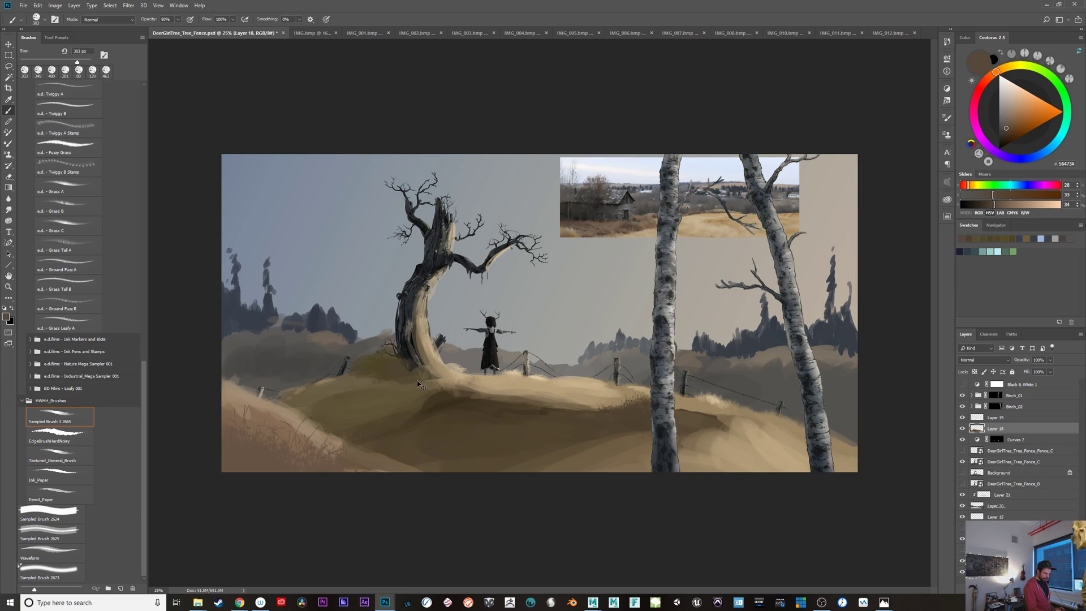
# Step: Shift the brush colour from muted brown to a dark green
pyautogui.click(1007, 136)
pyautogui.moveTo(998, 73); pyautogui.dragTo(1054, 81)
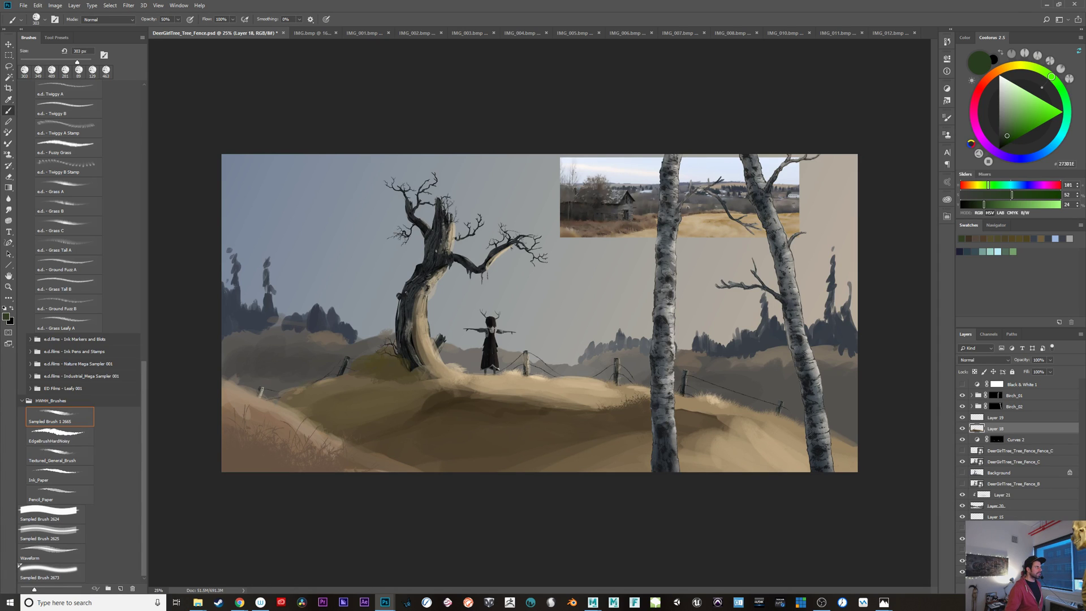
# Step: Switch to Chrome, review PureRef's feature overview and default keybindings on its website, and minimise the browser
pyautogui.hotkey('alt', 'Tab')
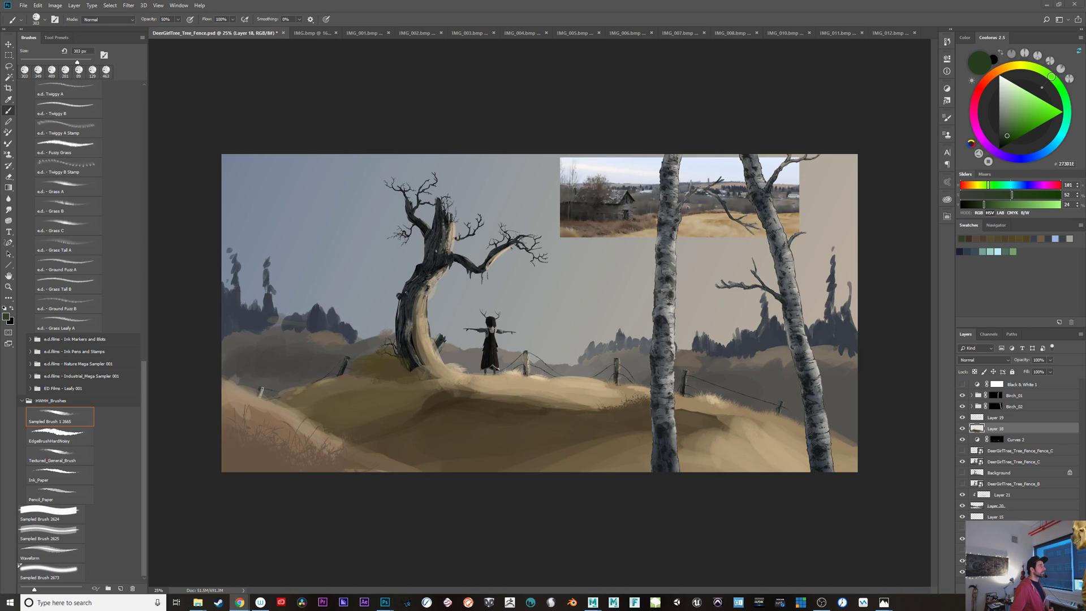
pyautogui.moveTo(249, 0); pyautogui.dragTo(205, 0)
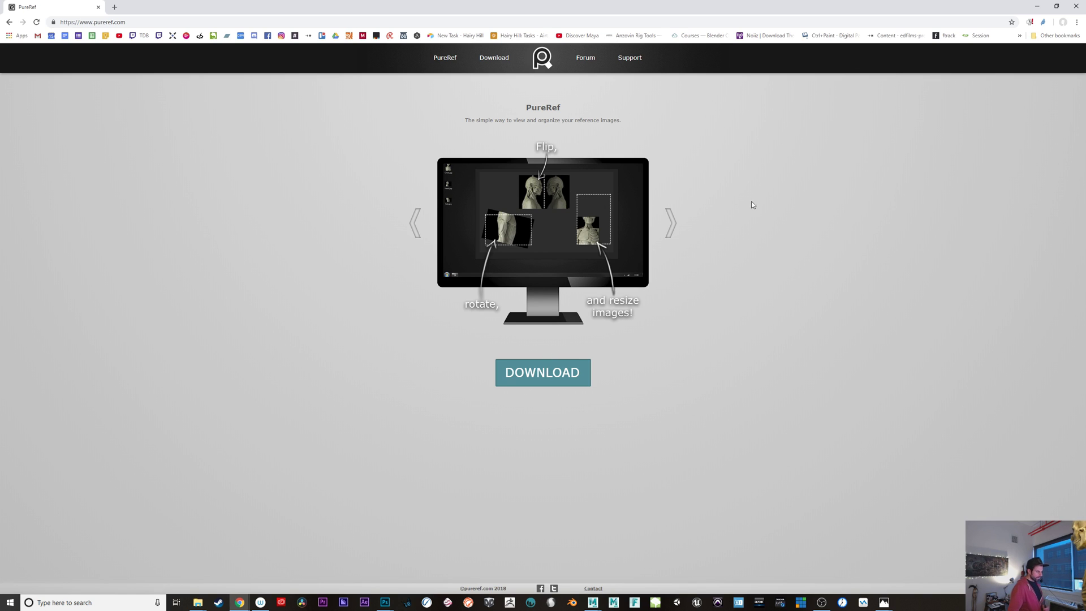
pyautogui.click(444, 58)
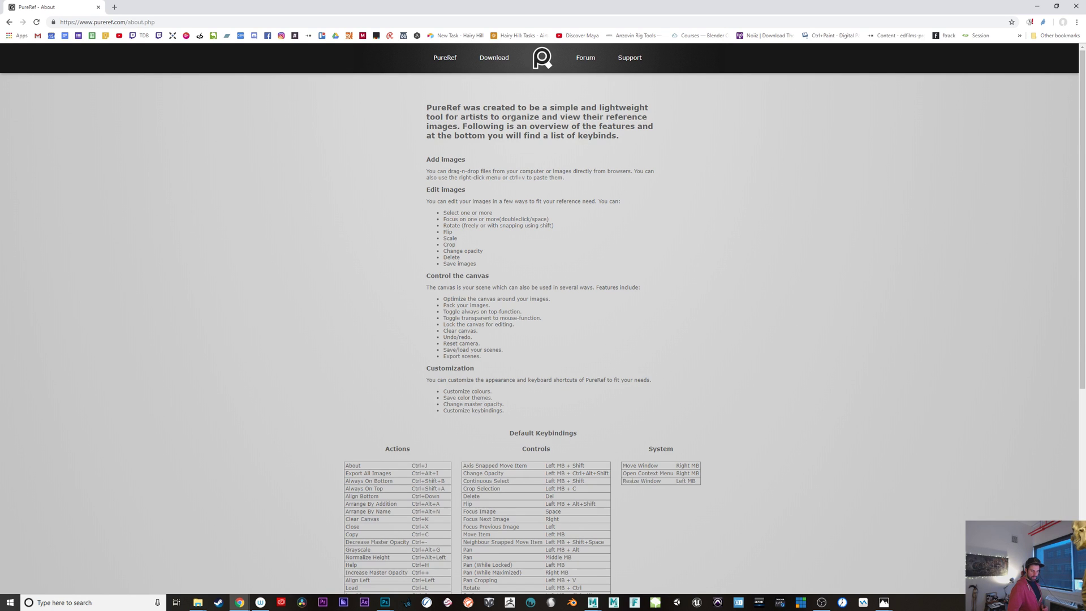
pyautogui.scroll(-4, 1061, 314)
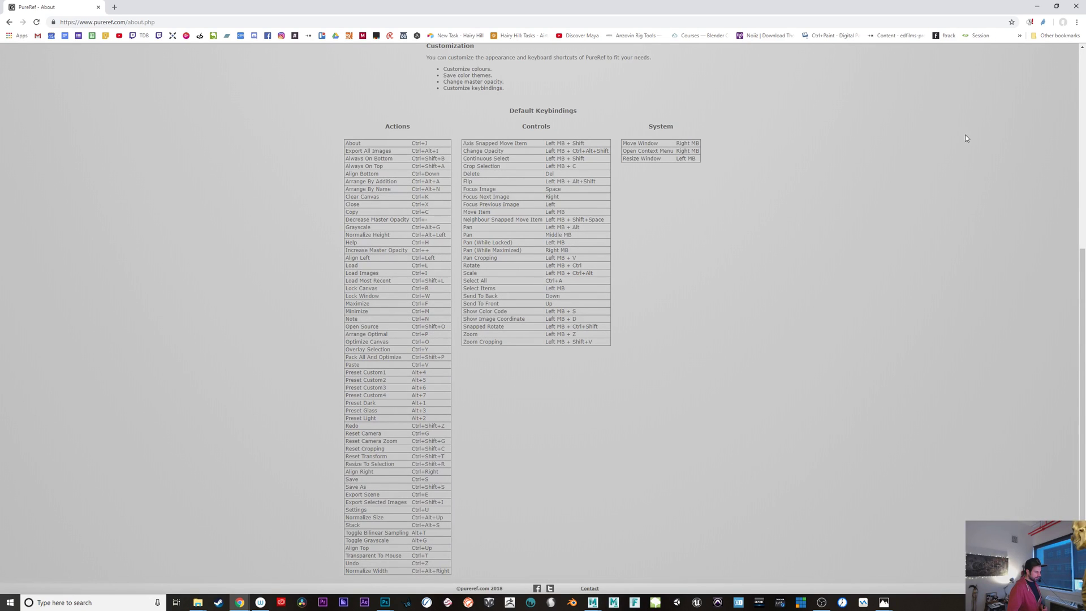
pyautogui.click(1037, 5)
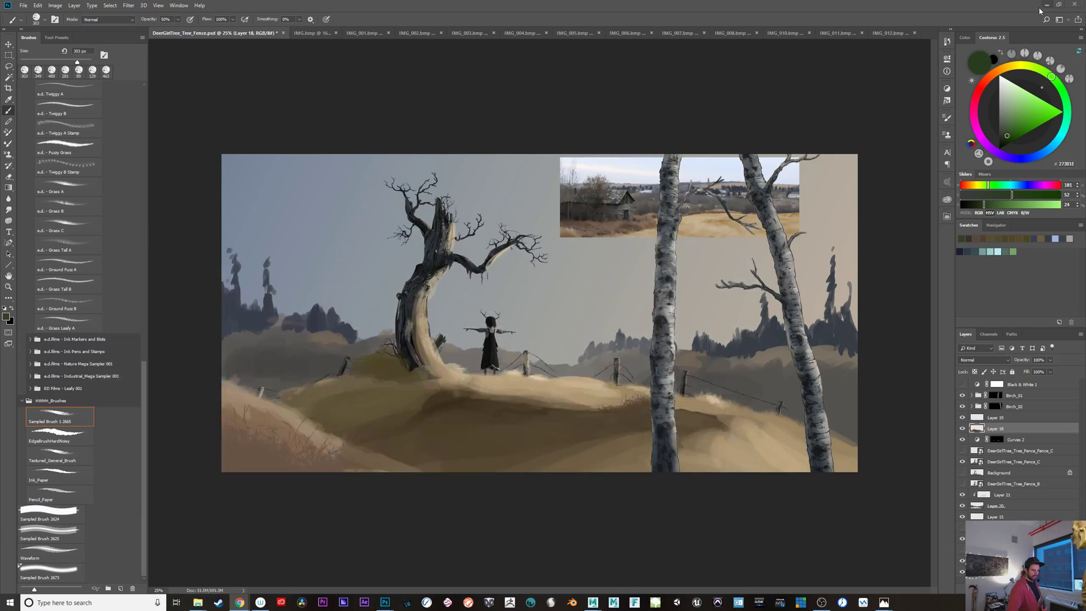
# Step: Reveal the Windows desktop, delete the Kd shortcut there, and return to Photoshop
pyautogui.click(1044, 6)
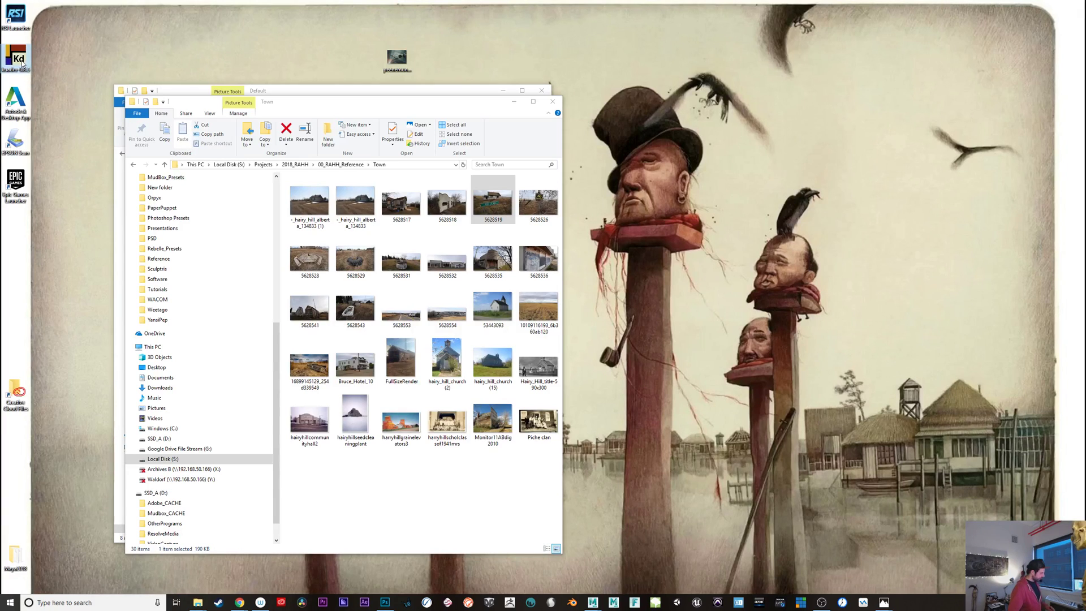
pyautogui.press('Delete')
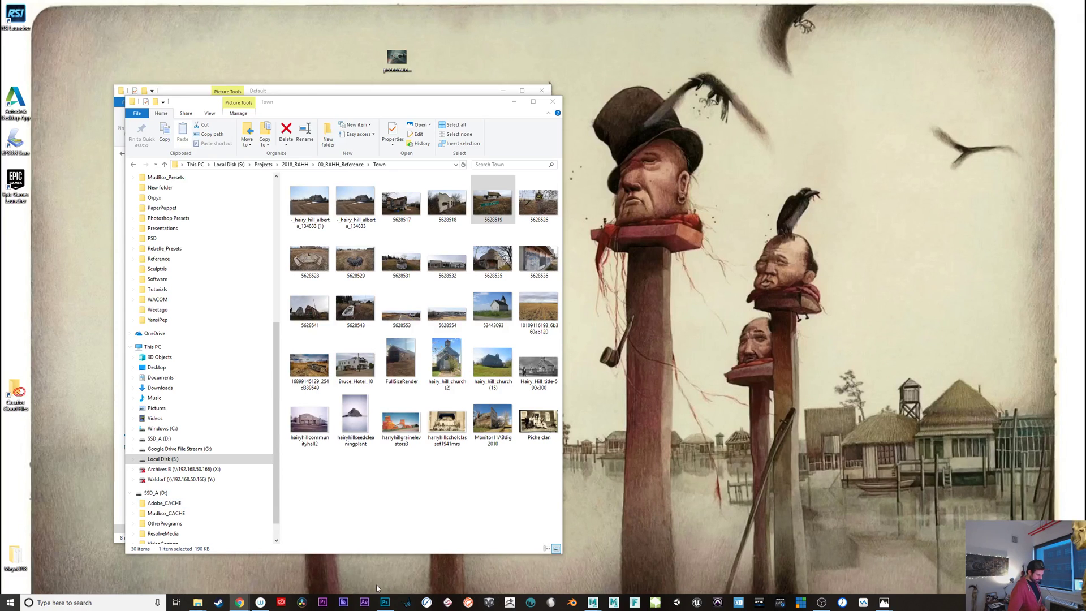
pyautogui.click(386, 603)
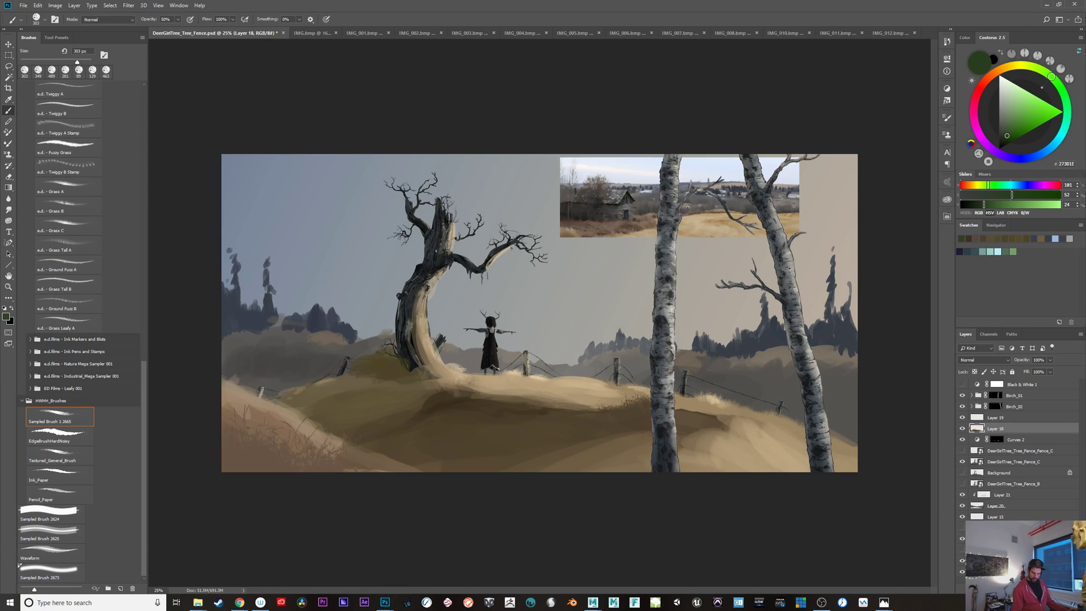
# Step: Add a new layer low in the layer stack and sample muted greys from the horizon of the reference photo
pyautogui.click(1001, 549)
pyautogui.click(1060, 589)
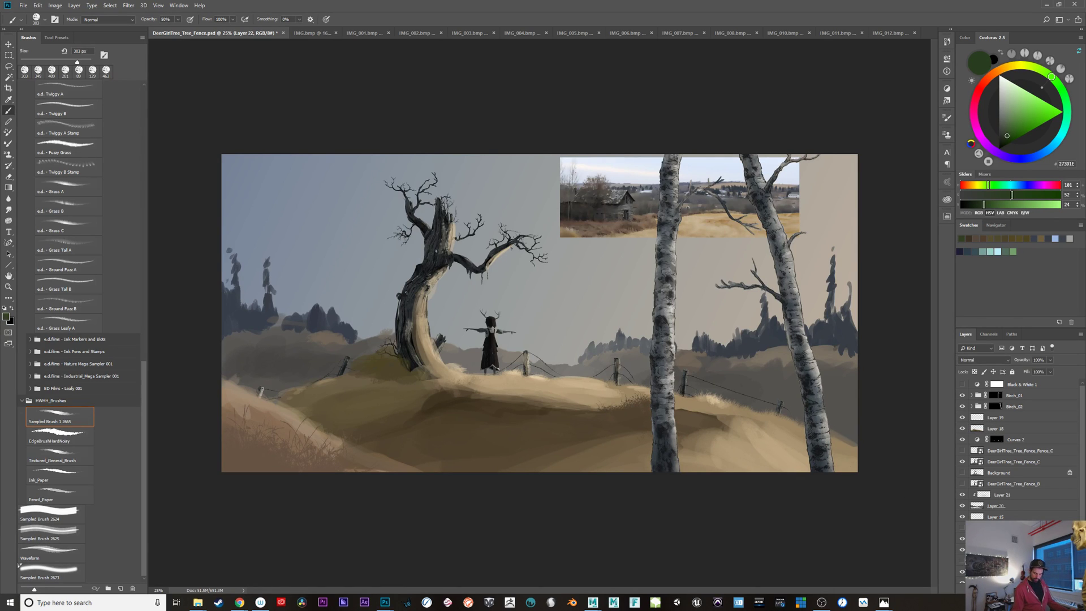
pyautogui.keyDown('alt'); pyautogui.click(634, 183); pyautogui.keyUp('alt')
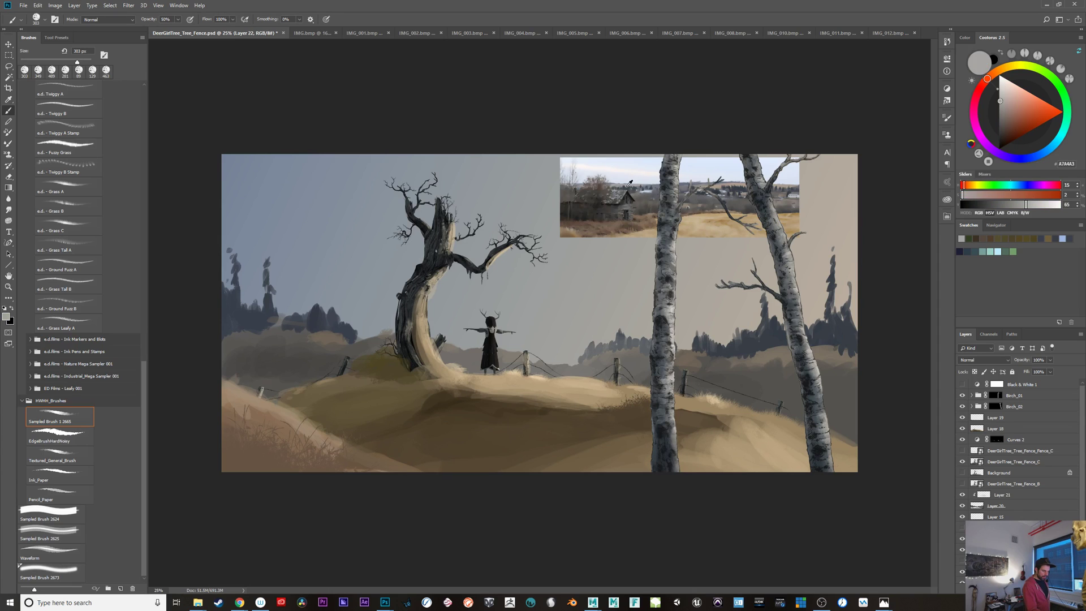
pyautogui.keyDown('alt'); pyautogui.click(618, 185); pyautogui.keyUp('alt')
pyautogui.keyDown('alt'); pyautogui.click(617, 187); pyautogui.keyUp('alt')
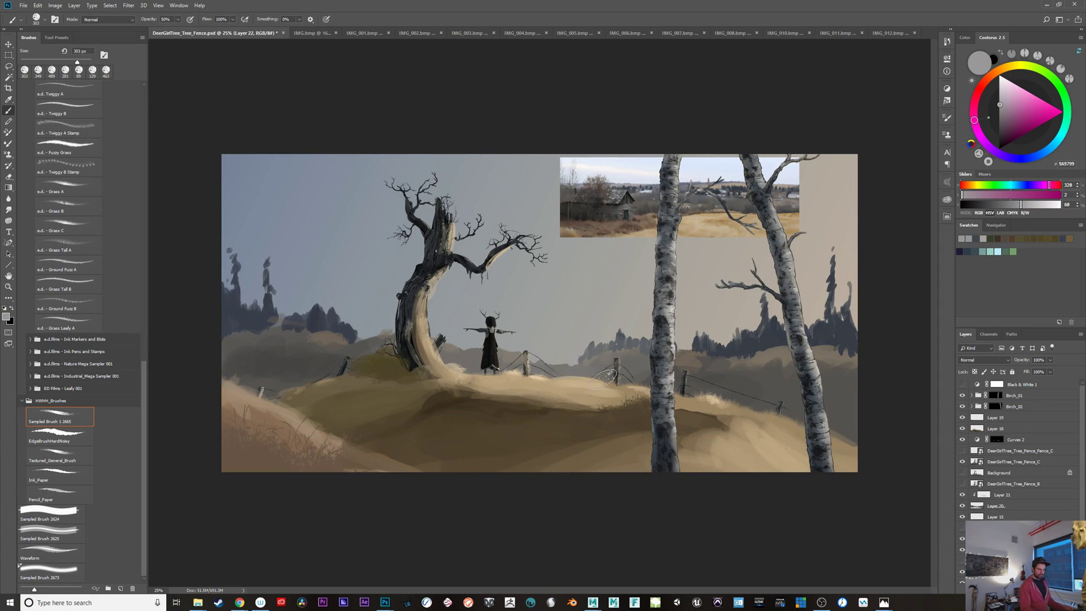
# Step: Sample a grey around the nearer birch trunk and shift it to a lighter, warmer beige
pyautogui.keyDown('alt'); pyautogui.click(660, 314); pyautogui.keyUp('alt')
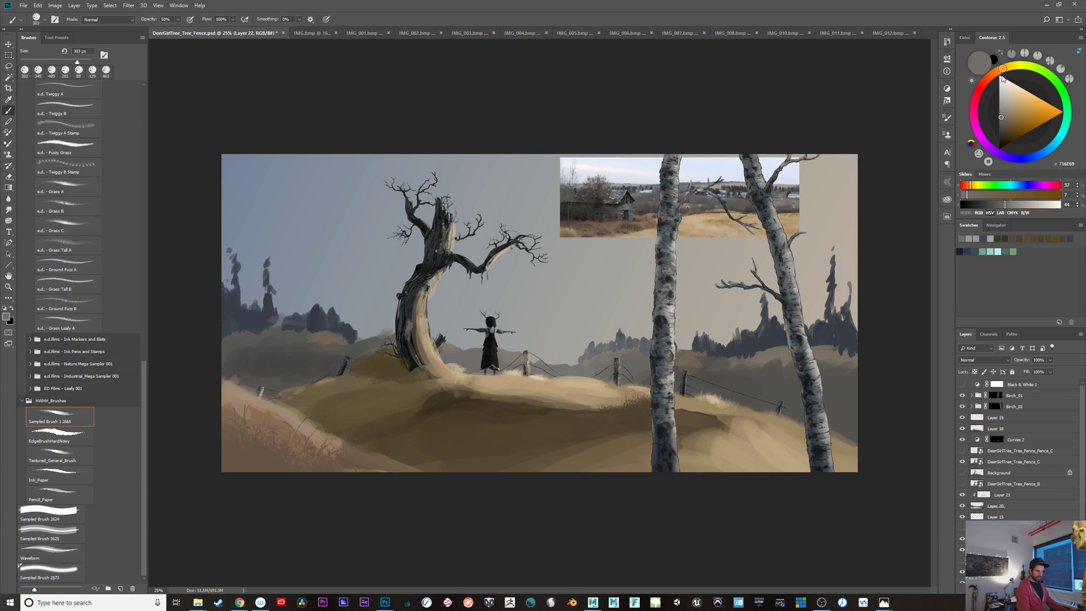
pyautogui.moveTo(1003, 78); pyautogui.dragTo(1006, 76)
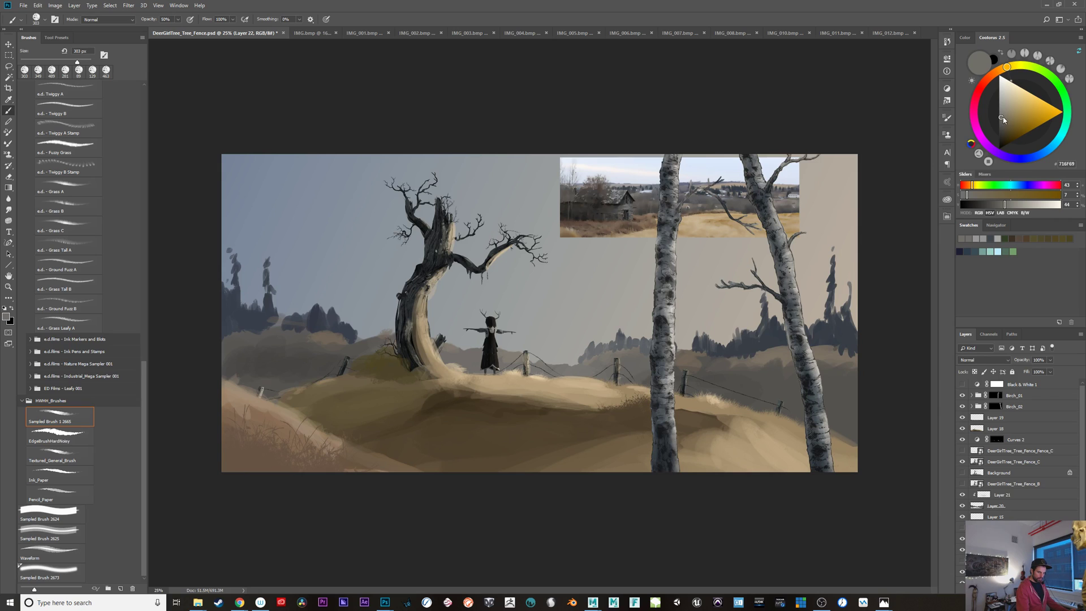
pyautogui.moveTo(1003, 117); pyautogui.dragTo(1007, 109)
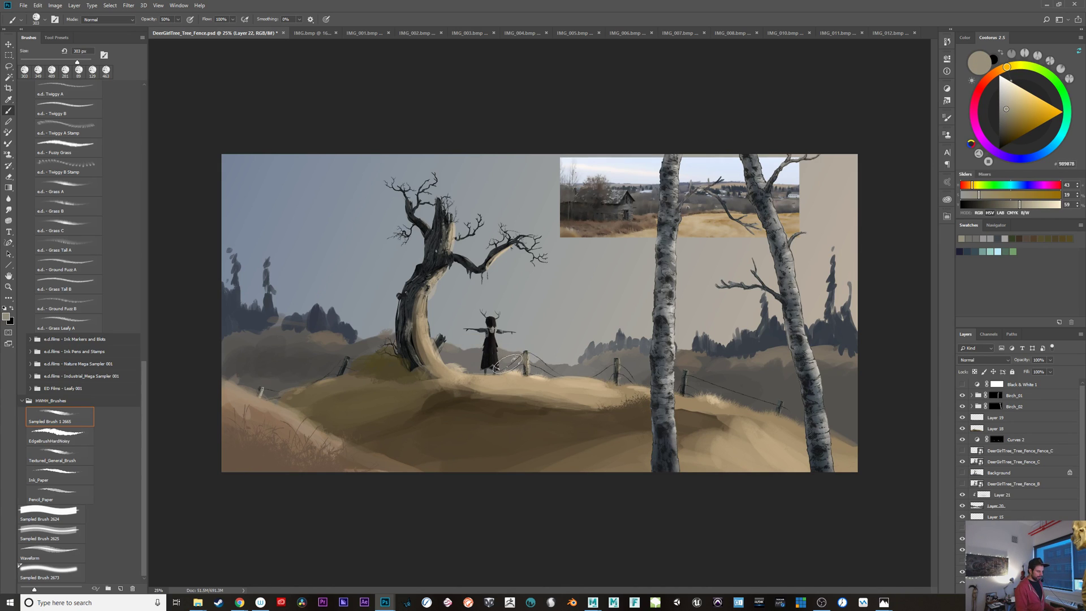
# Step: Sample the hazy ground beside the girl, shift it to a reddish grey, and try strokes along the right-hand treeline, undoing them
pyautogui.keyDown('alt'); pyautogui.click(479, 358); pyautogui.keyUp('alt')
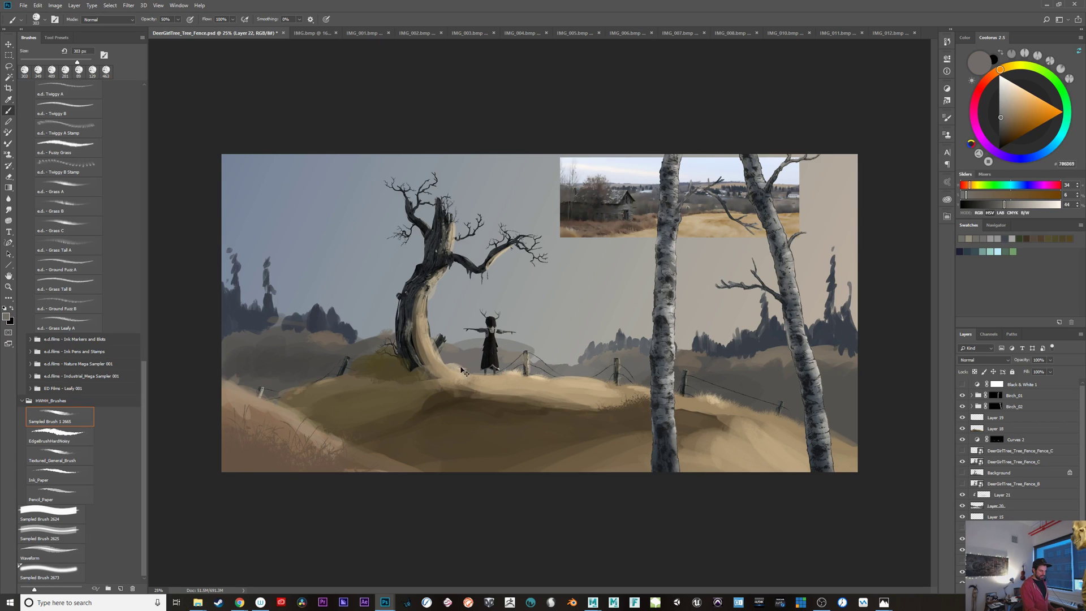
pyautogui.keyDown('alt'); pyautogui.click(474, 362); pyautogui.keyUp('alt')
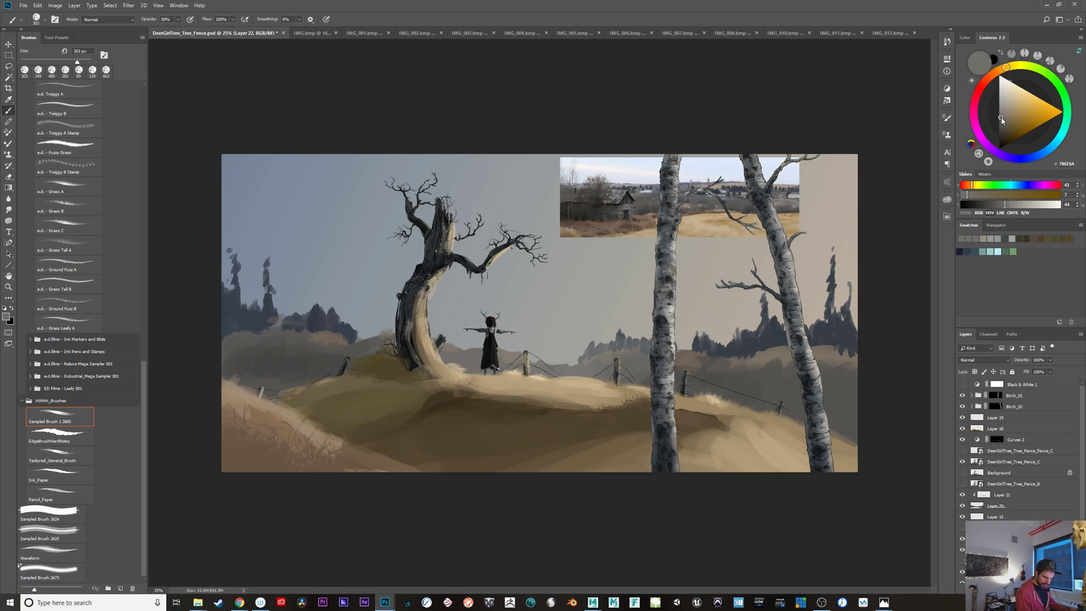
pyautogui.click(1000, 118)
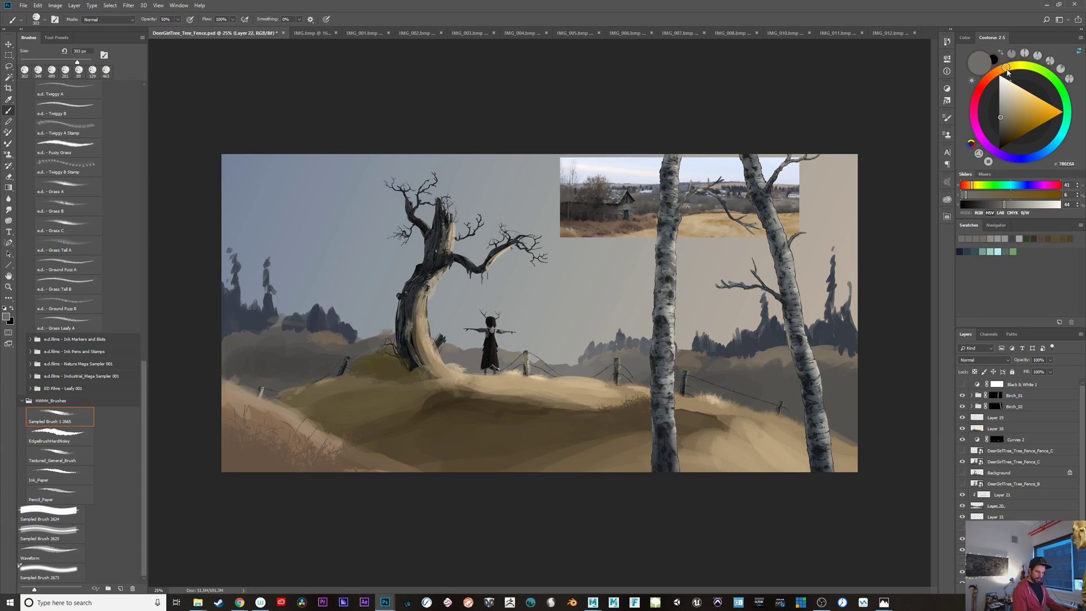
pyautogui.moveTo(1001, 70); pyautogui.dragTo(984, 82)
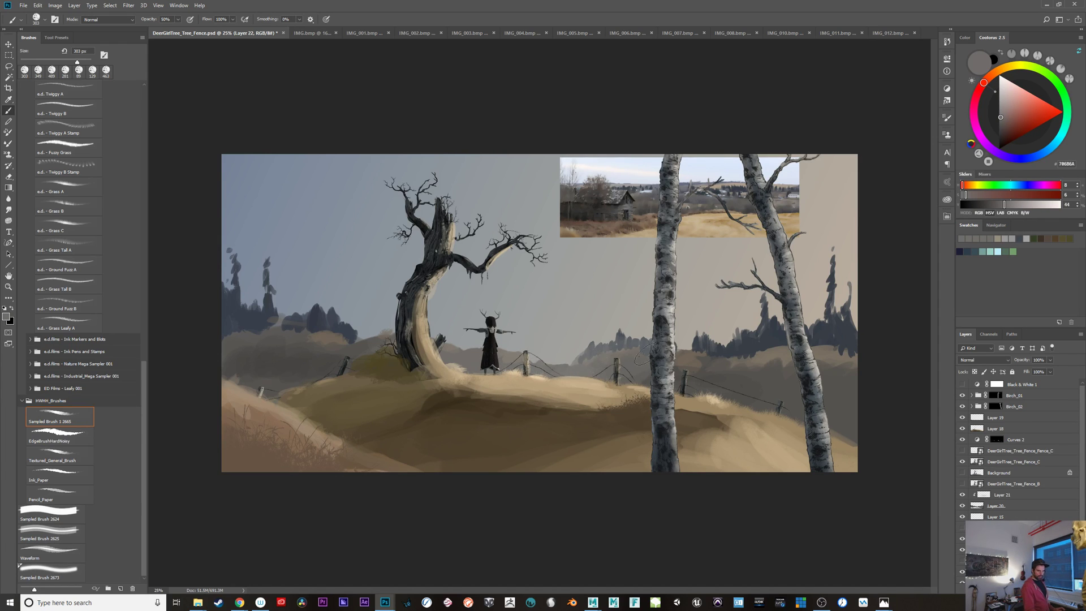
pyautogui.hotkey('ctrl', 'z')
pyautogui.moveTo(648, 354)
pyautogui.mouseDown()
pyautogui.moveTo(672, 340)
pyautogui.moveTo(698, 347)
pyautogui.mouseUp()
pyautogui.hotkey('ctrl', 'z')
pyautogui.moveTo(686, 344)
pyautogui.mouseDown()
pyautogui.moveTo(723, 339)
pyautogui.moveTo(753, 346)
pyautogui.mouseUp()
pyautogui.hotkey('ctrl', 'z')
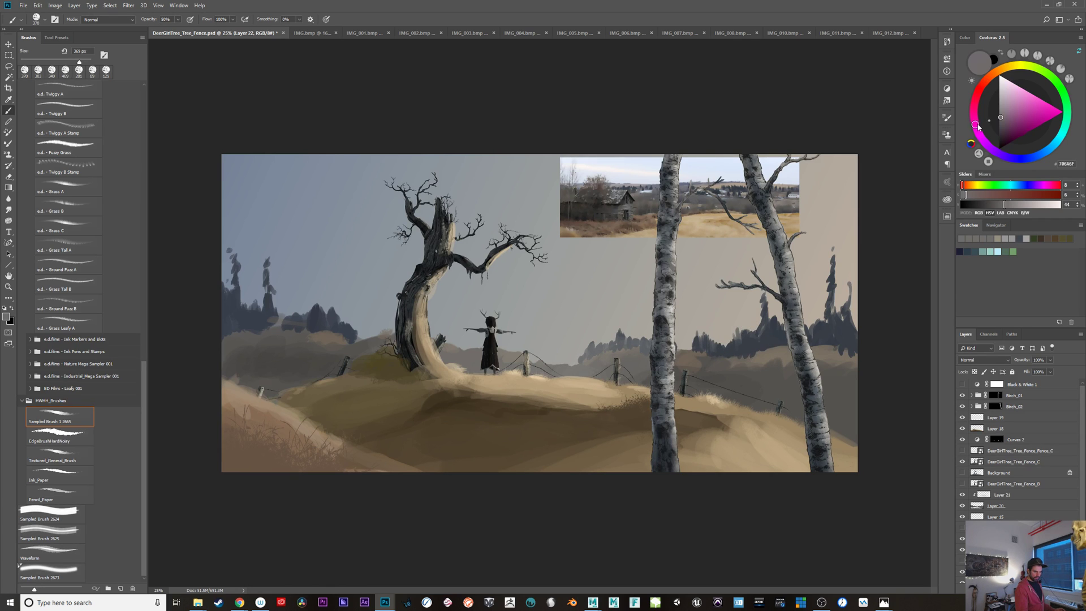
# Step: Shift the brush hue to magenta 314 and try broad haze strokes along the distant treelines, undoing them
pyautogui.click(977, 125)
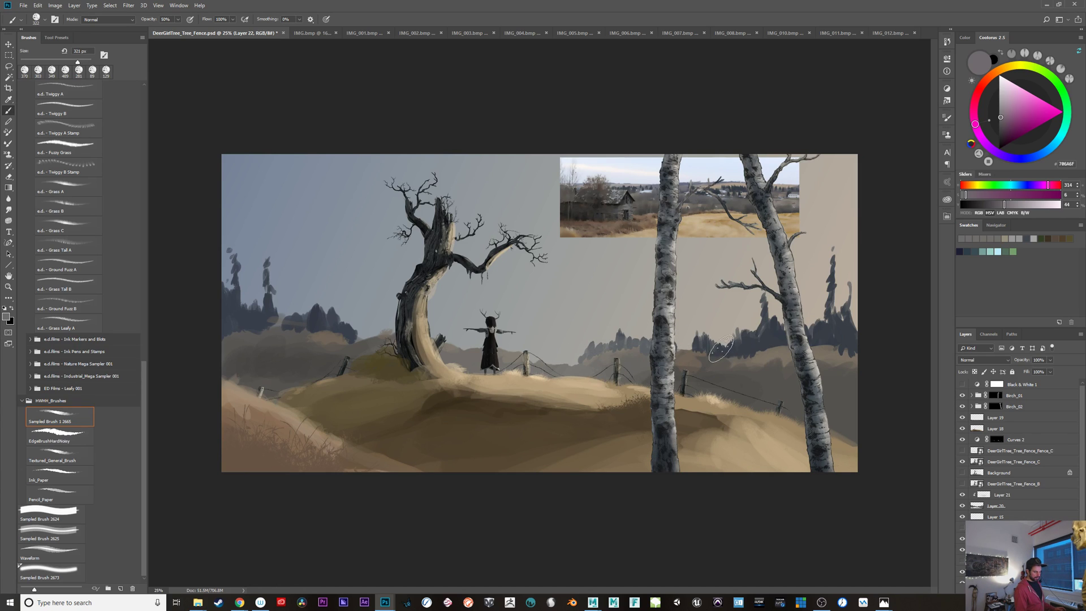
pyautogui.moveTo(735, 324); pyautogui.dragTo(711, 338)
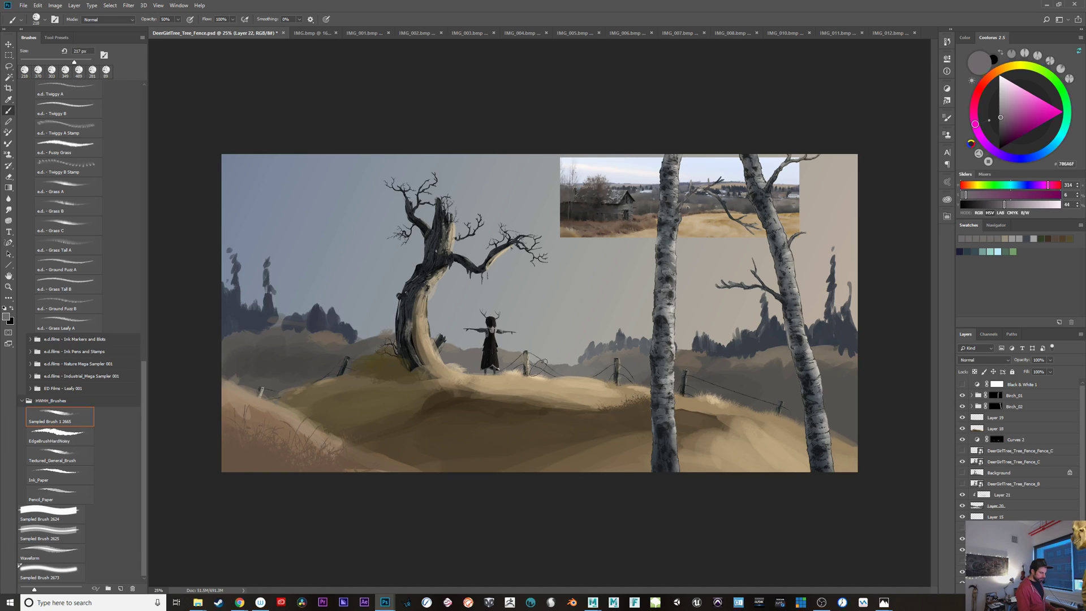
pyautogui.moveTo(316, 340)
pyautogui.mouseDown()
pyautogui.moveTo(337, 340)
pyautogui.moveTo(339, 326)
pyautogui.moveTo(458, 334)
pyautogui.mouseUp()
pyautogui.hotkey('ctrl', 'z')
pyautogui.moveTo(389, 339)
pyautogui.mouseDown()
pyautogui.moveTo(337, 319)
pyautogui.moveTo(258, 318)
pyautogui.moveTo(294, 308)
pyautogui.moveTo(464, 338)
pyautogui.mouseUp()
pyautogui.hotkey('ctrl', 'z')
pyautogui.hotkey('ctrl', 'z')
pyautogui.moveTo(390, 333)
pyautogui.mouseDown()
pyautogui.moveTo(281, 308)
pyautogui.moveTo(210, 308)
pyautogui.mouseUp()
pyautogui.moveTo(338, 316); pyautogui.dragTo(227, 278)
pyautogui.hotkey('ctrl', 'z')
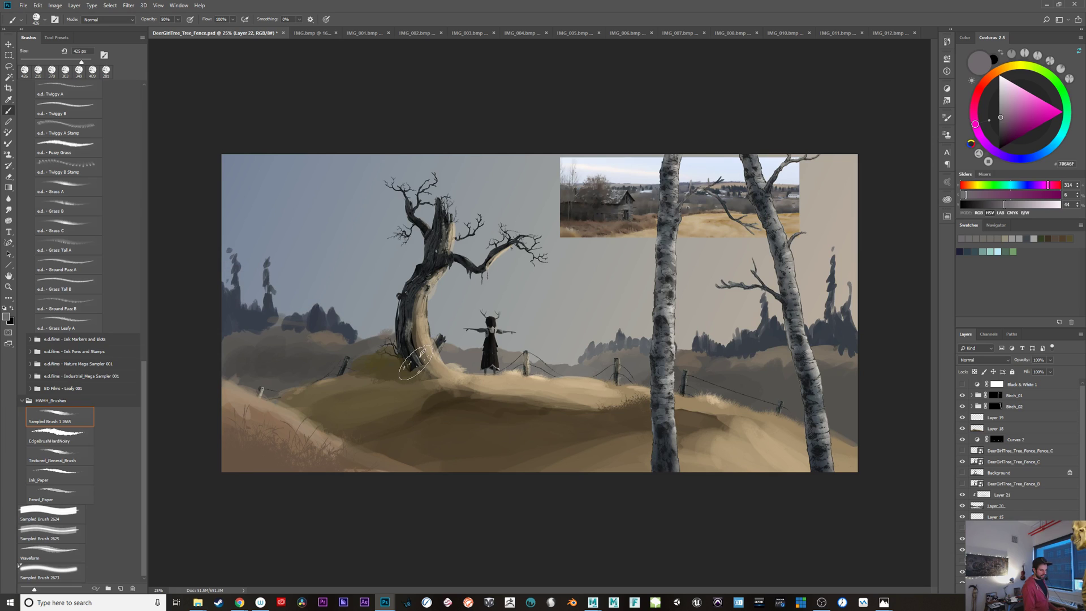
# Step: Sample dark blues from the reference horizon and the left treeline, and try strokes over the leftmost conifers, undoing them
pyautogui.keyDown('alt'); pyautogui.click(740, 187); pyautogui.keyUp('alt')
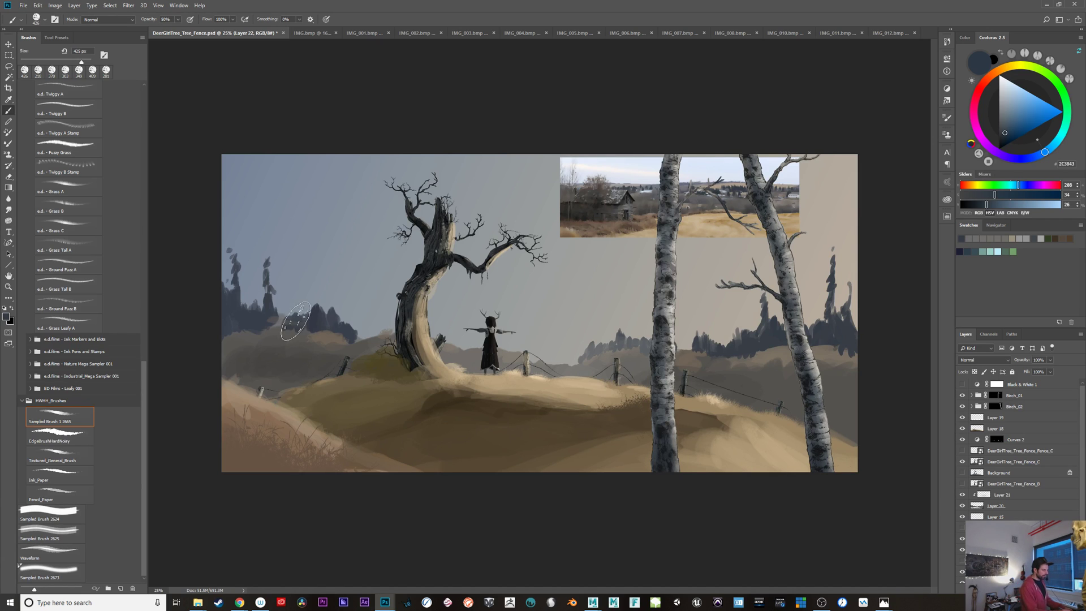
pyautogui.keyDown('alt'); pyautogui.click(350, 328); pyautogui.keyUp('alt')
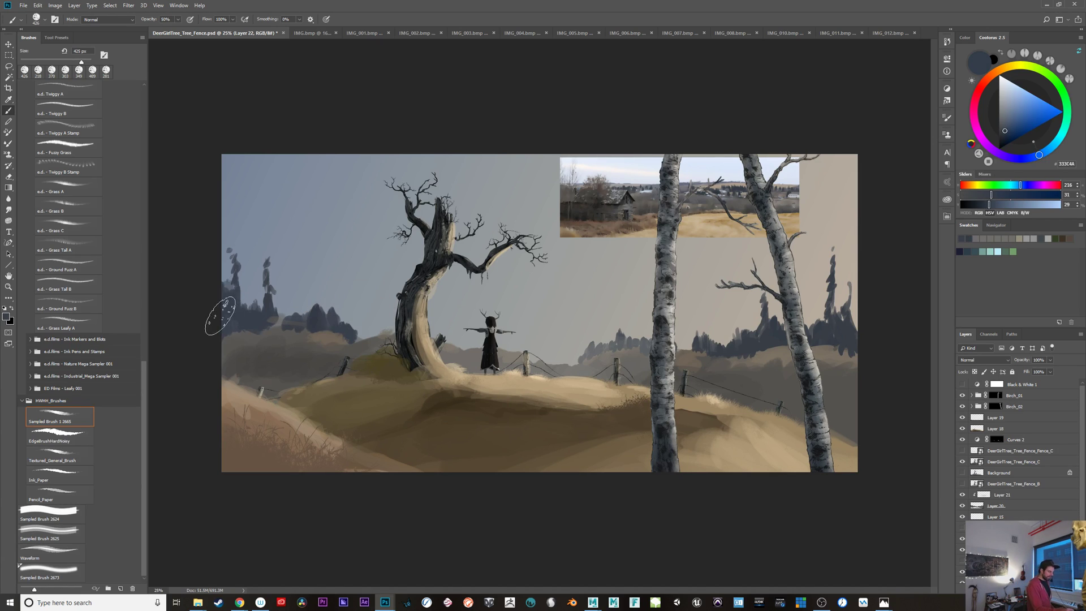
pyautogui.moveTo(220, 287)
pyautogui.mouseDown()
pyautogui.moveTo(235, 316)
pyautogui.moveTo(255, 310)
pyautogui.moveTo(223, 276)
pyautogui.moveTo(246, 301)
pyautogui.mouseUp()
pyautogui.hotkey('ctrl', 'z')
pyautogui.hotkey('ctrl', 'z')
pyautogui.moveTo(222, 267)
pyautogui.mouseDown()
pyautogui.moveTo(251, 316)
pyautogui.moveTo(250, 261)
pyautogui.moveTo(251, 296)
pyautogui.mouseUp()
pyautogui.hotkey('ctrl', 'z')
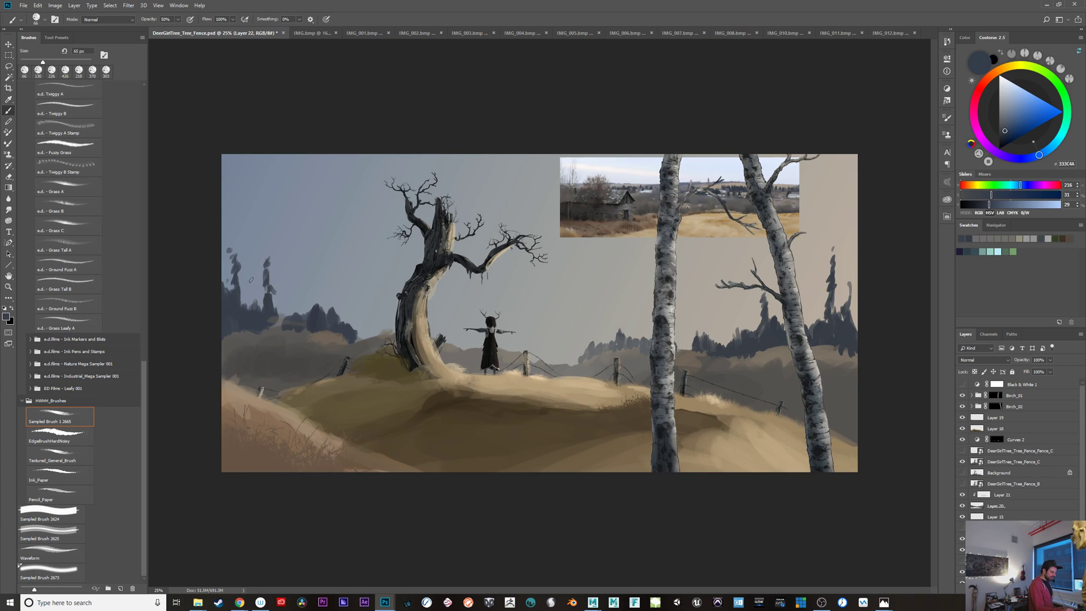
# Step: Sample slate blue #586575 and paint faded distant conifers around the dark trees at the painting's left edge, discarding the trial strokes
pyautogui.keyDown('alt'); pyautogui.click(254, 282); pyautogui.keyUp('alt')
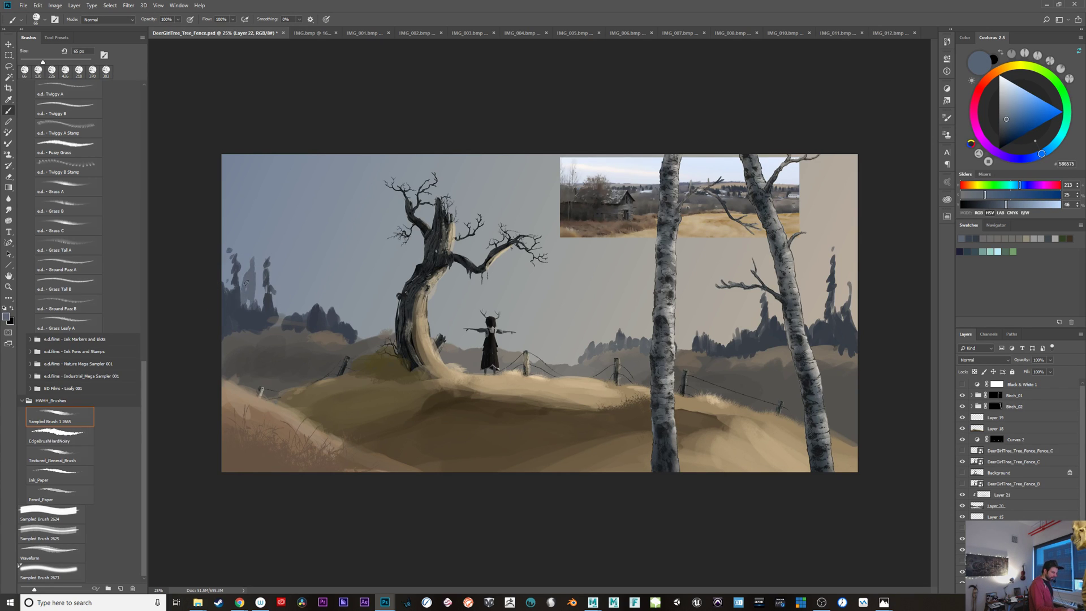
pyautogui.hotkey('ctrl', 'z')
pyautogui.hotkey('ctrl', 'z')
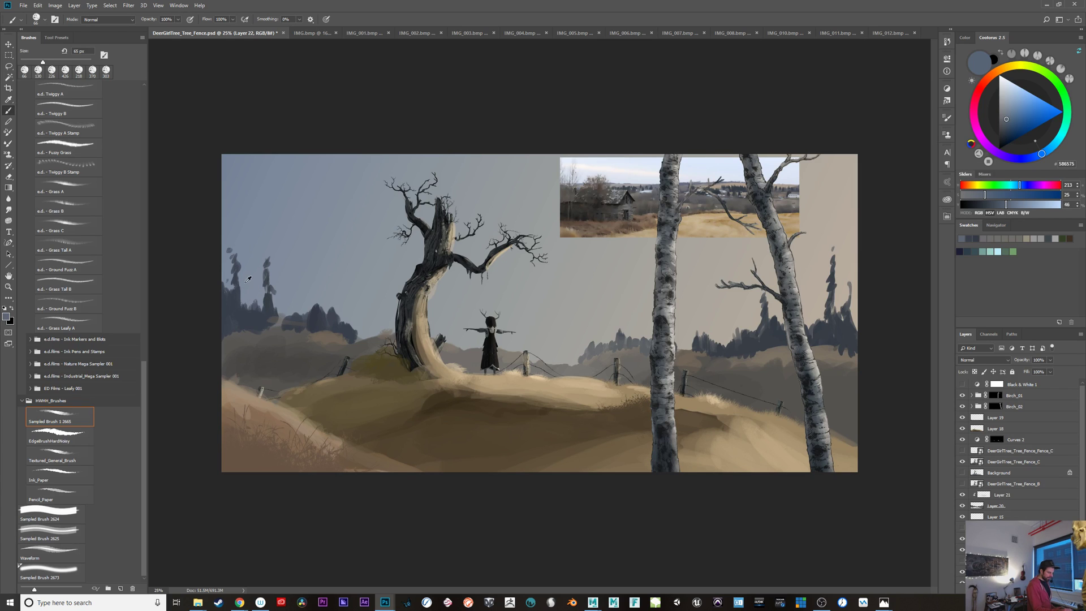
pyautogui.moveTo(246, 281)
pyautogui.mouseDown()
pyautogui.moveTo(226, 286)
pyautogui.moveTo(250, 305)
pyautogui.mouseUp()
pyautogui.moveTo(254, 284)
pyautogui.mouseDown()
pyautogui.moveTo(224, 268)
pyautogui.moveTo(254, 303)
pyautogui.moveTo(249, 281)
pyautogui.moveTo(261, 305)
pyautogui.moveTo(285, 315)
pyautogui.moveTo(287, 295)
pyautogui.moveTo(295, 319)
pyautogui.moveTo(284, 314)
pyautogui.moveTo(285, 337)
pyautogui.moveTo(281, 327)
pyautogui.moveTo(308, 308)
pyautogui.moveTo(296, 293)
pyautogui.moveTo(305, 326)
pyautogui.moveTo(312, 317)
pyautogui.moveTo(301, 302)
pyautogui.moveTo(319, 322)
pyautogui.moveTo(340, 314)
pyautogui.moveTo(297, 307)
pyautogui.moveTo(320, 321)
pyautogui.moveTo(293, 308)
pyautogui.moveTo(281, 280)
pyautogui.mouseUp()
pyautogui.moveTo(301, 286)
pyautogui.mouseDown()
pyautogui.moveTo(303, 296)
pyautogui.moveTo(297, 270)
pyautogui.mouseUp()
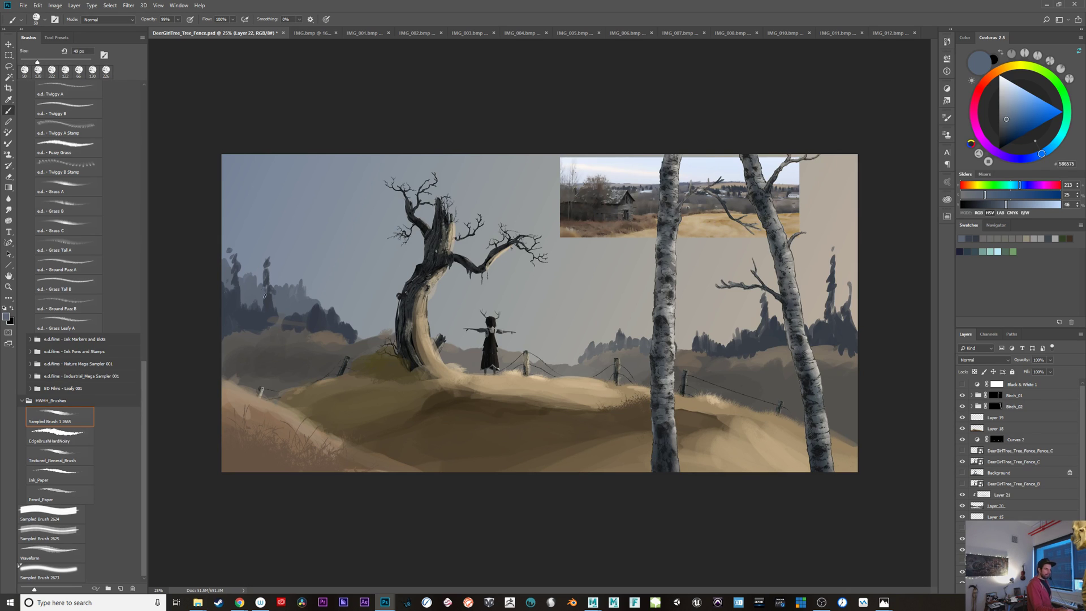
# Step: Trim the faded conifers' tops with the Eraser and extend their row rightward to the dead tree with the brush
pyautogui.press('e')
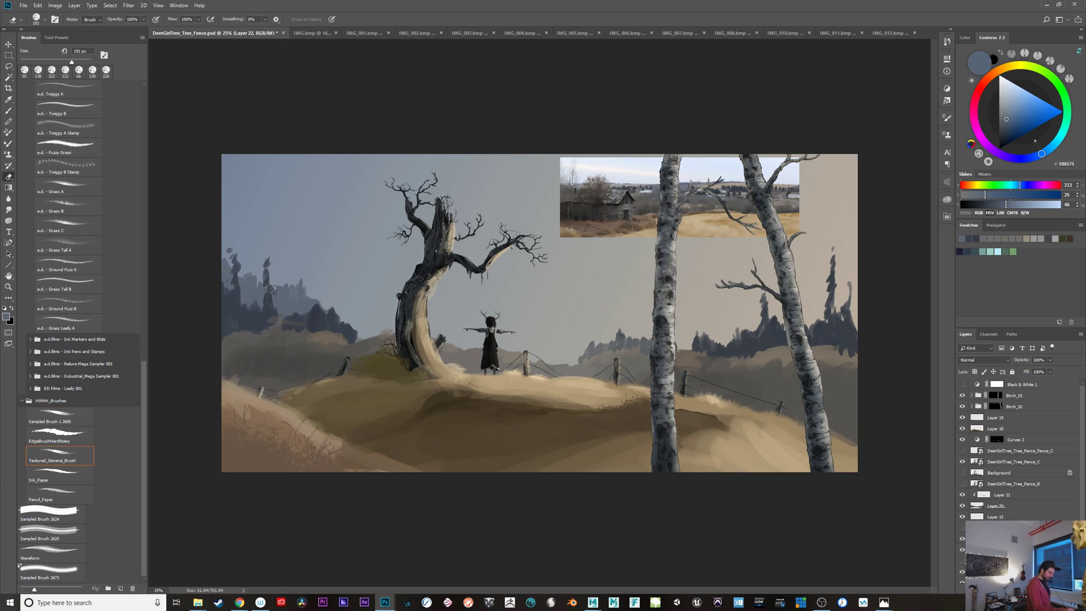
pyautogui.moveTo(262, 275)
pyautogui.mouseDown()
pyautogui.moveTo(261, 289)
pyautogui.moveTo(248, 270)
pyautogui.mouseUp()
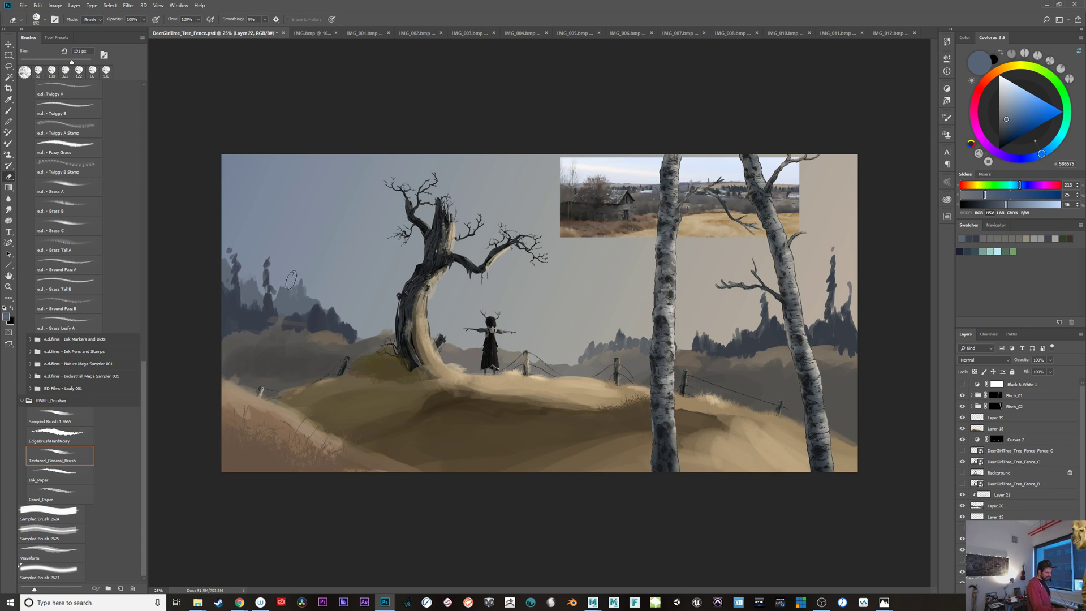
pyautogui.press('b')
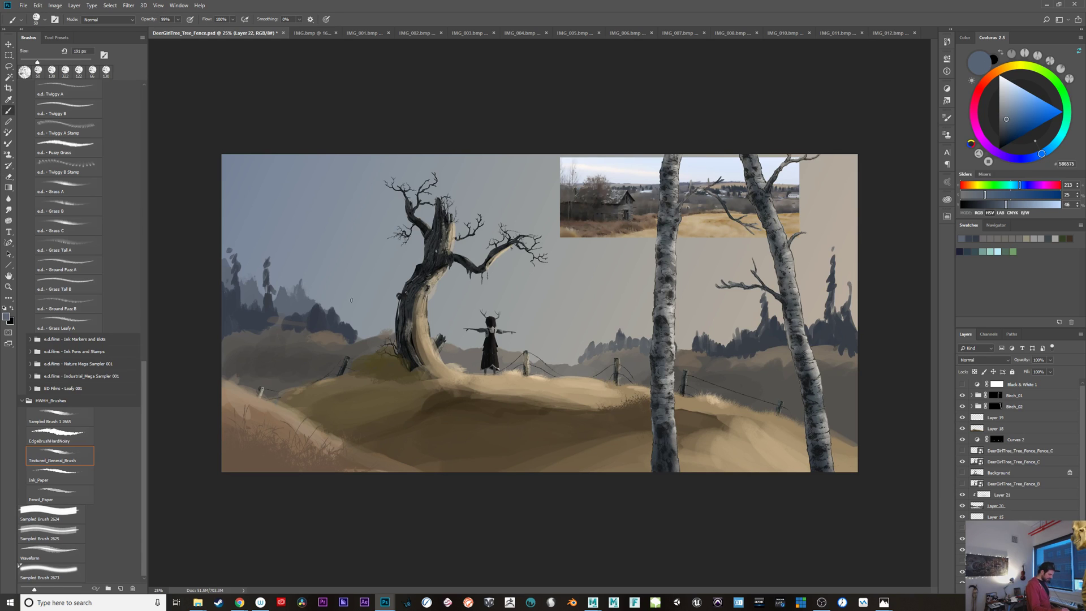
pyautogui.moveTo(336, 313)
pyautogui.mouseDown()
pyautogui.moveTo(353, 346)
pyautogui.moveTo(357, 333)
pyautogui.moveTo(365, 350)
pyautogui.moveTo(360, 335)
pyautogui.moveTo(380, 338)
pyautogui.moveTo(344, 333)
pyautogui.moveTo(340, 297)
pyautogui.moveTo(371, 306)
pyautogui.moveTo(349, 313)
pyautogui.mouseUp()
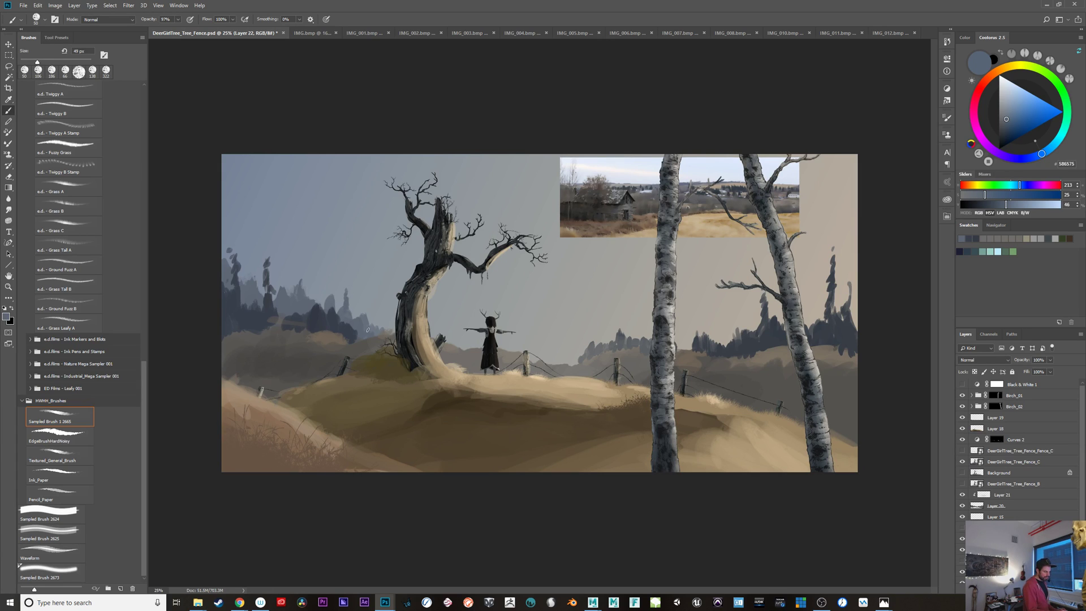
# Step: Sample dark blue #333D4A from the left treeline and paint a taller dark conifer beside the dead tree on Layer 20
pyautogui.keyDown('alt'); pyautogui.click(338, 311); pyautogui.keyUp('alt')
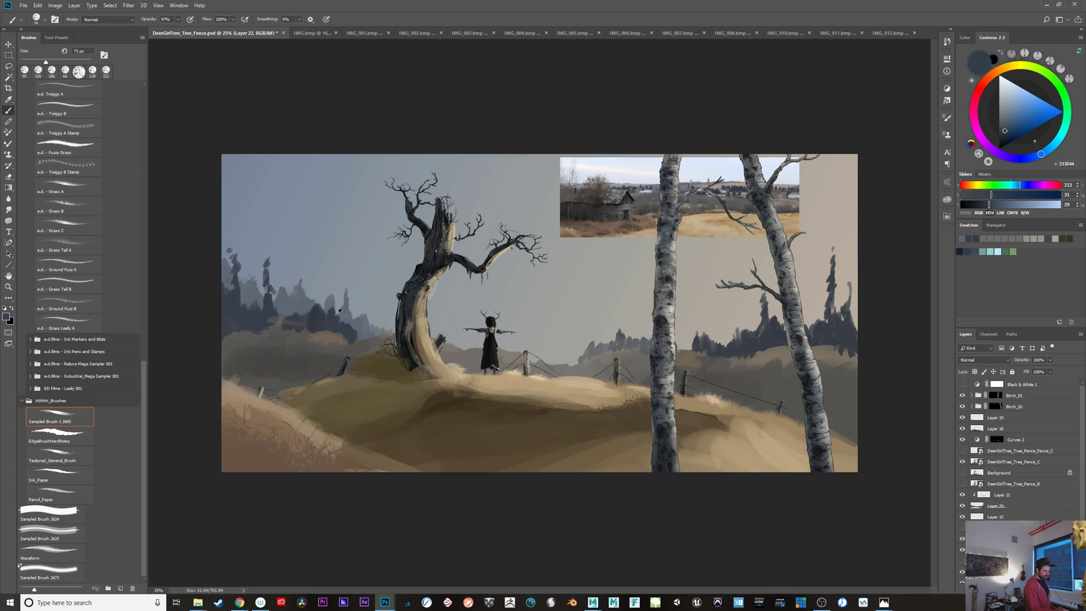
pyautogui.click(995, 508)
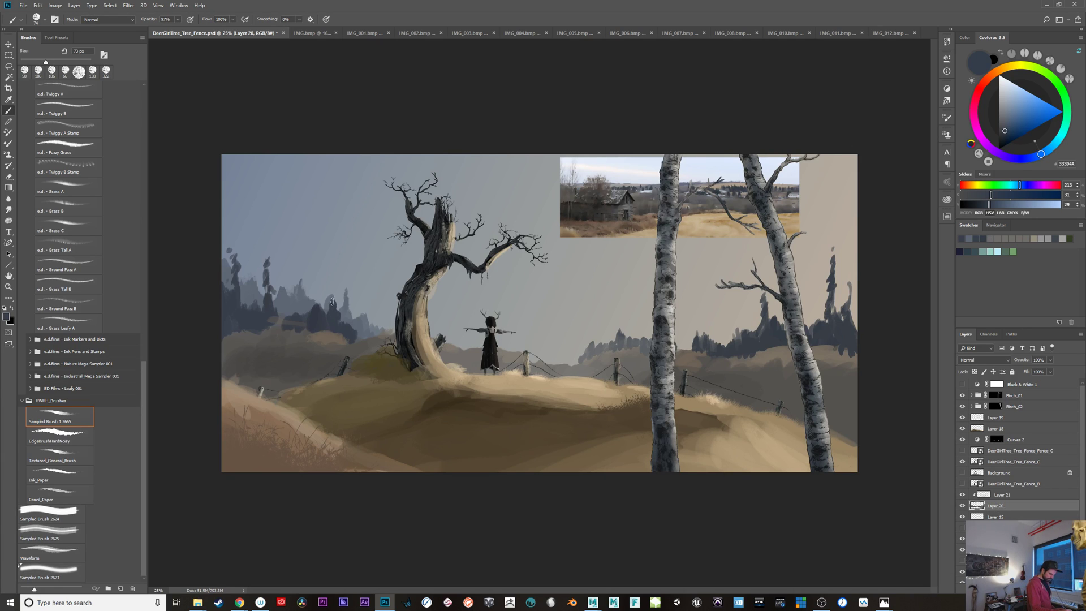
pyautogui.moveTo(332, 301); pyautogui.dragTo(333, 281)
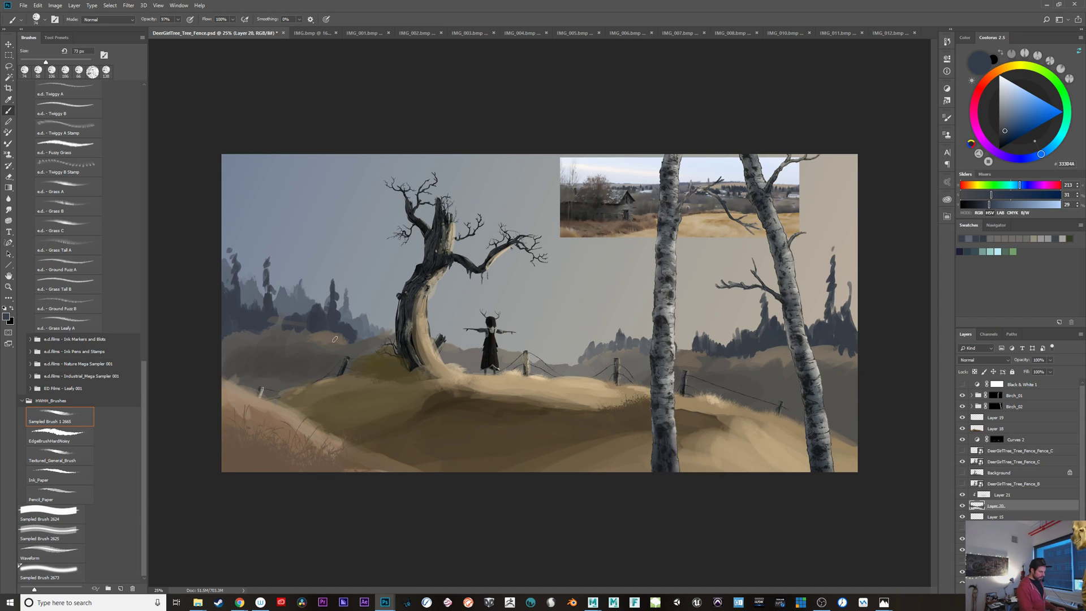
# Step: Sample slate blue #596675, return to Layer 22, lighten the colour and try faded conifers between the birches, undoing the strokes
pyautogui.keyDown('alt'); pyautogui.click(358, 326); pyautogui.keyUp('alt')
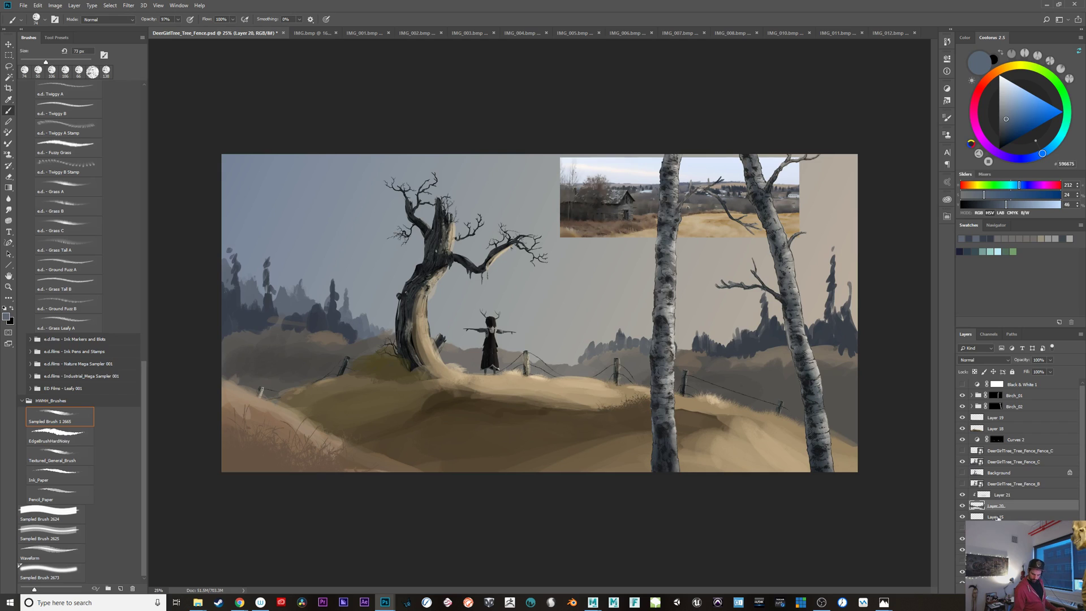
pyautogui.click(998, 538)
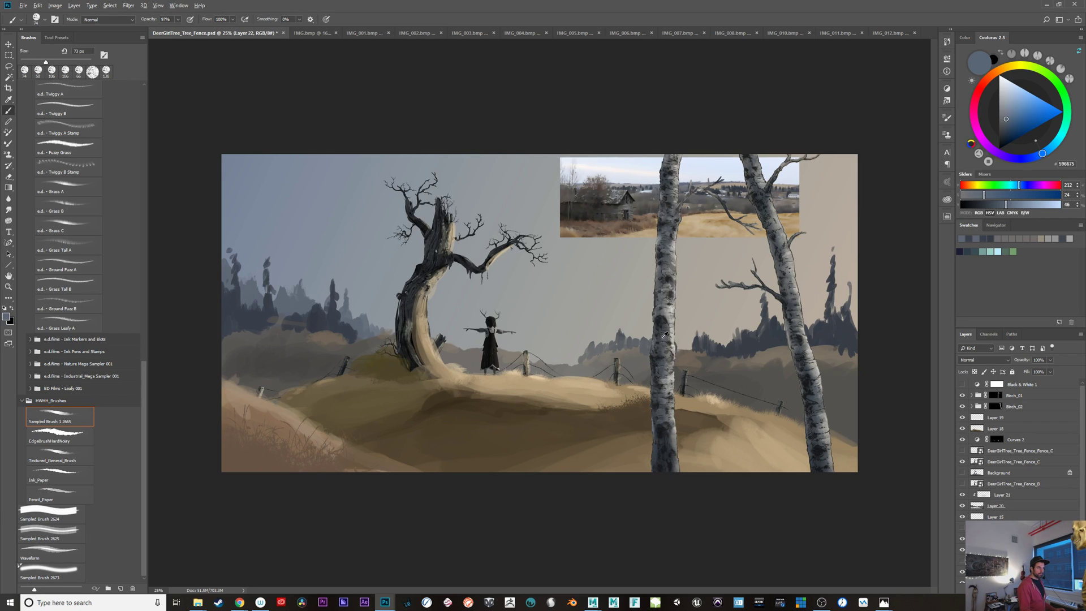
pyautogui.moveTo(662, 338)
pyautogui.mouseDown()
pyautogui.moveTo(726, 337)
pyautogui.moveTo(718, 344)
pyautogui.mouseUp()
pyautogui.hotkey('ctrl', 'z')
pyautogui.hotkey('ctrl', 'z')
pyautogui.click(1004, 115)
pyautogui.moveTo(708, 339)
pyautogui.mouseDown()
pyautogui.moveTo(735, 350)
pyautogui.moveTo(711, 343)
pyautogui.mouseUp()
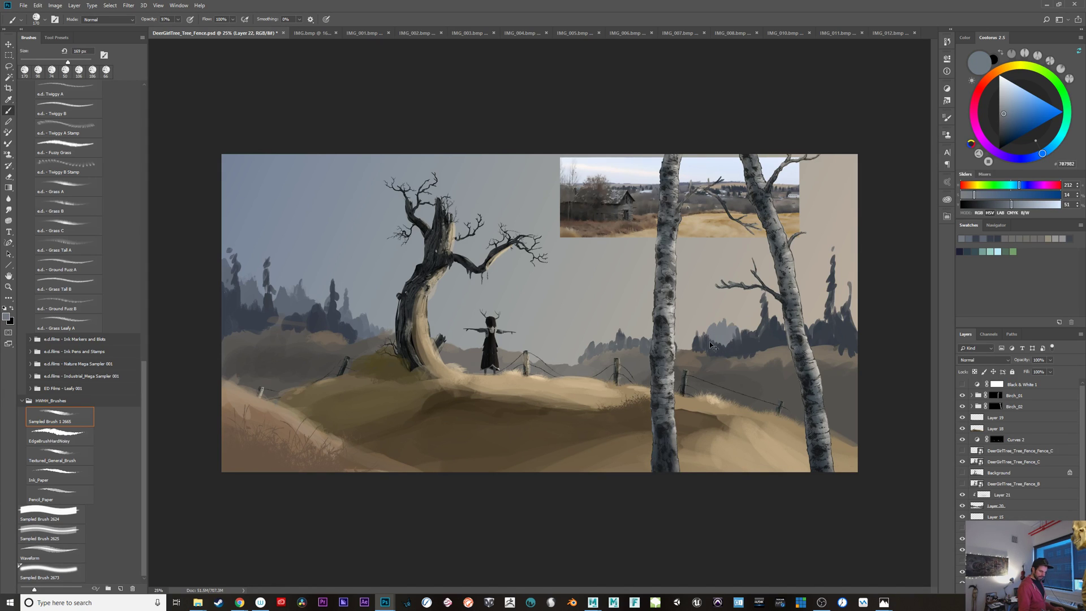
pyautogui.hotkey('ctrl', 'z')
# Step: Paint faded grey-blue conifers behind the dark trees at the painting's right edge and between the two birches
pyautogui.moveTo(852, 303); pyautogui.dragTo(849, 336)
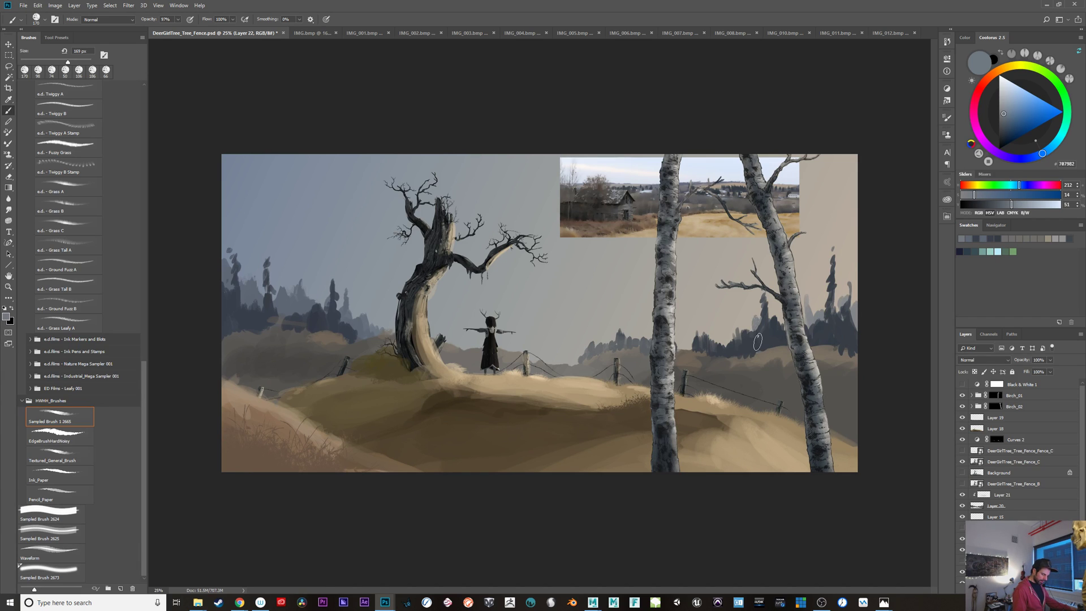
pyautogui.moveTo(751, 322)
pyautogui.mouseDown()
pyautogui.moveTo(740, 355)
pyautogui.moveTo(709, 346)
pyautogui.mouseUp()
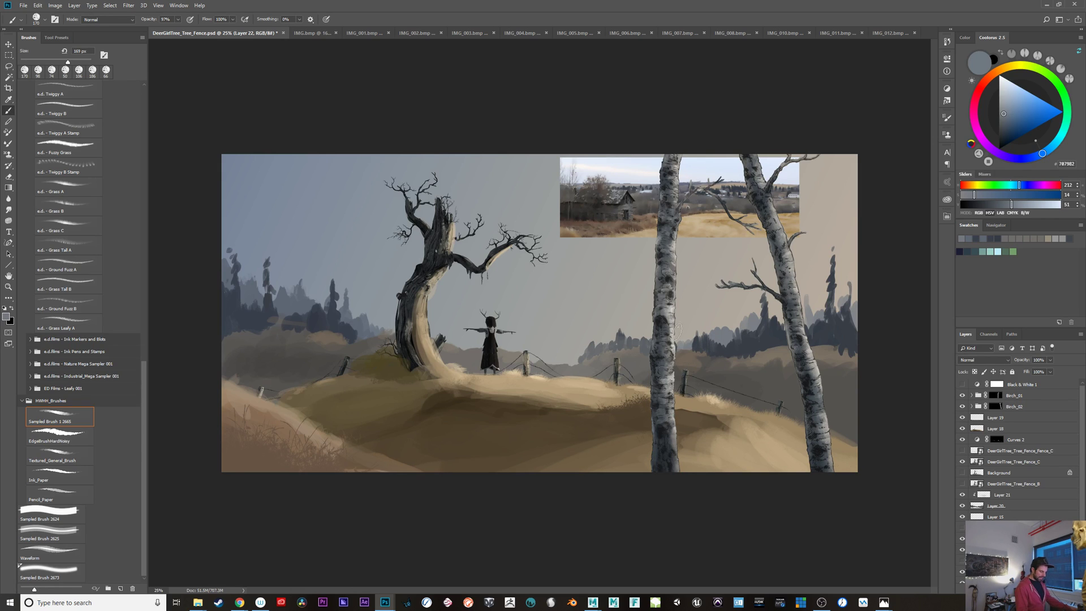
pyautogui.moveTo(680, 346); pyautogui.dragTo(686, 344)
pyautogui.keyDown('alt'); pyautogui.moveTo(692, 333); pyautogui.dragTo(675, 334); pyautogui.keyUp('alt')
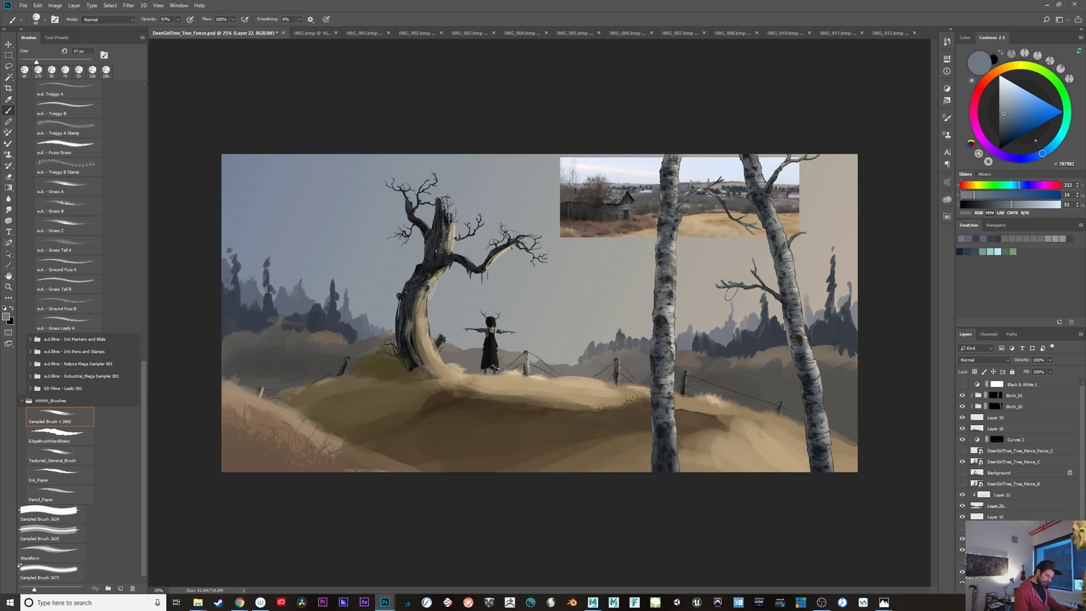
pyautogui.press('.')
pyautogui.press('.')
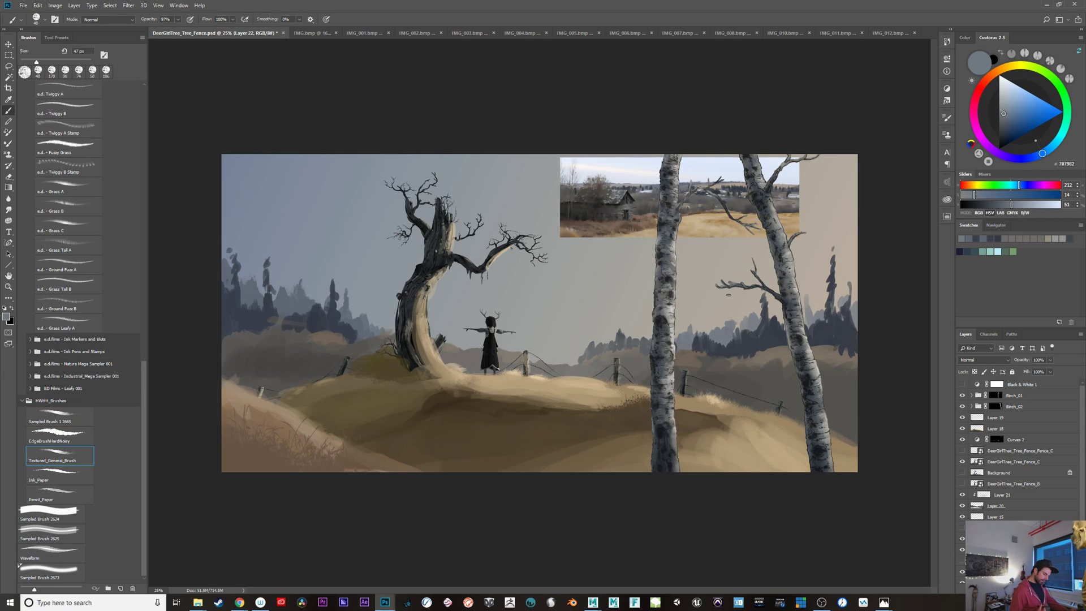
pyautogui.press(',')
pyautogui.press(',')
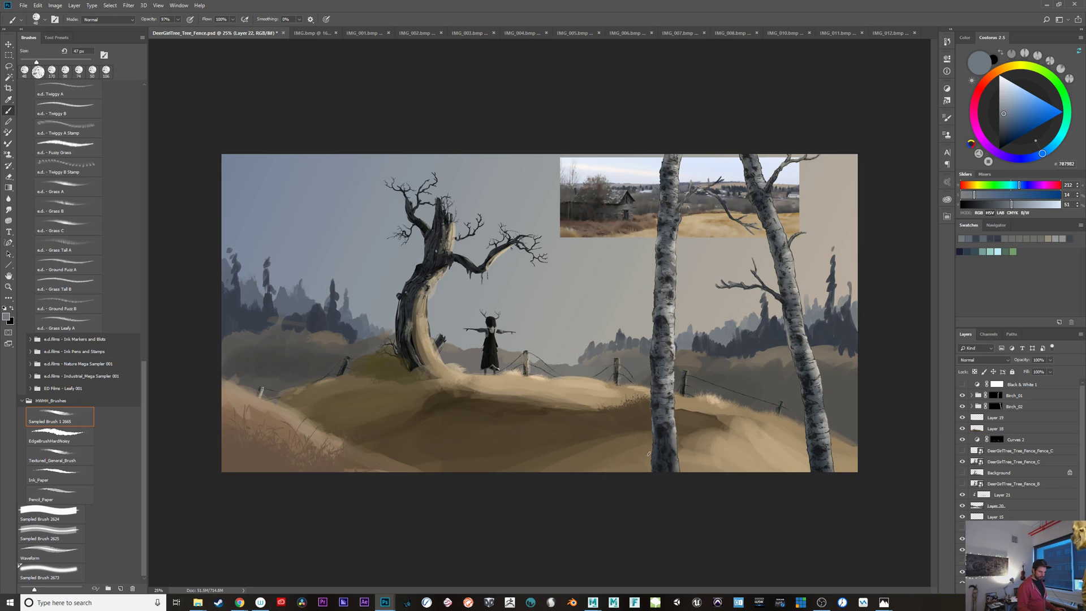
# Step: Sample brown #56524E from the field behind the birches, then add a new clipped layer between Layer 21 and Layer 20
pyautogui.keyDown('alt'); pyautogui.click(797, 399); pyautogui.keyUp('alt')
pyautogui.keyDown('alt'); pyautogui.click(767, 391); pyautogui.keyUp('alt')
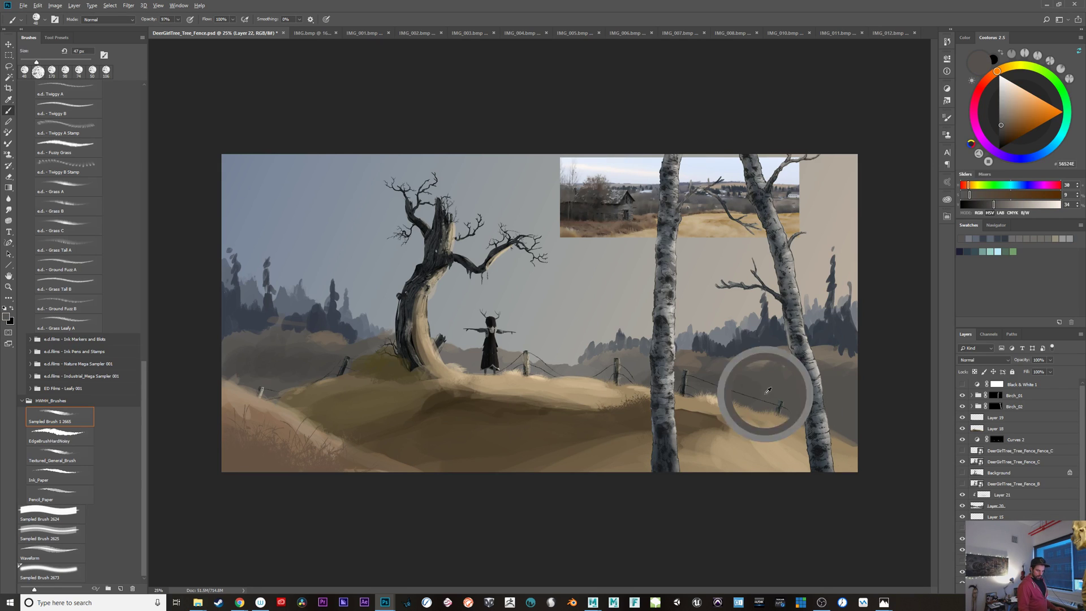
pyautogui.click(998, 510)
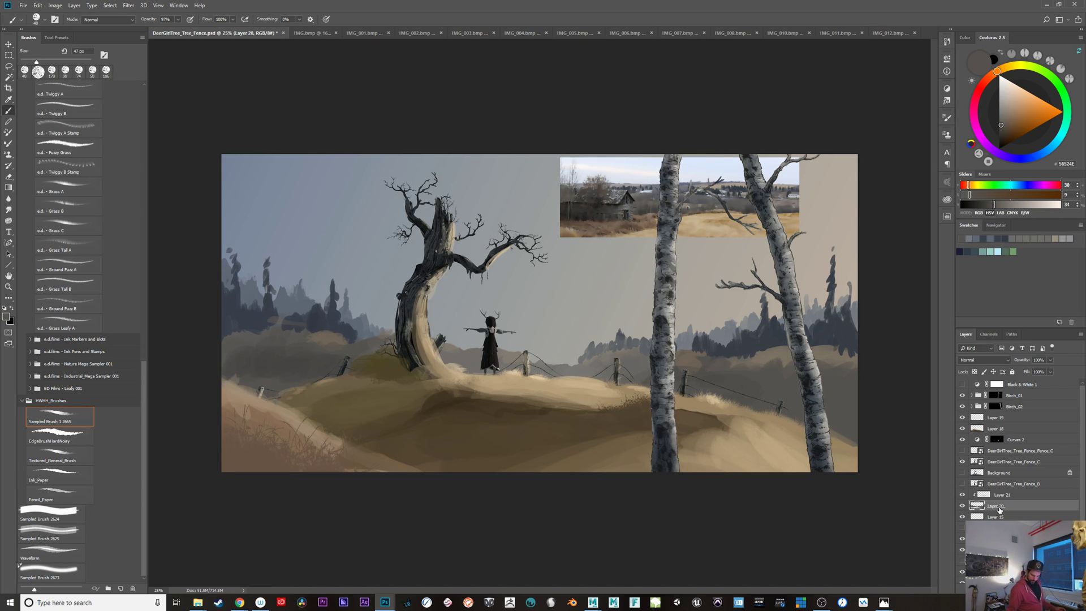
pyautogui.click(1012, 497)
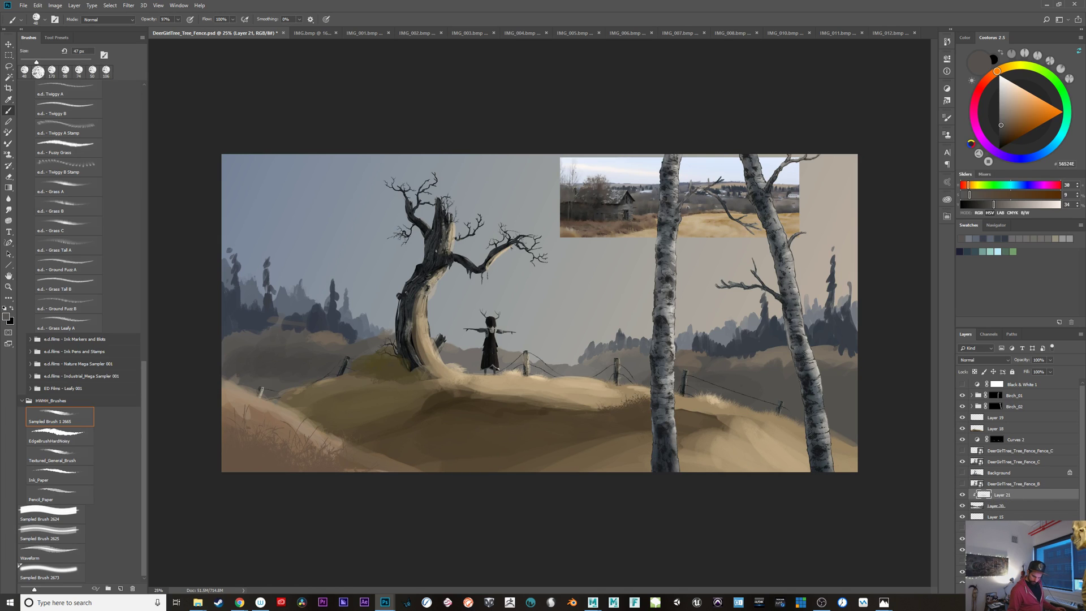
pyautogui.hotkey('ctrl', 'shift', 'alt', 'n')
pyautogui.keyDown('alt'); pyautogui.click(996, 498); pyautogui.keyUp('alt')
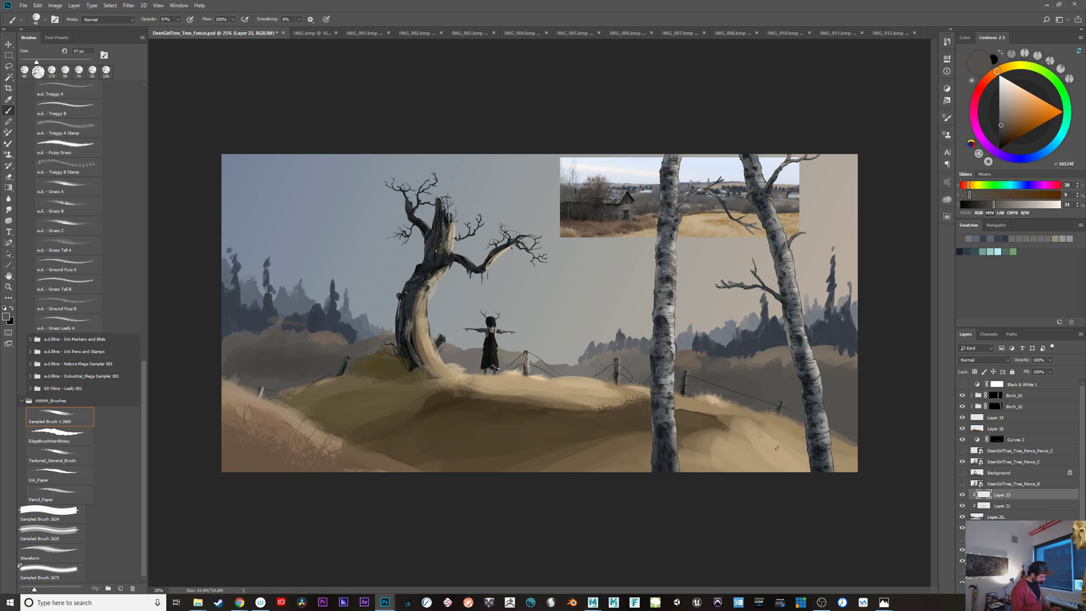
pyautogui.moveTo(1021, 496); pyautogui.dragTo(1002, 511)
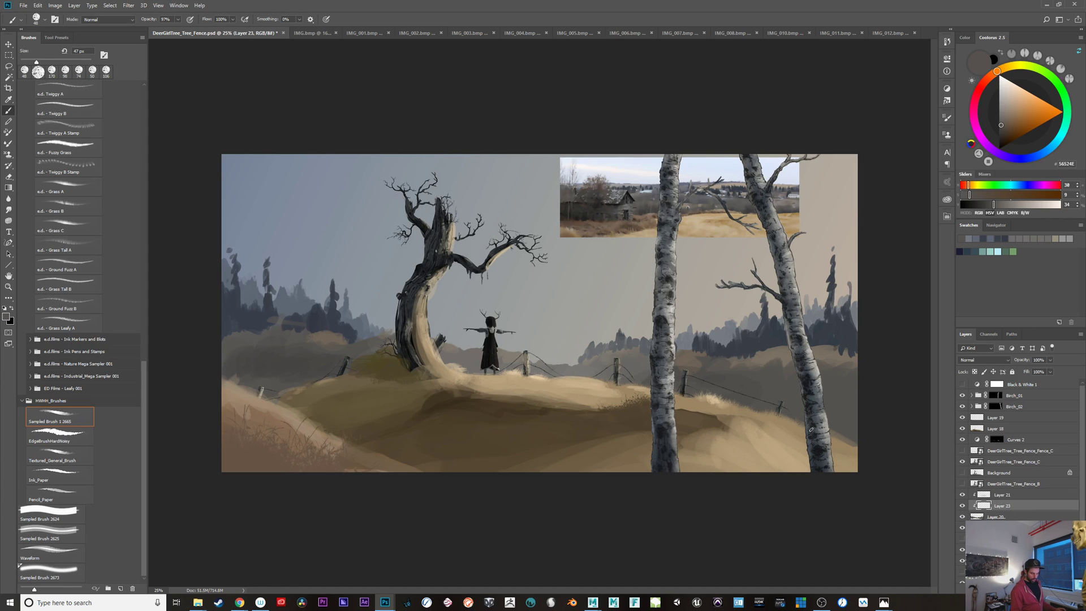
# Step: Shade the field around the right birch with dark brown #423F3A, undoing the first stroke, and set brush opacity to 50%
pyautogui.moveTo(733, 372)
pyautogui.mouseDown()
pyautogui.moveTo(750, 372)
pyautogui.moveTo(778, 412)
pyautogui.moveTo(792, 404)
pyautogui.moveTo(804, 418)
pyautogui.moveTo(765, 402)
pyautogui.moveTo(783, 403)
pyautogui.mouseUp()
pyautogui.keyDown('alt'); pyautogui.click(750, 381); pyautogui.keyUp('alt')
pyautogui.hotkey('ctrl', 'z')
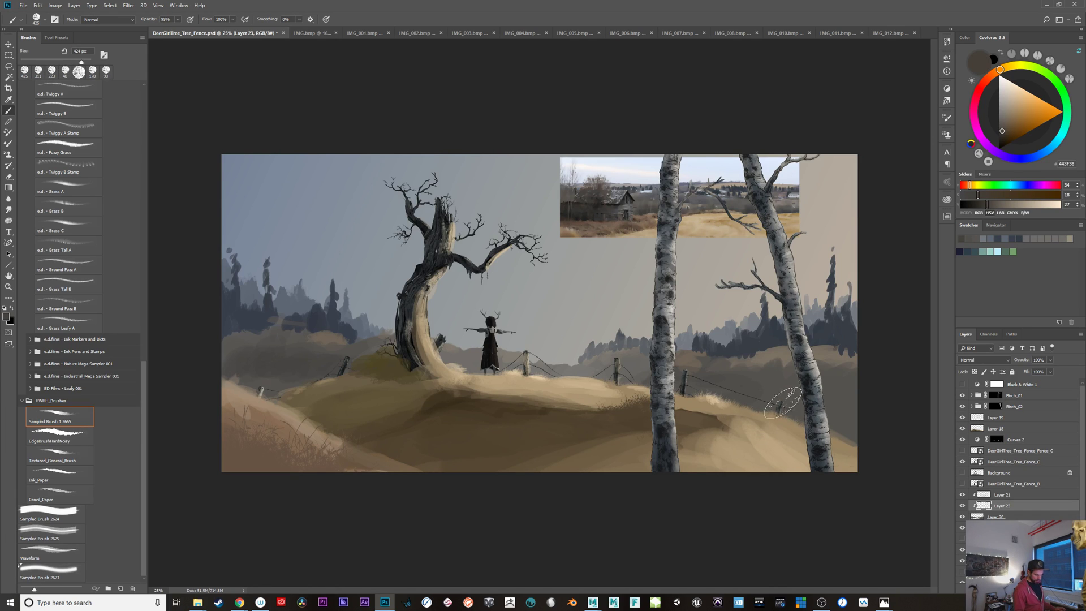
pyautogui.click(1001, 133)
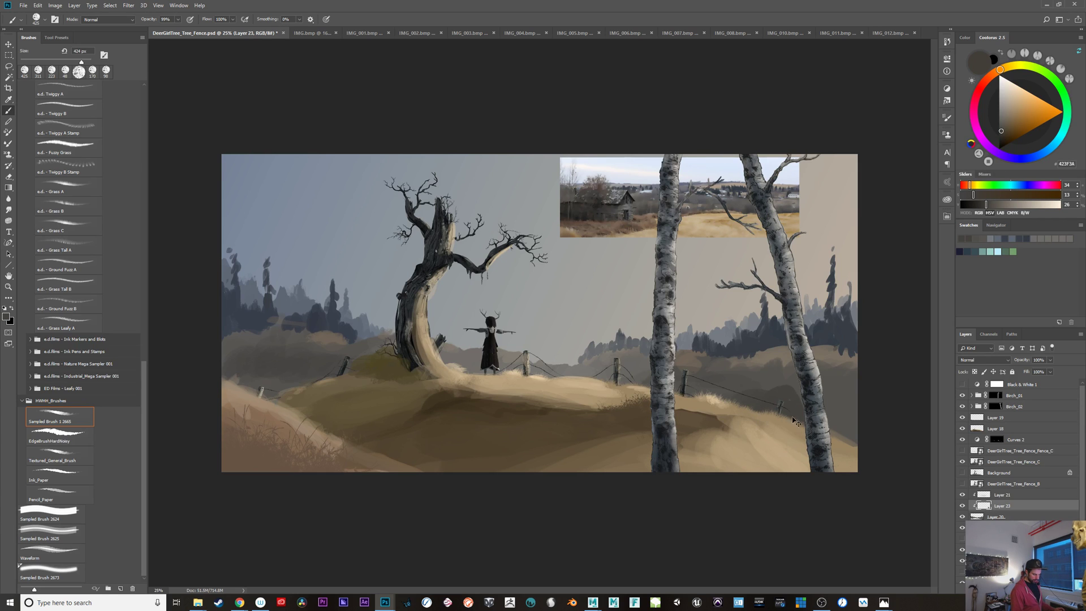
pyautogui.press('5')
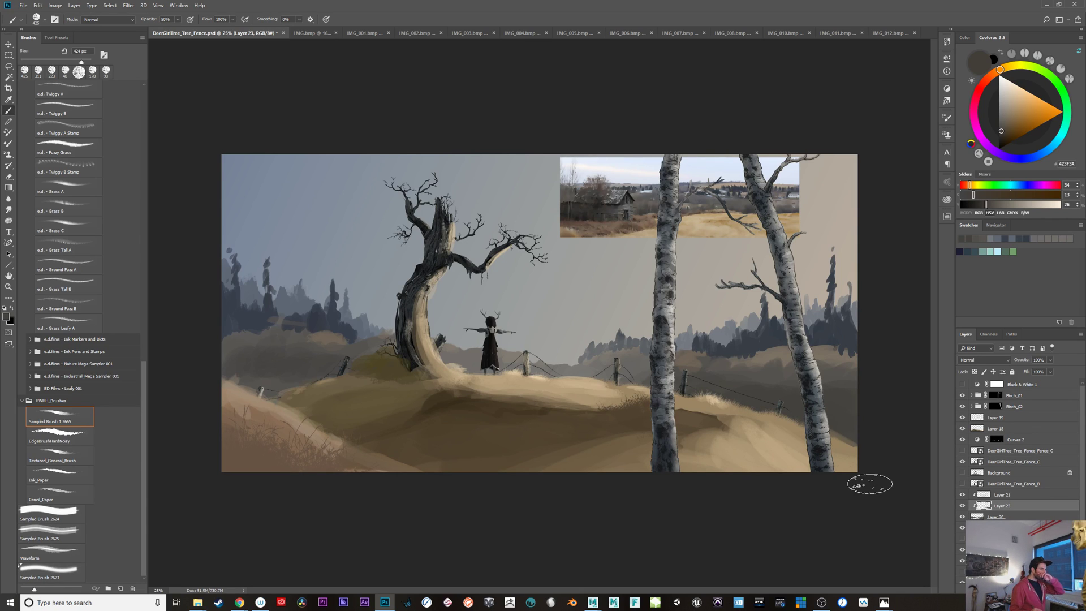
# Step: Sample brown #4F4B47 and the lighter field tan, and blend broad strokes across the upper field around the right birch
pyautogui.keyDown('alt'); pyautogui.click(832, 386); pyautogui.keyUp('alt')
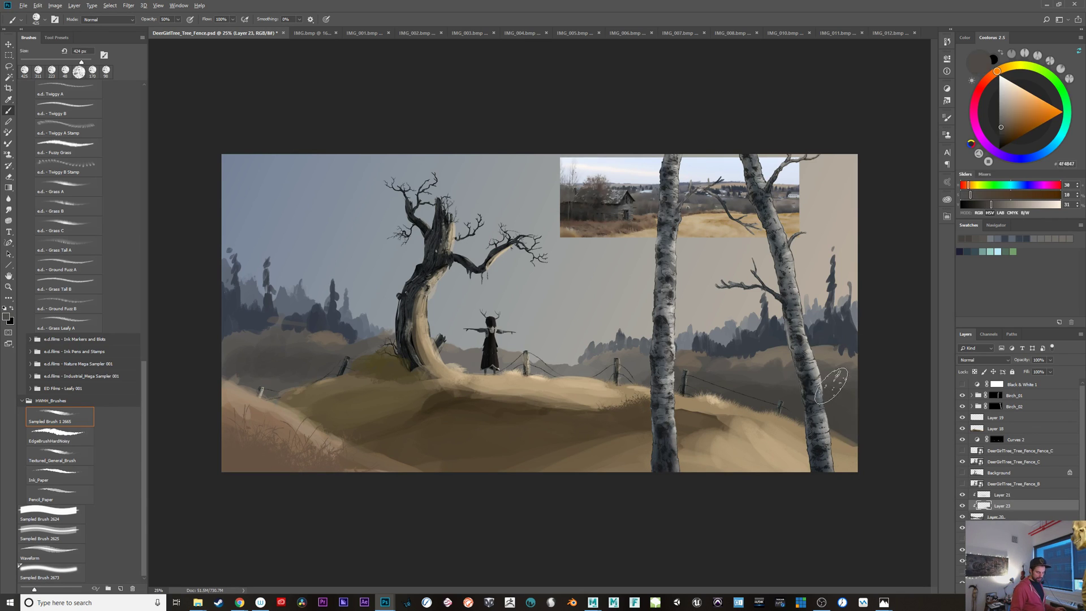
pyautogui.moveTo(829, 381); pyautogui.dragTo(764, 363)
pyautogui.keyDown('alt'); pyautogui.click(777, 353); pyautogui.keyUp('alt')
pyautogui.keyDown('alt'); pyautogui.rightClick(771, 361); pyautogui.keyUp('alt')
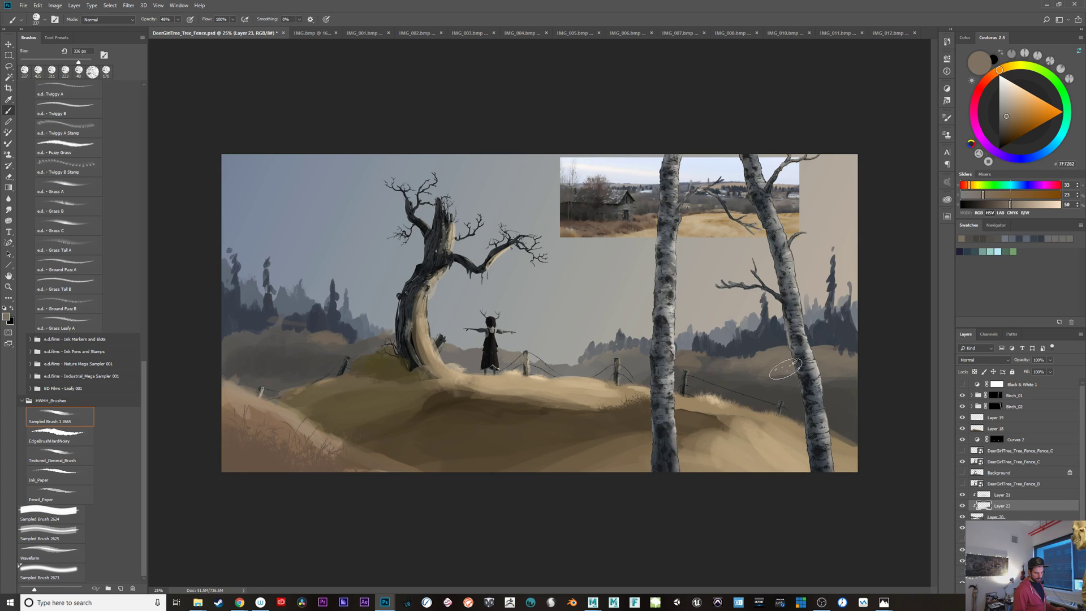
# Step: Sample dark blue #323A44 from the right treeline and blend its lower edge into the field around the right birch
pyautogui.keyDown('alt'); pyautogui.click(764, 352); pyautogui.keyUp('alt')
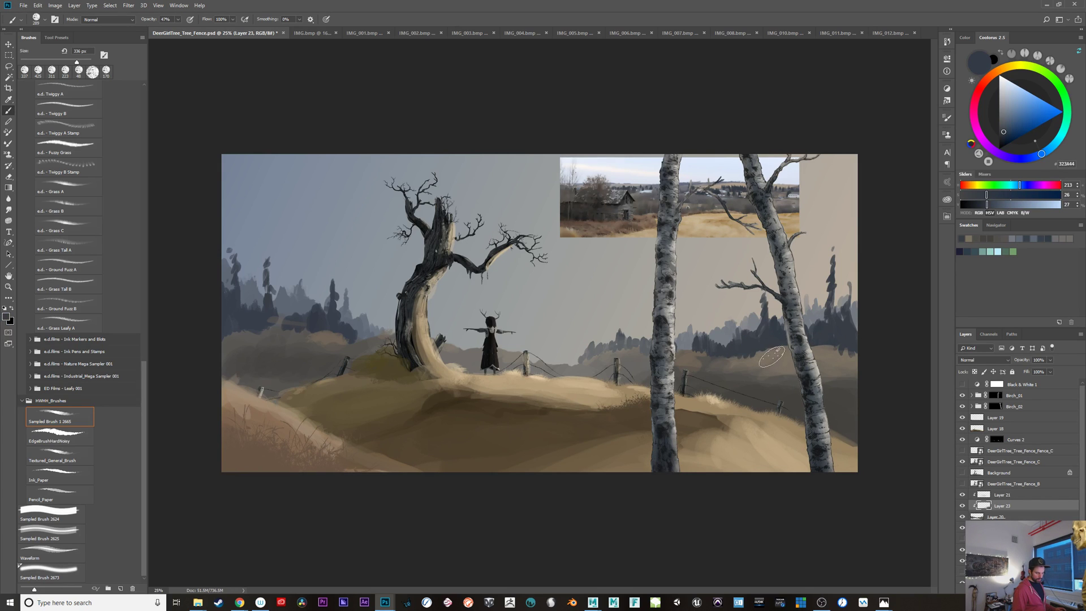
pyautogui.moveTo(821, 348); pyautogui.dragTo(764, 354)
pyautogui.keyDown('alt'); pyautogui.rightClick(774, 354); pyautogui.keyUp('alt')
pyautogui.moveTo(775, 352); pyautogui.dragTo(754, 359)
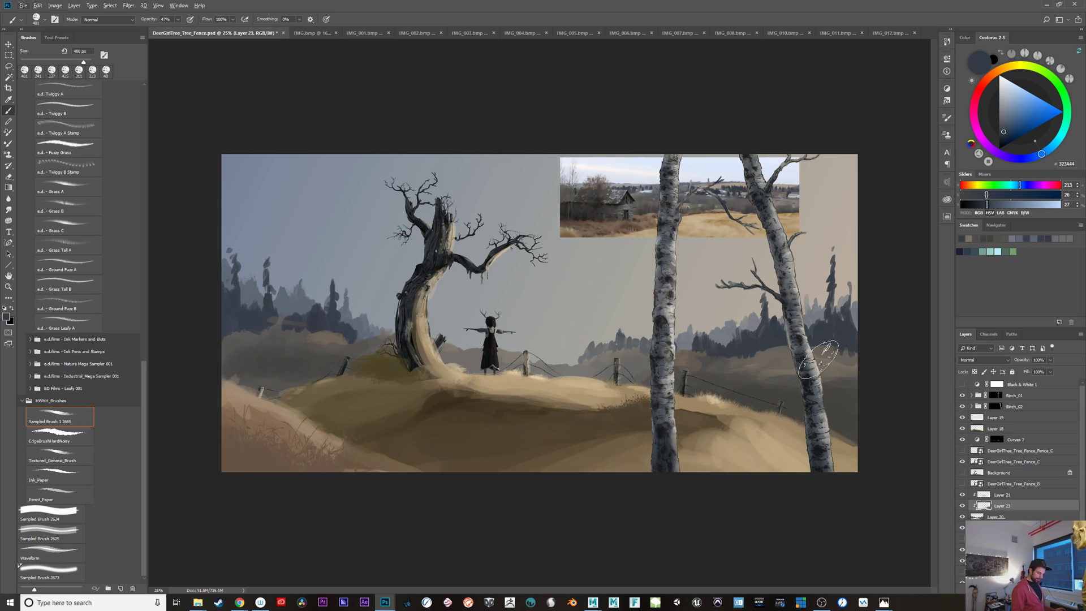
# Step: Sample sky grey, sky beige and hill tan, and try strokes over the field by the right edge, undoing them
pyautogui.keyDown('alt'); pyautogui.click(538, 181); pyautogui.keyUp('alt')
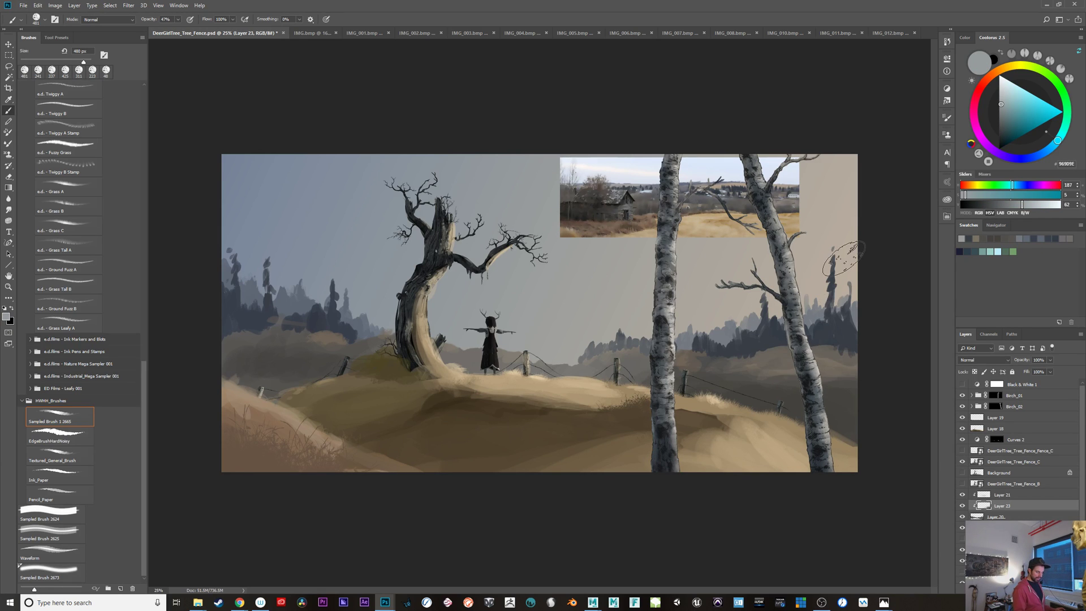
pyautogui.click(1003, 109)
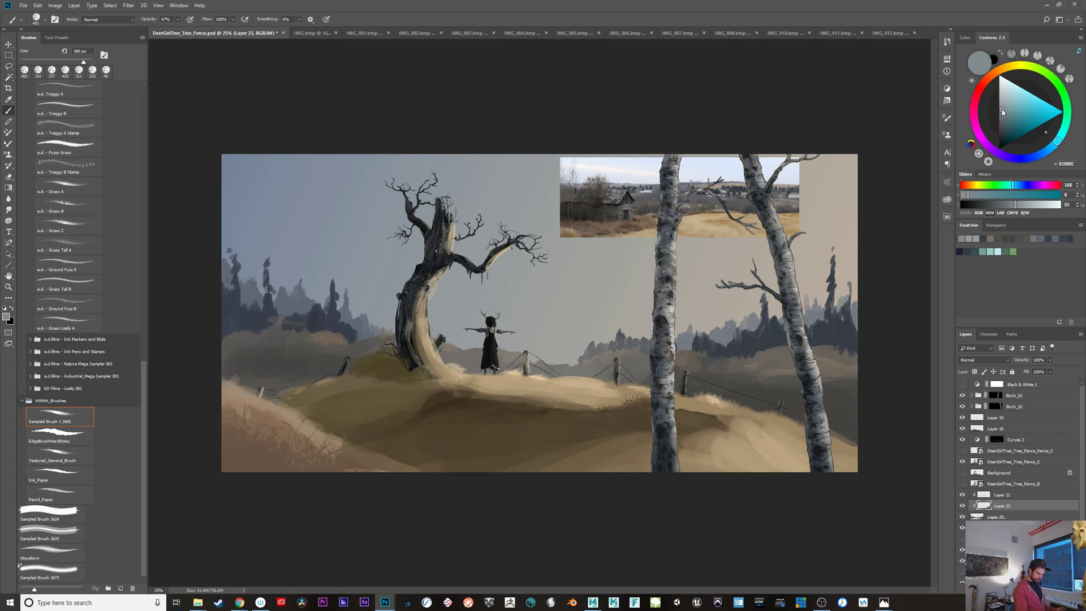
pyautogui.keyDown('alt'); pyautogui.click(847, 194); pyautogui.keyUp('alt')
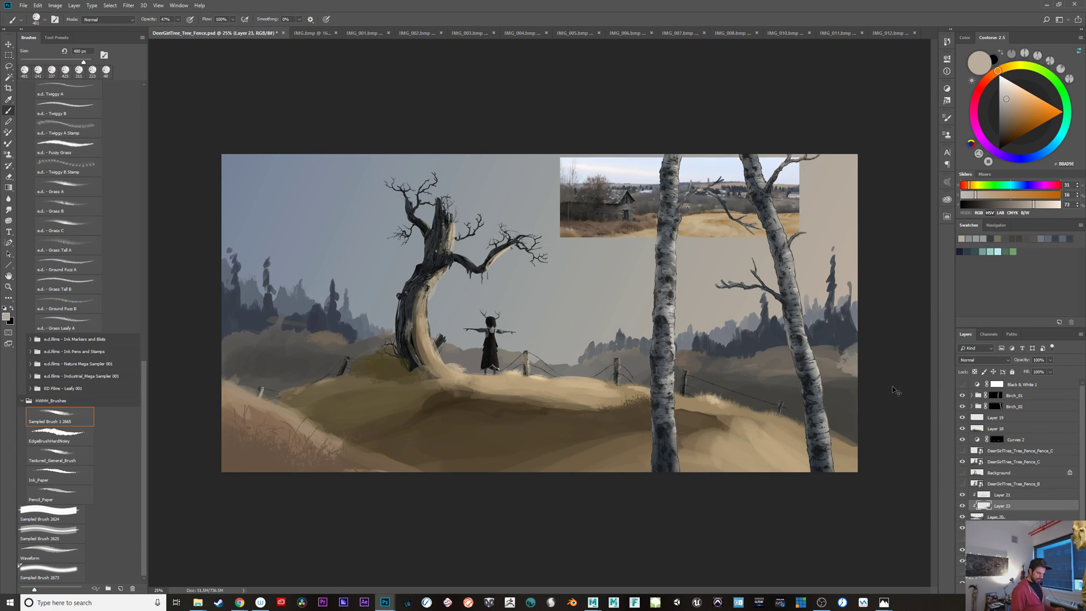
pyautogui.hotkey('ctrl', 'z')
pyautogui.moveTo(781, 431)
pyautogui.mouseDown()
pyautogui.moveTo(761, 430)
pyautogui.moveTo(787, 440)
pyautogui.mouseUp()
pyautogui.keyDown('alt'); pyautogui.click(787, 446); pyautogui.keyUp('alt')
pyautogui.moveTo(860, 365); pyautogui.dragTo(848, 379)
pyautogui.hotkey('ctrl', 'z')
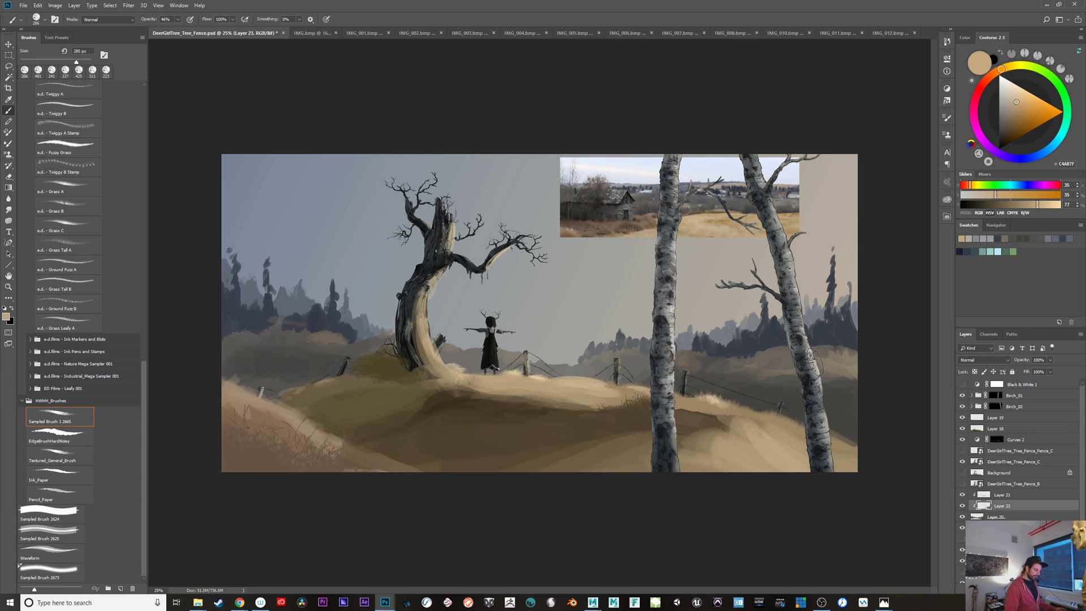
# Step: Touch up the field around the right birch with dark tones sampled from the field and the upper birch area
pyautogui.moveTo(849, 381)
pyautogui.mouseDown()
pyautogui.moveTo(877, 379)
pyautogui.moveTo(846, 368)
pyautogui.moveTo(873, 382)
pyautogui.moveTo(858, 365)
pyautogui.moveTo(864, 373)
pyautogui.moveTo(841, 375)
pyautogui.mouseUp()
pyautogui.keyDown('alt'); pyautogui.click(842, 383); pyautogui.keyUp('alt')
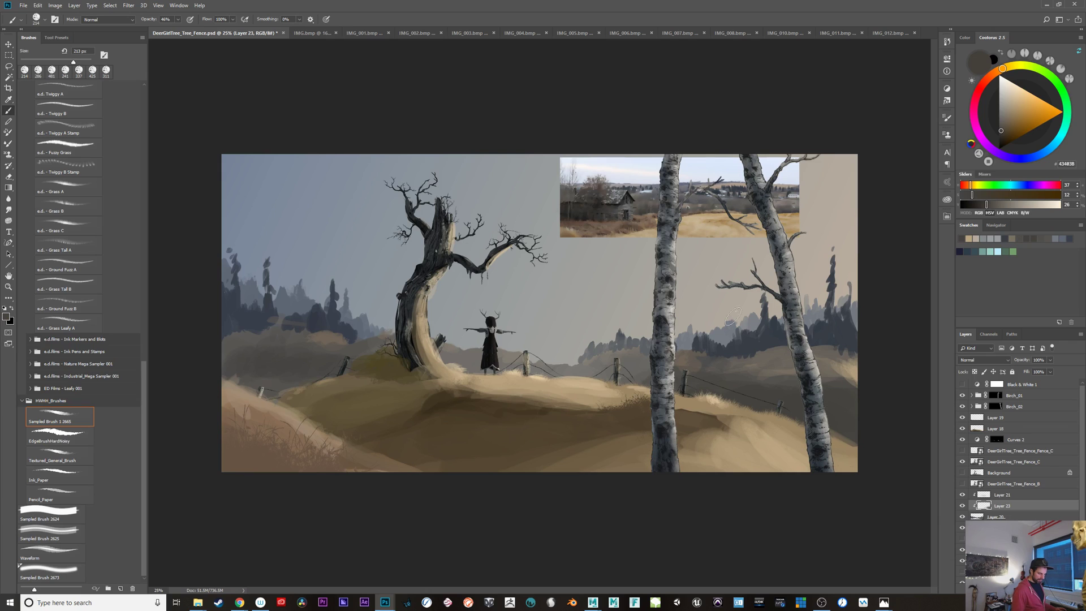
pyautogui.keyDown('alt'); pyautogui.click(752, 208); pyautogui.keyUp('alt')
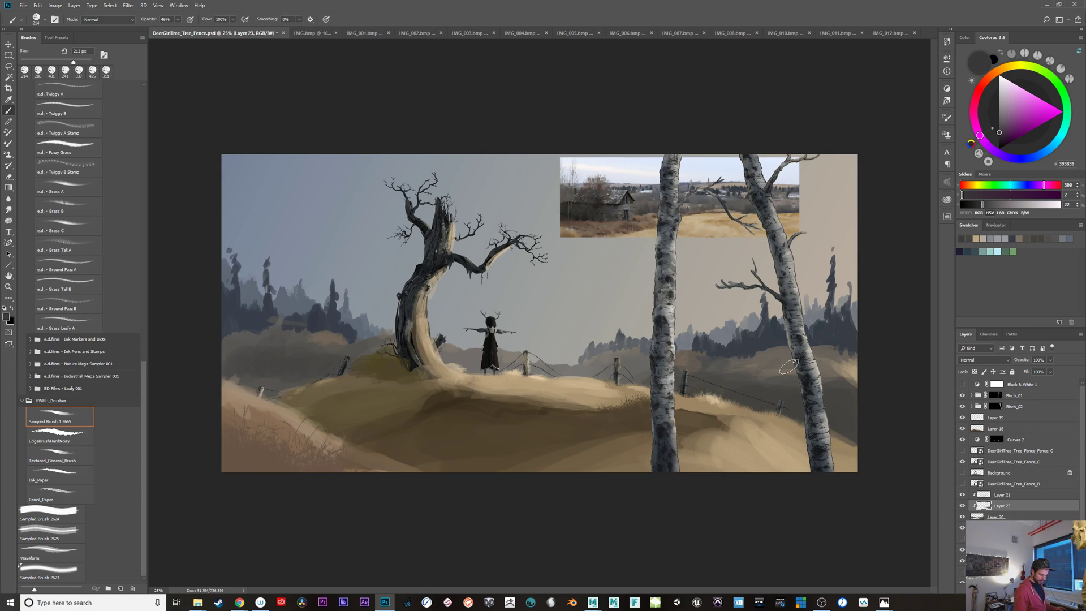
pyautogui.moveTo(818, 425)
pyautogui.mouseDown()
pyautogui.moveTo(827, 425)
pyautogui.moveTo(815, 425)
pyautogui.mouseUp()
# Step: Sample a dark tone from the upper right birch area and shift the brush hue to 13
pyautogui.keyDown('alt'); pyautogui.click(747, 211); pyautogui.keyUp('alt')
pyautogui.keyDown('alt'); pyautogui.click(748, 210); pyautogui.keyUp('alt')
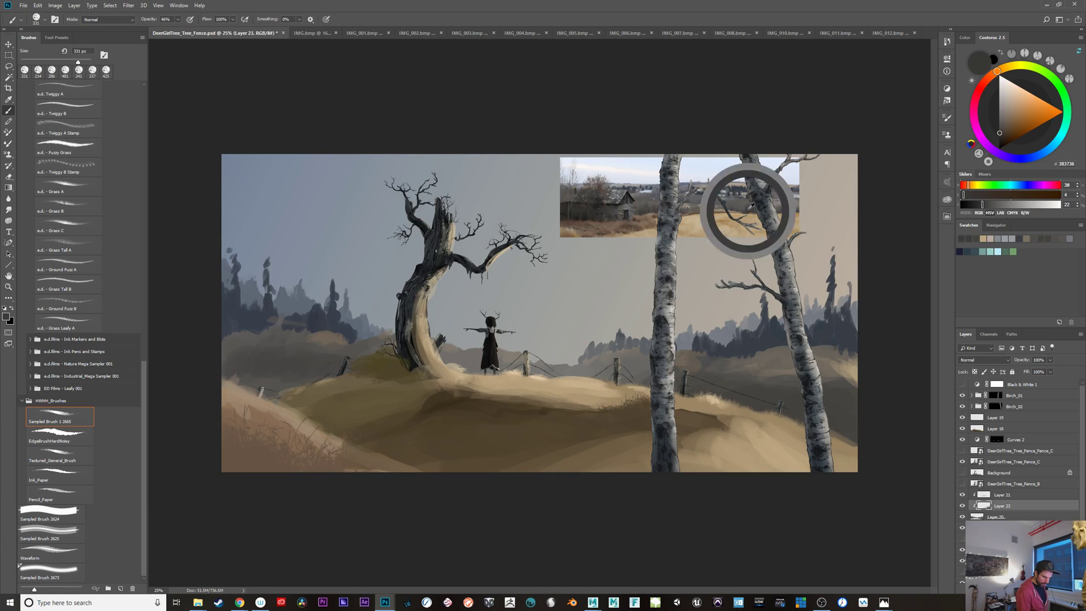
pyautogui.keyDown('alt'); pyautogui.click(747, 211); pyautogui.keyUp('alt')
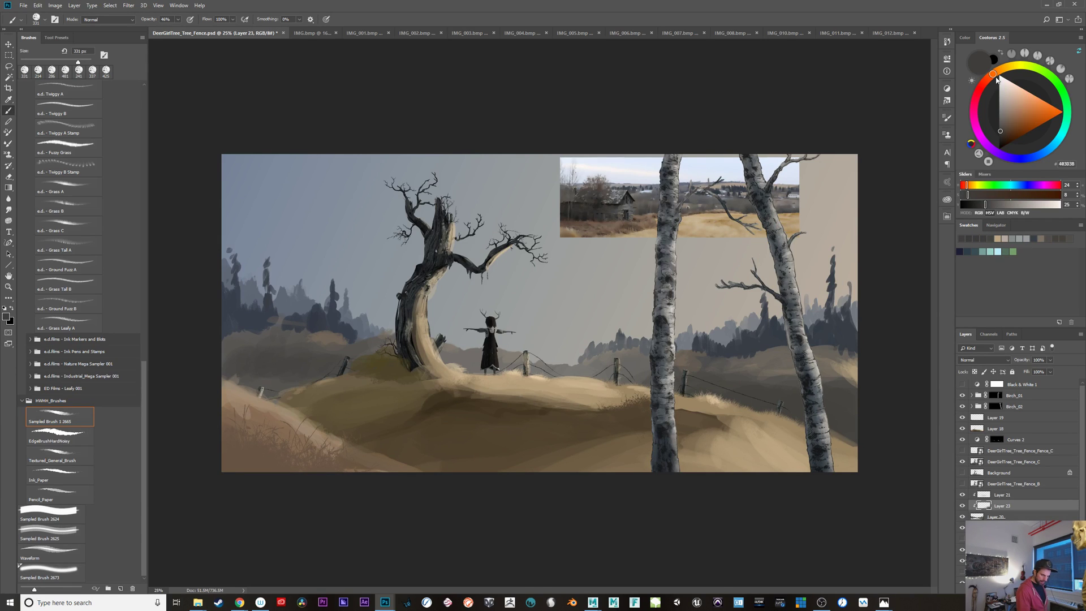
pyautogui.moveTo(993, 74); pyautogui.dragTo(986, 79)
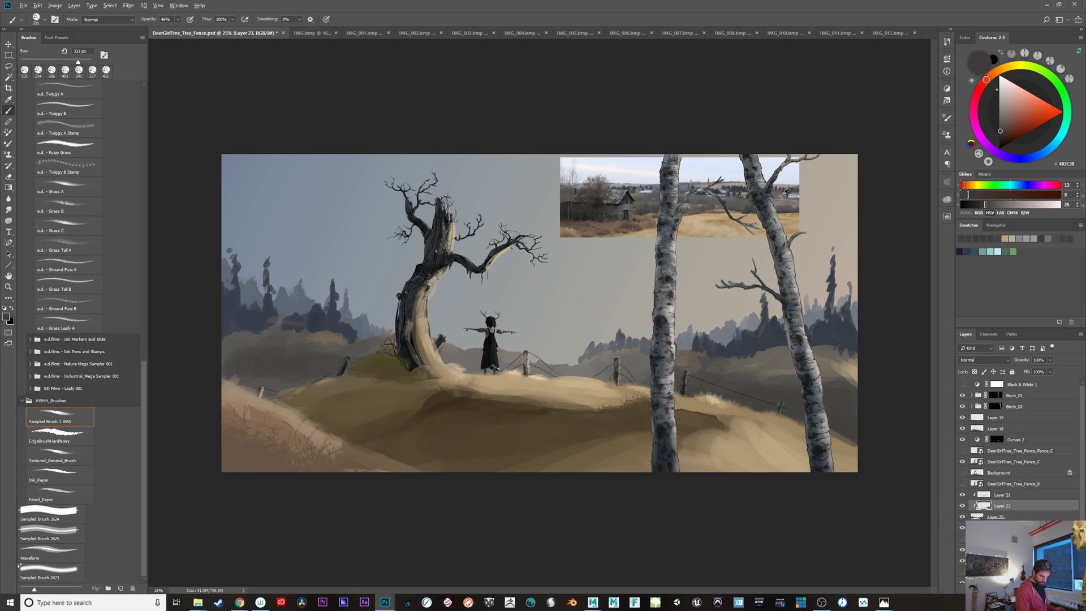
# Step: Sample dark tones from the birch and field, warm the hue to 25, and darken the field around the right birch
pyautogui.keyDown('alt'); pyautogui.click(691, 196); pyautogui.keyUp('alt')
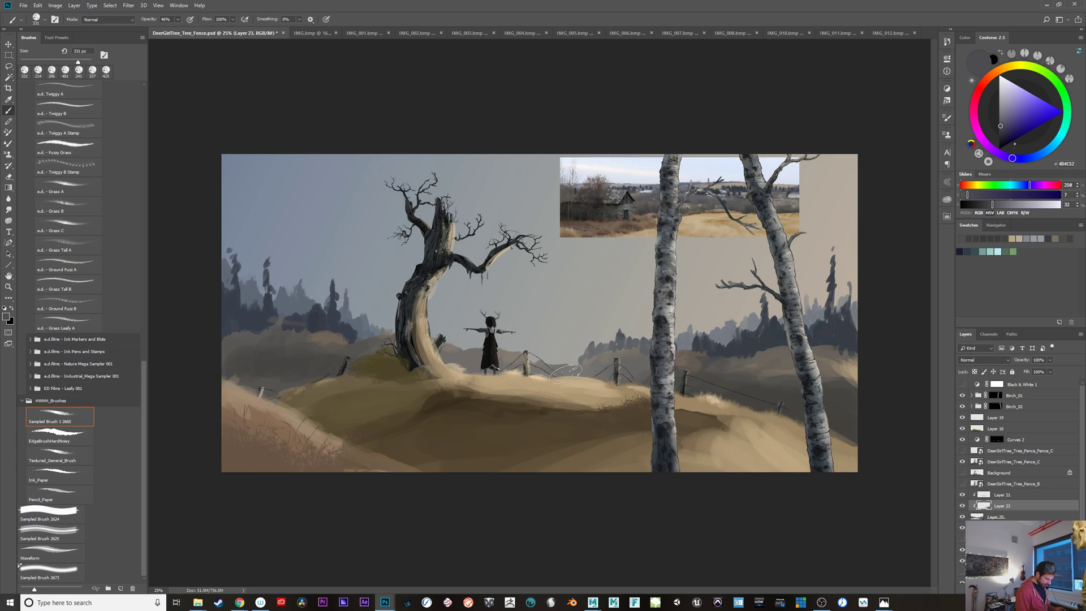
pyautogui.keyDown('alt'); pyautogui.click(848, 419); pyautogui.keyUp('alt')
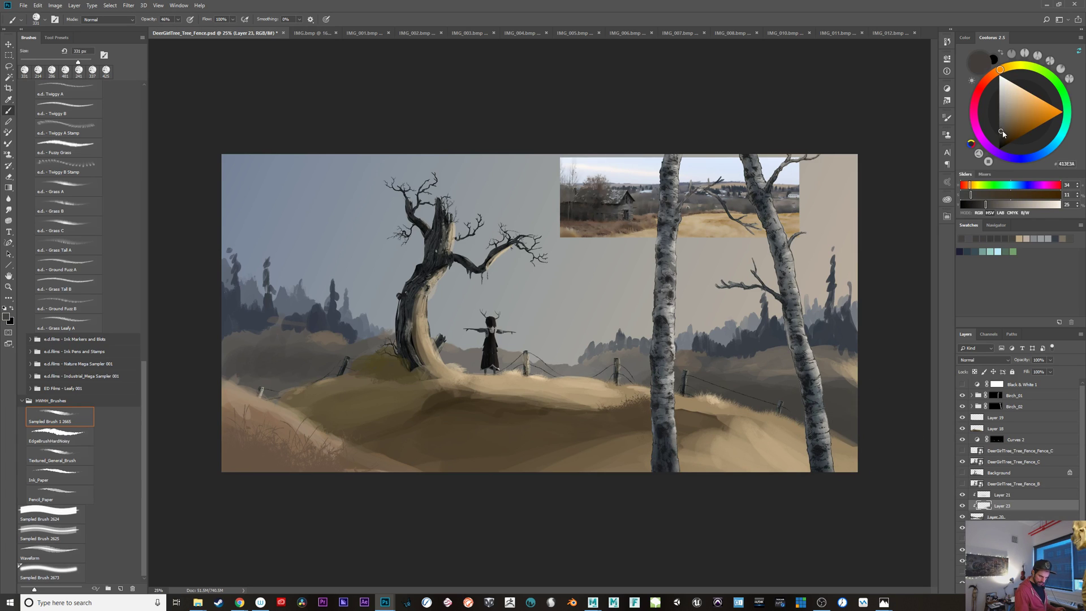
pyautogui.moveTo(999, 75); pyautogui.dragTo(994, 73)
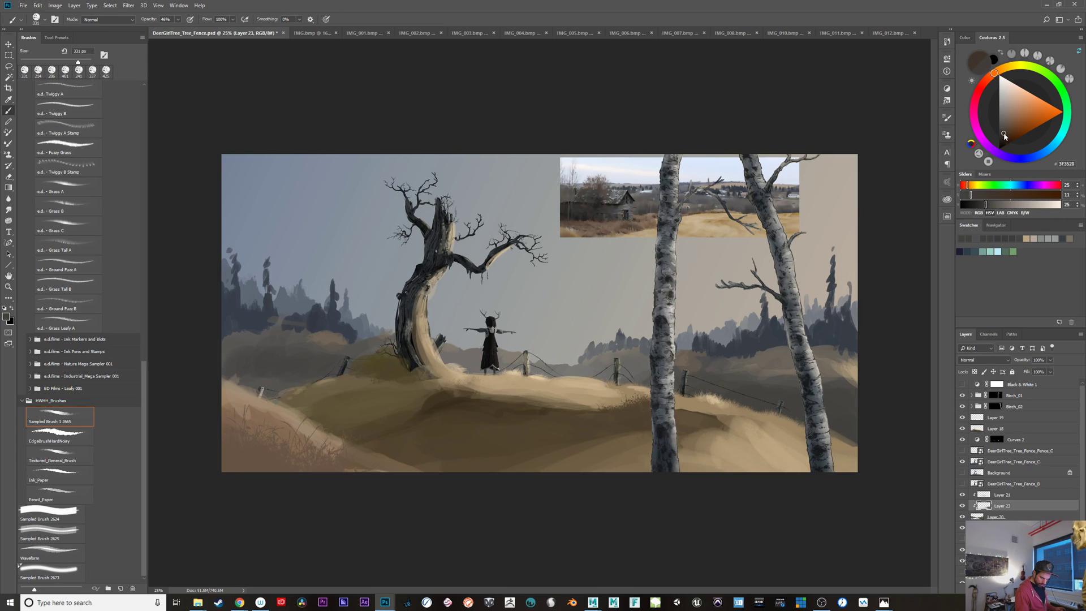
pyautogui.moveTo(812, 440); pyautogui.dragTo(825, 439)
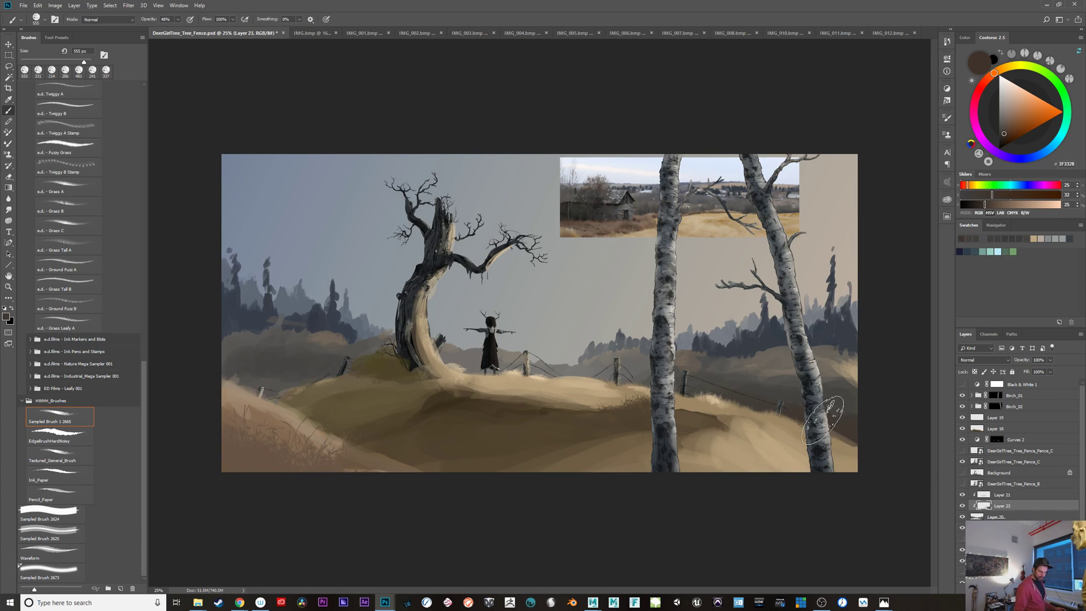
# Step: Try a sampled field tan near the right birch with a 44 px brush, undo it, resample the dark brown and save the painting
pyautogui.keyDown('alt'); pyautogui.click(827, 369); pyautogui.keyUp('alt')
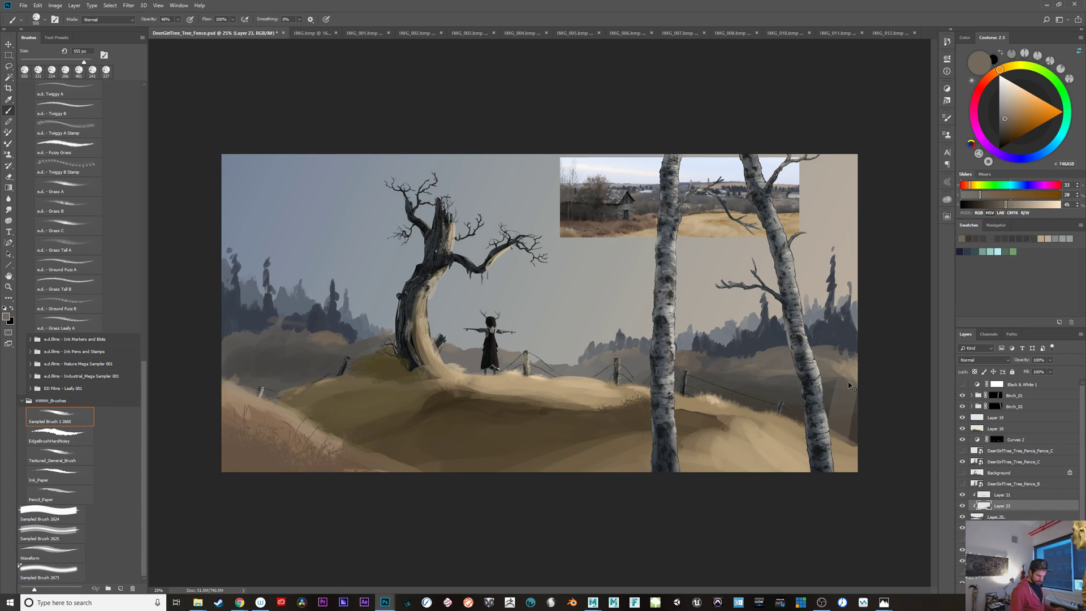
pyautogui.keyDown('alt'); pyautogui.rightClick(843, 408); pyautogui.keyUp('alt')
pyautogui.keyDown('alt'); pyautogui.moveTo(814, 413); pyautogui.dragTo(763, 383); pyautogui.keyUp('alt')
pyautogui.hotkey('ctrl', 'z')
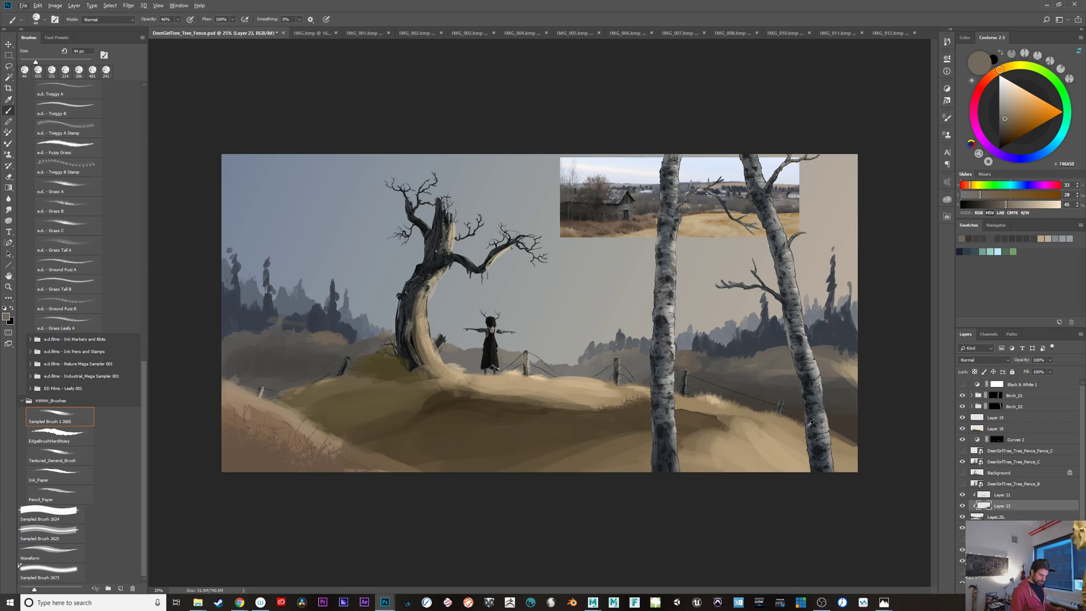
pyautogui.keyDown('alt'); pyautogui.click(848, 426); pyautogui.keyUp('alt')
pyautogui.hotkey('ctrl', 's')
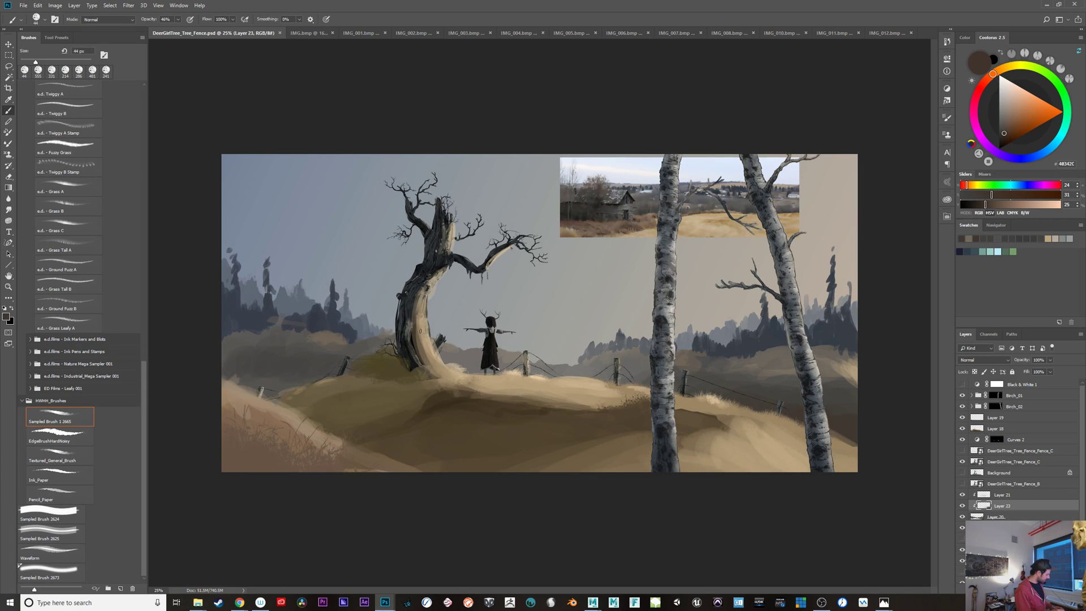
# Step: Examine the dead tree, the girl and the fields at several magnifications, and compare the painting with and without Layer 23
pyautogui.hotkey('ctrl', '+')
pyautogui.hotkey('ctrl', '+')
pyautogui.hotkey('ctrl', '+')
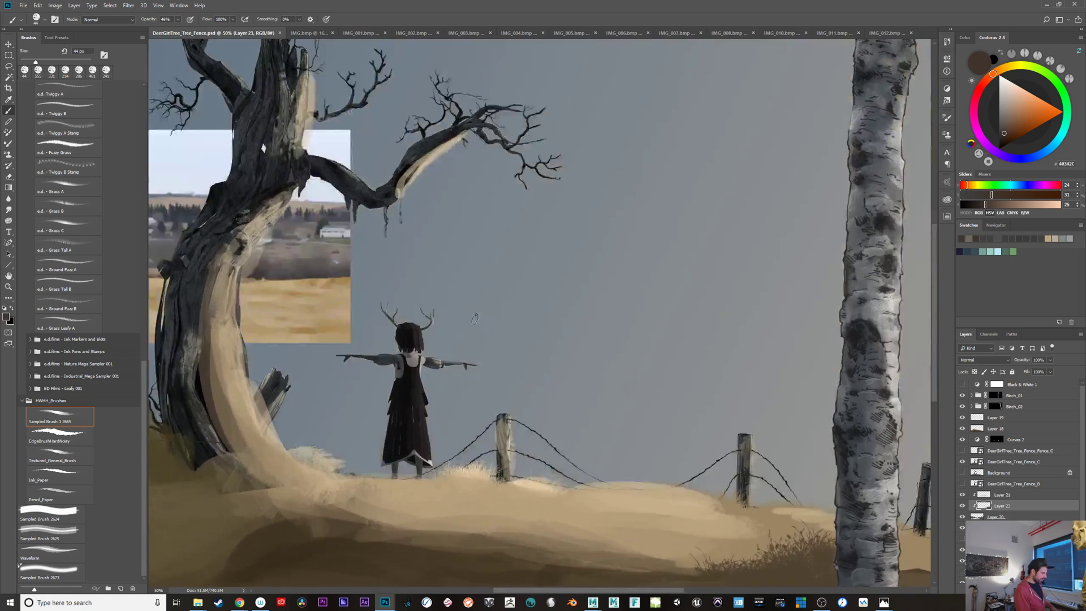
pyautogui.moveTo(507, 320); pyautogui.dragTo(775, 432)
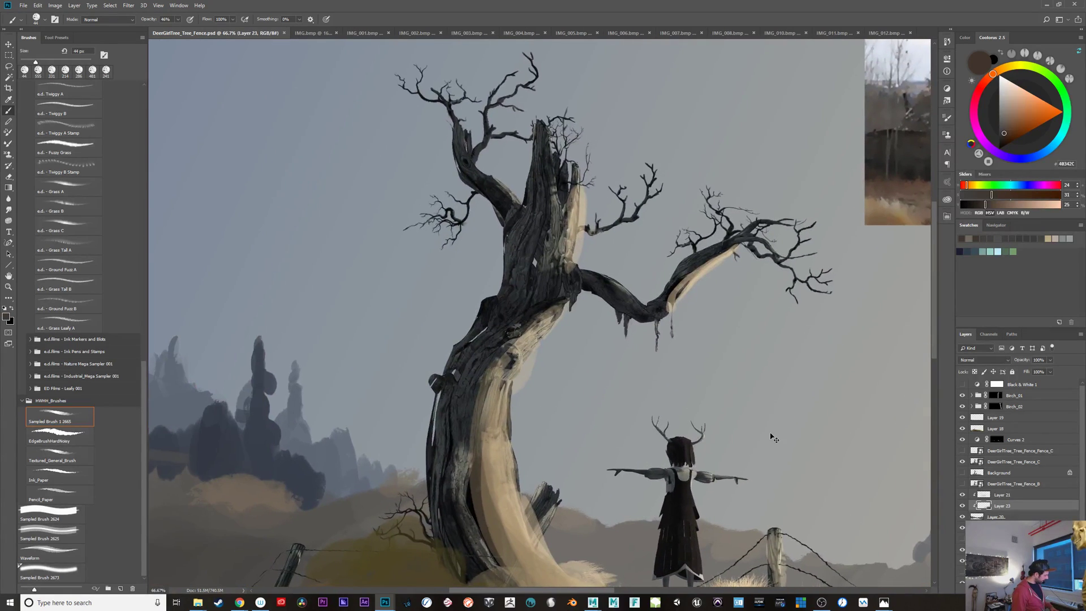
pyautogui.hotkey('ctrl', '+')
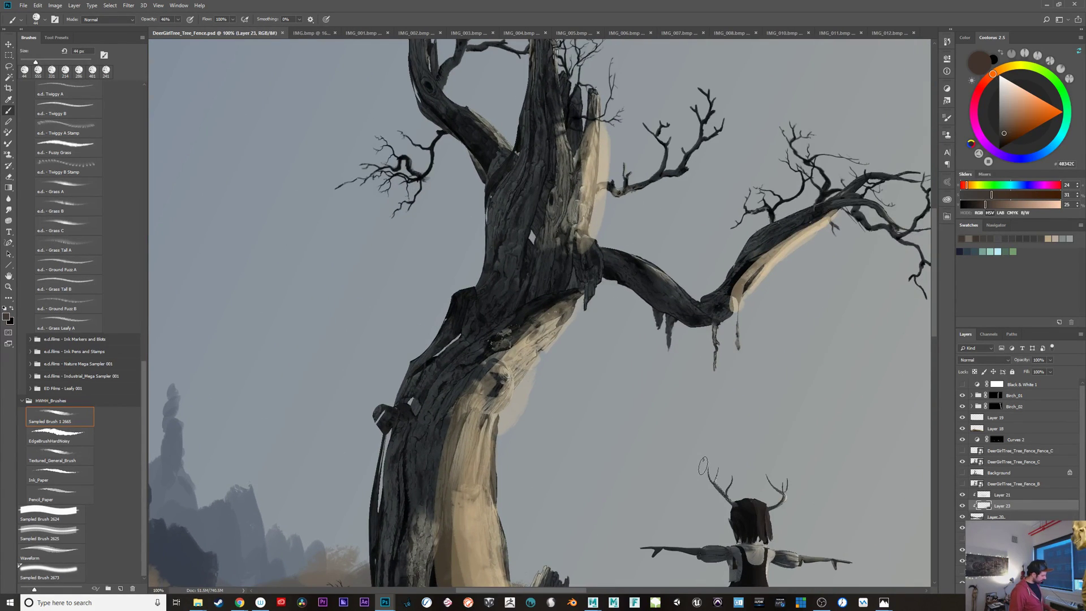
pyautogui.hotkey('ctrl', '-')
pyautogui.hotkey('ctrl', '-')
pyautogui.hotkey('ctrl', '-')
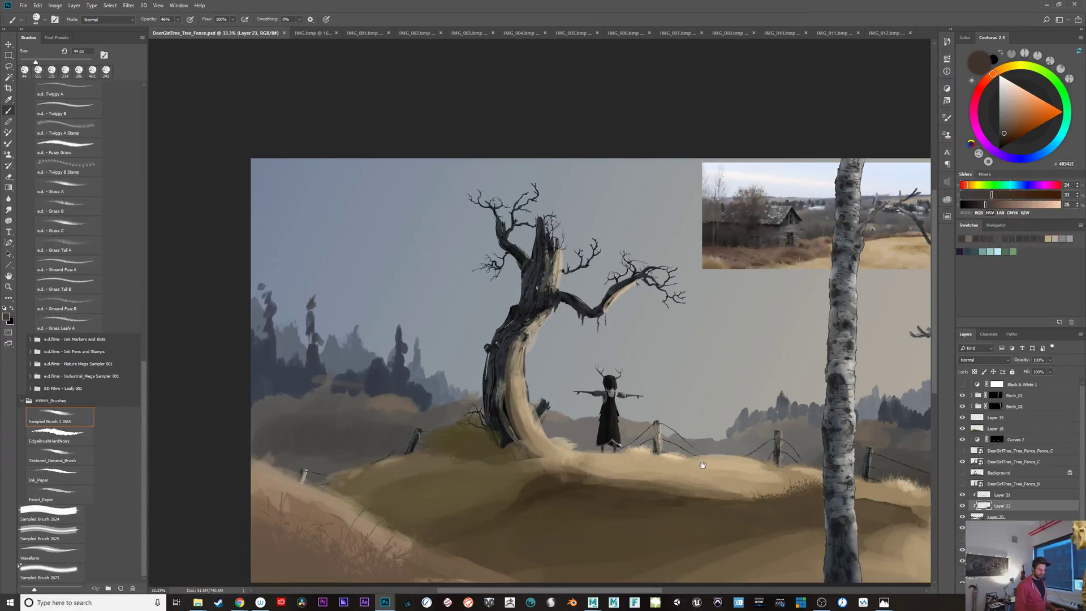
pyautogui.moveTo(703, 465); pyautogui.dragTo(596, 402)
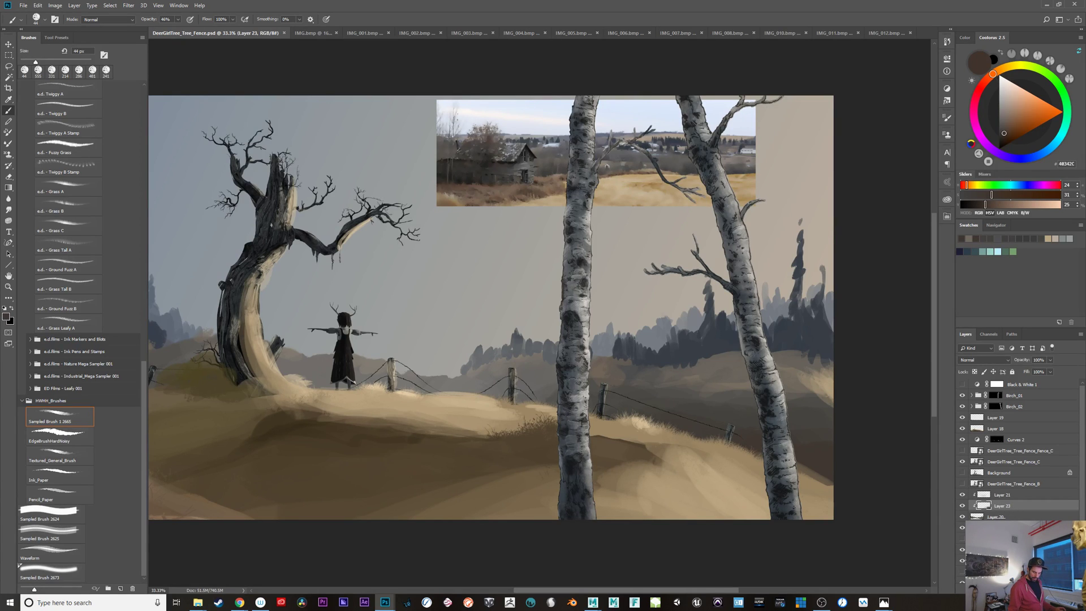
pyautogui.click(962, 508)
pyautogui.click(961, 508)
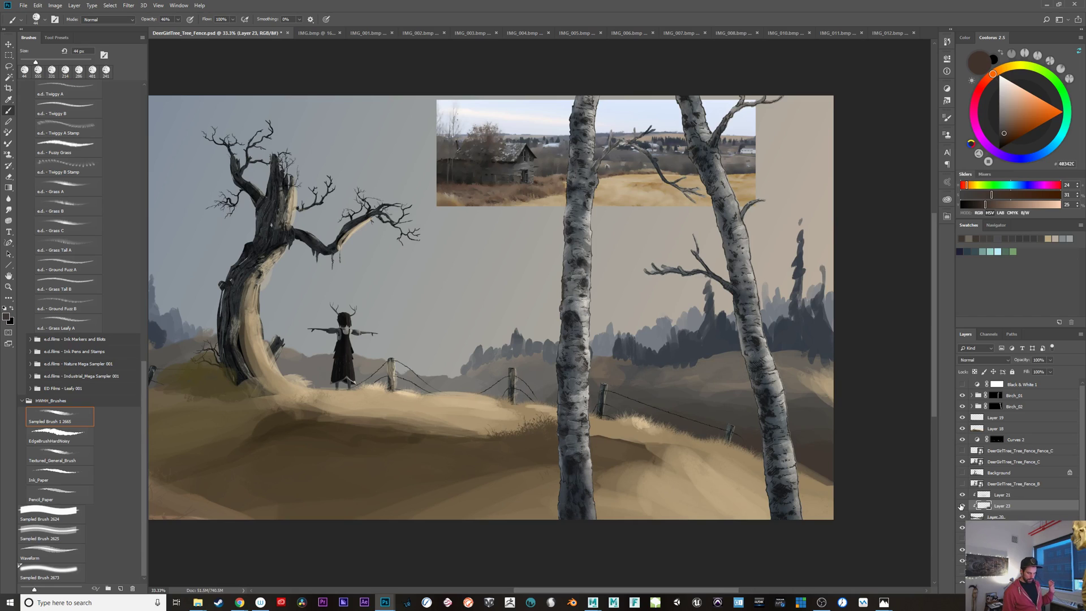
# Step: Add a new layer above Layer 21, try a trunk stroke beside the right birch, undo it, and sample a grey-blue
pyautogui.click(1024, 497)
pyautogui.hotkey('ctrl', 'shift', 'alt', 'n')
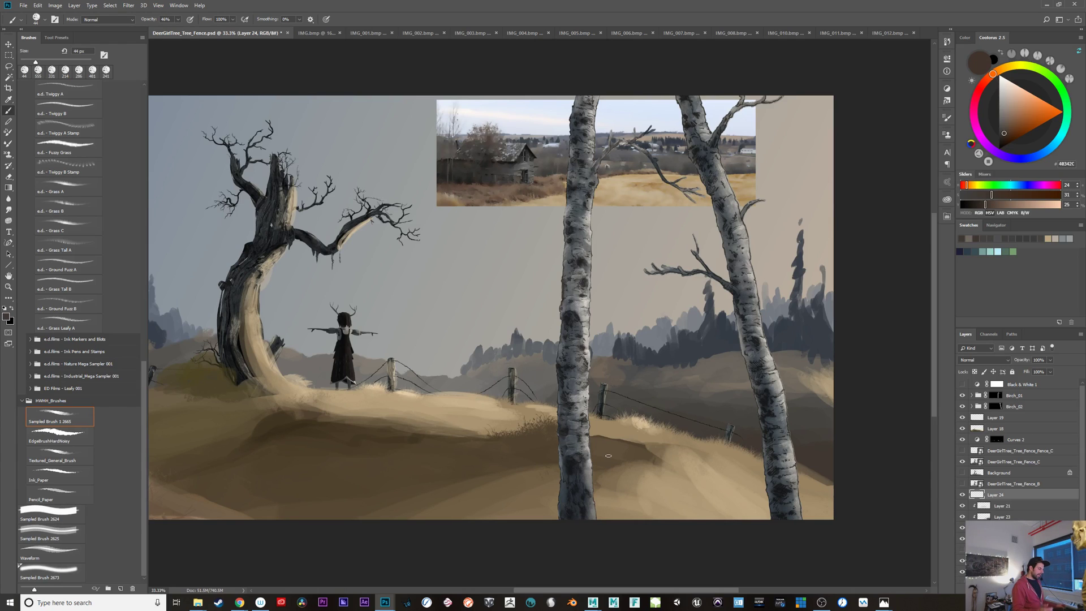
pyautogui.moveTo(710, 363)
pyautogui.mouseDown()
pyautogui.moveTo(727, 418)
pyautogui.moveTo(775, 386)
pyautogui.moveTo(758, 427)
pyautogui.moveTo(727, 444)
pyautogui.mouseUp()
pyautogui.hotkey('ctrl', 'z')
pyautogui.keyDown('alt'); pyautogui.click(775, 388); pyautogui.keyUp('alt')
pyautogui.hotkey('ctrl', 'z')
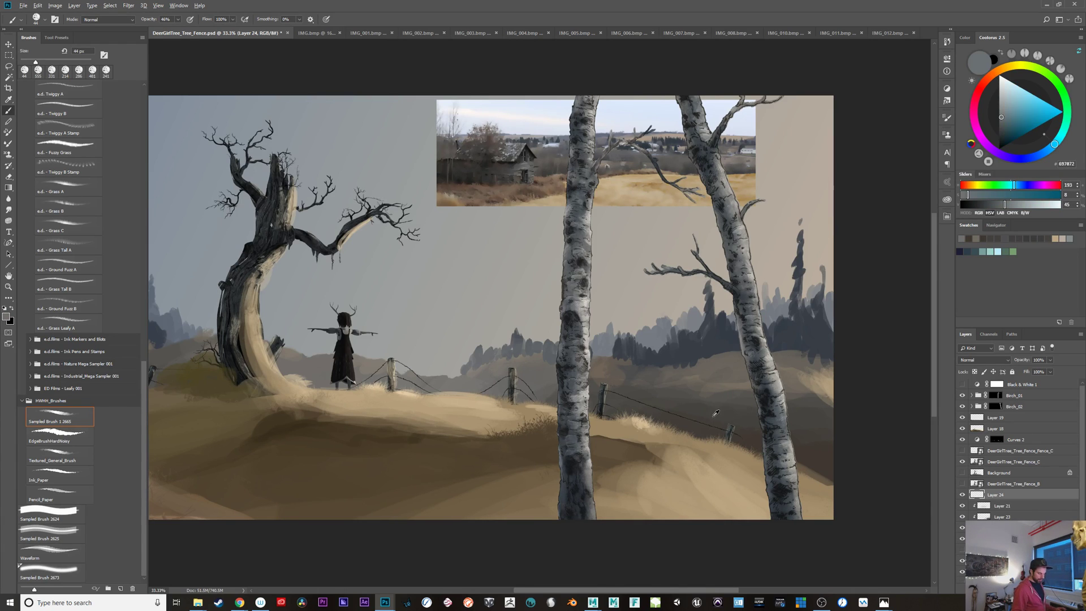
# Step: Enlarge the brush to 74 px, lighten the grey-blue, and try curved trunk strokes near the last fence post, undoing them
pyautogui.keyDown('alt'); pyautogui.rightClick(716, 413); pyautogui.keyUp('alt')
pyautogui.moveTo(723, 382); pyautogui.dragTo(729, 444)
pyautogui.hotkey('ctrl', 'z')
pyautogui.click(1002, 110)
pyautogui.moveTo(725, 365); pyautogui.dragTo(730, 433)
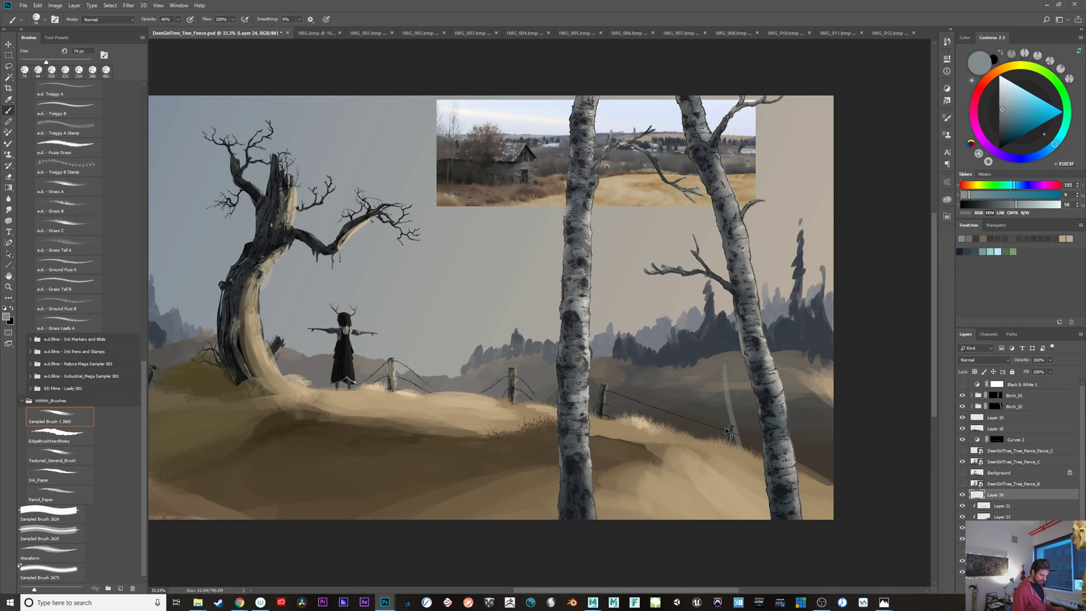
pyautogui.hotkey('ctrl', 'z')
# Step: Paint a thin, straight pale-grey trunk from the fence line up to the right treeline, undoing and repeating the stroke
pyautogui.moveTo(714, 348); pyautogui.dragTo(717, 439)
pyautogui.hotkey('ctrl', 'z')
pyautogui.moveTo(711, 359)
pyautogui.mouseDown()
pyautogui.moveTo(719, 439)
pyautogui.moveTo(705, 334)
pyautogui.mouseUp()
pyautogui.hotkey('ctrl', 'z')
pyautogui.hotkey('ctrl', 'z')
pyautogui.moveTo(715, 441); pyautogui.dragTo(709, 328)
pyautogui.hotkey('ctrl', 'z')
pyautogui.moveTo(715, 442)
pyautogui.mouseDown()
pyautogui.moveTo(714, 296)
pyautogui.moveTo(718, 440)
pyautogui.mouseUp()
pyautogui.hotkey('ctrl', 'z')
pyautogui.hotkey('ctrl', 'z')
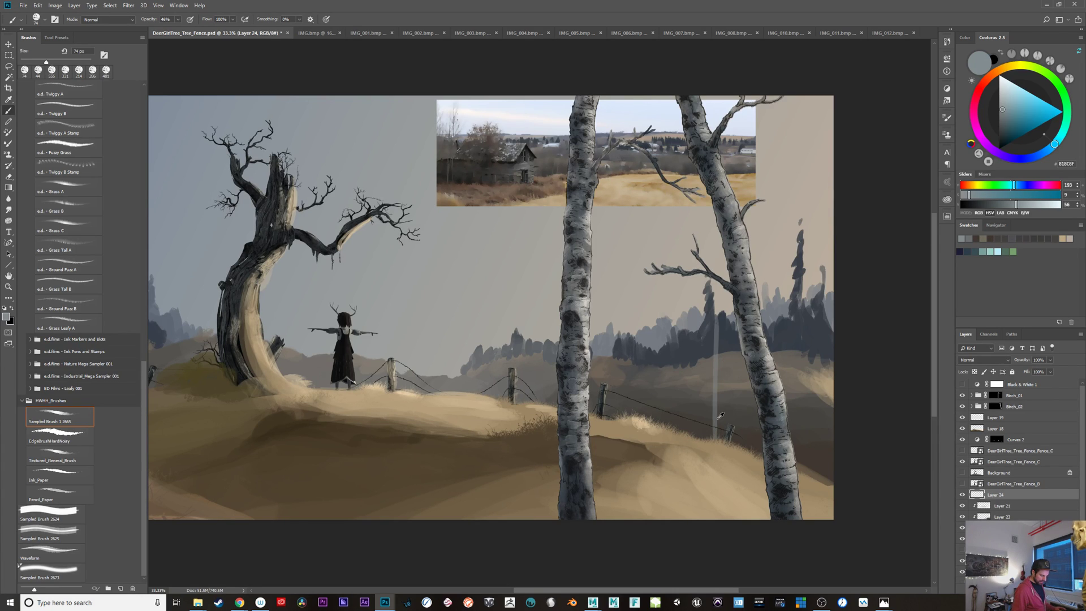
# Step: Sample the muted grey-green #5F6362 and extend the thin trunk above the treeline into the sky with forked upper strokes
pyautogui.keyDown('alt'); pyautogui.click(719, 433); pyautogui.keyUp('alt')
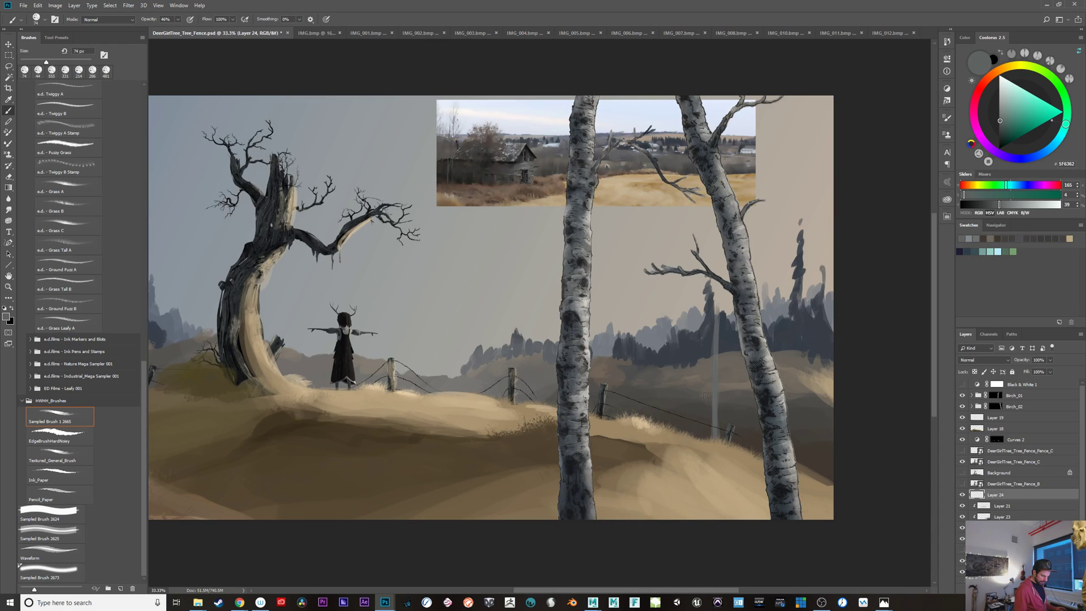
pyautogui.moveTo(712, 348)
pyautogui.mouseDown()
pyautogui.moveTo(728, 292)
pyautogui.moveTo(719, 287)
pyautogui.mouseUp()
pyautogui.hotkey('ctrl', 'z')
pyautogui.moveTo(711, 245); pyautogui.dragTo(715, 227)
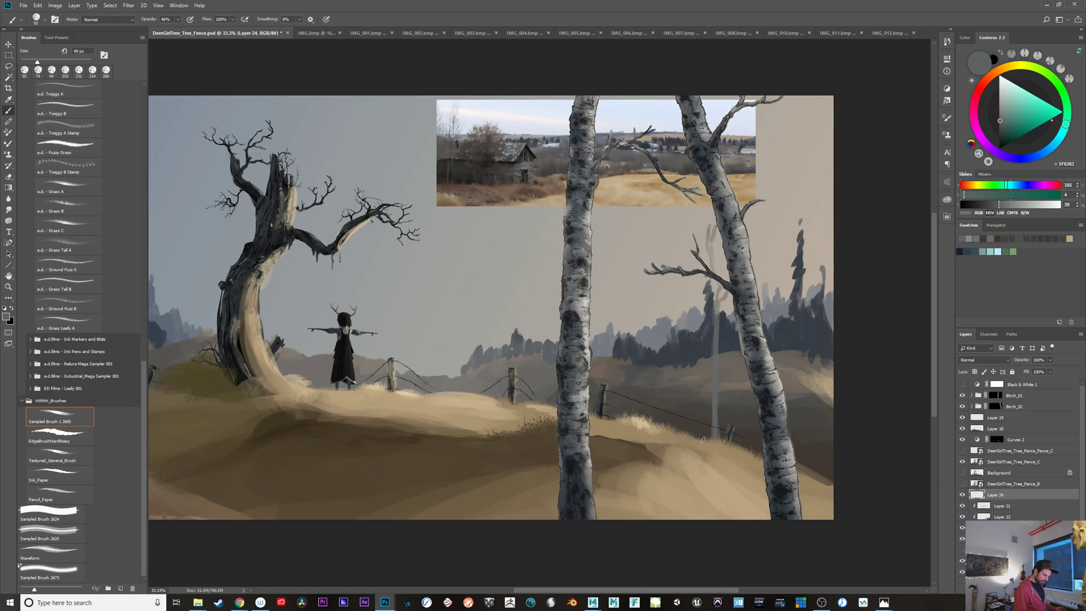
pyautogui.moveTo(715, 333); pyautogui.dragTo(700, 303)
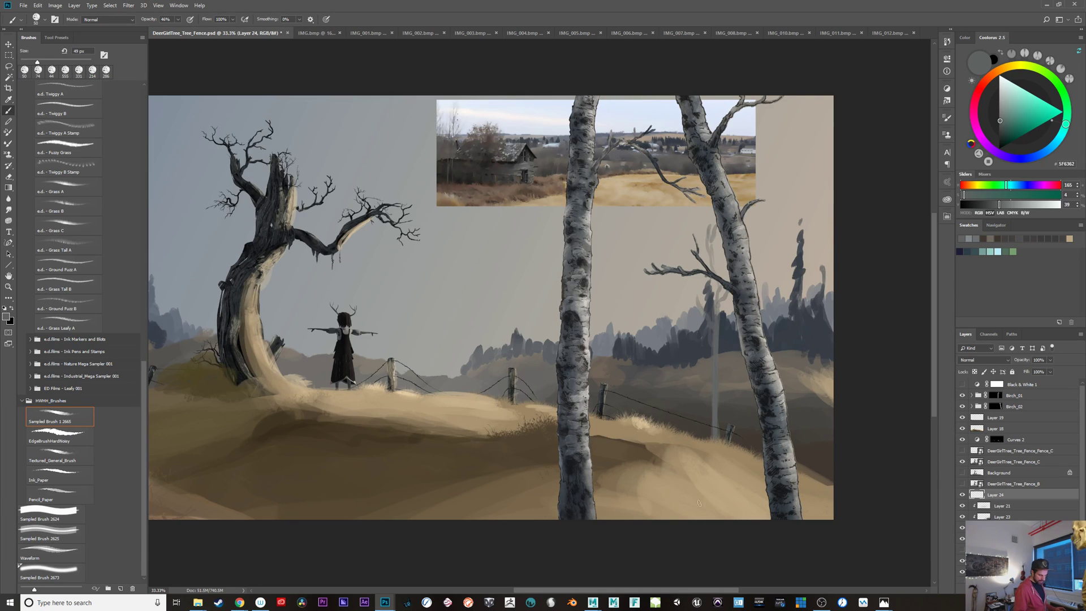
# Step: Mix a dark blue-green, #283436, and shade the lower part of the thin background trunk with it
pyautogui.click(1002, 136)
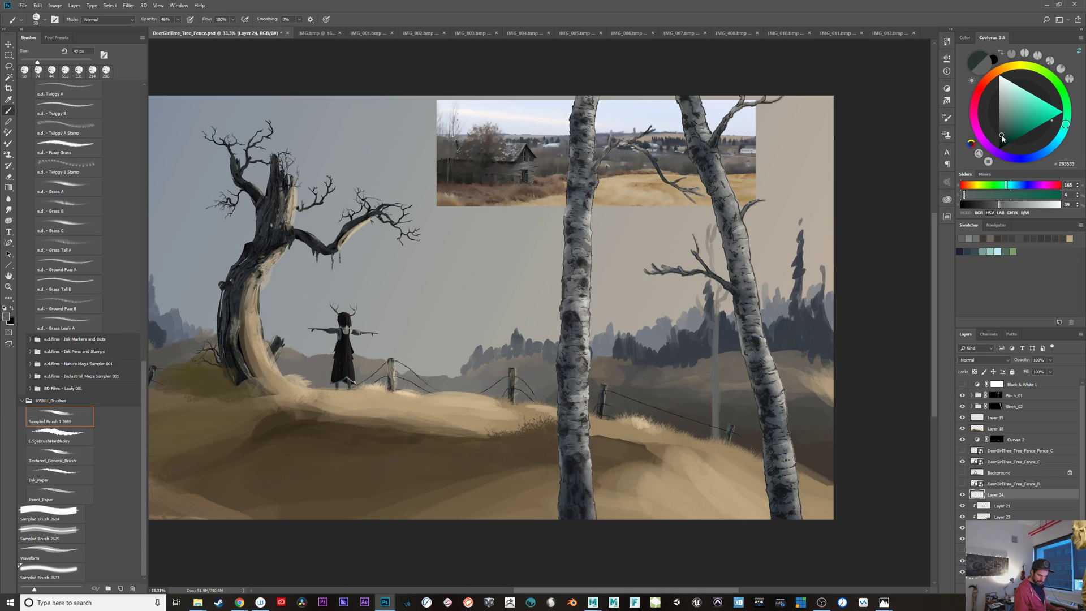
pyautogui.click(1059, 141)
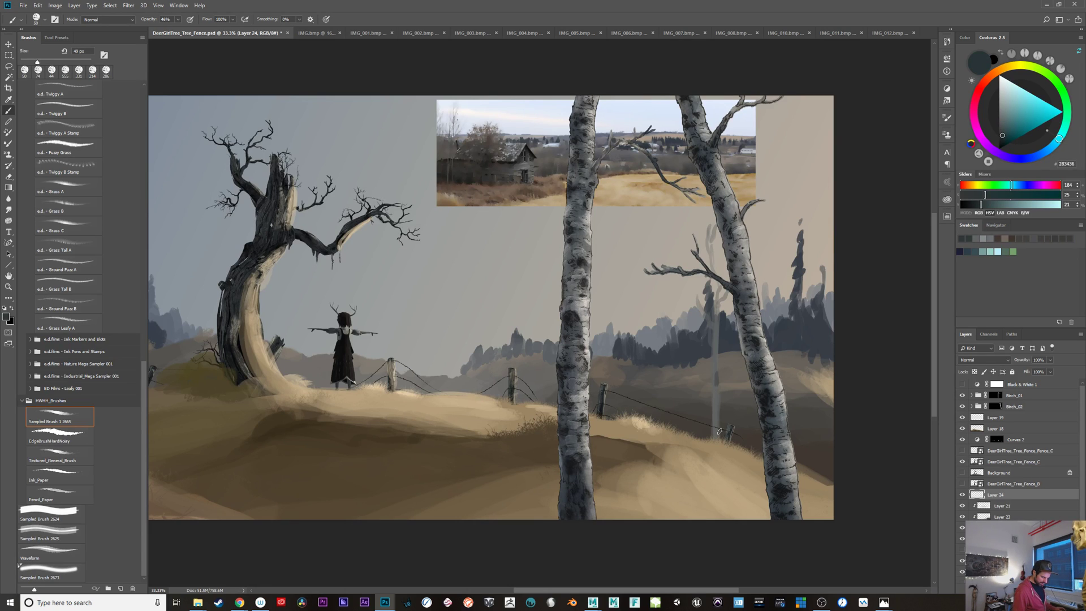
pyautogui.hotkey('ctrl', 'z')
pyautogui.moveTo(720, 431)
pyautogui.mouseDown()
pyautogui.moveTo(717, 386)
pyautogui.moveTo(718, 426)
pyautogui.mouseUp()
pyautogui.keyDown('alt'); pyautogui.rightClick(713, 406); pyautogui.keyUp('alt')
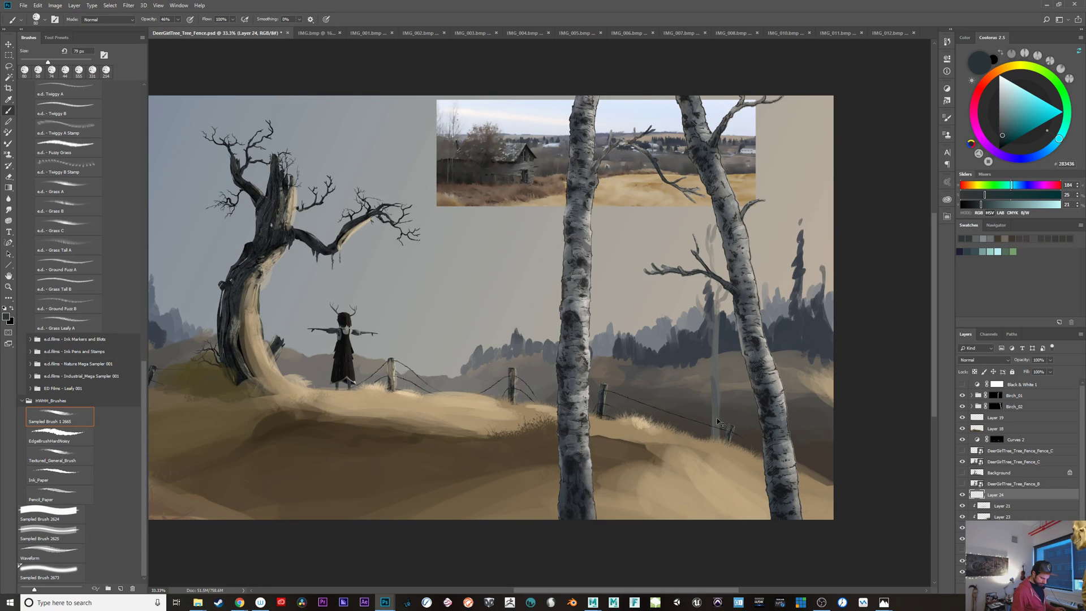
pyautogui.moveTo(716, 383); pyautogui.dragTo(713, 450)
pyautogui.moveTo(712, 382); pyautogui.dragTo(714, 315)
# Step: Reduce the brush to 32 px and highlight the thin background trunk with warm grey and a pale cream of hue 43
pyautogui.keyDown('alt'); pyautogui.rightClick(722, 390); pyautogui.keyUp('alt')
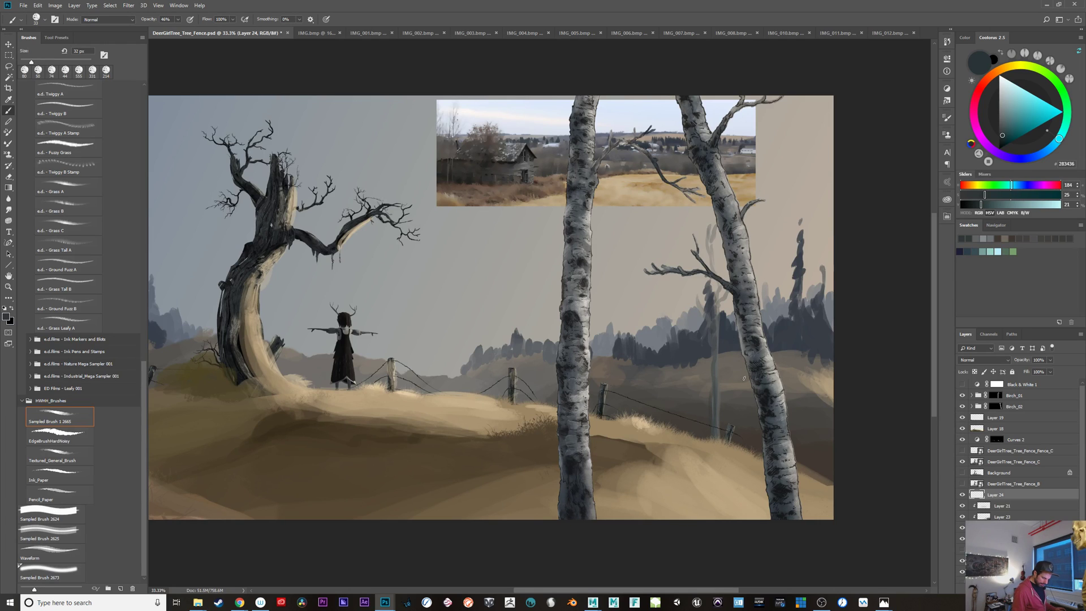
pyautogui.keyDown('alt'); pyautogui.click(720, 398); pyautogui.keyUp('alt')
pyautogui.moveTo(1003, 111); pyautogui.dragTo(1007, 67)
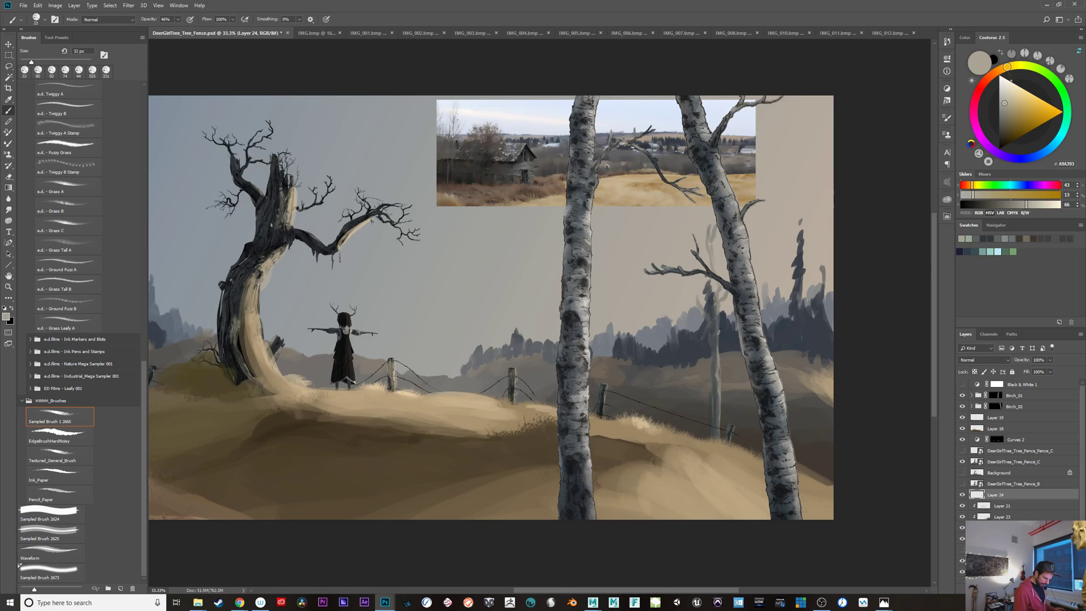
pyautogui.click(1011, 91)
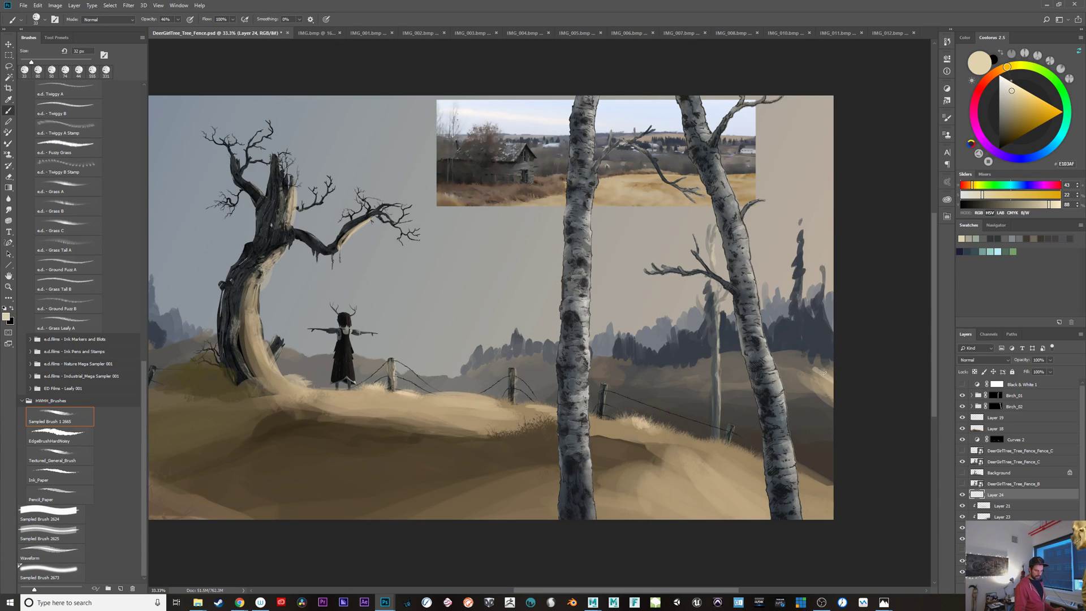
# Step: Sample blues from the tall conifer by the right edge and mix lighter blue-grey tones at hues 218 and 212
pyautogui.keyDown('alt'); pyautogui.click(805, 259); pyautogui.keyUp('alt')
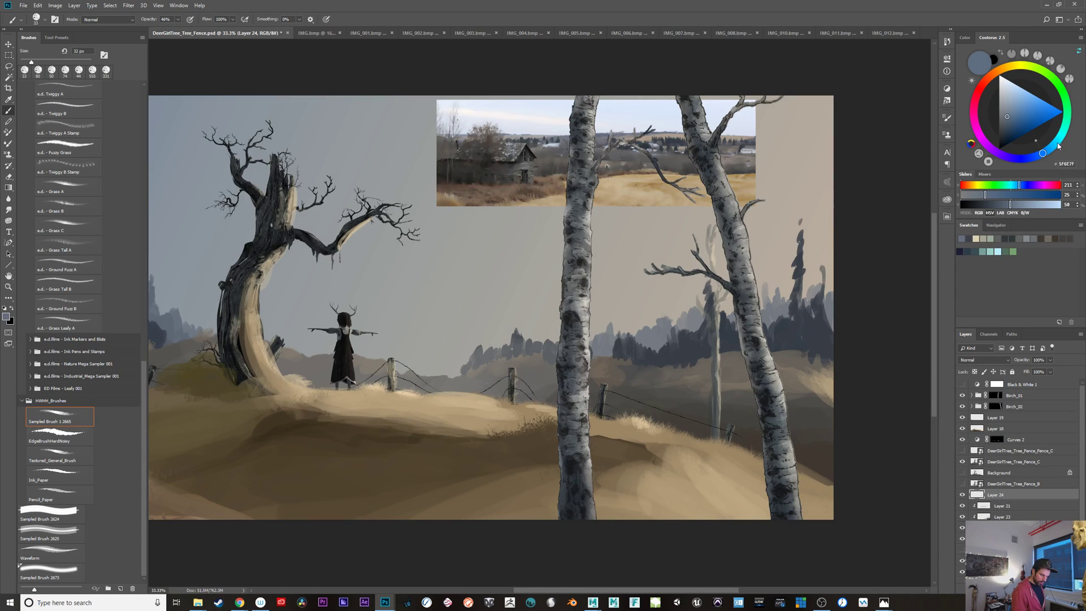
pyautogui.moveTo(1059, 146); pyautogui.dragTo(1038, 156)
pyautogui.click(1006, 112)
pyautogui.moveTo(1005, 111); pyautogui.dragTo(1006, 109)
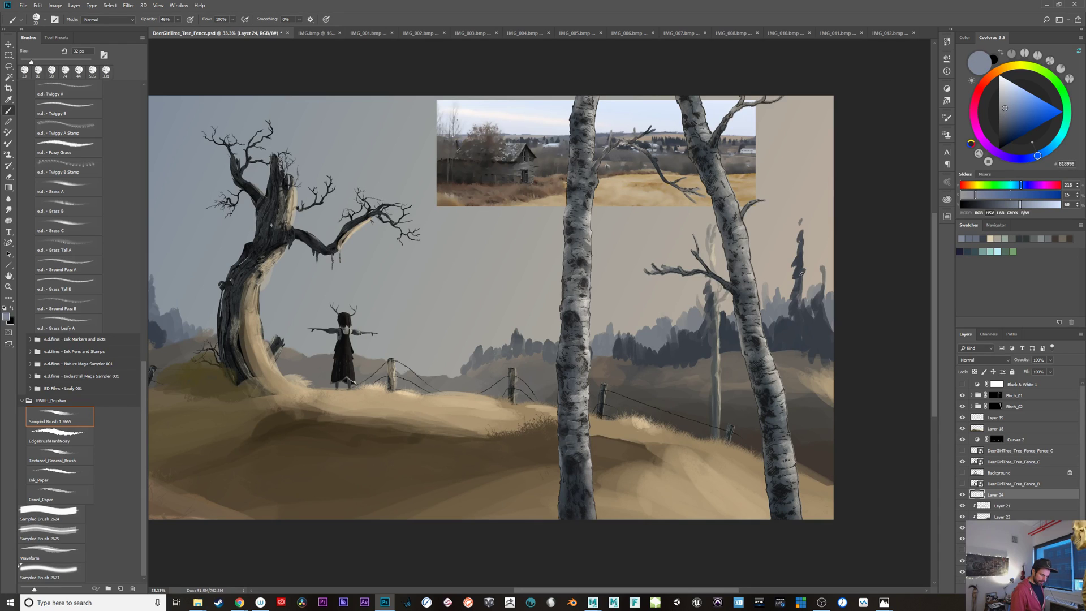
pyautogui.rightClick(804, 271)
pyautogui.click(800, 273)
pyautogui.keyDown('alt'); pyautogui.click(800, 273); pyautogui.keyUp('alt')
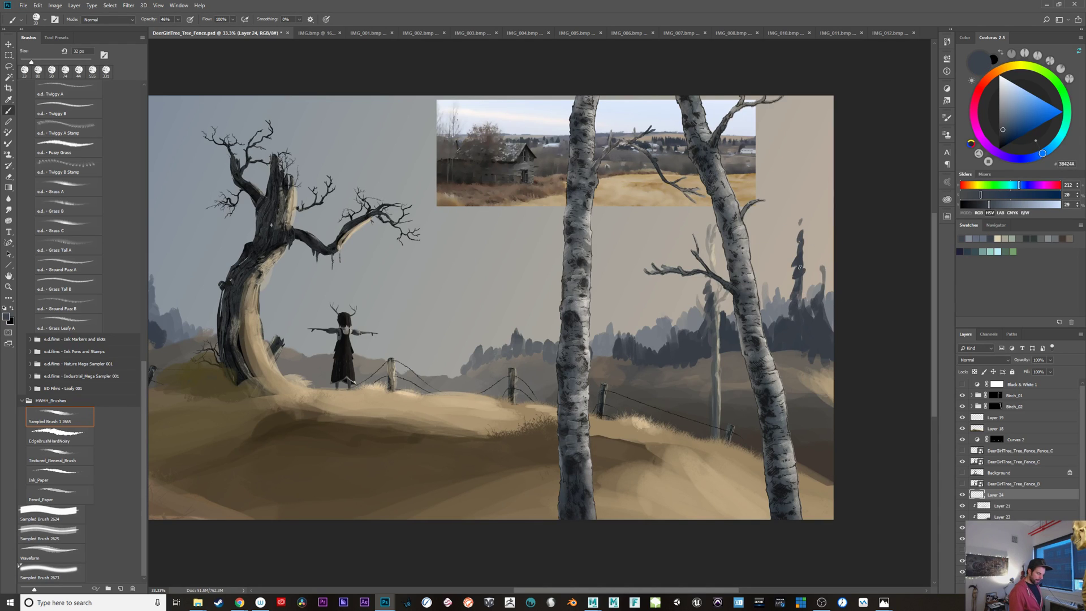
pyautogui.moveTo(1007, 110); pyautogui.dragTo(1004, 110)
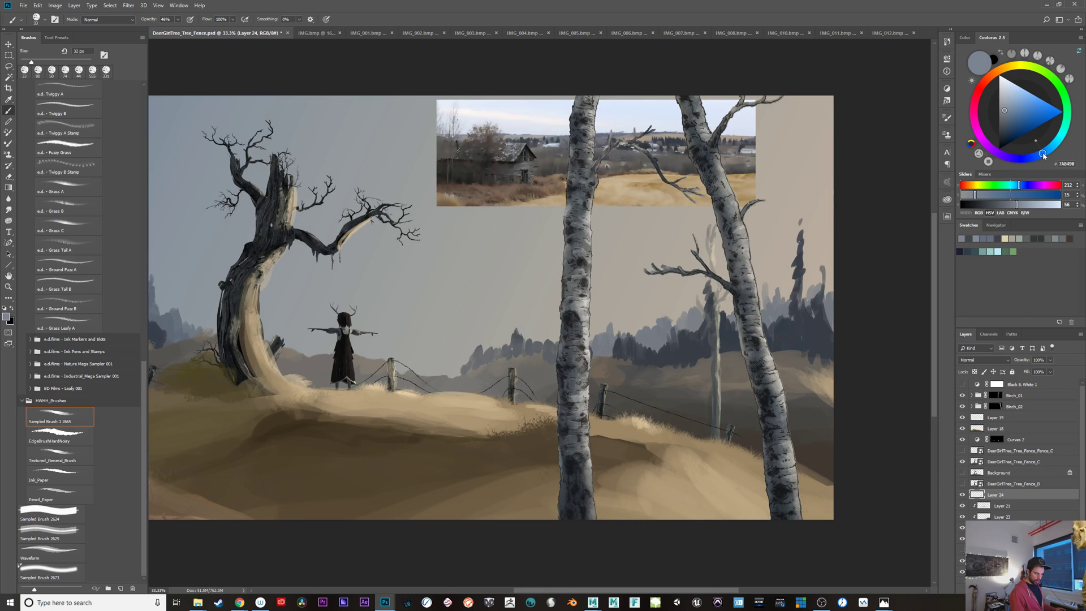
# Step: Mix a pale cream of hue 48, and sample the warm sky and the dark blue conifers near the painting's right edge
pyautogui.click(1013, 66)
pyautogui.click(1017, 89)
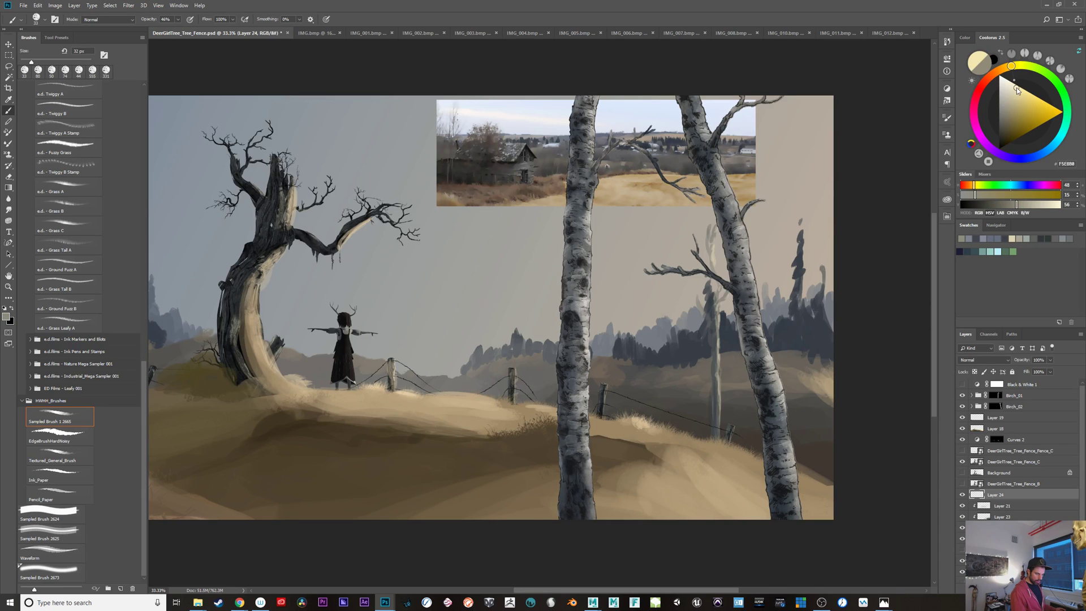
pyautogui.keyDown('alt'); pyautogui.click(827, 225); pyautogui.keyUp('alt')
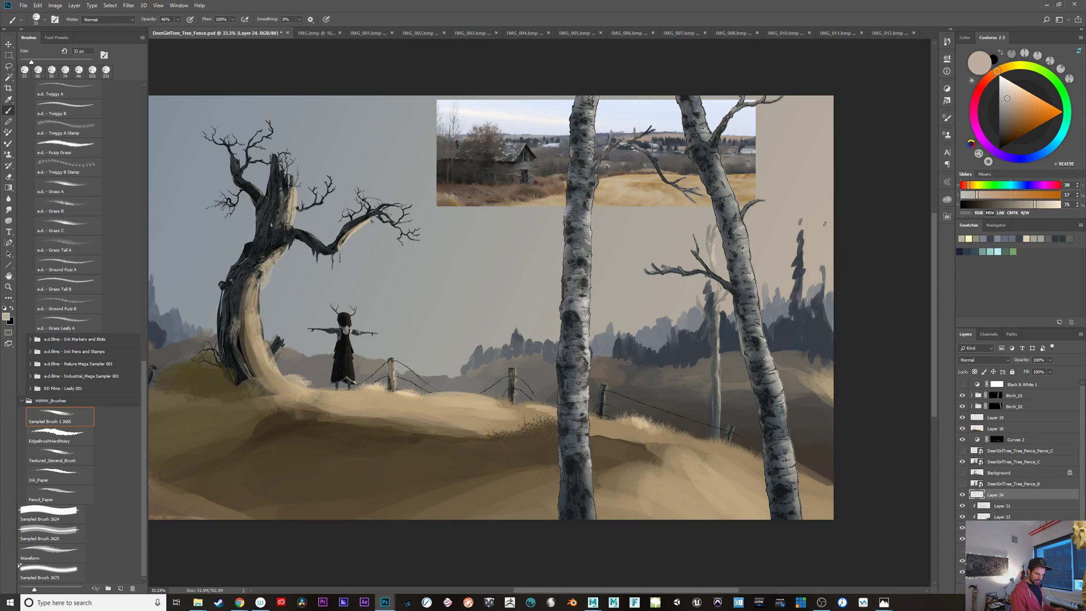
pyautogui.keyDown('alt'); pyautogui.click(822, 330); pyautogui.keyUp('alt')
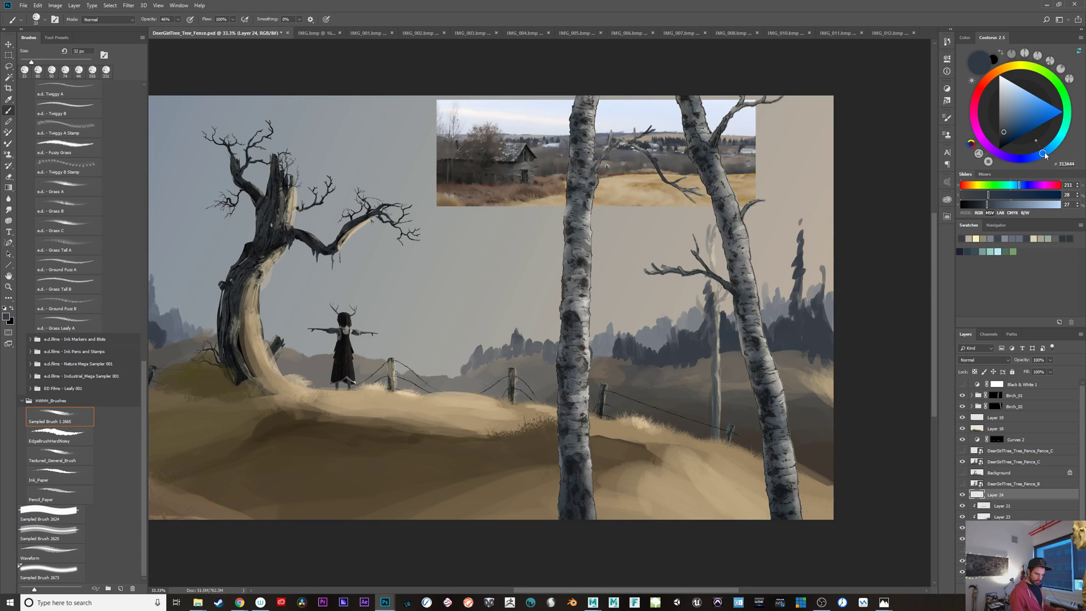
# Step: Shift the sampled dark blue to a muted teal, #527272, and turn it into a muted purple, #5E5272
pyautogui.click(1060, 139)
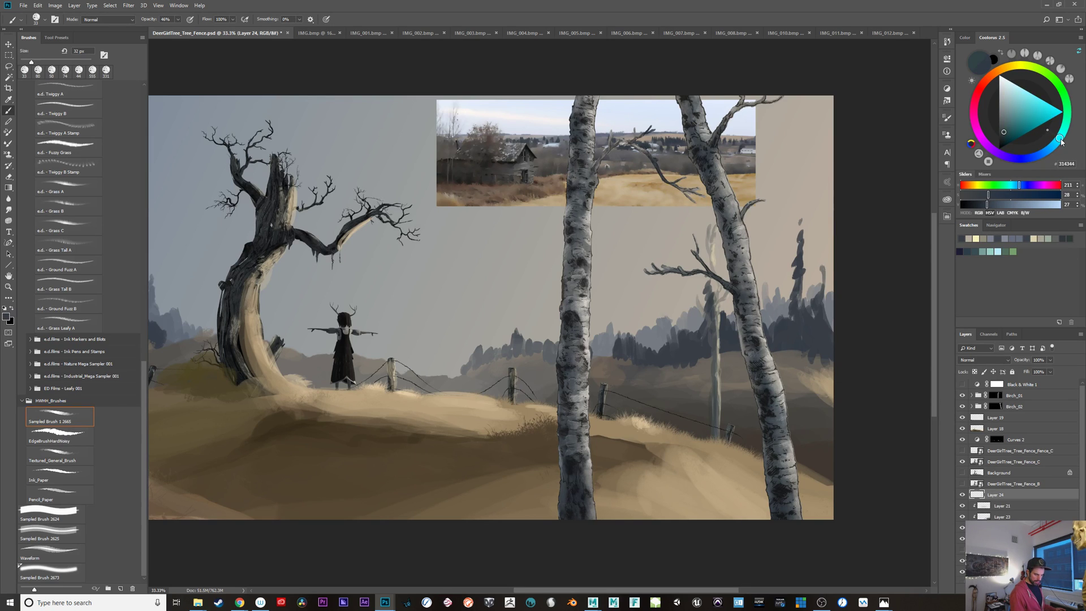
pyautogui.moveTo(1061, 138); pyautogui.dragTo(1063, 136)
pyautogui.click(1007, 122)
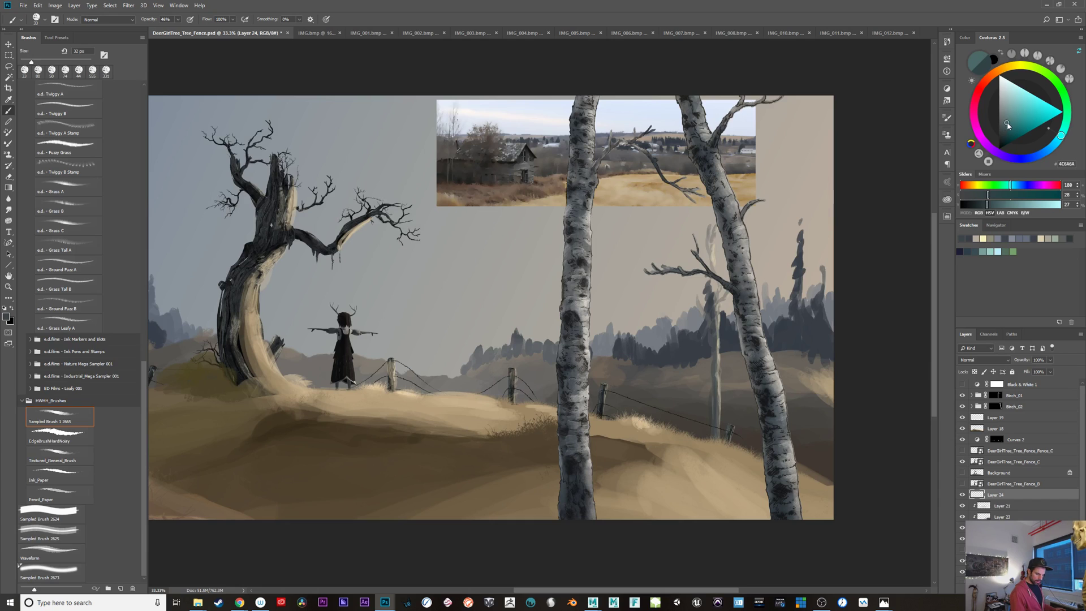
pyautogui.moveTo(1008, 125); pyautogui.dragTo(1007, 121)
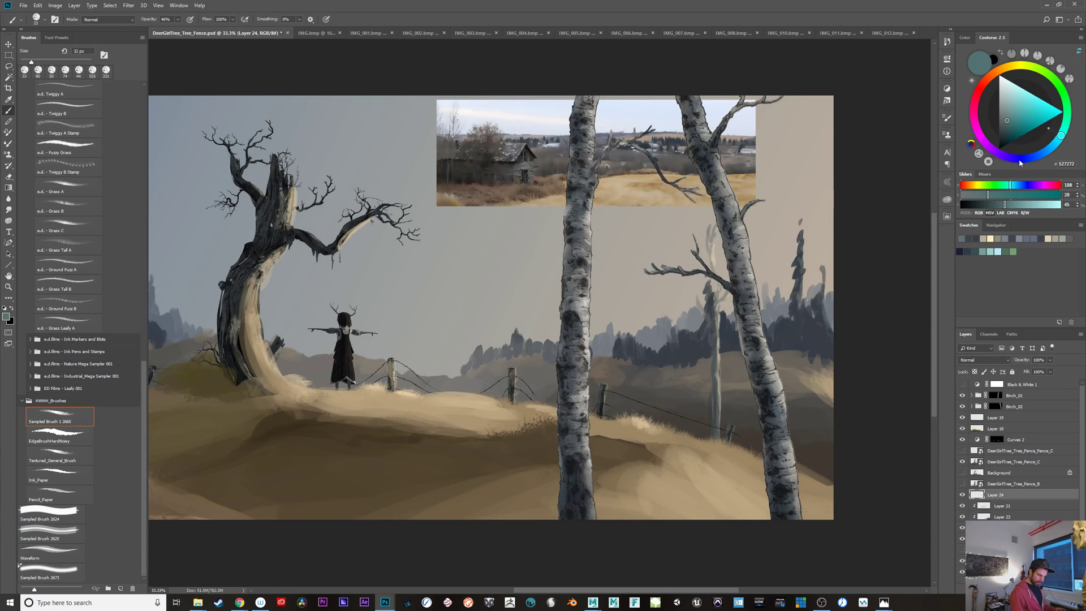
pyautogui.moveTo(1019, 163); pyautogui.dragTo(1000, 160)
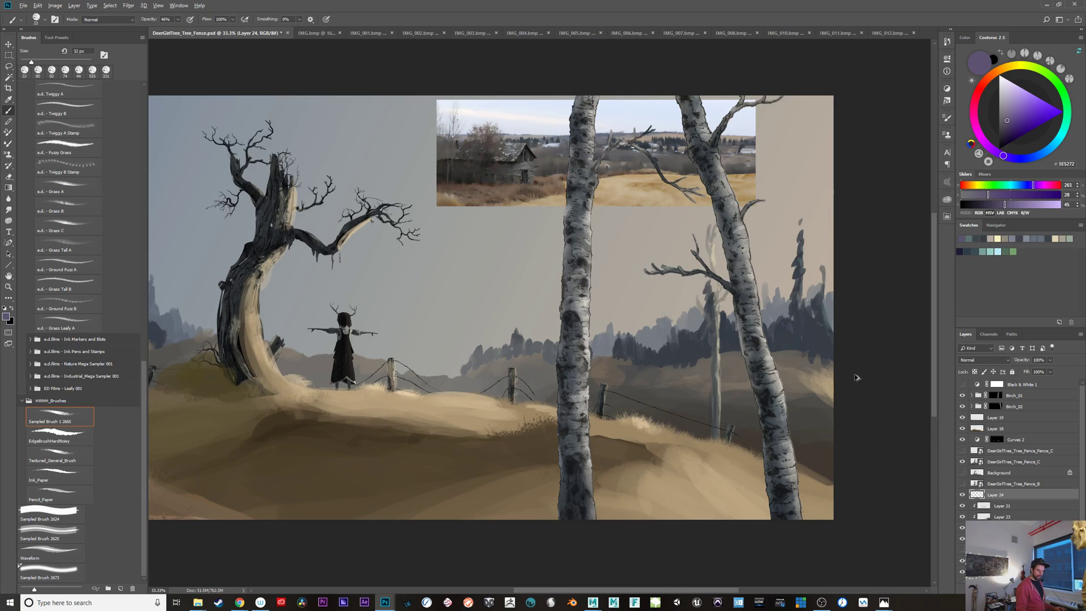
# Step: Sample the dark treeline again and mix a lighter blue-grey of hue 191 from it
pyautogui.keyDown('alt'); pyautogui.click(824, 329); pyautogui.keyUp('alt')
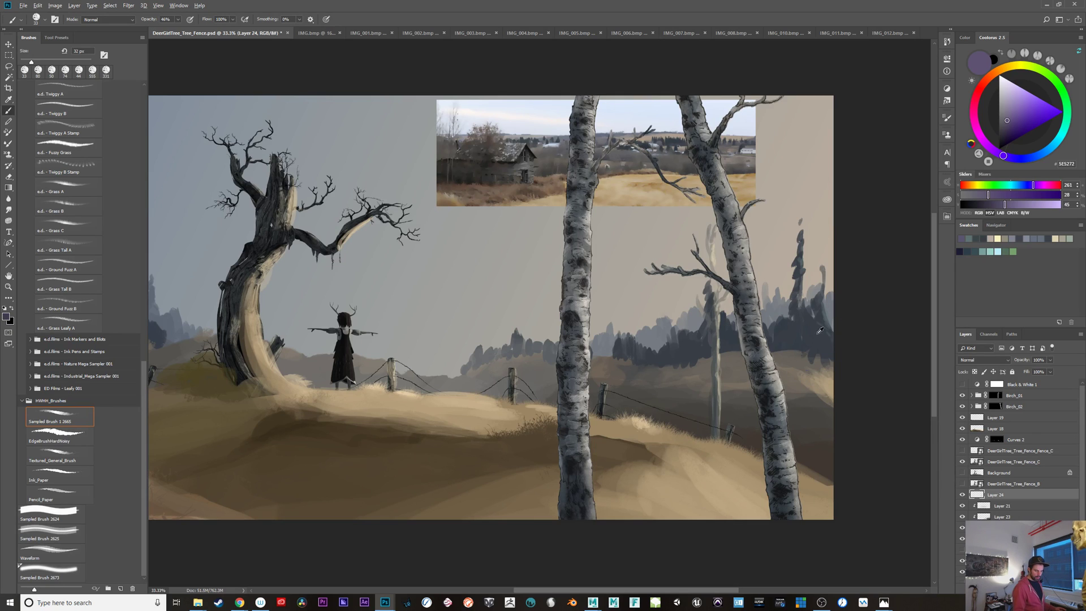
pyautogui.click(1056, 145)
pyautogui.moveTo(1008, 124); pyautogui.dragTo(1005, 106)
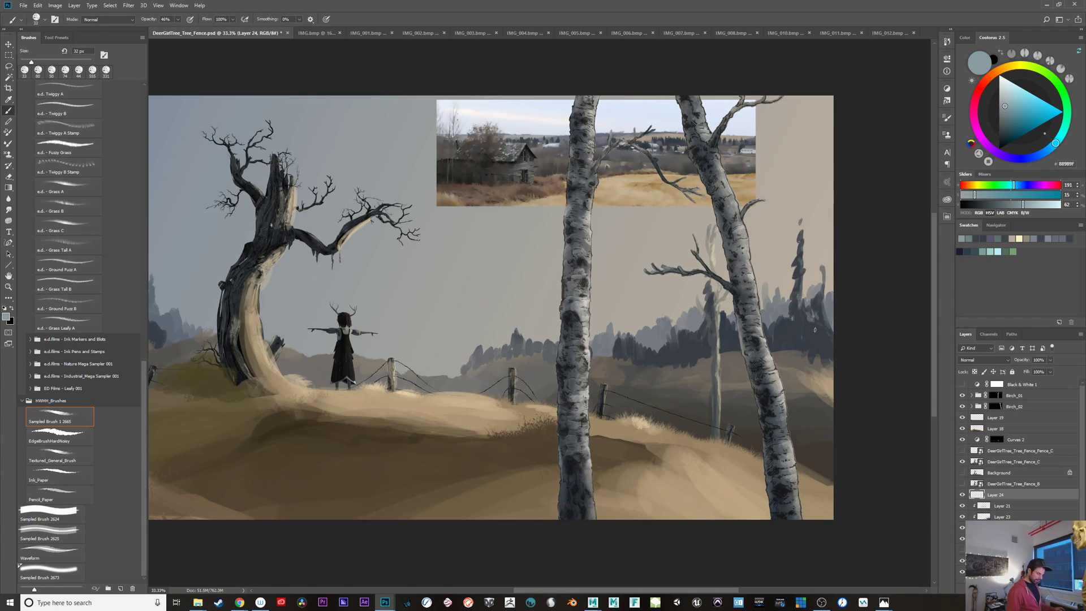
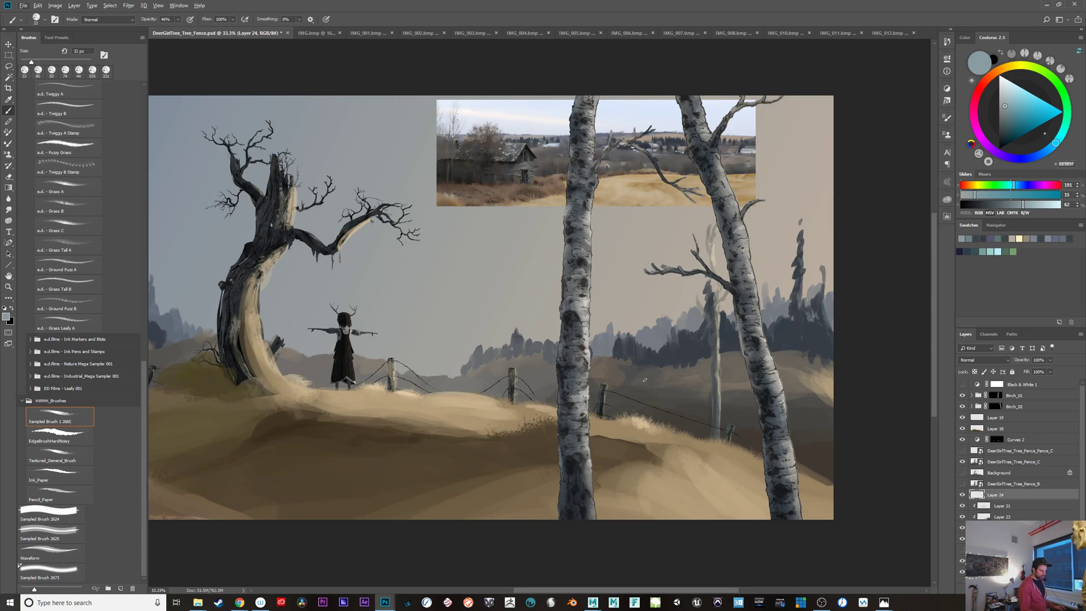
# Step: Toggle the visibility of Layer 24, DeerGirlTree_Tree_Fence_C and Layer 18 to examine what each contributes to the painting
pyautogui.moveTo(422, 452); pyautogui.dragTo(623, 447)
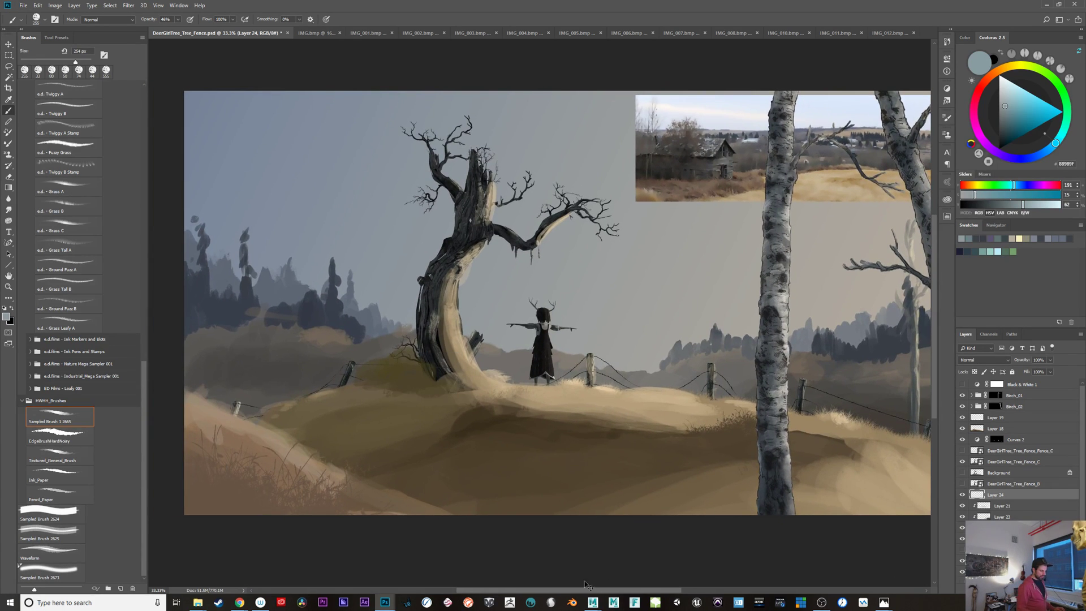
pyautogui.click(963, 494)
pyautogui.click(964, 494)
pyautogui.click(963, 462)
pyautogui.click(963, 462)
pyautogui.click(992, 429)
pyautogui.click(963, 429)
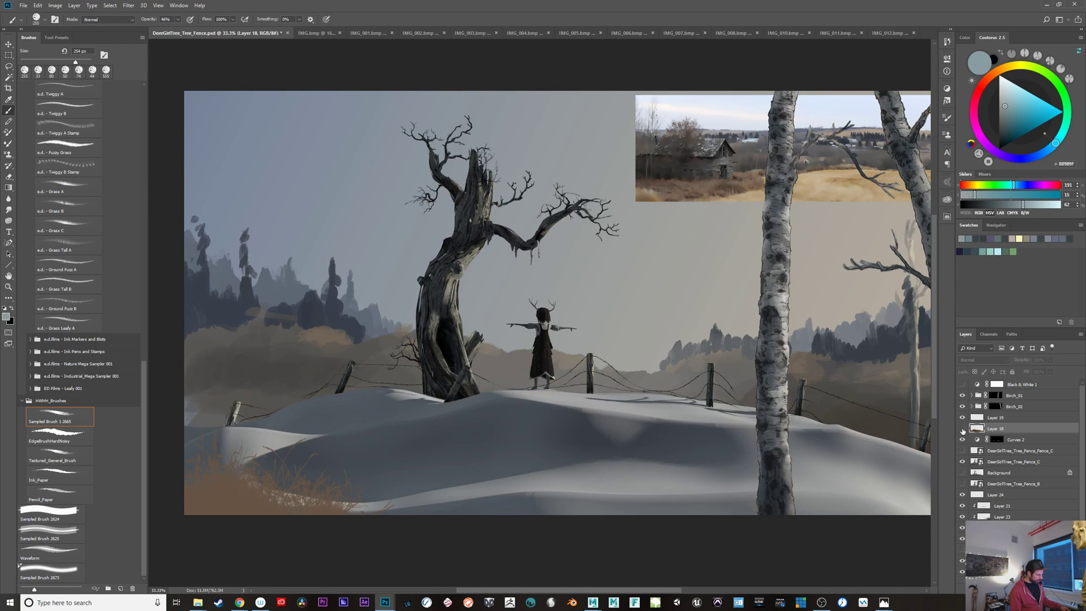
pyautogui.click(963, 430)
# Step: Add a new layer above Layer 18 and paint a pale cream oval of hue 42 in the sky between the girl and the birches
pyautogui.hotkey('ctrl', 'shift', 'alt', 'n')
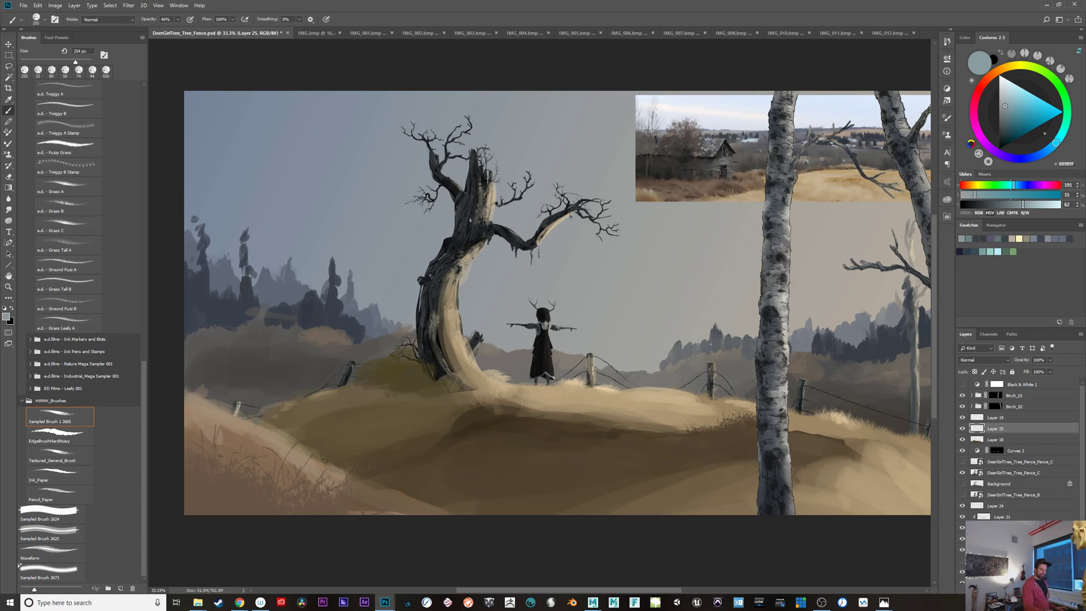
pyautogui.moveTo(645, 435); pyautogui.dragTo(509, 469)
pyautogui.keyDown('alt'); pyautogui.click(884, 254); pyautogui.keyUp('alt')
pyautogui.moveTo(1028, 93); pyautogui.dragTo(1018, 87)
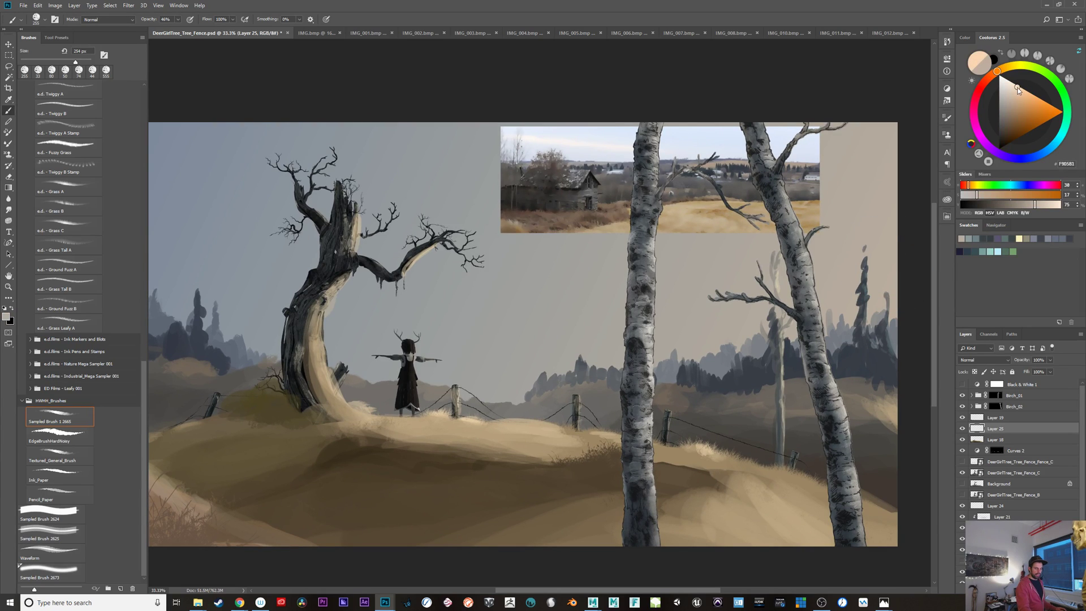
pyautogui.click(1007, 68)
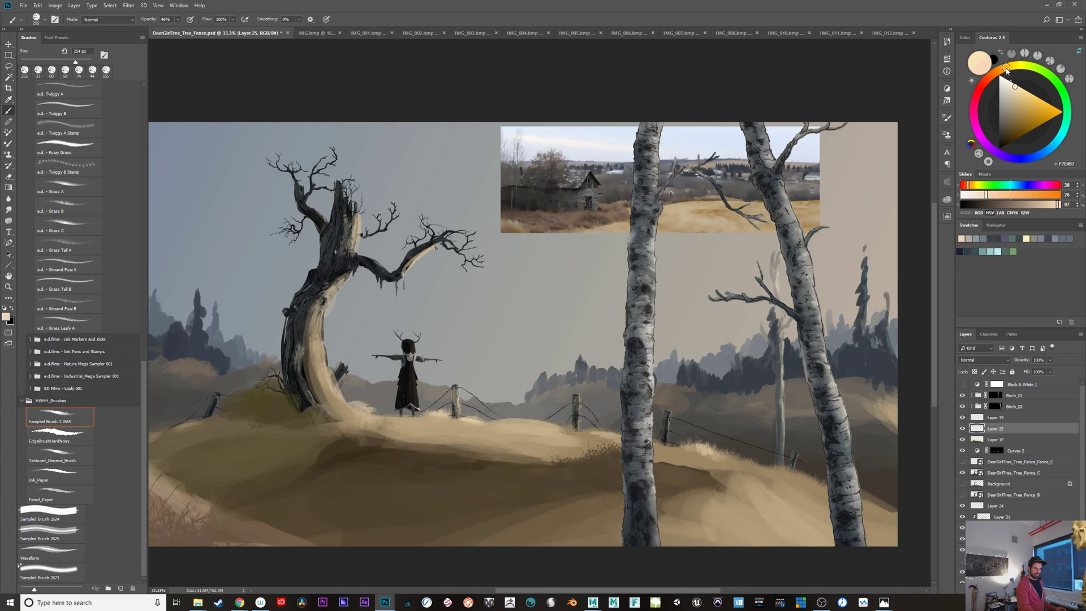
pyautogui.click(1019, 88)
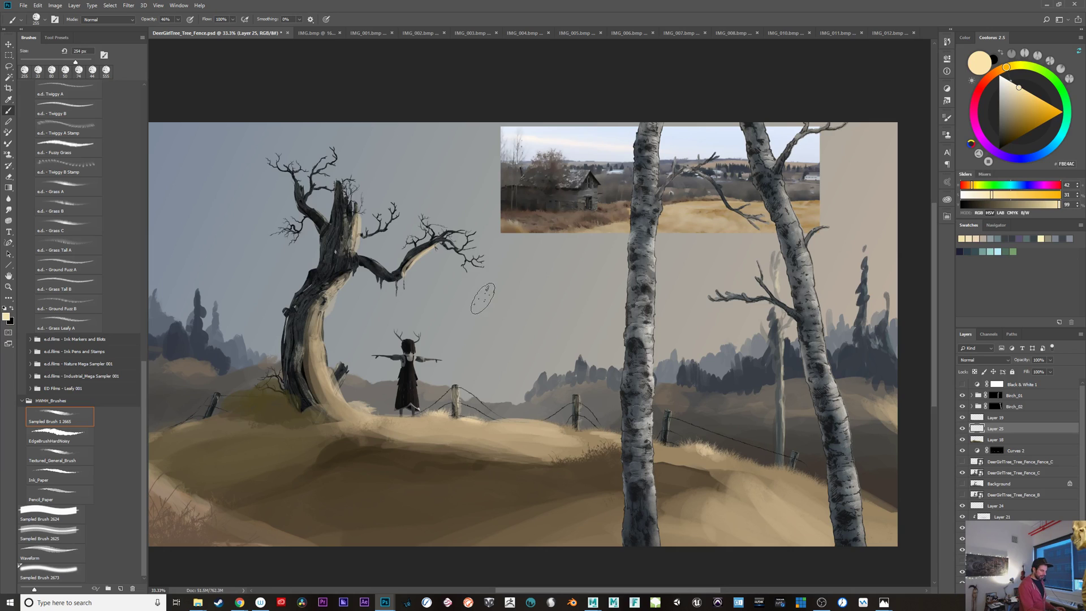
pyautogui.moveTo(482, 298)
pyautogui.mouseDown()
pyautogui.moveTo(515, 285)
pyautogui.moveTo(511, 304)
pyautogui.moveTo(546, 277)
pyautogui.moveTo(536, 279)
pyautogui.moveTo(554, 299)
pyautogui.moveTo(552, 285)
pyautogui.mouseUp()
pyautogui.hotkey('ctrl', 'z')
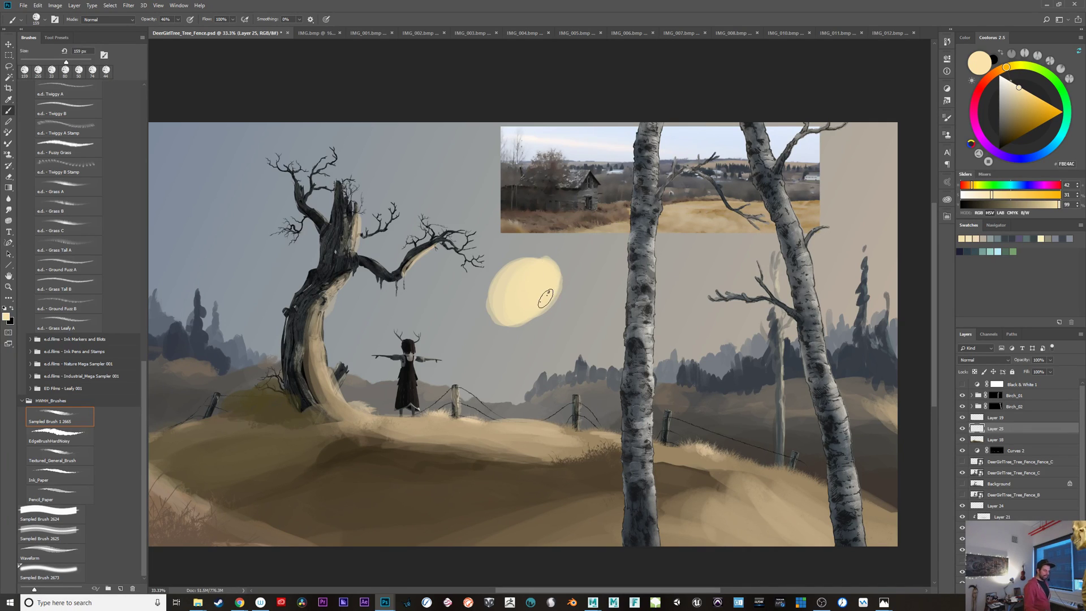
# Step: Mix a saturated purple of hue 295 and paint a small oval just below the cream one
pyautogui.click(980, 90)
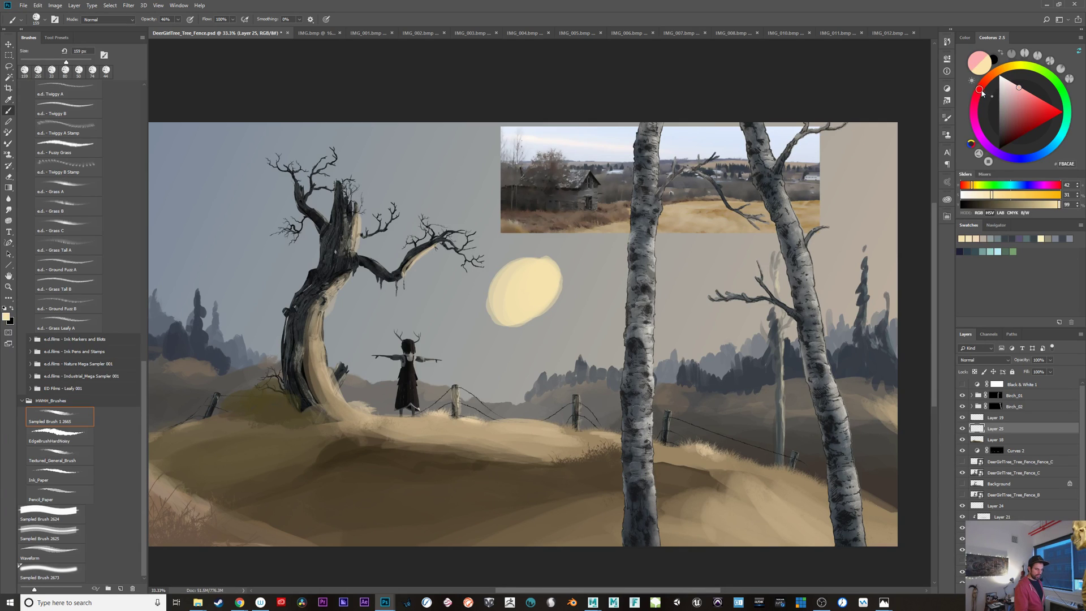
pyautogui.click(982, 139)
pyautogui.moveTo(1043, 116); pyautogui.dragTo(1037, 114)
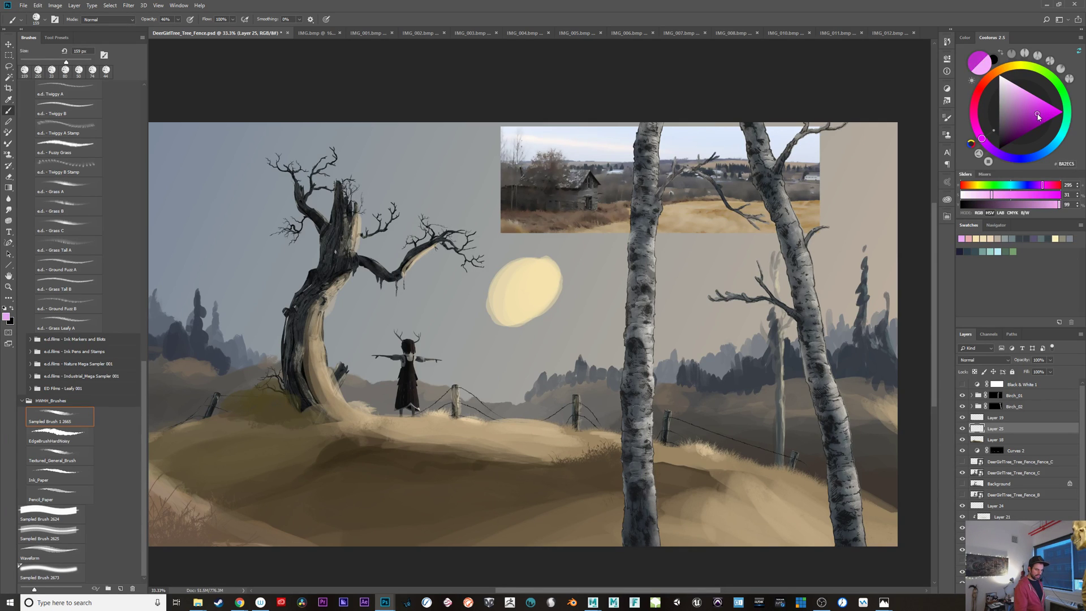
pyautogui.moveTo(510, 283); pyautogui.dragTo(523, 297)
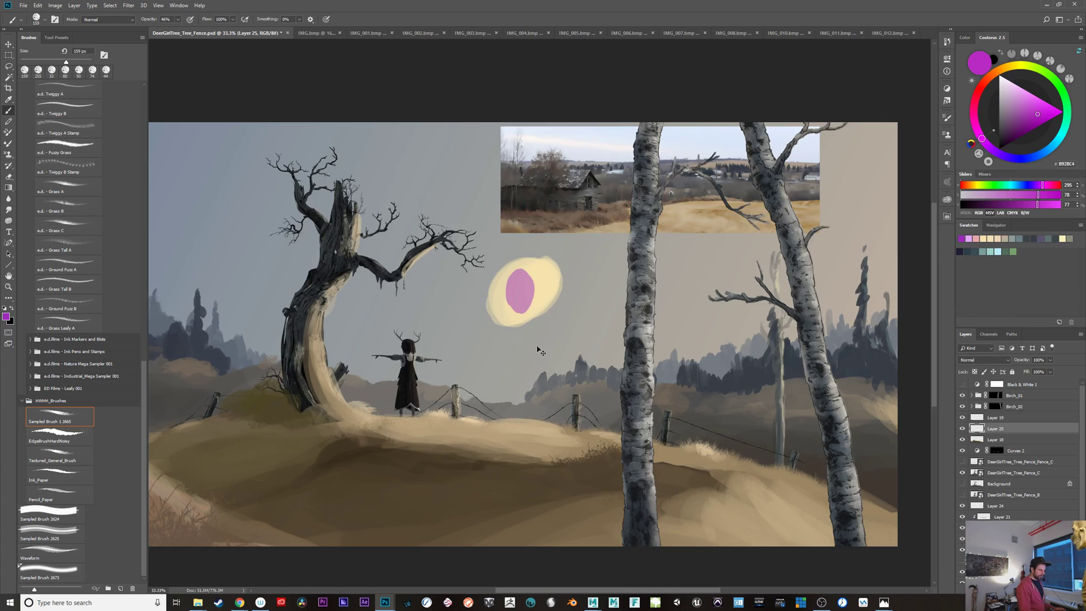
pyautogui.hotkey('ctrl', 'z')
pyautogui.moveTo(541, 351)
pyautogui.mouseDown()
pyautogui.moveTo(559, 337)
pyautogui.moveTo(536, 343)
pyautogui.mouseUp()
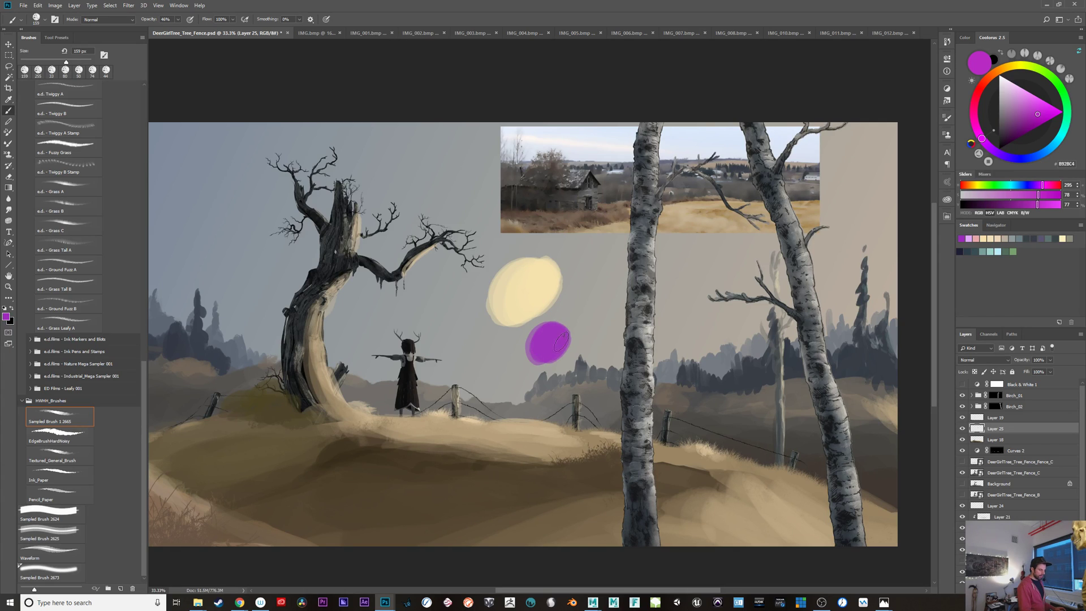
# Step: Mix a lighter pink of hue 318 and paint a highlight on the upper part of the purple oval
pyautogui.click(1027, 112)
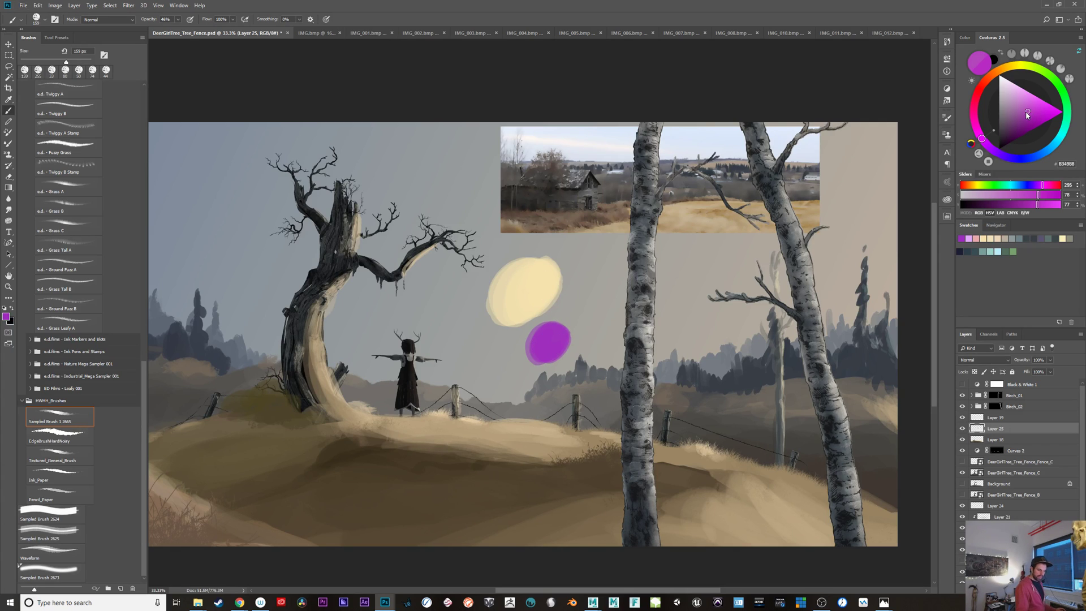
pyautogui.click(1024, 112)
pyautogui.click(975, 120)
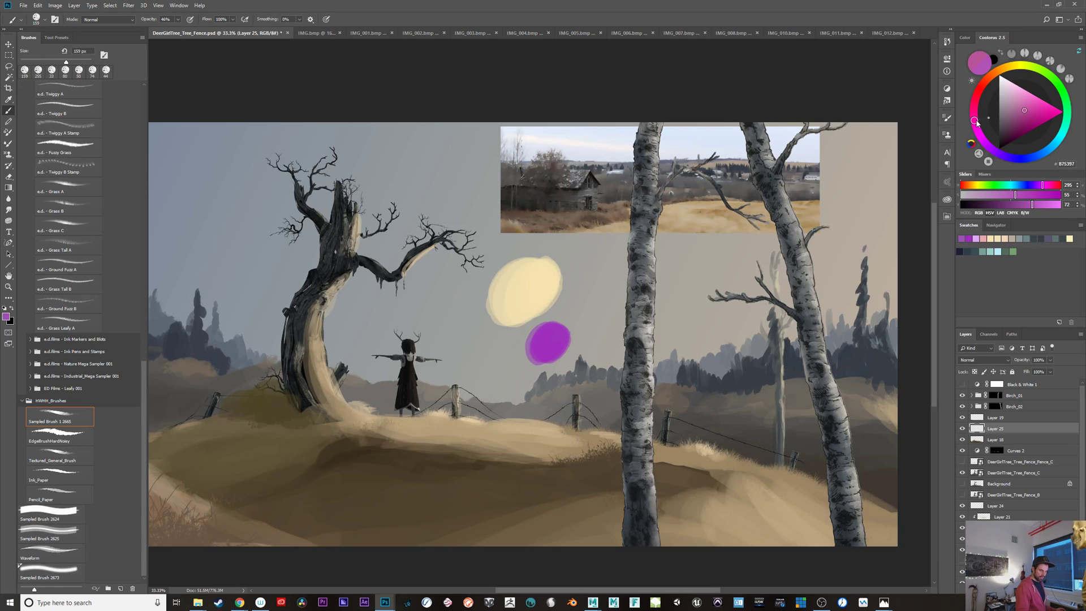
pyautogui.click(1021, 102)
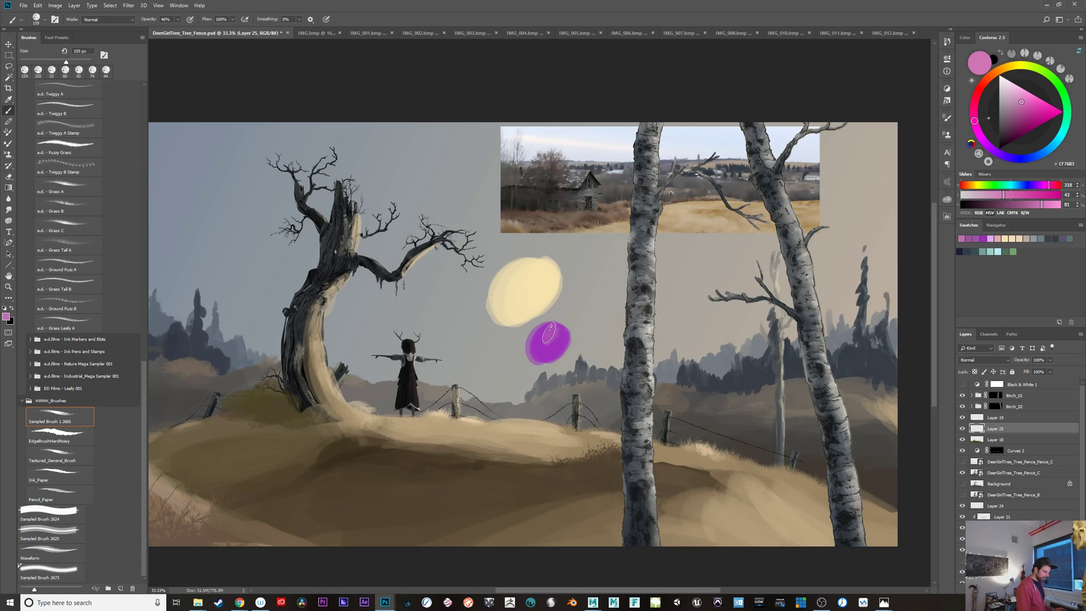
pyautogui.moveTo(549, 334); pyautogui.dragTo(561, 336)
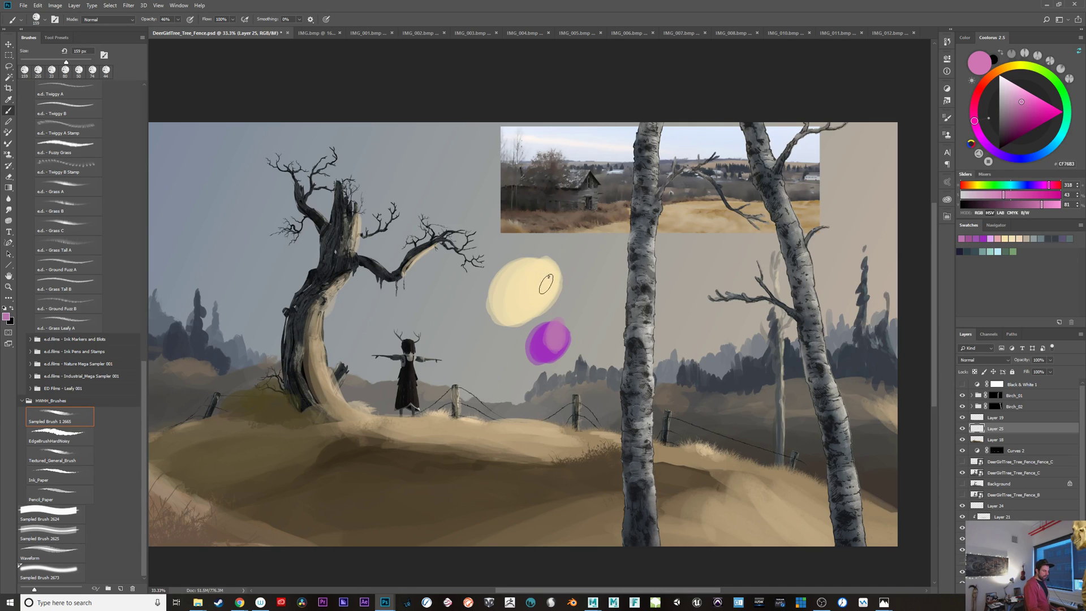
# Step: Sample the cream from the large oval and brush translucent strokes over the dead tree's lower trunk and the sky behind the girl
pyautogui.keyDown('alt'); pyautogui.click(225, 171); pyautogui.keyUp('alt')
pyautogui.moveTo(620, 417); pyautogui.dragTo(651, 420)
pyautogui.keyDown('alt'); pyautogui.click(566, 292); pyautogui.keyUp('alt')
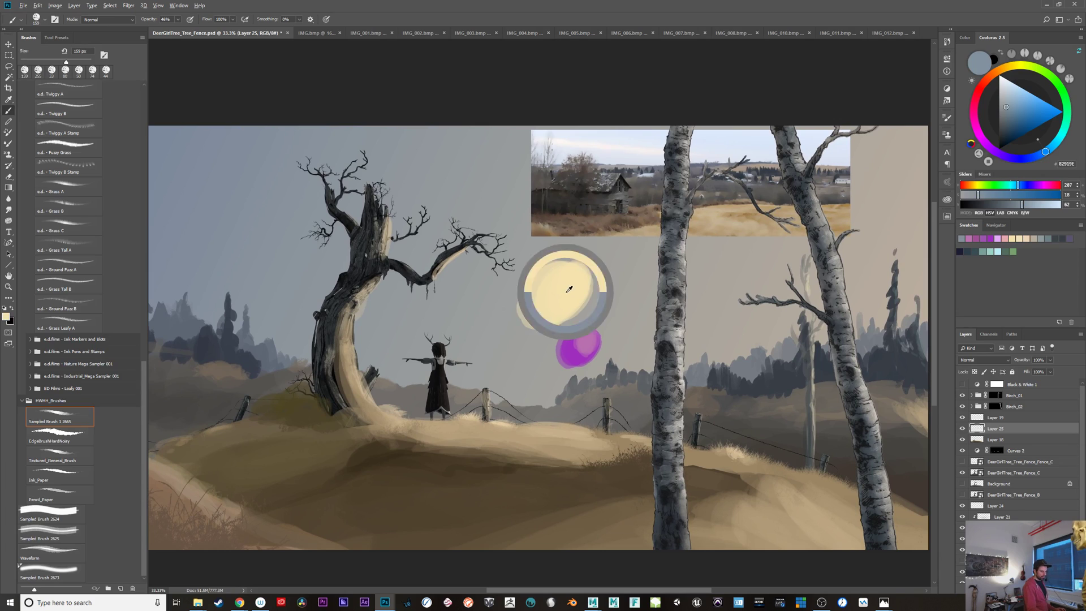
pyautogui.moveTo(362, 378)
pyautogui.mouseDown()
pyautogui.moveTo(475, 312)
pyautogui.moveTo(374, 390)
pyautogui.moveTo(362, 369)
pyautogui.mouseUp()
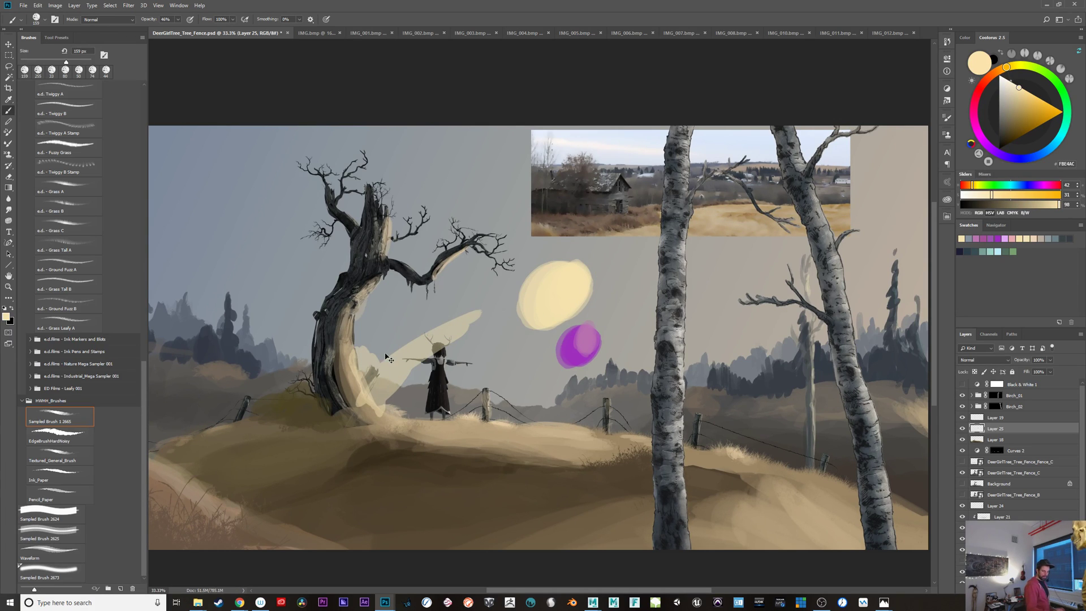
pyautogui.click(963, 428)
pyautogui.click(963, 428)
pyautogui.moveTo(353, 353); pyautogui.dragTo(379, 413)
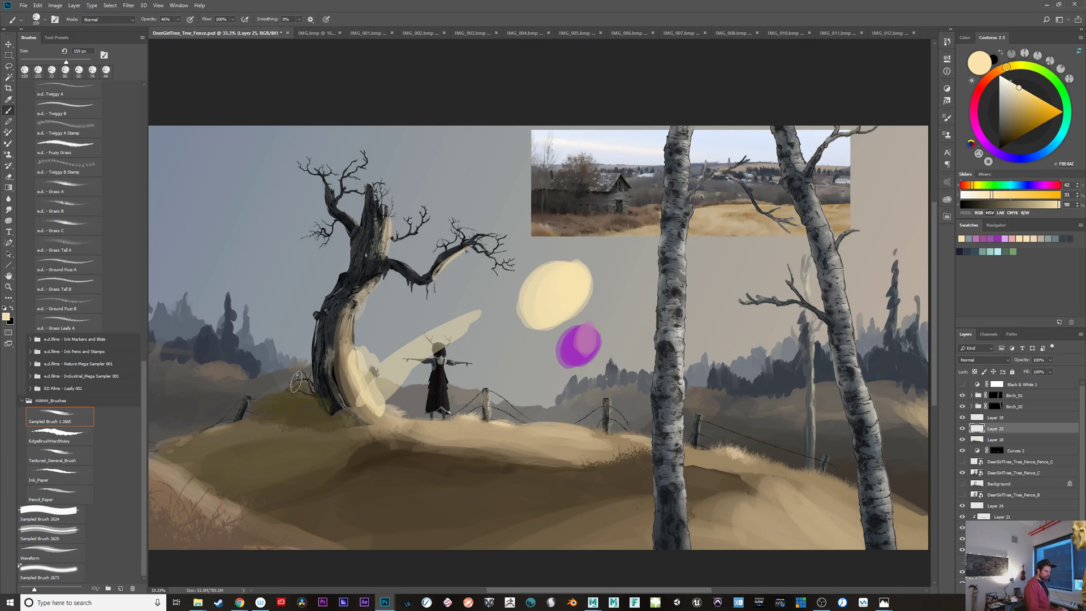
# Step: Try brushing a sampled sky blue-grey beside the dead tree's base, on the side away from the girl
pyautogui.keyDown('alt'); pyautogui.click(275, 223); pyautogui.keyUp('alt')
pyautogui.moveTo(276, 399); pyautogui.dragTo(306, 404)
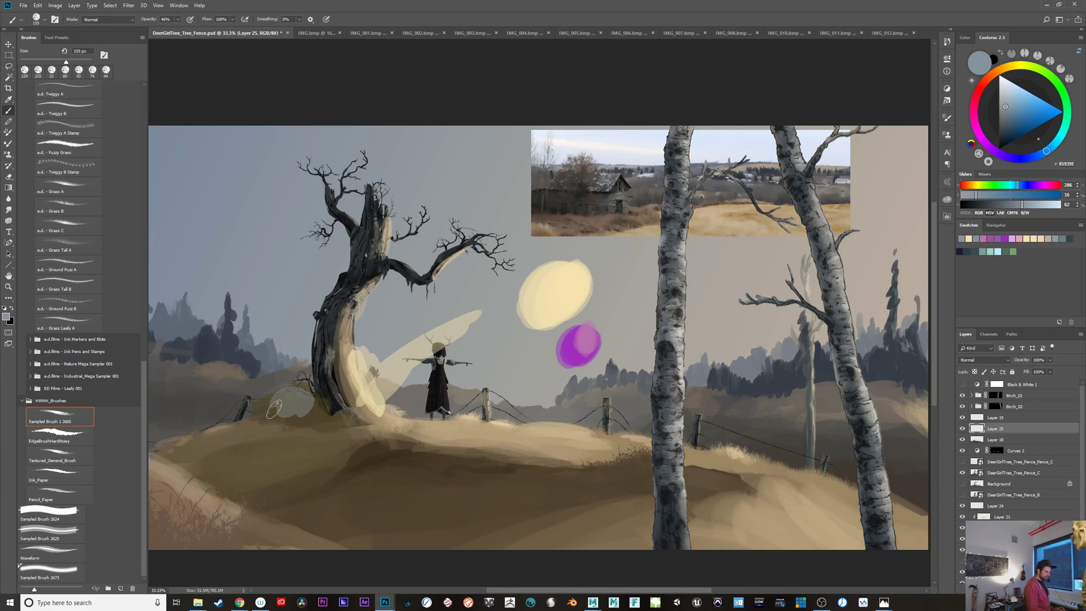
pyautogui.hotkey('ctrl', 'z')
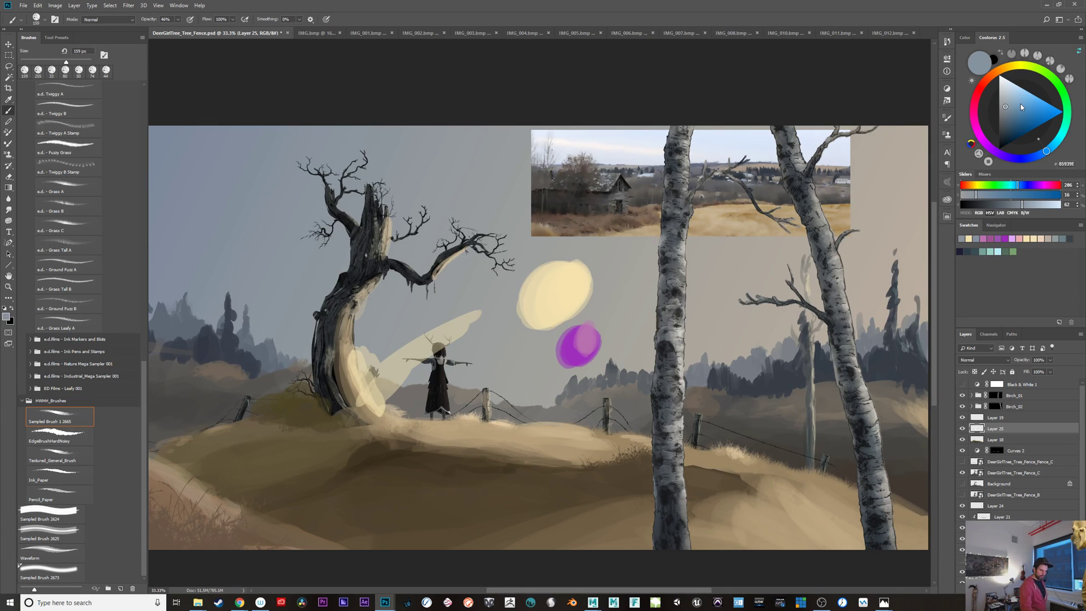
# Step: Sample deeper blues from the upper sky and try a stroke across the grass at the foot of the dead tree
pyautogui.keyDown('alt'); pyautogui.click(258, 154); pyautogui.keyUp('alt')
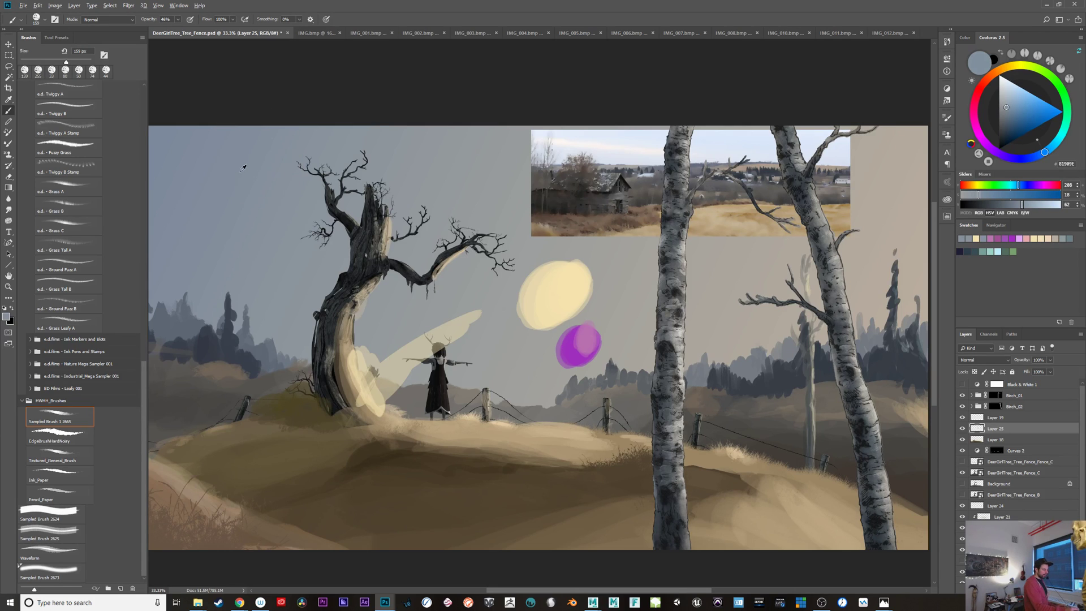
pyautogui.moveTo(460, 353); pyautogui.dragTo(503, 348)
pyautogui.keyDown('alt'); pyautogui.click(251, 167); pyautogui.keyUp('alt')
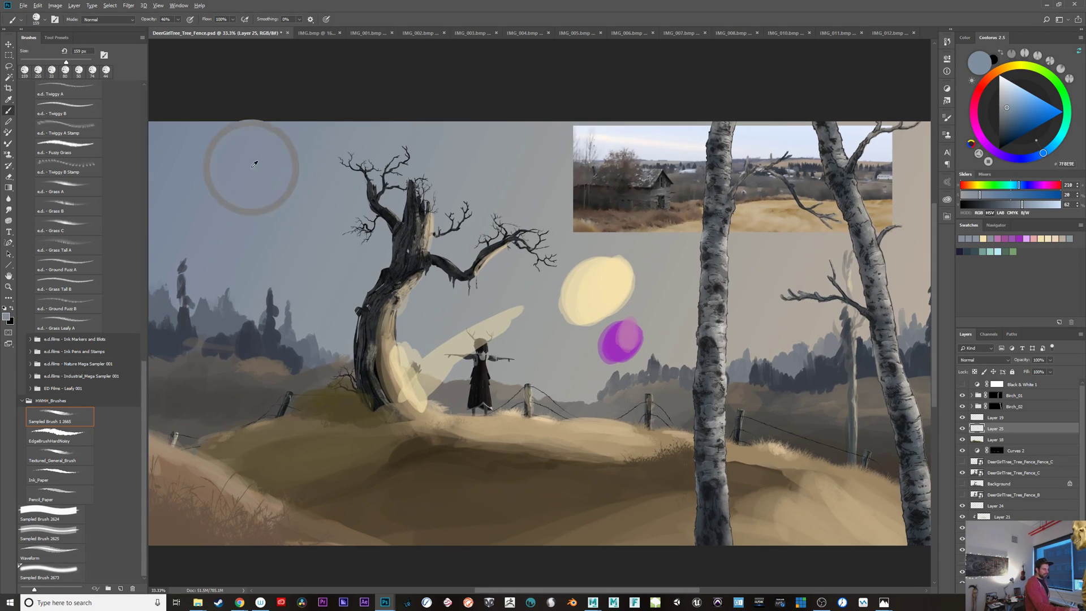
pyautogui.moveTo(328, 419); pyautogui.dragTo(389, 417)
pyautogui.hotkey('ctrl', 'z')
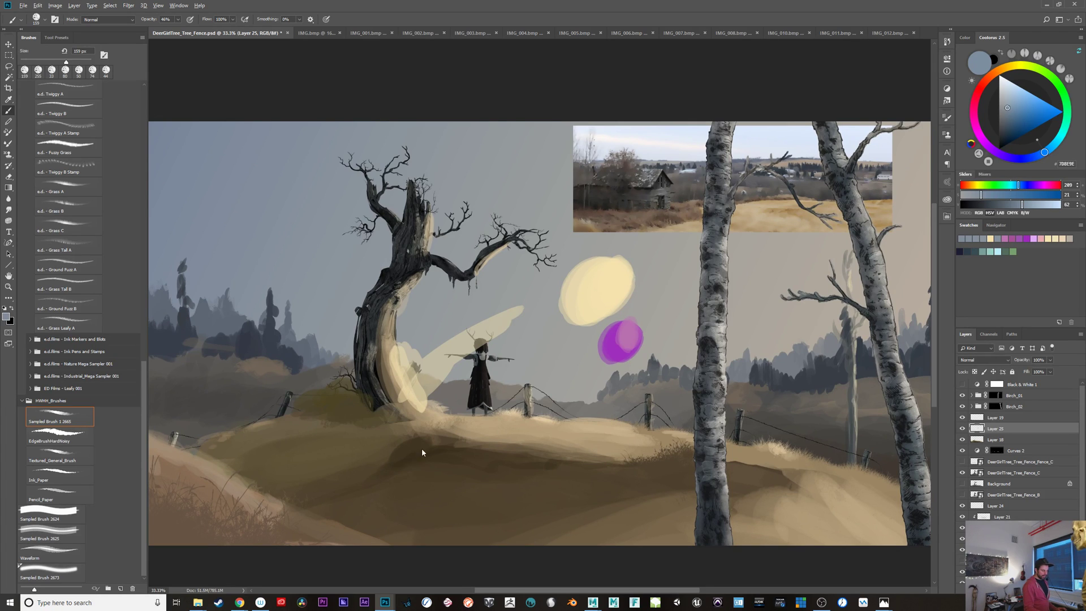
# Step: Enlarge the brush to 381 px, test a stroke below the dead tree, and sample the tan of hue 34 from the hill crest
pyautogui.moveTo(420, 460); pyautogui.dragTo(452, 461)
pyautogui.moveTo(344, 441); pyautogui.dragTo(393, 435)
pyautogui.hotkey('ctrl', 'z')
pyautogui.keyDown('alt'); pyautogui.click(552, 436); pyautogui.keyUp('alt')
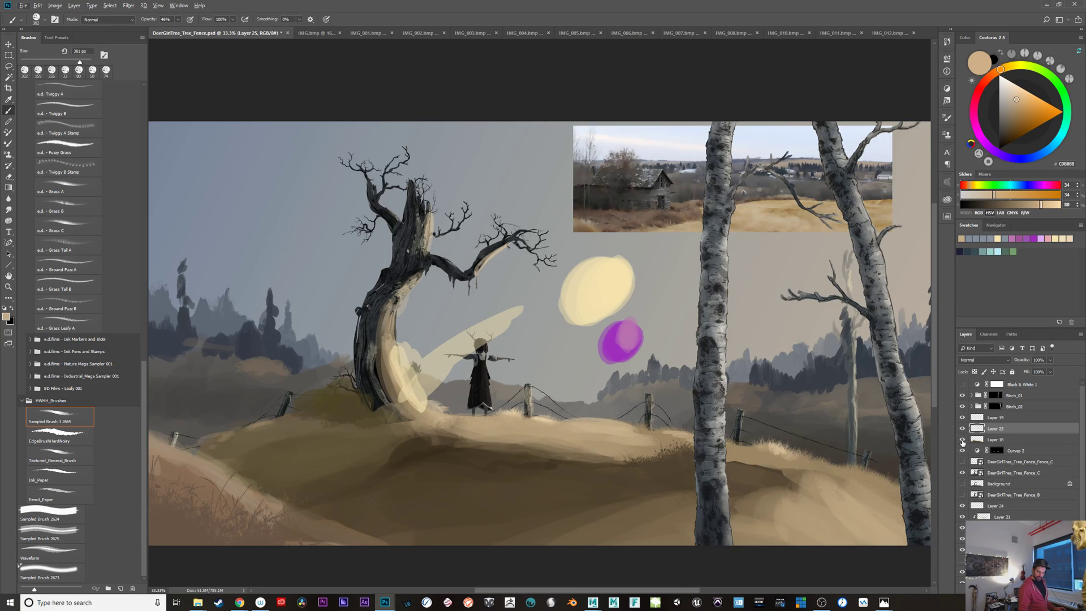
# Step: Group Layer 18 through Layer 19 together and hide the group
pyautogui.click(1002, 440)
pyautogui.keyDown('shift'); pyautogui.click(1003, 419); pyautogui.keyUp('shift')
pyautogui.hotkey('ctrl', 'g')
pyautogui.click(962, 417)
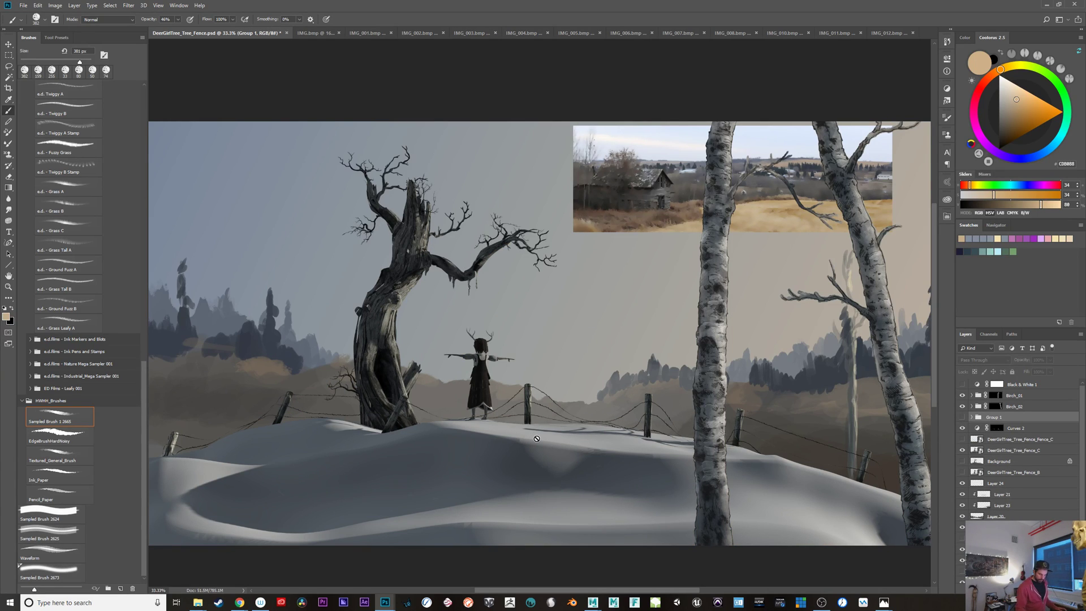
# Step: Sample the lit and shaded greys across the snowy hill, ending with the dark blue-grey of the shadow below the dead tree
pyautogui.keyDown('alt'); pyautogui.click(612, 445); pyautogui.keyUp('alt')
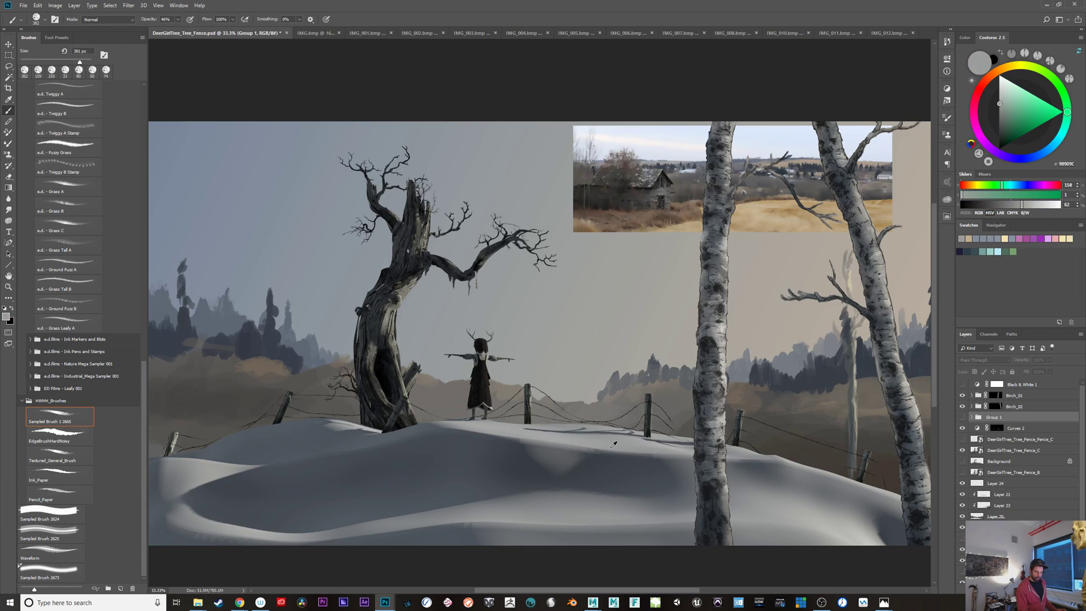
pyautogui.keyDown('alt'); pyautogui.click(604, 473); pyautogui.keyUp('alt')
pyautogui.keyDown('alt'); pyautogui.click(622, 444); pyautogui.keyUp('alt')
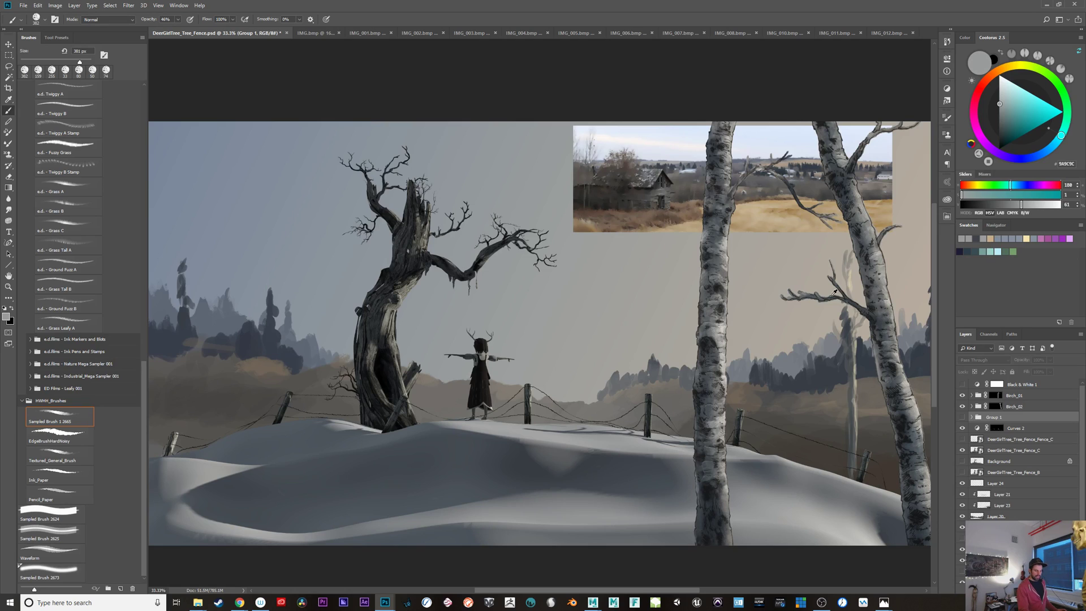
pyautogui.keyDown('alt'); pyautogui.click(596, 433); pyautogui.keyUp('alt')
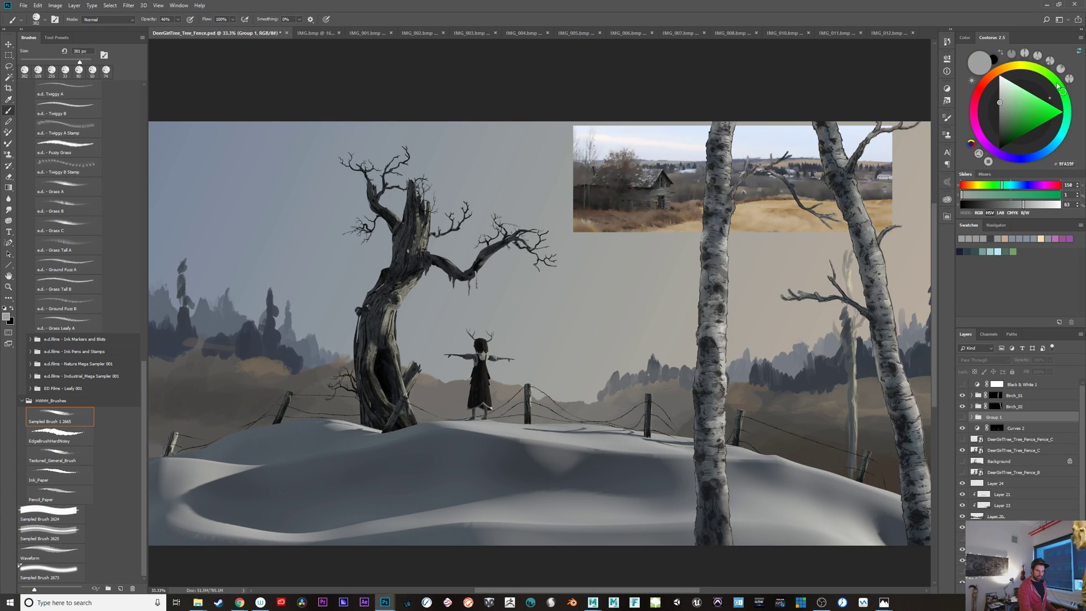
pyautogui.click(1008, 69)
pyautogui.moveTo(1008, 70); pyautogui.dragTo(1069, 133)
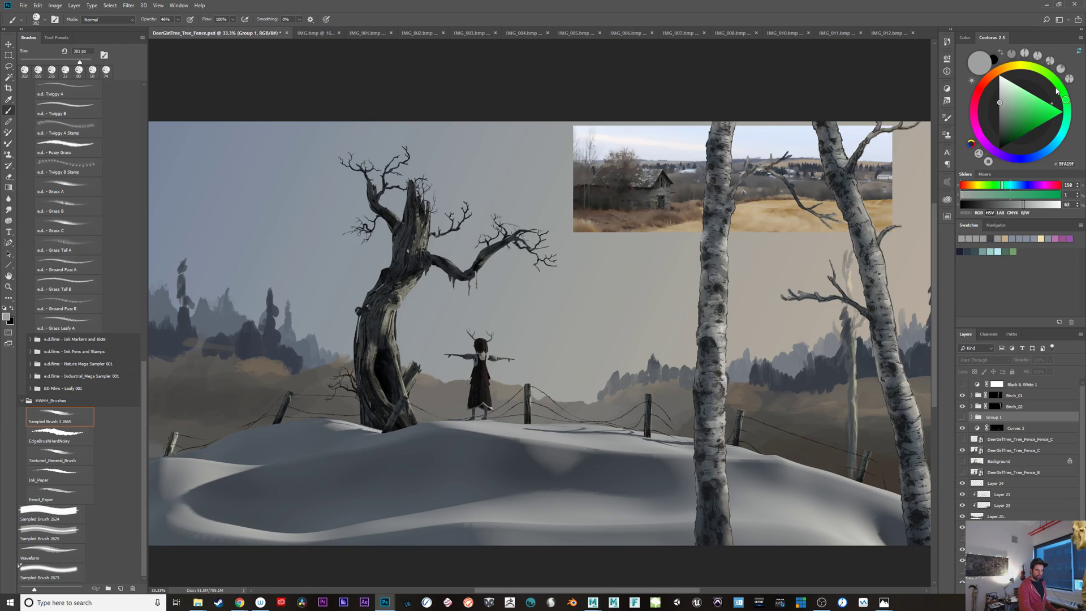
pyautogui.moveTo(1062, 136); pyautogui.dragTo(1063, 136)
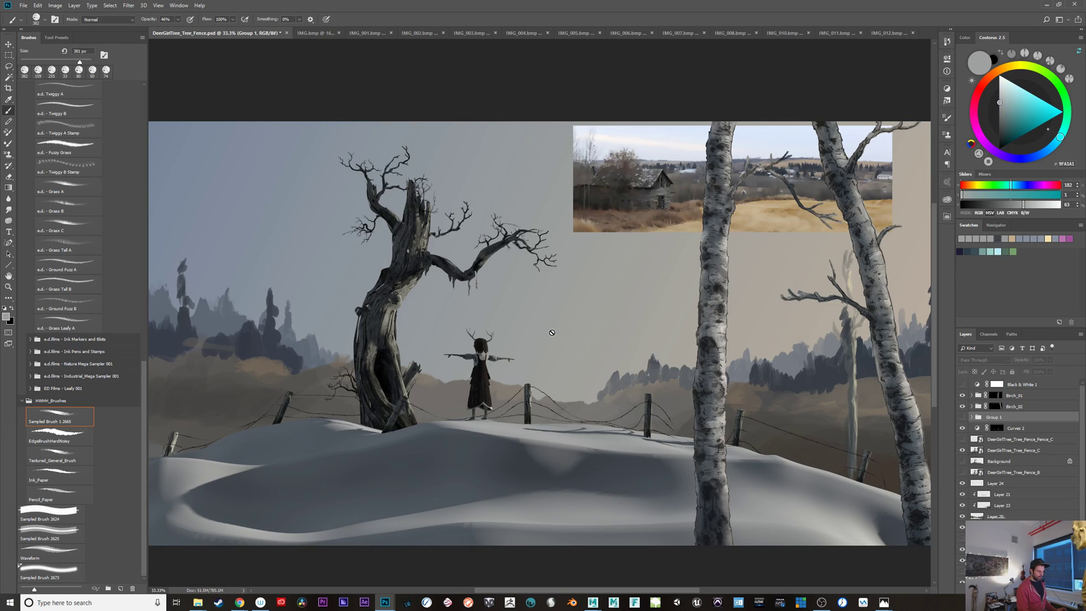
pyautogui.keyDown('alt'); pyautogui.click(402, 472); pyautogui.keyUp('alt')
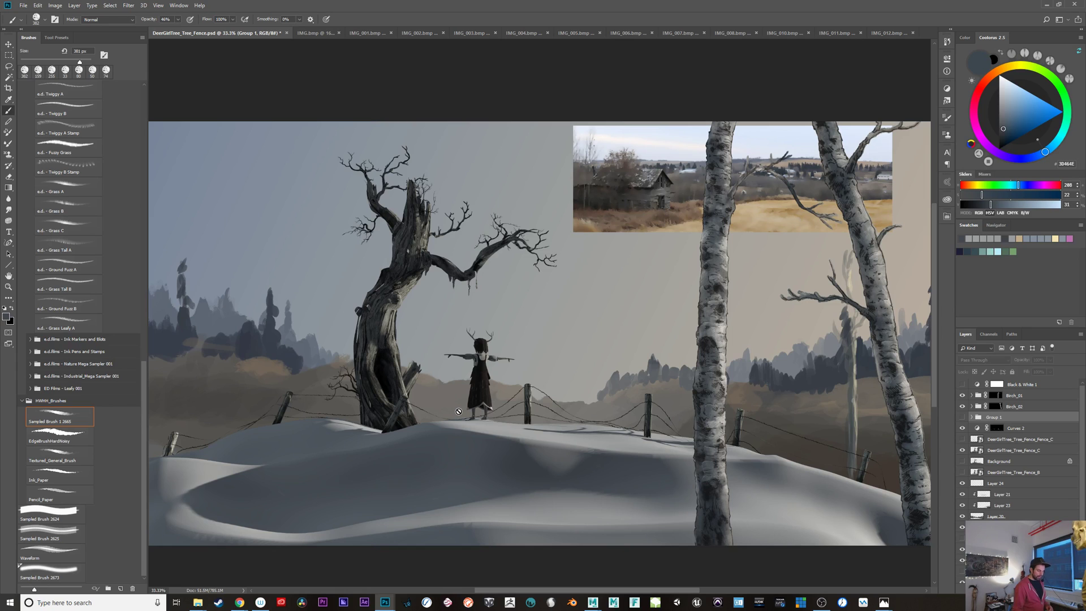
# Step: Switch to the Maya scene of the tree and girl, show the Outliner, and view it from an orbited persp camera
pyautogui.moveTo(593, 602)
pyautogui.click(650, 564)
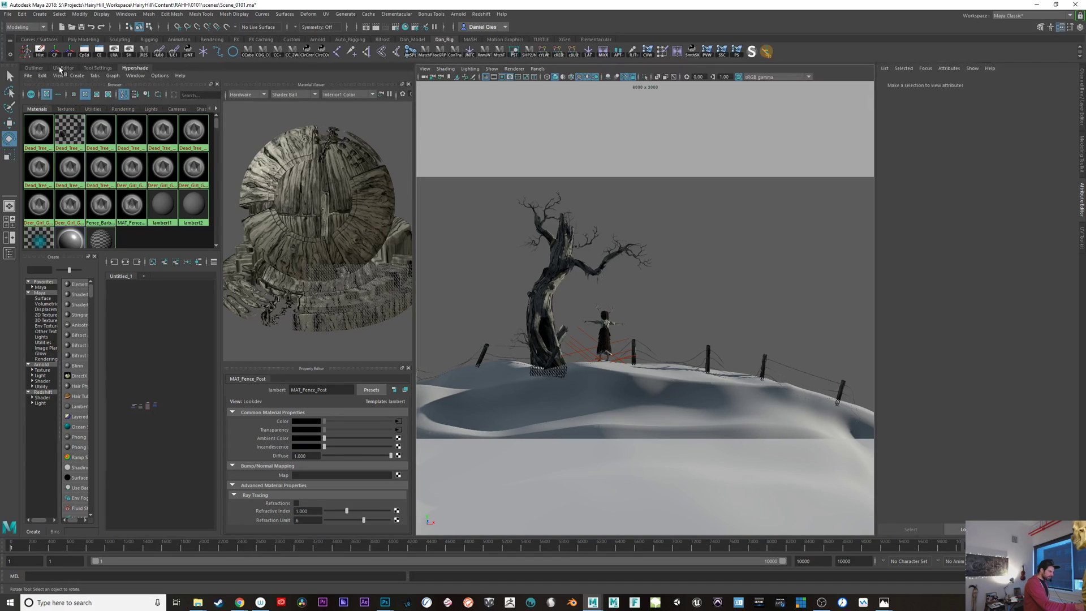
pyautogui.click(40, 70)
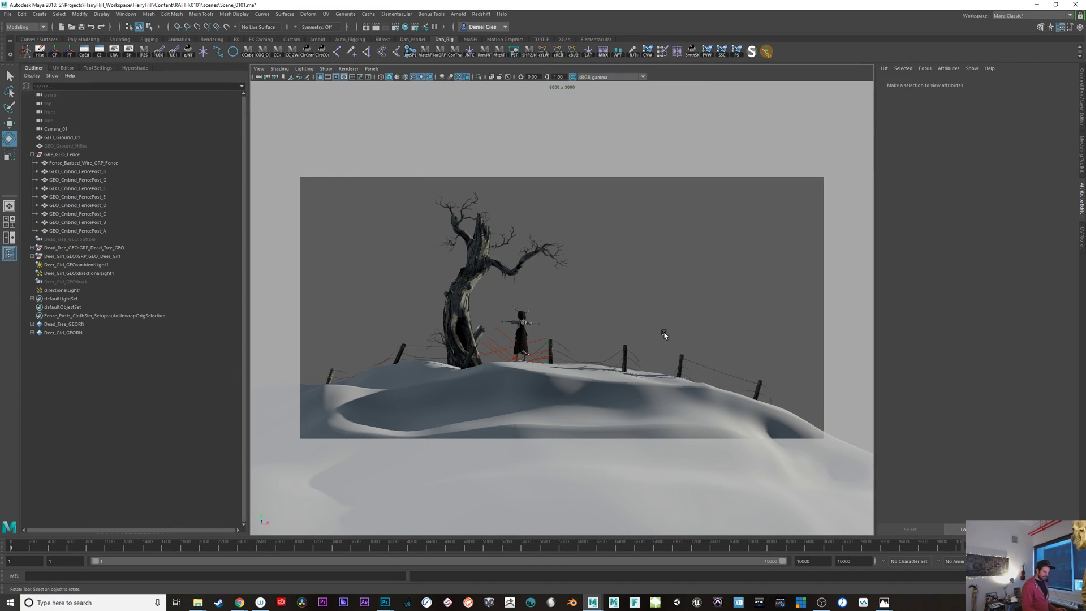
pyautogui.click(372, 68)
pyautogui.moveTo(413, 79)
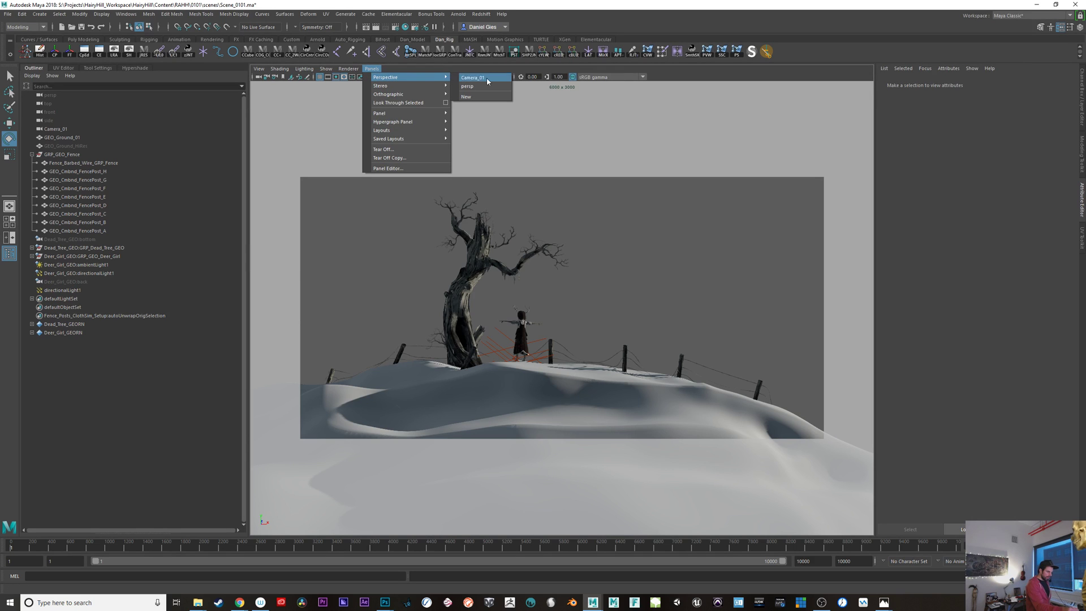
pyautogui.click(467, 86)
pyautogui.moveTo(659, 343); pyautogui.dragTo(566, 371)
# Step: Tint Deer_Girl_GEO:directionalLight1 warm yellow with hue about 42 and saturation 0.731, inspecting the hill from its shadow side
pyautogui.click(58, 273)
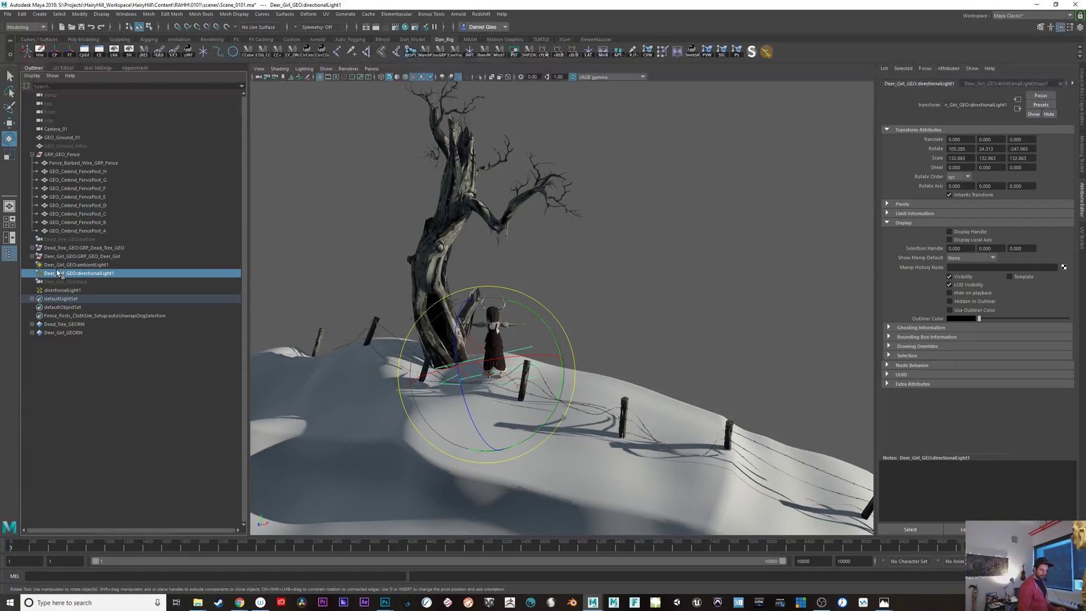
pyautogui.click(1017, 83)
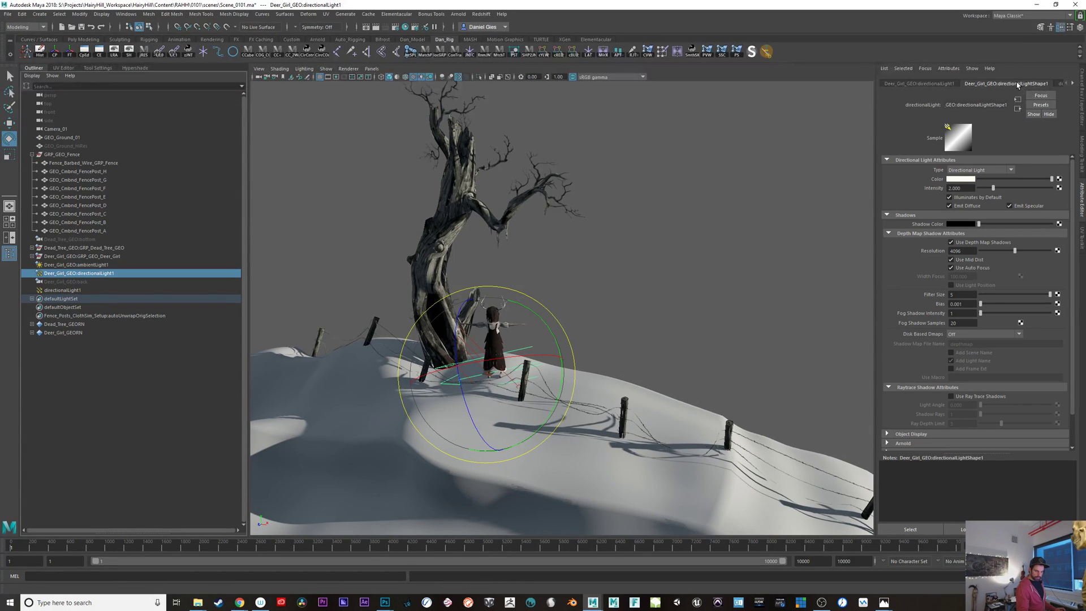
pyautogui.click(967, 181)
pyautogui.moveTo(950, 213)
pyautogui.mouseDown()
pyautogui.moveTo(980, 215)
pyautogui.moveTo(968, 214)
pyautogui.mouseUp()
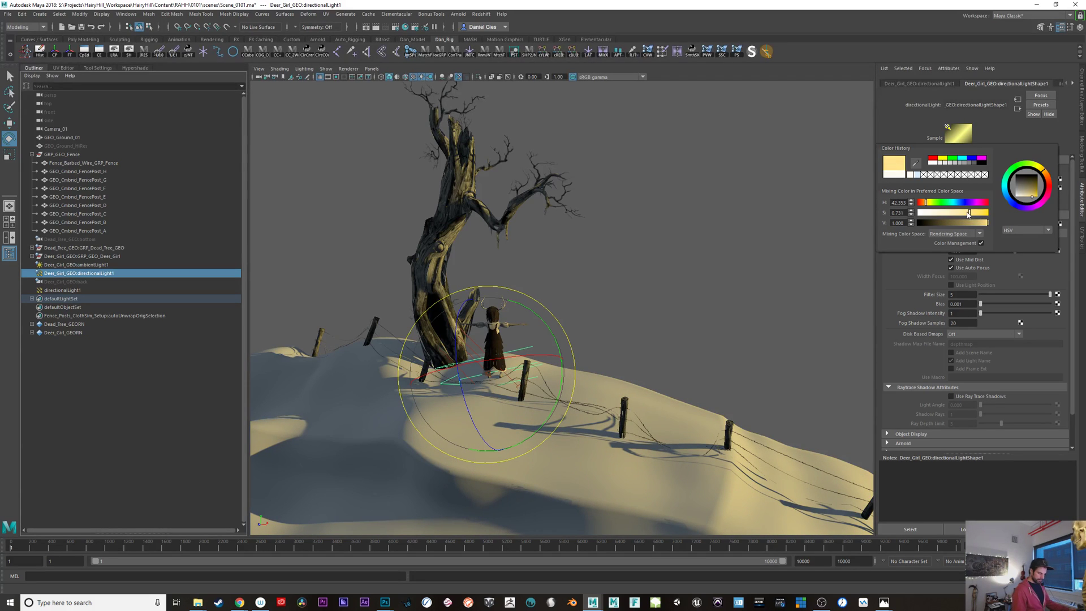
pyautogui.keyDown('alt'); pyautogui.moveTo(691, 339); pyautogui.dragTo(502, 408); pyautogui.keyUp('alt')
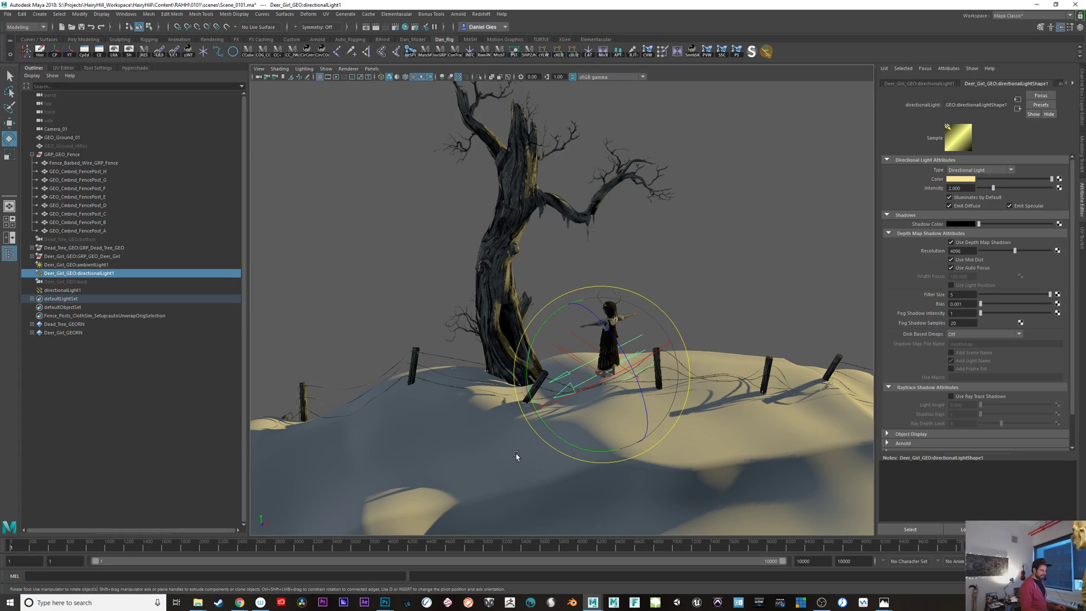
# Step: Turn off Illuminates by Default for Deer_Girl_GEO:ambientLight1 and directionalLight1, toggling the latter to compare the shadows
pyautogui.click(62, 264)
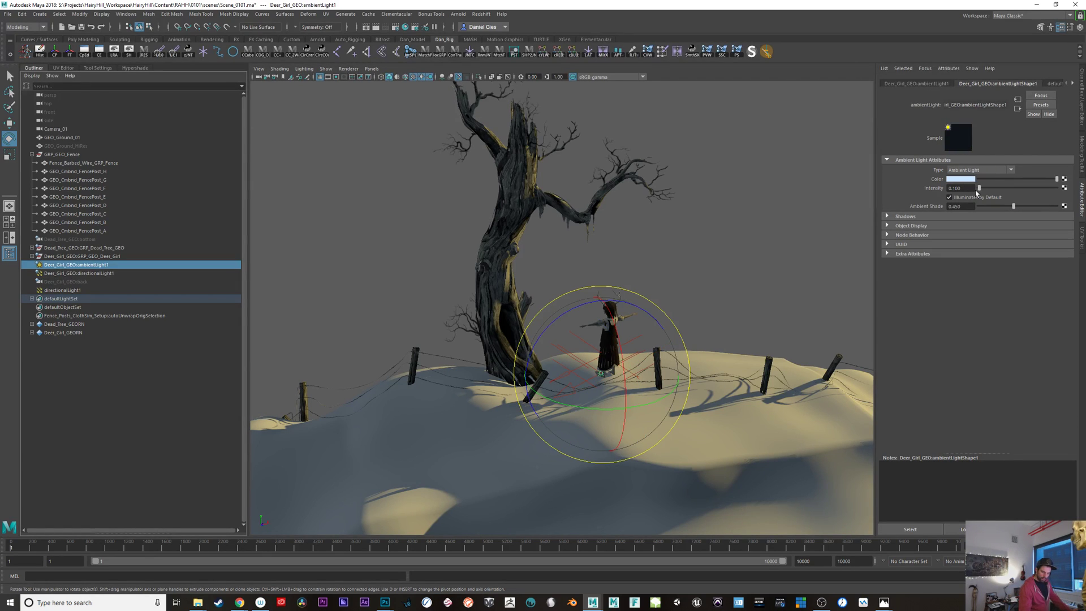
pyautogui.click(950, 198)
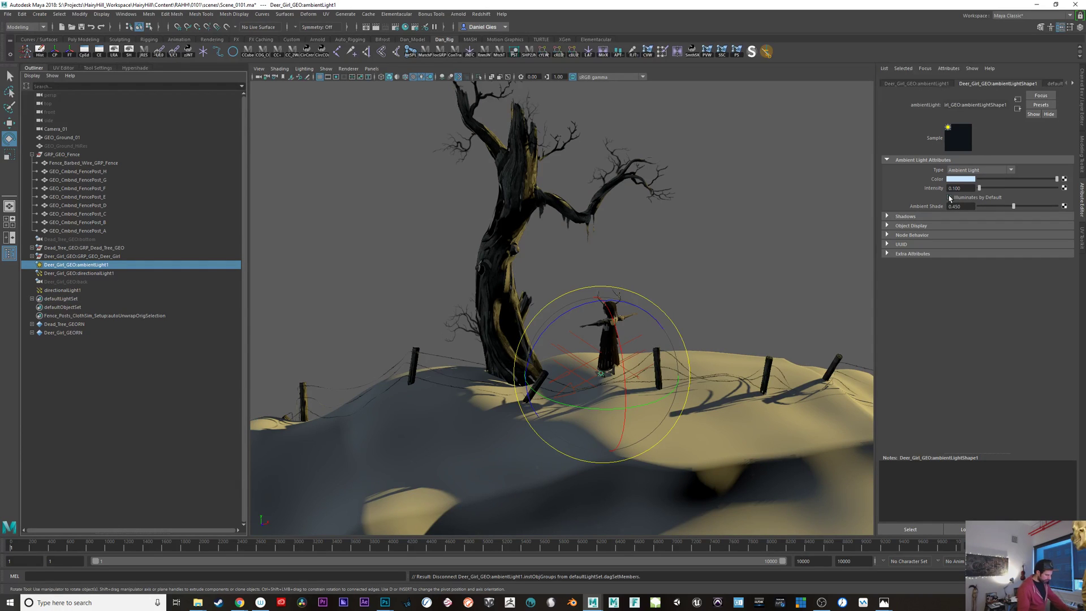
pyautogui.click(68, 290)
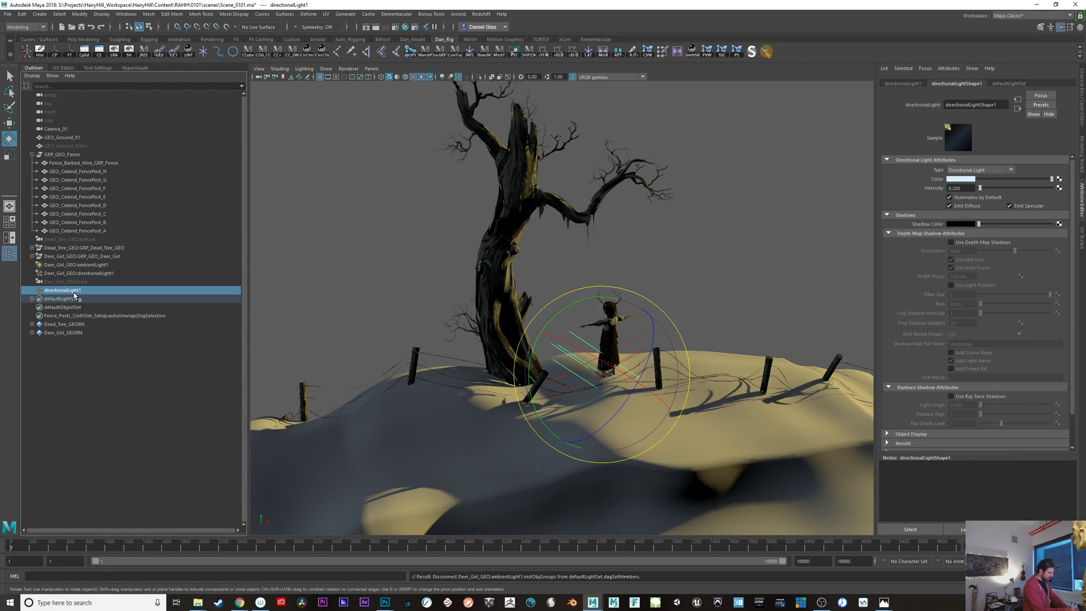
pyautogui.click(950, 197)
pyautogui.click(951, 197)
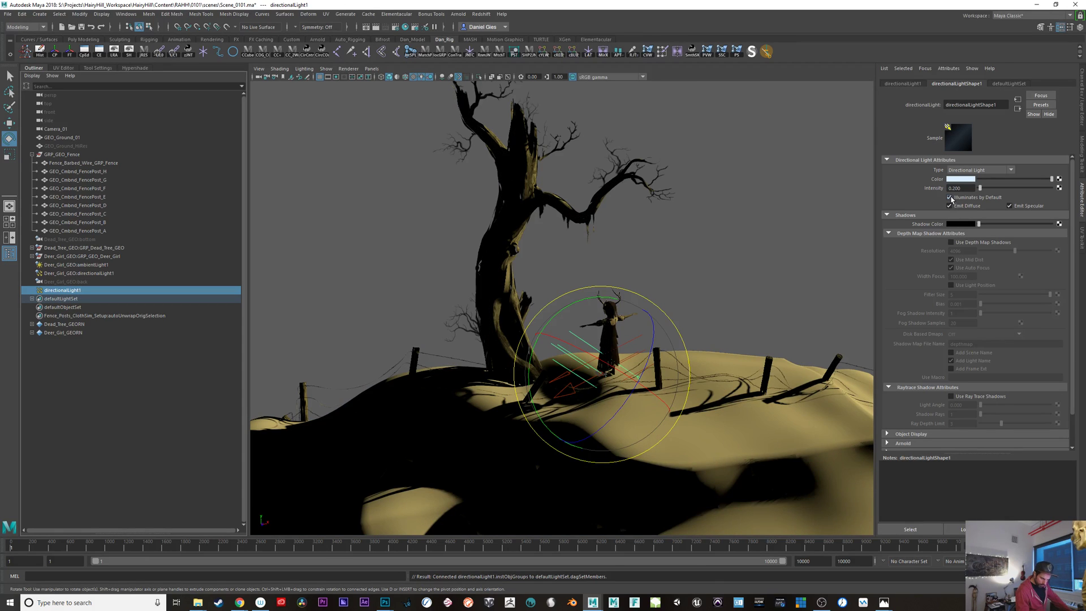
pyautogui.click(950, 198)
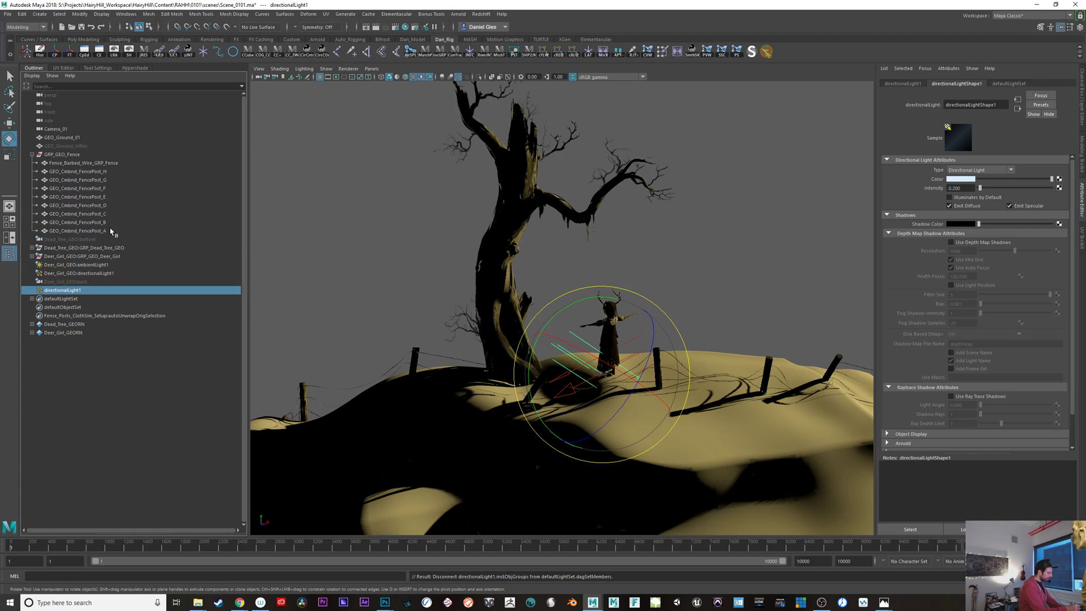
# Step: Re-enable Illuminates by Default for Deer_Girl_GEO:ambientLight1 and tint its colour pink with a hue of about 332
pyautogui.click(85, 265)
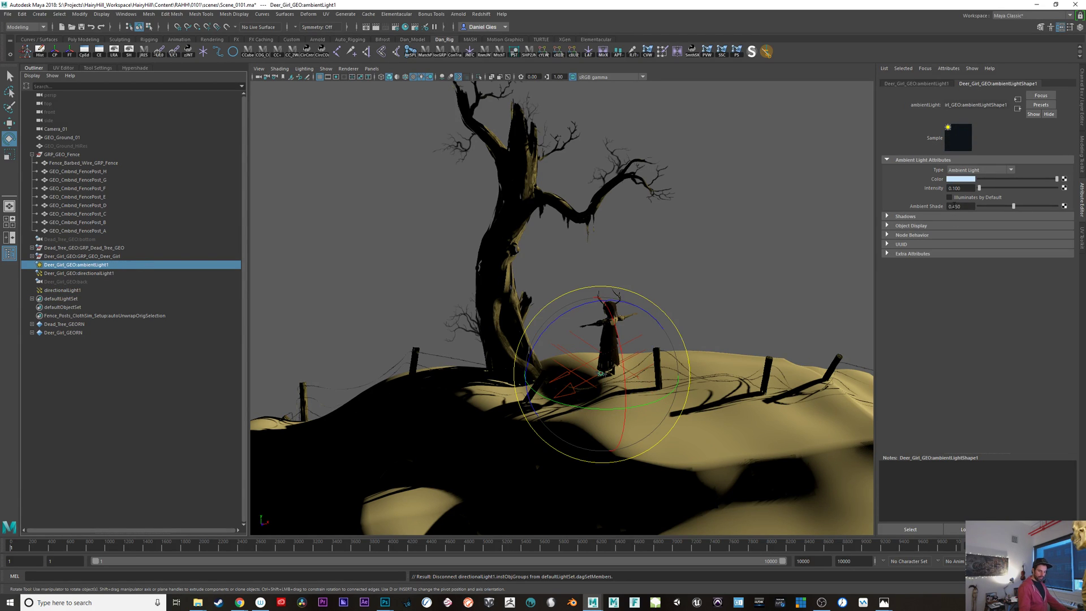
pyautogui.click(950, 198)
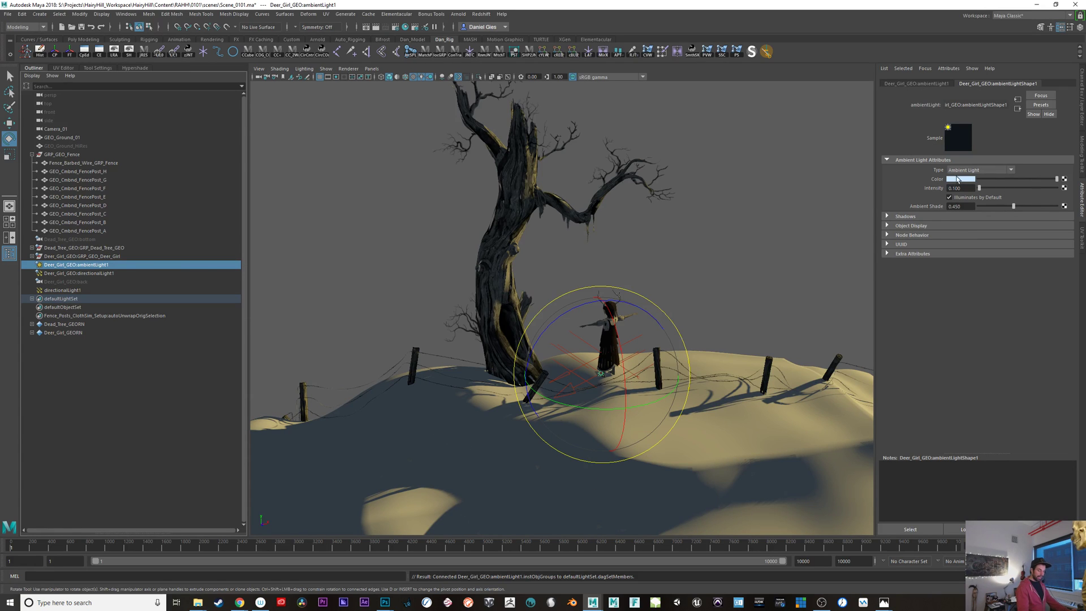
pyautogui.click(958, 180)
pyautogui.click(973, 200)
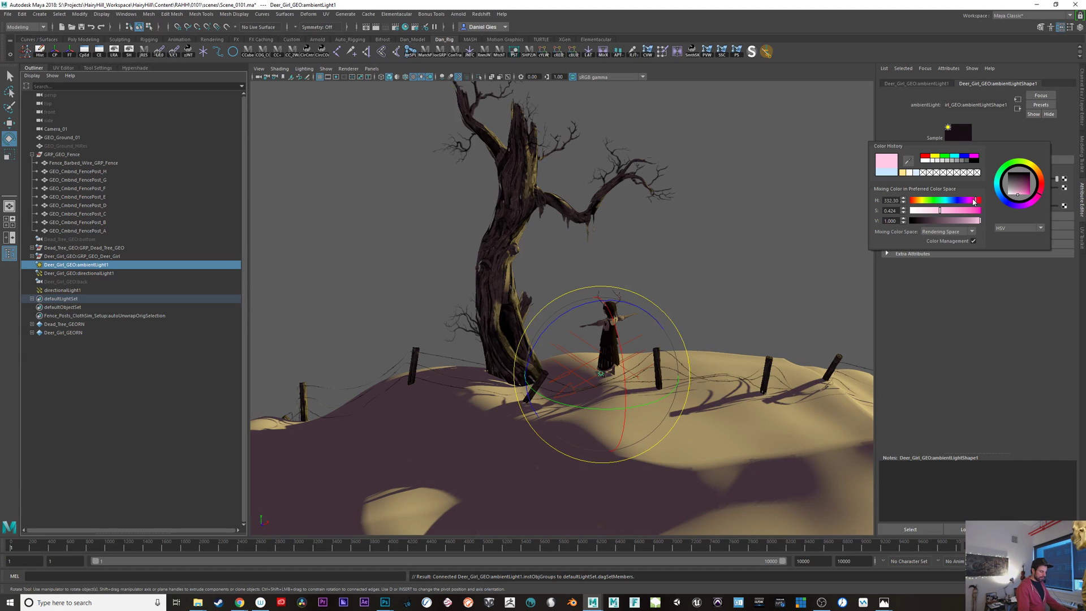
pyautogui.moveTo(974, 201); pyautogui.dragTo(975, 205)
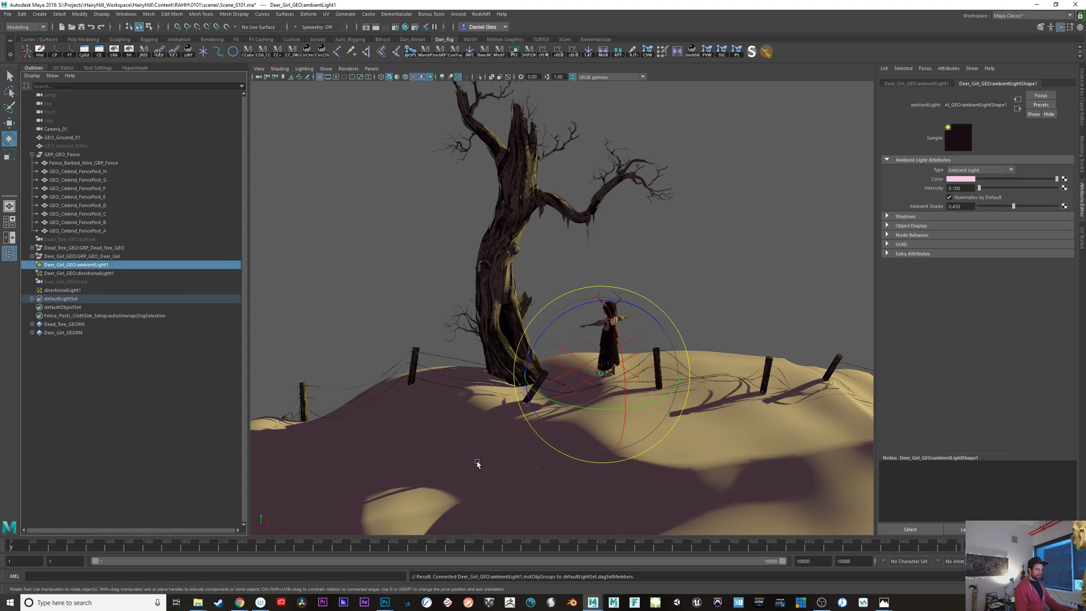
pyautogui.click(758, 246)
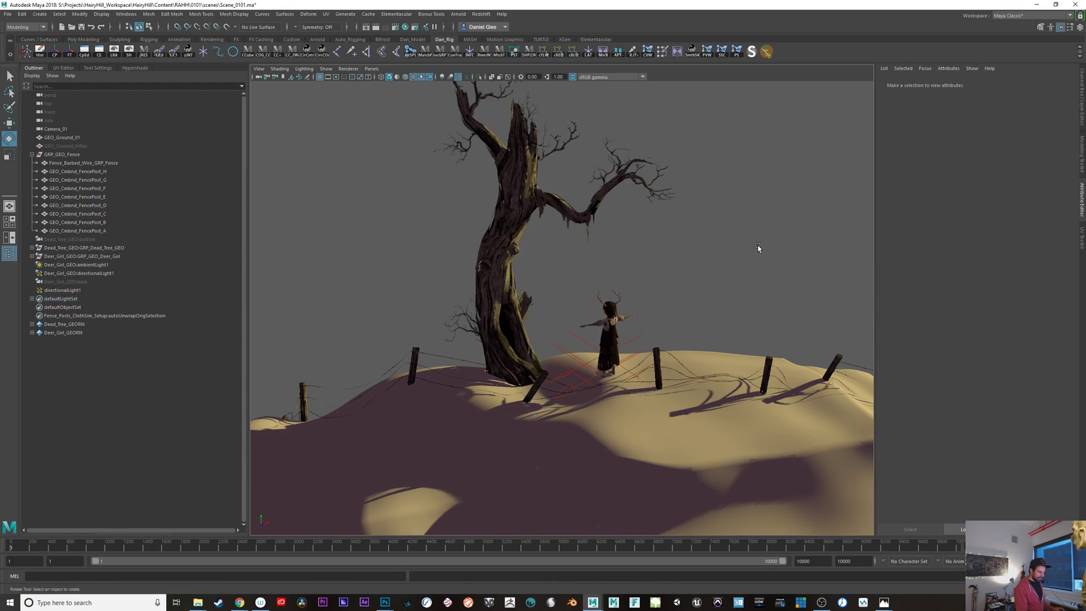
# Step: Undo the ambient light tint, the light on/off toggles, and the warm yellow tint of the directional light
pyautogui.hotkey('ctrl', 'z')
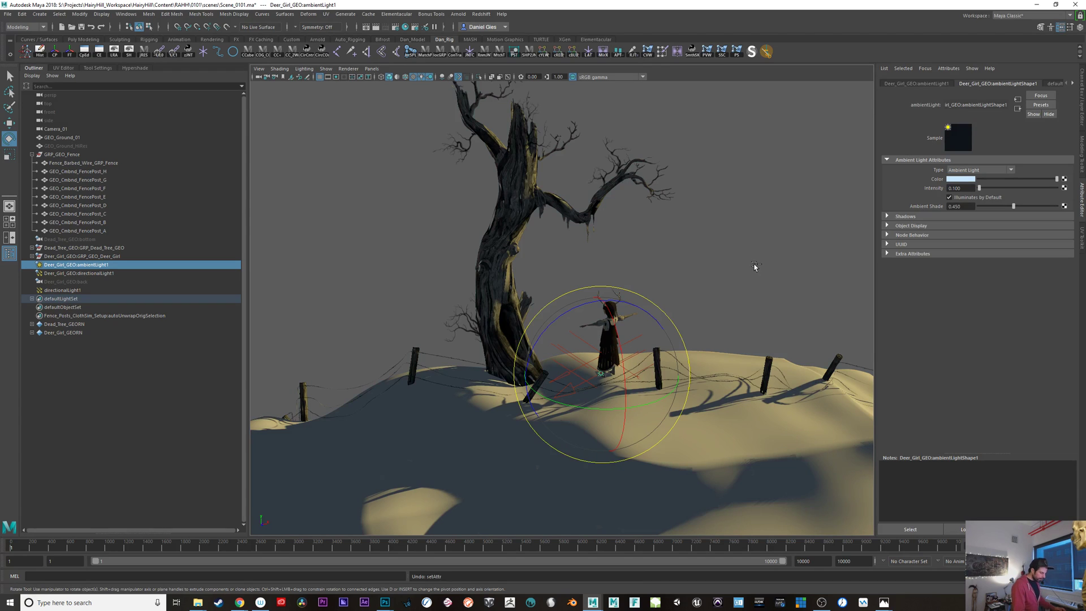
pyautogui.hotkey('ctrl', 'z')
pyautogui.hotkey('ctrl', 'z')
pyautogui.hotkey('ctrl', 'z')
pyautogui.hotkey('ctrl', 'z')
pyautogui.hotkey('ctrl', 'z')
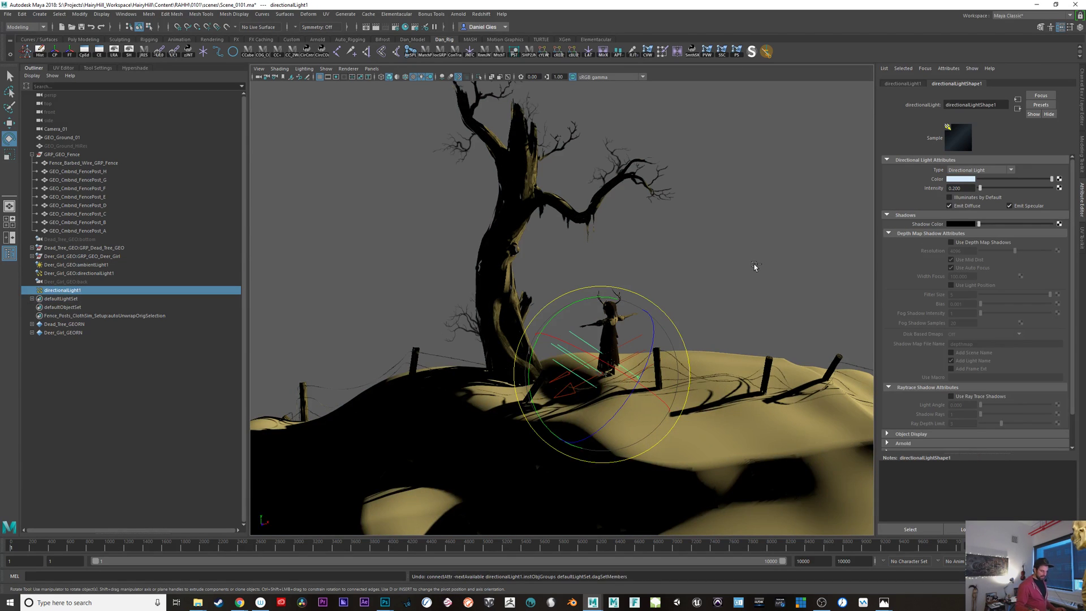
pyautogui.hotkey('ctrl', 'z')
pyautogui.hotkey('ctrl', 'z')
pyautogui.hotkey('ctrl', 'z')
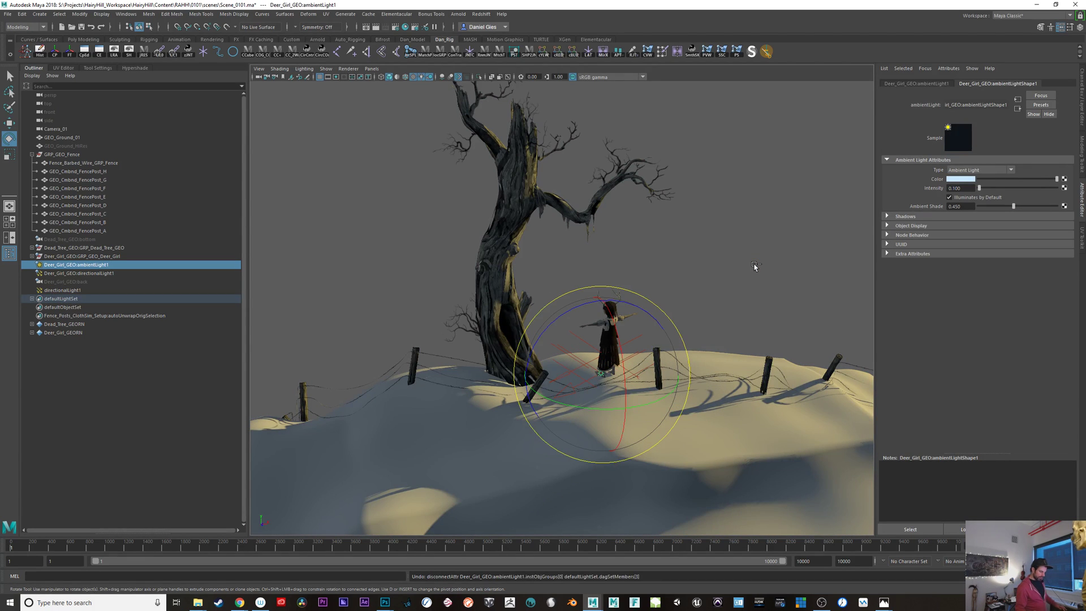
pyautogui.hotkey('ctrl', 'z')
pyautogui.hotkey('ctrl', 'z')
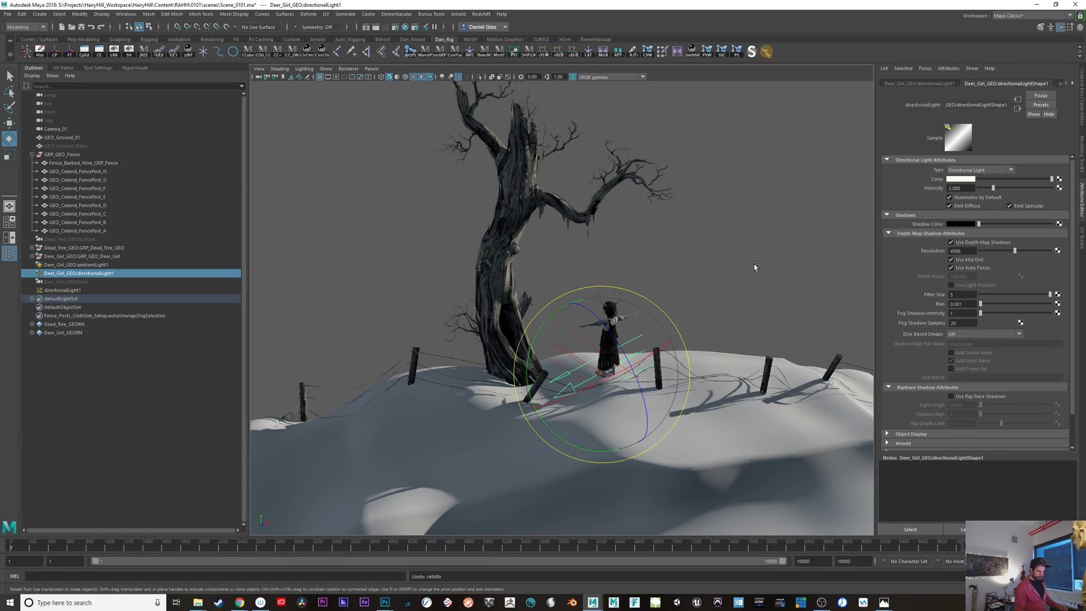
# Step: Return to the Photoshop painting, sample the beige sky, brighten it to a light peach, and sample the blue upper sky beyond the dead tree
pyautogui.click(1037, 4)
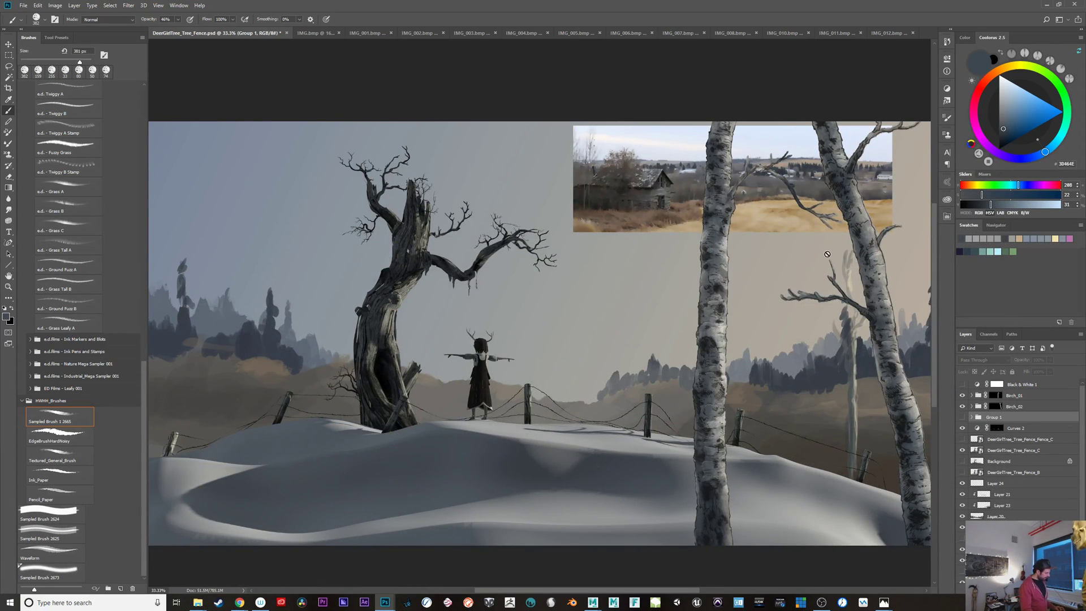
pyautogui.keyDown('alt'); pyautogui.click(919, 195); pyautogui.keyUp('alt')
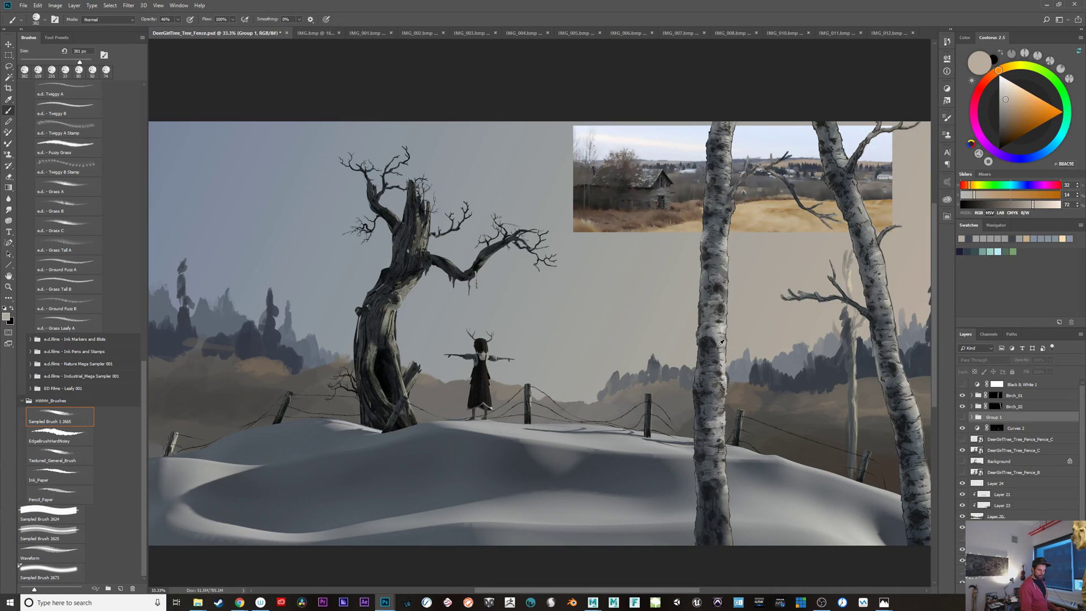
pyautogui.click(1019, 89)
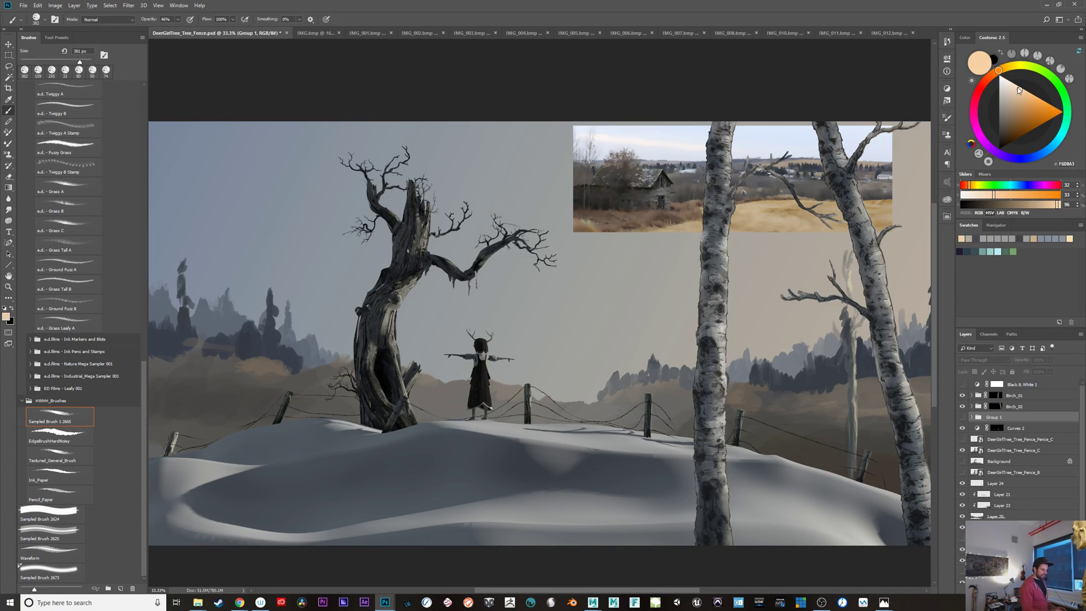
pyautogui.keyDown('alt'); pyautogui.click(197, 138); pyautogui.keyUp('alt')
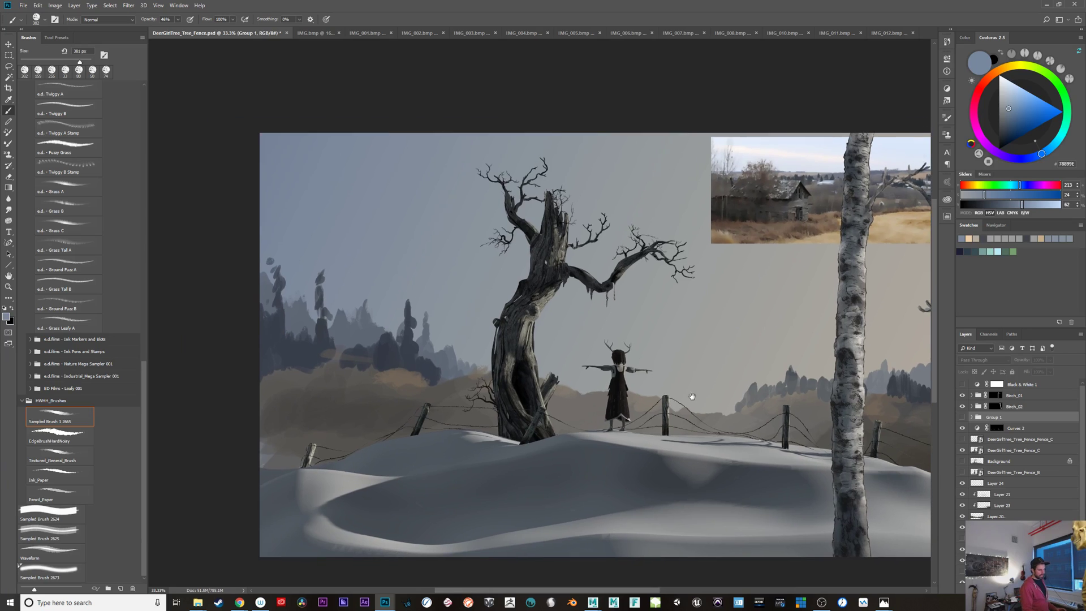
# Step: Show and expand Group 1, select Layer 19, and sample the dark olive beside the dead tree's base
pyautogui.moveTo(542, 384); pyautogui.dragTo(681, 390)
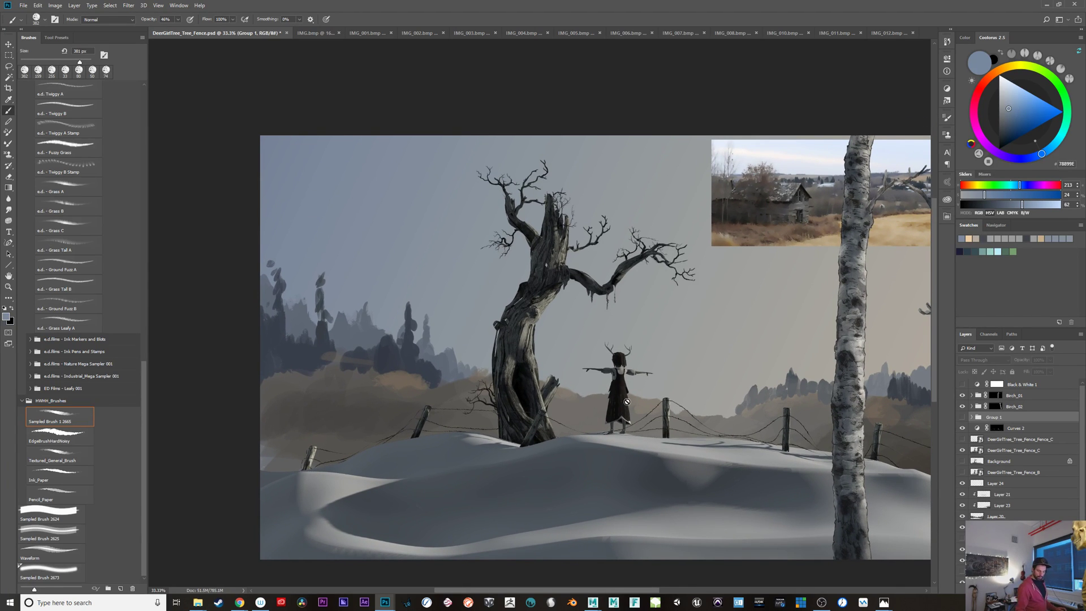
pyautogui.click(962, 420)
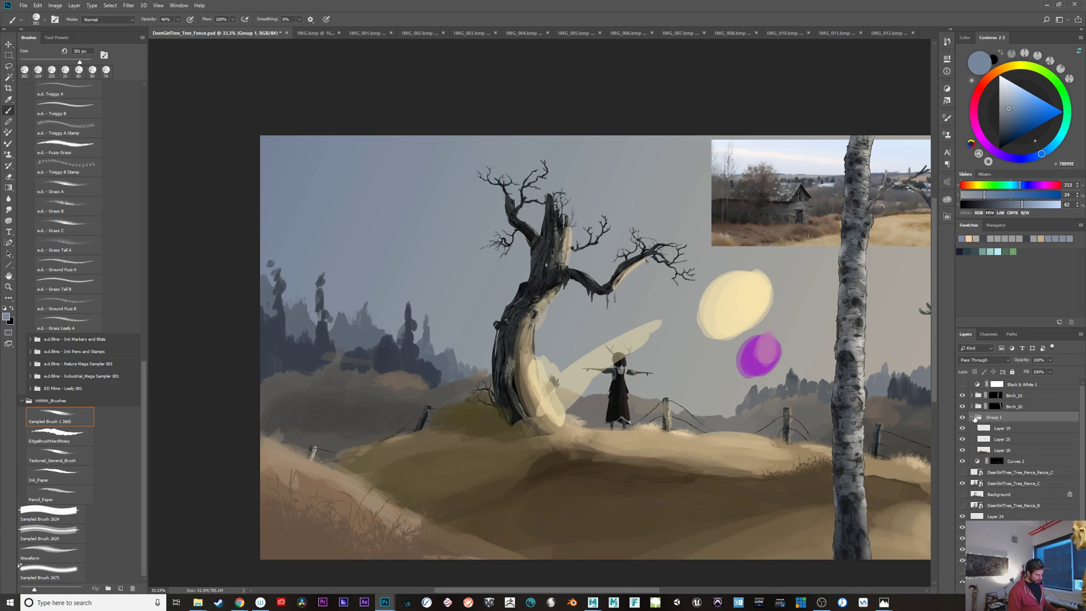
pyautogui.click(973, 417)
pyautogui.click(987, 429)
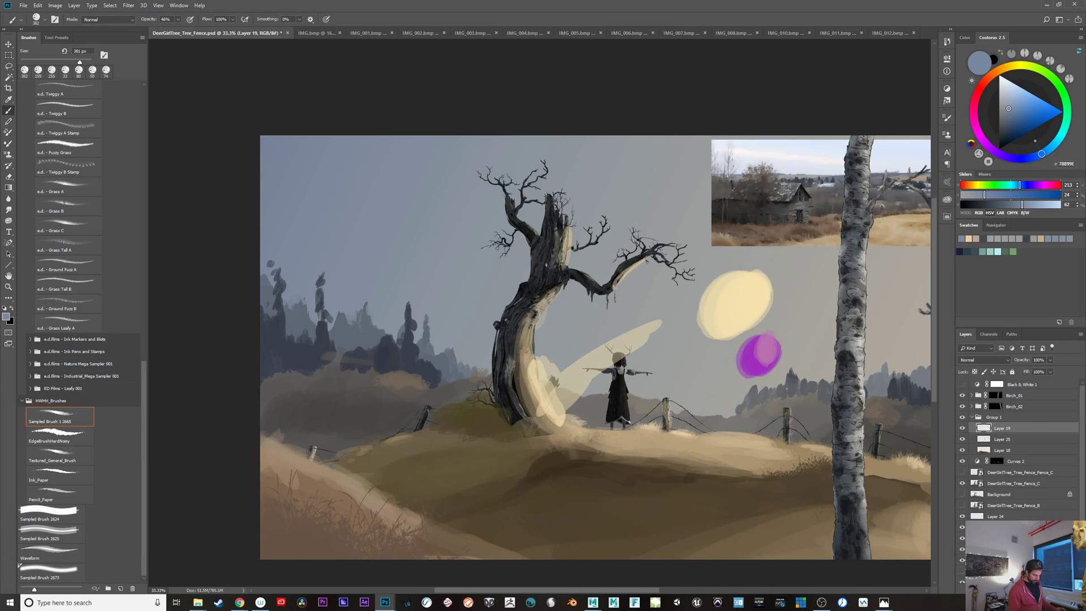
pyautogui.keyDown('alt'); pyautogui.click(487, 412); pyautogui.keyUp('alt')
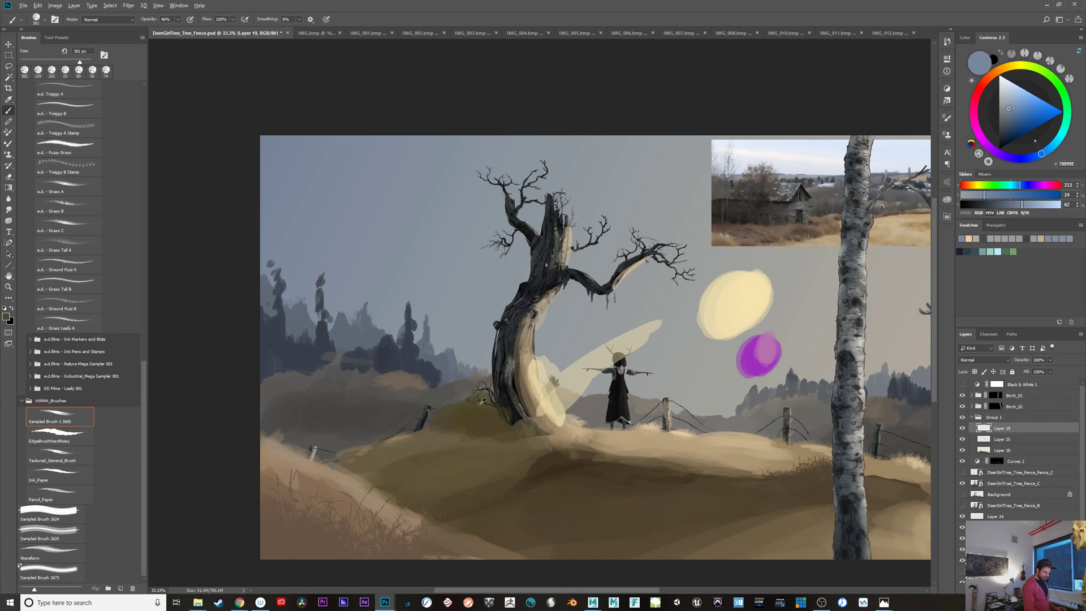
# Step: Paint a dark olive oval in the sky beside the dead tree and add a lighter yellow-olive patch on its sun-facing side
pyautogui.moveTo(449, 275)
pyautogui.mouseDown()
pyautogui.moveTo(453, 286)
pyautogui.moveTo(468, 277)
pyautogui.mouseUp()
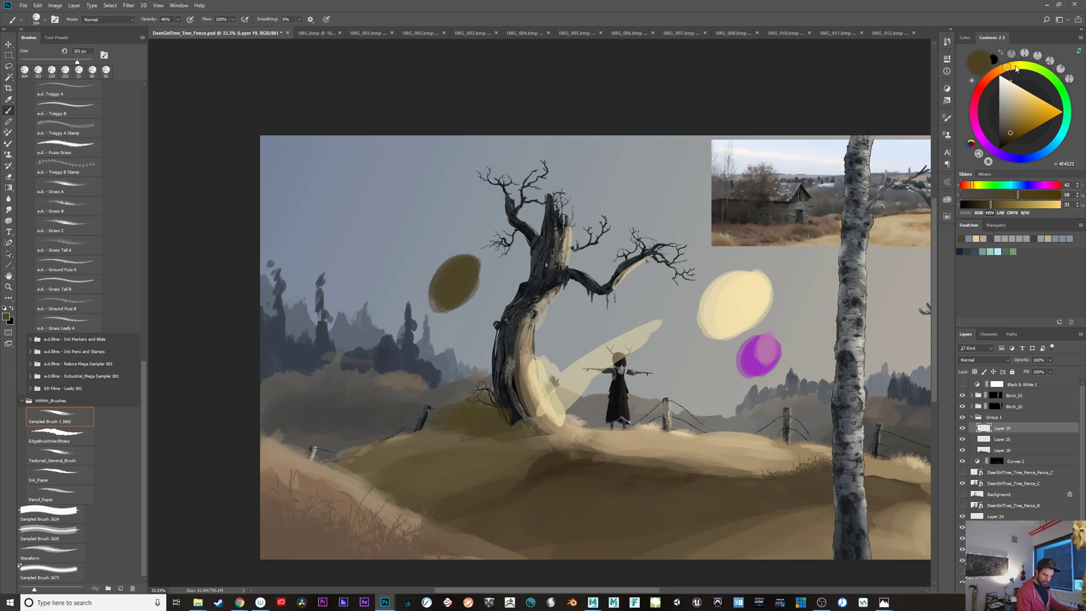
pyautogui.click(1012, 66)
pyautogui.click(1023, 121)
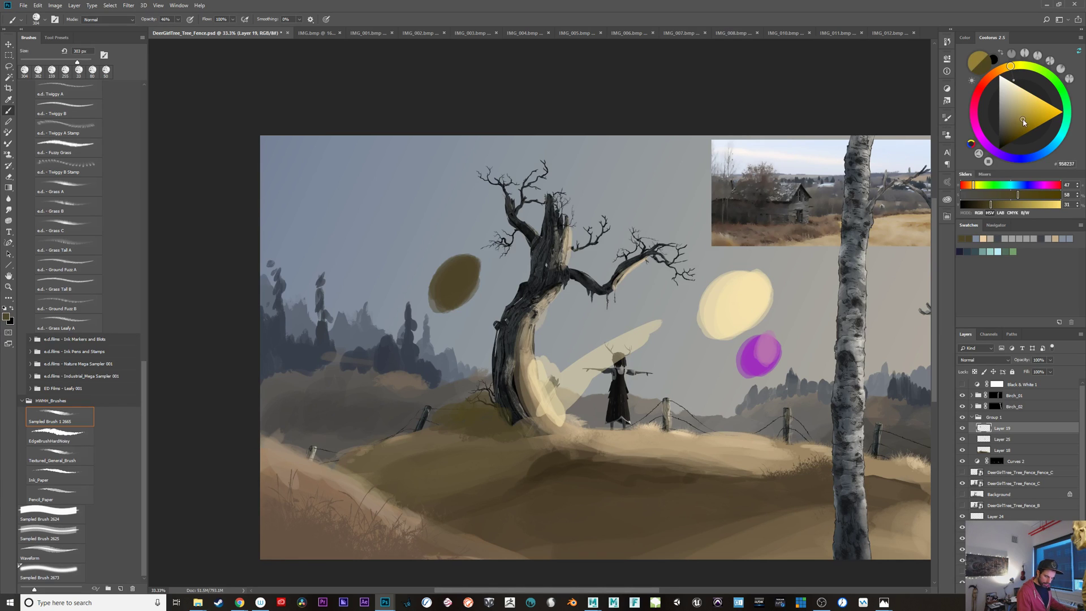
pyautogui.moveTo(467, 268)
pyautogui.mouseDown()
pyautogui.moveTo(493, 263)
pyautogui.moveTo(467, 267)
pyautogui.mouseUp()
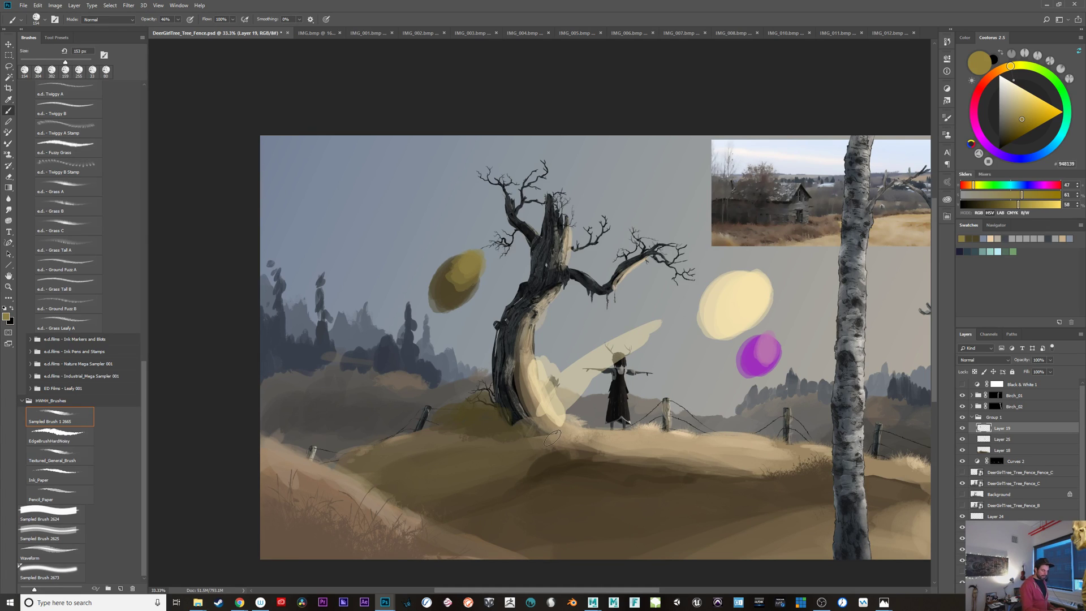
# Step: Sample the oval's dark olive, mix a lighter greyish olive from it, and paint that over the oval's upper-left side
pyautogui.keyDown('alt'); pyautogui.click(447, 285); pyautogui.keyUp('alt')
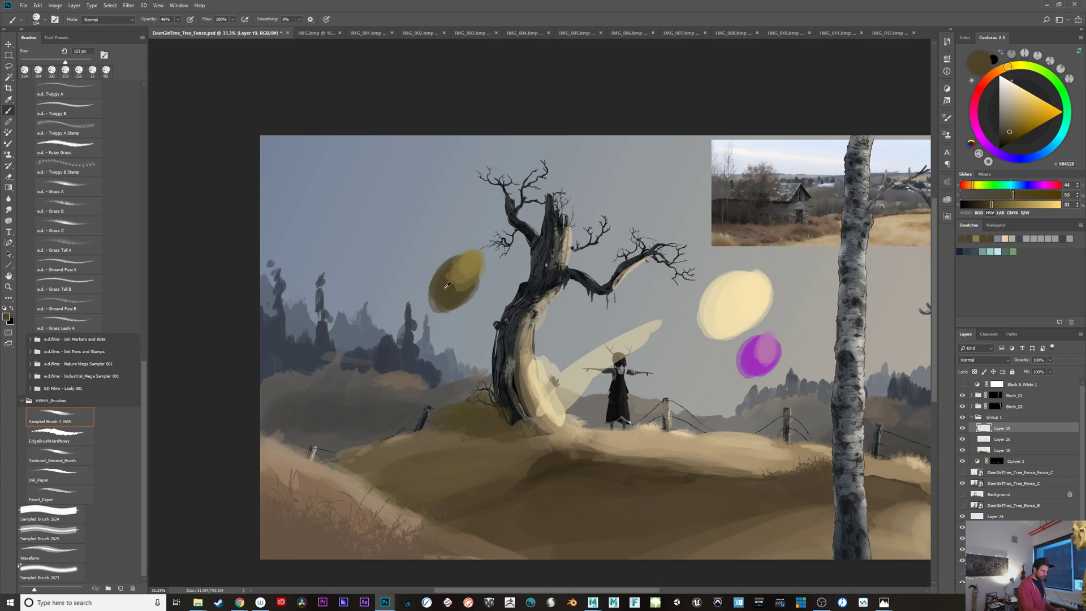
pyautogui.keyDown('alt'); pyautogui.click(447, 285); pyautogui.keyUp('alt')
pyautogui.moveTo(438, 280)
pyautogui.mouseDown()
pyautogui.moveTo(452, 268)
pyautogui.moveTo(437, 293)
pyautogui.mouseUp()
pyautogui.keyDown('alt'); pyautogui.click(441, 278); pyautogui.keyUp('alt')
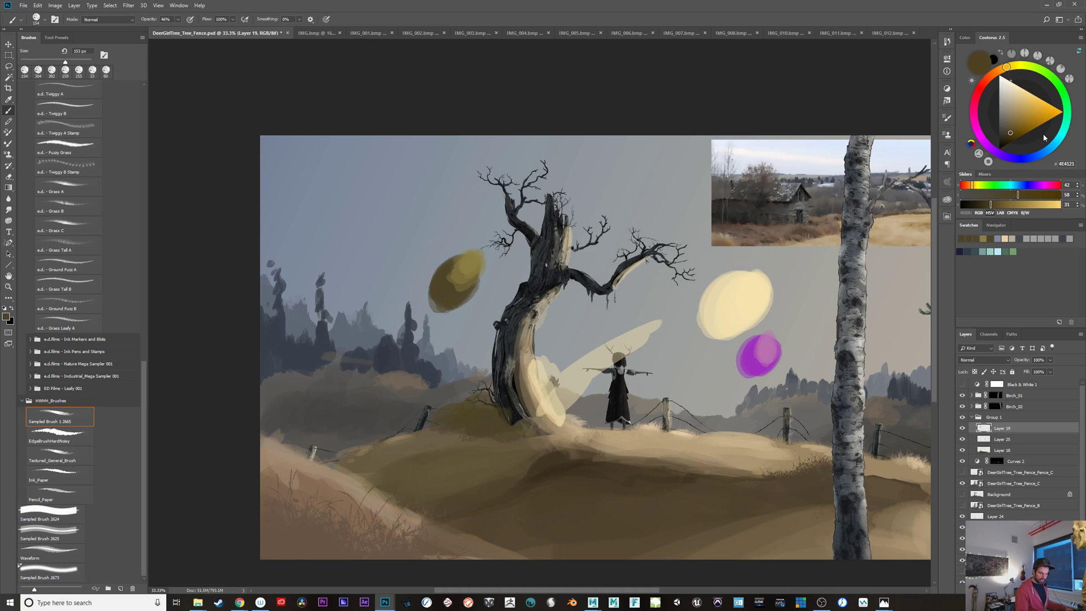
pyautogui.click(1009, 122)
pyautogui.moveTo(1008, 67)
pyautogui.mouseDown()
pyautogui.moveTo(1000, 76)
pyautogui.moveTo(1010, 66)
pyautogui.mouseUp()
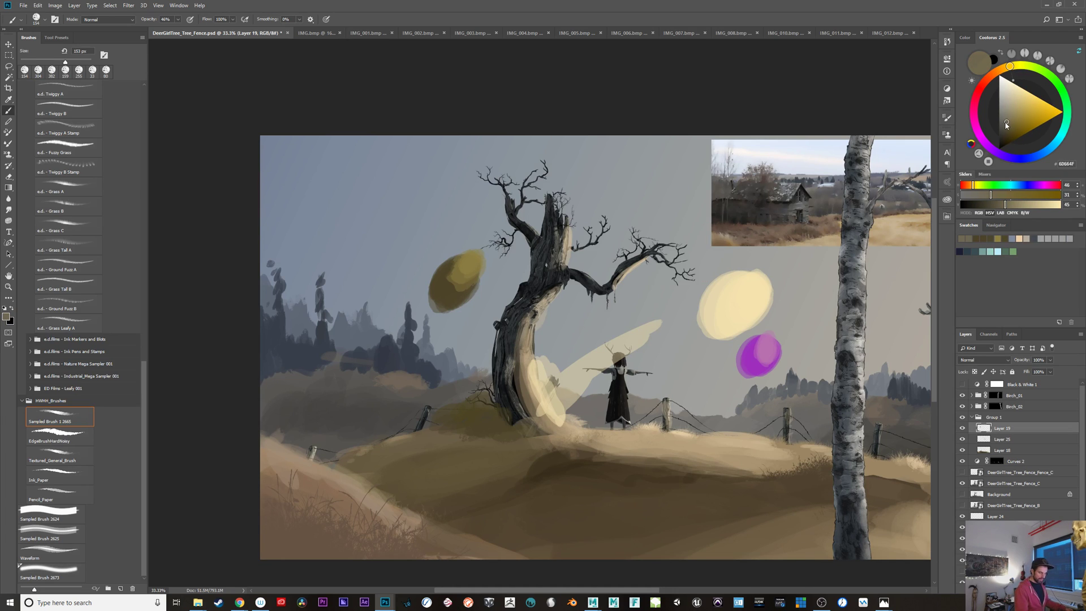
pyautogui.click(1007, 123)
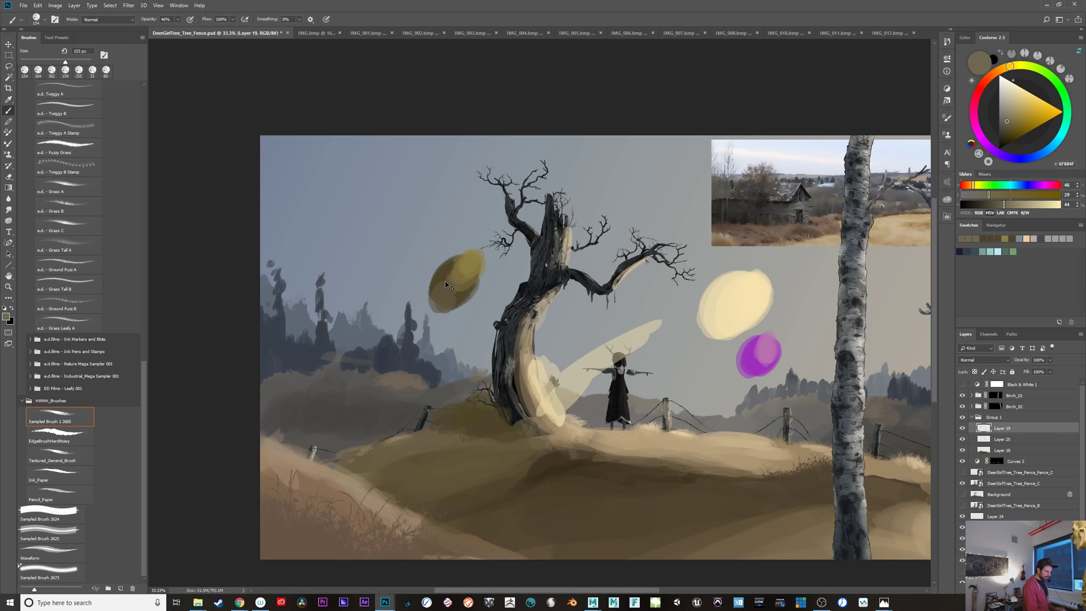
pyautogui.moveTo(447, 285)
pyautogui.mouseDown()
pyautogui.moveTo(448, 265)
pyautogui.moveTo(436, 286)
pyautogui.moveTo(438, 263)
pyautogui.moveTo(436, 276)
pyautogui.mouseUp()
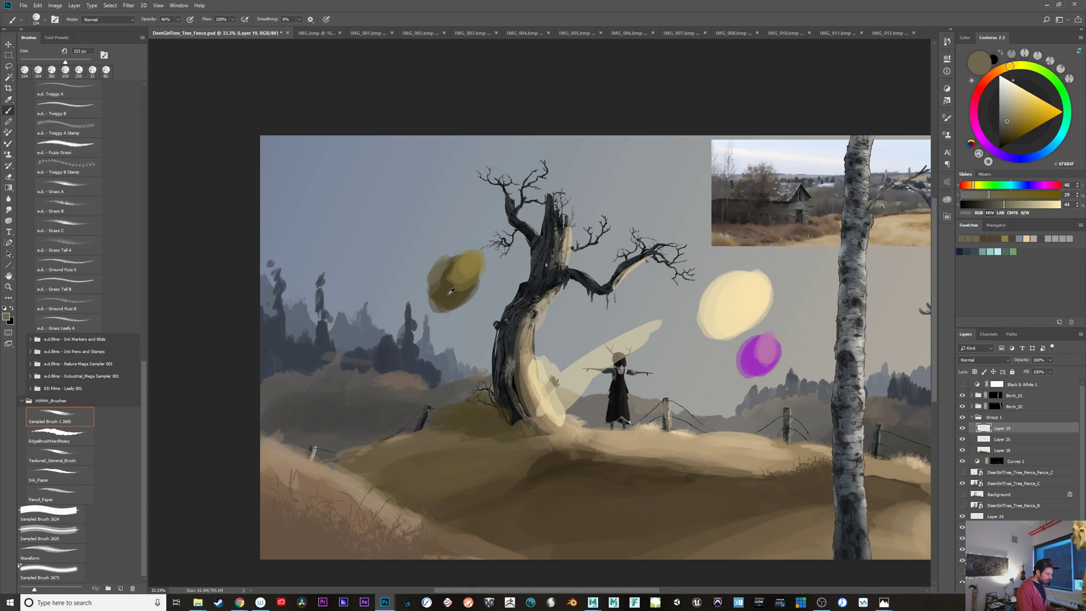
# Step: Darken the sampled olive to shade the oval's underside, and resample the oval's olive tones to blend the shading
pyautogui.keyDown('alt'); pyautogui.click(451, 291); pyautogui.keyUp('alt')
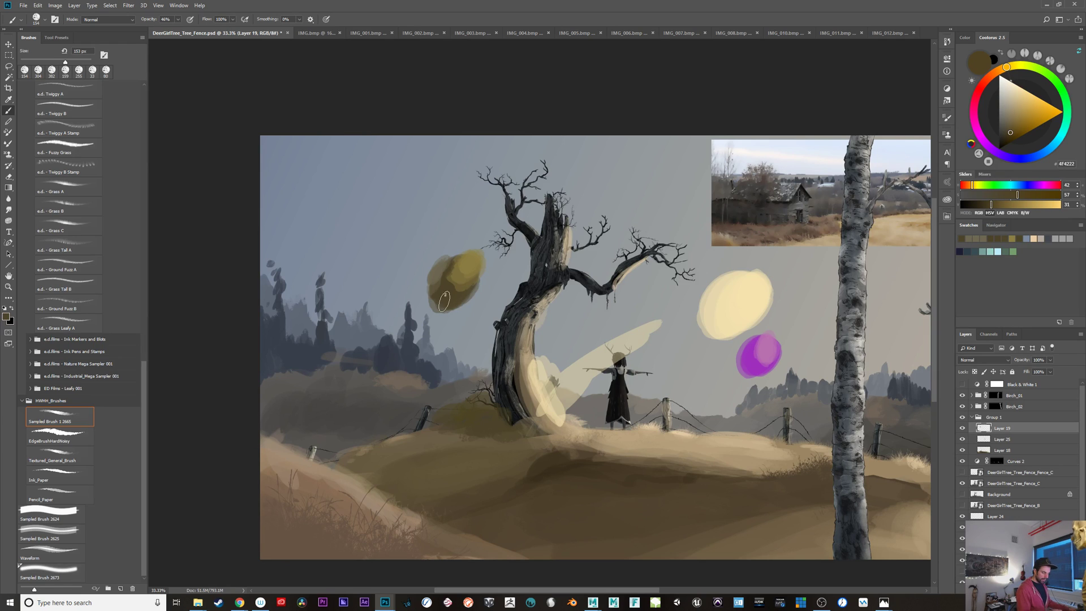
pyautogui.moveTo(1008, 136); pyautogui.dragTo(1008, 137)
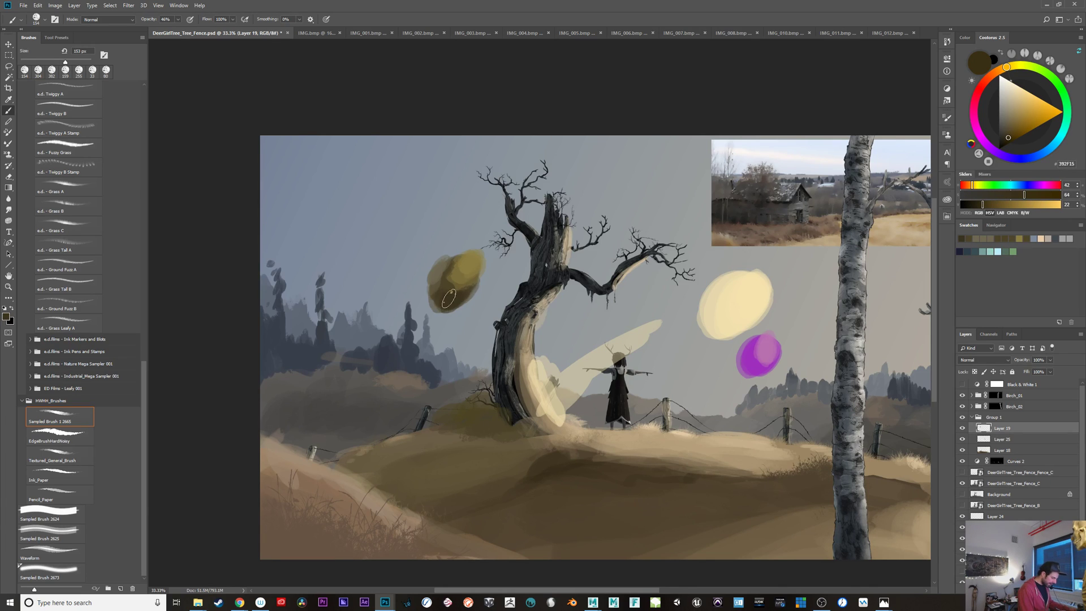
pyautogui.keyDown('alt'); pyautogui.click(461, 277); pyautogui.keyUp('alt')
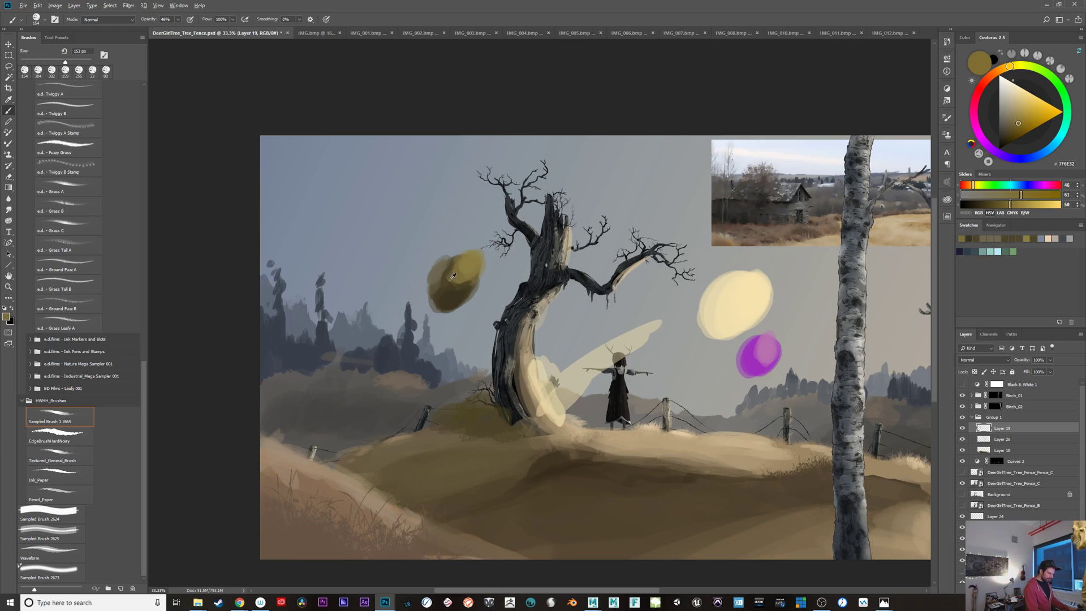
pyautogui.keyDown('alt'); pyautogui.click(453, 277); pyautogui.keyUp('alt')
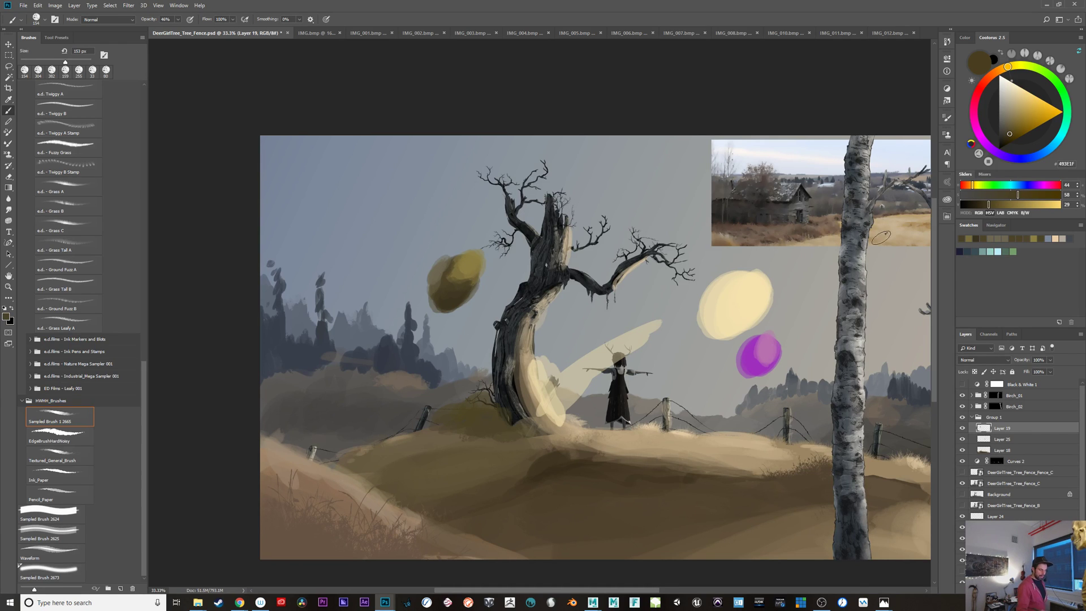
# Step: Add a Solid Color fill layer directly above Layer 25 in salmon ee815b
pyautogui.click(1005, 439)
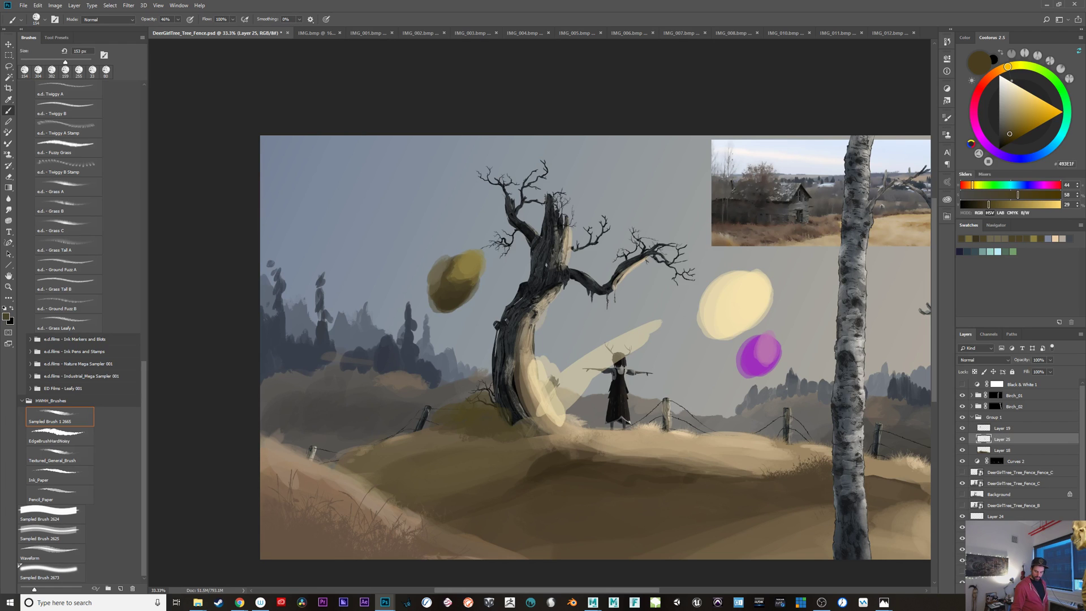
pyautogui.click(1019, 589)
pyautogui.click(1028, 439)
pyautogui.moveTo(830, 451); pyautogui.dragTo(833, 447)
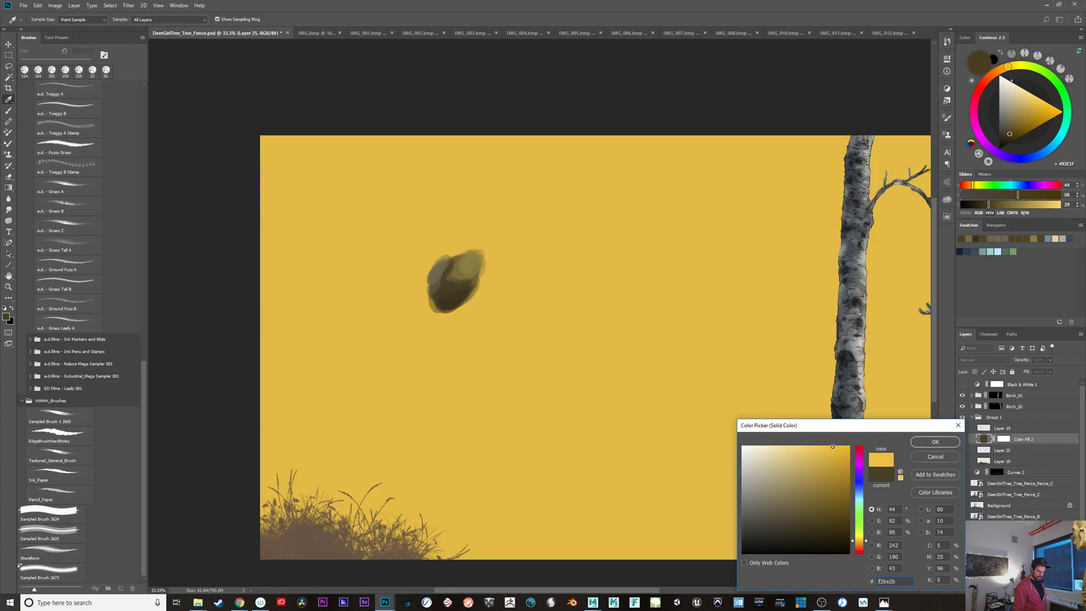
pyautogui.click(861, 550)
pyautogui.click(810, 453)
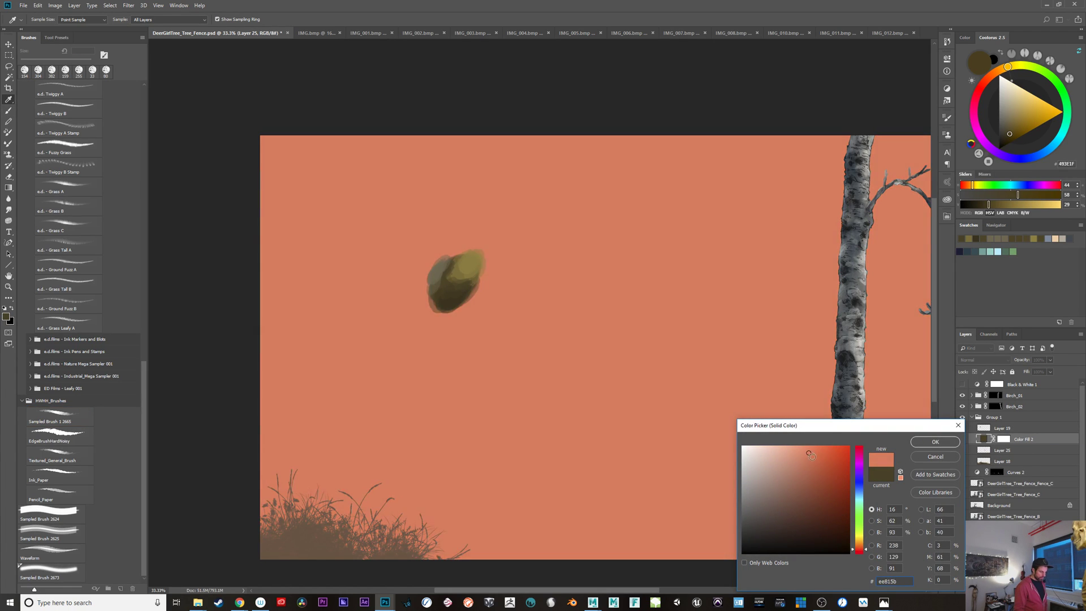
pyautogui.click(952, 441)
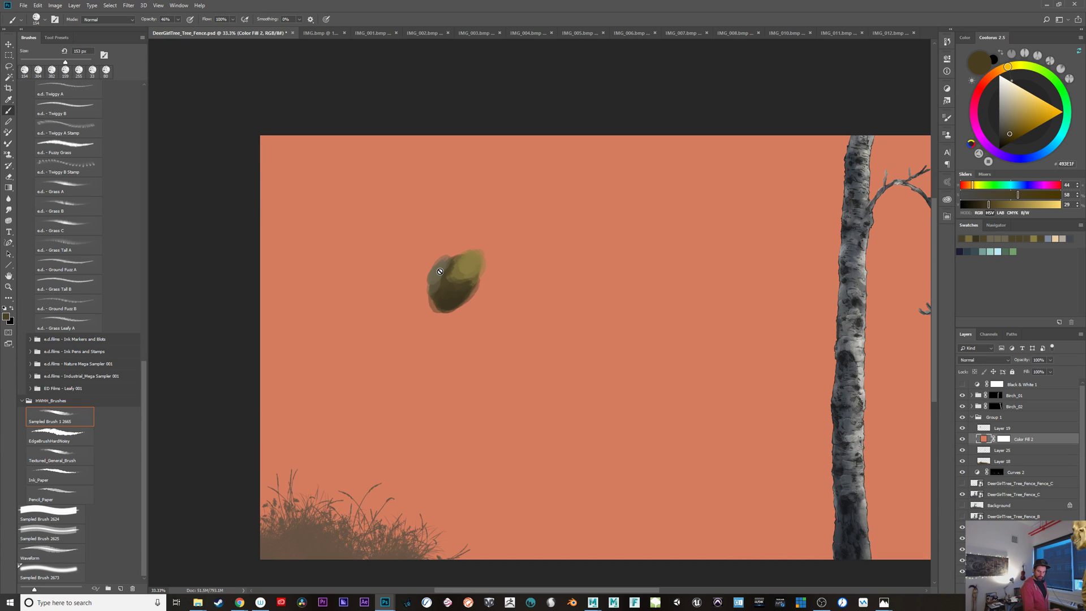
# Step: Toggle Layer 19's visibility off and on, select it, and mix a yellow-green with hue 61, saturation 54 and brightness 64
pyautogui.click(963, 429)
pyautogui.click(962, 429)
pyautogui.click(984, 429)
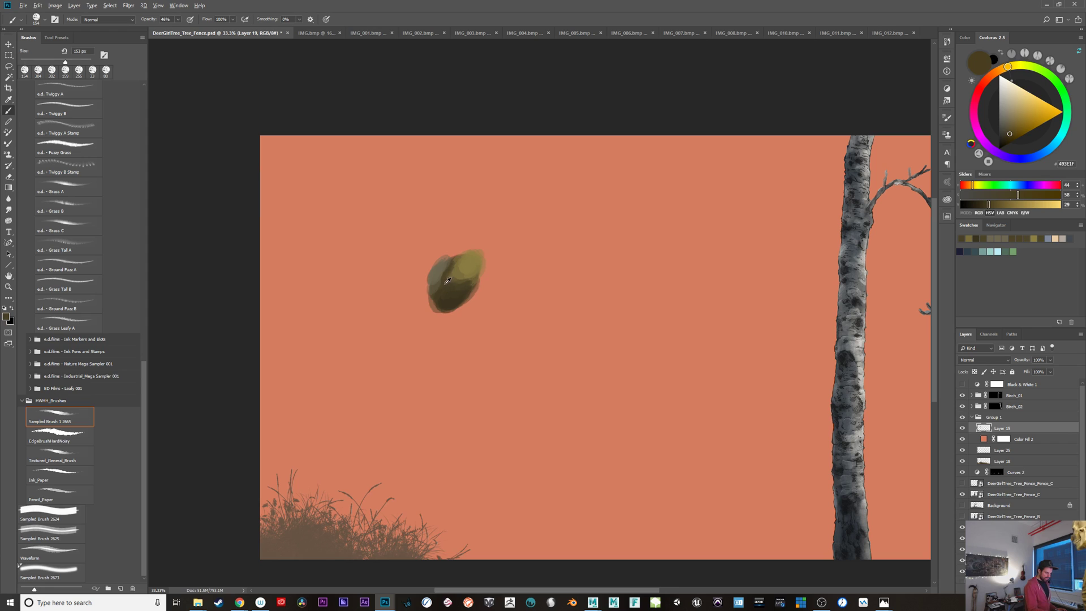
pyautogui.moveTo(1015, 118); pyautogui.dragTo(1021, 114)
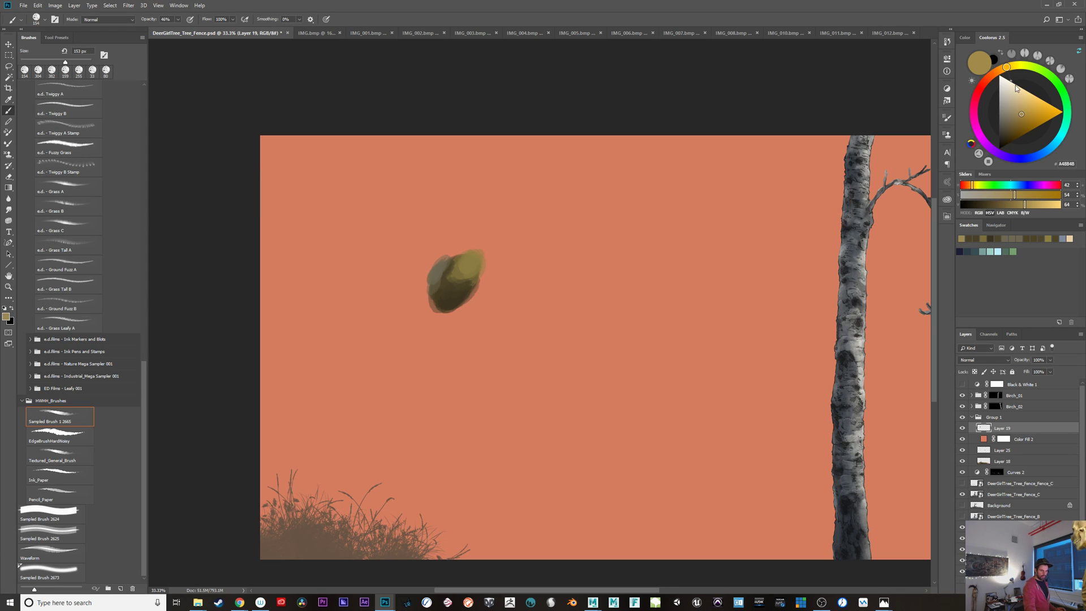
pyautogui.moveTo(1007, 67); pyautogui.dragTo(1023, 65)
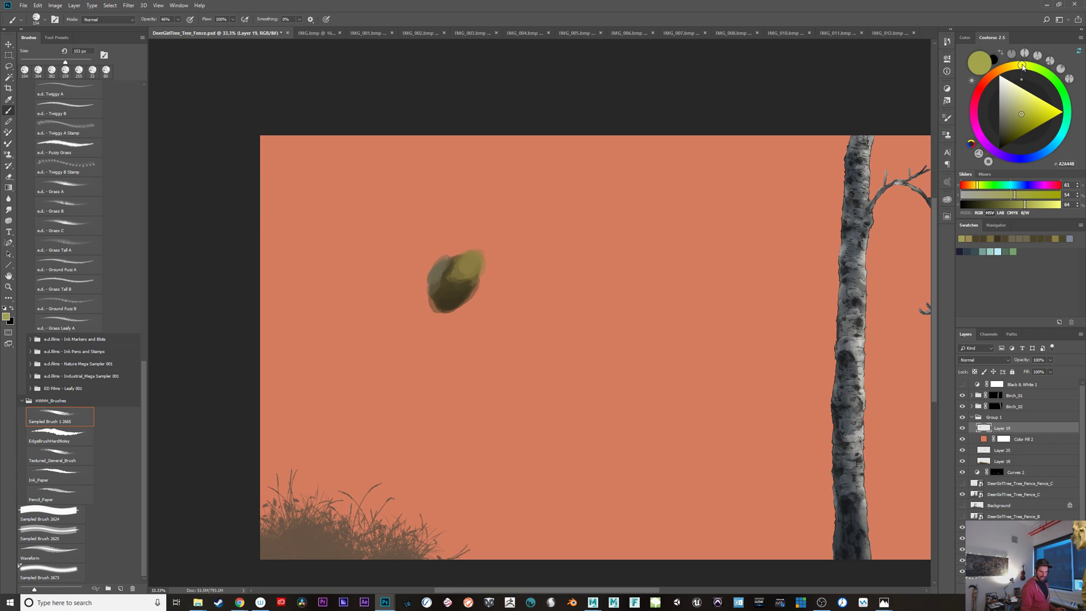
# Step: Replace the faint first stroke with a solid yellow-green oval at 100% opacity in the middle of the salmon background
pyautogui.moveTo(584, 344)
pyautogui.mouseDown()
pyautogui.moveTo(612, 355)
pyautogui.moveTo(585, 377)
pyautogui.moveTo(583, 353)
pyautogui.moveTo(608, 340)
pyautogui.moveTo(578, 366)
pyautogui.moveTo(587, 347)
pyautogui.moveTo(603, 357)
pyautogui.moveTo(593, 370)
pyautogui.moveTo(565, 363)
pyautogui.moveTo(578, 362)
pyautogui.moveTo(584, 338)
pyautogui.moveTo(584, 387)
pyautogui.moveTo(565, 364)
pyautogui.moveTo(575, 357)
pyautogui.moveTo(600, 383)
pyautogui.mouseUp()
pyautogui.hotkey('ctrl', 'z')
pyautogui.press('0')
pyautogui.press(']')
pyautogui.press(']')
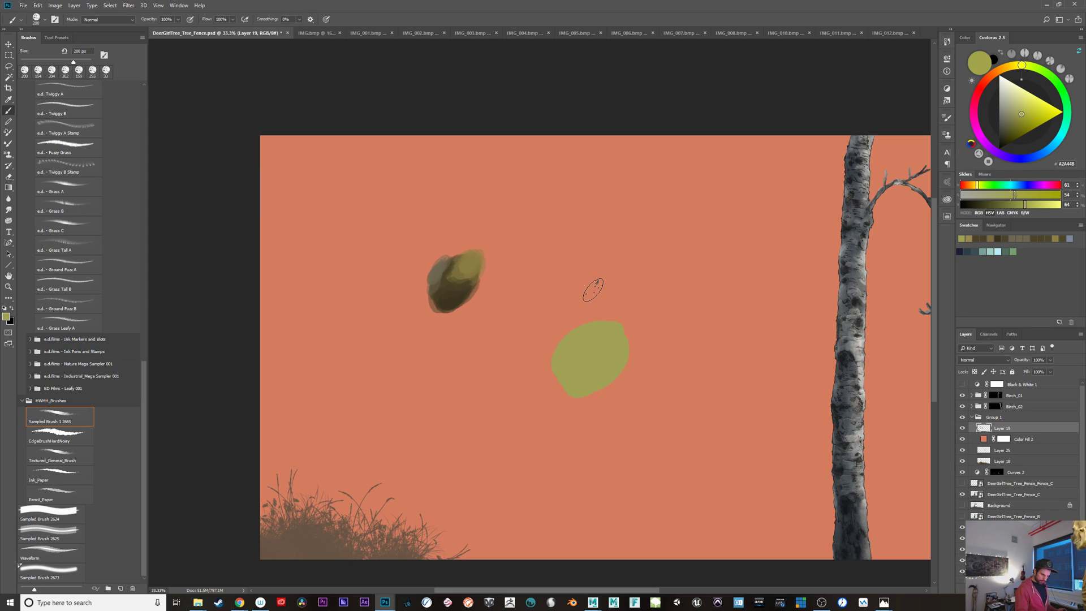
# Step: Mix a light tan, sample the salmon background, and glaze it at reduced opacity over the green oval's upper-left side
pyautogui.moveTo(992, 79)
pyautogui.mouseDown()
pyautogui.moveTo(1023, 69)
pyautogui.moveTo(1004, 69)
pyautogui.mouseUp()
pyautogui.moveTo(1016, 115); pyautogui.dragTo(1017, 109)
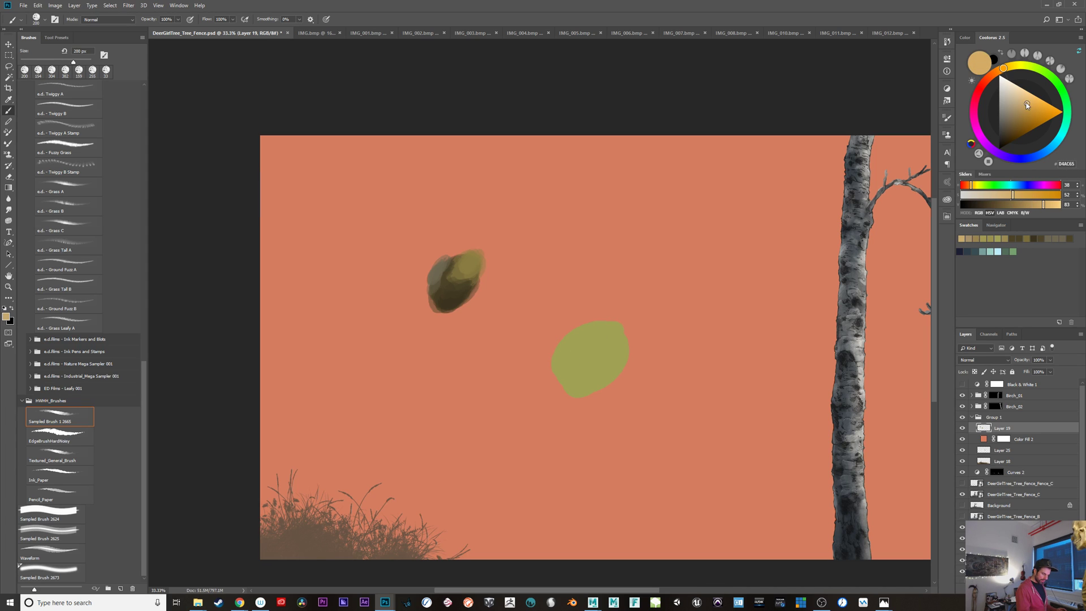
pyautogui.keyDown('alt'); pyautogui.click(650, 245); pyautogui.keyUp('alt')
pyautogui.click(563, 351)
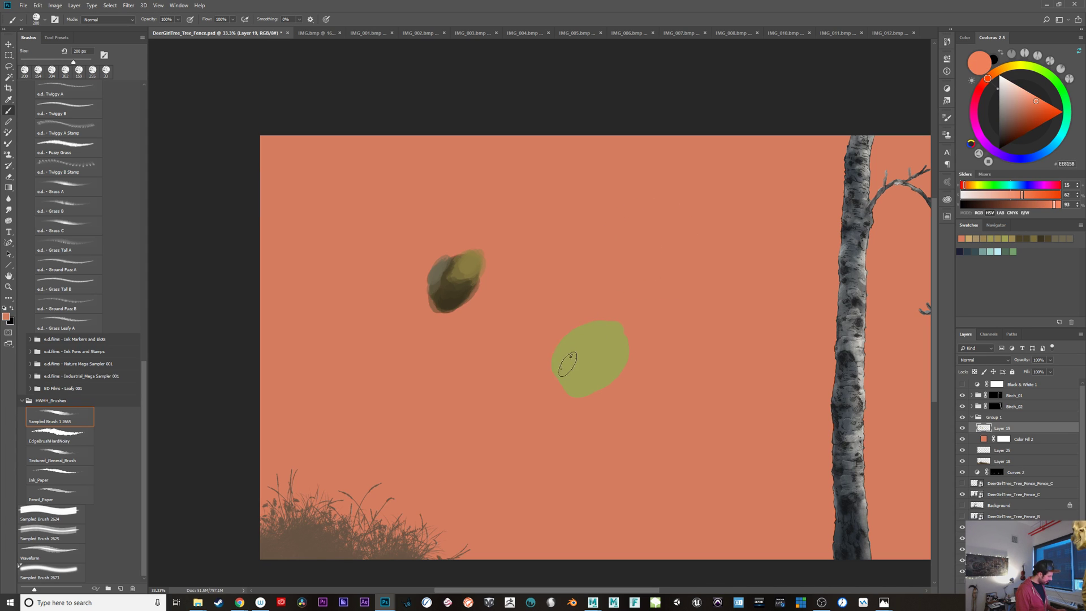
pyautogui.moveTo(559, 365)
pyautogui.mouseDown()
pyautogui.moveTo(601, 325)
pyautogui.moveTo(558, 367)
pyautogui.moveTo(608, 330)
pyautogui.moveTo(571, 358)
pyautogui.mouseUp()
# Step: Blend the oval's salmon tint into its green by repeatedly sampling the tan and green tones within it
pyautogui.keyDown('alt'); pyautogui.click(603, 338); pyautogui.keyUp('alt')
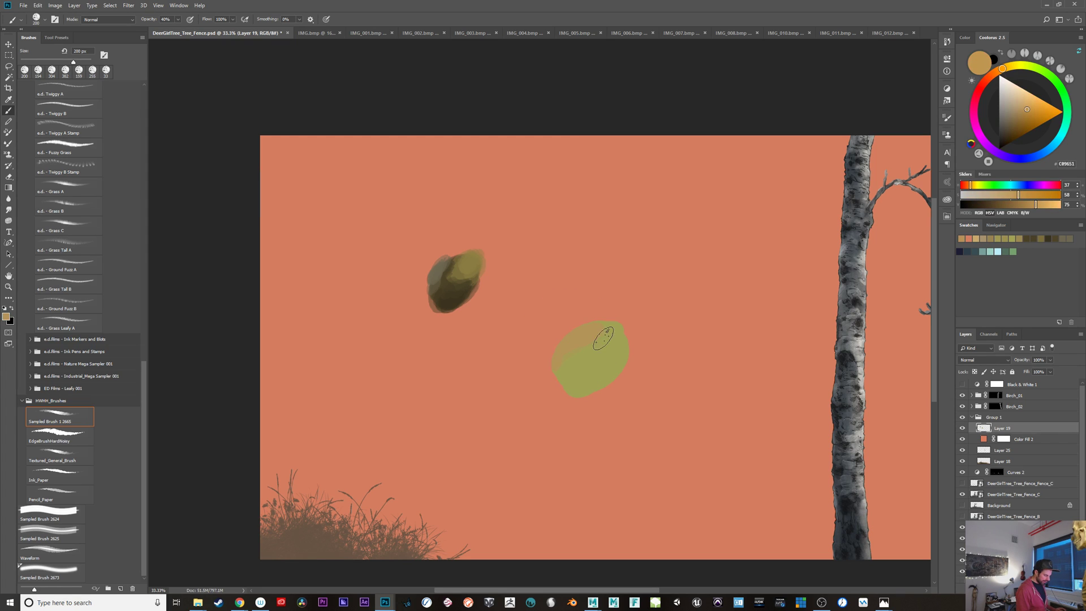
pyautogui.keyDown('alt'); pyautogui.click(590, 356); pyautogui.keyUp('alt')
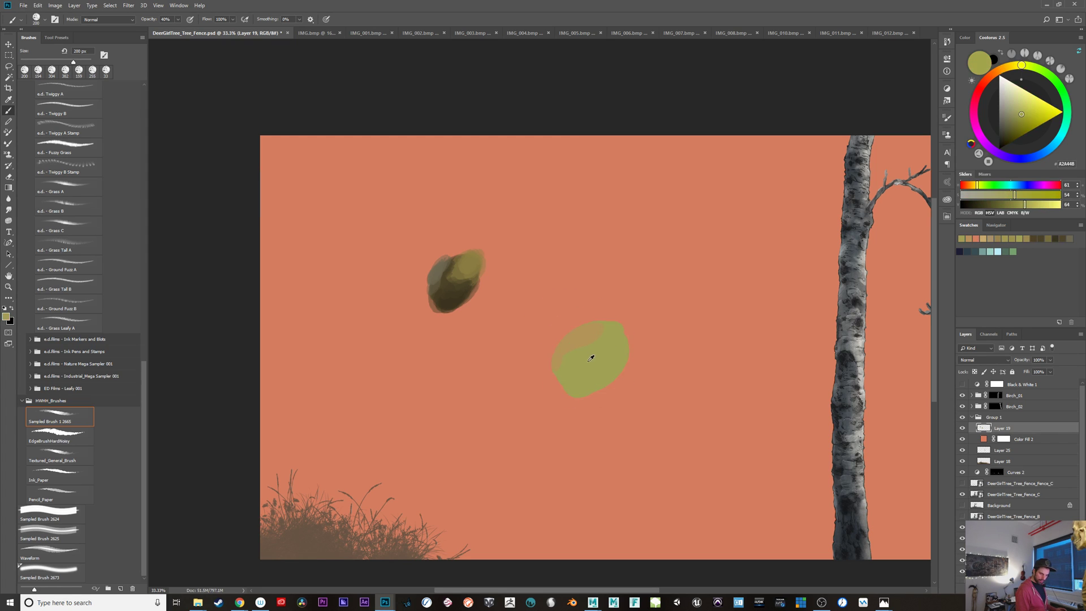
pyautogui.keyDown('alt'); pyautogui.click(576, 338); pyautogui.keyUp('alt')
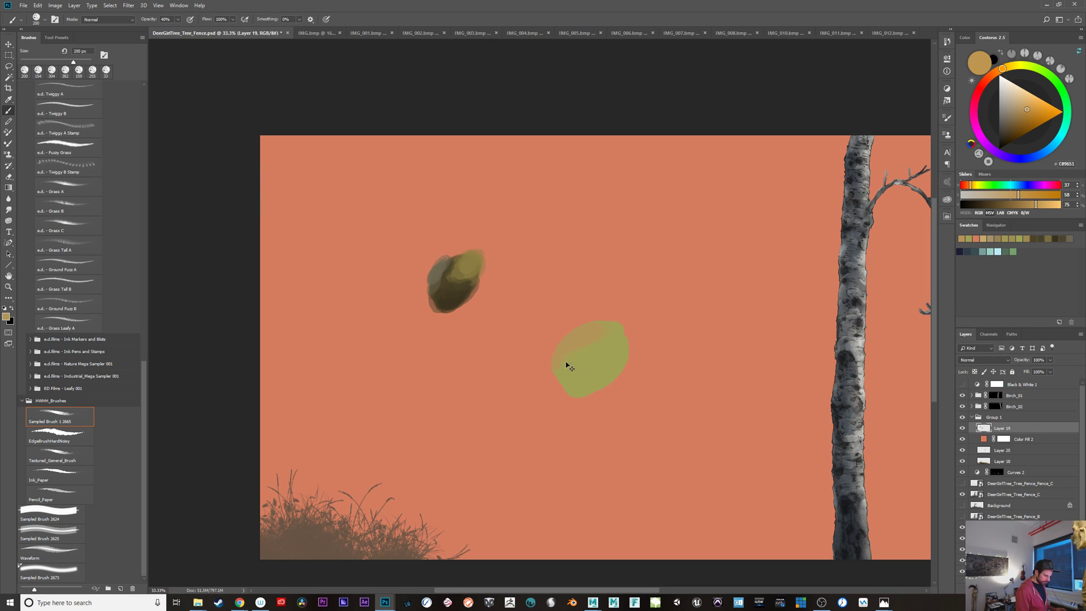
pyautogui.keyDown('alt'); pyautogui.click(576, 357); pyautogui.keyUp('alt')
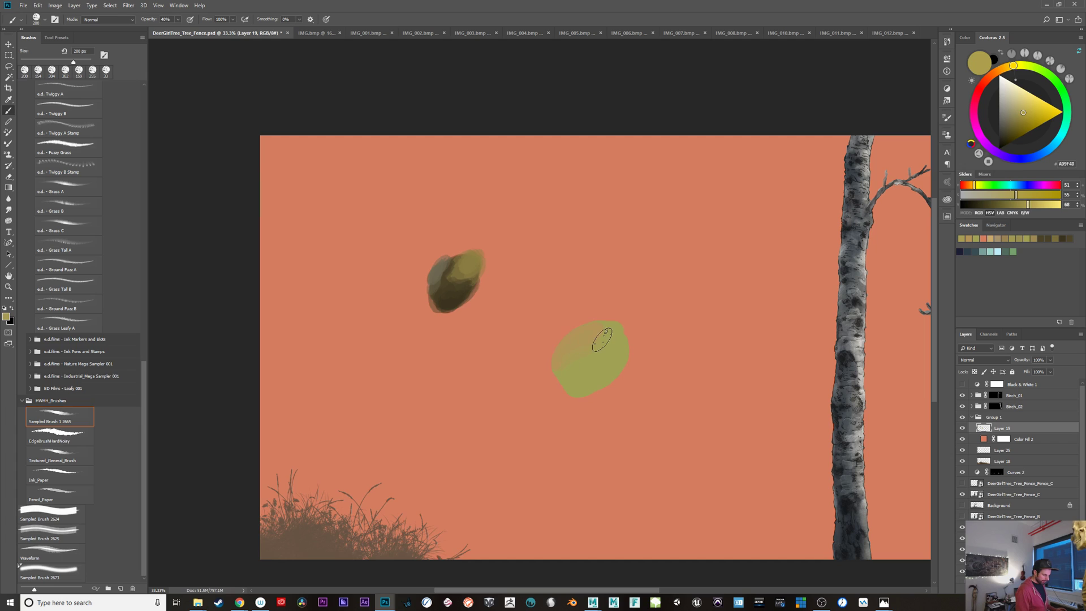
# Step: Resample the salmon background and add smaller strokes of it along the green oval's upper-left edge
pyautogui.keyDown('alt'); pyautogui.click(552, 308); pyautogui.keyUp('alt')
pyautogui.moveTo(1024, 93); pyautogui.dragTo(1029, 98)
pyautogui.keyDown('alt'); pyautogui.click(633, 203); pyautogui.keyUp('alt')
pyautogui.moveTo(557, 367); pyautogui.dragTo(545, 370)
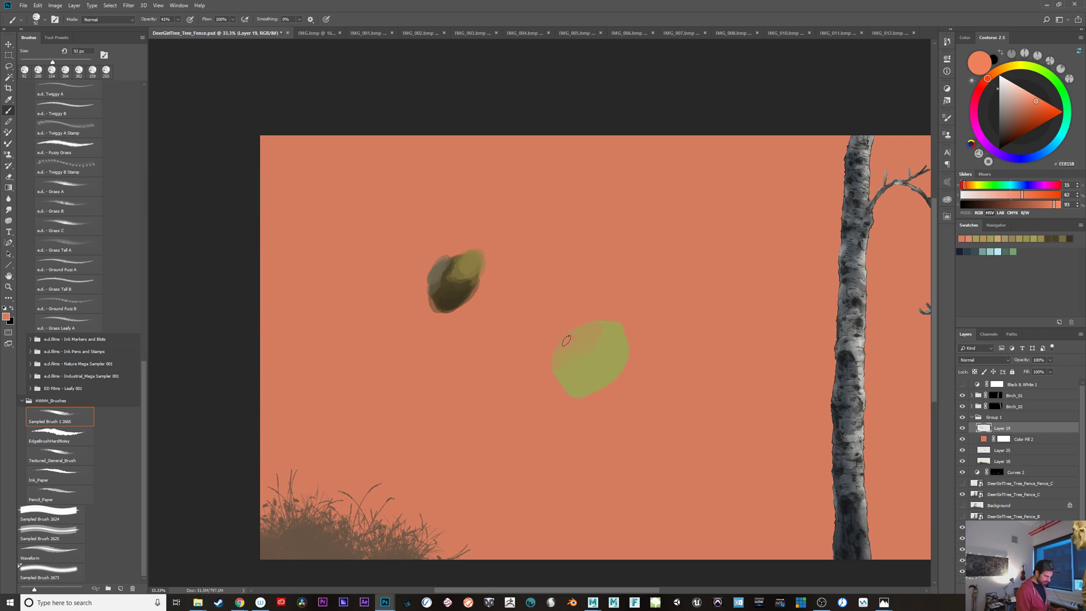
pyautogui.click(566, 340)
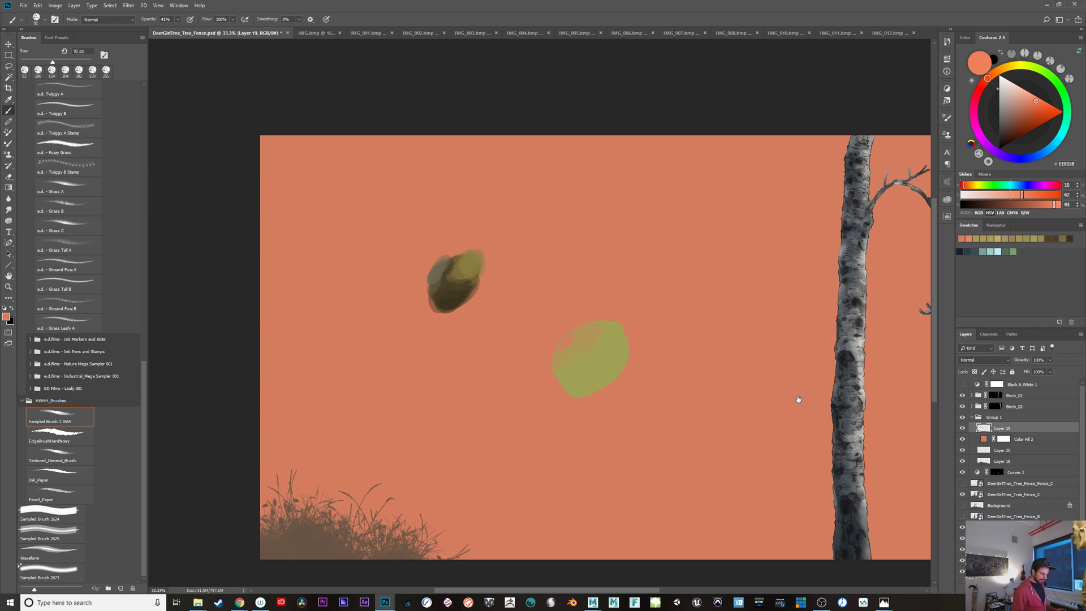
# Step: Mix a warm light yellow and paint a large sun-like oval beside the nearest birch trunk
pyautogui.moveTo(799, 400); pyautogui.dragTo(615, 390)
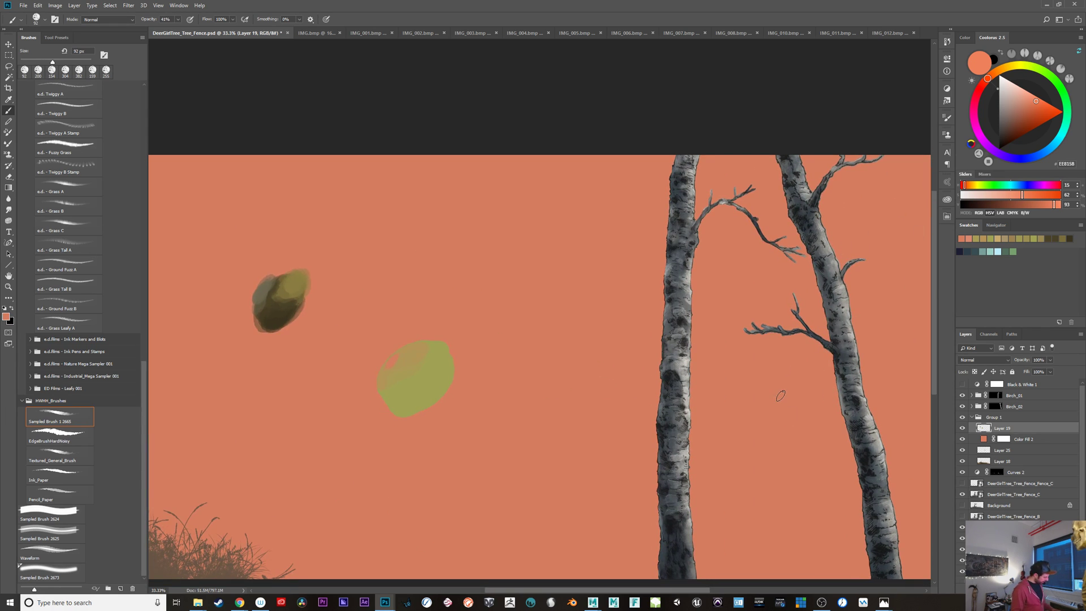
pyautogui.moveTo(996, 72)
pyautogui.mouseDown()
pyautogui.moveTo(1008, 66)
pyautogui.moveTo(1045, 101)
pyautogui.mouseUp()
pyautogui.click(1041, 97)
pyautogui.moveTo(586, 387); pyautogui.dragTo(614, 395)
pyautogui.moveTo(560, 345)
pyautogui.mouseDown()
pyautogui.moveTo(582, 354)
pyautogui.moveTo(638, 289)
pyautogui.moveTo(626, 311)
pyautogui.moveTo(642, 339)
pyautogui.moveTo(608, 317)
pyautogui.moveTo(619, 303)
pyautogui.mouseUp()
pyautogui.click(1038, 97)
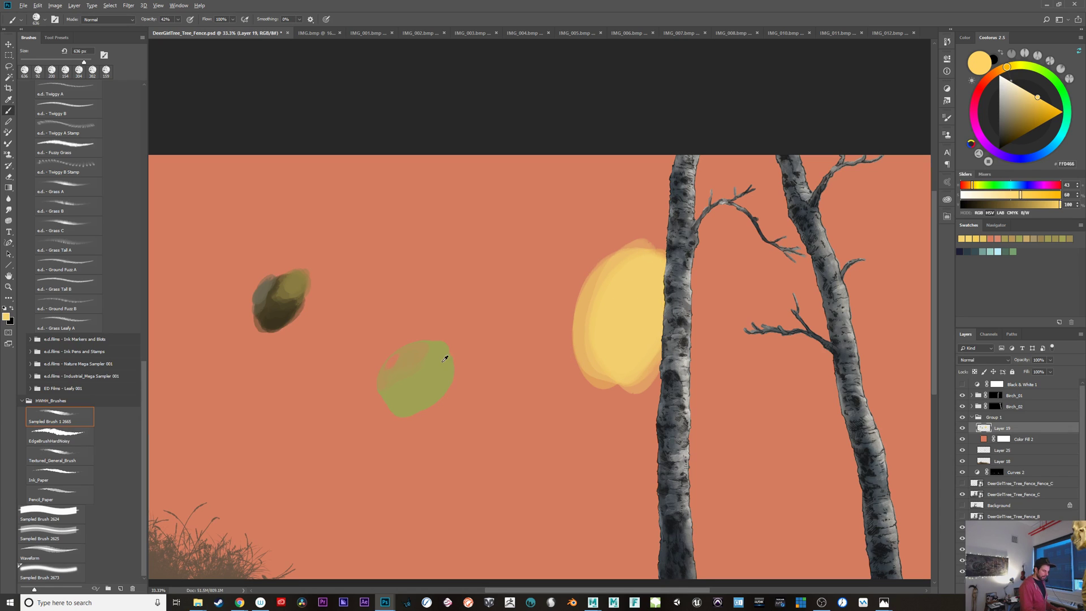
# Step: Highlight the green oval's sun-facing side with a brighter yellow-green and yellow sampled from the sun, and resample the salmon background
pyautogui.keyDown('alt'); pyautogui.click(444, 362); pyautogui.keyUp('alt')
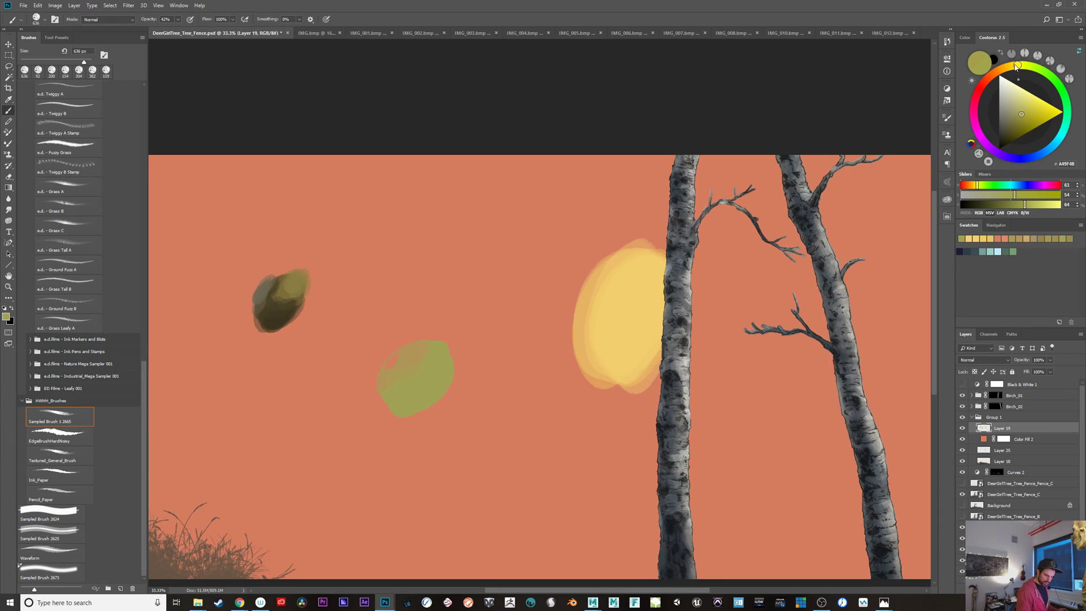
pyautogui.moveTo(1016, 67); pyautogui.dragTo(1016, 71)
pyautogui.click(1029, 107)
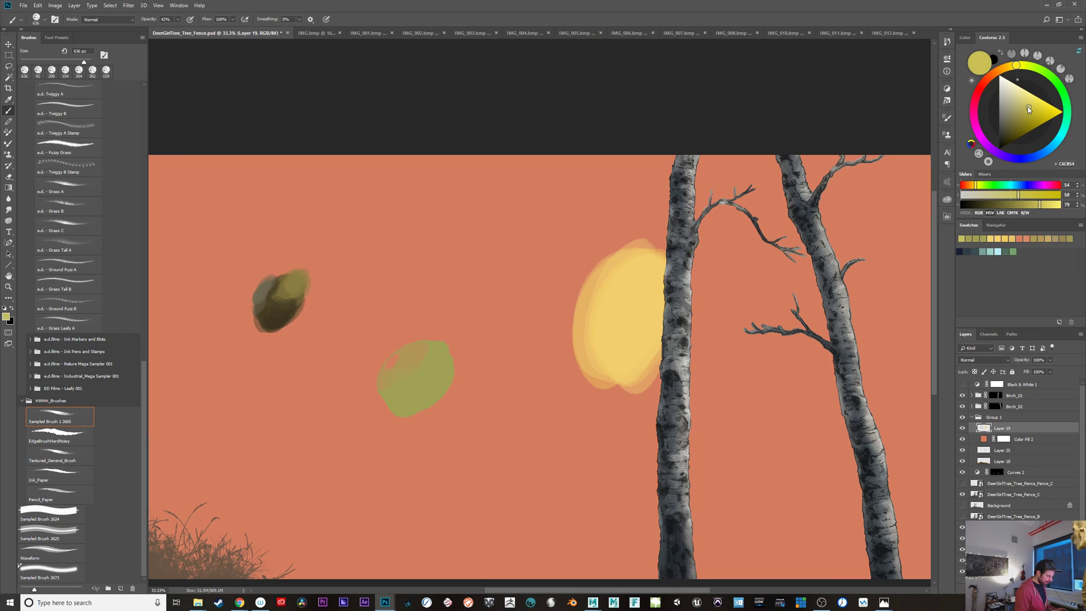
pyautogui.moveTo(436, 361); pyautogui.dragTo(441, 395)
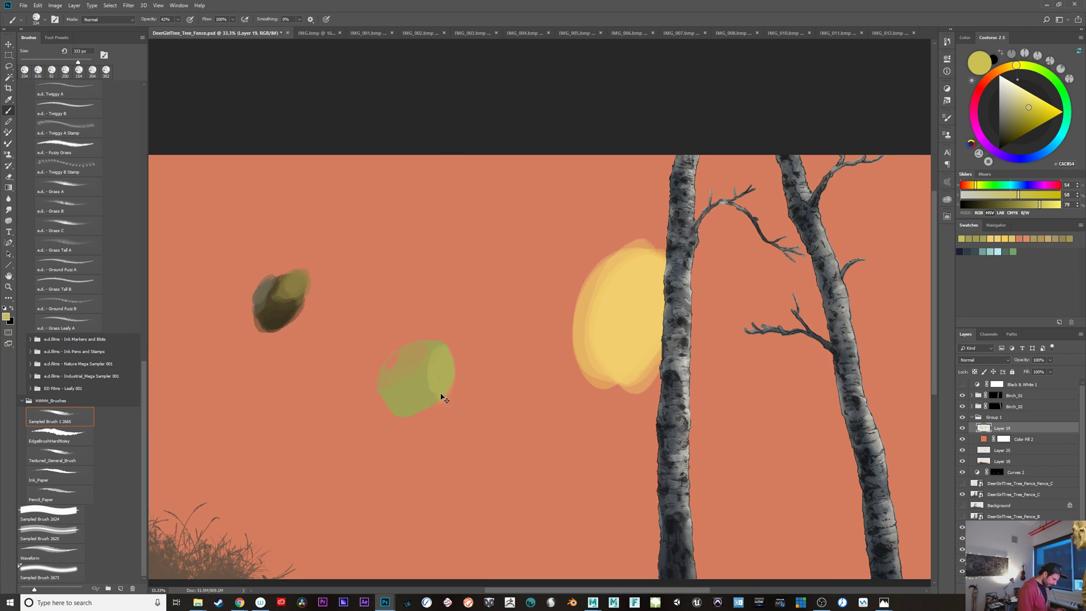
pyautogui.hotkey('ctrl', 'z')
pyautogui.moveTo(440, 357)
pyautogui.mouseDown()
pyautogui.moveTo(432, 386)
pyautogui.moveTo(442, 355)
pyautogui.moveTo(436, 385)
pyautogui.moveTo(431, 371)
pyautogui.moveTo(415, 375)
pyautogui.moveTo(446, 366)
pyautogui.moveTo(448, 381)
pyautogui.moveTo(443, 352)
pyautogui.mouseUp()
pyautogui.keyDown('alt'); pyautogui.click(612, 313); pyautogui.keyUp('alt')
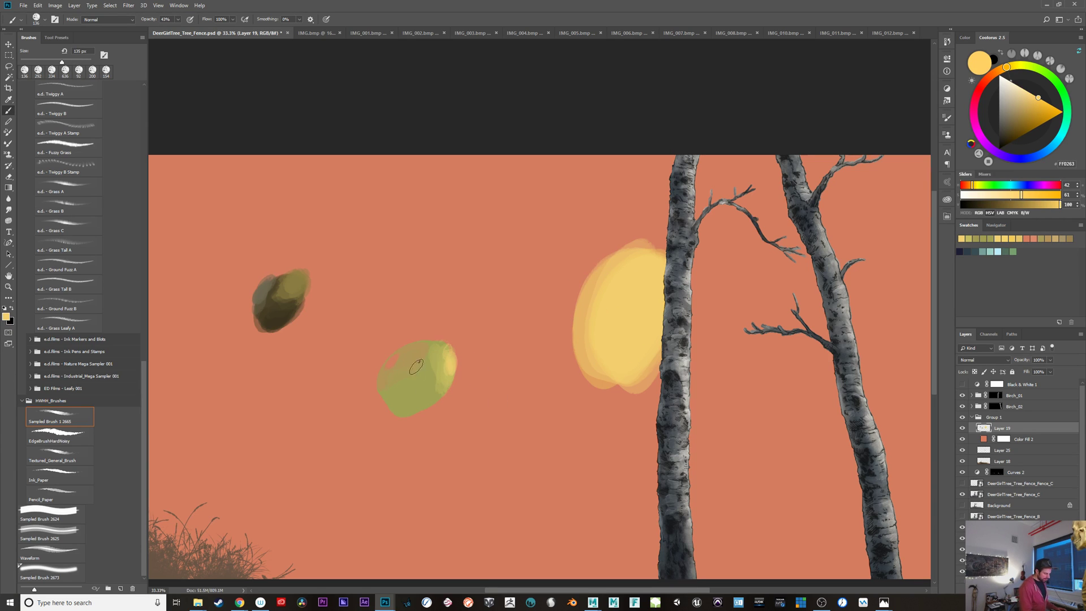
pyautogui.keyDown('alt'); pyautogui.click(379, 488); pyautogui.keyUp('alt')
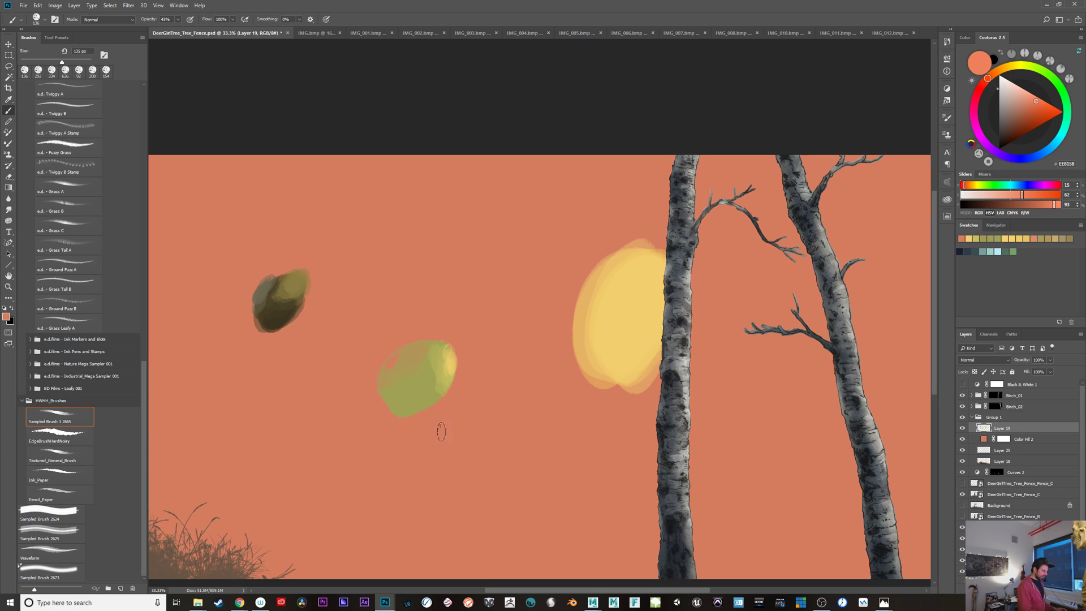
# Step: Mix a light sky blue and paint a large oval of it along the canvas's lower edge, below the green oval
pyautogui.click(1051, 148)
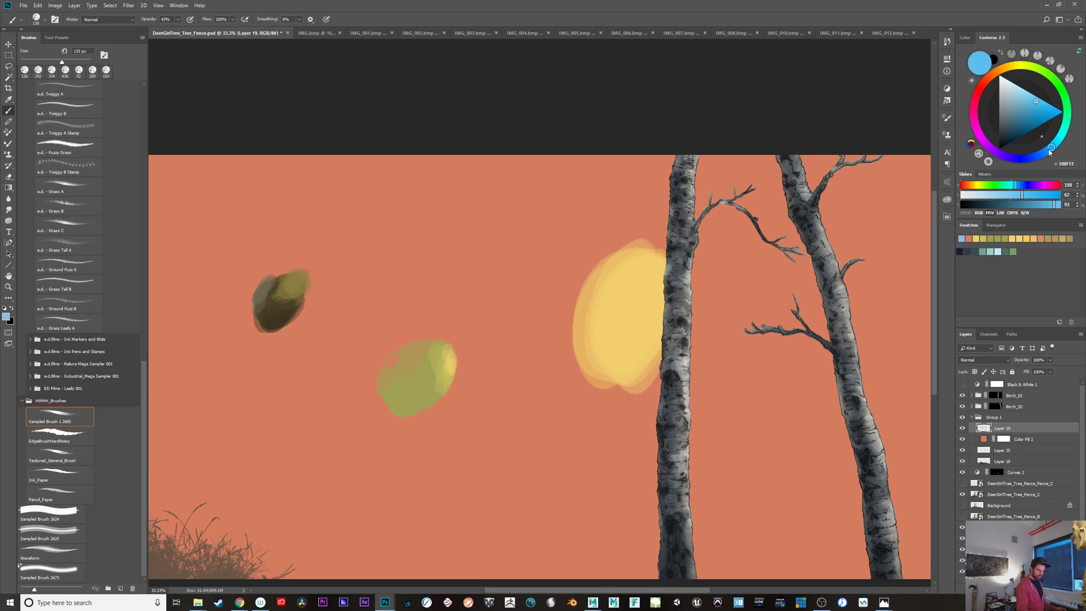
pyautogui.moveTo(399, 501); pyautogui.dragTo(453, 516)
pyautogui.moveTo(338, 529)
pyautogui.mouseDown()
pyautogui.moveTo(353, 548)
pyautogui.moveTo(334, 544)
pyautogui.mouseUp()
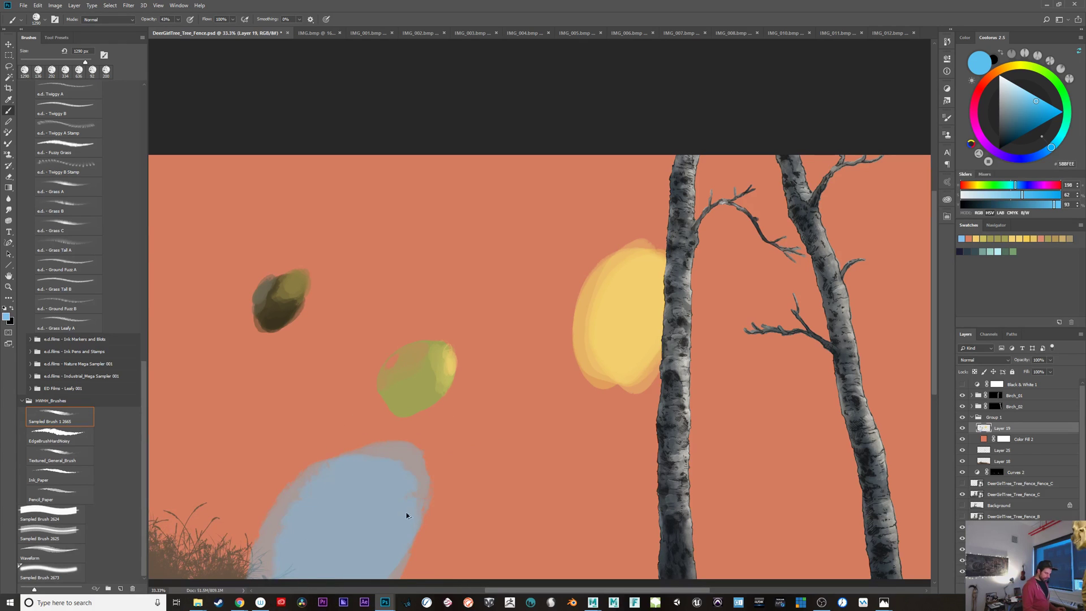
pyautogui.hotkey('ctrl', 'z')
pyautogui.hotkey('ctrl', 'z')
pyautogui.moveTo(417, 516); pyautogui.dragTo(393, 514)
pyautogui.moveTo(352, 557)
pyautogui.mouseDown()
pyautogui.moveTo(317, 558)
pyautogui.moveTo(370, 550)
pyautogui.moveTo(350, 567)
pyautogui.moveTo(396, 542)
pyautogui.moveTo(362, 542)
pyautogui.mouseUp()
# Step: Tint the green oval's lower-left edge with the sky blue using a smaller brush, and sample the blended tones there
pyautogui.moveTo(369, 393); pyautogui.dragTo(314, 407)
pyautogui.keyDown('alt'); pyautogui.rightClick(405, 408); pyautogui.keyUp('alt')
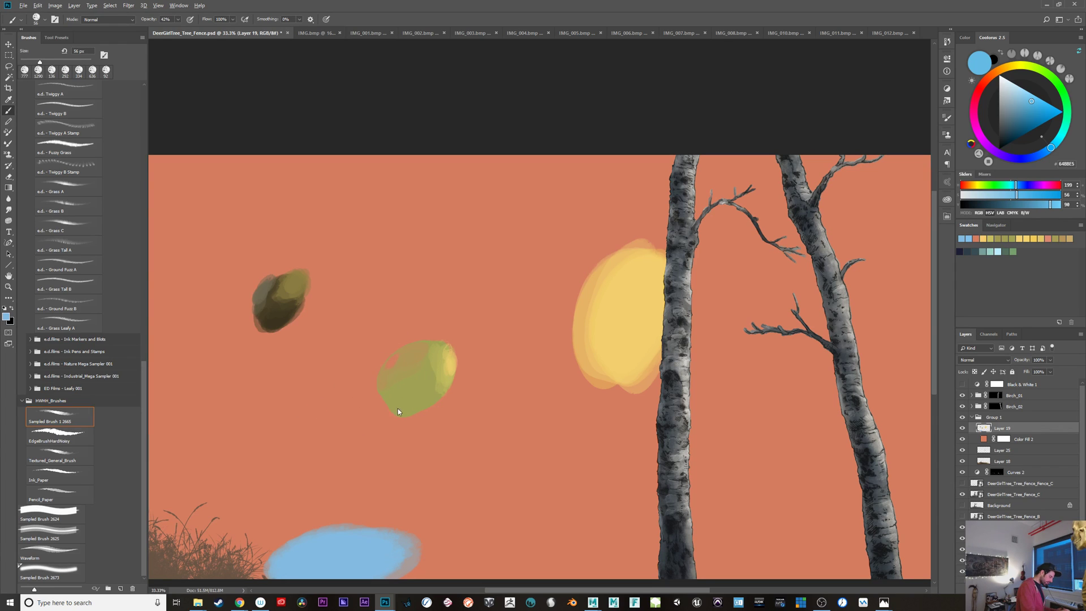
pyautogui.keyDown('alt'); pyautogui.rightClick(400, 410); pyautogui.keyUp('alt')
pyautogui.keyDown('alt'); pyautogui.rightClick(416, 406); pyautogui.keyUp('alt')
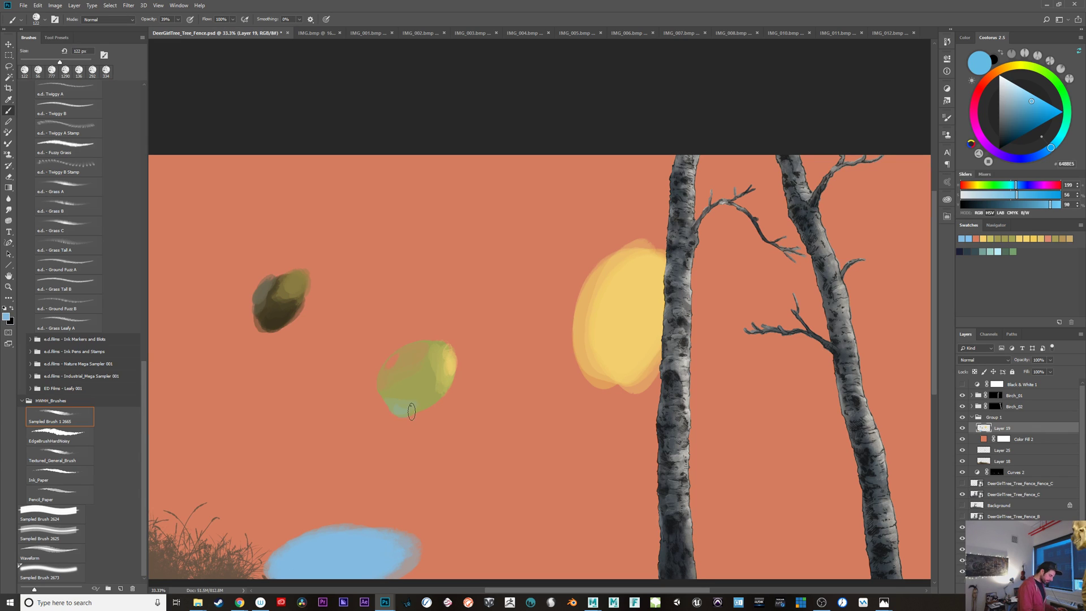
pyautogui.keyDown('alt'); pyautogui.click(405, 411); pyautogui.keyUp('alt')
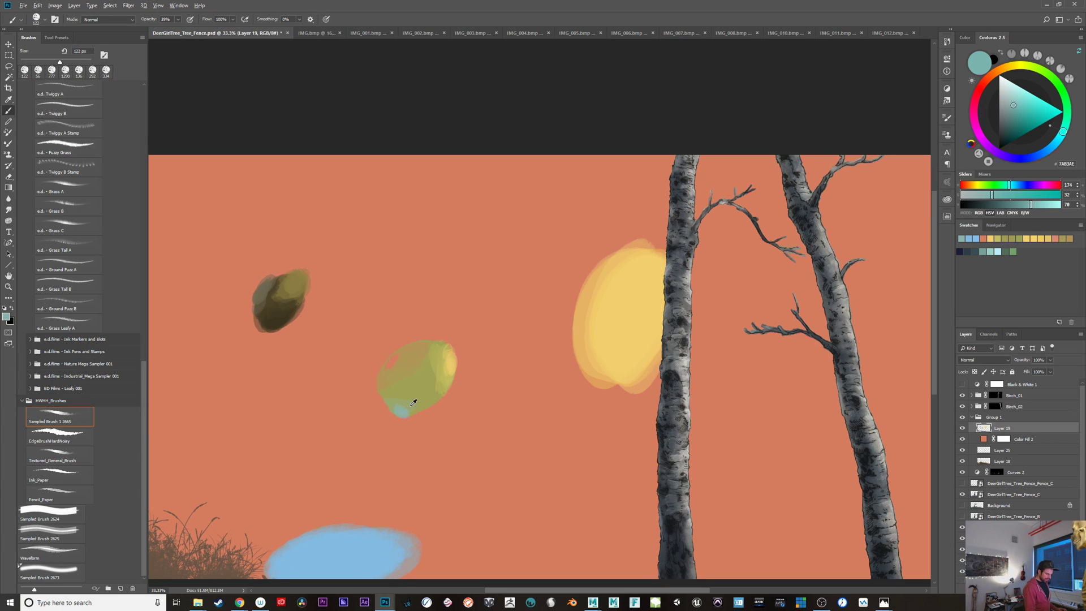
pyautogui.keyDown('alt'); pyautogui.click(413, 403); pyautogui.keyUp('alt')
# Step: Soften the blue tint with a muted green, and paint a darker olive shadow patch in the middle of the green oval
pyautogui.moveTo(1035, 67); pyautogui.dragTo(1063, 95)
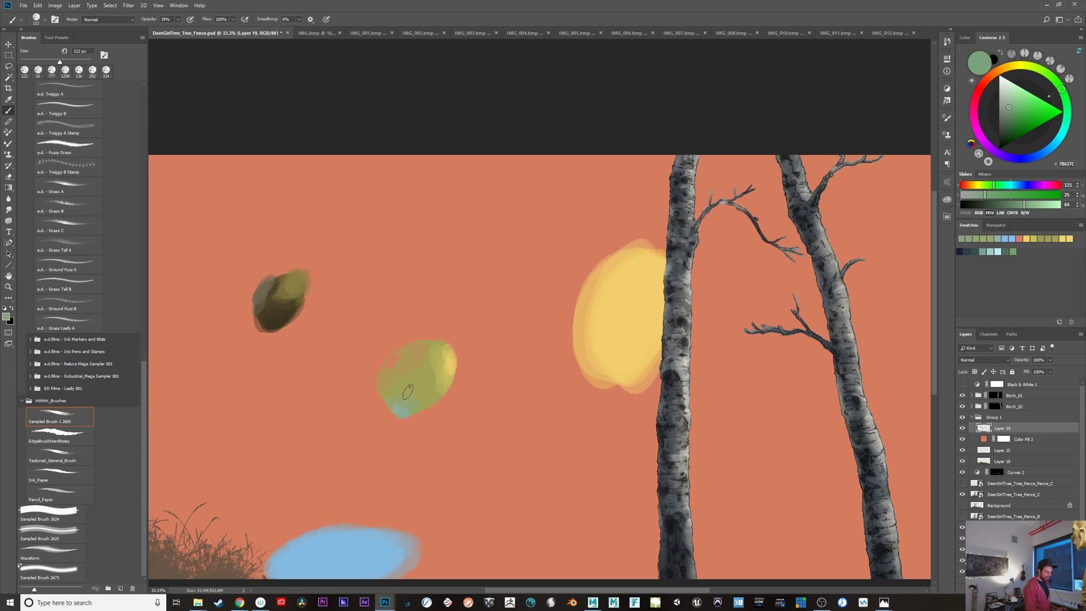
pyautogui.keyDown('alt'); pyautogui.click(421, 381); pyautogui.keyUp('alt')
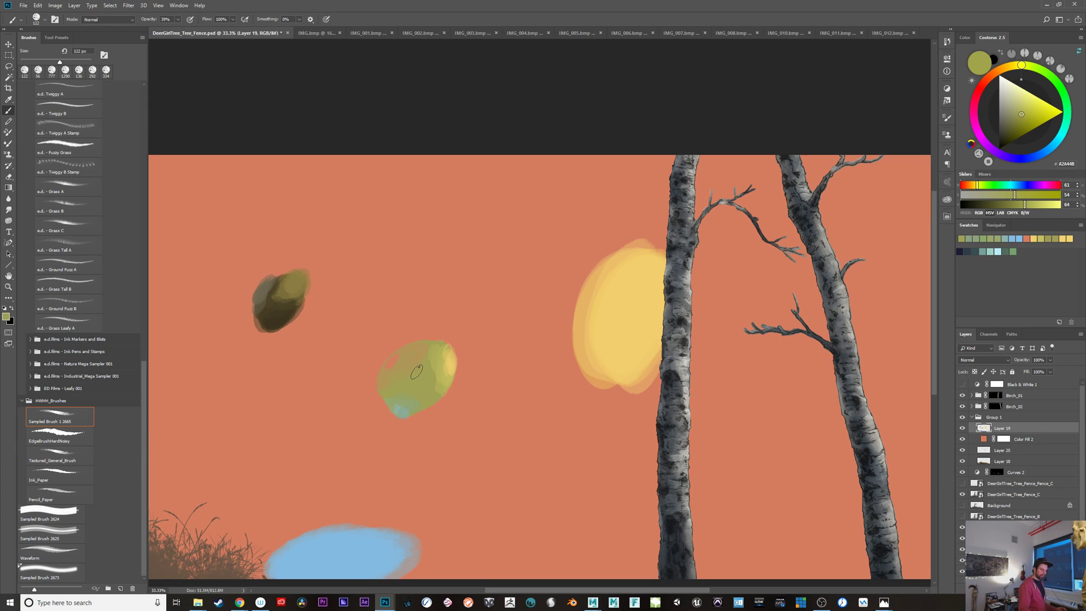
pyautogui.moveTo(1021, 116); pyautogui.dragTo(1016, 126)
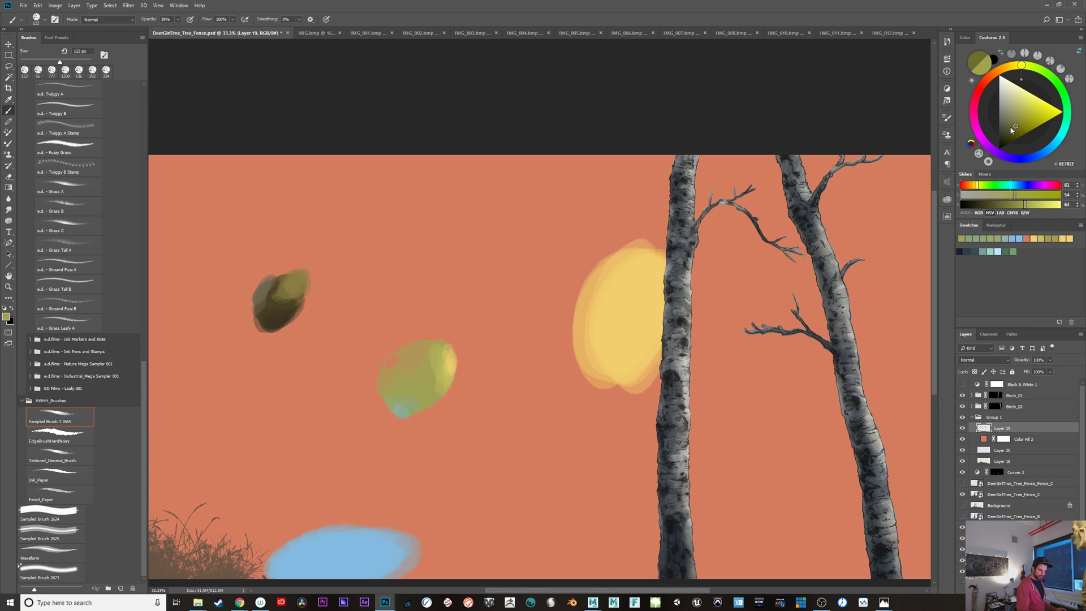
pyautogui.moveTo(404, 386)
pyautogui.mouseDown()
pyautogui.moveTo(418, 385)
pyautogui.moveTo(414, 393)
pyautogui.moveTo(417, 375)
pyautogui.mouseUp()
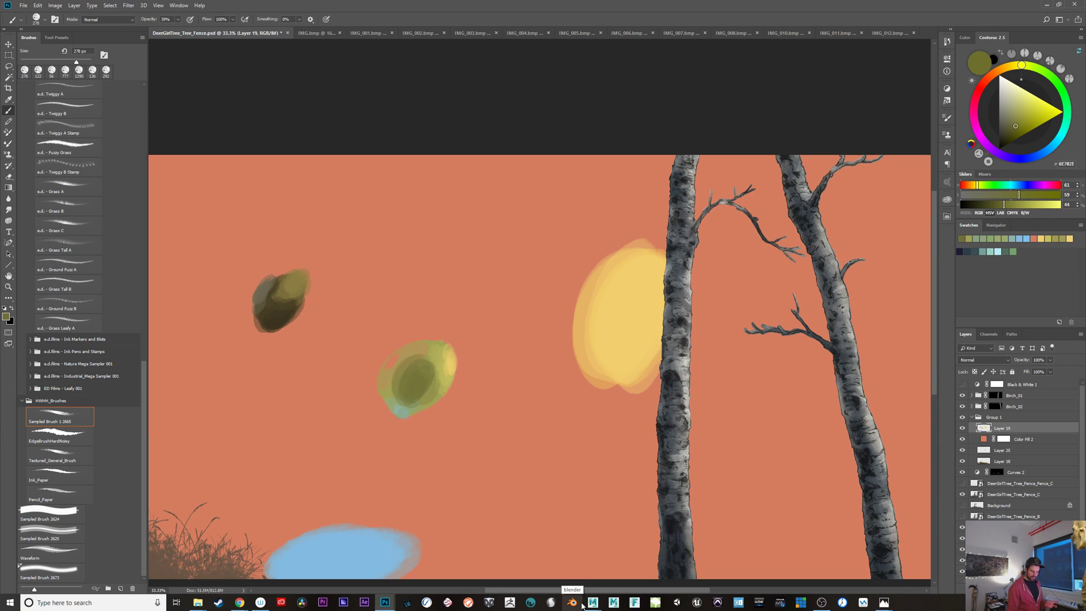
# Step: Check the colour demonstration by hiding and showing Layer 19, and delete it together with Color Fill 2
pyautogui.click(962, 428)
pyautogui.click(962, 428)
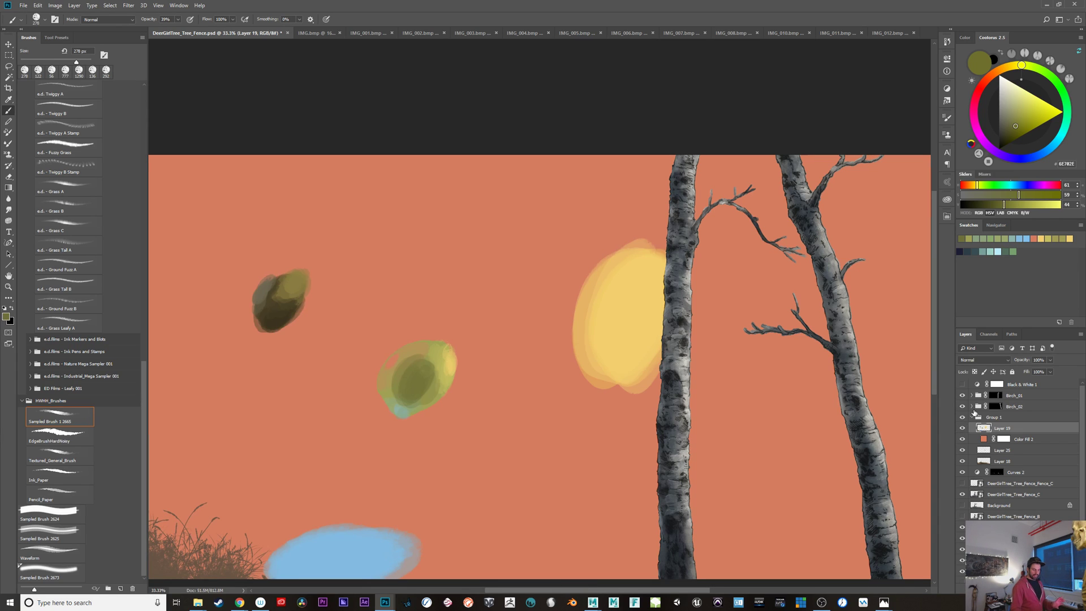
pyautogui.keyDown('shift'); pyautogui.click(1042, 440); pyautogui.keyUp('shift')
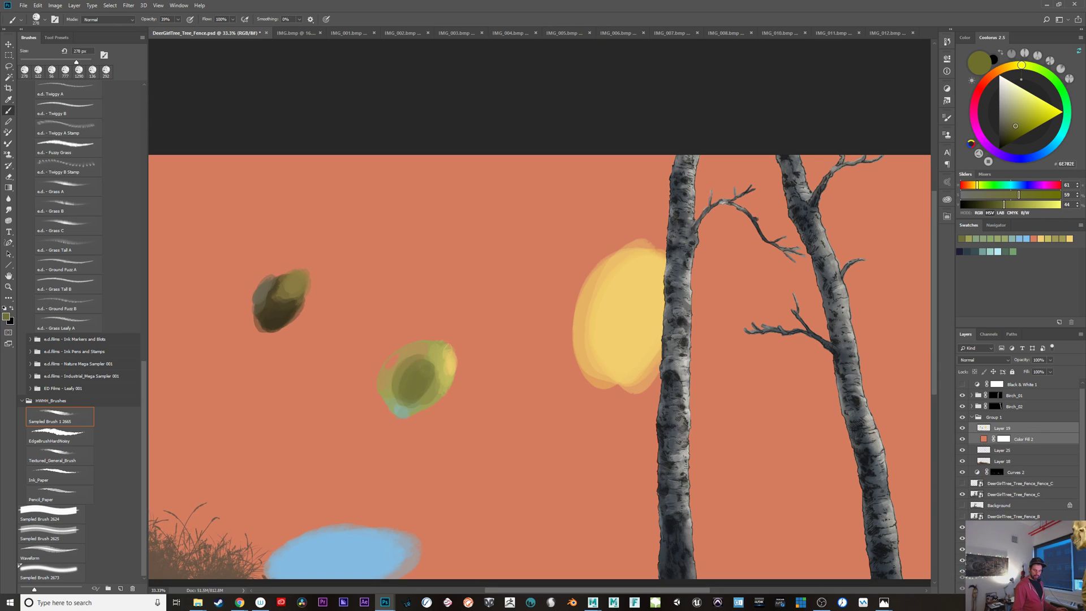
pyautogui.press('Delete')
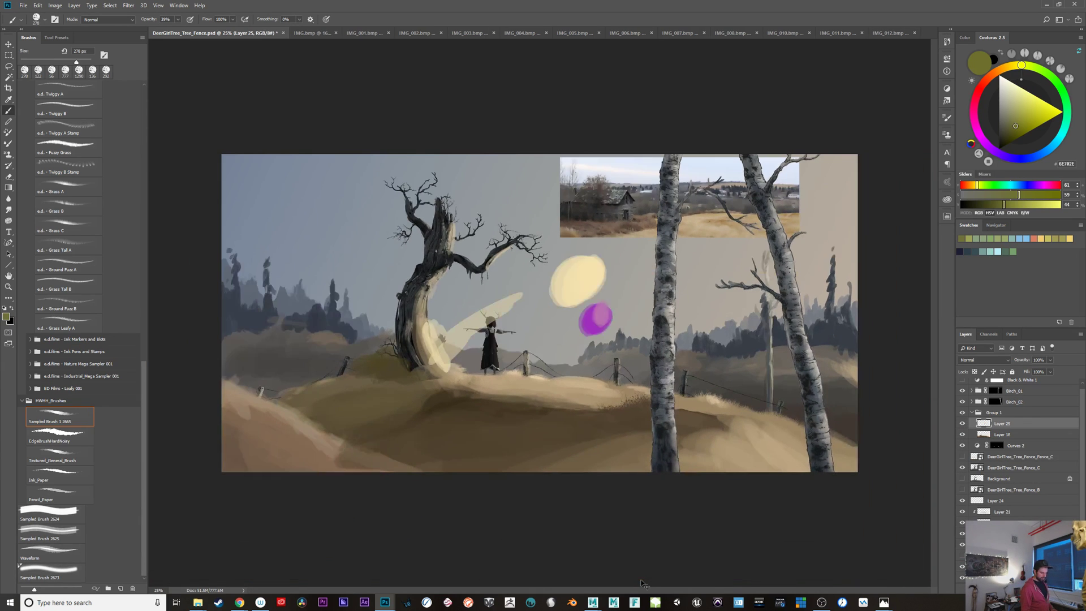
# Step: Delete Layer 25 with its yellow and purple demonstration ovals, and compare the painting with Layer 18 hidden and shown
pyautogui.hotkey('ctrl', '-')
pyautogui.click(962, 423)
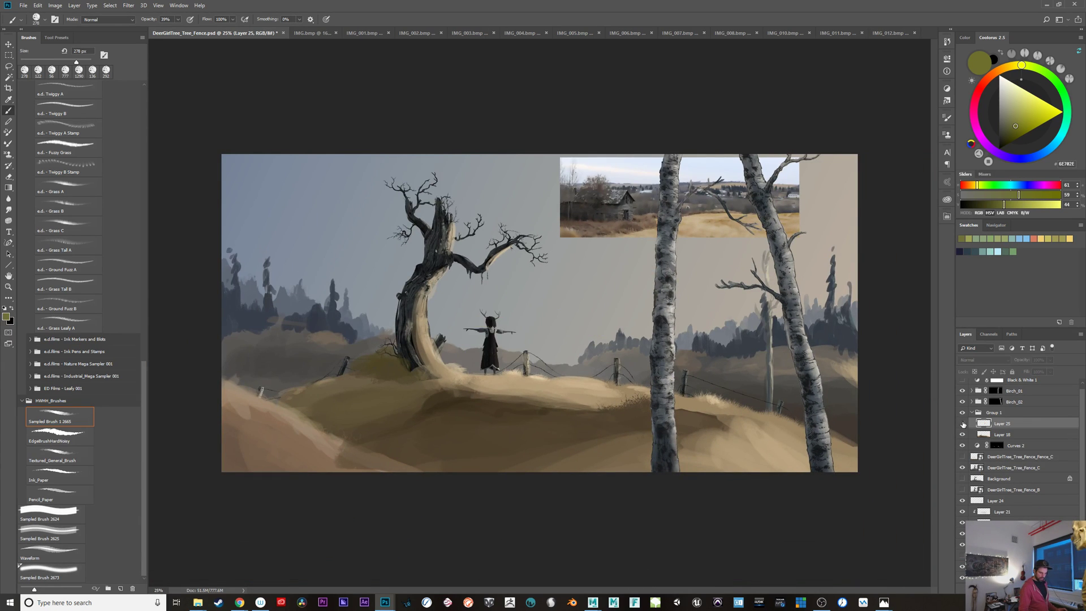
pyautogui.click(962, 423)
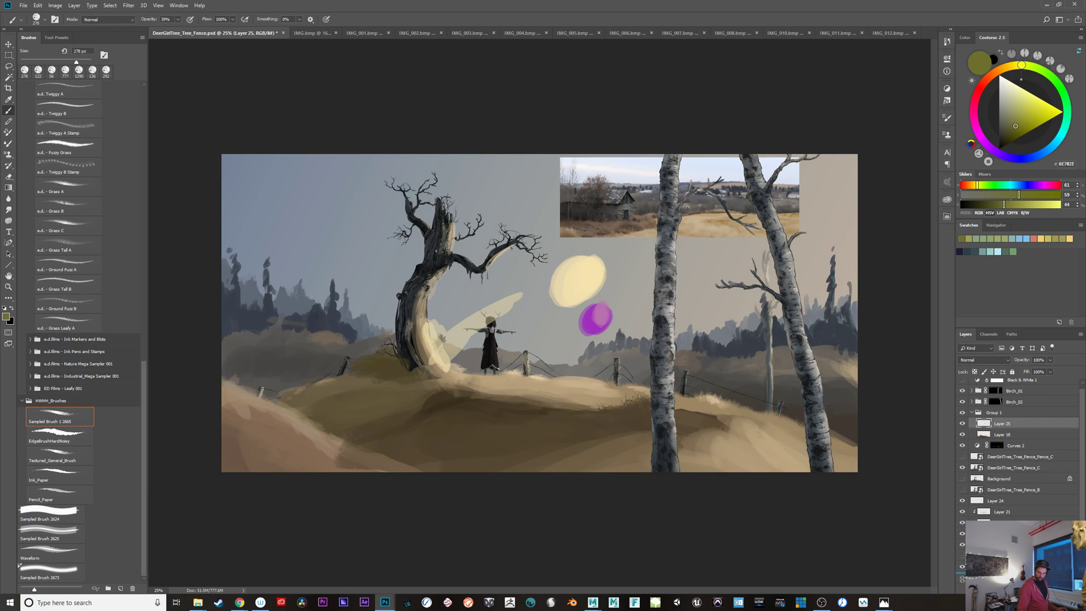
pyautogui.press('Delete')
pyautogui.click(962, 423)
pyautogui.click(962, 423)
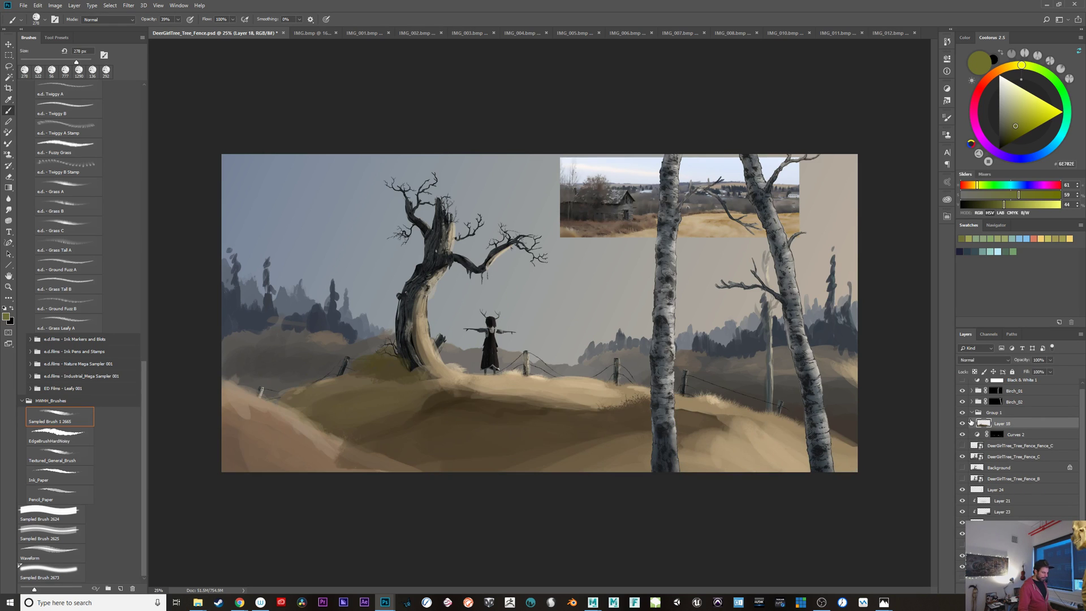
# Step: Sample the bush tones beside the dead tree's base, mix a lighter olive-brown and paint it onto the bush's upper part
pyautogui.hotkey('ctrl', '+')
pyautogui.hotkey('ctrl', '+')
pyautogui.moveTo(446, 498); pyautogui.dragTo(688, 504)
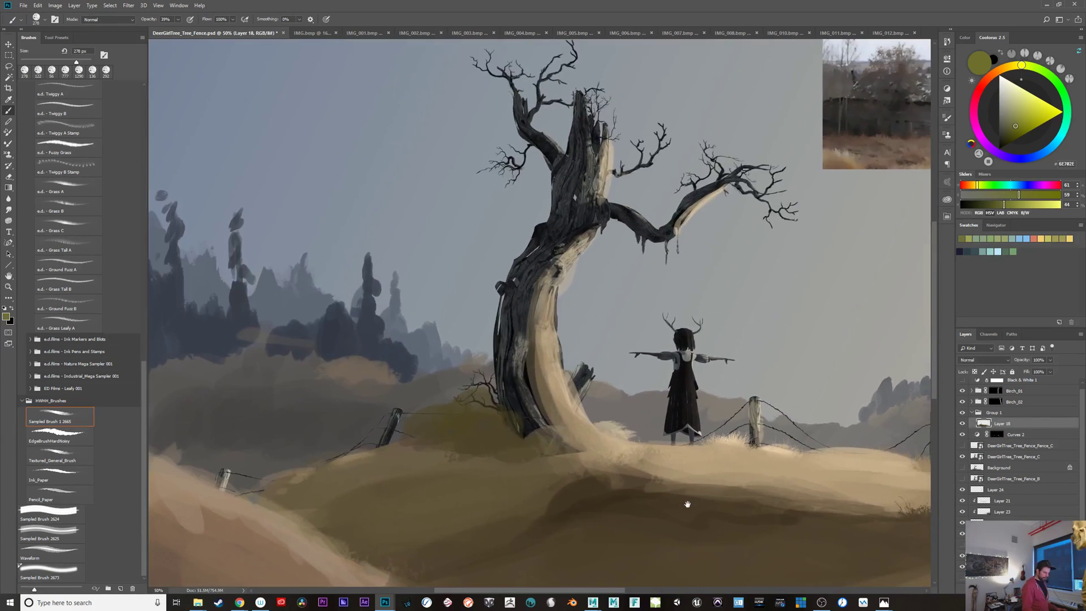
pyautogui.keyDown('alt'); pyautogui.click(484, 420); pyautogui.keyUp('alt')
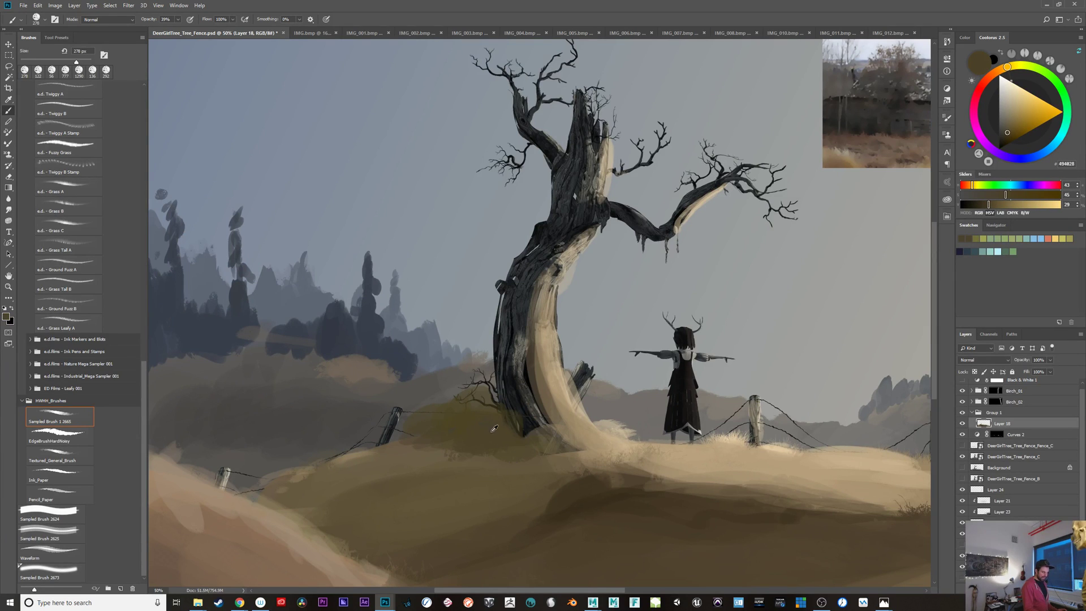
pyautogui.keyDown('alt'); pyautogui.click(487, 394); pyautogui.keyUp('alt')
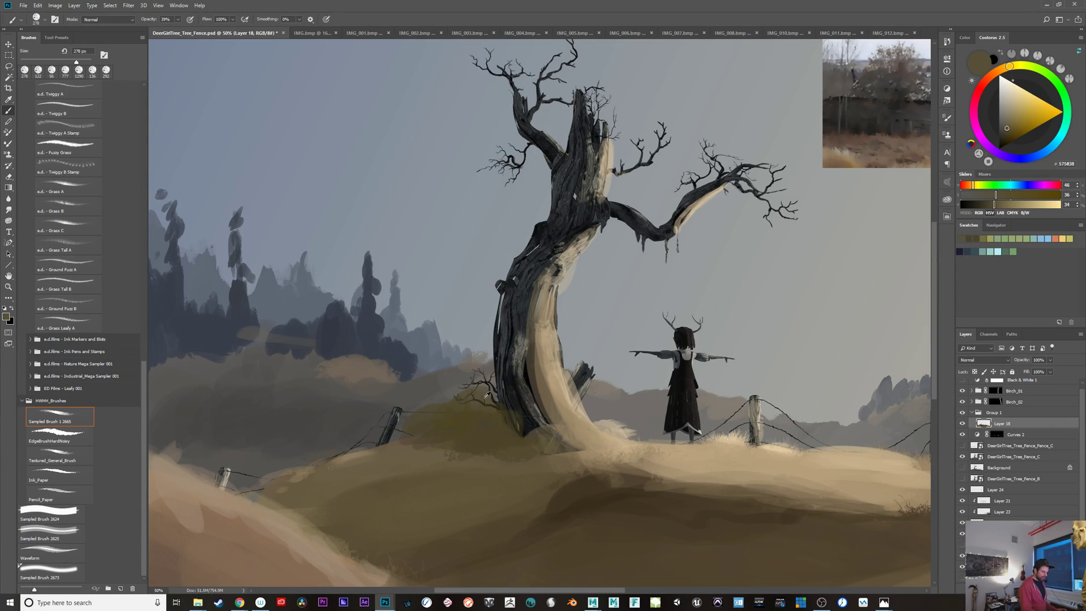
pyautogui.keyDown('alt'); pyautogui.click(495, 423); pyautogui.keyUp('alt')
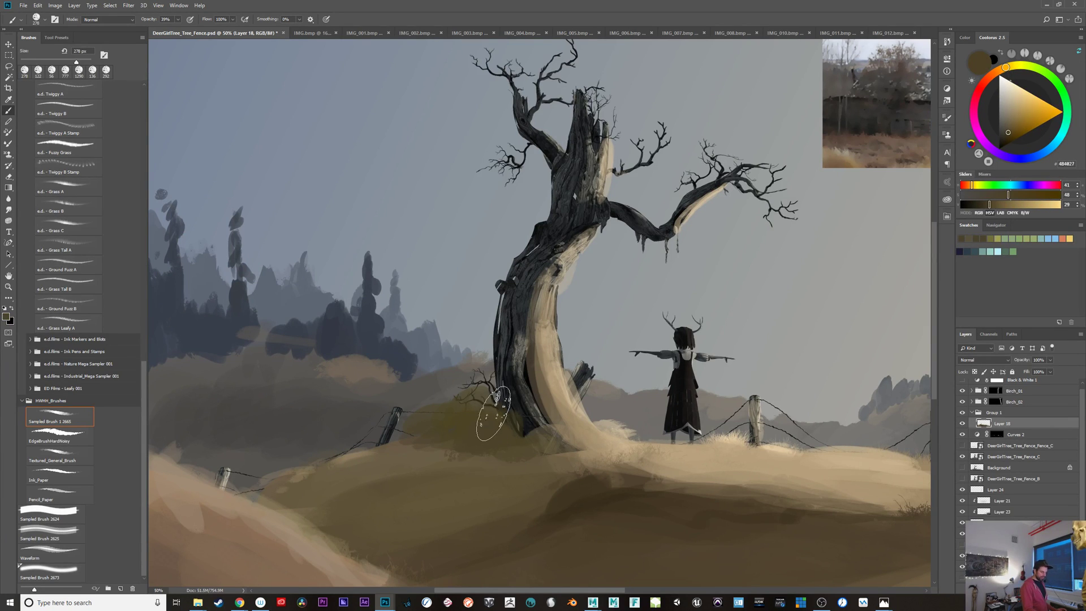
pyautogui.click(1015, 120)
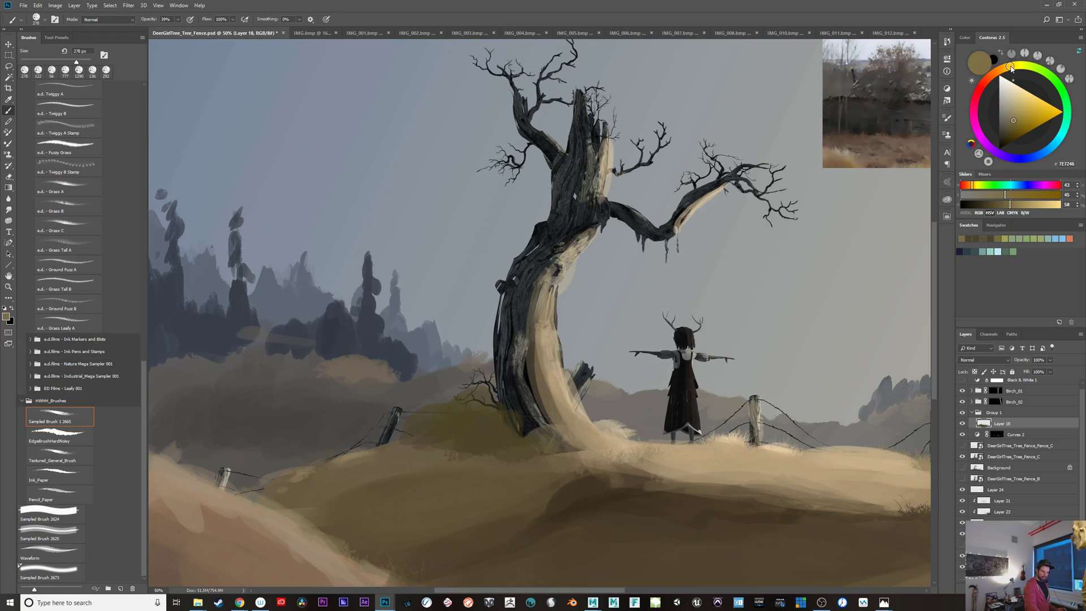
pyautogui.click(1010, 67)
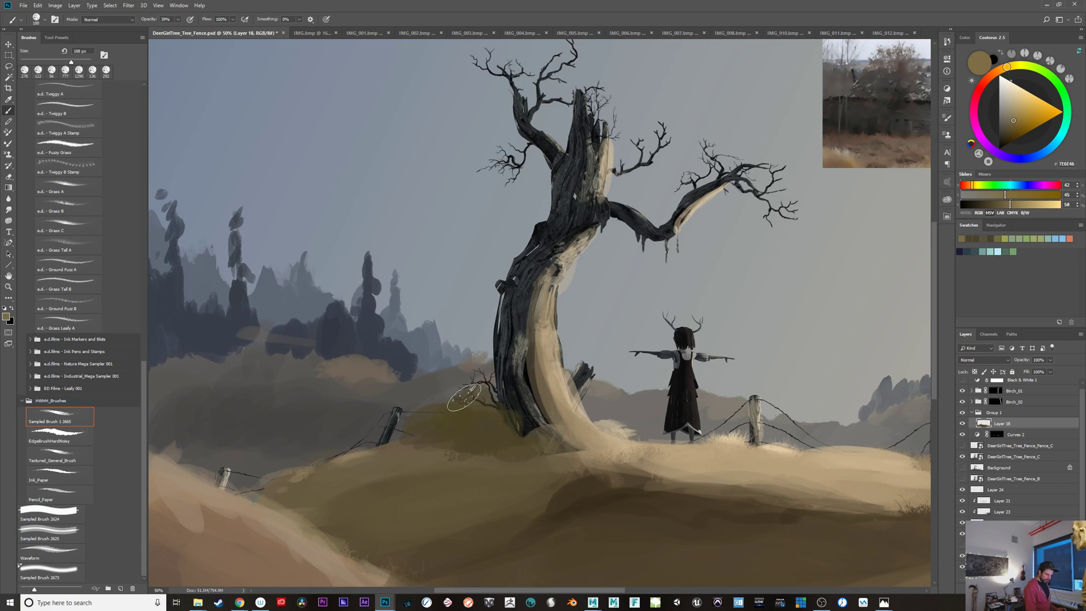
pyautogui.moveTo(489, 412)
pyautogui.mouseDown()
pyautogui.moveTo(461, 390)
pyautogui.moveTo(481, 390)
pyautogui.mouseUp()
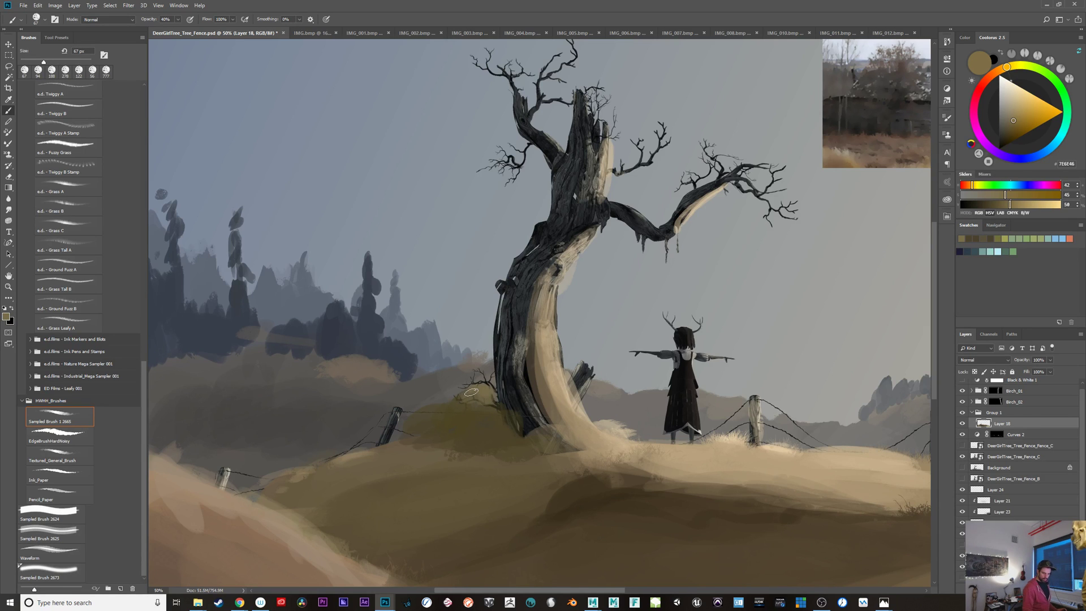
# Step: Mix a light sandy yellow like the reference photo's grass and add small highlights along the bush's top
pyautogui.click(1022, 110)
pyautogui.moveTo(857, 408); pyautogui.dragTo(381, 457)
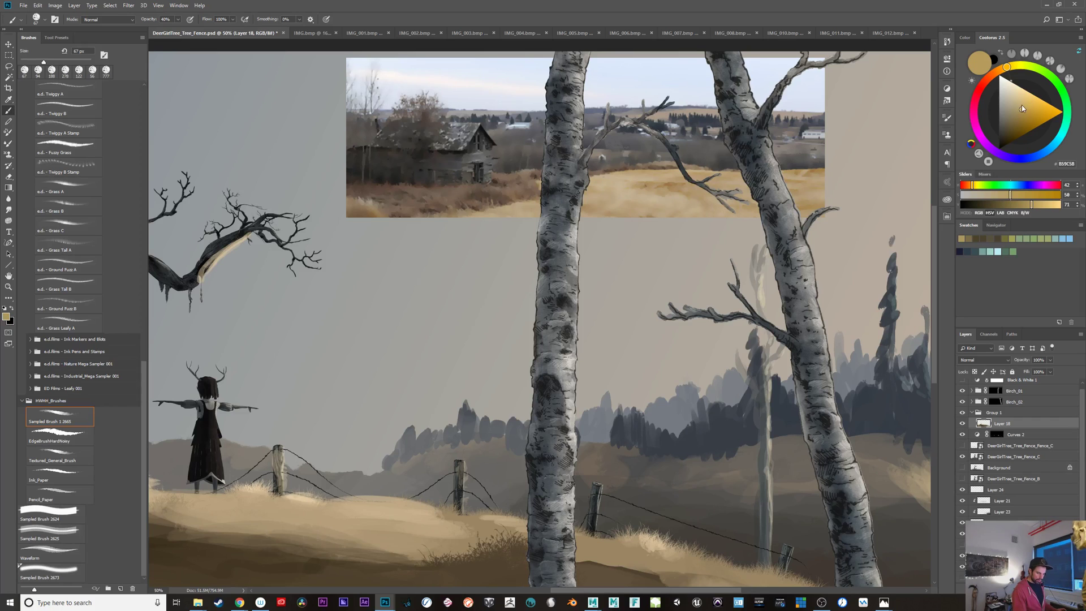
pyautogui.moveTo(1022, 109); pyautogui.dragTo(1022, 105)
pyautogui.moveTo(1007, 68); pyautogui.dragTo(1009, 66)
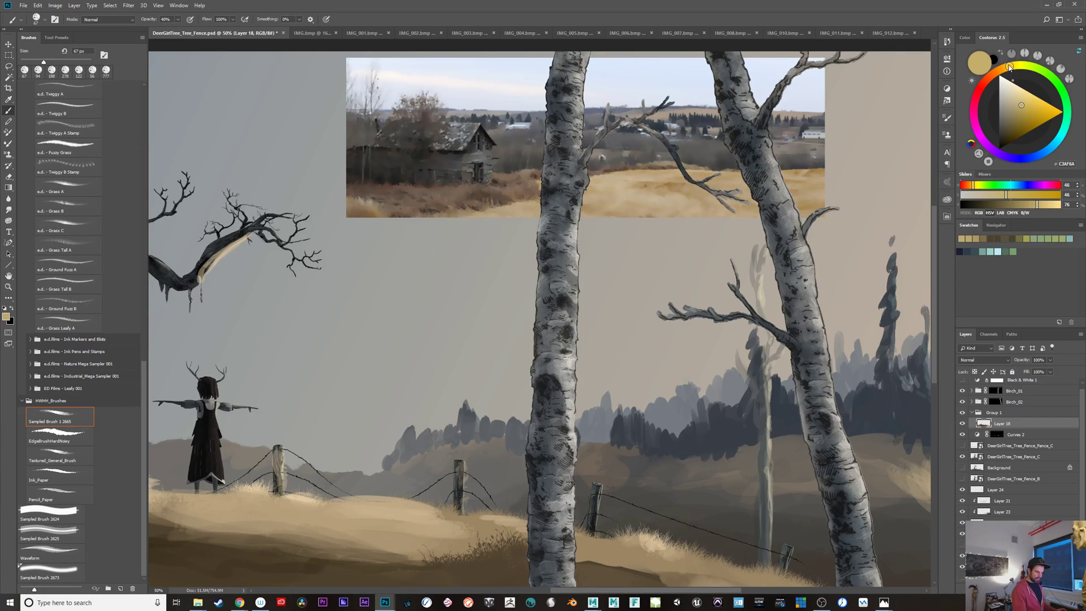
pyautogui.moveTo(402, 459); pyautogui.dragTo(851, 437)
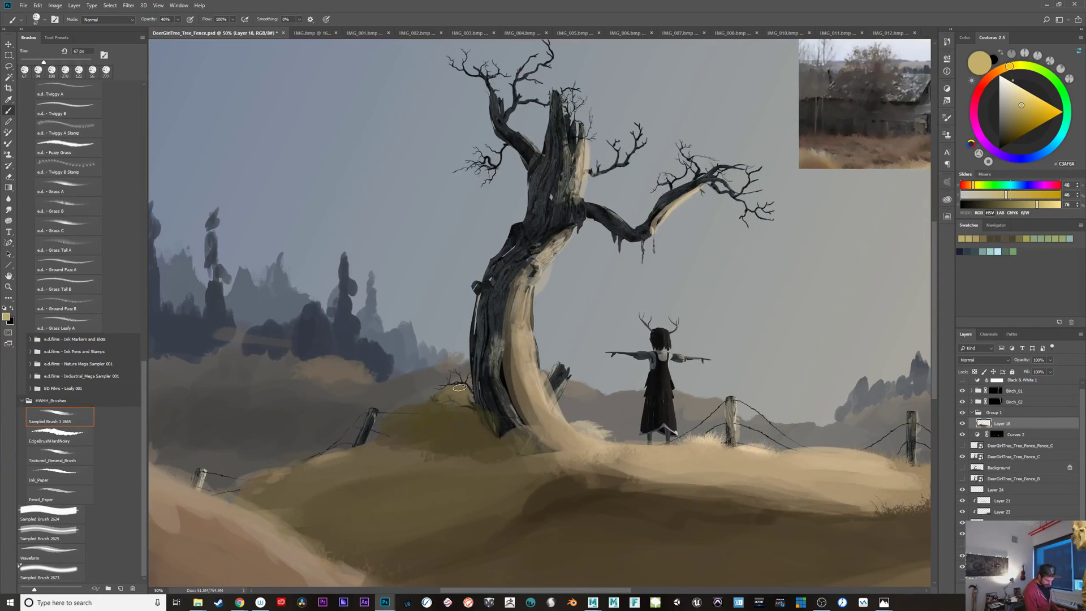
pyautogui.moveTo(460, 396); pyautogui.dragTo(446, 387)
pyautogui.hotkey('ctrl', 'z')
# Step: Mix a dark, muted olive and shade the lower part of the bush next to the tree trunk
pyautogui.keyDown('alt'); pyautogui.click(479, 432); pyautogui.keyUp('alt')
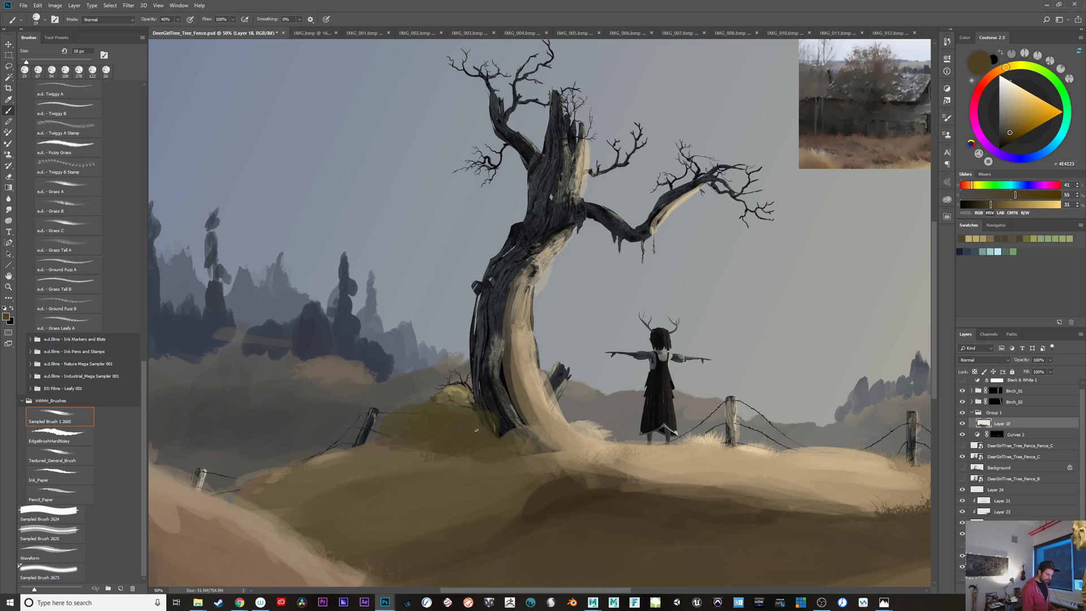
pyautogui.click(1009, 133)
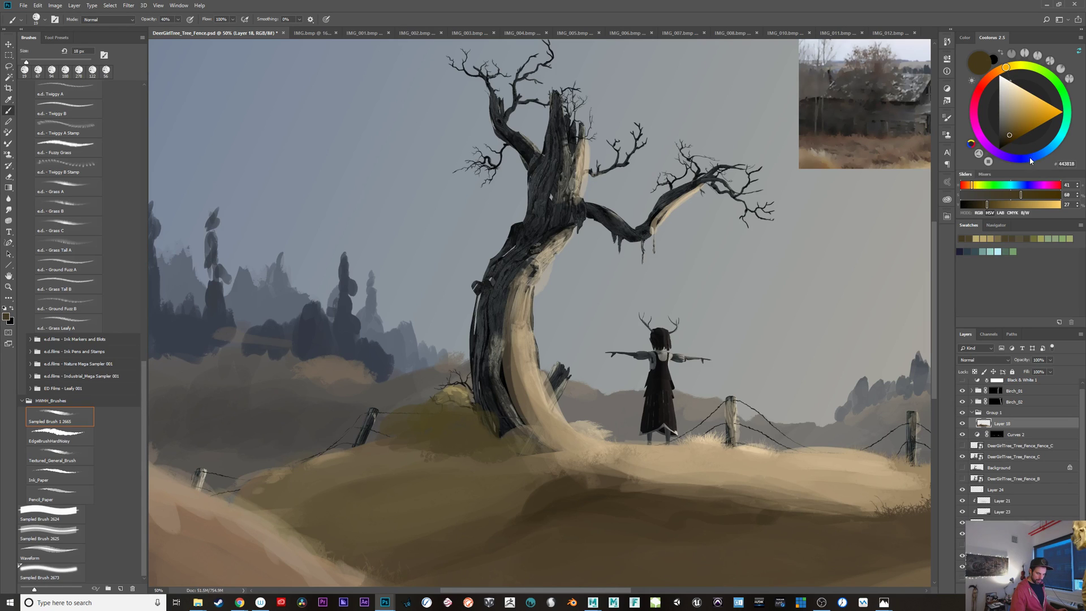
pyautogui.moveTo(1006, 69); pyautogui.dragTo(1017, 69)
pyautogui.click(1005, 136)
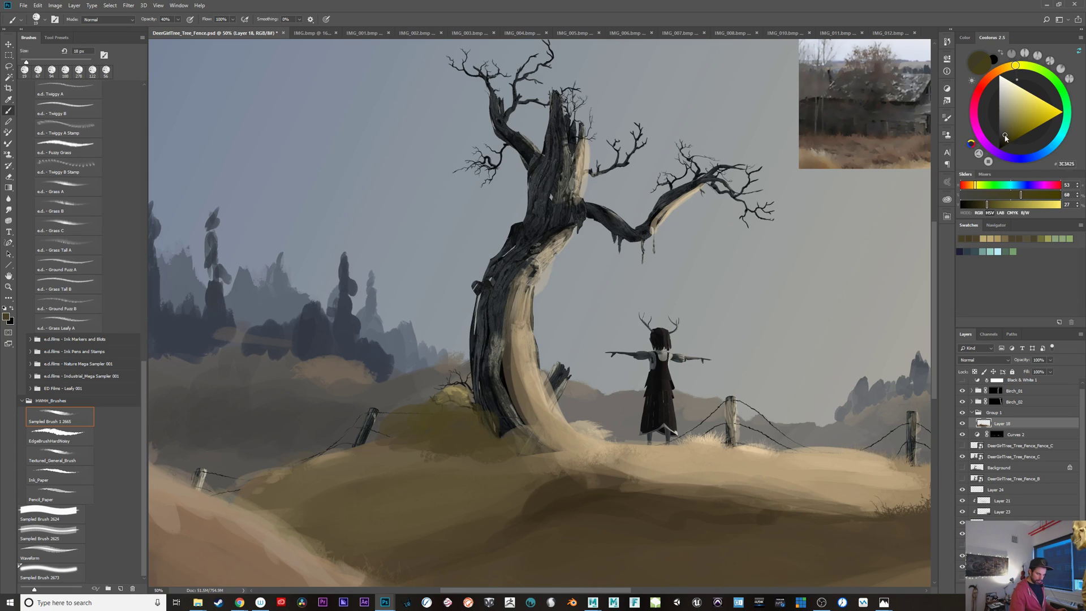
pyautogui.moveTo(480, 388); pyautogui.dragTo(505, 389)
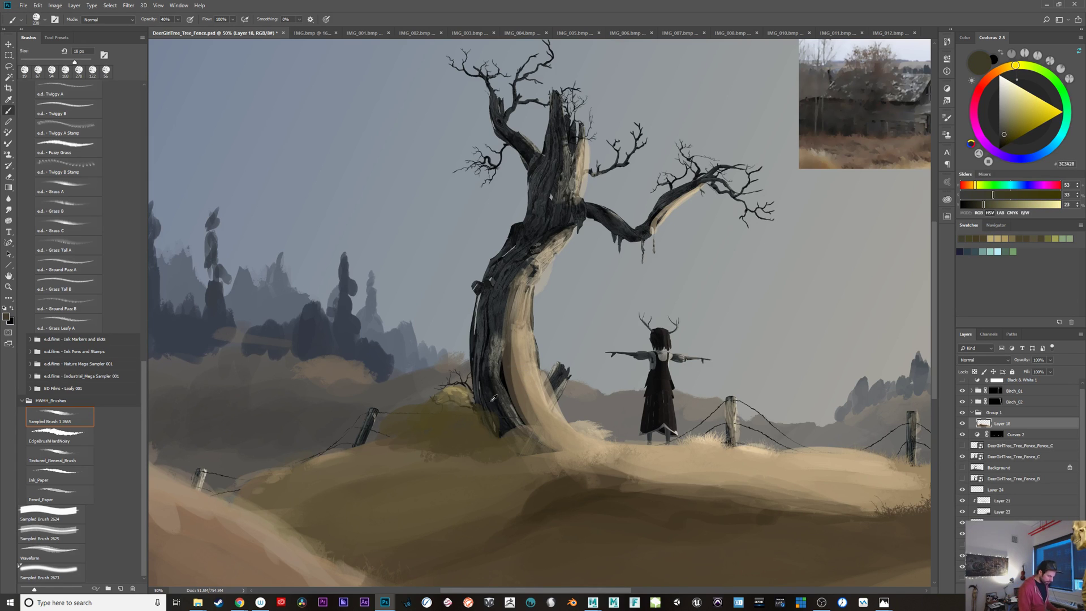
pyautogui.moveTo(464, 423)
pyautogui.mouseDown()
pyautogui.moveTo(426, 424)
pyautogui.moveTo(455, 424)
pyautogui.moveTo(447, 409)
pyautogui.moveTo(442, 423)
pyautogui.mouseUp()
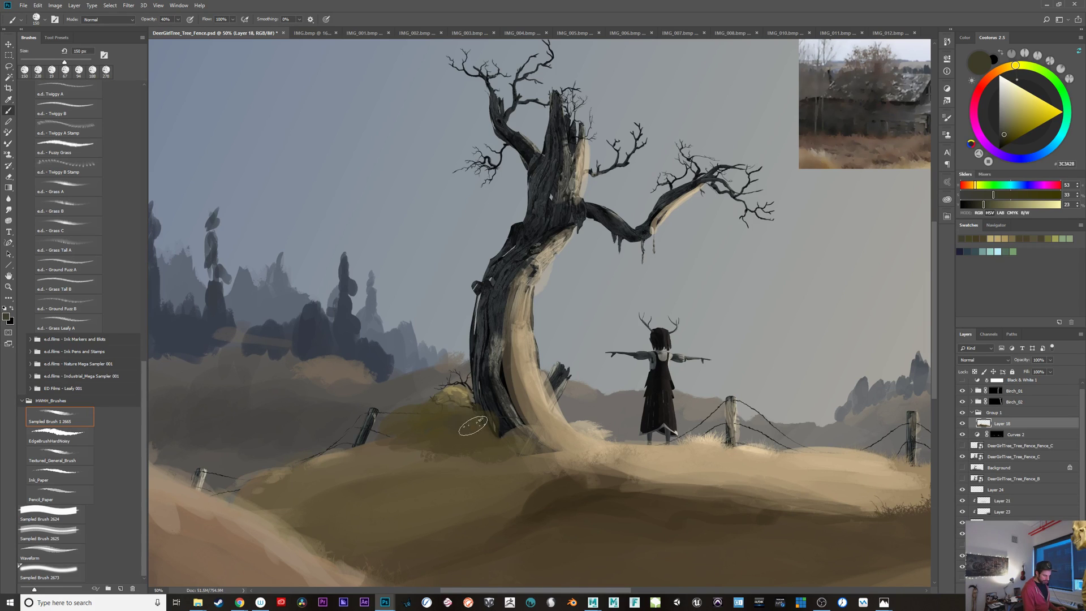
pyautogui.keyDown('alt'); pyautogui.click(500, 434); pyautogui.keyUp('alt')
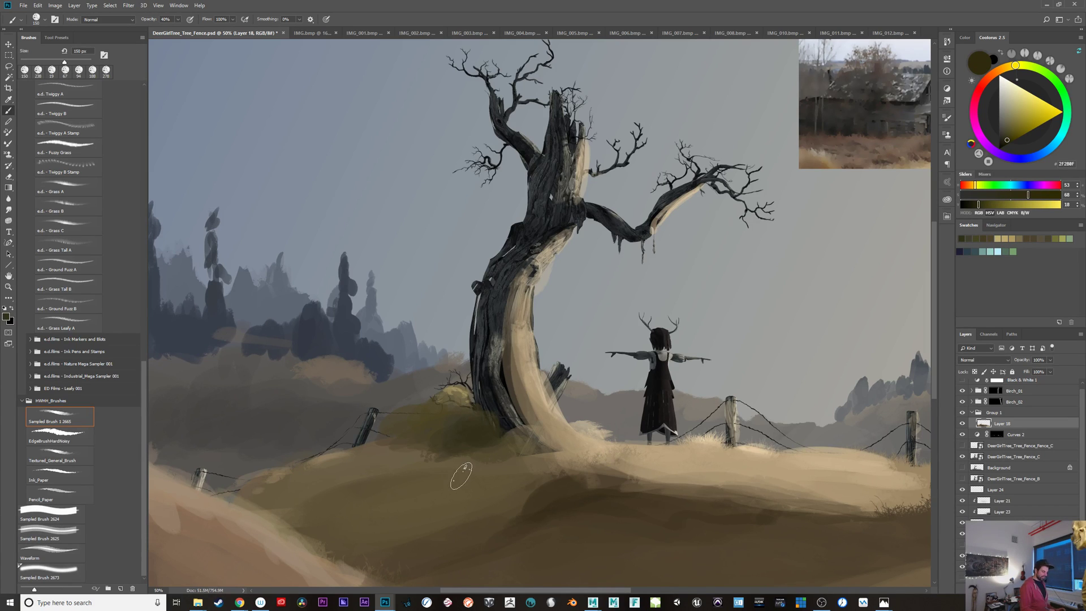
# Step: Blend sampled browns into the hillside below the bush, and compare the painting with Layer 18 hidden and shown
pyautogui.keyDown('alt'); pyautogui.click(438, 457); pyautogui.keyUp('alt')
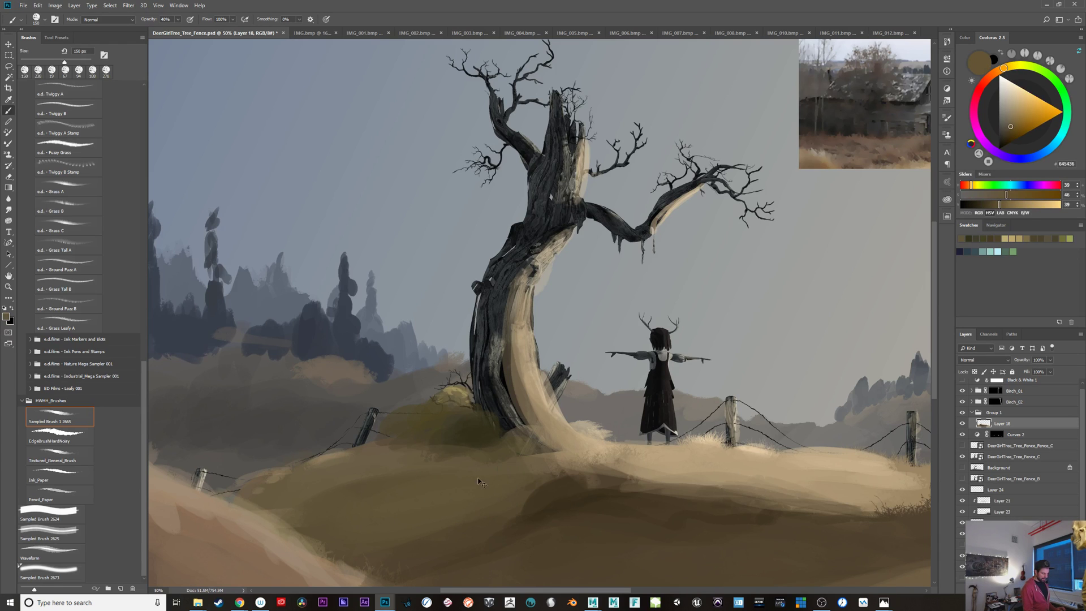
pyautogui.keyDown('alt'); pyautogui.click(495, 487); pyautogui.keyUp('alt')
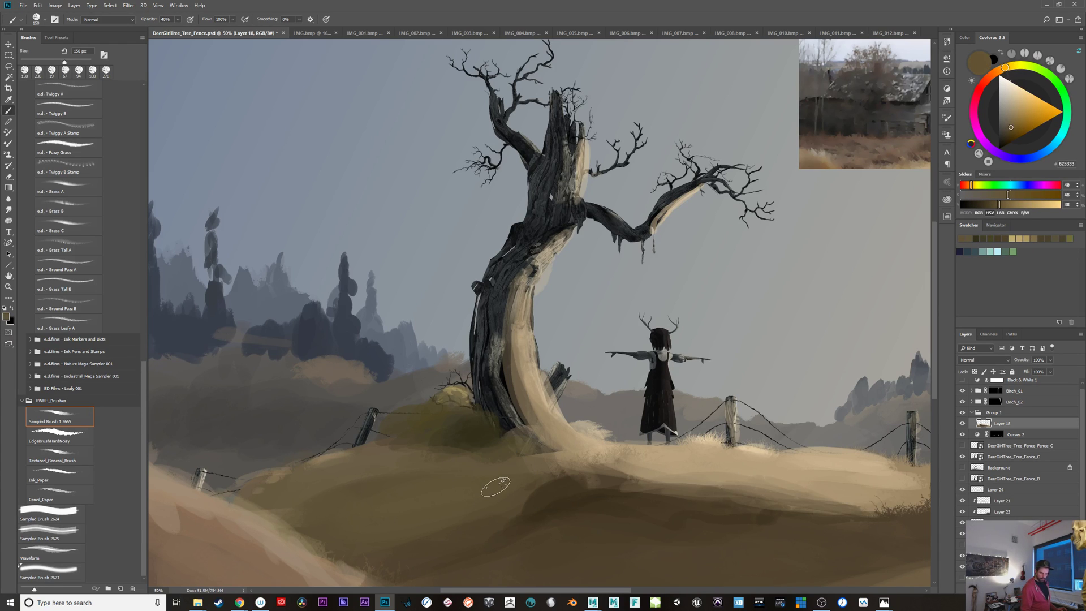
pyautogui.click(962, 424)
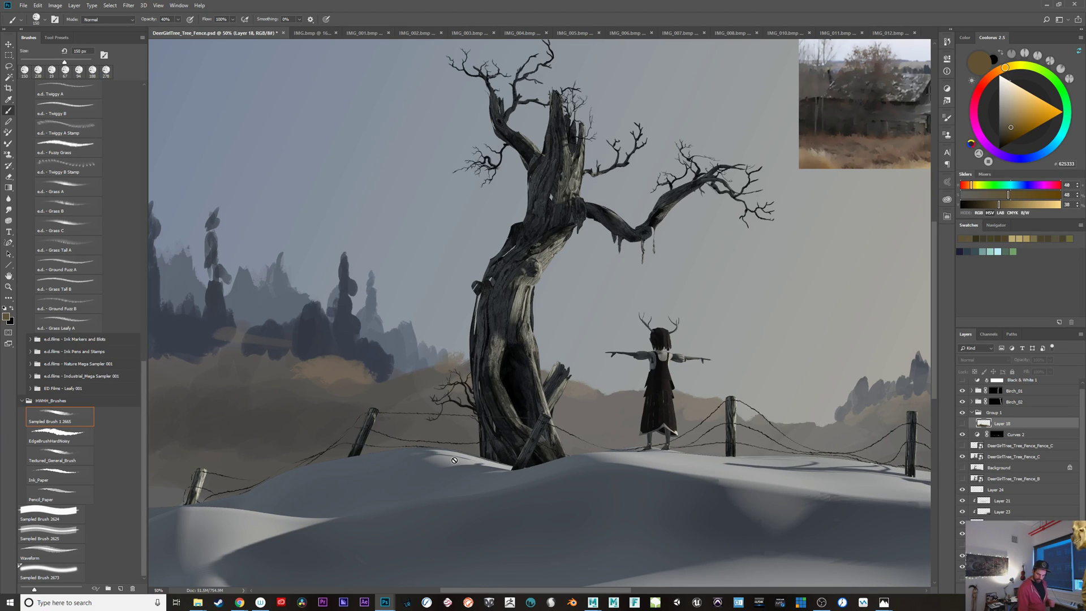
pyautogui.hotkey('ctrl', ',')
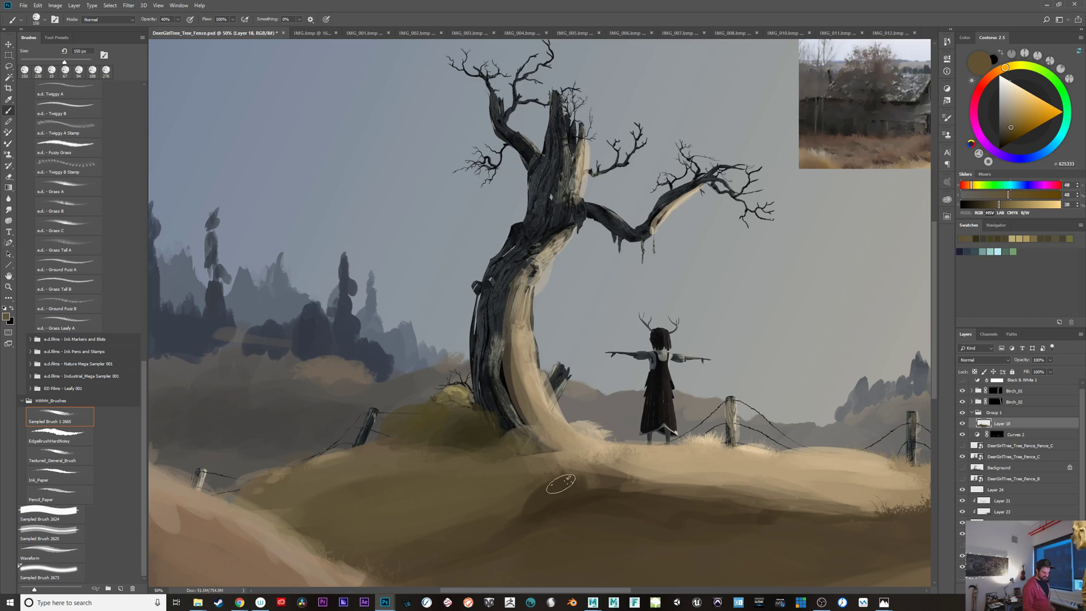
# Step: Sample the light sand tone and paint a soft highlight on the hillside beside the tree base, and compare with Layer 18 hidden
pyautogui.keyDown('alt'); pyautogui.click(569, 465); pyautogui.keyUp('alt')
pyautogui.moveTo(438, 448); pyautogui.dragTo(512, 469)
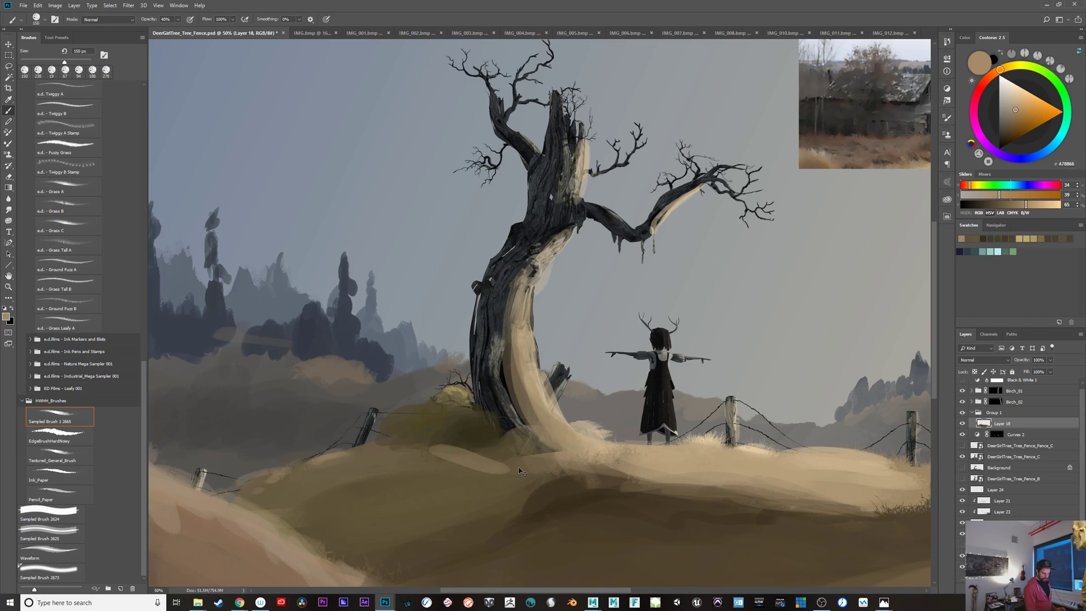
pyautogui.hotkey('ctrl', 'z')
pyautogui.hotkey('ctrl', 'shift', 'z')
pyautogui.hotkey('ctrl', 'z')
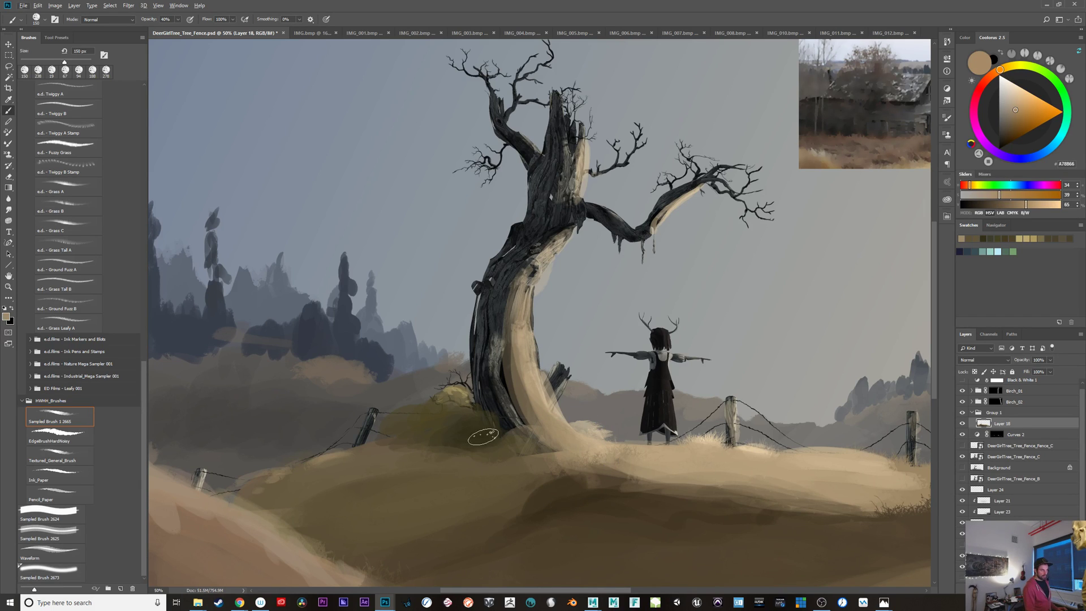
pyautogui.moveTo(512, 436)
pyautogui.mouseDown()
pyautogui.moveTo(494, 461)
pyautogui.moveTo(510, 466)
pyautogui.mouseUp()
pyautogui.hotkey('ctrl', 'z')
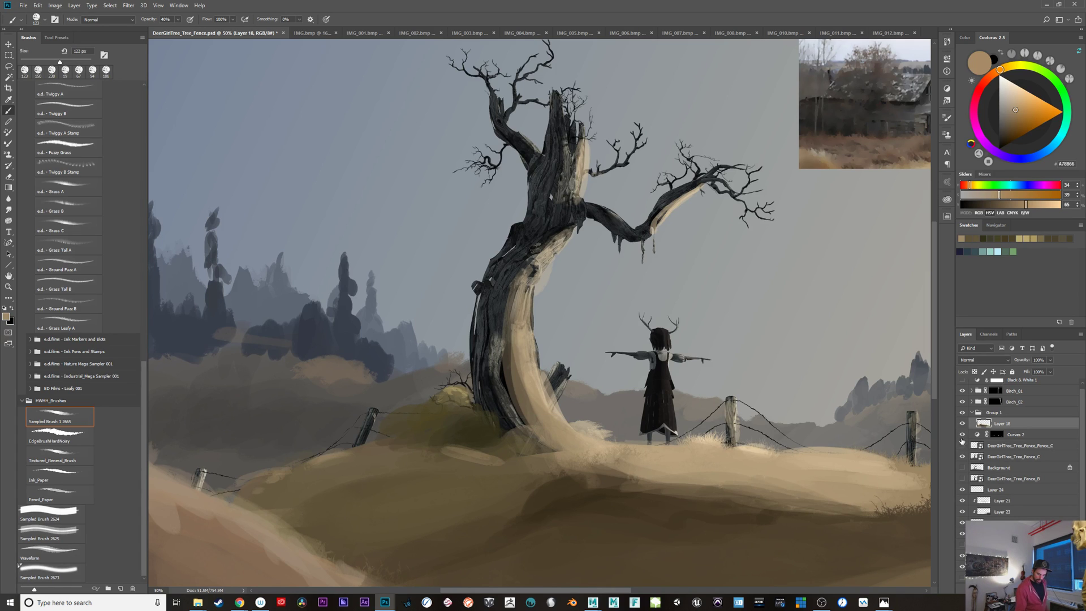
pyautogui.click(963, 424)
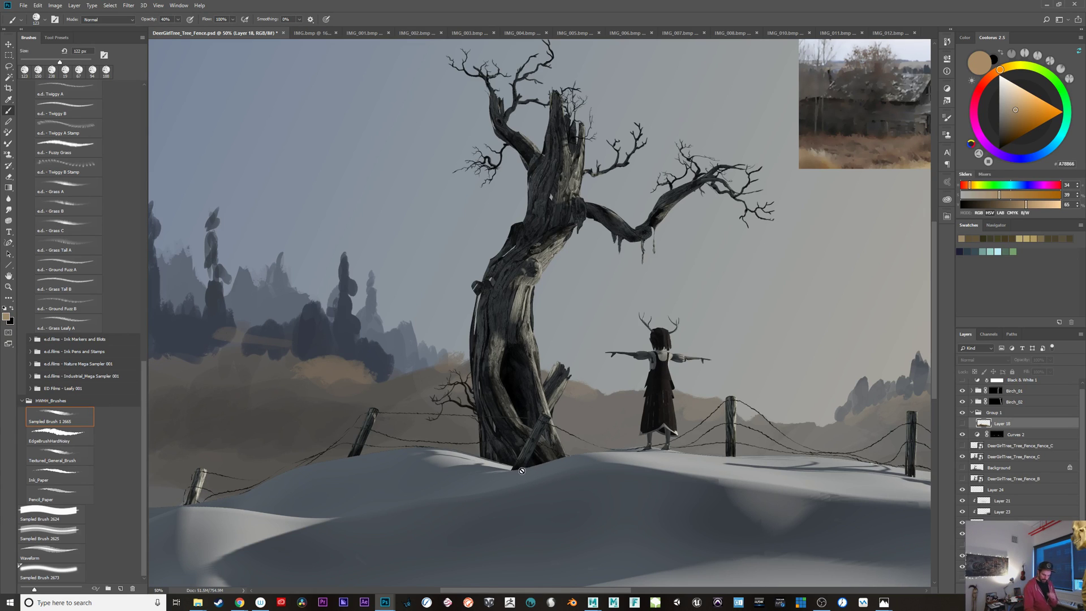
pyautogui.click(962, 425)
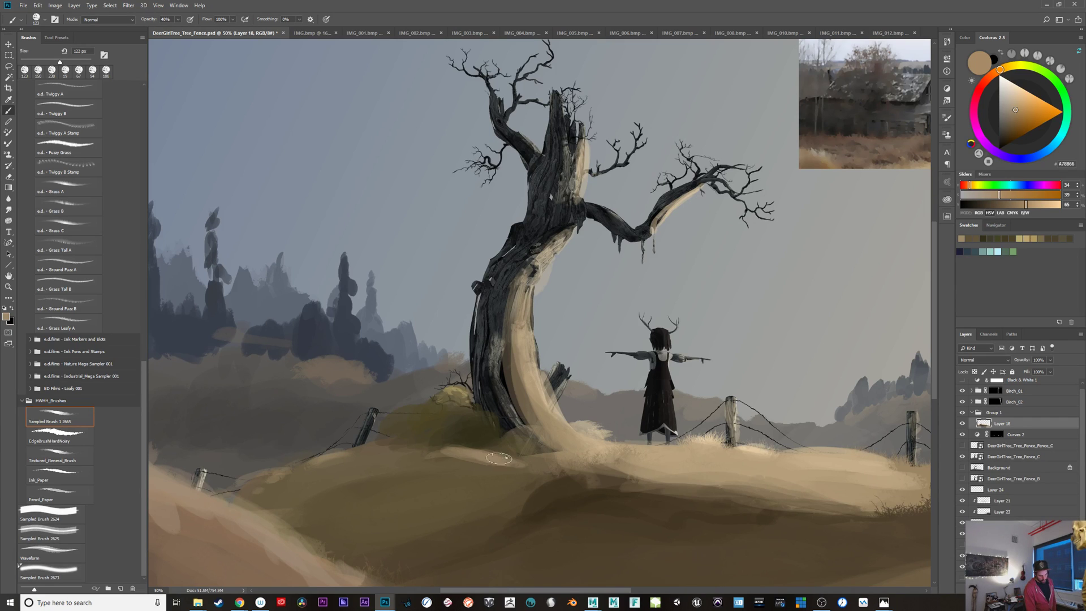
# Step: Sample brown and sky blue-grey tones, and blend a muted olive-brown across the hillside slope below the bush
pyautogui.keyDown('alt'); pyautogui.click(552, 459); pyautogui.keyUp('alt')
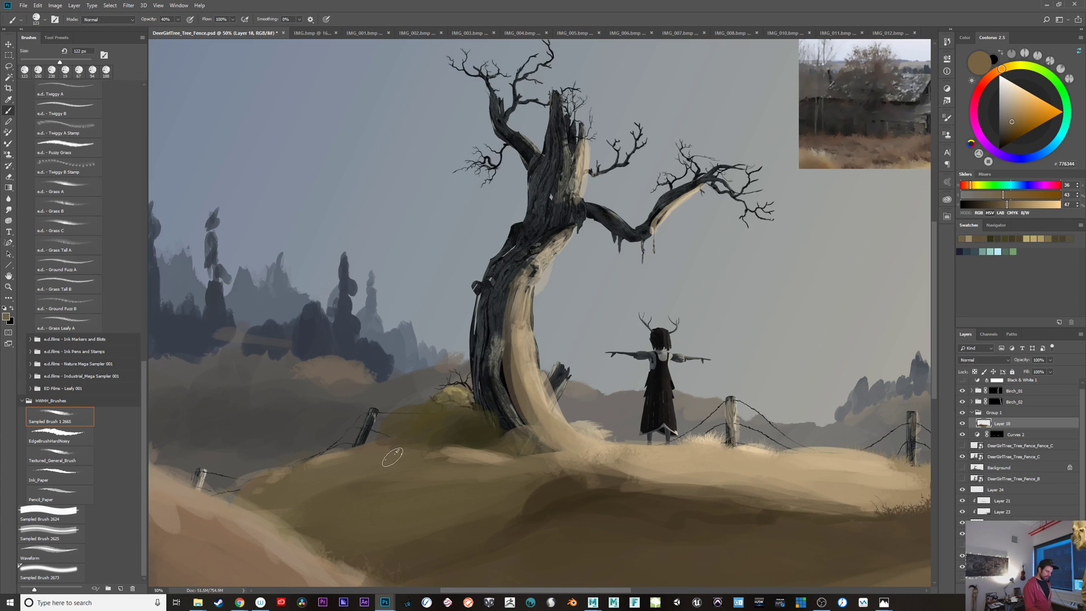
pyautogui.keyDown('alt'); pyautogui.click(410, 193); pyautogui.keyUp('alt')
pyautogui.hotkey('ctrl', 'z')
pyautogui.moveTo(407, 480); pyautogui.dragTo(414, 480)
pyautogui.moveTo(346, 483); pyautogui.dragTo(504, 461)
pyautogui.hotkey('ctrl', 'z')
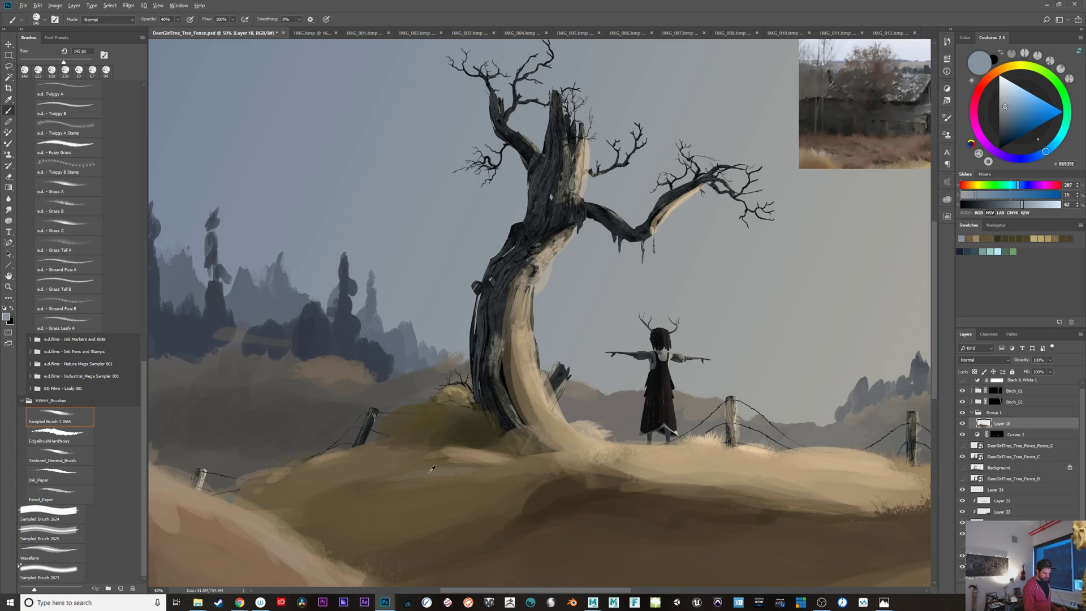
pyautogui.keyDown('alt'); pyautogui.click(428, 472); pyautogui.keyUp('alt')
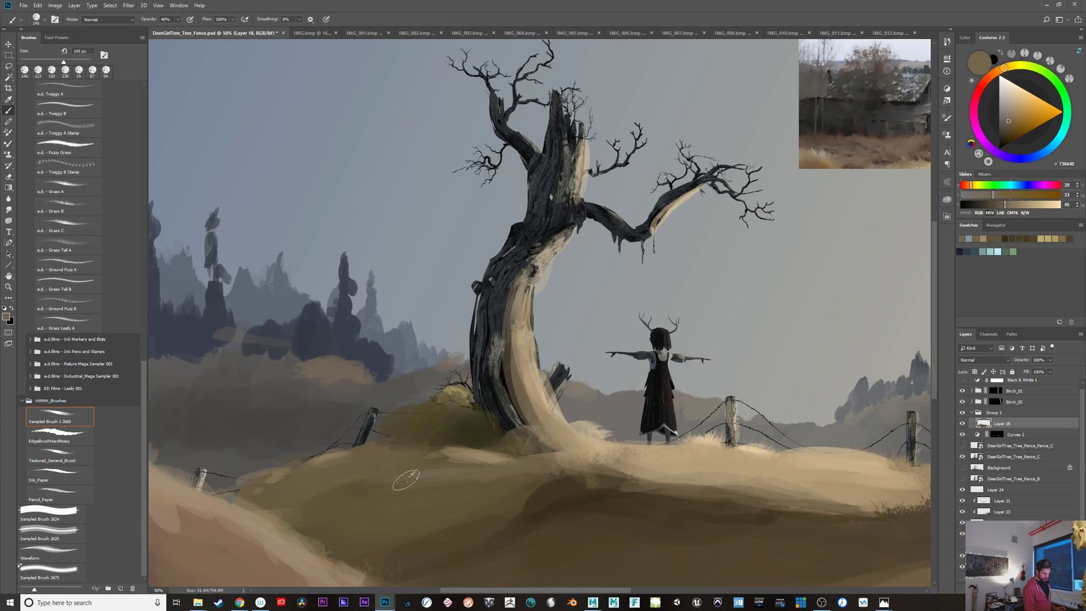
pyautogui.moveTo(354, 492); pyautogui.dragTo(417, 492)
pyautogui.moveTo(324, 501)
pyautogui.mouseDown()
pyautogui.moveTo(441, 475)
pyautogui.moveTo(398, 486)
pyautogui.moveTo(390, 510)
pyautogui.mouseUp()
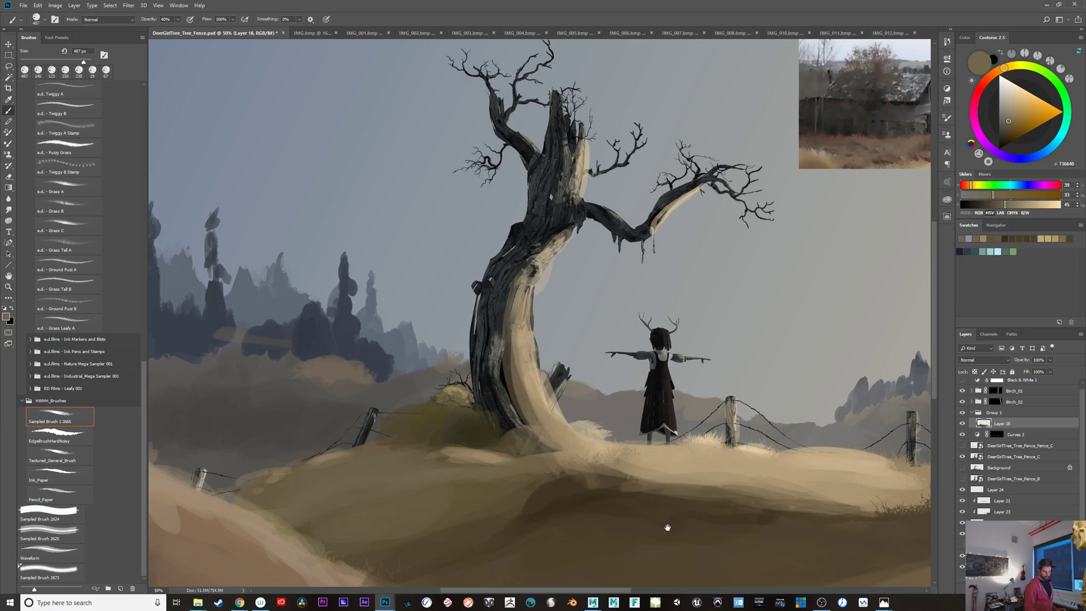
# Step: Examine the overall colour balance of the painting, including the lit ground and background around the birch trees
pyautogui.moveTo(666, 528); pyautogui.dragTo(486, 501)
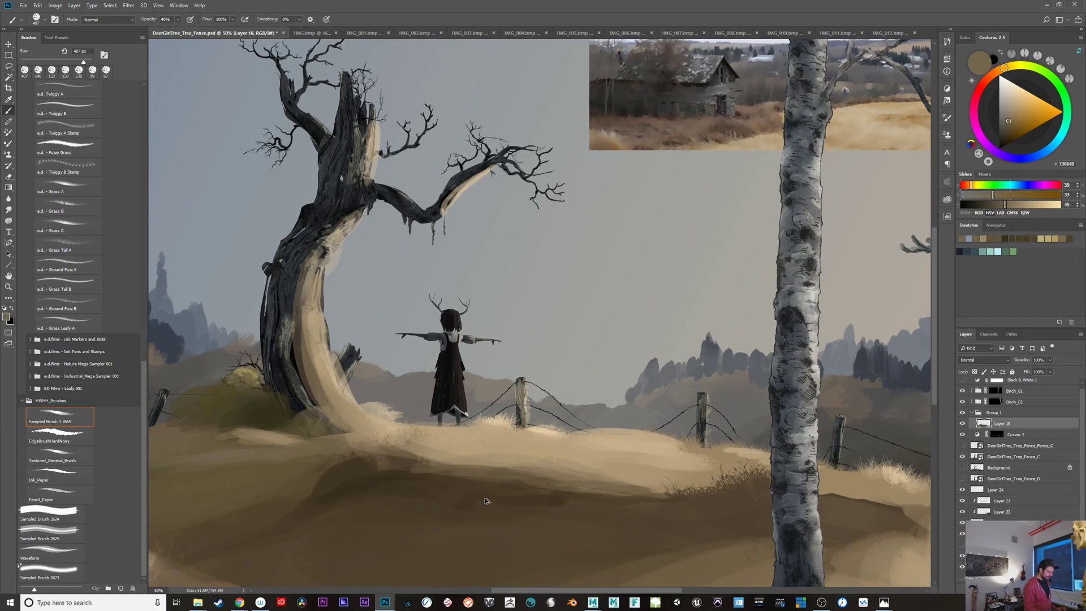
pyautogui.moveTo(359, 494); pyautogui.dragTo(577, 489)
pyautogui.keyDown('alt'); pyautogui.click(508, 448); pyautogui.keyUp('alt')
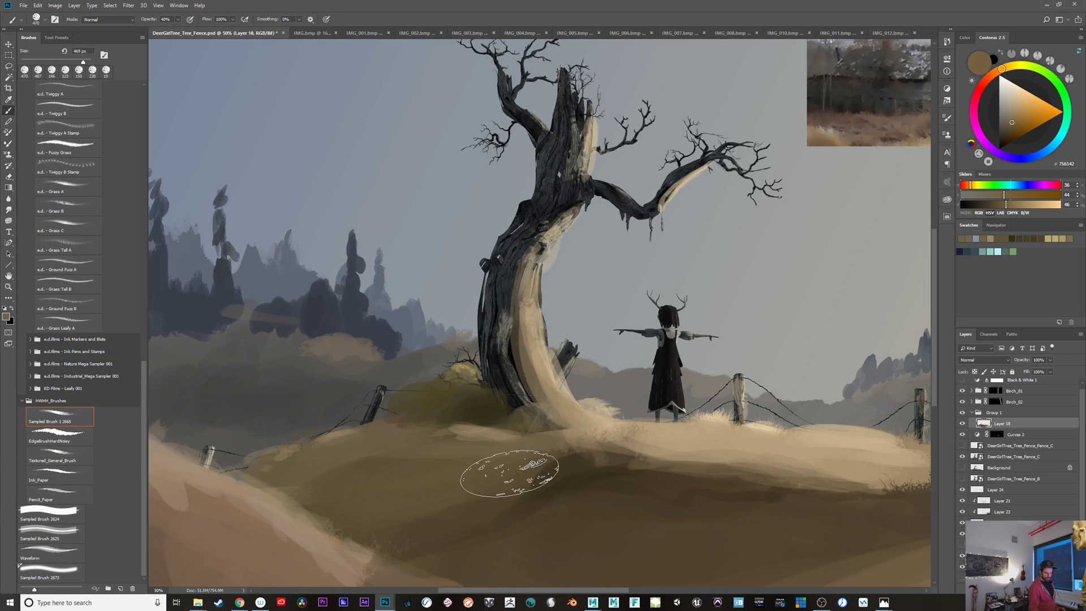
pyautogui.hotkey('ctrl', '-')
pyautogui.hotkey('ctrl', '-')
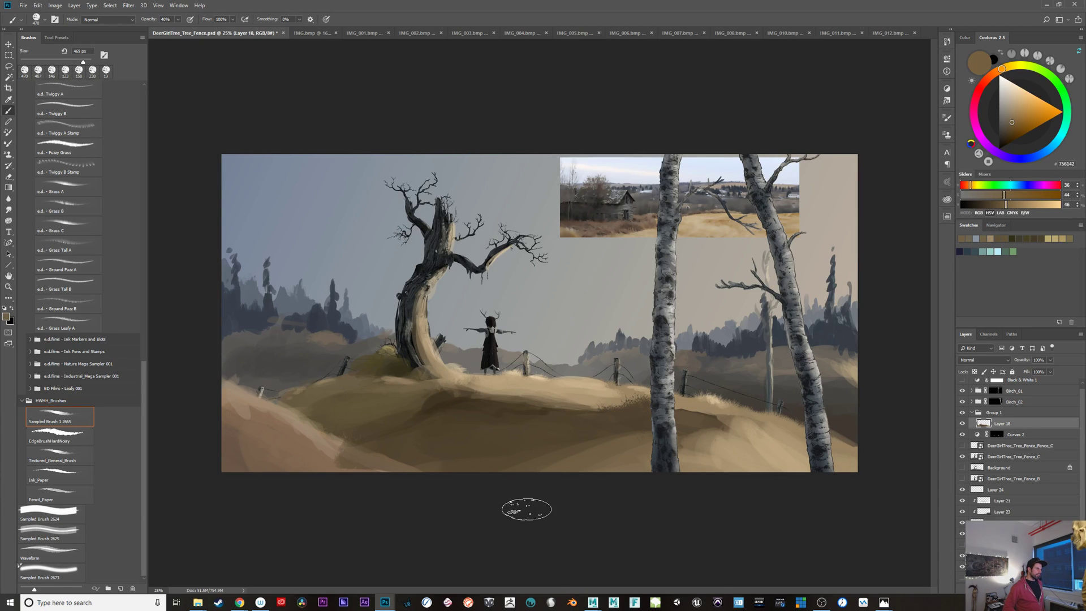
pyautogui.hotkey('ctrl', '+')
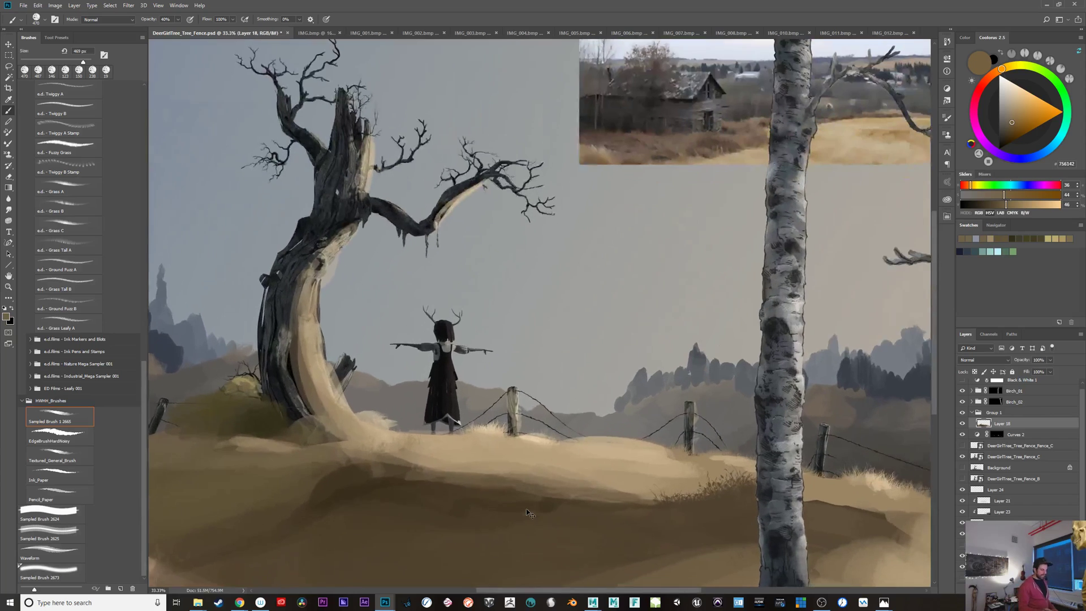
pyautogui.moveTo(689, 506); pyautogui.dragTo(376, 506)
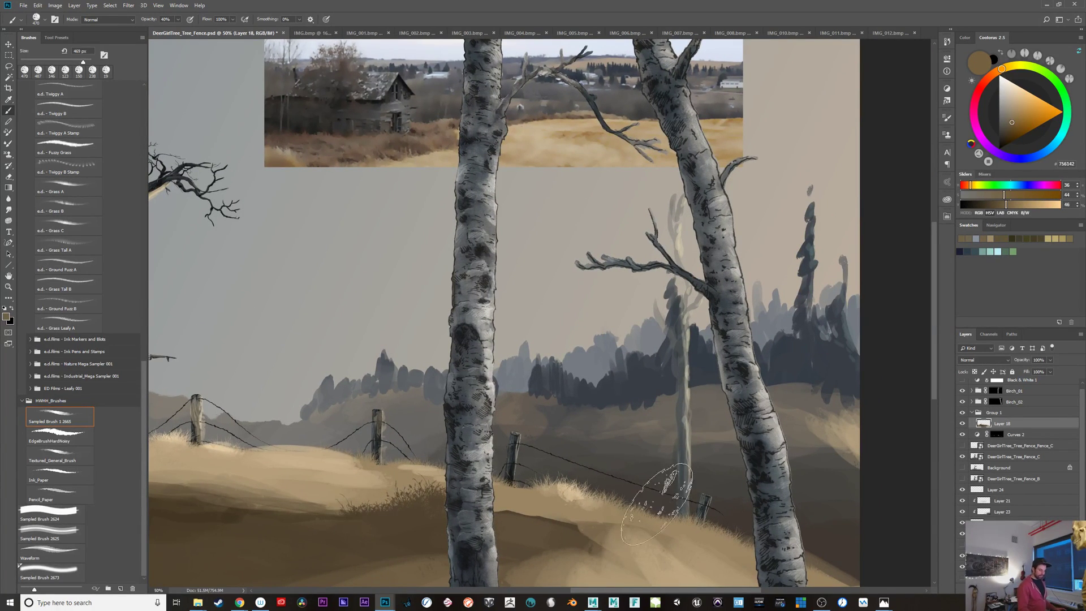
pyautogui.moveTo(672, 507); pyautogui.dragTo(729, 444)
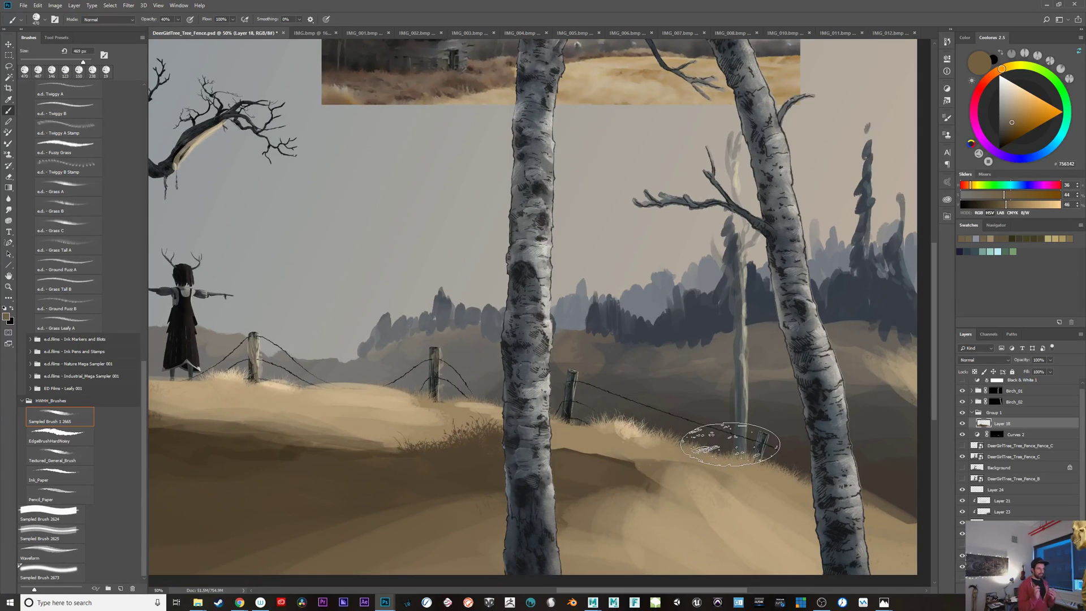
# Step: Sample a dark tone from the birch bark, identify the layer of the thin background tree and select Layer 24
pyautogui.keyDown('alt'); pyautogui.click(818, 390); pyautogui.keyUp('alt')
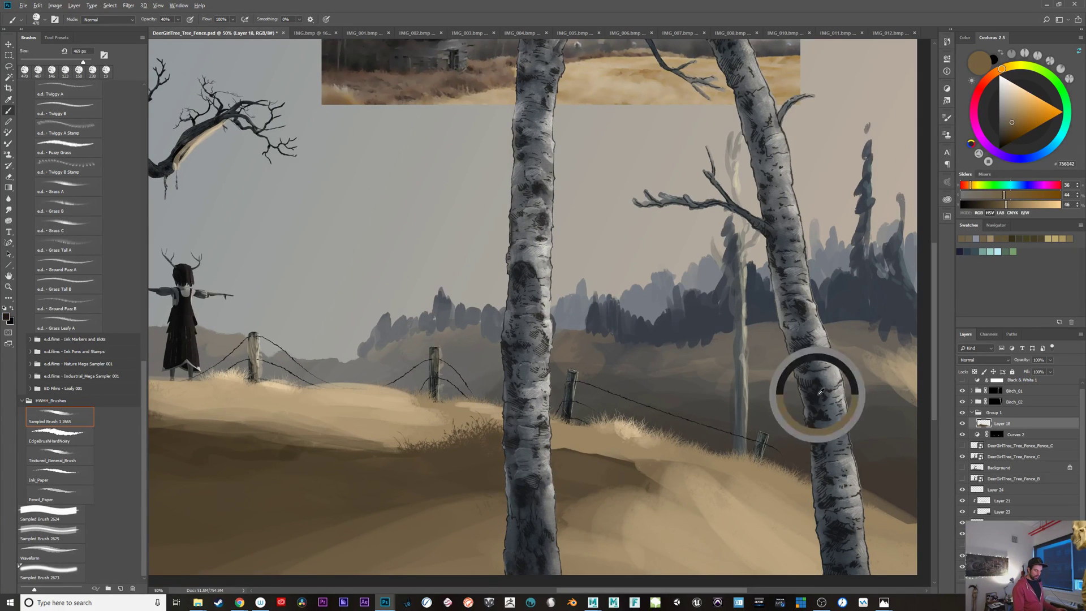
pyautogui.moveTo(725, 414); pyautogui.dragTo(668, 422)
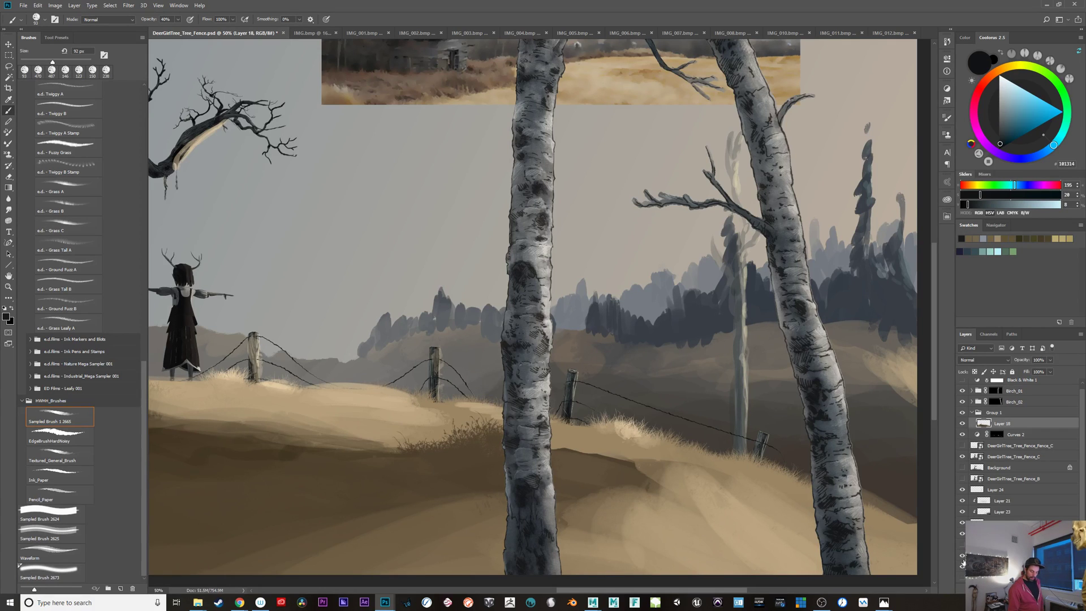
pyautogui.click(963, 524)
pyautogui.click(963, 524)
pyautogui.click(963, 490)
pyautogui.click(962, 490)
pyautogui.click(1005, 490)
# Step: Try dark bark marks on the thin background tree's trunk, and compare the painting with Layer 24 hidden and shown
pyautogui.moveTo(740, 410)
pyautogui.mouseDown()
pyautogui.moveTo(740, 450)
pyautogui.moveTo(733, 428)
pyautogui.moveTo(744, 407)
pyautogui.moveTo(740, 424)
pyautogui.mouseUp()
pyautogui.hotkey('ctrl', 'z')
pyautogui.hotkey('ctrl', 'z')
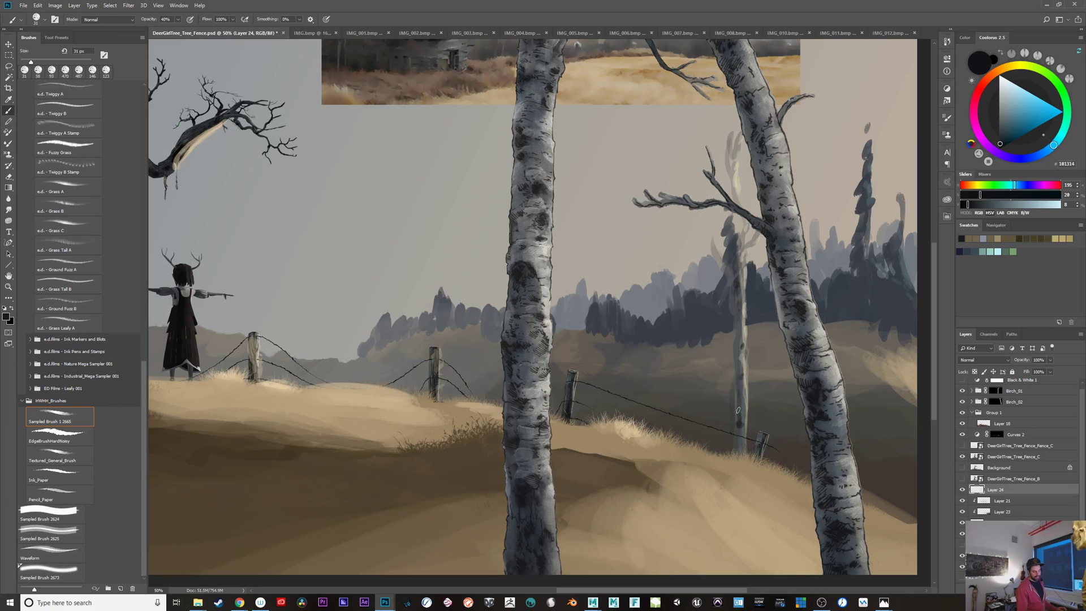
pyautogui.moveTo(679, 481); pyautogui.dragTo(660, 491)
pyautogui.press('e')
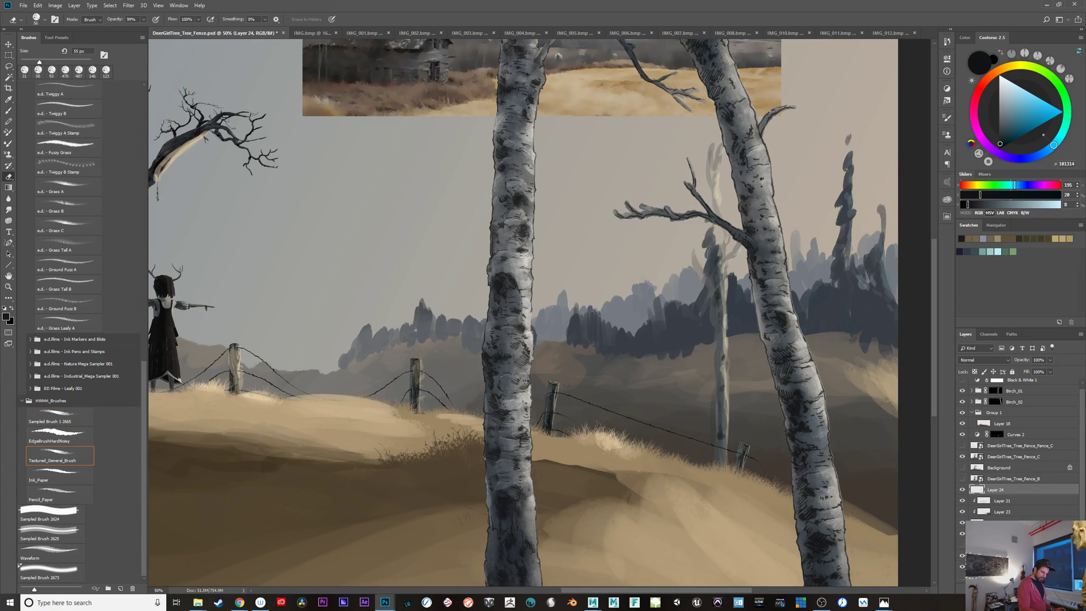
pyautogui.moveTo(722, 477); pyautogui.dragTo(649, 493)
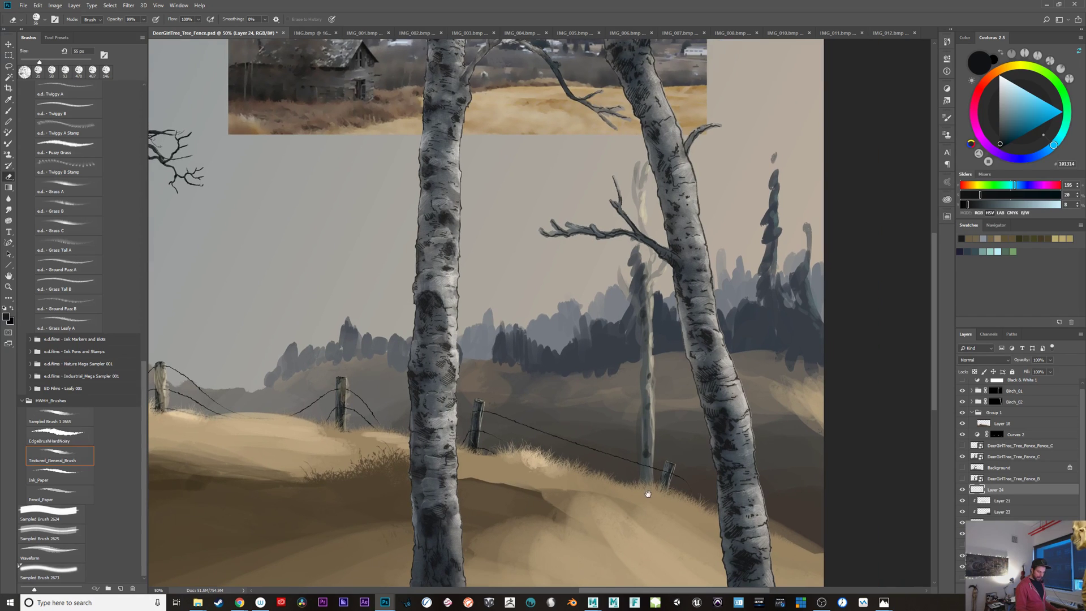
pyautogui.click(963, 490)
pyautogui.click(962, 490)
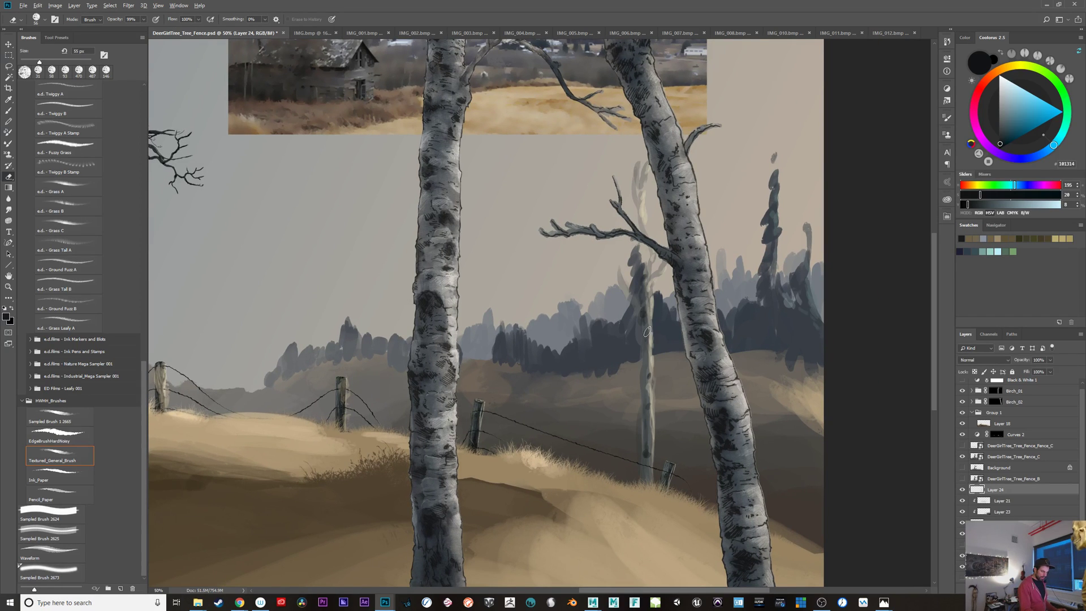
# Step: Sample the thin background tree's grey tones, set the brush opacity to 100% and paint along its upper trunk
pyautogui.press('b')
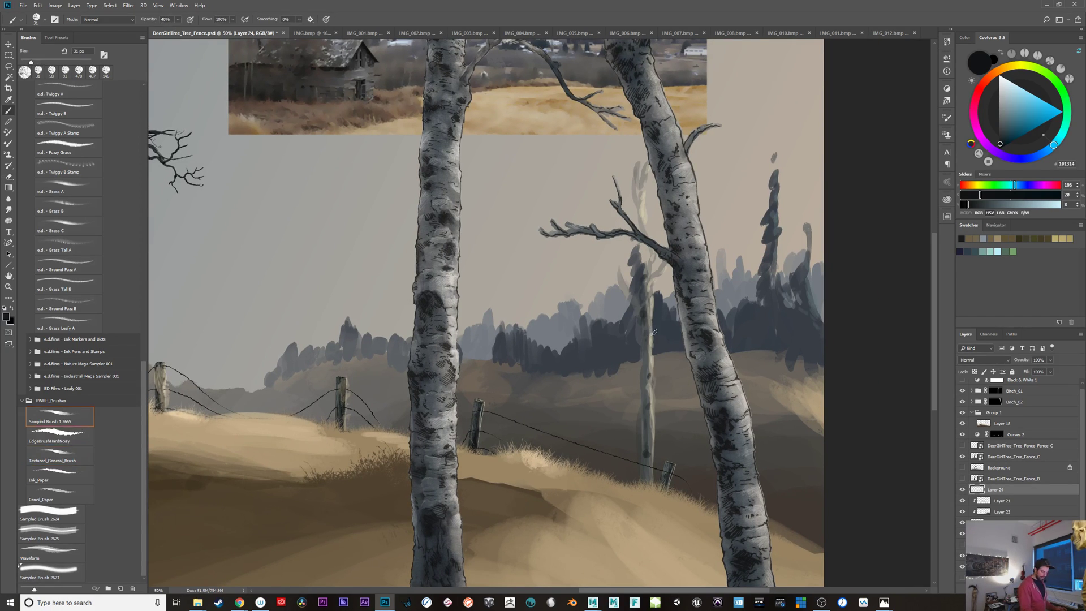
pyautogui.keyDown('alt'); pyautogui.click(649, 318); pyautogui.keyUp('alt')
pyautogui.moveTo(649, 320); pyautogui.dragTo(654, 320)
pyautogui.keyDown('alt'); pyautogui.click(650, 323); pyautogui.keyUp('alt')
pyautogui.keyDown('alt'); pyautogui.click(650, 318); pyautogui.keyUp('alt')
pyautogui.press('[')
pyautogui.press('[')
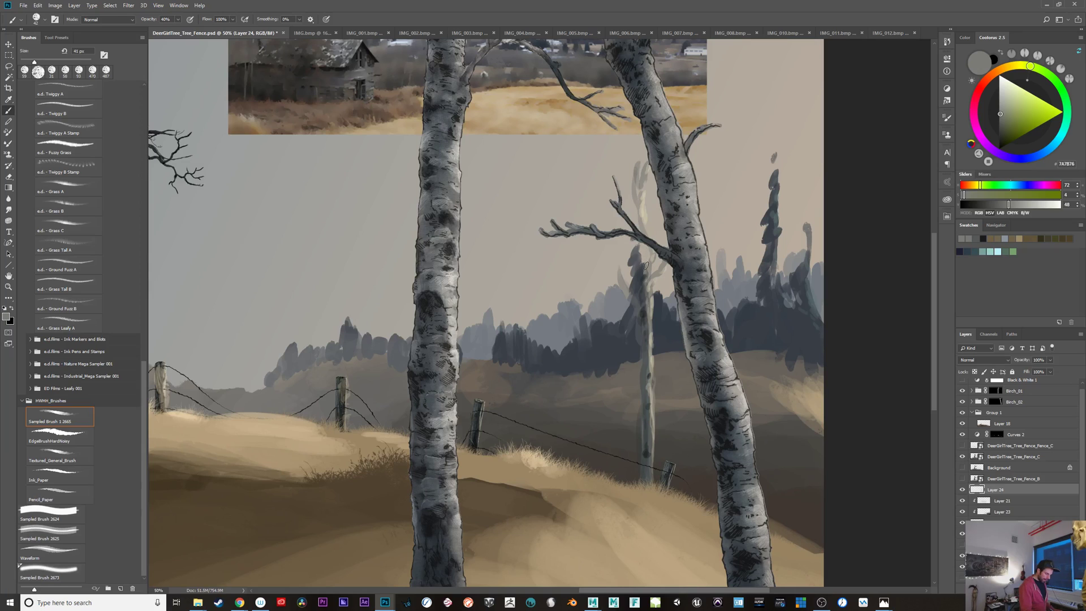
pyautogui.press('0')
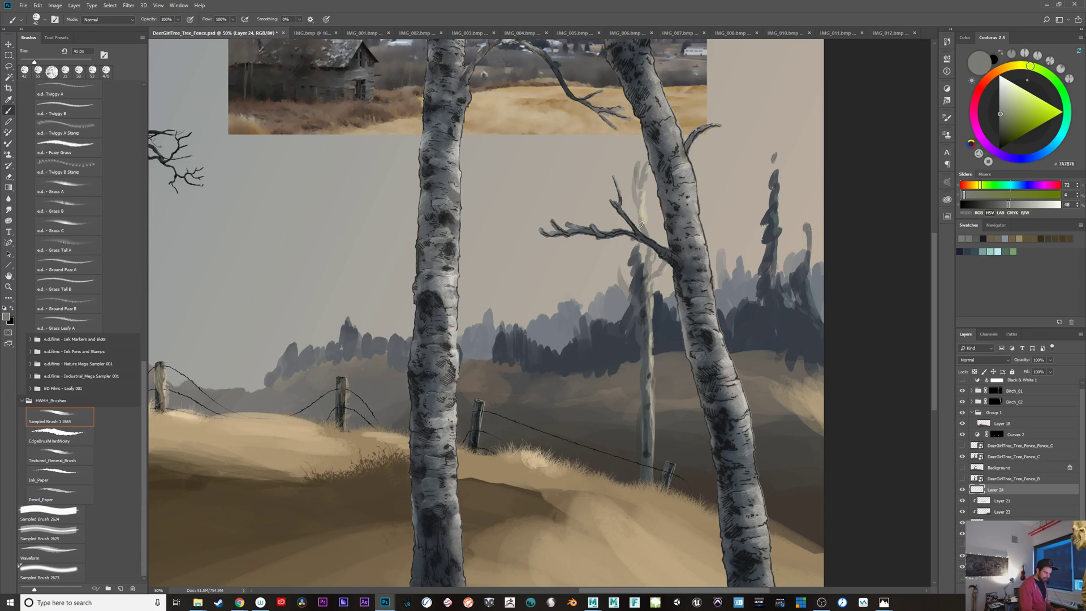
pyautogui.moveTo(644, 267); pyautogui.dragTo(643, 183)
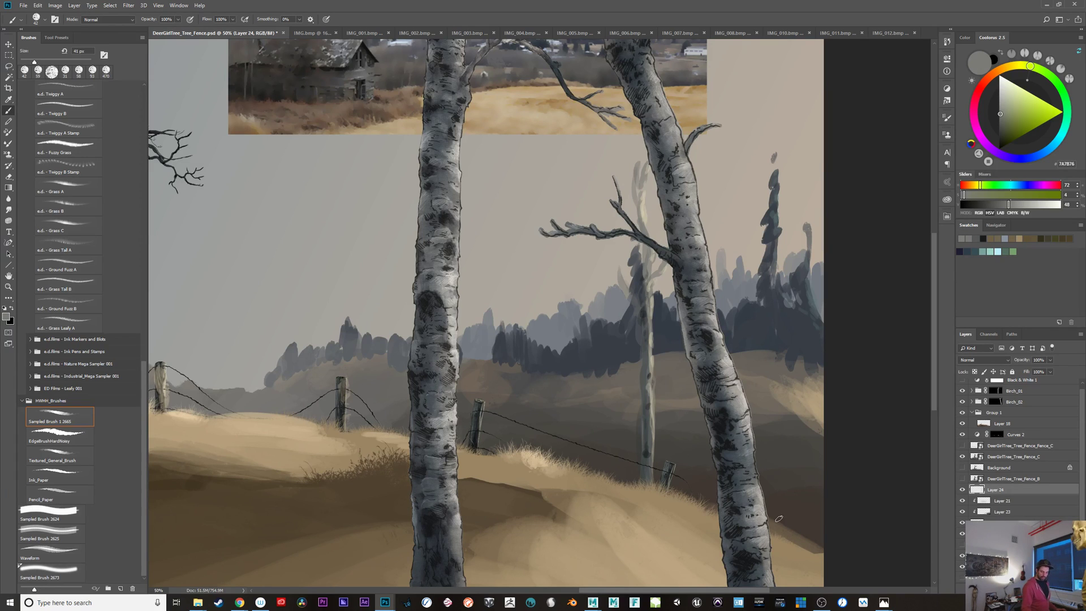
# Step: Compare the Birch_01 tree with Layer 8, Layer 6 and Layer 3 hidden and shown
pyautogui.click(971, 390)
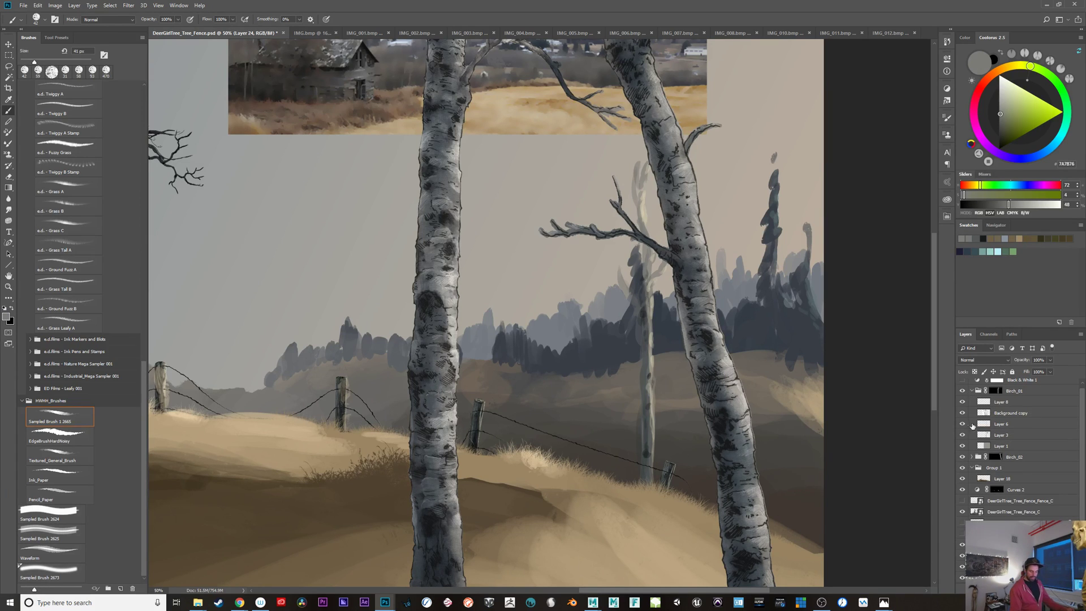
pyautogui.click(962, 401)
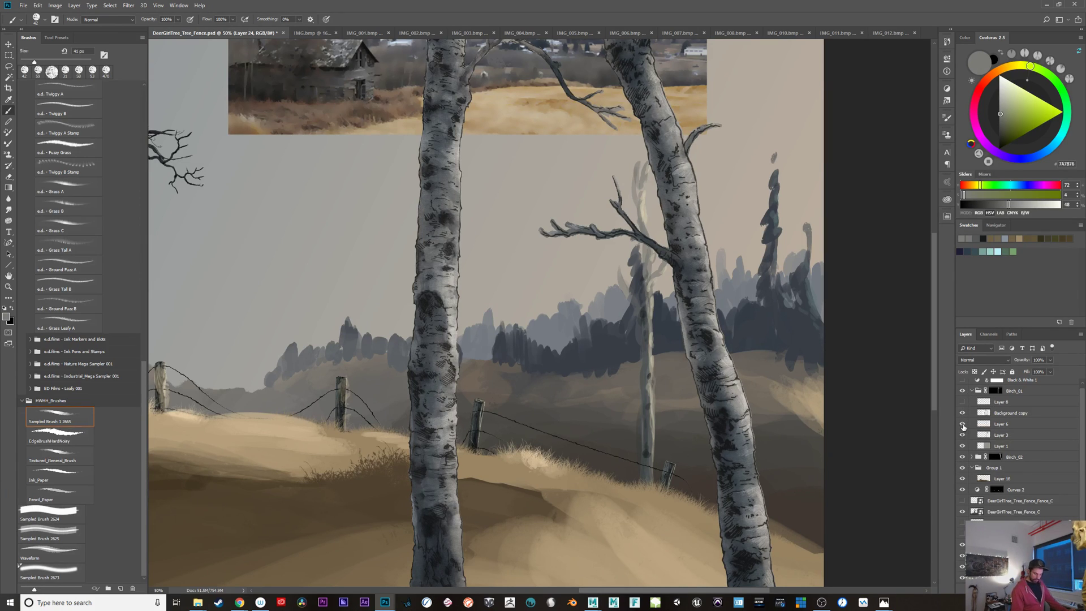
pyautogui.click(962, 424)
pyautogui.click(962, 434)
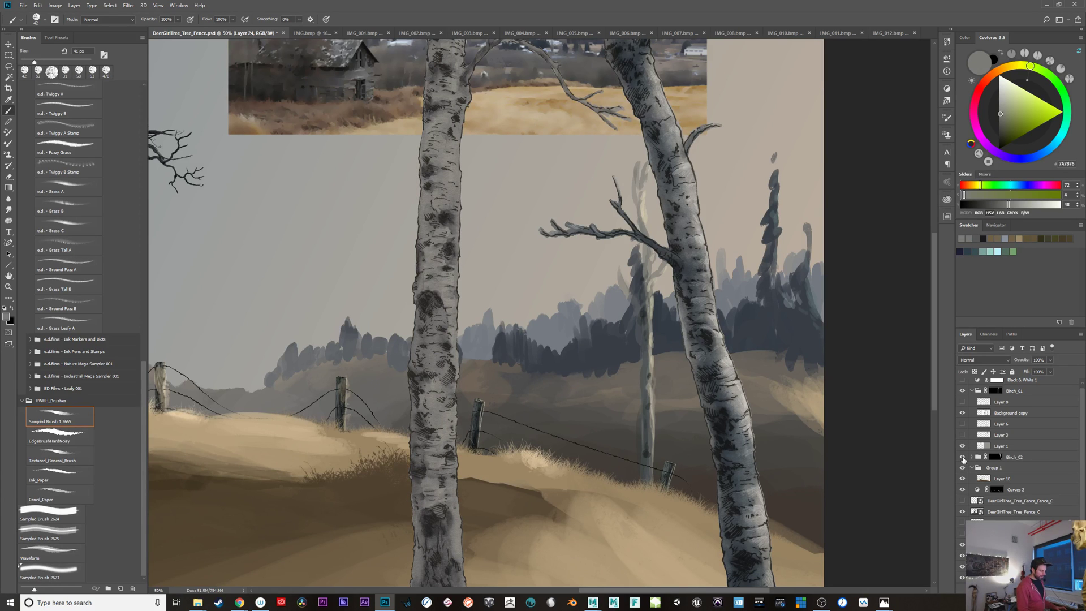
pyautogui.moveTo(582, 351)
pyautogui.mouseDown()
pyautogui.moveTo(585, 537)
pyautogui.moveTo(588, 483)
pyautogui.mouseUp()
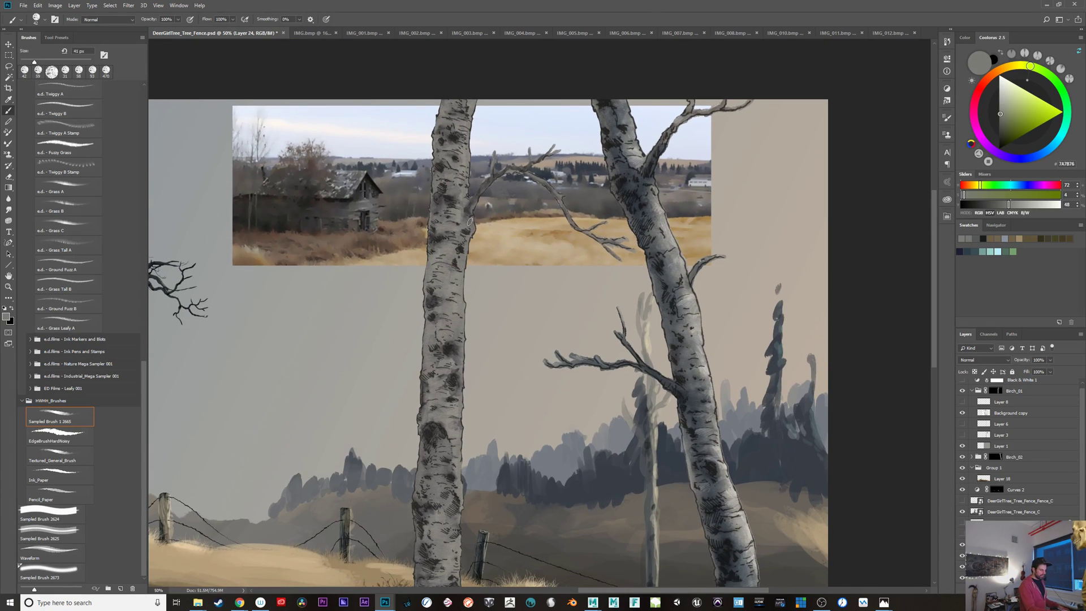
pyautogui.moveTo(497, 417); pyautogui.dragTo(512, 263)
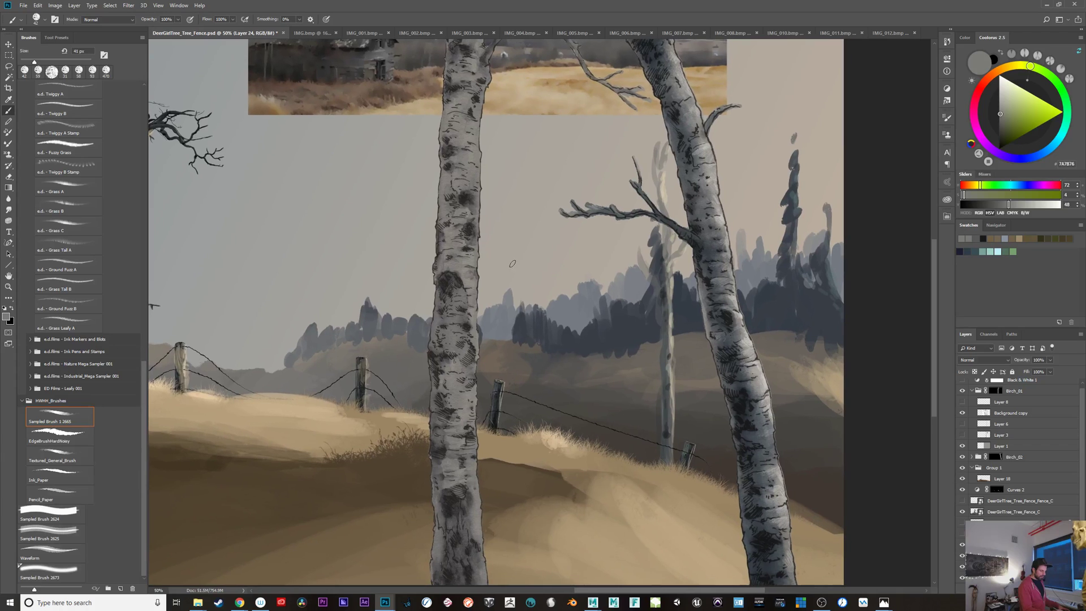
pyautogui.moveTo(625, 497); pyautogui.dragTo(618, 502)
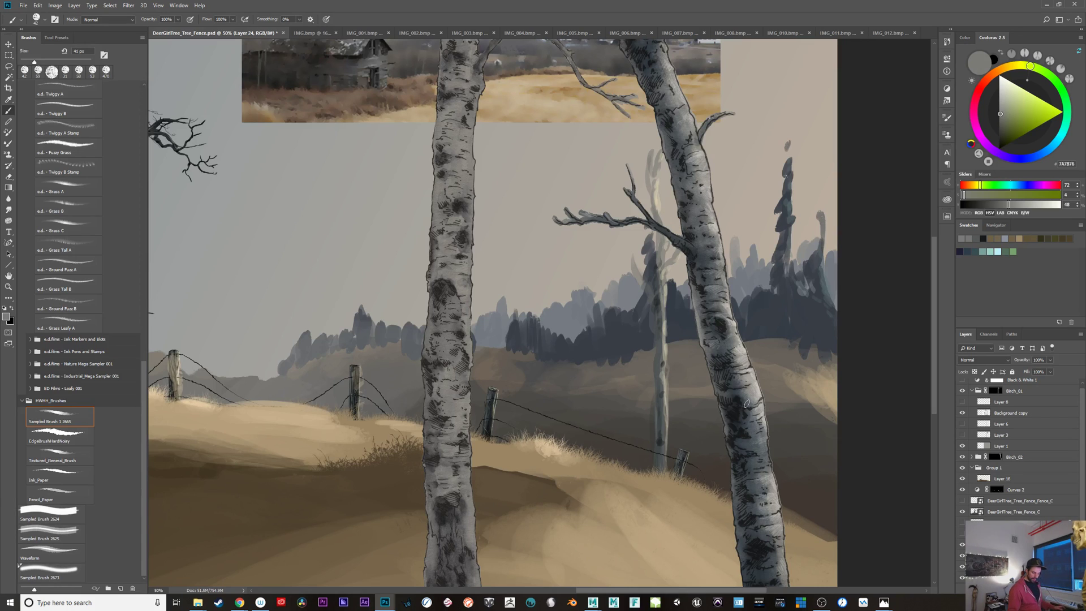
pyautogui.moveTo(962, 435); pyautogui.dragTo(962, 402)
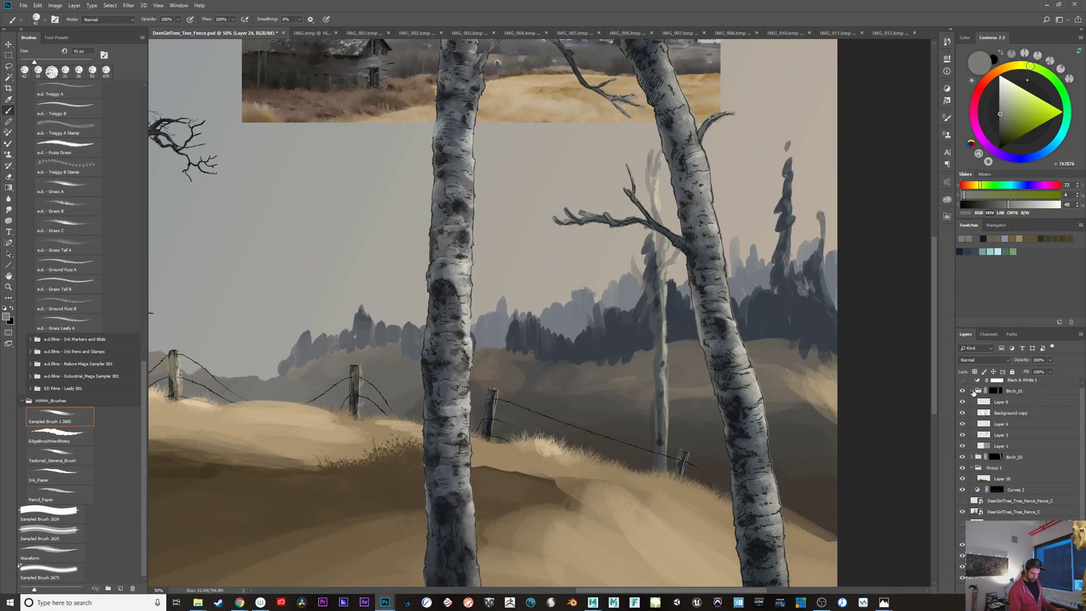
# Step: Compare the Birch_02 tree's flat base, bark linework and shading by hiding and showing the layers in its group
pyautogui.click(972, 391)
pyautogui.click(973, 401)
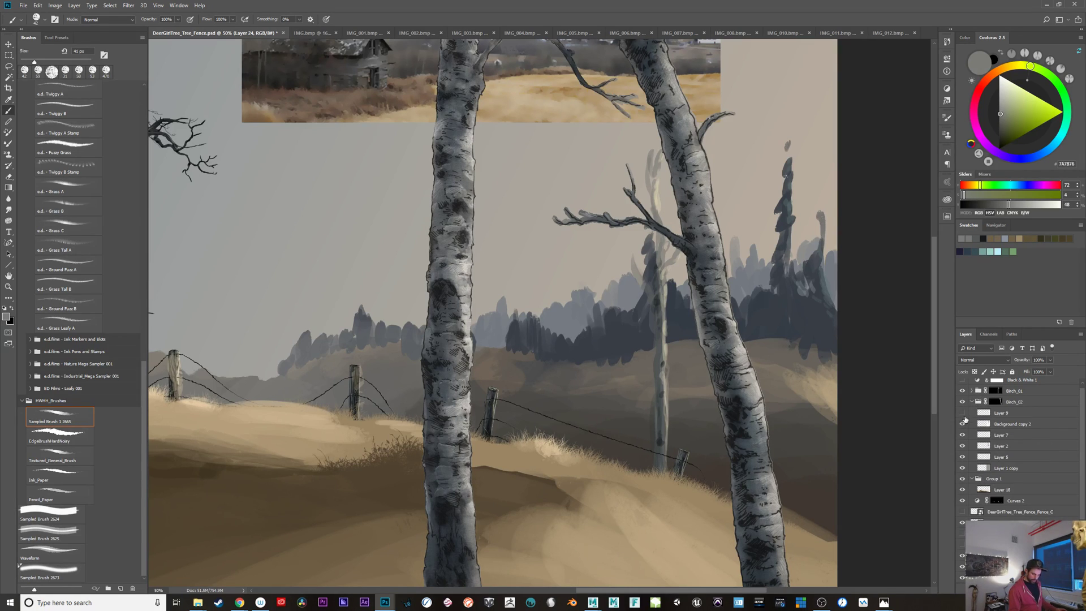
pyautogui.moveTo(963, 424); pyautogui.dragTo(964, 457)
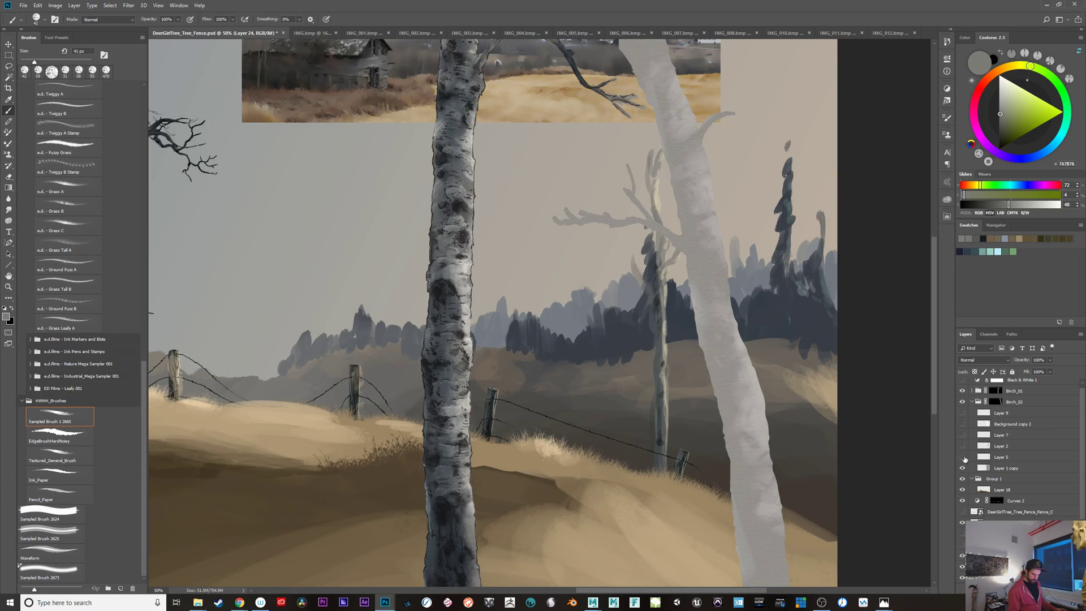
pyautogui.click(964, 446)
pyautogui.click(964, 446)
pyautogui.click(963, 425)
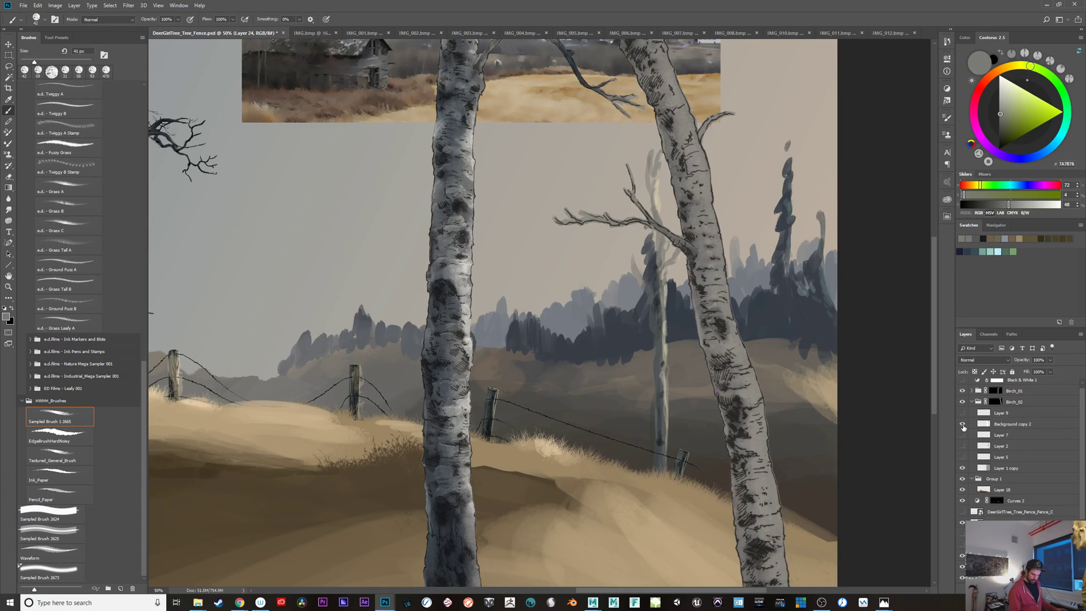
pyautogui.moveTo(812, 463); pyautogui.dragTo(759, 381)
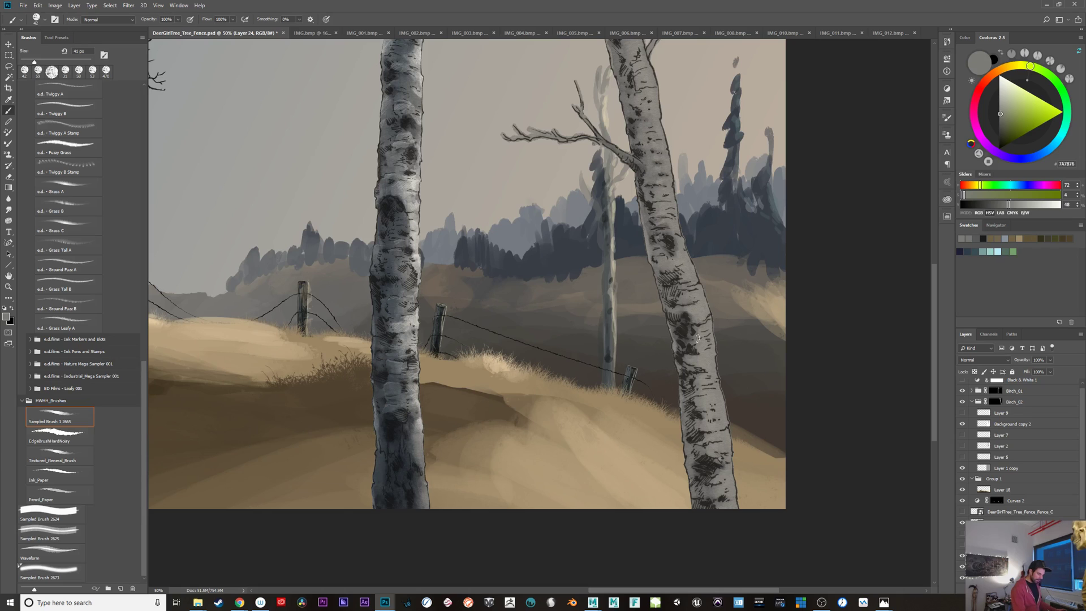
pyautogui.moveTo(744, 323); pyautogui.dragTo(739, 410)
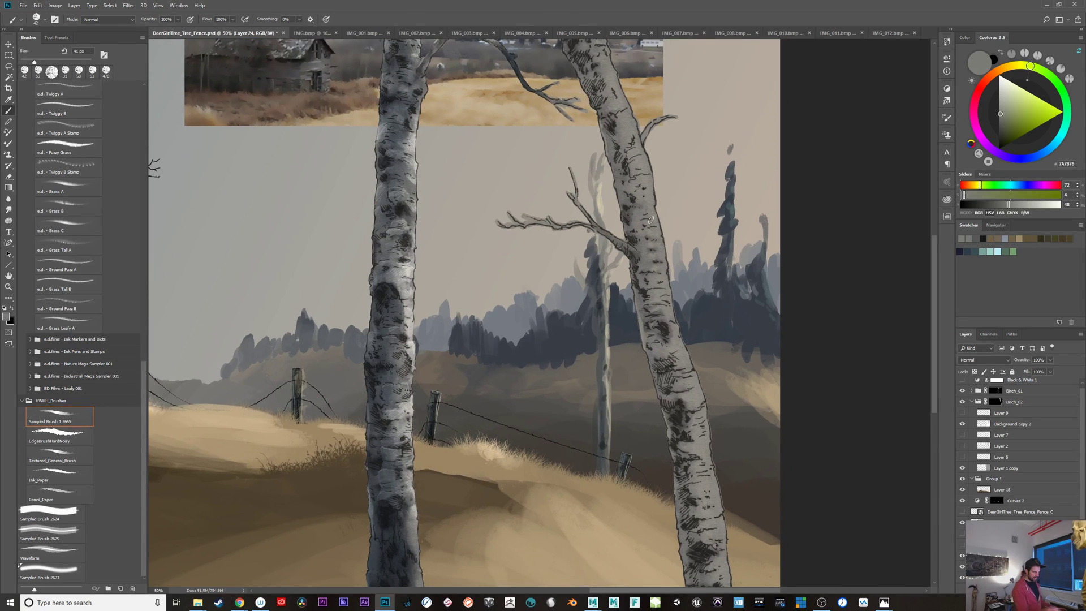
pyautogui.moveTo(963, 458); pyautogui.dragTo(961, 423)
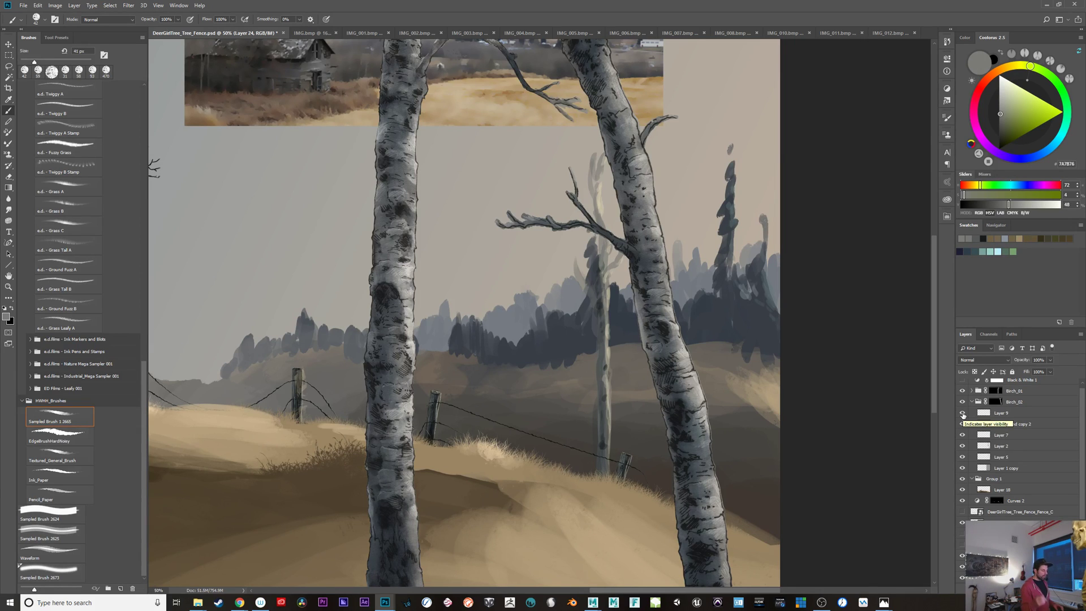
# Step: Toggle the visibility of layers in the Birch_02 group and a layer lower in the stack to check what each contributes
pyautogui.click(963, 435)
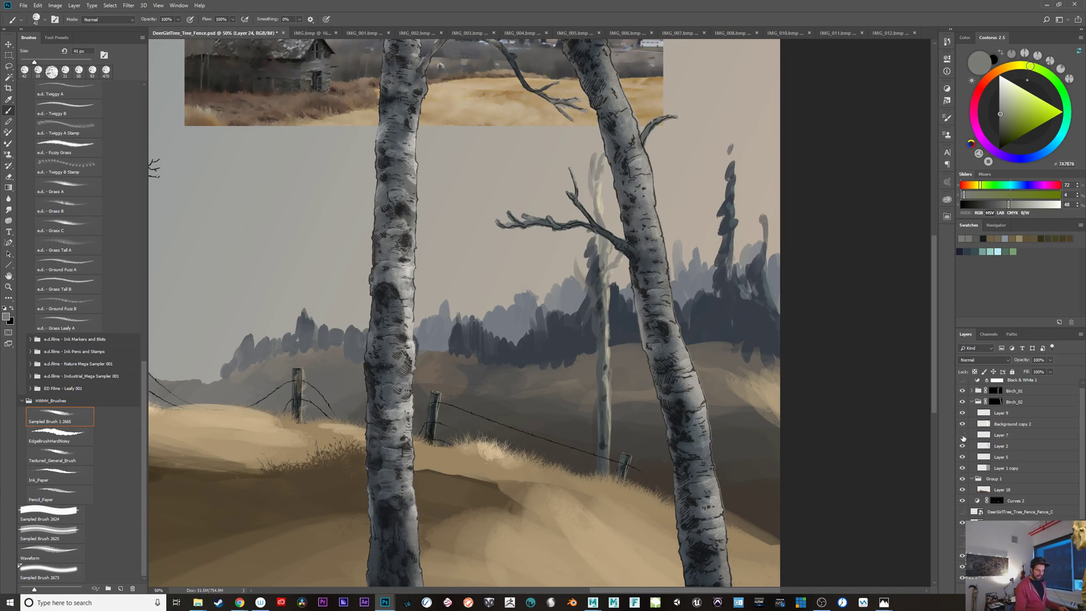
pyautogui.click(963, 435)
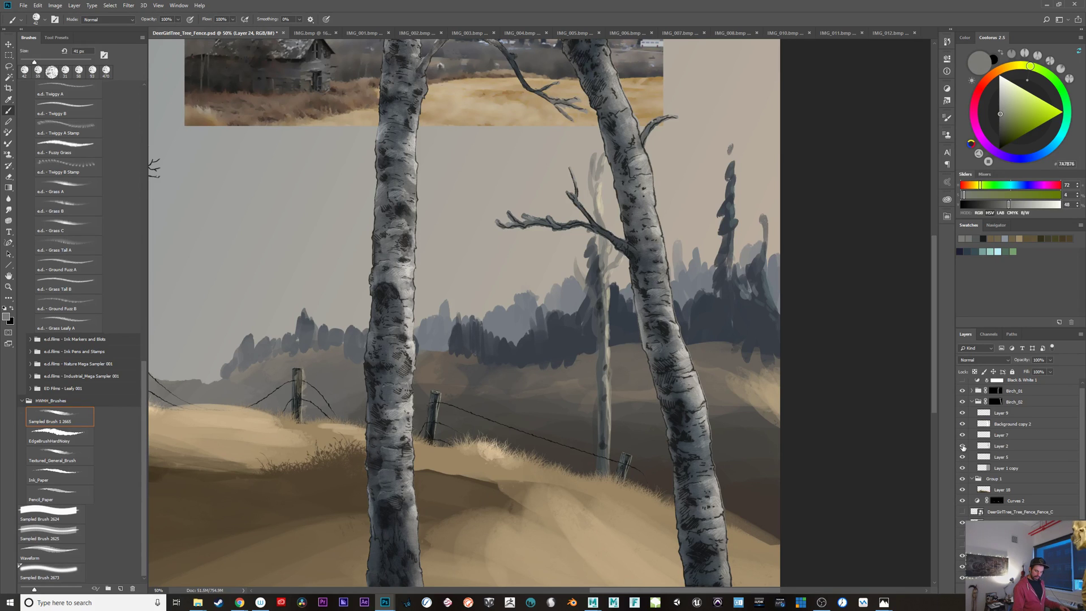
pyautogui.click(963, 446)
pyautogui.click(964, 447)
pyautogui.hotkey('ctrl', '-')
pyautogui.hotkey('ctrl', '-')
pyautogui.hotkey('ctrl', '-')
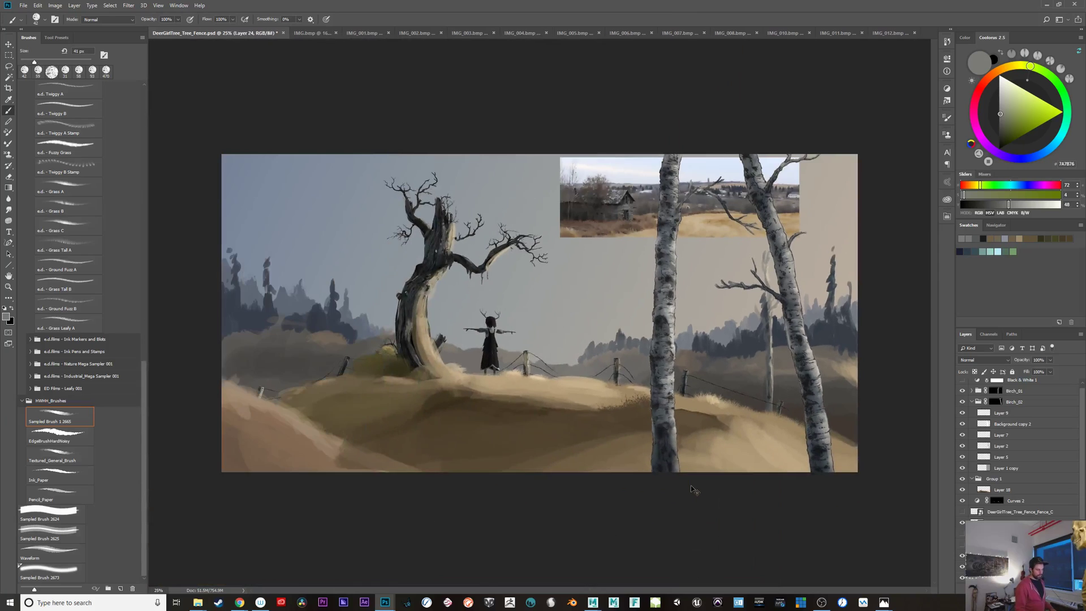
pyautogui.hotkey('ctrl', '+')
pyautogui.moveTo(578, 457); pyautogui.dragTo(487, 453)
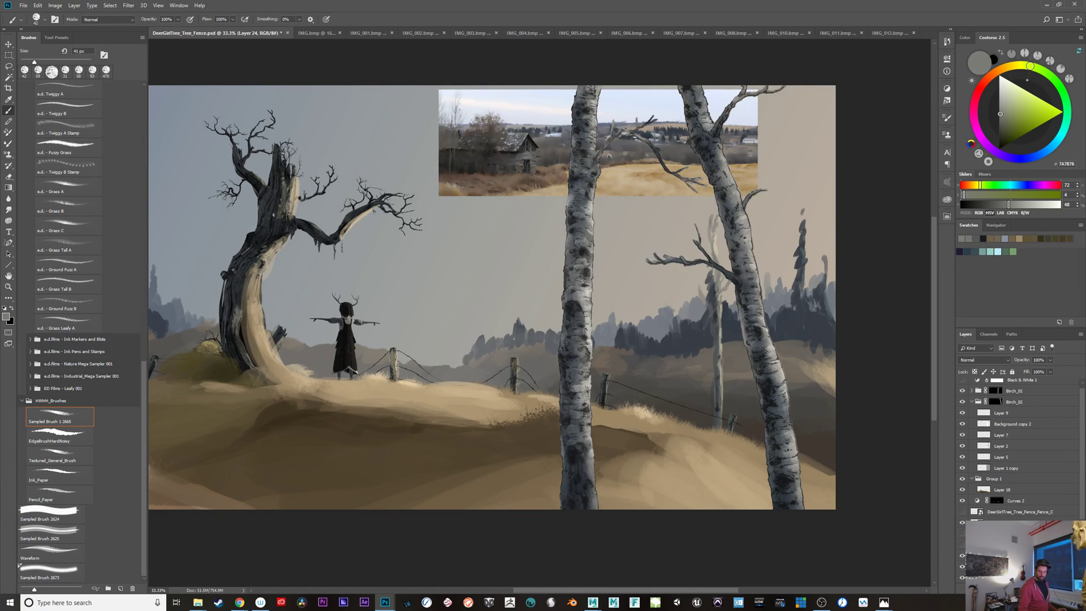
pyautogui.click(963, 558)
pyautogui.click(963, 558)
# Step: Sample tree colors around the distant birch and try a brush stroke for a new trunk beside it, undoing the stroke
pyautogui.keyDown('alt'); pyautogui.click(815, 327); pyautogui.keyUp('alt')
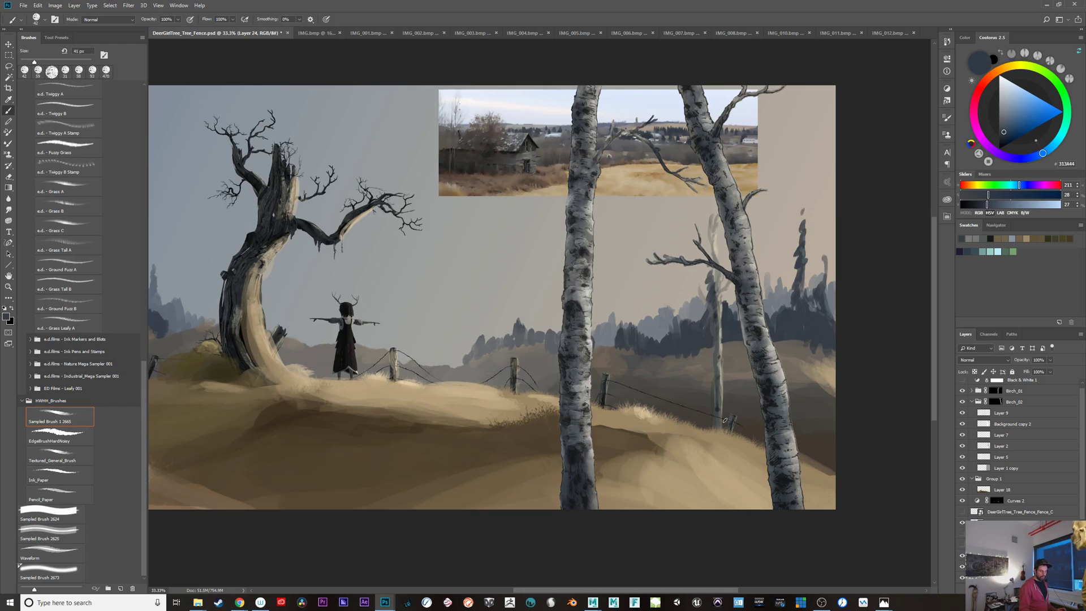
pyautogui.keyDown('alt'); pyautogui.click(723, 389); pyautogui.keyUp('alt')
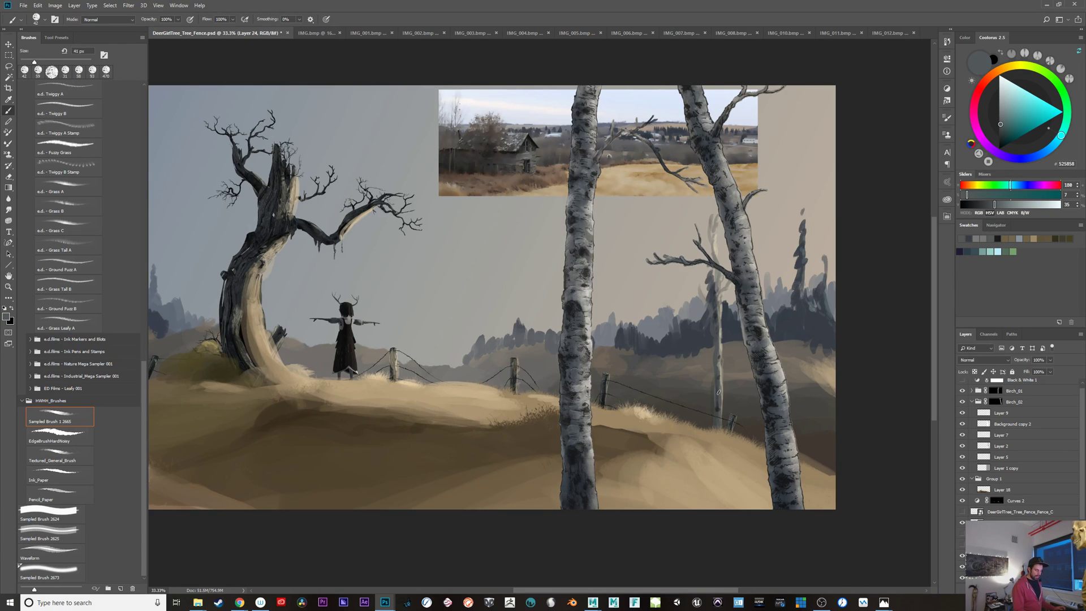
pyautogui.keyDown('alt'); pyautogui.click(724, 343); pyautogui.keyUp('alt')
pyautogui.keyDown('alt'); pyautogui.click(721, 345); pyautogui.keyUp('alt')
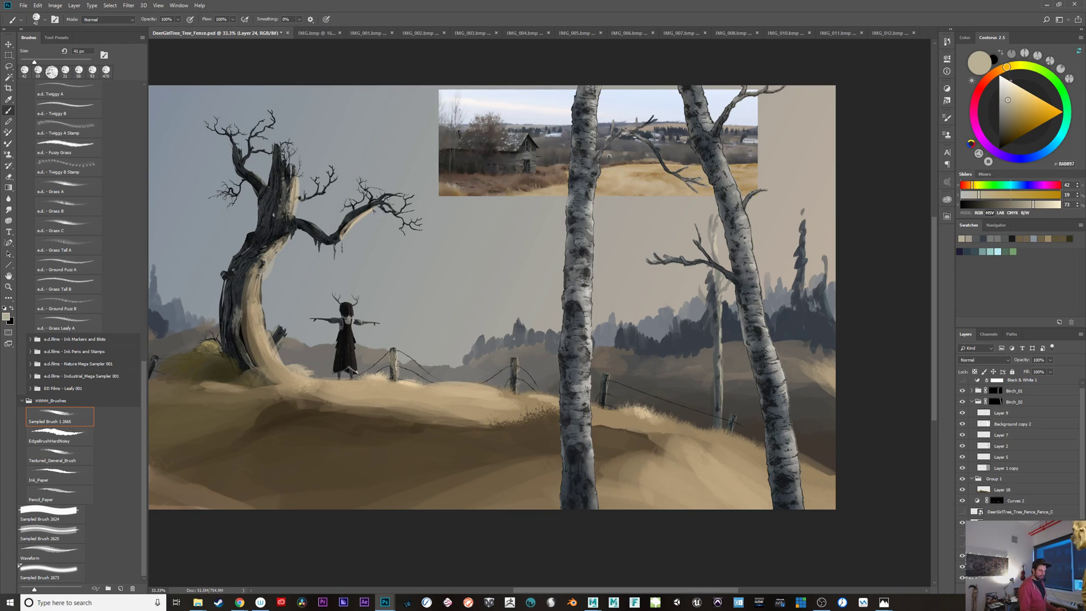
pyautogui.moveTo(665, 402); pyautogui.dragTo(674, 402)
pyautogui.moveTo(670, 340); pyautogui.dragTo(670, 418)
pyautogui.hotkey('ctrl', 'z')
pyautogui.keyDown('alt'); pyautogui.click(722, 345); pyautogui.keyUp('alt')
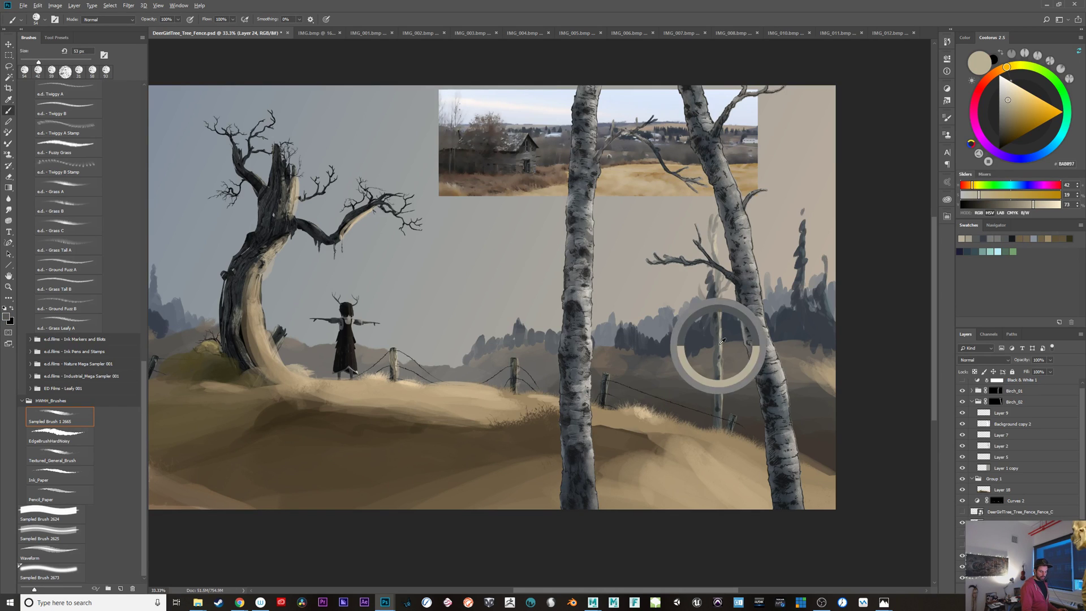
# Step: Try slender grey trunk strokes between the two foreground birches, enlarging the brush to 87 px, and undo them
pyautogui.click(1001, 113)
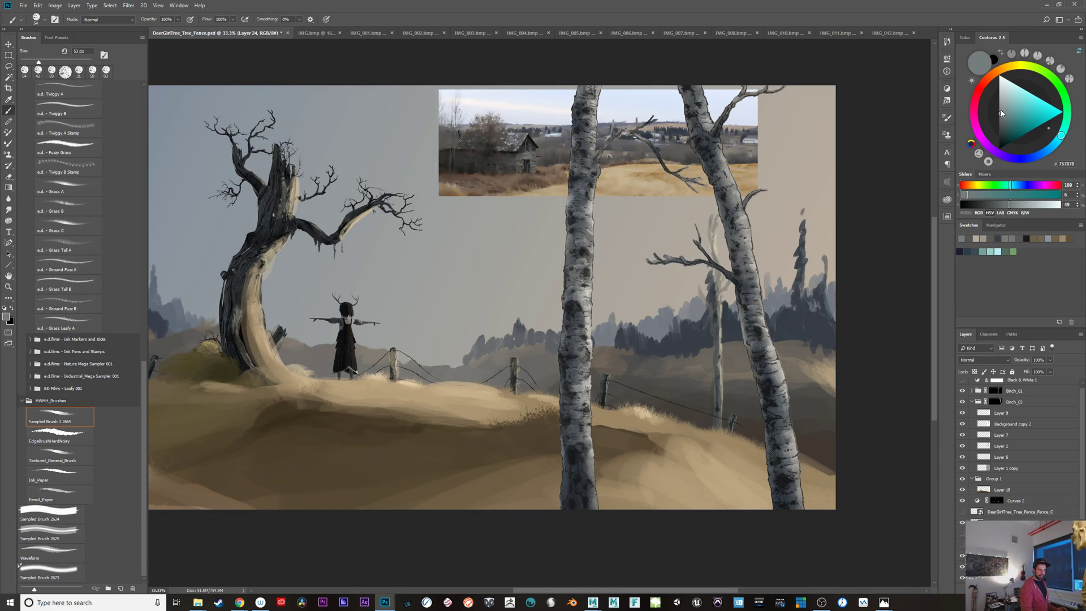
pyautogui.moveTo(661, 420); pyautogui.dragTo(679, 263)
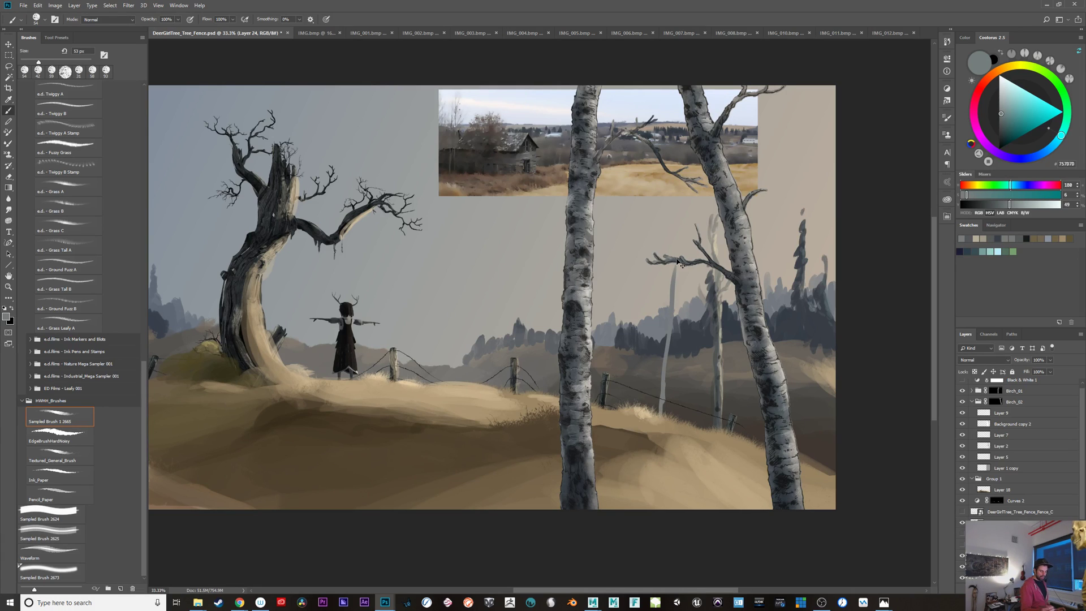
pyautogui.hotkey('ctrl', 'z')
pyautogui.moveTo(673, 347); pyautogui.dragTo(679, 346)
pyautogui.moveTo(683, 268); pyautogui.dragTo(631, 482)
pyautogui.hotkey('ctrl', 'z')
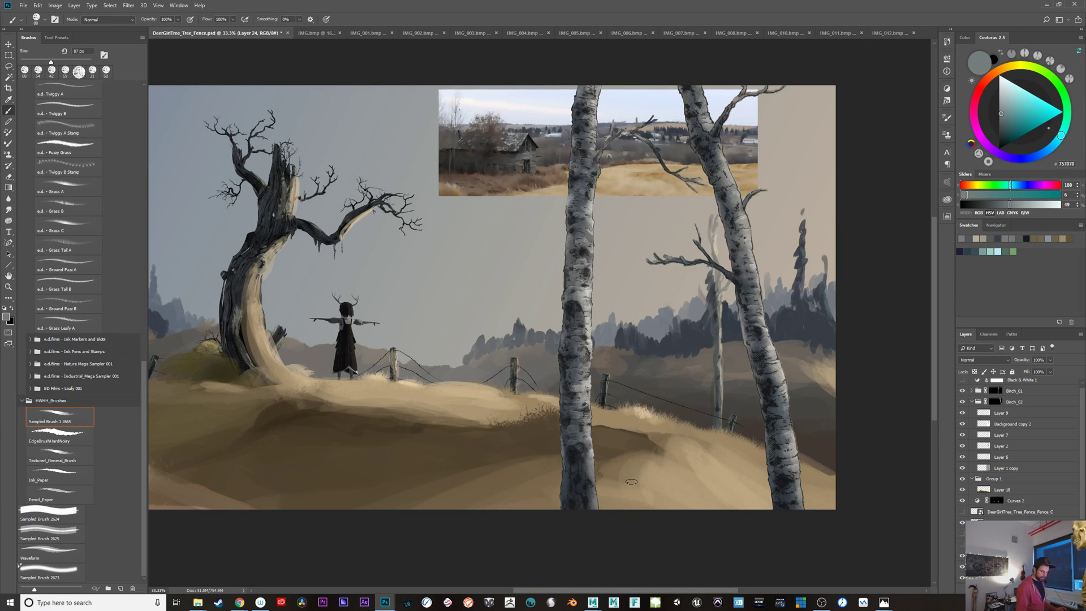
# Step: Try a tall grey trunk behind the leaning foreground birch, checking layer visibility between strokes, and undo it
pyautogui.moveTo(767, 256); pyautogui.dragTo(737, 496)
pyautogui.hotkey('ctrl', 'z')
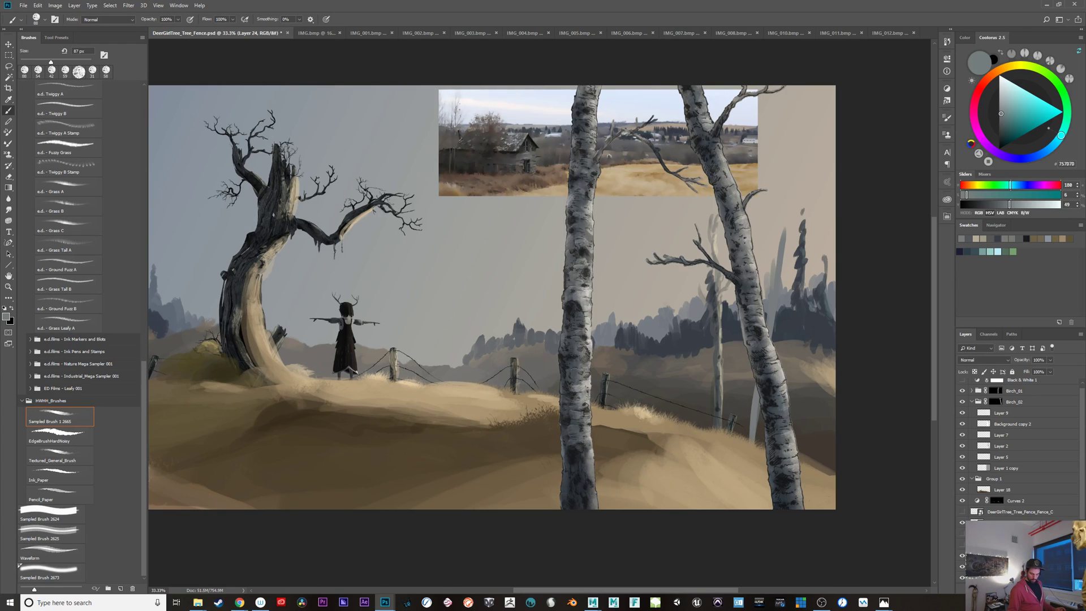
pyautogui.click(962, 557)
pyautogui.click(962, 557)
pyautogui.moveTo(756, 448); pyautogui.dragTo(791, 204)
pyautogui.hotkey('ctrl', 'z')
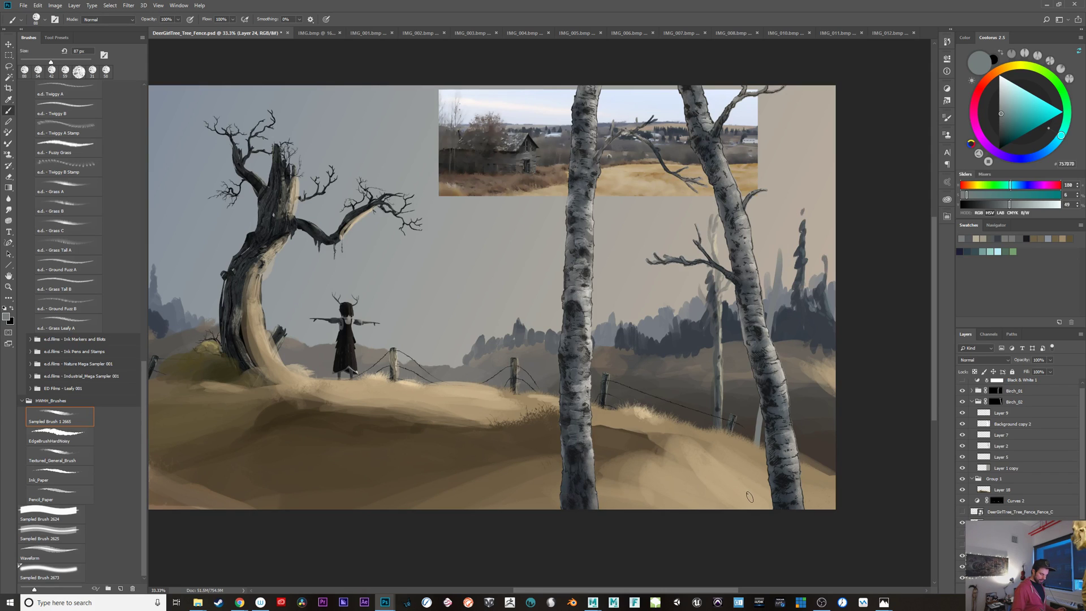
# Step: Try another slender grey trunk beside the distant birch, with extra strokes near its base, and undo all of them
pyautogui.moveTo(679, 421)
pyautogui.mouseDown()
pyautogui.moveTo(679, 286)
pyautogui.moveTo(685, 423)
pyautogui.mouseUp()
pyautogui.hotkey('ctrl', 'z')
pyautogui.hotkey('ctrl', 'z')
pyautogui.moveTo(658, 288)
pyautogui.mouseDown()
pyautogui.moveTo(674, 450)
pyautogui.moveTo(673, 419)
pyautogui.mouseUp()
pyautogui.moveTo(685, 339)
pyautogui.mouseDown()
pyautogui.moveTo(692, 426)
pyautogui.moveTo(764, 433)
pyautogui.moveTo(691, 453)
pyautogui.mouseUp()
pyautogui.hotkey('ctrl', 'z')
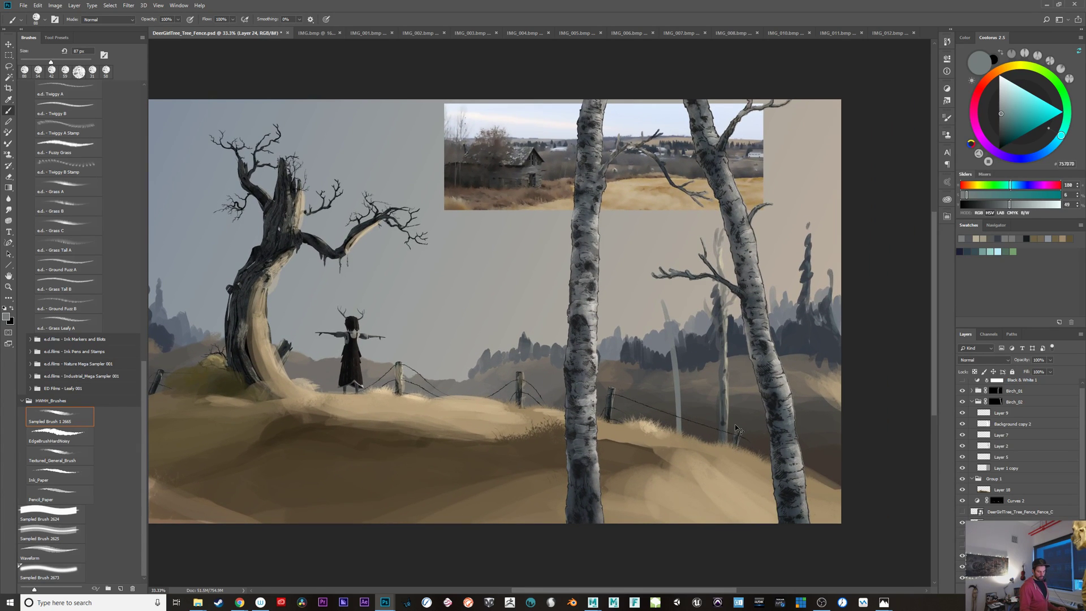
pyautogui.hotkey('ctrl', 'z')
pyautogui.hotkey('ctrl', 'z')
pyautogui.hotkey('ctrl', 'z')
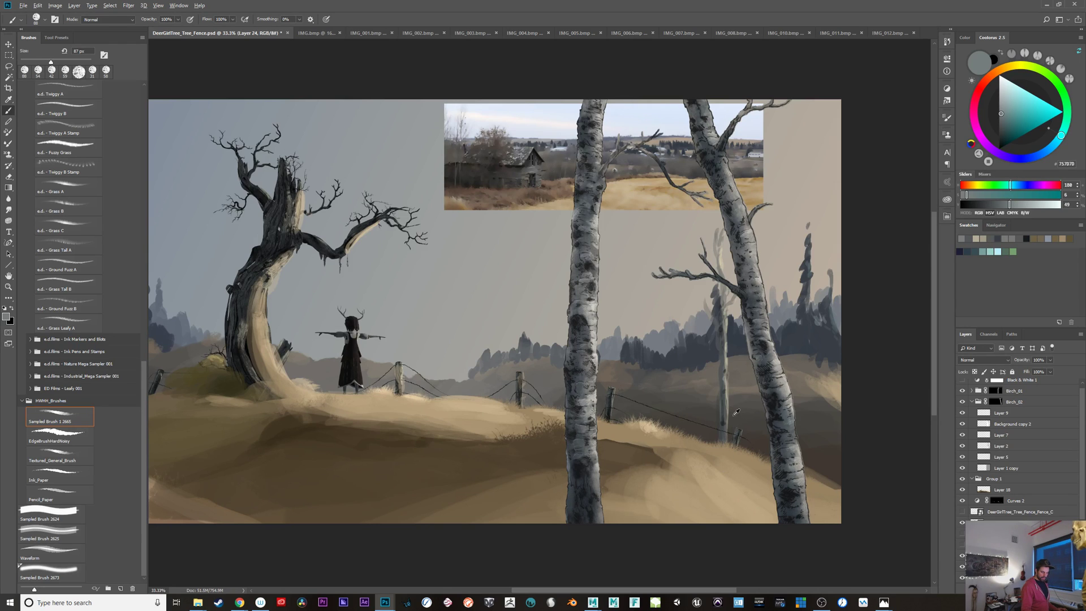
# Step: Sample dark and beige tones from the distant birch and shade its trunk with a 46 px brush at 40% opacity
pyautogui.keyDown('alt'); pyautogui.click(720, 331); pyautogui.keyUp('alt')
pyautogui.keyDown('alt'); pyautogui.click(726, 353); pyautogui.keyUp('alt')
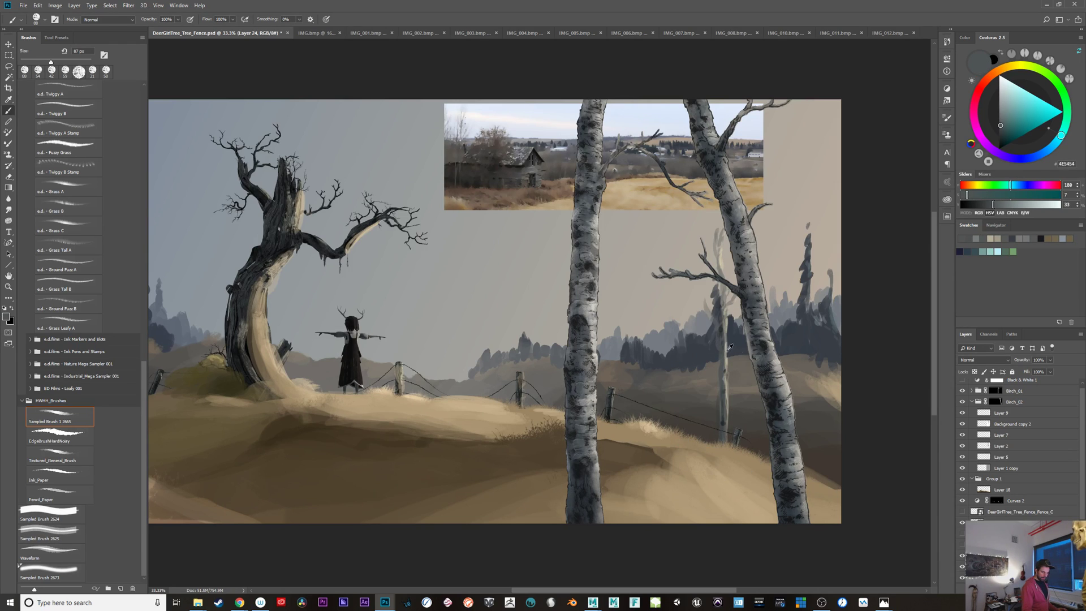
pyautogui.moveTo(738, 361); pyautogui.dragTo(732, 354)
pyautogui.keyDown('alt'); pyautogui.click(728, 359); pyautogui.keyUp('alt')
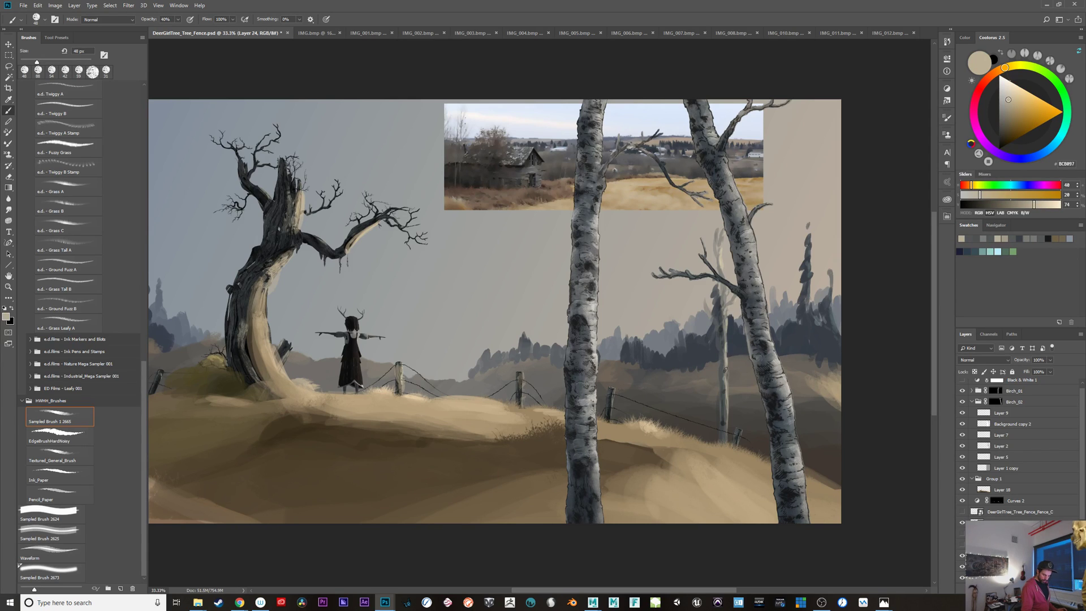
pyautogui.hotkey('ctrl', 'z')
pyautogui.moveTo(722, 314); pyautogui.dragTo(723, 354)
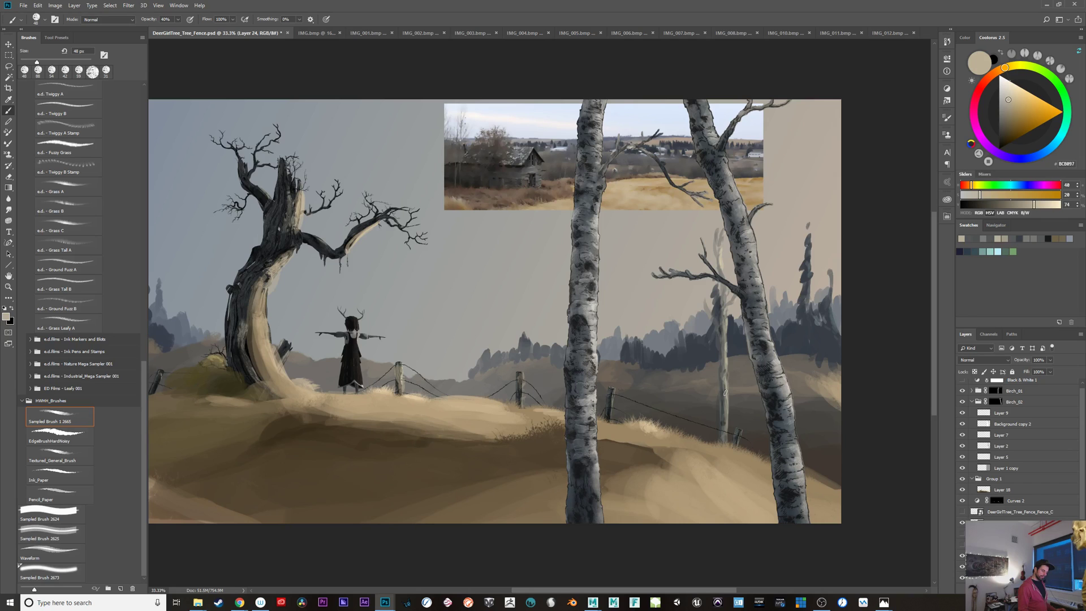
# Step: Sample the distant birch's dark tone, try a faint thin trunk between the foreground birches, and undo it
pyautogui.moveTo(702, 489)
pyautogui.mouseDown()
pyautogui.moveTo(637, 511)
pyautogui.moveTo(775, 491)
pyautogui.mouseUp()
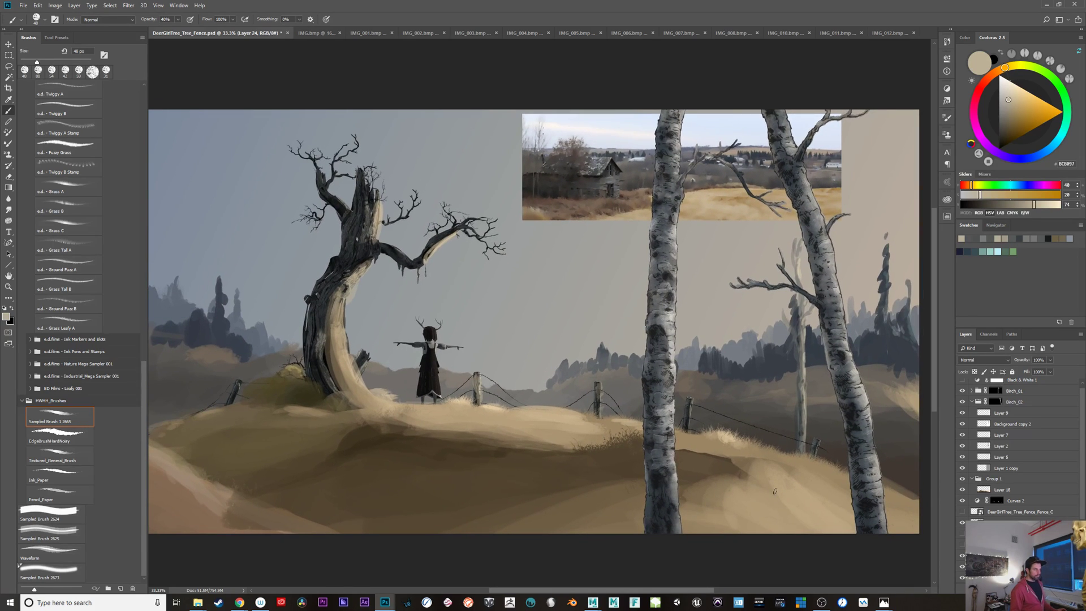
pyautogui.keyDown('alt'); pyautogui.click(803, 419); pyautogui.keyUp('alt')
pyautogui.moveTo(735, 362); pyautogui.dragTo(737, 288)
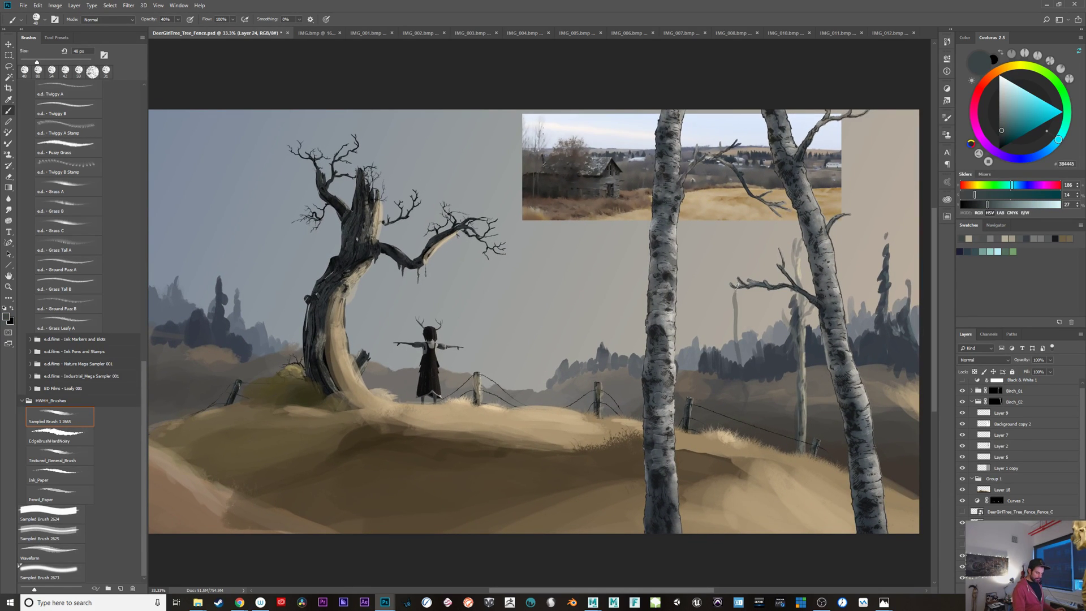
pyautogui.hotkey('ctrl', 'z')
# Step: Paint a slender curved grey trunk beside the distant birch using its sampled color, at 100% opacity and 104 px
pyautogui.press('0')
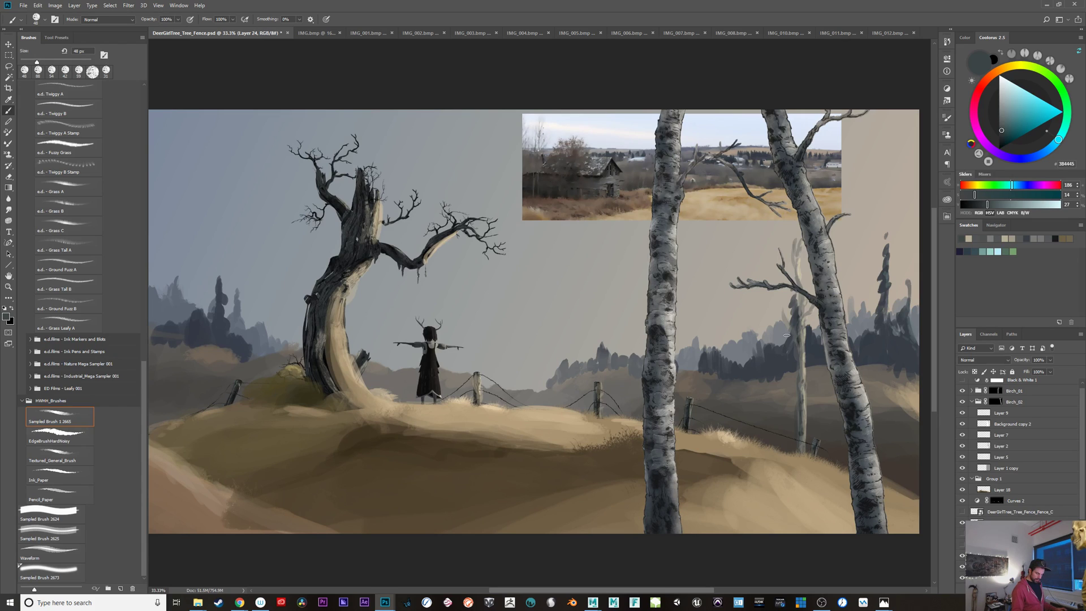
pyautogui.keyDown('alt'); pyautogui.click(802, 420); pyautogui.keyUp('alt')
pyautogui.hotkey('ctrl', 'z')
pyautogui.moveTo(763, 304)
pyautogui.mouseDown()
pyautogui.moveTo(759, 408)
pyautogui.moveTo(783, 420)
pyautogui.mouseUp()
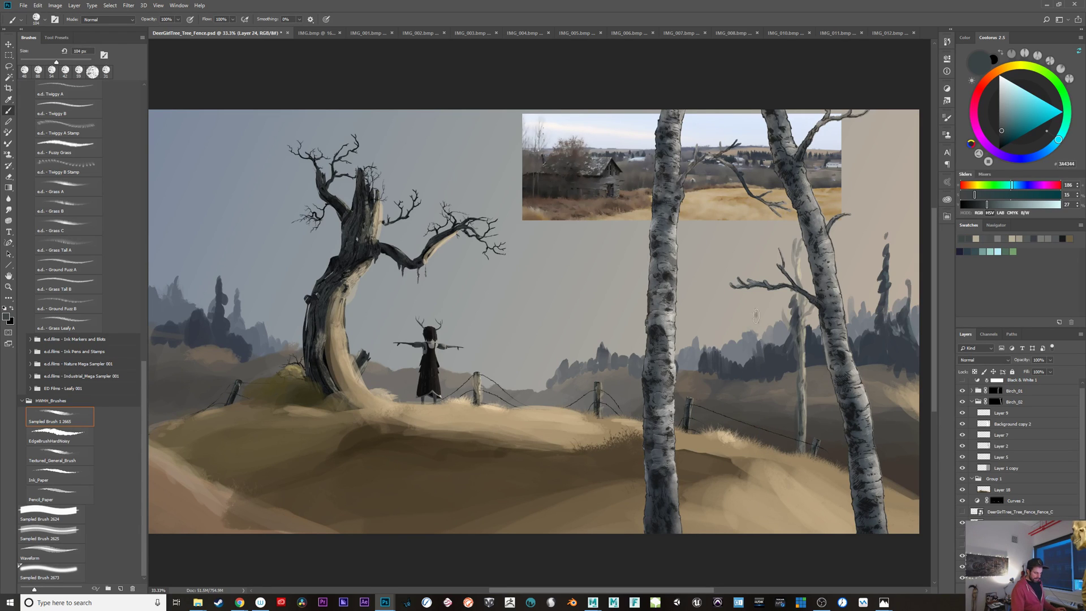
pyautogui.keyDown('alt'); pyautogui.click(804, 342); pyautogui.keyUp('alt')
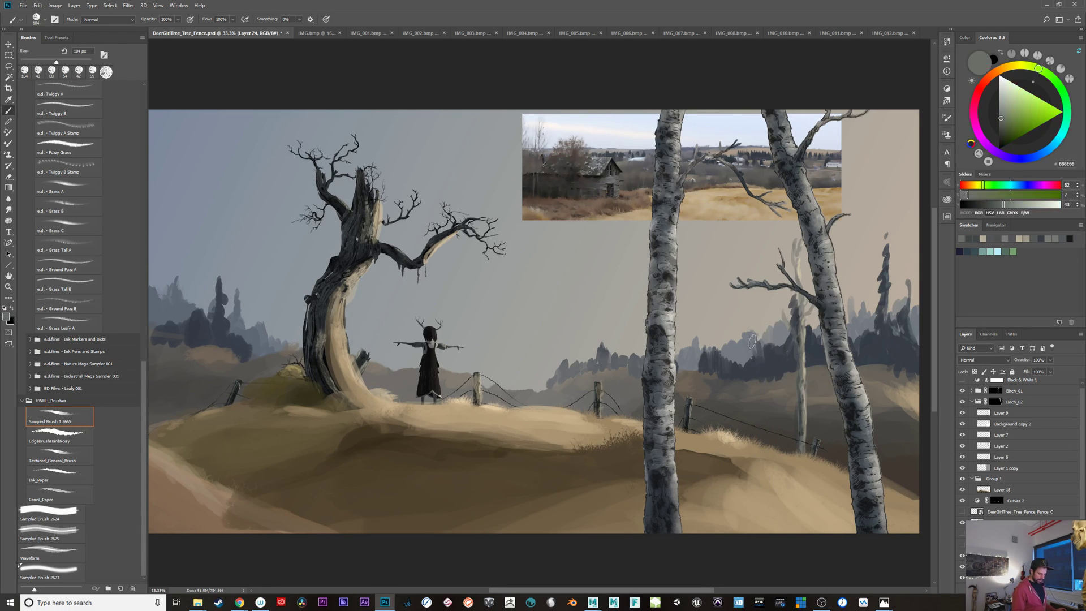
pyautogui.moveTo(773, 448); pyautogui.dragTo(760, 341)
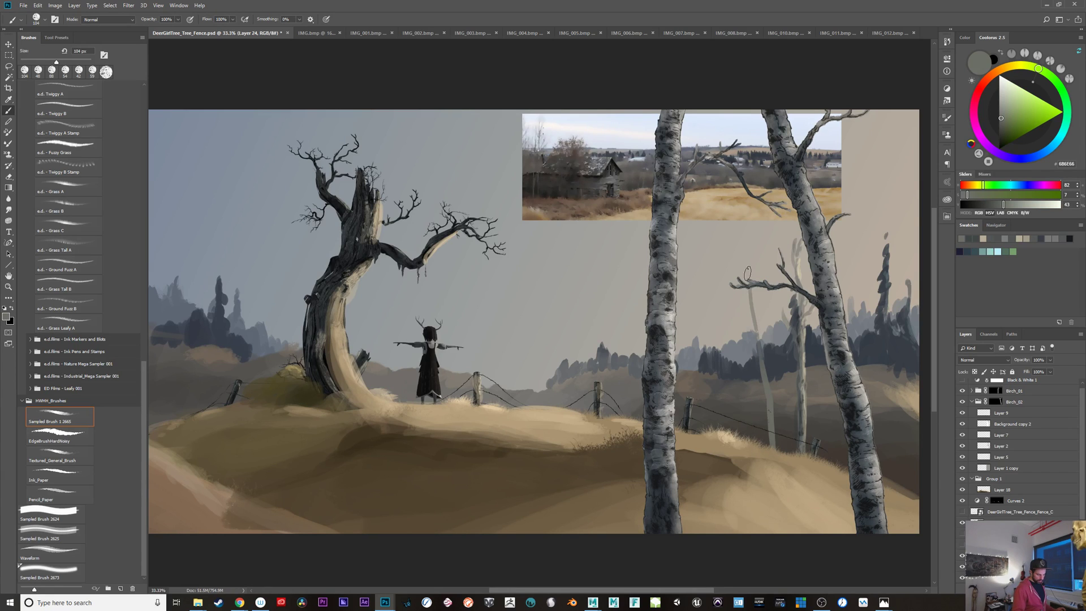
pyautogui.moveTo(741, 244); pyautogui.dragTo(759, 350)
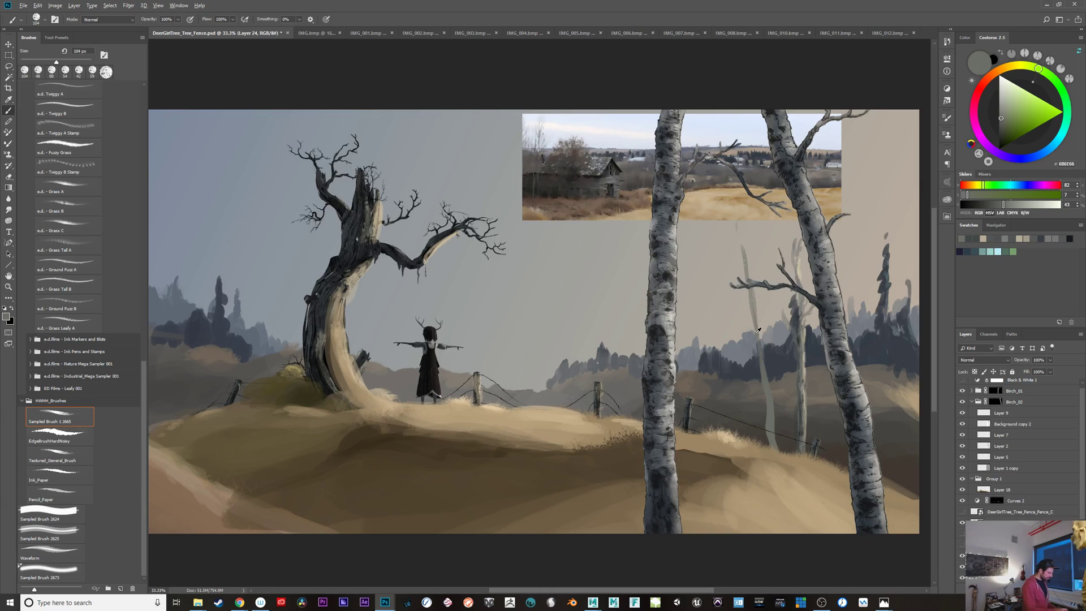
# Step: Choose the Tree Branch A Stamp brush from the Builder_Trees set in Nature Mega Sampler 001, collapsing the Leaves, Plants and Builder_Rocks sets
pyautogui.moveTo(142, 401)
pyautogui.mouseDown()
pyautogui.moveTo(144, 319)
pyautogui.moveTo(145, 385)
pyautogui.mouseUp()
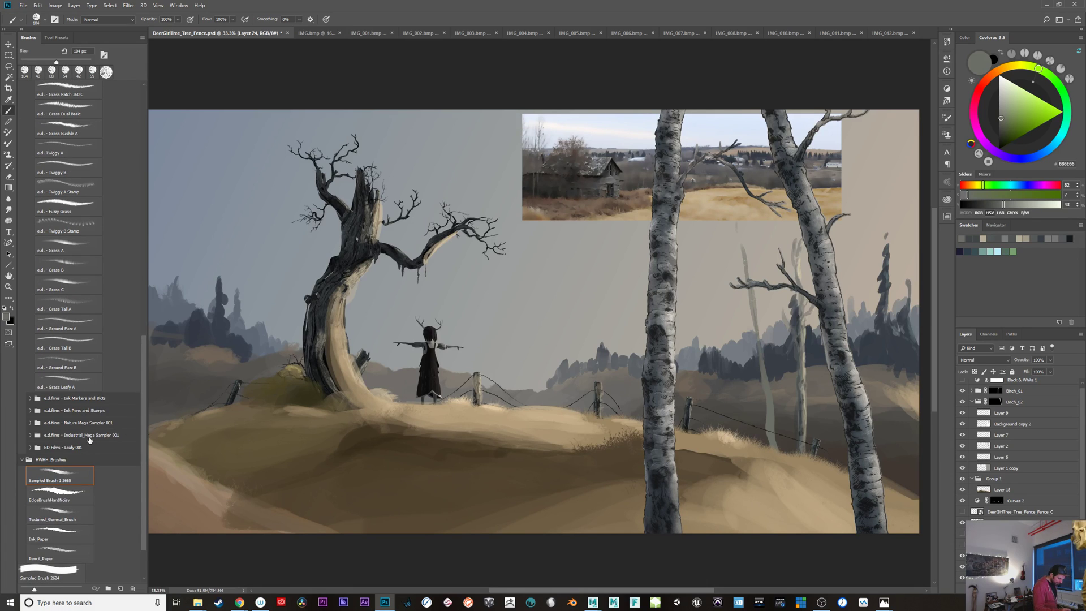
pyautogui.click(30, 424)
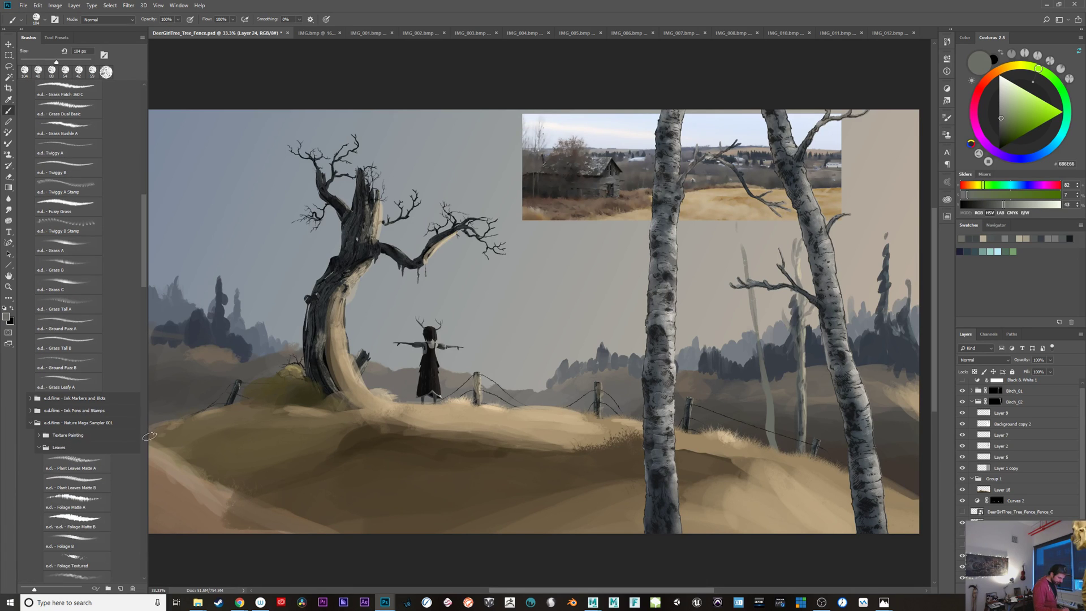
pyautogui.moveTo(141, 256); pyautogui.dragTo(145, 309)
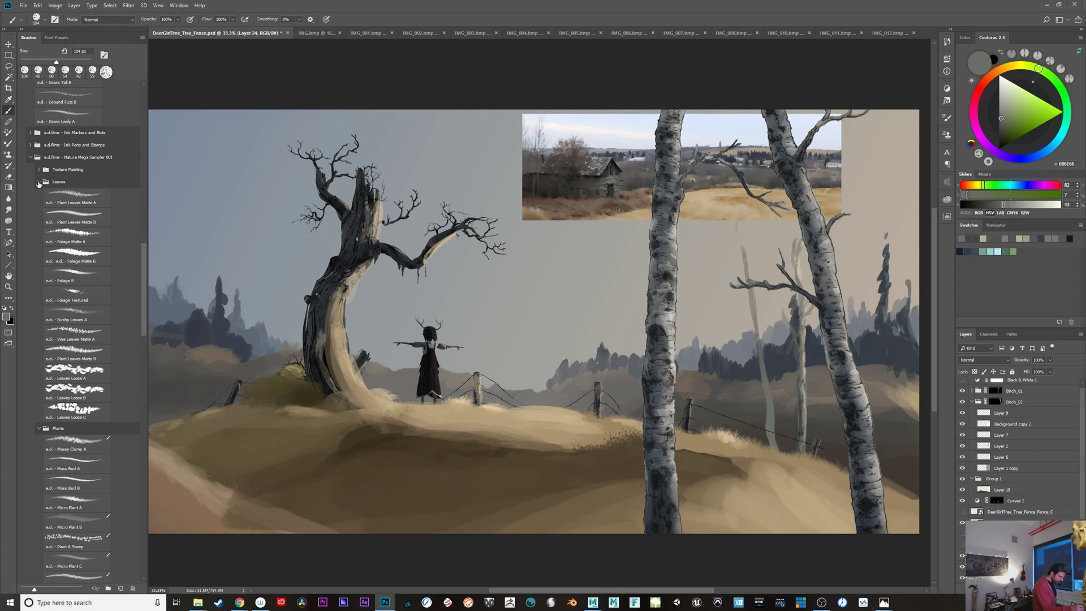
pyautogui.click(38, 182)
pyautogui.click(38, 194)
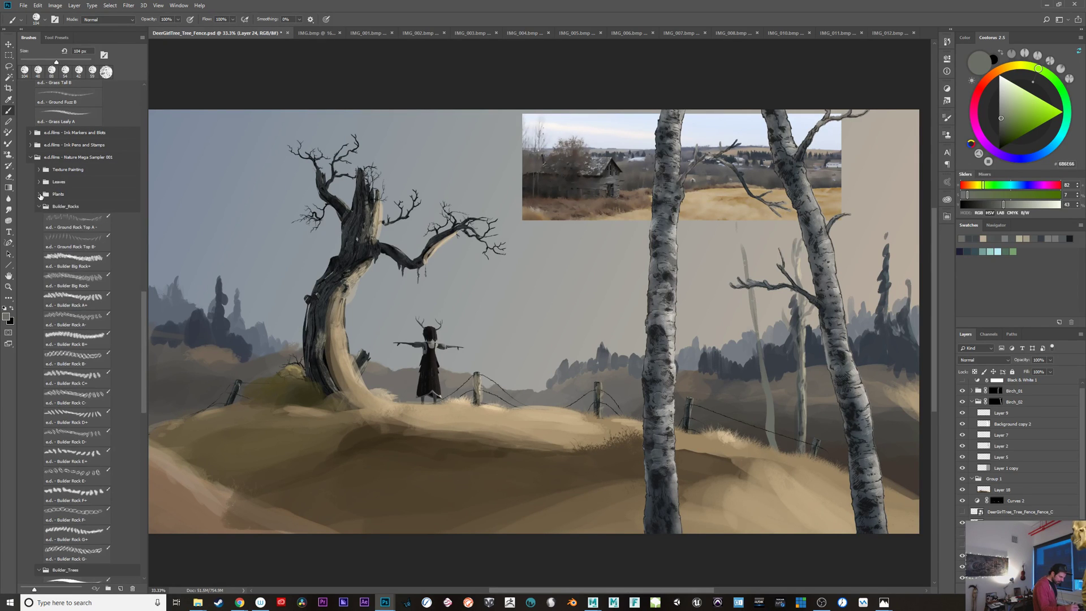
pyautogui.click(39, 219)
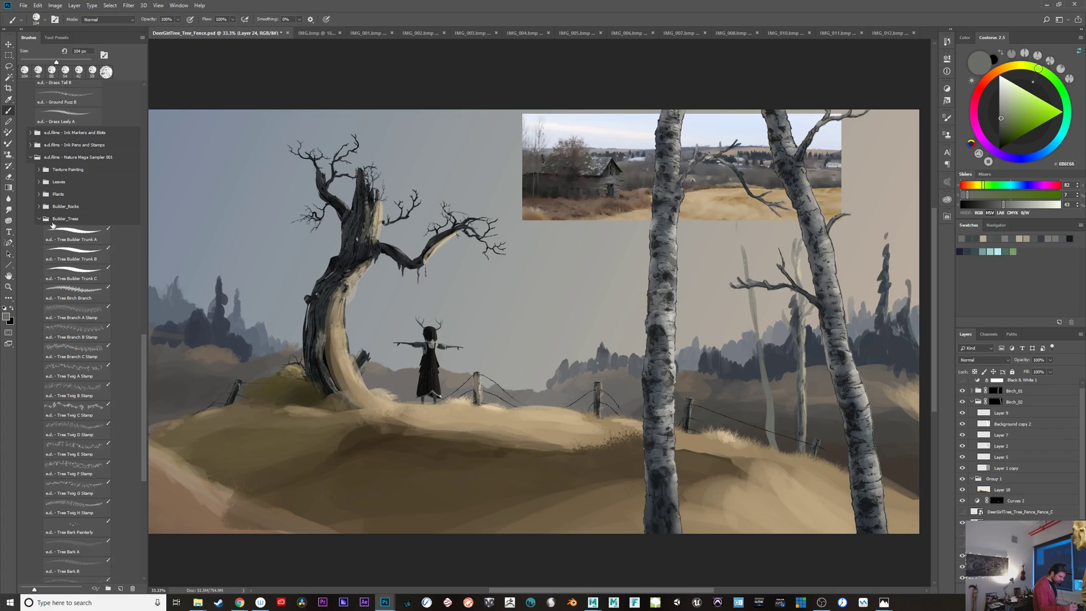
pyautogui.click(85, 312)
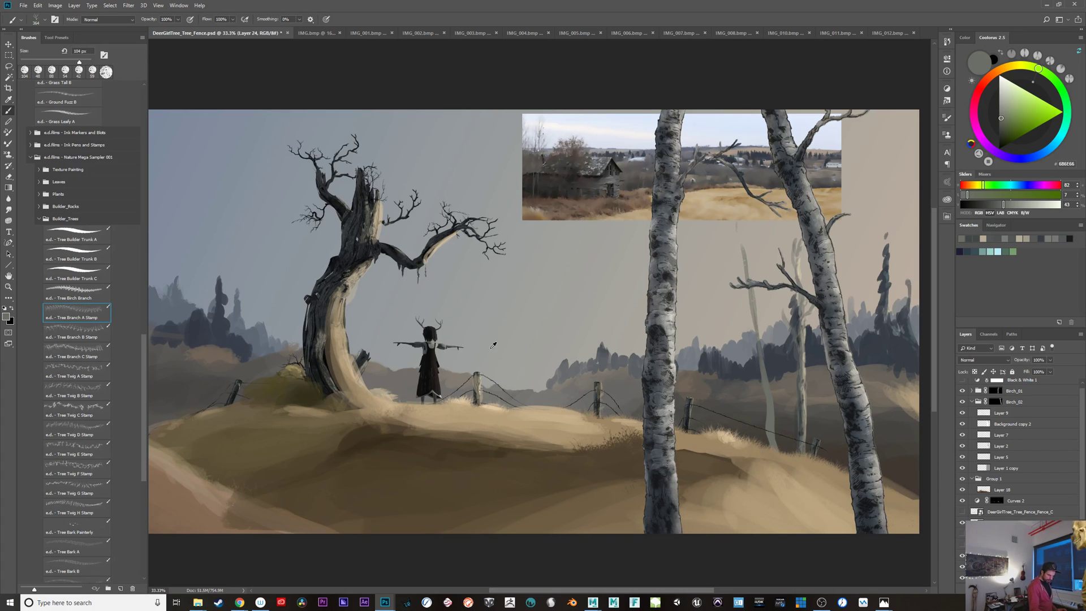
# Step: Enlarge the stamp brush to 363 px and stamp bare branches on the new trunk's crown, undoing misplaced stamps
pyautogui.press(']')
pyautogui.press(']')
pyautogui.press(']')
pyautogui.press(']')
pyautogui.press(']')
pyautogui.press(']')
pyautogui.click(746, 255)
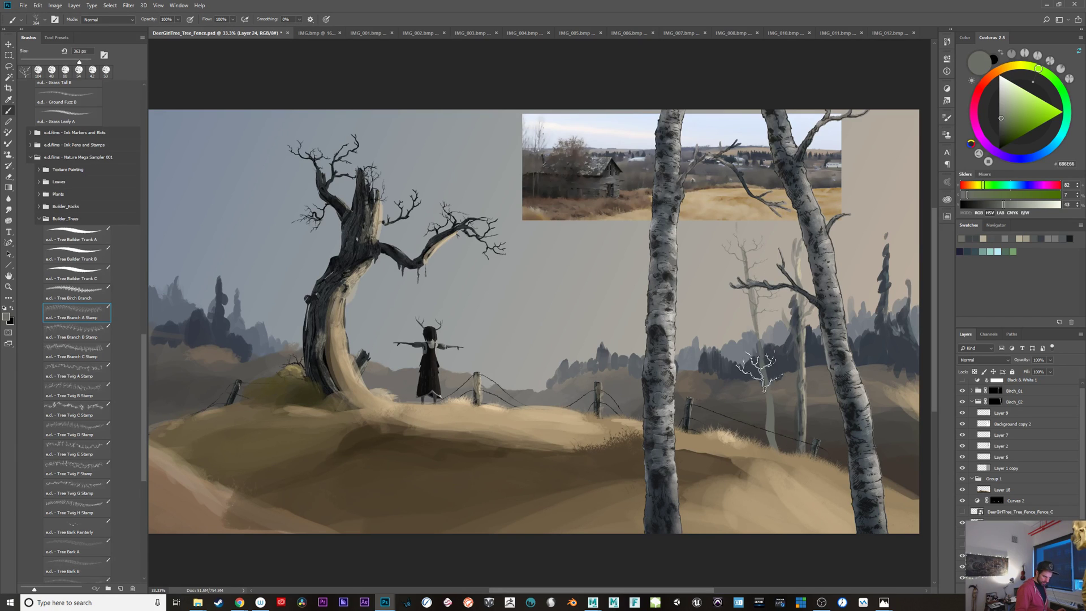
pyautogui.click(747, 243)
pyautogui.hotkey('ctrl', 'z')
pyautogui.click(749, 239)
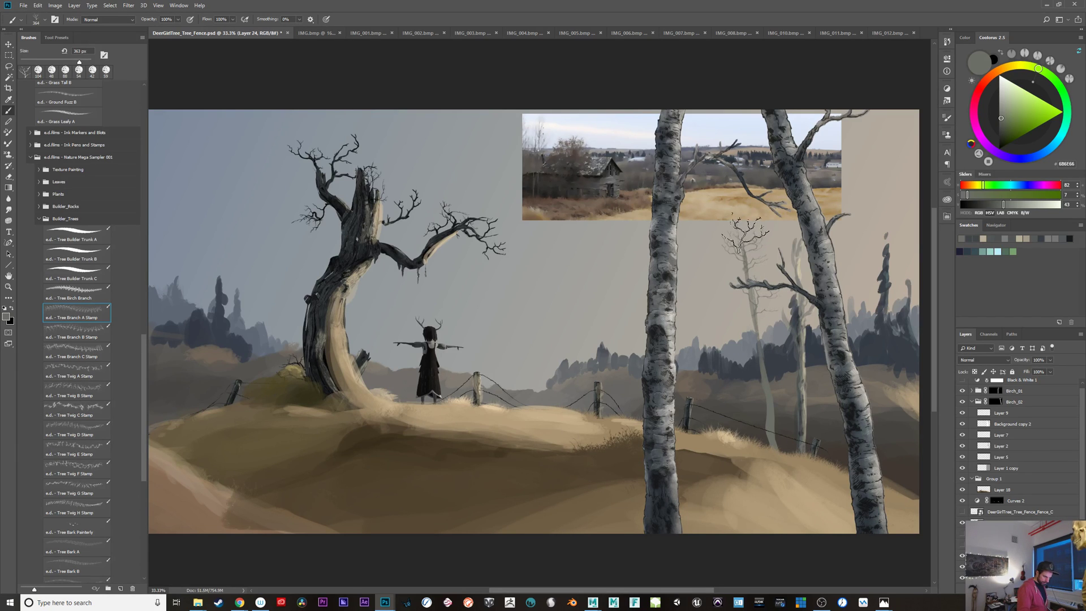
pyautogui.hotkey('ctrl', 'z')
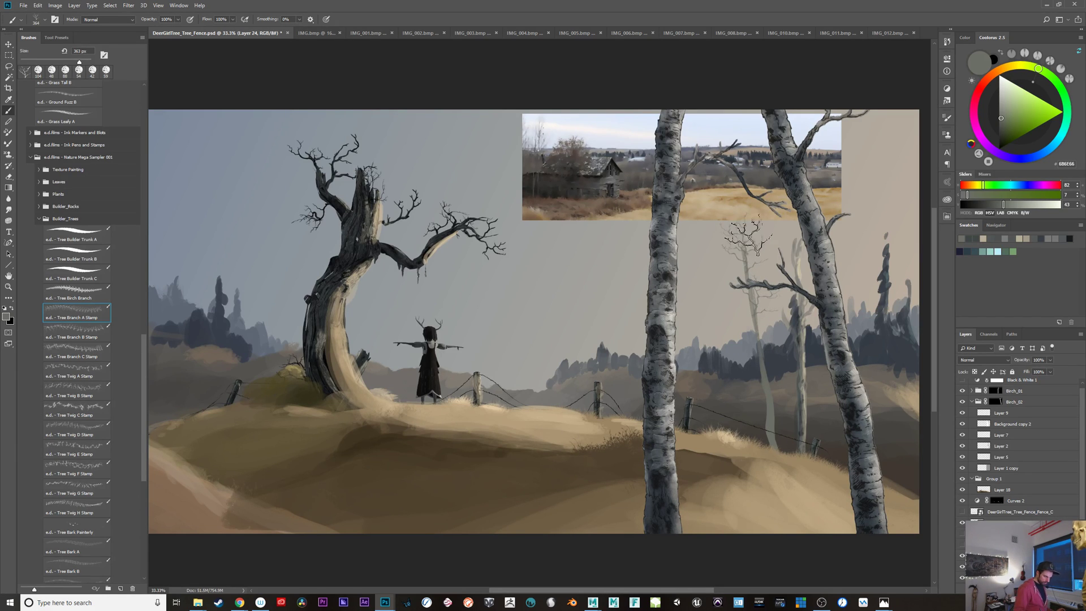
pyautogui.moveTo(749, 233); pyautogui.dragTo(741, 236)
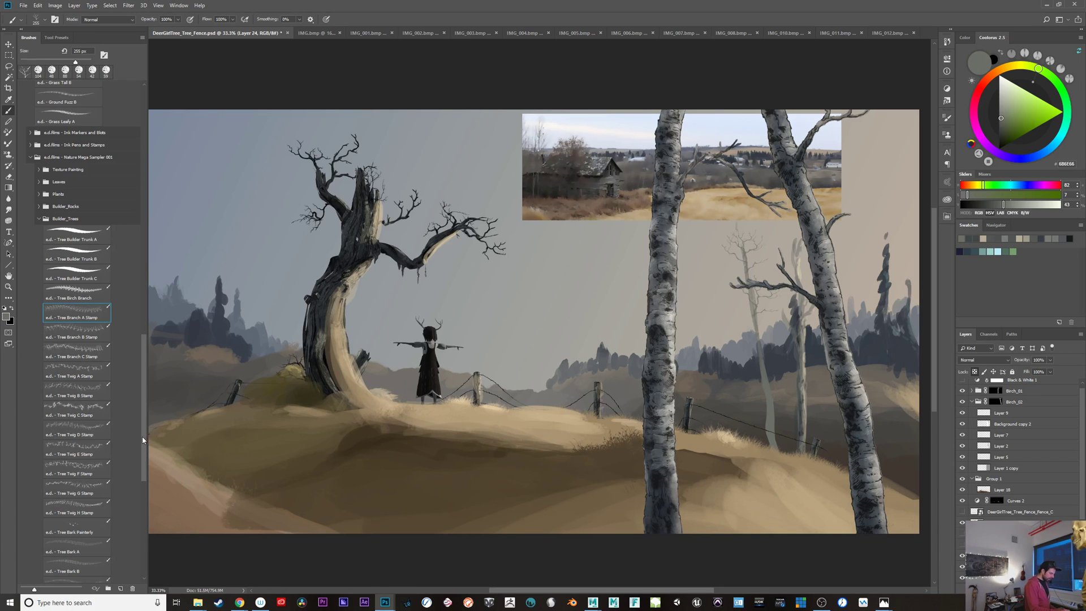
# Step: Switch to Sampled Brush 1 at 246 px and 10% flow, and lighten the thin curved trunk with the neighbouring birch's pale tone
pyautogui.scroll(-6, 78, 455)
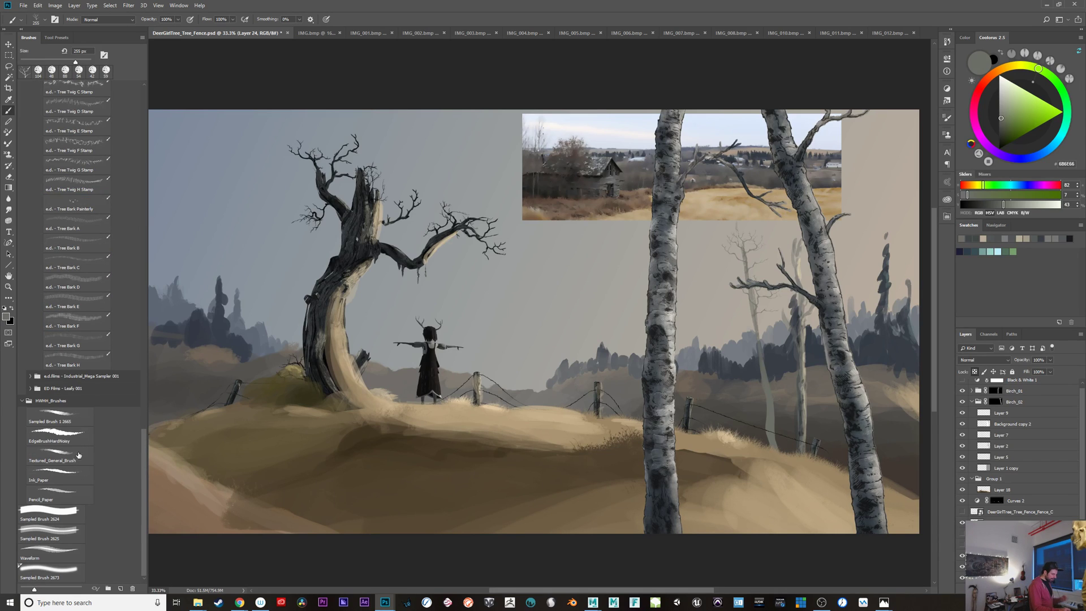
pyautogui.click(80, 414)
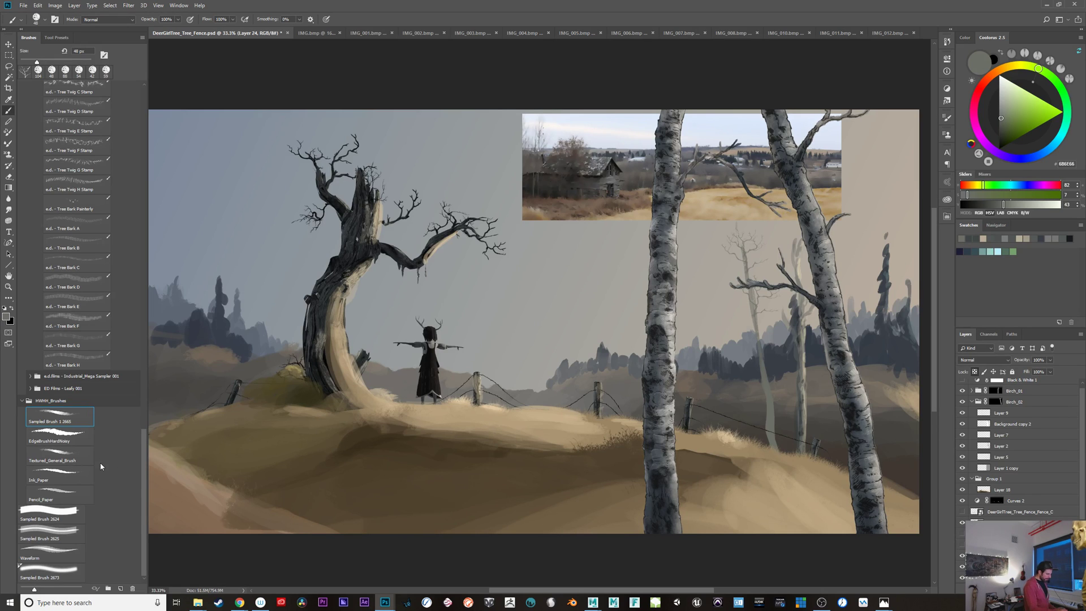
pyautogui.moveTo(783, 407)
pyautogui.mouseDown()
pyautogui.moveTo(787, 418)
pyautogui.moveTo(772, 402)
pyautogui.moveTo(808, 416)
pyautogui.moveTo(794, 423)
pyautogui.mouseUp()
pyautogui.keyDown('alt'); pyautogui.click(805, 418); pyautogui.keyUp('alt')
pyautogui.keyDown('alt'); pyautogui.click(801, 409); pyautogui.keyUp('alt')
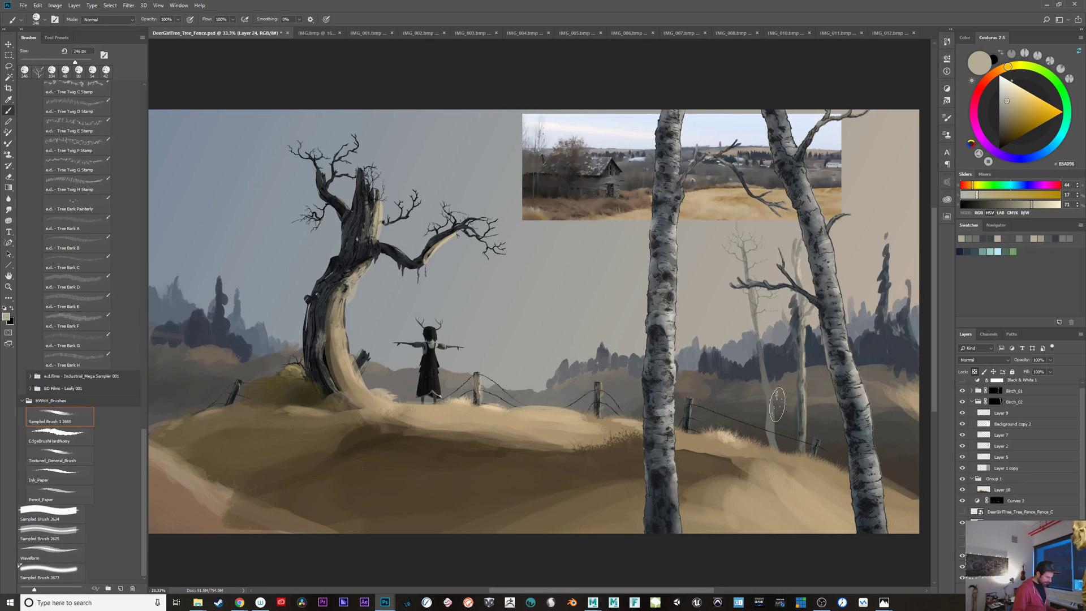
pyautogui.hotkey('shift', '1')
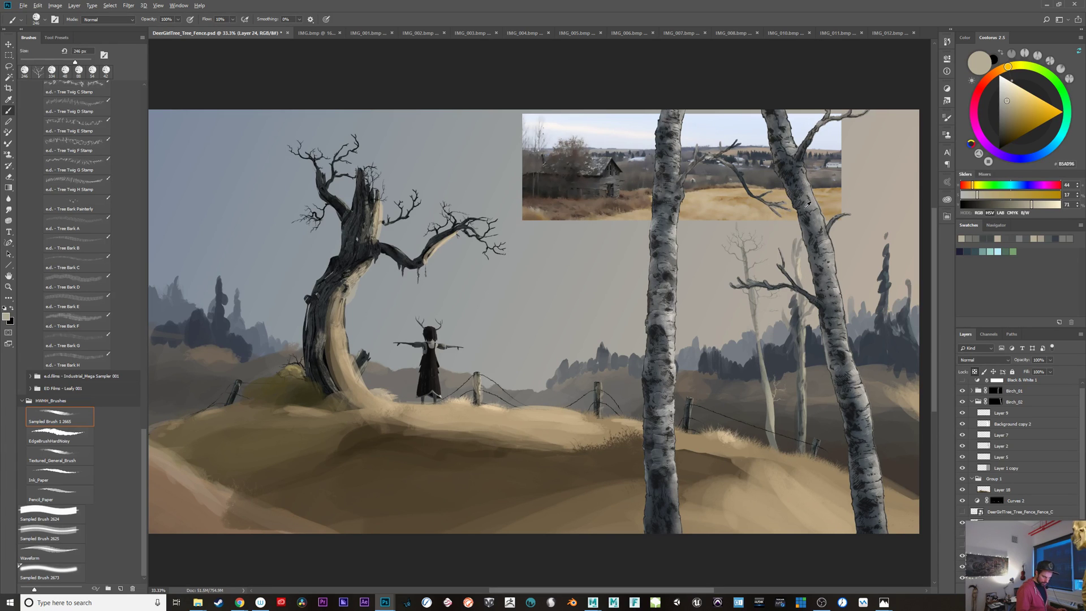
# Step: Shade the distant birch trunks by alternating dark and pale tones sampled from the foreground birch, the background and the trunks
pyautogui.keyDown('alt'); pyautogui.click(789, 169); pyautogui.keyUp('alt')
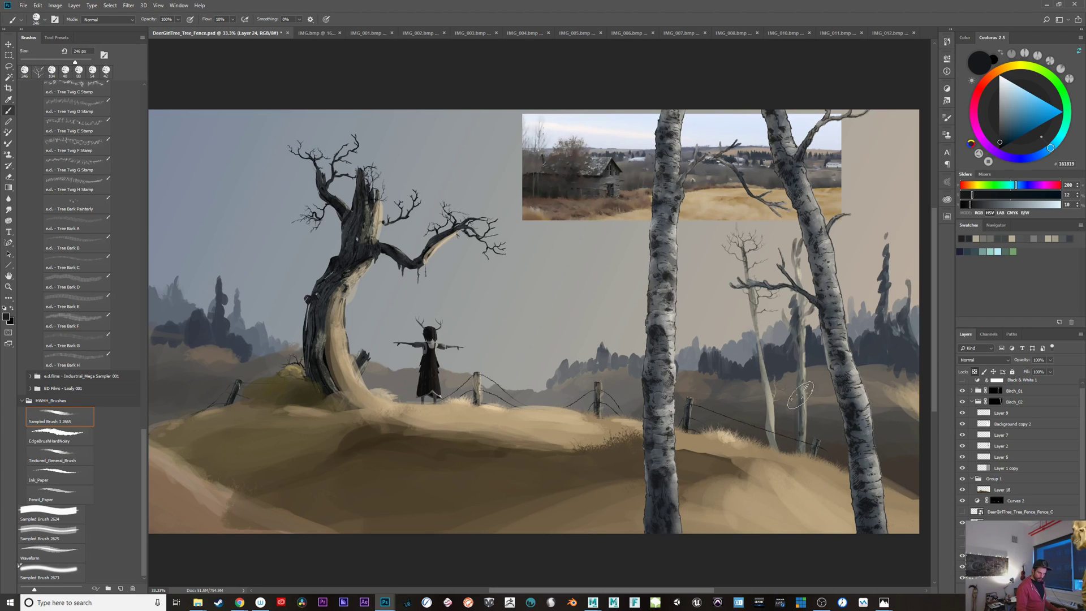
pyautogui.keyDown('alt'); pyautogui.click(774, 350); pyautogui.keyUp('alt')
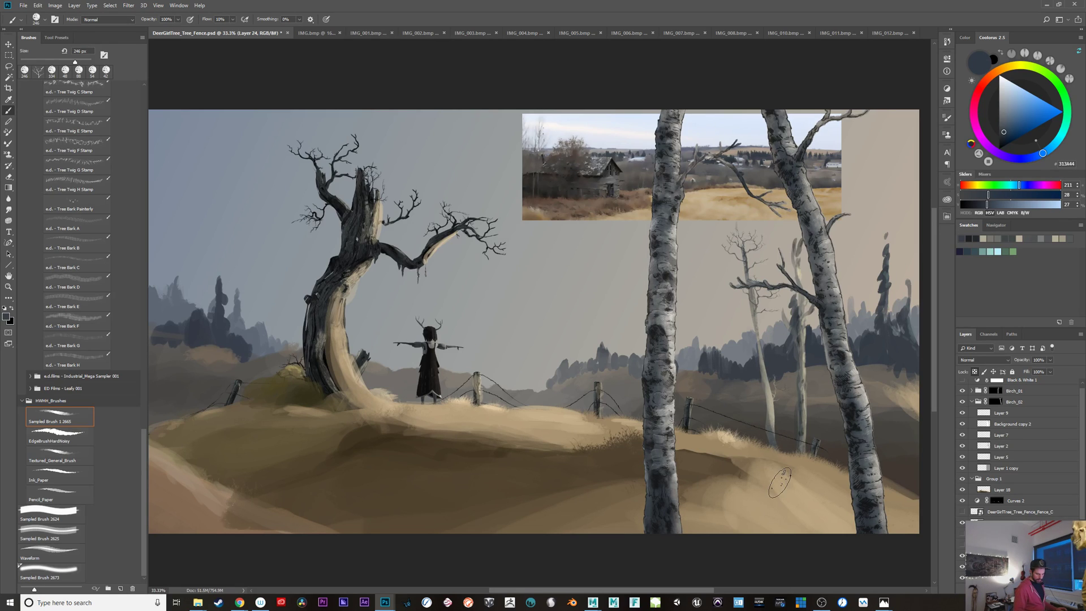
pyautogui.keyDown('alt'); pyautogui.click(803, 270); pyautogui.keyUp('alt')
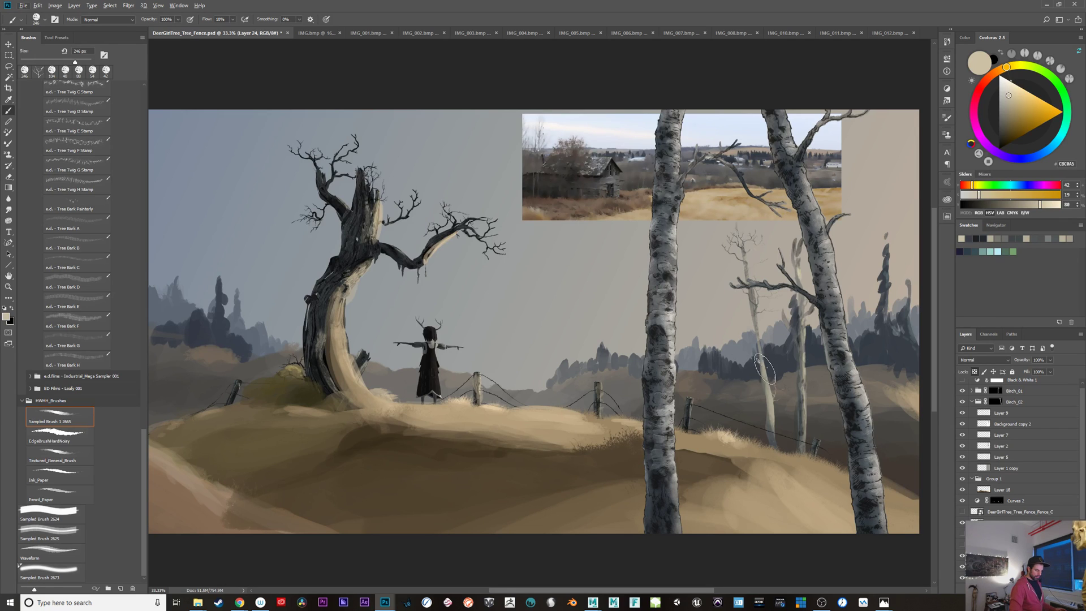
pyautogui.keyDown('alt'); pyautogui.click(804, 399); pyautogui.keyUp('alt')
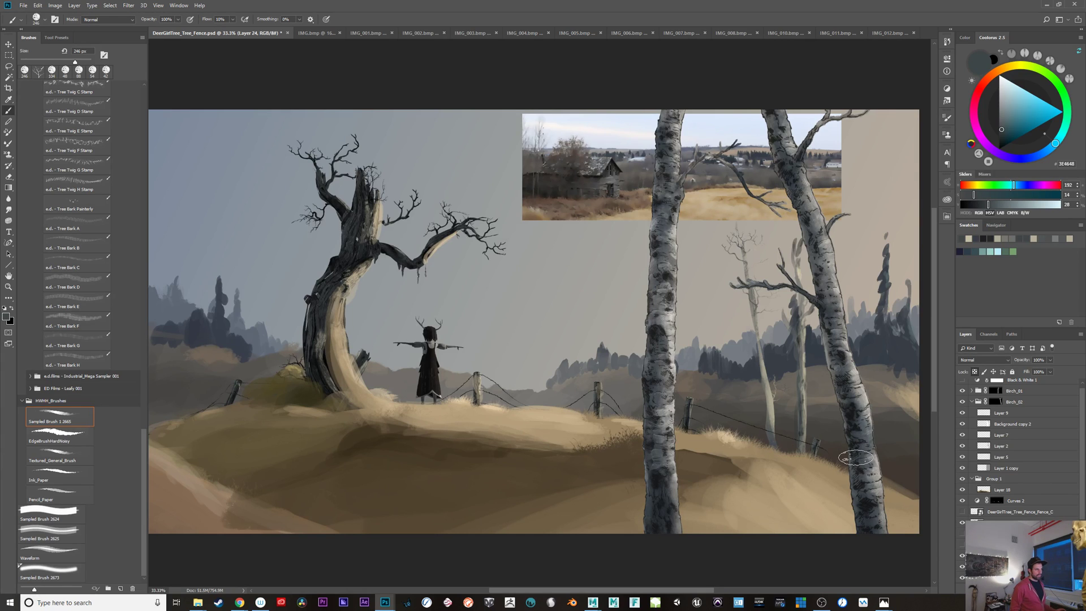
# Step: Mix a darker blue-grey from the sampled tone and paint shadow on the thin birch's lower trunk with a smaller brush
pyautogui.moveTo(720, 509)
pyautogui.mouseDown()
pyautogui.moveTo(851, 507)
pyautogui.moveTo(701, 499)
pyautogui.mouseUp()
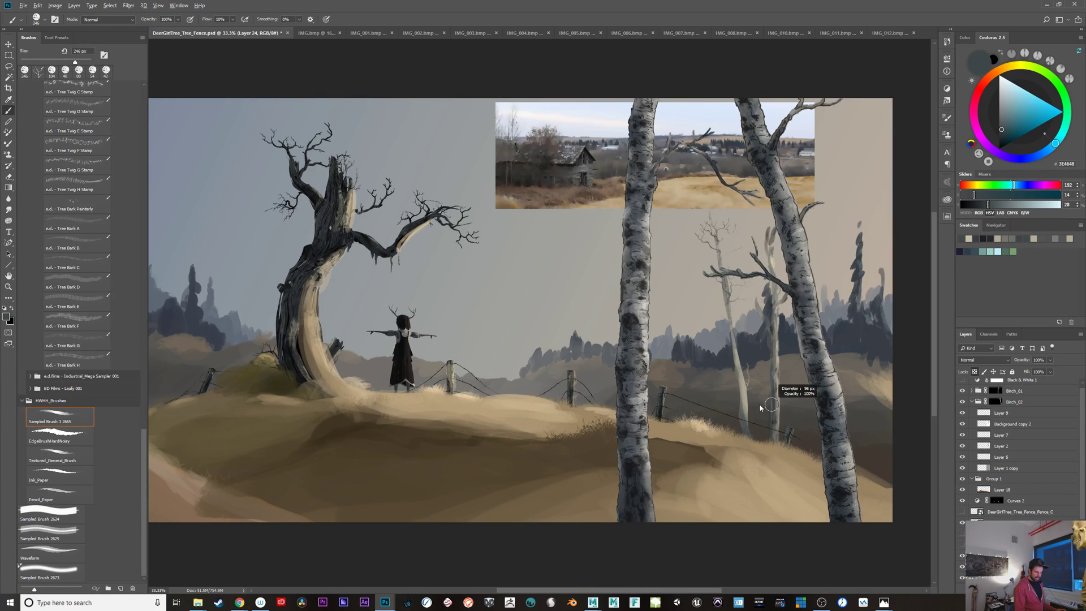
pyautogui.click(1002, 137)
pyautogui.moveTo(1003, 138); pyautogui.dragTo(998, 145)
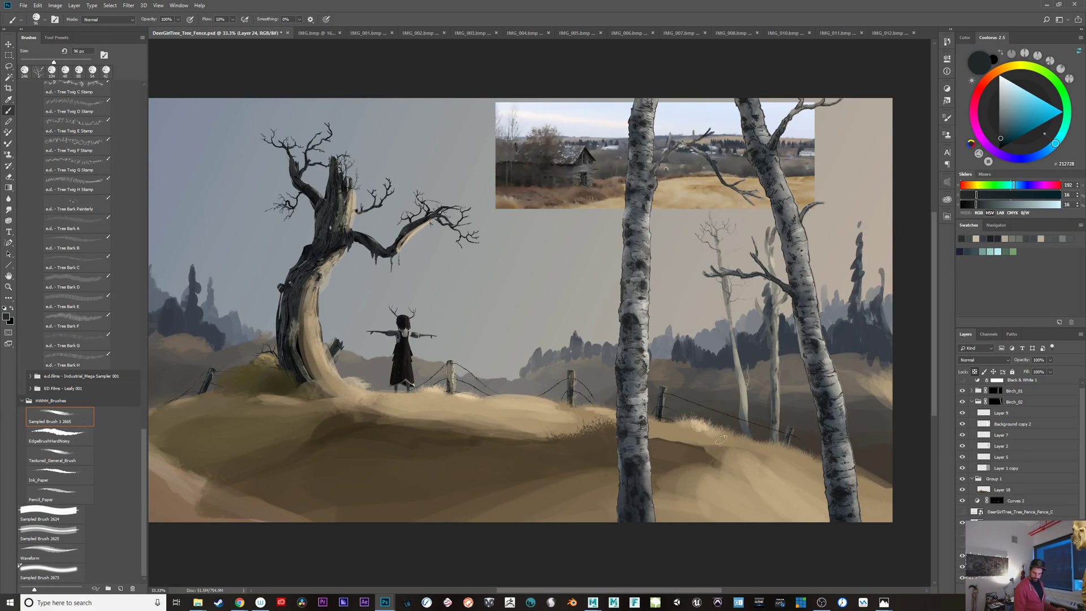
pyautogui.moveTo(744, 412); pyautogui.dragTo(738, 412)
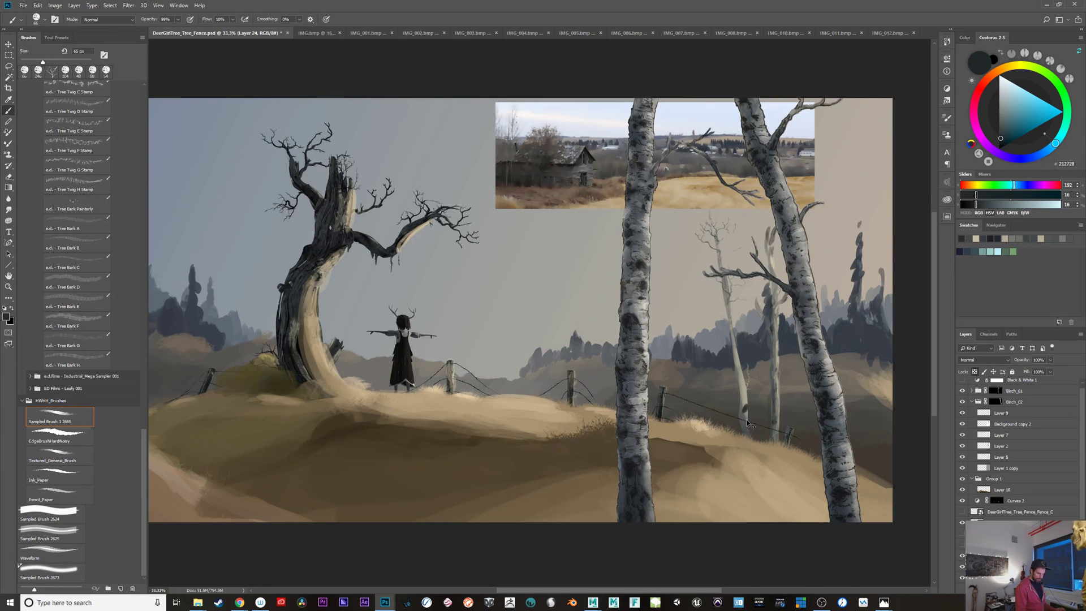
pyautogui.click(1001, 128)
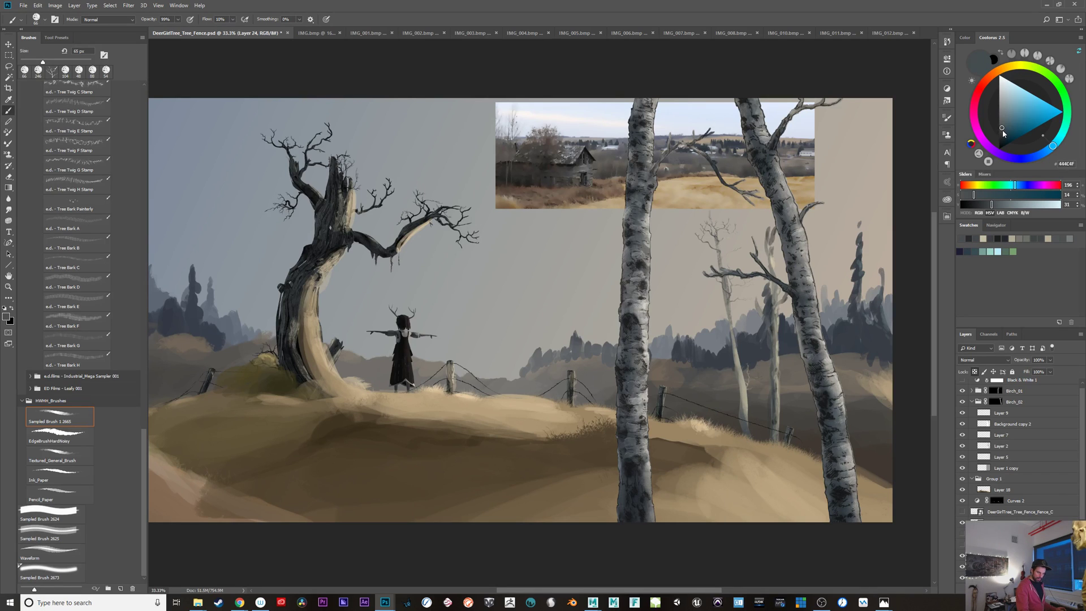
pyautogui.moveTo(1003, 131); pyautogui.dragTo(1003, 134)
pyautogui.moveTo(749, 412); pyautogui.dragTo(747, 424)
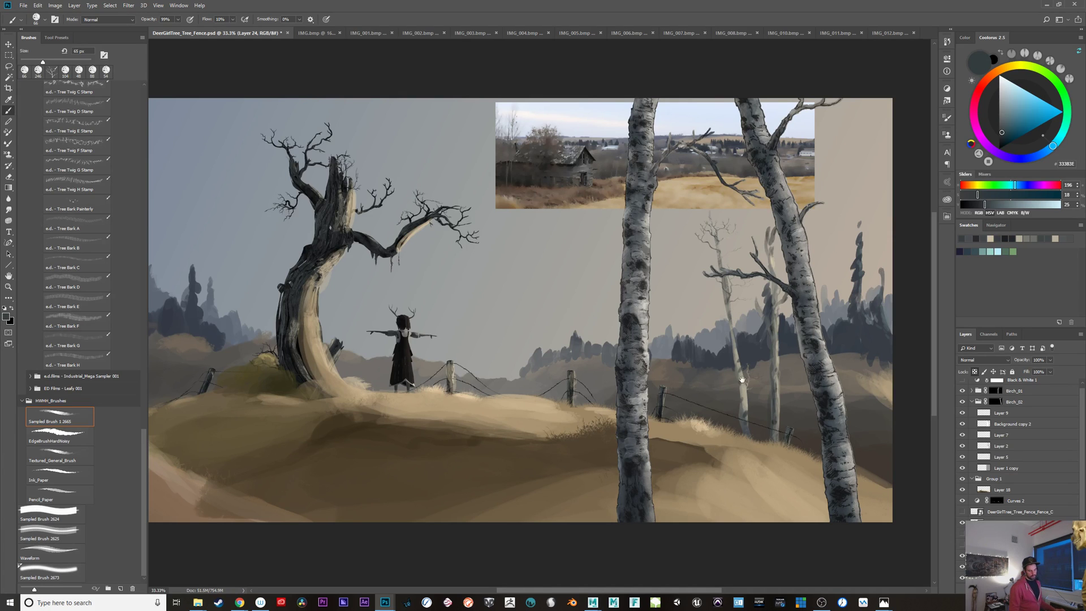
pyautogui.moveTo(734, 486); pyautogui.dragTo(715, 467)
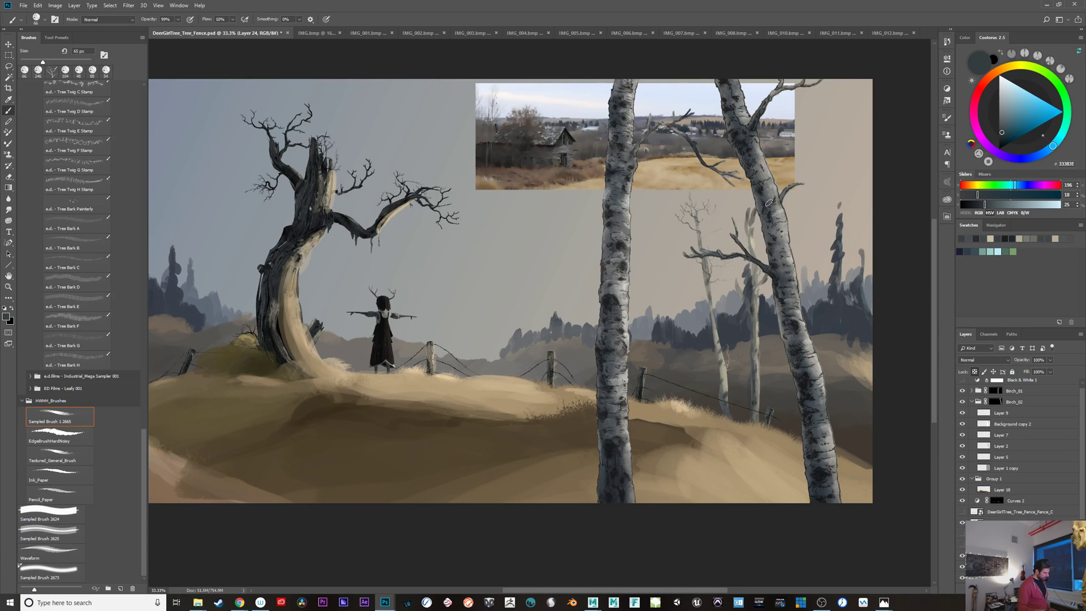
# Step: Review the whole painting and compare it with and without the Birch_01 group
pyautogui.hotkey('ctrl', '-')
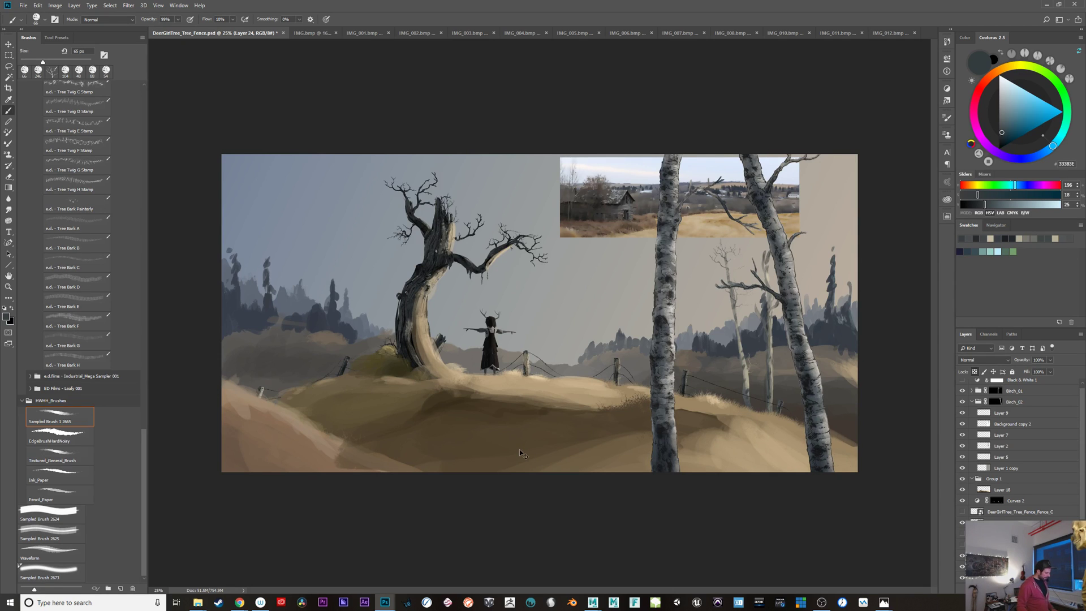
pyautogui.hotkey('ctrl', '+')
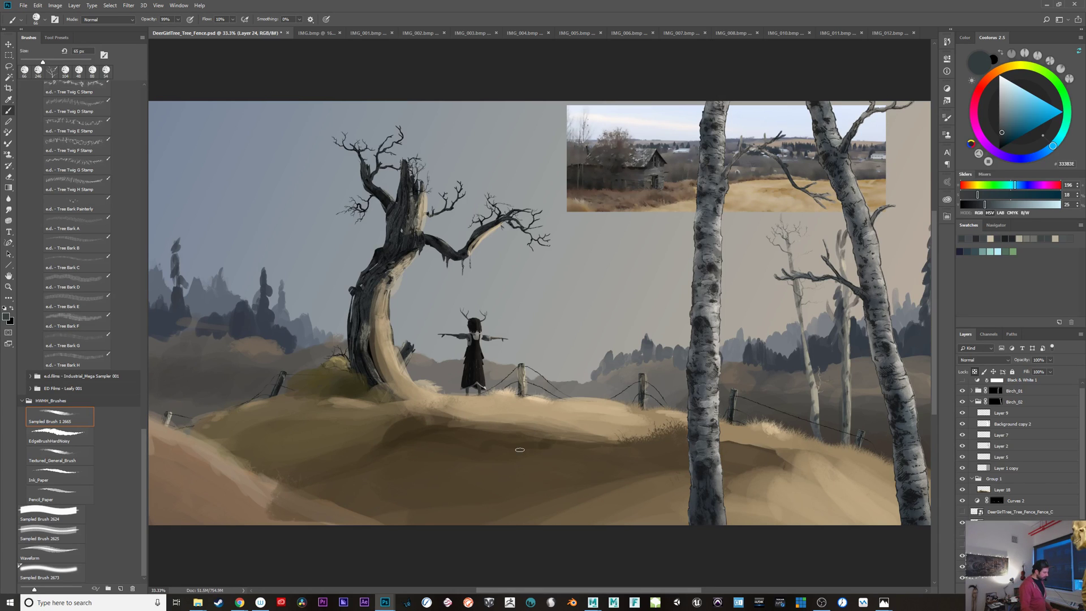
pyautogui.hotkey('ctrl', '-')
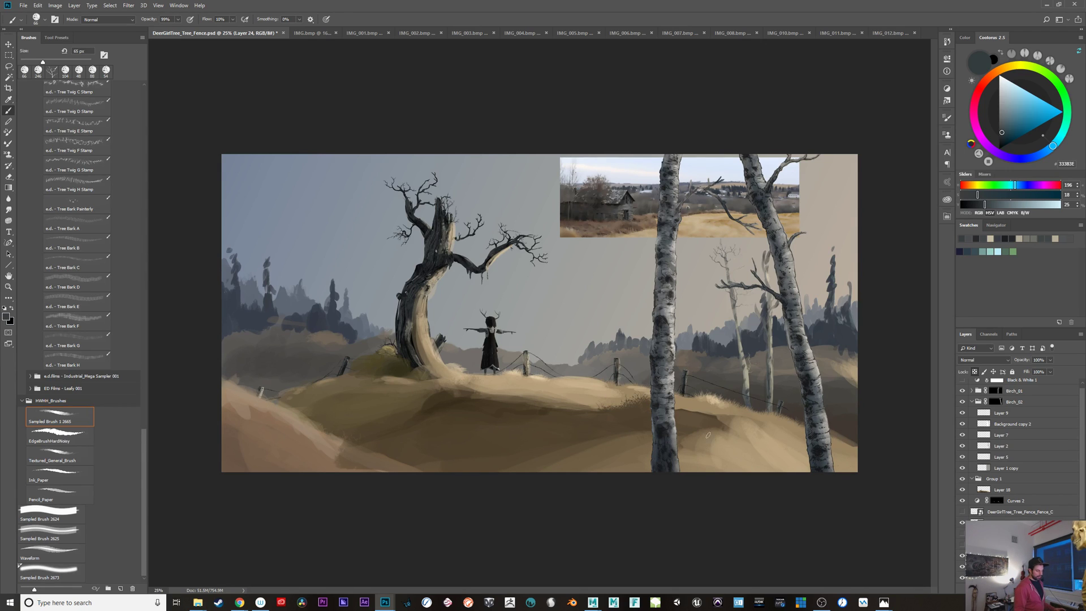
pyautogui.click(963, 391)
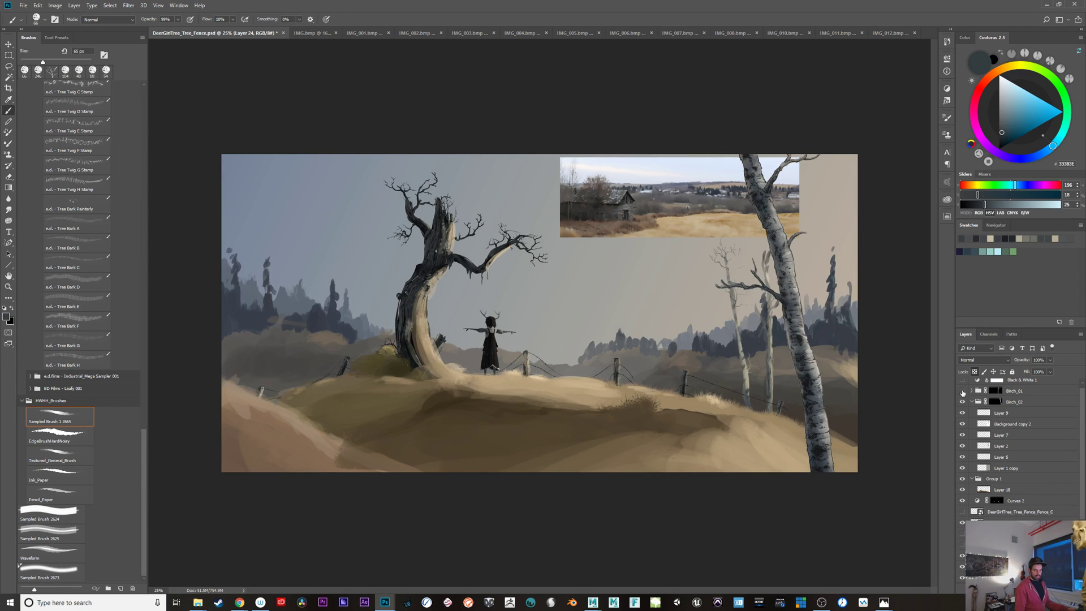
pyautogui.click(961, 391)
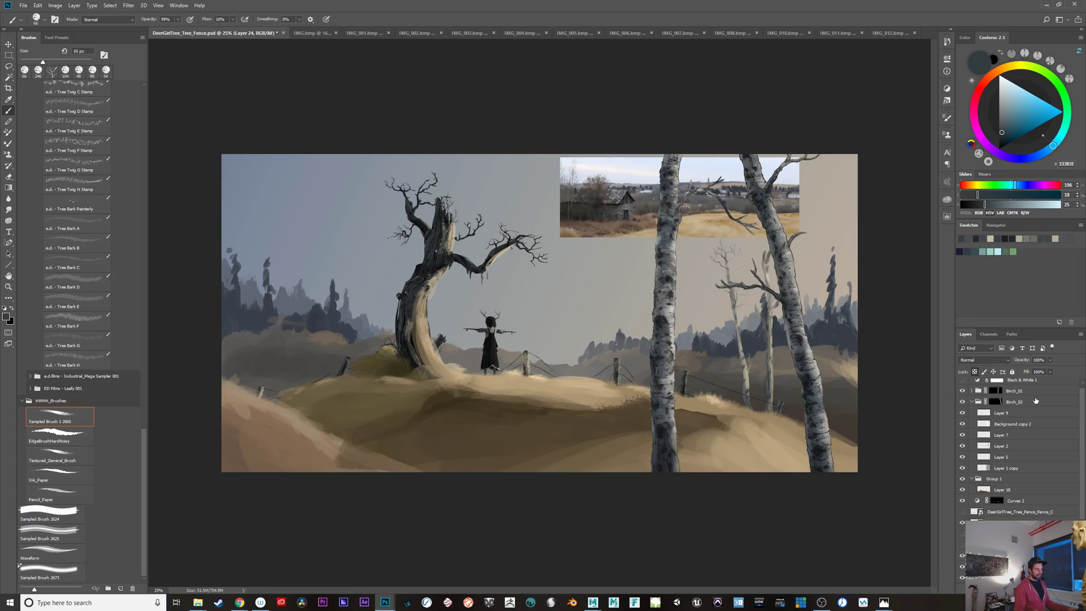
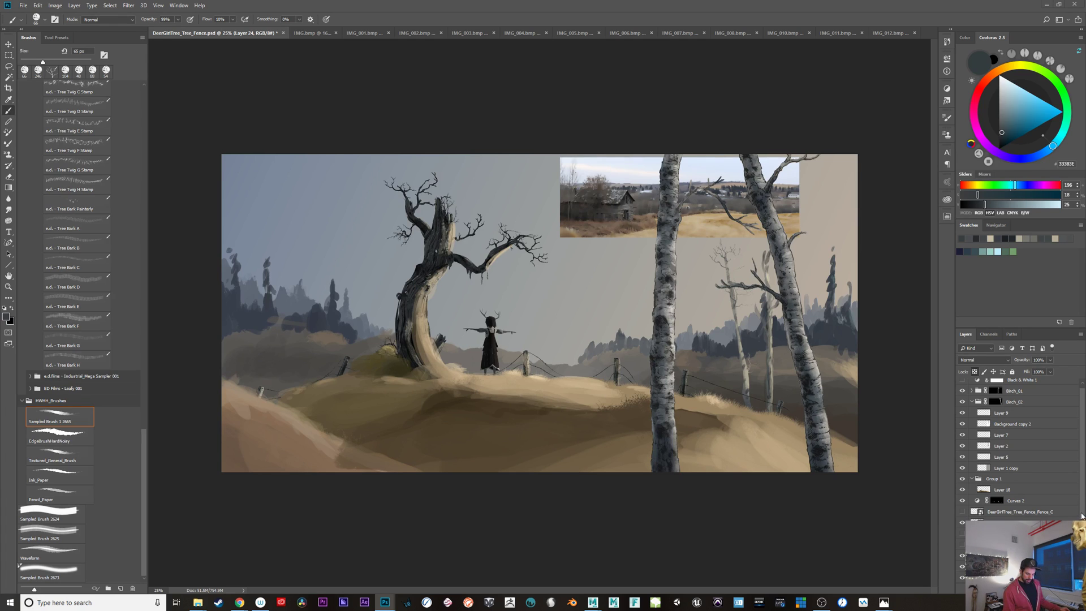
# Step: Toggle the visibility of Layer 20 to check which parts of the background it contains
pyautogui.scroll(-3, 1018, 487)
pyautogui.click(1004, 501)
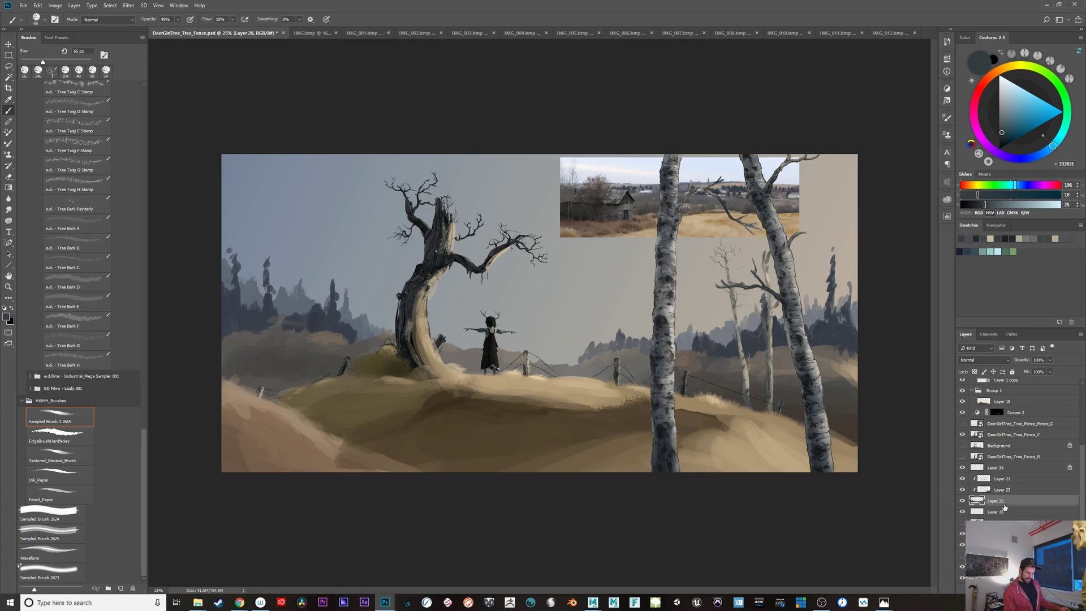
pyautogui.click(962, 501)
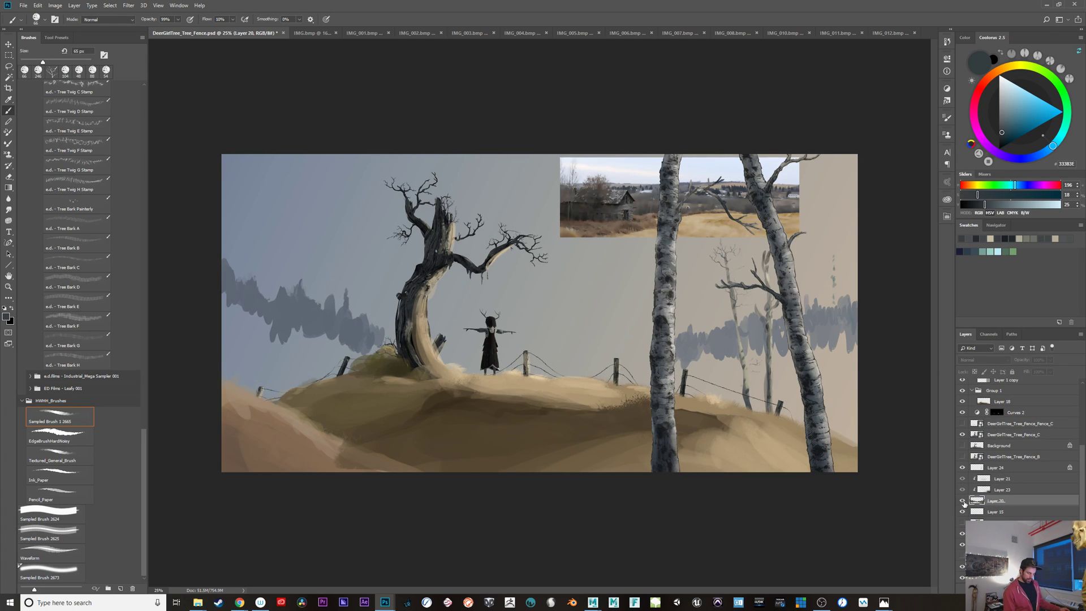
pyautogui.click(1011, 515)
pyautogui.click(1013, 503)
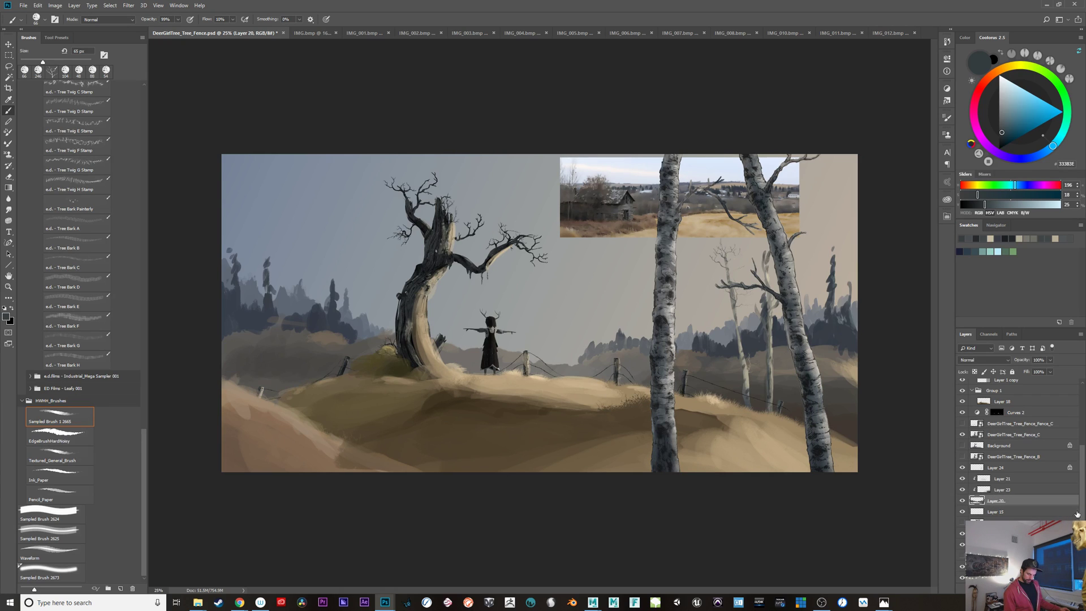
pyautogui.scroll(3, 1077, 513)
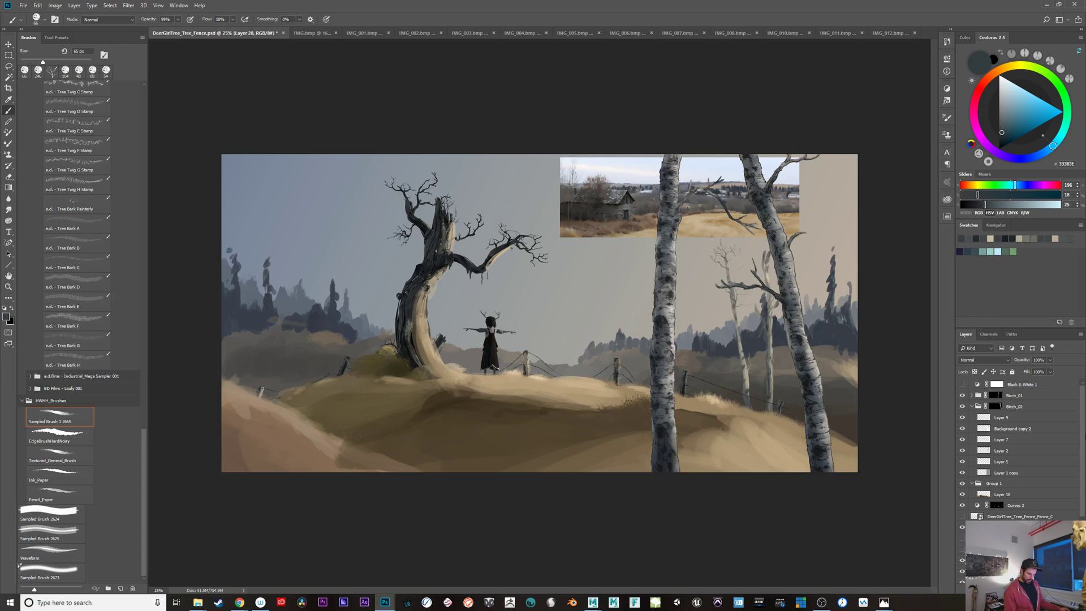
# Step: Add a new empty layer at the top of Group 1, toggling visibility to check the group's contents
pyautogui.click(963, 503)
pyautogui.click(962, 503)
pyautogui.click(1016, 496)
pyautogui.hotkey('ctrl', 'shift', 'alt', 'n')
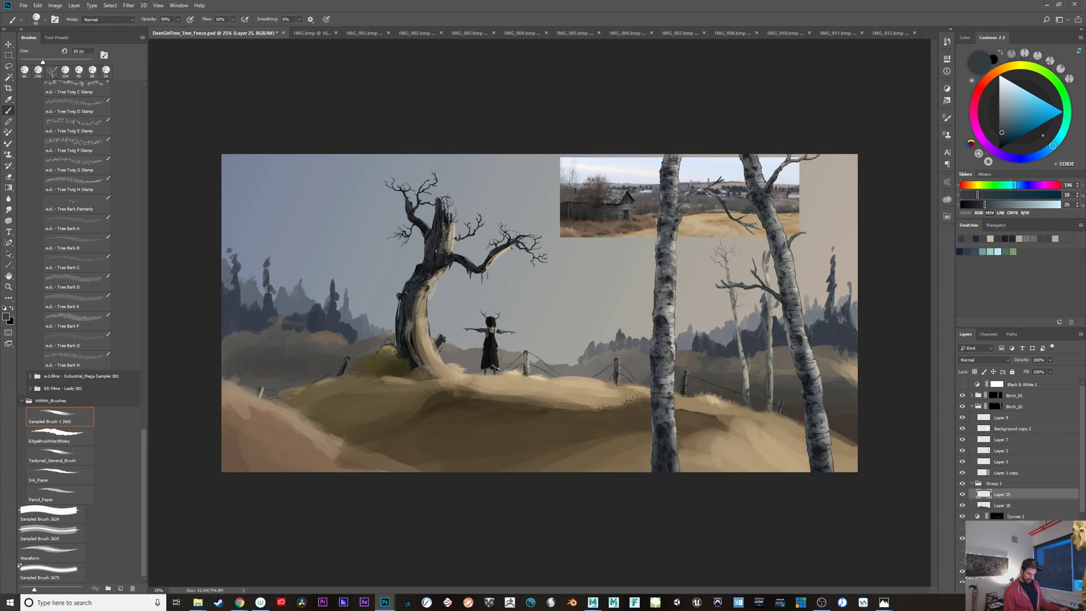
pyautogui.click(962, 484)
pyautogui.click(962, 483)
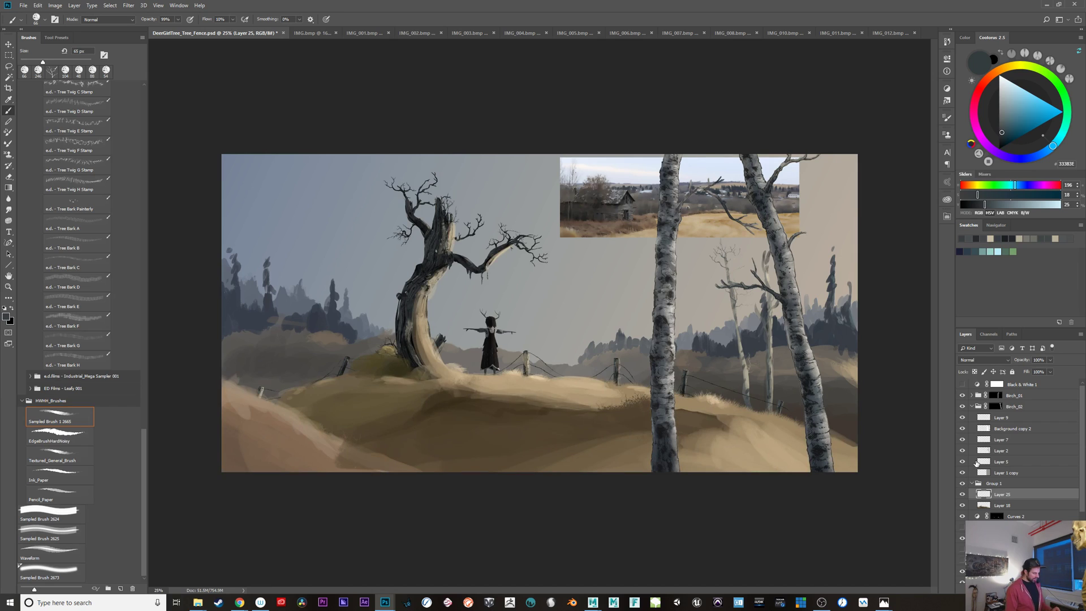
# Step: Sample the dark brown of the foreground hill, enlarge the brush, and save the document
pyautogui.keyDown('alt'); pyautogui.click(525, 407); pyautogui.keyUp('alt')
pyautogui.keyDown('alt'); pyautogui.rightClick(521, 408); pyautogui.keyUp('alt')
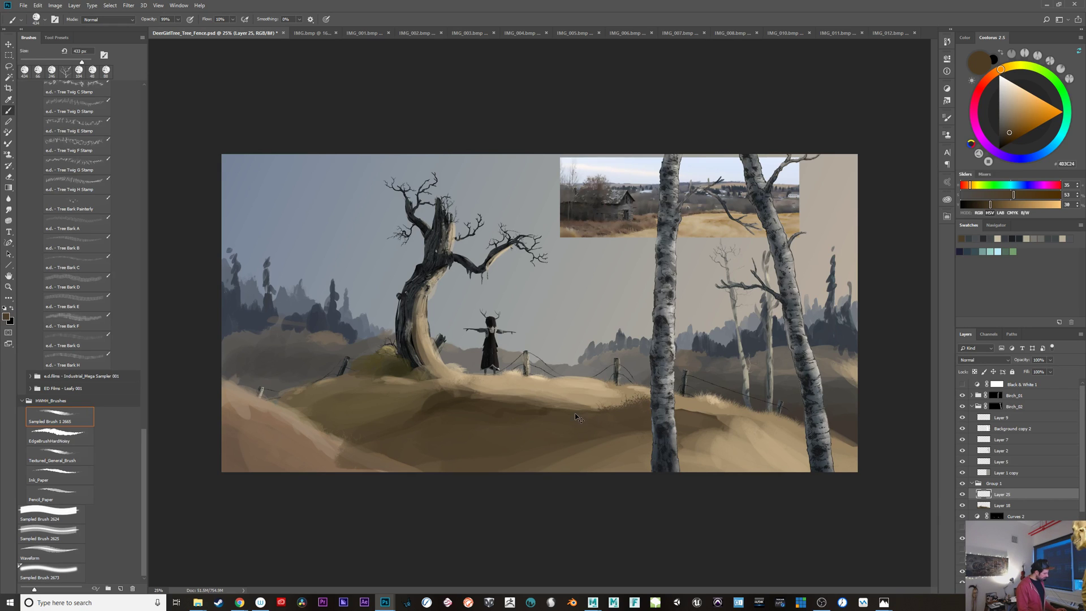
pyautogui.hotkey('ctrl', 's')
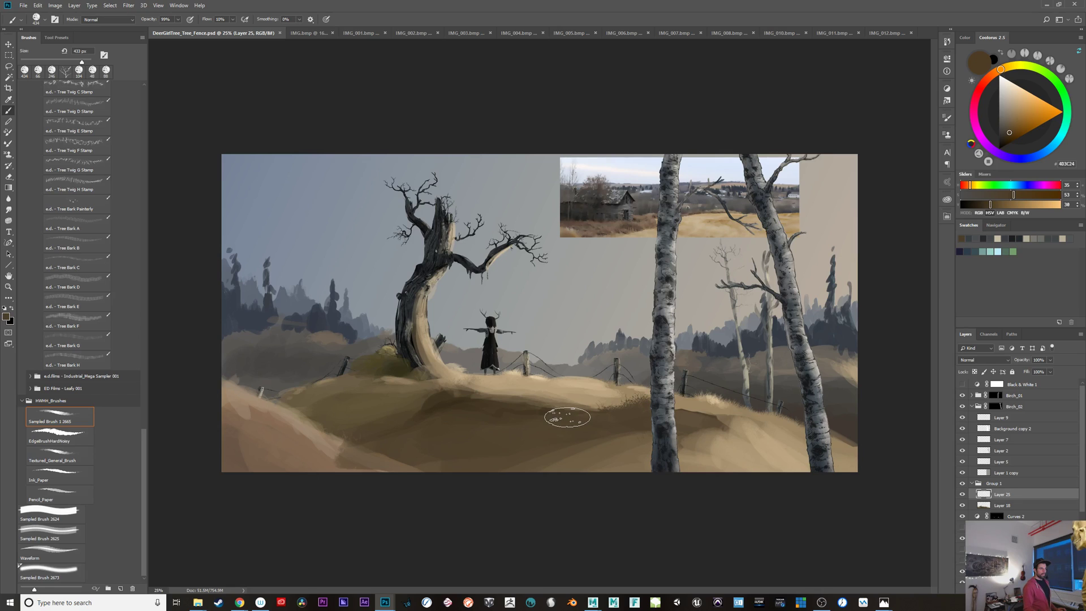
# Step: Paint a dark brown patch on the hill crest between the deer girl and the fence, resampling nearby hill tones
pyautogui.moveTo(555, 406)
pyautogui.mouseDown()
pyautogui.moveTo(534, 396)
pyautogui.moveTo(565, 405)
pyautogui.moveTo(523, 399)
pyautogui.moveTo(553, 400)
pyautogui.moveTo(542, 385)
pyautogui.moveTo(583, 409)
pyautogui.moveTo(528, 392)
pyautogui.moveTo(505, 399)
pyautogui.mouseUp()
pyautogui.keyDown('alt'); pyautogui.click(537, 403); pyautogui.keyUp('alt')
pyautogui.keyDown('alt'); pyautogui.click(528, 402); pyautogui.keyUp('alt')
pyautogui.keyDown('alt'); pyautogui.click(446, 396); pyautogui.keyUp('alt')
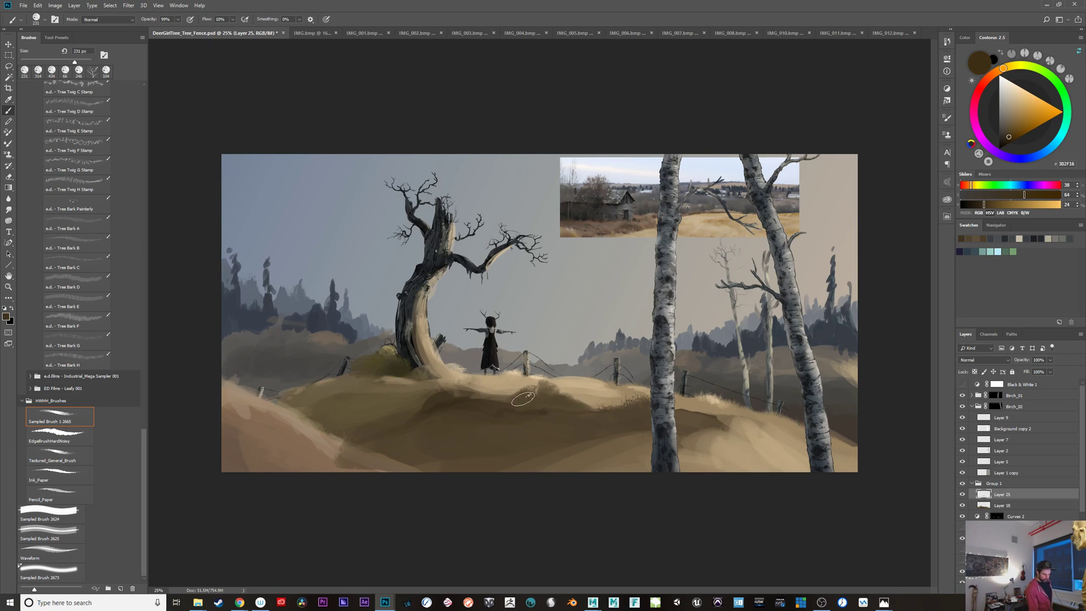
pyautogui.moveTo(555, 410); pyautogui.dragTo(567, 407)
# Step: Rework the dark crest patch with a smaller brush and browns sampled from the reference photo's shrubs, undoing one stroke
pyautogui.keyDown('alt'); pyautogui.click(609, 228); pyautogui.keyUp('alt')
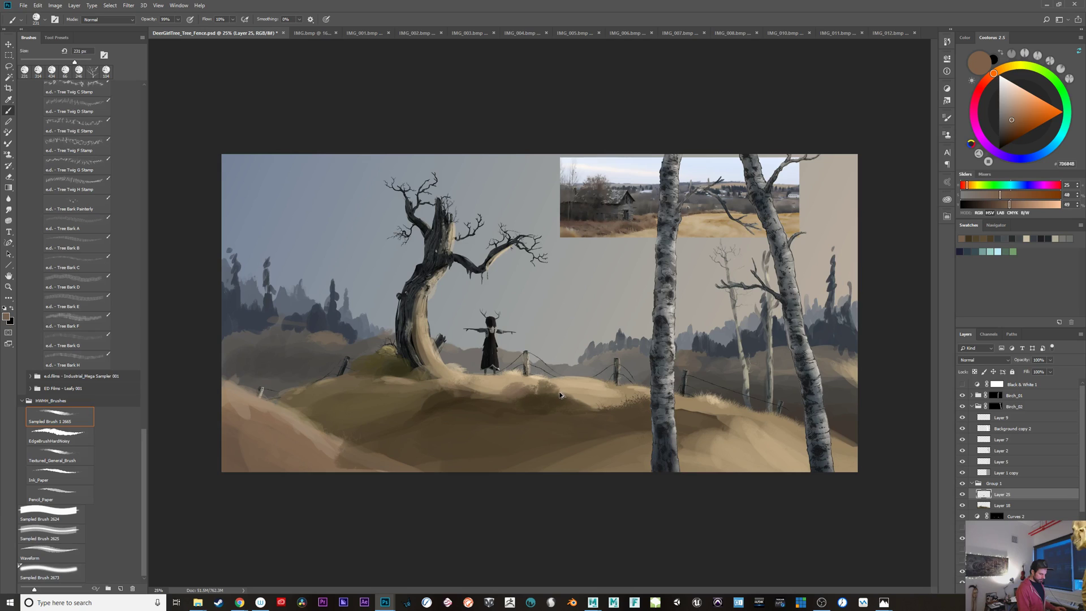
pyautogui.hotkey('ctrl', 'z')
pyautogui.moveTo(561, 389); pyautogui.dragTo(555, 395)
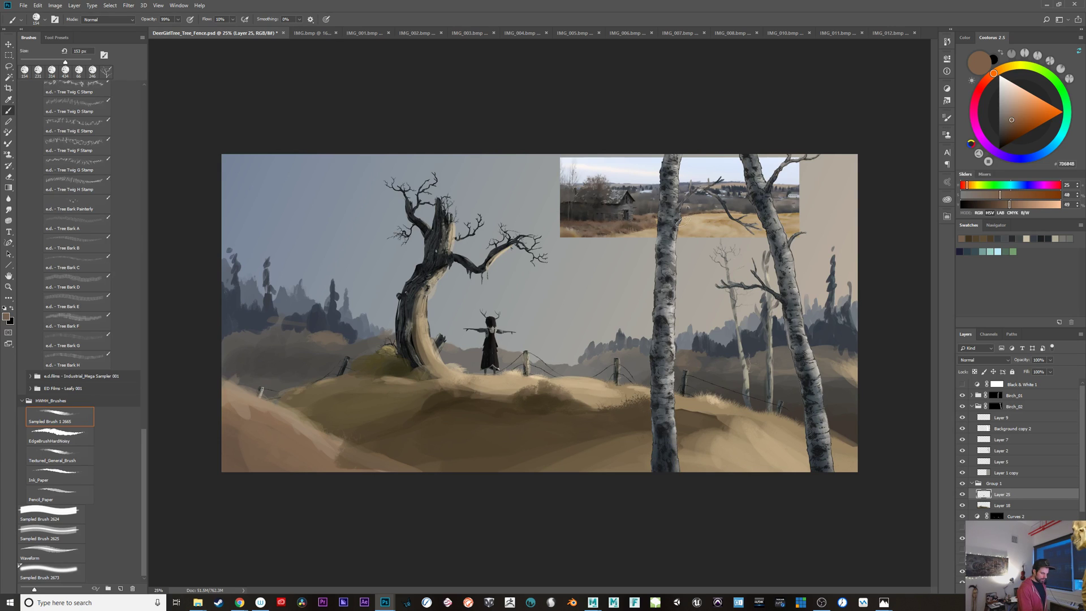
pyautogui.keyDown('alt'); pyautogui.click(629, 225); pyautogui.keyUp('alt')
pyautogui.keyDown('alt'); pyautogui.click(607, 224); pyautogui.keyUp('alt')
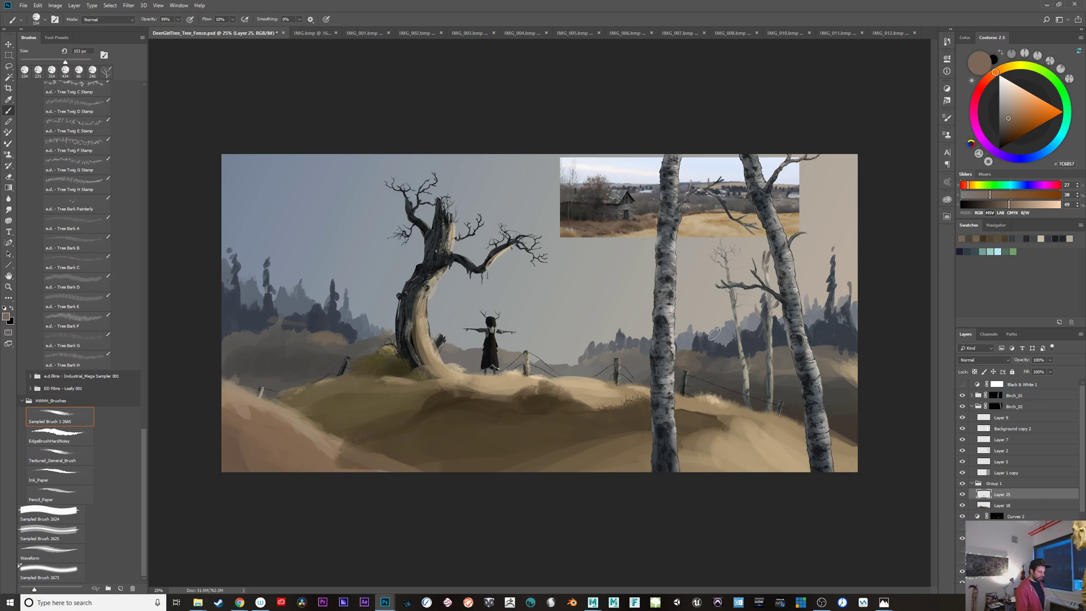
# Step: Sample the hill crest's brown, shift its hue towards yellow, and paint it over the dark patch below the deer girl
pyautogui.keyDown('alt'); pyautogui.click(499, 401); pyautogui.keyUp('alt')
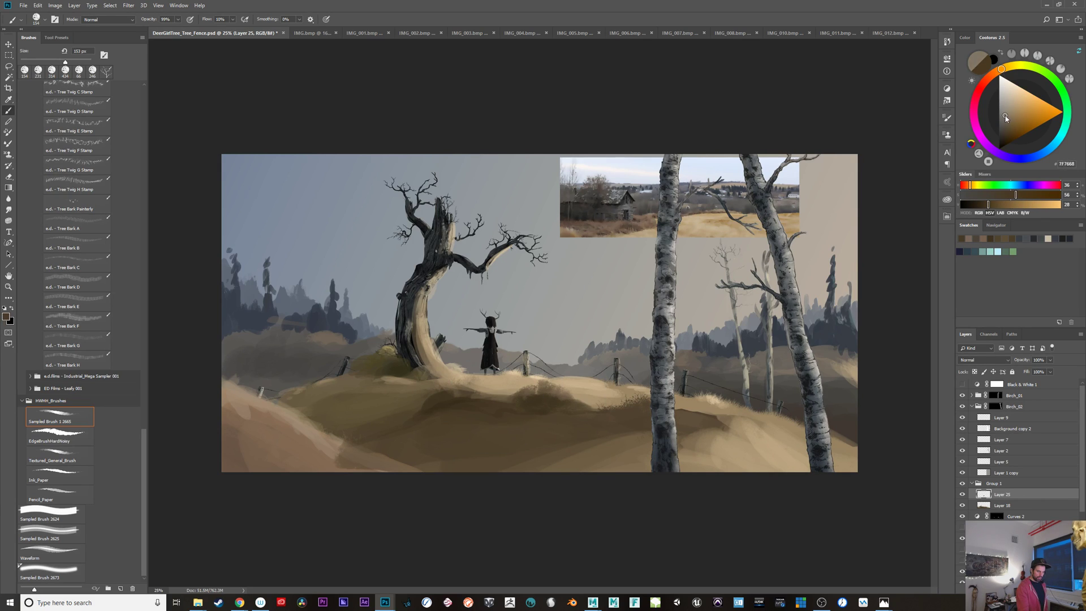
pyautogui.moveTo(1000, 74); pyautogui.dragTo(1016, 65)
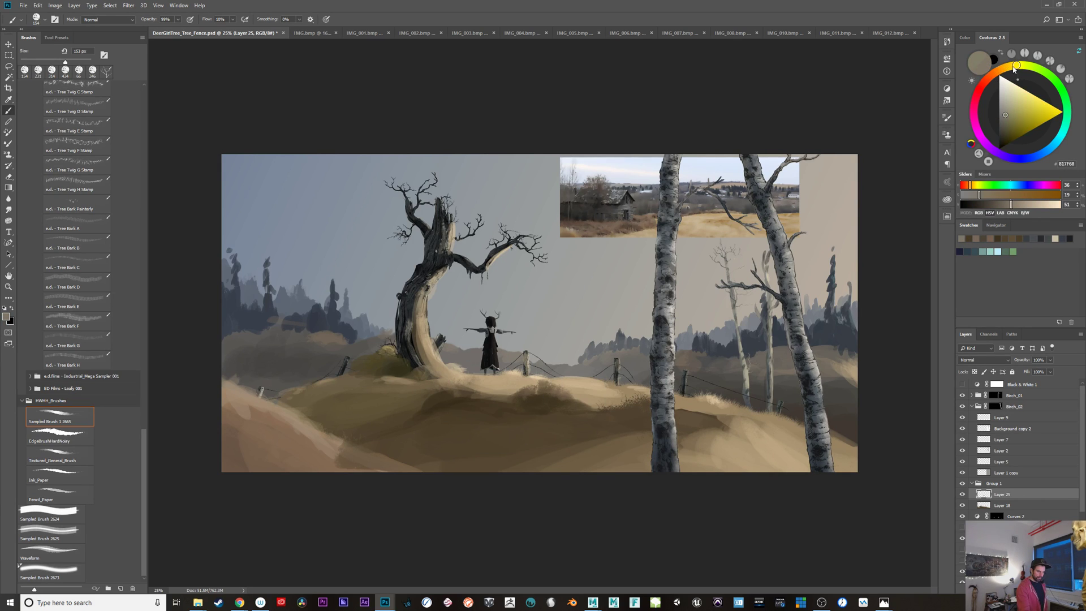
pyautogui.moveTo(495, 390); pyautogui.dragTo(512, 399)
pyautogui.keyDown('alt'); pyautogui.click(491, 388); pyautogui.keyUp('alt')
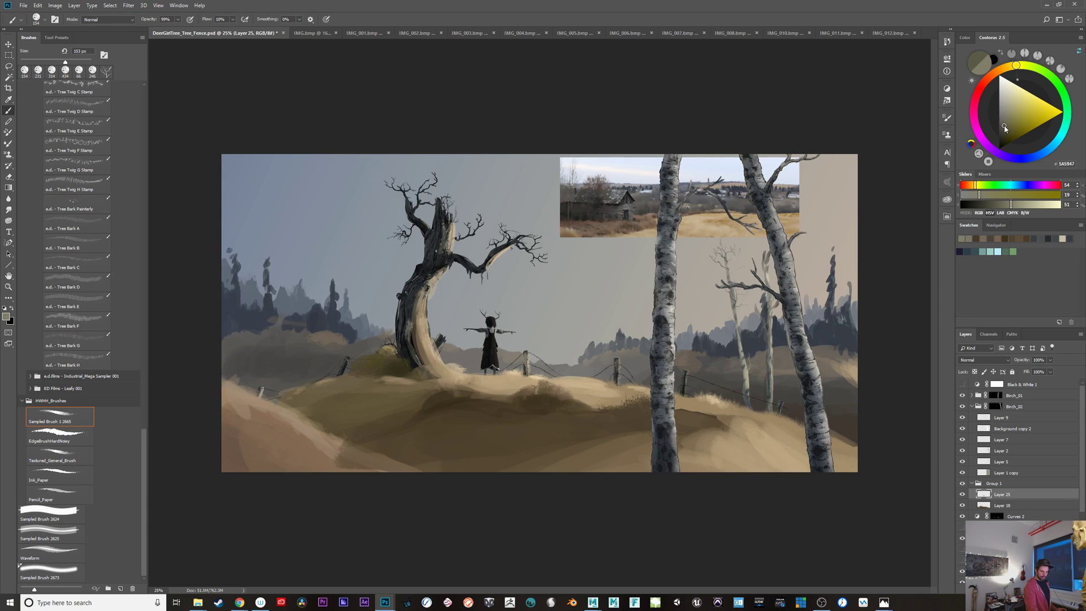
# Step: Enlarge the brush to about 350 px and glaze a muted olive over the crest patch below the deer girl
pyautogui.press(']')
pyautogui.press(']')
pyautogui.press(']')
pyautogui.press(']')
pyautogui.press(']')
pyautogui.moveTo(503, 390); pyautogui.dragTo(499, 387)
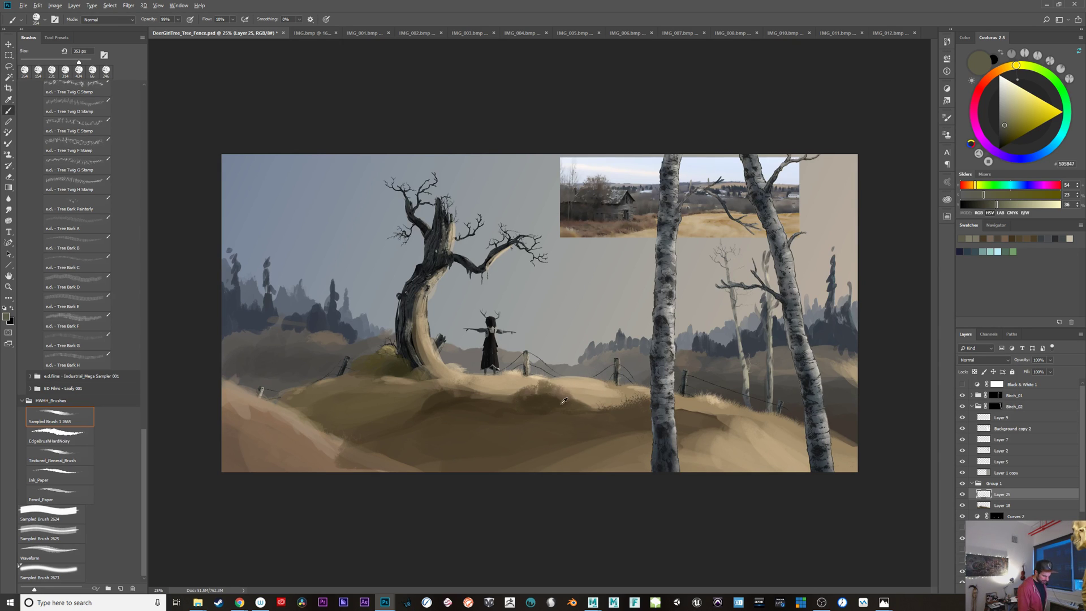
# Step: Sample tan from the hill and reddish brown from the foreground mound, undoing one stroke and resampling the mound
pyautogui.keyDown('alt'); pyautogui.click(594, 402); pyautogui.keyUp('alt')
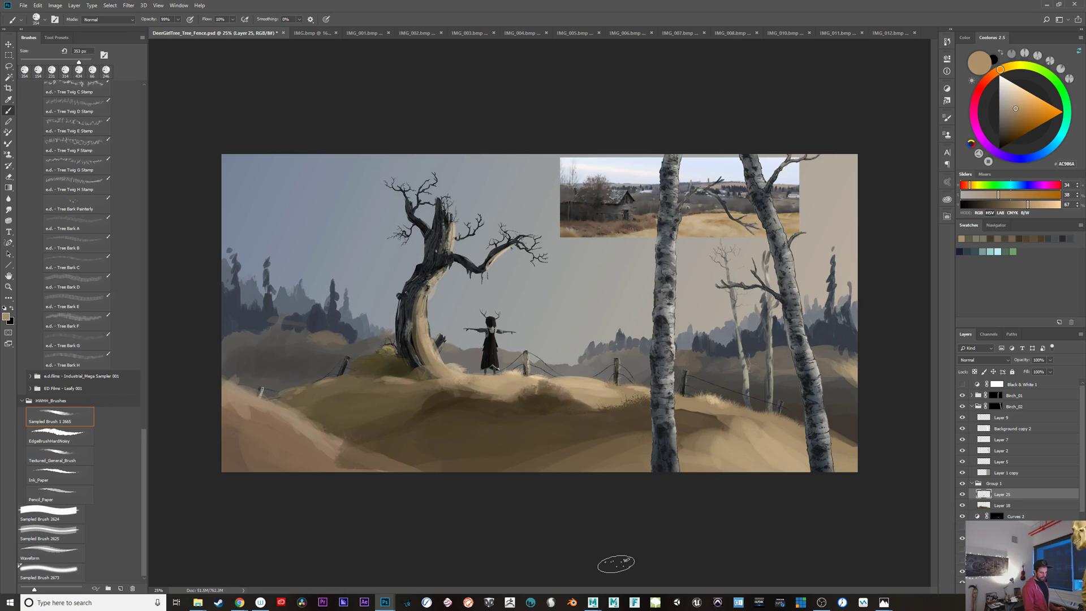
pyautogui.keyDown('alt'); pyautogui.click(304, 450); pyautogui.keyUp('alt')
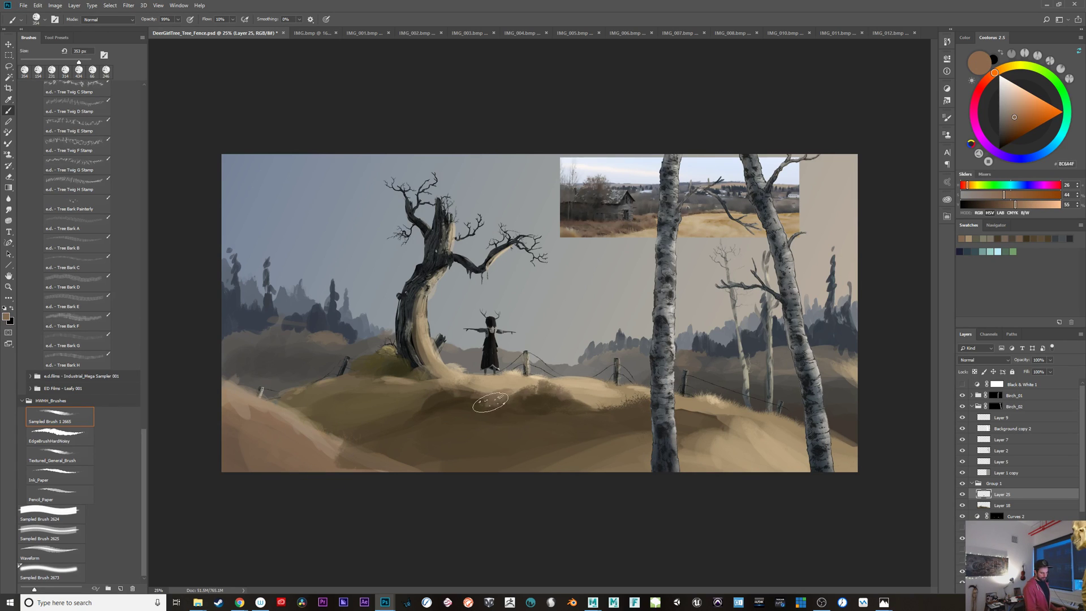
pyautogui.hotkey('ctrl', 'z')
pyautogui.keyDown('alt'); pyautogui.click(301, 439); pyautogui.keyUp('alt')
pyautogui.moveTo(301, 439); pyautogui.dragTo(291, 438)
pyautogui.keyDown('alt'); pyautogui.click(292, 439); pyautogui.keyUp('alt')
# Step: Fine-tune the mound's reddish brown and brush it across the shaded slope between the deer girl and the large birches
pyautogui.click(1016, 119)
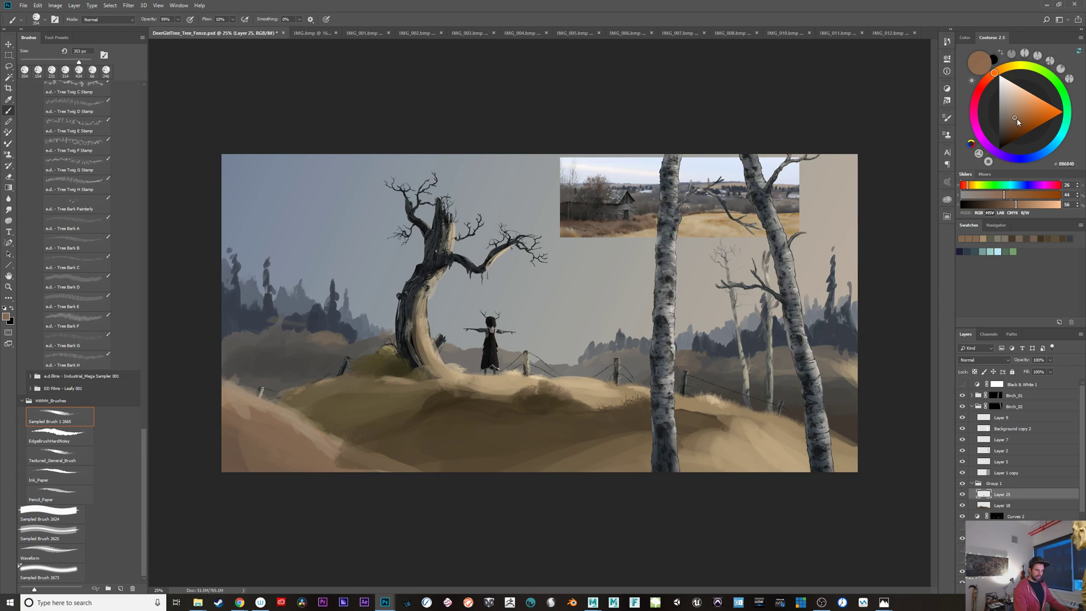
pyautogui.click(1016, 121)
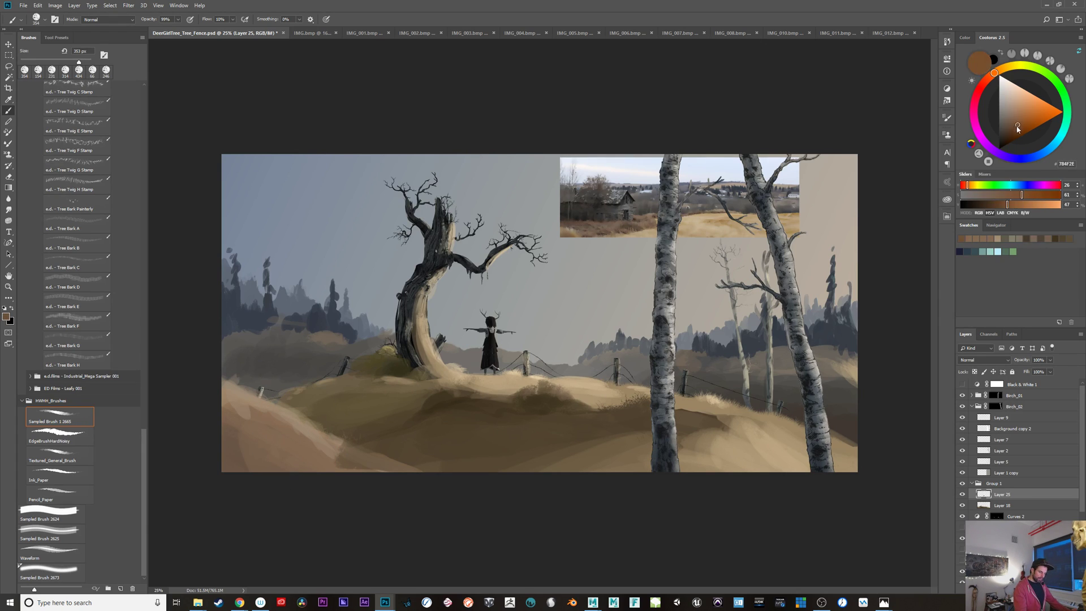
pyautogui.click(1015, 117)
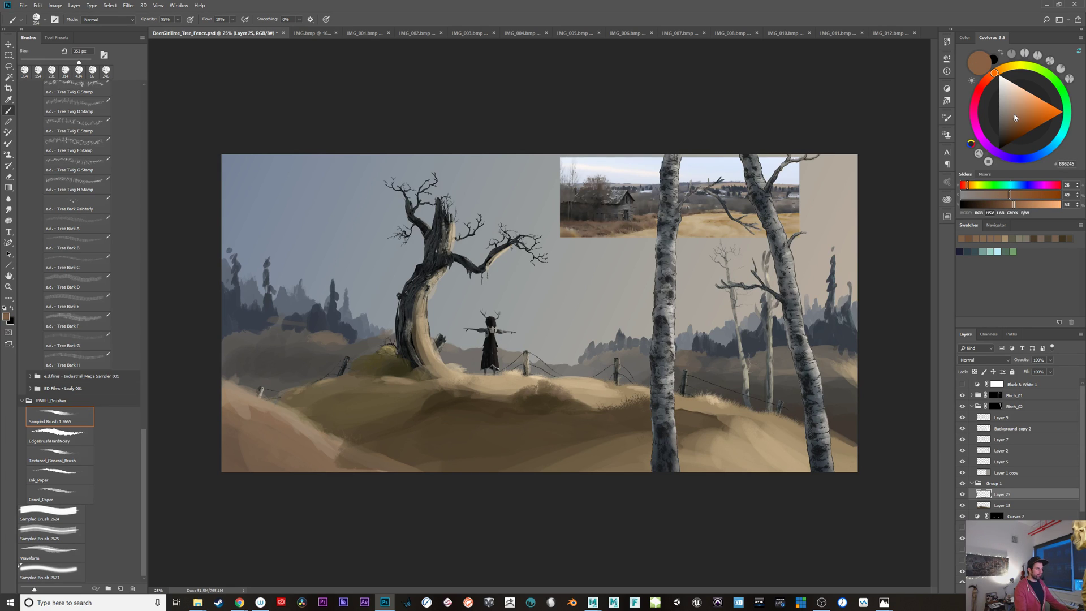
pyautogui.keyDown('alt'); pyautogui.click(281, 443); pyautogui.keyUp('alt')
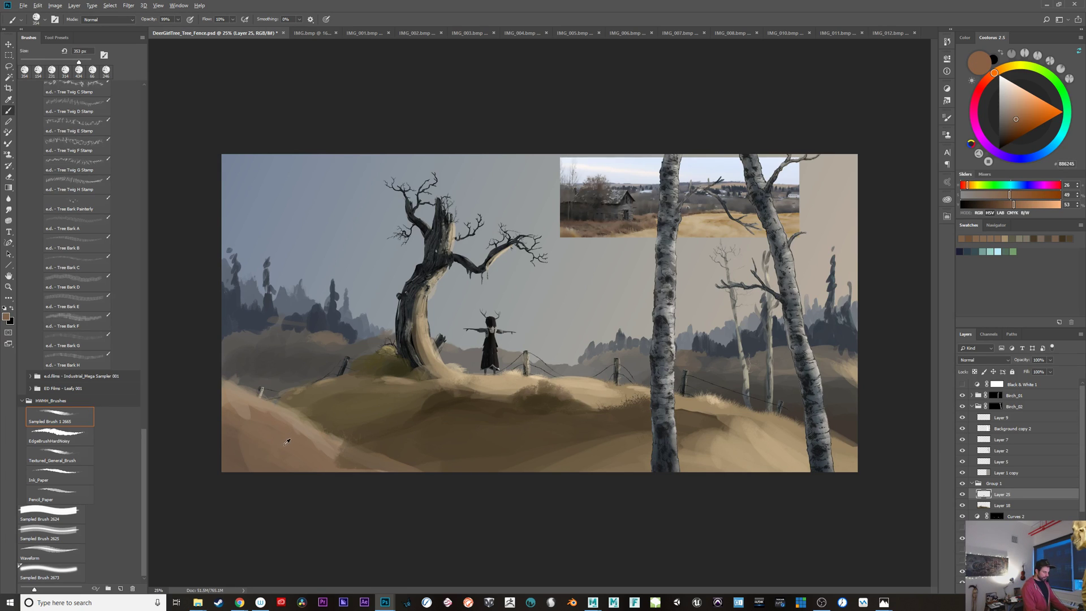
pyautogui.moveTo(494, 399)
pyautogui.mouseDown()
pyautogui.moveTo(531, 403)
pyautogui.moveTo(627, 481)
pyautogui.moveTo(585, 399)
pyautogui.moveTo(615, 411)
pyautogui.moveTo(596, 401)
pyautogui.moveTo(619, 398)
pyautogui.mouseUp()
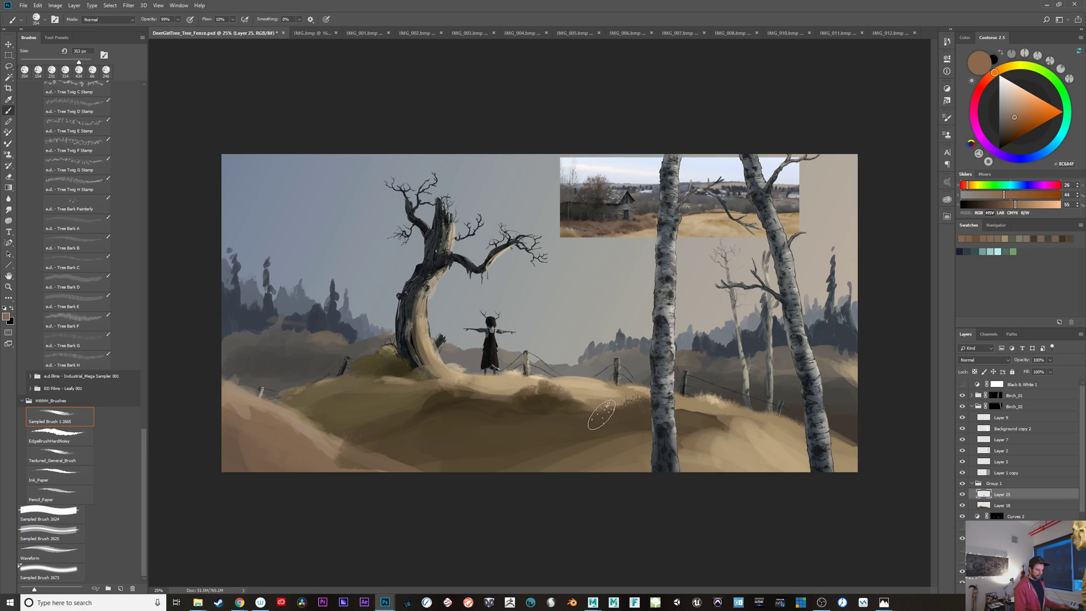
pyautogui.click(1010, 121)
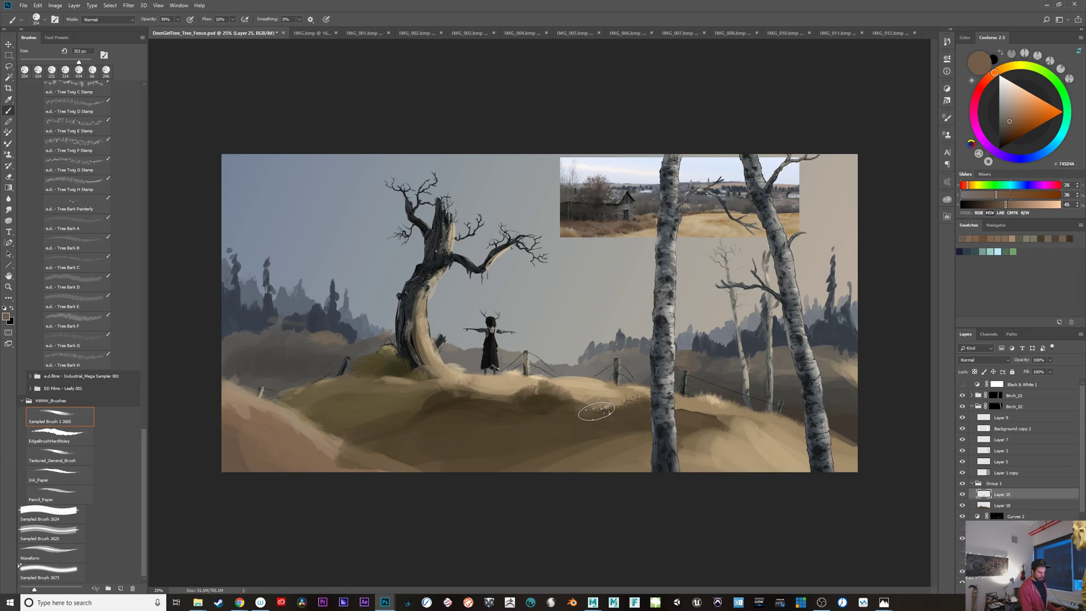
# Step: Switch to Maya, close it while saving the changes to Scene_0101.ma, and return to Photoshop
pyautogui.moveTo(593, 602)
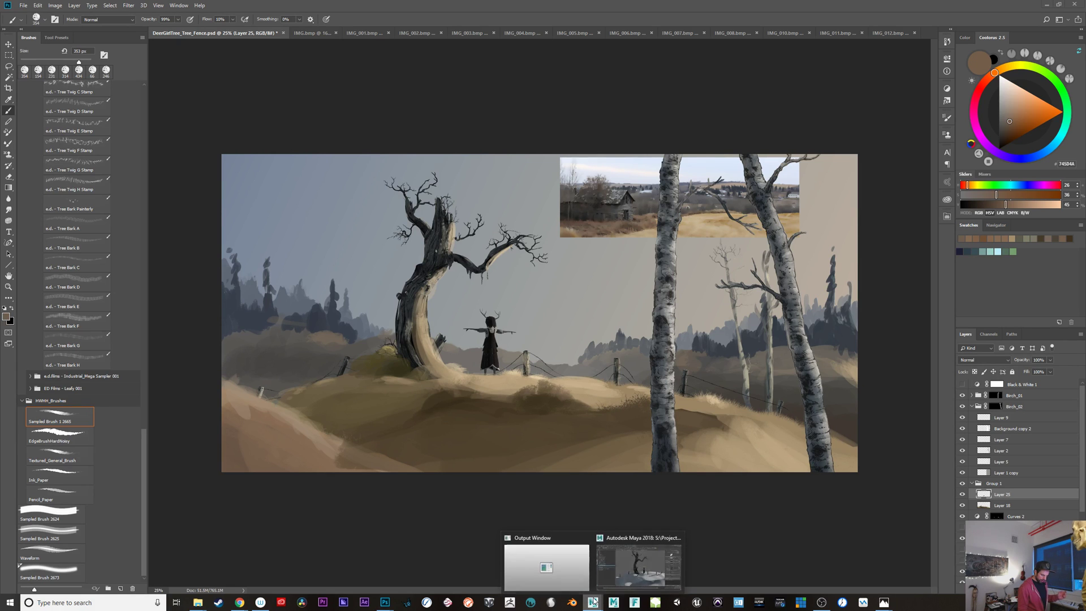
pyautogui.click(648, 569)
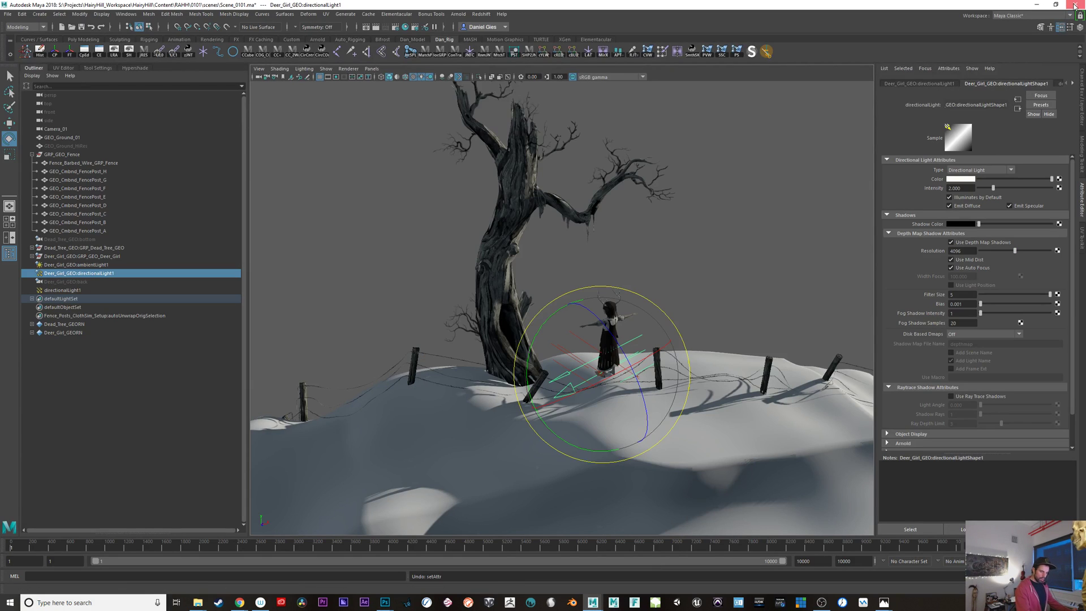
pyautogui.click(1075, 6)
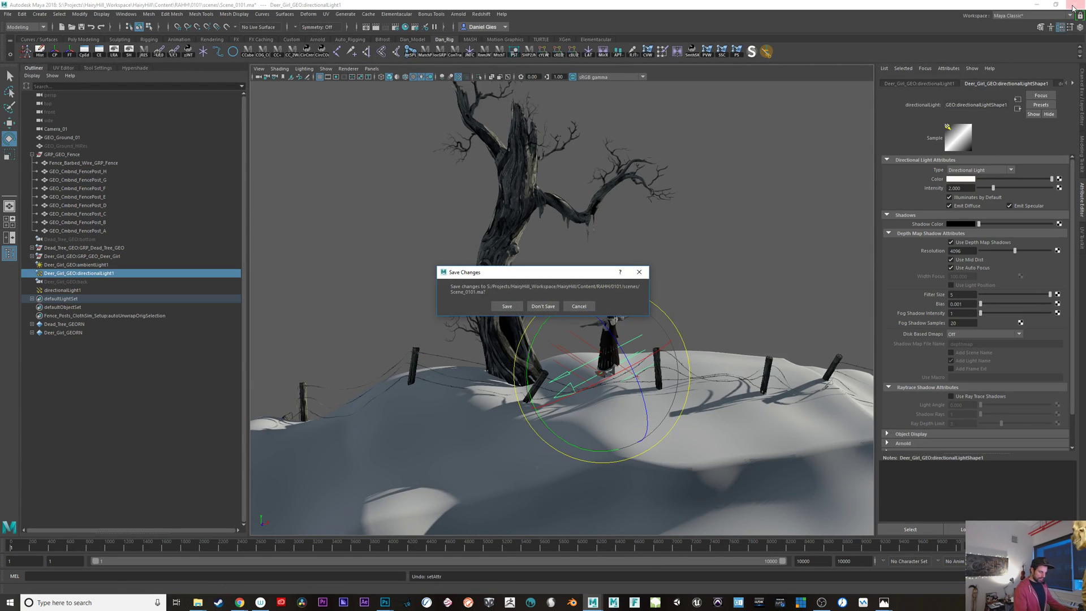
pyautogui.click(507, 306)
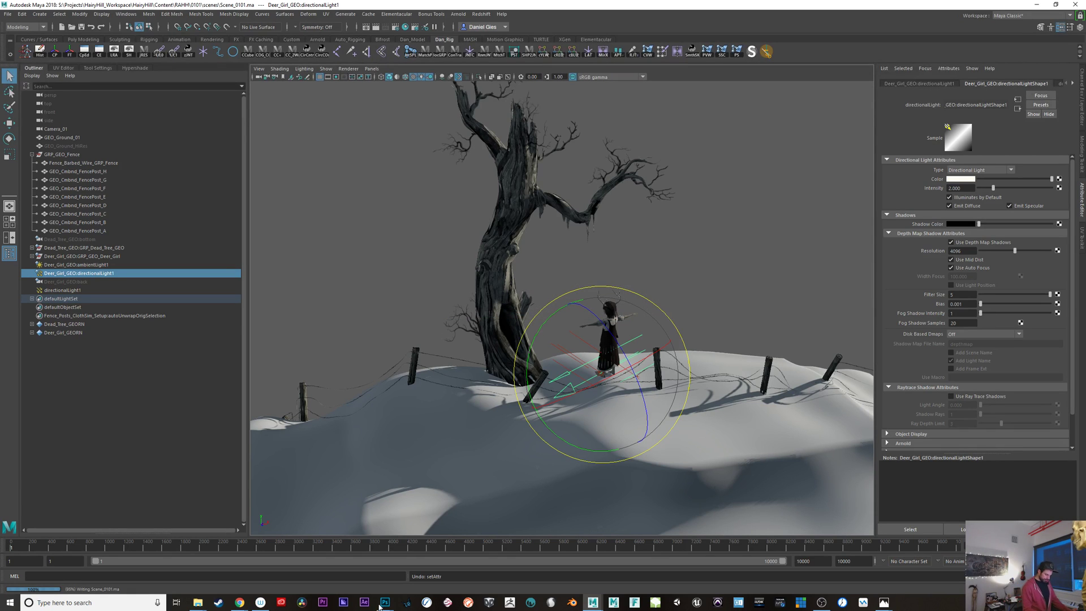
pyautogui.moveTo(380, 606)
pyautogui.click(371, 568)
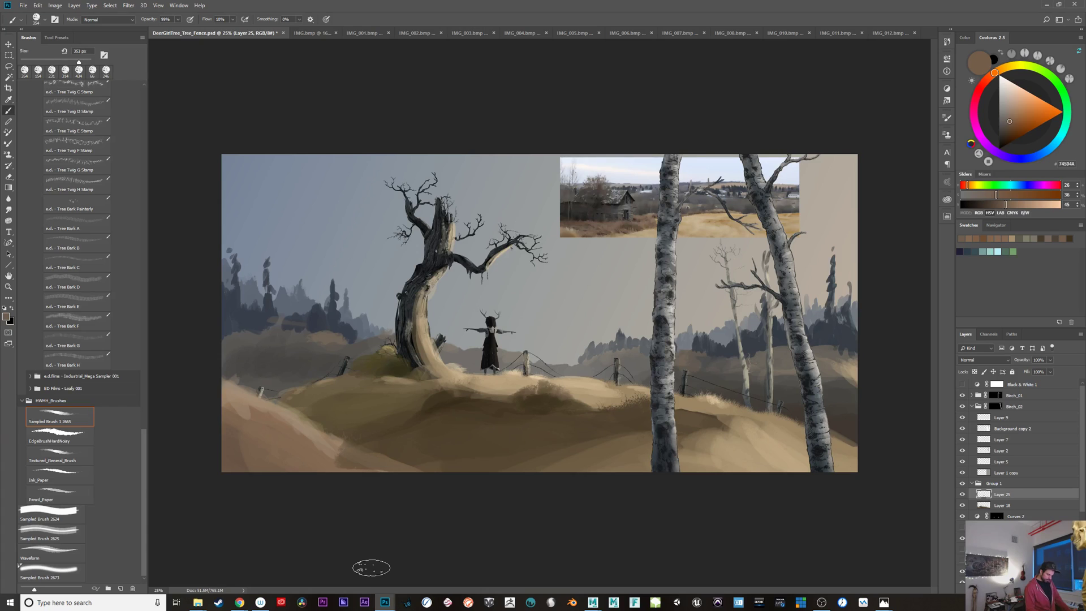
# Step: Close the birch reference IMG_012.bmp without saving its changes
pyautogui.click(889, 33)
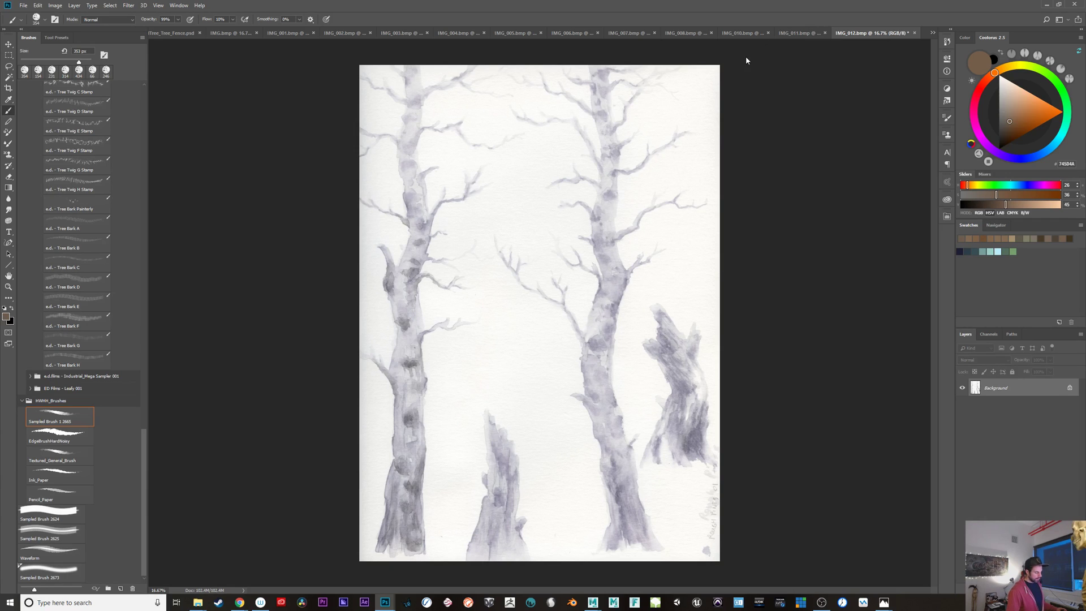
pyautogui.hotkey('ctrl', 'w')
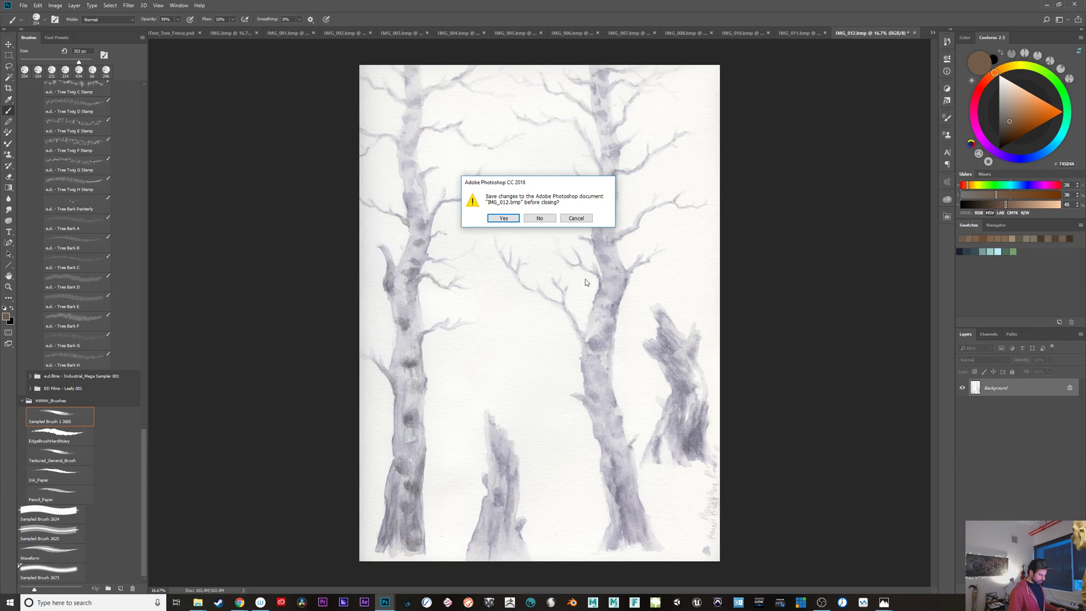
pyautogui.click(532, 219)
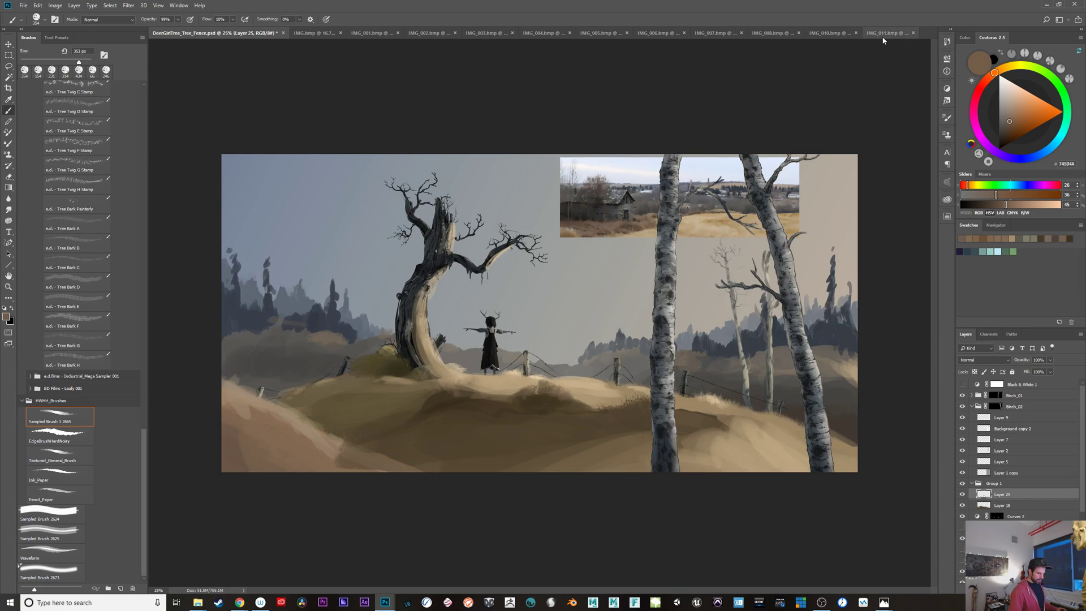
# Step: Close the reference images IMG_011.bmp, IMG_010.bmp and IMG_008.bmp
pyautogui.click(883, 34)
pyautogui.hotkey('ctrl', 'w')
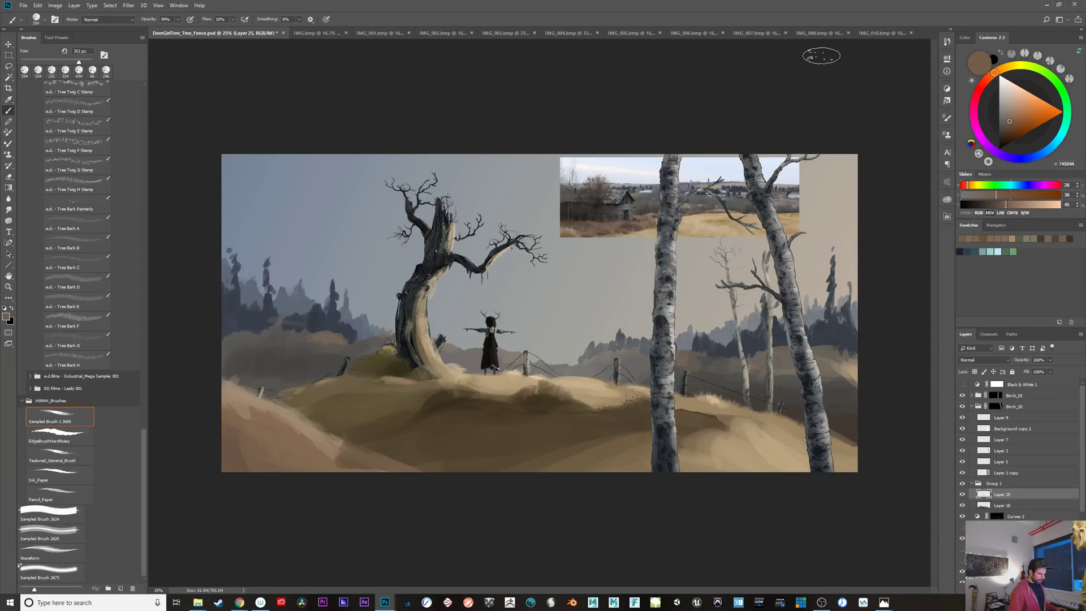
pyautogui.click(883, 33)
pyautogui.hotkey('ctrl', 'w')
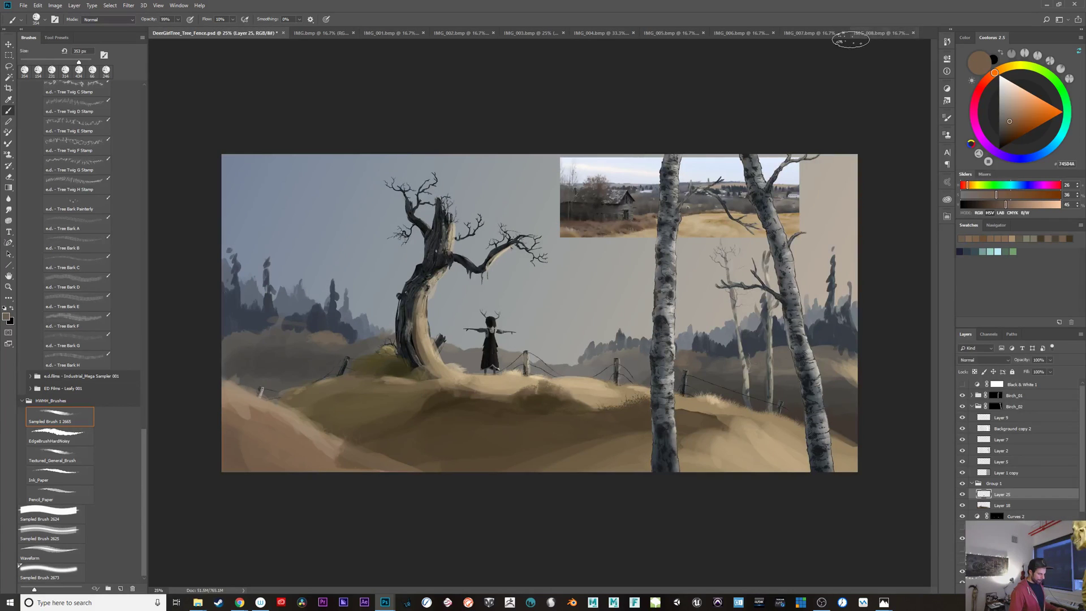
pyautogui.click(865, 34)
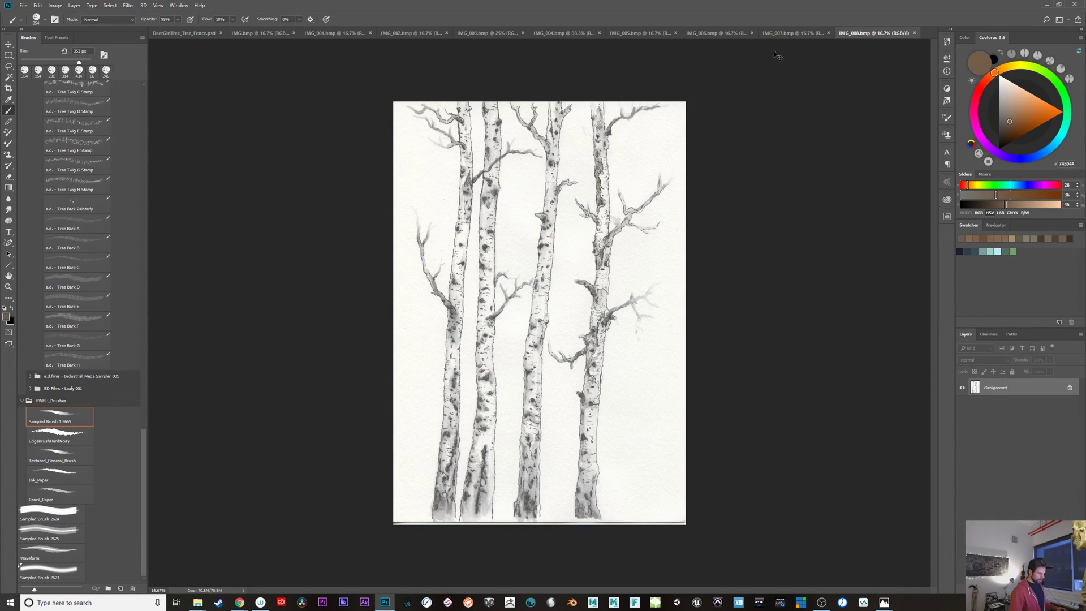
pyautogui.hotkey('ctrl', 'w')
# Step: Close the reference images IMG_006.bmp, IMG_005.bmp and IMG_007.bmp
pyautogui.click(779, 35)
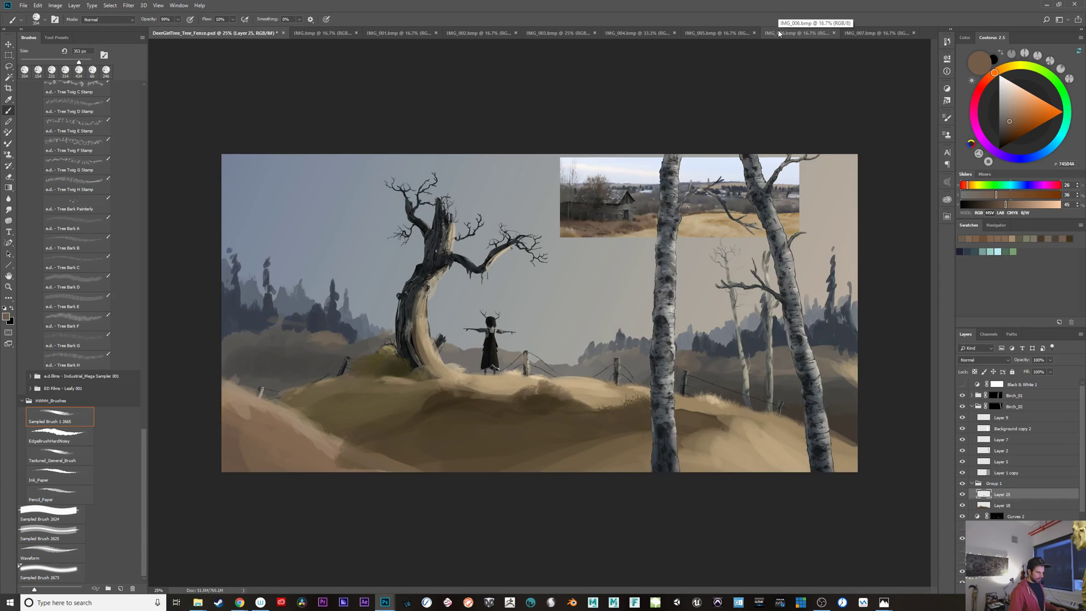
pyautogui.hotkey('ctrl', 'w')
pyautogui.click(738, 35)
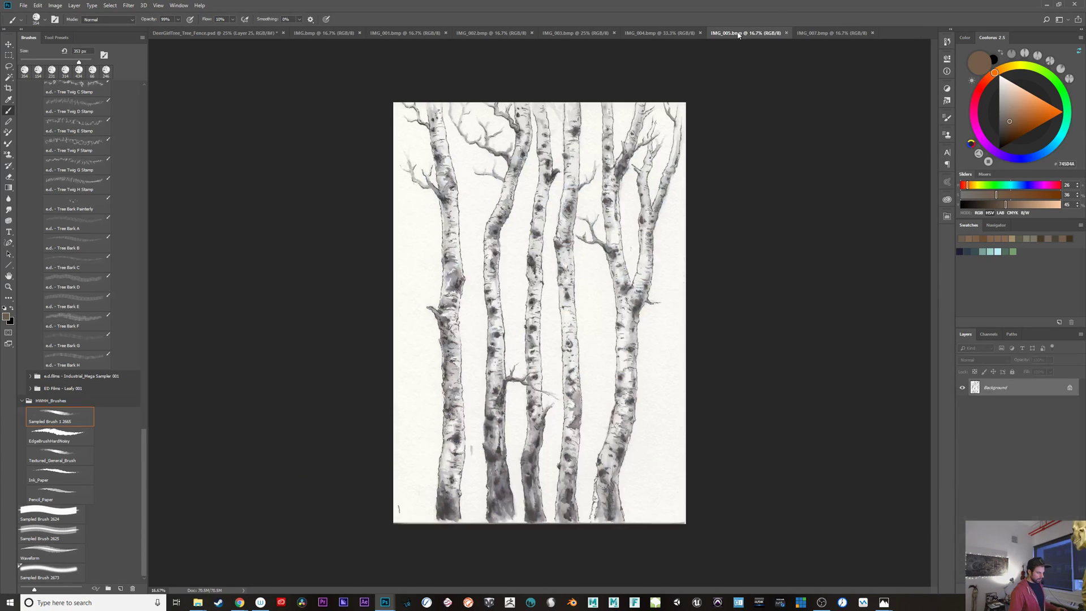
pyautogui.hotkey('ctrl', 'w')
pyautogui.click(770, 34)
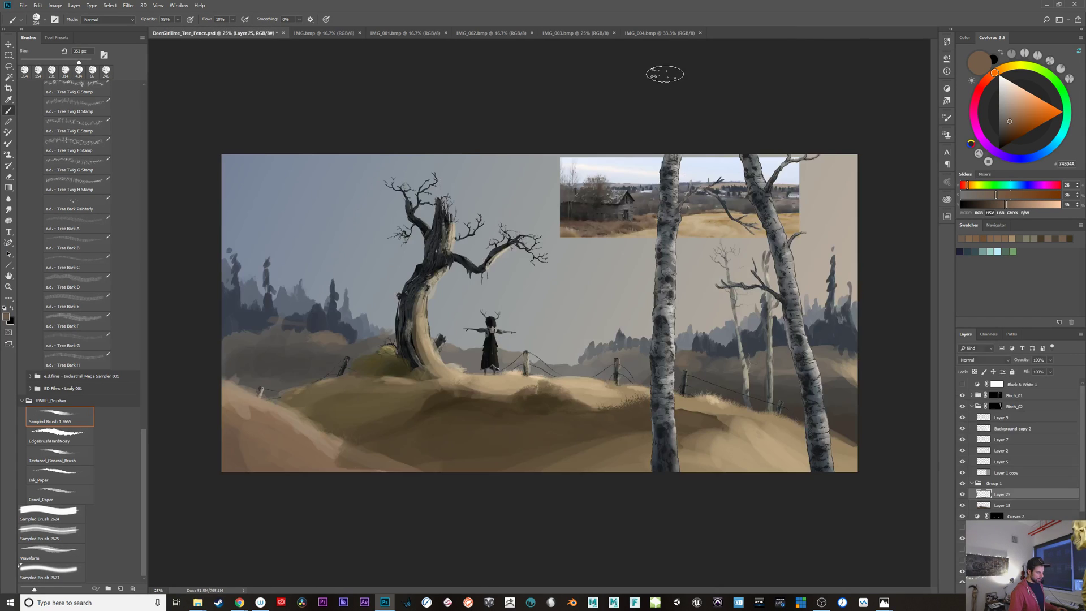
pyautogui.hotkey('ctrl', 'w')
# Step: Close the reference images IMG_004.bmp, IMG_003.bmp and IMG_002.bmp
pyautogui.click(671, 34)
pyautogui.hotkey('ctrl', 'w')
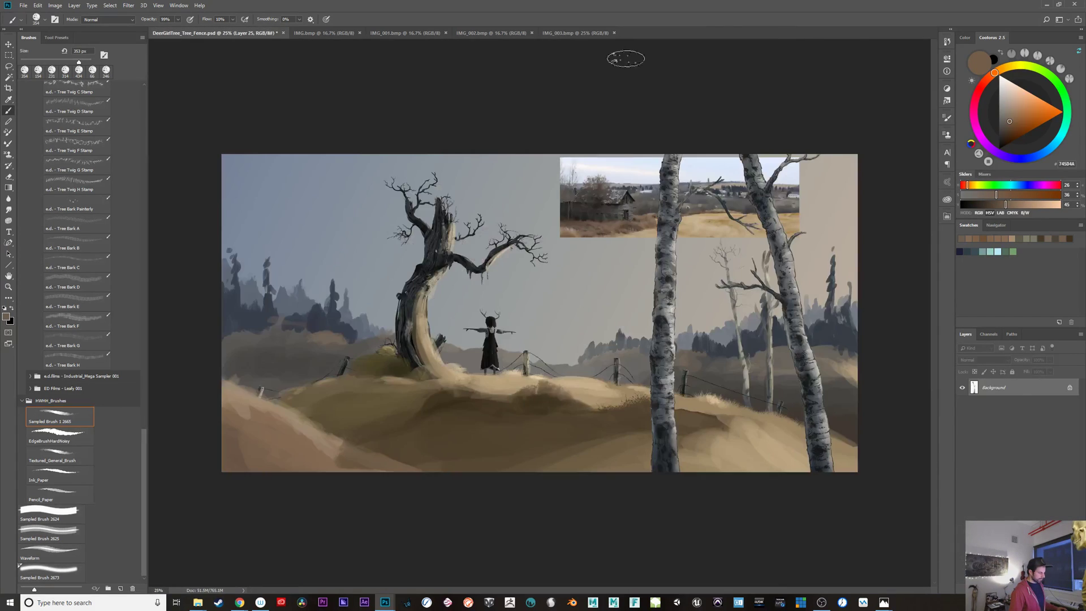
pyautogui.click(579, 34)
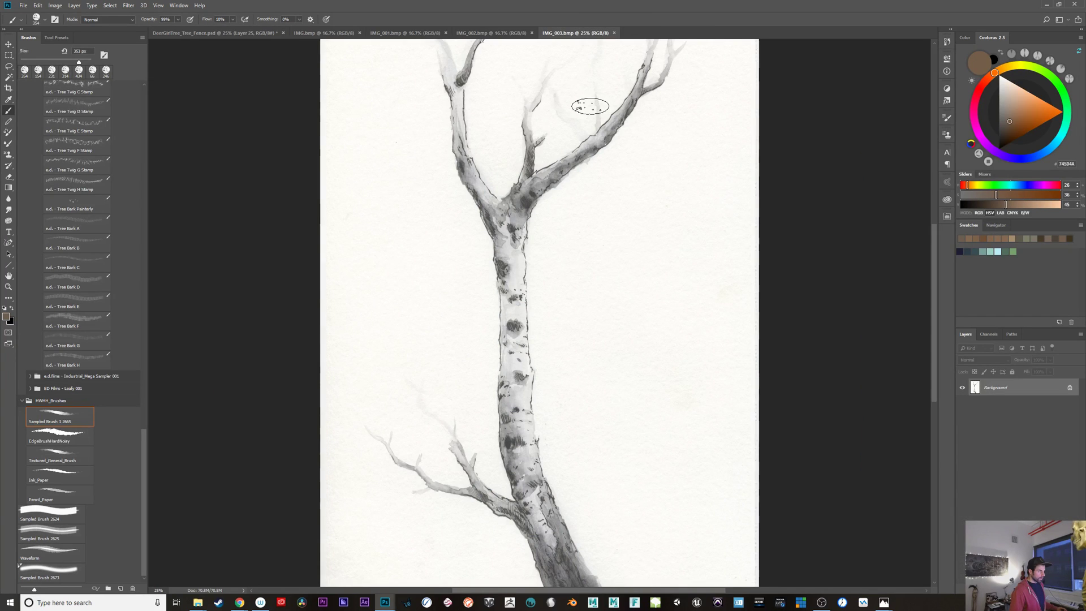
pyautogui.hotkey('ctrl', 'w')
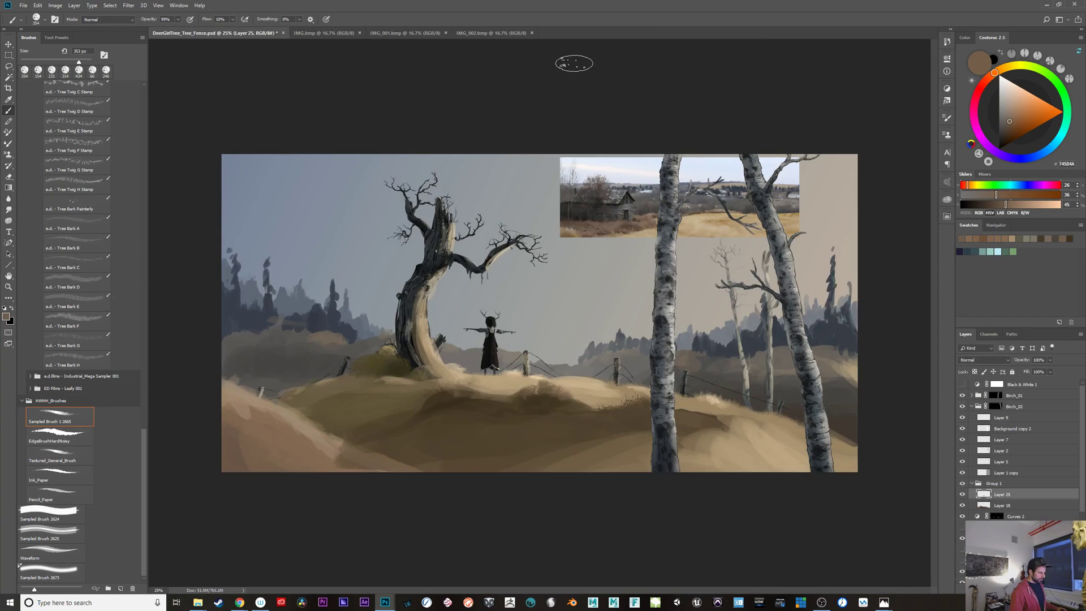
pyautogui.click(486, 33)
pyautogui.hotkey('ctrl', 'w')
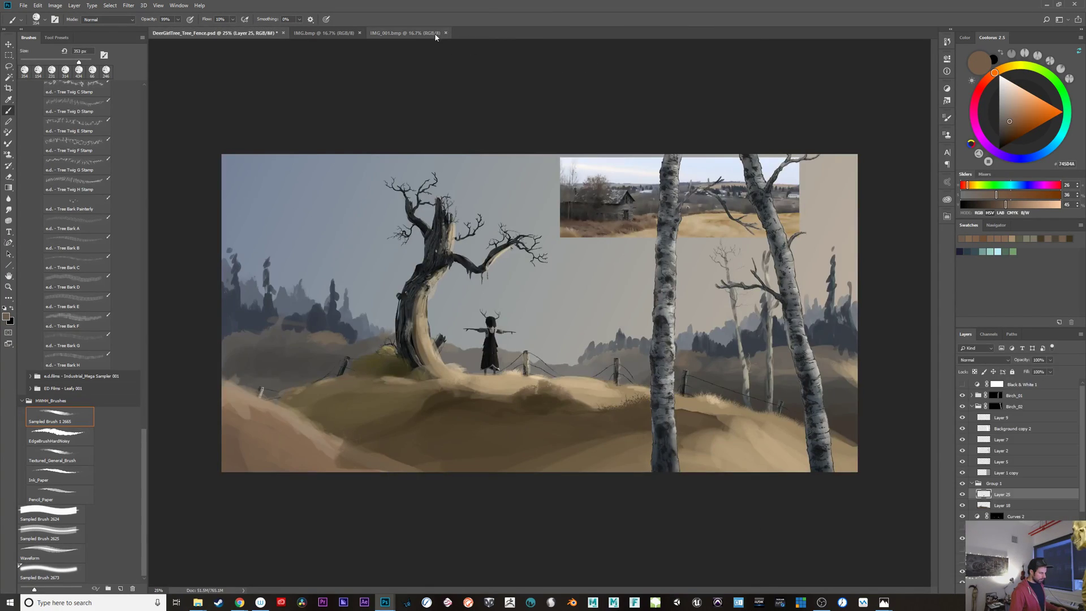
# Step: Examine the bark shading on the birch trunk in IMG_001.bmp up close, then return to the deer-girl painting
pyautogui.click(430, 34)
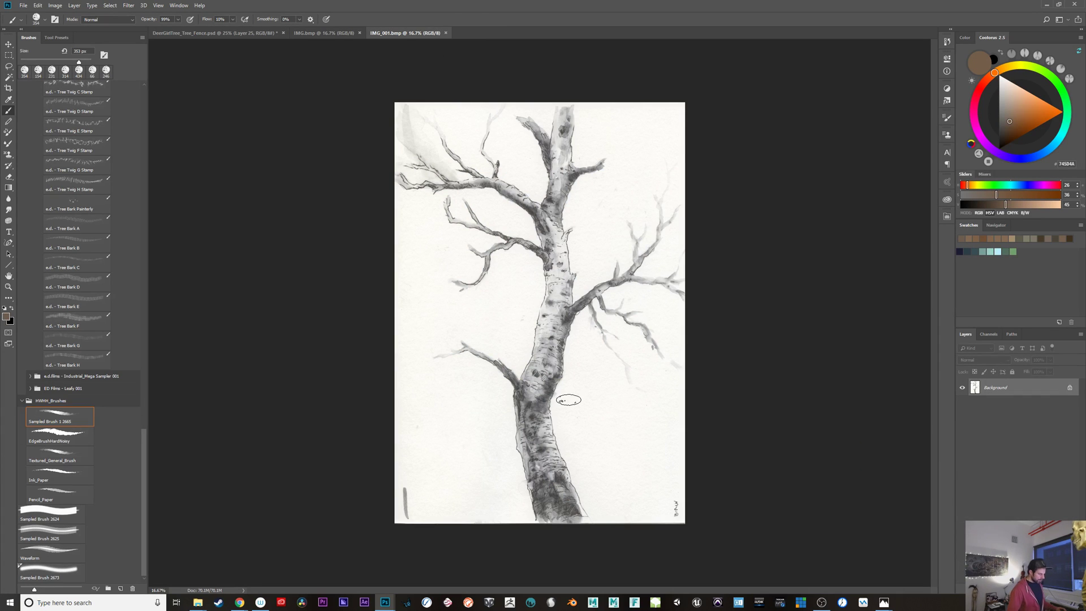
pyautogui.hotkey('ctrl', '+')
pyautogui.hotkey('ctrl', '+')
pyautogui.hotkey('ctrl', '+')
pyautogui.hotkey('ctrl', '+')
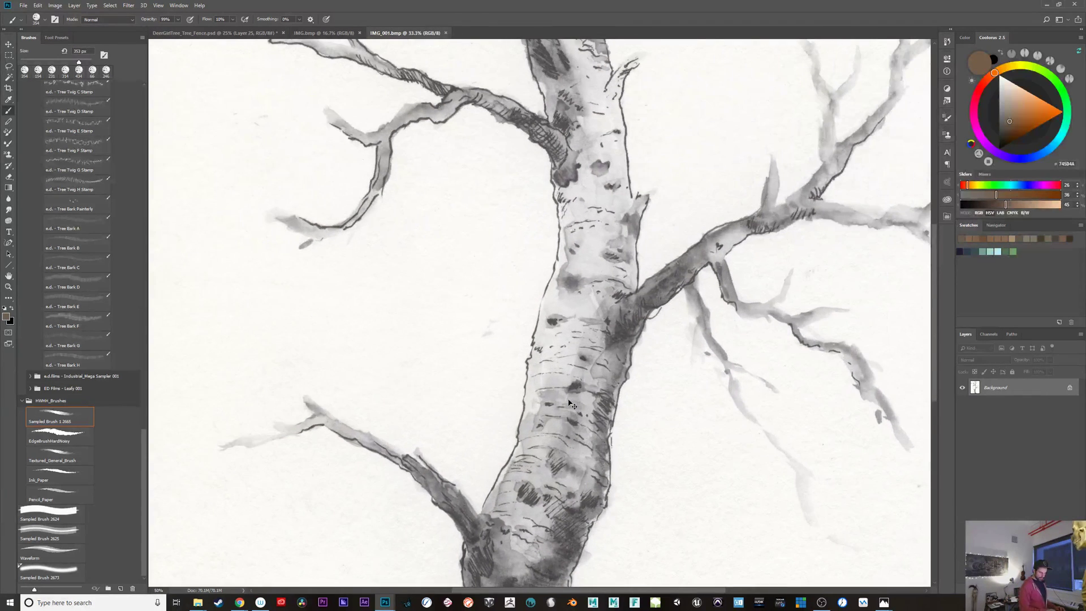
pyautogui.moveTo(642, 483); pyautogui.dragTo(466, 152)
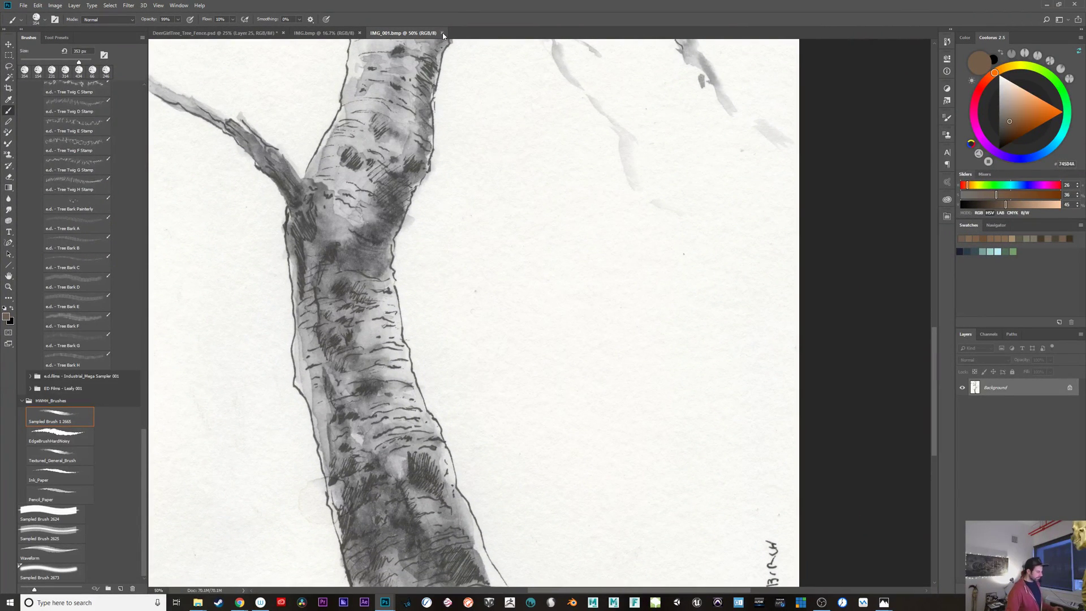
pyautogui.hotkey('ctrl', '-')
pyautogui.hotkey('ctrl', '-')
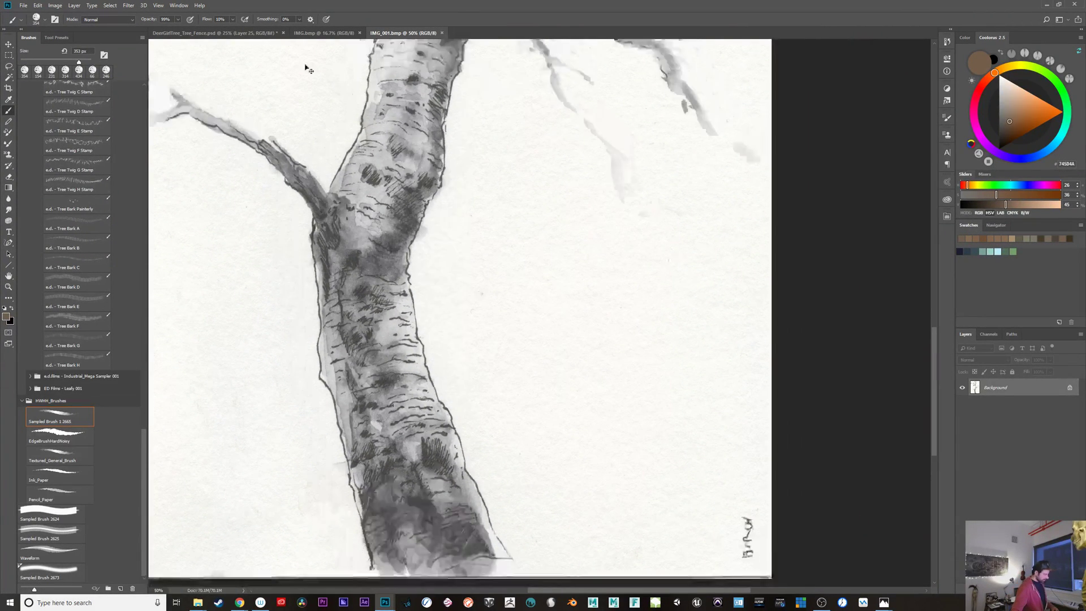
pyautogui.hotkey('ctrl', 'Tab')
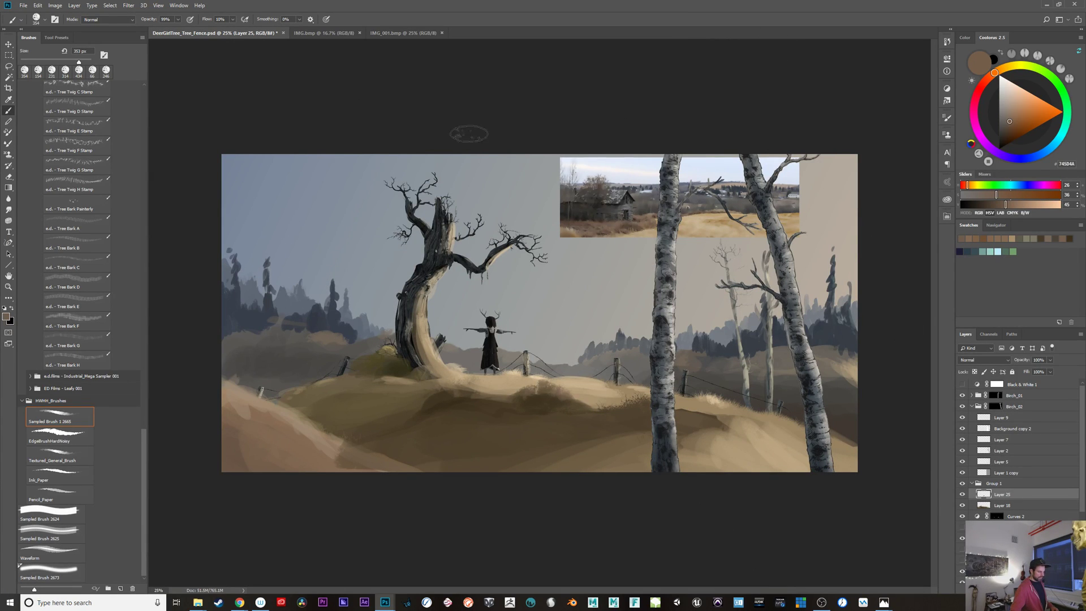
# Step: Close the remaining reference images IMG_001.bmp and IMG.bmp, keeping only the deer-girl painting open
pyautogui.click(419, 32)
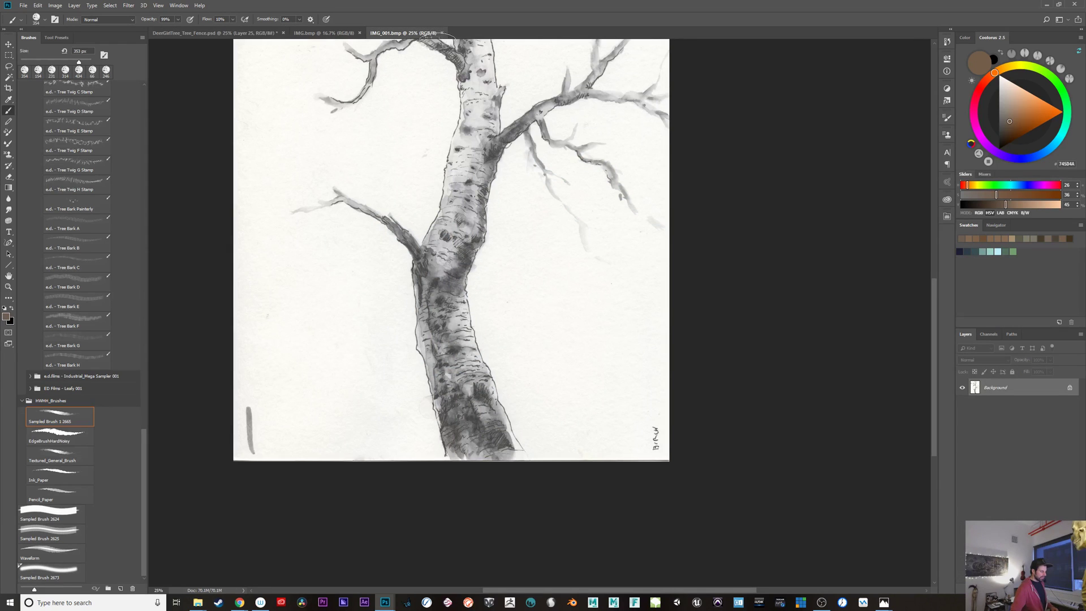
pyautogui.click(441, 33)
pyautogui.click(348, 34)
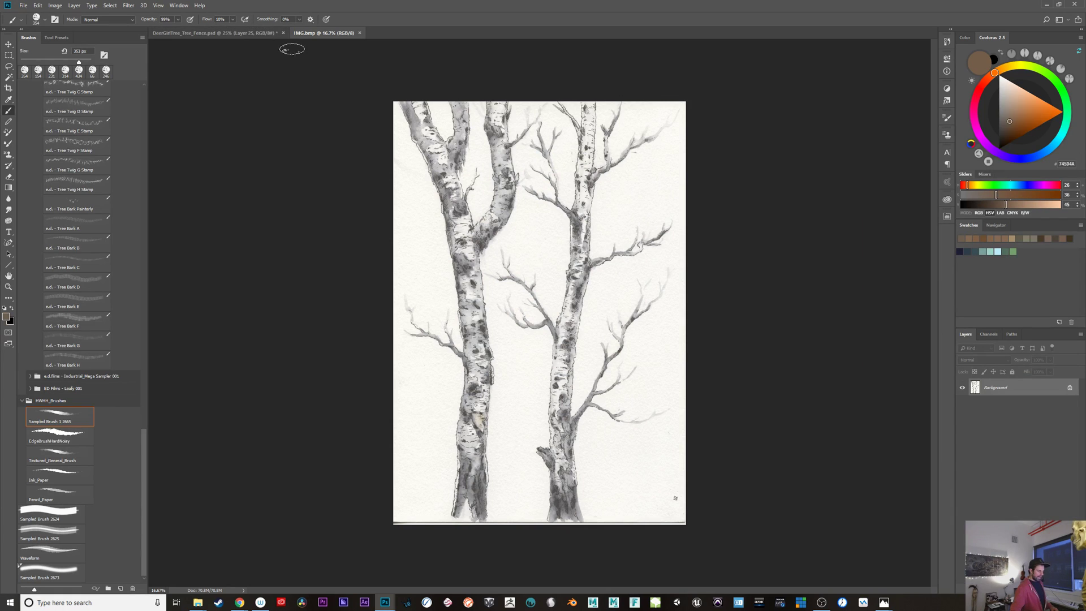
pyautogui.click(189, 32)
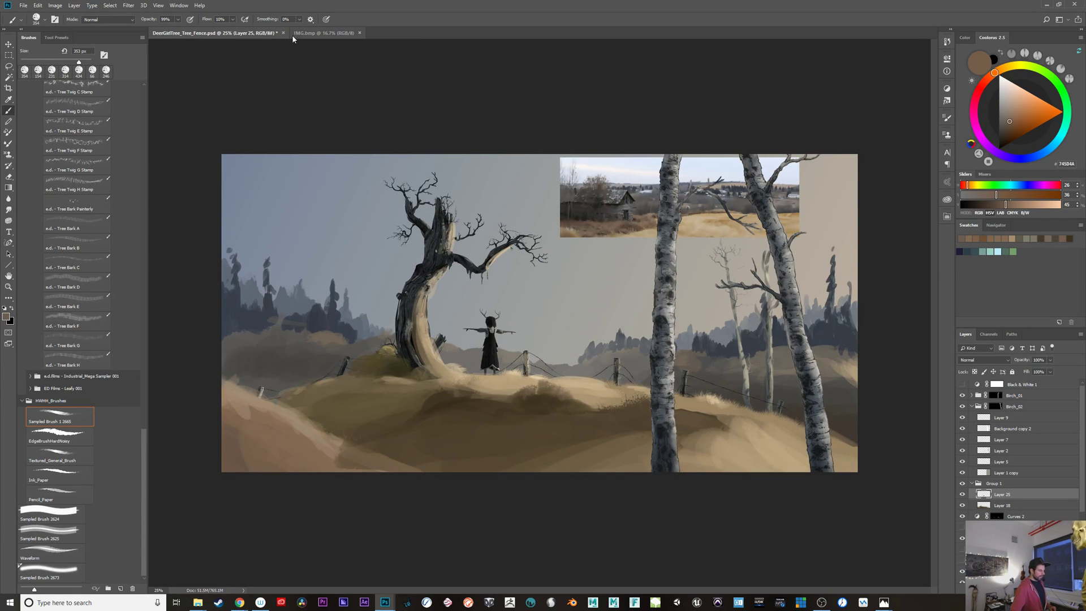
pyautogui.click(345, 34)
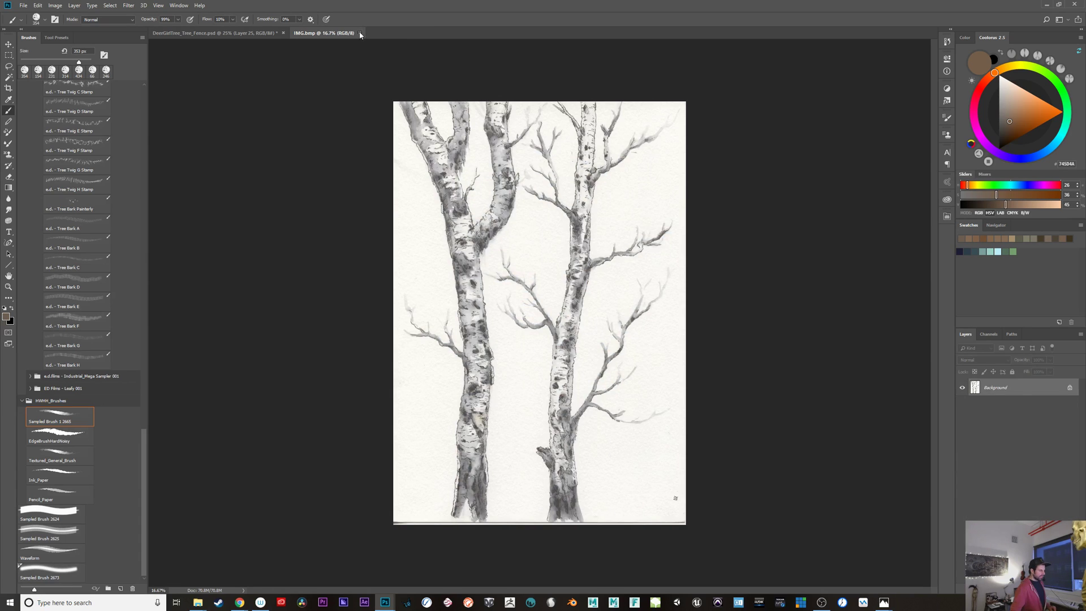
pyautogui.click(359, 32)
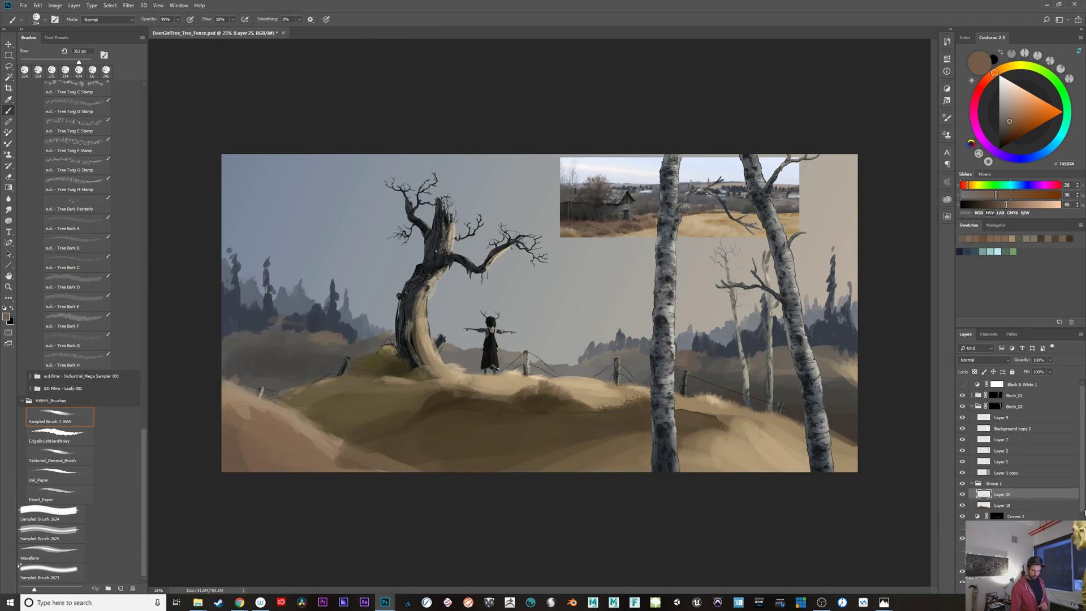
# Step: Add a new empty layer directly above Layer 21
pyautogui.scroll(-3, 1084, 511)
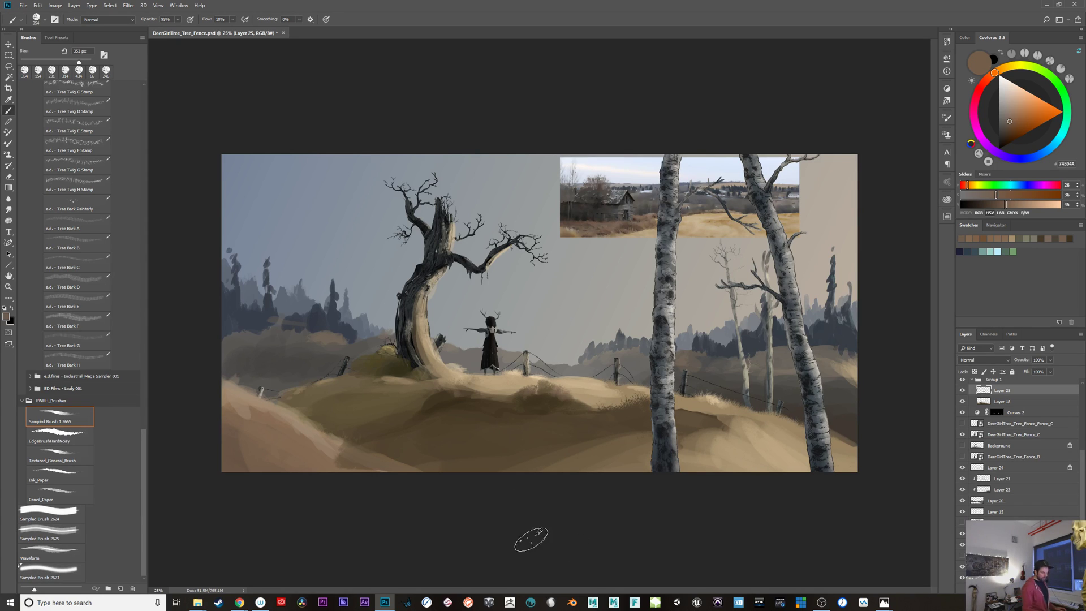
pyautogui.click(1003, 502)
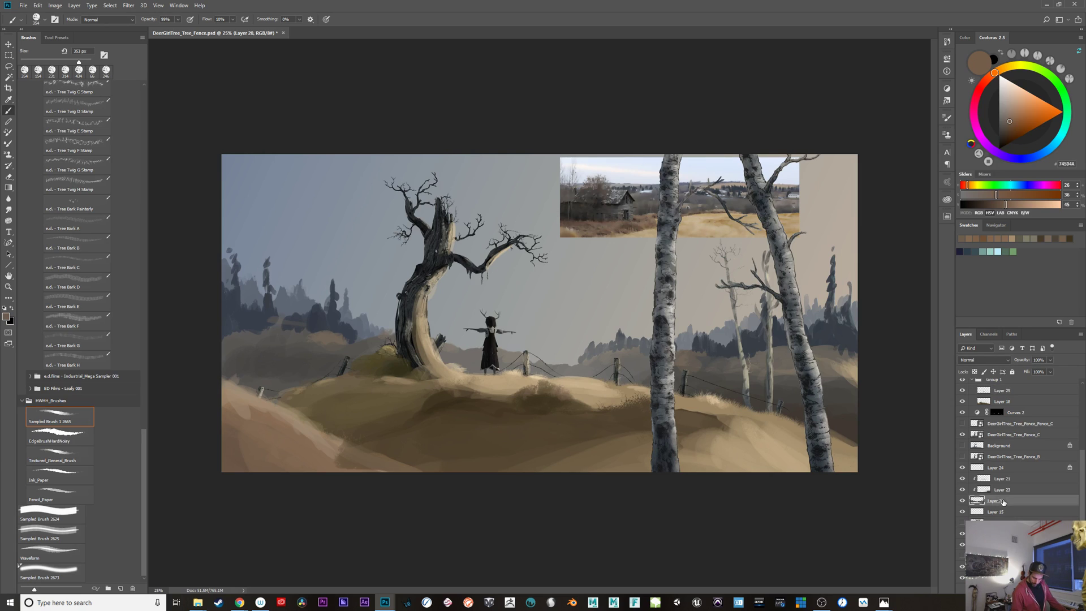
pyautogui.click(1007, 478)
pyautogui.hotkey('ctrl', 'shift', 'alt', 'n')
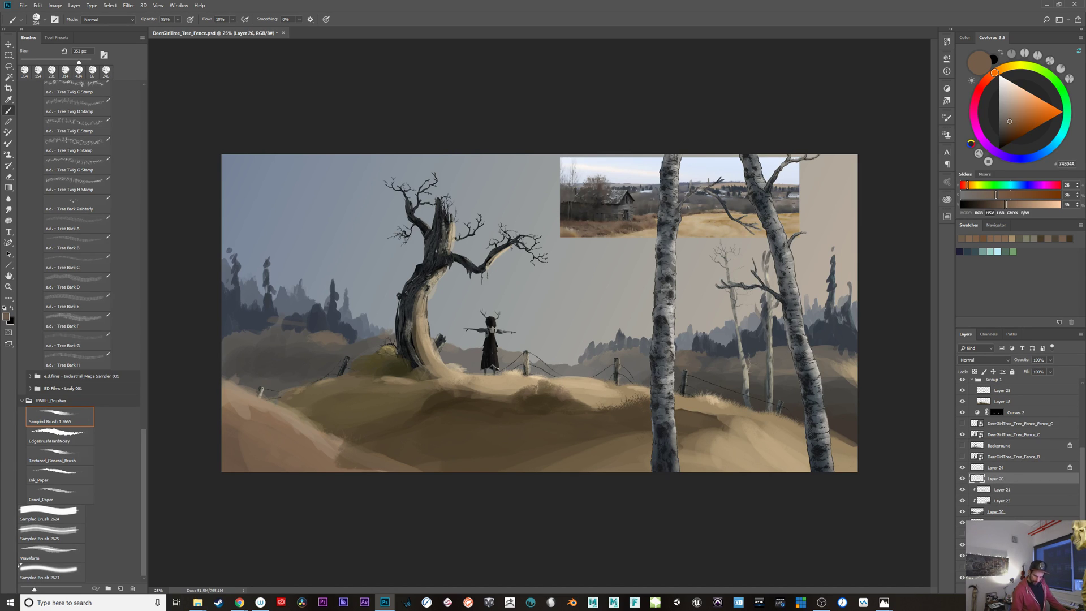
# Step: Try grey-blue haze strokes at 20% opacity with a 711 px brush over the ground beside the old tree, and undo them
pyautogui.keyDown('alt'); pyautogui.click(278, 381); pyautogui.keyUp('alt')
pyautogui.click(1003, 116)
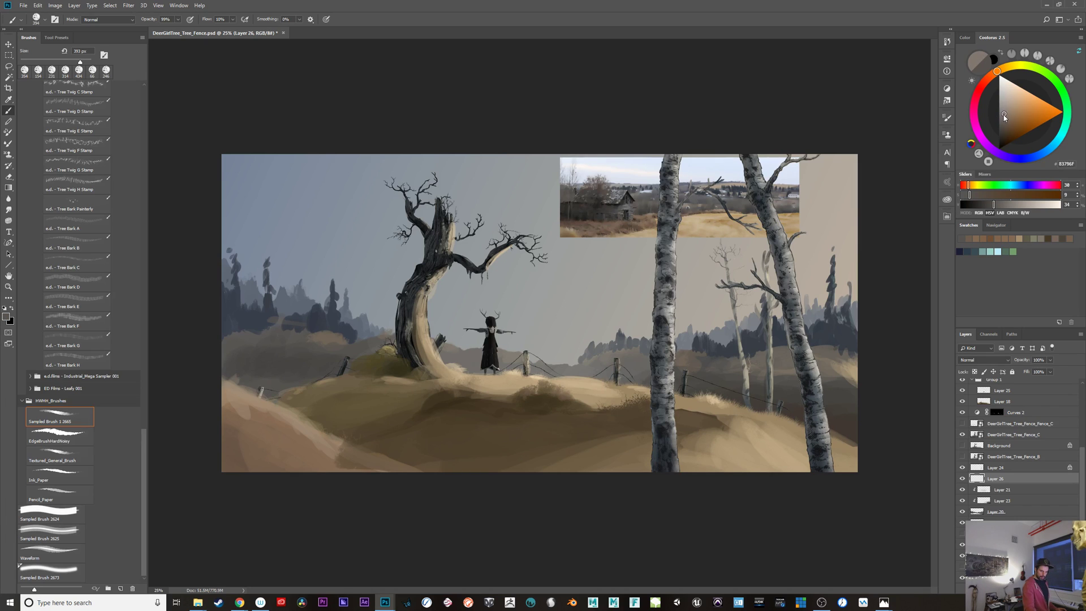
pyautogui.keyDown('alt'); pyautogui.click(426, 312); pyautogui.keyUp('alt')
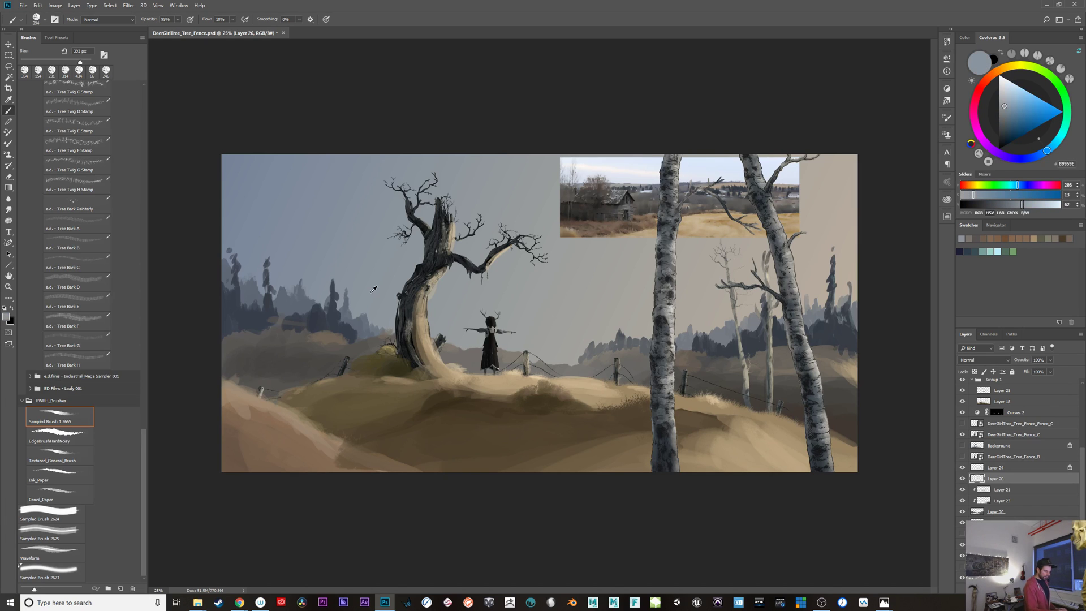
pyautogui.moveTo(301, 396)
pyautogui.mouseDown()
pyautogui.moveTo(297, 379)
pyautogui.moveTo(314, 383)
pyautogui.mouseUp()
pyautogui.hotkey('ctrl', 'z')
pyautogui.press('2')
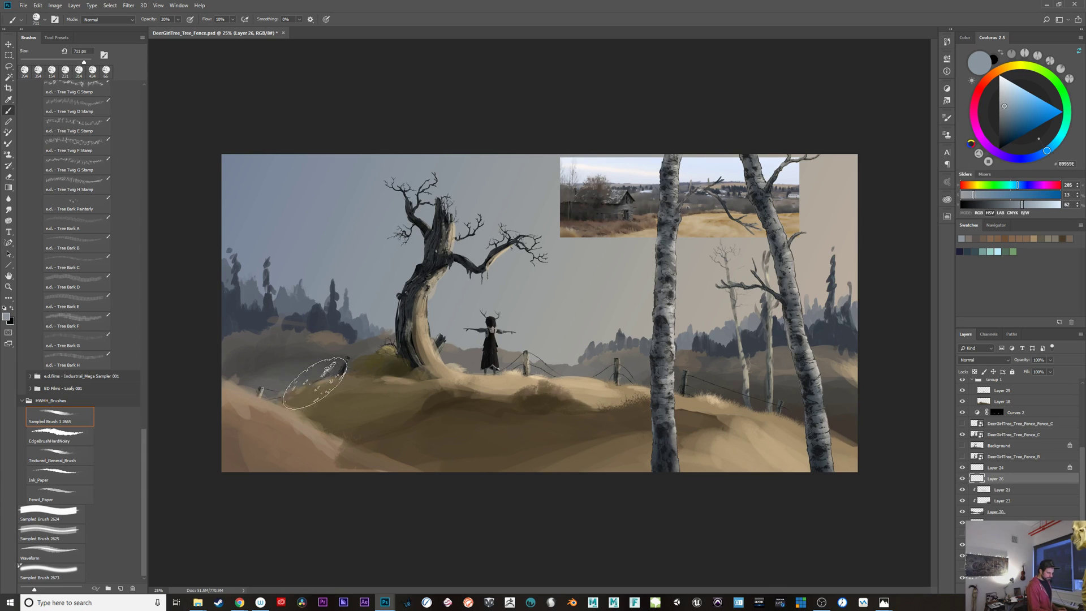
pyautogui.hotkey('ctrl', 'z')
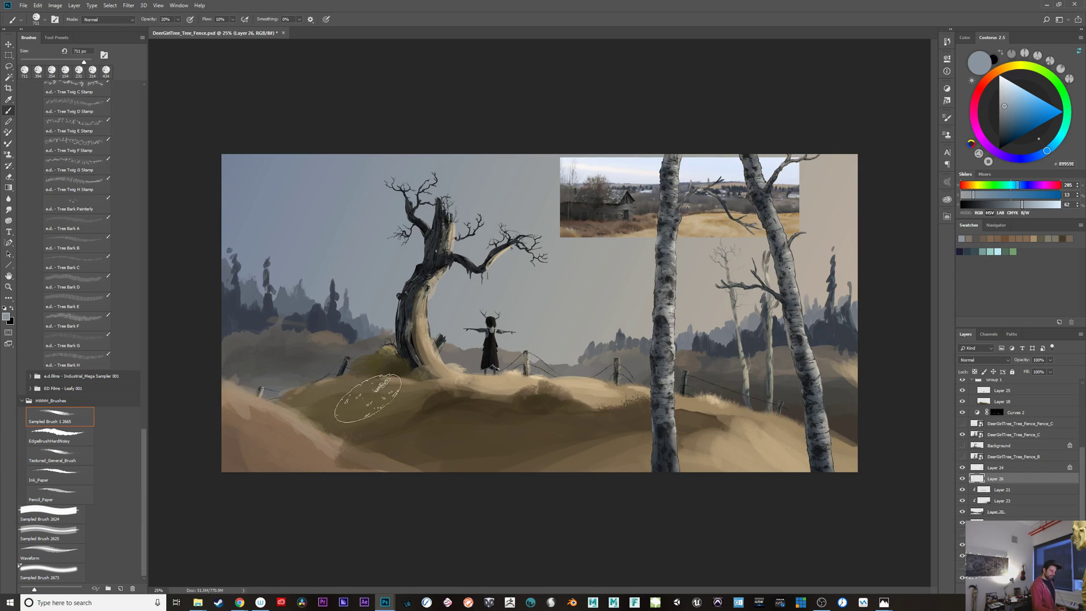
pyautogui.hotkey('ctrl', 'z')
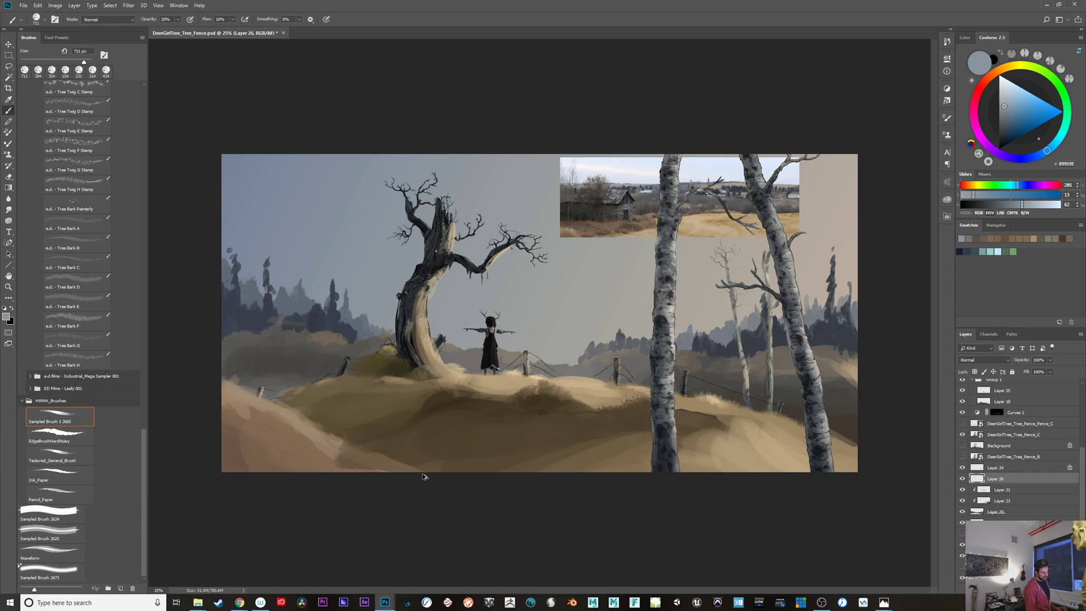
# Step: Mix a muted olive colour from the hill's browns, with the brush at 255 px and 100% opacity
pyautogui.keyDown('alt'); pyautogui.click(321, 409); pyautogui.keyUp('alt')
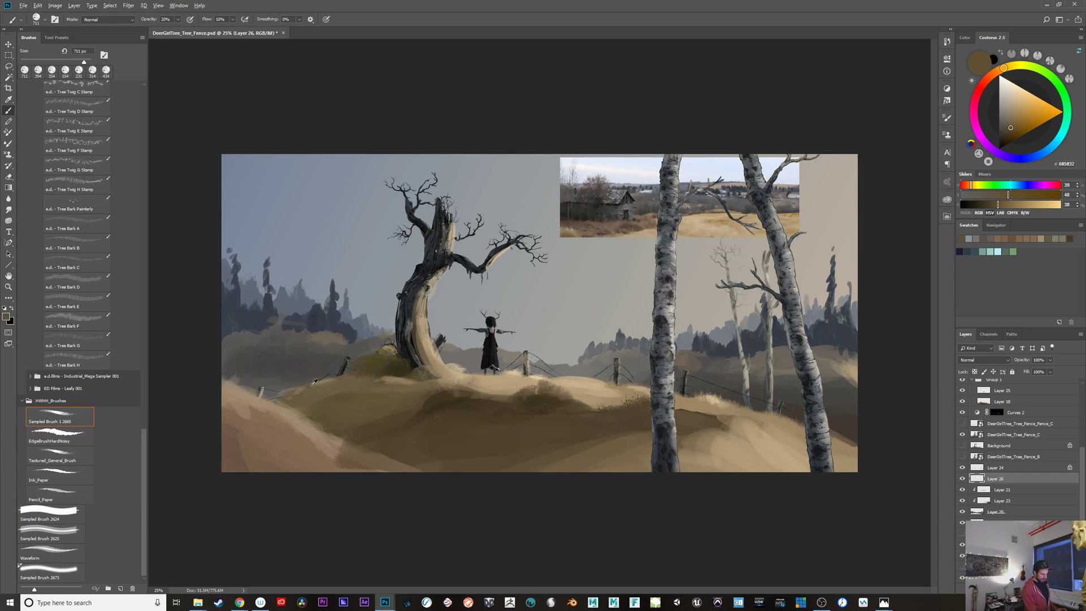
pyautogui.moveTo(314, 383); pyautogui.dragTo(282, 382)
pyautogui.keyDown('alt'); pyautogui.click(295, 392); pyautogui.keyUp('alt')
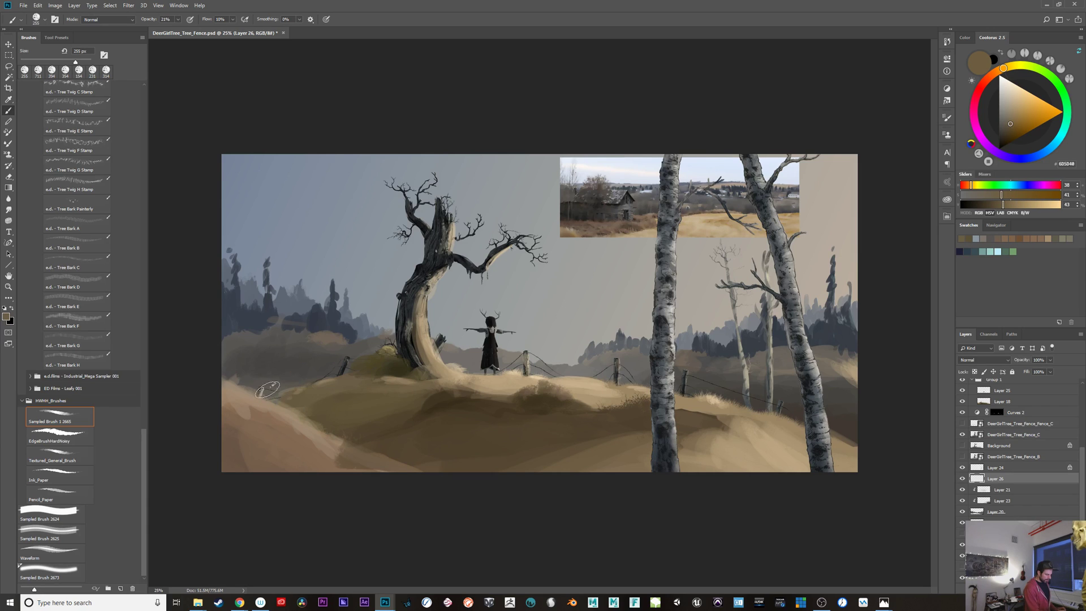
pyautogui.press('0')
pyautogui.moveTo(1008, 69); pyautogui.dragTo(1012, 66)
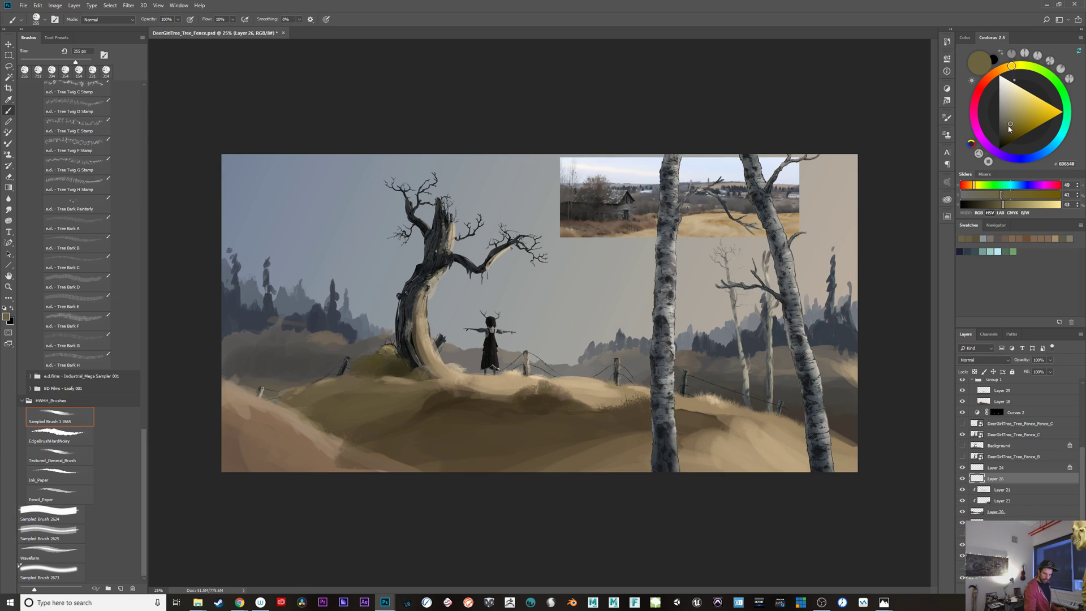
pyautogui.moveTo(1006, 126); pyautogui.dragTo(1007, 124)
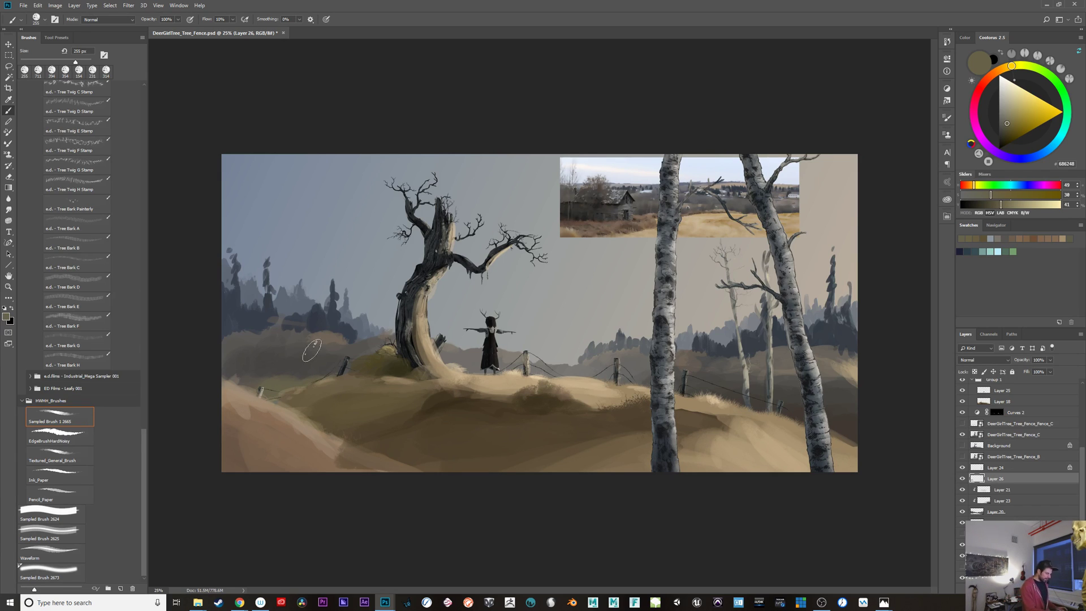
# Step: Try thin olive tree trunks with an 89 px brush to the left of the old tree, and undo them
pyautogui.moveTo(303, 358)
pyautogui.mouseDown()
pyautogui.moveTo(294, 363)
pyautogui.moveTo(298, 200)
pyautogui.mouseUp()
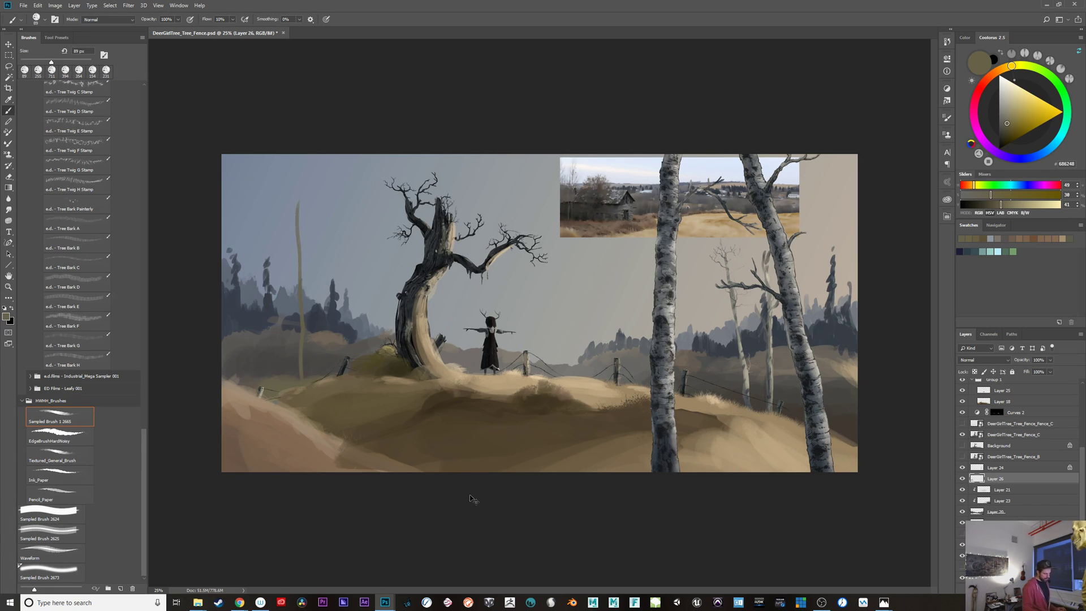
pyautogui.hotkey('ctrl', 'z')
pyautogui.moveTo(319, 375); pyautogui.dragTo(283, 257)
pyautogui.hotkey('ctrl', 'z')
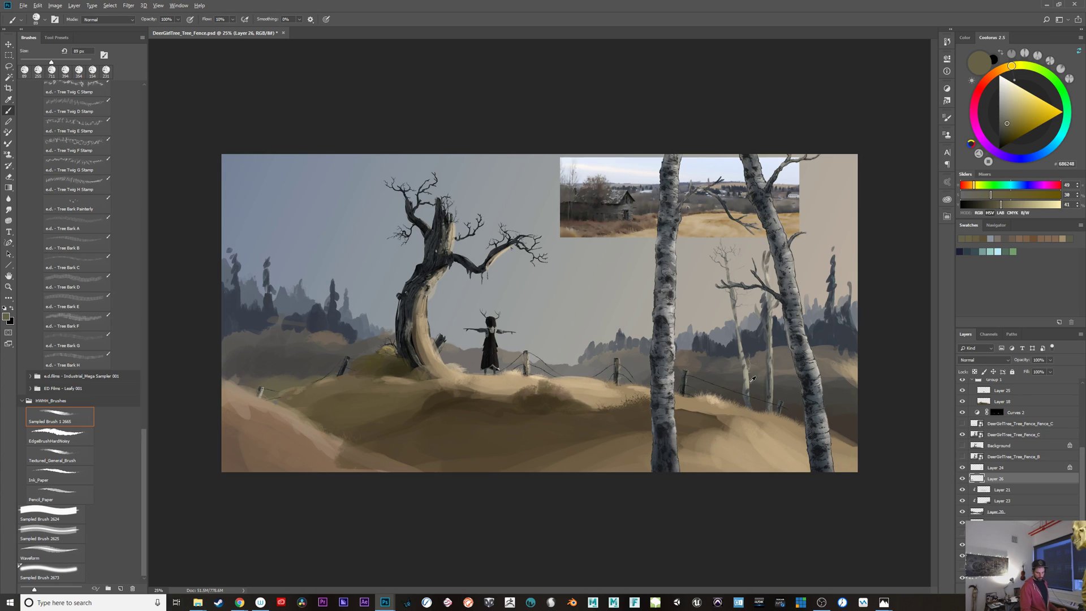
# Step: Sample grey from the distant birches, try thin background trunks left of the old tree, and undo them
pyautogui.keyDown('alt'); pyautogui.click(745, 389); pyautogui.keyUp('alt')
pyautogui.moveTo(325, 372); pyautogui.dragTo(299, 220)
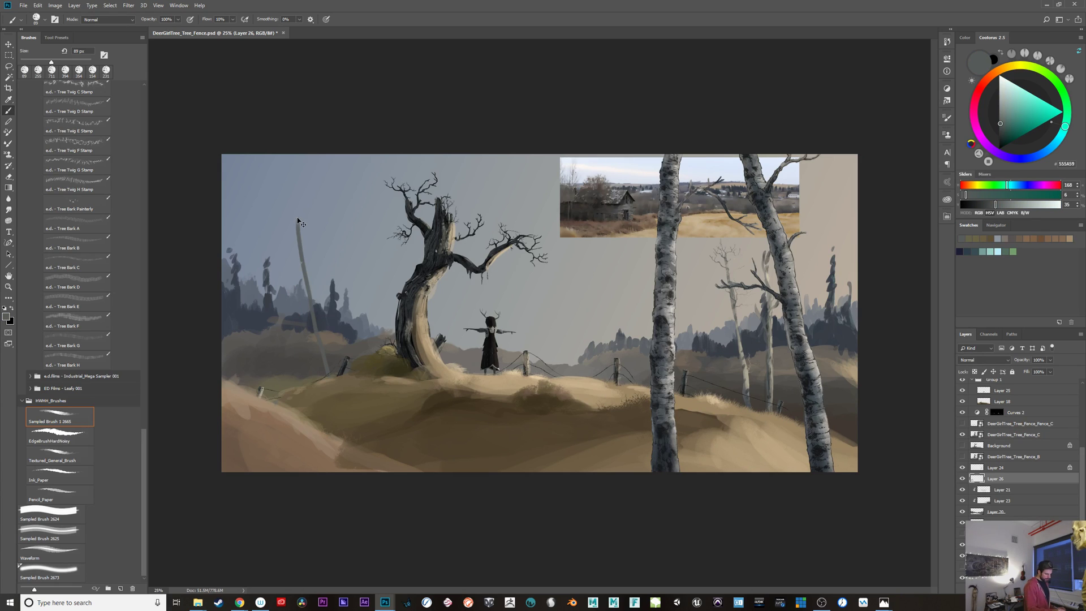
pyautogui.hotkey('ctrl', 'z')
pyautogui.moveTo(303, 377); pyautogui.dragTo(295, 258)
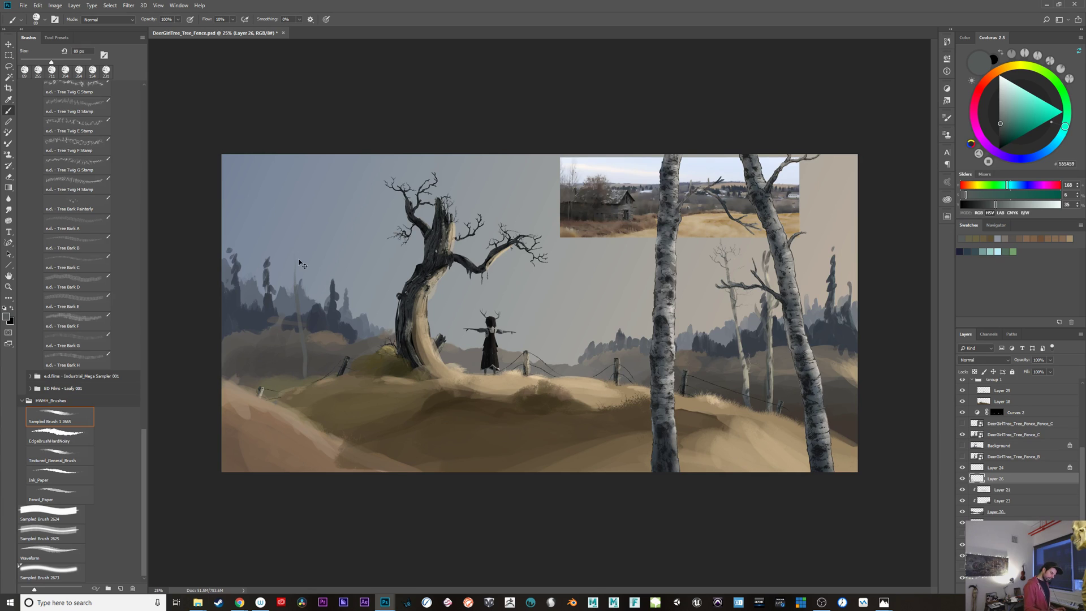
pyautogui.moveTo(249, 205)
pyautogui.mouseDown()
pyautogui.moveTo(264, 396)
pyautogui.moveTo(241, 145)
pyautogui.mouseUp()
pyautogui.hotkey('ctrl', 'z')
pyautogui.hotkey('ctrl', 'z')
pyautogui.hotkey('ctrl', 'z')
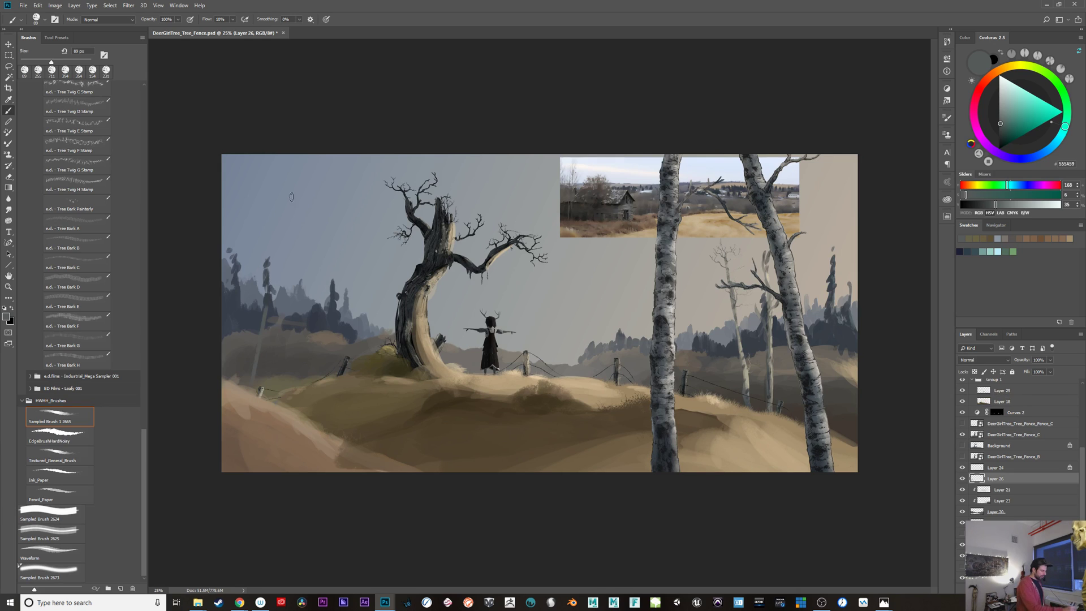
# Step: Try tall trunks in the old tree's dark bark colour at the hill's left edge, enlarging the brush to 177 px, and undo them
pyautogui.keyDown('alt'); pyautogui.click(410, 316); pyautogui.keyUp('alt')
pyautogui.moveTo(287, 392); pyautogui.dragTo(354, 172)
pyautogui.hotkey('ctrl', 'z')
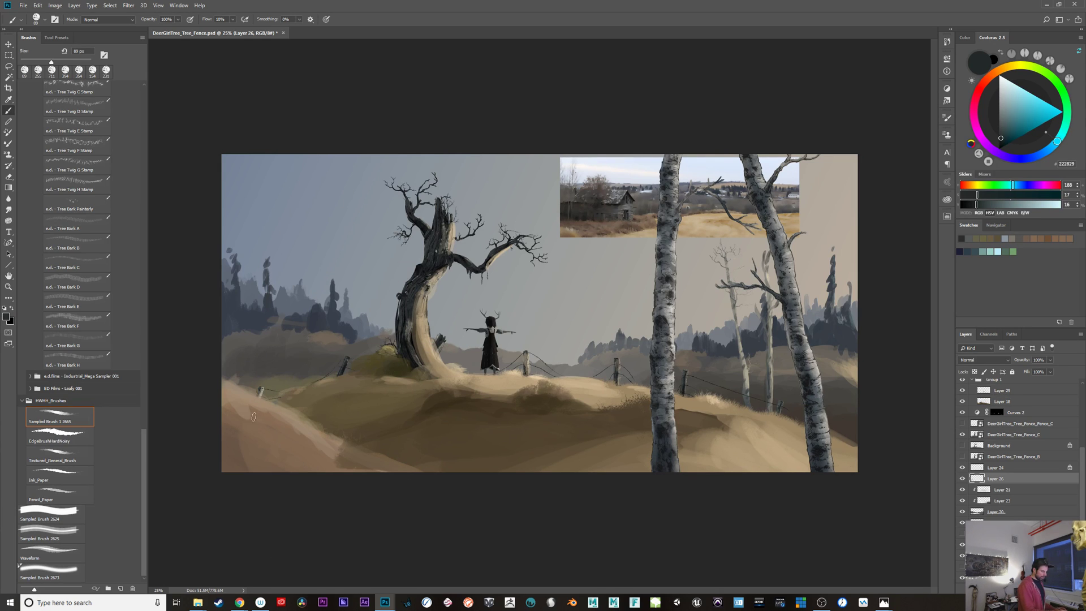
pyautogui.moveTo(254, 412); pyautogui.dragTo(298, 141)
pyautogui.hotkey('ctrl', 'z')
pyautogui.moveTo(419, 403); pyautogui.dragTo(442, 409)
pyautogui.moveTo(276, 399)
pyautogui.mouseDown()
pyautogui.moveTo(303, 167)
pyautogui.moveTo(276, 413)
pyautogui.mouseUp()
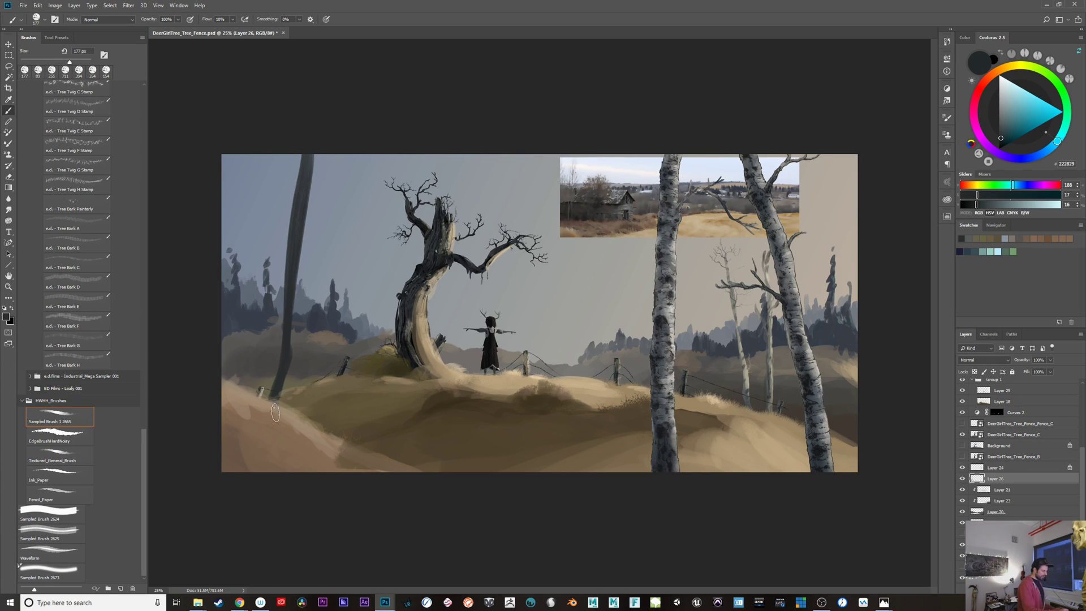
pyautogui.hotkey('ctrl', 'z')
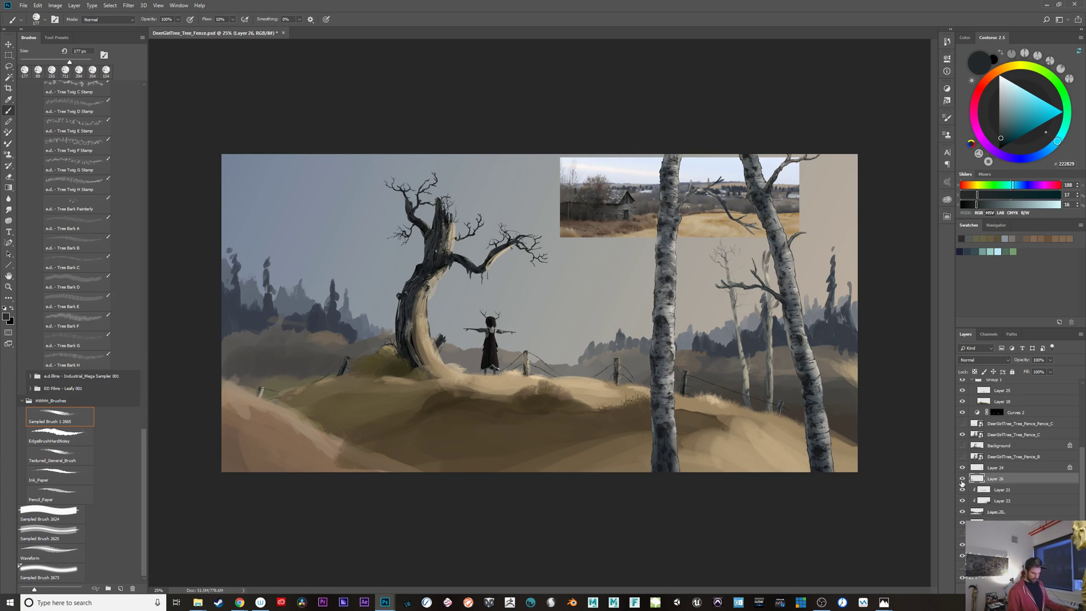
# Step: Toggle the new layer's visibility off and on, try slimmer dark trunks with a 121 px brush, and undo them
pyautogui.click(962, 480)
pyautogui.click(962, 480)
pyautogui.moveTo(274, 398); pyautogui.dragTo(295, 171)
pyautogui.hotkey('ctrl', 'z')
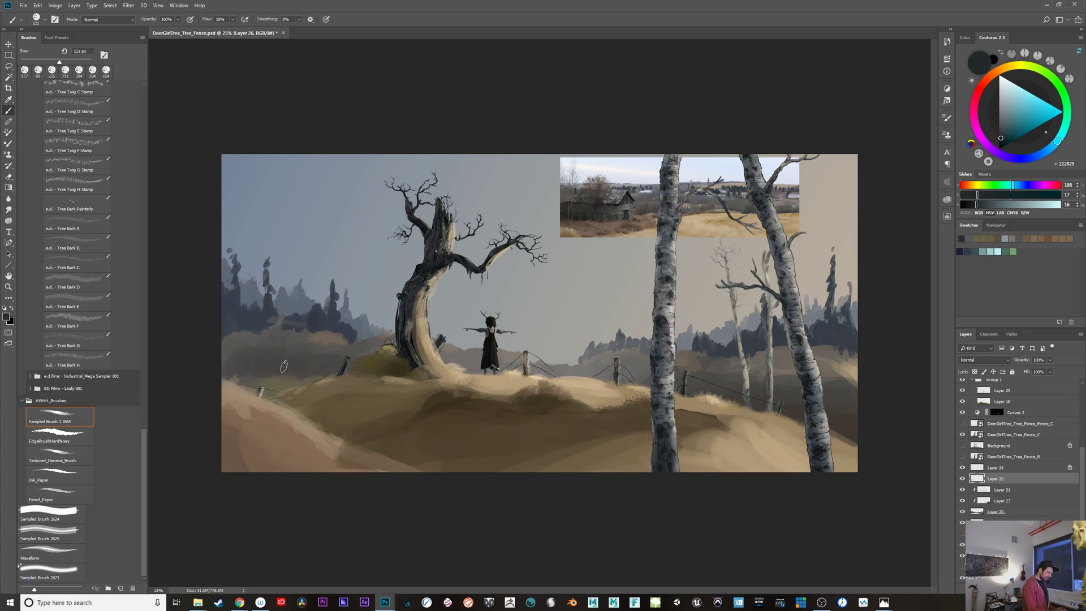
pyautogui.moveTo(265, 396); pyautogui.dragTo(277, 183)
pyautogui.hotkey('ctrl', 'z')
pyautogui.moveTo(286, 390)
pyautogui.mouseDown()
pyautogui.moveTo(277, 358)
pyautogui.moveTo(250, 156)
pyautogui.mouseUp()
pyautogui.hotkey('ctrl', 'z')
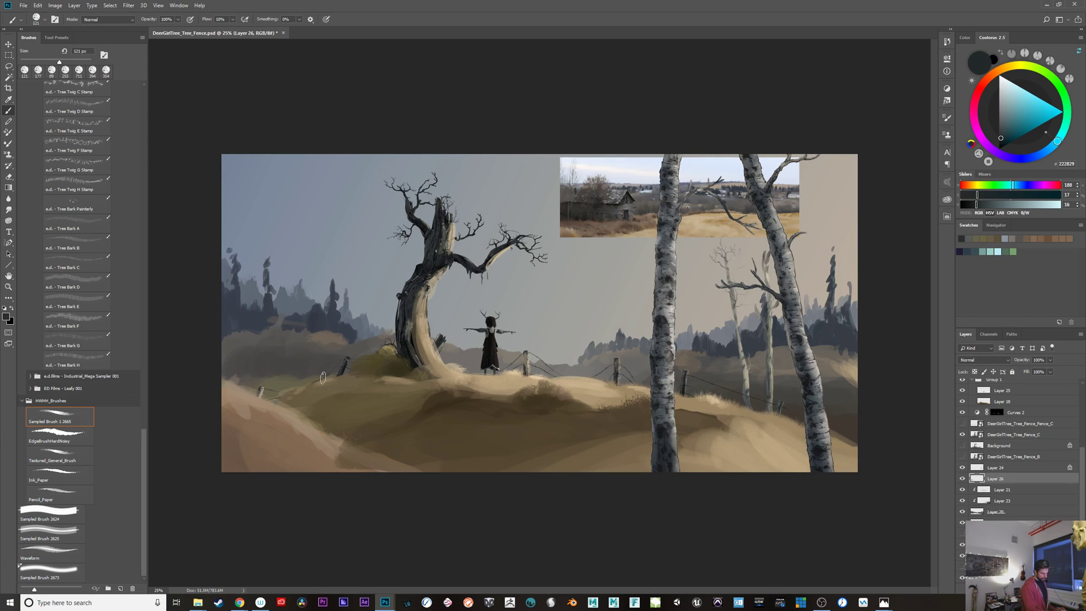
# Step: Try a tall, curving dark trunk behind the hill left of the old tree, and undo it
pyautogui.moveTo(313, 392); pyautogui.dragTo(294, 195)
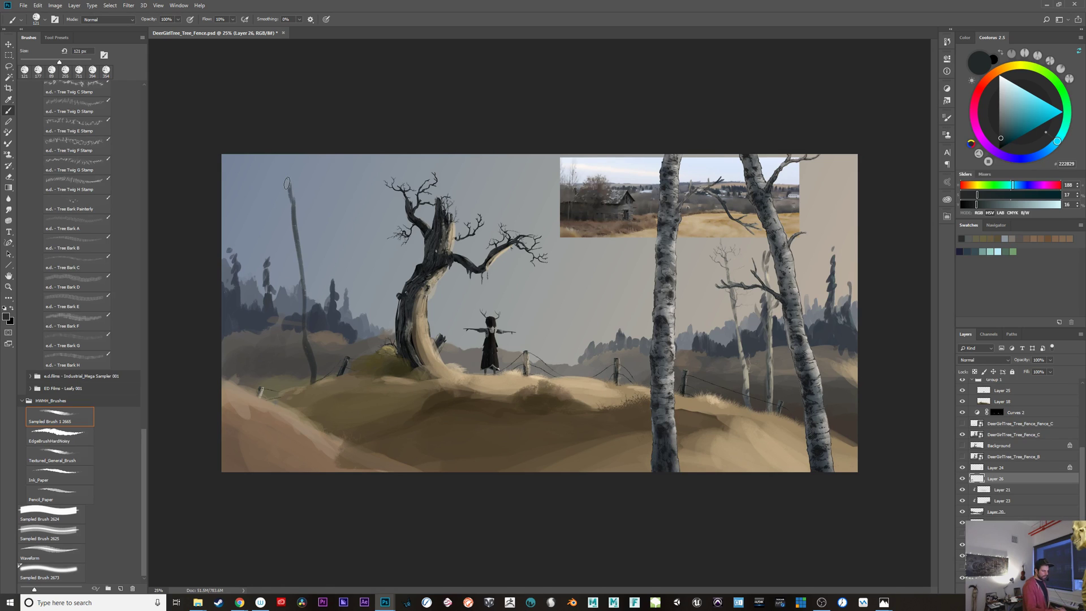
pyautogui.moveTo(286, 153); pyautogui.dragTo(306, 258)
pyautogui.hotkey('ctrl', 'z')
pyautogui.hotkey('ctrl', 'shift', 'z')
pyautogui.hotkey('ctrl', 'z')
pyautogui.hotkey('ctrl', 'z')
pyautogui.hotkey('ctrl', 'z')
# Step: Paint a short dark dead trunk left of the old tree and add a tan highlight sampled from the old tree's bark
pyautogui.moveTo(311, 385)
pyautogui.mouseDown()
pyautogui.moveTo(291, 288)
pyautogui.moveTo(310, 369)
pyautogui.moveTo(320, 374)
pyautogui.moveTo(318, 350)
pyautogui.moveTo(315, 341)
pyautogui.moveTo(315, 377)
pyautogui.mouseUp()
pyautogui.moveTo(314, 333); pyautogui.dragTo(313, 320)
pyautogui.keyDown('alt'); pyautogui.click(357, 348); pyautogui.keyUp('alt')
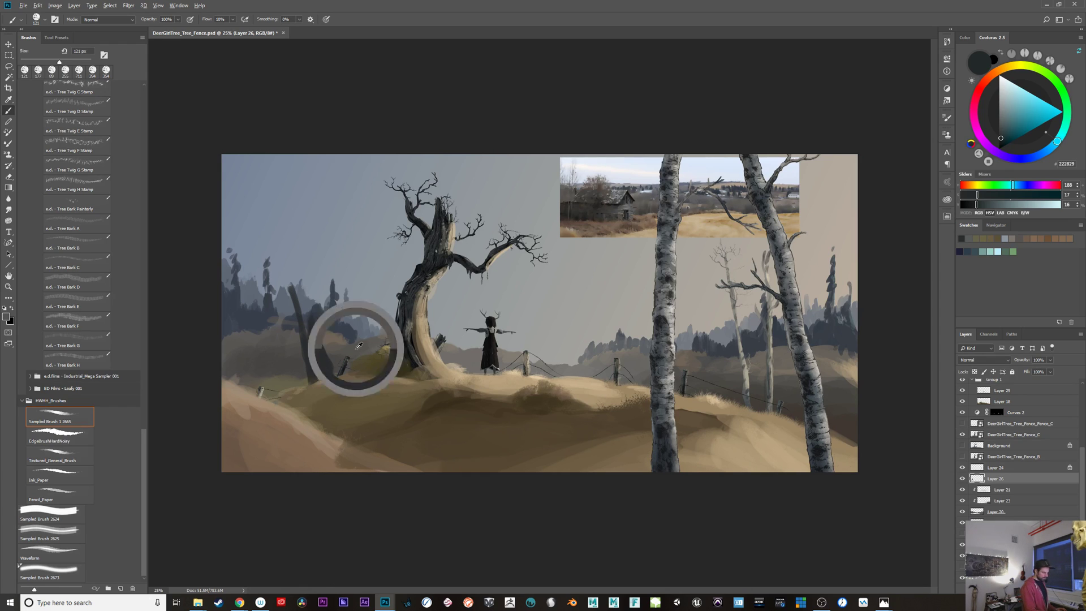
pyautogui.moveTo(323, 360)
pyautogui.mouseDown()
pyautogui.moveTo(310, 322)
pyautogui.moveTo(320, 365)
pyautogui.mouseUp()
pyautogui.keyDown('alt'); pyautogui.click(422, 313); pyautogui.keyUp('alt')
pyautogui.moveTo(314, 328); pyautogui.dragTo(333, 379)
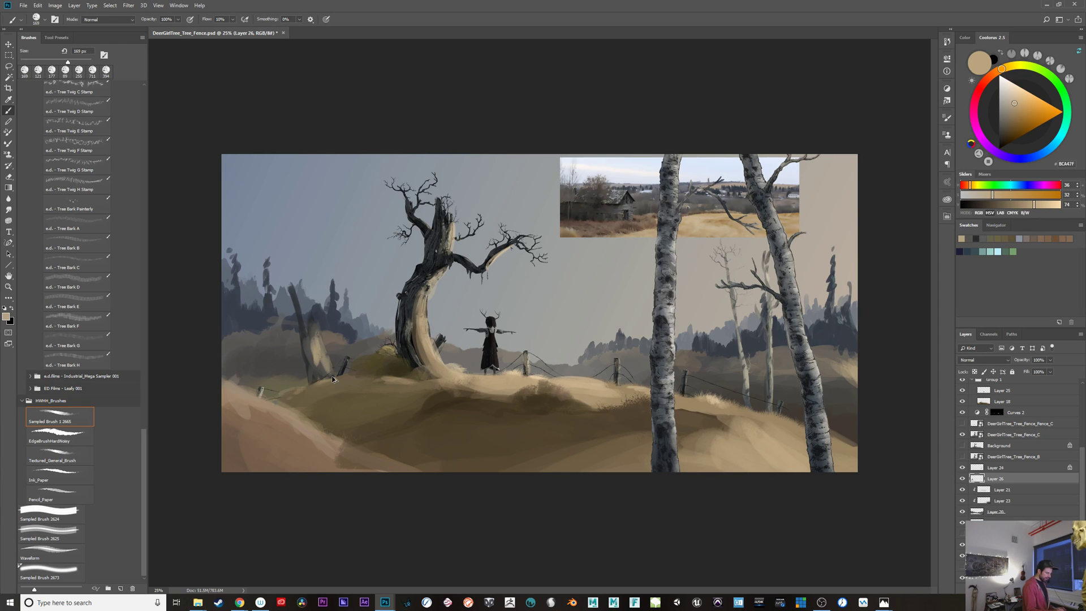
# Step: Undo the tan highlight and repaint the short trunk's lit side with a colour sampled higher on the old tree
pyautogui.hotkey('ctrl', 'alt', 'z')
pyautogui.hotkey('ctrl', 'alt', 'z')
pyautogui.keyDown('alt'); pyautogui.click(439, 273); pyautogui.keyUp('alt')
pyautogui.moveTo(317, 328)
pyautogui.mouseDown()
pyautogui.moveTo(328, 372)
pyautogui.moveTo(320, 376)
pyautogui.moveTo(319, 351)
pyautogui.moveTo(314, 385)
pyautogui.moveTo(327, 379)
pyautogui.moveTo(323, 365)
pyautogui.mouseUp()
pyautogui.keyDown('alt'); pyautogui.click(325, 353); pyautogui.keyUp('alt')
pyautogui.keyDown('alt'); pyautogui.click(336, 373); pyautogui.keyUp('alt')
# Step: Clear everything painted on the new layer and remove the selection
pyautogui.hotkey('ctrl', 'a')
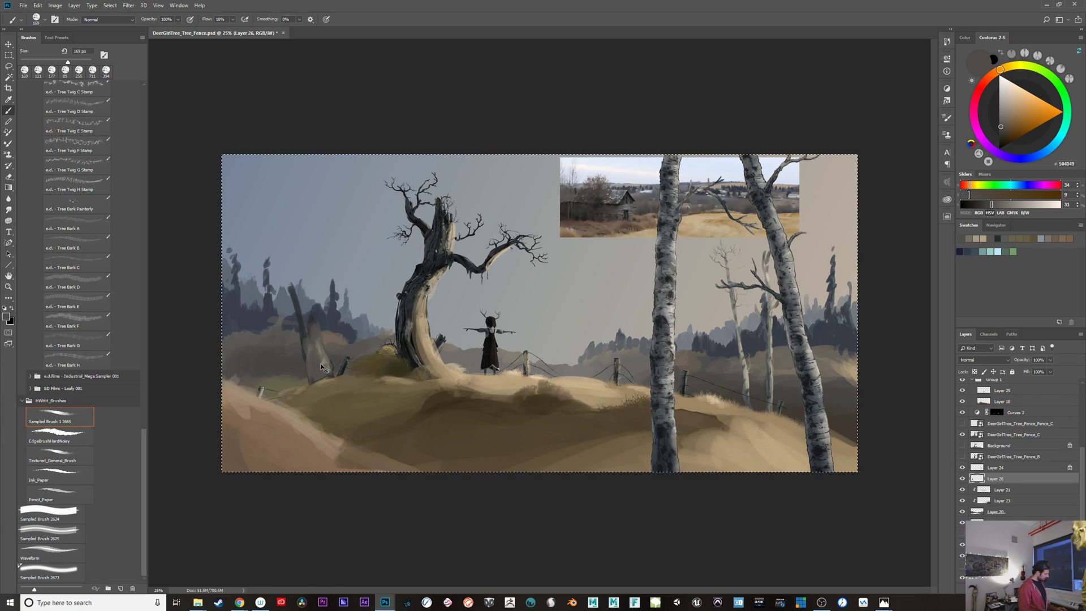
pyautogui.press('Delete')
pyautogui.hotkey('ctrl', 'd')
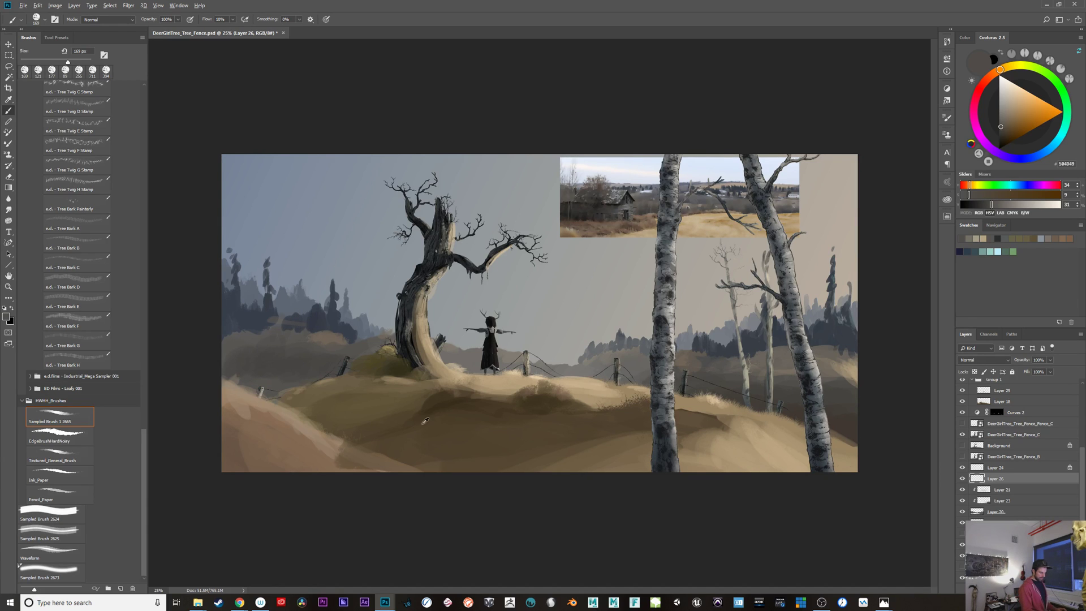
# Step: Mix a muted olive green from the bush at the old tree's base, test it behind the hill, and undo the stroke
pyautogui.keyDown('alt'); pyautogui.click(383, 362); pyautogui.keyUp('alt')
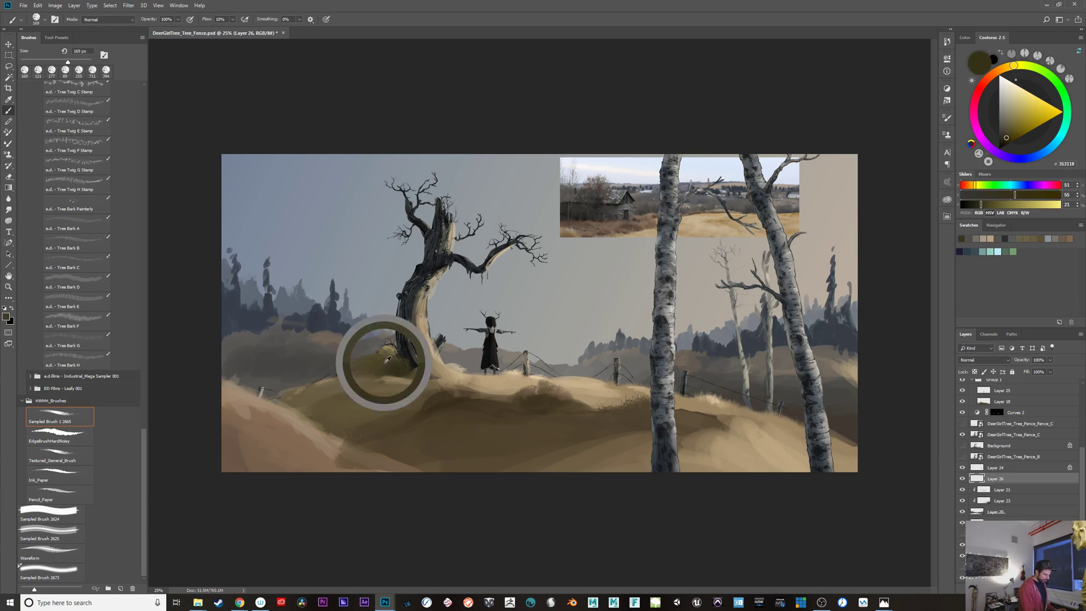
pyautogui.moveTo(1007, 137); pyautogui.dragTo(1007, 134)
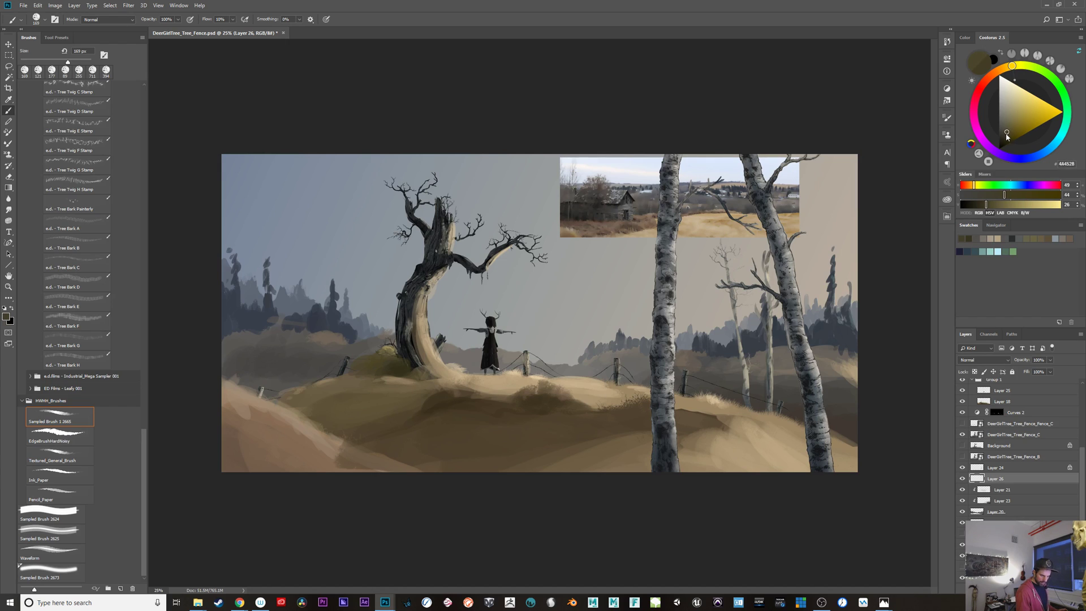
pyautogui.moveTo(1012, 65); pyautogui.dragTo(1023, 66)
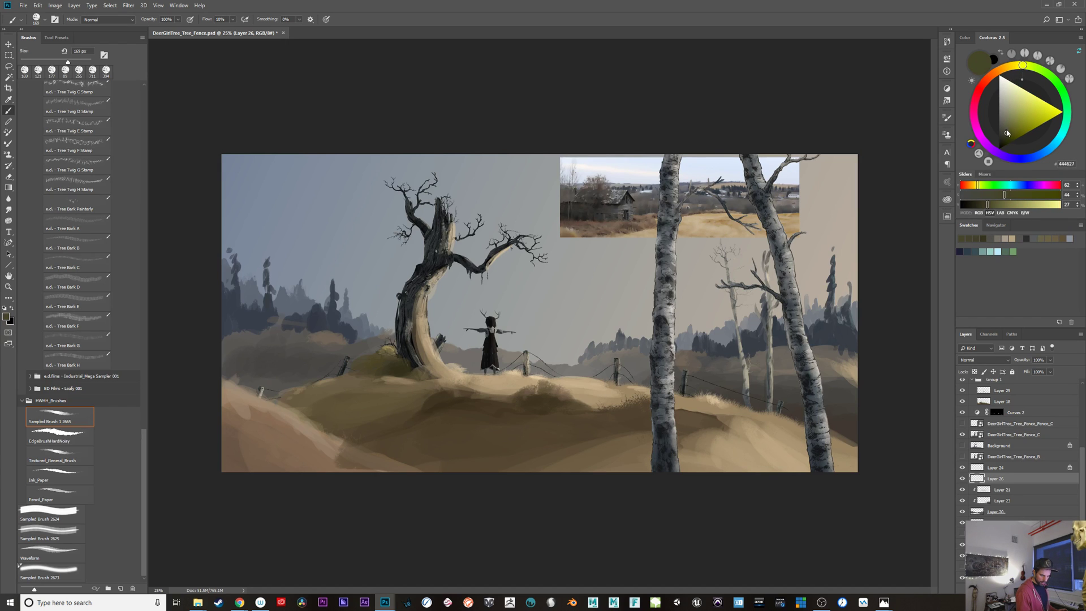
pyautogui.click(1004, 133)
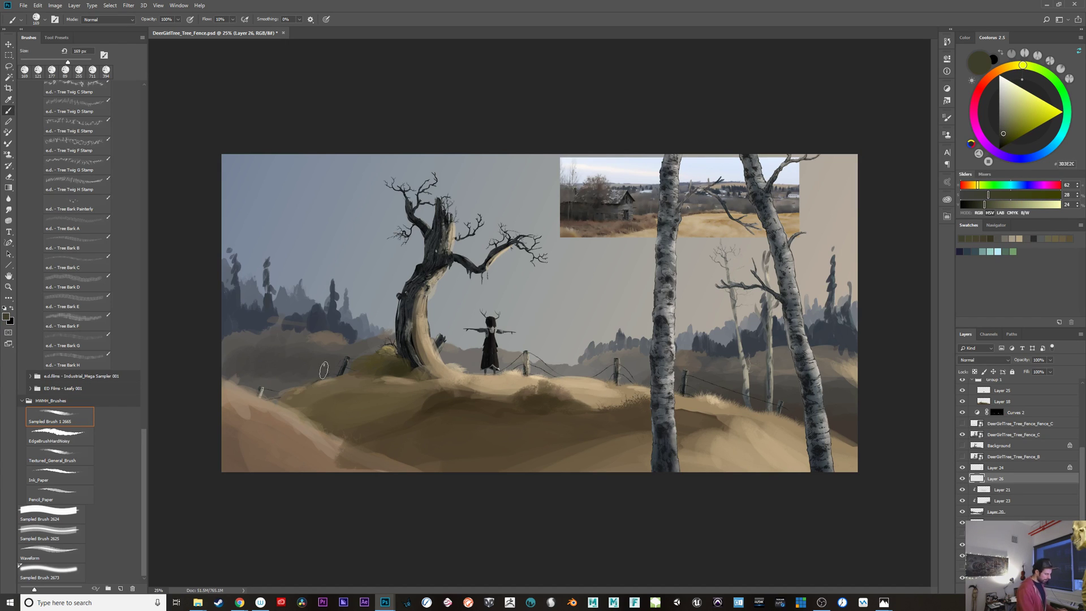
pyautogui.moveTo(325, 368)
pyautogui.mouseDown()
pyautogui.moveTo(316, 332)
pyautogui.moveTo(292, 365)
pyautogui.mouseUp()
pyautogui.hotkey('ctrl', 'z')
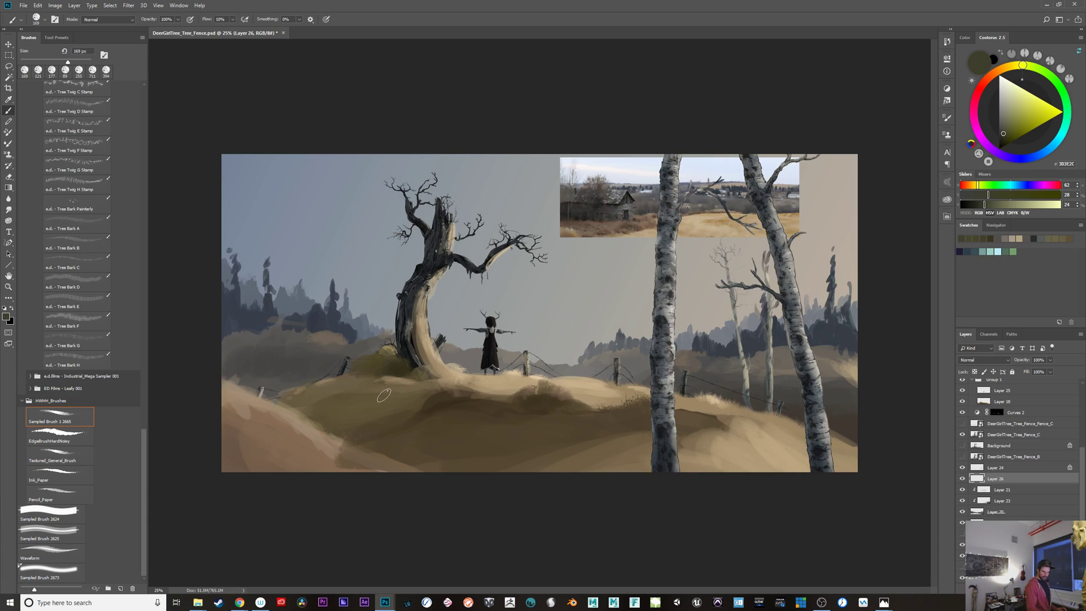
# Step: Paint dark olive conifers behind the hill left of the old tree and mix a lighter, slightly yellower olive
pyautogui.click(1003, 136)
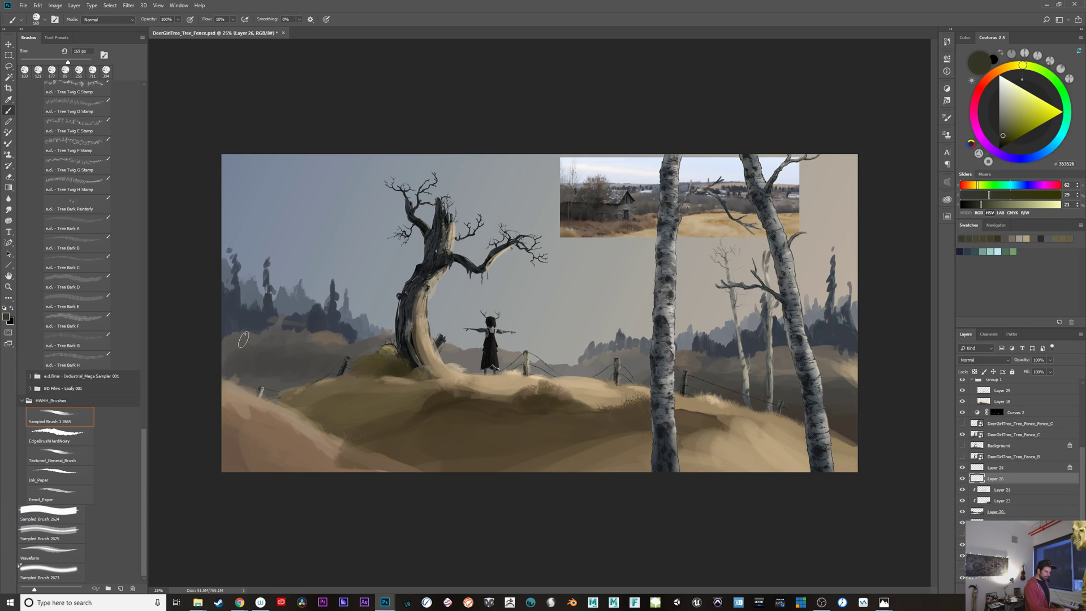
pyautogui.moveTo(281, 362)
pyautogui.mouseDown()
pyautogui.moveTo(283, 325)
pyautogui.moveTo(301, 367)
pyautogui.moveTo(294, 322)
pyautogui.mouseUp()
pyautogui.hotkey('ctrl', 'z')
pyautogui.moveTo(300, 322)
pyautogui.mouseDown()
pyautogui.moveTo(290, 310)
pyautogui.moveTo(302, 348)
pyautogui.moveTo(280, 365)
pyautogui.moveTo(317, 378)
pyautogui.moveTo(282, 389)
pyautogui.moveTo(297, 380)
pyautogui.mouseUp()
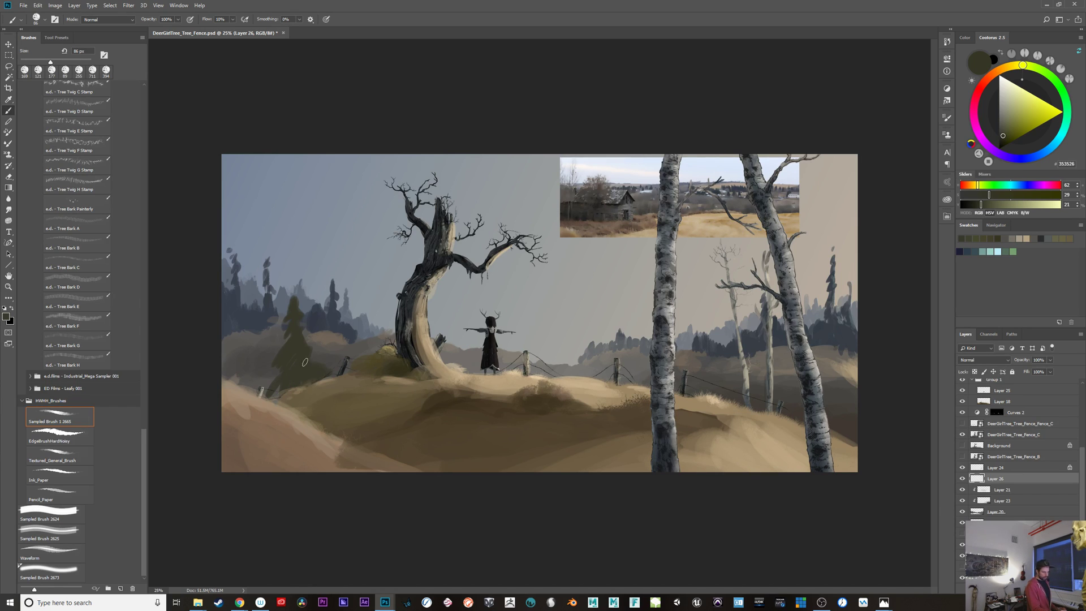
pyautogui.moveTo(314, 340)
pyautogui.mouseDown()
pyautogui.moveTo(260, 386)
pyautogui.moveTo(253, 373)
pyautogui.moveTo(249, 393)
pyautogui.moveTo(273, 380)
pyautogui.moveTo(314, 397)
pyautogui.moveTo(331, 373)
pyautogui.mouseUp()
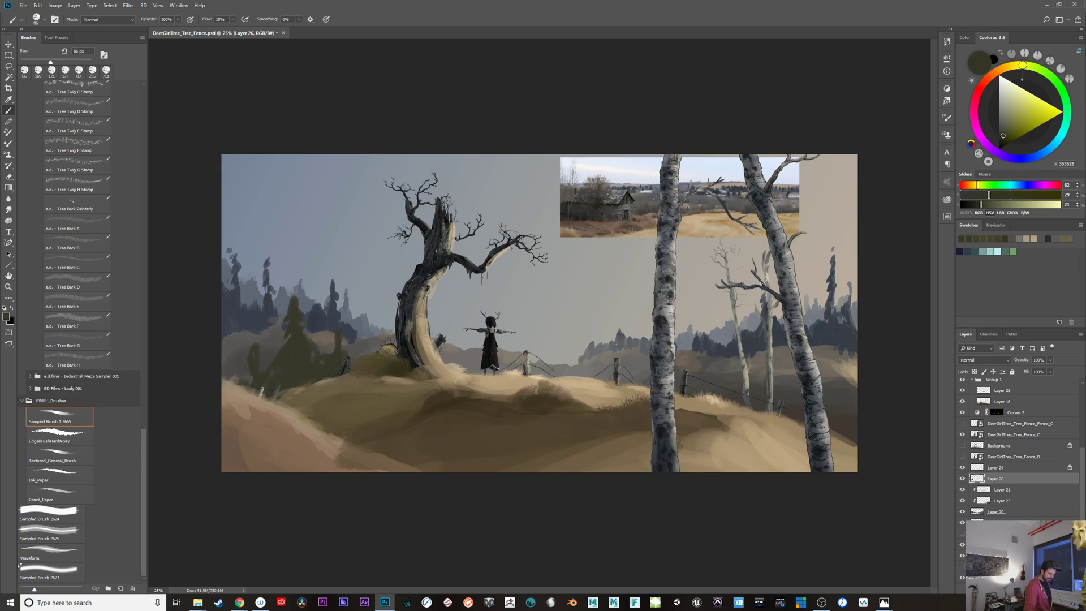
pyautogui.click(1006, 129)
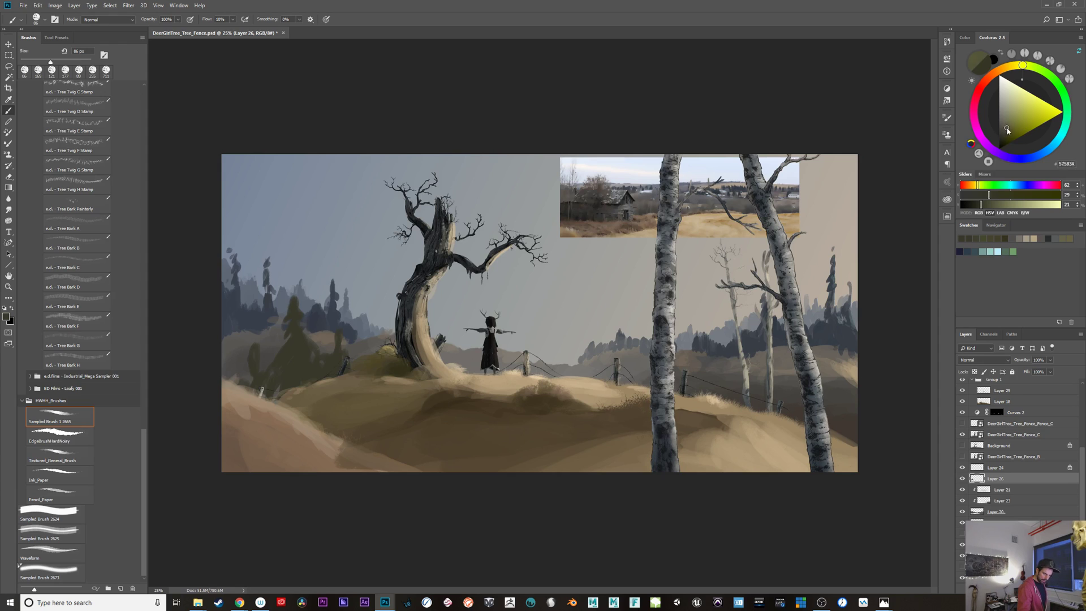
pyautogui.click(1019, 67)
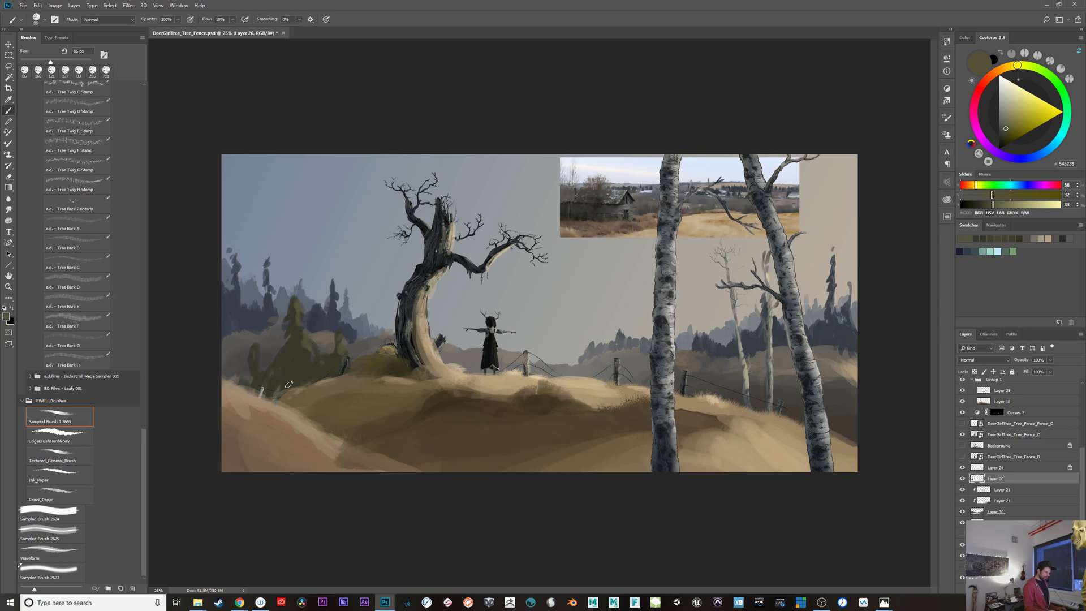
# Step: Activate the Move tool and select the Birch_01 group
pyautogui.hotkey('ctrl', '+')
pyautogui.hotkey('ctrl', '+')
pyautogui.hotkey('ctrl', '-')
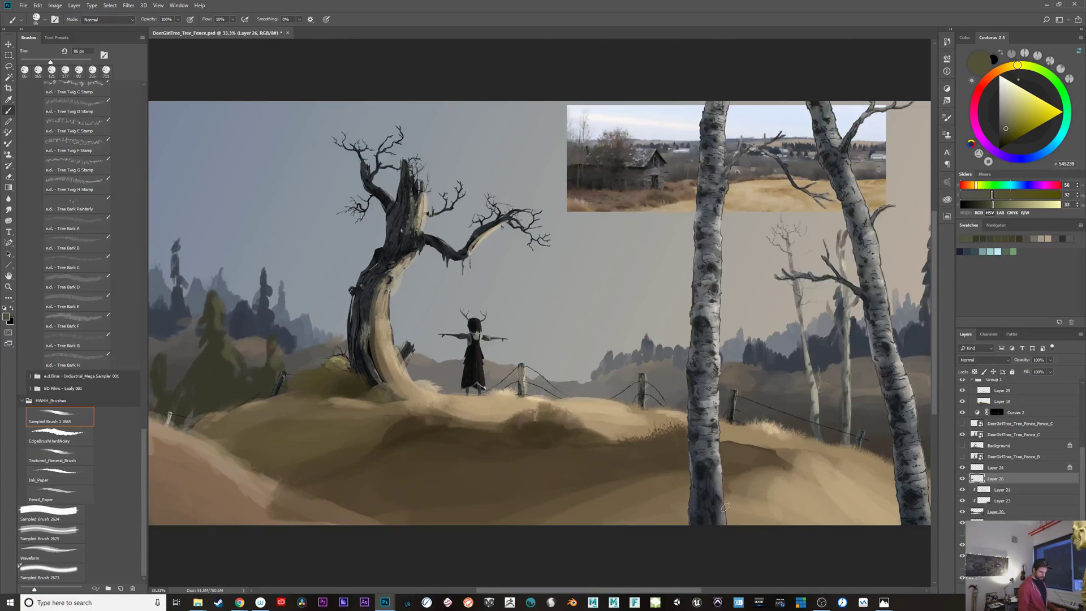
pyautogui.press('Tab')
pyautogui.press('Tab')
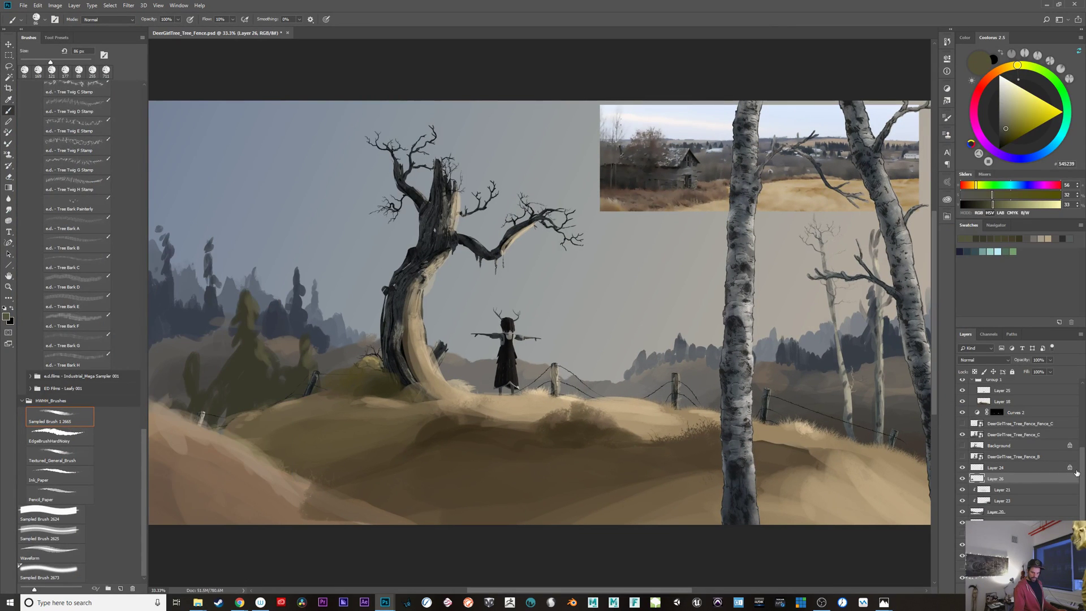
pyautogui.scroll(5, 1084, 456)
pyautogui.click(997, 406)
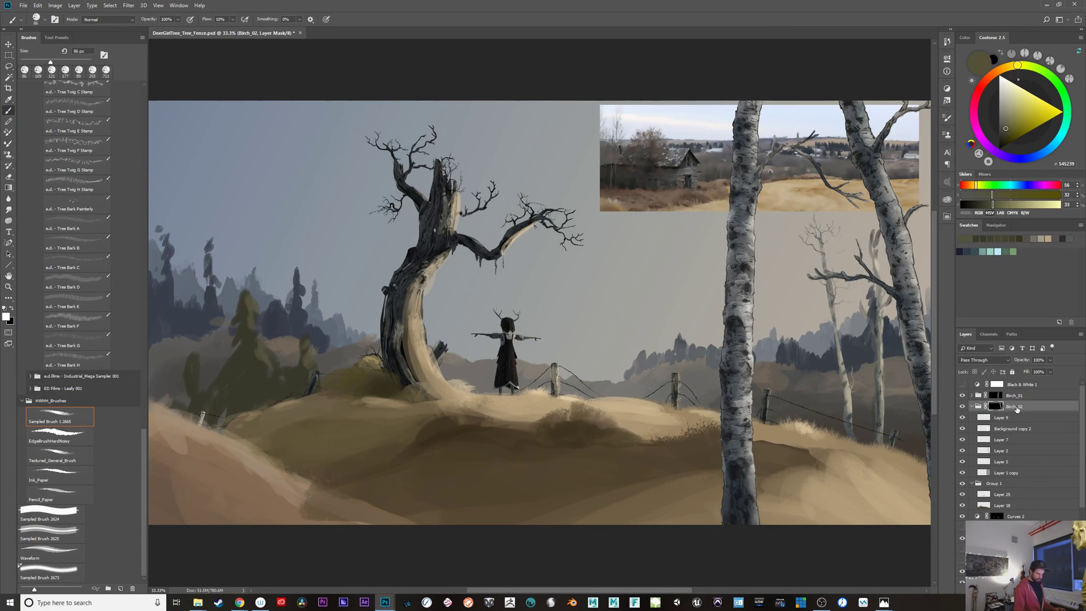
pyautogui.press('v')
pyautogui.click(1002, 396)
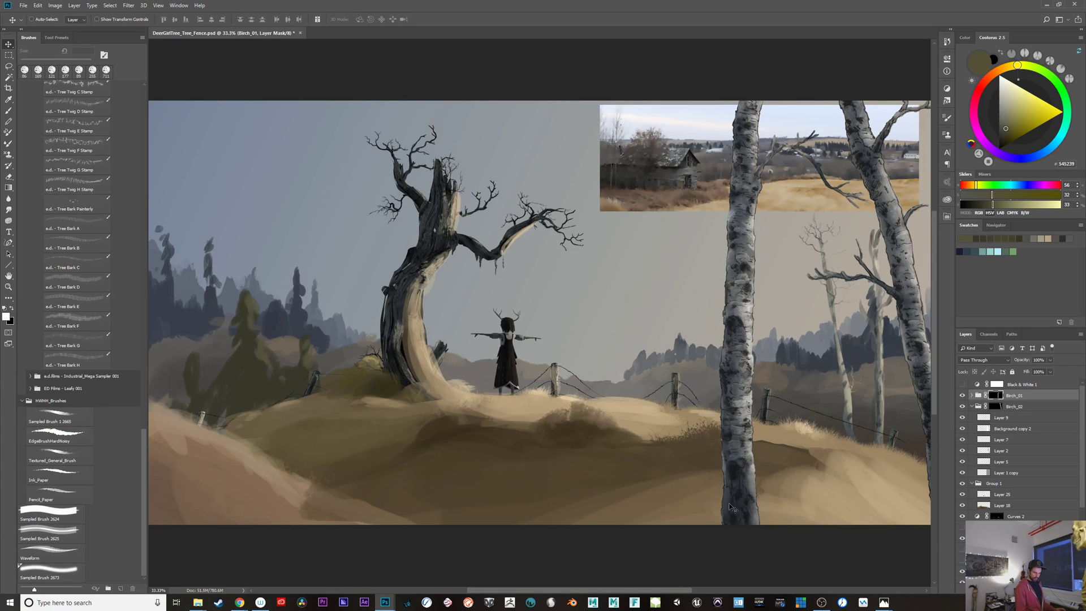
pyautogui.moveTo(732, 506); pyautogui.dragTo(670, 431)
pyautogui.hotkey('ctrl', '-')
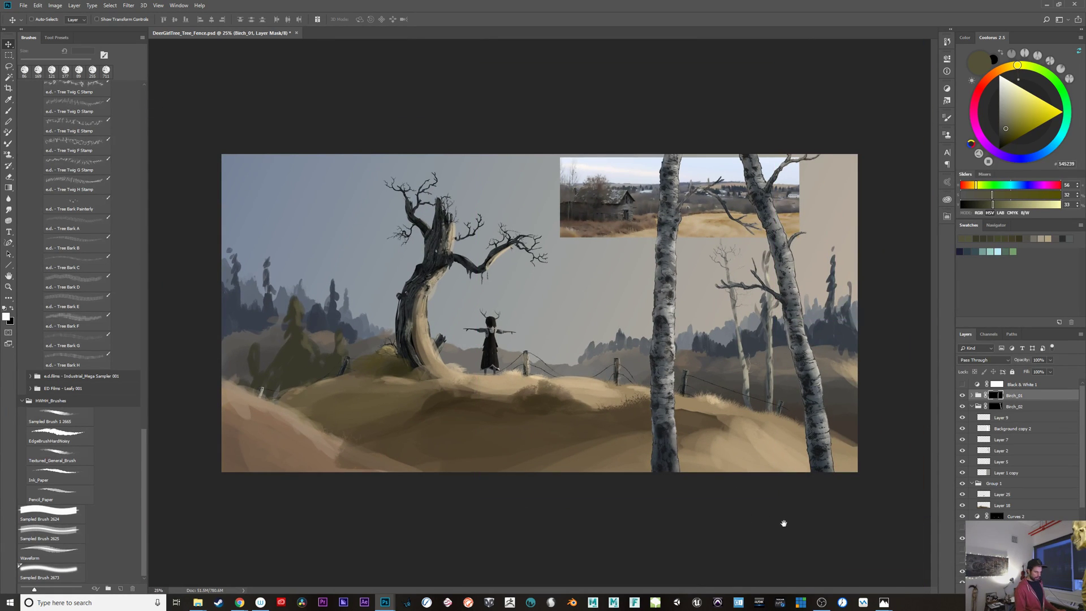
# Step: Hide the Birch_01 and Birch_02 groups to check the composition without them, and show both again
pyautogui.click(962, 395)
pyautogui.click(962, 407)
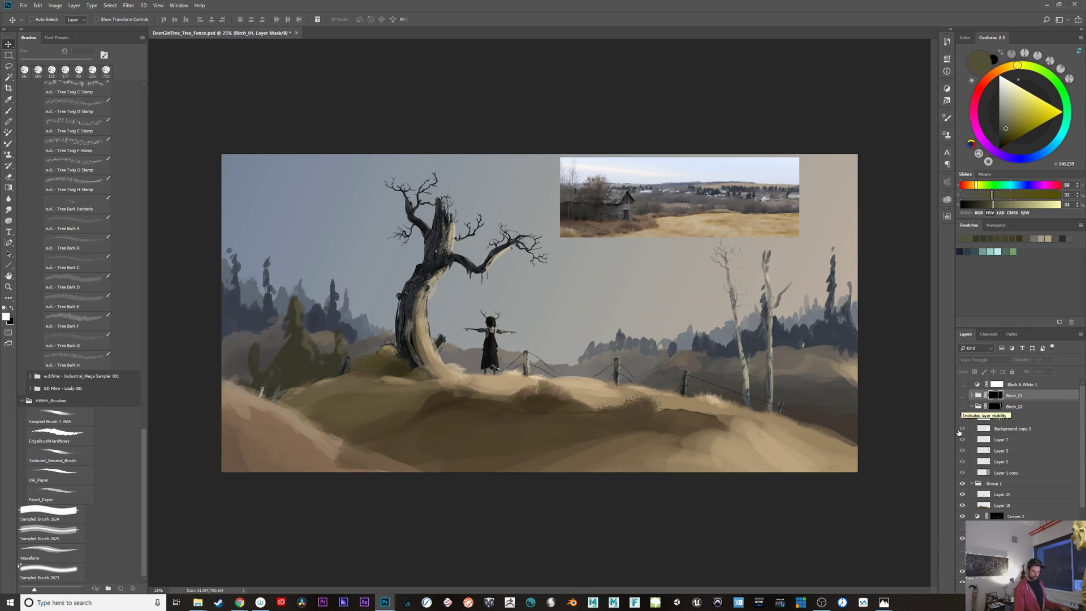
pyautogui.click(963, 406)
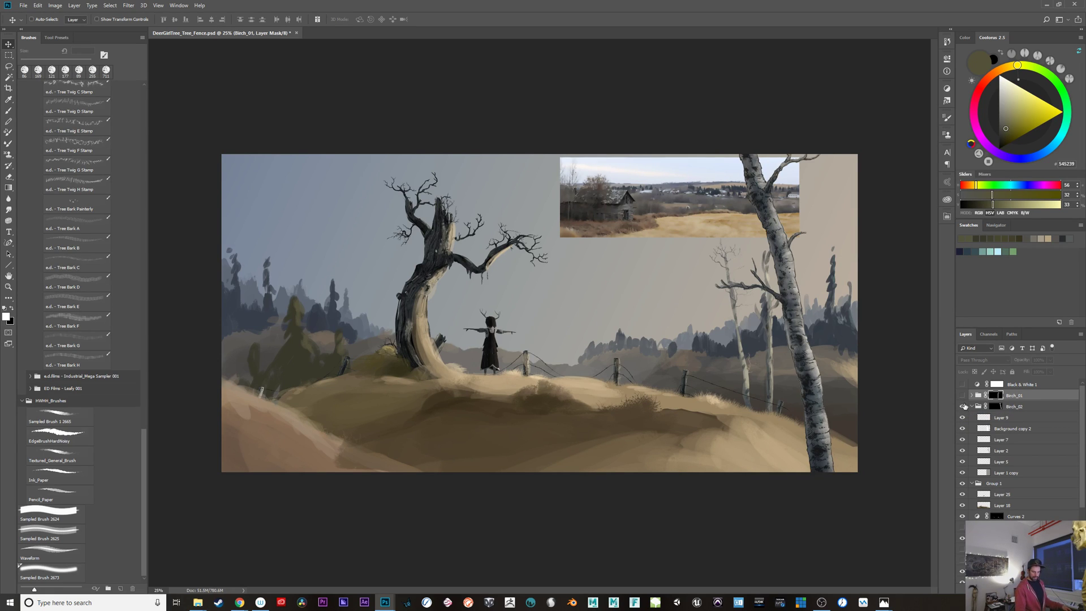
pyautogui.click(962, 395)
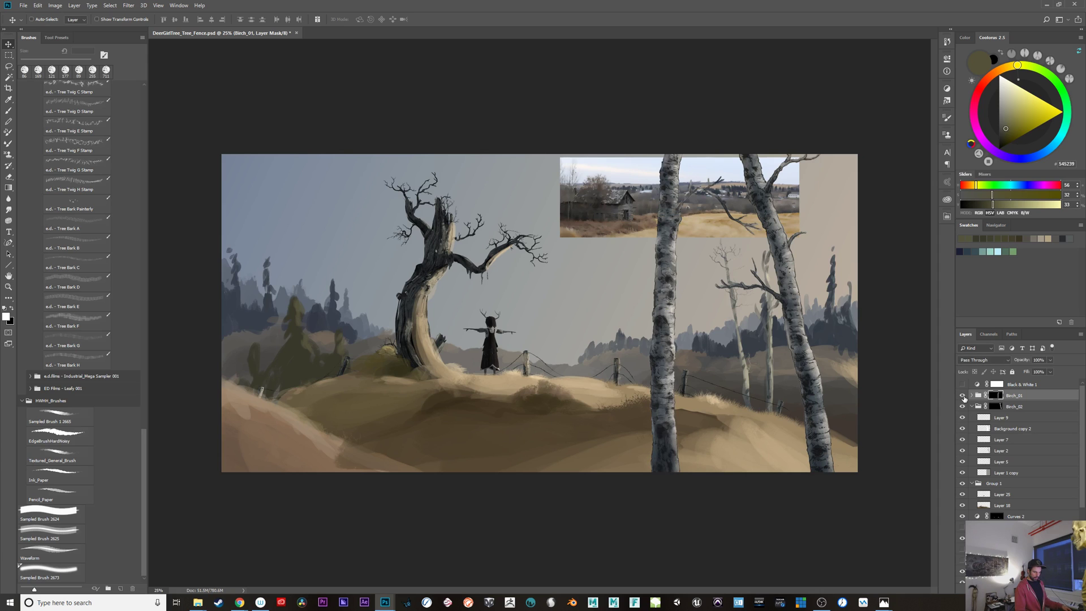
# Step: Move the straight Birch_01 tree across to the canvas's right edge and shift the leaning Birch_02 slightly left
pyautogui.click(1027, 401)
pyautogui.moveTo(659, 502); pyautogui.dragTo(828, 499)
pyautogui.keyDown('shift'); pyautogui.click(1027, 407); pyautogui.keyUp('shift')
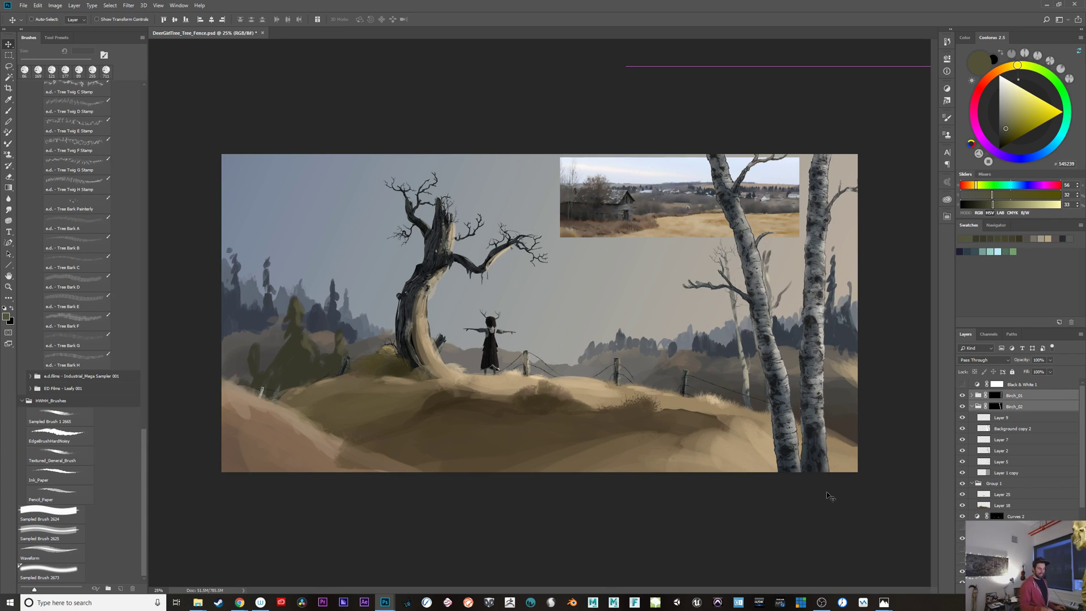
pyautogui.press('ctrl')
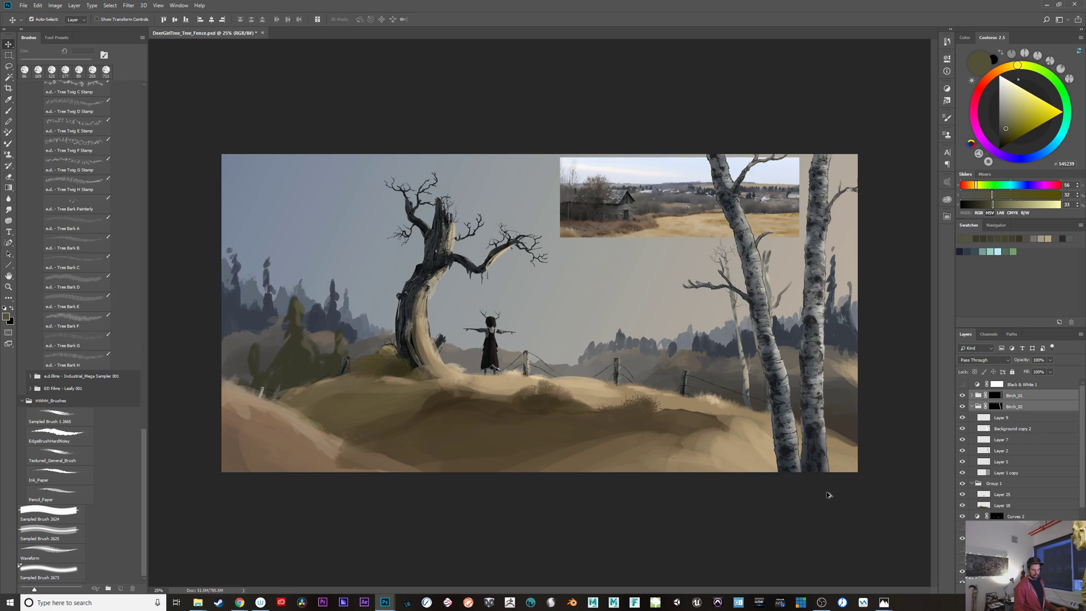
# Step: Nudge the straight birch inward from the canvas edge and reposition the leaning Birch_02 tree to its left, trying a spot nearer the girl first
pyautogui.click(1006, 408)
pyautogui.moveTo(777, 517); pyautogui.dragTo(659, 541)
pyautogui.click(1021, 399)
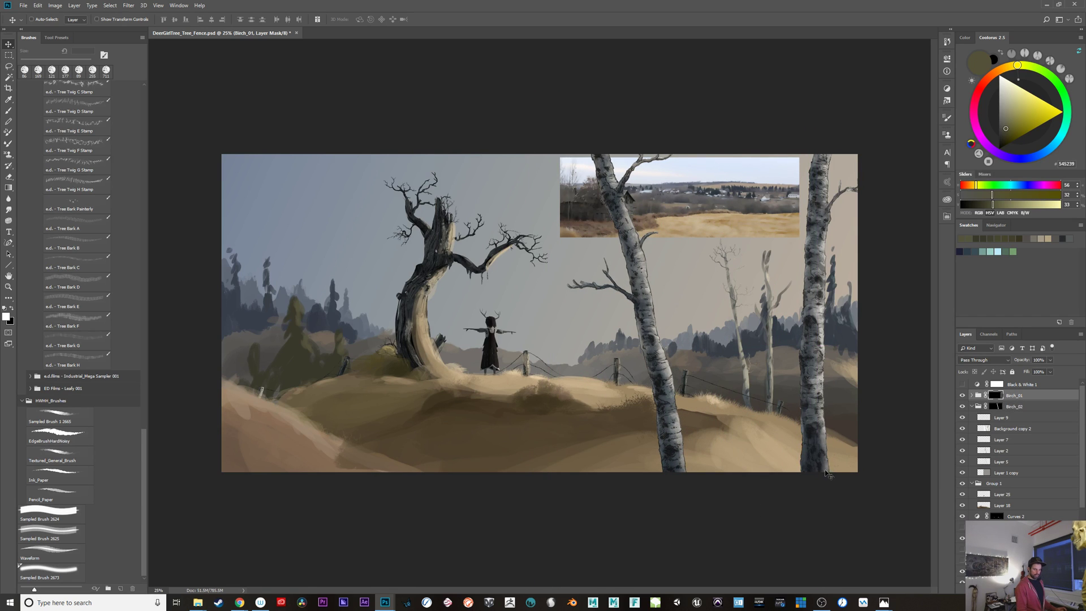
pyautogui.moveTo(828, 476)
pyautogui.mouseDown()
pyautogui.moveTo(746, 477)
pyautogui.moveTo(819, 477)
pyautogui.mouseUp()
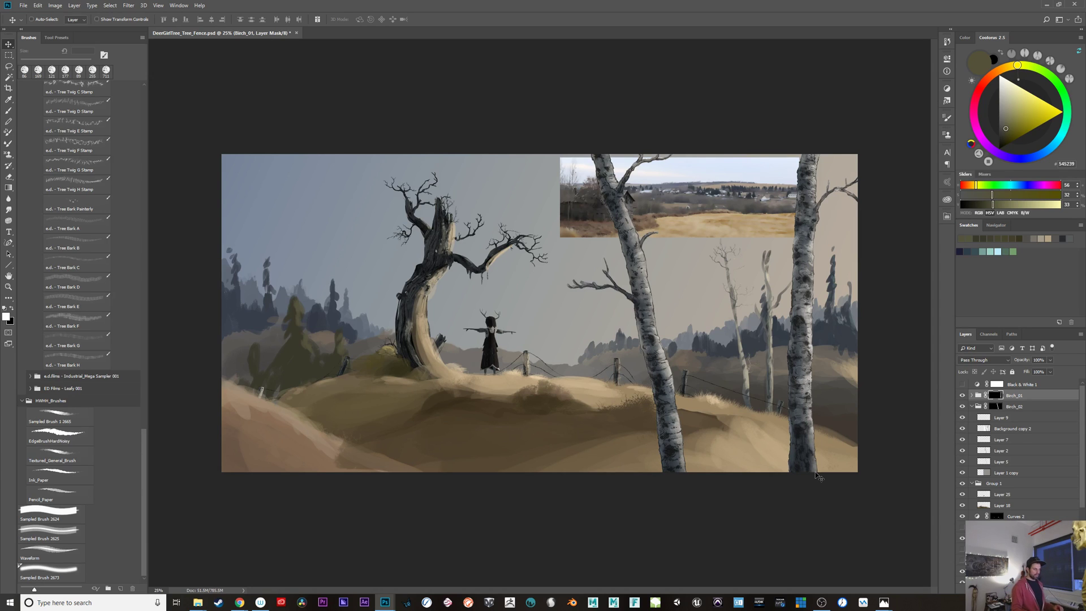
pyautogui.click(1007, 408)
pyautogui.moveTo(679, 489); pyautogui.dragTo(769, 476)
# Step: Hide both birch groups and examine the girl, fence and background at close and full view without the panels
pyautogui.moveTo(963, 399); pyautogui.dragTo(963, 407)
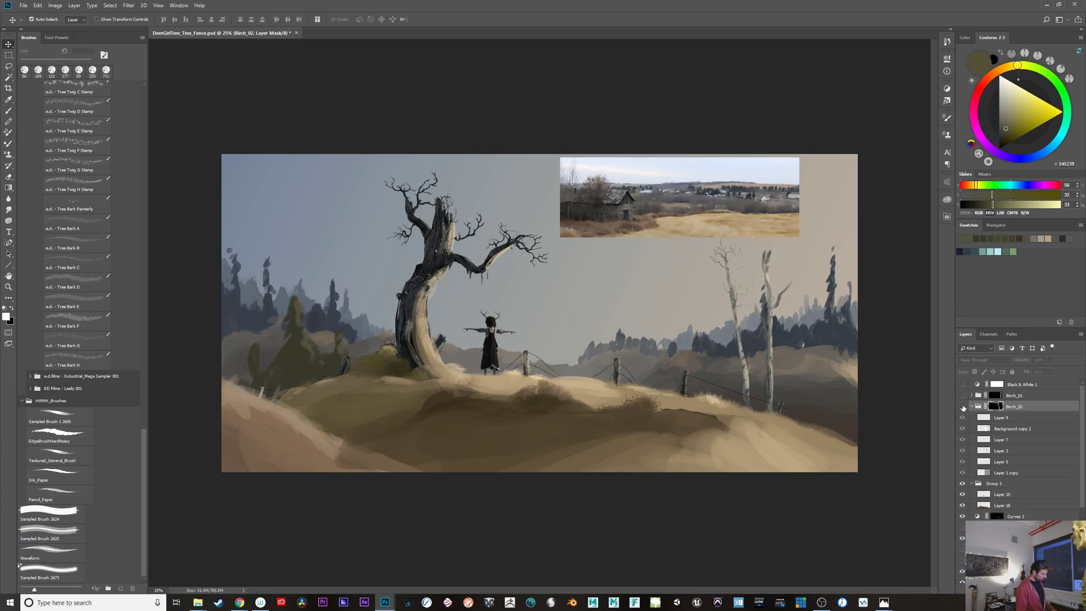
pyautogui.hotkey('ctrl', '+')
pyautogui.press('Tab')
pyautogui.hotkey('ctrl', '+')
pyautogui.hotkey('ctrl', '+')
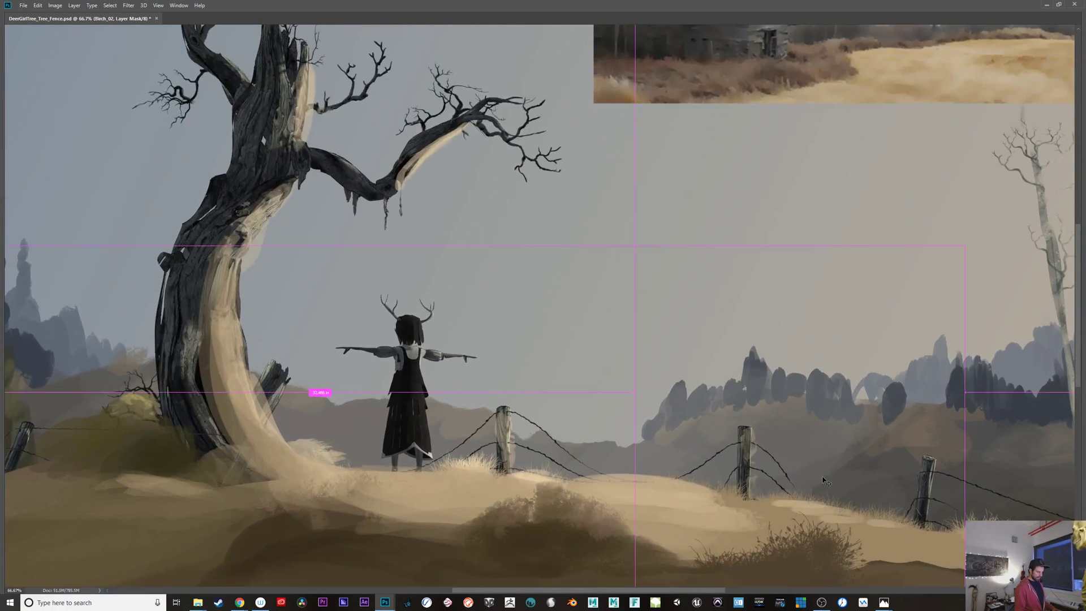
pyautogui.moveTo(825, 481); pyautogui.dragTo(764, 555)
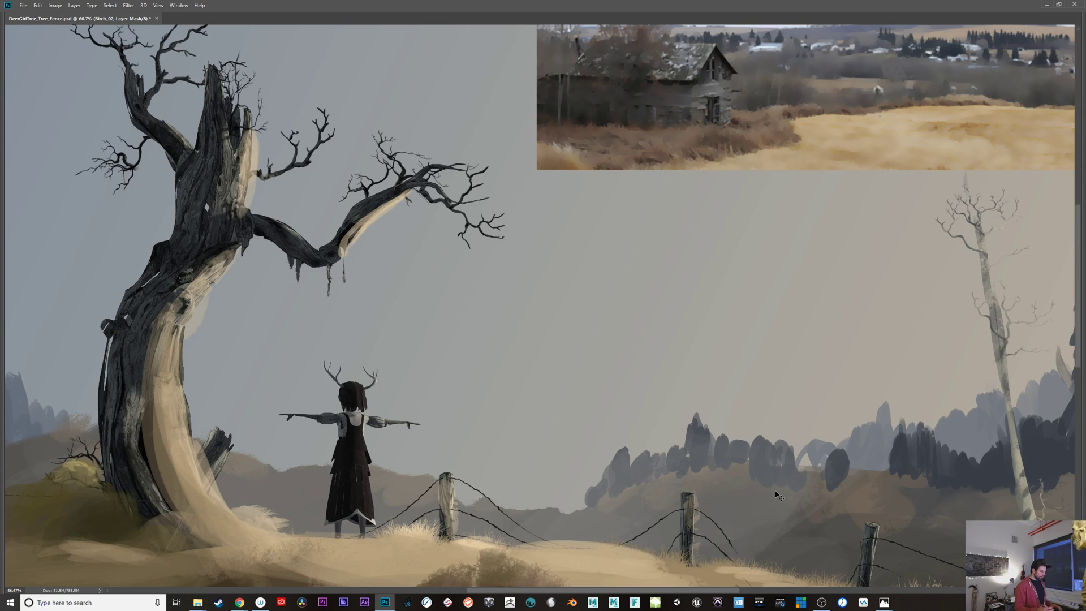
pyautogui.hotkey('ctrl', '-')
pyautogui.hotkey('ctrl', '-')
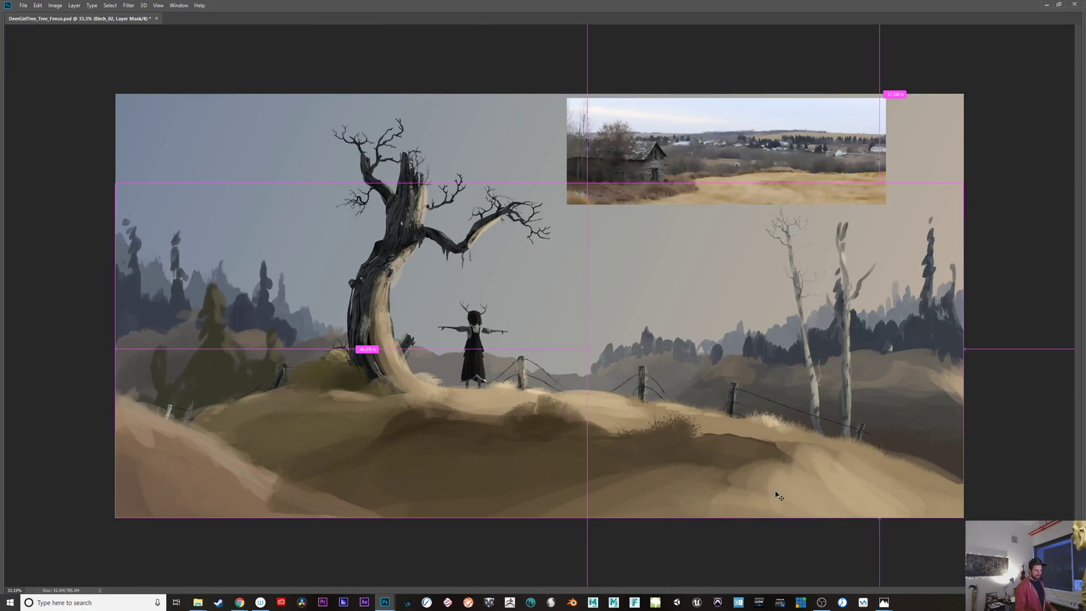
pyautogui.hotkey('ctrl', '+')
pyautogui.hotkey('ctrl', '-')
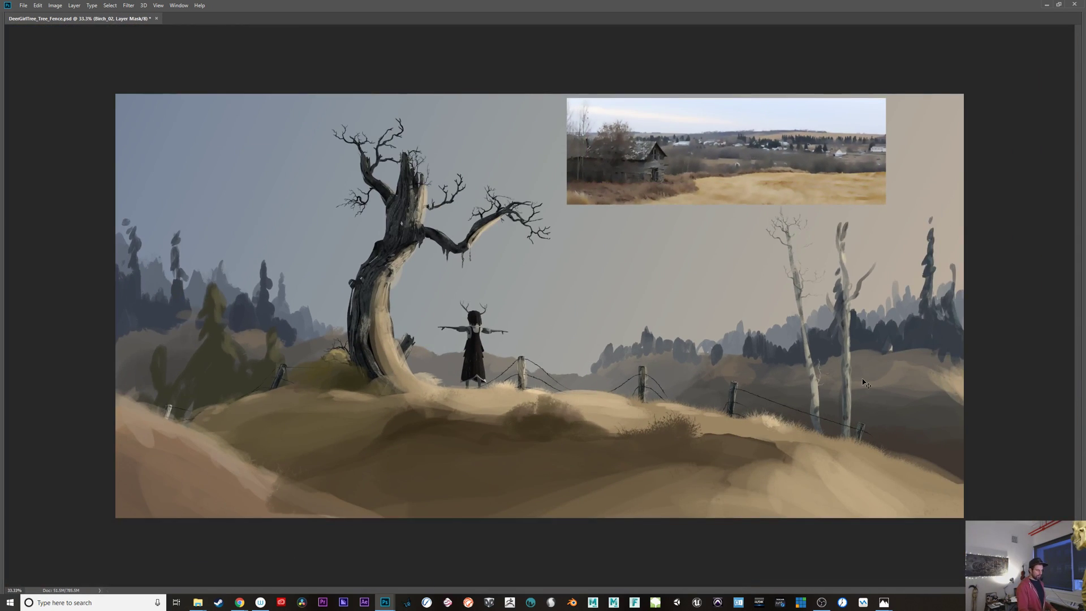
pyautogui.hotkey('ctrl', '+')
pyautogui.hotkey('ctrl', '+')
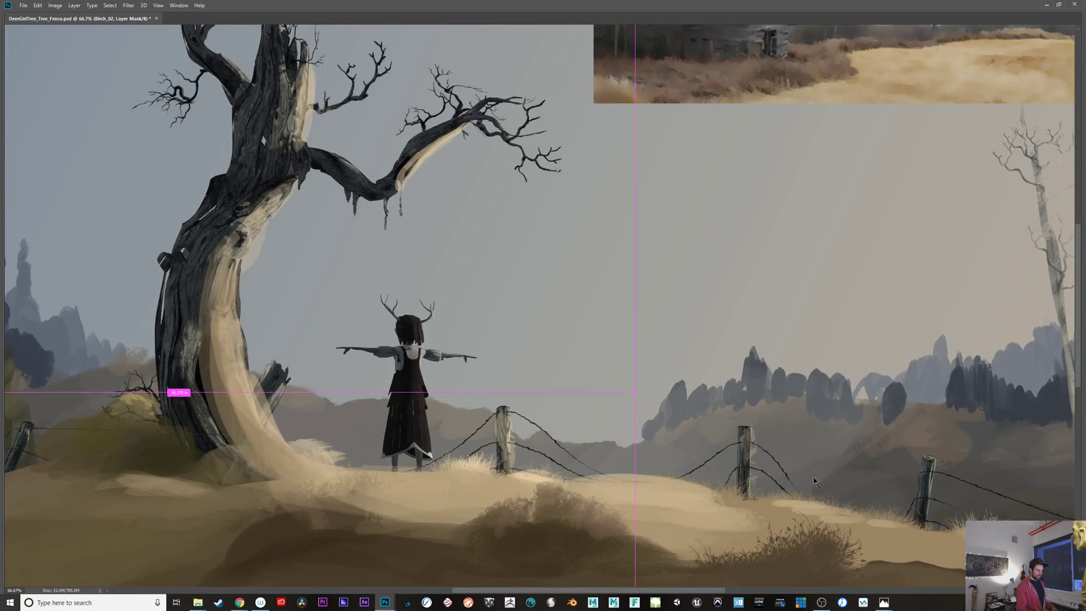
pyautogui.moveTo(710, 503); pyautogui.dragTo(675, 540)
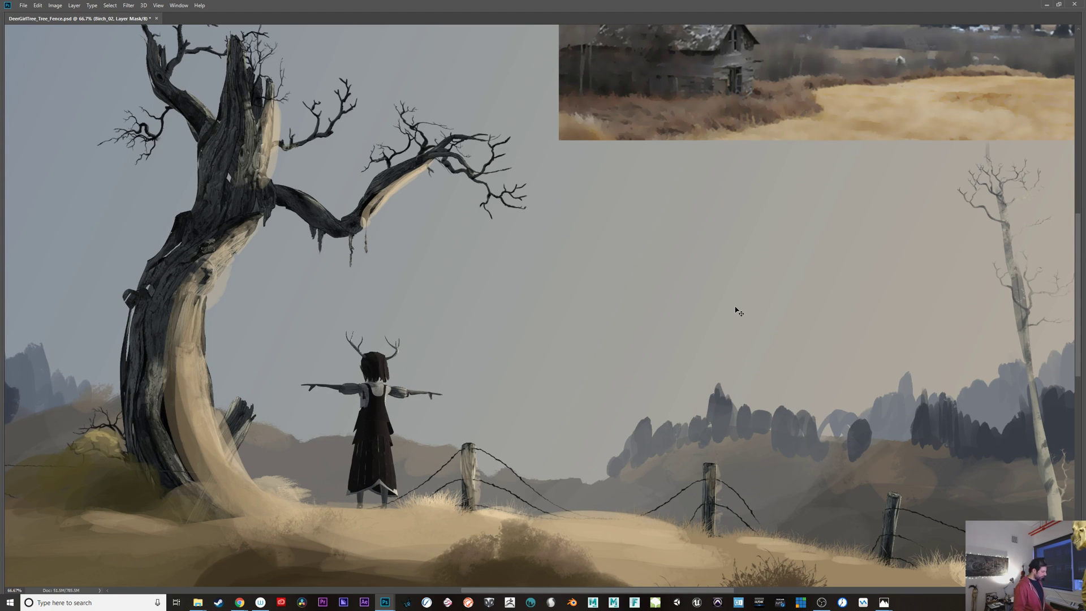
pyautogui.hotkey('ctrl', '-')
pyautogui.hotkey('ctrl', '-')
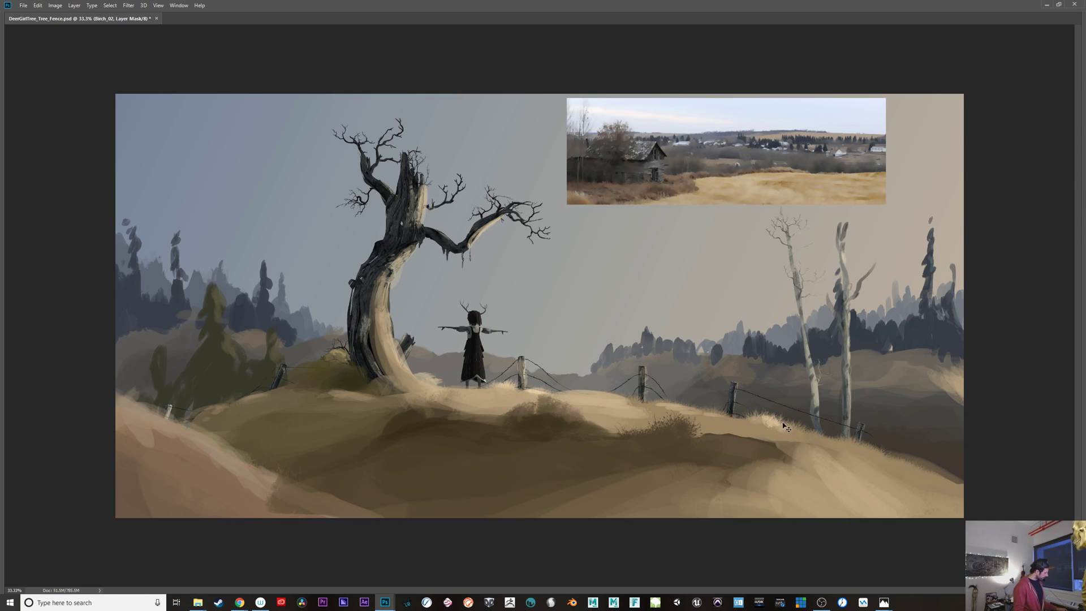
# Step: Show both birch groups again and view the whole composition without the panels
pyautogui.press('Tab')
pyautogui.click(962, 406)
pyautogui.click(962, 395)
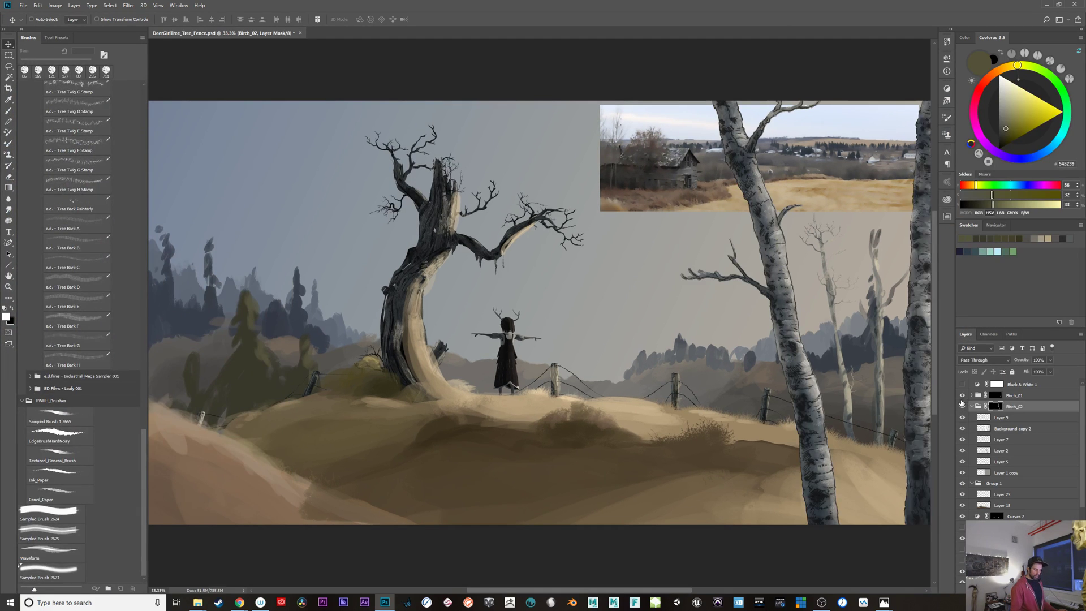
pyautogui.press('Tab')
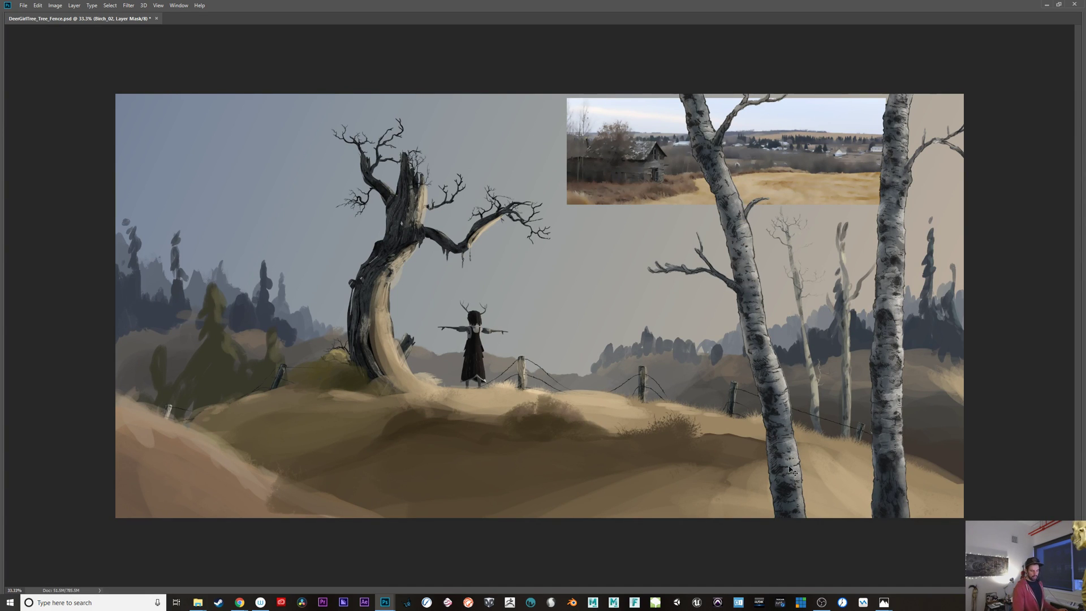
# Step: Select both birch groups, try shifting them farther right, and undo the move
pyautogui.press('Tab')
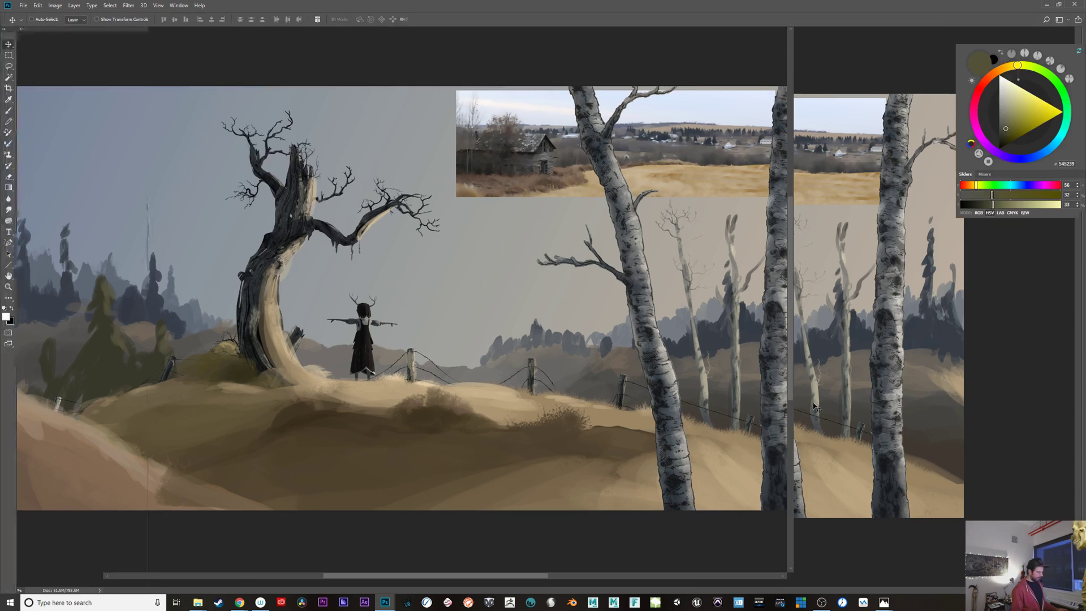
pyautogui.click(1034, 407)
pyautogui.press('Tab')
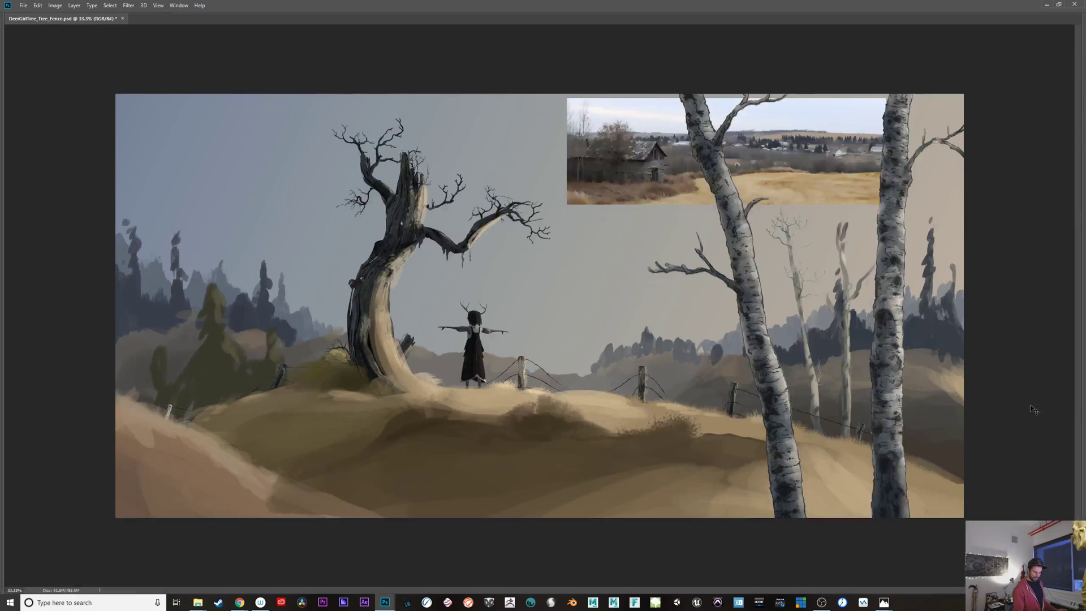
pyautogui.moveTo(887, 510); pyautogui.dragTo(955, 499)
pyautogui.hotkey('ctrl', 'z')
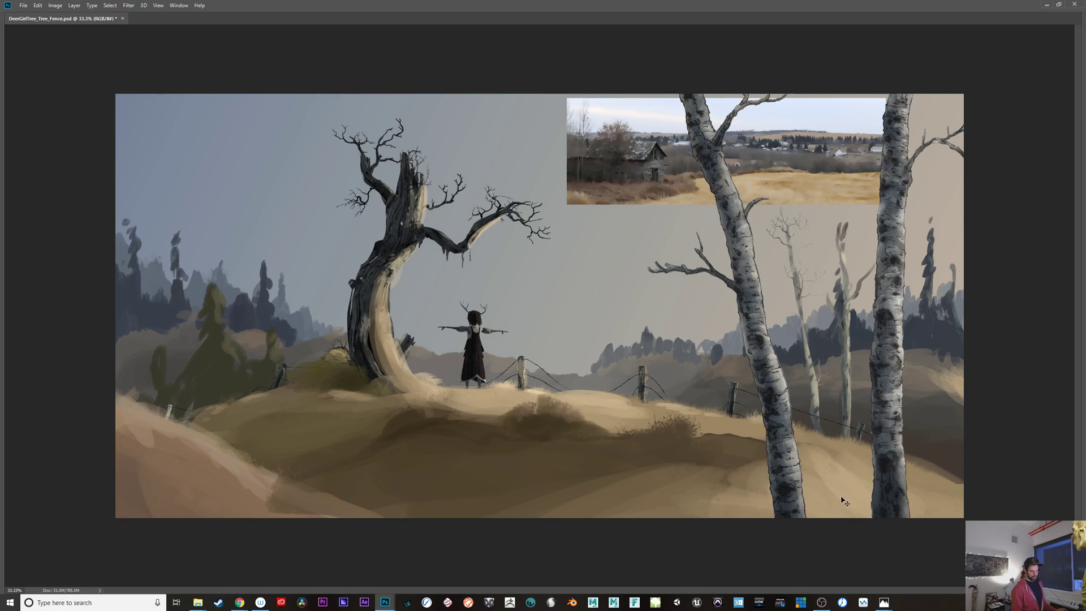
# Step: Move both birch groups to the left side of the canvas, shift them slightly inward, and view the smaller composition before restoring the panels
pyautogui.moveTo(832, 512); pyautogui.dragTo(233, 498)
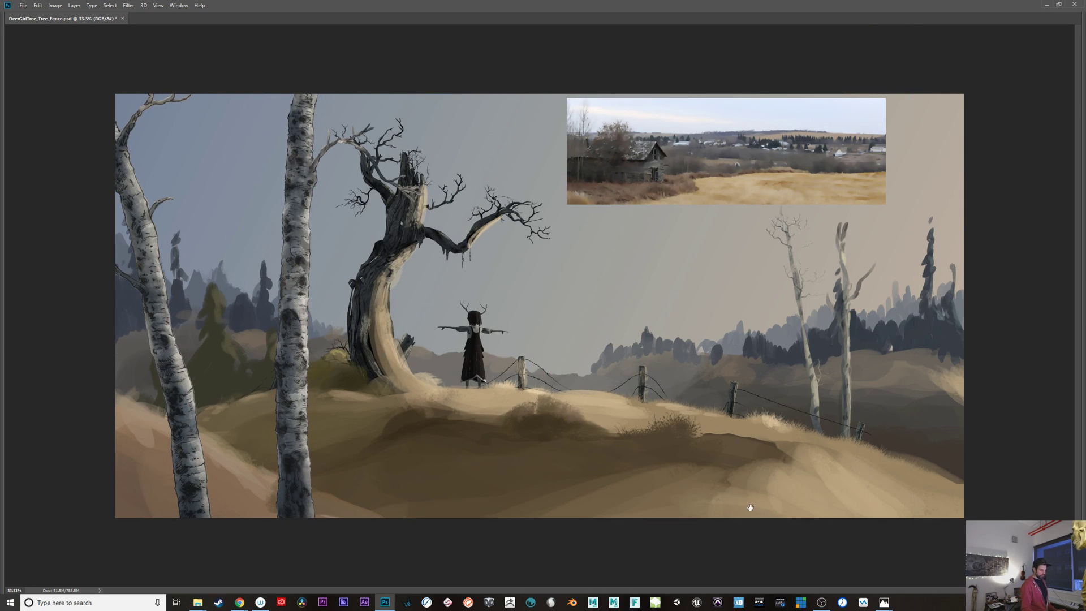
pyautogui.moveTo(374, 494)
pyautogui.mouseDown()
pyautogui.moveTo(437, 497)
pyautogui.moveTo(380, 502)
pyautogui.mouseUp()
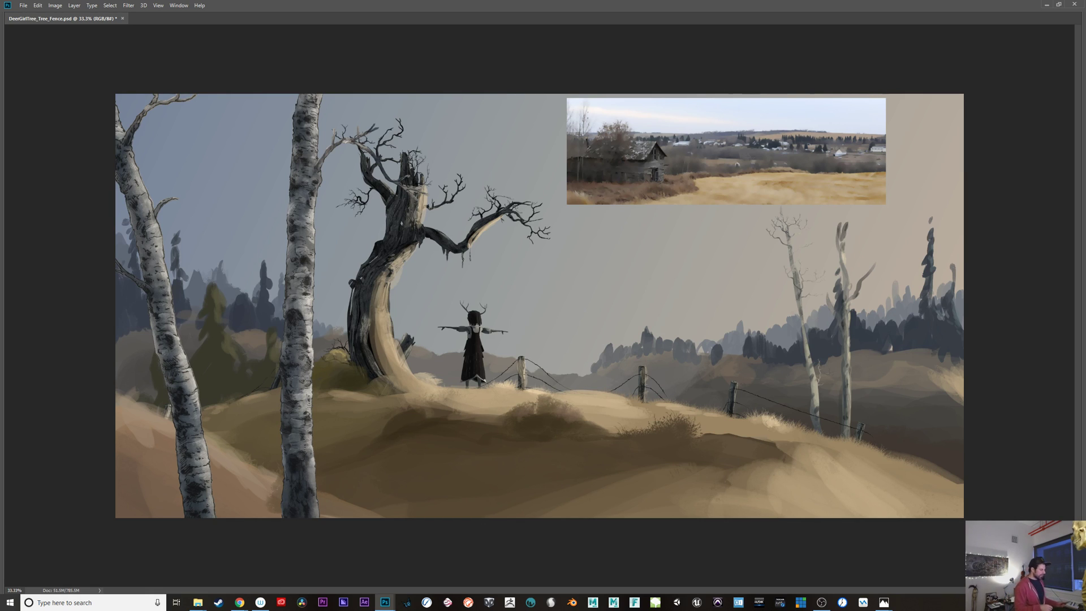
pyautogui.hotkey('ctrl', '-')
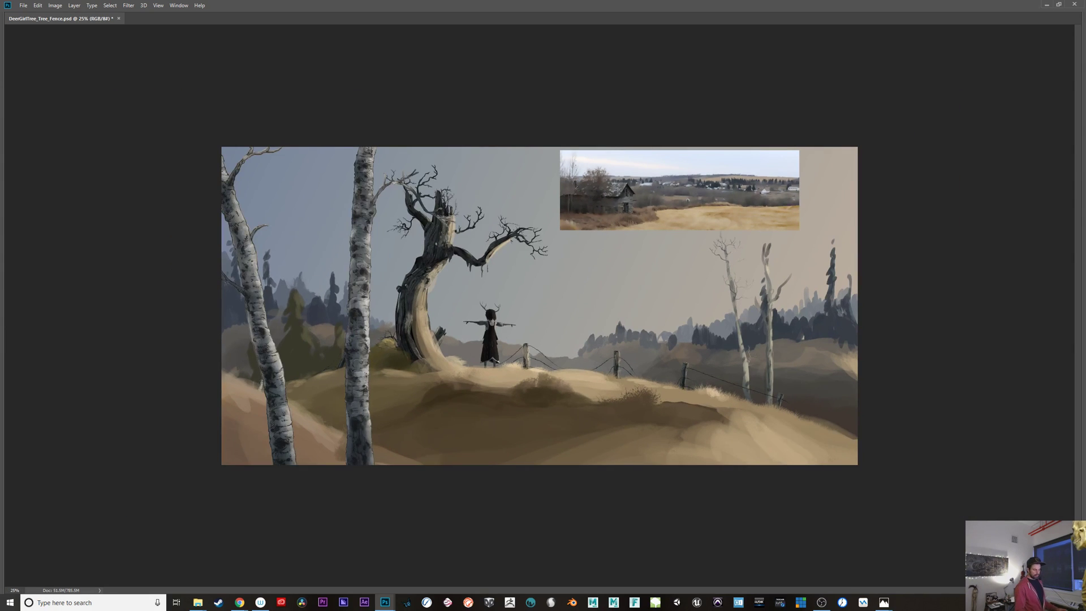
pyautogui.press('Tab')
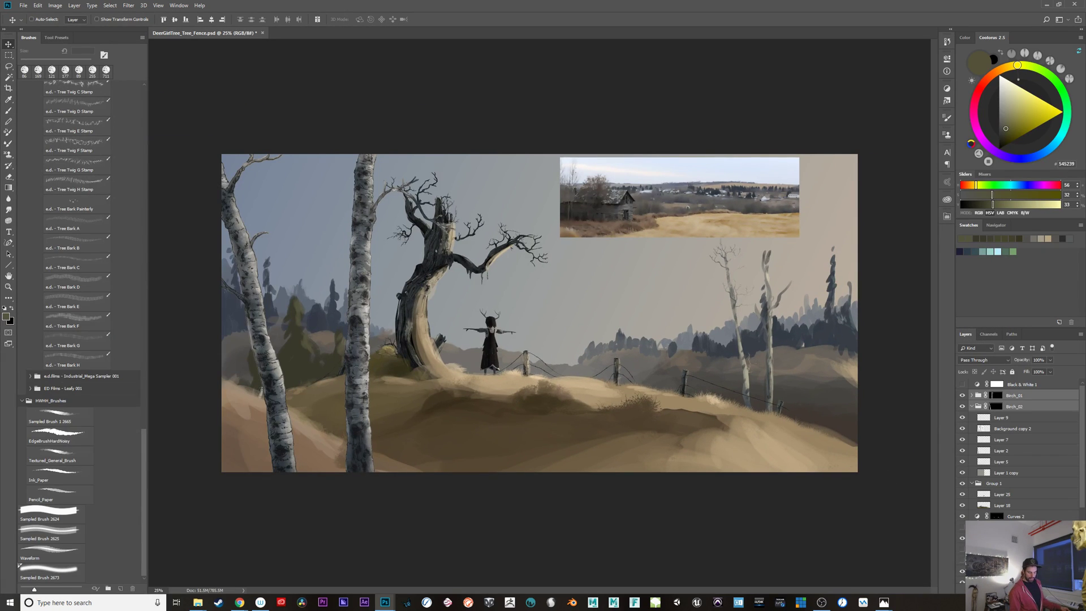
# Step: Examine what individual layers in the stack contribute to the painting by toggling their visibility off and on
pyautogui.click(962, 505)
pyautogui.click(962, 505)
pyautogui.click(962, 506)
pyautogui.click(962, 506)
pyautogui.scroll(-5, 1019, 453)
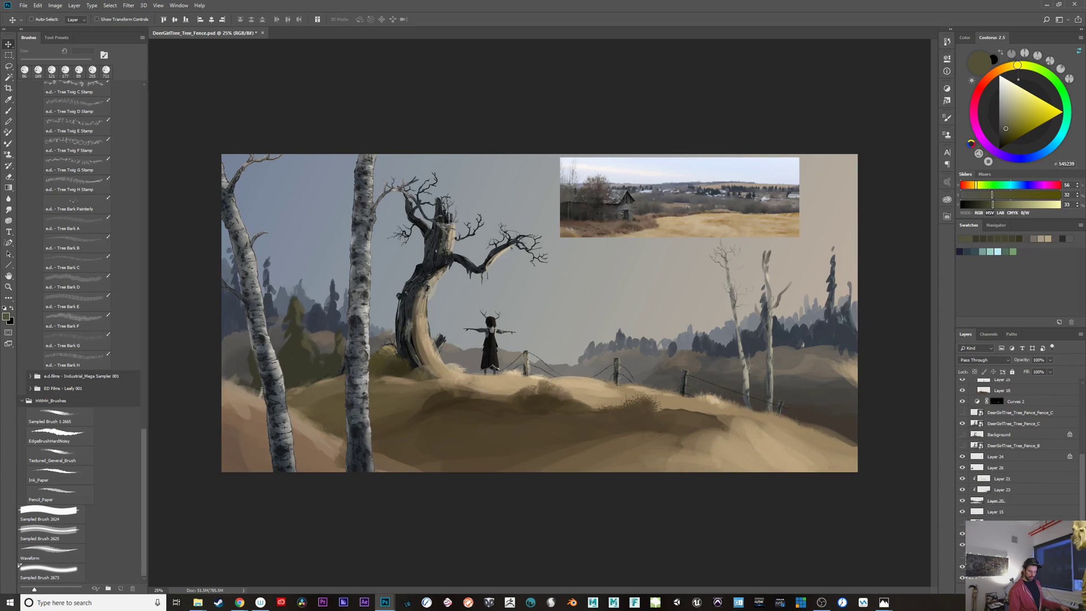
pyautogui.click(962, 502)
pyautogui.click(963, 502)
pyautogui.click(963, 547)
pyautogui.click(962, 547)
pyautogui.moveTo(1083, 499); pyautogui.dragTo(1083, 405)
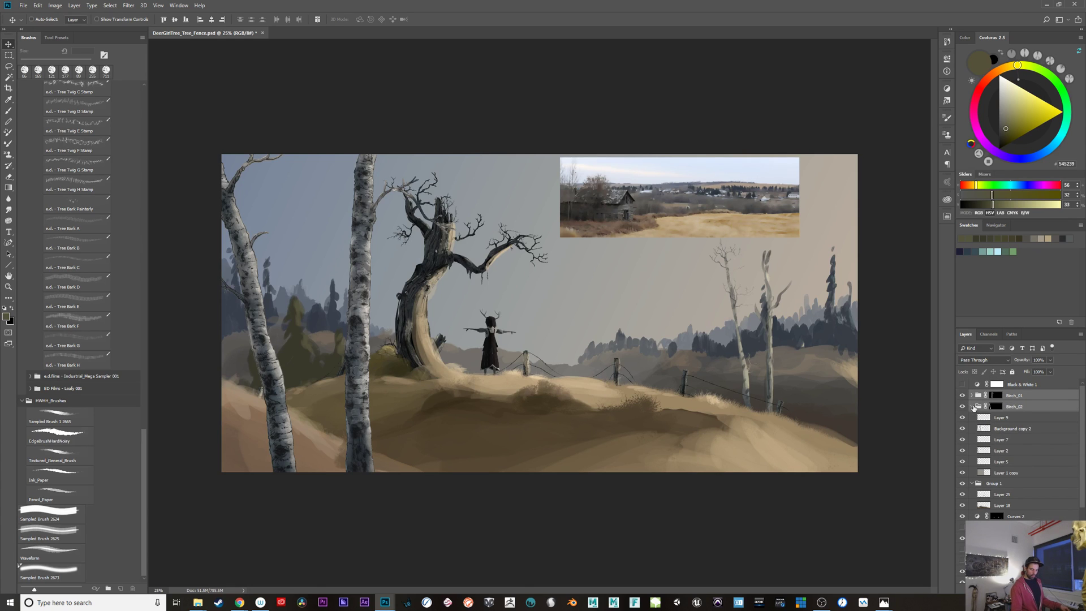
# Step: Collapse the Birch_02 and Group 1 folders in the layer stack and check what Group 1 contains
pyautogui.click(972, 406)
pyautogui.click(972, 417)
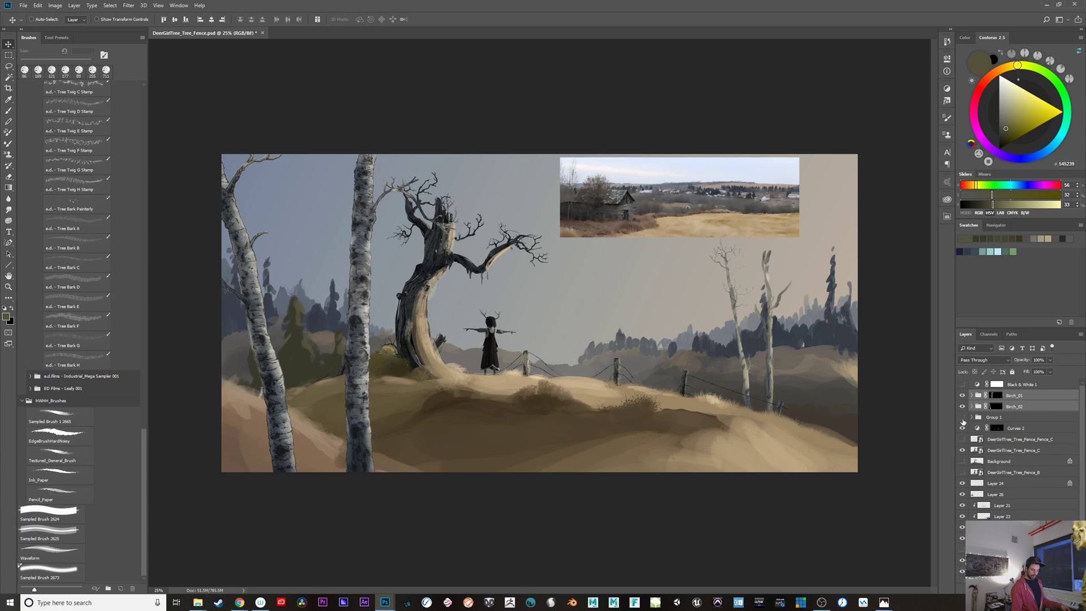
pyautogui.click(962, 417)
pyautogui.click(962, 418)
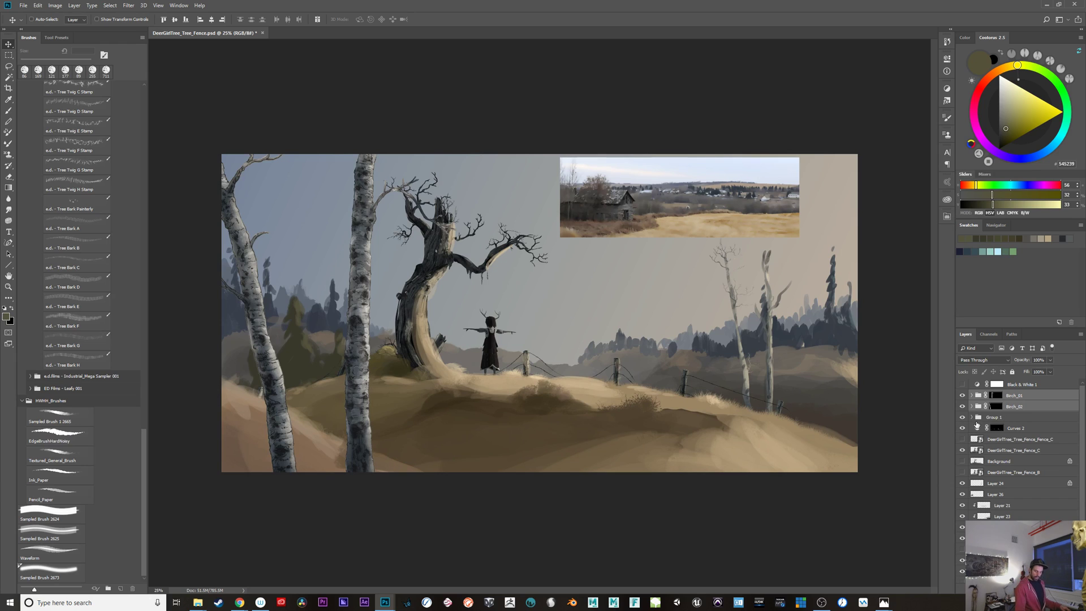
pyautogui.click(972, 417)
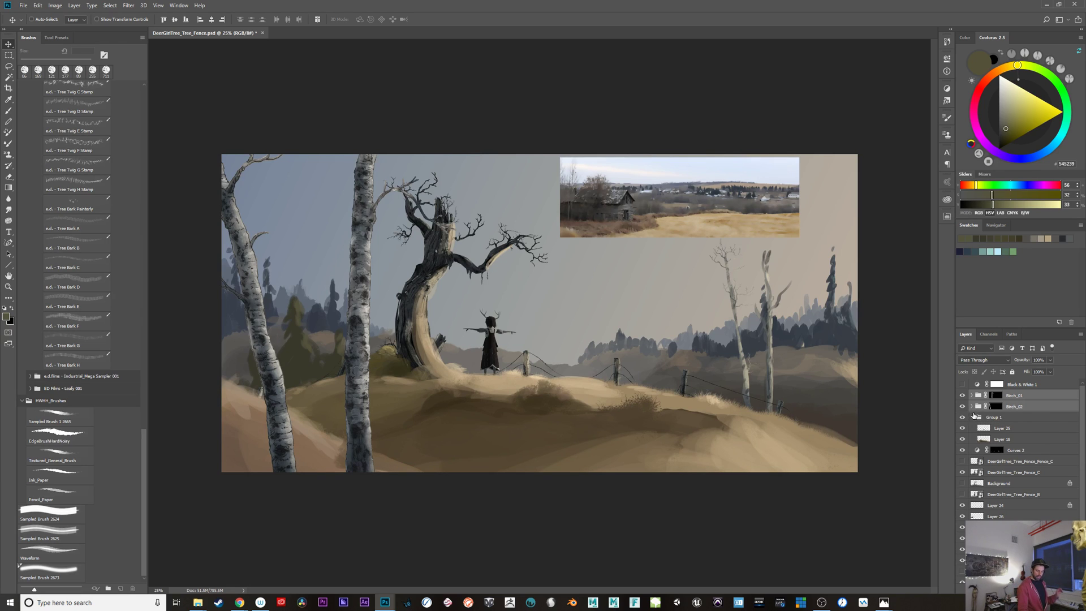
pyautogui.click(972, 417)
# Step: Try a Lasso outline around the shaded middle of the foreground hill and clear the selection
pyautogui.press('l')
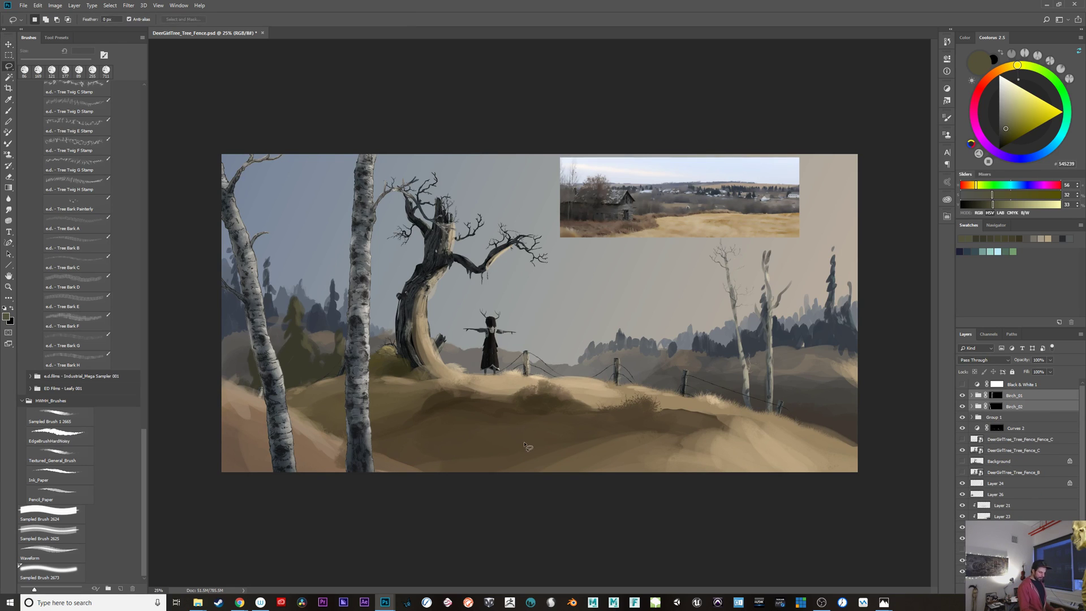
pyautogui.moveTo(877, 457)
pyautogui.mouseDown()
pyautogui.moveTo(662, 384)
pyautogui.moveTo(488, 370)
pyautogui.moveTo(356, 375)
pyautogui.moveTo(189, 441)
pyautogui.moveTo(442, 513)
pyautogui.moveTo(897, 461)
pyautogui.mouseUp()
pyautogui.click(444, 488)
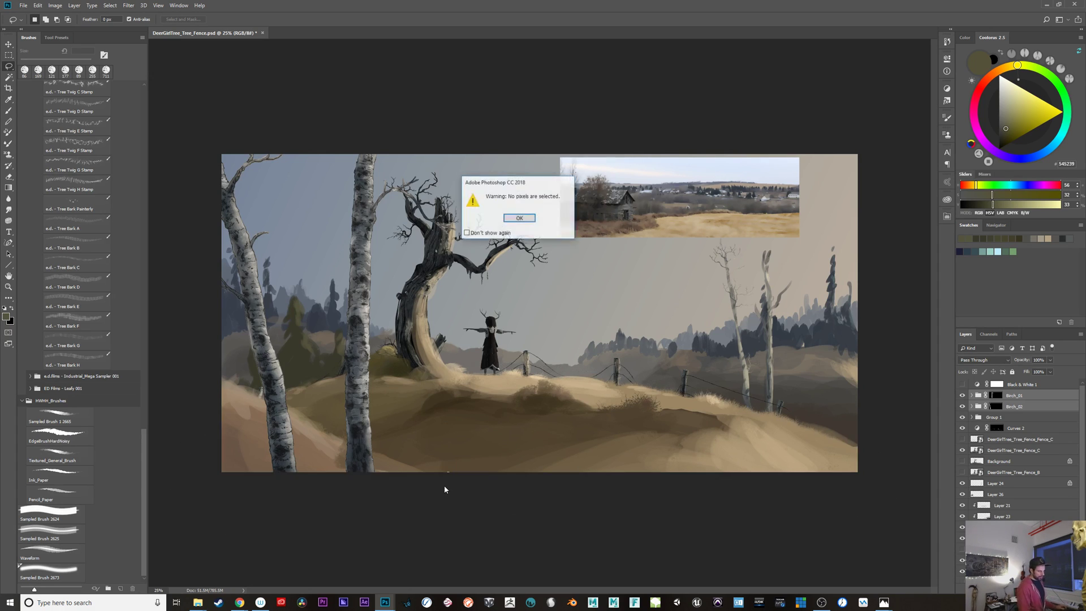
pyautogui.click(519, 221)
pyautogui.click(519, 218)
pyautogui.moveTo(220, 492)
pyautogui.mouseDown()
pyautogui.moveTo(446, 391)
pyautogui.moveTo(538, 387)
pyautogui.moveTo(620, 409)
pyautogui.moveTo(653, 397)
pyautogui.moveTo(759, 431)
pyautogui.moveTo(864, 492)
pyautogui.moveTo(880, 518)
pyautogui.moveTo(489, 563)
pyautogui.moveTo(219, 512)
pyautogui.mouseUp()
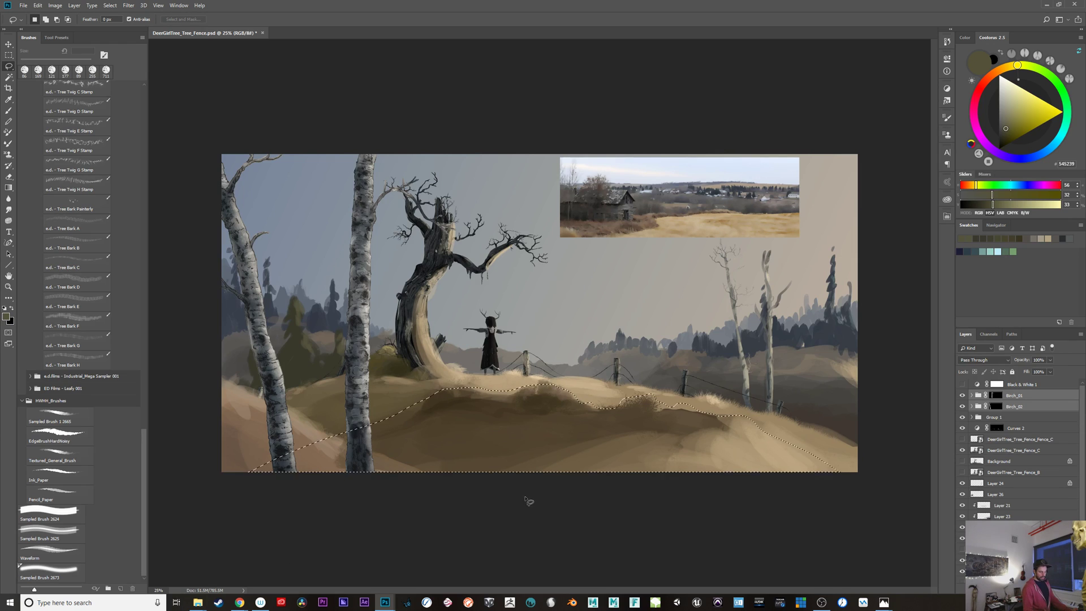
pyautogui.hotkey('ctrl', 'd')
# Step: Try a Lasso outline around the reddish slope beneath the two birches and clear the selection
pyautogui.moveTo(456, 478)
pyautogui.mouseDown()
pyautogui.moveTo(695, 438)
pyautogui.moveTo(727, 422)
pyautogui.moveTo(834, 467)
pyautogui.moveTo(877, 519)
pyautogui.moveTo(562, 526)
pyautogui.moveTo(402, 505)
pyautogui.moveTo(434, 491)
pyautogui.mouseUp()
pyautogui.click(398, 505)
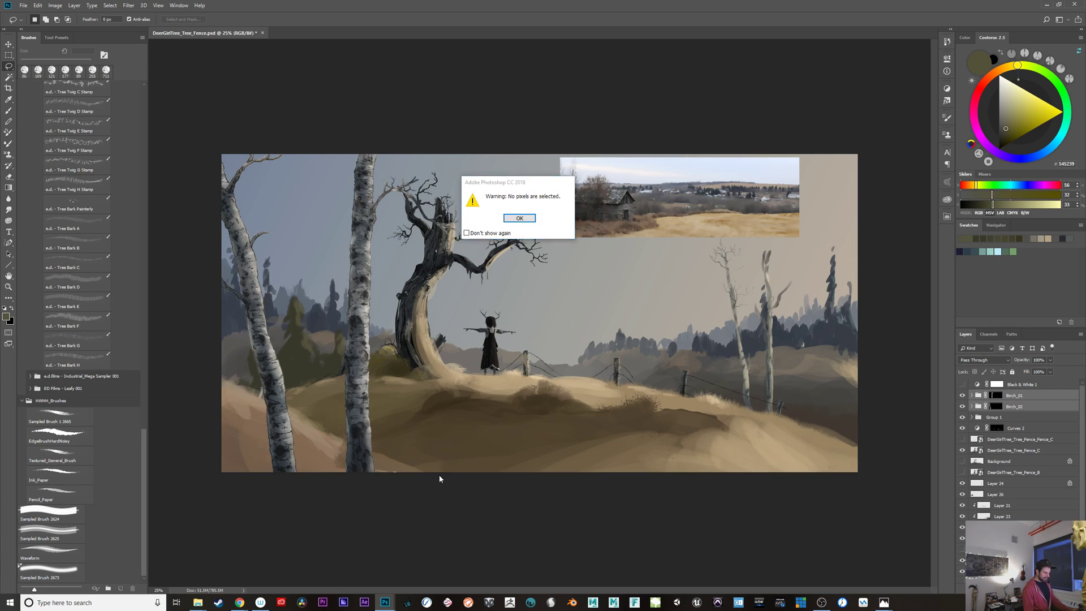
pyautogui.click(518, 219)
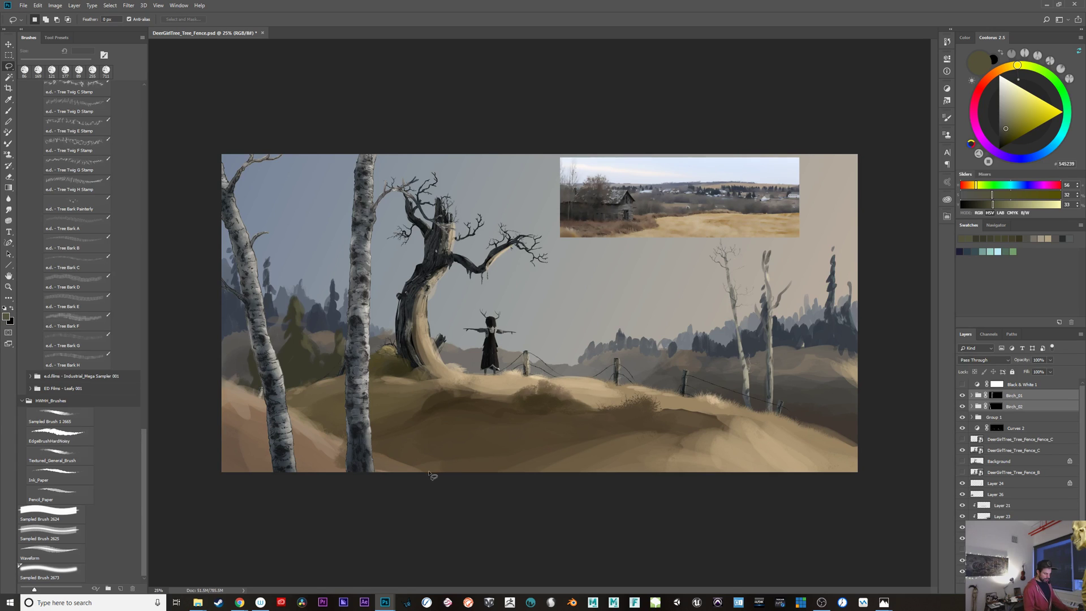
pyautogui.moveTo(432, 475)
pyautogui.mouseDown()
pyautogui.moveTo(240, 377)
pyautogui.moveTo(192, 395)
pyautogui.moveTo(243, 514)
pyautogui.moveTo(435, 503)
pyautogui.moveTo(445, 471)
pyautogui.mouseUp()
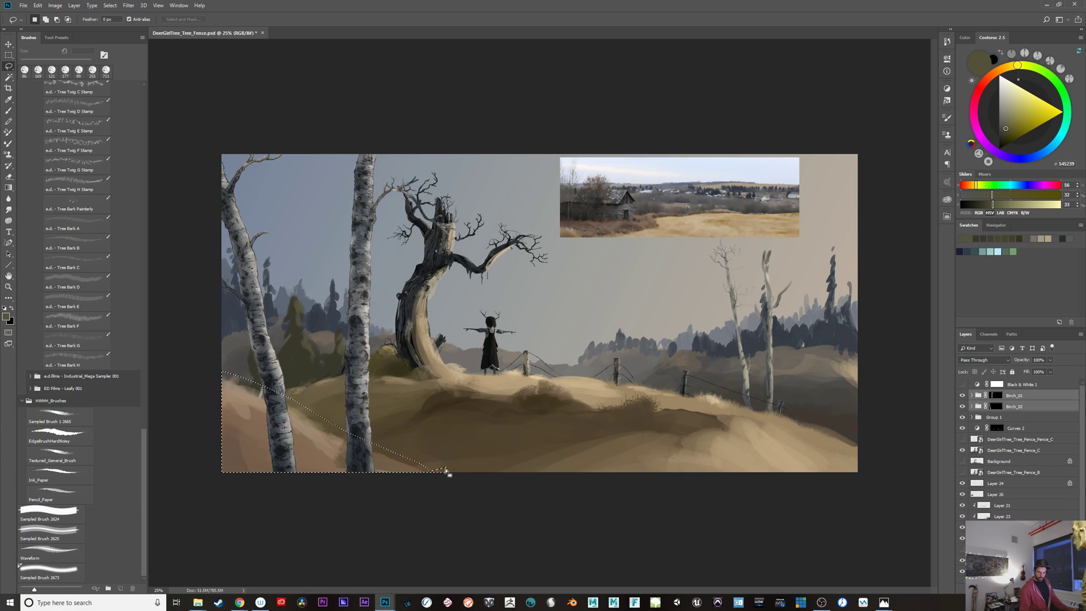
pyautogui.hotkey('ctrl', 'd')
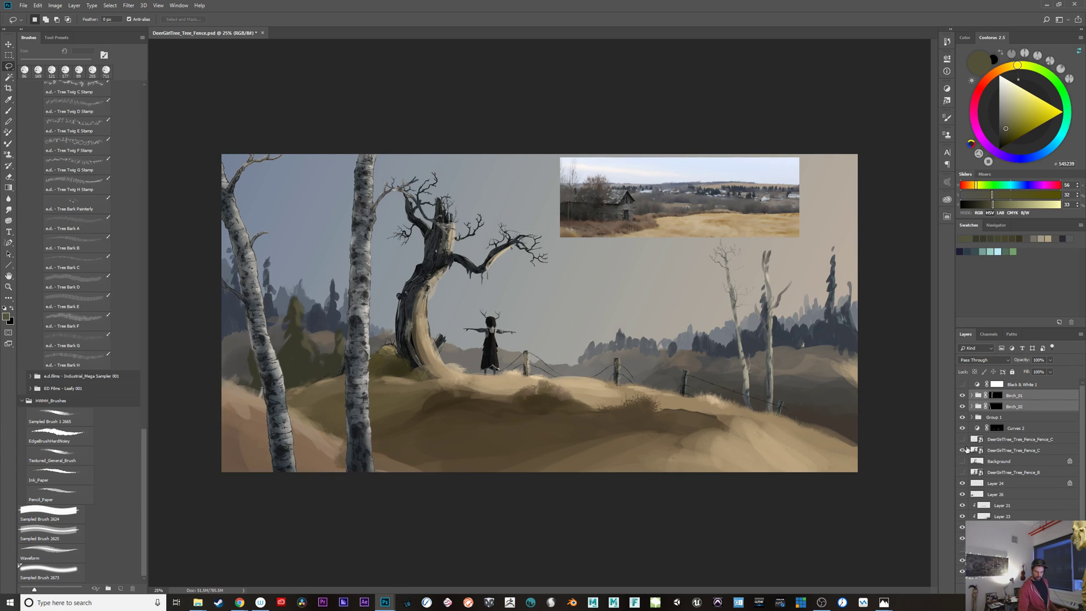
# Step: Examine what Group 1 and each of its two layers add to the hill by hiding and showing them
pyautogui.click(962, 417)
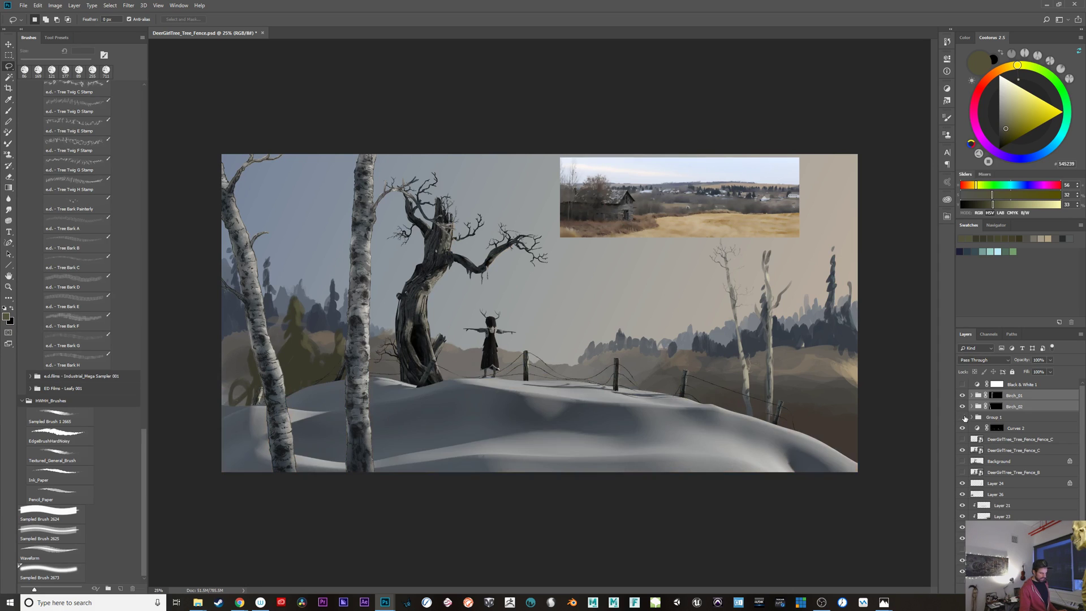
pyautogui.click(962, 418)
pyautogui.click(972, 417)
pyautogui.click(962, 430)
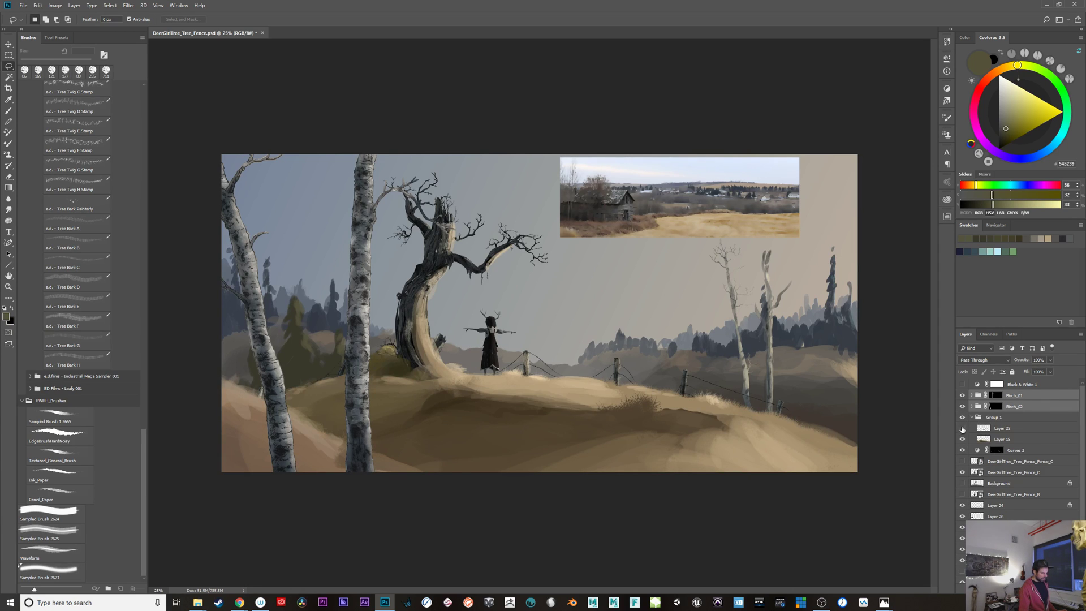
pyautogui.click(962, 429)
pyautogui.click(962, 430)
pyautogui.click(962, 428)
pyautogui.click(962, 439)
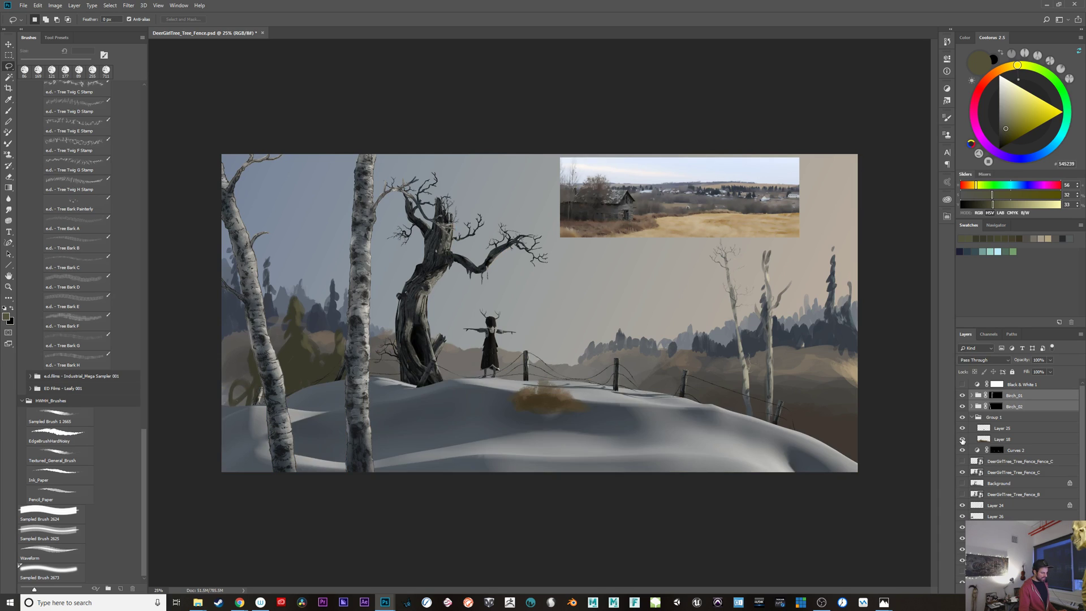
pyautogui.click(963, 439)
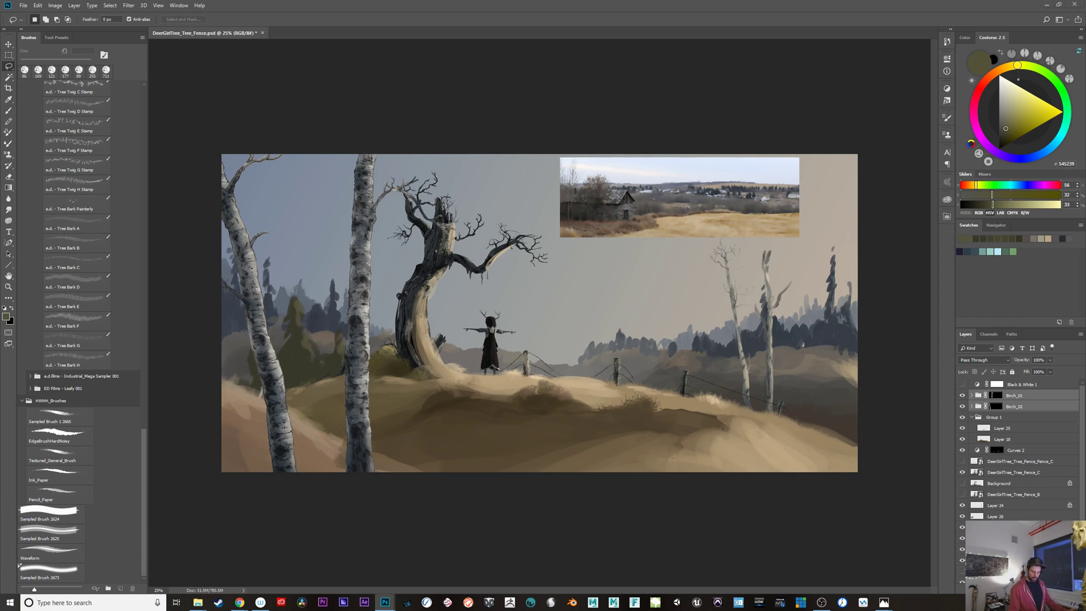
# Step: Create a new layer placed behind the background trees, and prepare a 387 px brush with a light warm grey sampled from the sky
pyautogui.scroll(-3, 1018, 452)
pyautogui.click(989, 515)
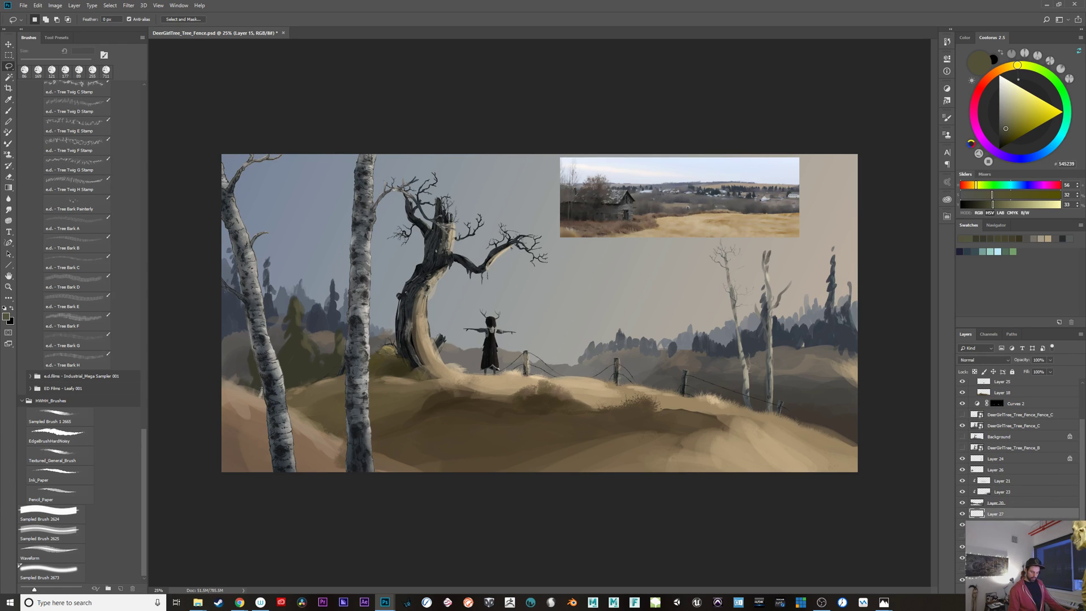
pyautogui.press('b')
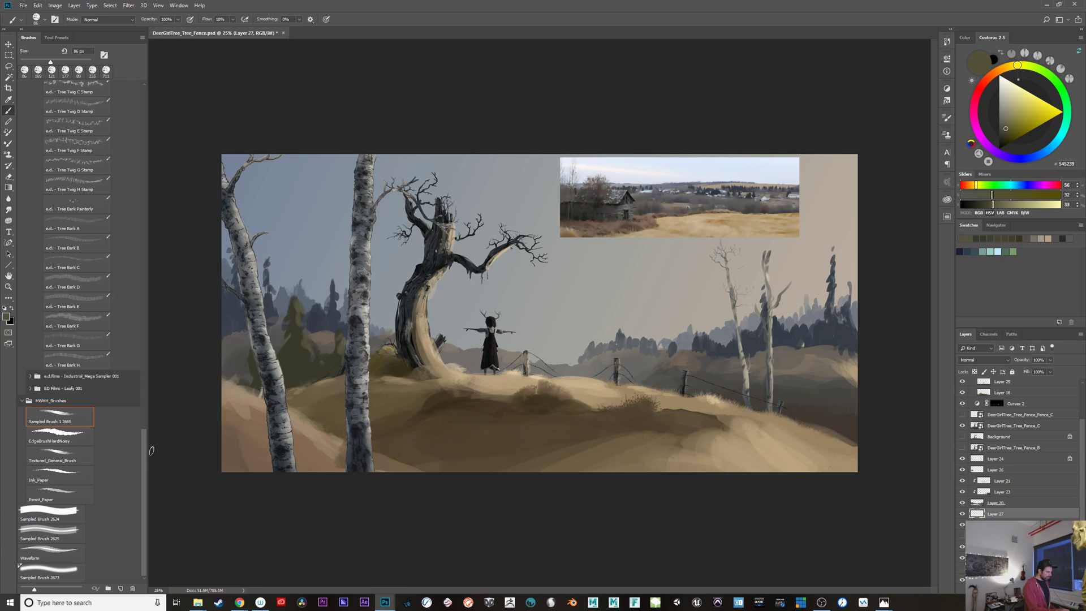
pyautogui.keyDown('alt'); pyautogui.click(305, 248); pyautogui.keyUp('alt')
pyautogui.moveTo(306, 287); pyautogui.dragTo(332, 296)
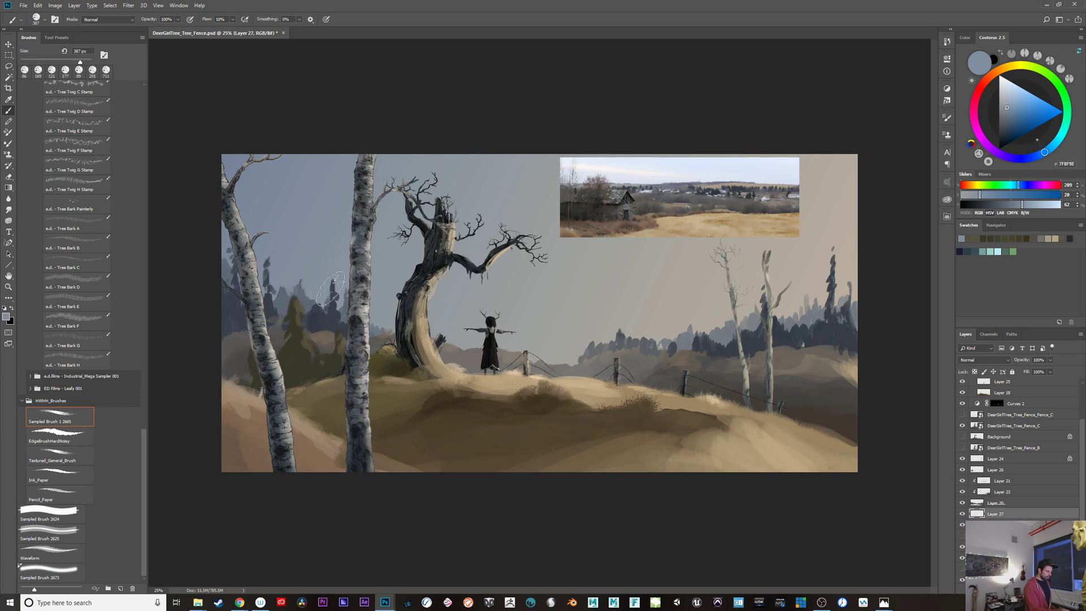
pyautogui.keyDown('alt'); pyautogui.click(683, 297); pyautogui.keyUp('alt')
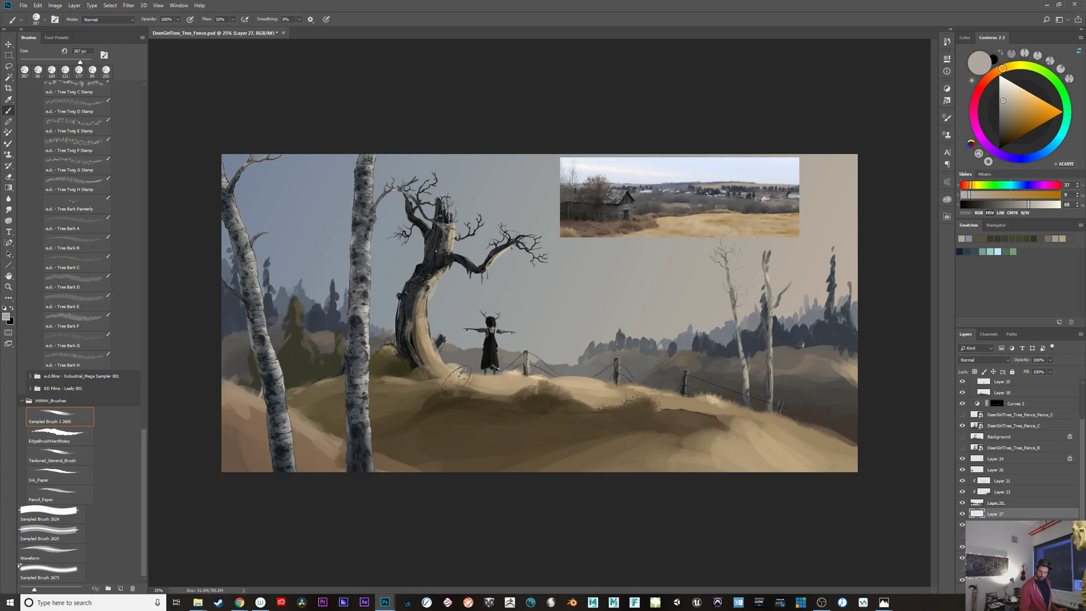
pyautogui.moveTo(997, 576); pyautogui.dragTo(997, 573)
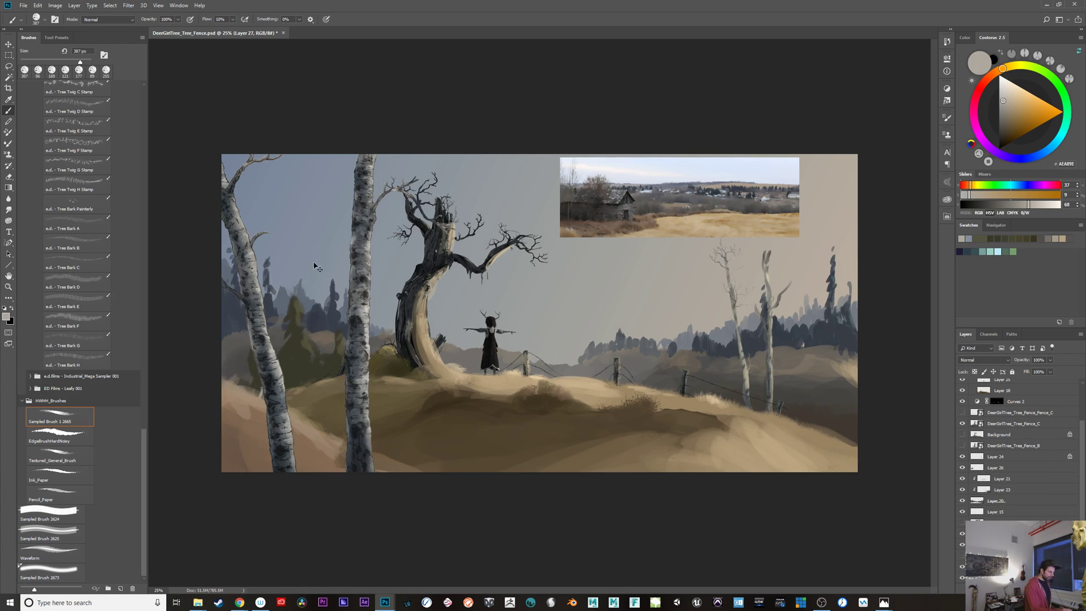
# Step: Try painting a broad light-grey cloud in the sky around the birches, clearing or undoing each attempt
pyautogui.moveTo(311, 182)
pyautogui.mouseDown()
pyautogui.moveTo(329, 215)
pyautogui.moveTo(272, 162)
pyautogui.moveTo(305, 151)
pyautogui.moveTo(285, 163)
pyautogui.moveTo(299, 246)
pyautogui.moveTo(353, 269)
pyautogui.moveTo(334, 234)
pyautogui.moveTo(350, 241)
pyautogui.moveTo(321, 222)
pyautogui.moveTo(301, 225)
pyautogui.moveTo(300, 204)
pyautogui.moveTo(310, 213)
pyautogui.moveTo(267, 201)
pyautogui.moveTo(206, 230)
pyautogui.moveTo(286, 228)
pyautogui.moveTo(303, 256)
pyautogui.moveTo(364, 265)
pyautogui.moveTo(402, 255)
pyautogui.moveTo(246, 253)
pyautogui.moveTo(303, 275)
pyautogui.moveTo(242, 266)
pyautogui.moveTo(399, 267)
pyautogui.moveTo(280, 276)
pyautogui.moveTo(302, 277)
pyautogui.mouseUp()
pyautogui.hotkey('ctrl', 'z')
pyautogui.keyDown('alt'); pyautogui.click(268, 223); pyautogui.keyUp('alt')
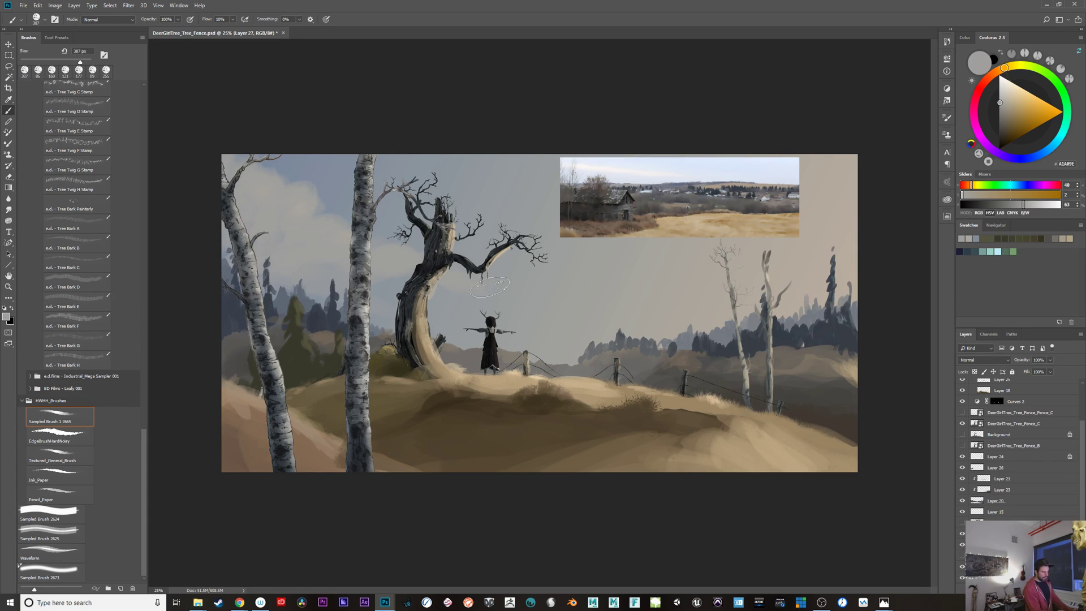
pyautogui.hotkey('ctrl', 'a')
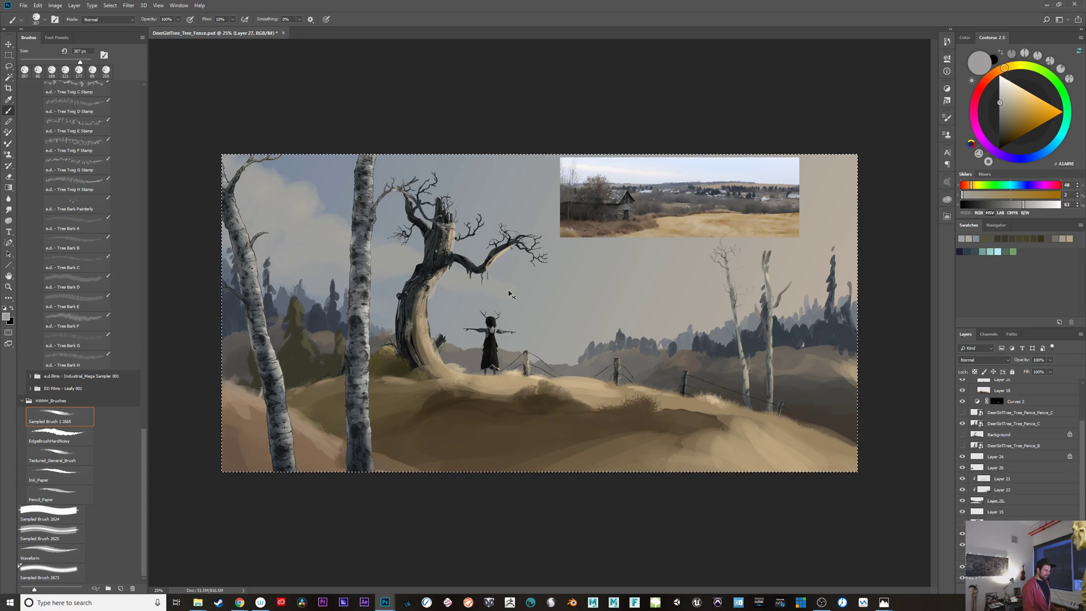
pyautogui.hotkey('ctrl', 'x')
pyautogui.moveTo(325, 181); pyautogui.dragTo(272, 183)
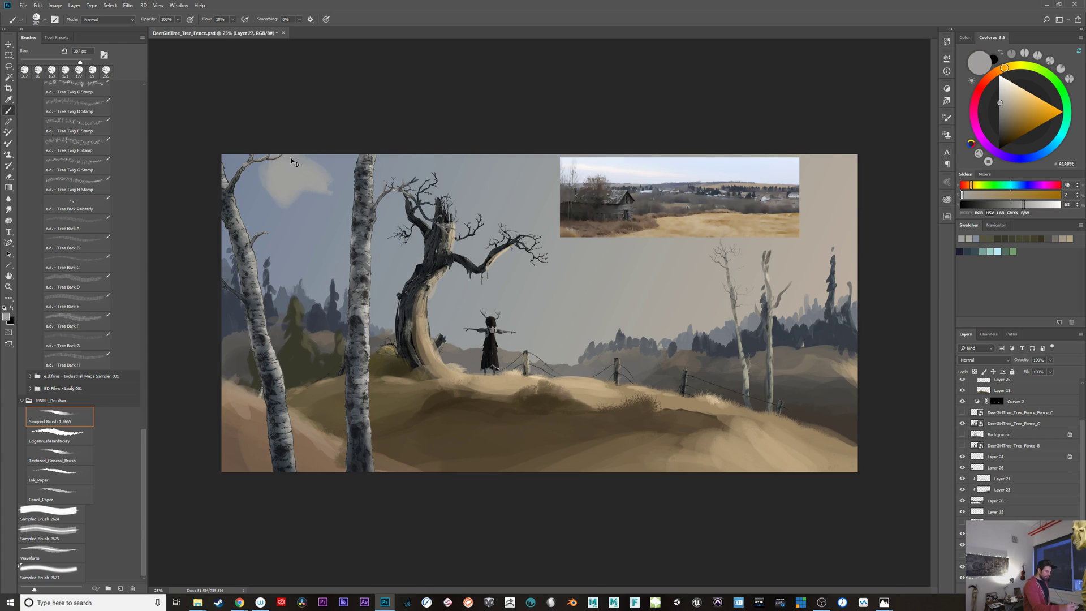
pyautogui.hotkey('ctrl', 'alt', 'z')
pyautogui.hotkey('ctrl', 'alt', 'z')
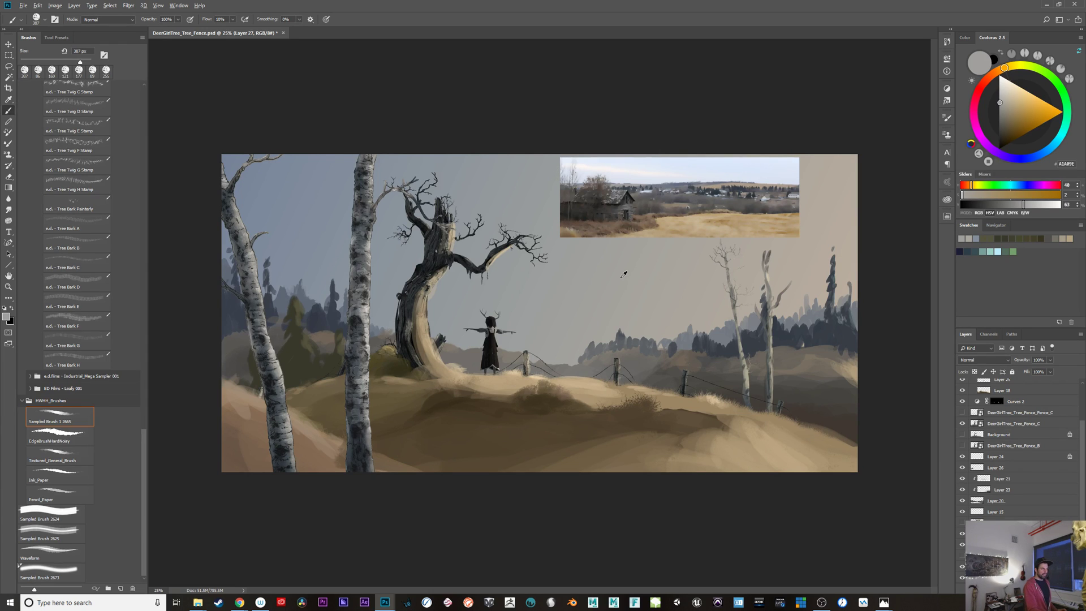
pyautogui.keyDown('alt'); pyautogui.click(624, 275); pyautogui.keyUp('alt')
pyautogui.moveTo(289, 172)
pyautogui.mouseDown()
pyautogui.moveTo(312, 191)
pyautogui.moveTo(308, 158)
pyautogui.mouseUp()
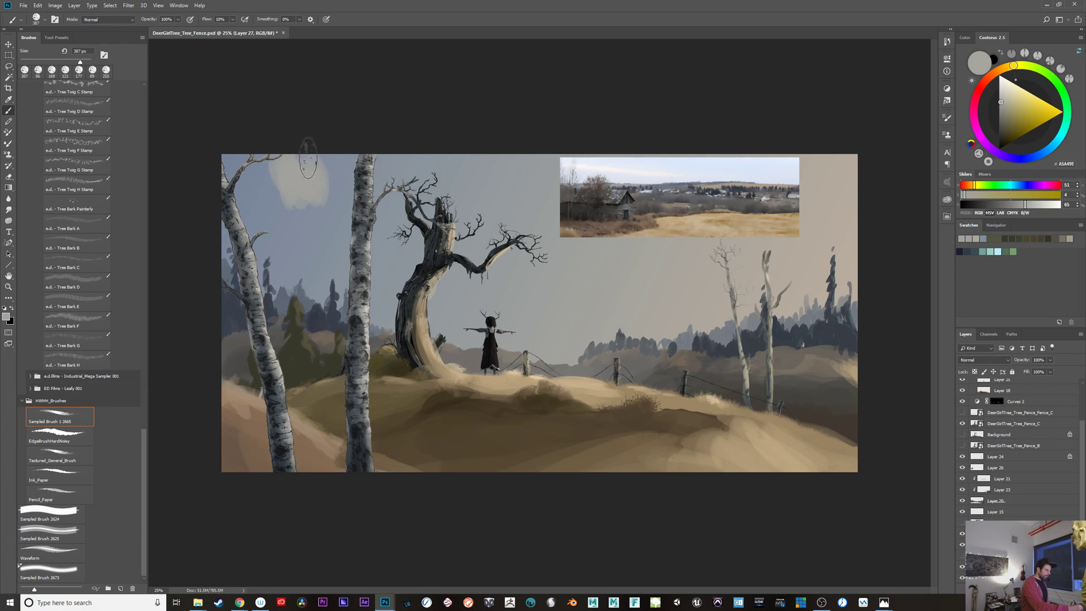
pyautogui.hotkey('ctrl', 'z')
# Step: Reduce the brush size, sample a warm grey from the sky, and paint streaky clouds behind the birches, undoing the unwanted strokes
pyautogui.press('[')
pyautogui.press('[')
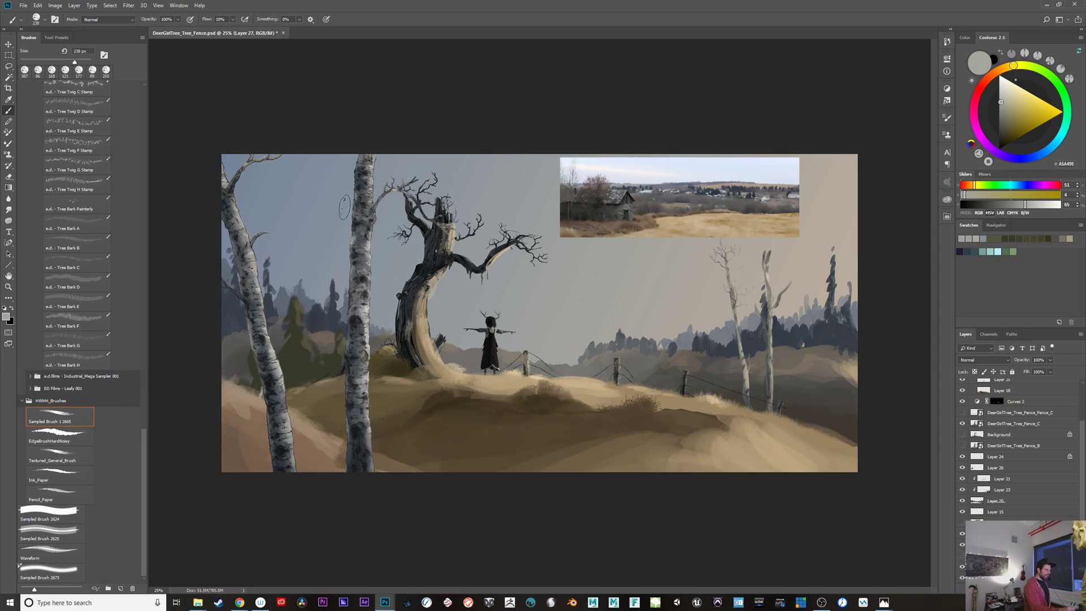
pyautogui.moveTo(344, 207)
pyautogui.mouseDown()
pyautogui.moveTo(211, 145)
pyautogui.moveTo(262, 178)
pyautogui.moveTo(262, 153)
pyautogui.mouseUp()
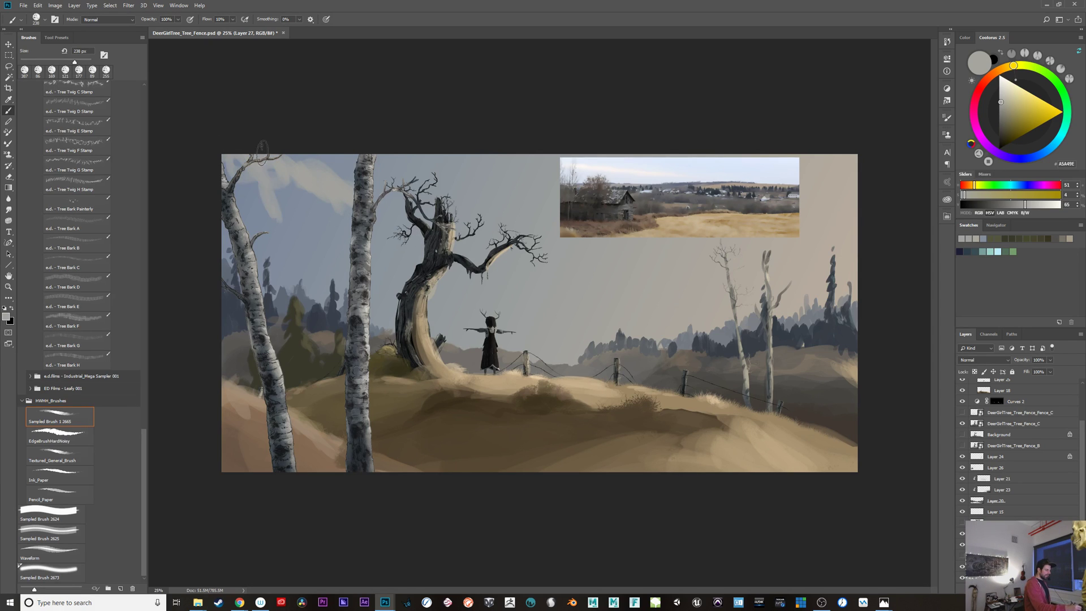
pyautogui.hotkey('ctrl', 'z')
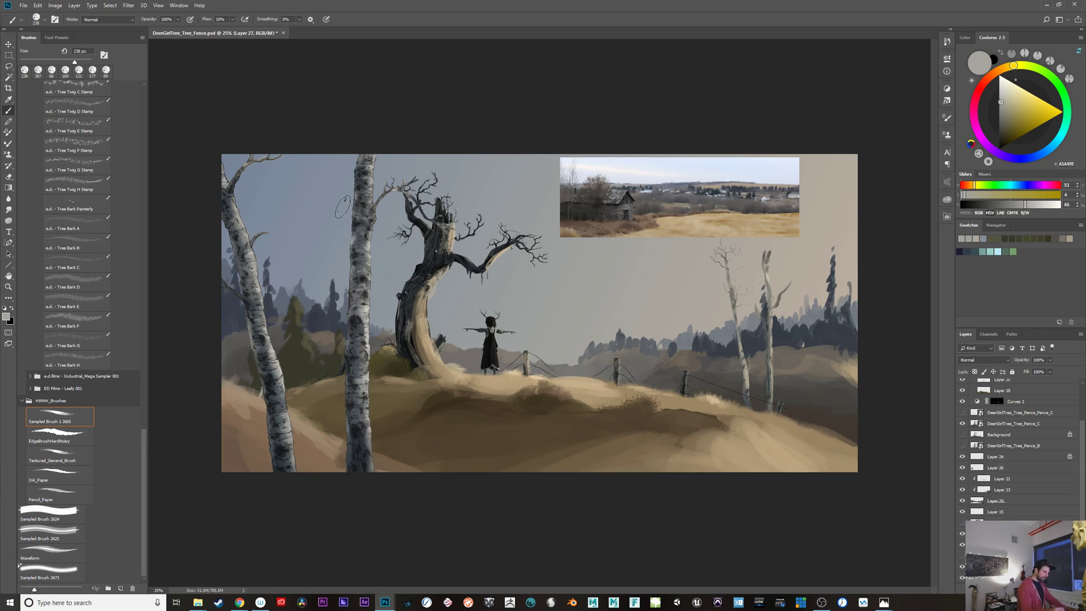
pyautogui.keyDown('alt'); pyautogui.click(633, 301); pyautogui.keyUp('alt')
pyautogui.moveTo(336, 213)
pyautogui.mouseDown()
pyautogui.moveTo(326, 174)
pyautogui.moveTo(458, 273)
pyautogui.moveTo(521, 287)
pyautogui.mouseUp()
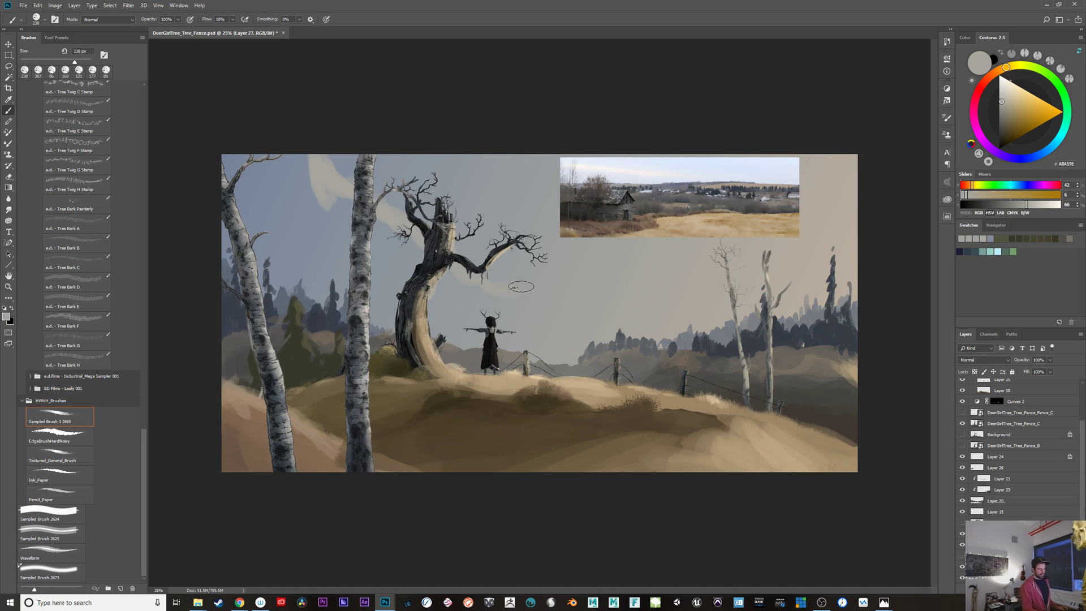
pyautogui.hotkey('ctrl', 'z')
pyautogui.moveTo(494, 249)
pyautogui.mouseDown()
pyautogui.moveTo(402, 218)
pyautogui.moveTo(369, 221)
pyautogui.moveTo(271, 185)
pyautogui.moveTo(323, 215)
pyautogui.moveTo(289, 184)
pyautogui.moveTo(246, 207)
pyautogui.moveTo(236, 187)
pyautogui.moveTo(334, 219)
pyautogui.mouseUp()
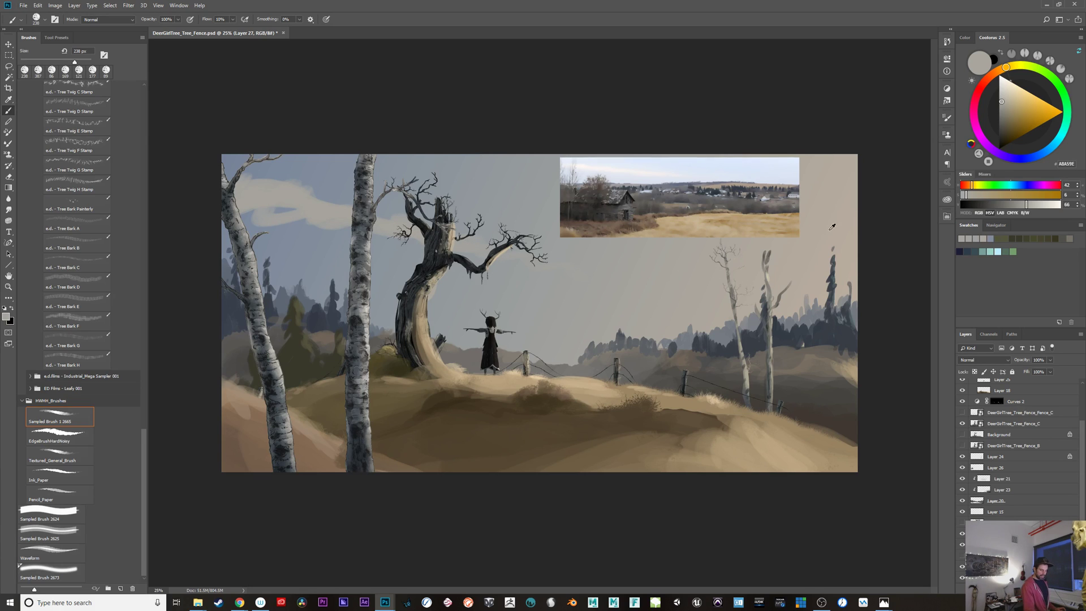
# Step: Paint soft cloud streaks low in the sky around the bare background trees with sampled warm greys, then a lighter peach (#D5B592)
pyautogui.keyDown('alt'); pyautogui.click(639, 257); pyautogui.keyUp('alt')
pyautogui.moveTo(639, 256)
pyautogui.mouseDown()
pyautogui.moveTo(654, 265)
pyautogui.moveTo(714, 257)
pyautogui.mouseUp()
pyautogui.keyDown('alt'); pyautogui.click(702, 260); pyautogui.keyUp('alt')
pyautogui.moveTo(637, 259); pyautogui.dragTo(698, 253)
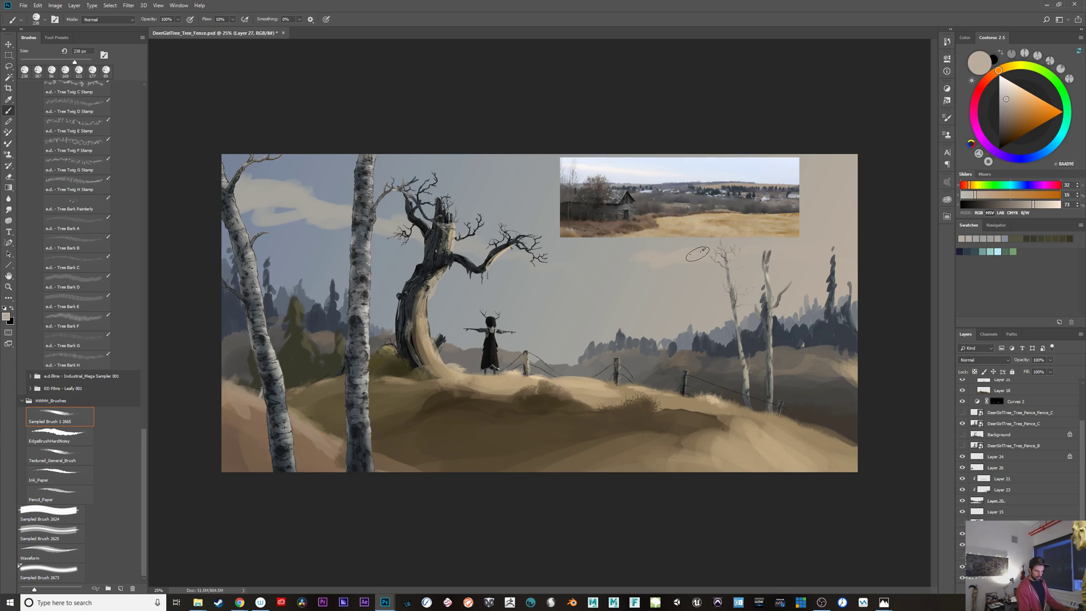
pyautogui.keyDown('alt'); pyautogui.click(835, 230); pyautogui.keyUp('alt')
pyautogui.click(1016, 96)
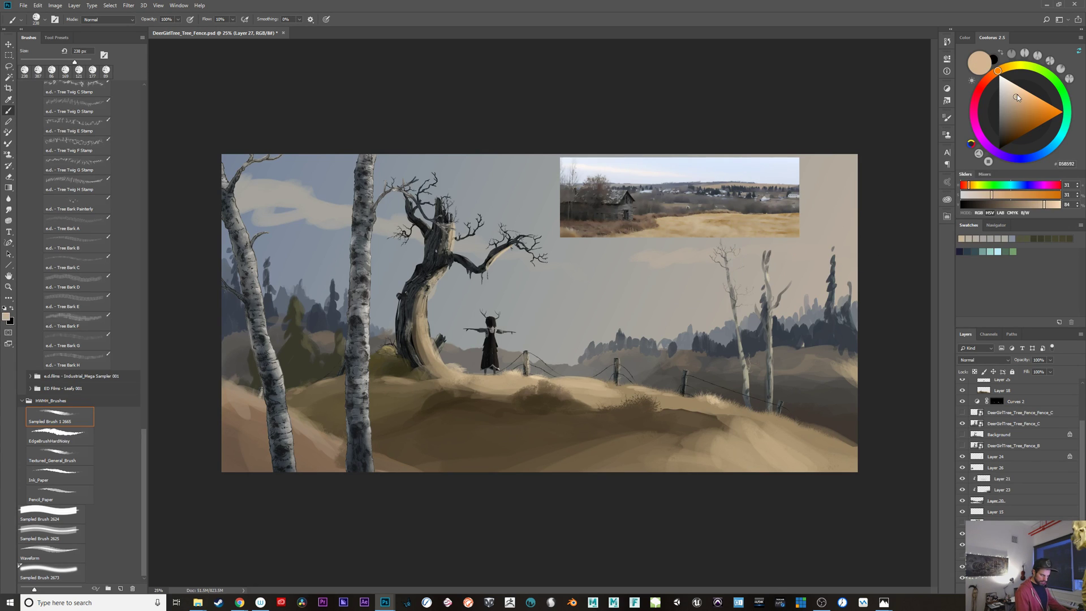
pyautogui.moveTo(849, 252); pyautogui.dragTo(706, 251)
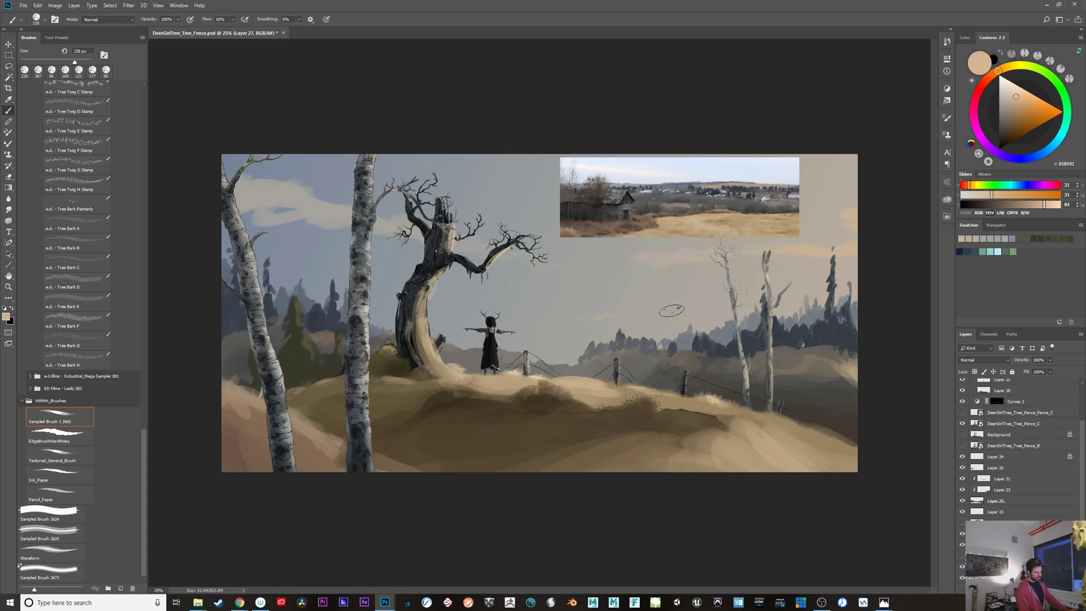
# Step: On a new layer, paint hazy distant hills behind the girl and fence at 50% brush opacity, sampling blue-greys and warm greys nearby
pyautogui.keyDown('alt'); pyautogui.click(691, 341); pyautogui.keyUp('alt')
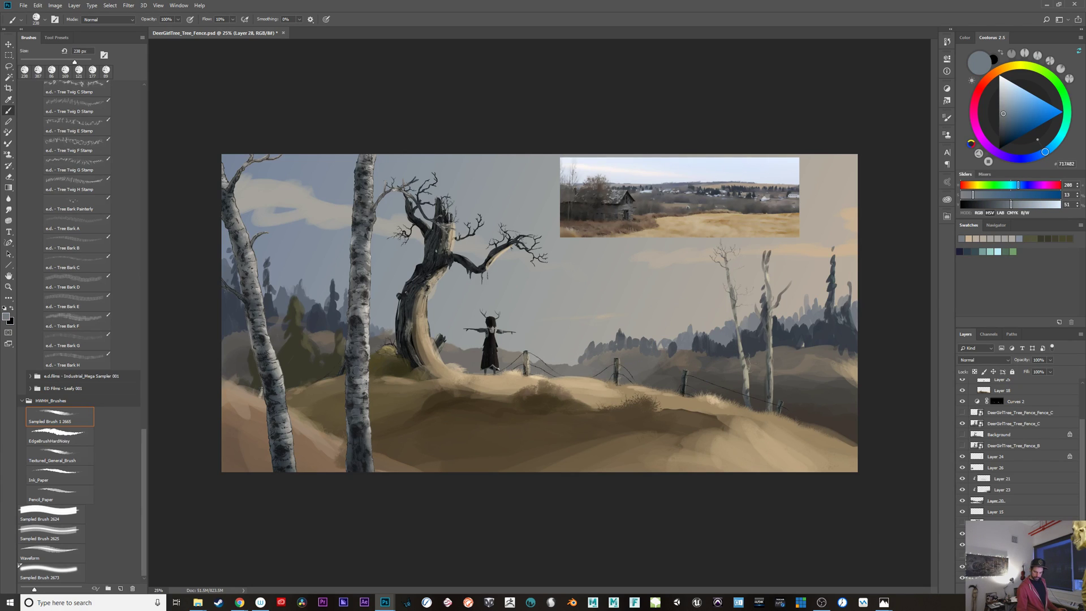
pyautogui.scroll(-2, 1018, 447)
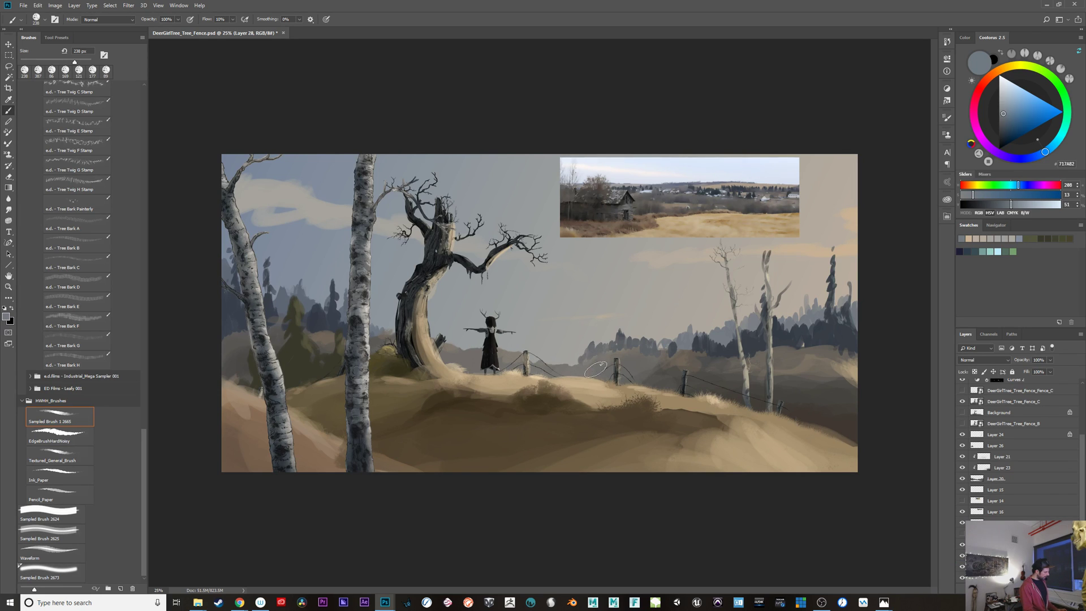
pyautogui.press('5')
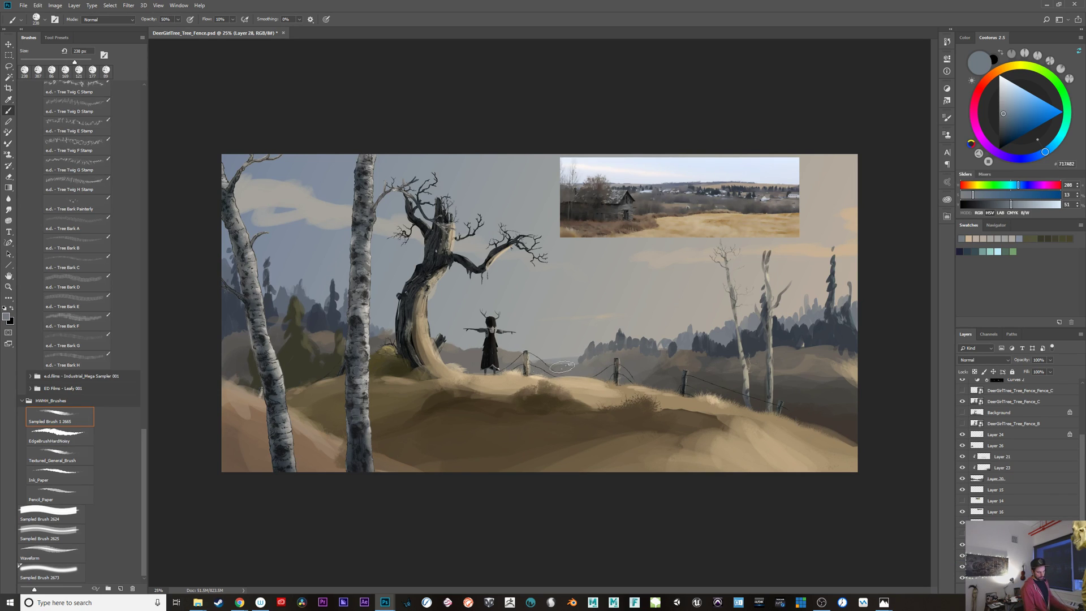
pyautogui.keyDown('alt'); pyautogui.click(605, 358); pyautogui.keyUp('alt')
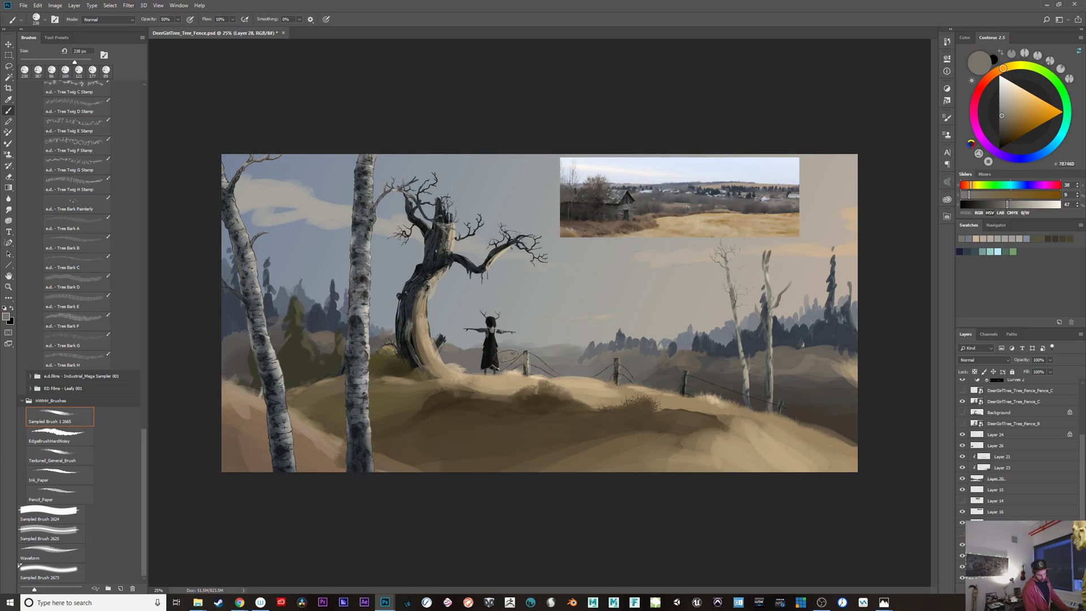
pyautogui.keyDown('alt'); pyautogui.click(556, 349); pyautogui.keyUp('alt')
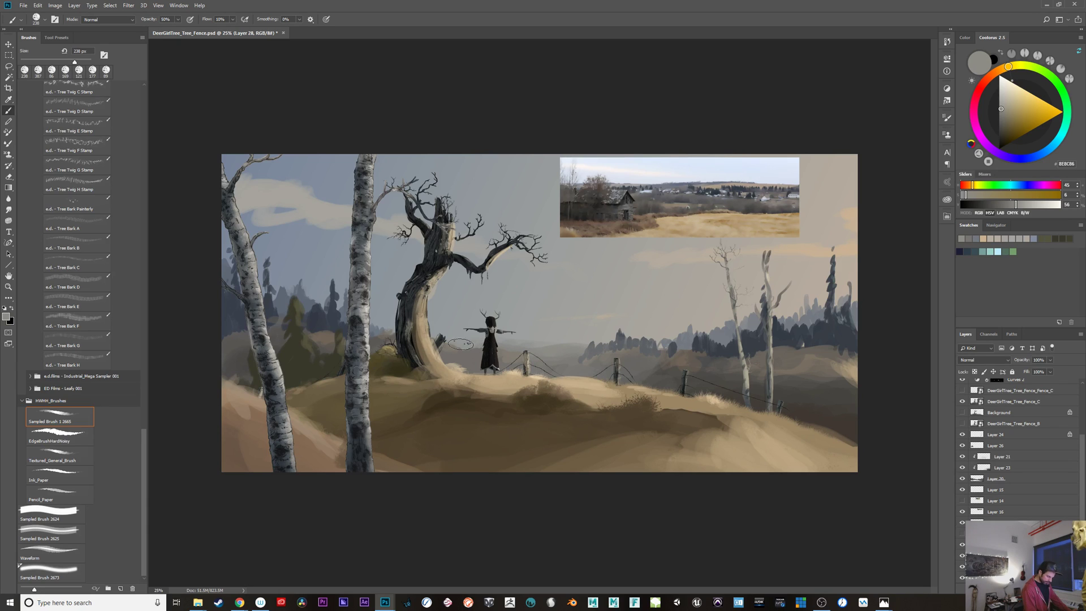
pyautogui.keyDown('alt'); pyautogui.click(476, 346); pyautogui.keyUp('alt')
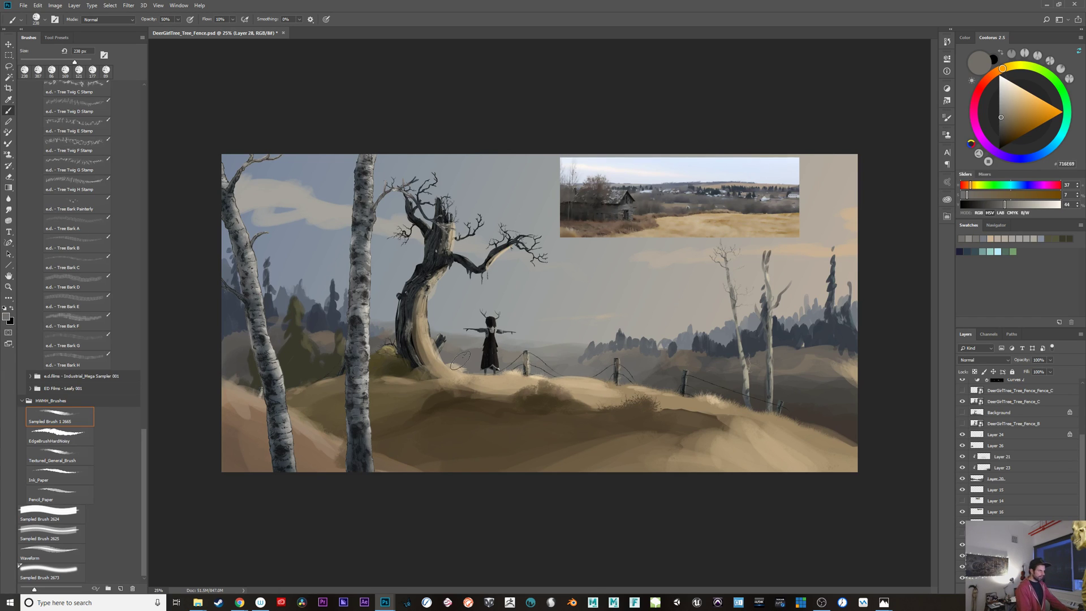
# Step: Try brushing sampled sky blue-grey across the sky and horizon behind the girl, and undo it
pyautogui.keyDown('alt'); pyautogui.click(398, 270); pyautogui.keyUp('alt')
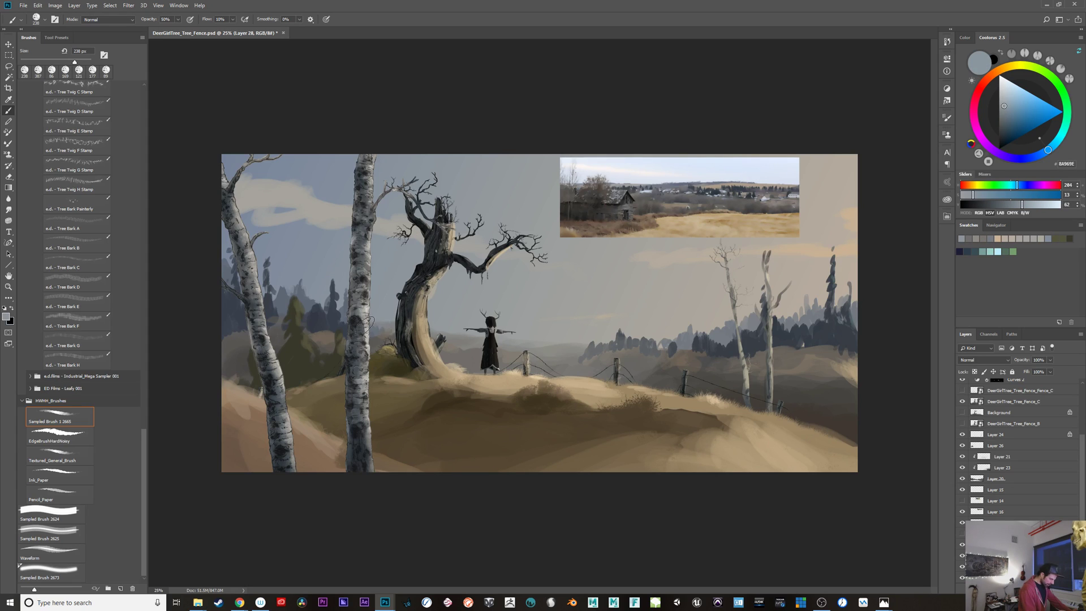
pyautogui.keyDown('alt'); pyautogui.click(289, 259); pyautogui.keyUp('alt')
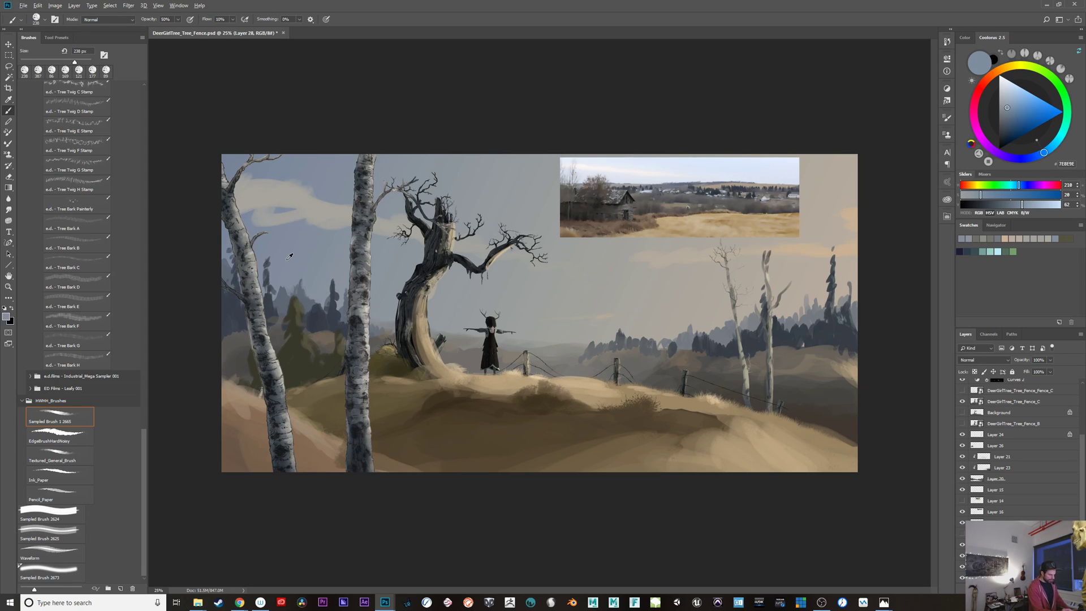
pyautogui.keyDown('alt'); pyautogui.click(284, 258); pyautogui.keyUp('alt')
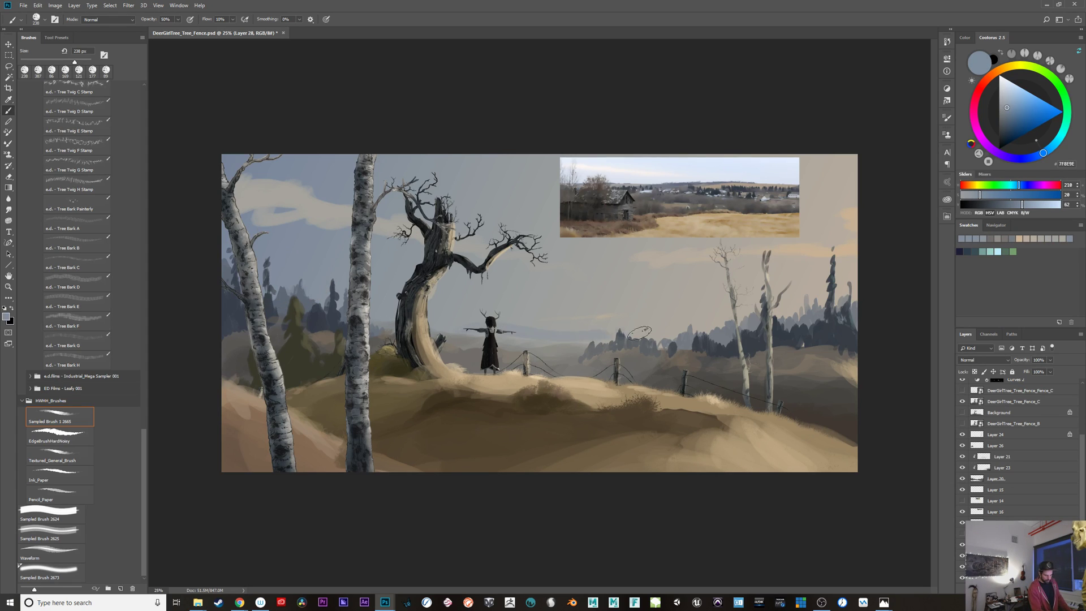
pyautogui.moveTo(375, 287); pyautogui.dragTo(803, 289)
pyautogui.hotkey('ctrl', 'z')
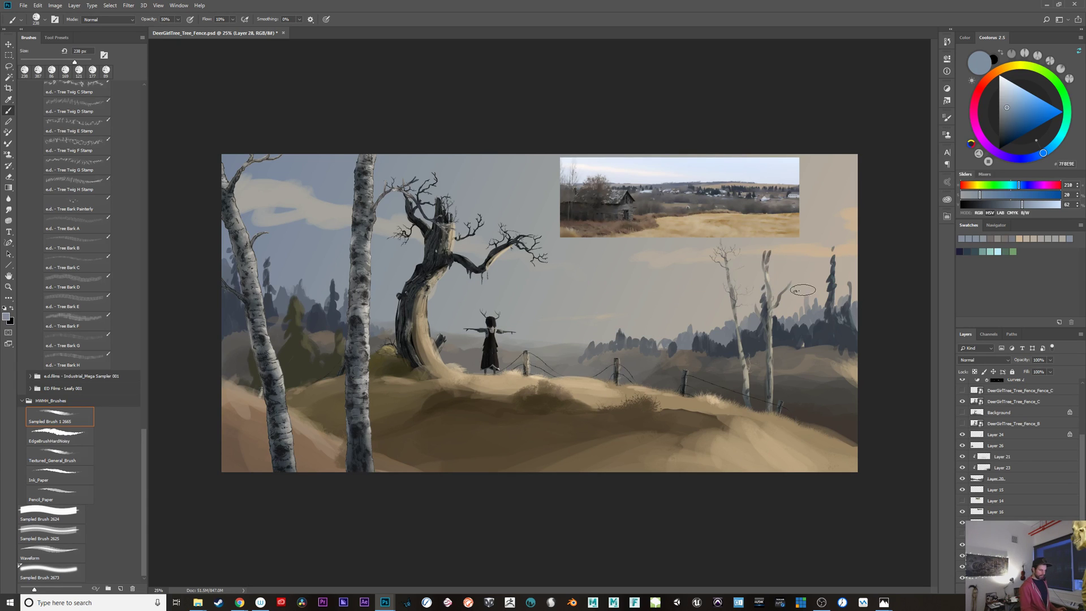
# Step: Try a smaller brush stroke in a sampled warm grey around the girl's feet, undo it, and add a new layer
pyautogui.keyDown('alt'); pyautogui.click(461, 344); pyautogui.keyUp('alt')
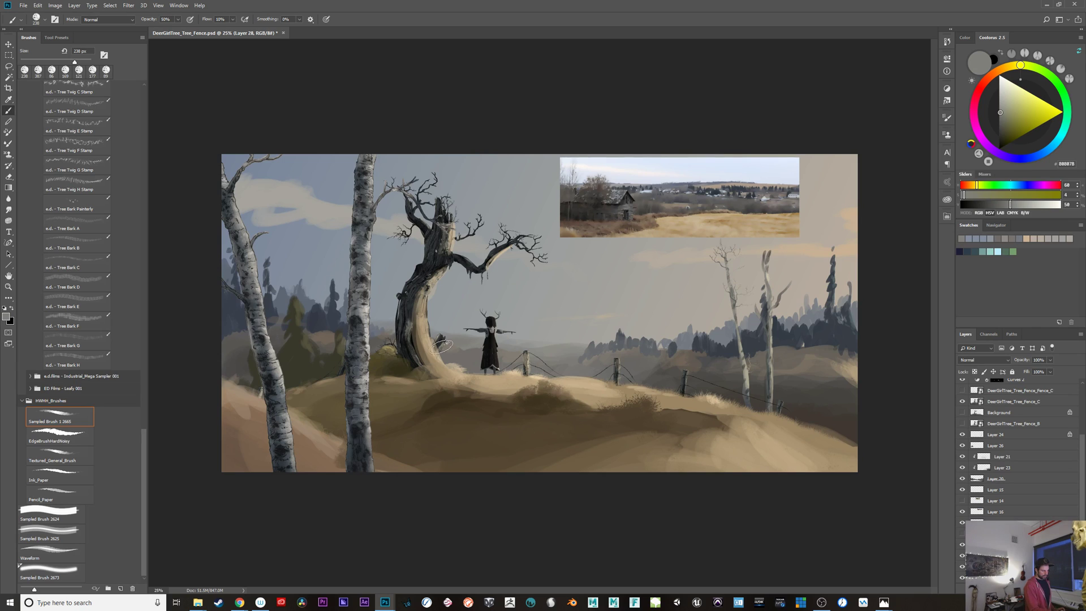
pyautogui.keyDown('alt'); pyautogui.click(629, 408); pyautogui.keyUp('alt')
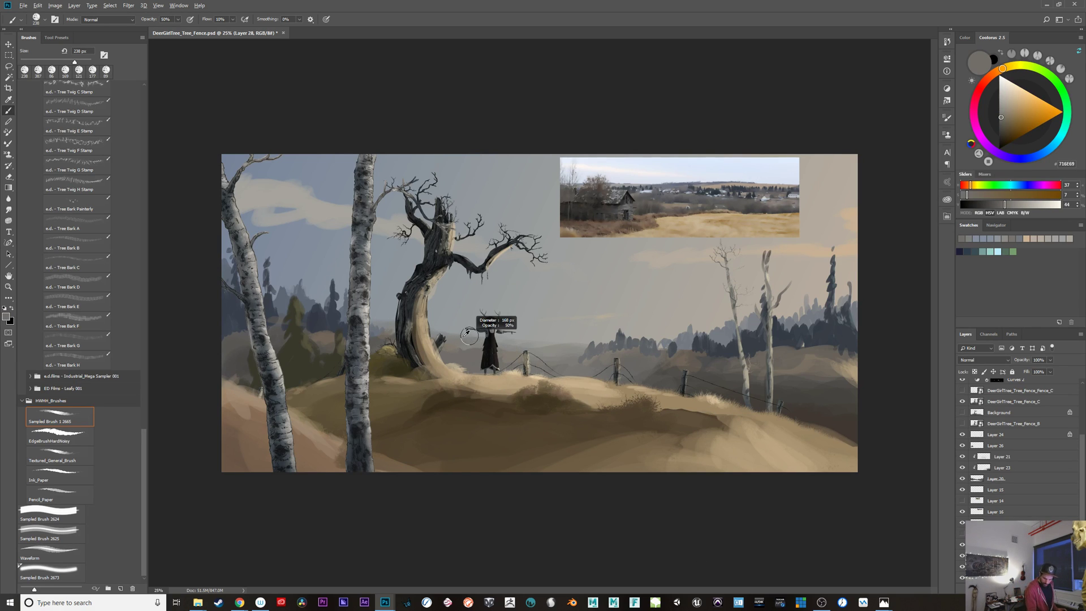
pyautogui.moveTo(441, 341)
pyautogui.mouseDown()
pyautogui.moveTo(577, 354)
pyautogui.moveTo(552, 393)
pyautogui.mouseUp()
pyautogui.hotkey('ctrl', 'z')
pyautogui.press('v')
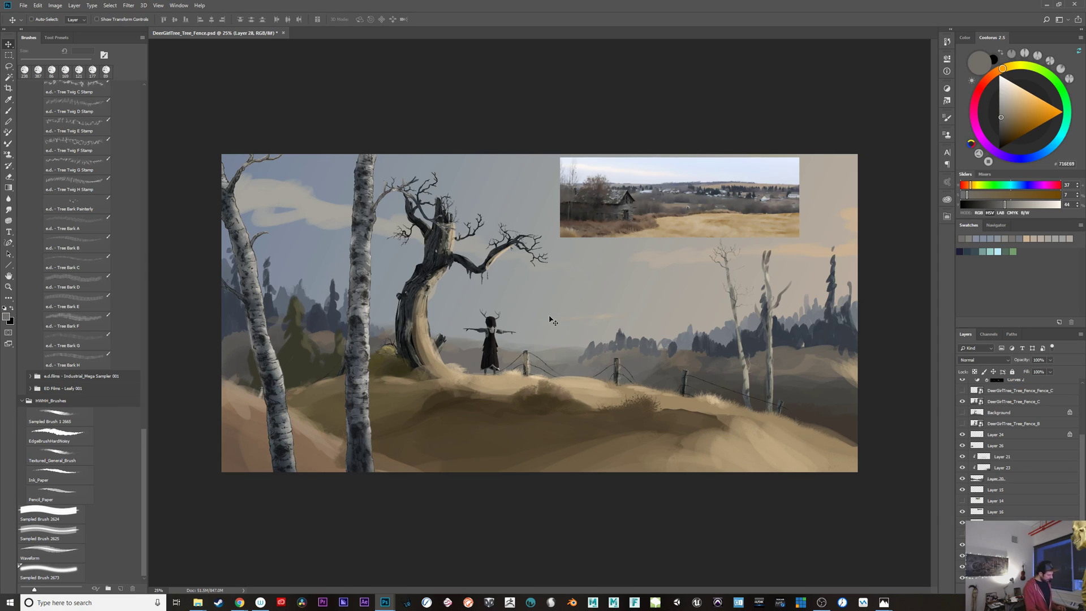
pyautogui.press('b')
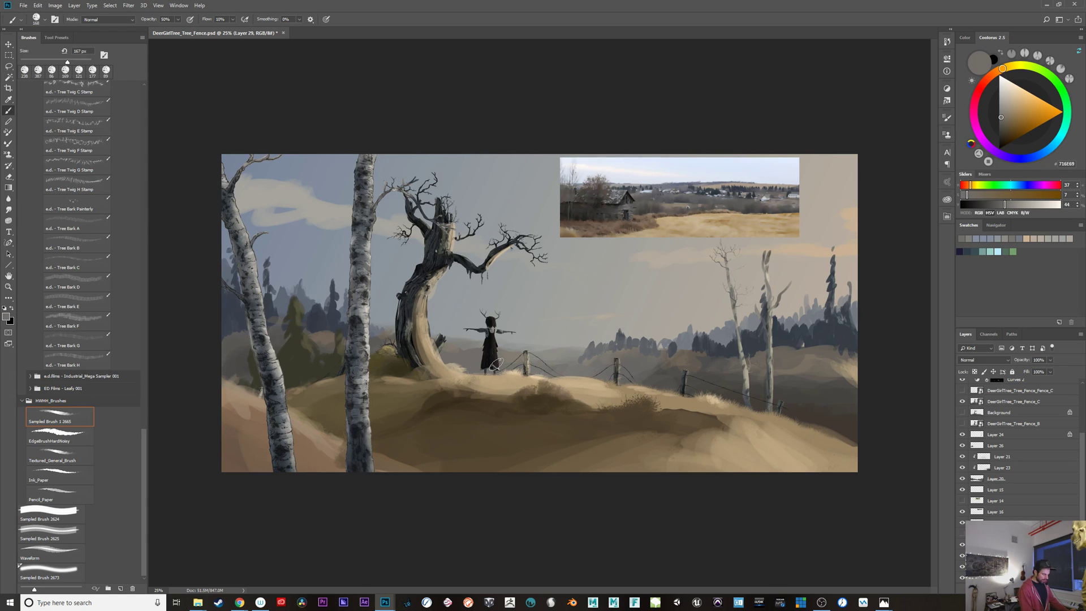
# Step: Try a broad band of dark brown sampled from the hill across the sky on the new layer, and undo it
pyautogui.keyDown('alt'); pyautogui.click(473, 356); pyautogui.keyUp('alt')
pyautogui.keyDown('alt'); pyautogui.click(525, 436); pyautogui.keyUp('alt')
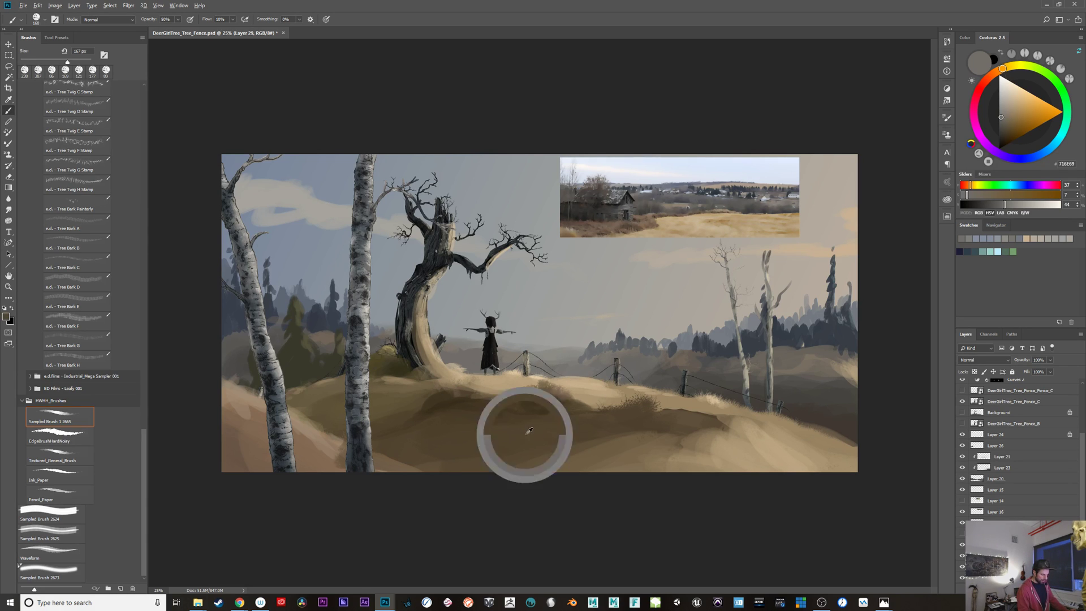
pyautogui.moveTo(483, 280)
pyautogui.mouseDown()
pyautogui.moveTo(731, 274)
pyautogui.moveTo(304, 285)
pyautogui.moveTo(674, 282)
pyautogui.moveTo(481, 281)
pyautogui.moveTo(821, 296)
pyautogui.moveTo(534, 275)
pyautogui.moveTo(300, 284)
pyautogui.mouseUp()
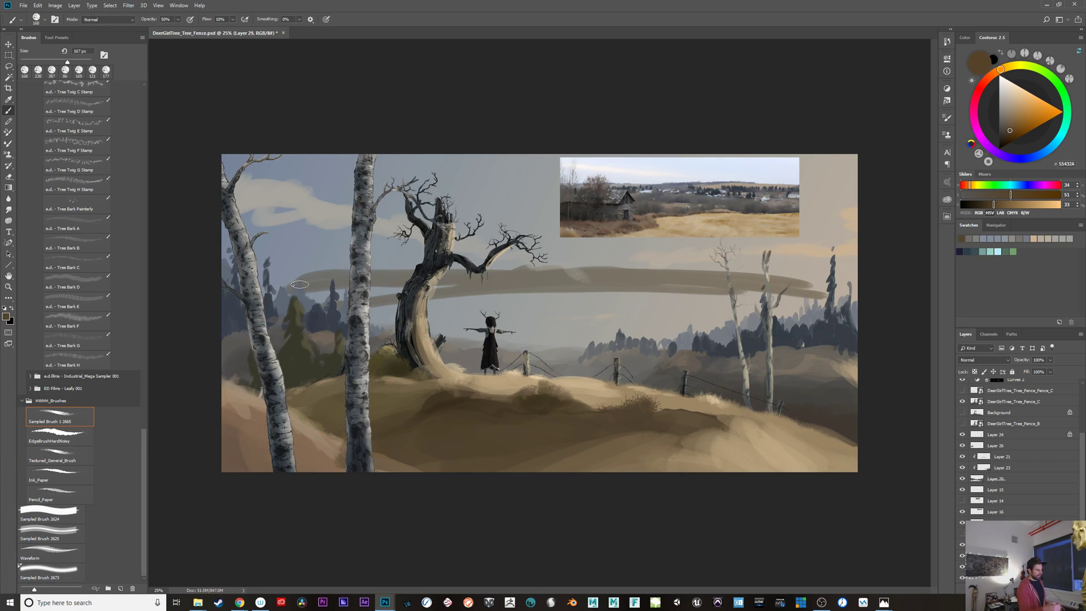
pyautogui.hotkey('ctrl', 'z')
pyautogui.hotkey('ctrl', 'z')
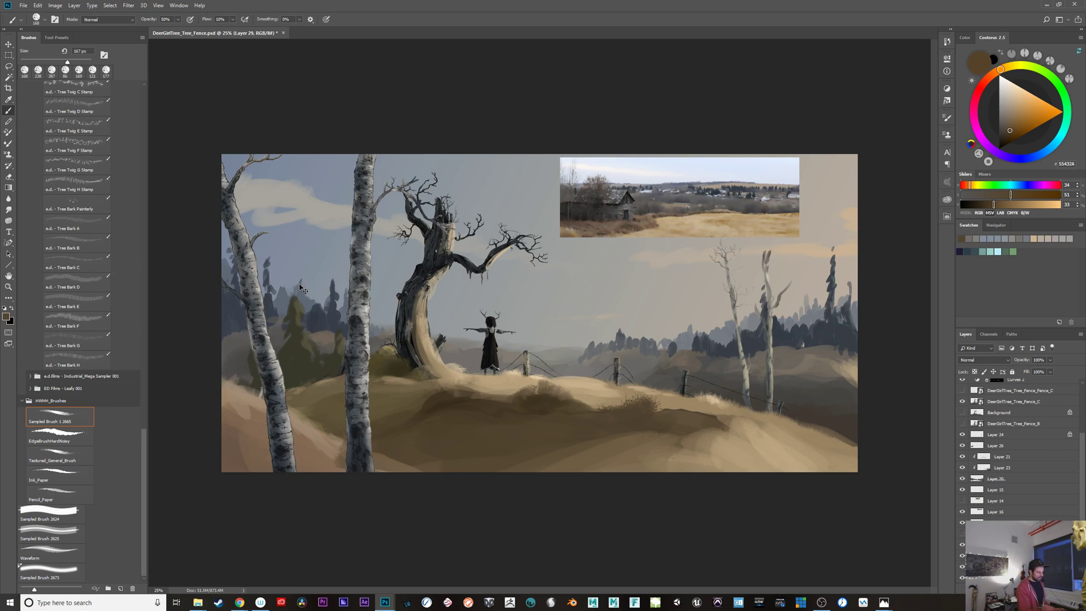
# Step: Prepare a 64 px brush in a blue-grey sampled from the distant haze, and return to the distant-hills layer, Layer 28
pyautogui.keyDown('alt'); pyautogui.click(587, 353); pyautogui.keyUp('alt')
pyautogui.moveTo(454, 327); pyautogui.dragTo(447, 325)
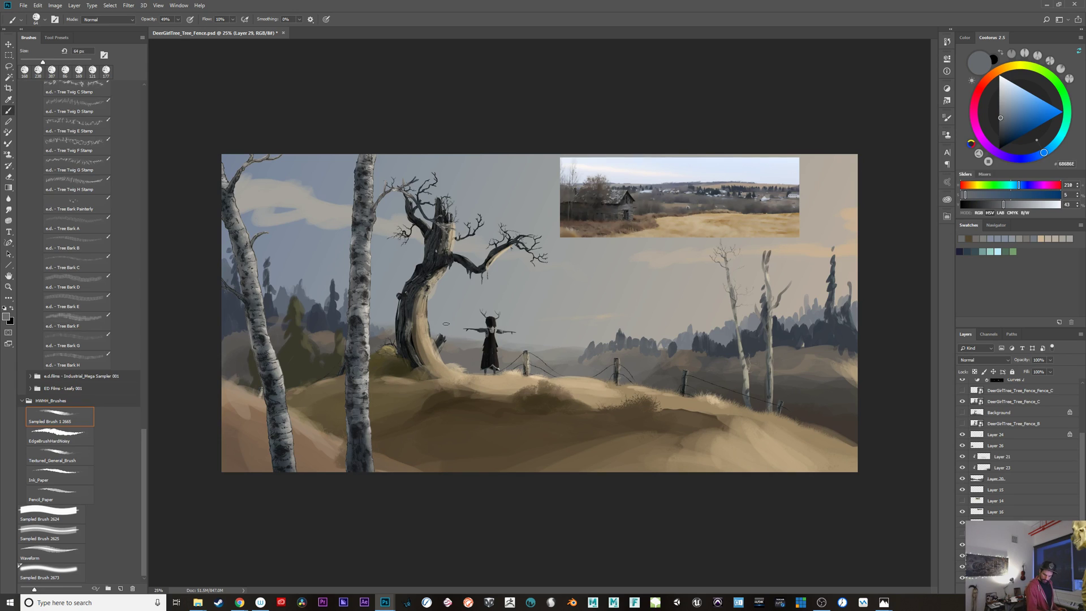
pyautogui.click(962, 566)
pyautogui.click(995, 567)
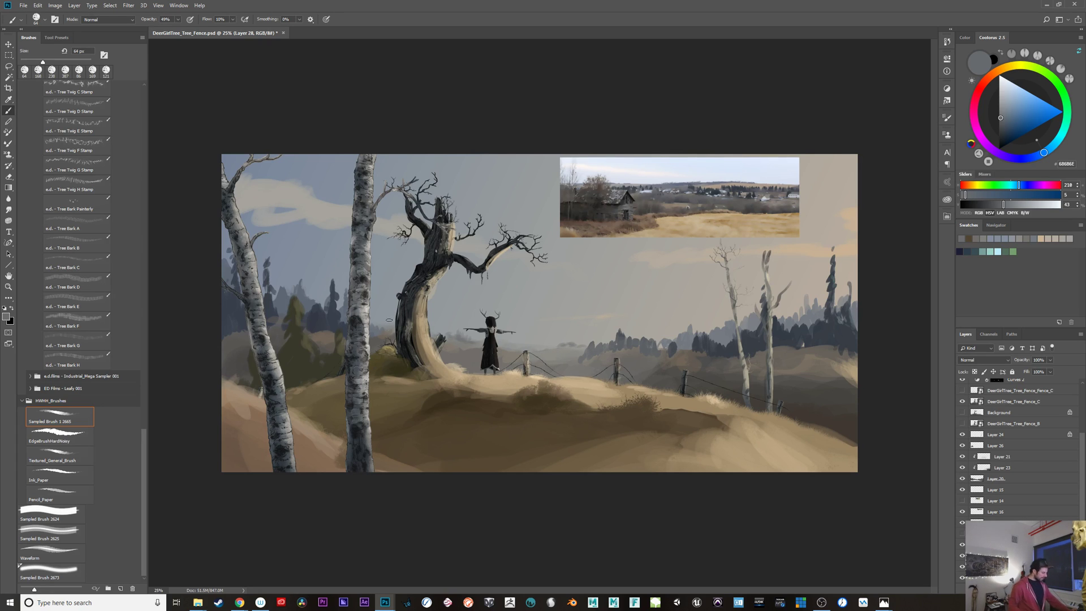
# Step: Examine the overall composition enlarged to 33.3% without the interface, cycling through the full-screen modes
pyautogui.hotkey('ctrl', '+')
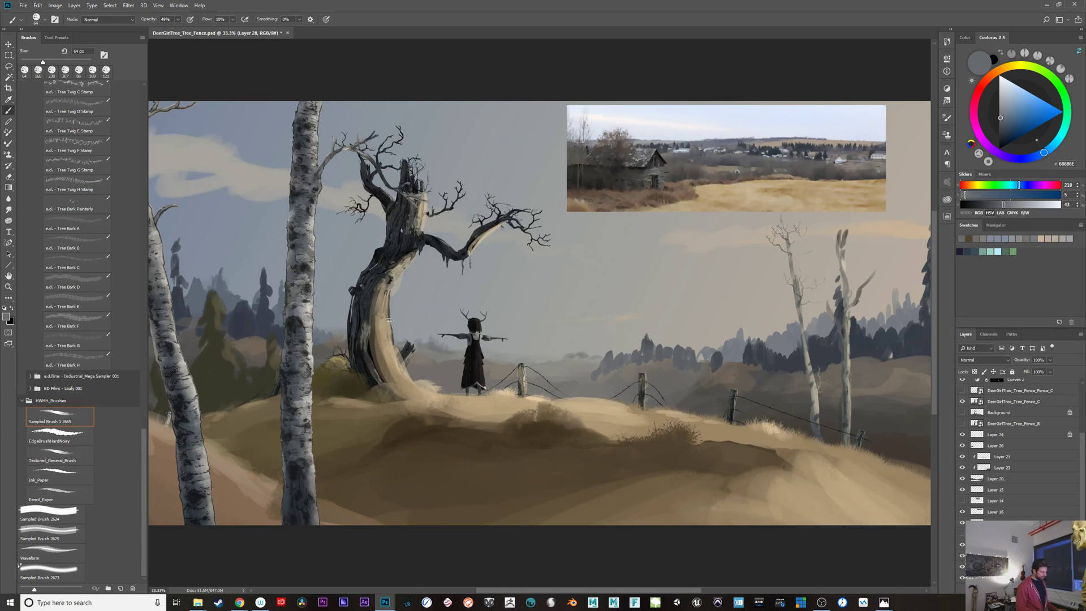
pyautogui.press('Tab')
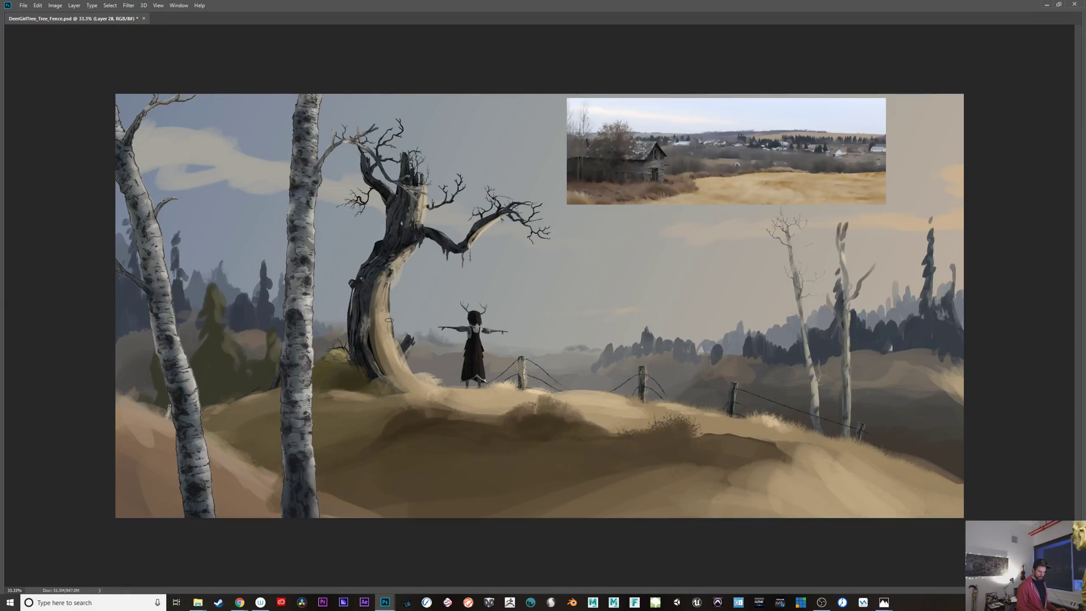
pyautogui.hotkey('ctrl', '+')
pyautogui.hotkey('ctrl', '-')
pyautogui.press('Tab')
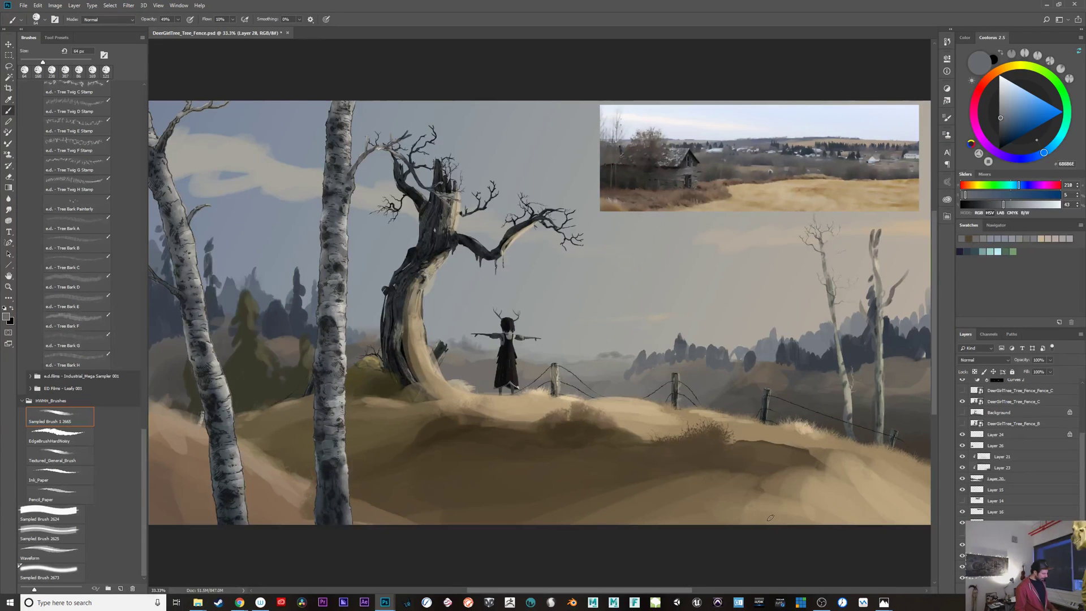
pyautogui.hscroll(2, 772, 521)
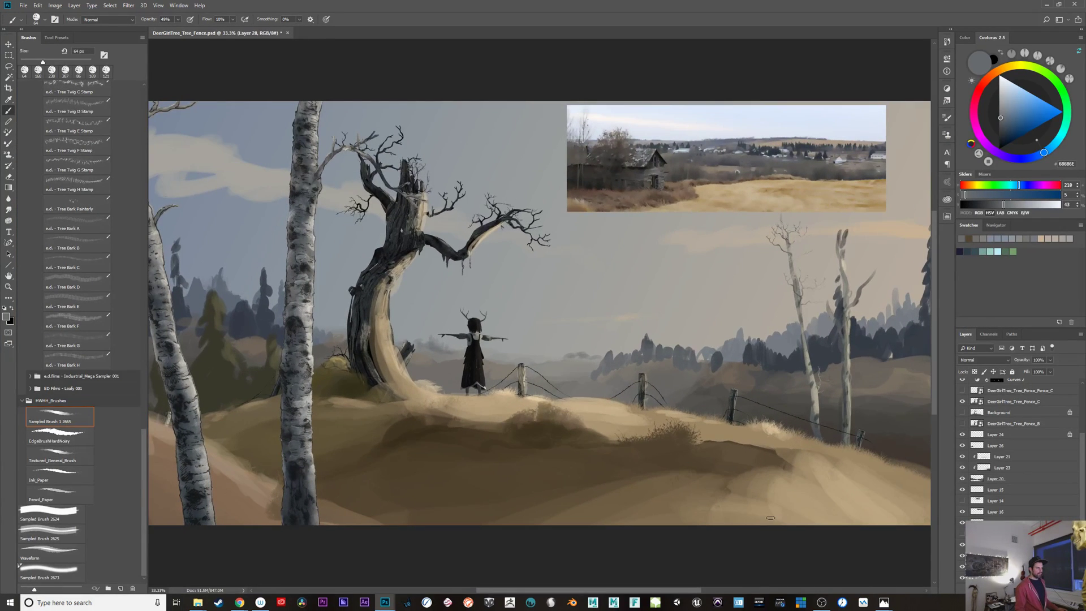
pyautogui.press('Tab')
pyautogui.press('f')
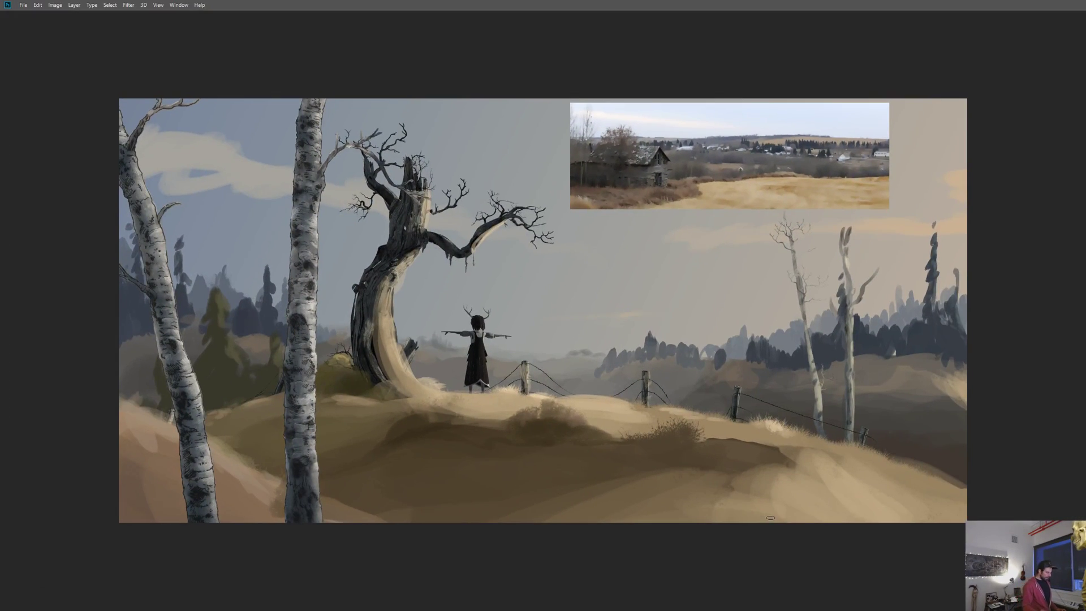
pyautogui.press('f')
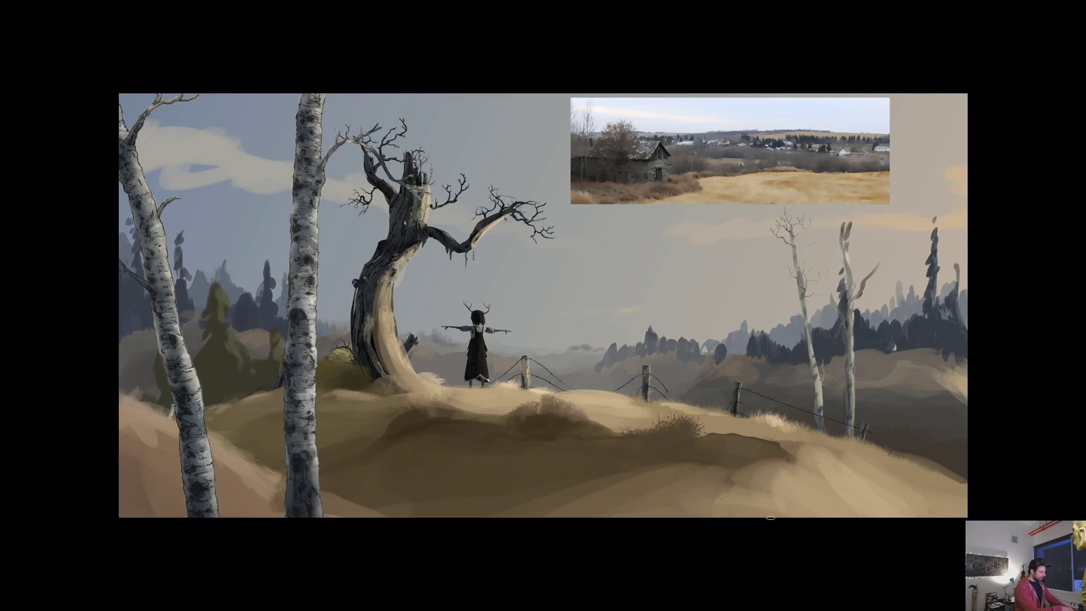
pyautogui.press('f')
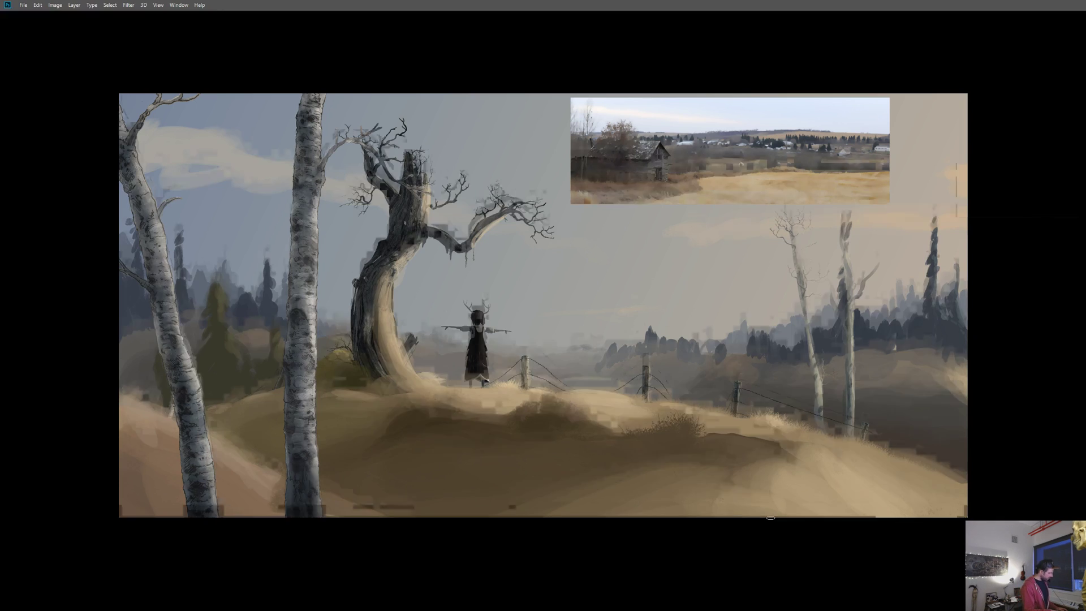
pyautogui.press('Tab')
# Step: Move the foreground birch nearest the old tree further left, opening a gap between the two trunks
pyautogui.scroll(3, 1019, 453)
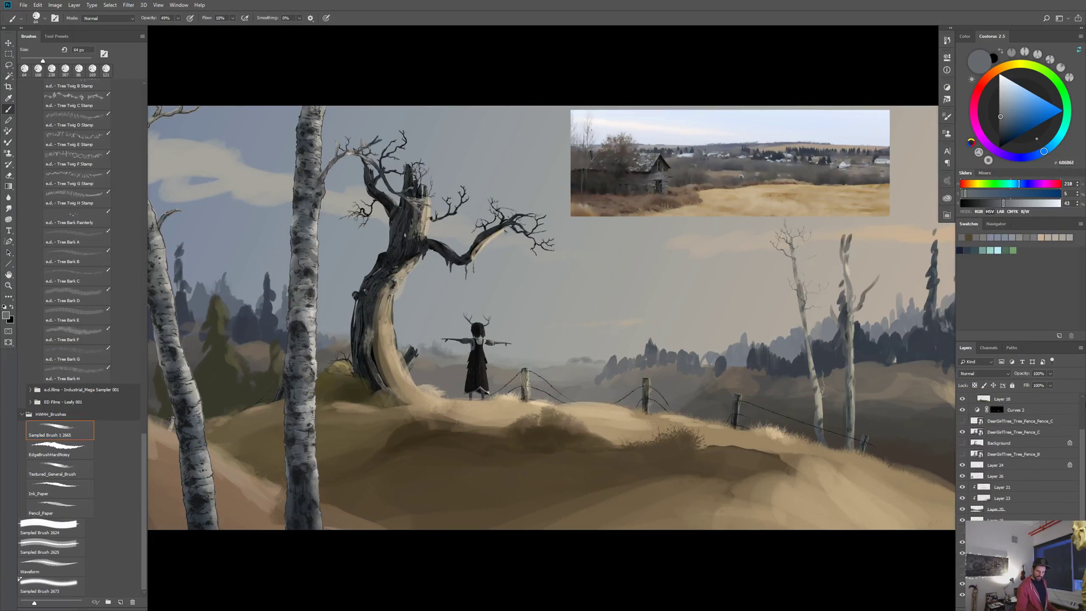
pyautogui.click(1022, 410)
pyautogui.press('v')
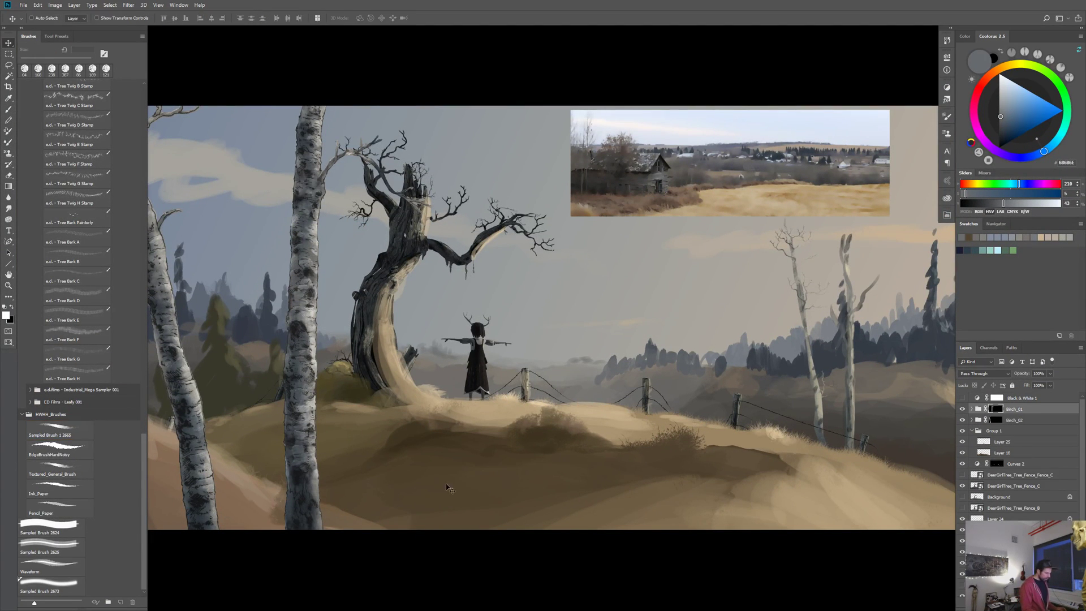
pyautogui.moveTo(450, 490); pyautogui.dragTo(413, 490)
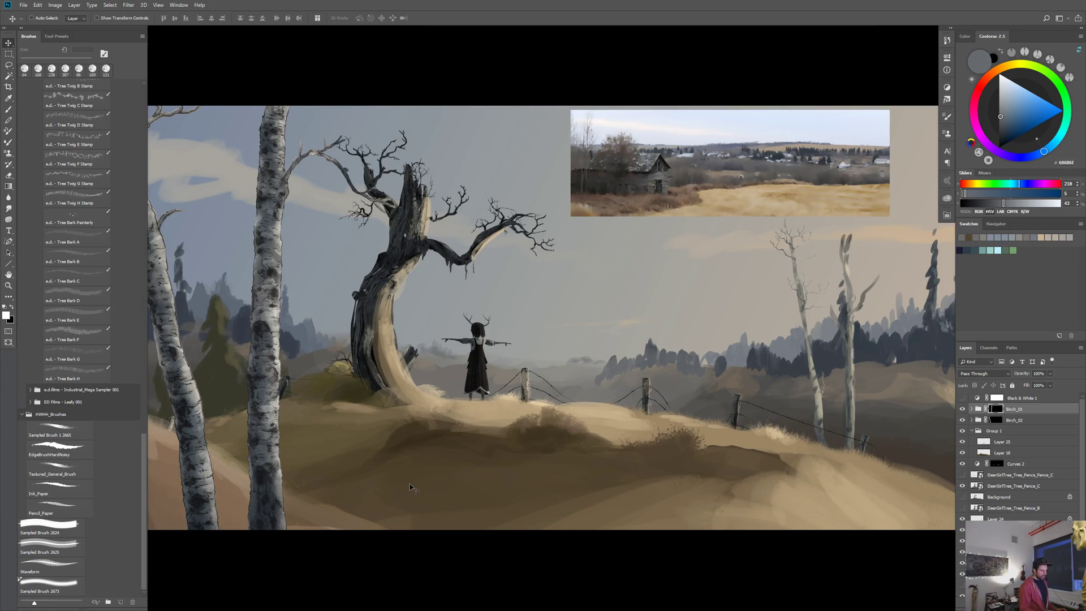
# Step: Review the repositioned birch against the whole painting in full-screen view, and bring the interface back
pyautogui.press('Tab')
pyautogui.press('f')
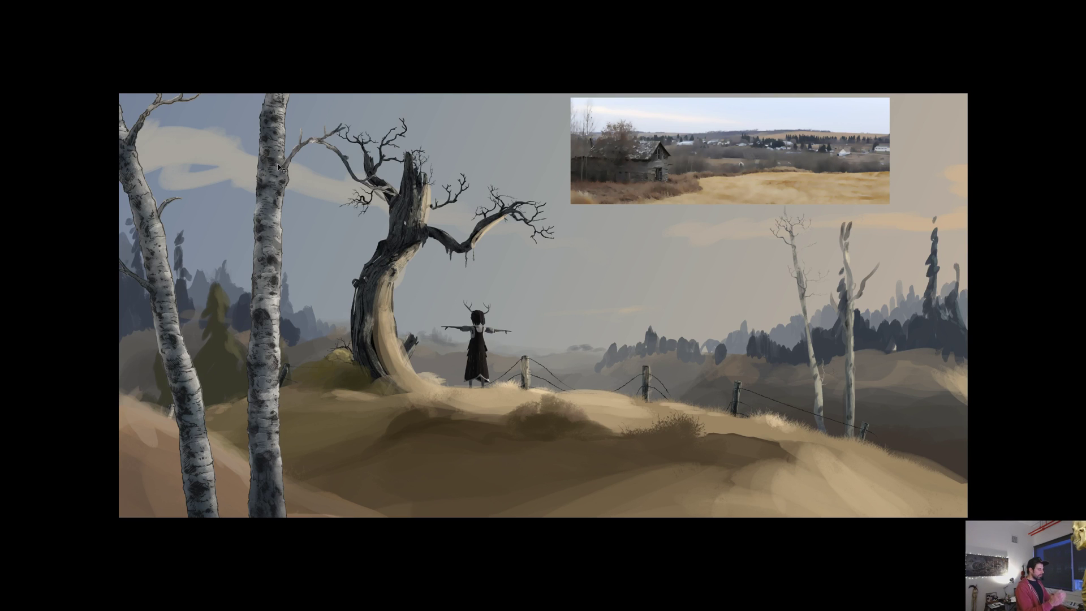
pyautogui.press('f')
pyautogui.press('f')
pyautogui.press('f')
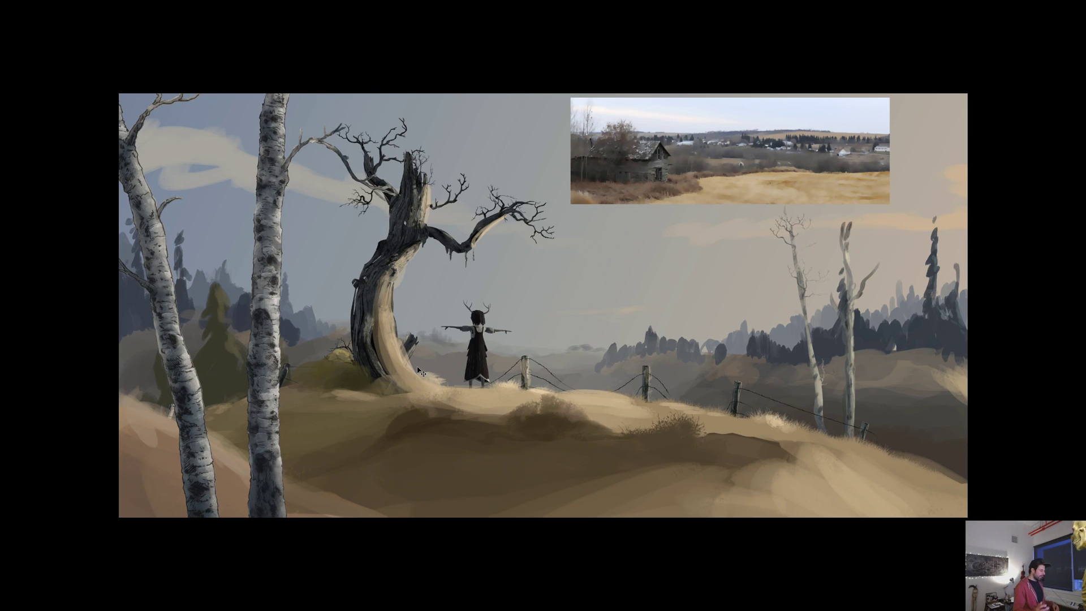
pyautogui.press('f')
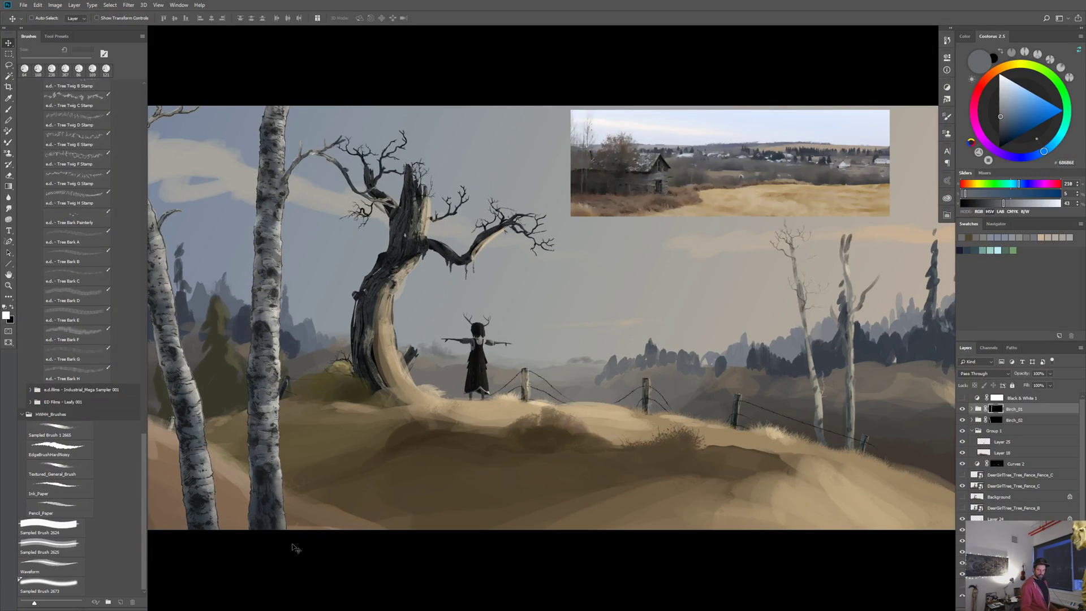
# Step: Compare the full-screen composition with the foreground birch nearest the old tree hidden, and show the birch again
pyautogui.click(962, 410)
pyautogui.press('f')
pyautogui.press('f')
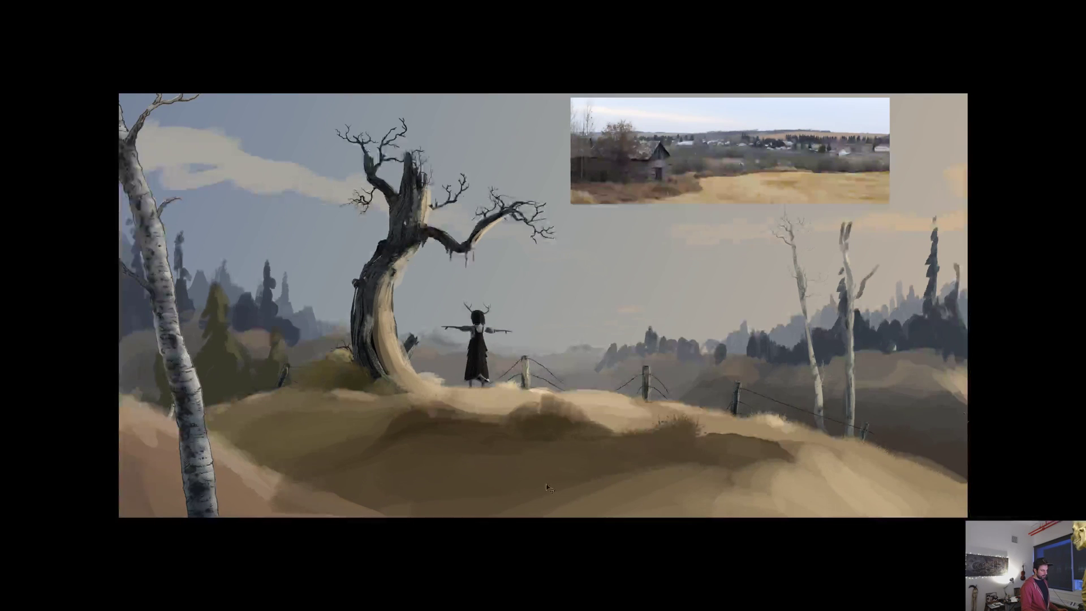
pyautogui.press('f')
pyautogui.press('f')
pyautogui.press('f')
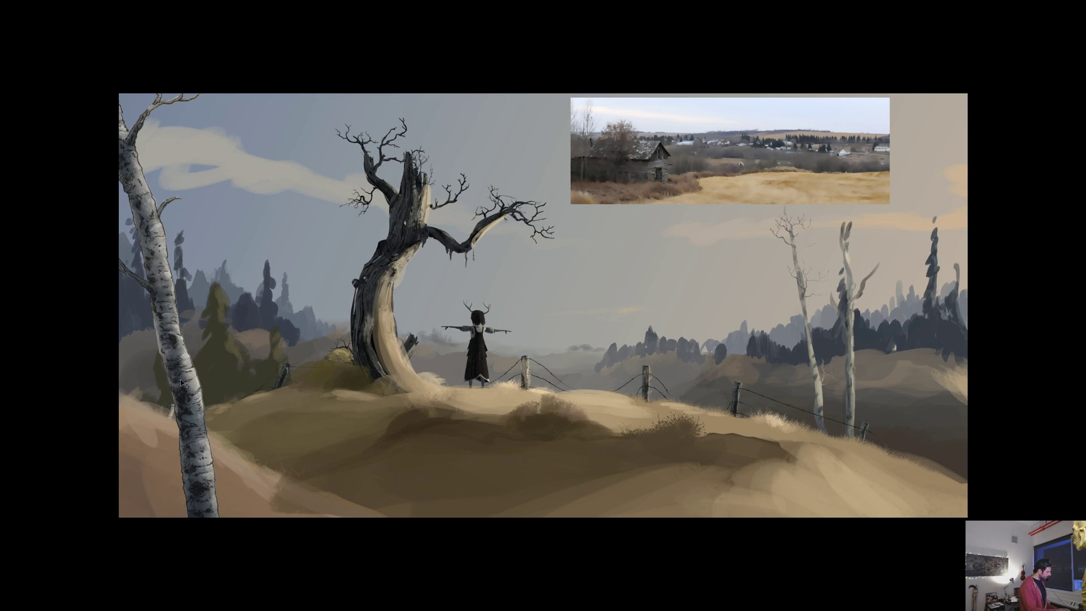
pyautogui.press('f')
pyautogui.press('f')
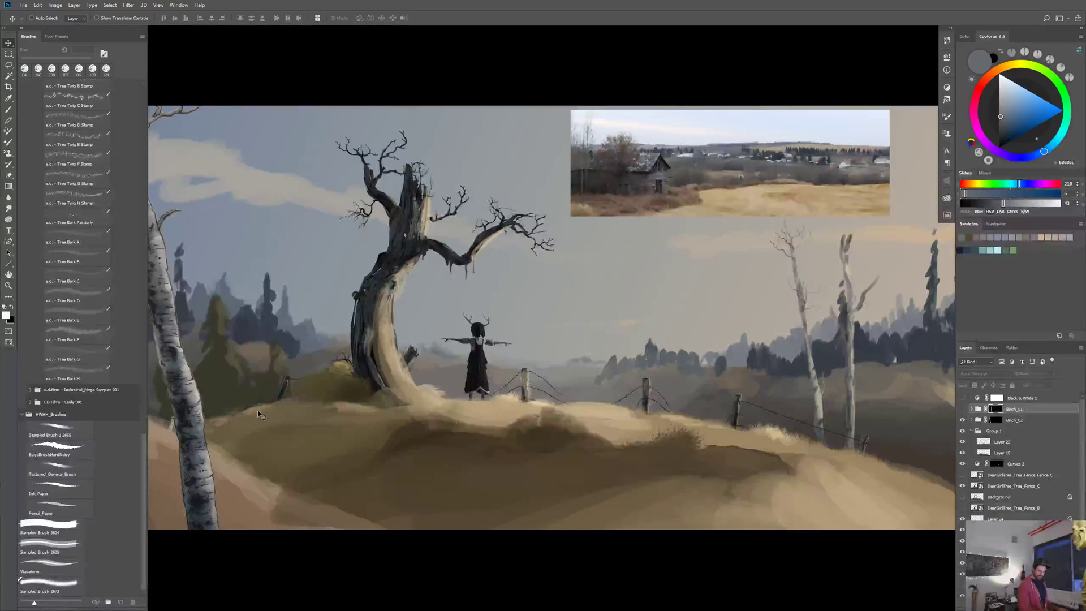
pyautogui.click(963, 410)
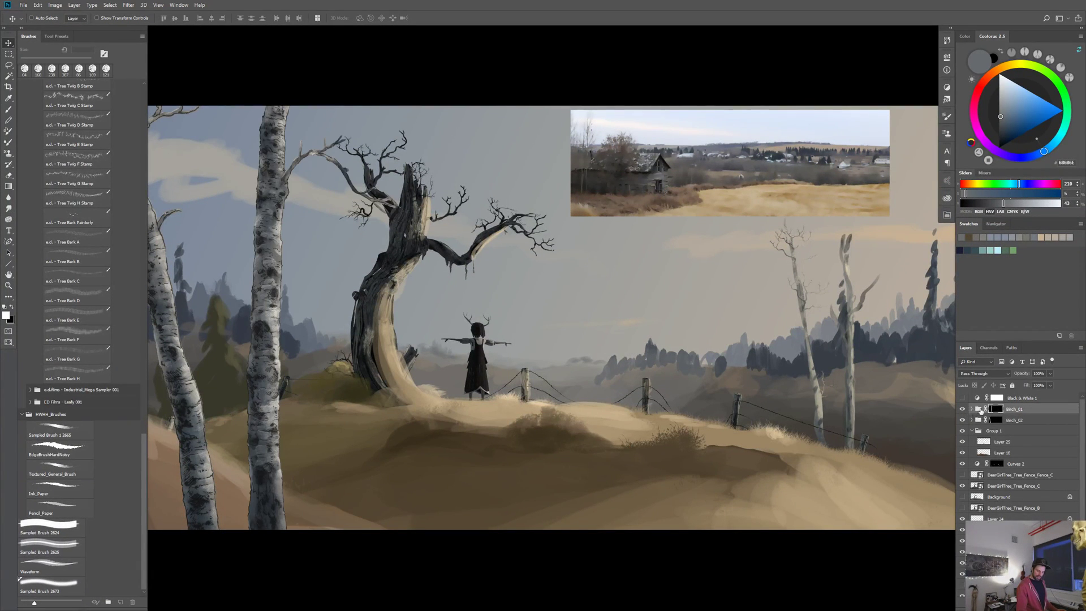
# Step: Add a brown (#756047) solid color fill layer above Layer 8 in the Birch_01 group and set it to Multiply
pyautogui.click(973, 410)
pyautogui.click(1029, 421)
pyautogui.click(1020, 603)
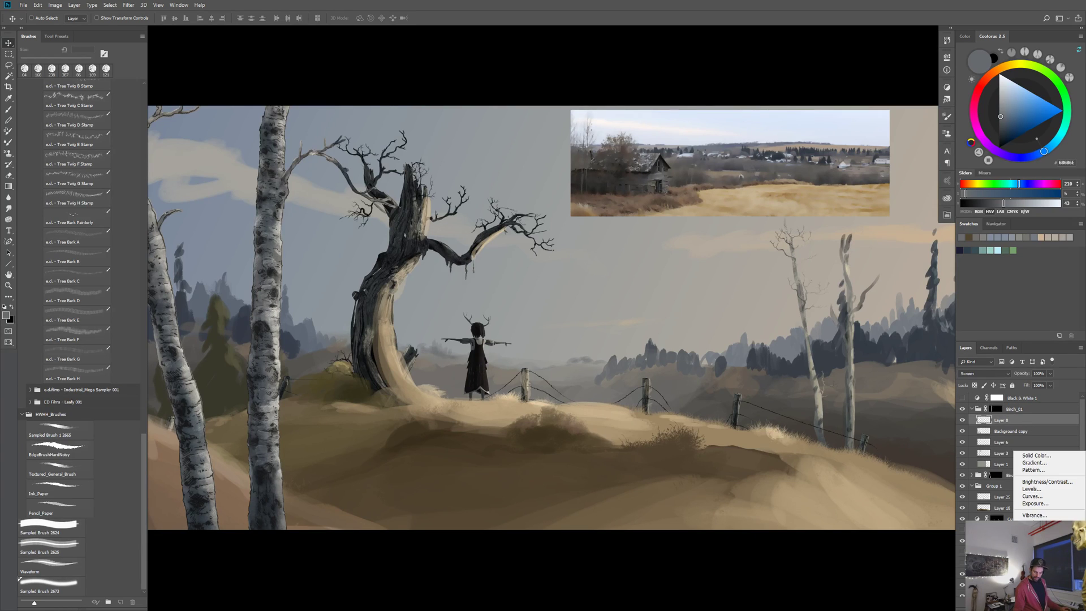
pyautogui.click(1037, 456)
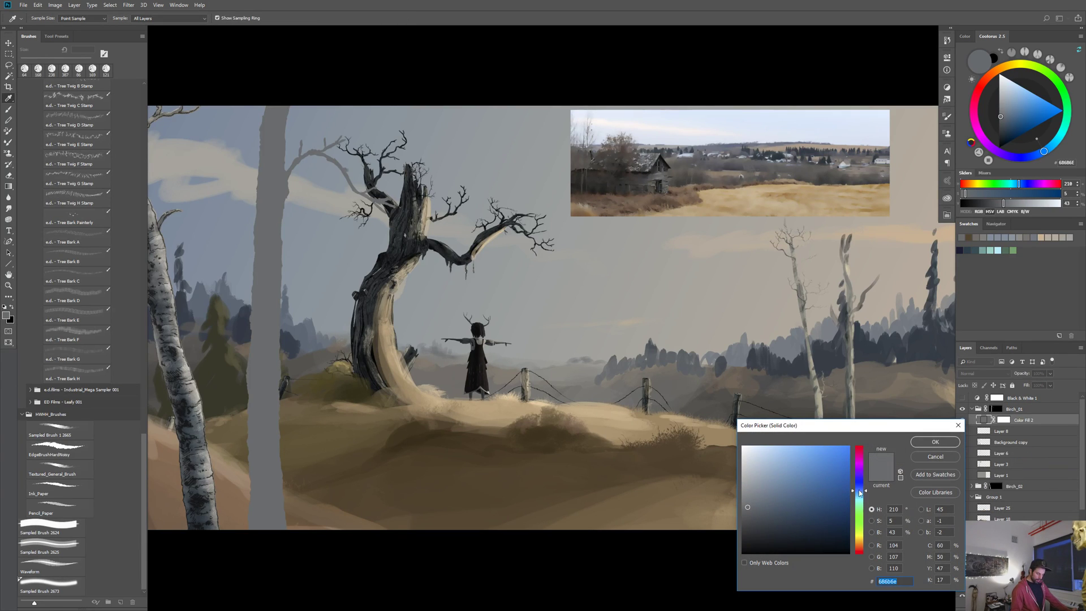
pyautogui.click(781, 504)
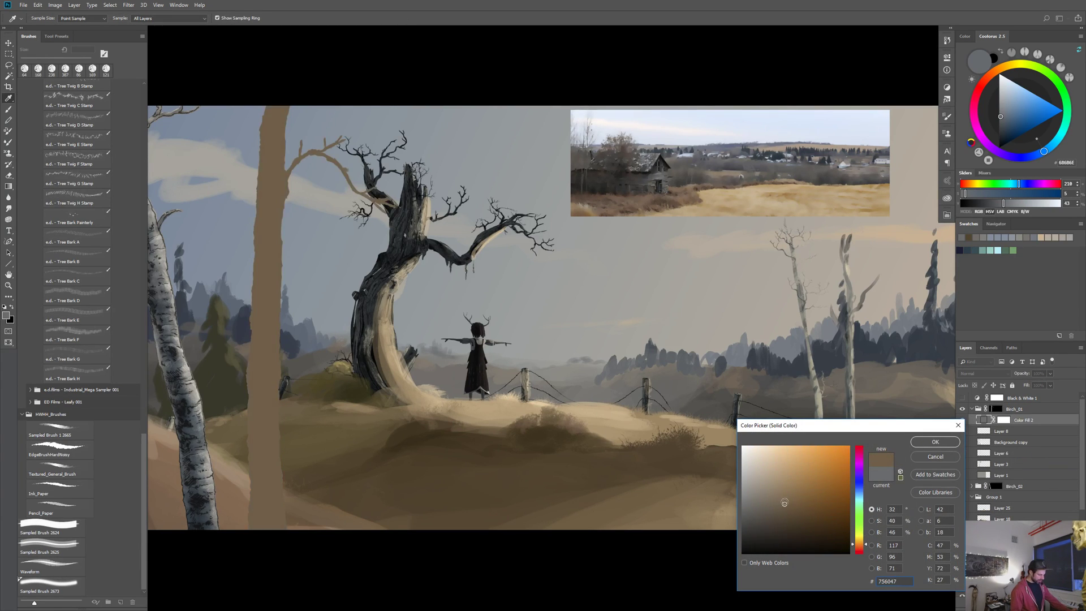
pyautogui.click(935, 442)
pyautogui.press('v')
pyautogui.click(990, 373)
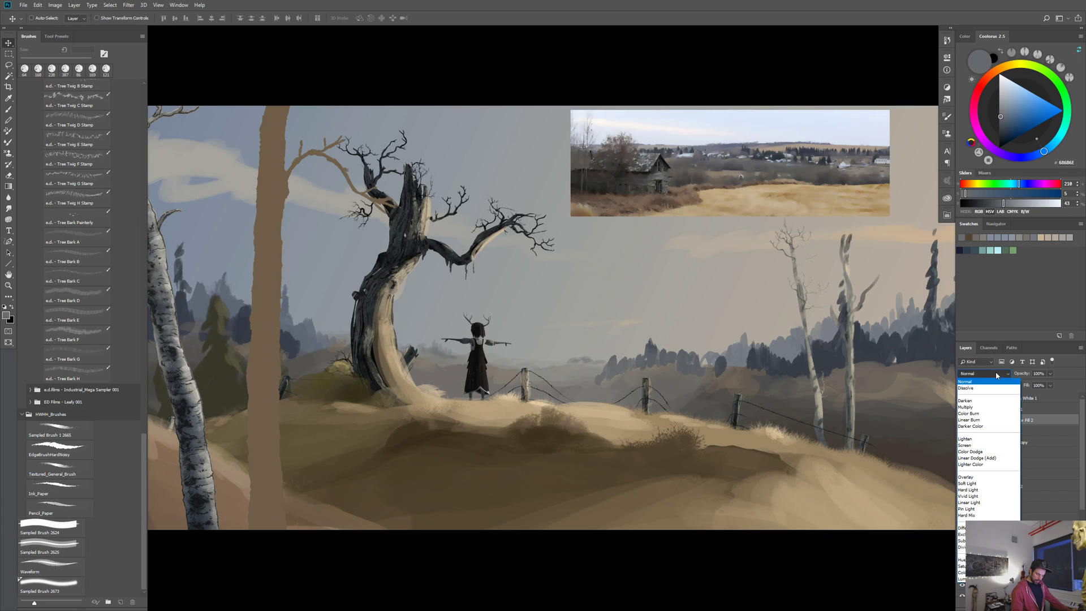
pyautogui.click(965, 407)
pyautogui.moveTo(579, 468); pyautogui.dragTo(708, 476)
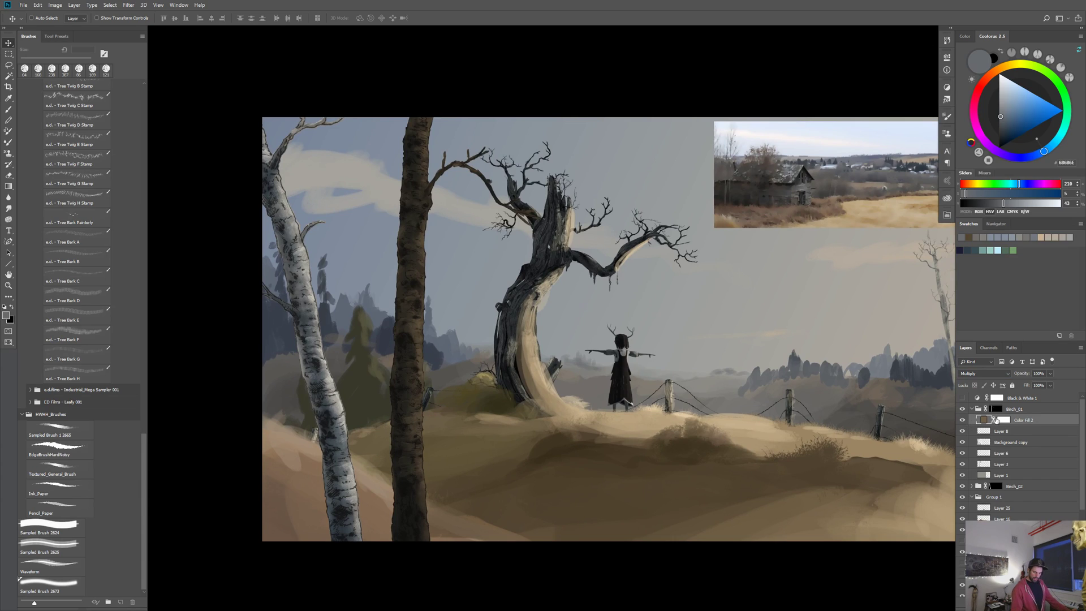
# Step: Recolor the birch's fill to darker brown #625333, place it between Layer 3 and Layer 1, and set its opacity to about 75%
pyautogui.click(1051, 374)
pyautogui.moveTo(1036, 385); pyautogui.dragTo(1040, 384)
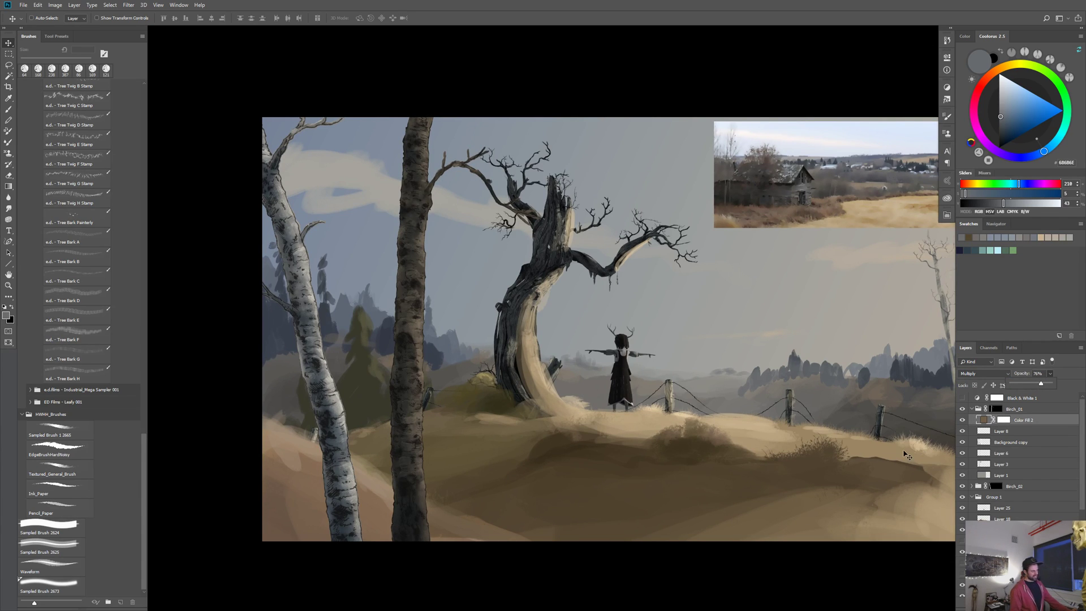
pyautogui.moveTo(1012, 387); pyautogui.dragTo(1026, 385)
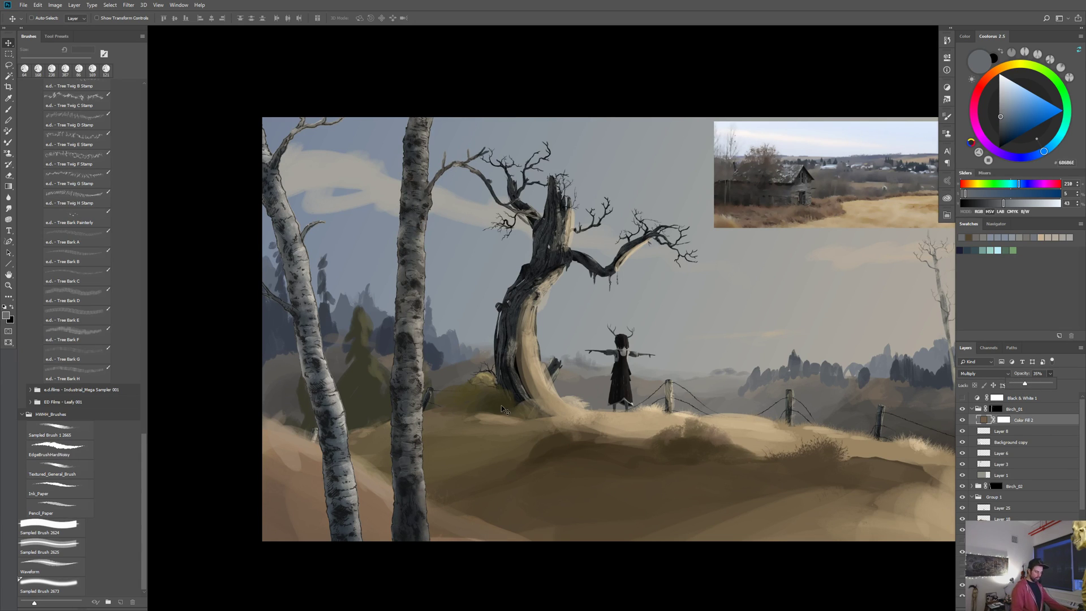
pyautogui.doubleClick(984, 420)
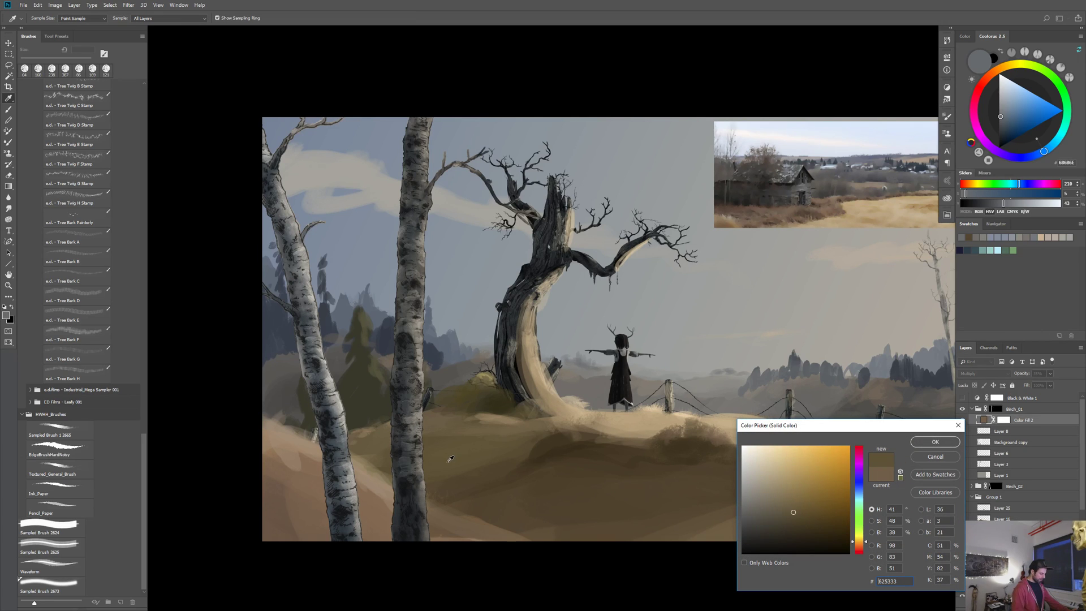
pyautogui.click(935, 442)
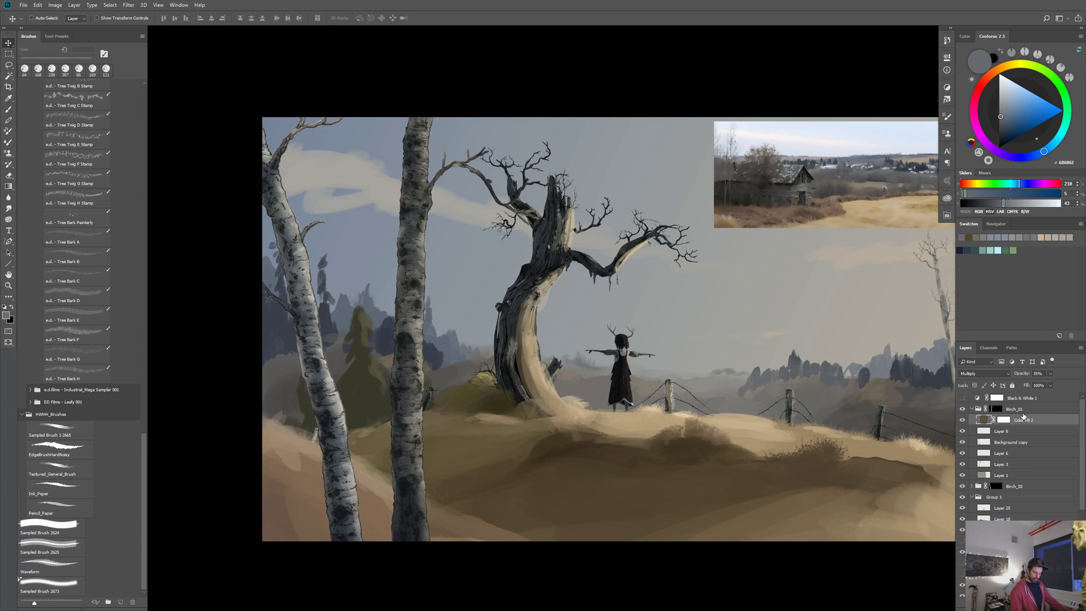
pyautogui.click(1050, 374)
pyautogui.moveTo(1050, 384); pyautogui.dragTo(1026, 468)
# Step: Review the darkened birch against the whole painting in full-screen view, and bring the interface back
pyautogui.moveTo(682, 467); pyautogui.dragTo(659, 413)
pyautogui.press('f')
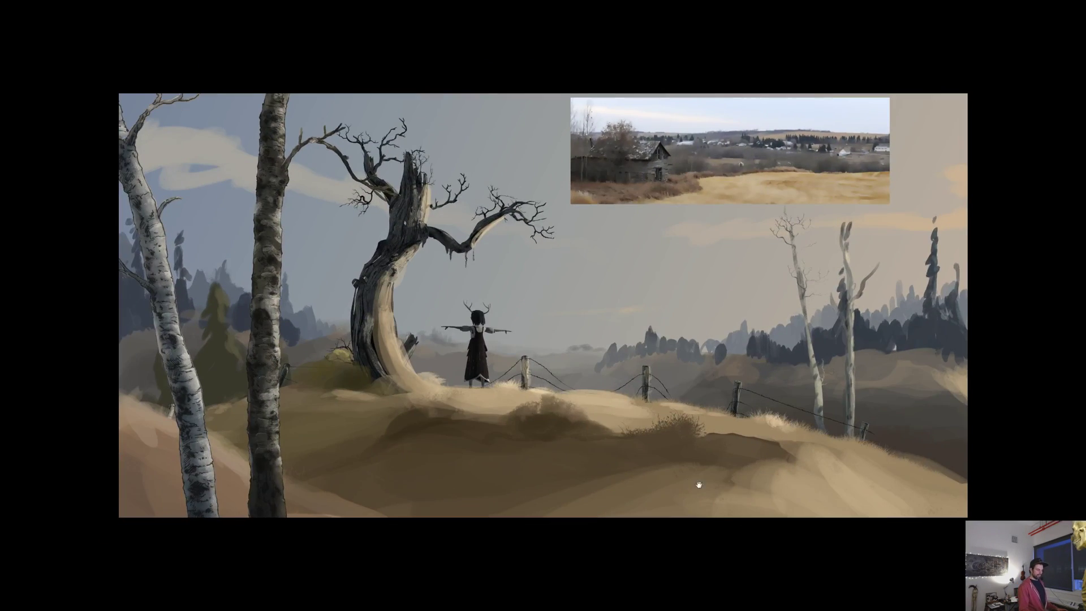
pyautogui.moveTo(698, 485); pyautogui.dragTo(664, 510)
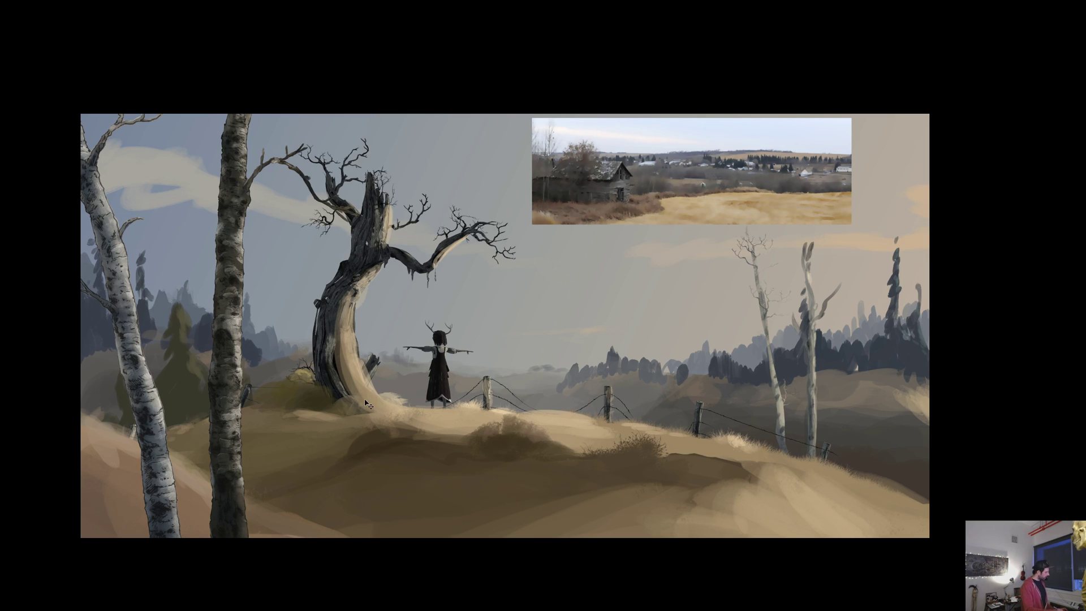
pyautogui.press('f')
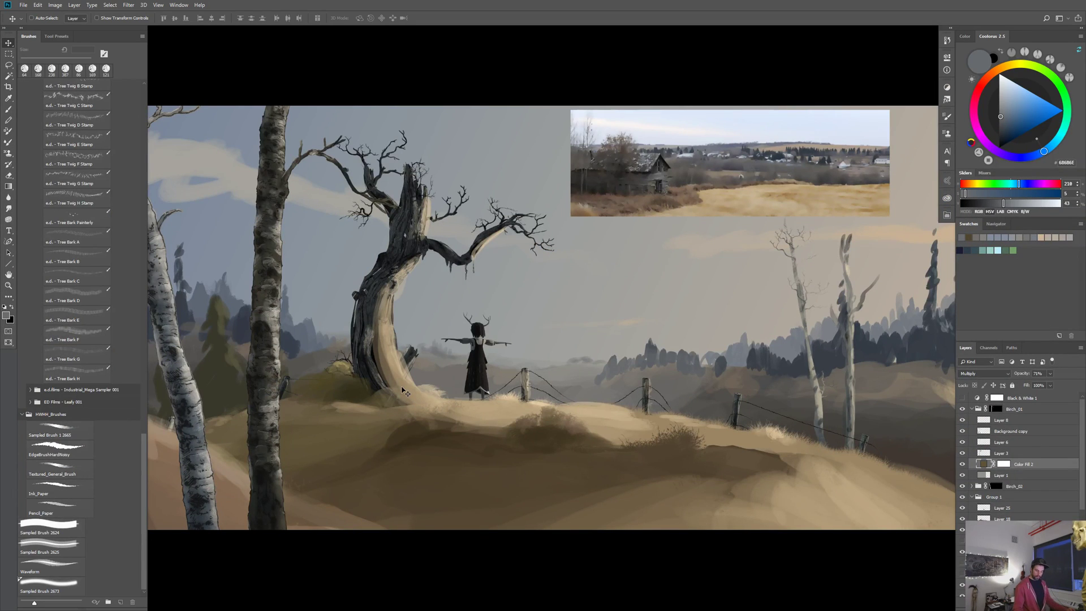
# Step: Add a new layer clipped to the old tree's layer, DeerGirlTree_Tree_Fence_C, and set its blend mode to Overlay
pyautogui.scroll(-10, 1018, 458)
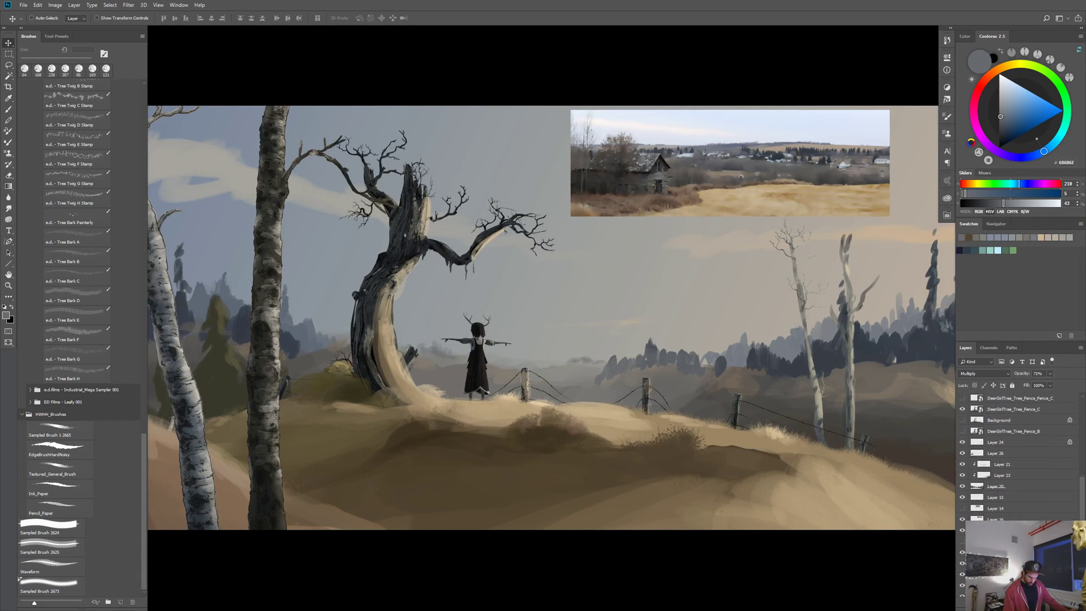
pyautogui.scroll(4, 969, 452)
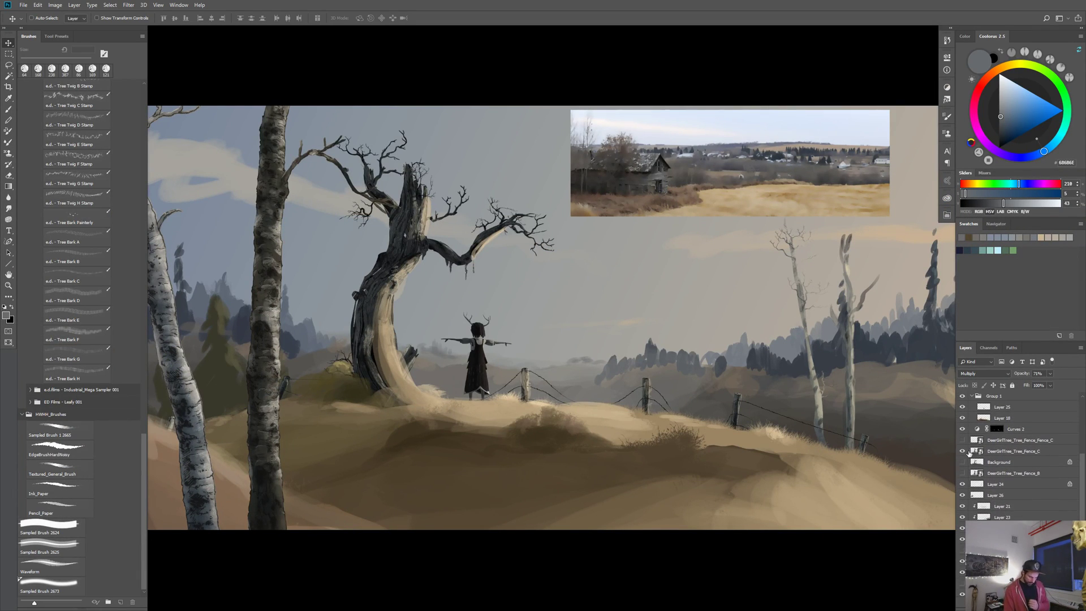
pyautogui.click(962, 451)
pyautogui.click(963, 451)
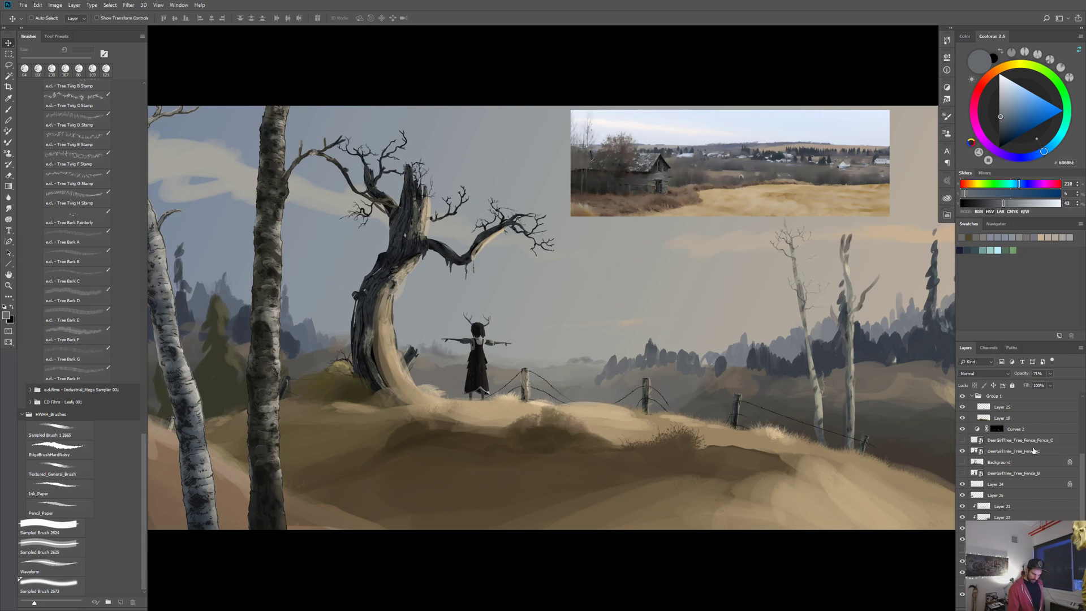
pyautogui.click(1034, 451)
pyautogui.click(1059, 603)
pyautogui.keyDown('alt'); pyautogui.click(980, 456); pyautogui.keyUp('alt')
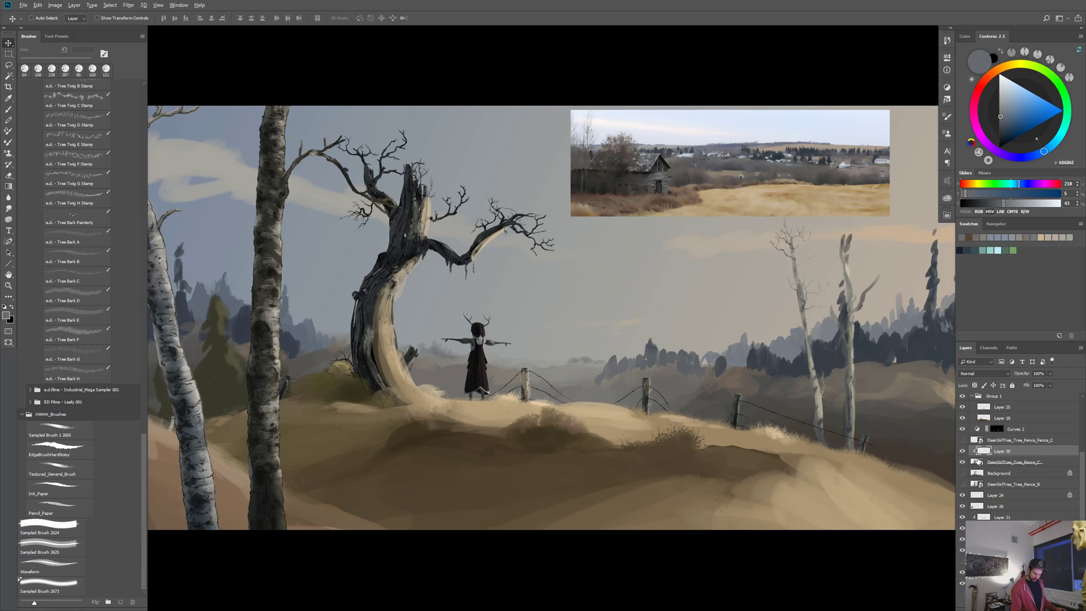
pyautogui.press('b')
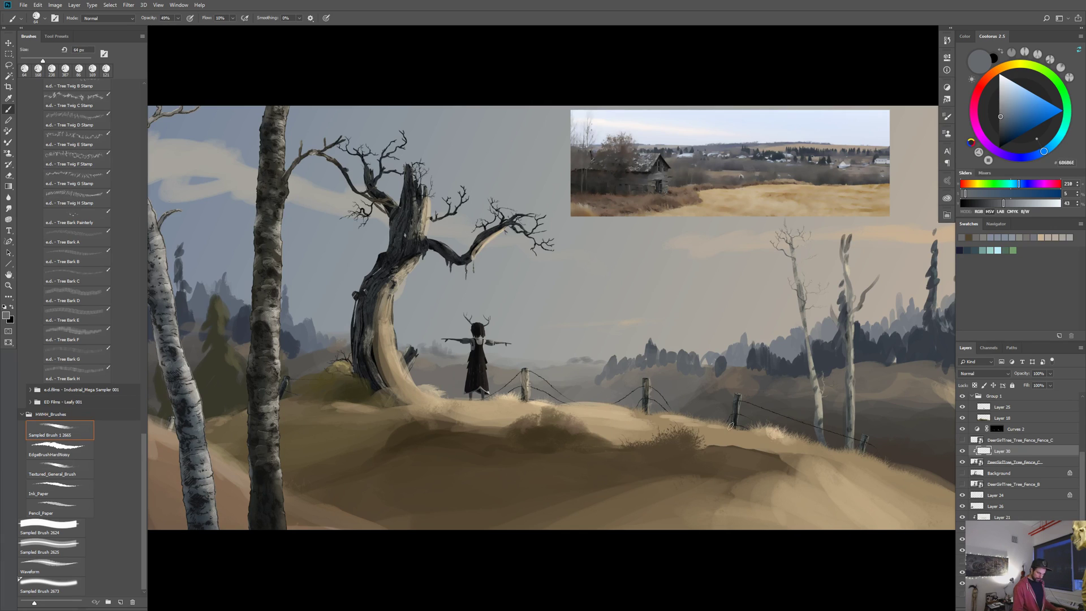
pyautogui.click(976, 376)
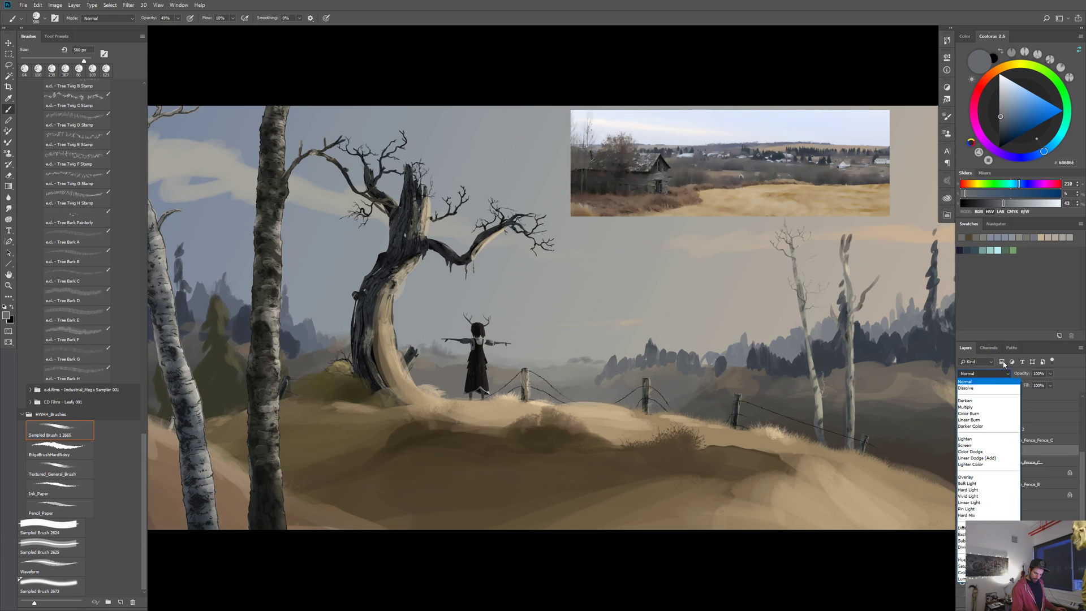
pyautogui.click(981, 479)
# Step: Try brightening the old tree's dark bark with warm tan tones sampled from its sunlit trunk, and undo the strokes
pyautogui.click(1002, 97)
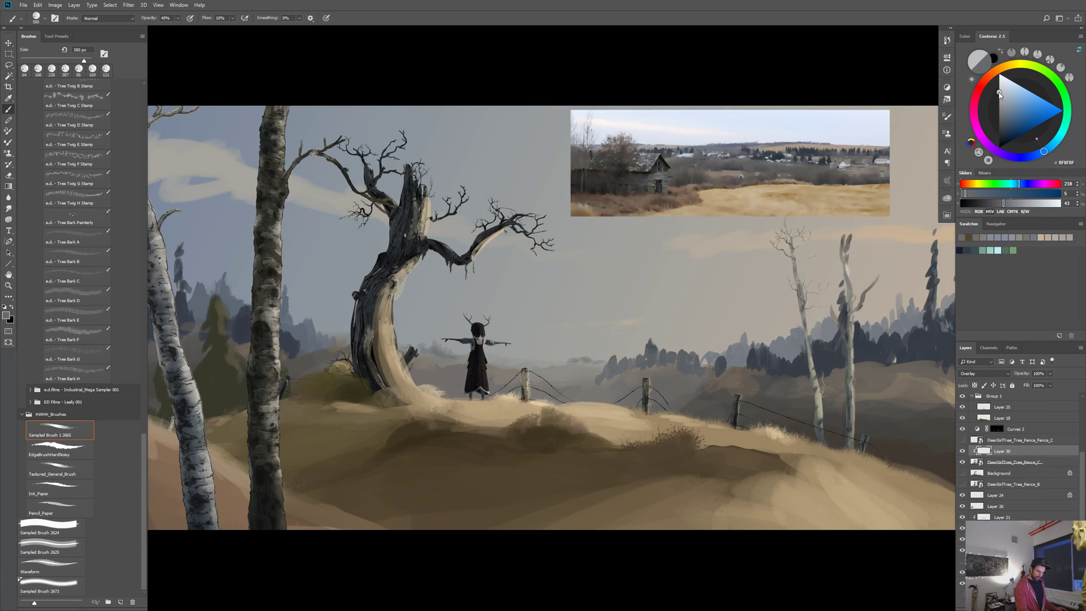
pyautogui.keyDown('alt'); pyautogui.click(389, 341); pyautogui.keyUp('alt')
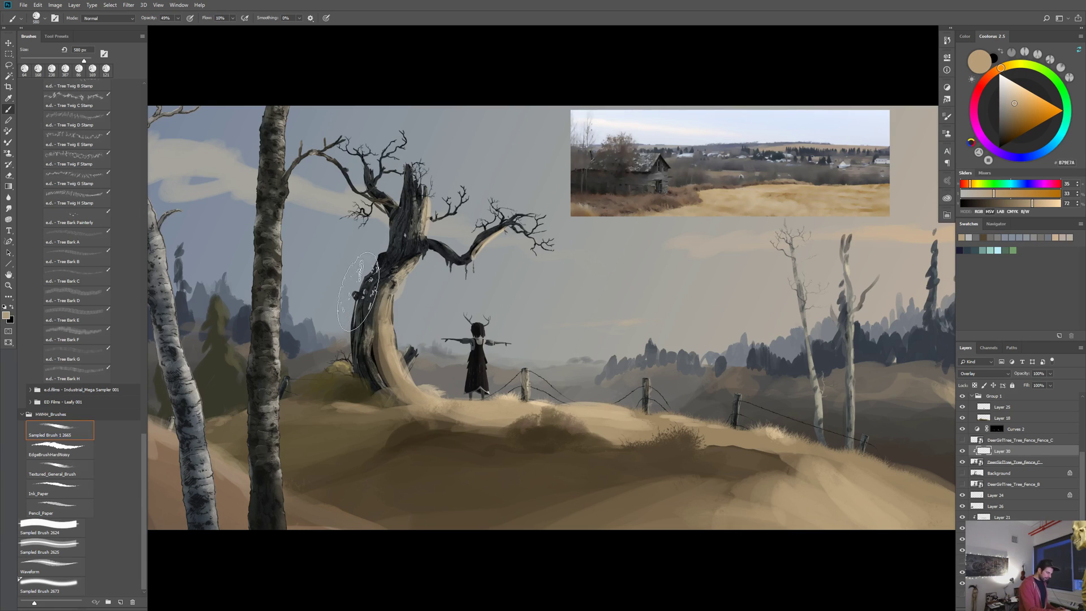
pyautogui.click(1020, 87)
pyautogui.moveTo(1020, 87); pyautogui.dragTo(1016, 92)
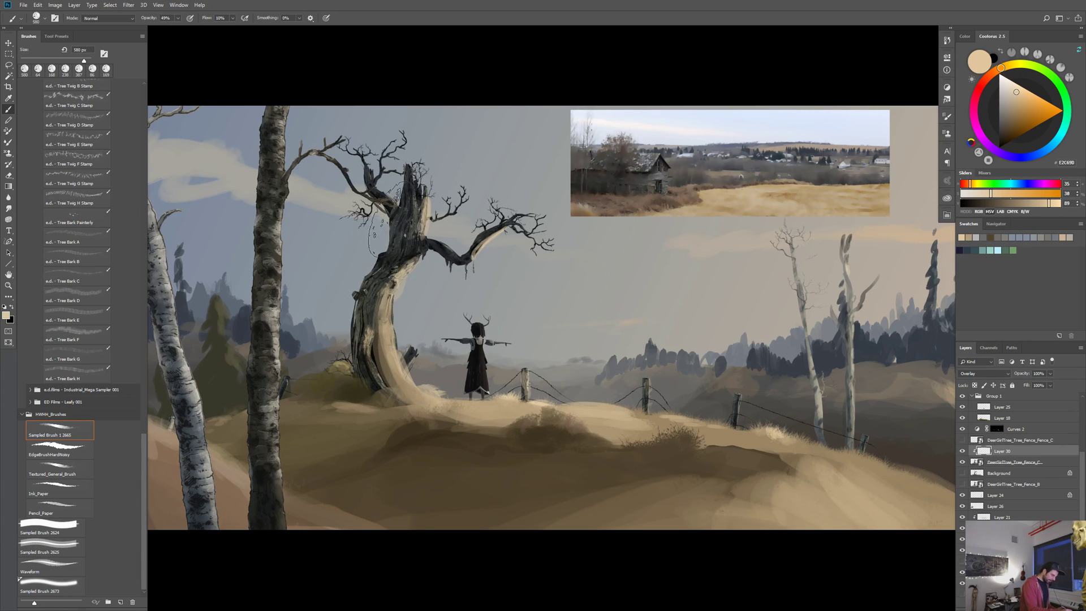
pyautogui.click(1009, 100)
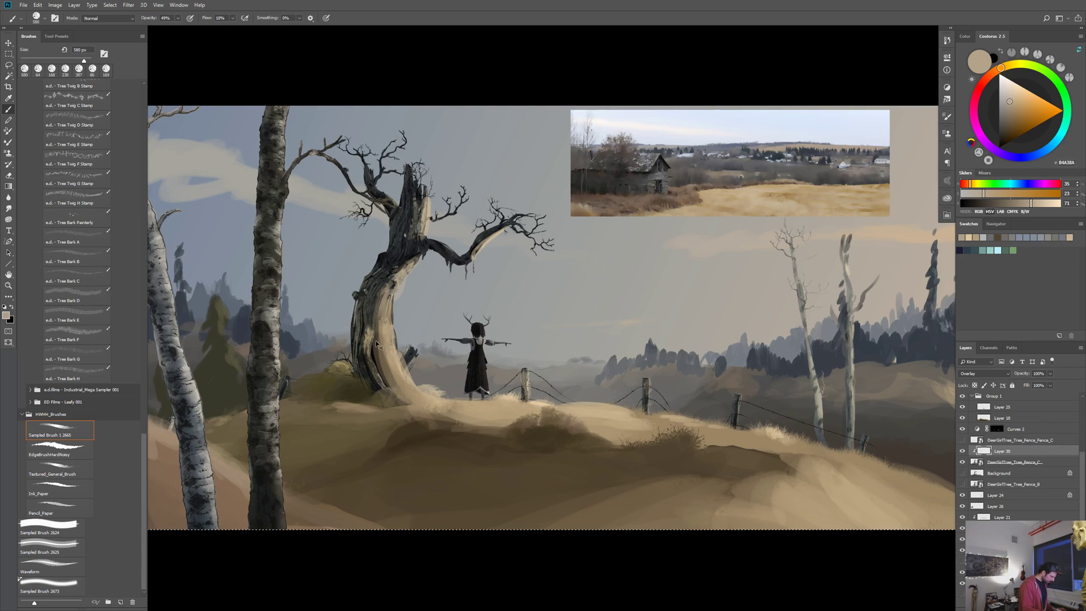
pyautogui.hotkey('ctrl', 'z')
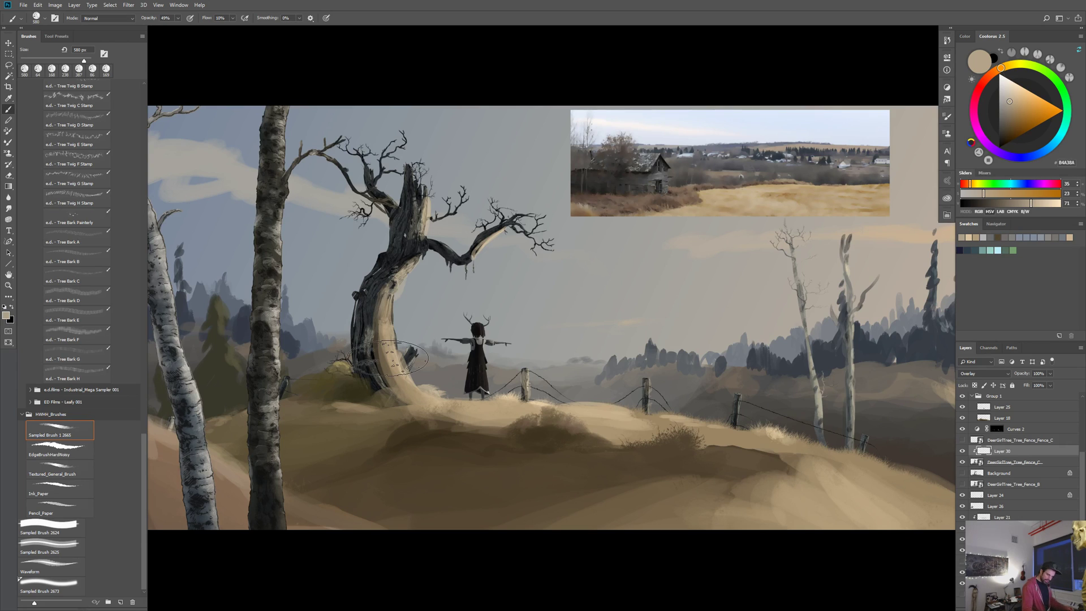
# Step: Brighten the old tree's shaded bark and branches with light grey strokes, and tint it with a more saturated blue based on the sky
pyautogui.click(999, 93)
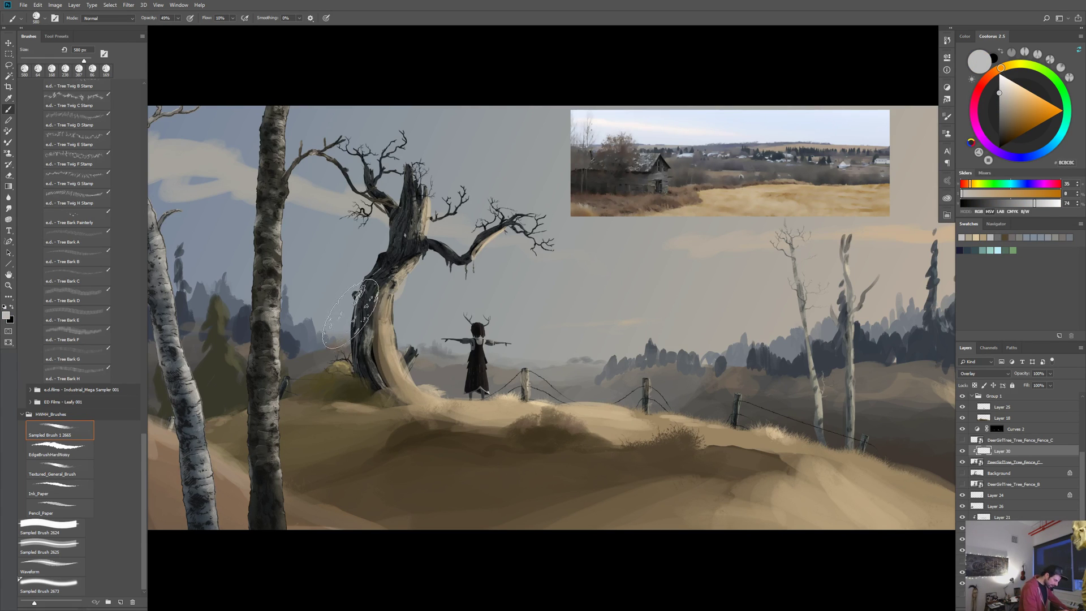
pyautogui.moveTo(351, 314)
pyautogui.mouseDown()
pyautogui.moveTo(379, 261)
pyautogui.moveTo(409, 236)
pyautogui.moveTo(393, 225)
pyautogui.moveTo(399, 273)
pyautogui.moveTo(410, 167)
pyautogui.moveTo(435, 183)
pyautogui.moveTo(429, 243)
pyautogui.moveTo(444, 259)
pyautogui.moveTo(459, 251)
pyautogui.moveTo(433, 149)
pyautogui.moveTo(377, 157)
pyautogui.mouseUp()
pyautogui.click(997, 83)
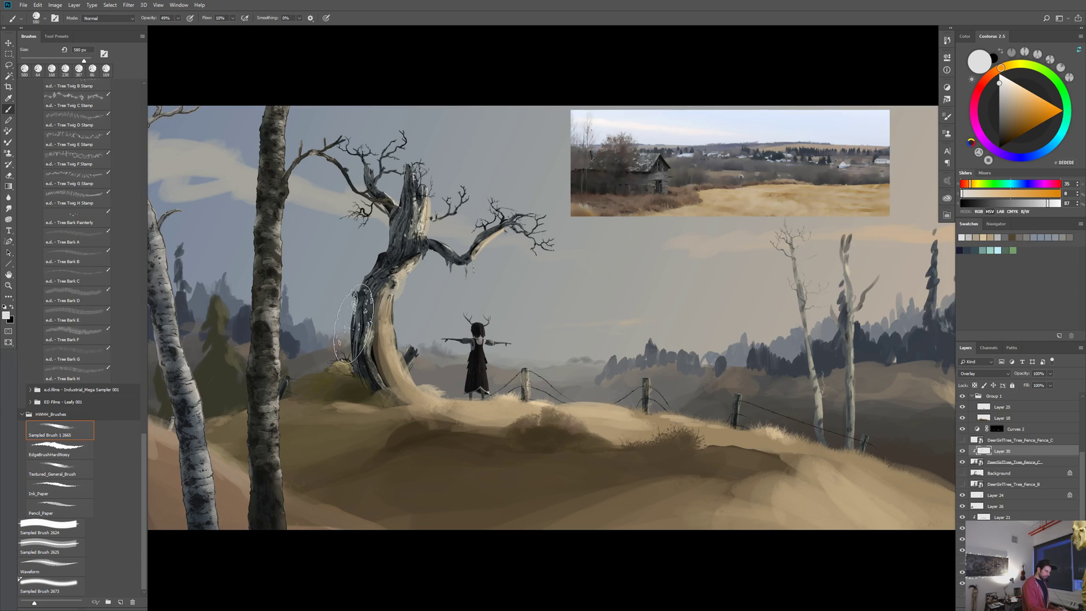
pyautogui.keyDown('alt'); pyautogui.click(327, 246); pyautogui.keyUp('alt')
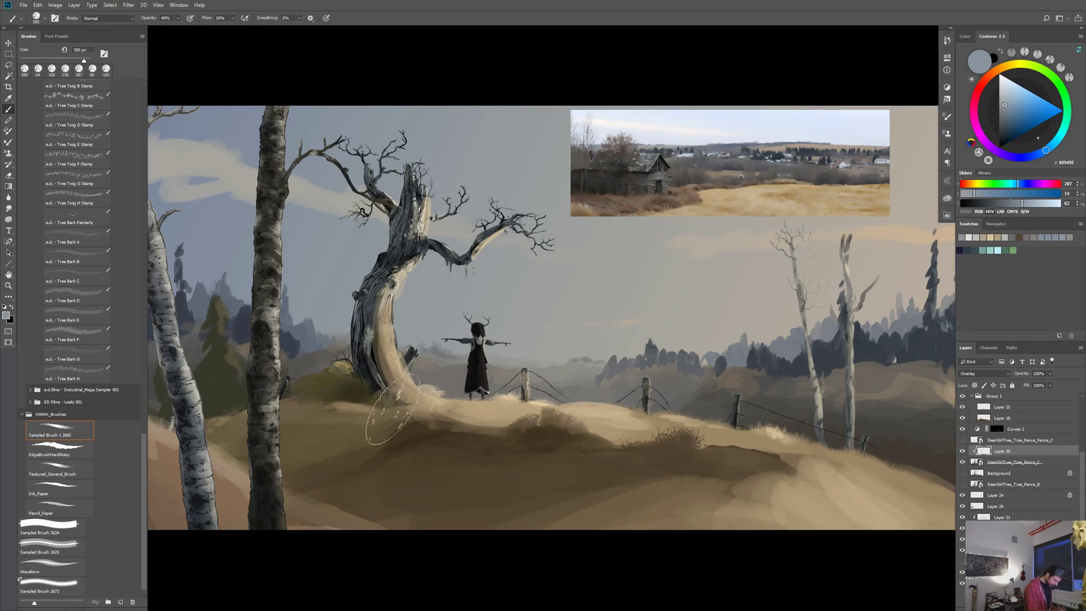
pyautogui.click(1014, 114)
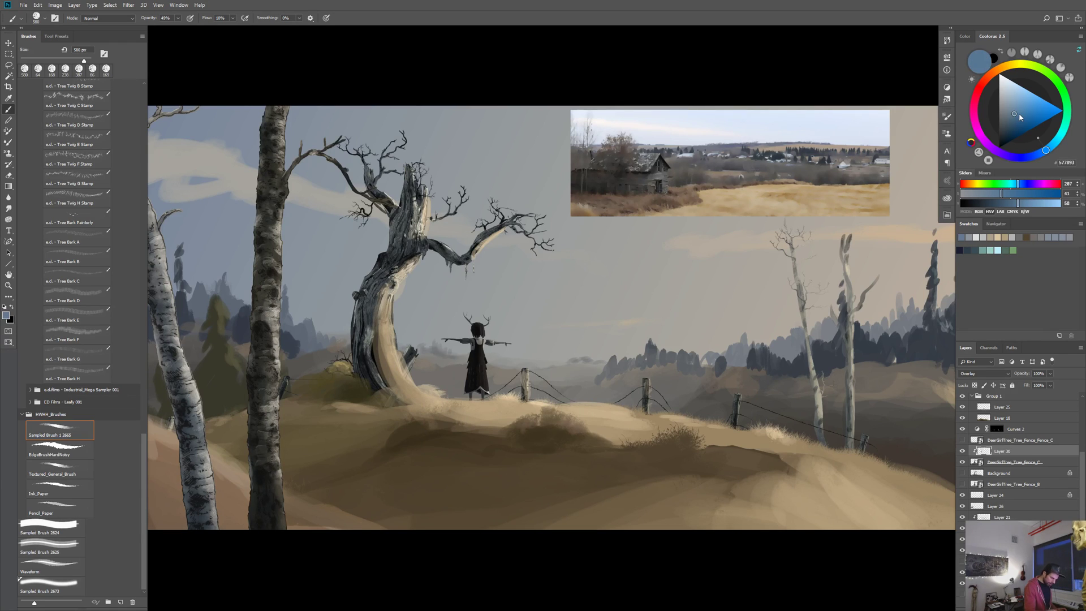
# Step: Tint the base of the old tree's trunk with olive tones sampled around its roots
pyautogui.keyDown('alt'); pyautogui.click(354, 387); pyautogui.keyUp('alt')
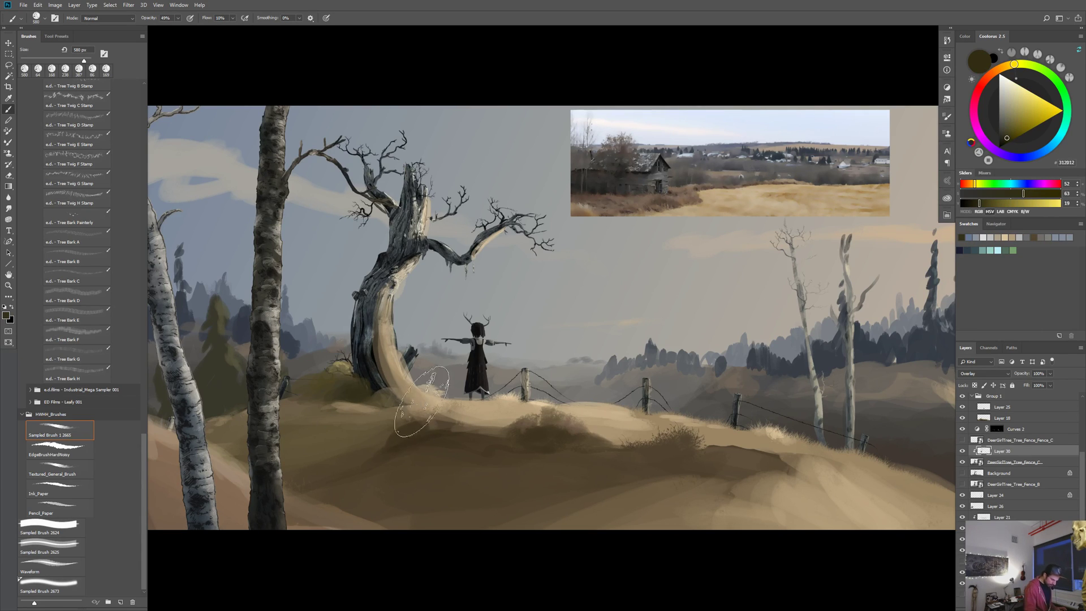
pyautogui.keyDown('alt'); pyautogui.click(399, 410); pyautogui.keyUp('alt')
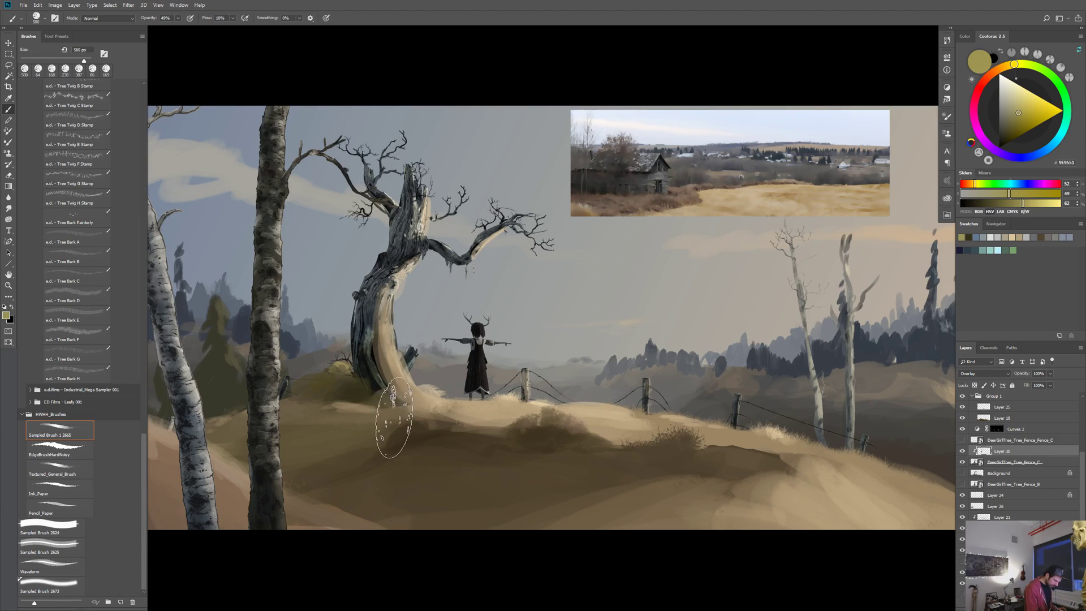
pyautogui.keyDown('alt'); pyautogui.click(374, 362); pyautogui.keyUp('alt')
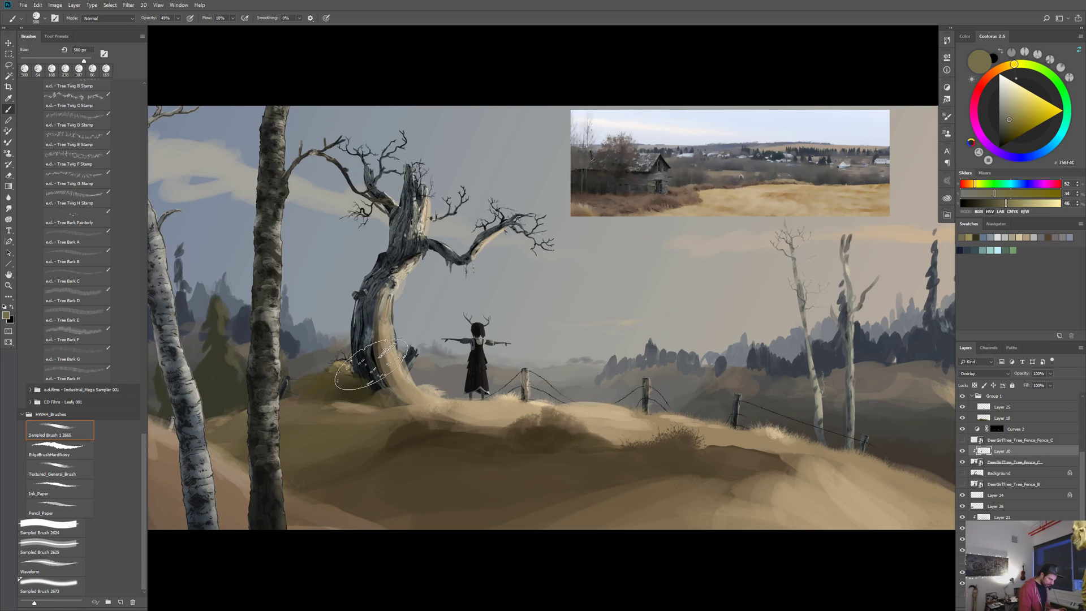
pyautogui.moveTo(372, 365)
pyautogui.mouseDown()
pyautogui.moveTo(398, 428)
pyautogui.moveTo(370, 340)
pyautogui.moveTo(408, 413)
pyautogui.moveTo(388, 400)
pyautogui.mouseUp()
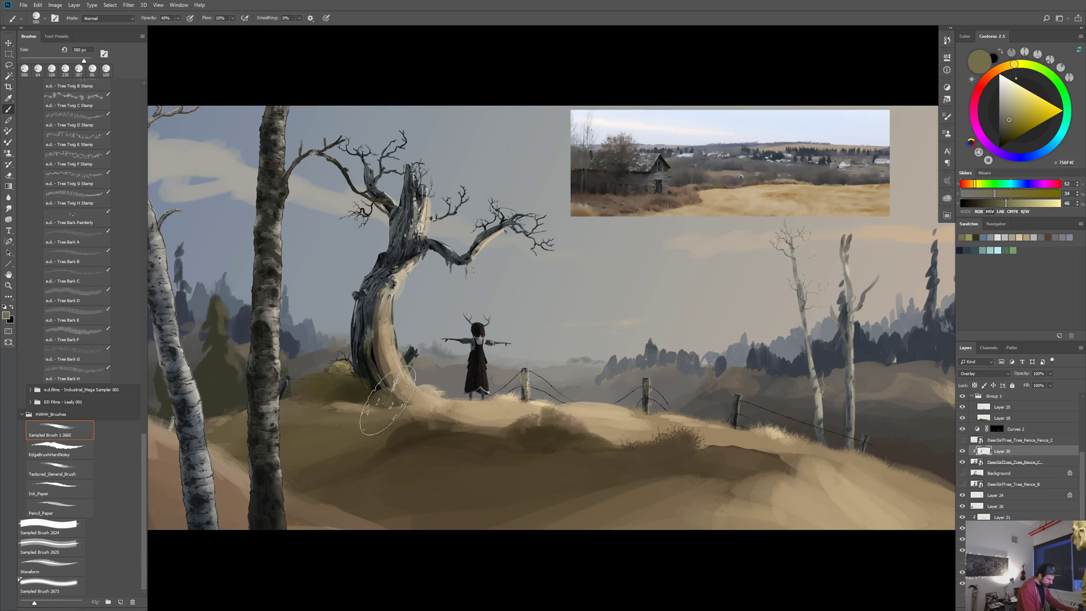
# Step: Compare the old tree with its clipped Overlay layer, Layer 30, hidden and shown, at a smaller view of the painting
pyautogui.keyDown('alt'); pyautogui.click(464, 152); pyautogui.keyUp('alt')
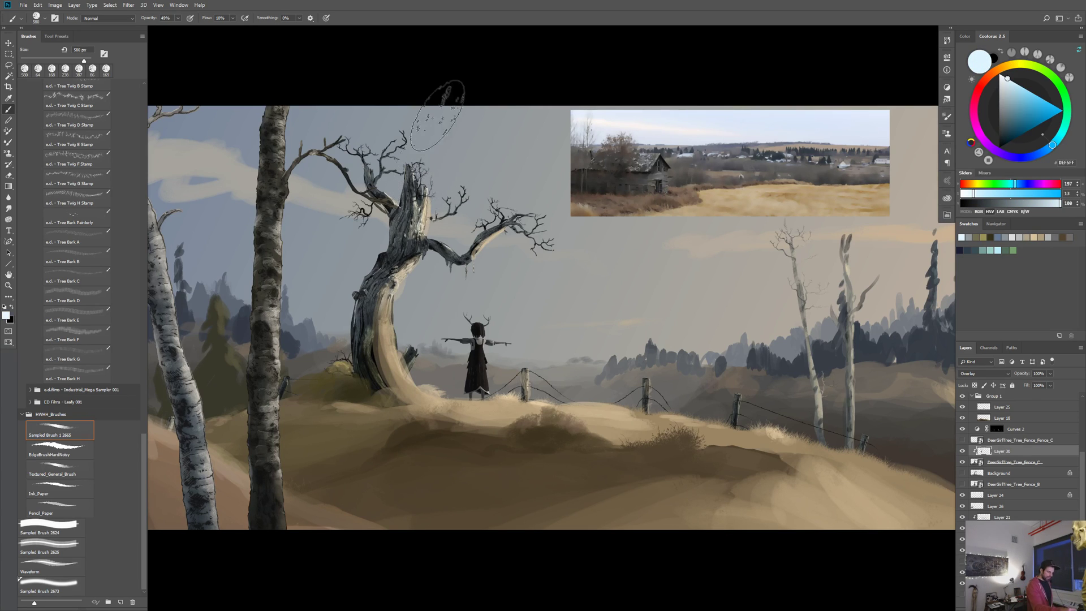
pyautogui.click(962, 451)
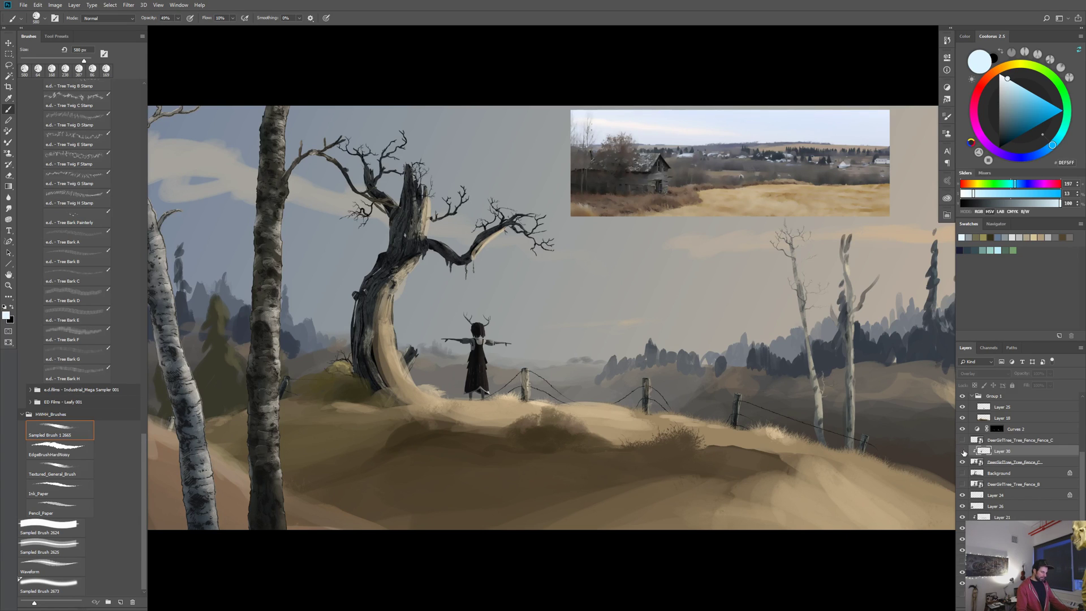
pyautogui.click(962, 451)
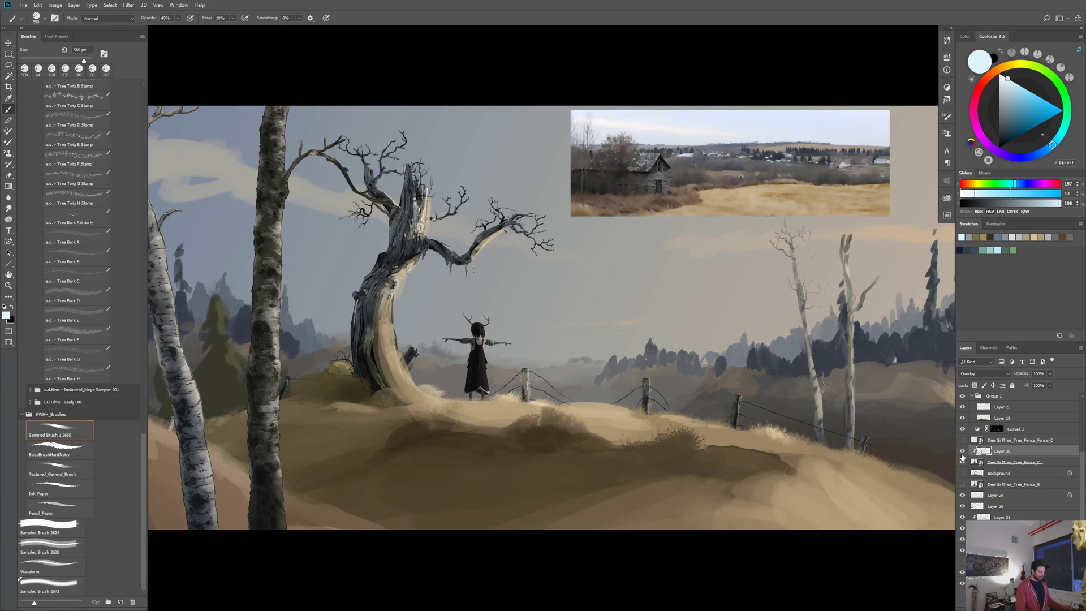
pyautogui.hotkey('ctrl', '-')
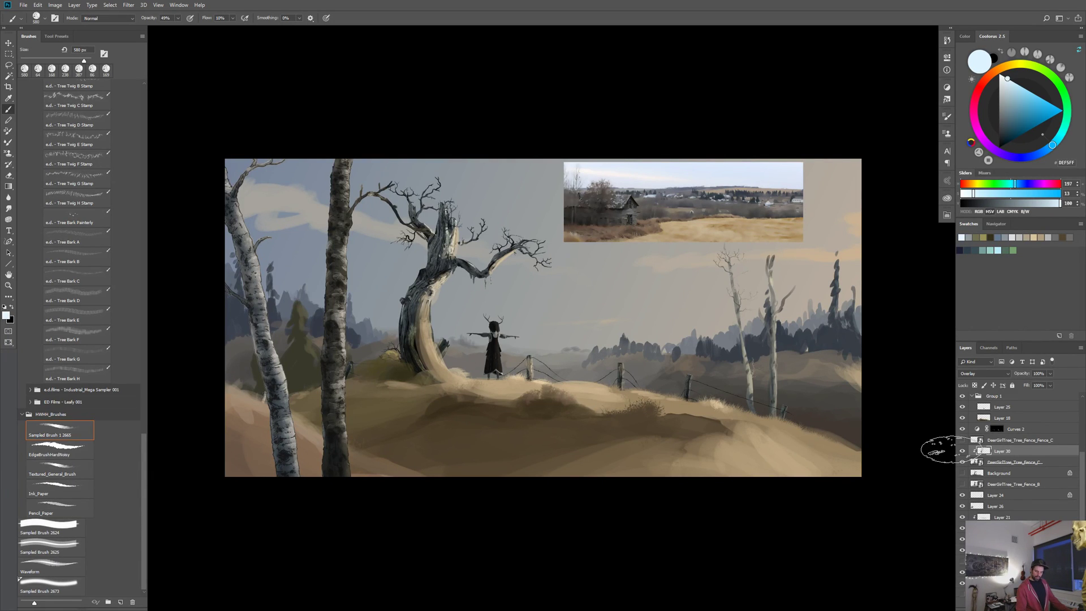
pyautogui.click(962, 451)
pyautogui.click(963, 451)
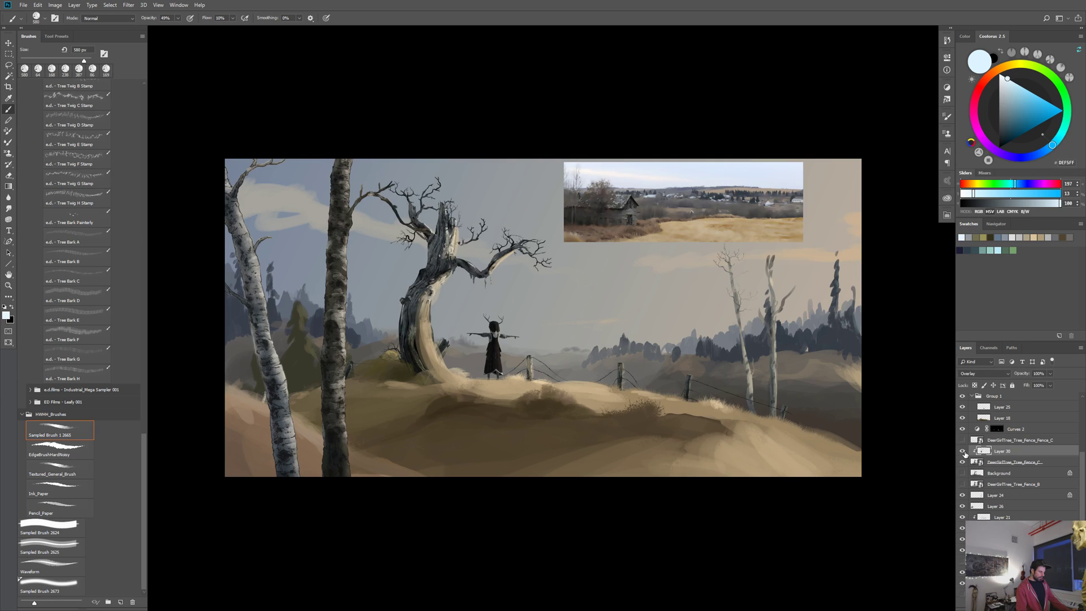
pyautogui.click(962, 451)
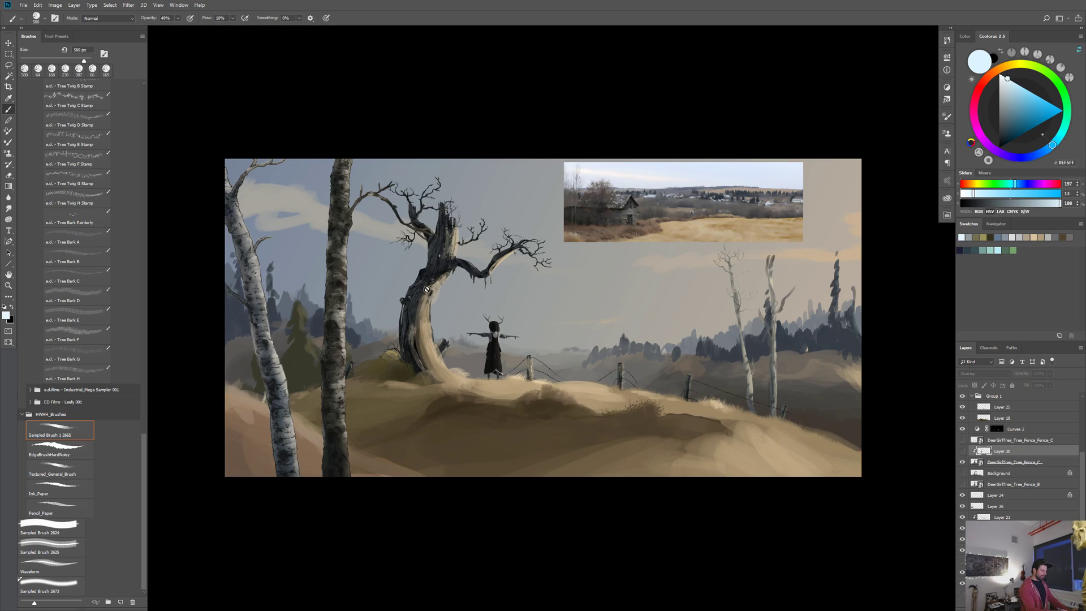
pyautogui.click(337, 228)
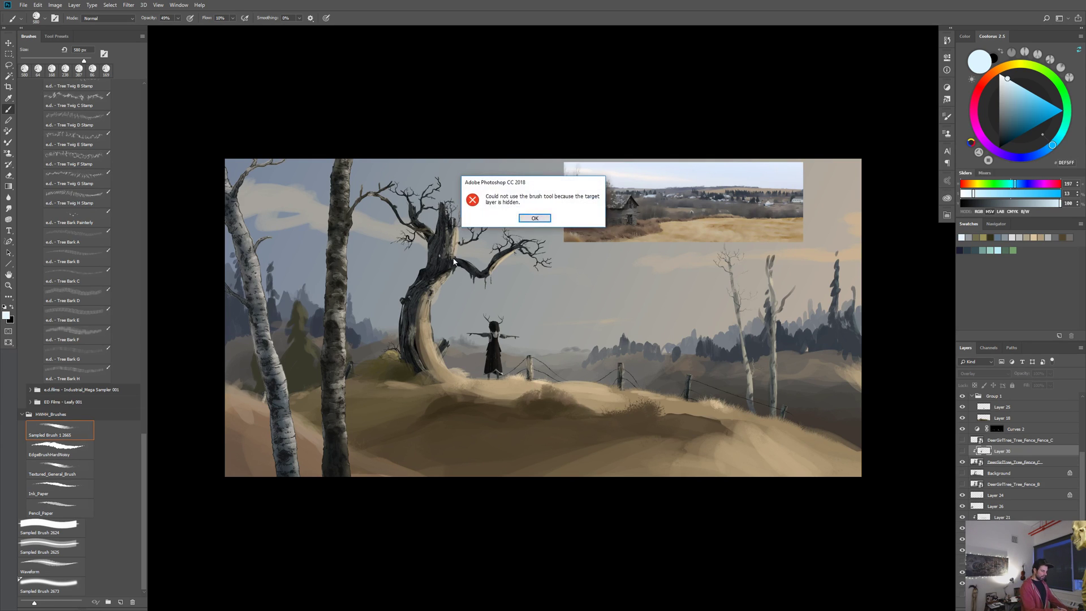
pyautogui.click(533, 215)
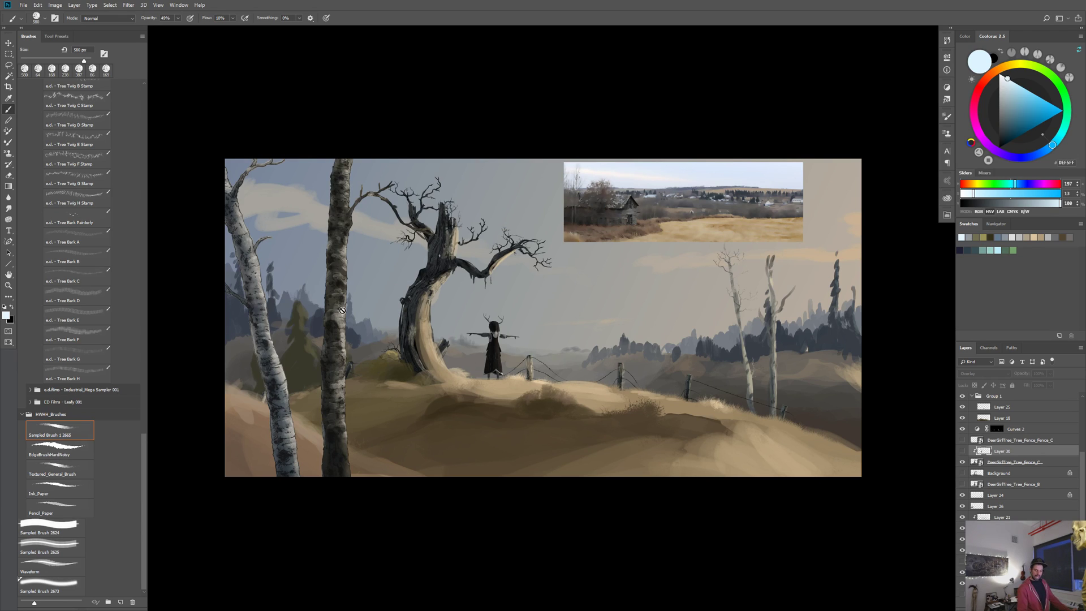
pyautogui.click(963, 451)
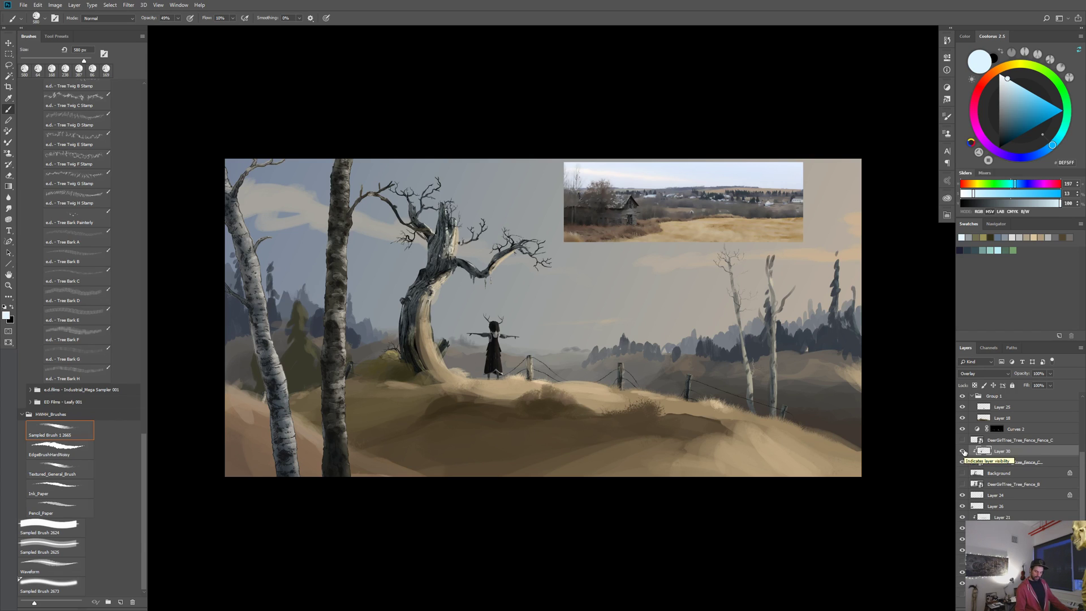
pyautogui.click(963, 451)
pyautogui.click(963, 451)
pyautogui.click(963, 451)
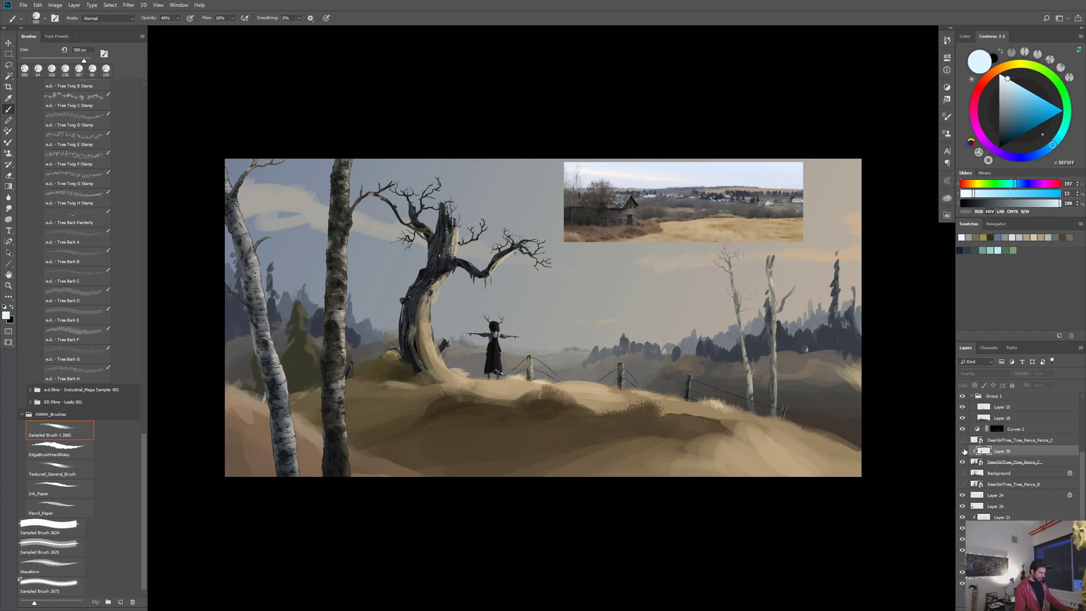
pyautogui.click(963, 451)
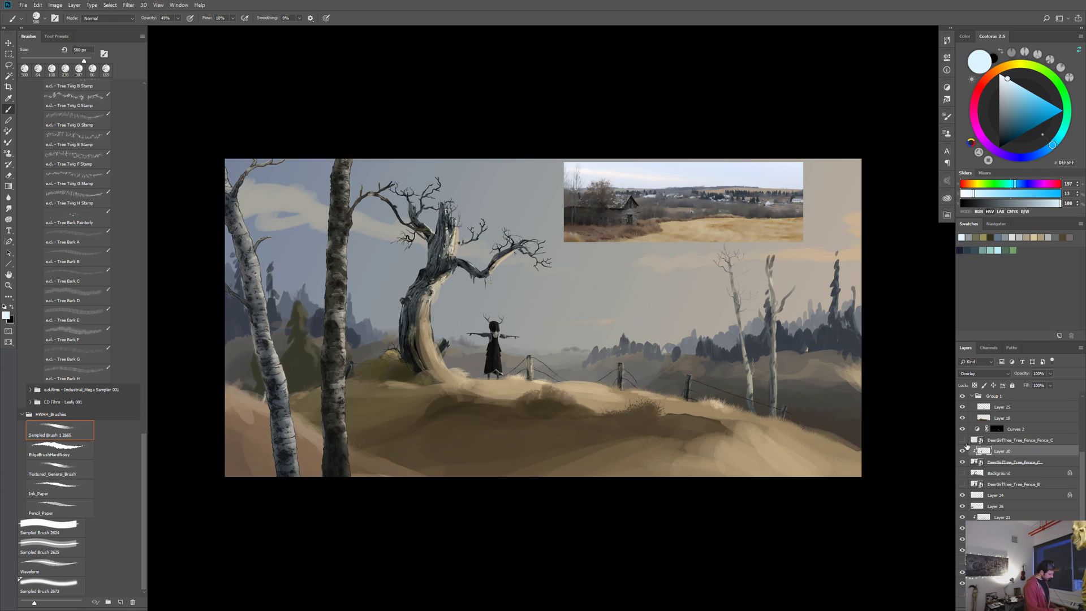
pyautogui.hotkey('ctrl', 'u')
pyautogui.moveTo(880, 489); pyautogui.dragTo(858, 490)
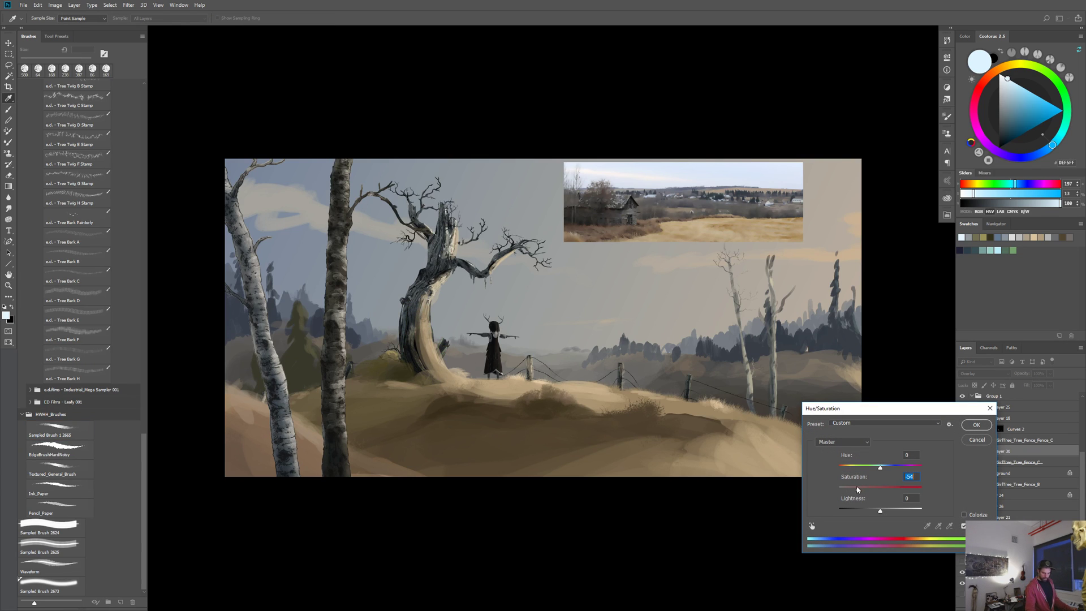
pyautogui.click(977, 440)
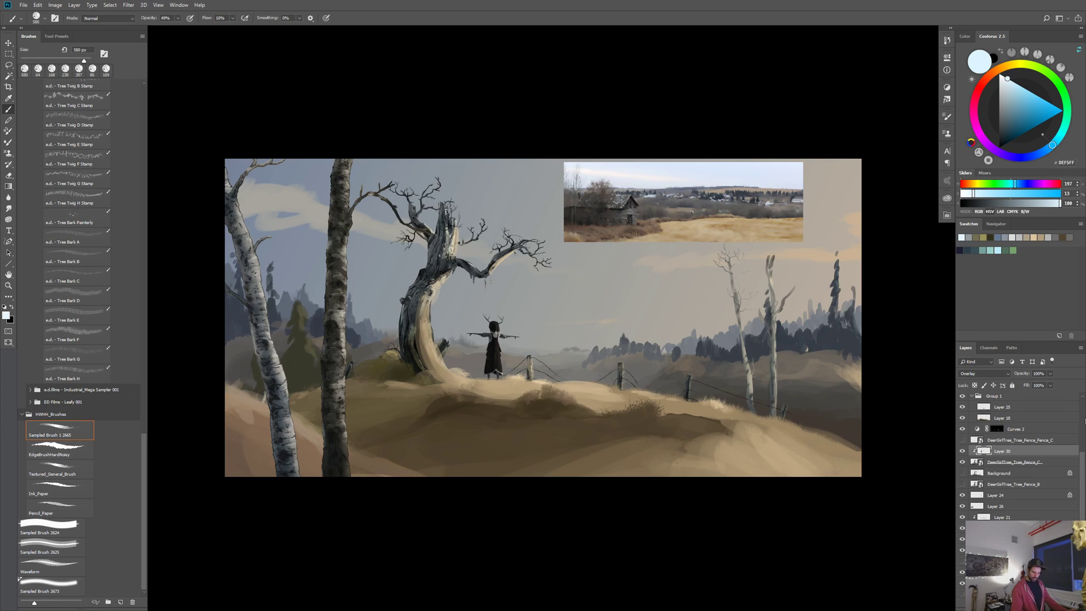
# Step: Compare the composition with the Birch_01 and Birch_02 groups hidden and shown
pyautogui.moveTo(1084, 461); pyautogui.dragTo(1077, 395)
pyautogui.click(963, 409)
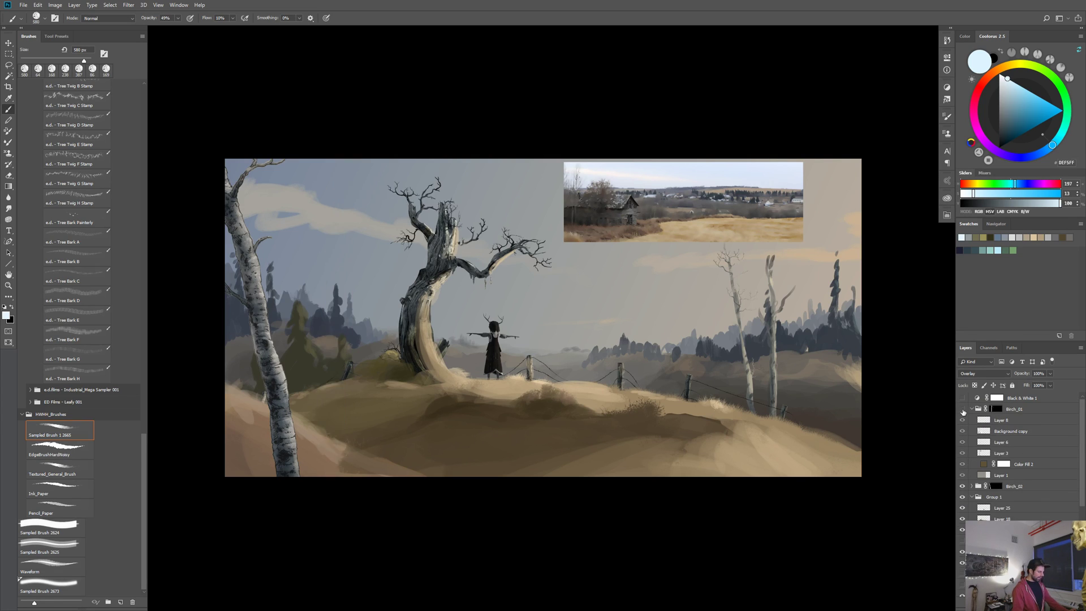
pyautogui.click(964, 410)
pyautogui.click(964, 409)
pyautogui.click(972, 409)
pyautogui.click(963, 421)
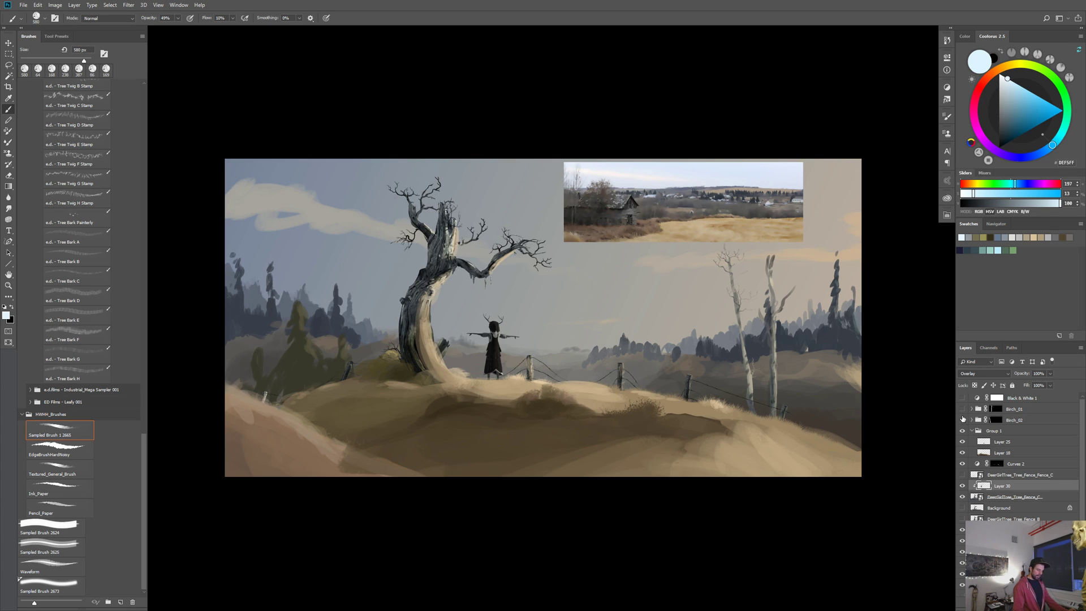
pyautogui.moveTo(962, 420); pyautogui.dragTo(961, 408)
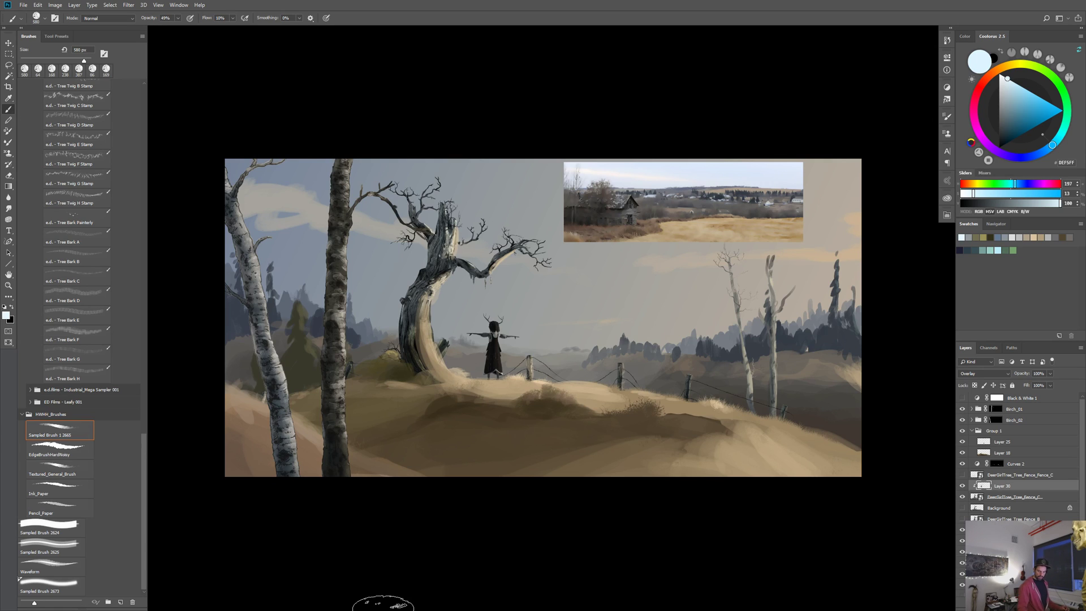
# Step: Delete the Color Fill 2 layer from the Birch_01 group to remove the brown tint from the birch
pyautogui.click(972, 409)
pyautogui.click(964, 422)
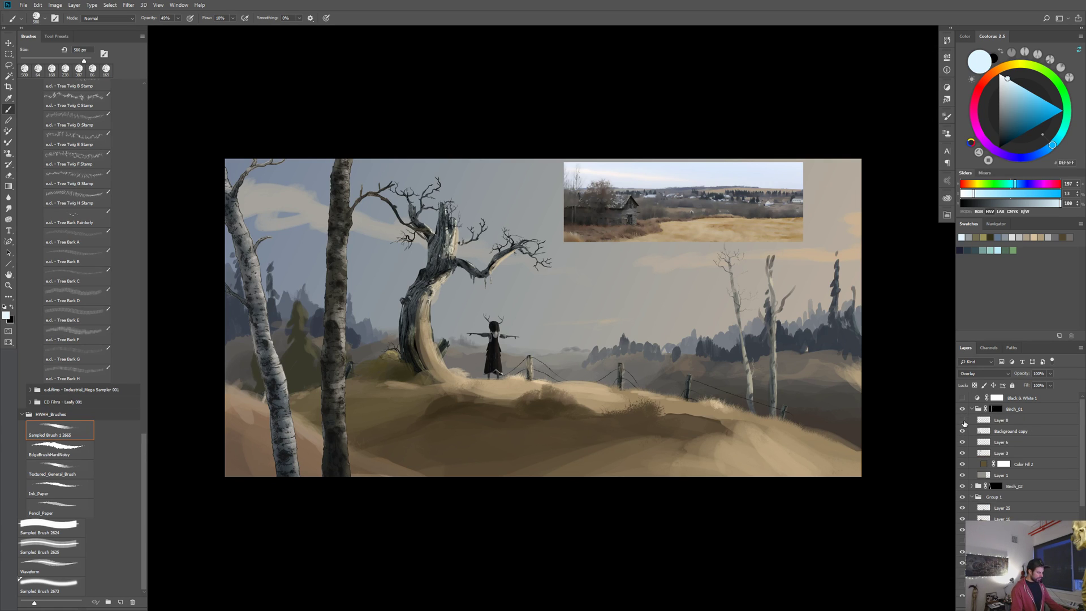
pyautogui.click(964, 422)
pyautogui.click(962, 464)
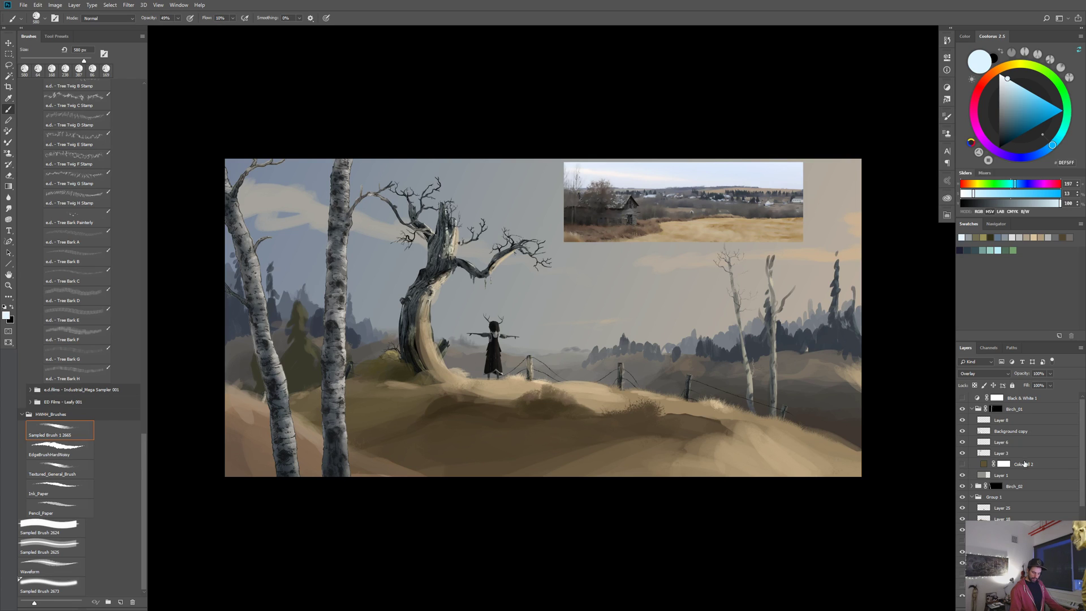
pyautogui.moveTo(1025, 464); pyautogui.dragTo(1071, 604)
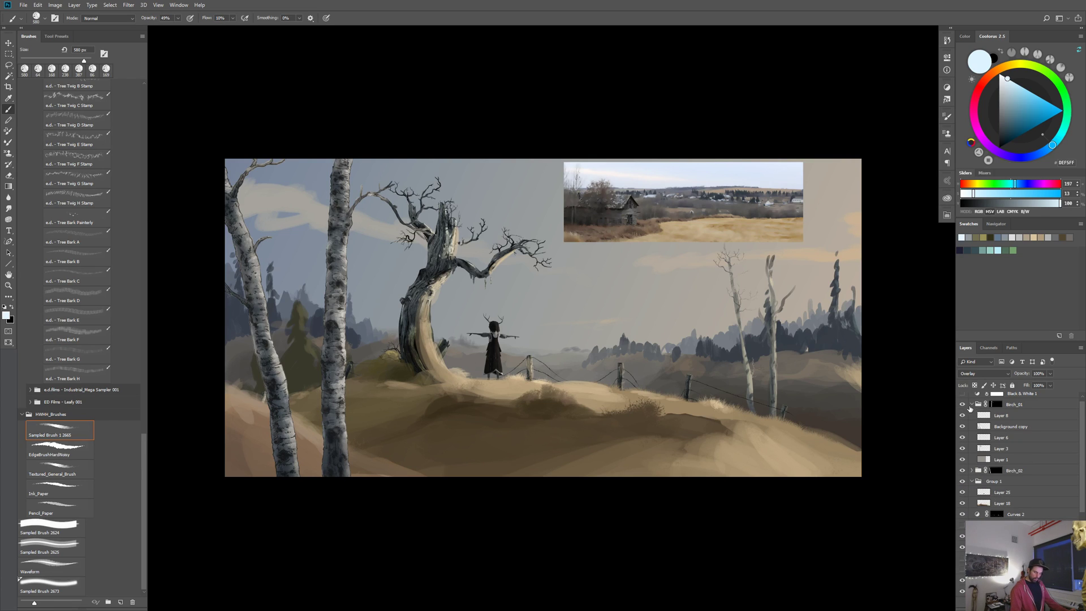
pyautogui.click(971, 404)
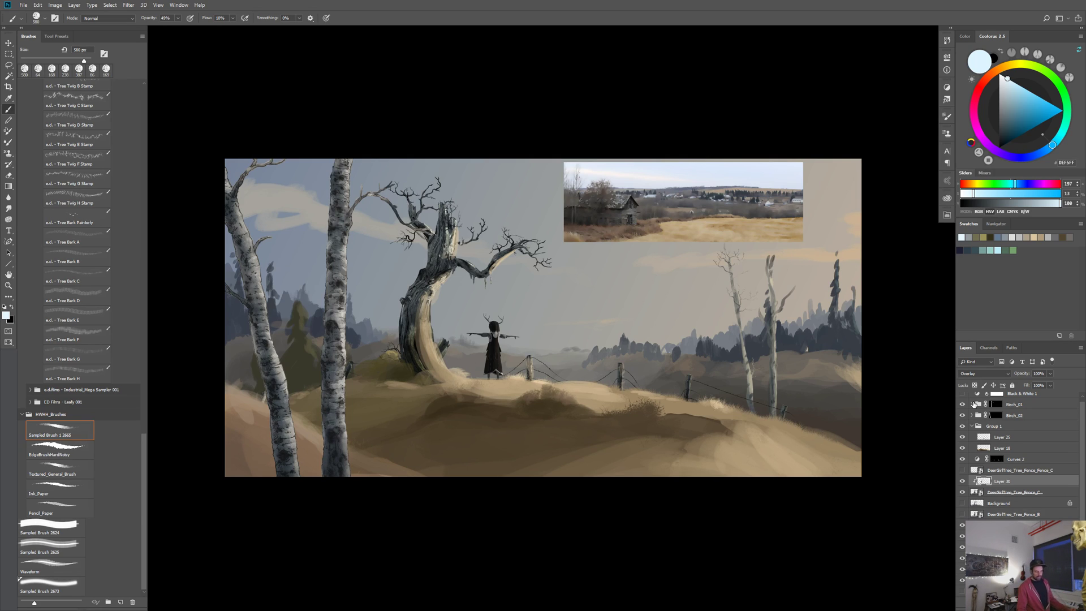
# Step: Return to the standard screen mode and collapse Group 1 in the layer stack
pyautogui.press('f')
pyautogui.press('f')
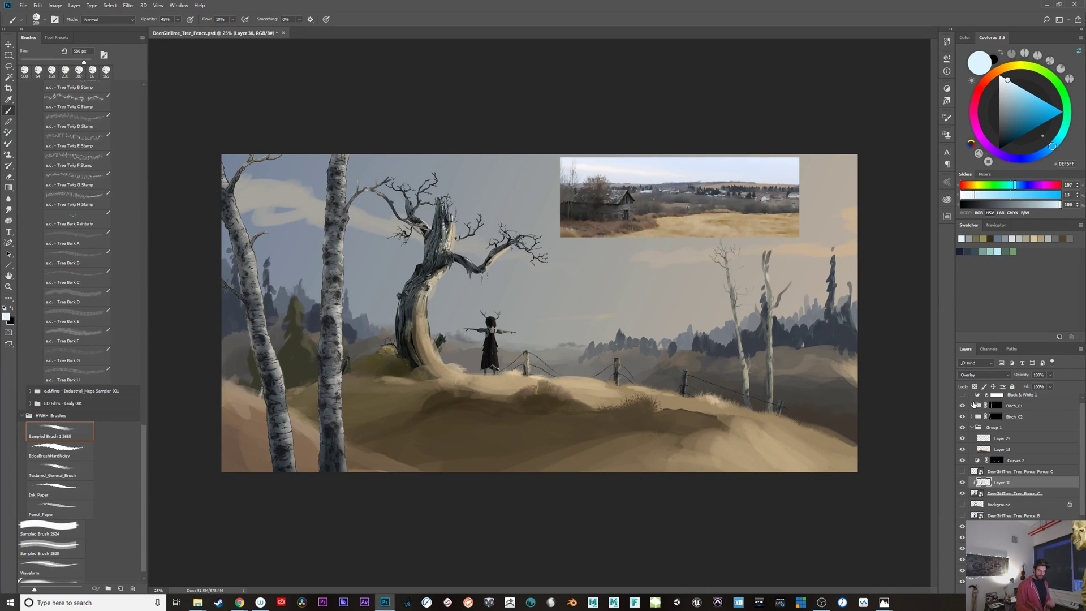
pyautogui.click(1005, 538)
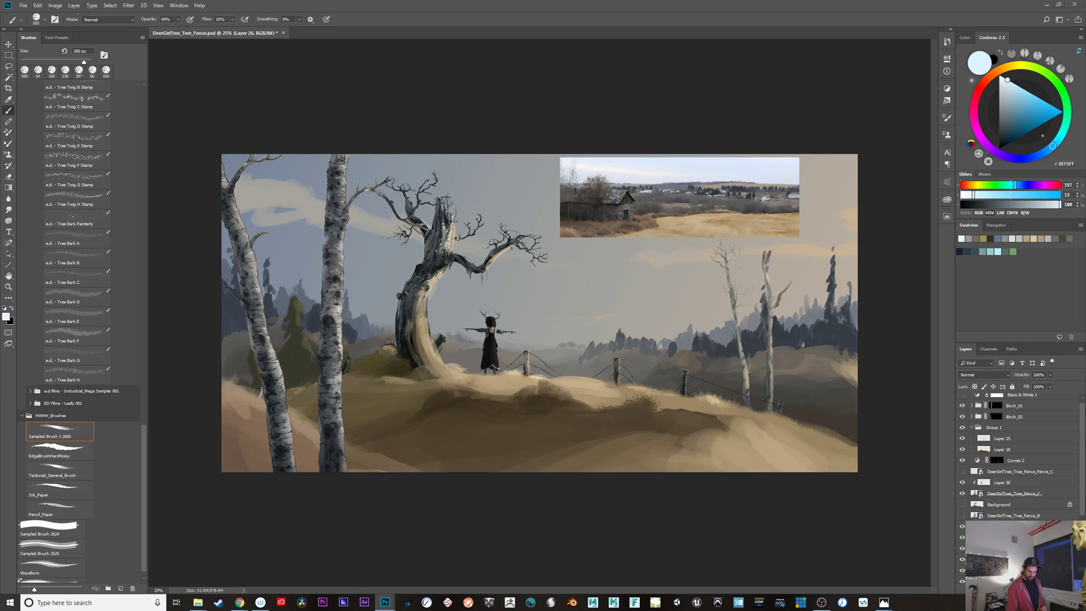
pyautogui.scroll(-5, 1018, 453)
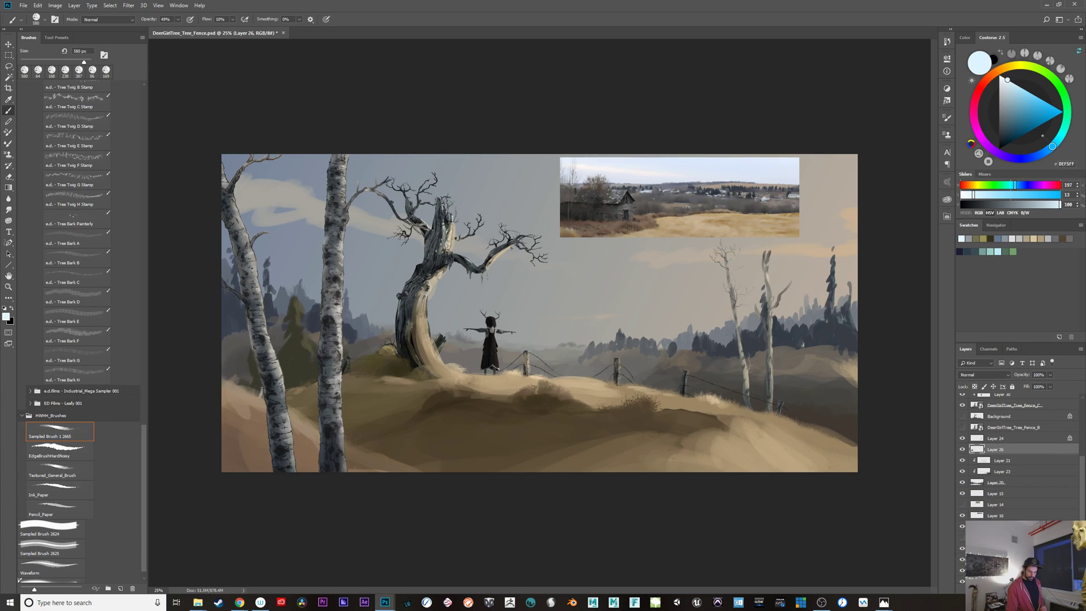
pyautogui.scroll(5, 1019, 452)
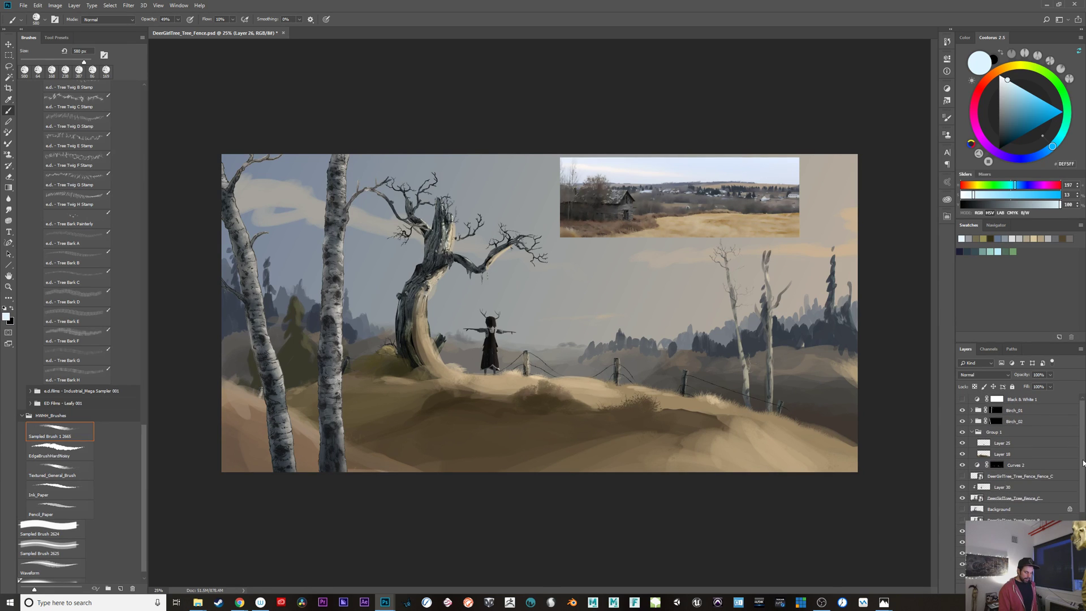
pyautogui.click(971, 433)
# Step: Check what Group 1 and the layers below Layer 24 contribute by hiding and showing them
pyautogui.click(962, 432)
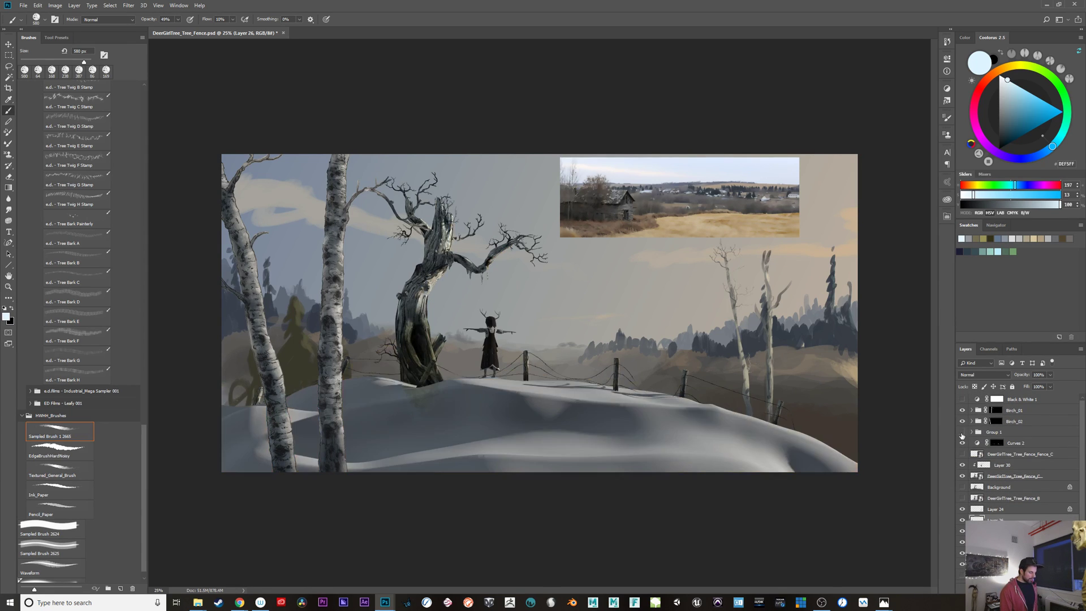
pyautogui.click(962, 432)
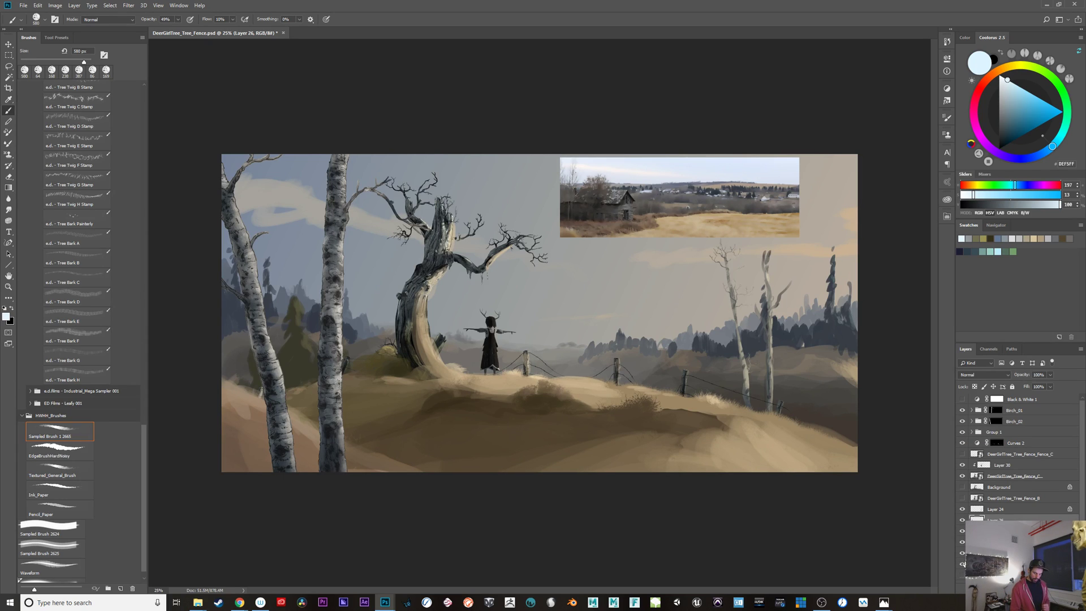
pyautogui.click(963, 554)
pyautogui.click(962, 553)
pyautogui.click(961, 530)
pyautogui.click(961, 531)
# Step: Try to reposition Layer 24 with the Move tool, and undo the shift
pyautogui.click(991, 512)
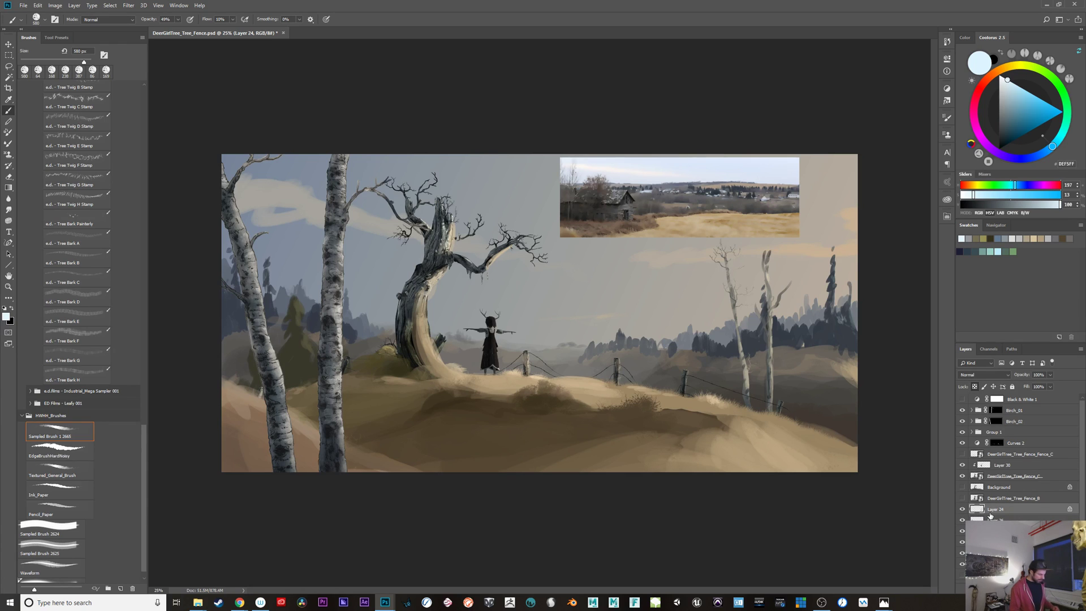
pyautogui.press('v')
pyautogui.moveTo(732, 478)
pyautogui.mouseDown()
pyautogui.moveTo(708, 479)
pyautogui.moveTo(697, 464)
pyautogui.moveTo(799, 360)
pyautogui.moveTo(568, 445)
pyautogui.moveTo(804, 468)
pyautogui.moveTo(812, 491)
pyautogui.moveTo(798, 477)
pyautogui.moveTo(574, 434)
pyautogui.moveTo(625, 461)
pyautogui.moveTo(697, 475)
pyautogui.moveTo(707, 534)
pyautogui.moveTo(682, 420)
pyautogui.moveTo(617, 487)
pyautogui.moveTo(704, 421)
pyautogui.moveTo(729, 459)
pyautogui.mouseUp()
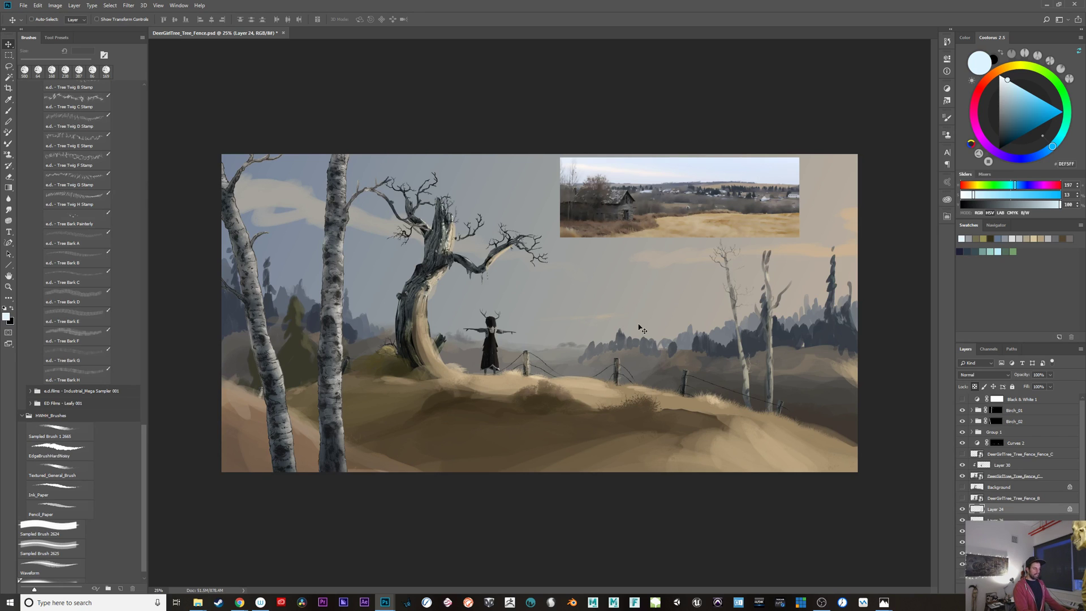
pyautogui.moveTo(752, 538); pyautogui.dragTo(647, 496)
pyautogui.hotkey('ctrl', 'z')
pyautogui.moveTo(753, 532); pyautogui.dragTo(714, 532)
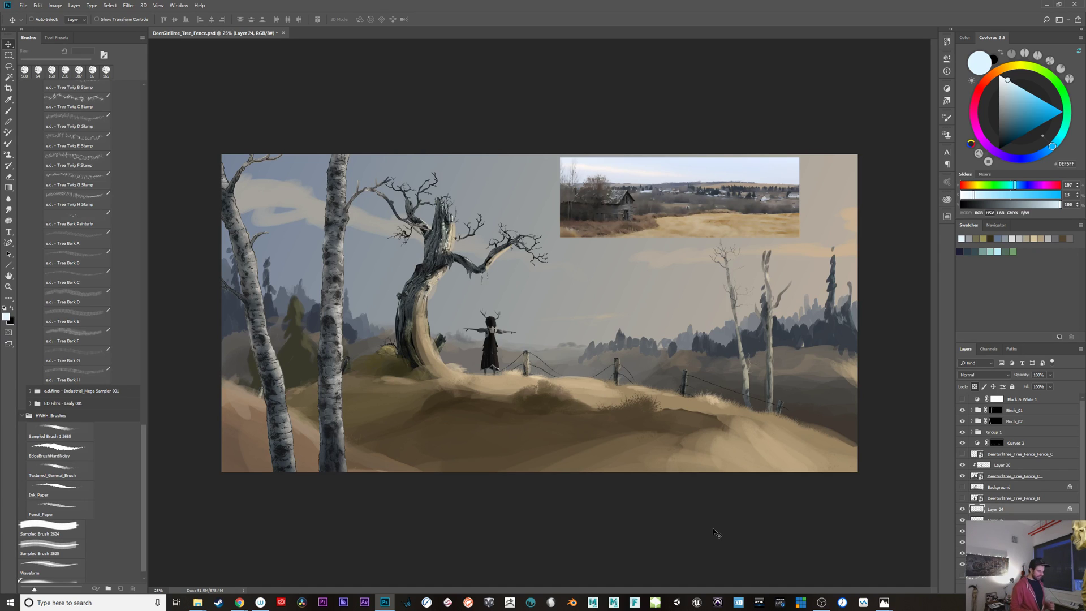
# Step: Compare the painting with the old tree's layer, its clipped Layer 30 and Group 1 each hidden and shown
pyautogui.click(962, 476)
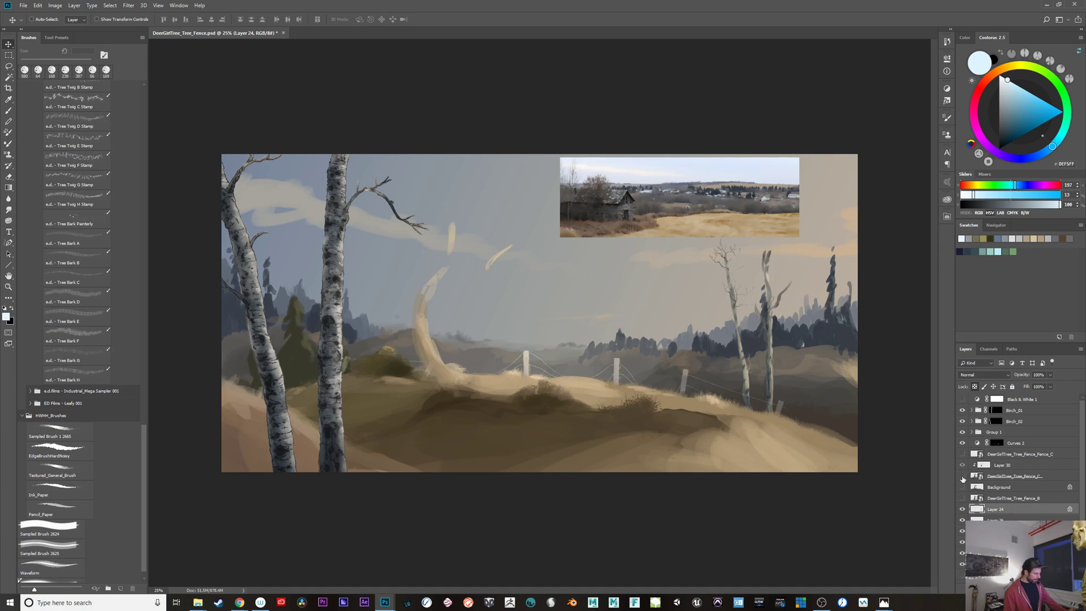
pyautogui.click(963, 476)
pyautogui.click(963, 465)
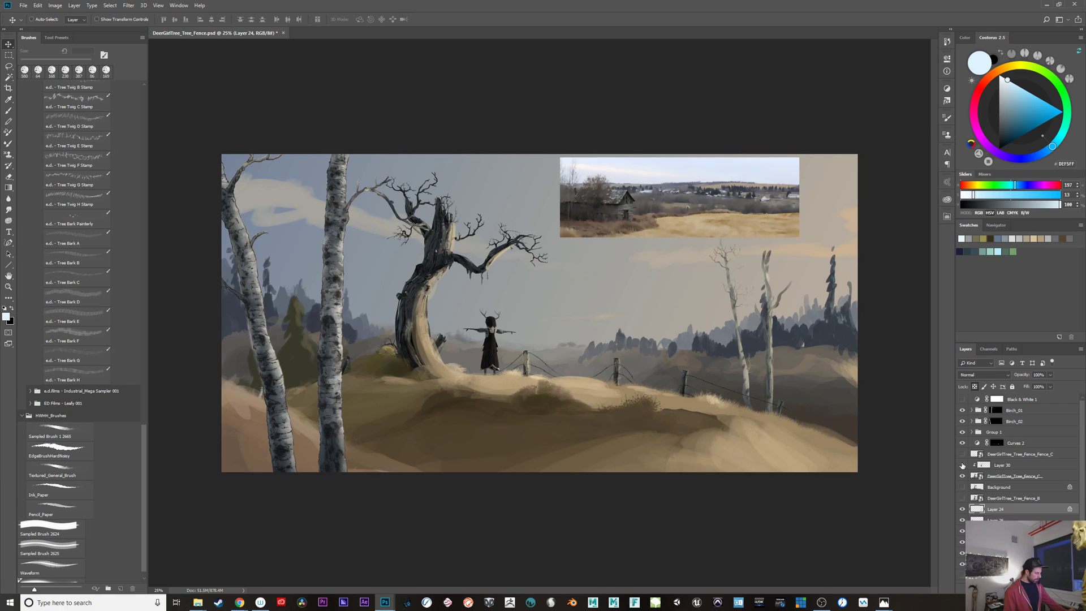
pyautogui.click(963, 465)
pyautogui.click(963, 432)
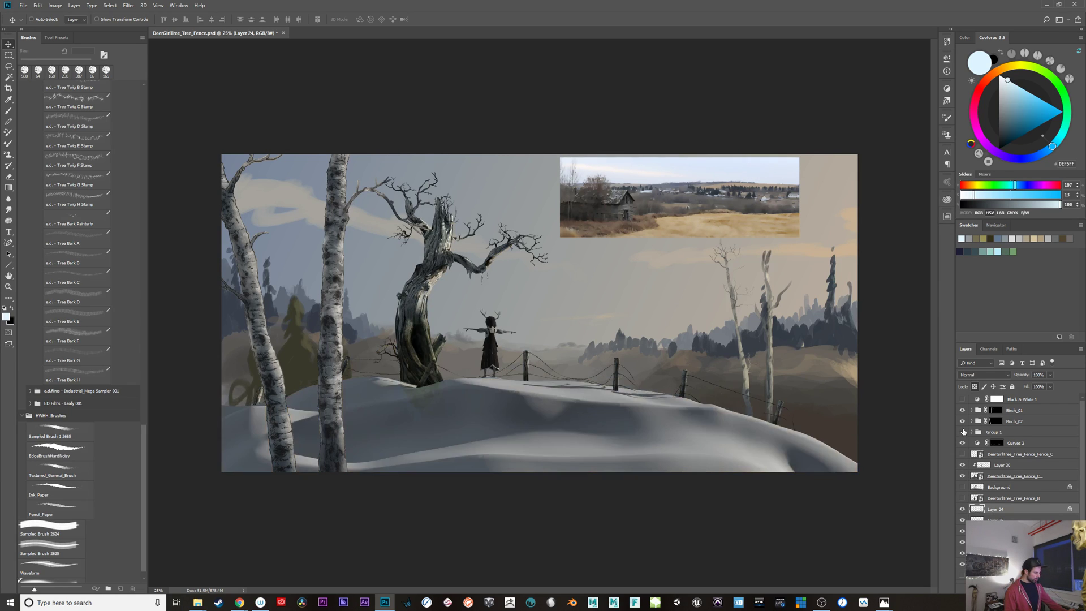
pyautogui.click(962, 432)
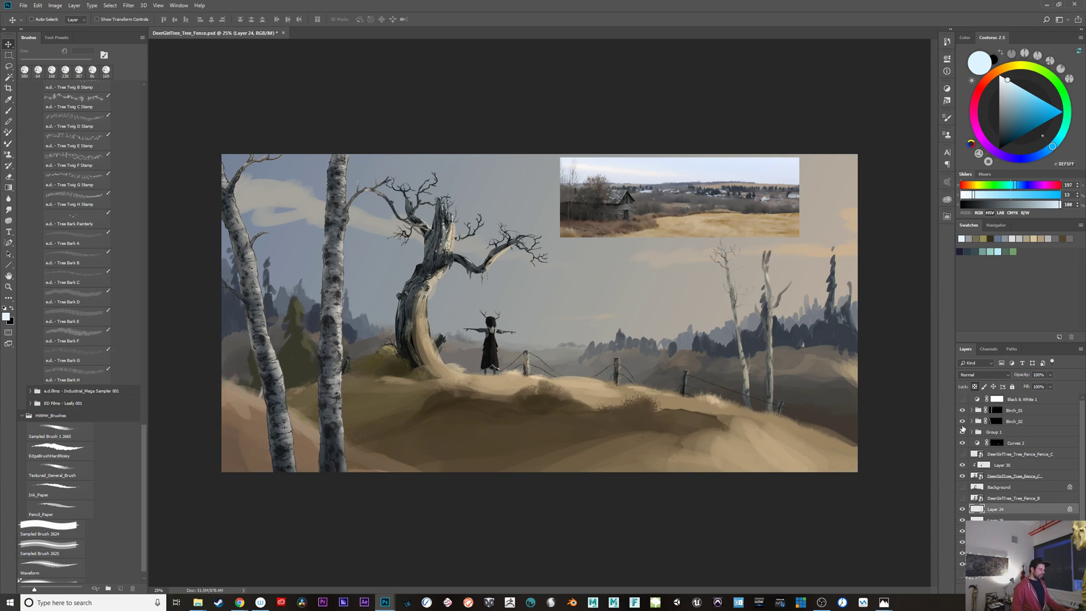